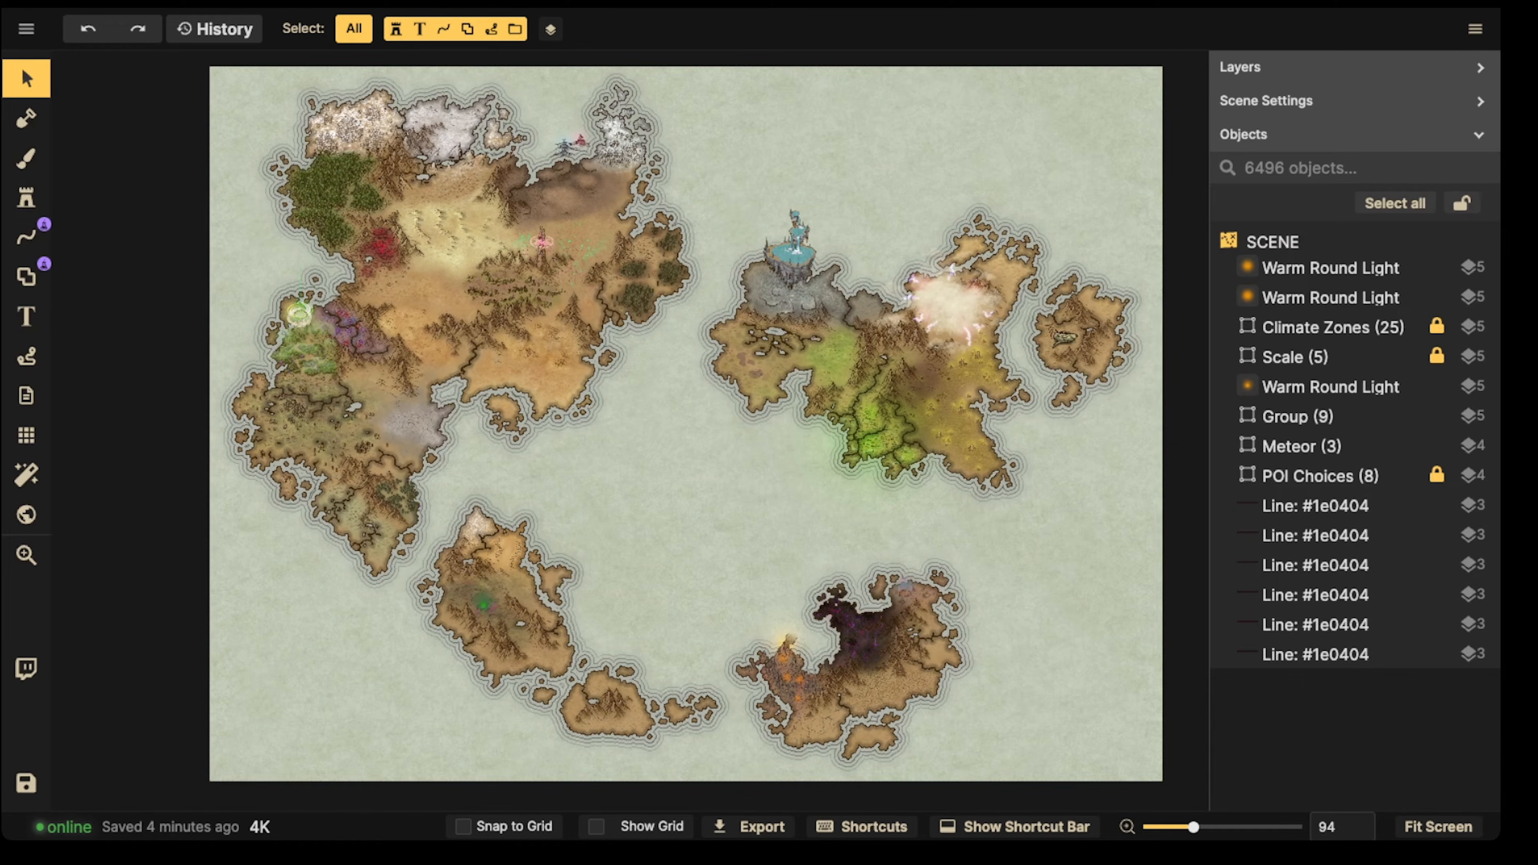
# Step: Select all unlocked objects in the scene and lock them, then clear the selection
pyautogui.scroll(-3, 686, 424)
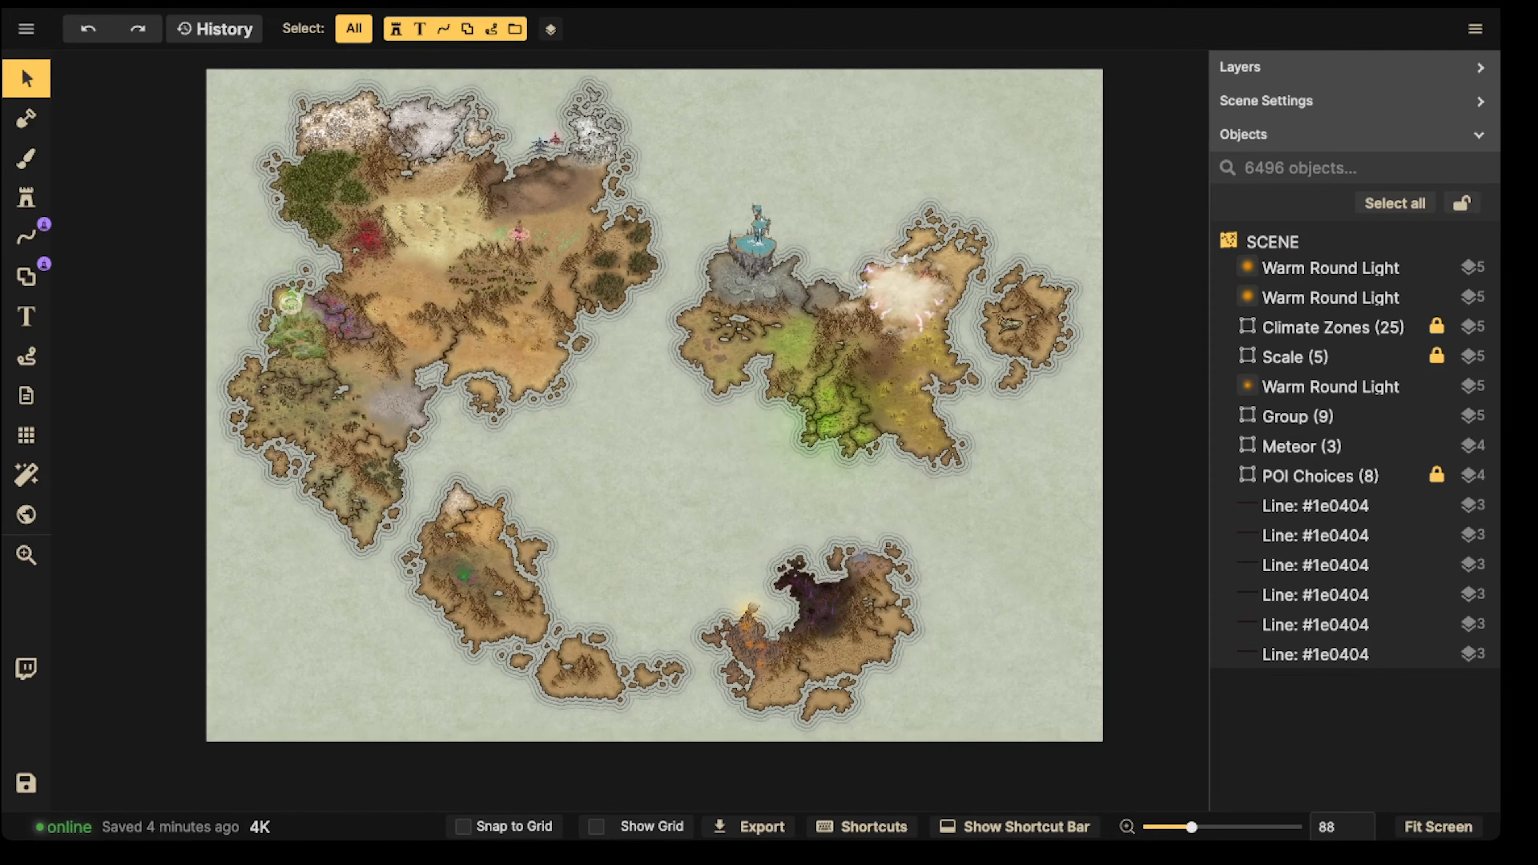
pyautogui.moveTo(725, 474); pyautogui.dragTo(732, 525)
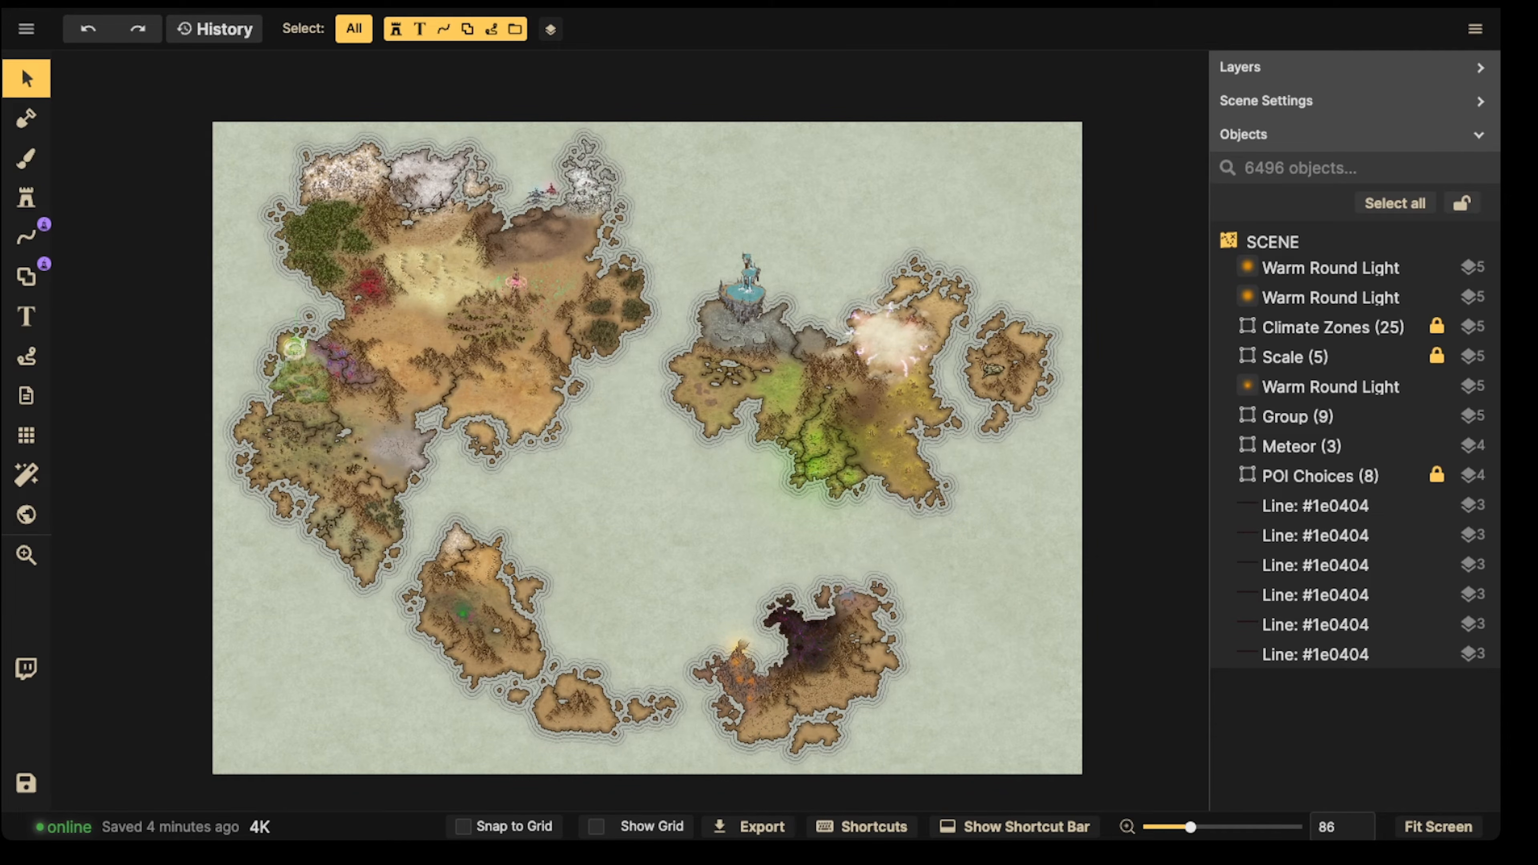
pyautogui.moveTo(263, 214); pyautogui.dragTo(1170, 812)
pyautogui.moveTo(262, 211); pyautogui.dragTo(1171, 813)
pyautogui.click(1395, 203)
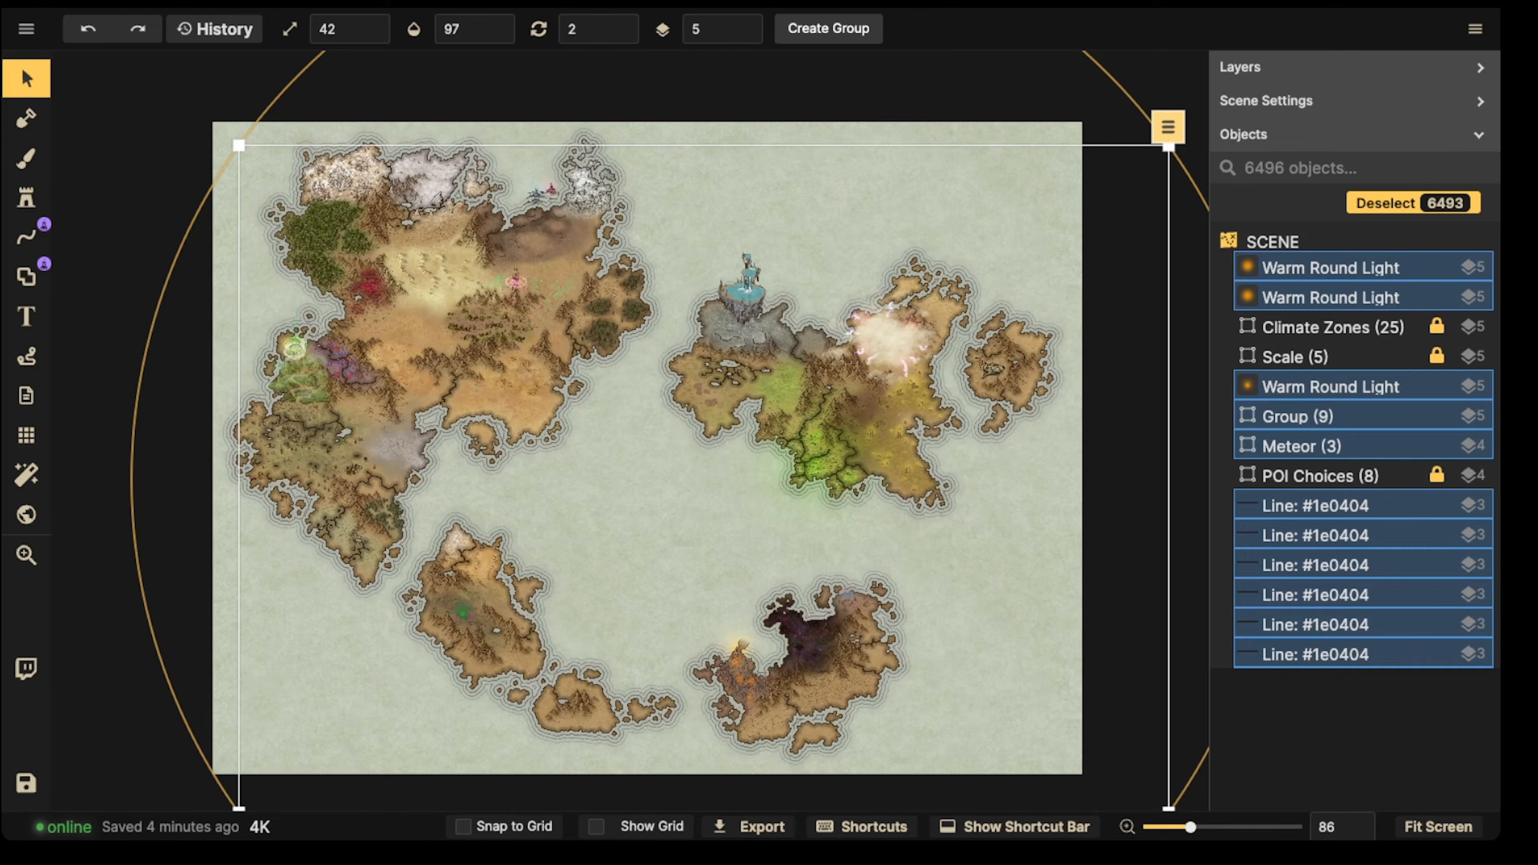
pyautogui.click(1168, 127)
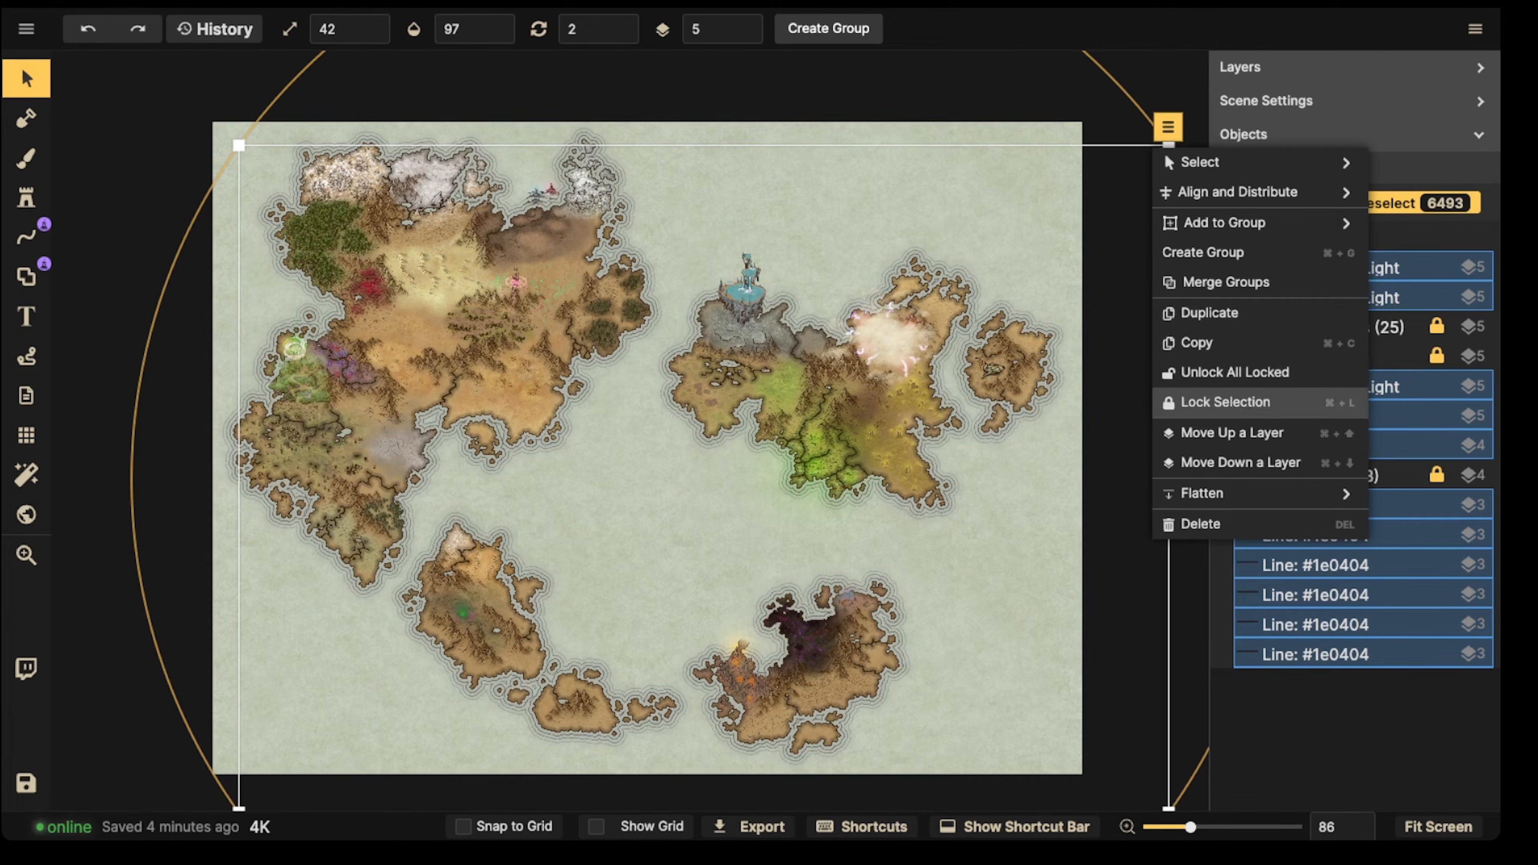
pyautogui.click(1226, 402)
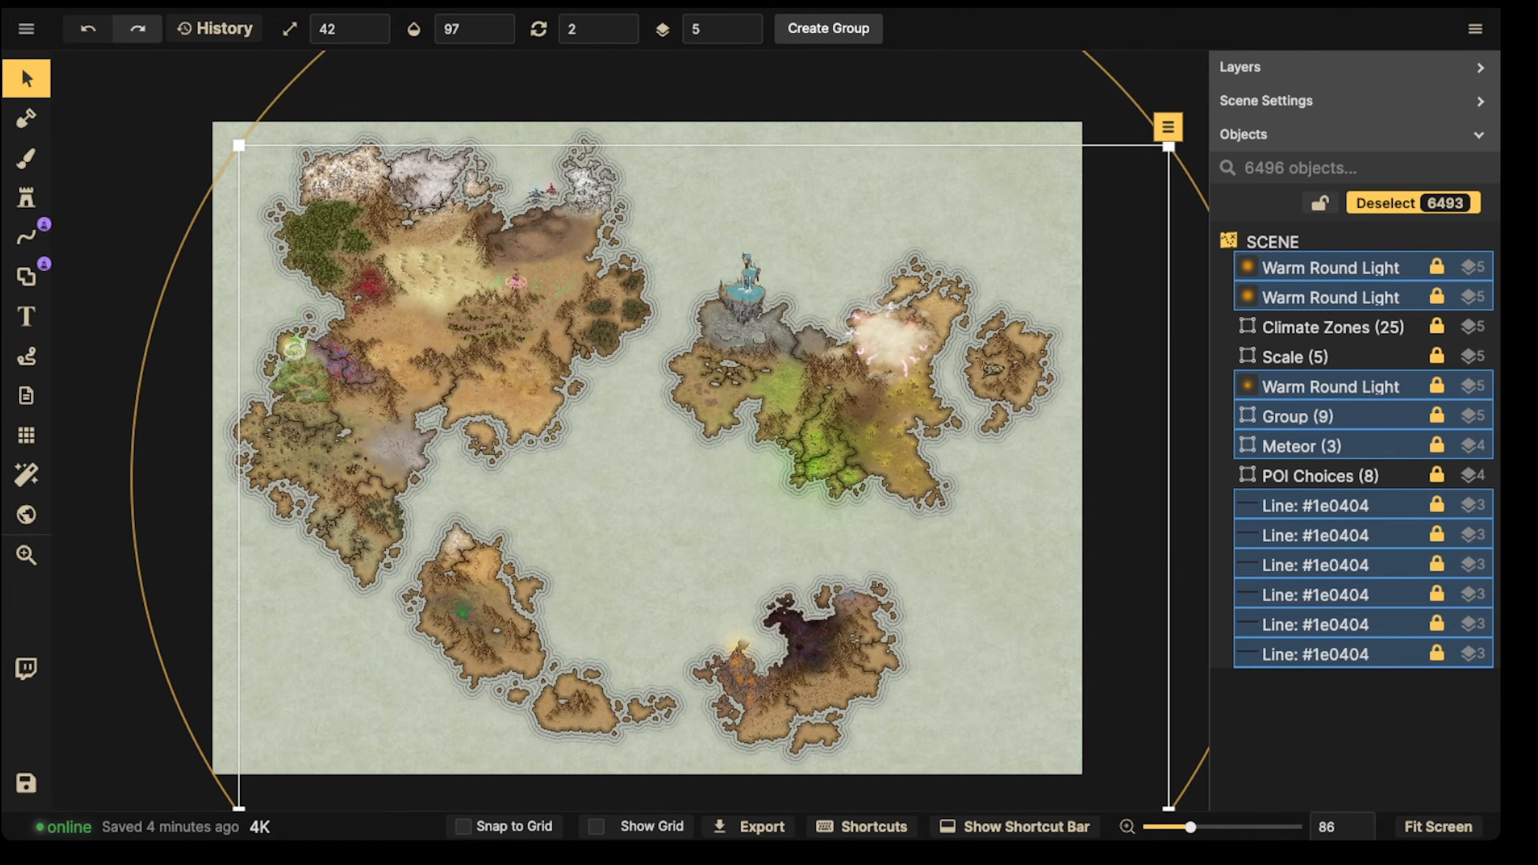
pyautogui.press('Escape')
pyautogui.moveTo(342, 212); pyautogui.dragTo(819, 496)
pyautogui.scroll(-1, 724, 352)
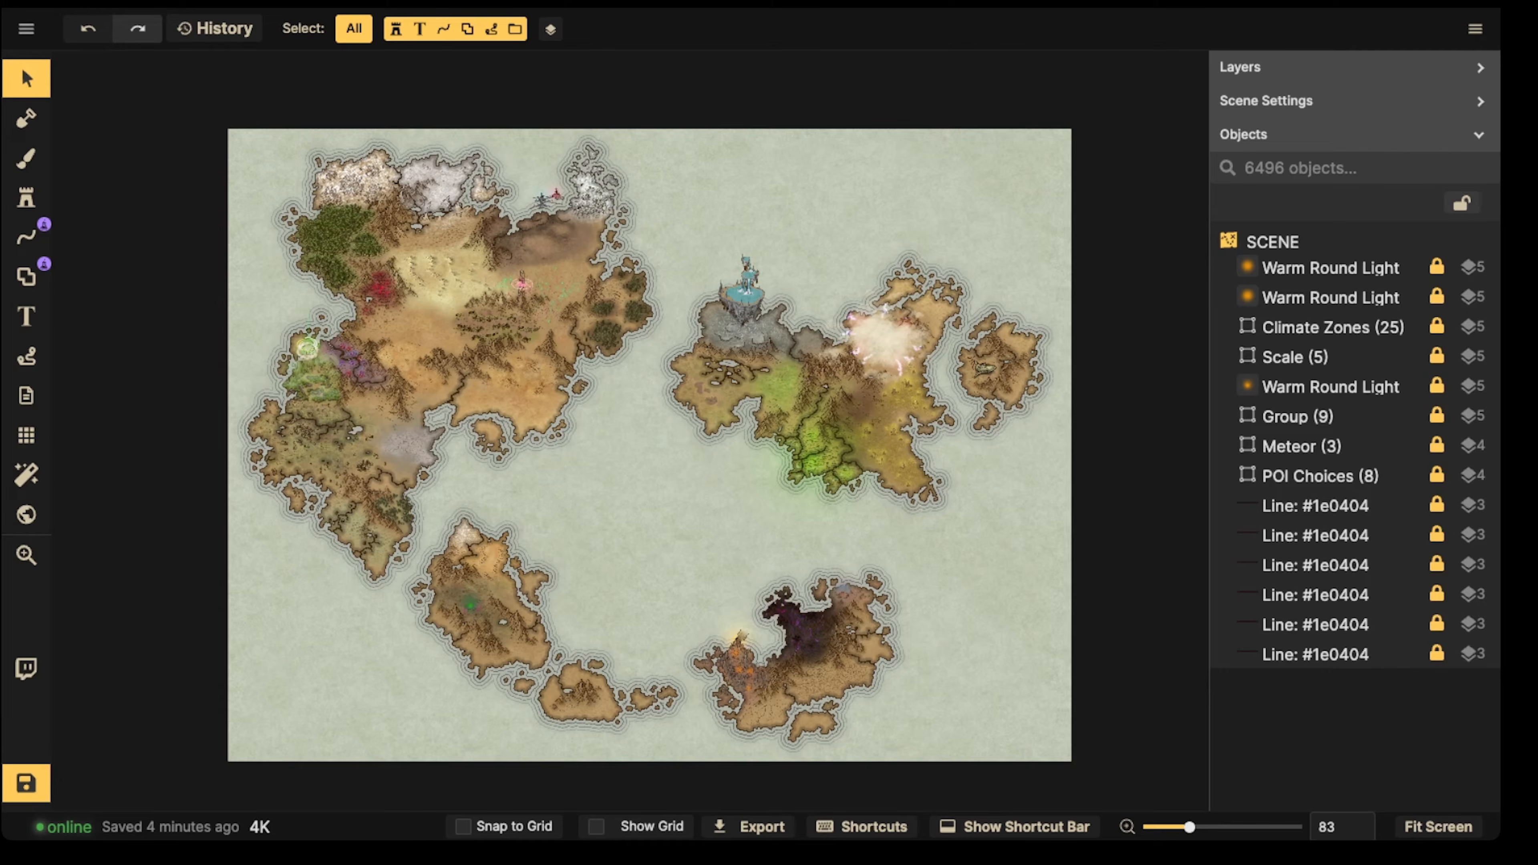
pyautogui.moveTo(409, 245); pyautogui.dragTo(664, 393)
pyautogui.moveTo(287, 174); pyautogui.dragTo(751, 471)
pyautogui.moveTo(348, 217); pyautogui.dragTo(452, 293)
pyautogui.click(27, 29)
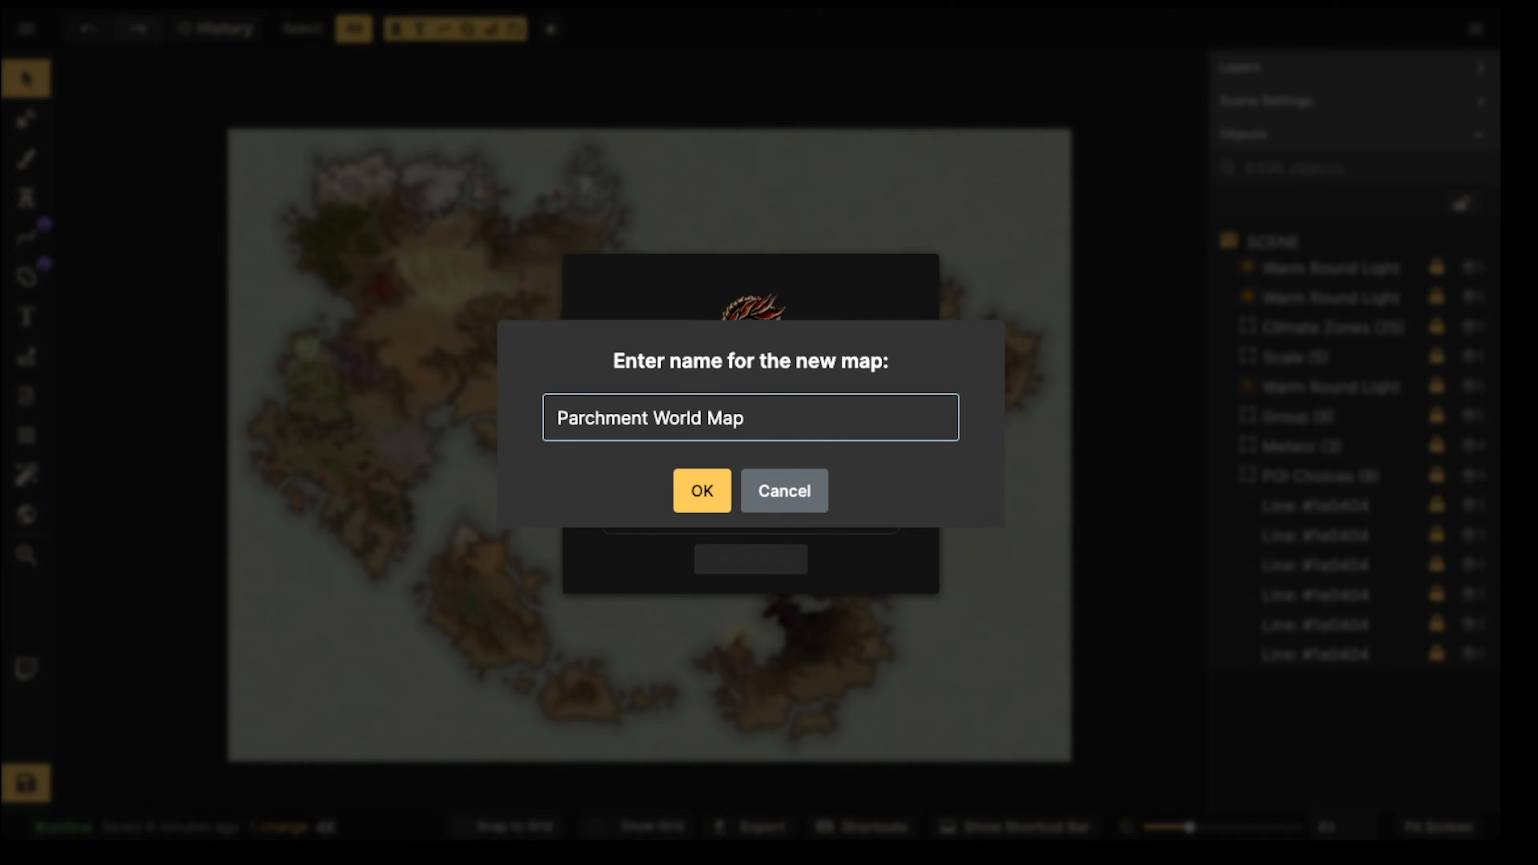
pyautogui.press('Escape')
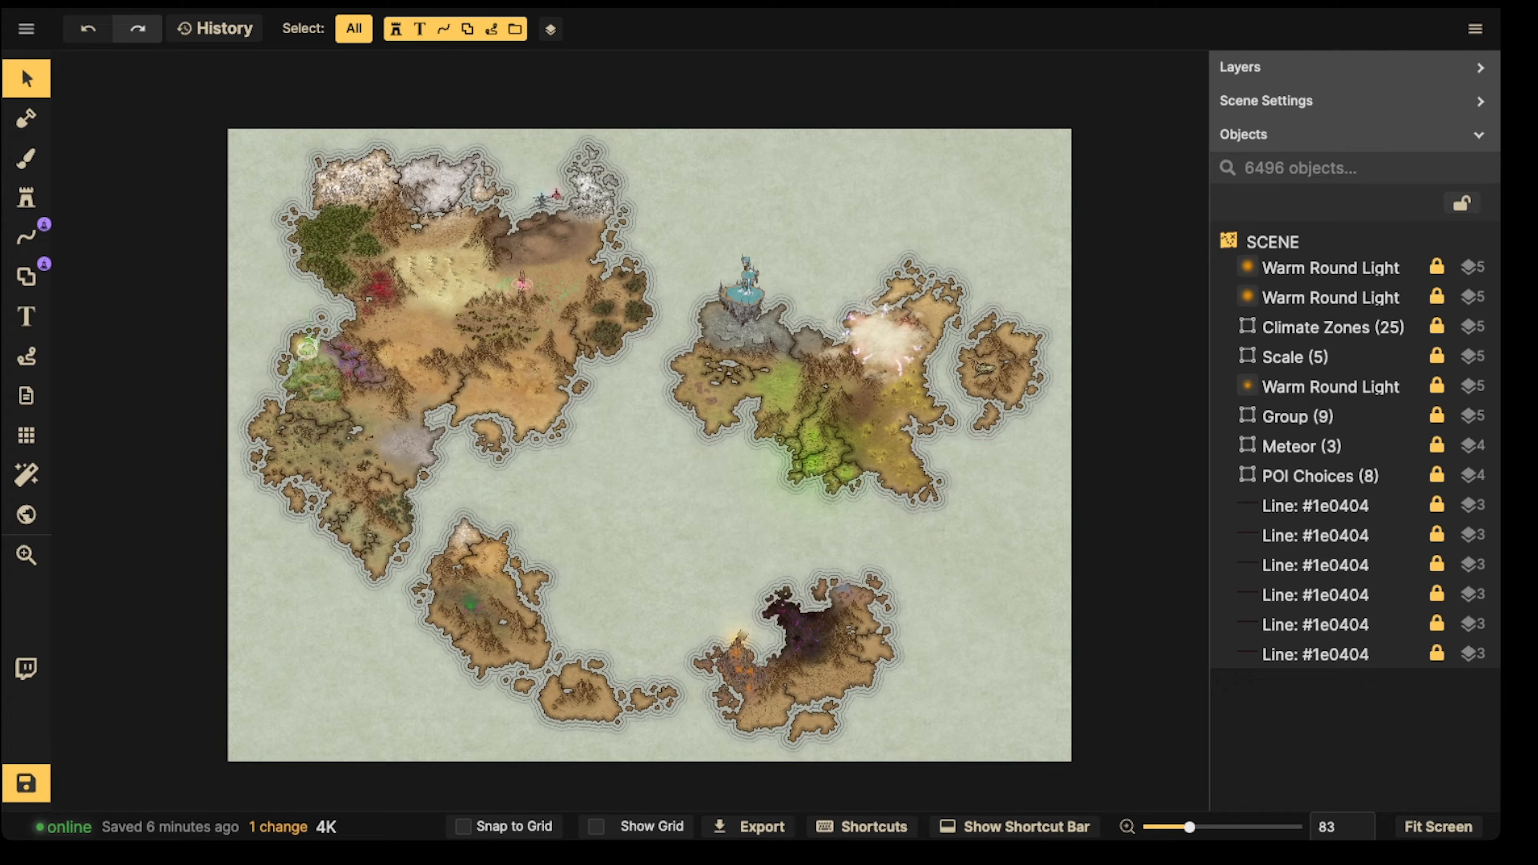
# Step: Examine the northeastern continent's terrain, from the mountains and green swamp to the yellow cactus plains and stormy area
pyautogui.scroll(5, 357, 309)
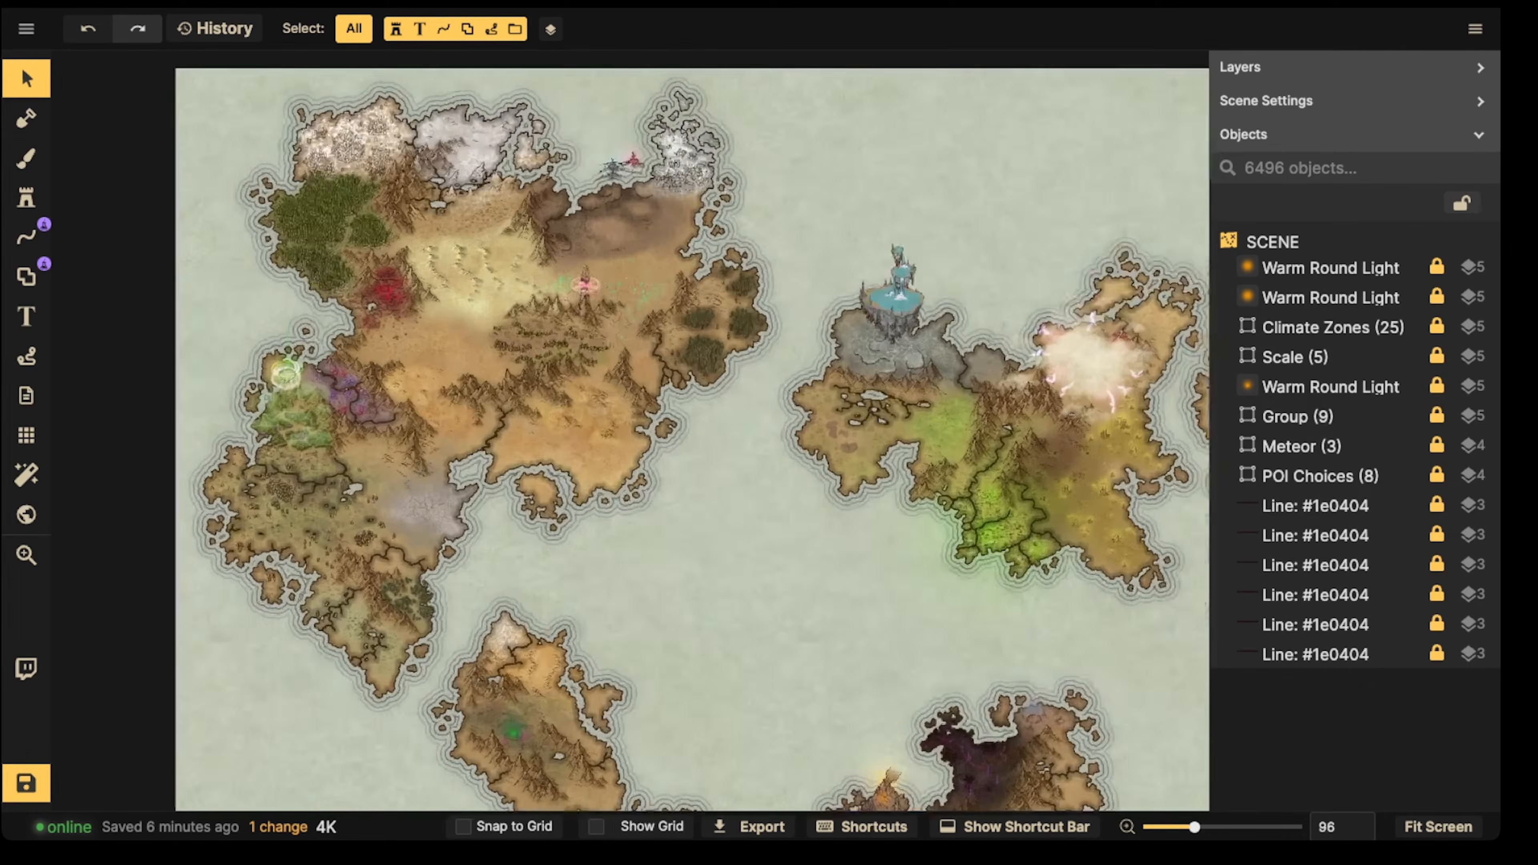
pyautogui.moveTo(358, 309); pyautogui.dragTo(441, 148)
pyautogui.hscroll(8, 629, 430)
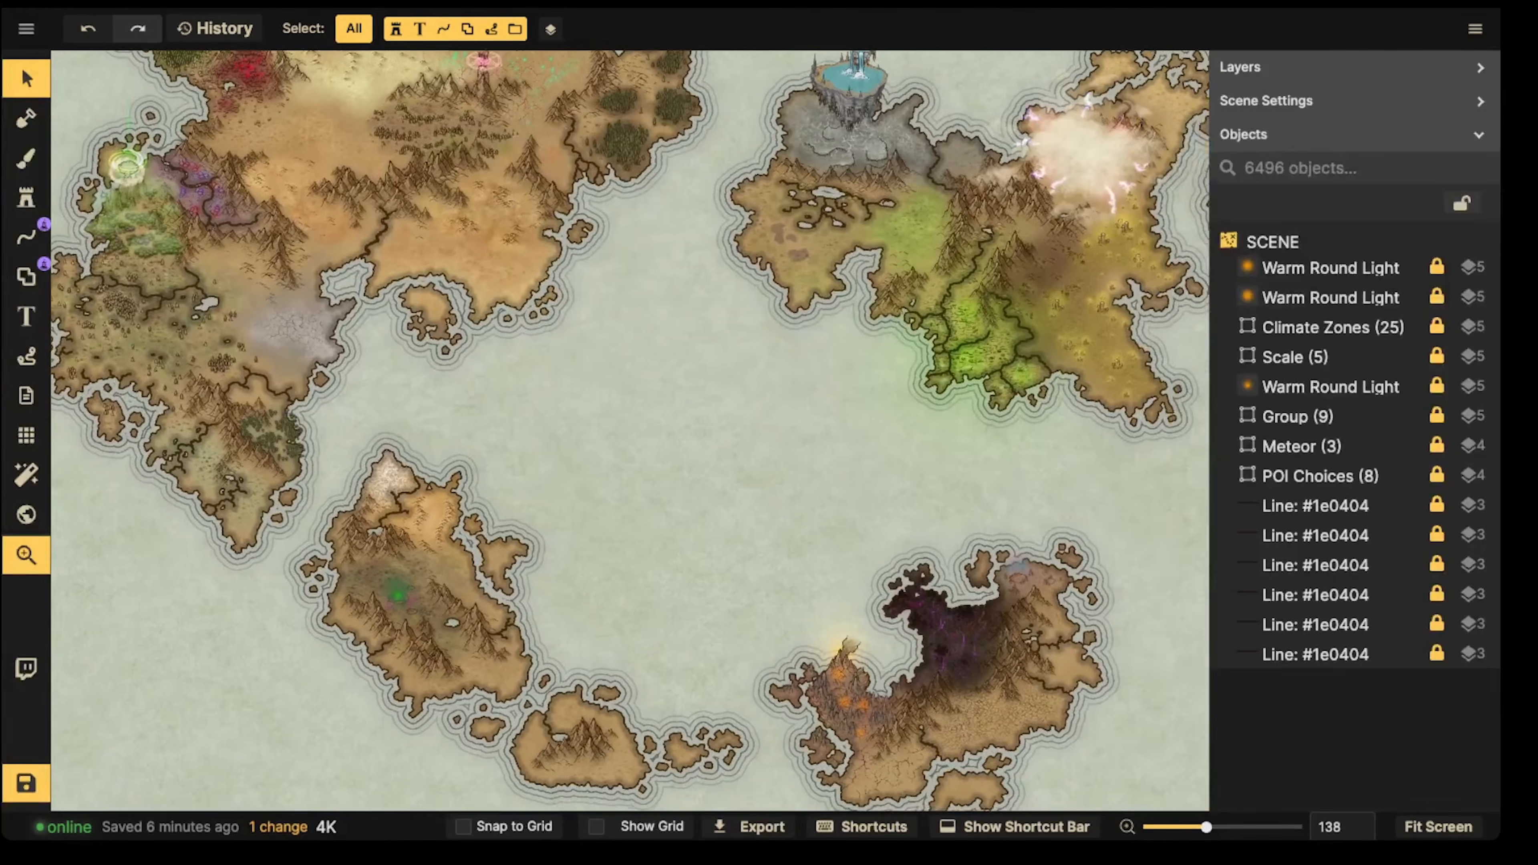
pyautogui.hscroll(-3, 598, 431)
pyautogui.scroll(2, 598, 430)
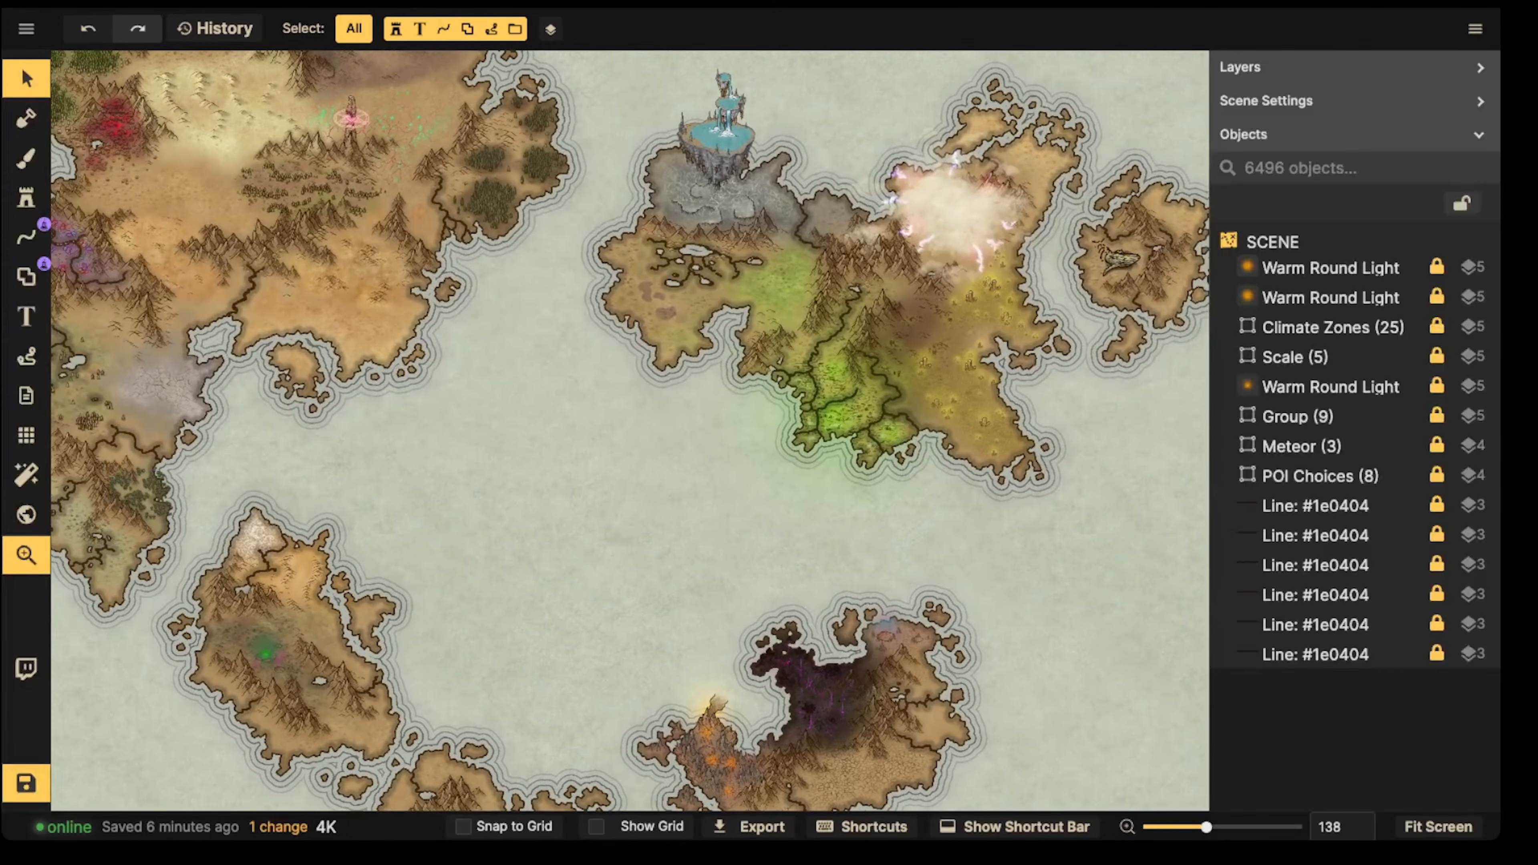
pyautogui.scroll(6, 854, 151)
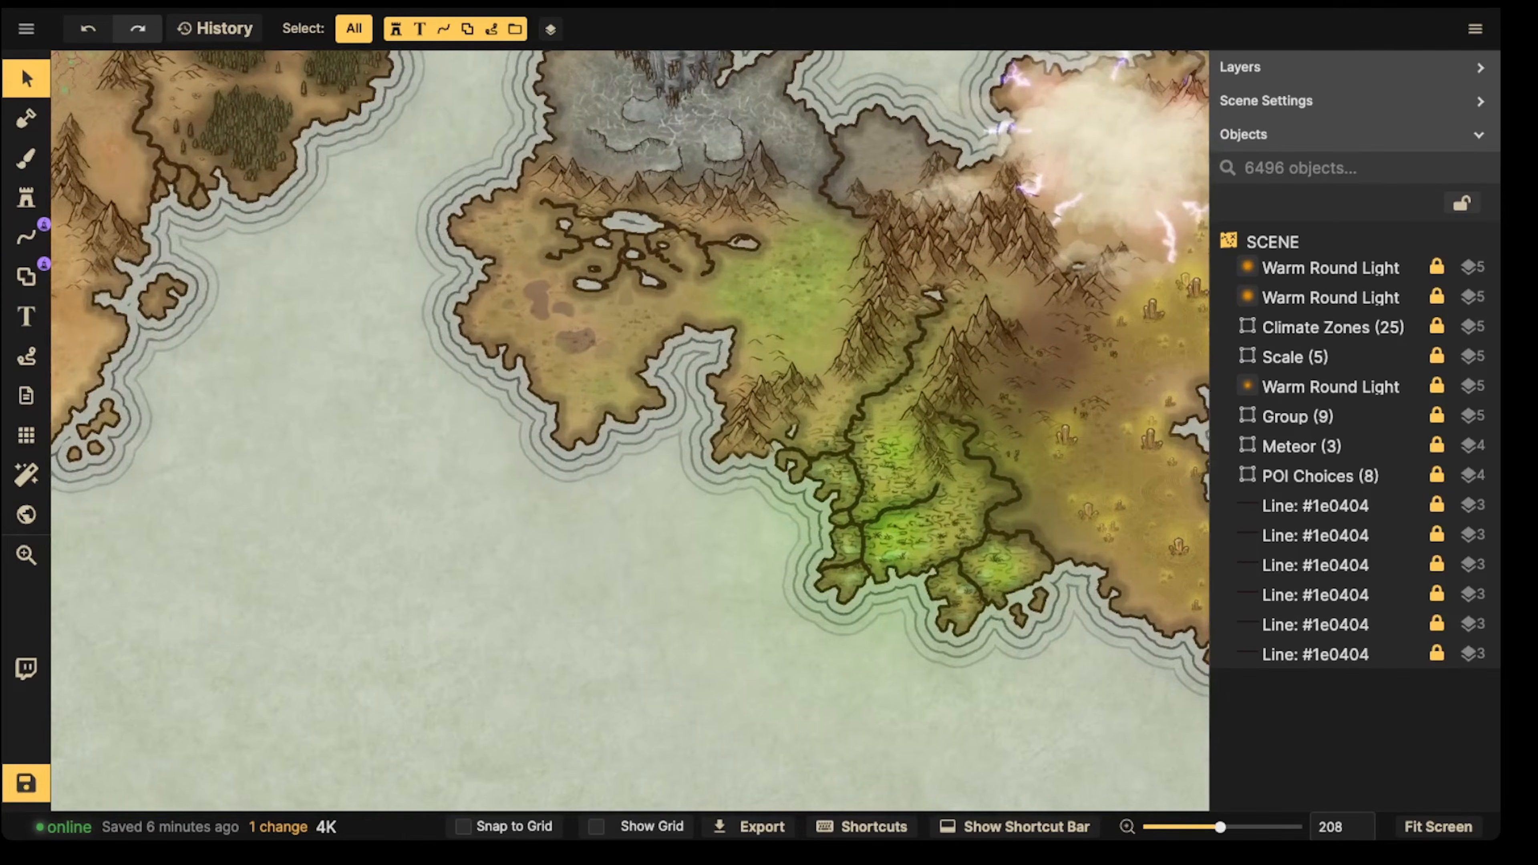
pyautogui.scroll(3, 780, 327)
pyautogui.hscroll(8, 629, 431)
pyautogui.scroll(-2, 630, 430)
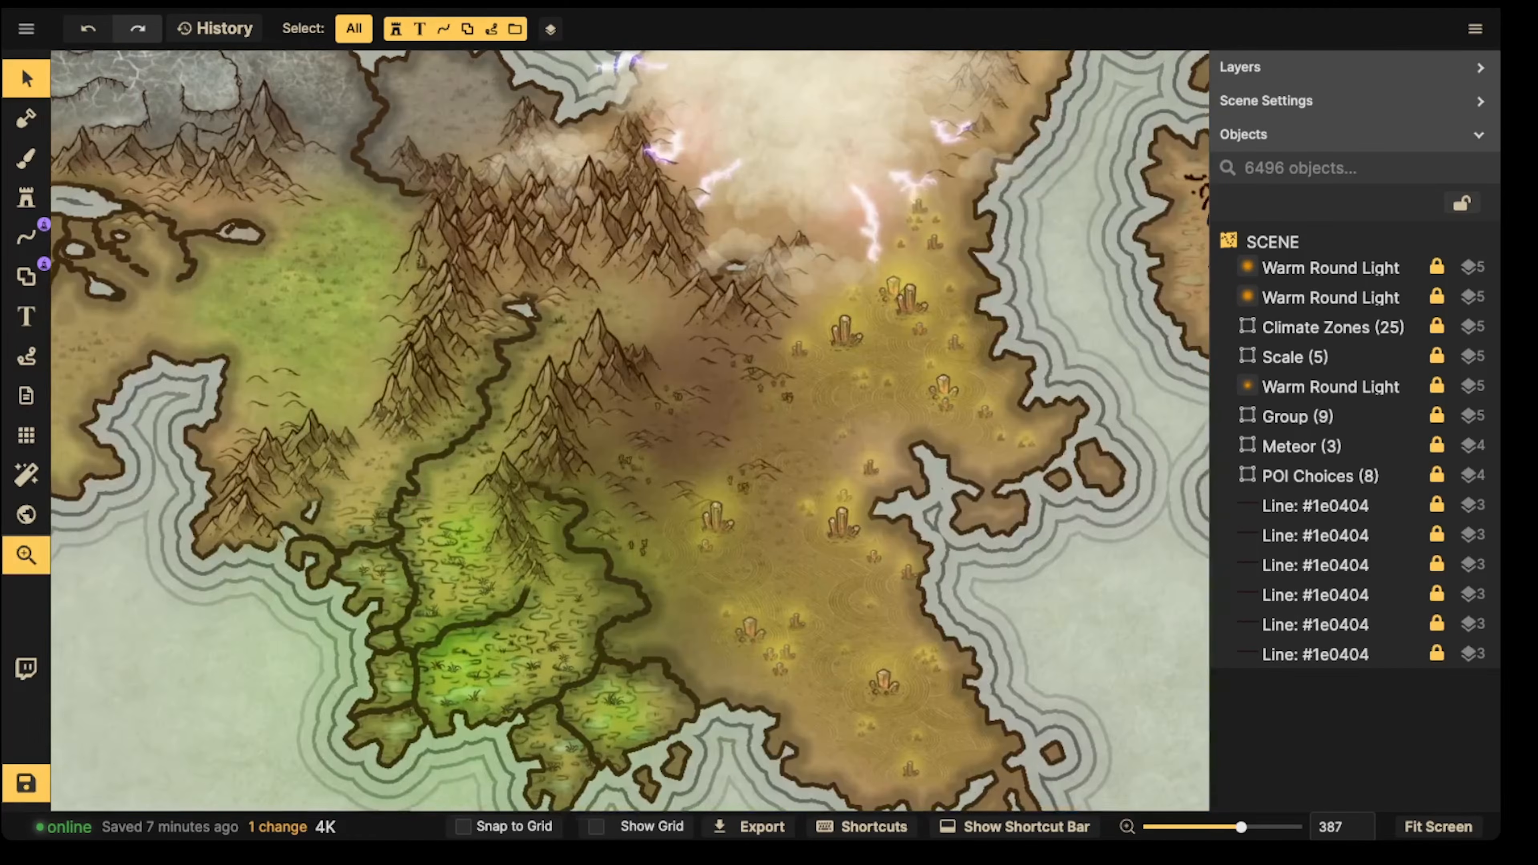
pyautogui.scroll(-2, 629, 394)
pyautogui.hscroll(4, 629, 430)
pyautogui.scroll(3, 629, 430)
pyautogui.scroll(-10, 630, 430)
pyautogui.hscroll(-8, 629, 430)
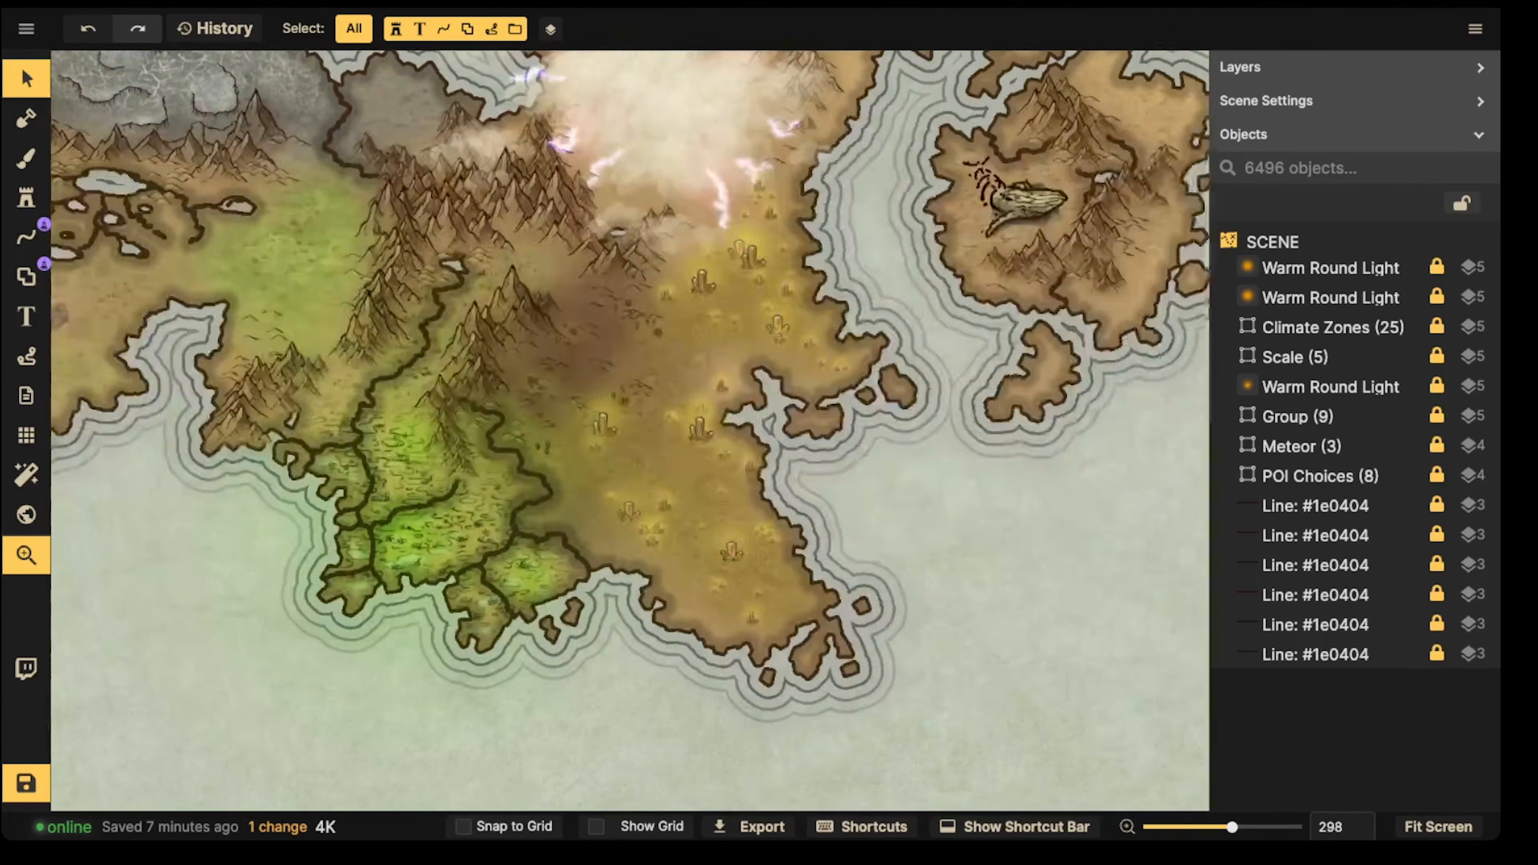
# Step: Examine the southeastern continent, including its volcano, dark purple wasteland and cracked desert plains
pyautogui.scroll(-8, 630, 430)
pyautogui.hscroll(-6, 630, 430)
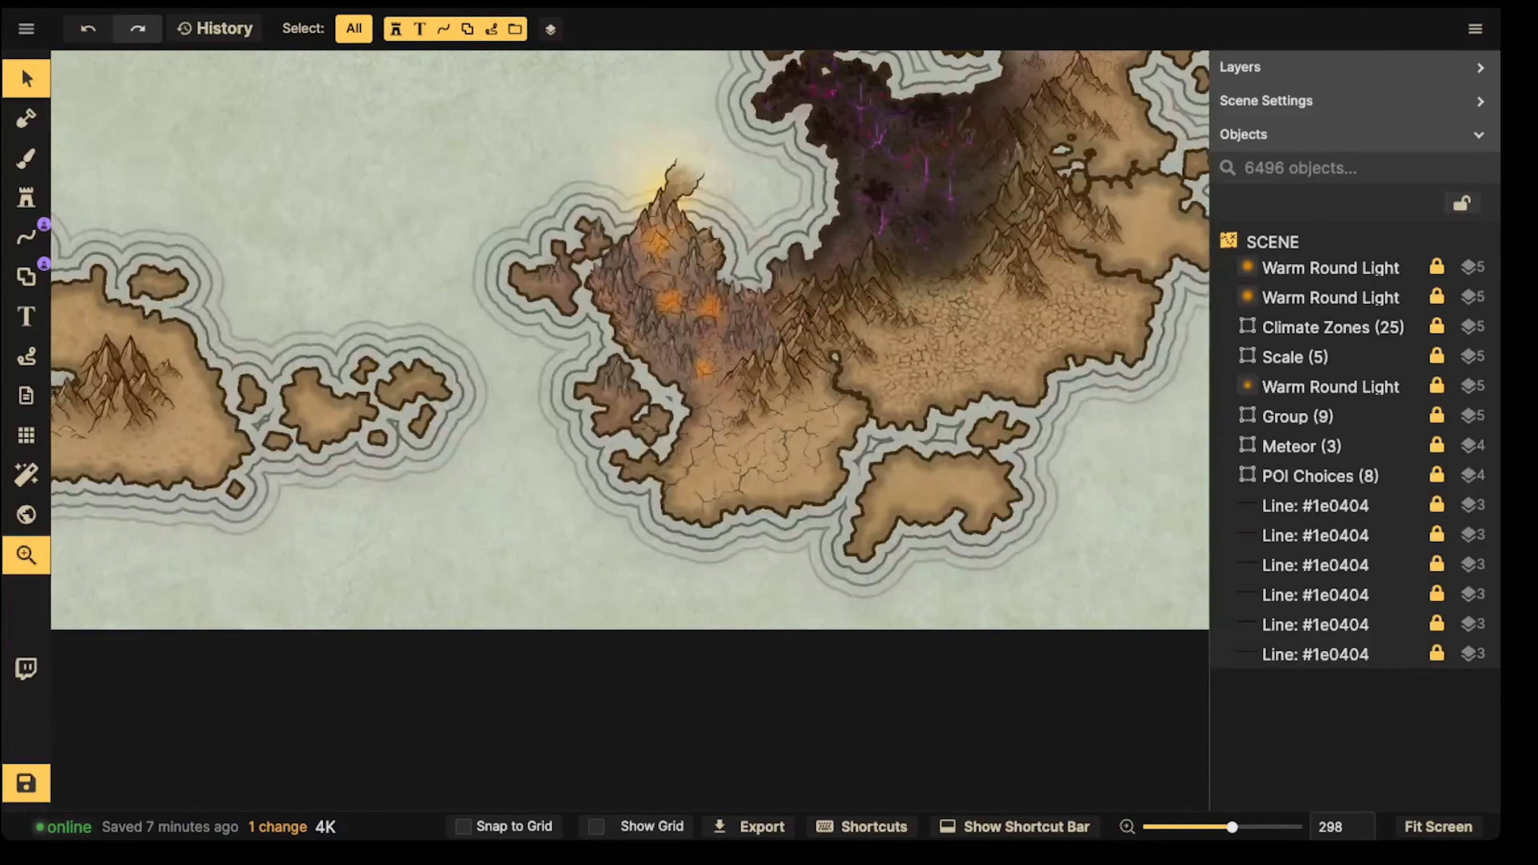
pyautogui.scroll(-2, 678, 340)
pyautogui.scroll(2, 630, 364)
pyautogui.hscroll(3, 630, 364)
pyautogui.scroll(2, 630, 357)
pyautogui.hscroll(2, 630, 358)
pyautogui.scroll(3, 569, 315)
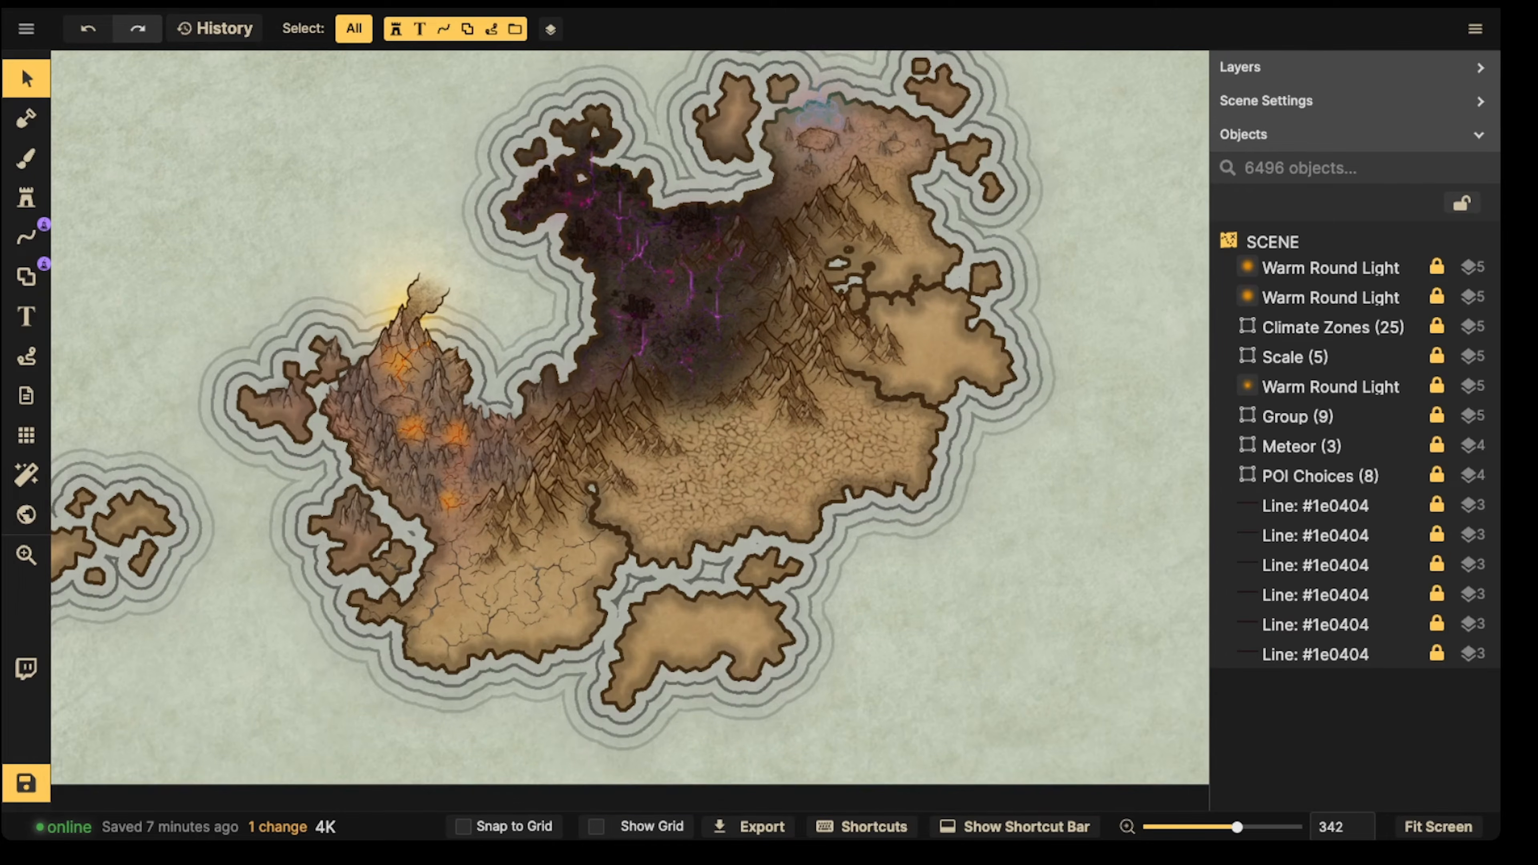
pyautogui.scroll(-1, 587, 267)
# Step: Examine the western continent's biomes, from the southern forests and river lands up to the dunes and snowy north
pyautogui.press('space')
pyautogui.moveTo(587, 419); pyautogui.dragTo(736, 622)
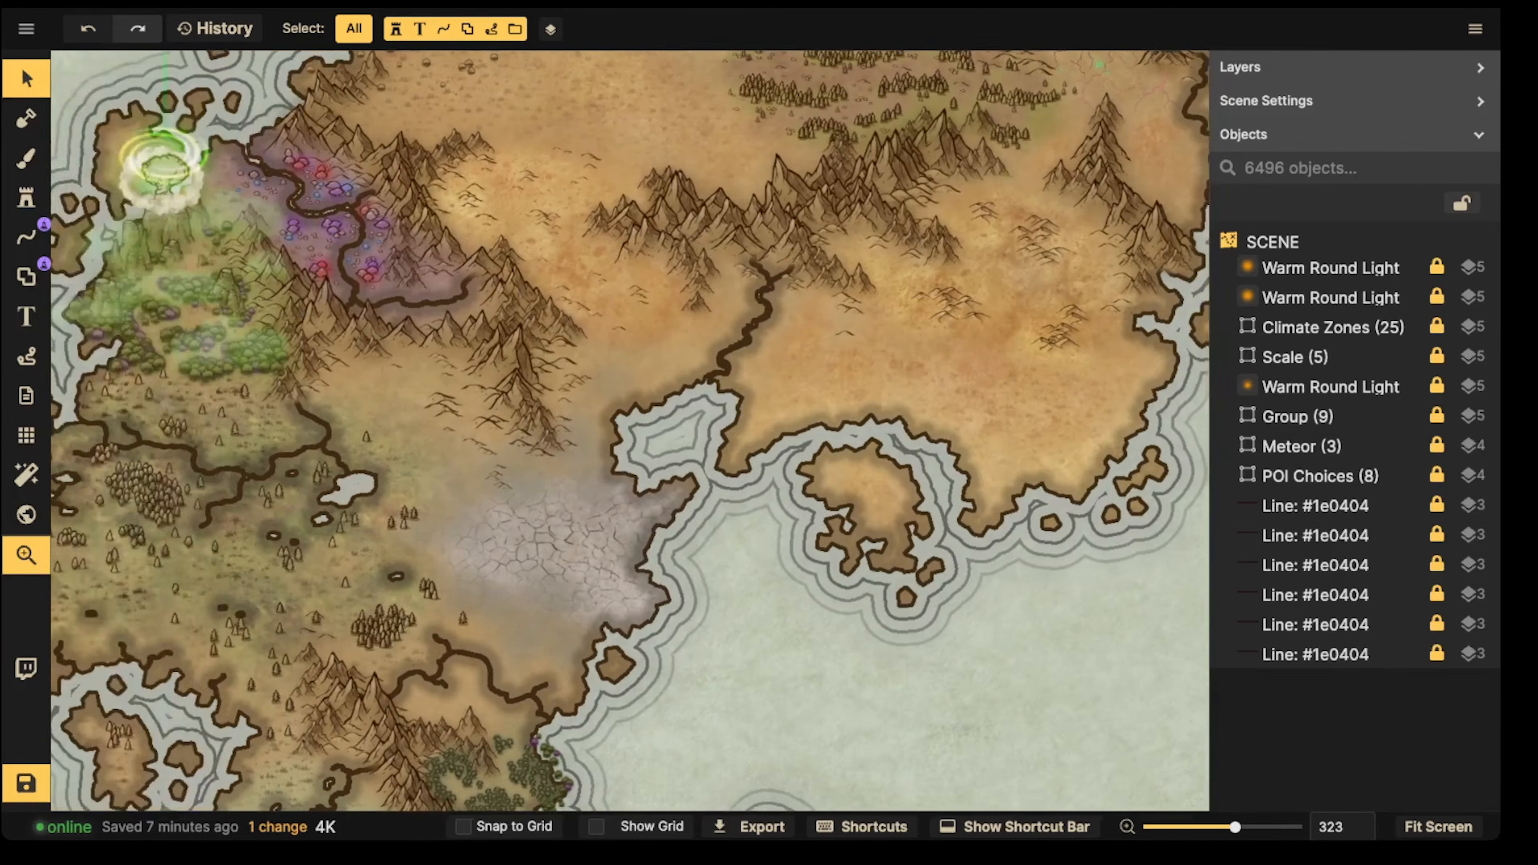
pyautogui.scroll(2, 639, 328)
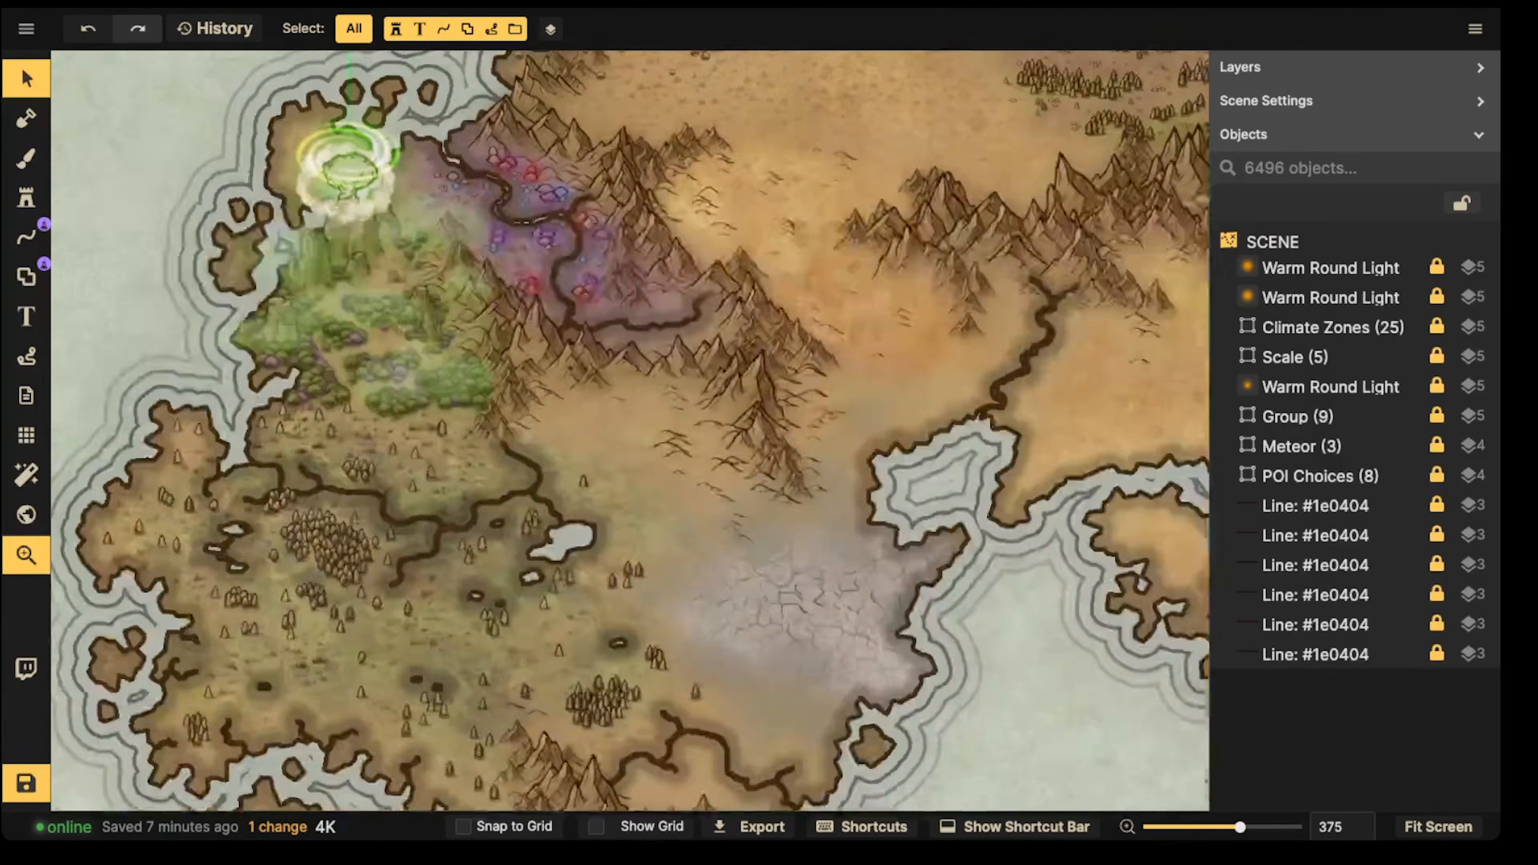
pyautogui.moveTo(570, 537); pyautogui.dragTo(730, 257)
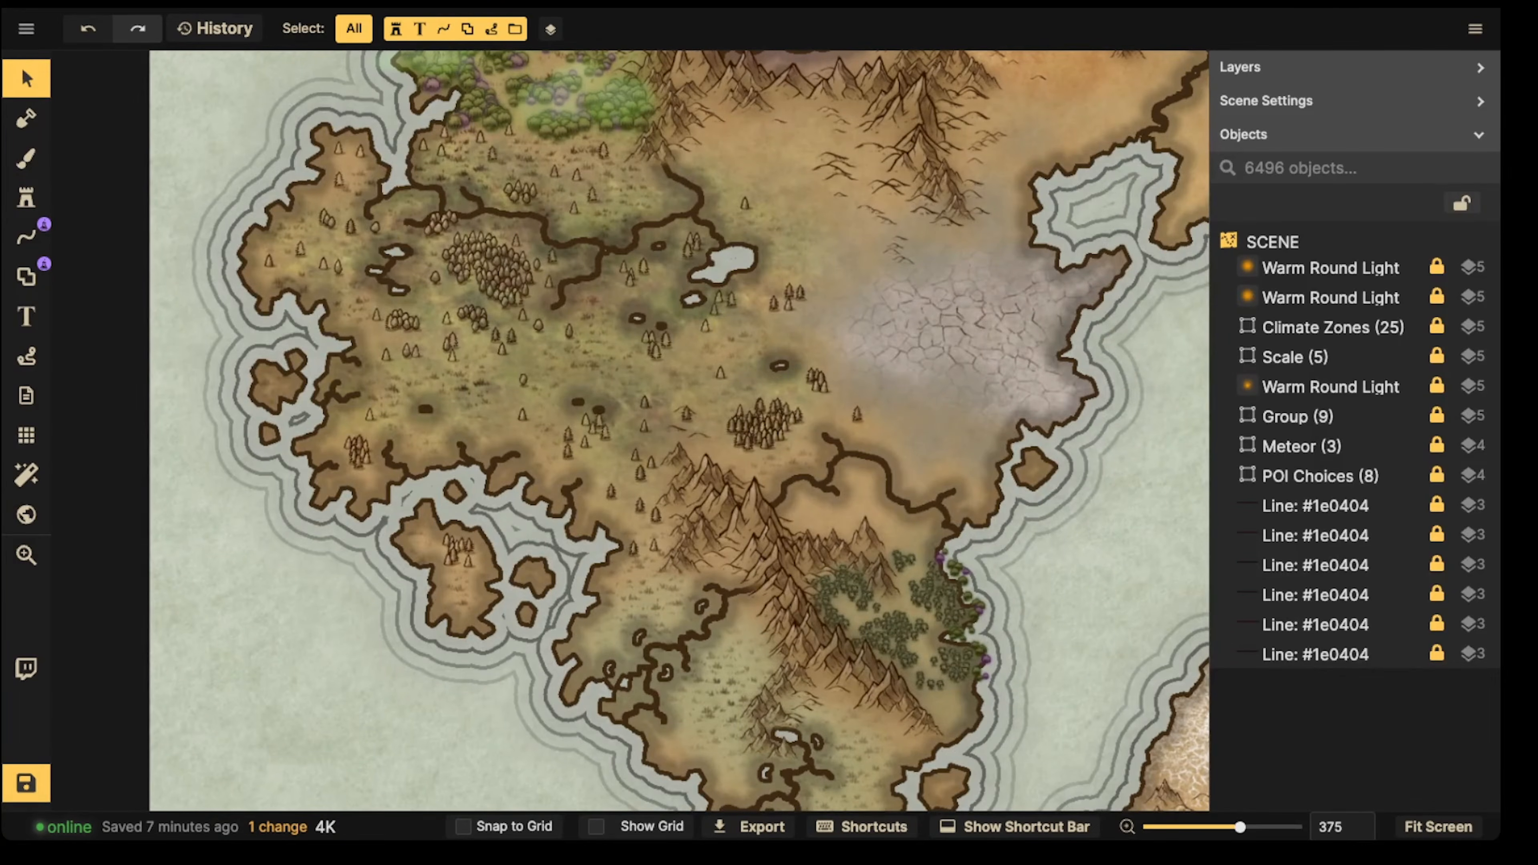
pyautogui.moveTo(678, 73); pyautogui.dragTo(502, 806)
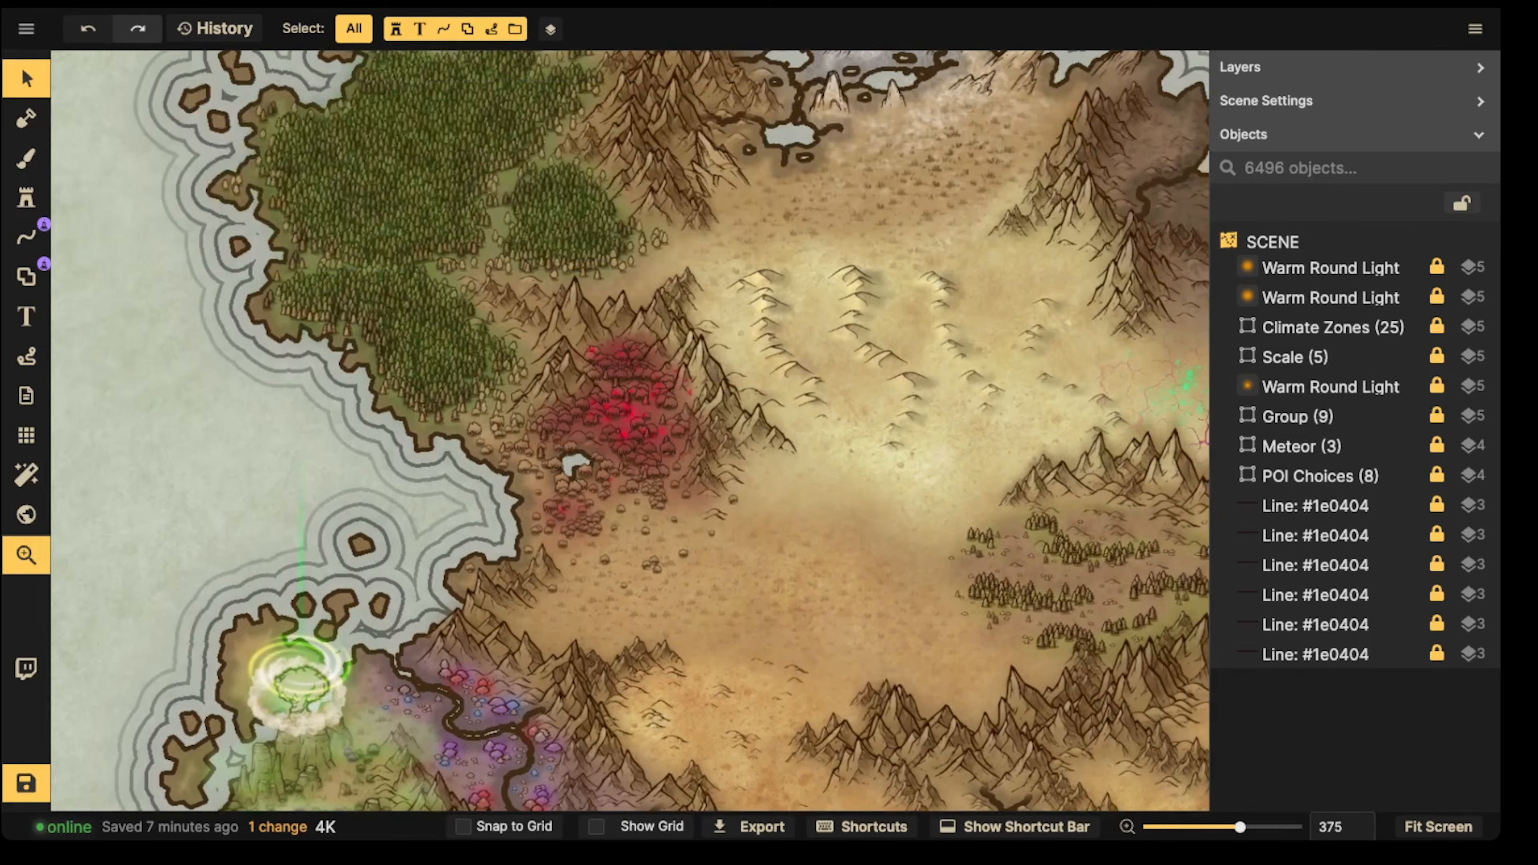
pyautogui.moveTo(630, 418); pyautogui.dragTo(674, 574)
pyautogui.moveTo(630, 430); pyautogui.dragTo(623, 495)
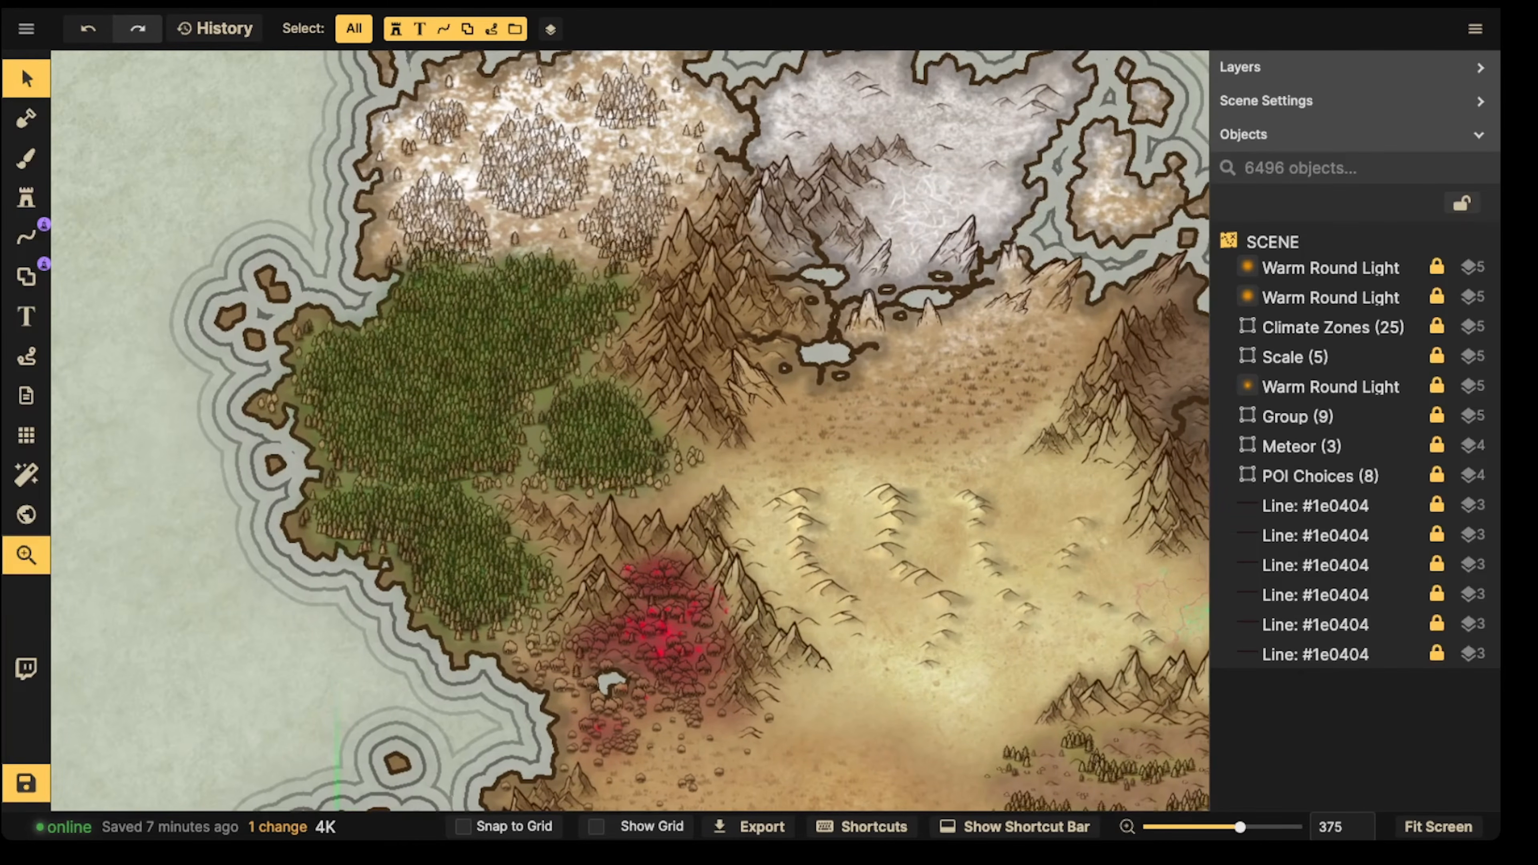
pyautogui.moveTo(630, 430); pyautogui.dragTo(383, 286)
pyautogui.scroll(-2, 630, 430)
pyautogui.scroll(-2, 630, 431)
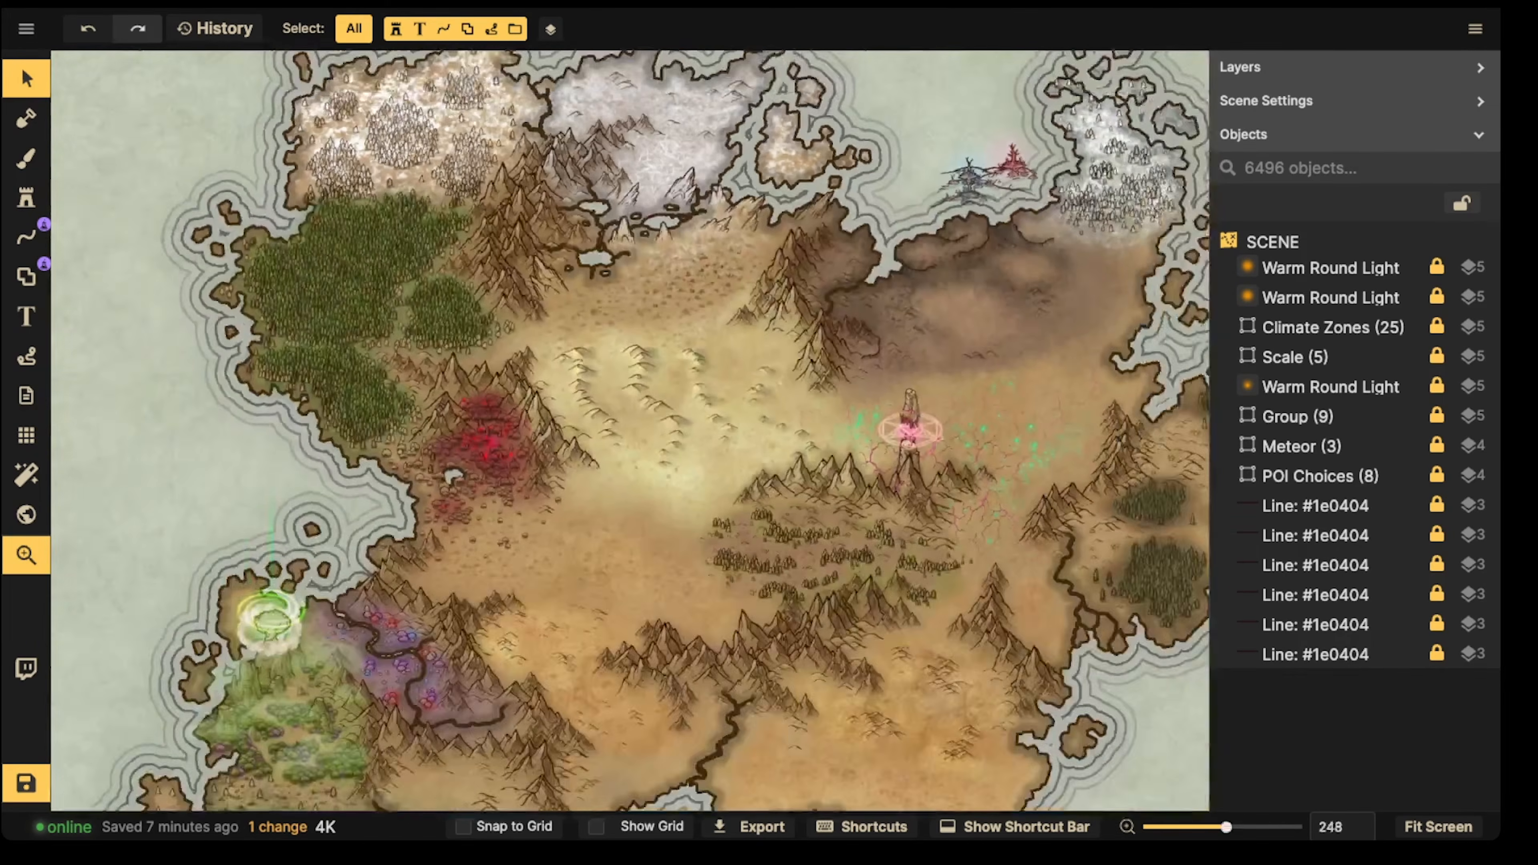
# Step: Draw a white freehand line circling the green plain on the northeastern continent
pyautogui.moveTo(1151, 461); pyautogui.dragTo(122, 353)
pyautogui.scroll(2, 629, 430)
pyautogui.scroll(4, 630, 430)
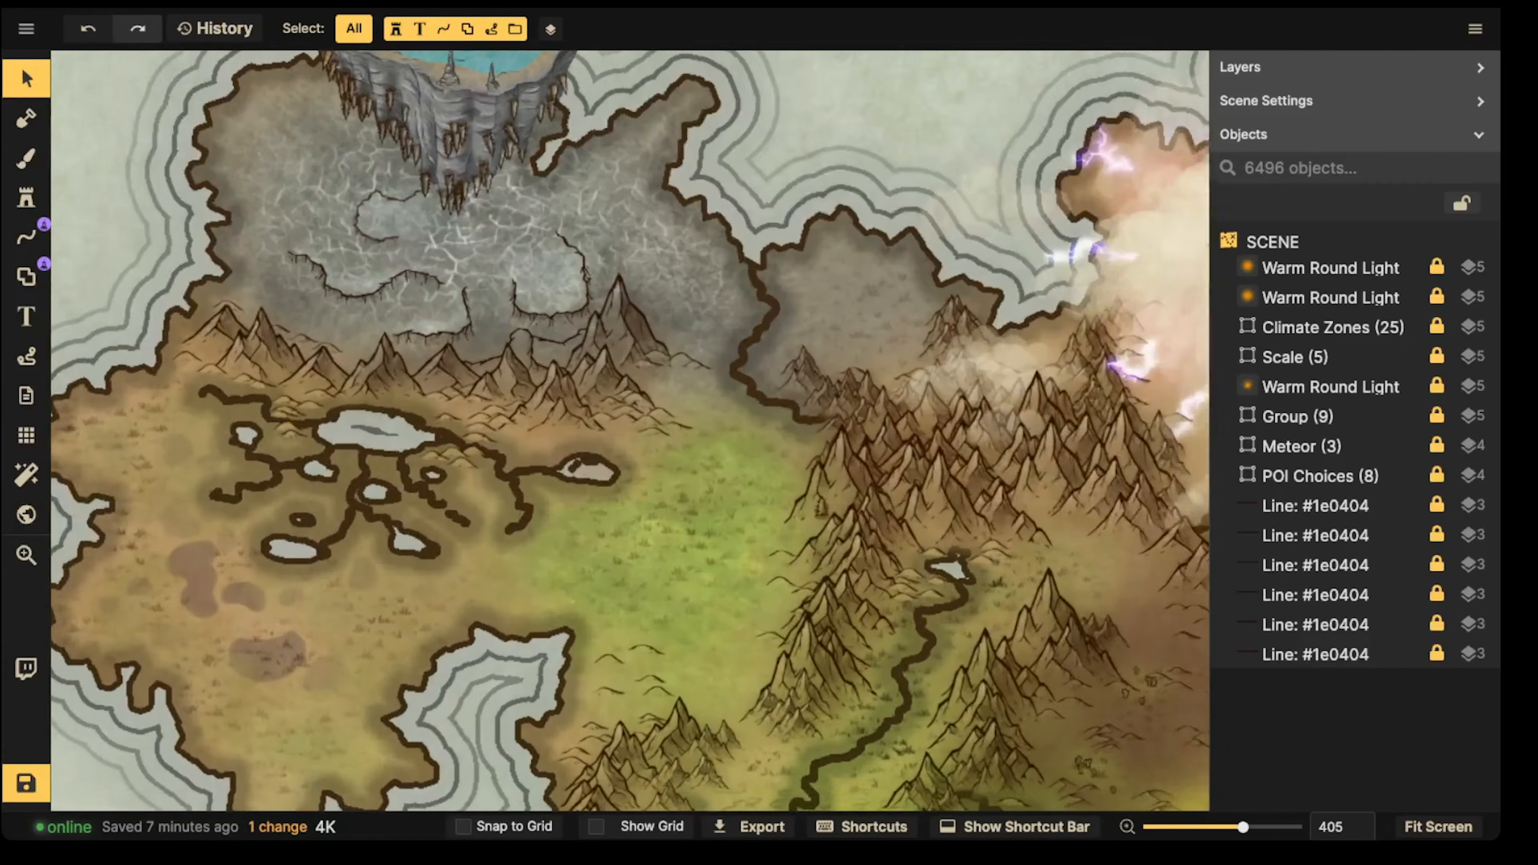
pyautogui.moveTo(630, 431); pyautogui.dragTo(701, 395)
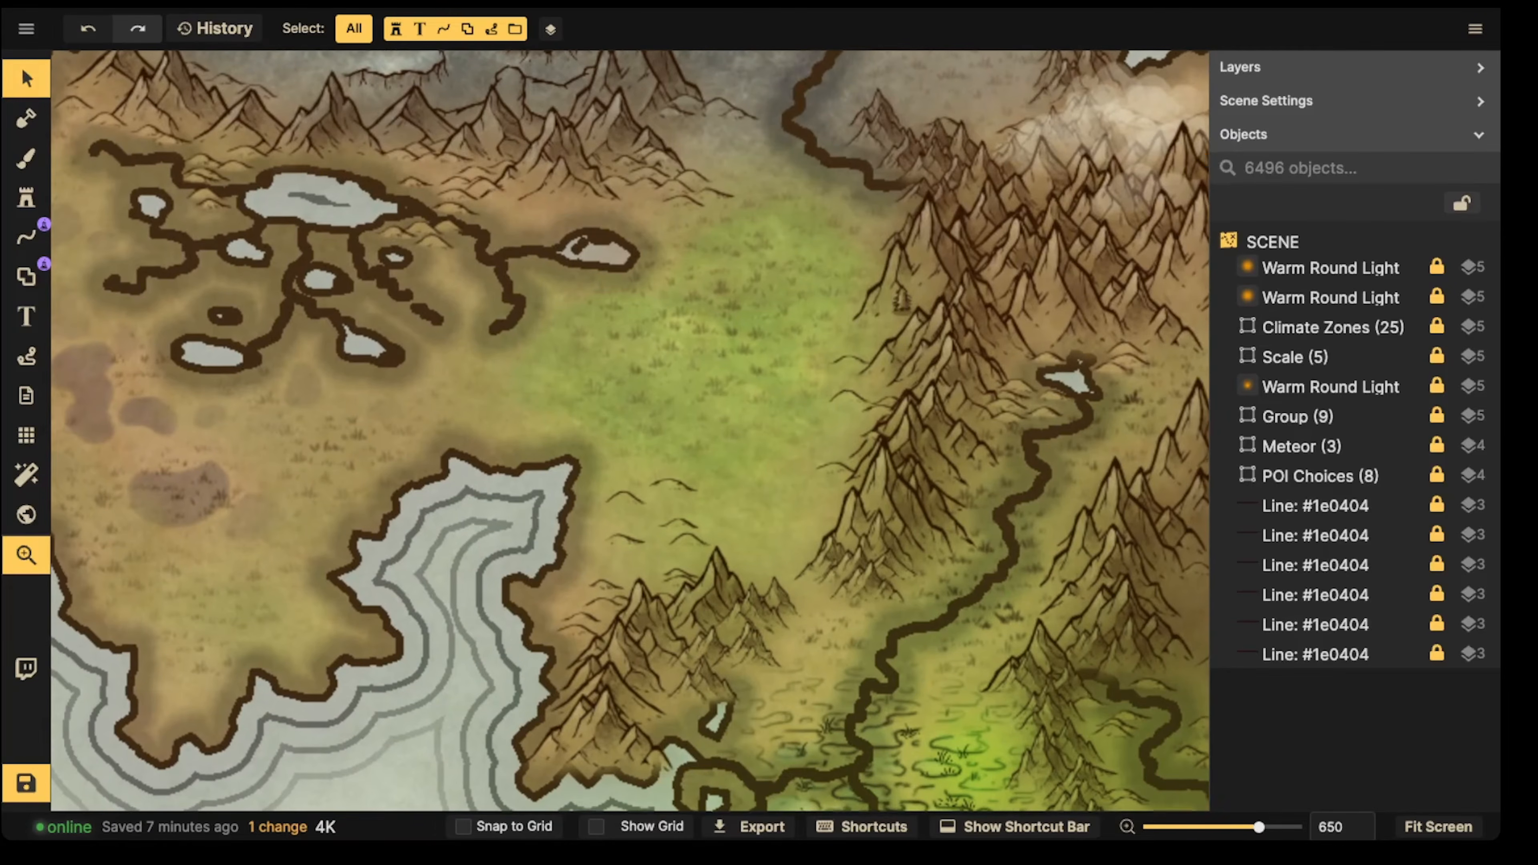
pyautogui.scroll(-2, 630, 430)
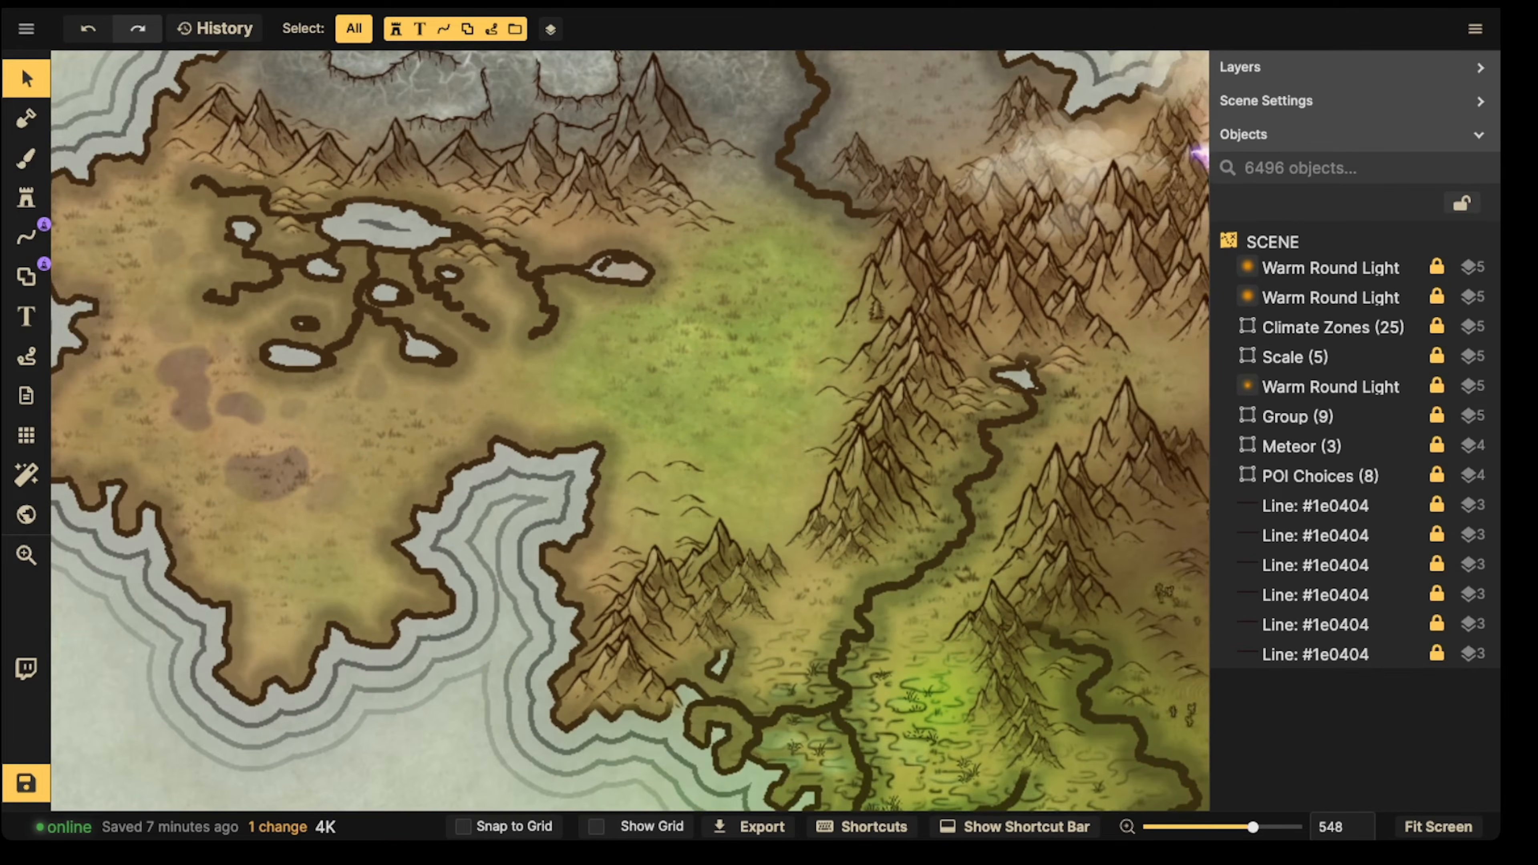
pyautogui.click(26, 237)
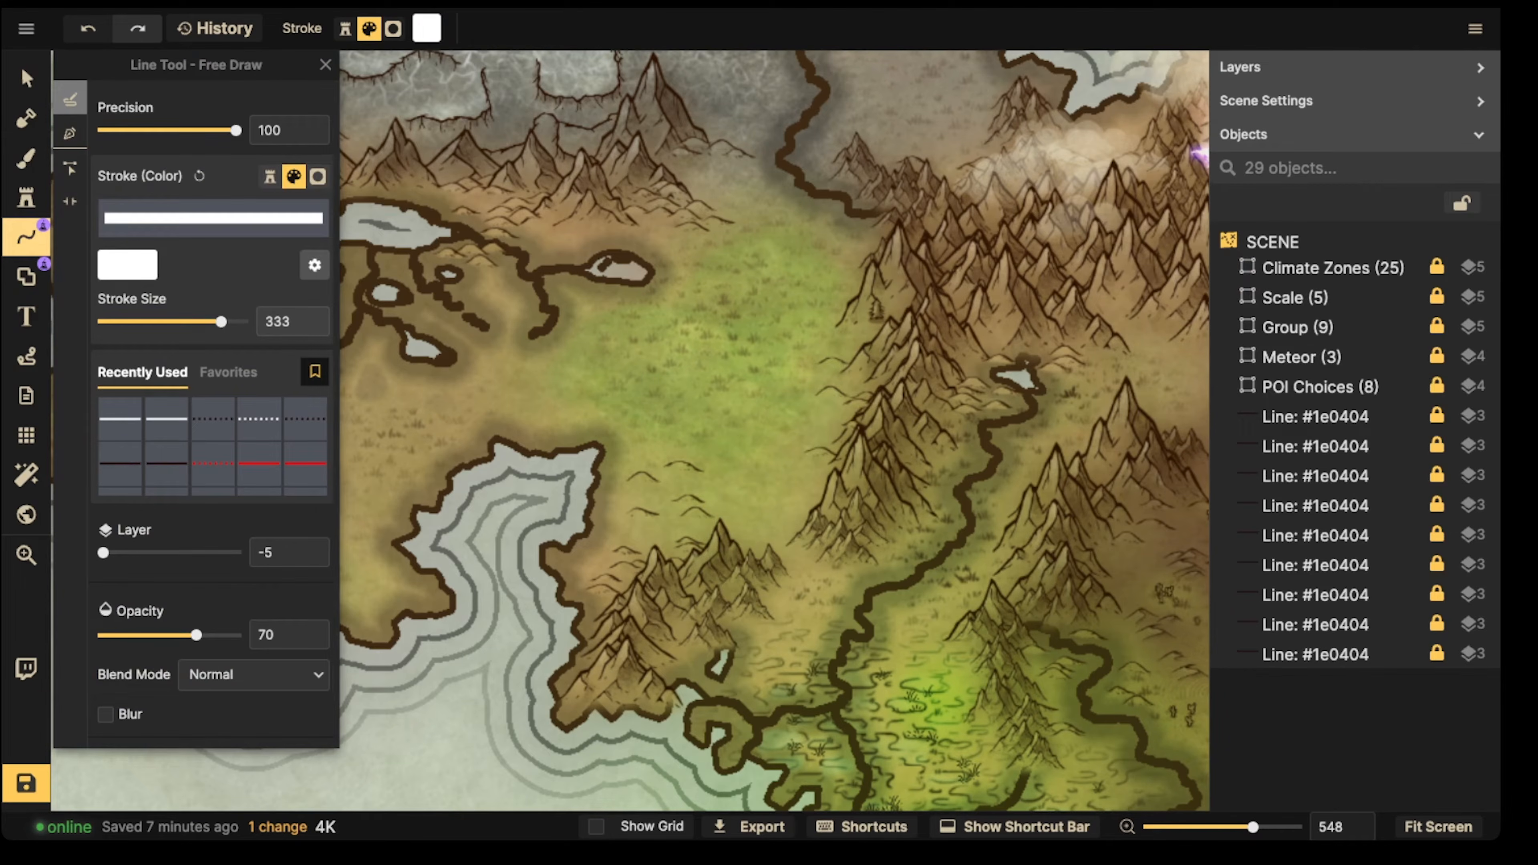
pyautogui.moveTo(770, 209)
pyautogui.mouseDown()
pyautogui.moveTo(606, 309)
pyautogui.moveTo(885, 412)
pyautogui.moveTo(781, 209)
pyautogui.mouseUp()
# Step: Set the white circle line's stroke size to 100, opacity to 100 and layer to 5
pyautogui.click(166, 419)
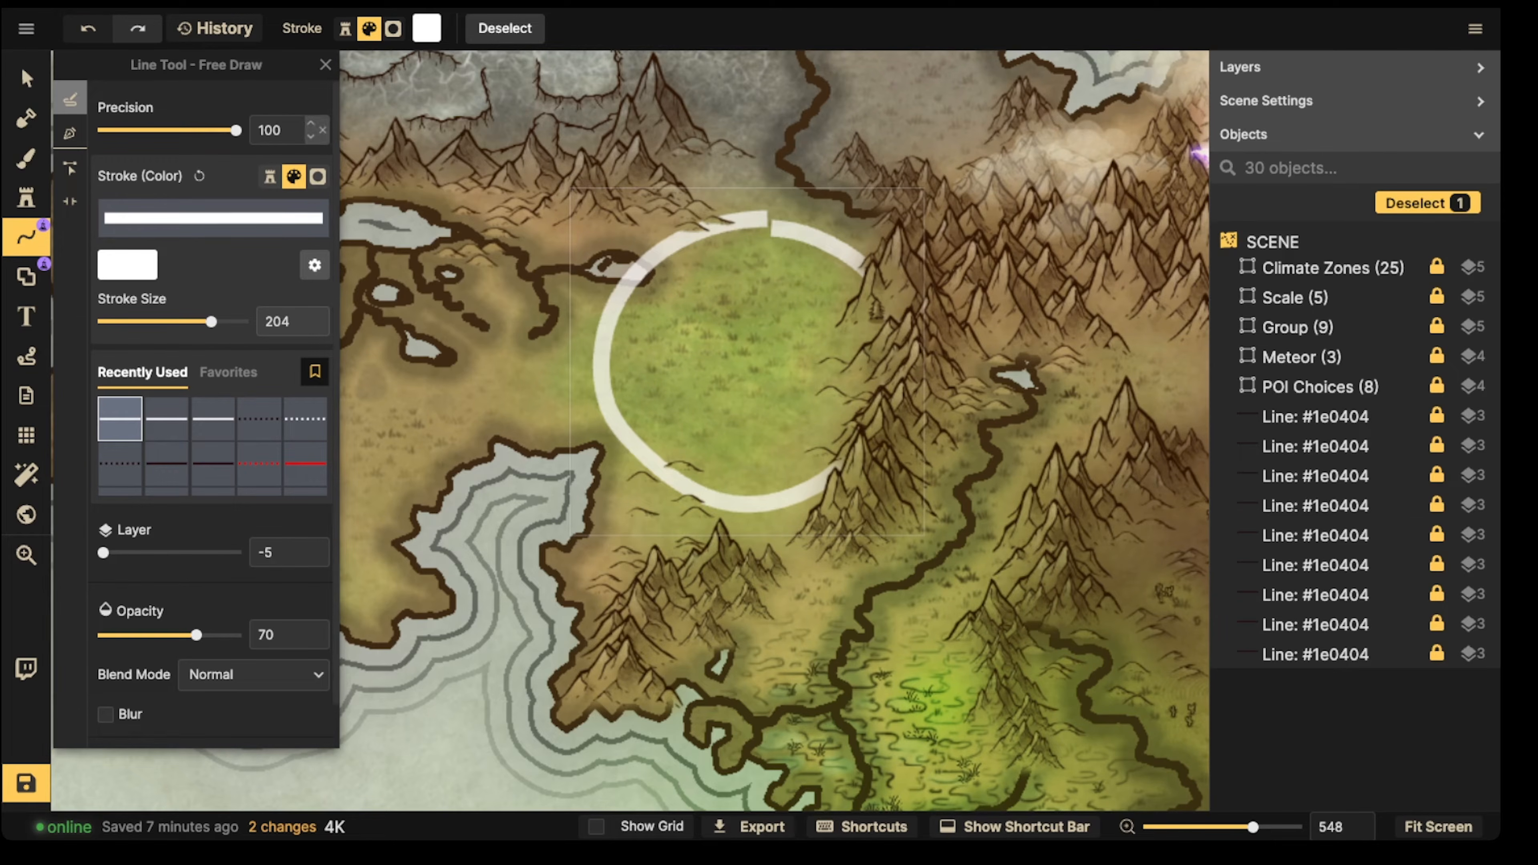
pyautogui.click(306, 463)
pyautogui.moveTo(197, 635); pyautogui.dragTo(236, 635)
pyautogui.moveTo(103, 553); pyautogui.dragTo(236, 552)
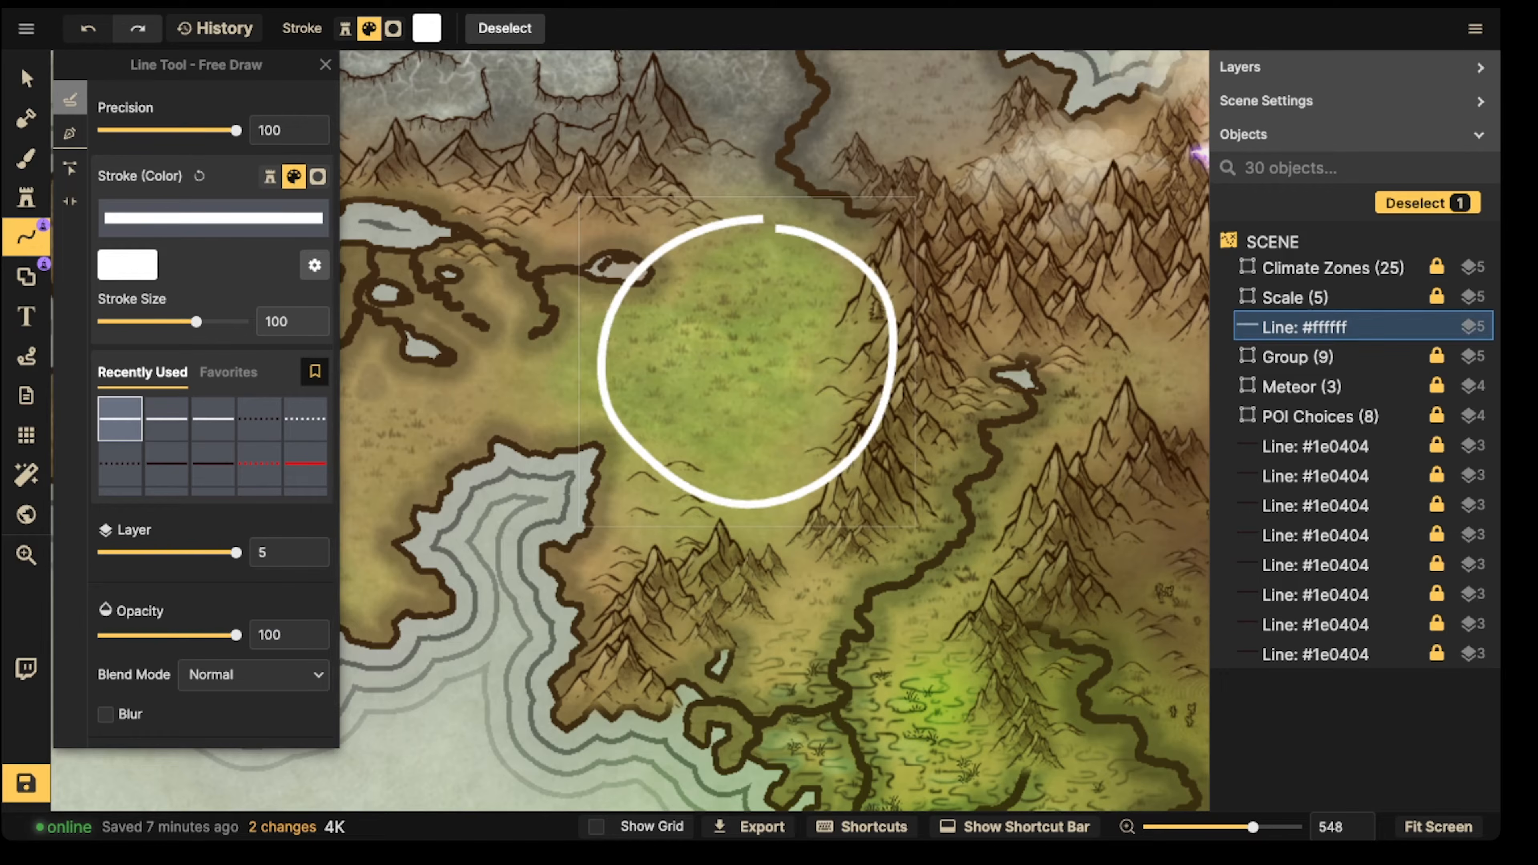
# Step: Delete the open circle and redraw it as a closed freehand loop around the green plain
pyautogui.press('Delete')
pyautogui.moveTo(788, 225)
pyautogui.mouseDown()
pyautogui.moveTo(639, 277)
pyautogui.moveTo(860, 454)
pyautogui.moveTo(778, 228)
pyautogui.mouseUp()
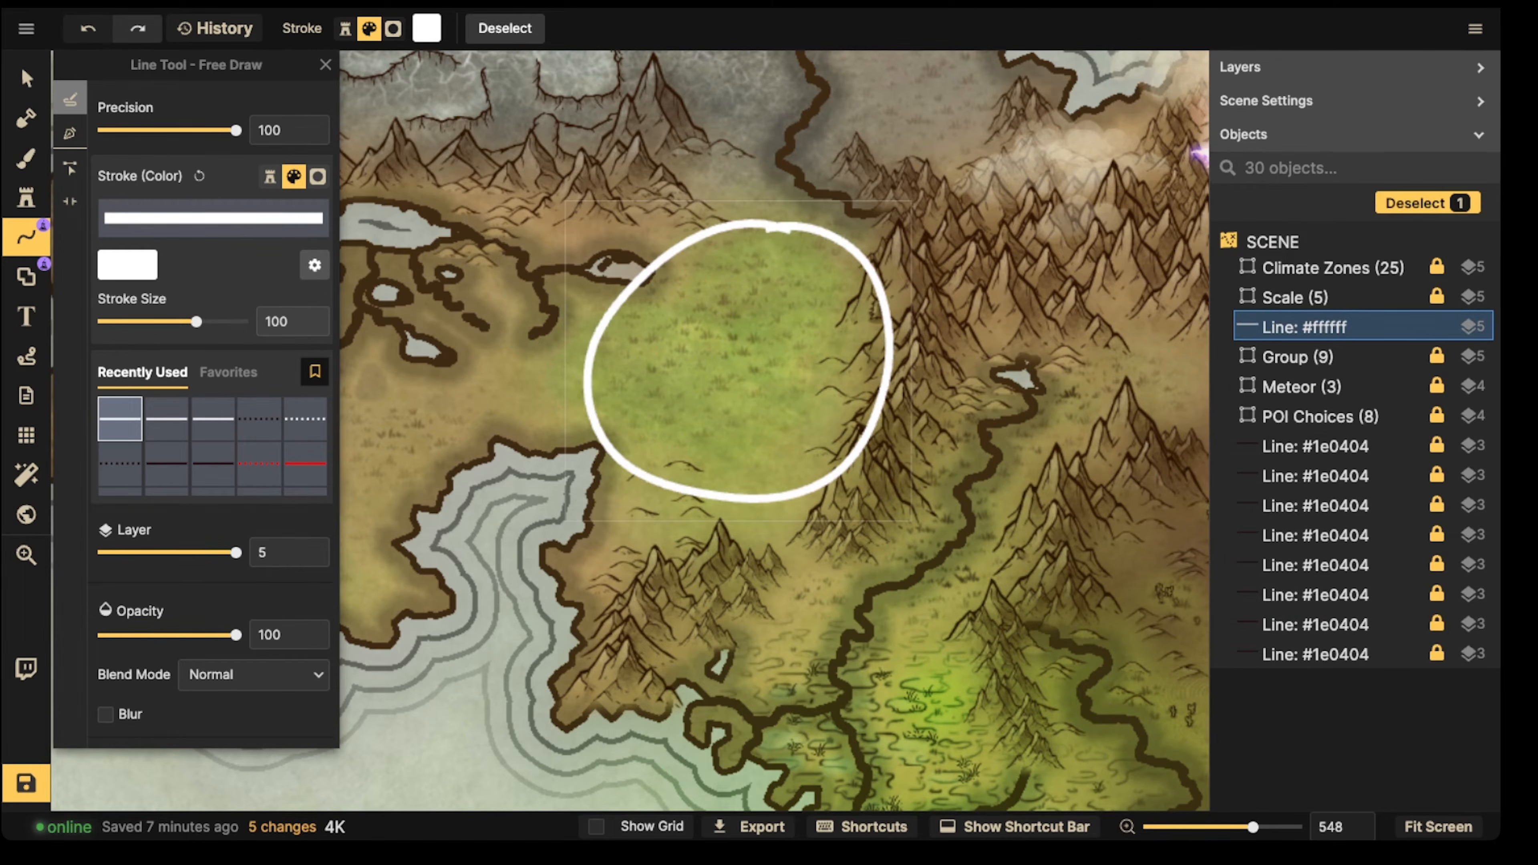
# Step: Draw two curved white arrows from the circled plain, one south to the swamp and one west across the peninsula
pyautogui.scroll(-3, 806, 159)
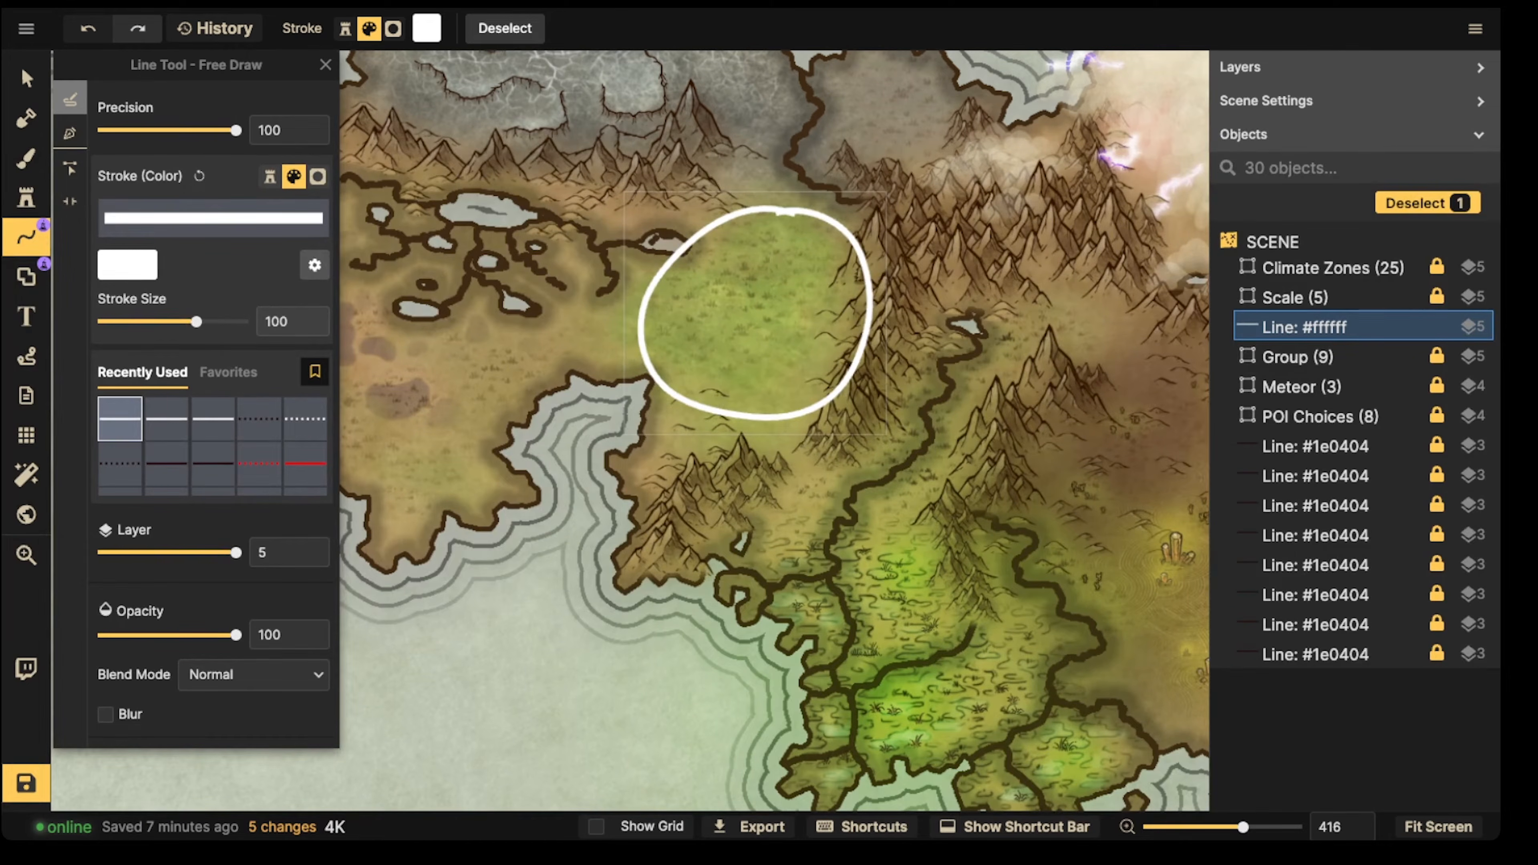
pyautogui.moveTo(768, 382)
pyautogui.mouseDown()
pyautogui.moveTo(776, 431)
pyautogui.moveTo(830, 508)
pyautogui.mouseUp()
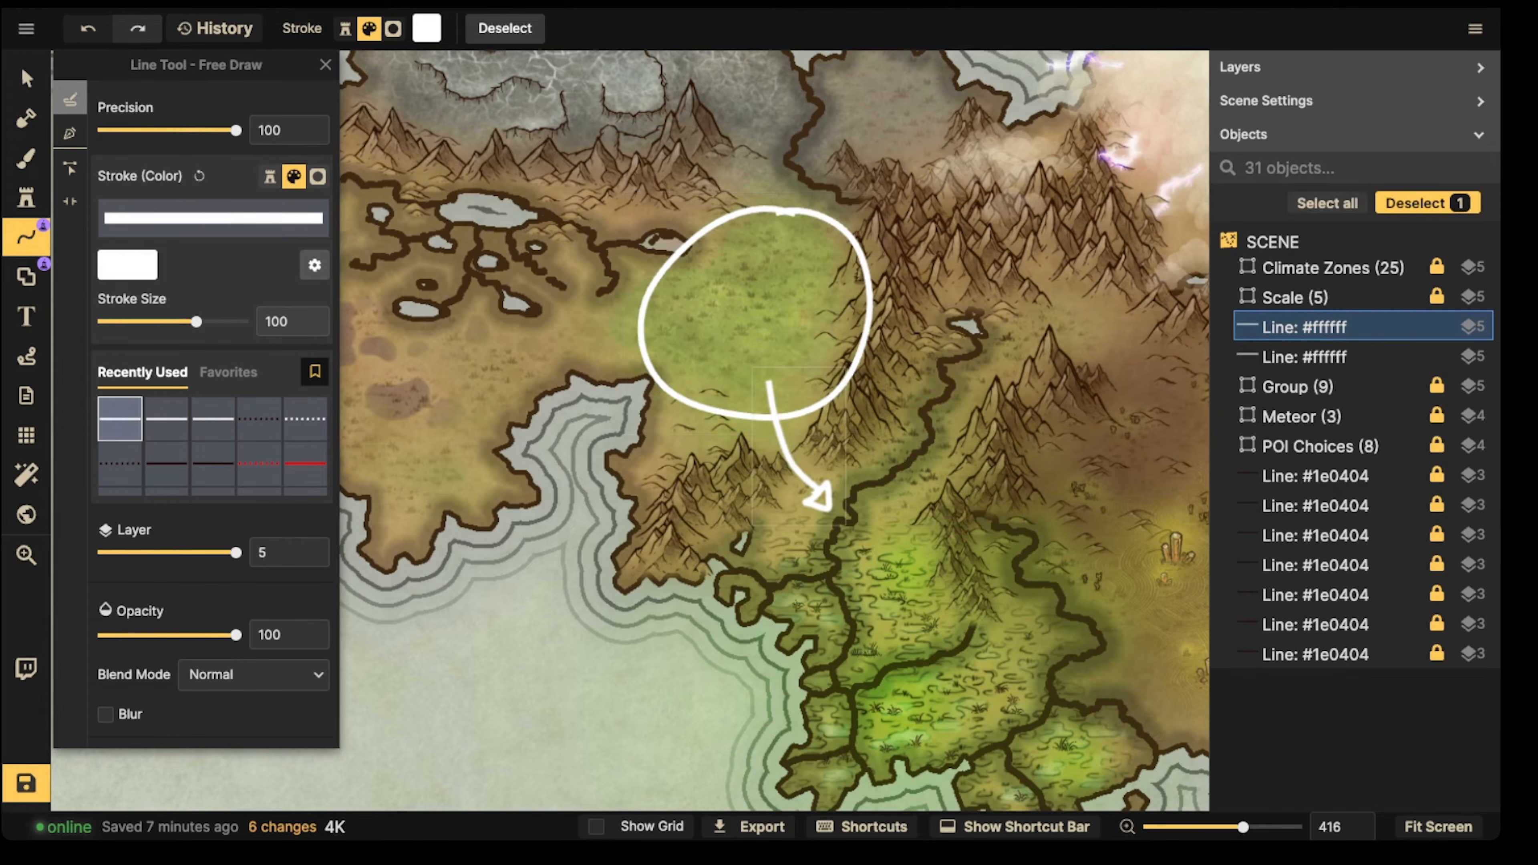
pyautogui.press('Escape')
pyautogui.press('space')
pyautogui.moveTo(654, 424); pyautogui.dragTo(895, 429)
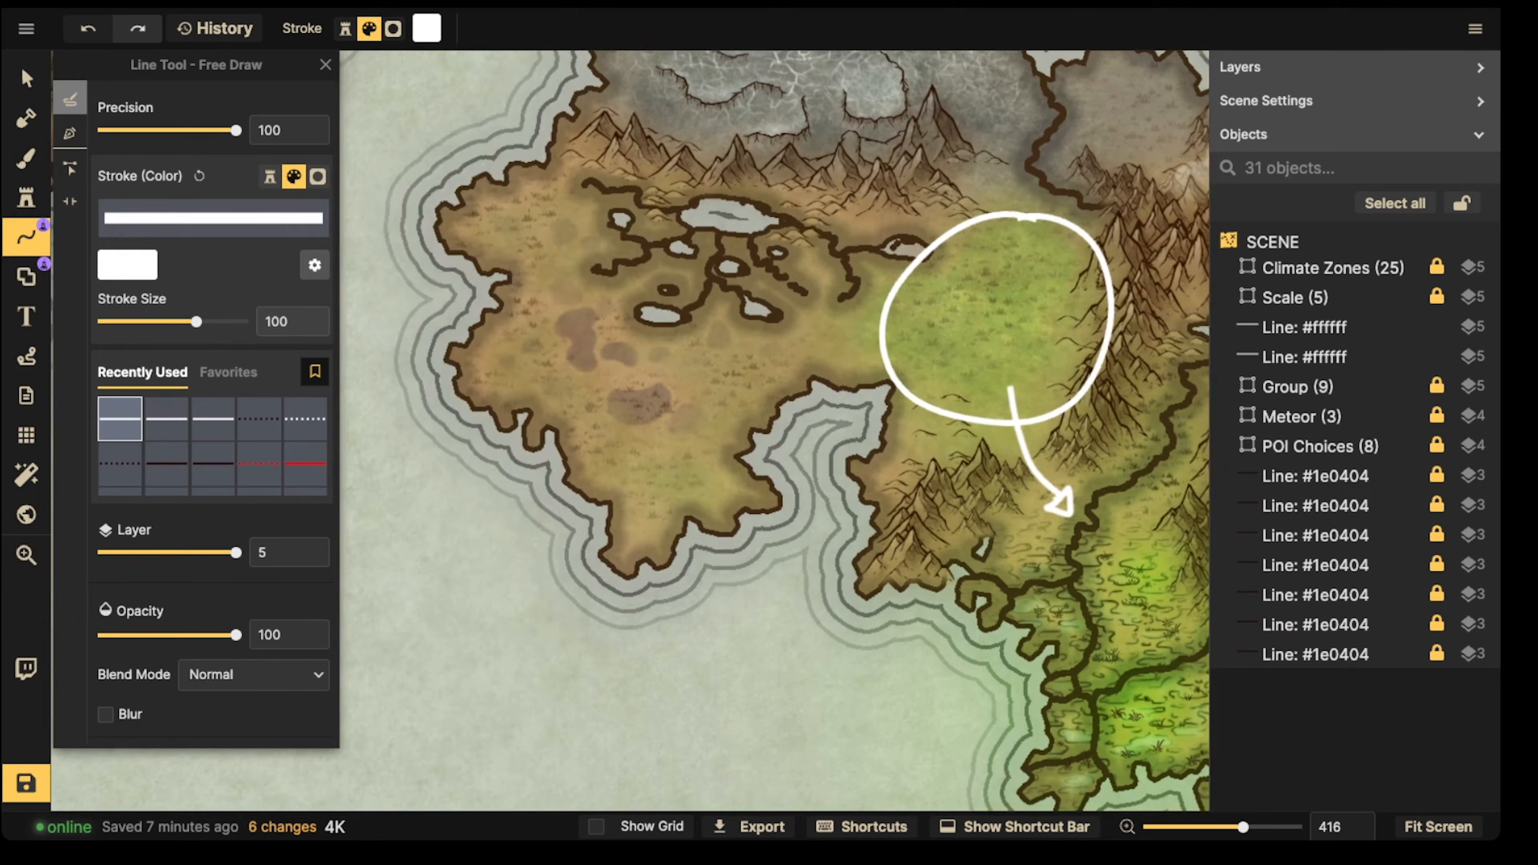
pyautogui.moveTo(919, 322)
pyautogui.mouseDown()
pyautogui.moveTo(804, 355)
pyautogui.moveTo(696, 367)
pyautogui.mouseUp()
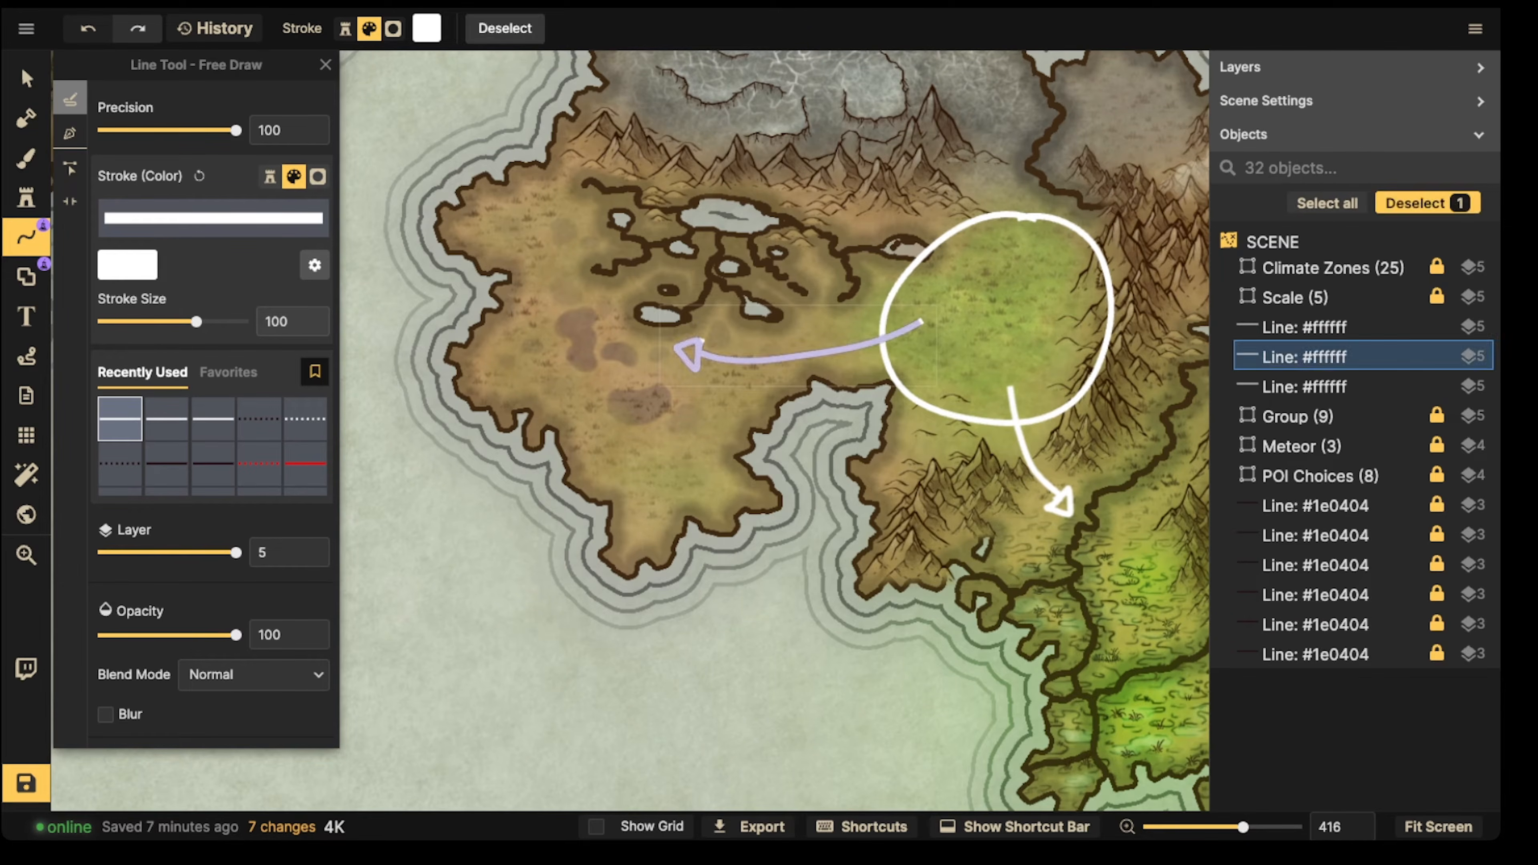
pyautogui.press('Escape')
# Step: Draw a curved white arrow from the circled plain north over the mountains to the grey cracked land
pyautogui.press('space')
pyautogui.moveTo(976, 297)
pyautogui.mouseDown()
pyautogui.moveTo(824, 415)
pyautogui.moveTo(780, 506)
pyautogui.moveTo(808, 326)
pyautogui.moveTo(764, 284)
pyautogui.moveTo(766, 302)
pyautogui.mouseUp()
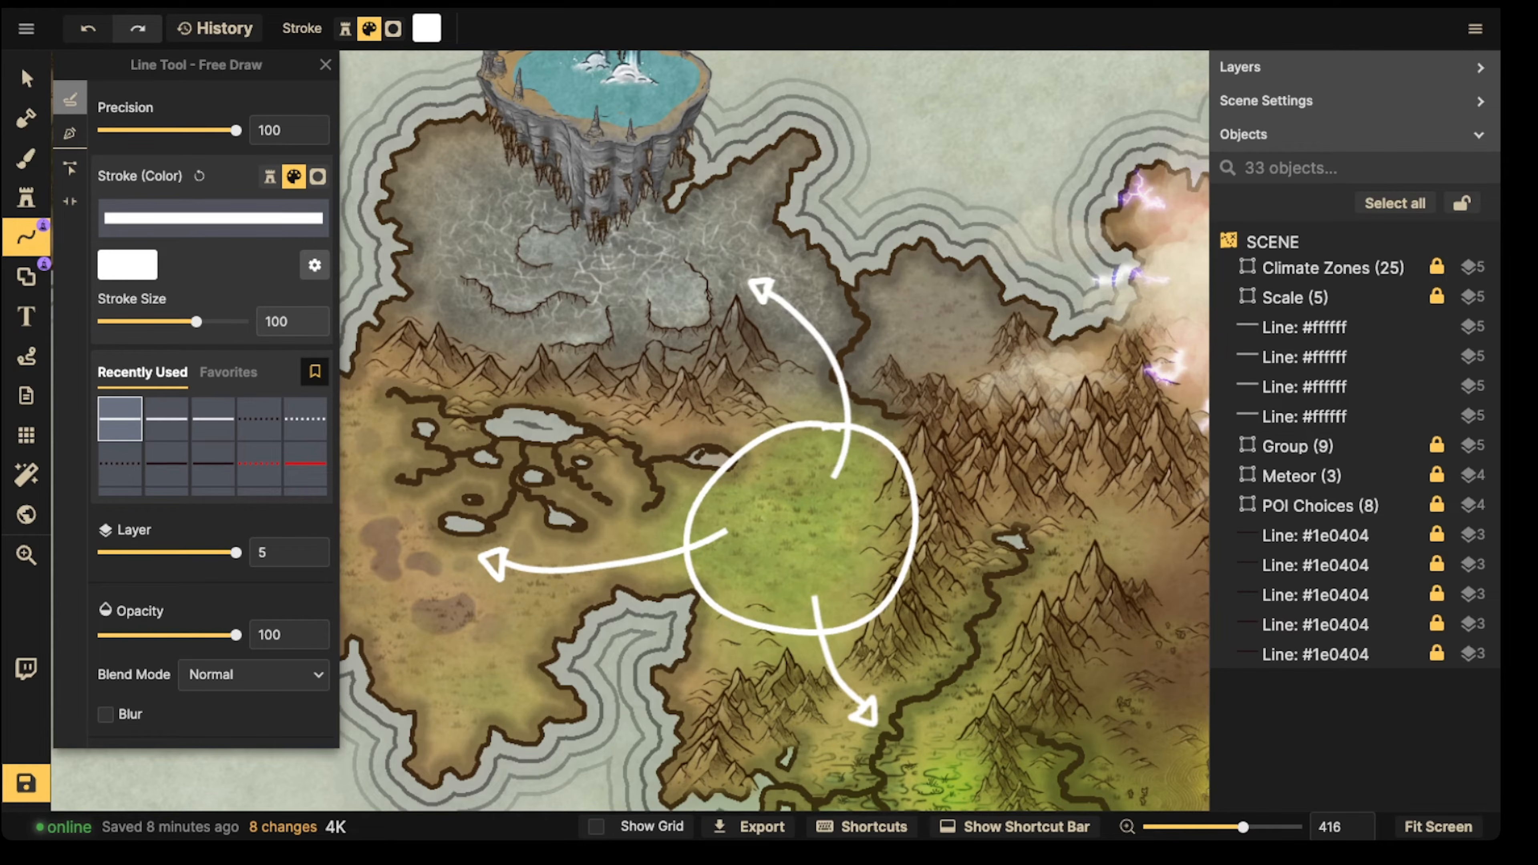
pyautogui.scroll(-5, 769, 194)
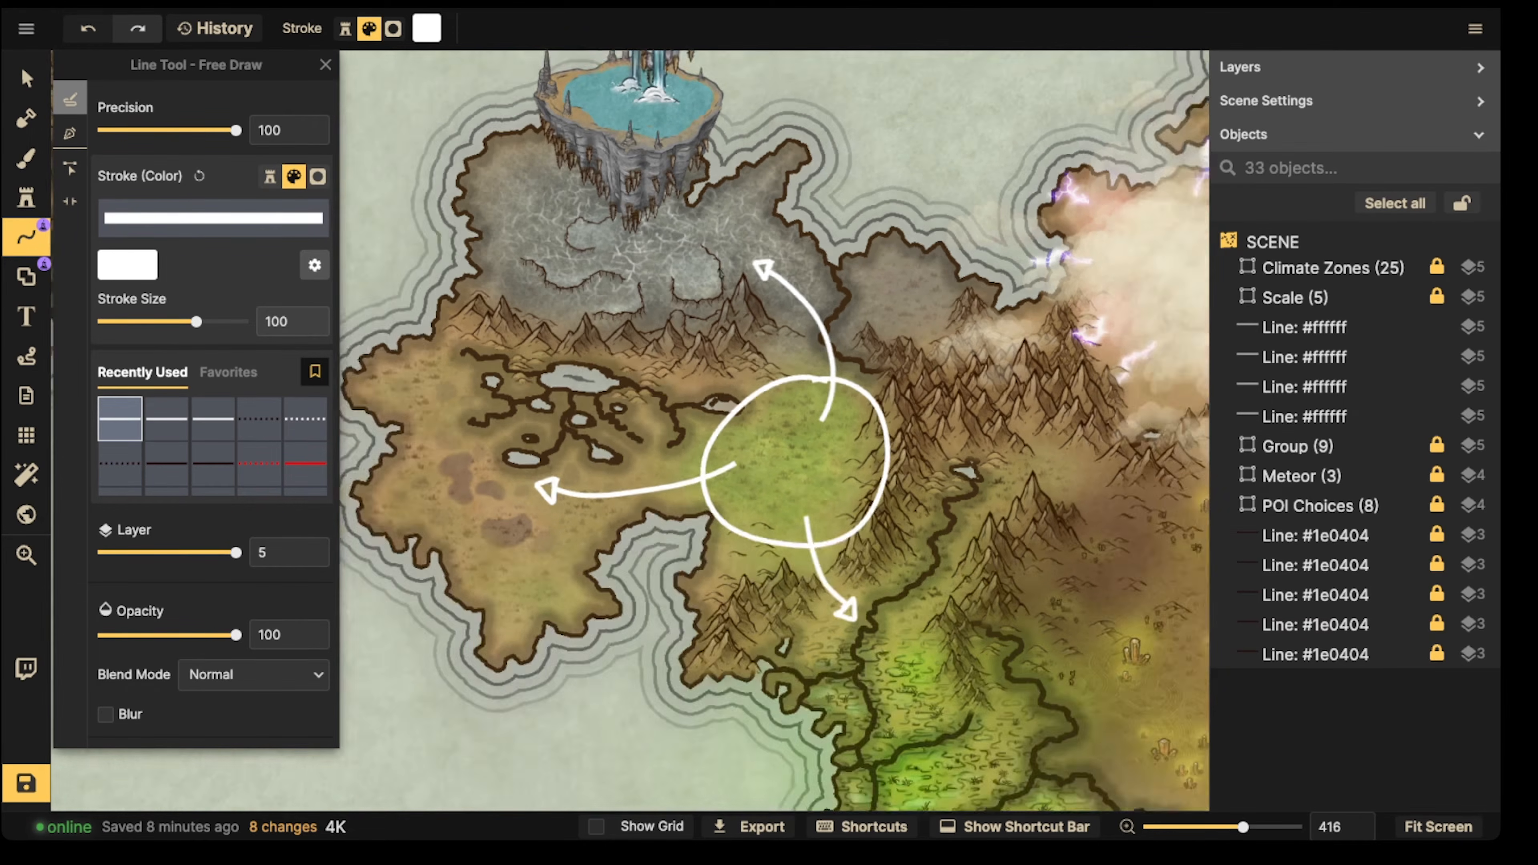
# Step: Delete the white circle and the three white arrows drawn around the green plain
pyautogui.press('space')
pyautogui.moveTo(769, 194); pyautogui.dragTo(707, 271)
pyautogui.press('space')
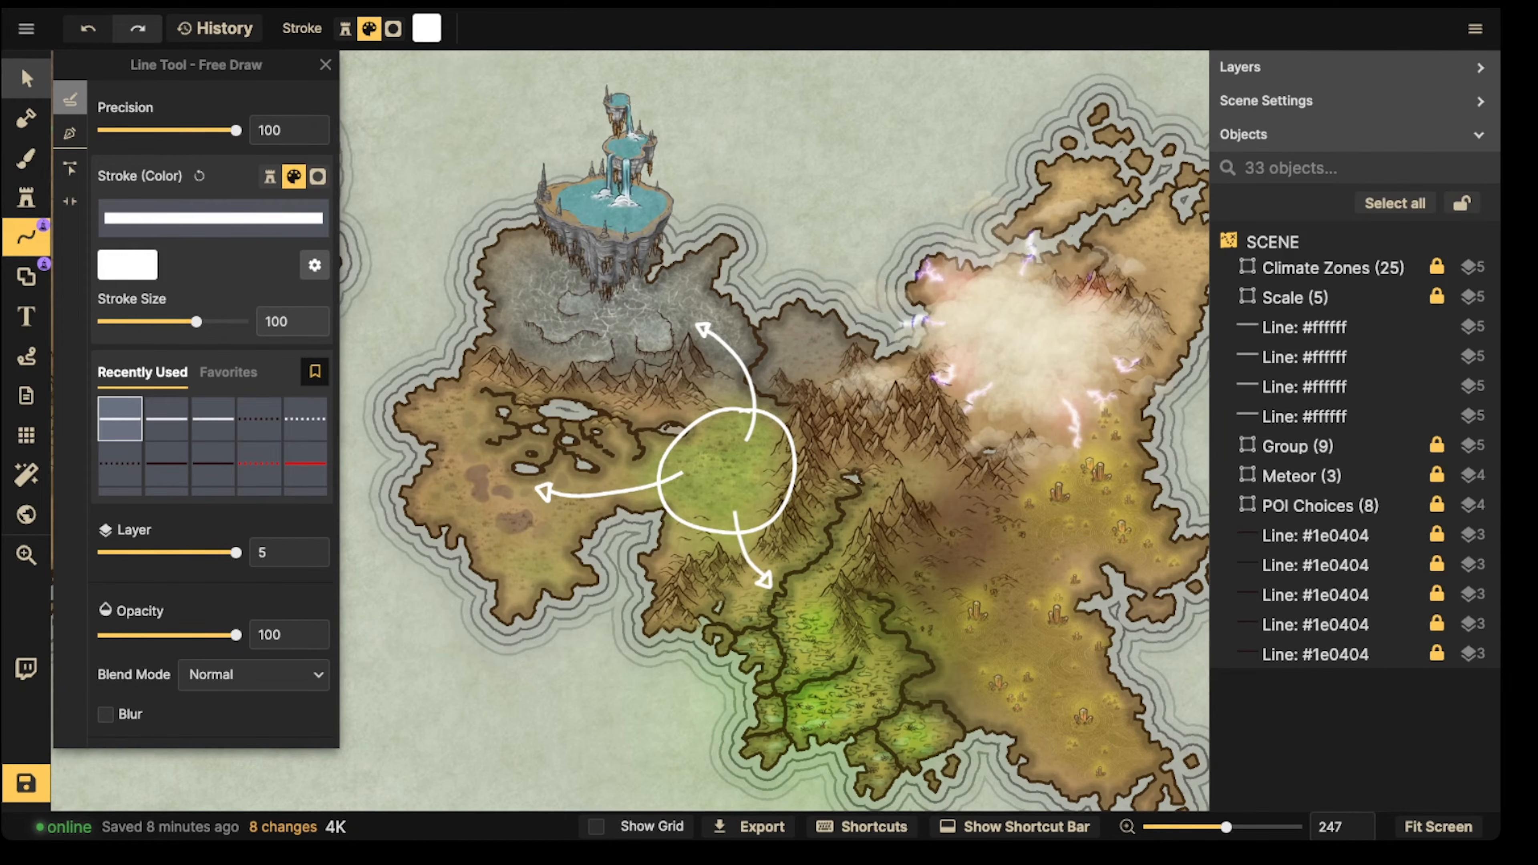
pyautogui.click(26, 78)
pyautogui.scroll(2, 715, 467)
pyautogui.scroll(2, 711, 467)
pyautogui.click(711, 467)
pyautogui.press('Delete')
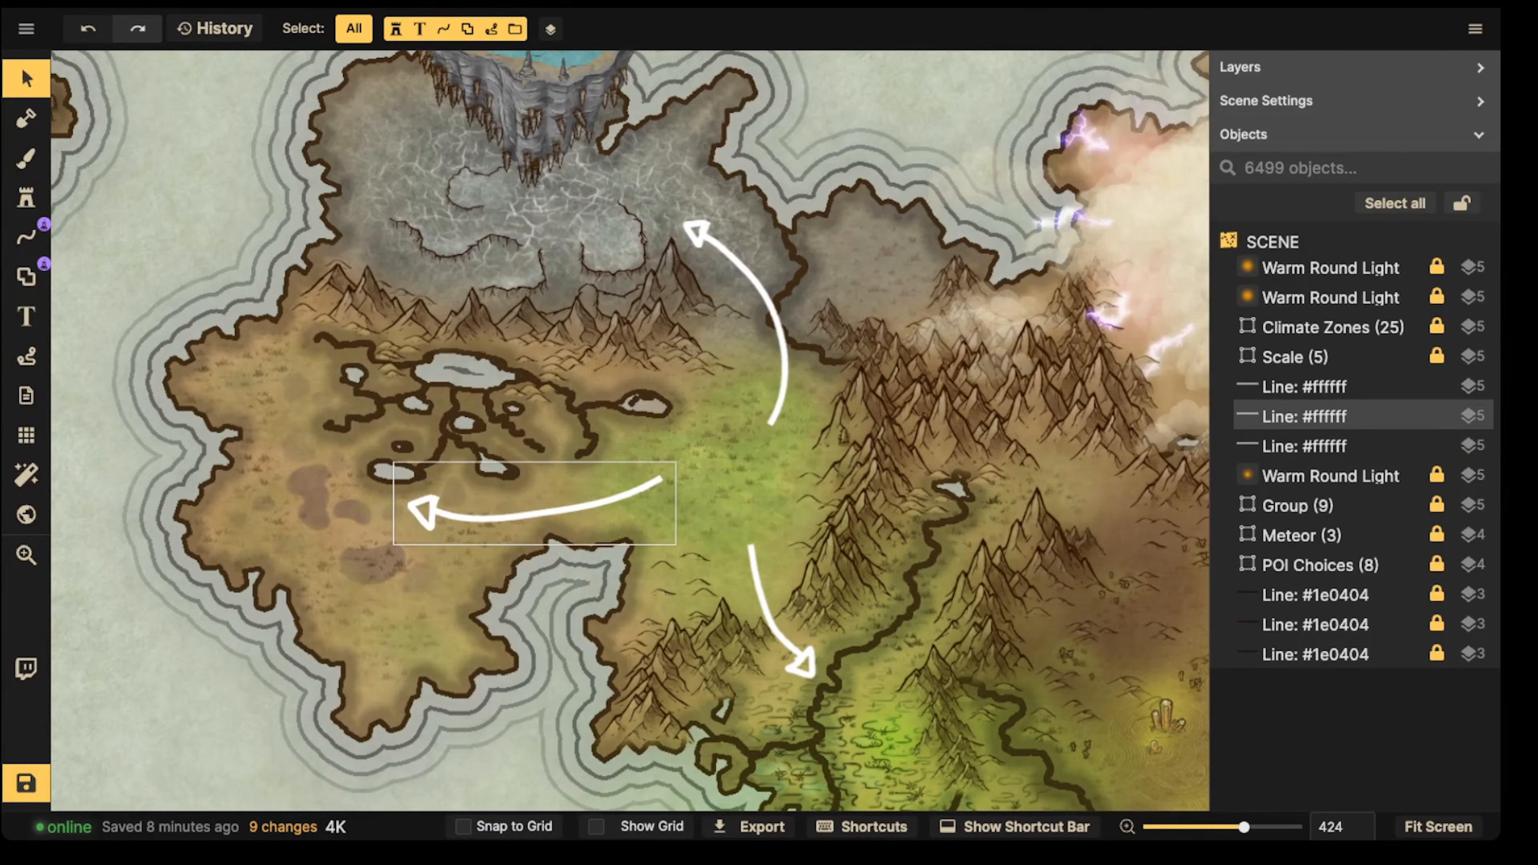
pyautogui.click(605, 502)
pyautogui.press('Delete')
pyautogui.click(765, 597)
pyautogui.press('Delete')
pyautogui.click(784, 358)
pyautogui.press('Delete')
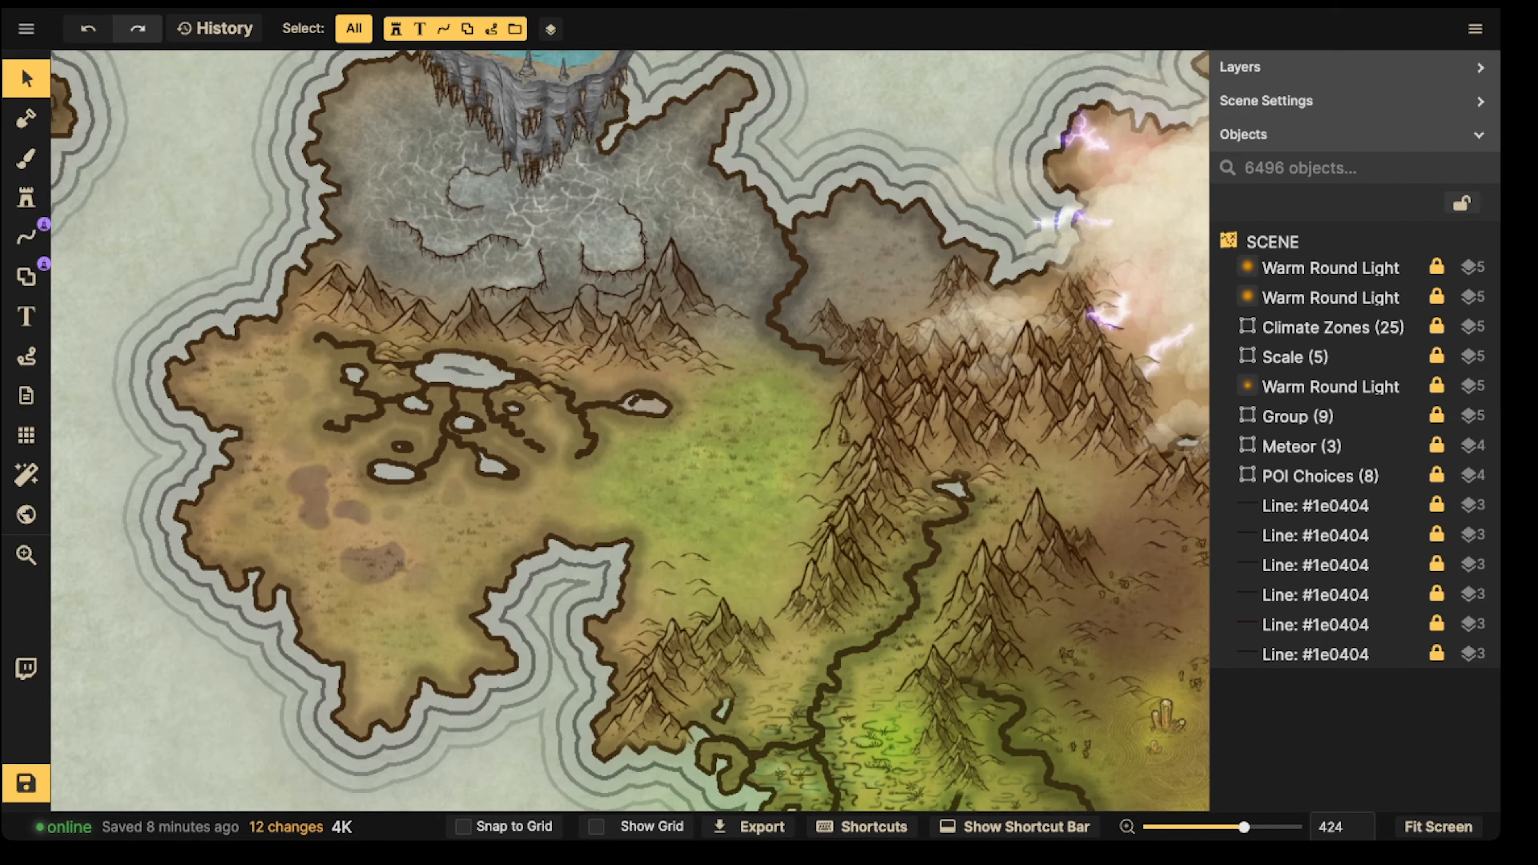
# Step: Make the hidden POI Choices group in the central sea visible by setting its opacity to 100, and deselect it
pyautogui.scroll(-1, 787, 360)
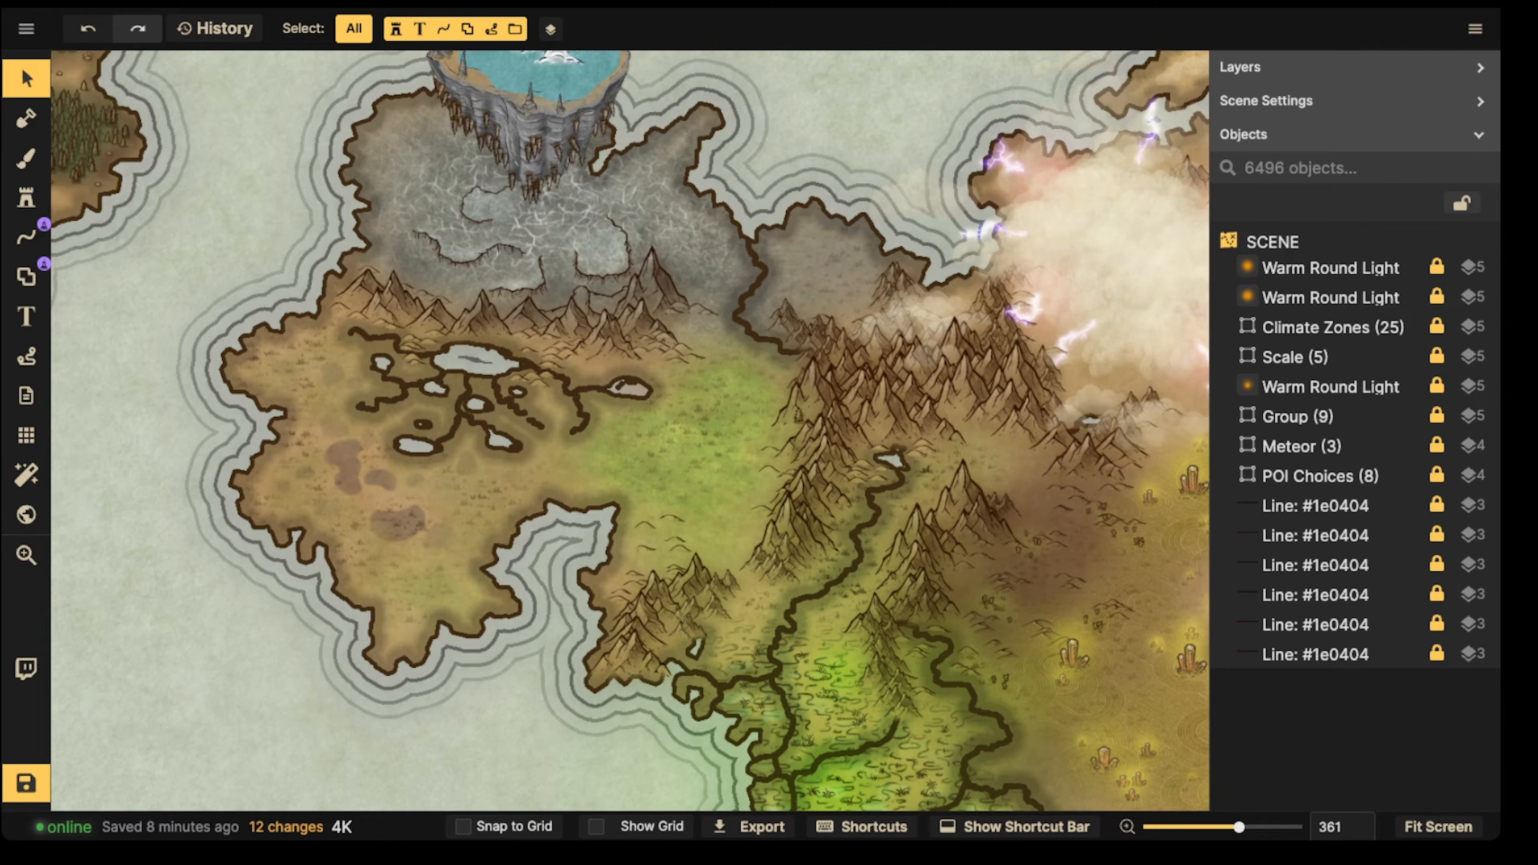
pyautogui.scroll(-3, 303, 230)
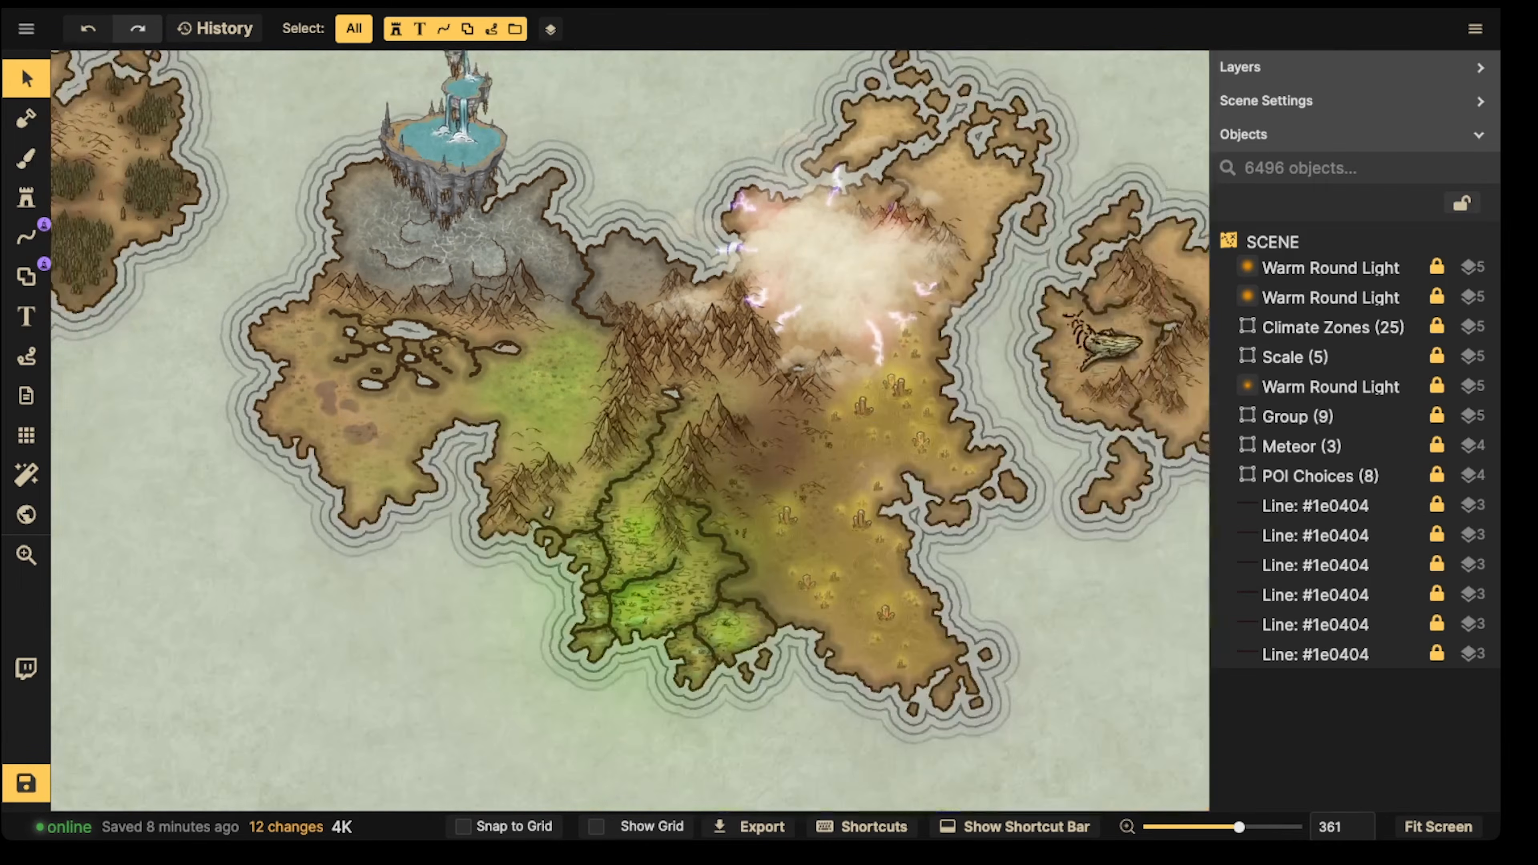
pyautogui.moveTo(303, 230); pyautogui.dragTo(635, 18)
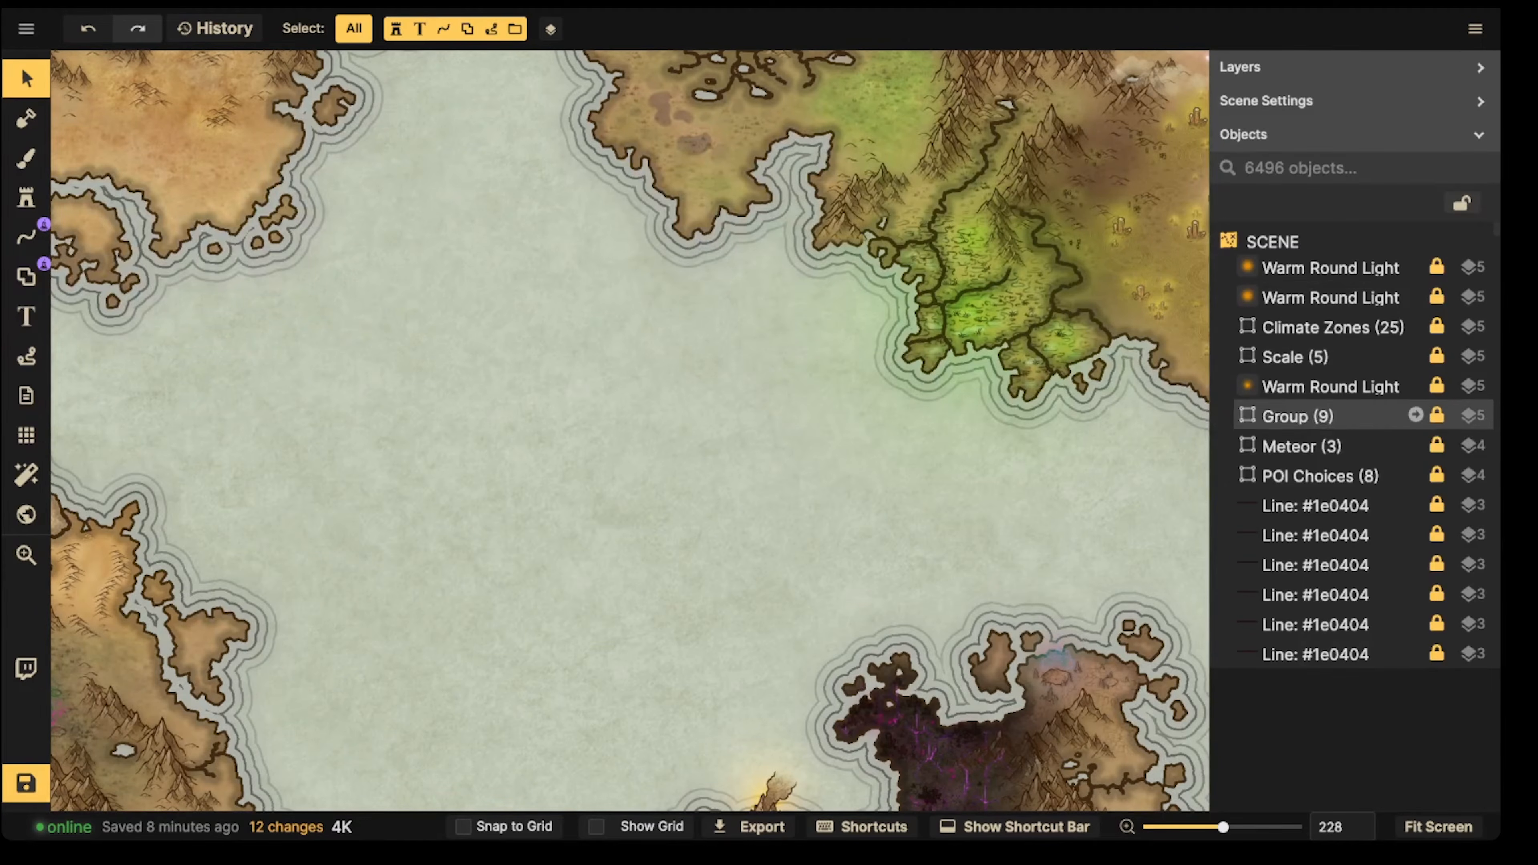
pyautogui.click(1321, 475)
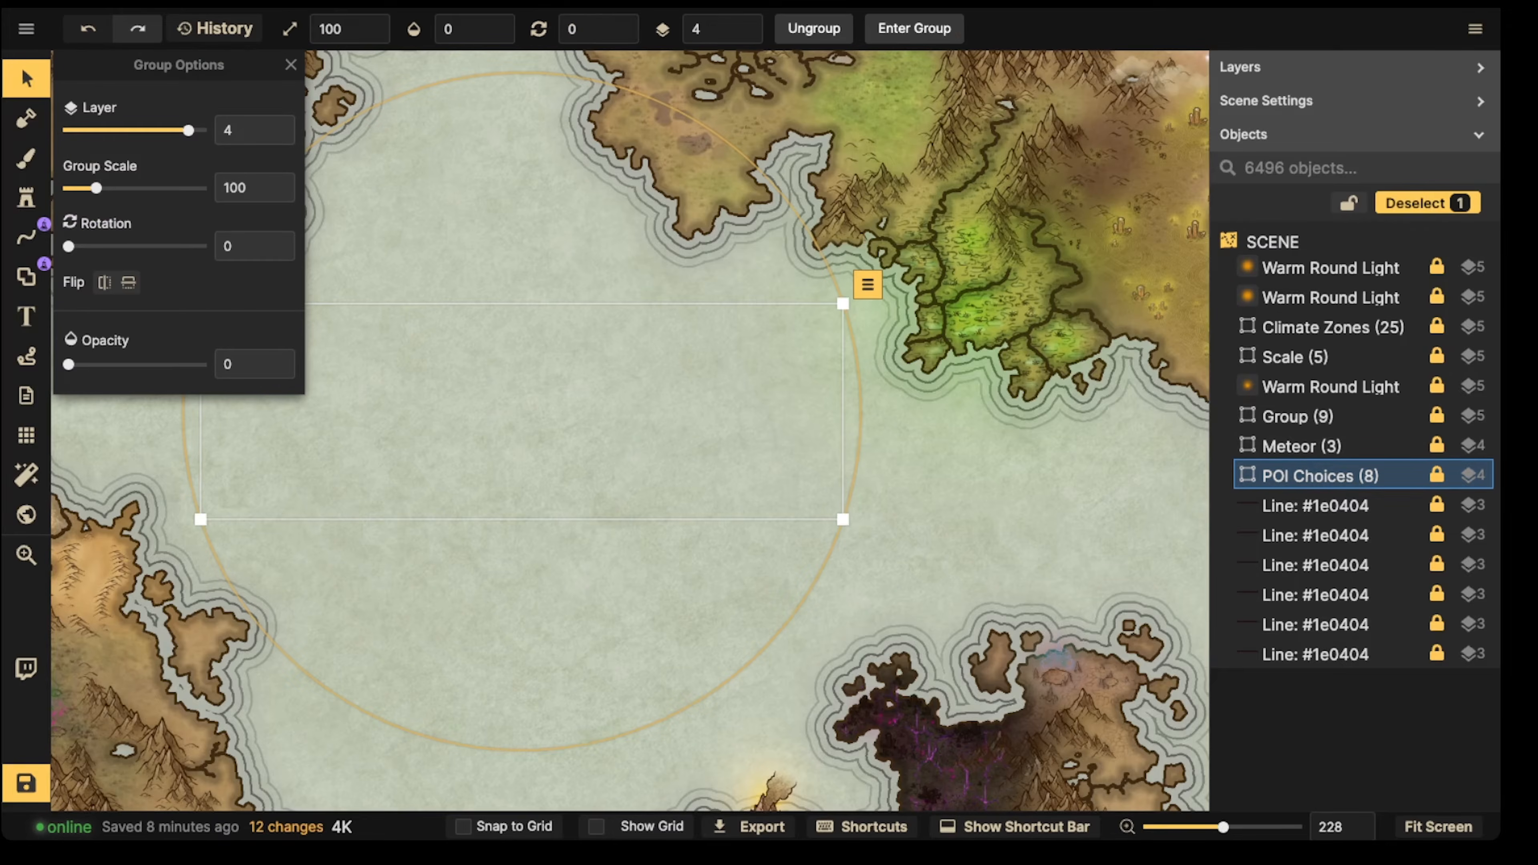
pyautogui.write('100')
pyautogui.press('Return')
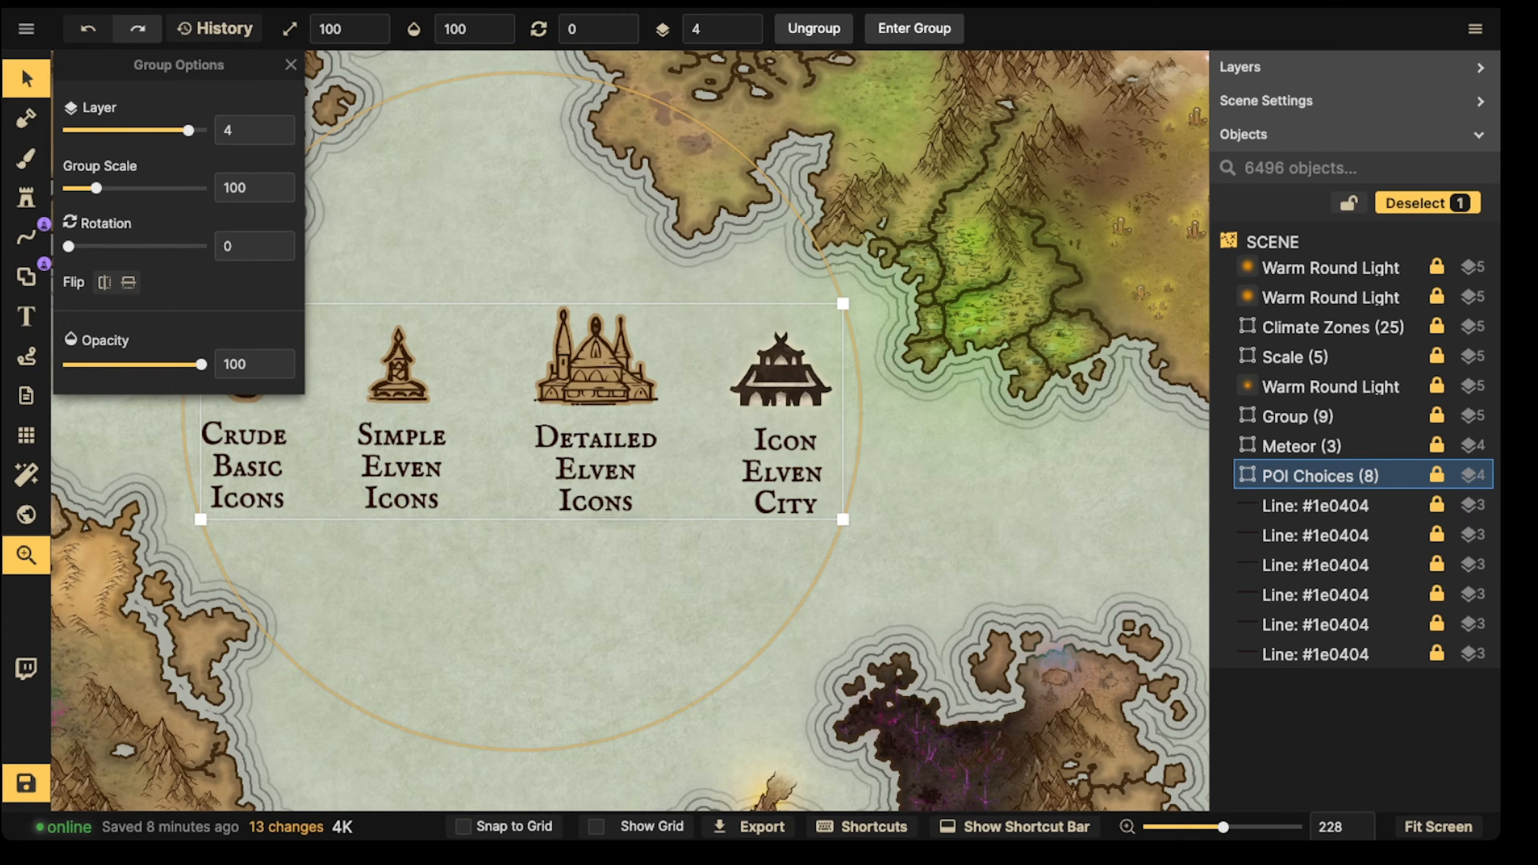
pyautogui.moveTo(485, 424); pyautogui.dragTo(766, 419)
pyautogui.press('Escape')
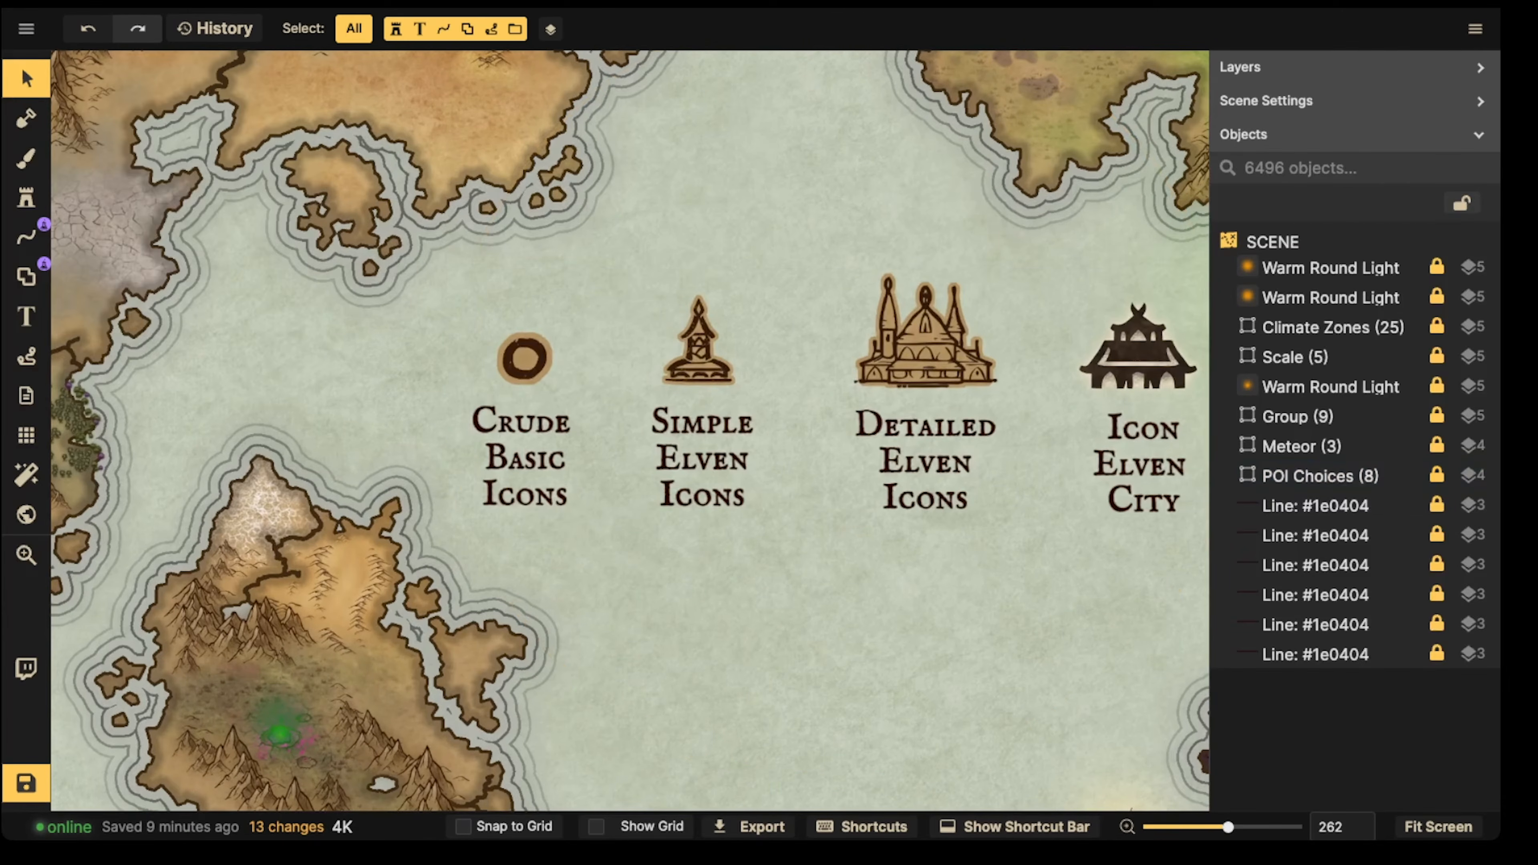
# Step: Examine the four point-of-interest icon styles in the central sea, from crude basic icons to the icon elven city
pyautogui.press('space')
pyautogui.moveTo(630, 430); pyautogui.dragTo(595, 445)
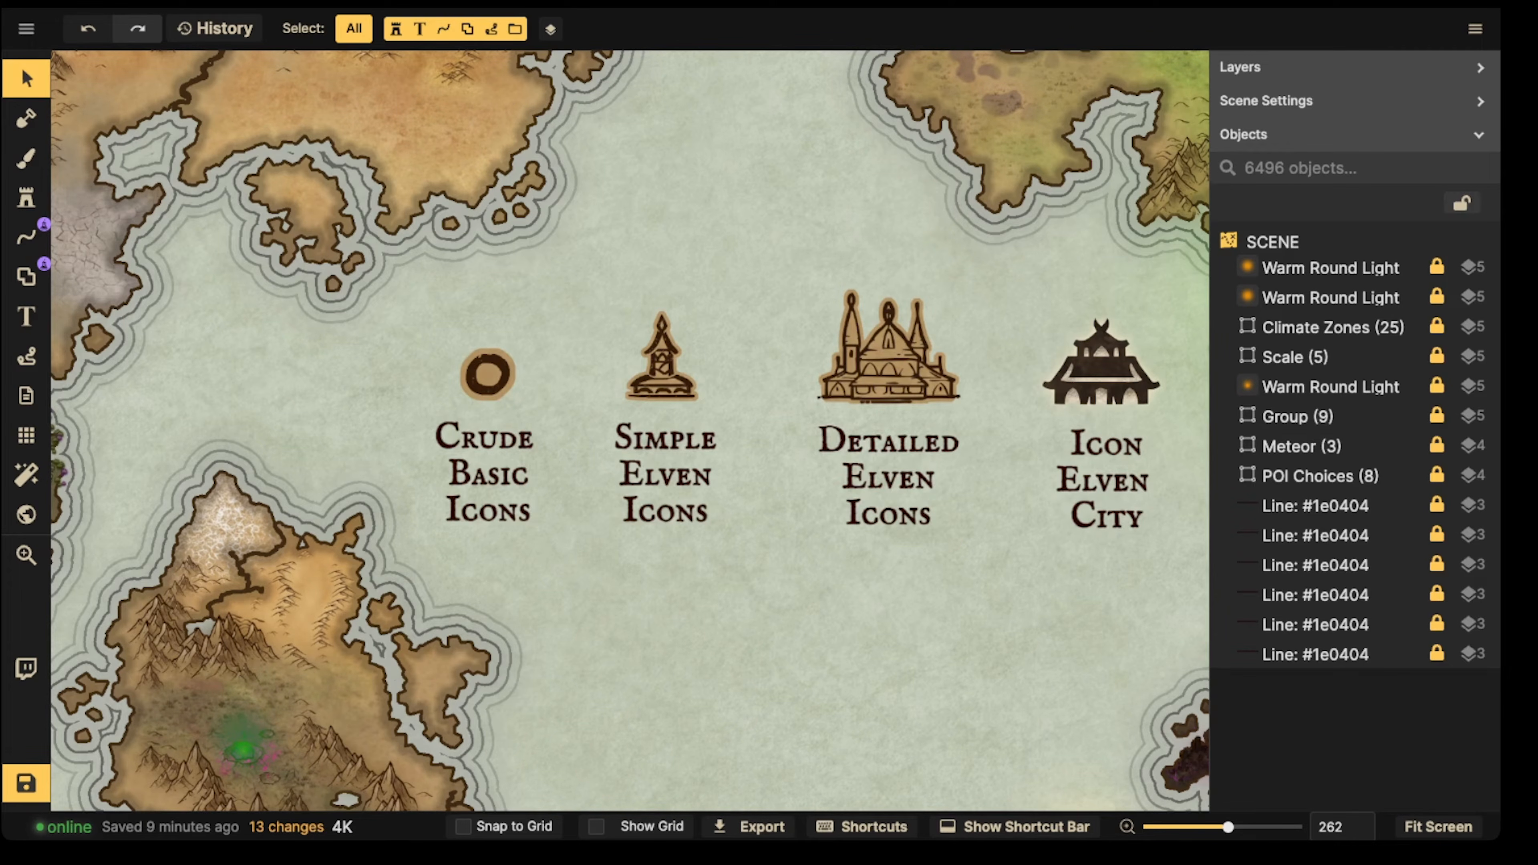
pyautogui.press('space')
pyautogui.moveTo(630, 431); pyautogui.dragTo(492, 420)
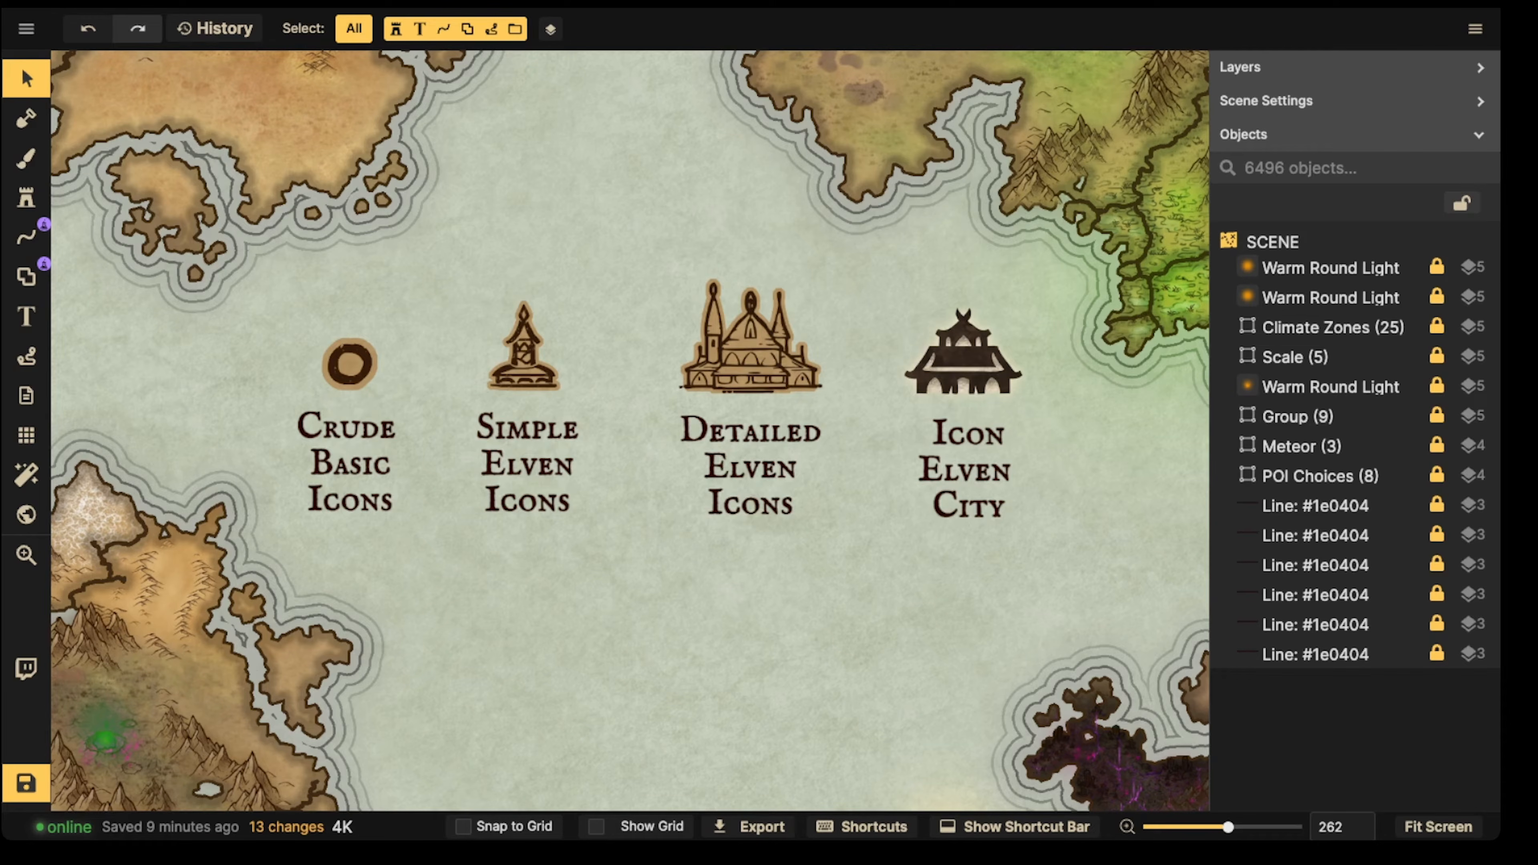
pyautogui.press('space')
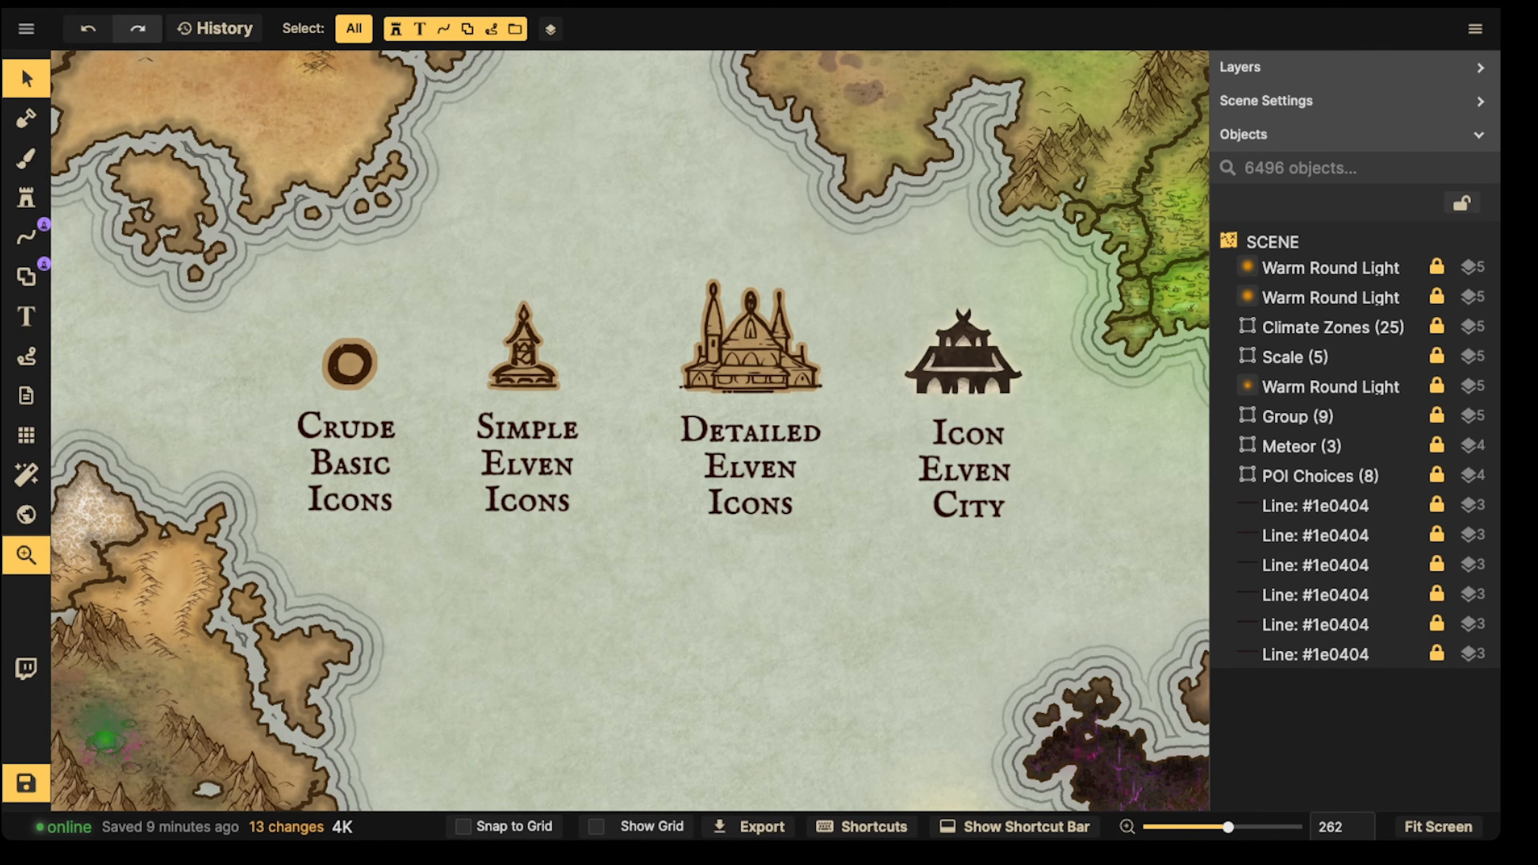
pyautogui.moveTo(630, 430); pyautogui.dragTo(528, 423)
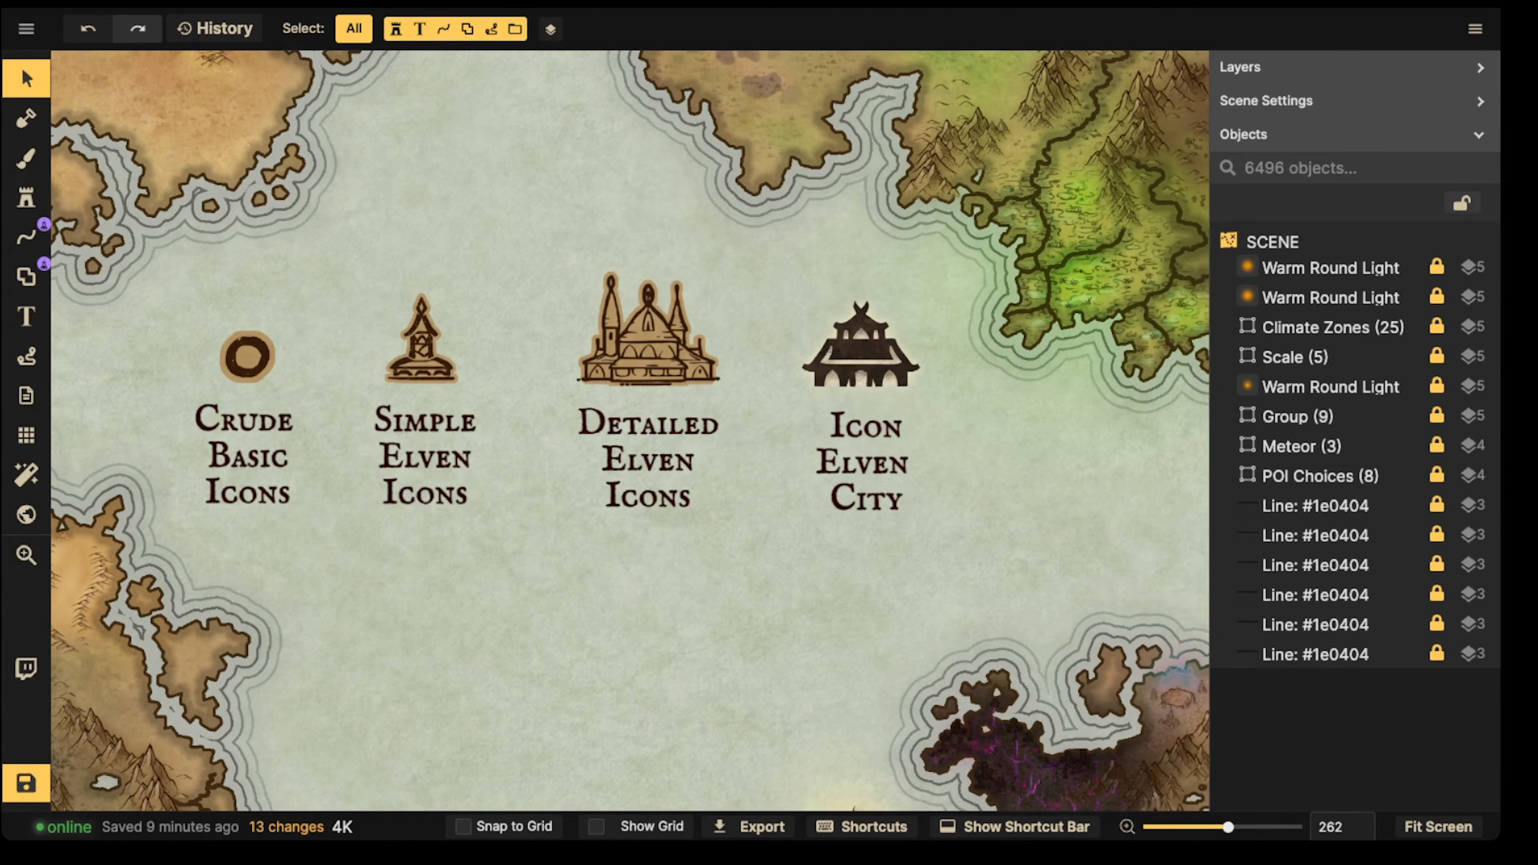
pyautogui.press('space')
pyautogui.moveTo(528, 424); pyautogui.dragTo(337, 428)
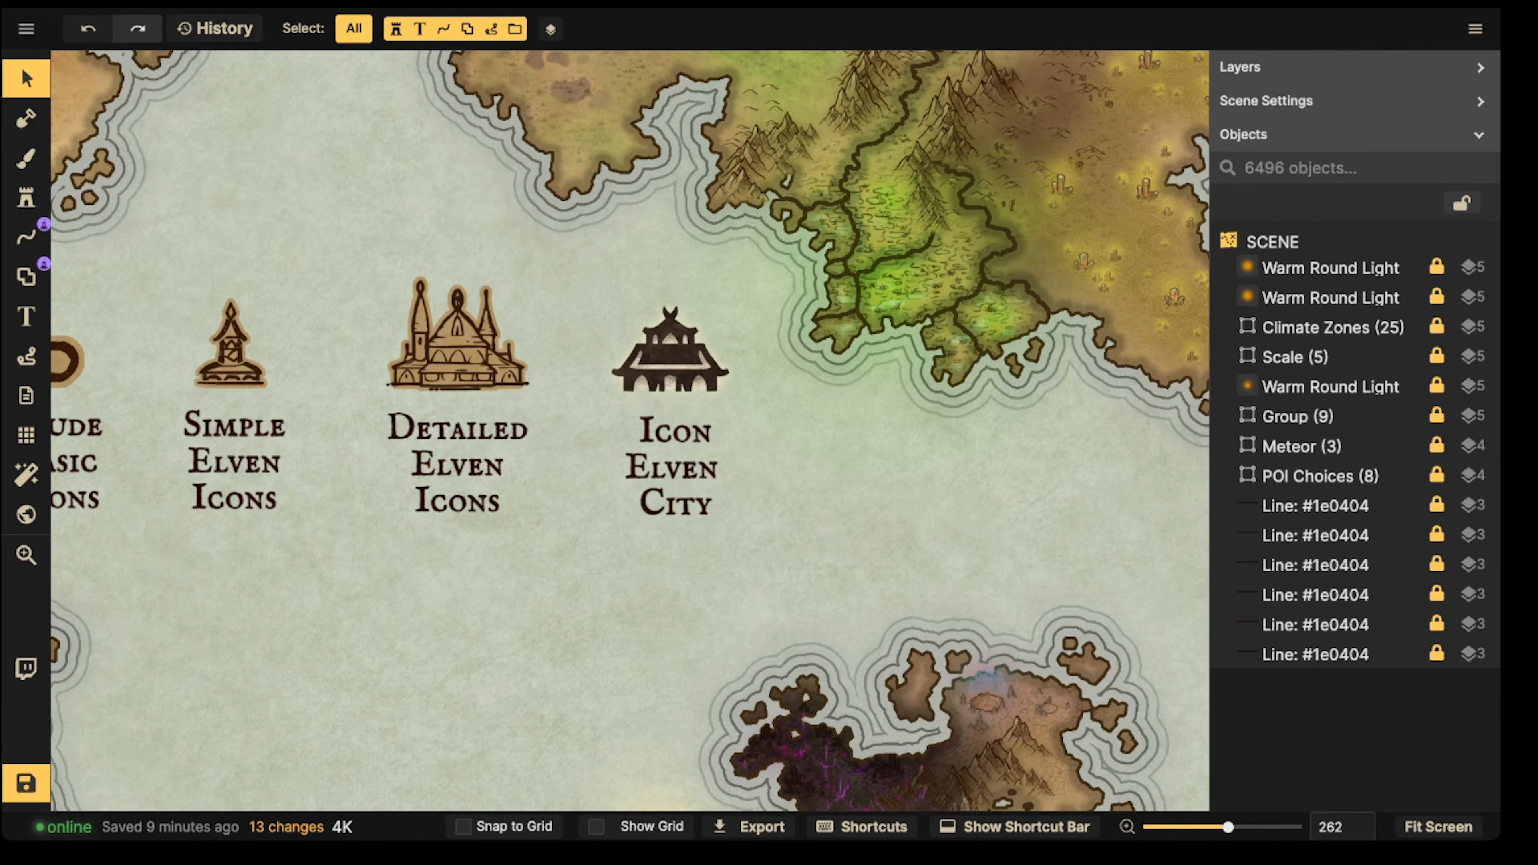
pyautogui.scroll(-5, 1125, 325)
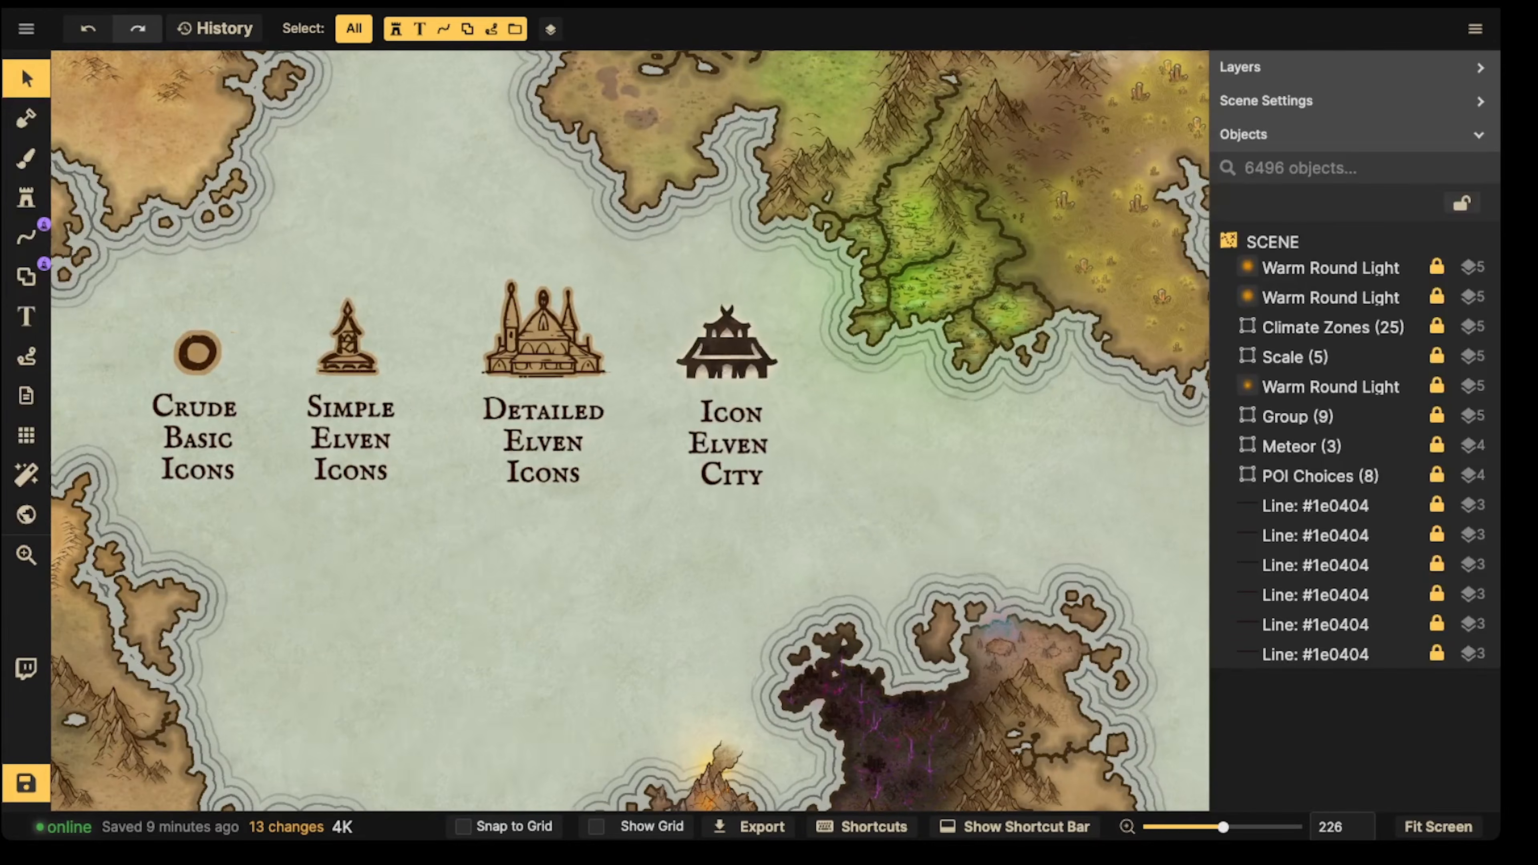
pyautogui.hscroll(-2, 630, 431)
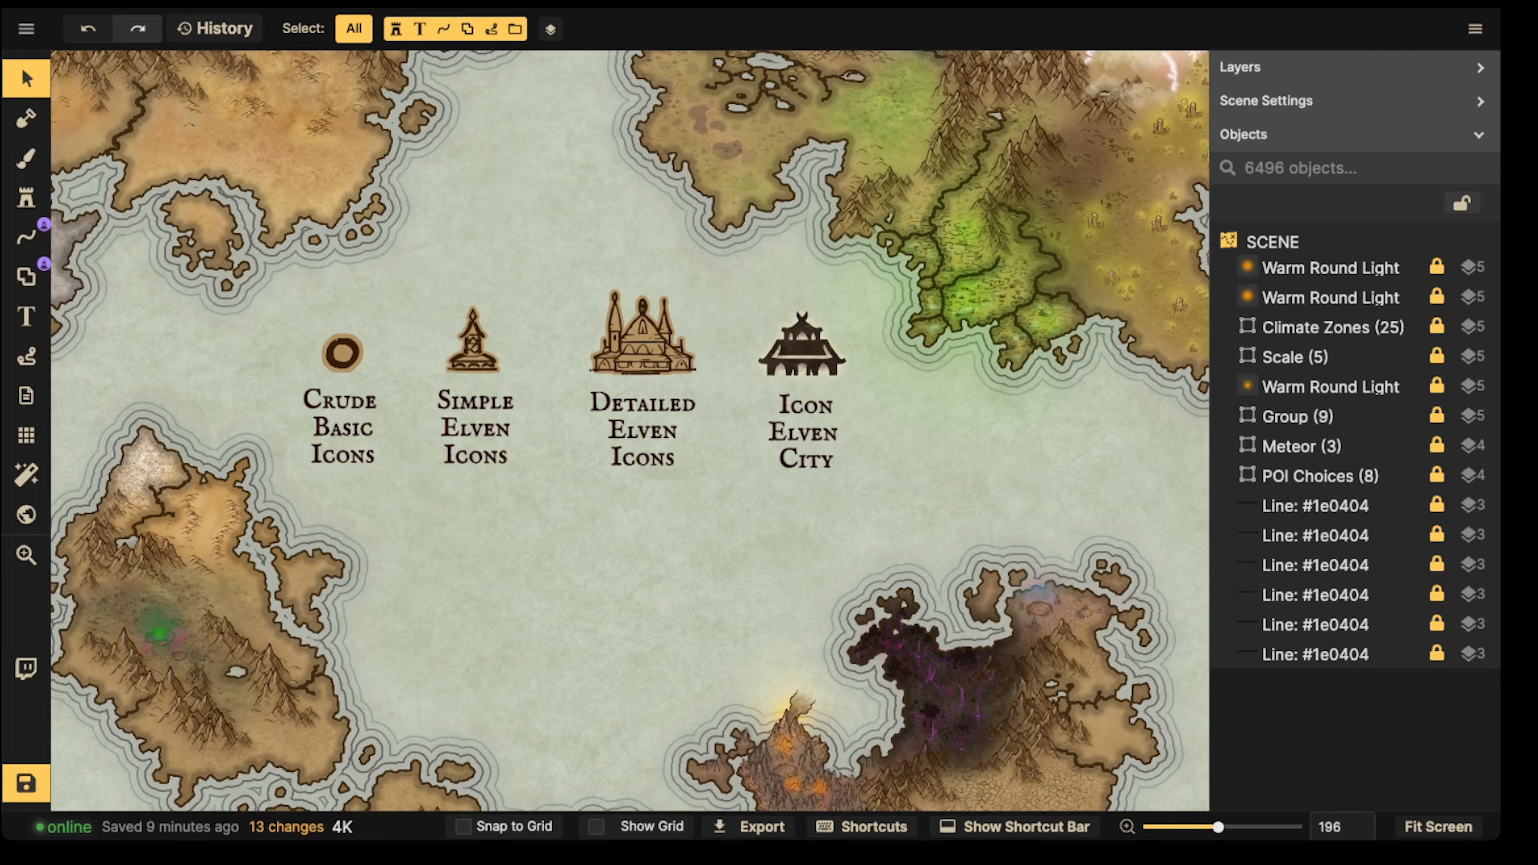
pyautogui.scroll(2, 784, 348)
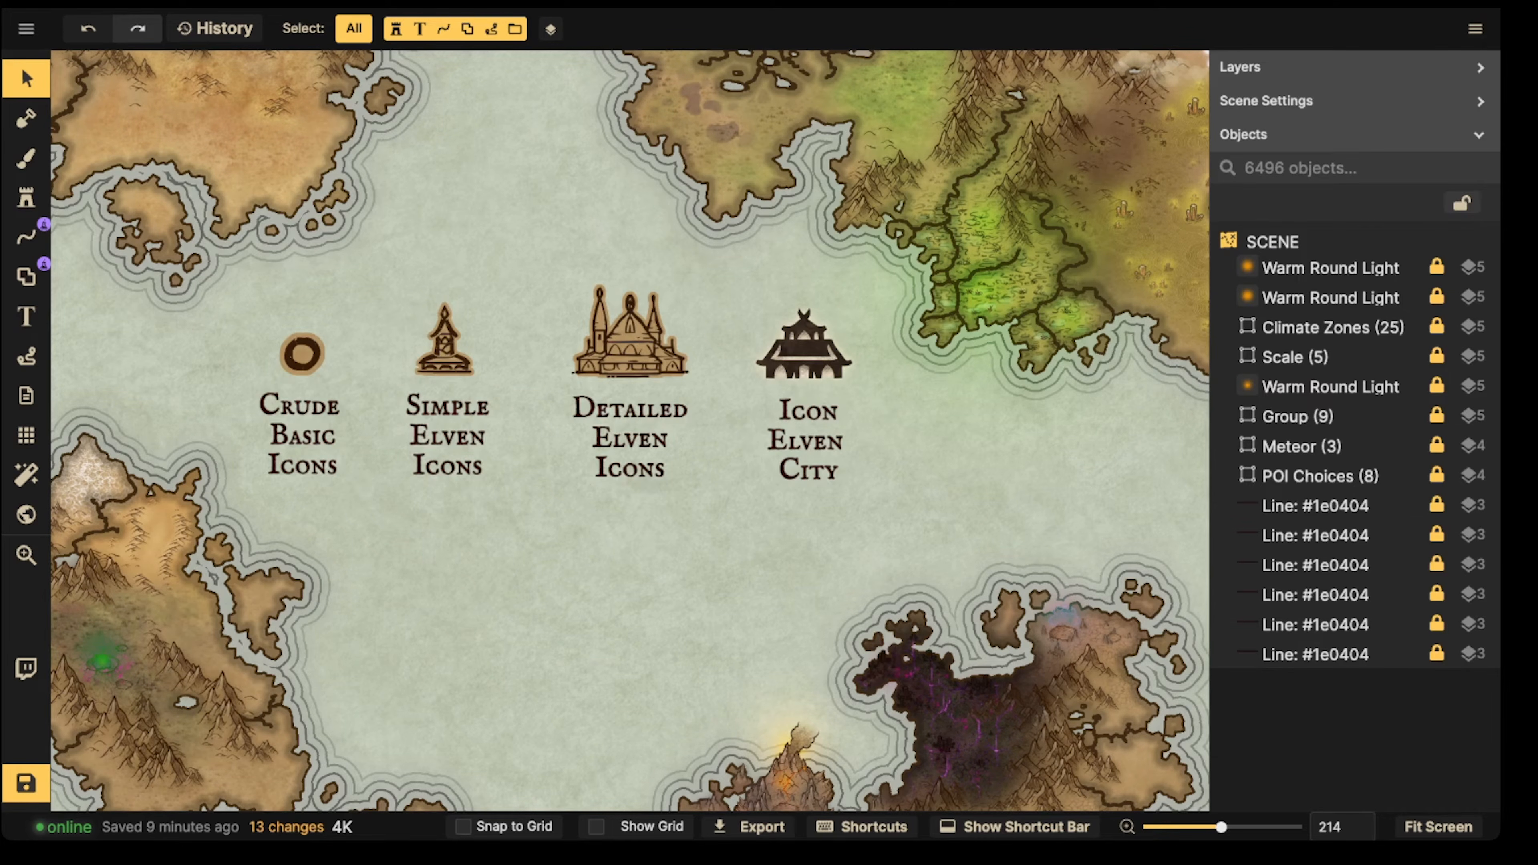
pyautogui.scroll(-3, 825, 363)
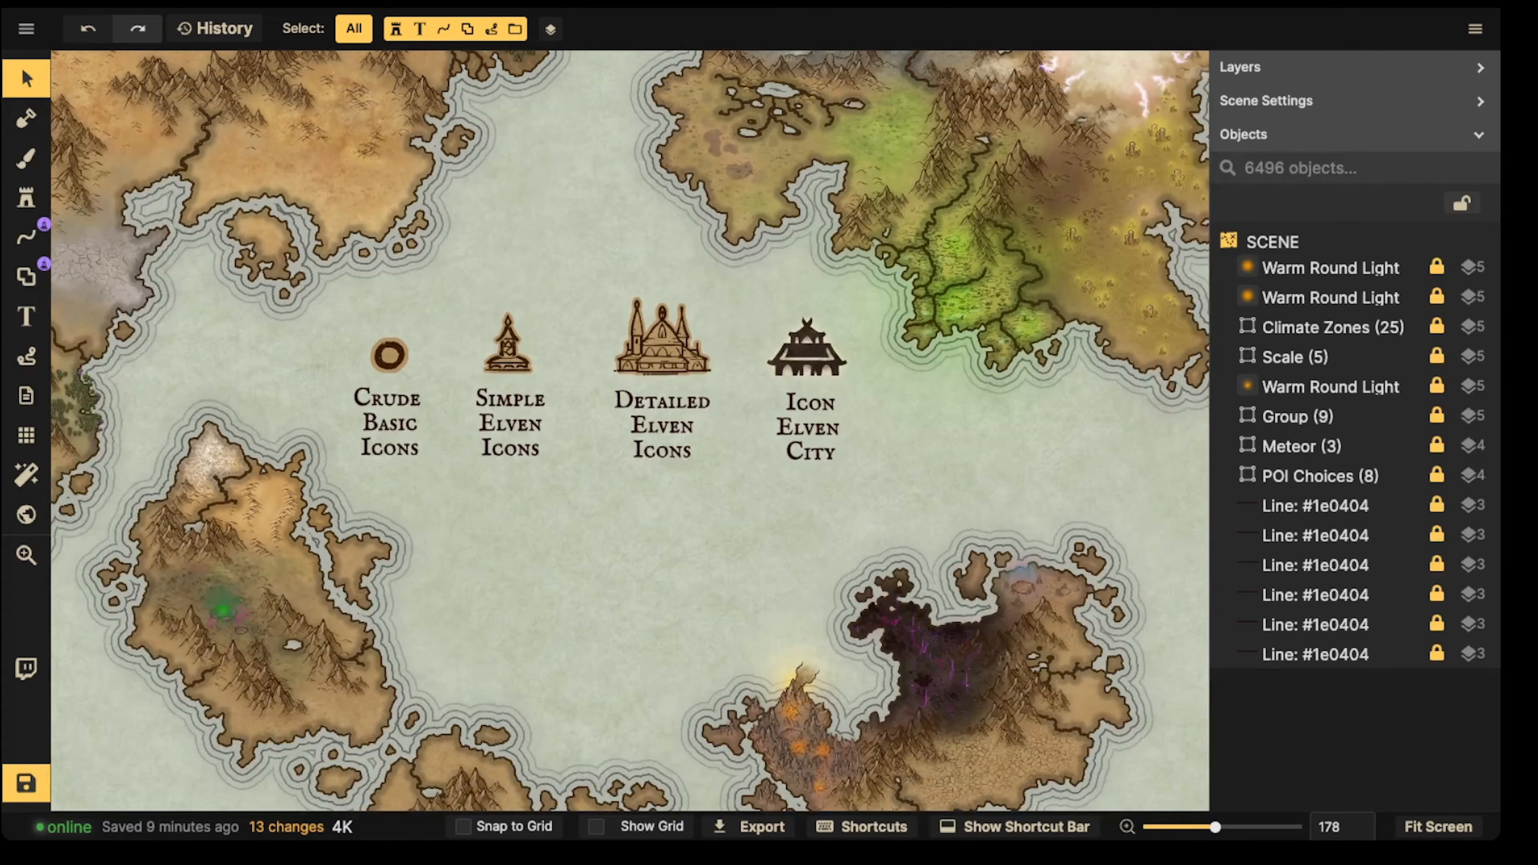
pyautogui.scroll(3, 420, 388)
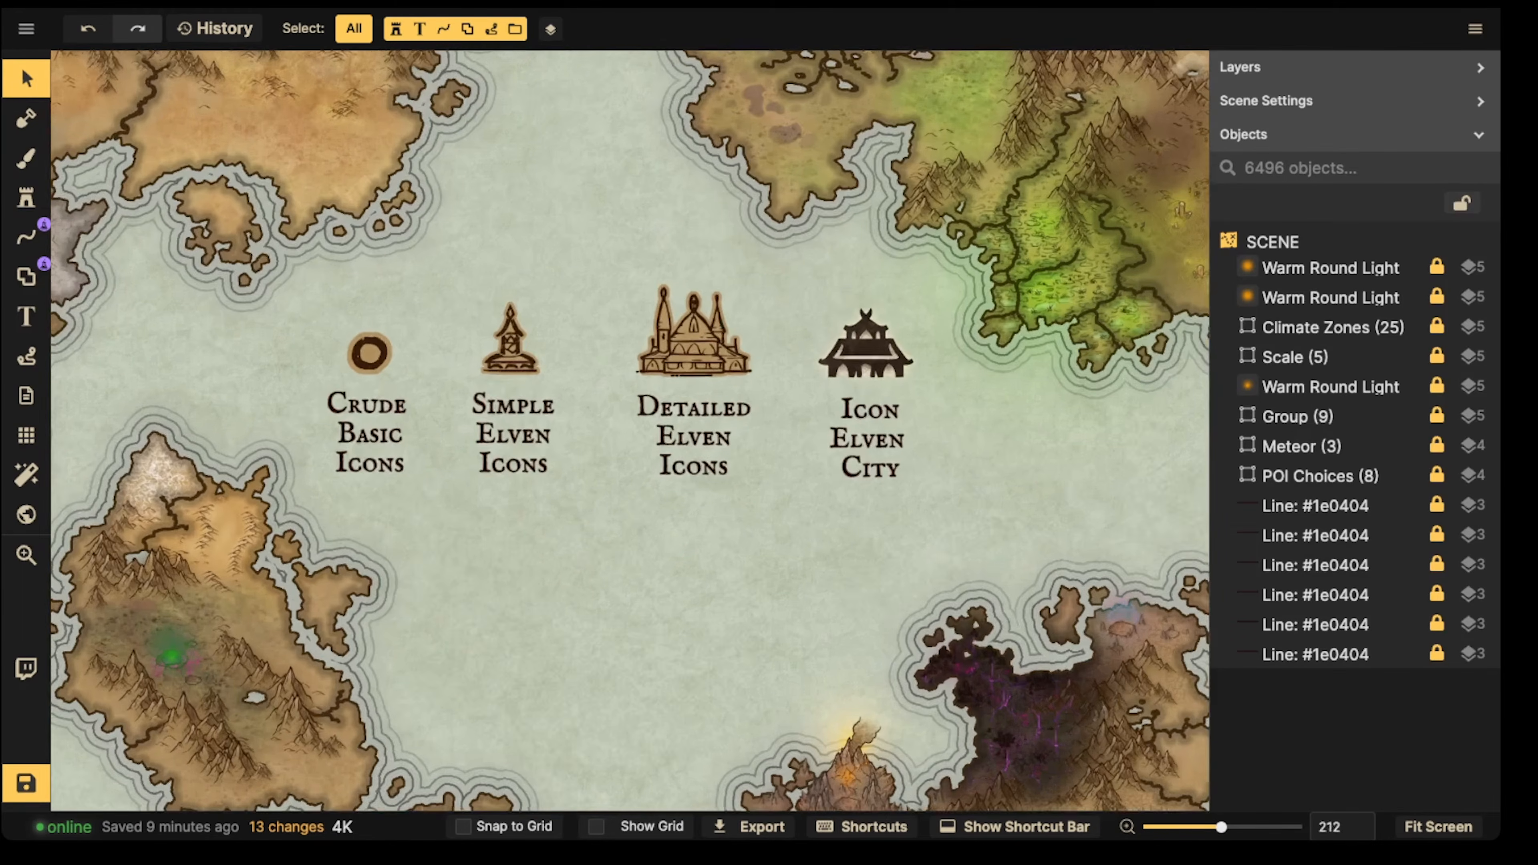
pyautogui.scroll(4, 420, 388)
pyautogui.moveTo(630, 431); pyautogui.dragTo(585, 435)
# Step: Place a Simple Elven Icon stamp at scale 100 in the sea off the northwest continent's green coast and select it
pyautogui.click(27, 198)
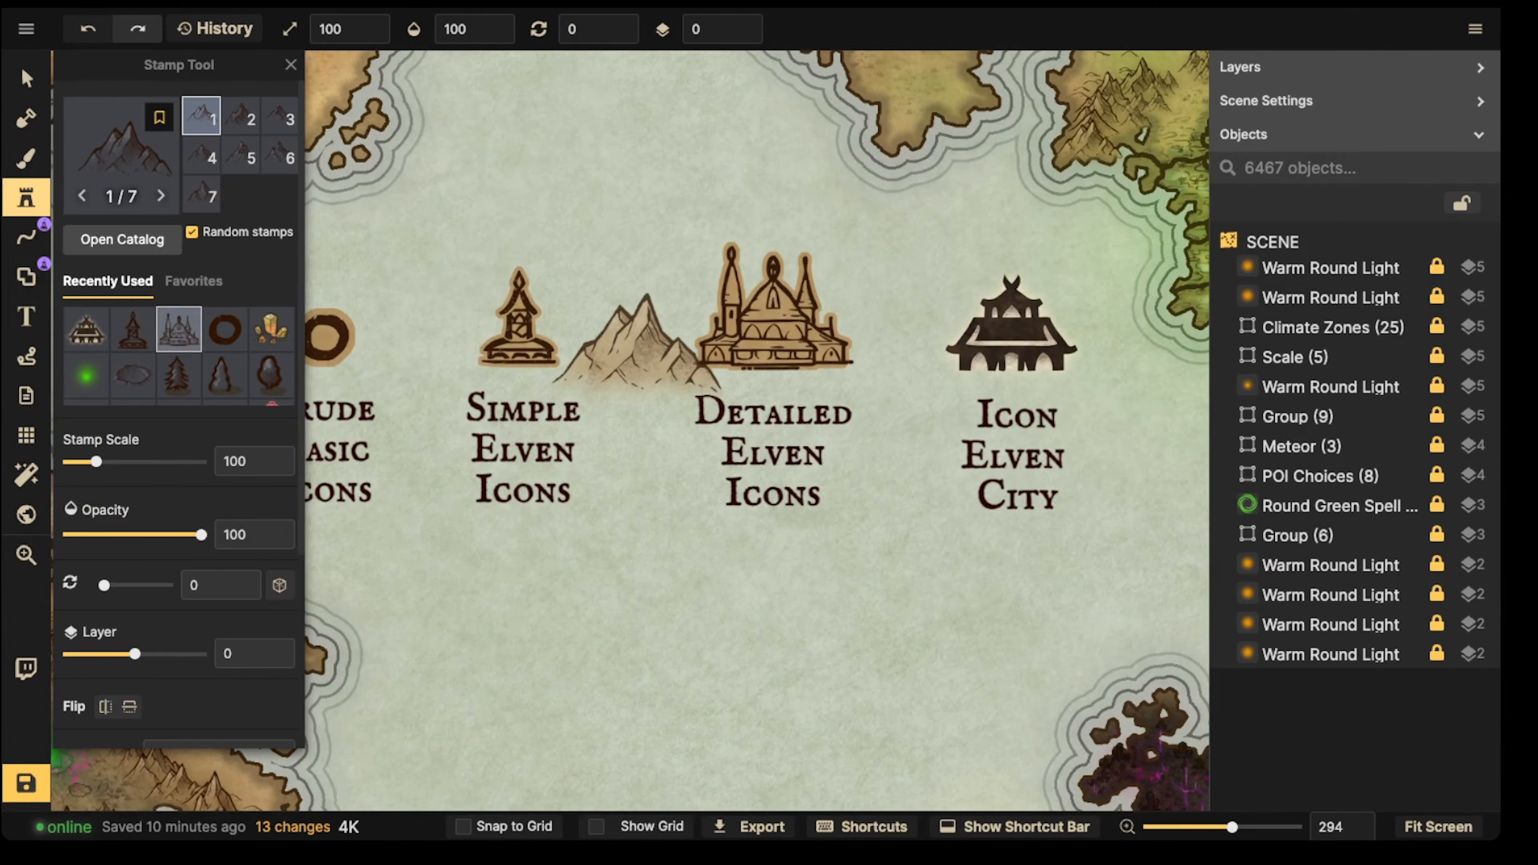
pyautogui.click(132, 329)
pyautogui.scroll(-2, 405, 570)
pyautogui.moveTo(405, 570); pyautogui.dragTo(1042, 782)
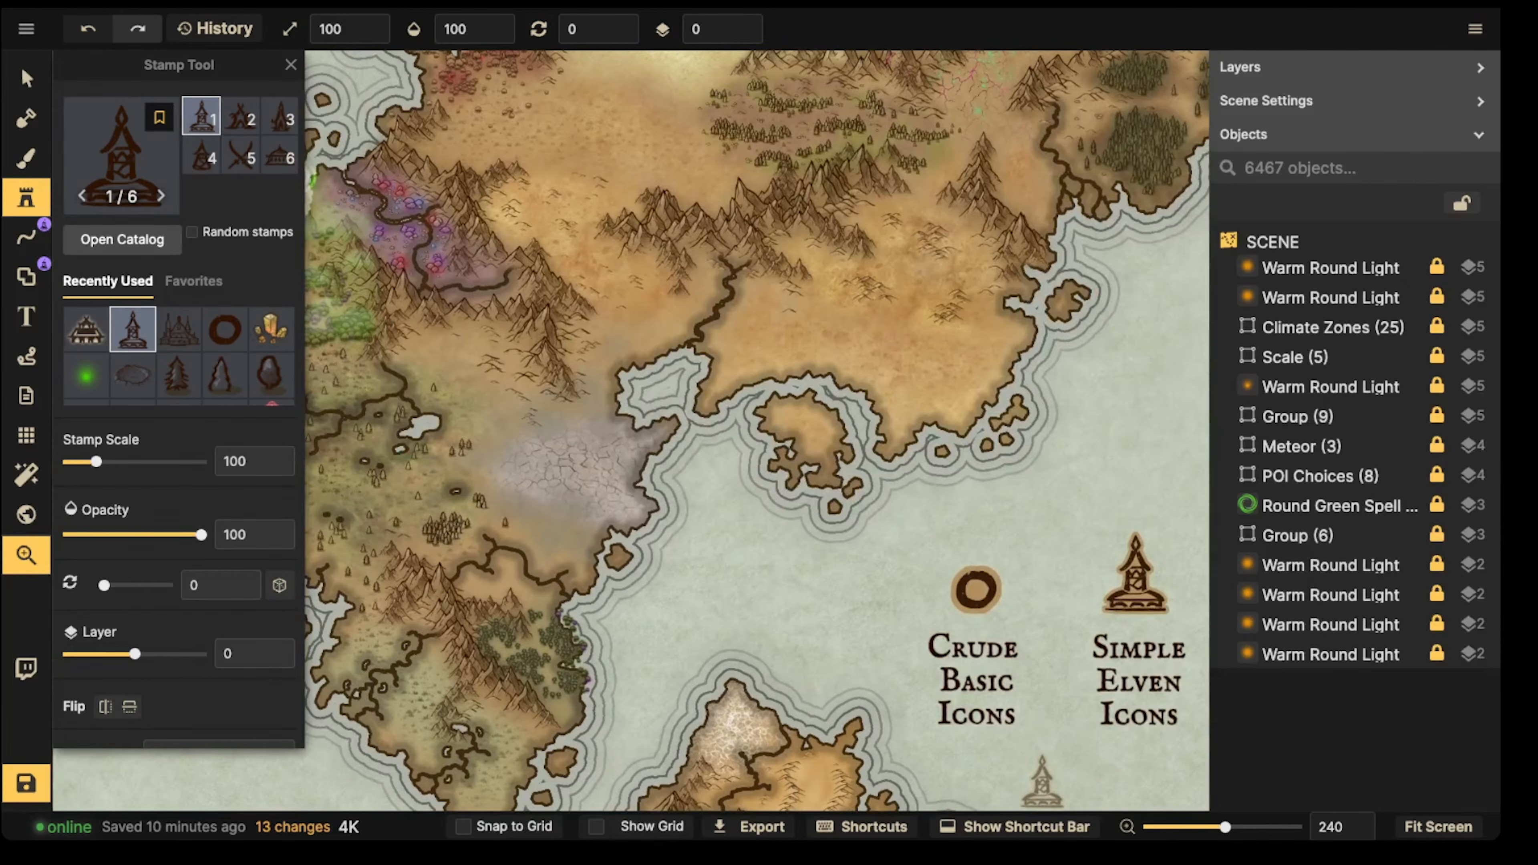
pyautogui.scroll(3, 448, 327)
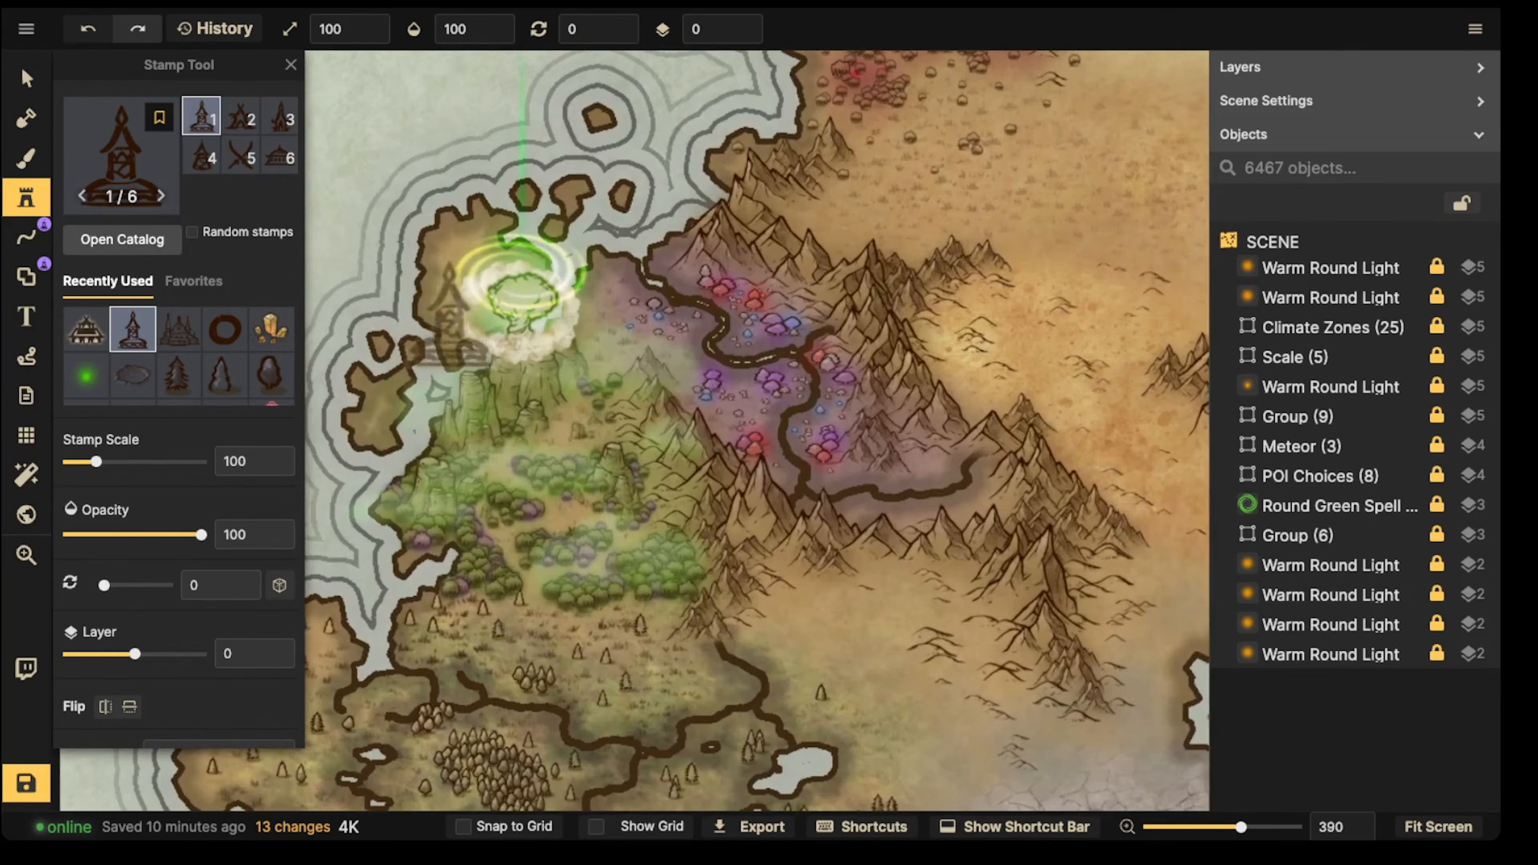
pyautogui.click(369, 127)
pyautogui.click(27, 78)
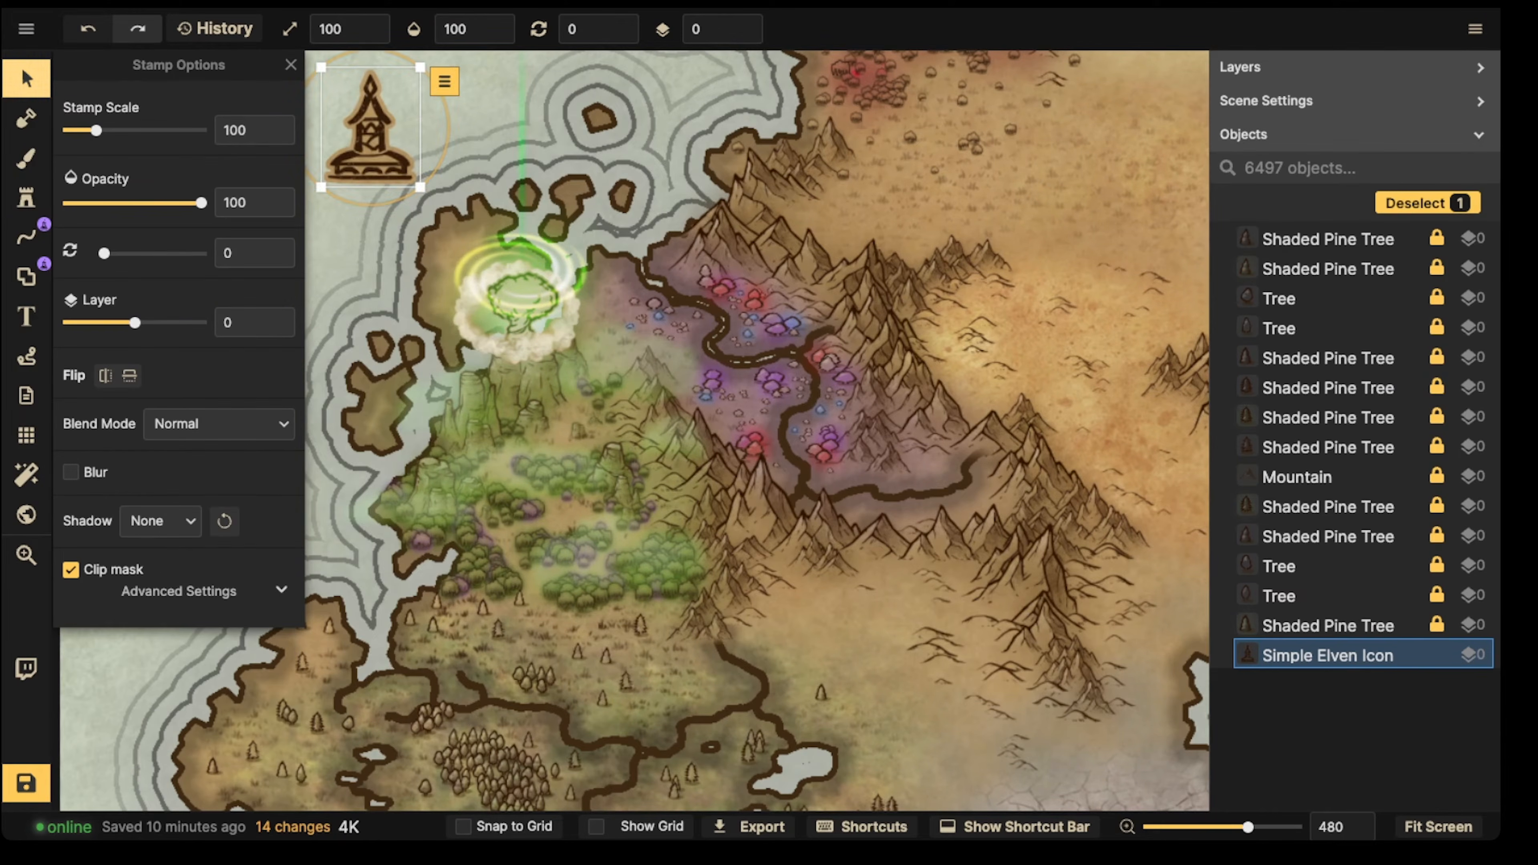
# Step: Try the Simple Elven Icon on the western continent's land, ending on the pale sand dunes, and delete it
pyautogui.moveTo(370, 128); pyautogui.dragTo(406, 508)
pyautogui.press('space')
pyautogui.press('space')
pyautogui.moveTo(406, 508); pyautogui.dragTo(645, 245)
pyautogui.press('space')
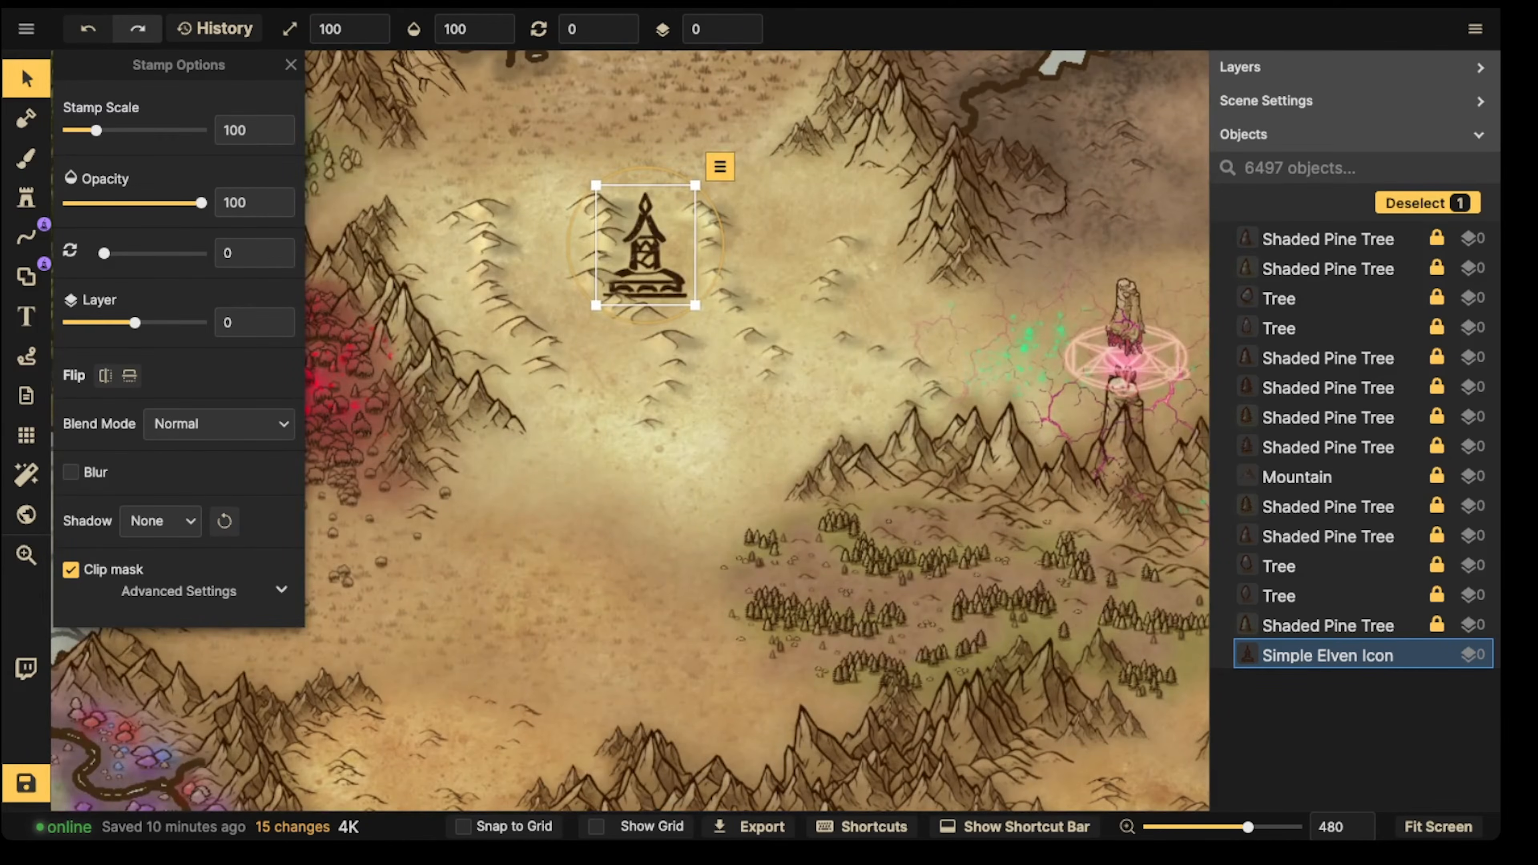
pyautogui.press('Delete')
# Step: Compare the four point-of-interest icon samples with the surrounding continents at close and wide views
pyautogui.scroll(-5, 515, 273)
pyautogui.press('space')
pyautogui.moveTo(645, 427); pyautogui.dragTo(446, 173)
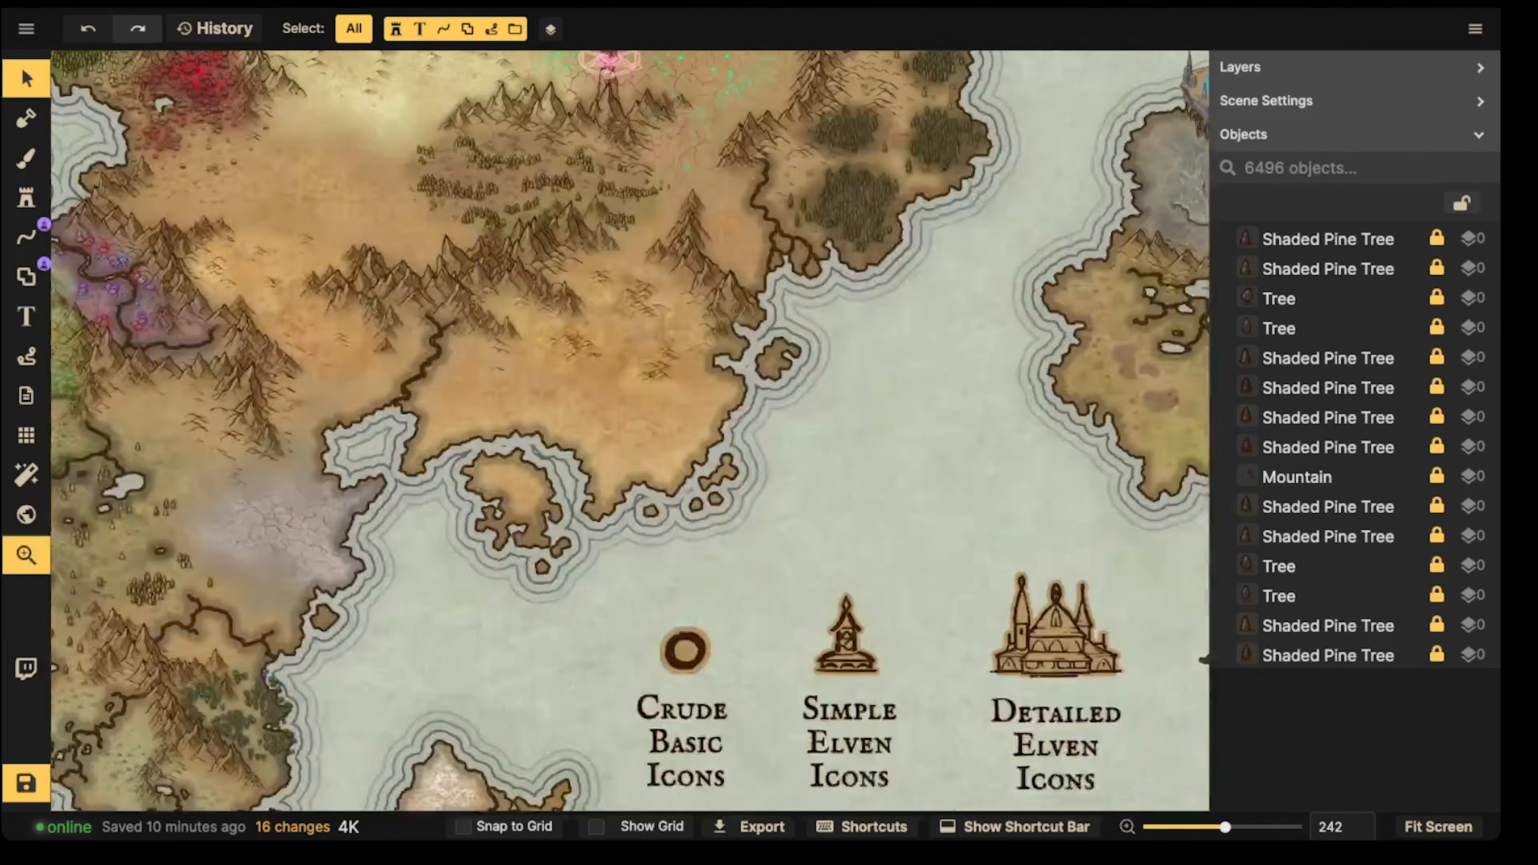
pyautogui.moveTo(641, 357); pyautogui.dragTo(465, 211)
pyautogui.scroll(-2, 587, 319)
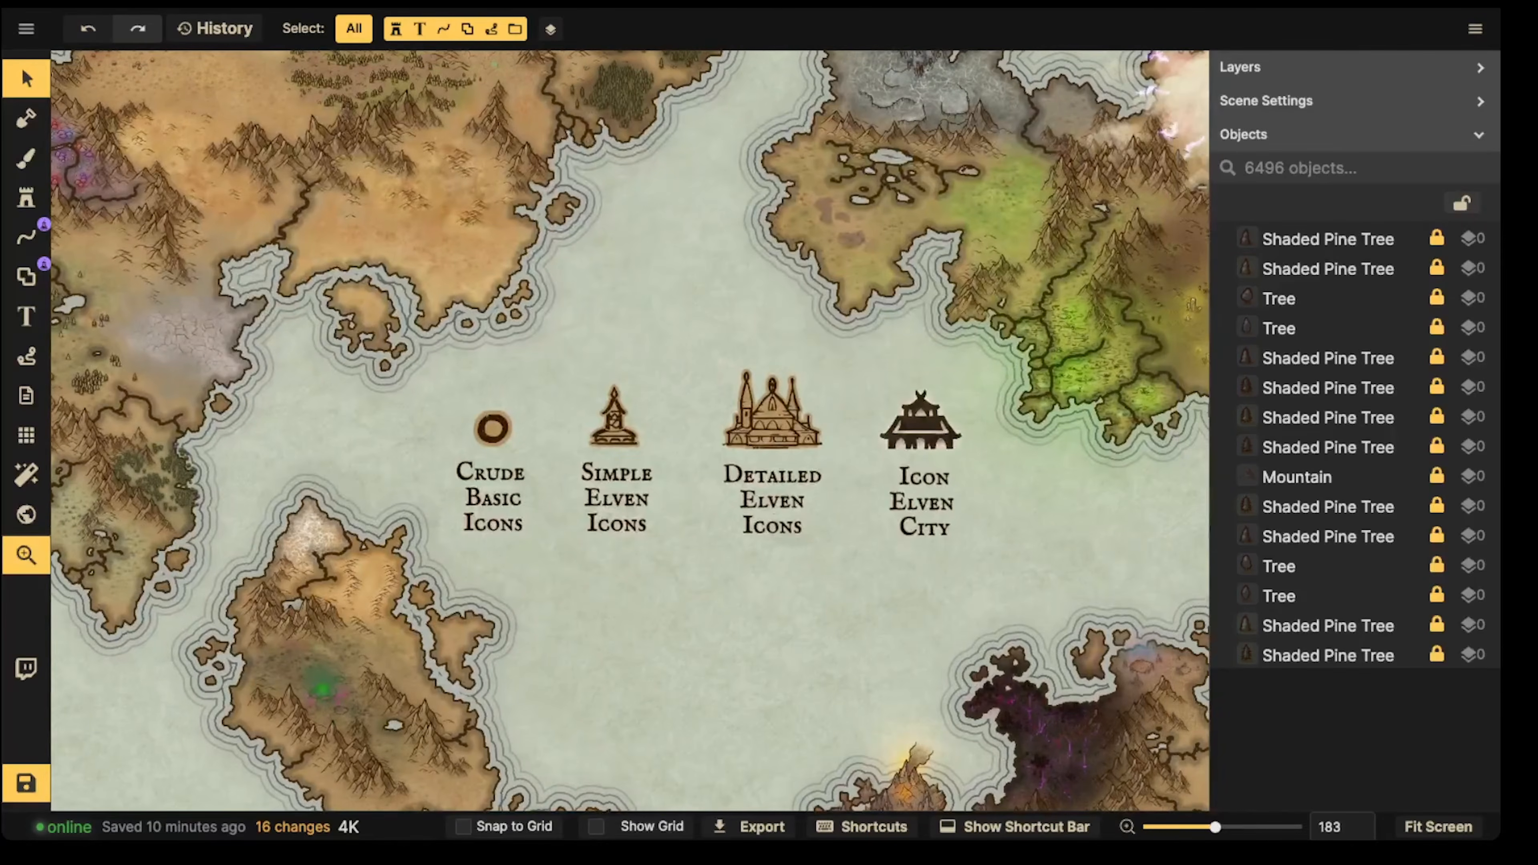
pyautogui.scroll(-3, 357, 639)
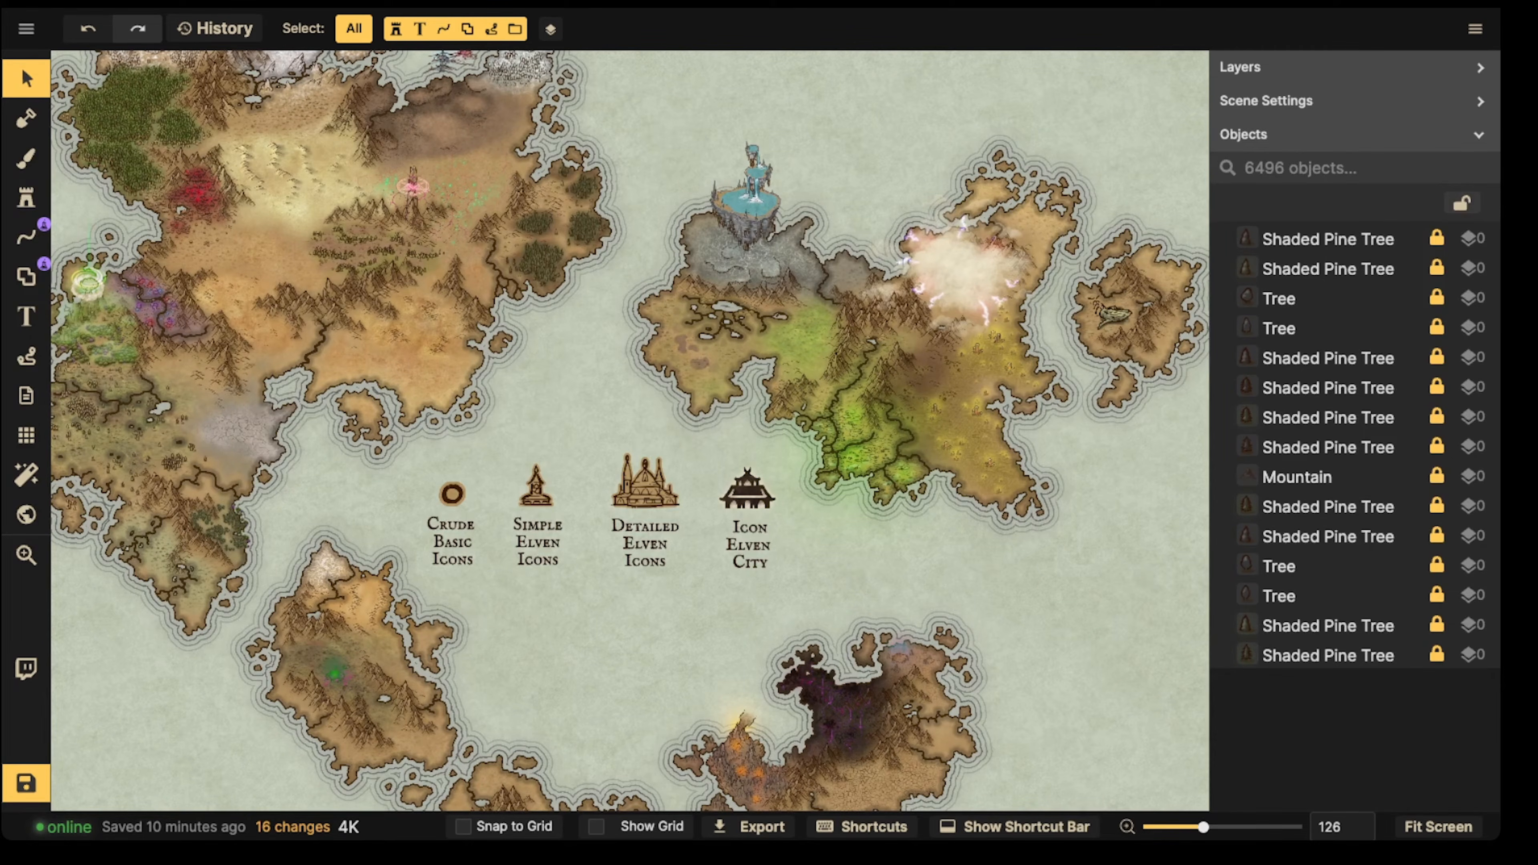
pyautogui.scroll(4, 485, 511)
pyautogui.scroll(-4, 464, 533)
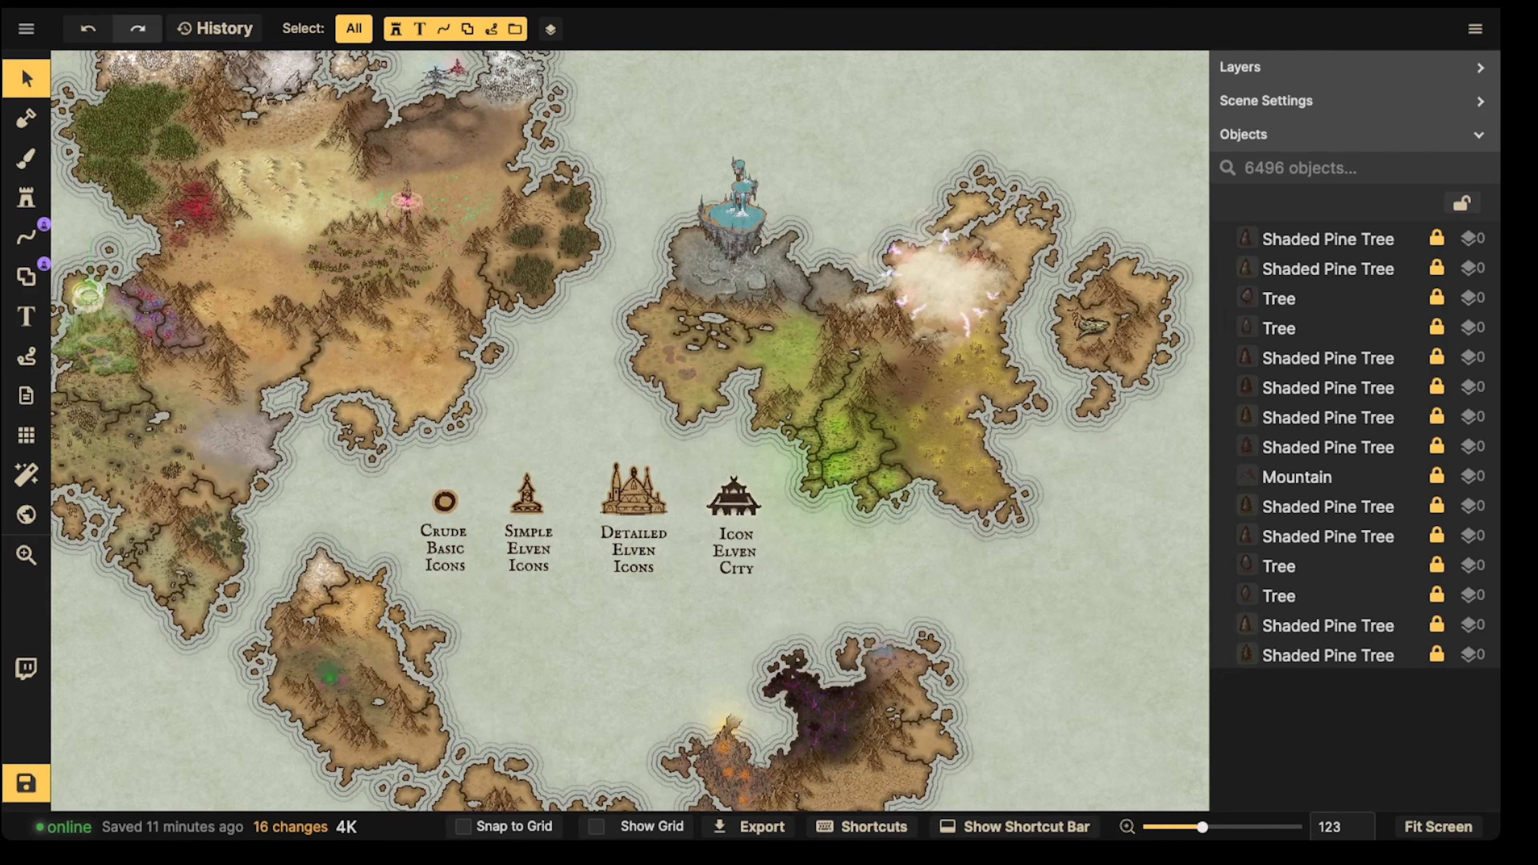
pyautogui.scroll(5, 515, 501)
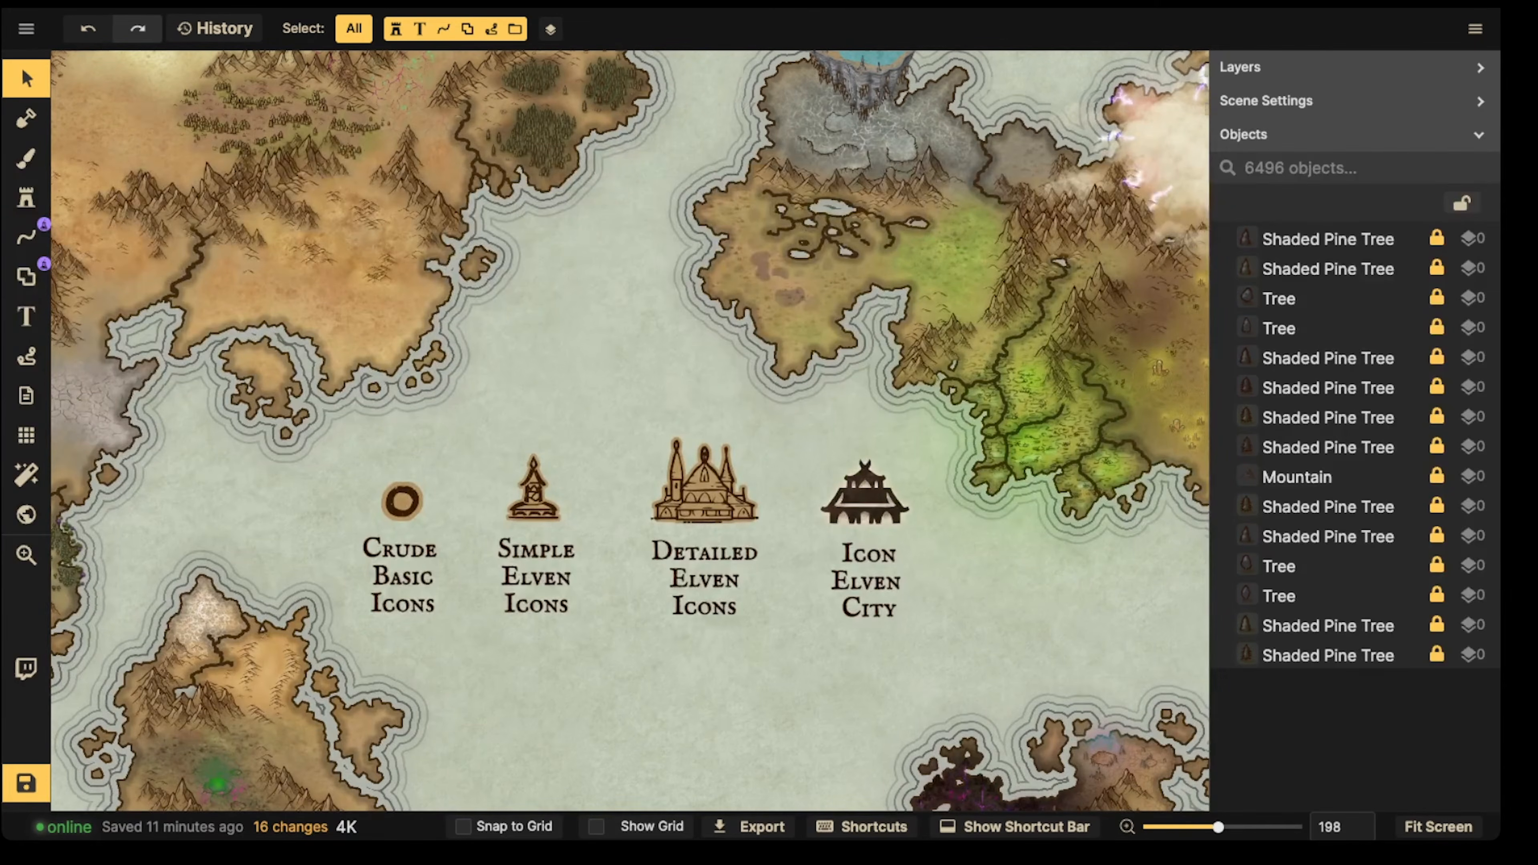
pyautogui.scroll(-4, 697, 555)
pyautogui.scroll(-2, 702, 546)
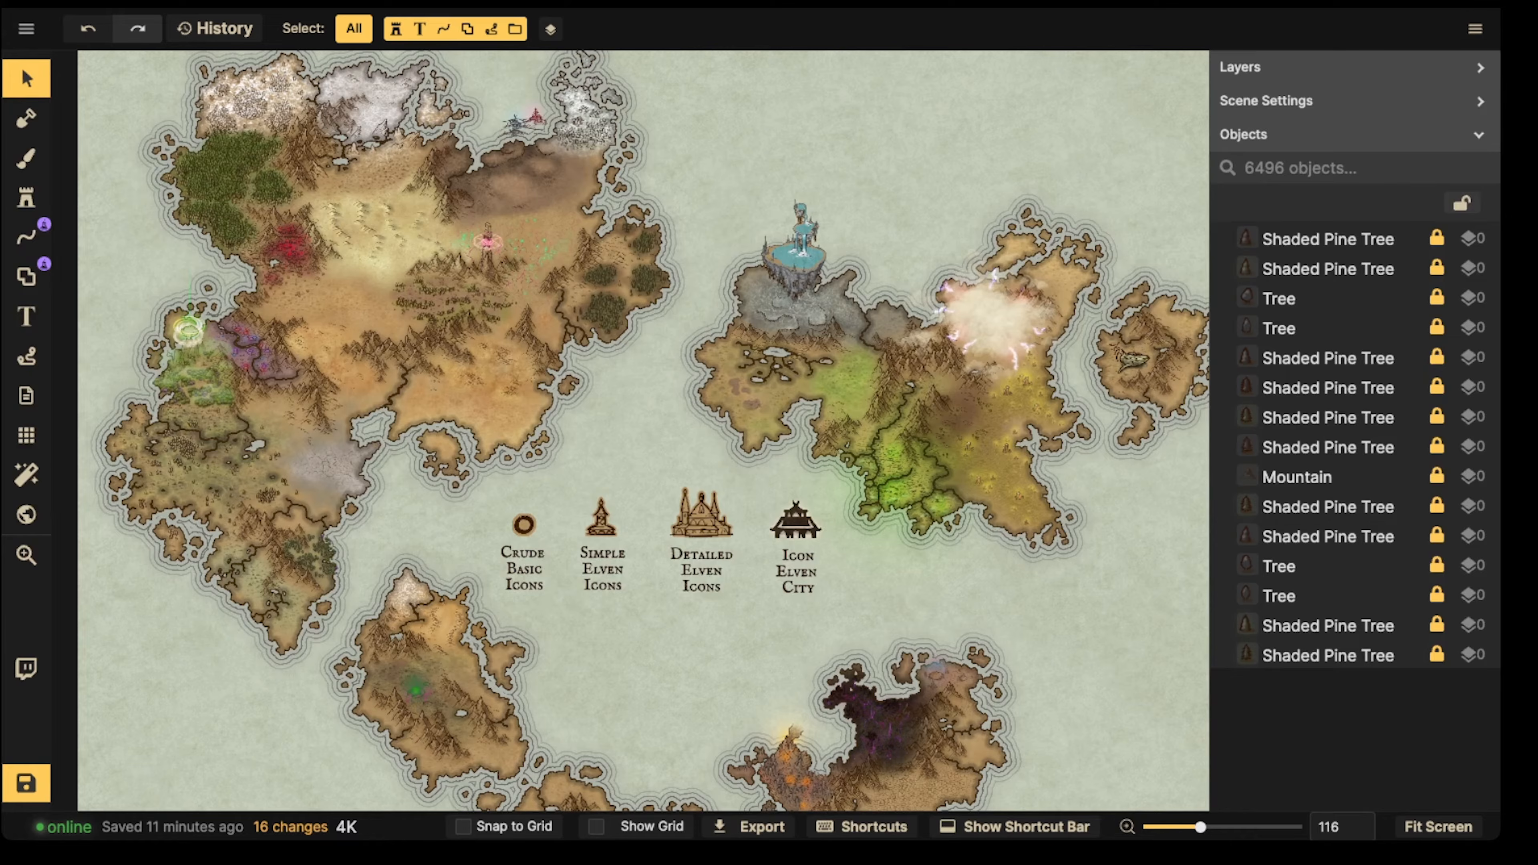
pyautogui.scroll(3, 733, 533)
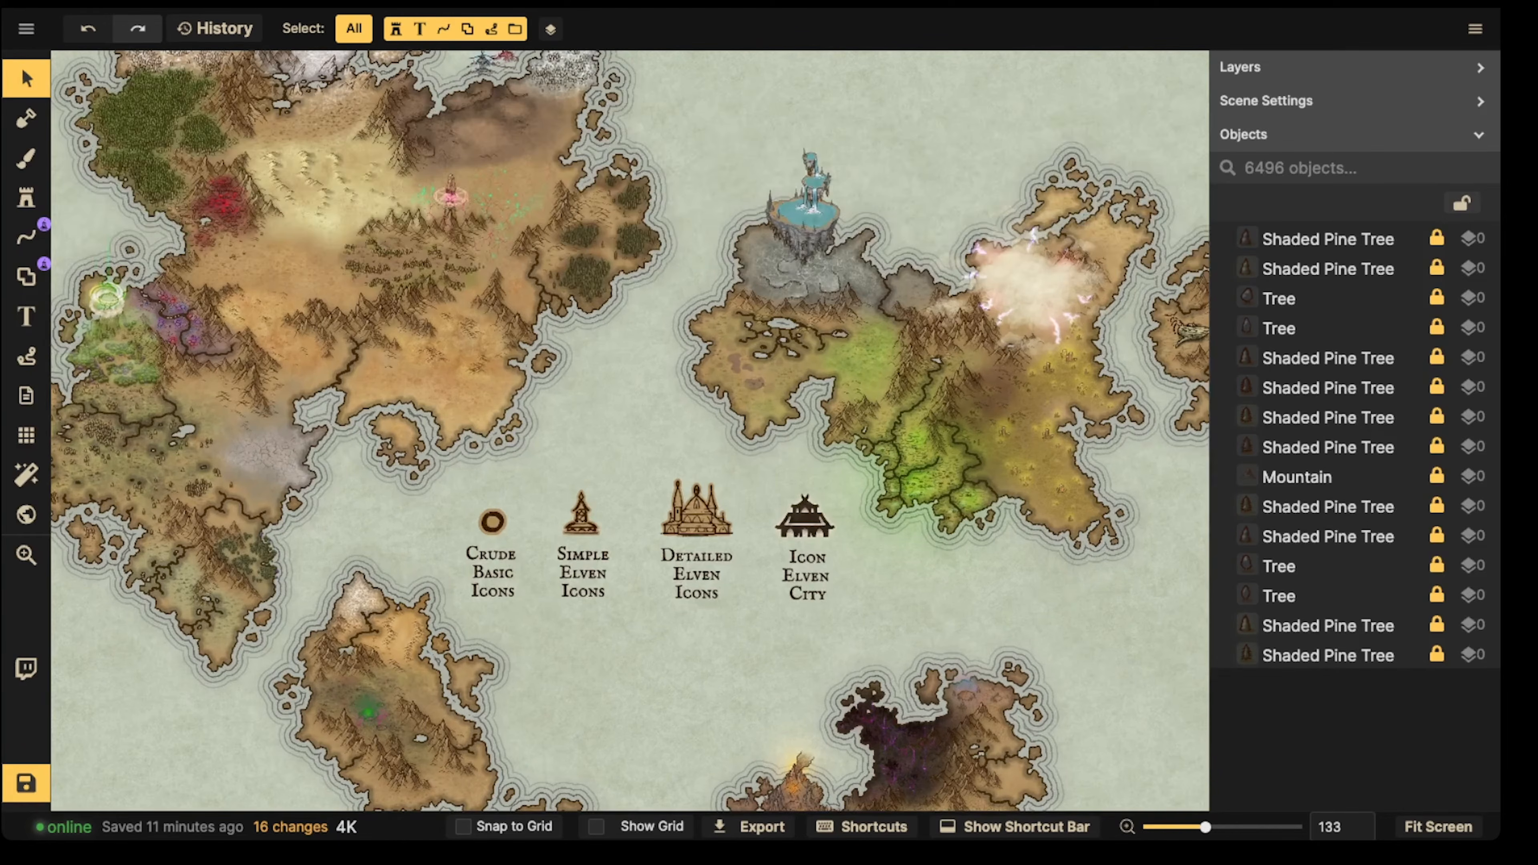
pyautogui.scroll(-2, 733, 534)
pyautogui.moveTo(732, 534); pyautogui.dragTo(709, 512)
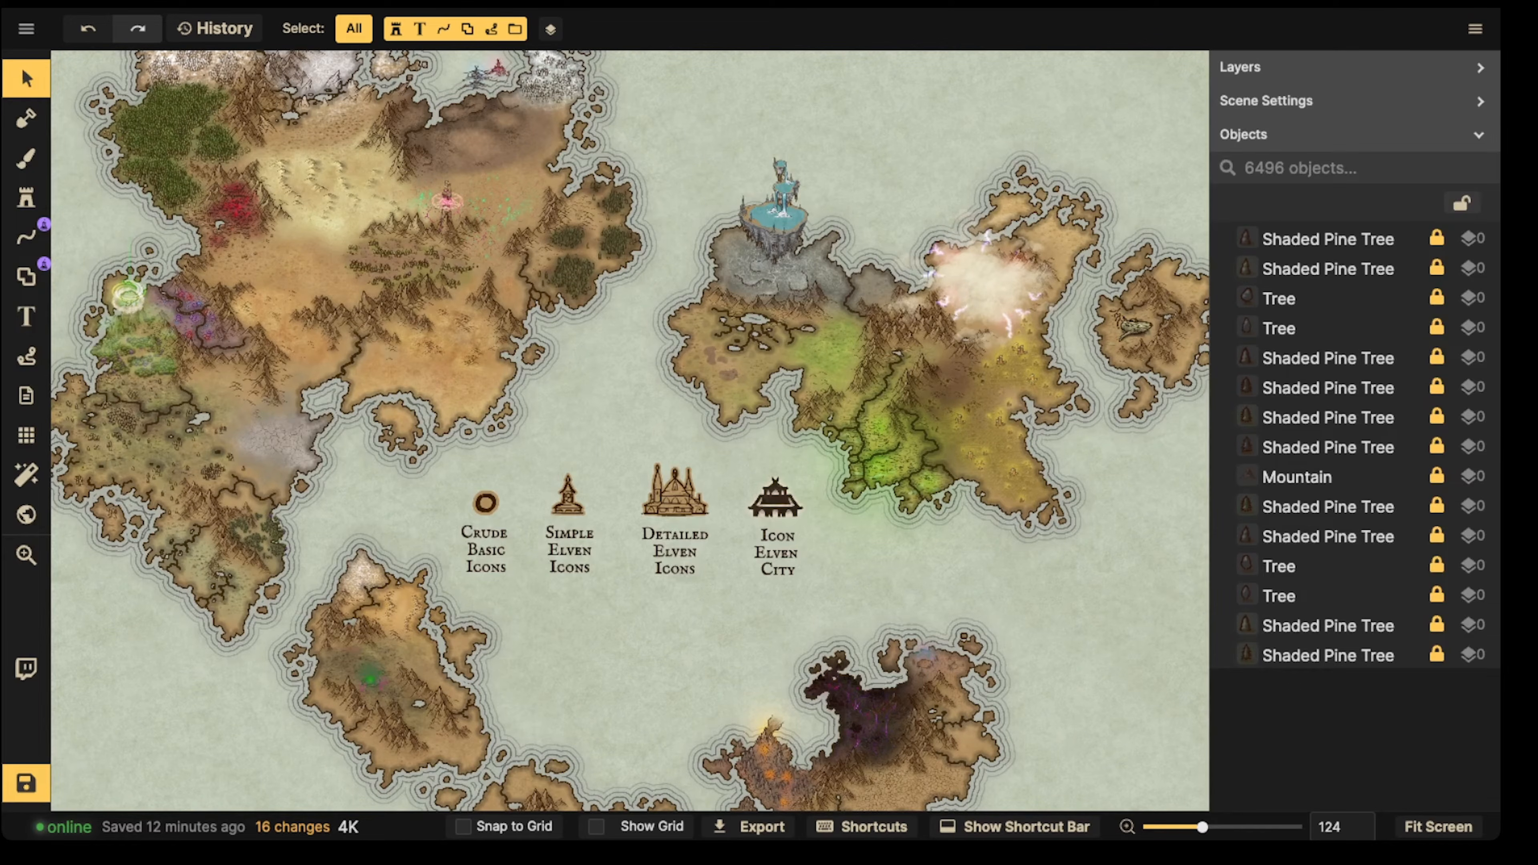
# Step: Choose the tall rectangular Legend frame from the Parchment World stamp catalog
pyautogui.click(25, 198)
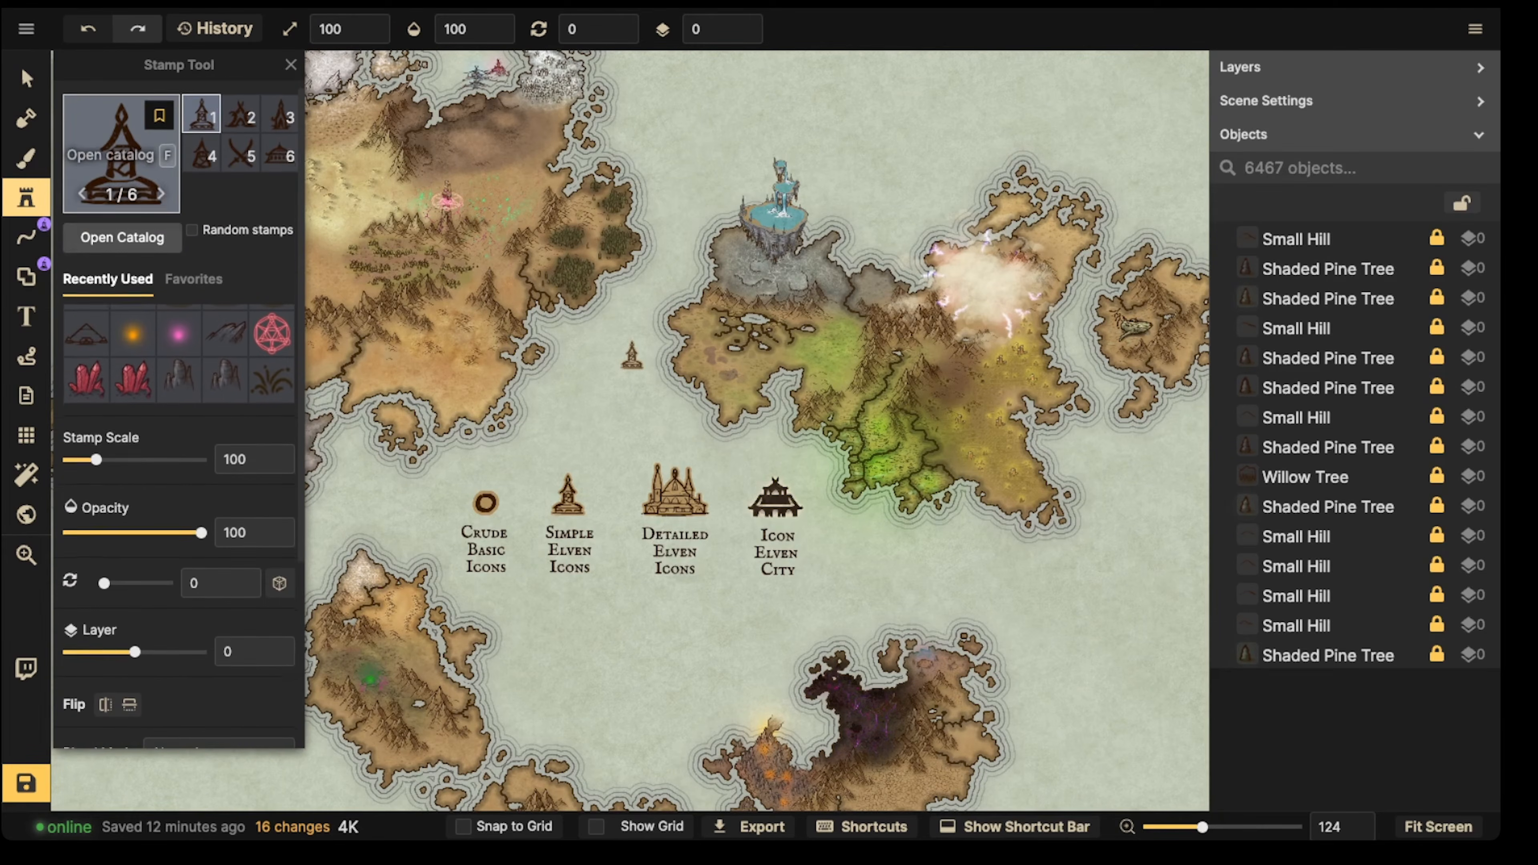
pyautogui.press('f')
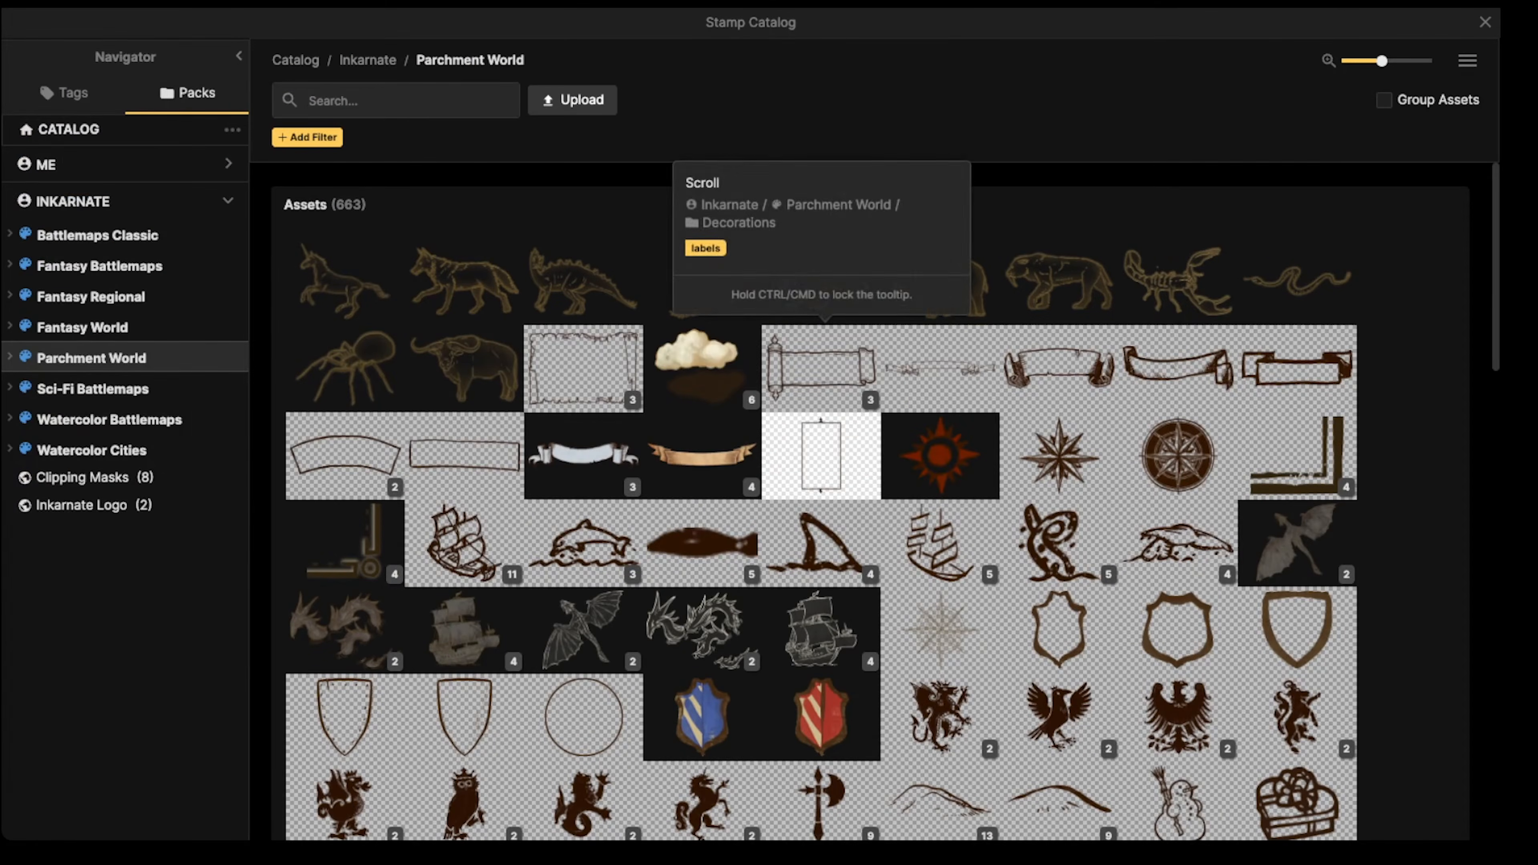
pyautogui.click(821, 455)
pyautogui.scroll(-5, 570, 490)
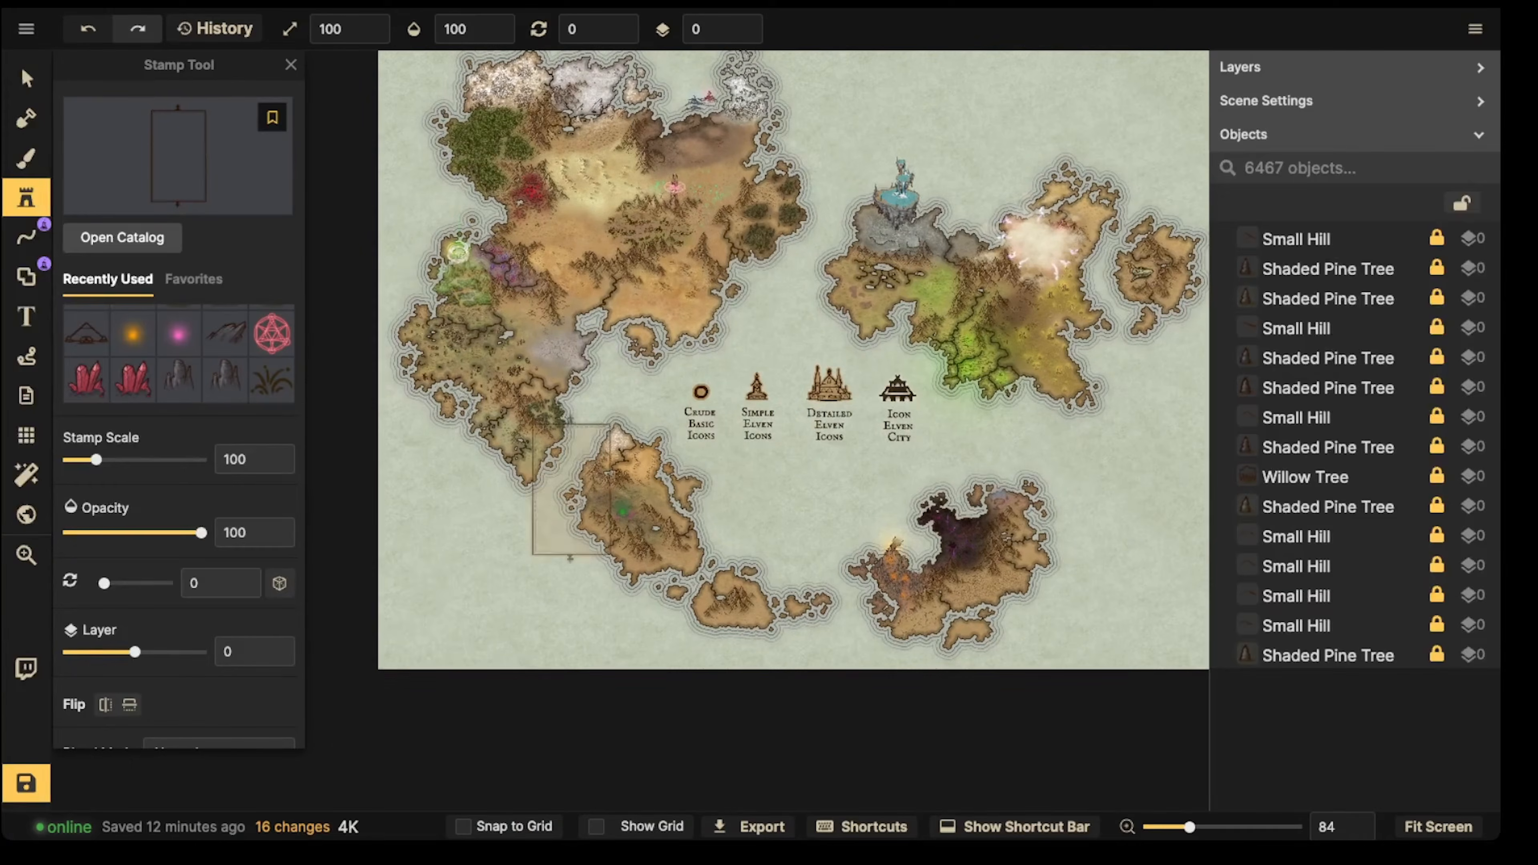
# Step: Place the Legend frame stamp at scale 170 in the open sea at the map's southeast corner
pyautogui.press(']')
pyautogui.press(']')
pyautogui.press(']')
pyautogui.press(']')
pyautogui.press(']')
pyautogui.press(']')
pyautogui.press(']')
pyautogui.press('space')
pyautogui.moveTo(522, 404); pyautogui.dragTo(303, 427)
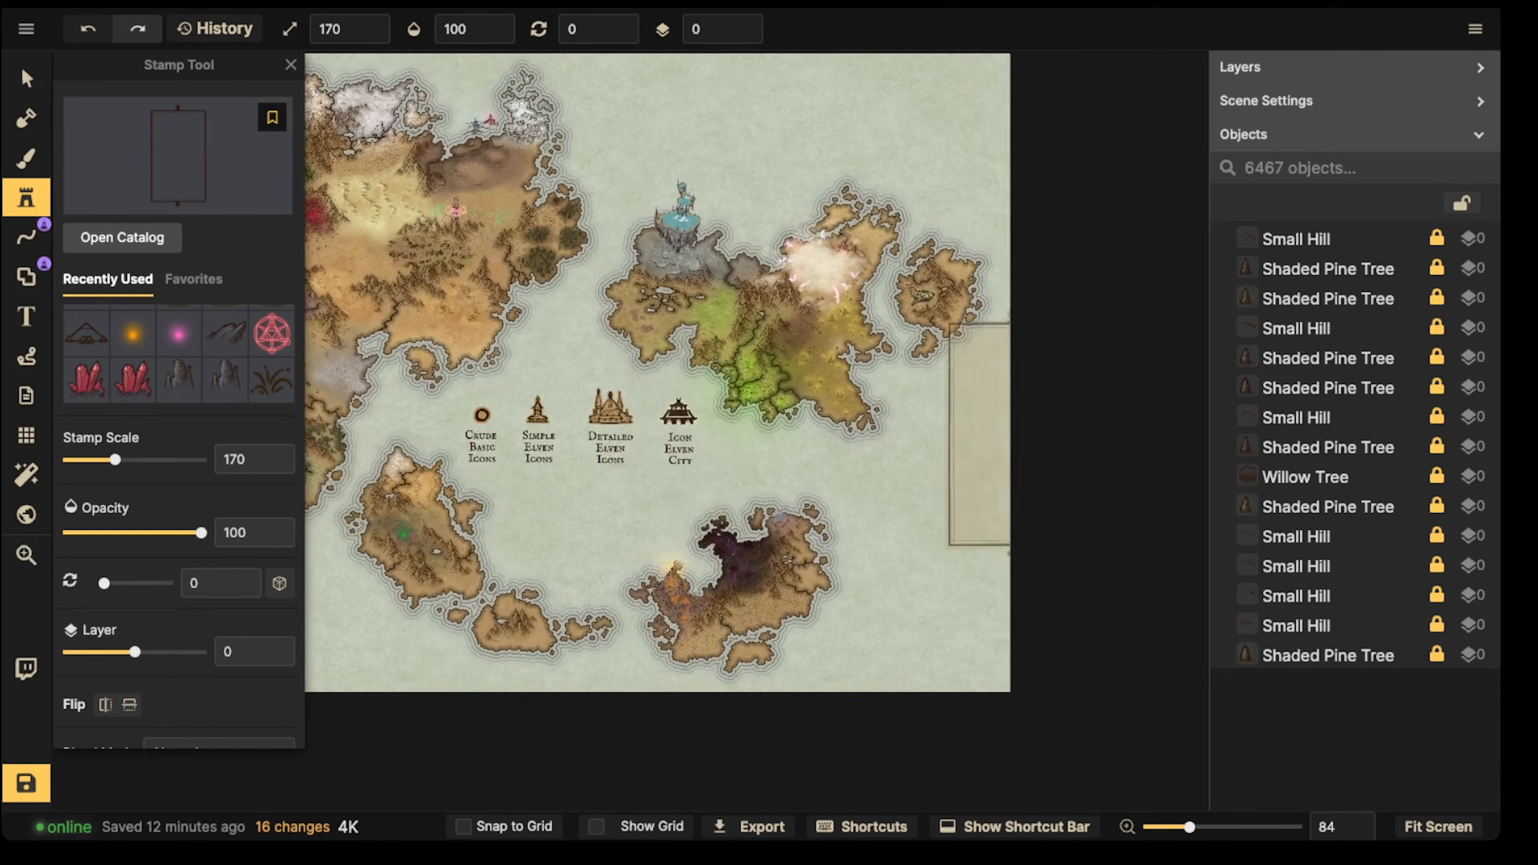
pyautogui.press('space')
pyautogui.moveTo(603, 292); pyautogui.dragTo(845, 135)
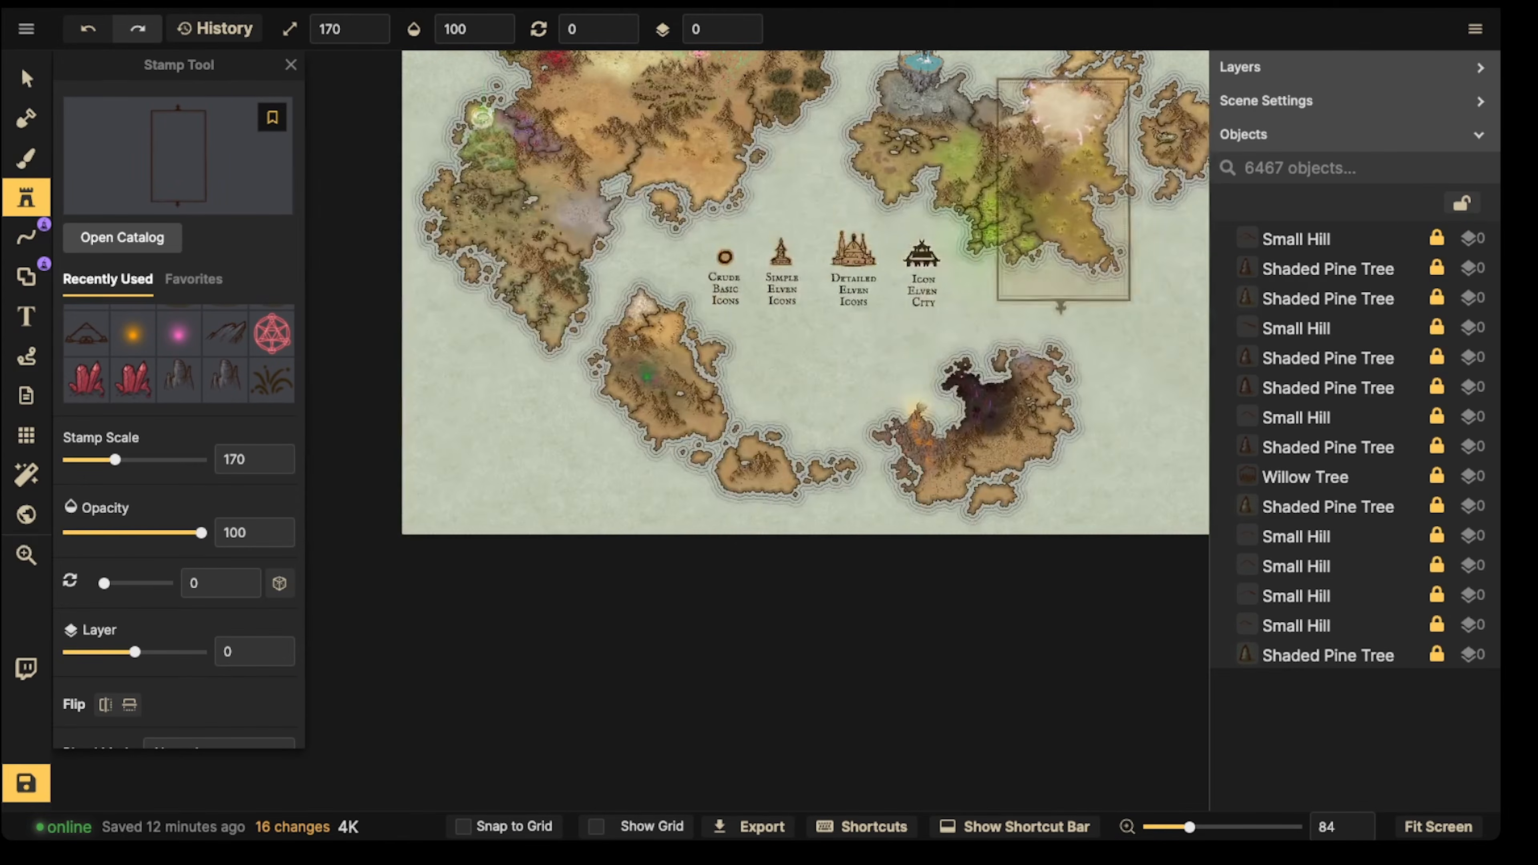
pyautogui.press('space')
pyautogui.moveTo(1144, 253); pyautogui.dragTo(908, 276)
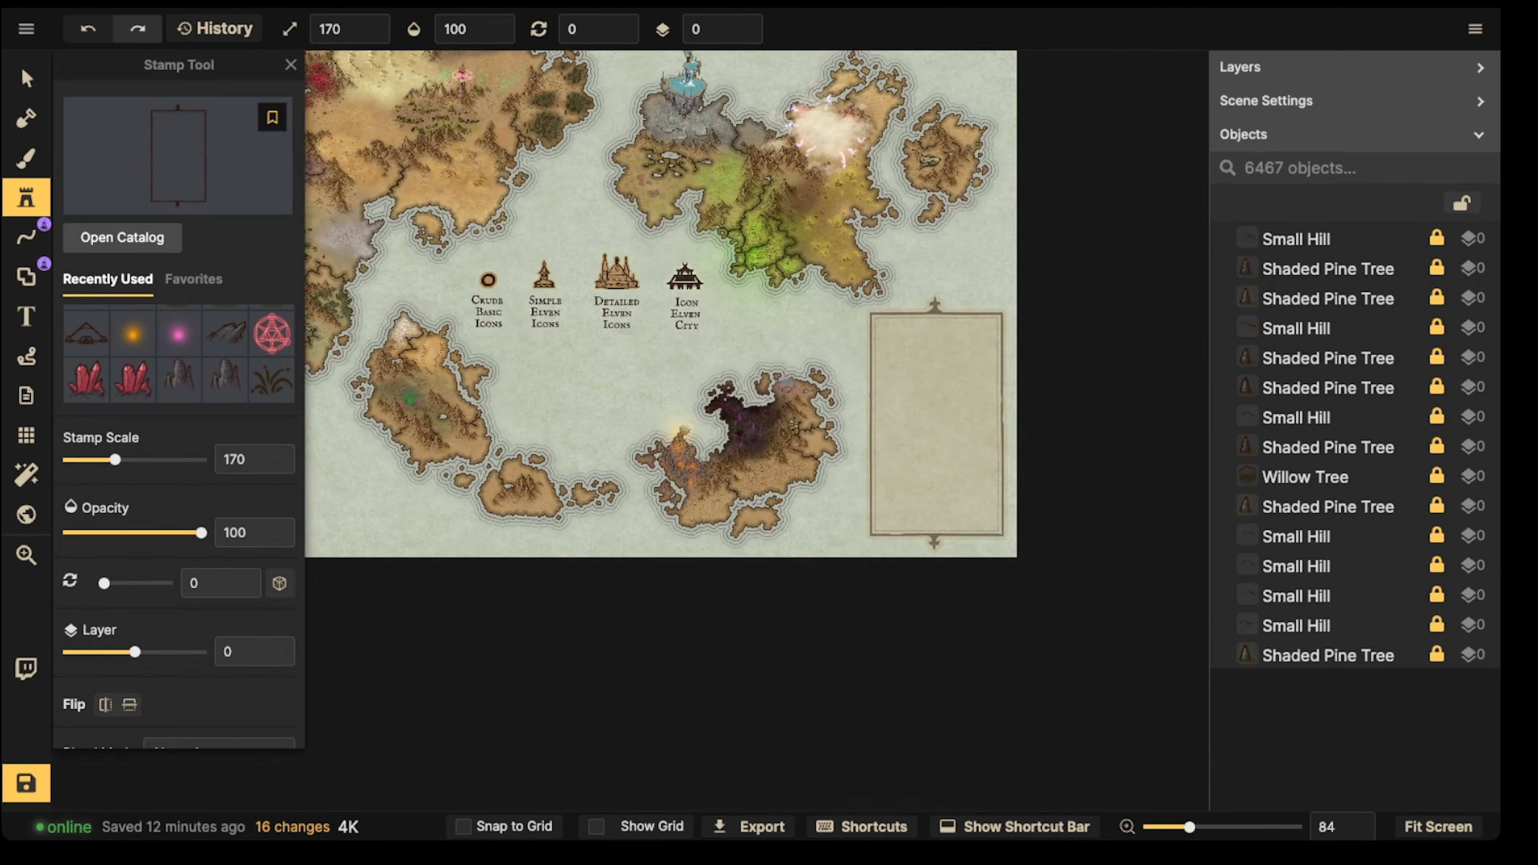
pyautogui.click(937, 424)
# Step: Reduce the Legend frame to scale 140 and move it between the two southern landmasses
pyautogui.press('v')
pyautogui.click(938, 427)
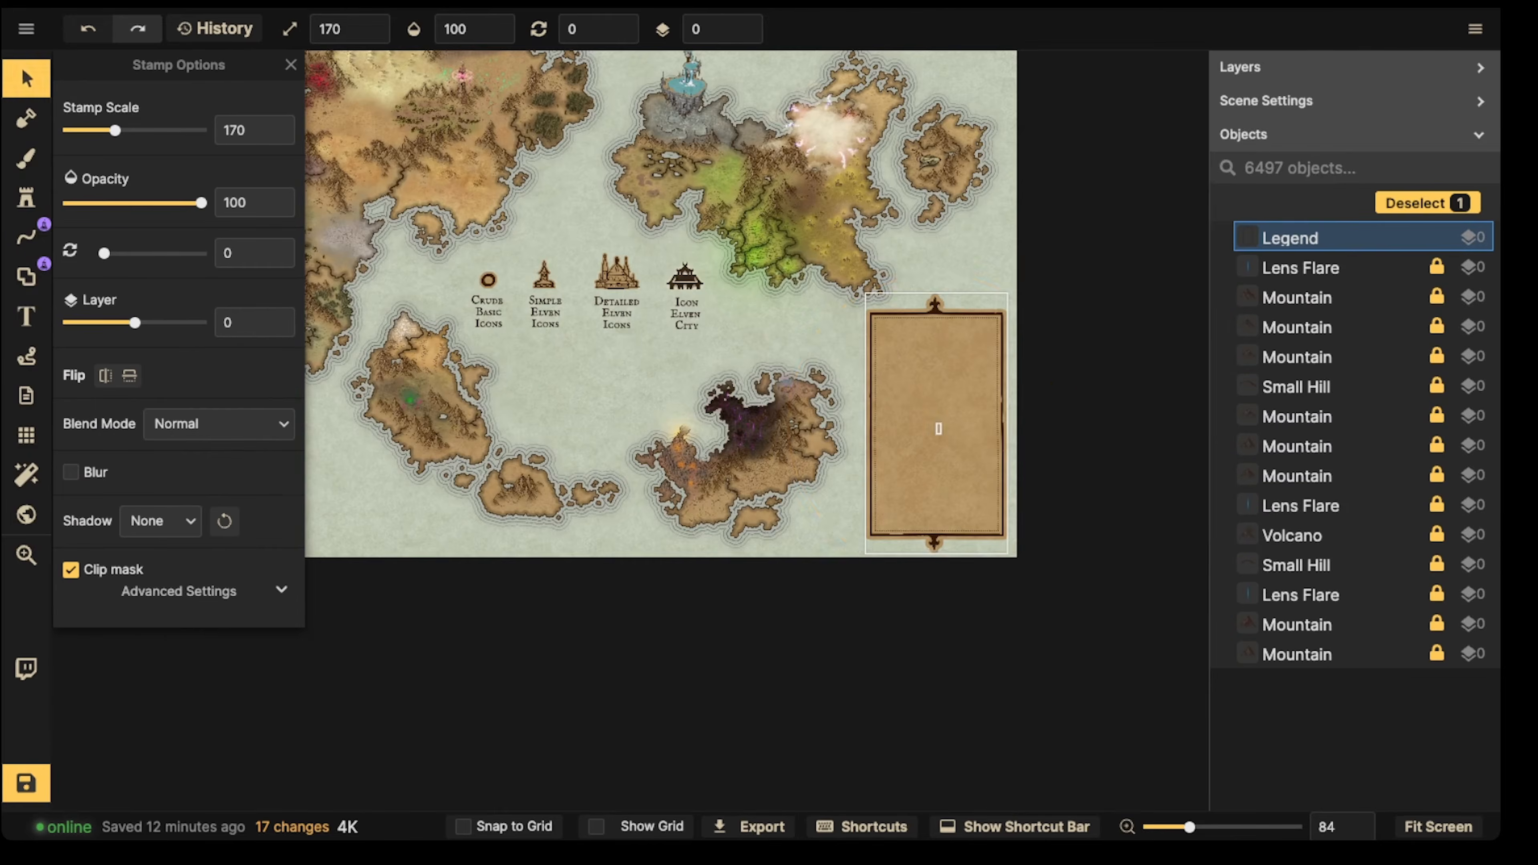
pyautogui.moveTo(939, 429); pyautogui.dragTo(940, 430)
pyautogui.scroll(-3, 937, 424)
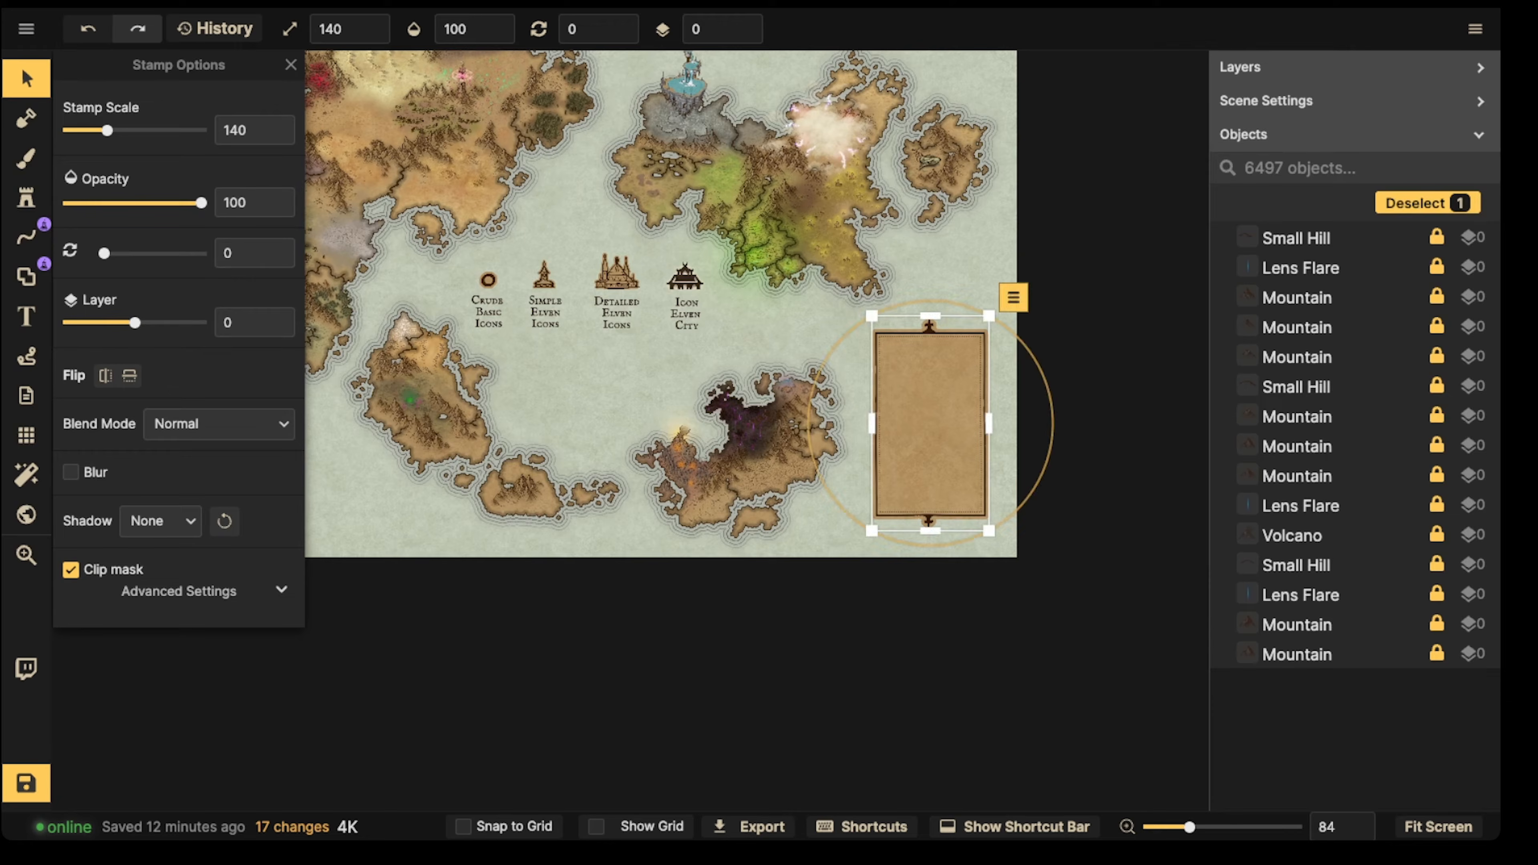
pyautogui.moveTo(937, 426); pyautogui.dragTo(596, 440)
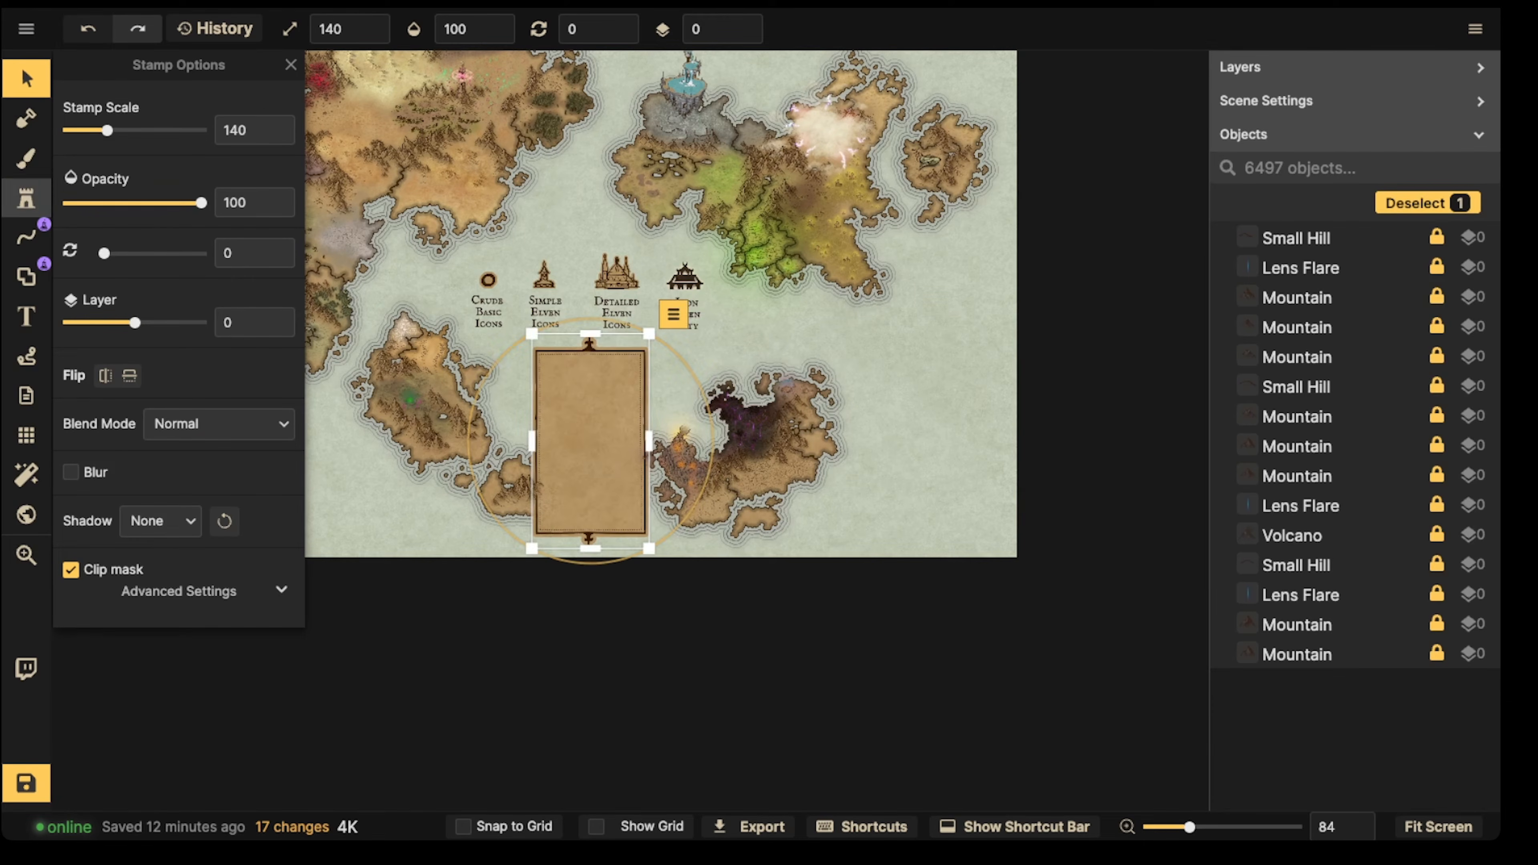
# Step: Place the second, vertical variant of the torn-edge Banner stamp at scale 150 in the map's southeast corner
pyautogui.click(26, 198)
pyautogui.click(222, 158)
pyautogui.click(583, 368)
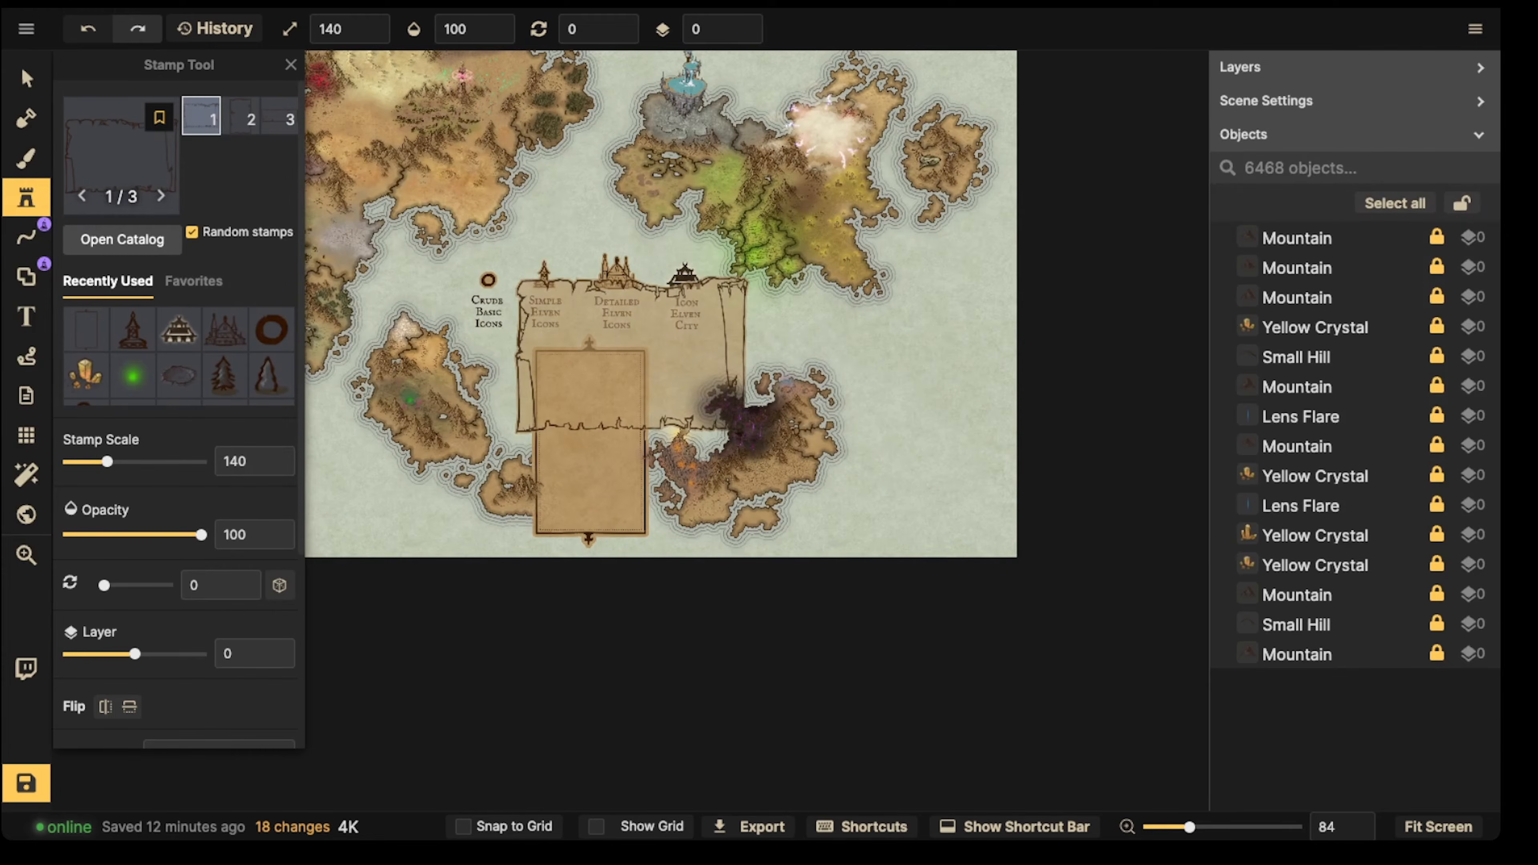
pyautogui.press('2')
pyautogui.scroll(1, 933, 425)
pyautogui.click(933, 426)
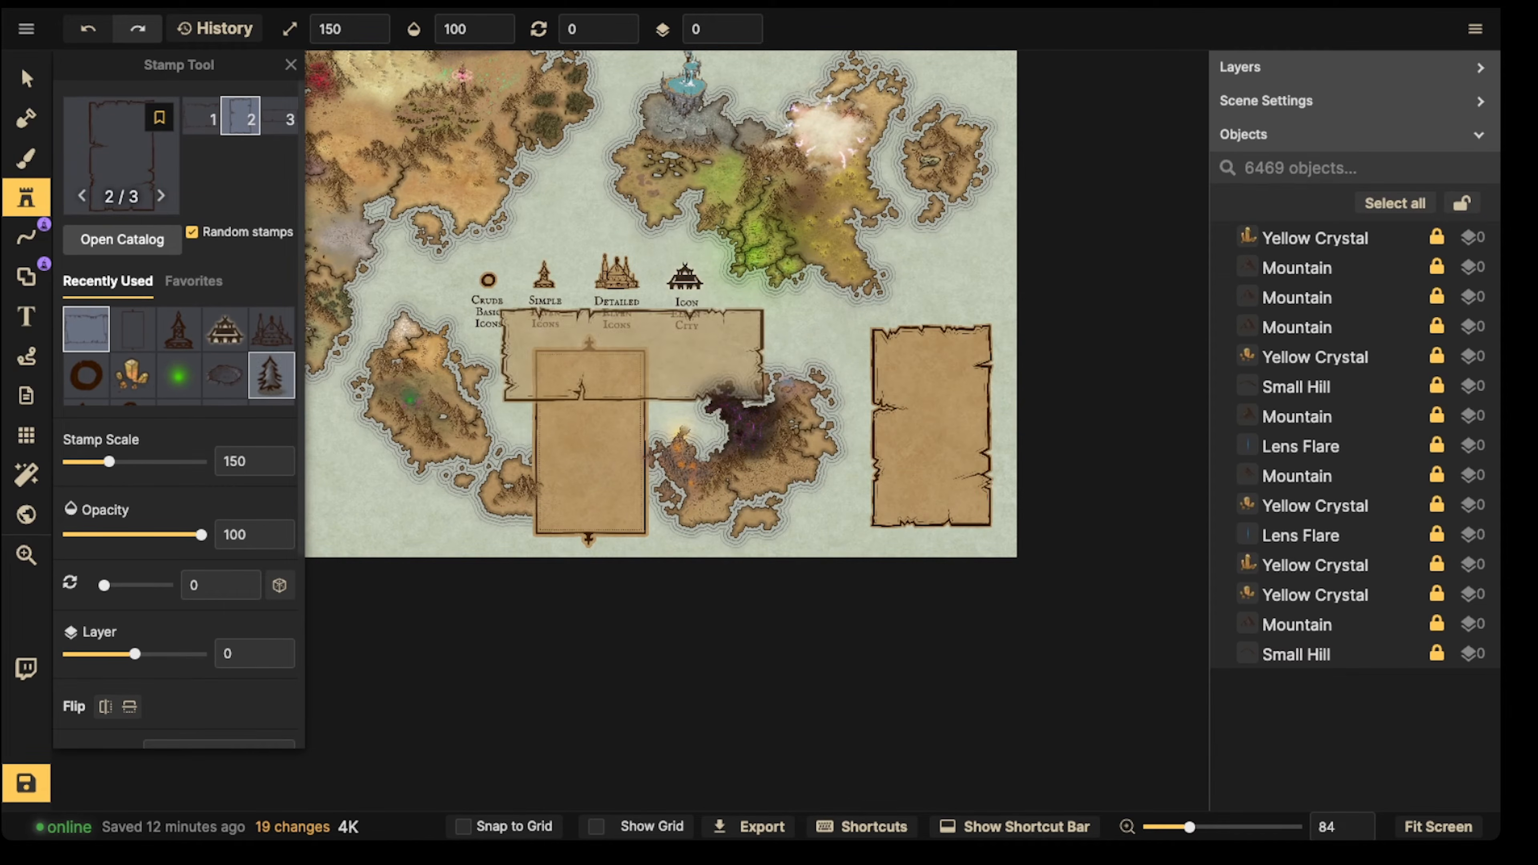
# Step: Place the first, horizontal Banner variant at scale 120 in the map's southwest corner and select it
pyautogui.press('2')
pyautogui.press('1')
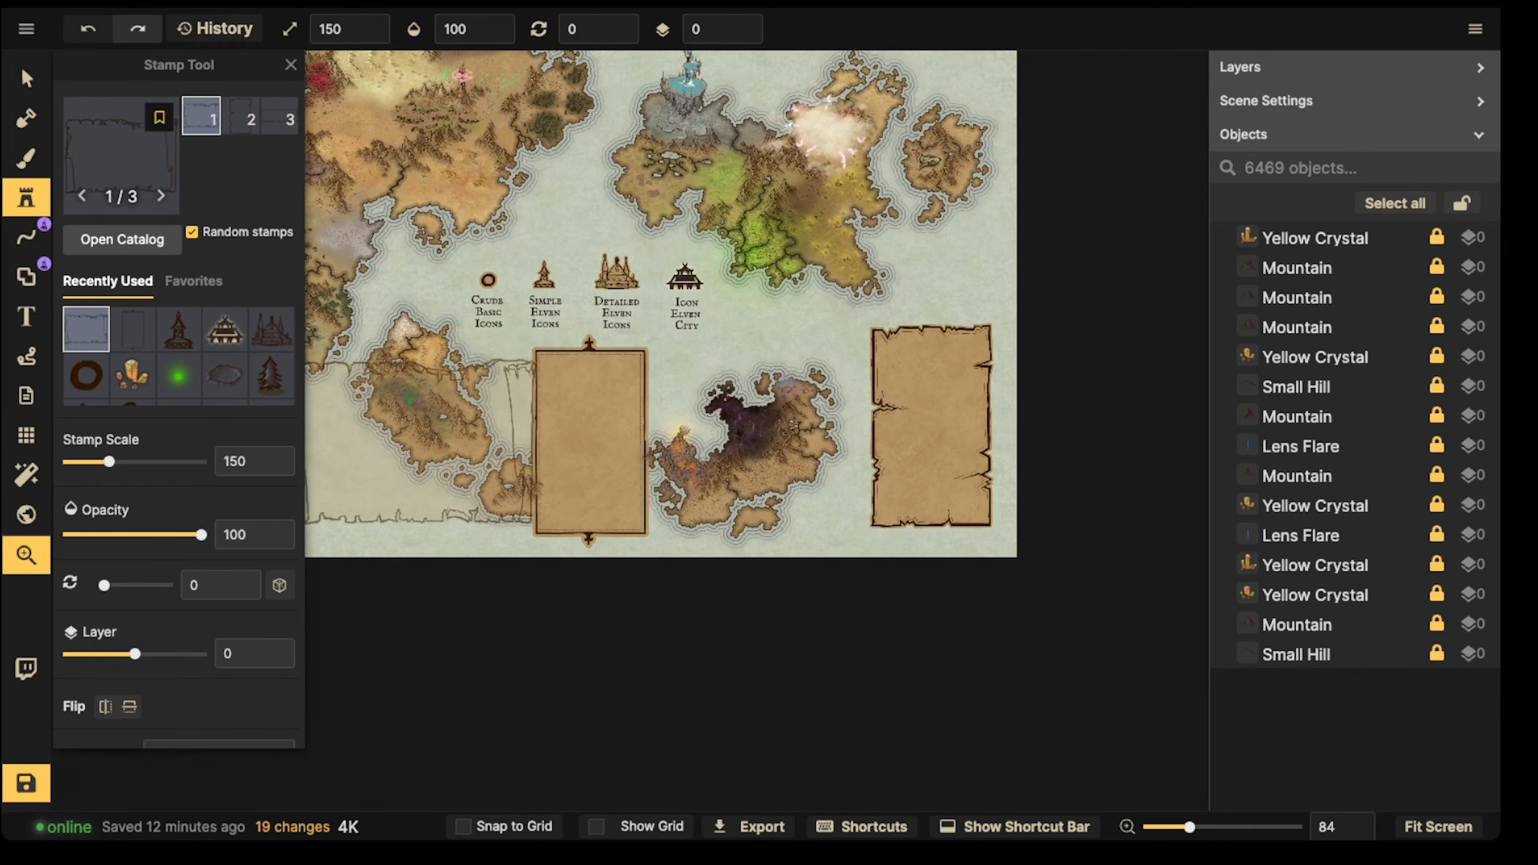
pyautogui.moveTo(315, 480); pyautogui.dragTo(535, 447)
pyautogui.scroll(-3, 493, 446)
pyautogui.click(493, 446)
pyautogui.scroll(-1, 492, 446)
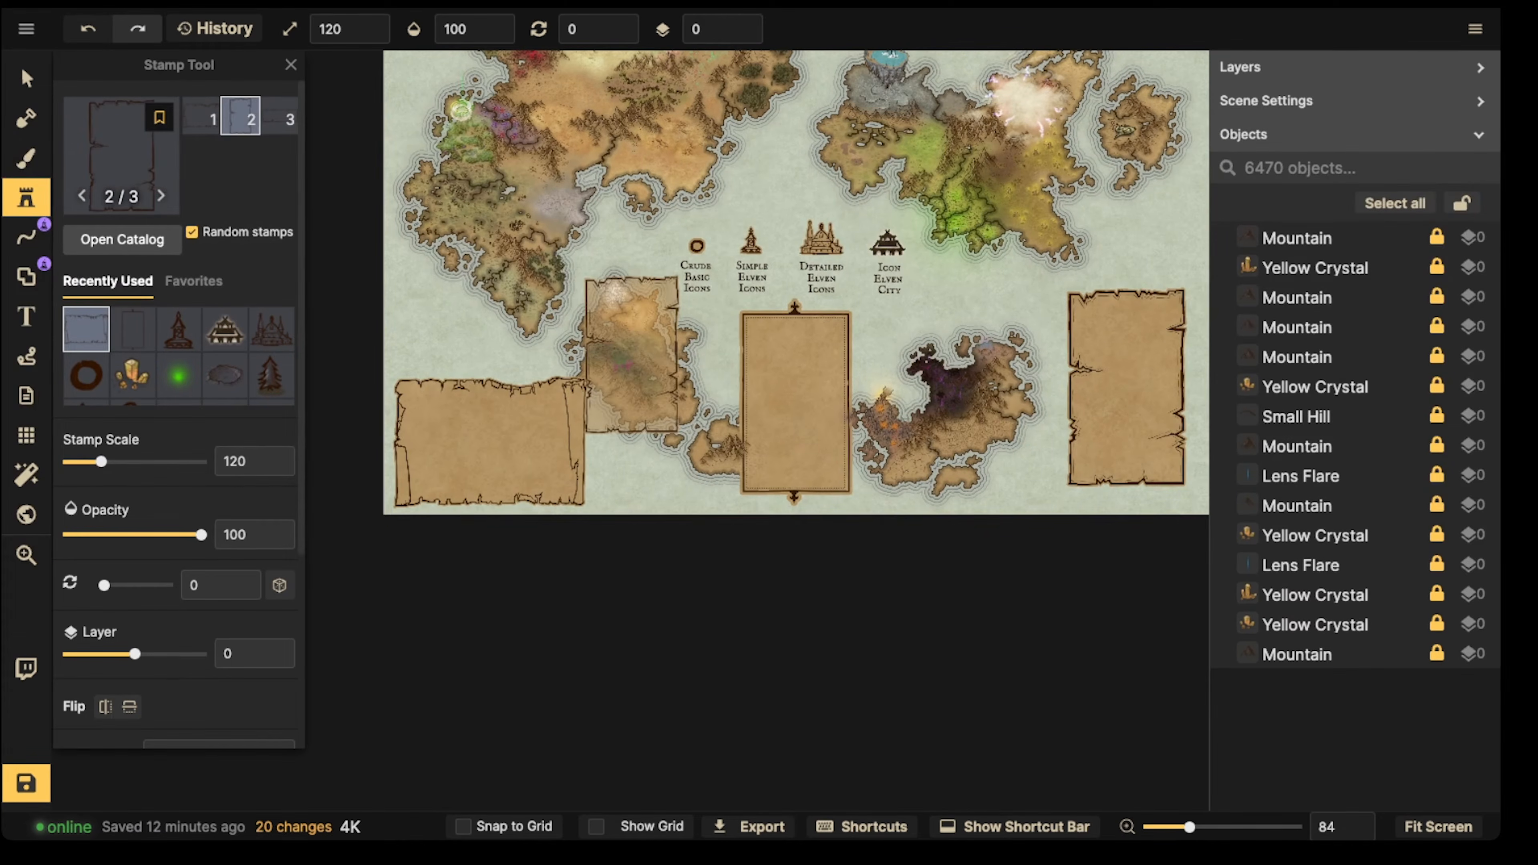
pyautogui.press('v')
pyautogui.click(490, 442)
# Step: Try the vertical Banner rotated to 90 degrees in the map's northeast corner, and delete it
pyautogui.scroll(-5, 491, 442)
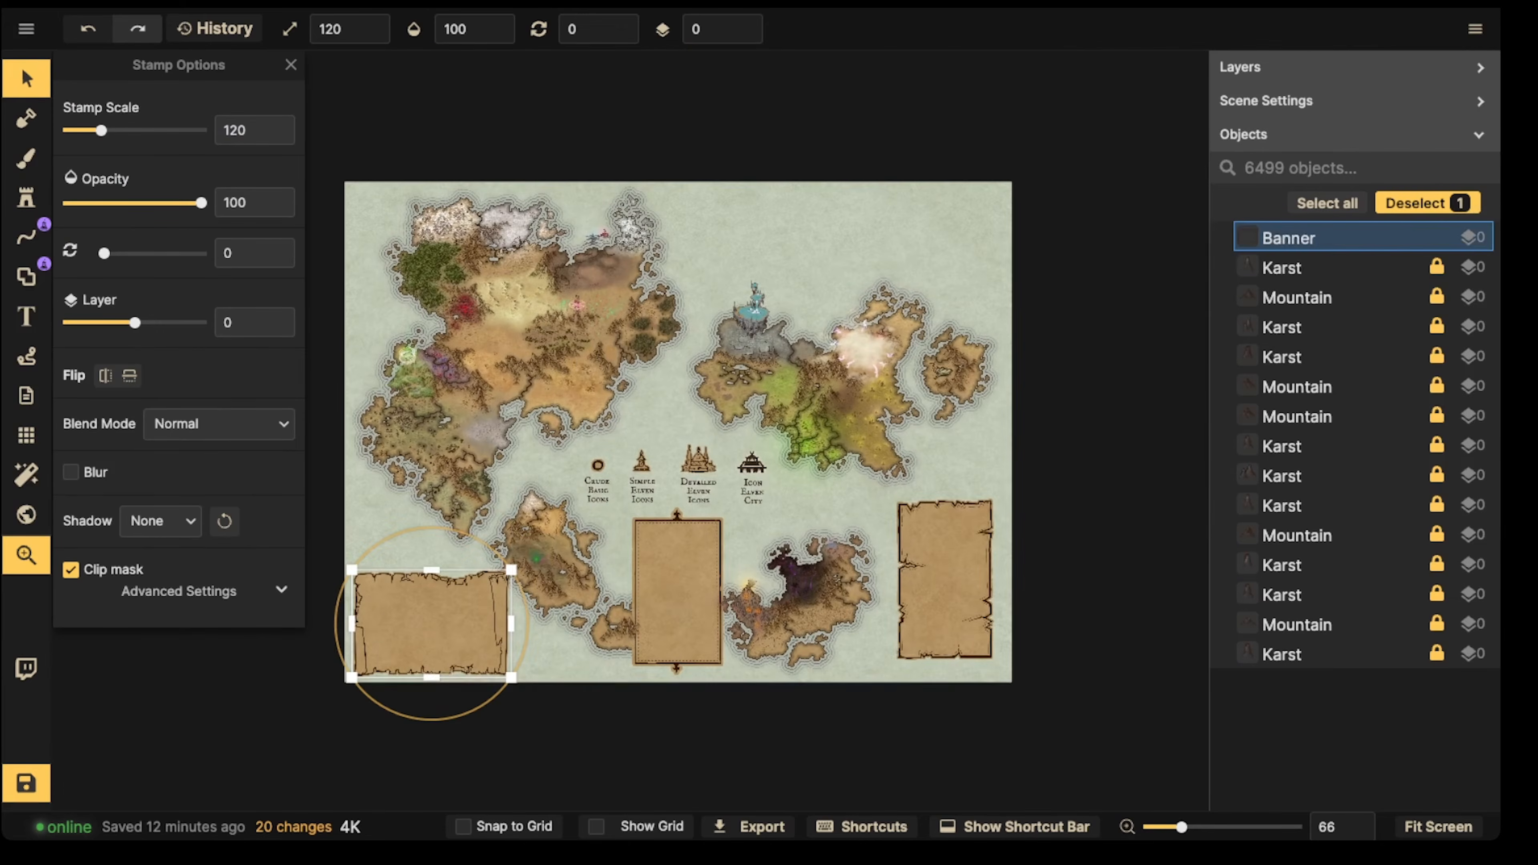
pyautogui.moveTo(946, 581); pyautogui.dragTo(924, 252)
pyautogui.scroll(7, 924, 252)
pyautogui.scroll(-1, 924, 252)
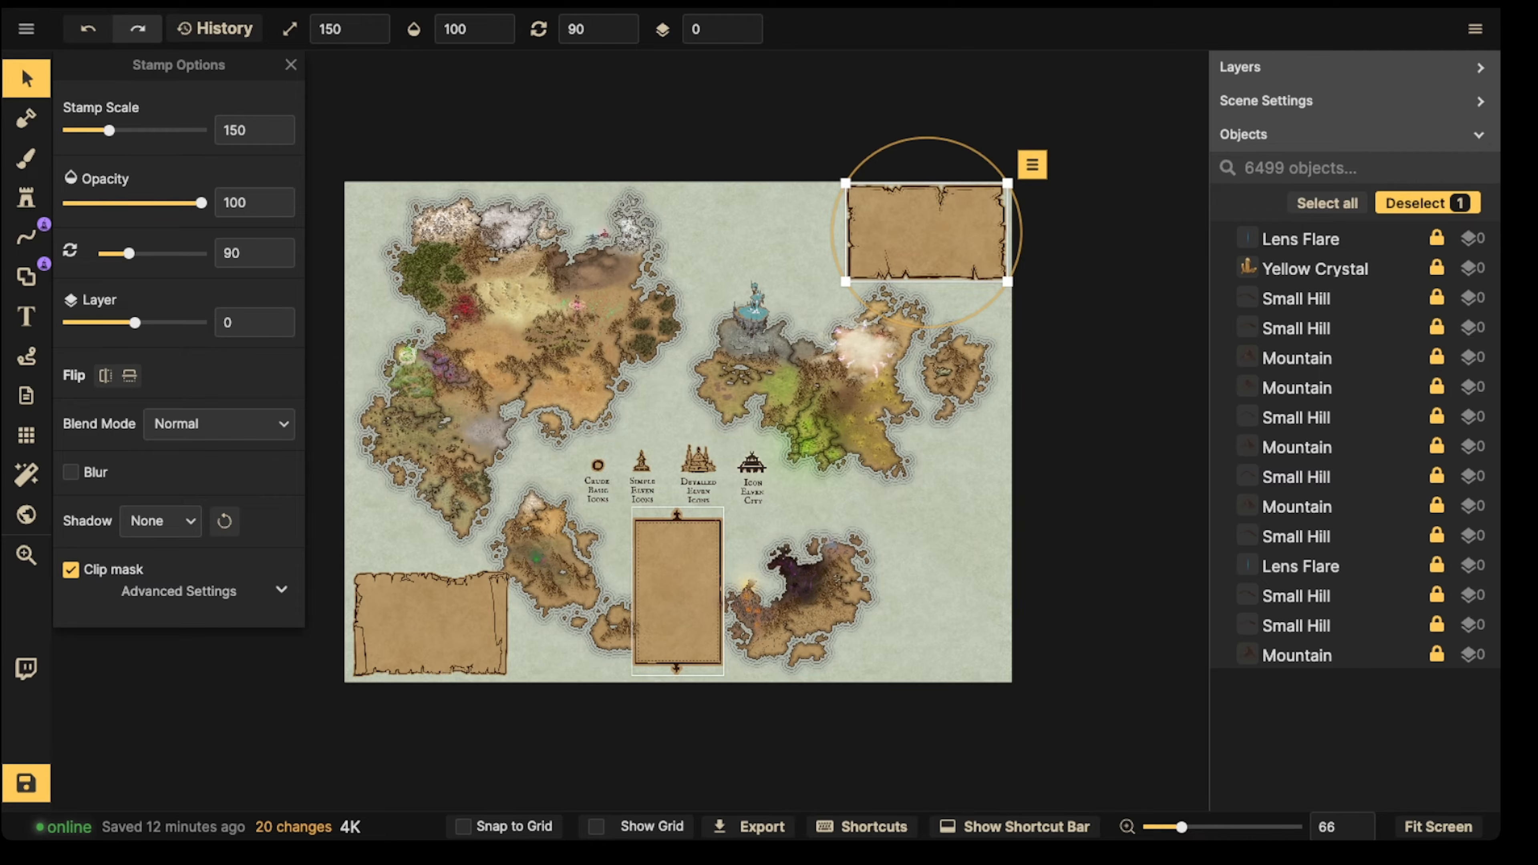
pyautogui.press('Delete')
# Step: Move the Legend frame to the map's southeast corner, enlarge it slightly, and delete the southwest Banner
pyautogui.moveTo(678, 591); pyautogui.dragTo(946, 580)
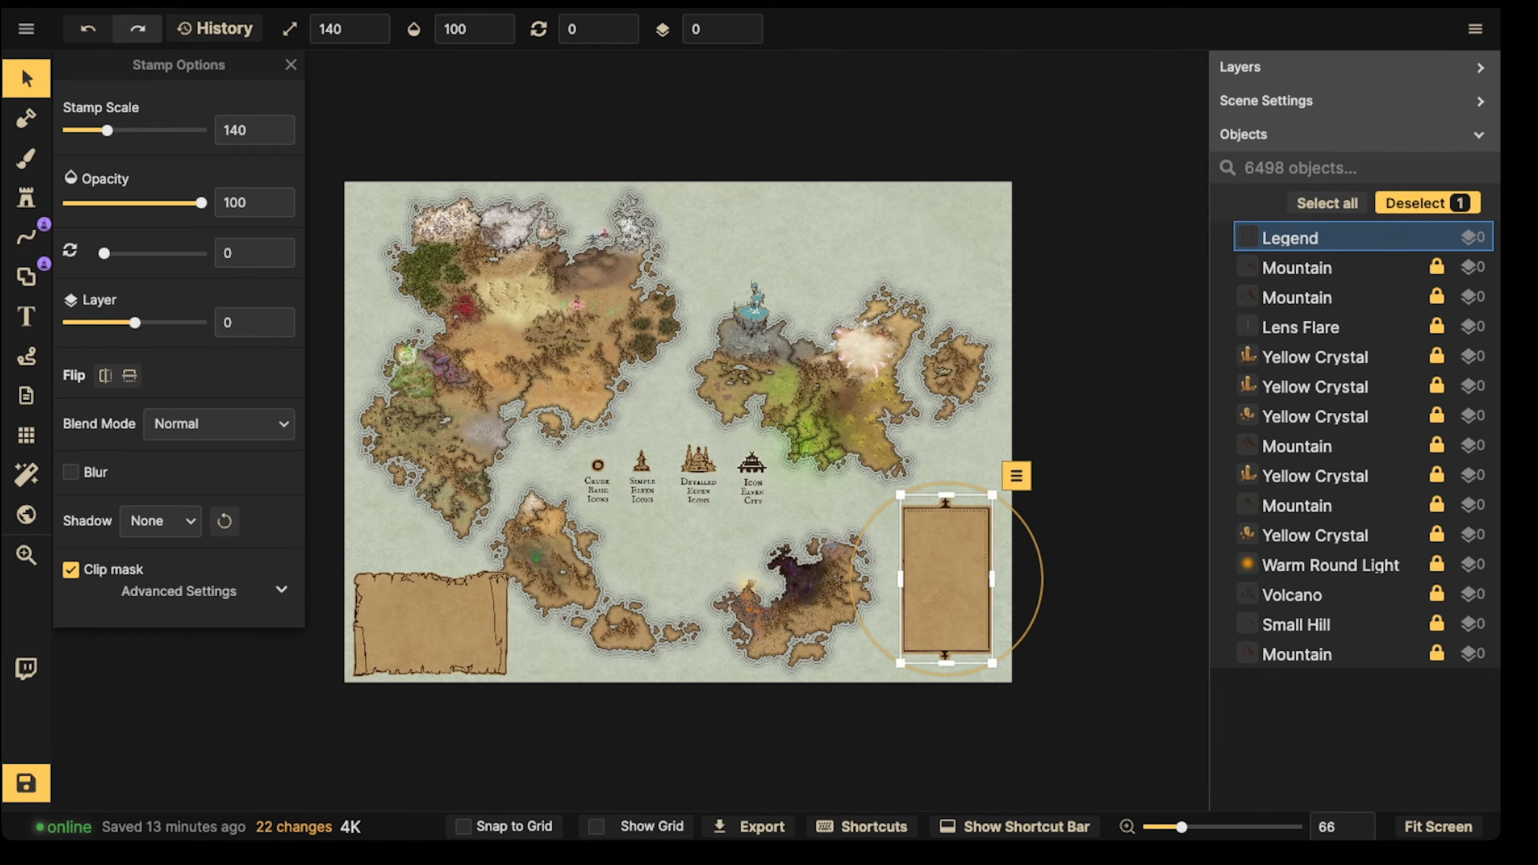
pyautogui.scroll(1, 947, 580)
pyautogui.click(431, 623)
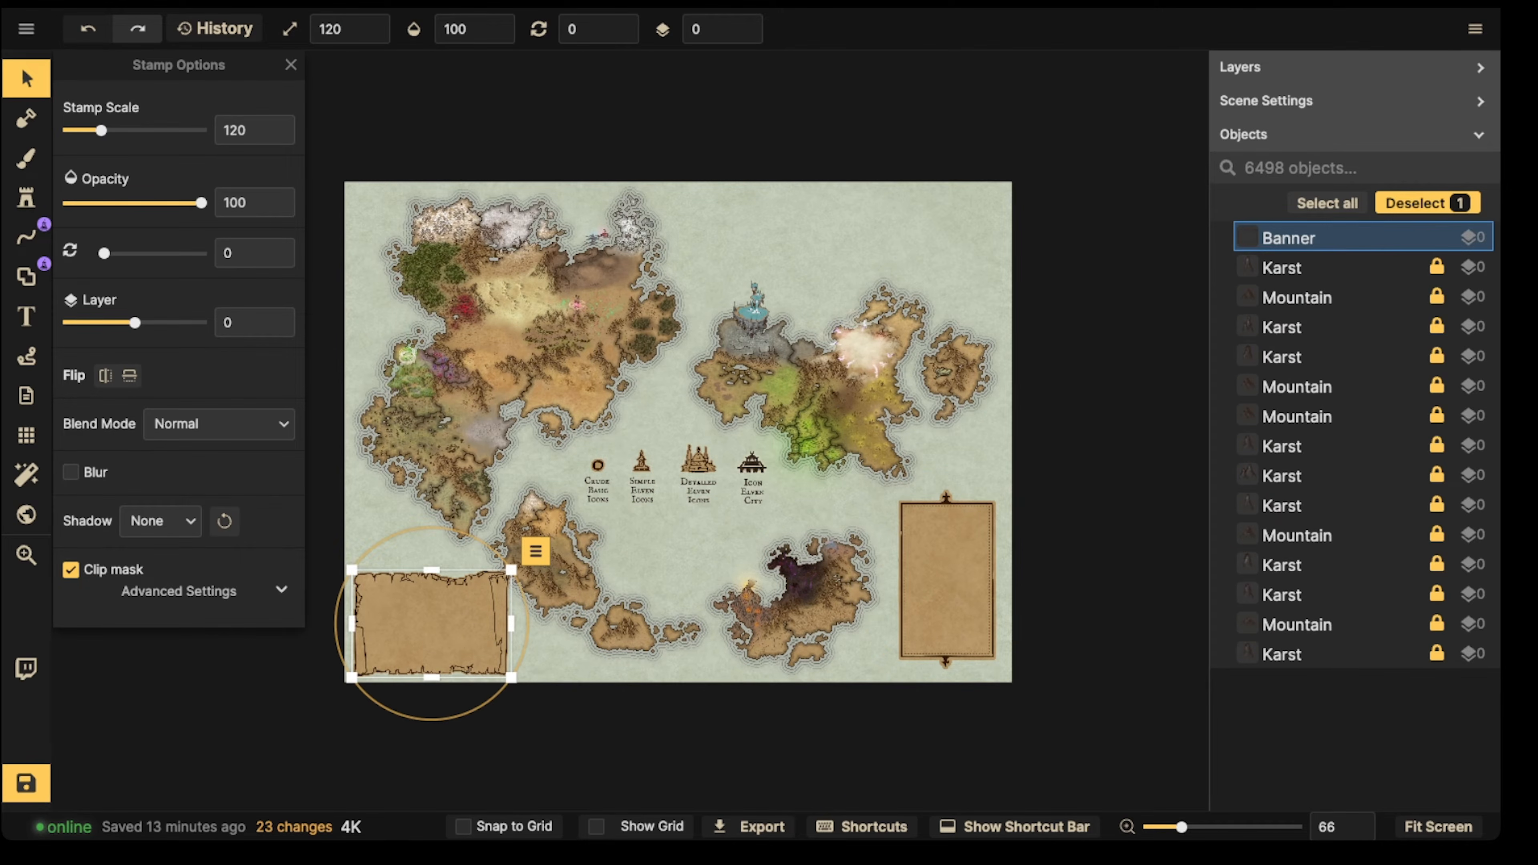
pyautogui.press('Delete')
# Step: Place a plain Circle stamp at scale 100 on layer 2 near the upper left of the Legend frame
pyautogui.press('r')
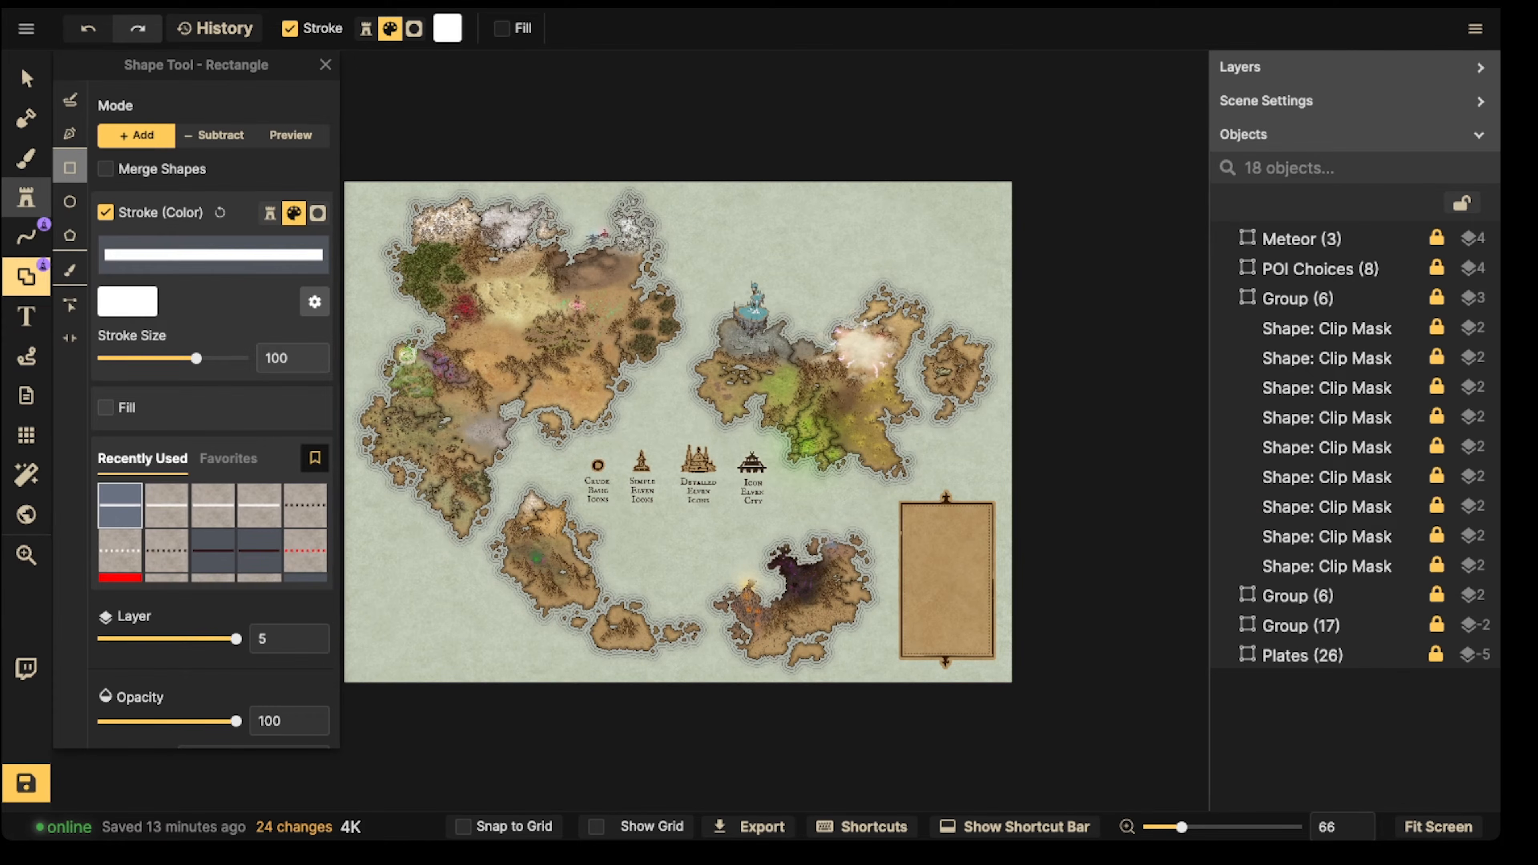
pyautogui.press('s')
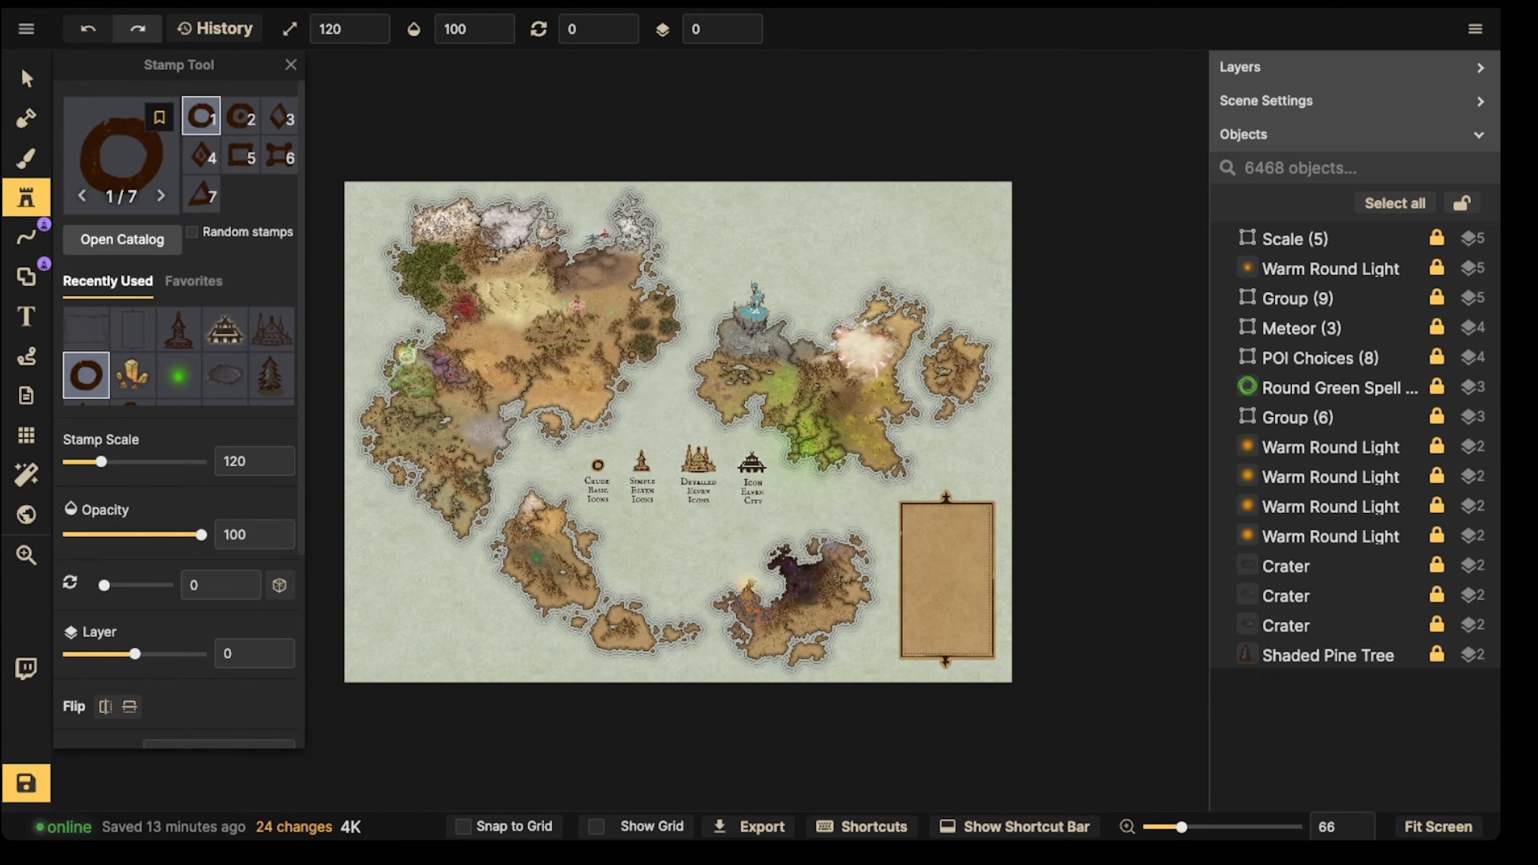
pyautogui.scroll(3, 460, 498)
pyautogui.moveTo(581, 503); pyautogui.dragTo(62, 321)
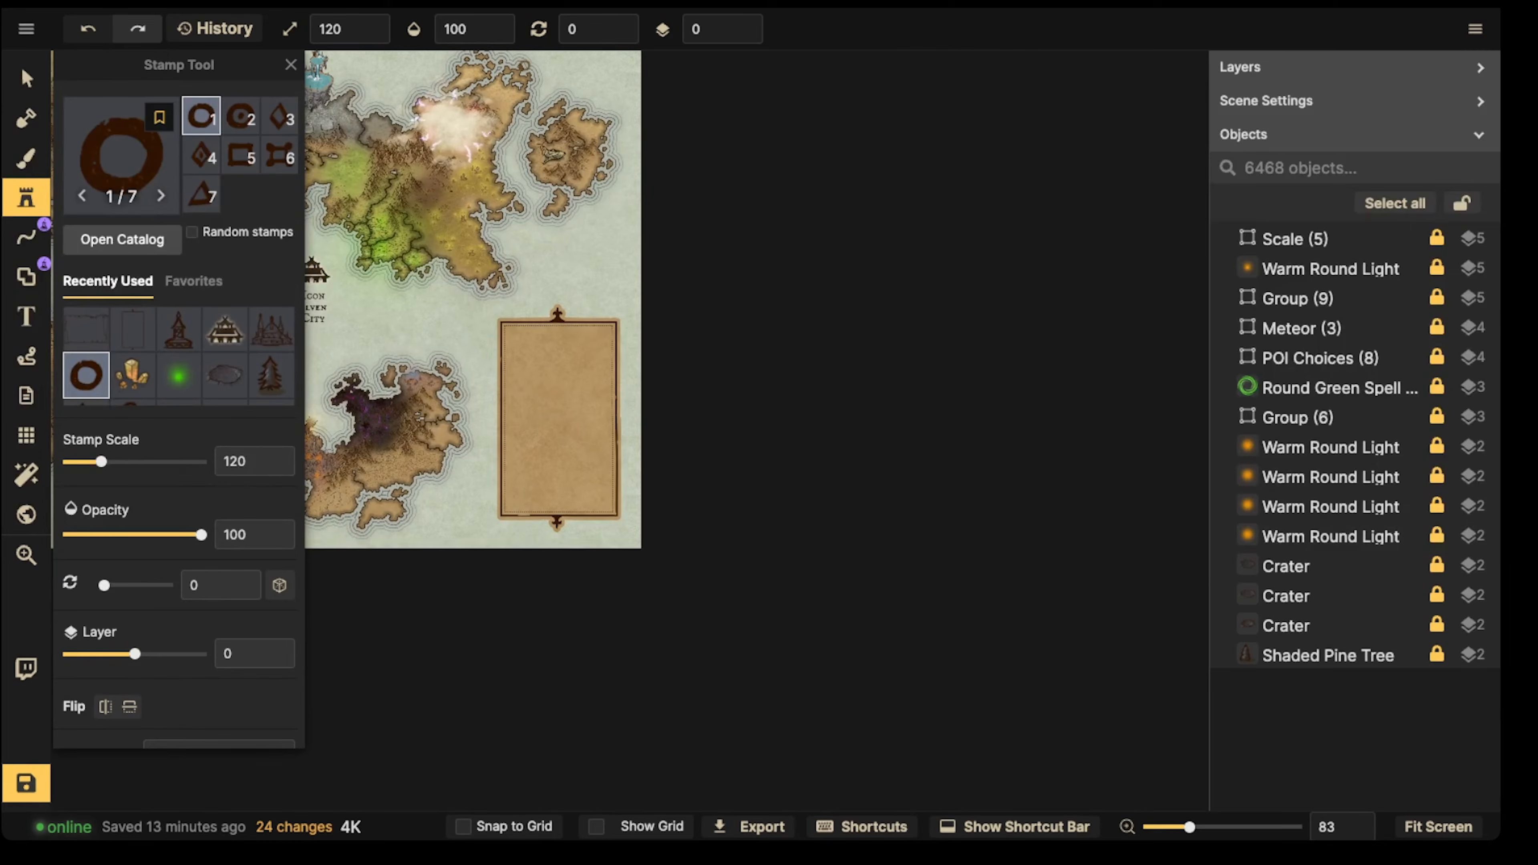
pyautogui.doubleClick(749, 21)
pyautogui.moveTo(419, 416); pyautogui.dragTo(565, 377)
pyautogui.scroll(5, 697, 315)
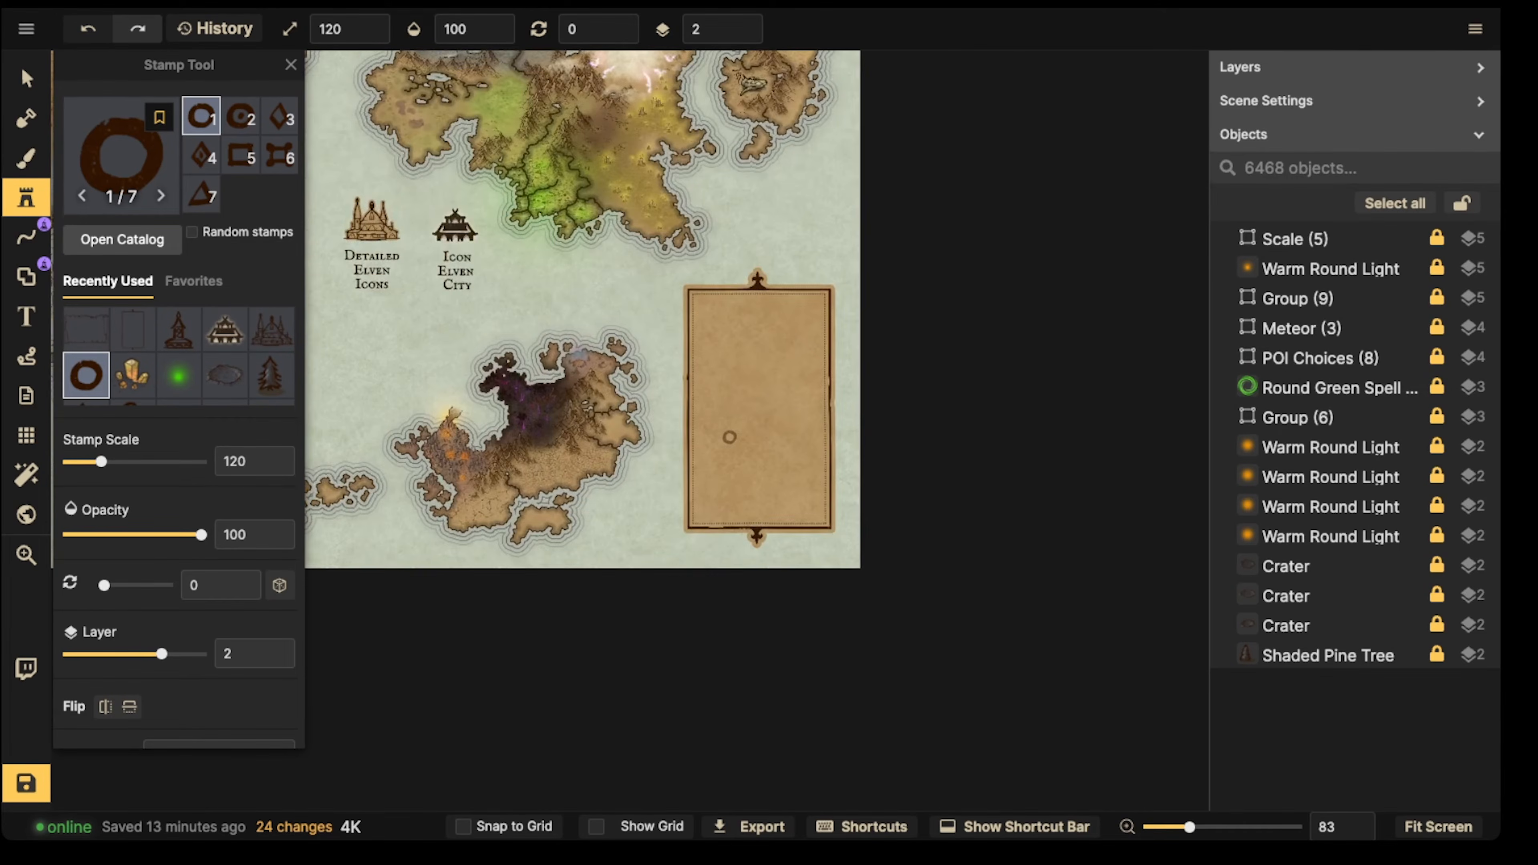
pyautogui.press('[')
pyautogui.press('[')
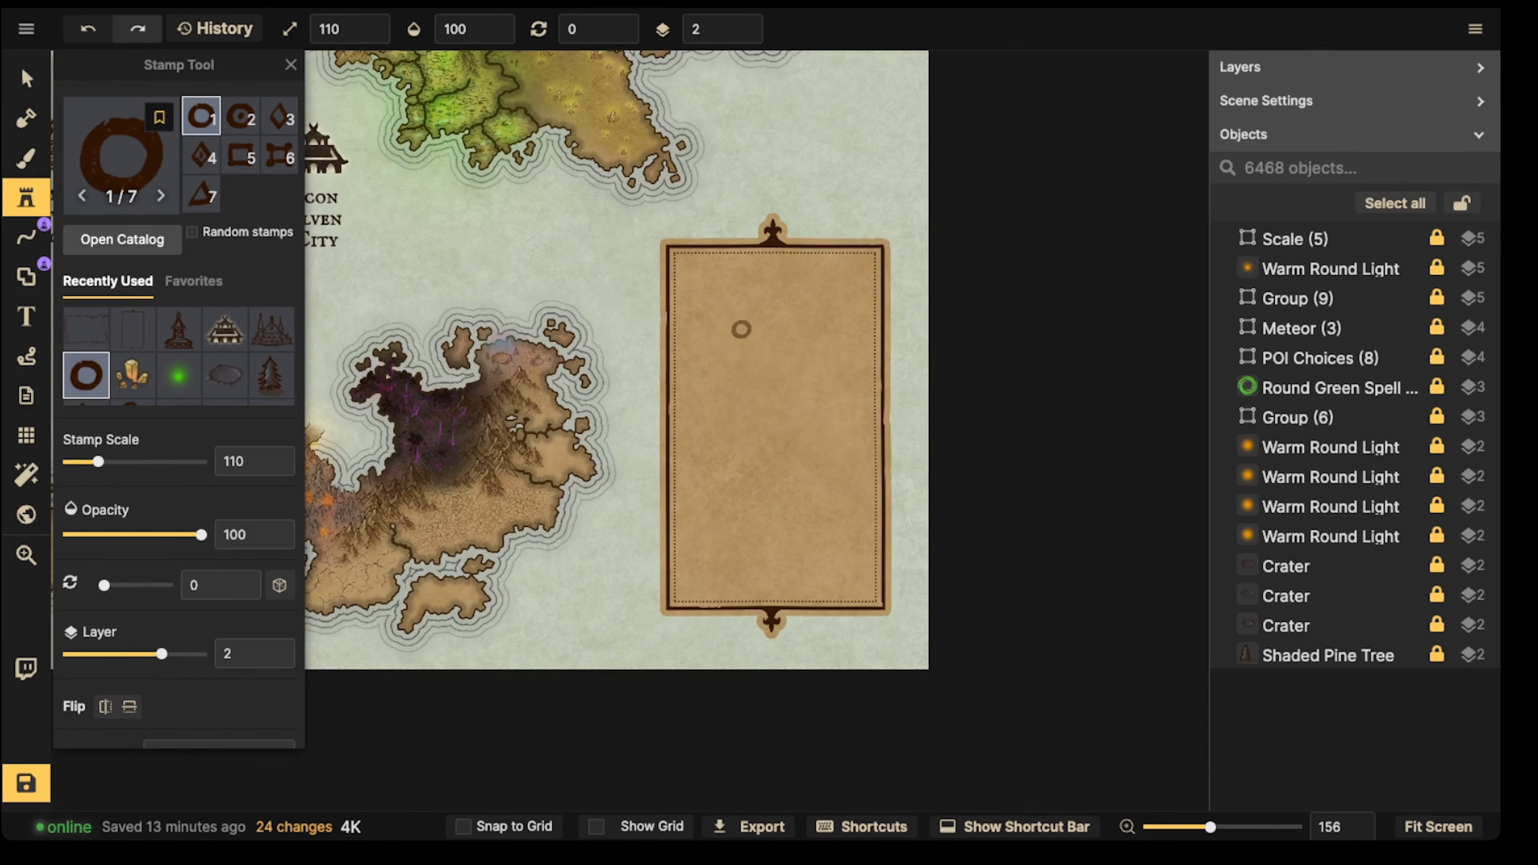
pyautogui.click(719, 298)
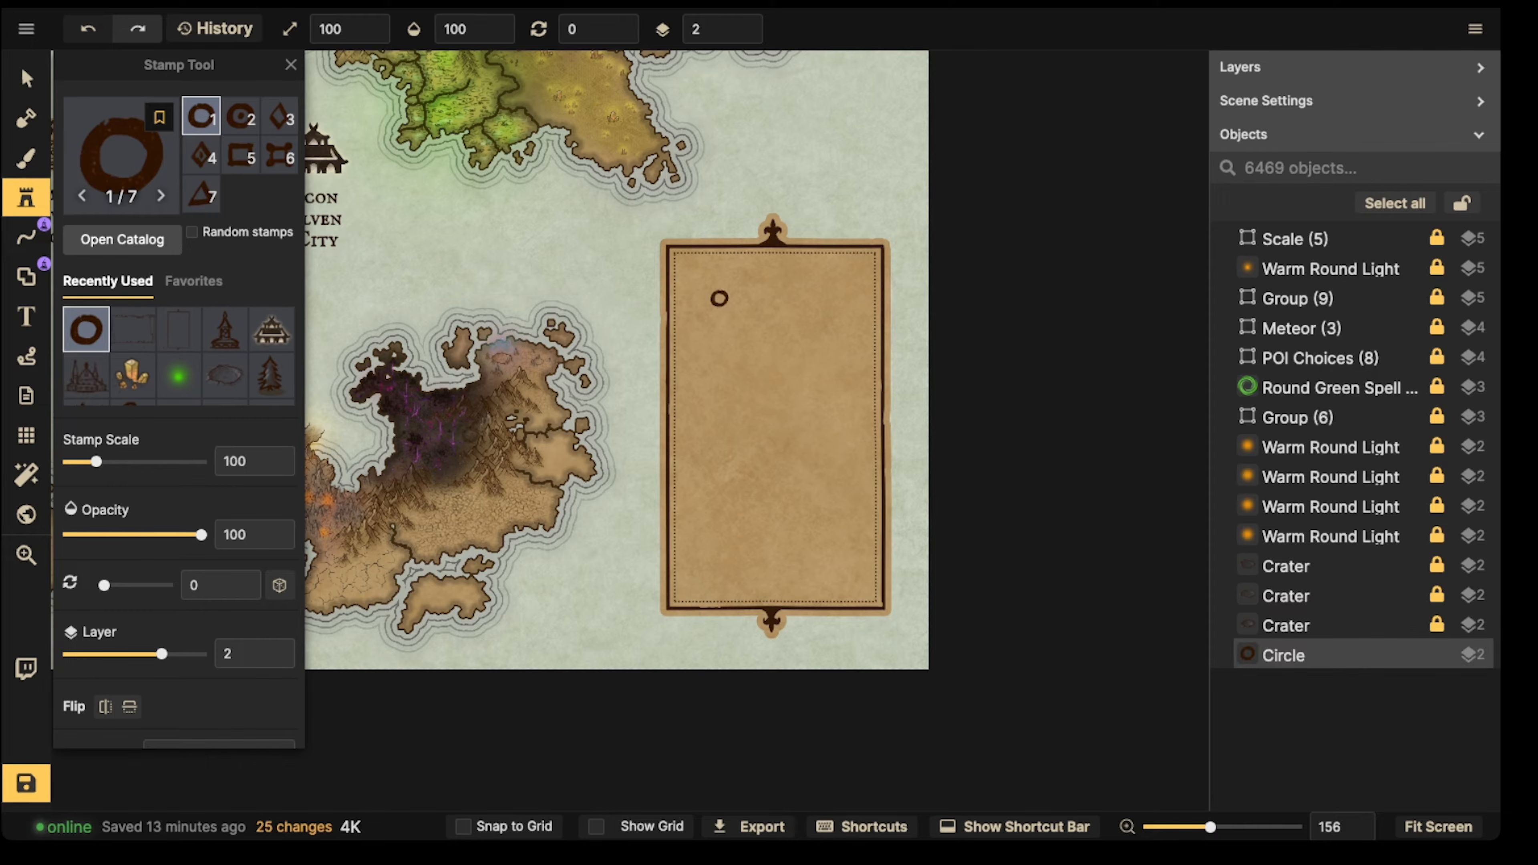
# Step: Place the dotted circle variant at scale 120 directly below the plain circle and select it
pyautogui.press('2')
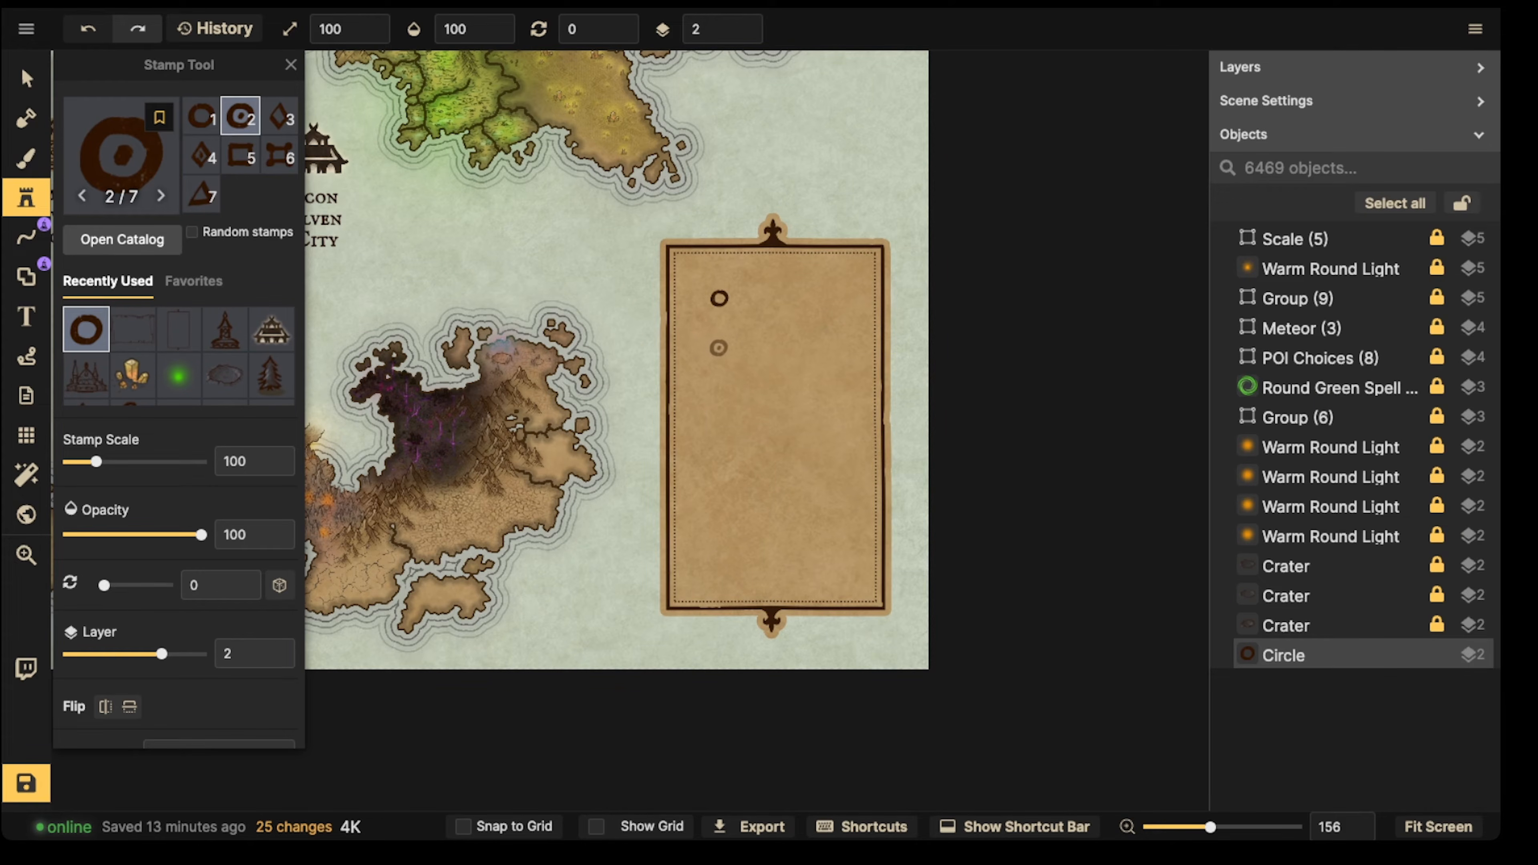
pyautogui.press(']')
pyautogui.press(']')
pyautogui.click(721, 346)
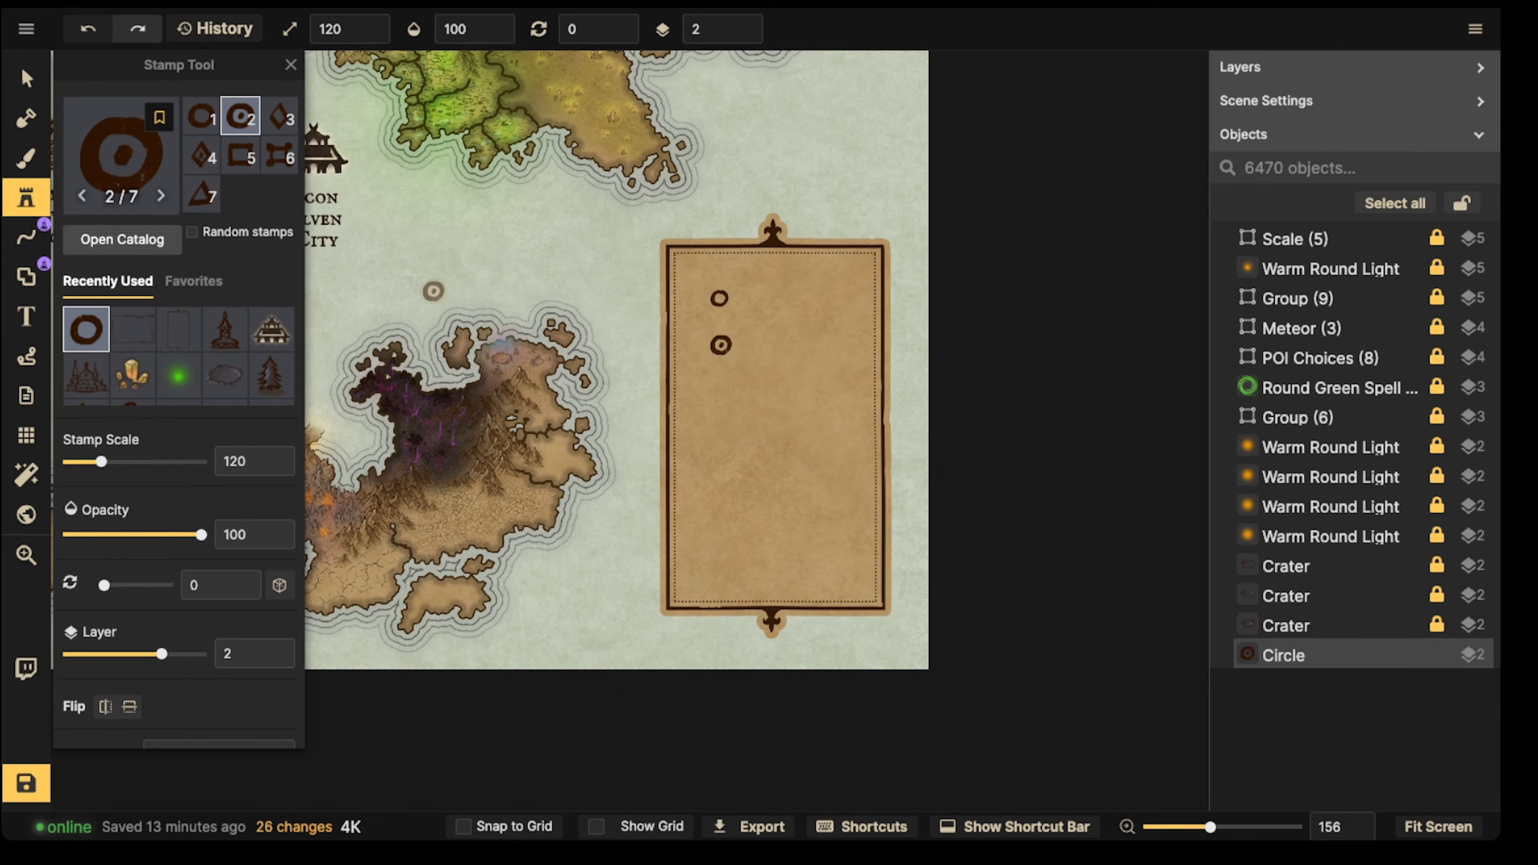
pyautogui.press('v')
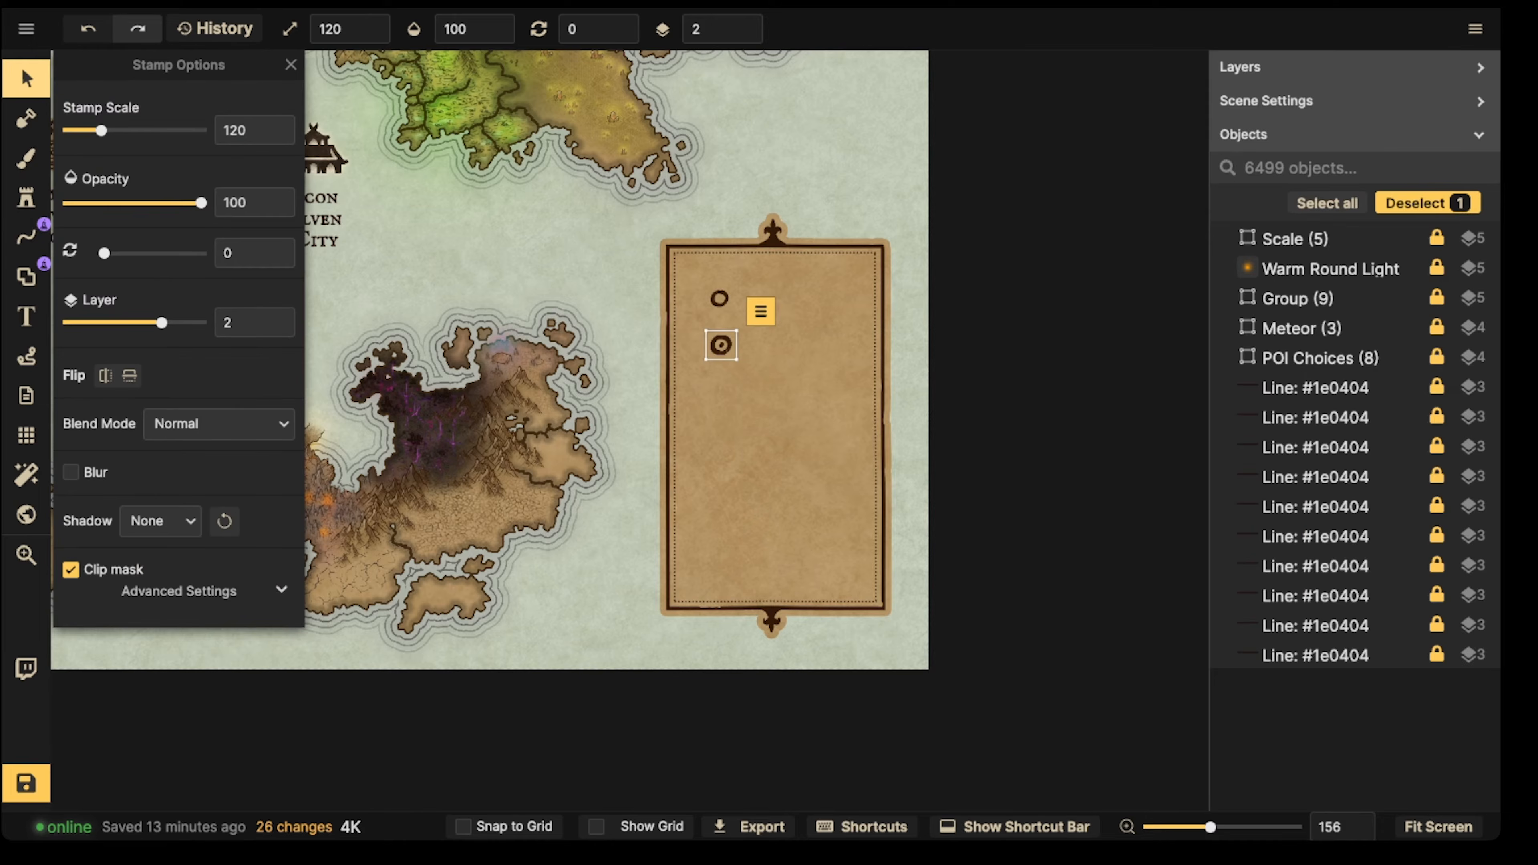
pyautogui.click(721, 345)
# Step: Add the plain diamond at scale 95 and the dotted diamond at scale 155 below the circles in the legend
pyautogui.click(26, 198)
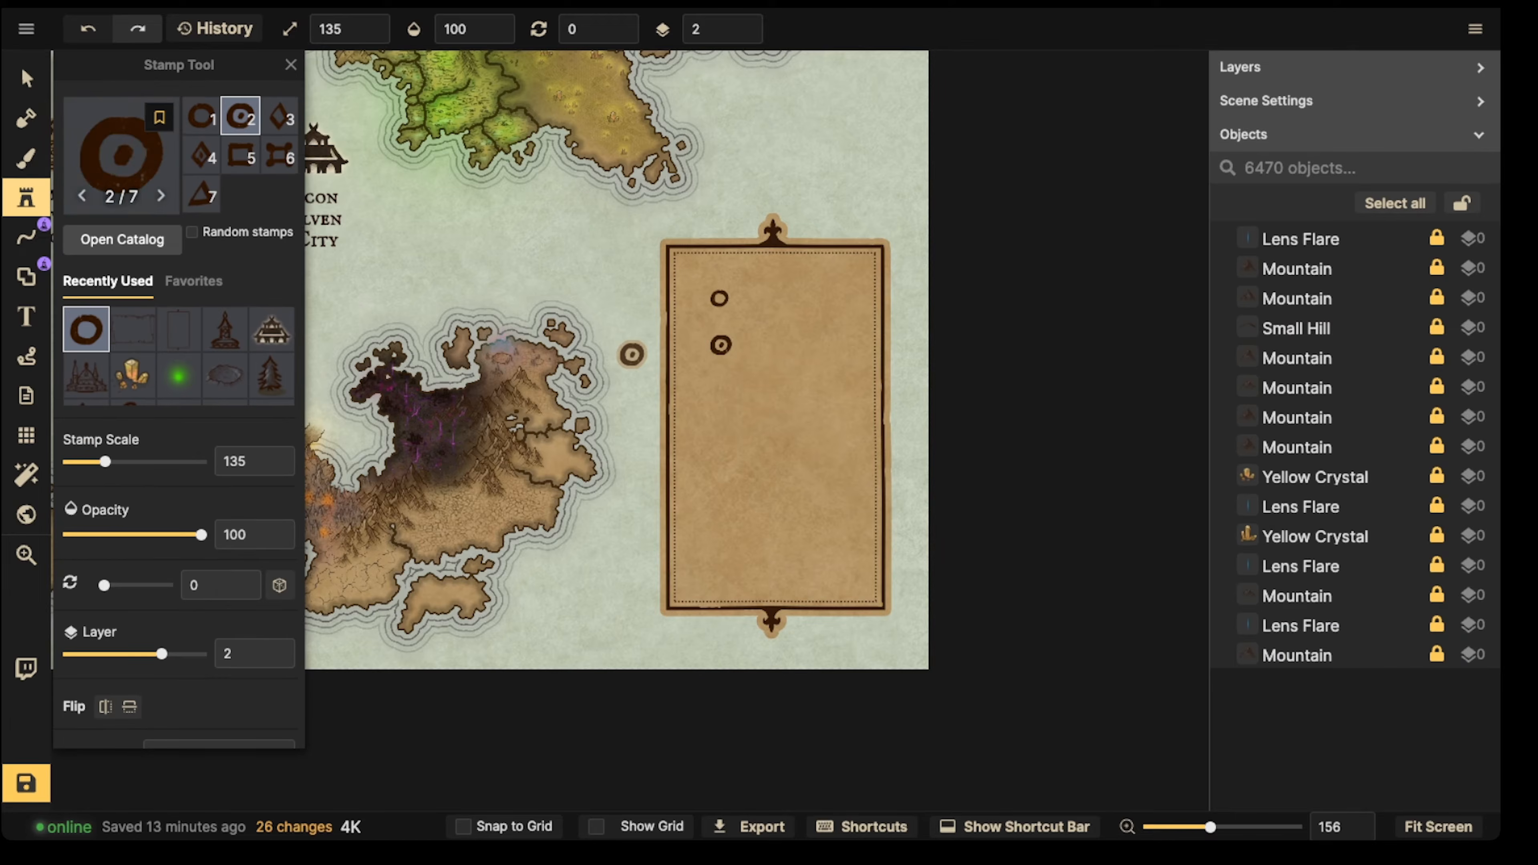
pyautogui.click(279, 117)
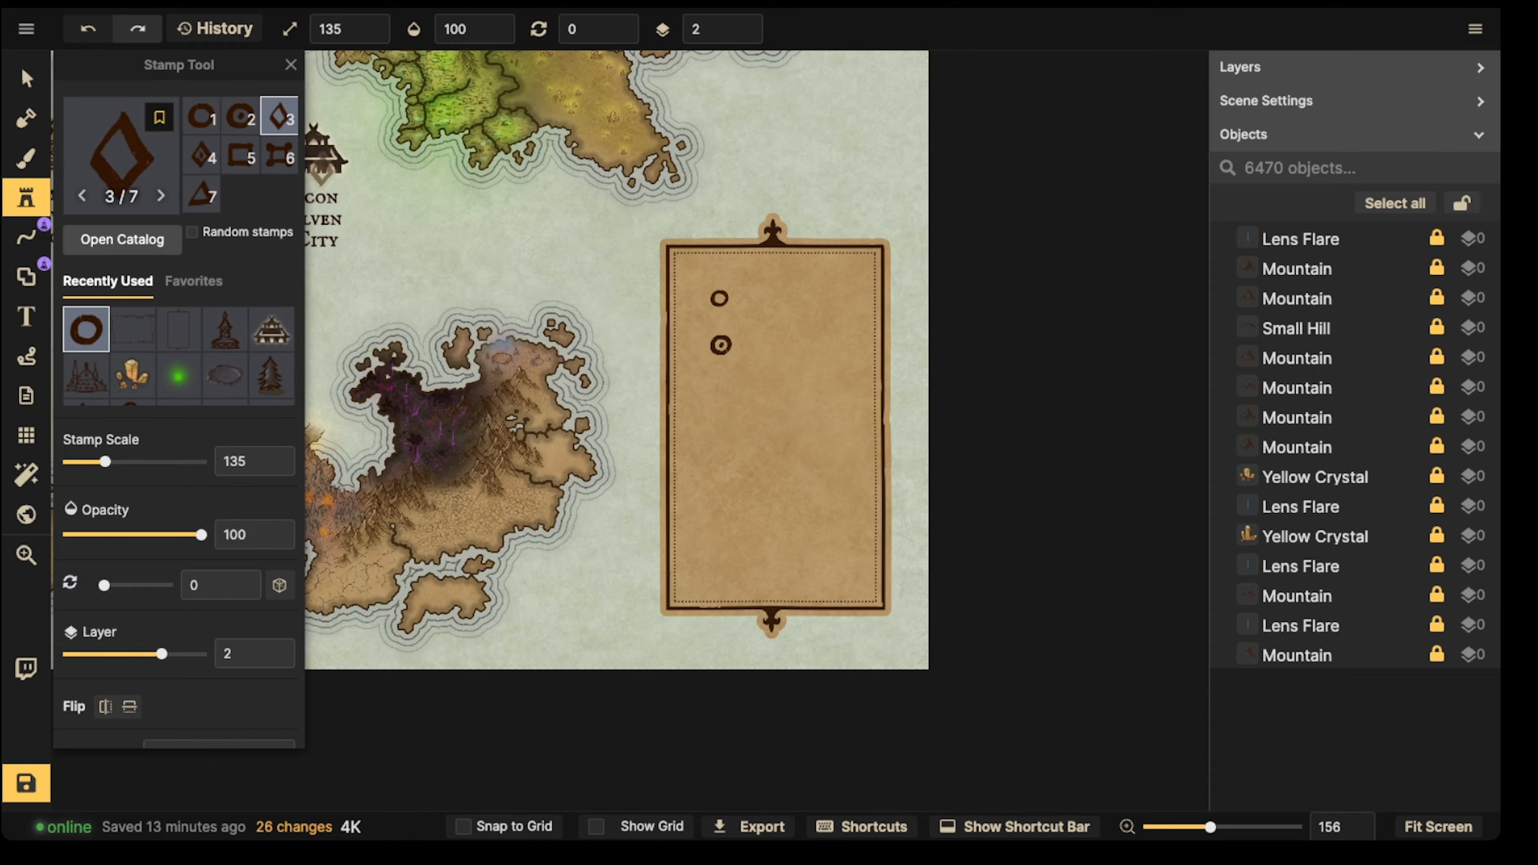
pyautogui.scroll(-4, 721, 391)
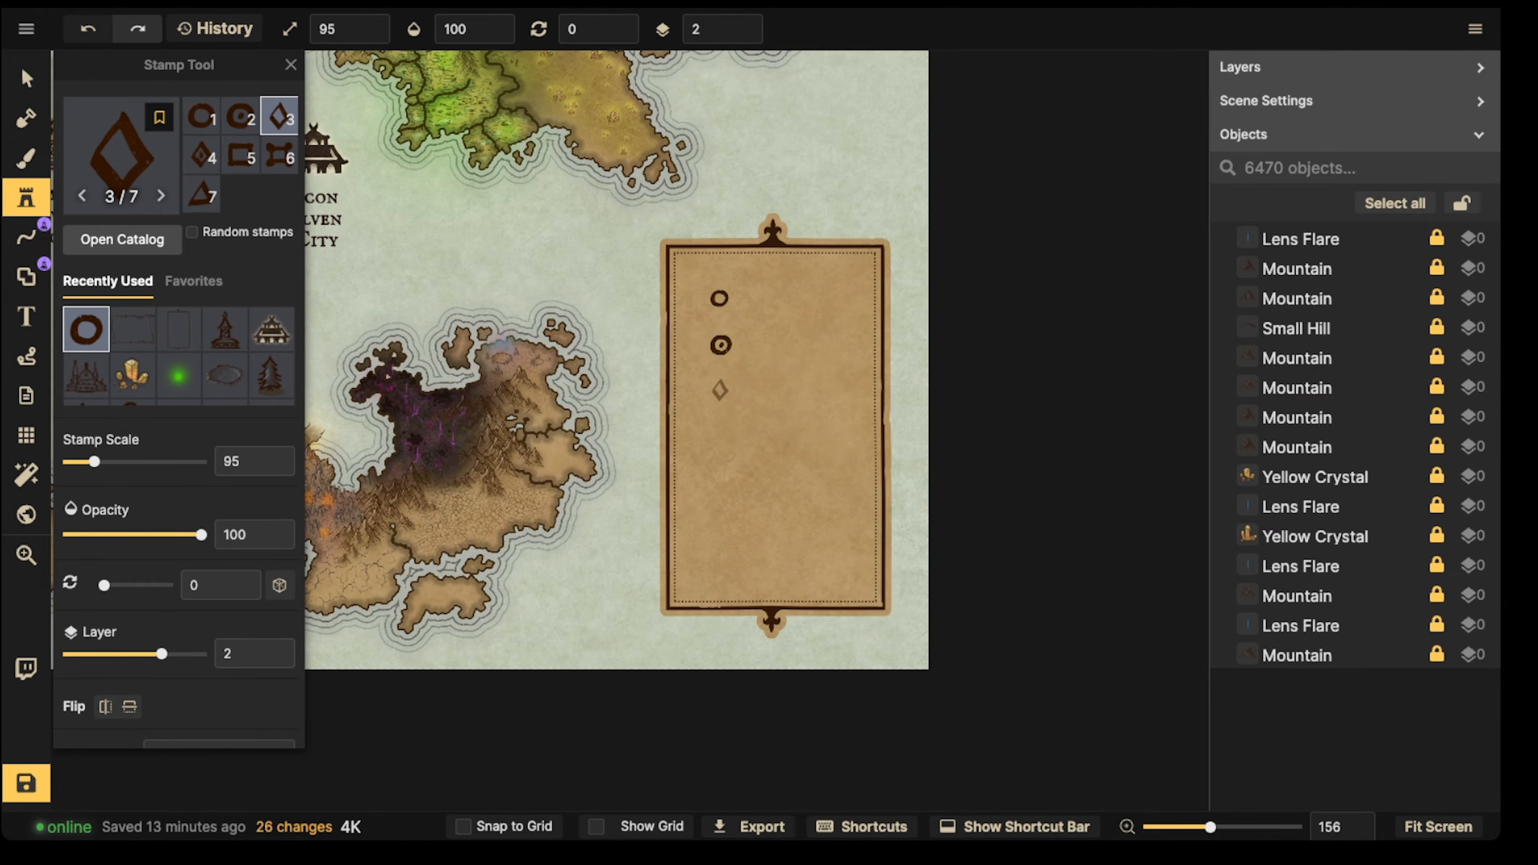
pyautogui.click(721, 391)
pyautogui.press('4')
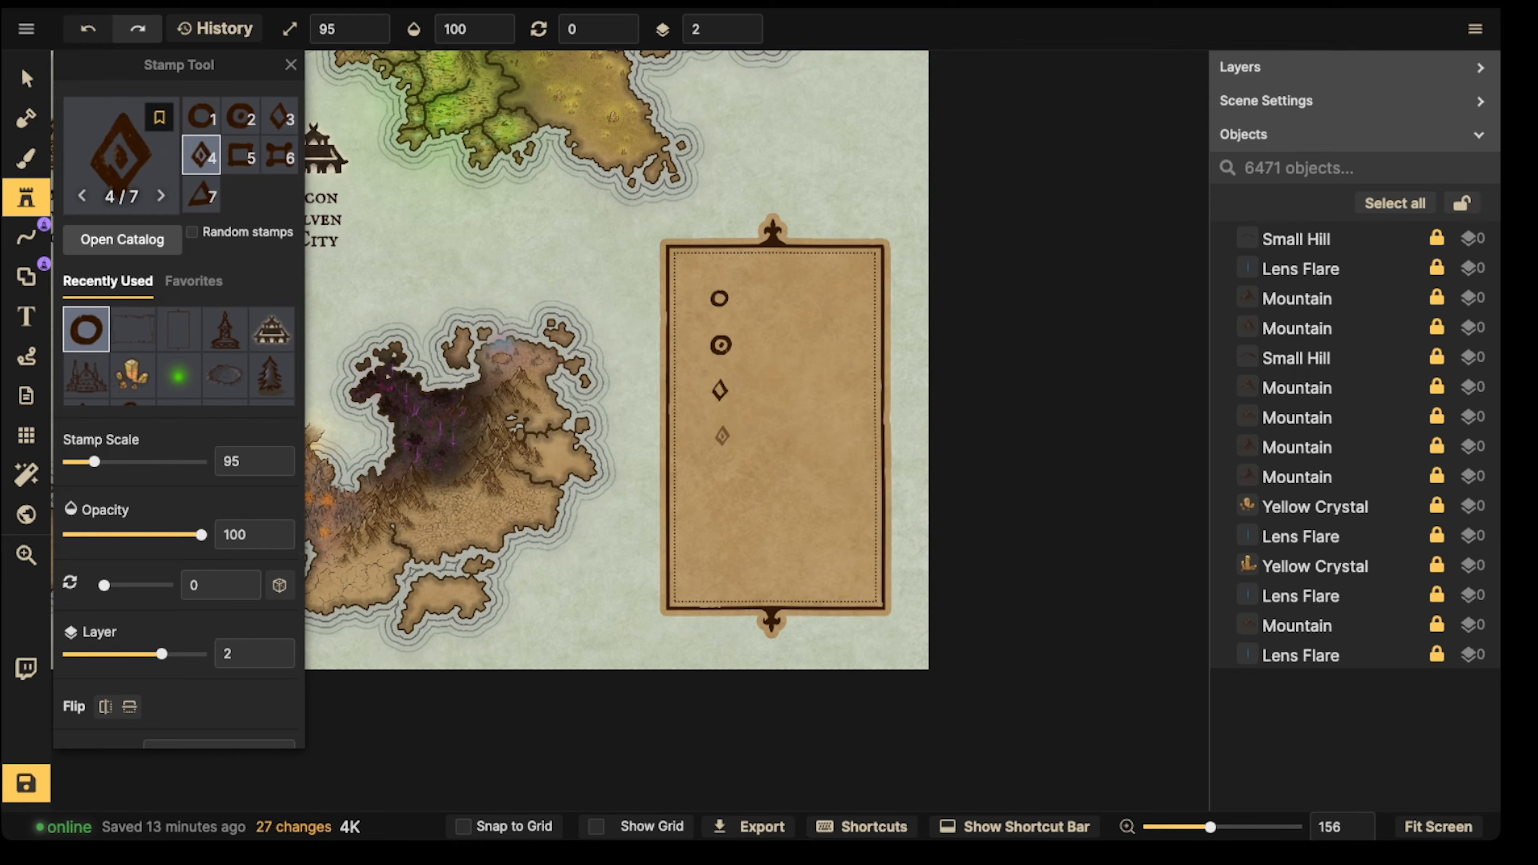
pyautogui.scroll(6, 720, 435)
pyautogui.click(720, 437)
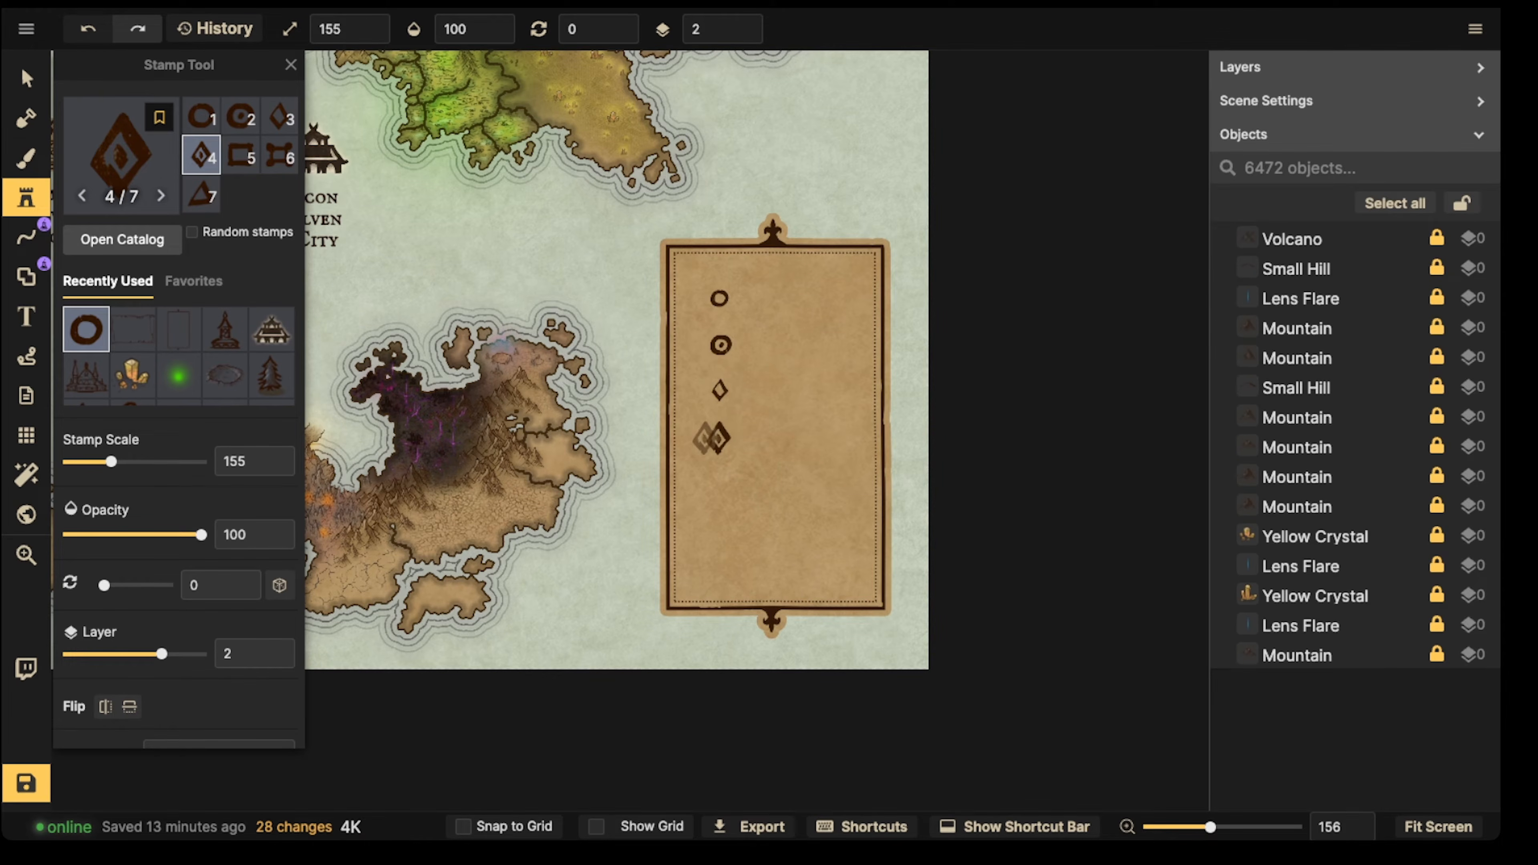
# Step: Place the square variant with protruding corners at scale 135 below the dotted diamond in the legend
pyautogui.press('6')
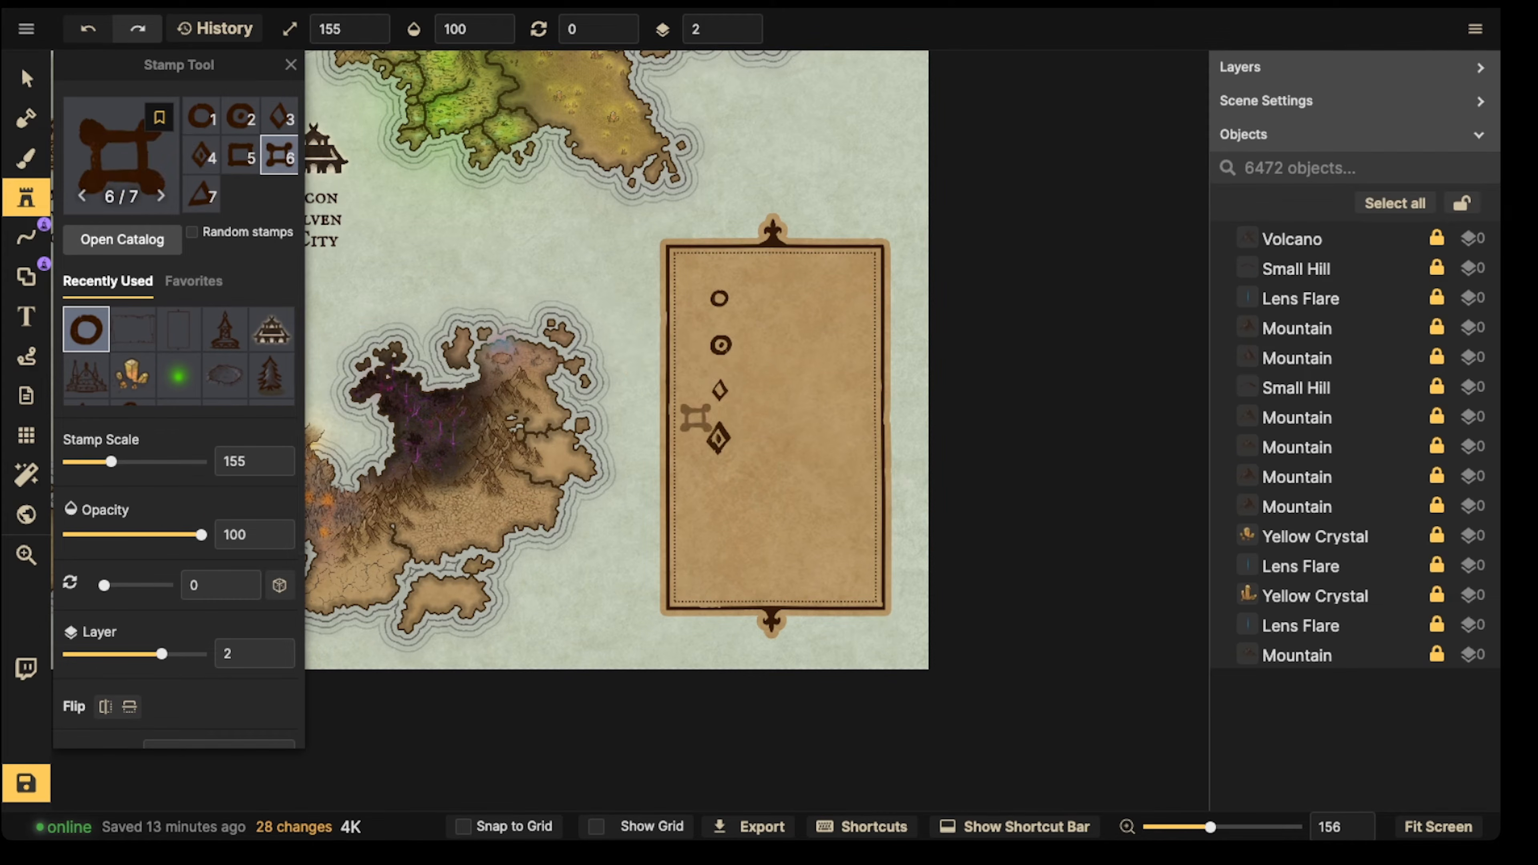
pyautogui.scroll(-2, 717, 476)
pyautogui.click(717, 480)
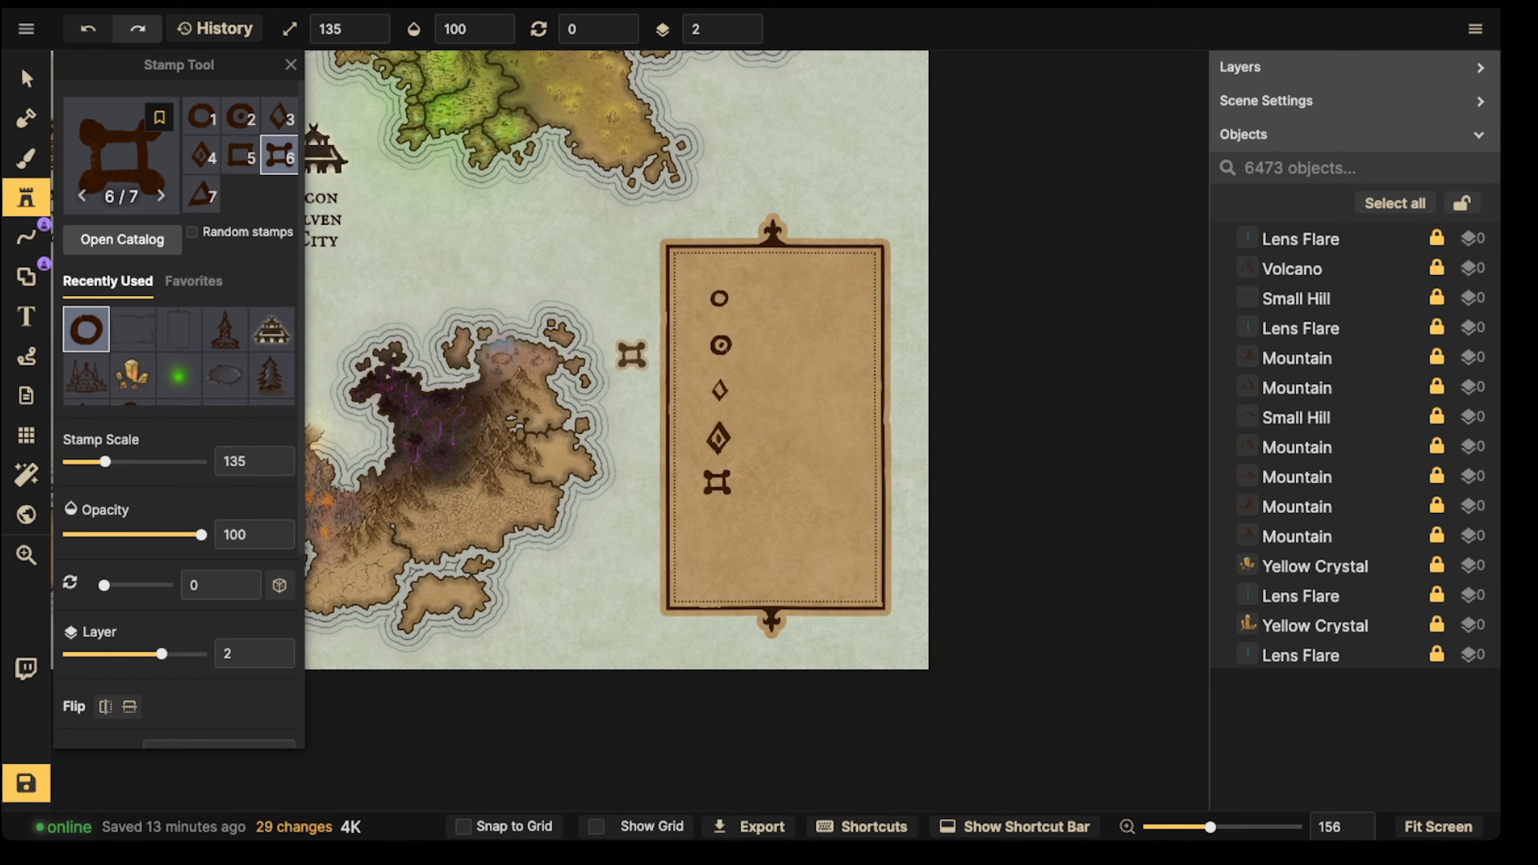
# Step: Add the triangle and the plain square at scale 135 below the cornered square, completing the legend's icon column
pyautogui.press('7')
pyautogui.click(718, 522)
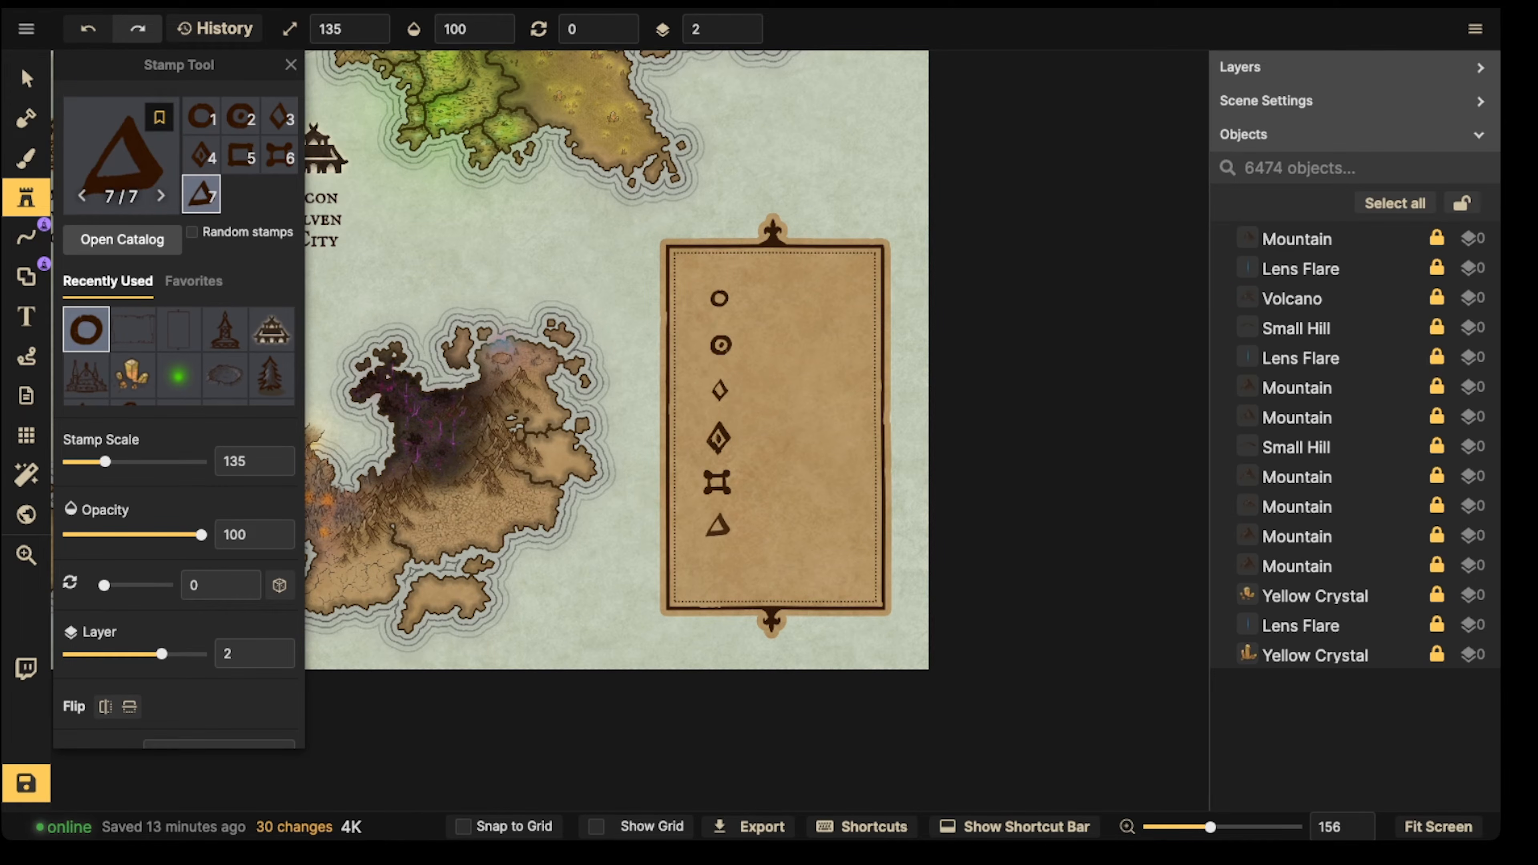
pyautogui.press('5')
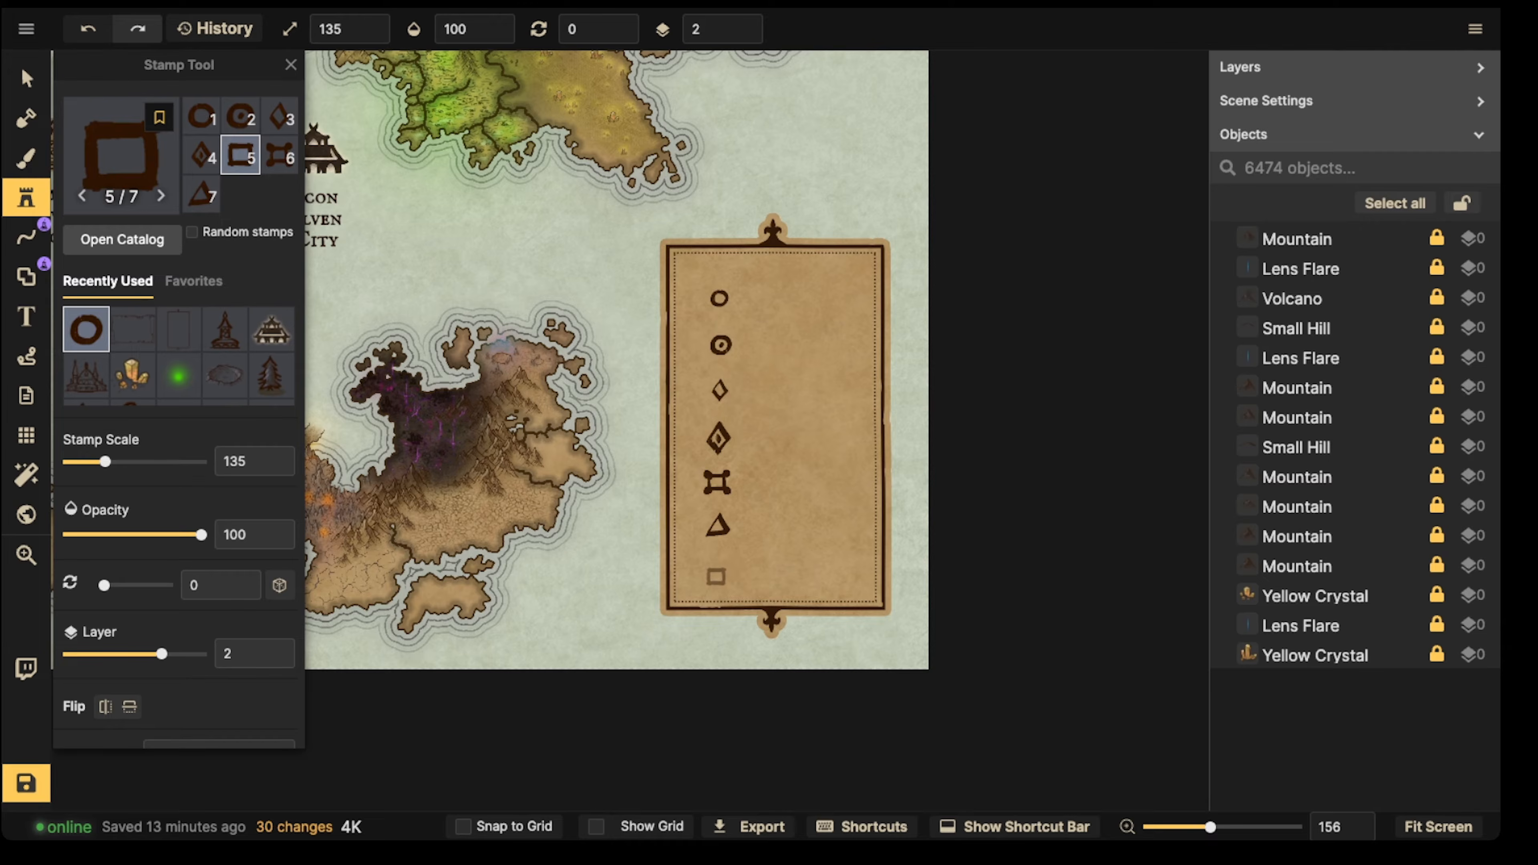
pyautogui.click(717, 576)
# Step: Select the Legend frame and lock it so that it cannot be selected along with the icons
pyautogui.click(27, 78)
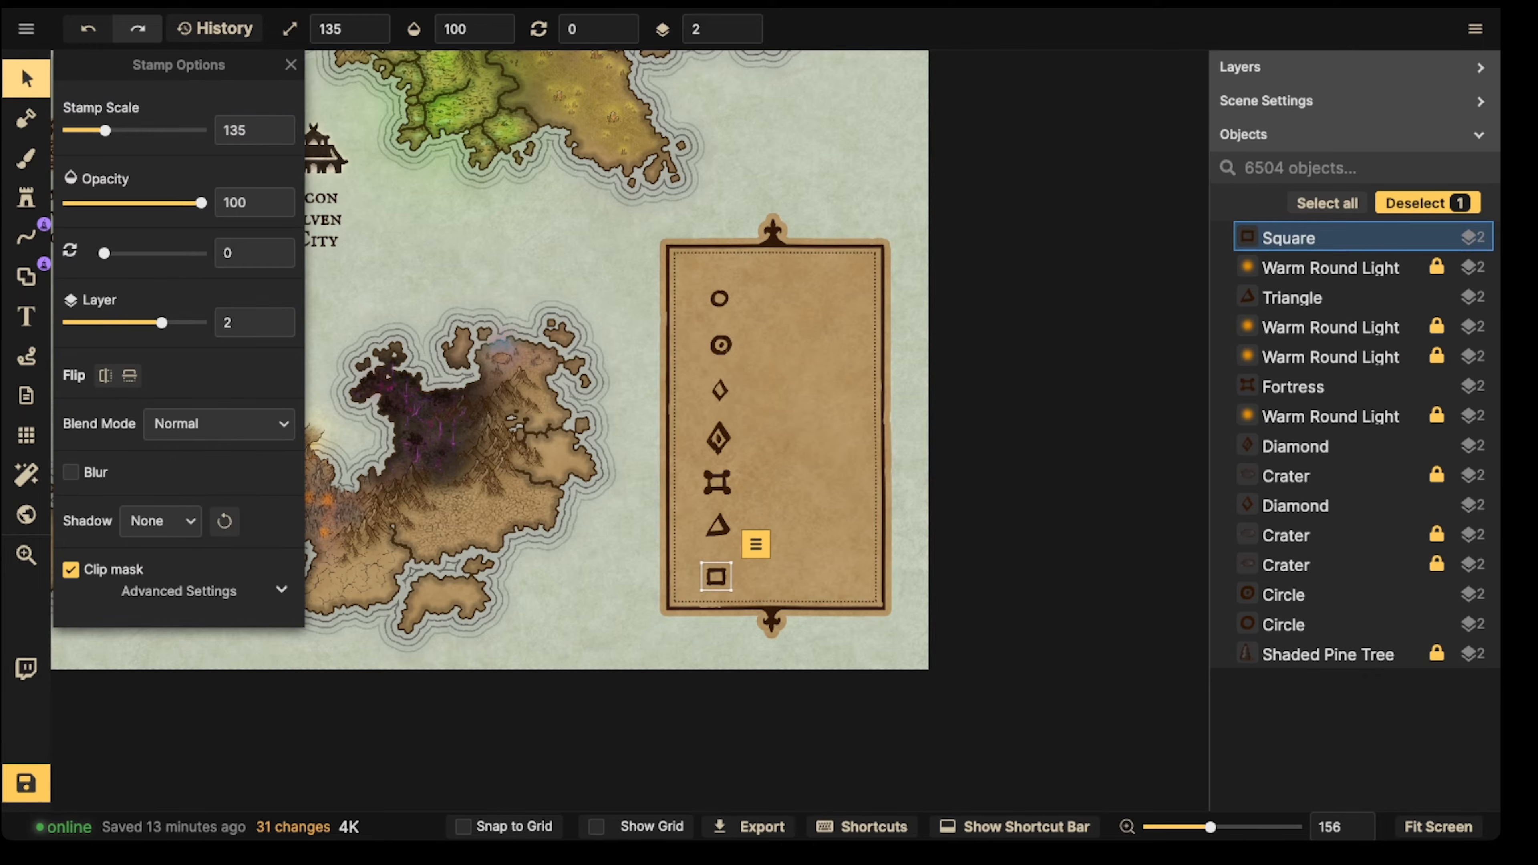
pyautogui.click(775, 425)
pyautogui.scroll(-1, 725, 283)
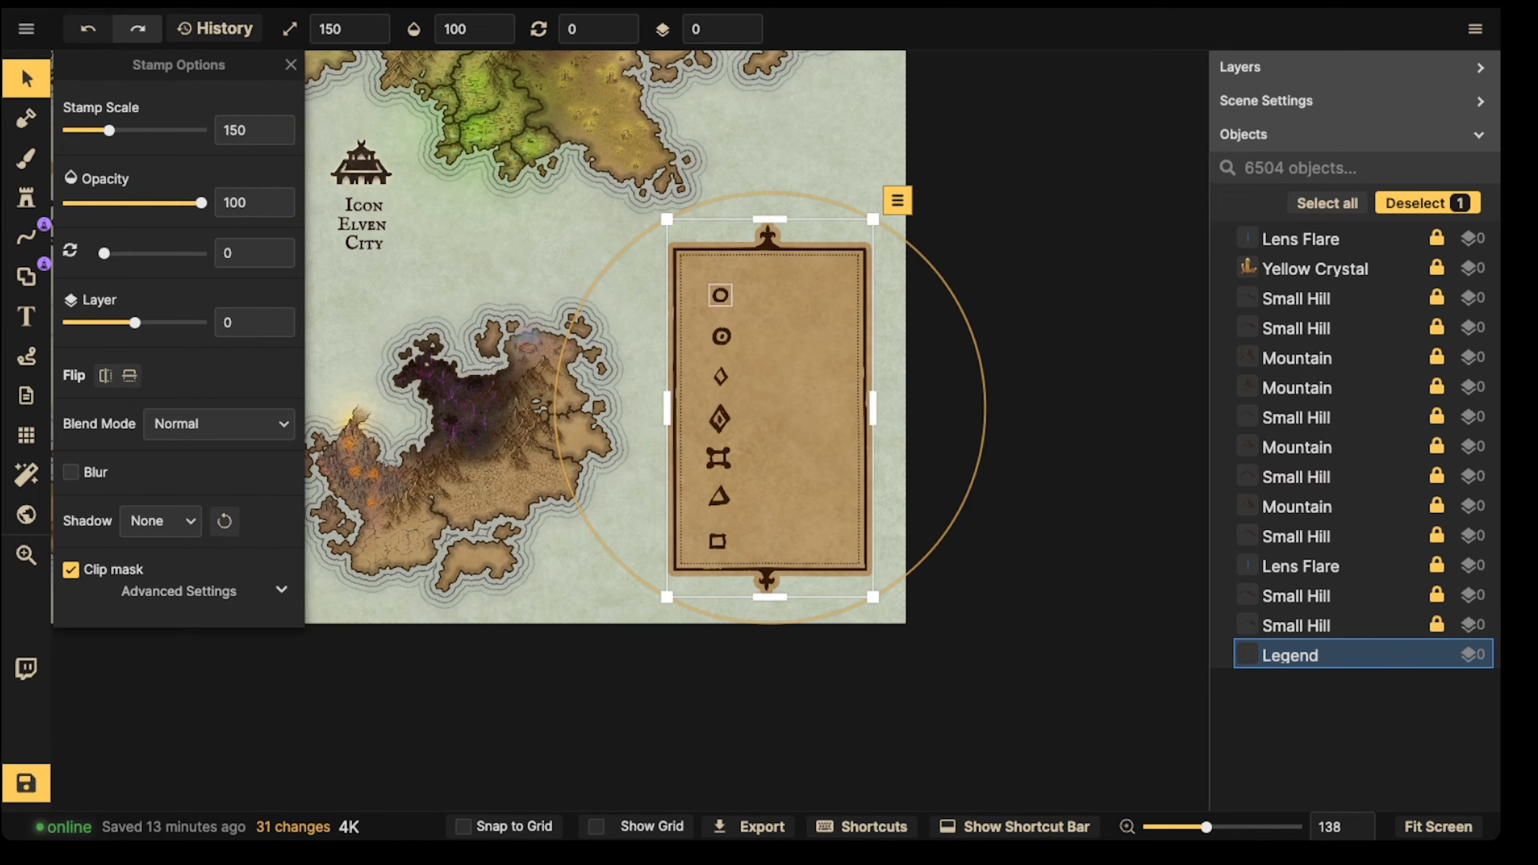
pyautogui.press('l')
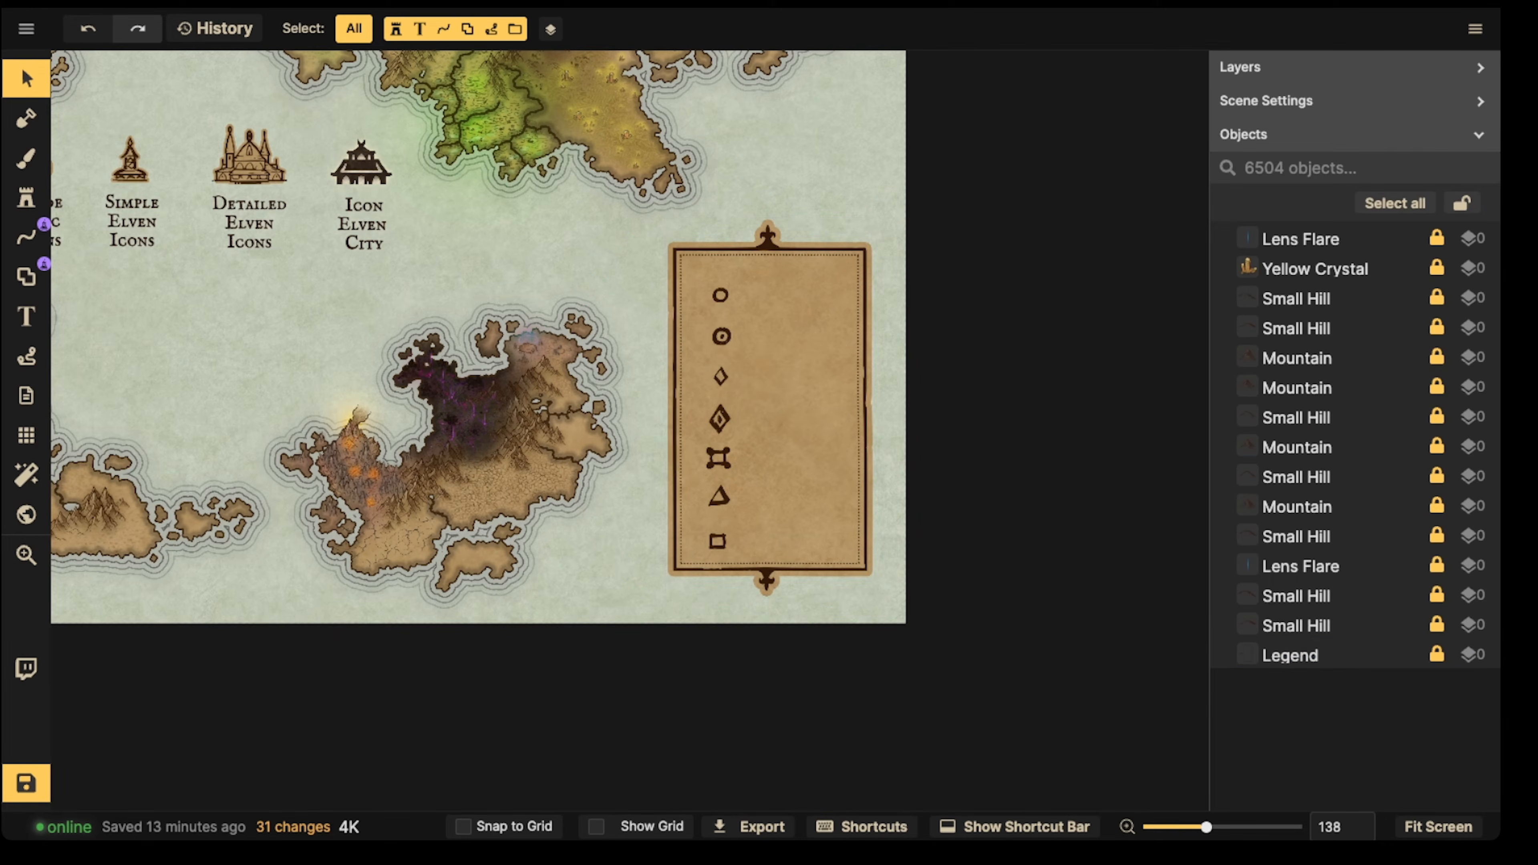
# Step: Select all seven legend icons, center them horizontally on each other, and shift the column slightly toward the frame's left edge
pyautogui.moveTo(630, 267); pyautogui.dragTo(819, 545)
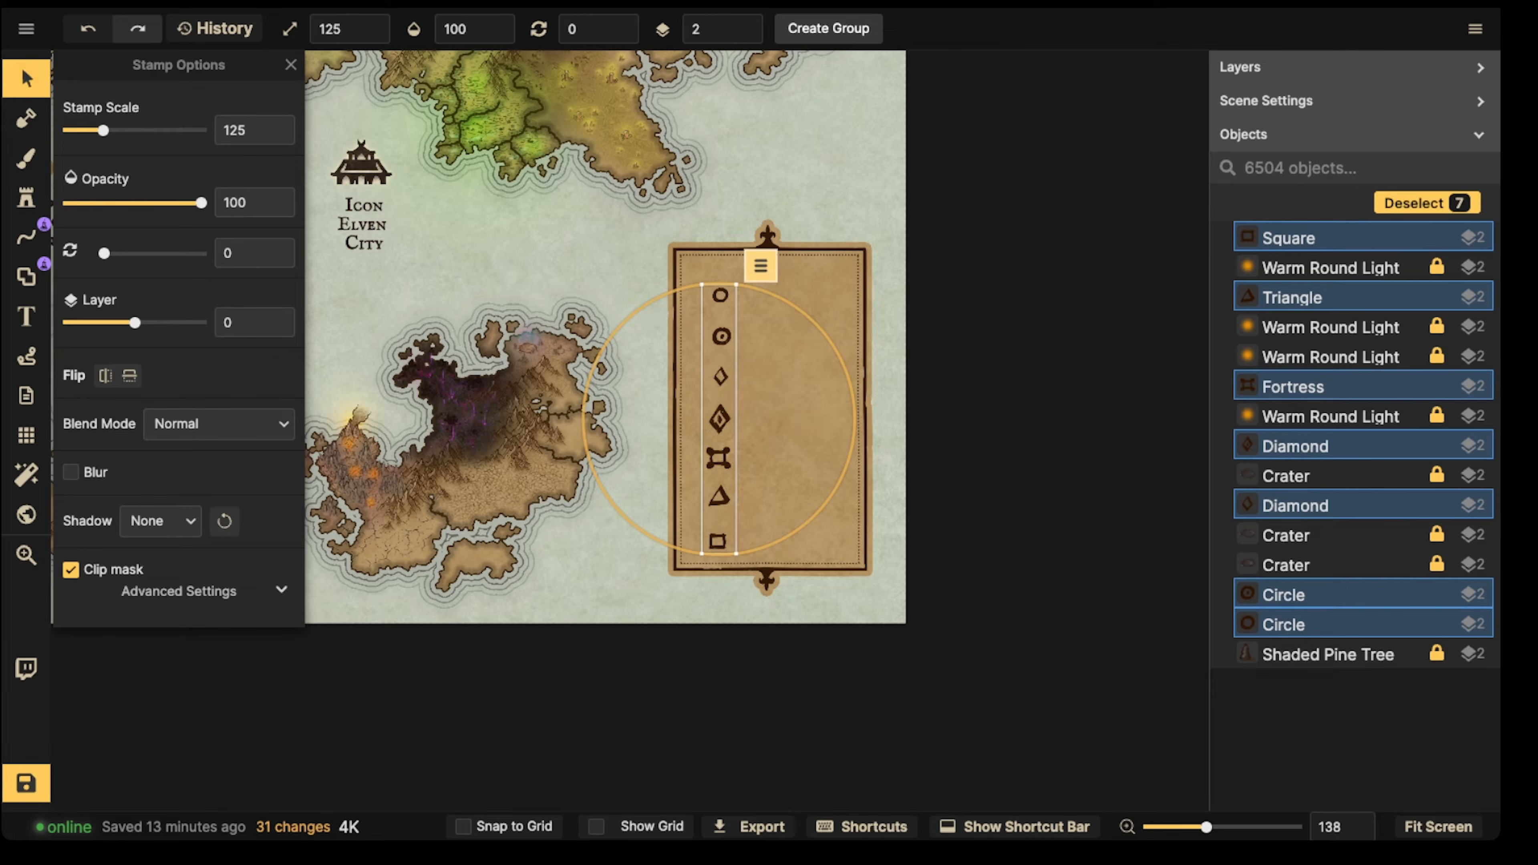
pyautogui.click(761, 266)
pyautogui.moveTo(848, 330)
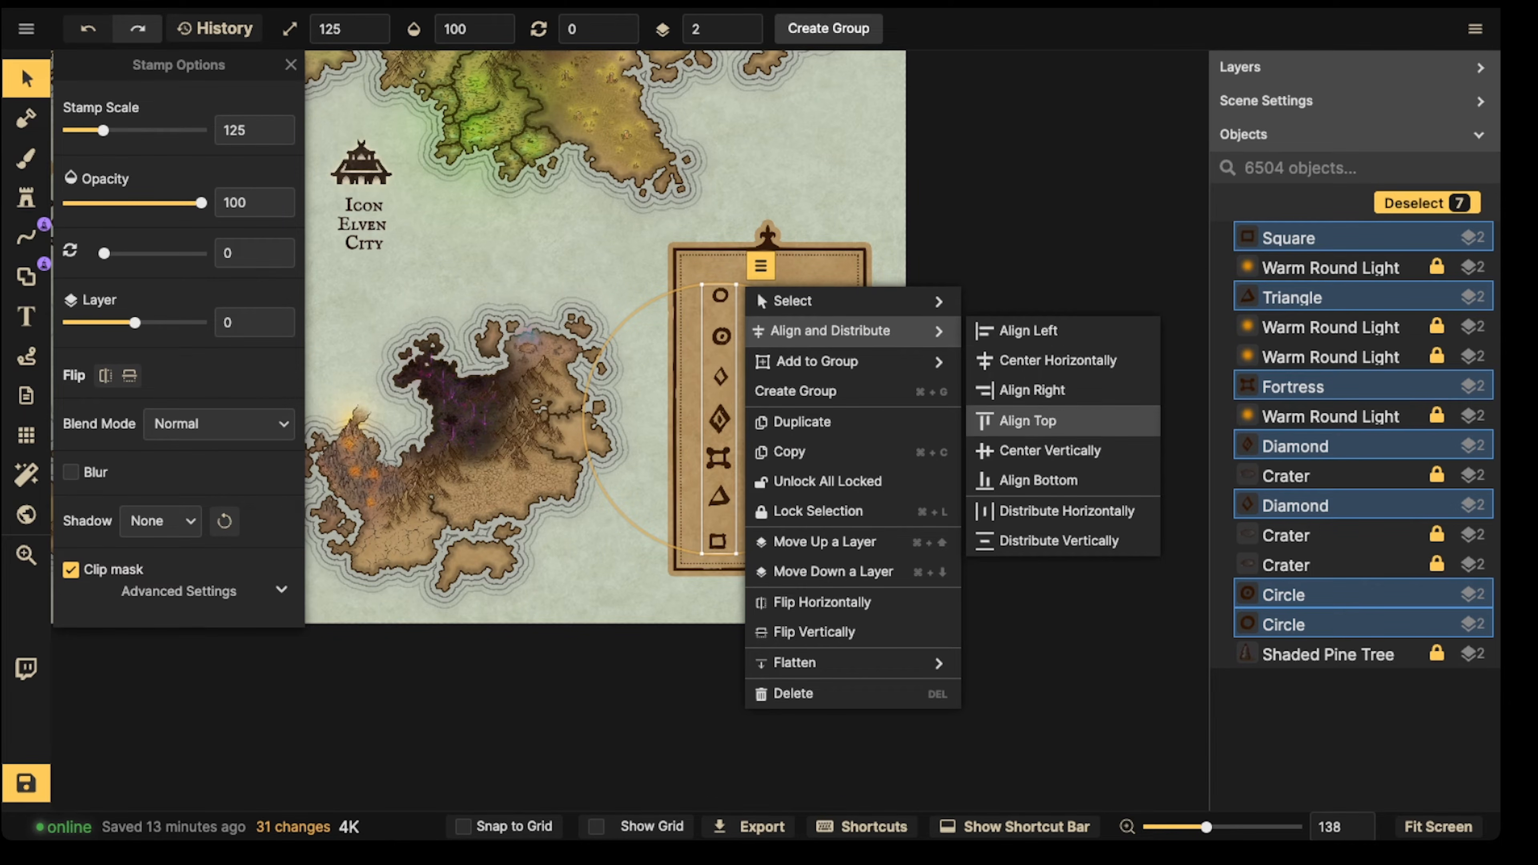
pyautogui.click(1058, 360)
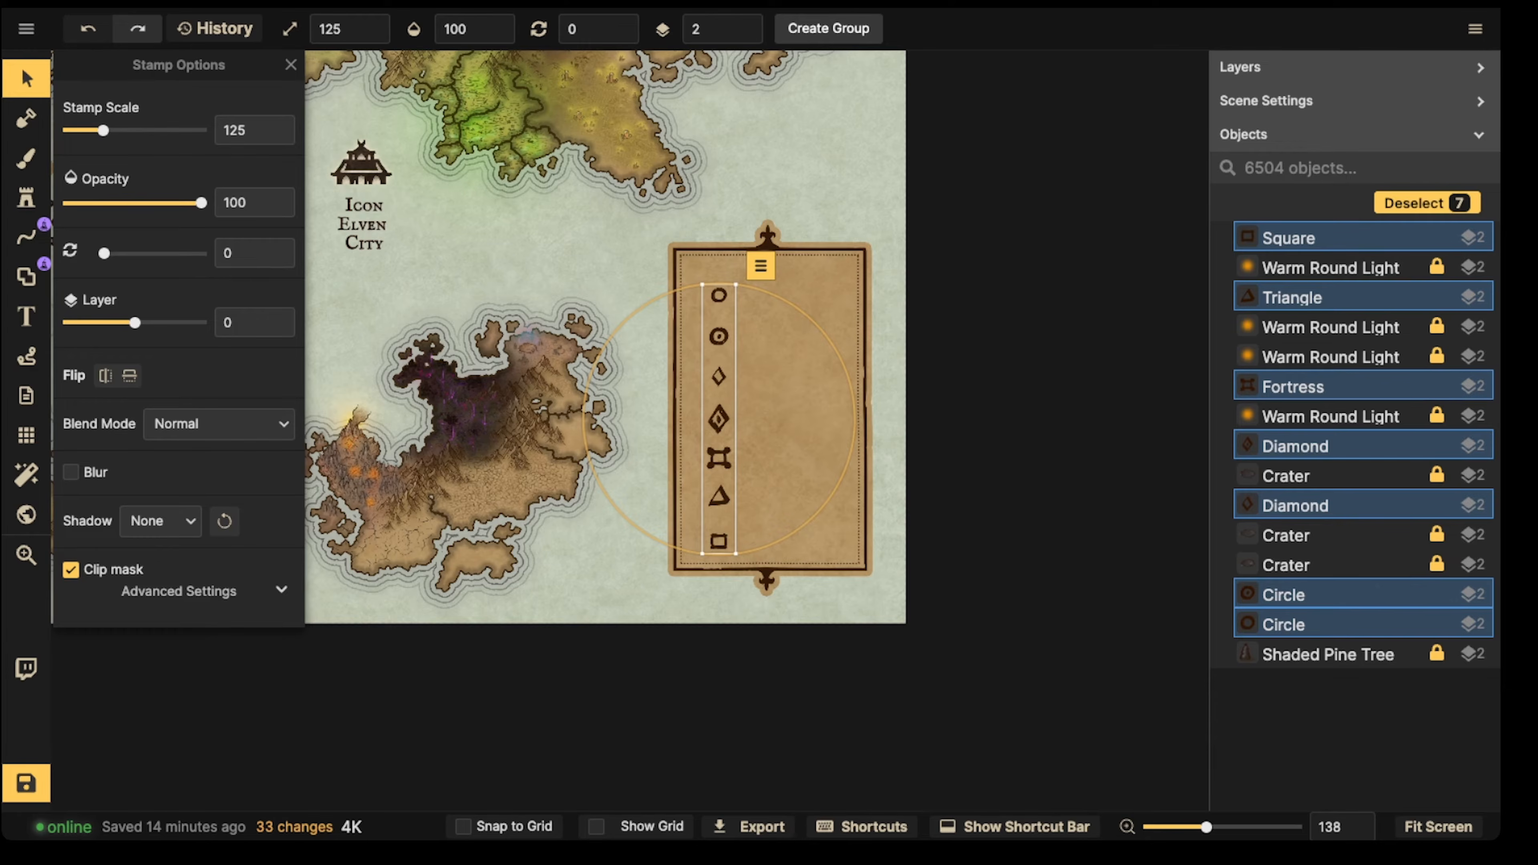
pyautogui.moveTo(719, 418)
pyautogui.mouseDown()
pyautogui.moveTo(709, 407)
pyautogui.moveTo(706, 419)
pyautogui.mouseUp()
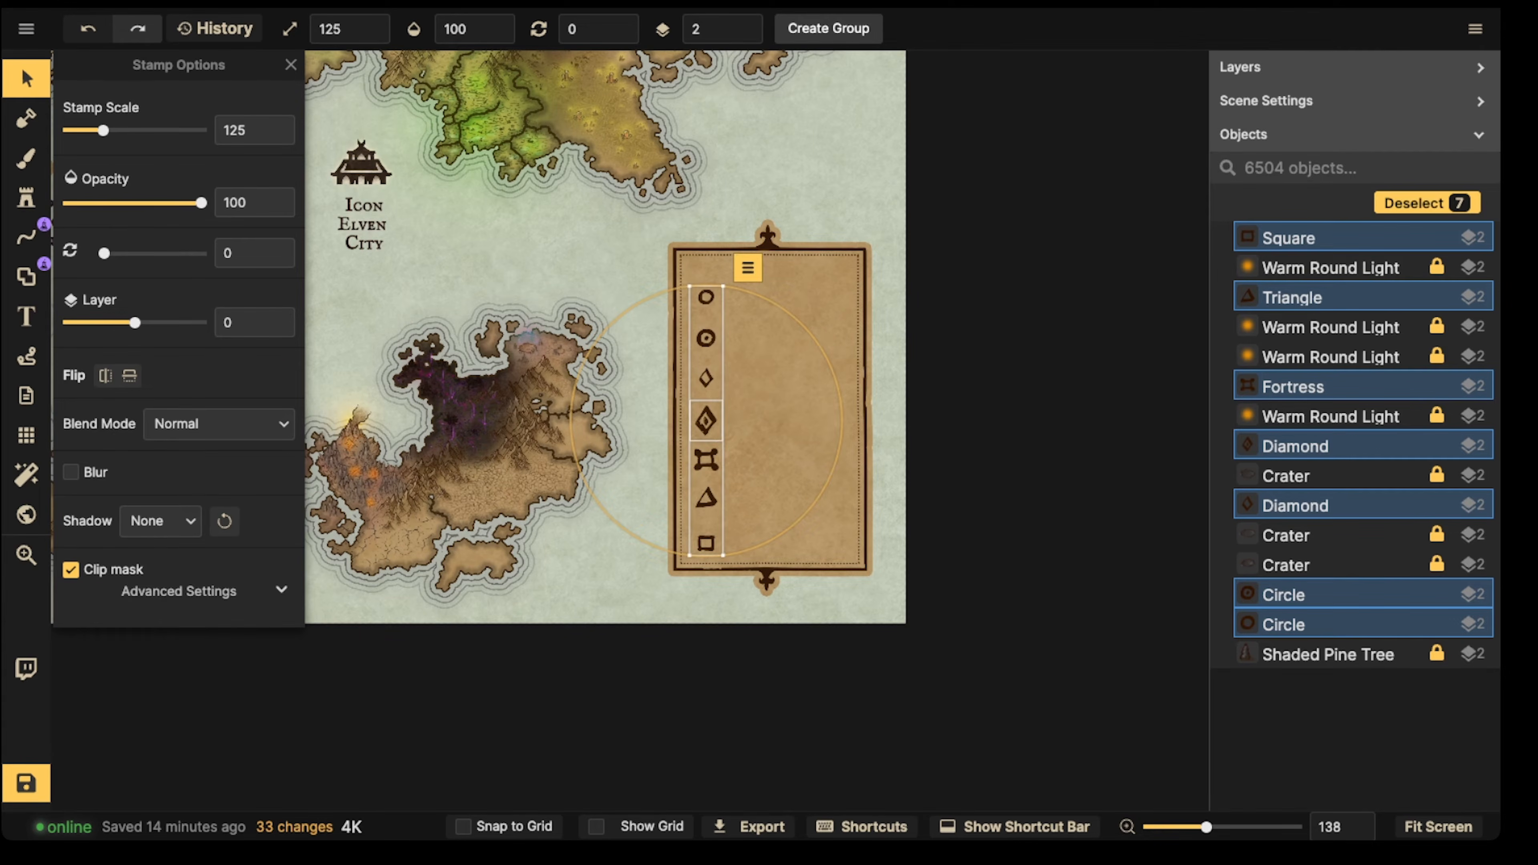
# Step: Nudge the two circles, the dotted diamond, the cornered square and the triangle slightly down within the icon column
pyautogui.press('Escape')
pyautogui.moveTo(707, 338); pyautogui.dragTo(707, 303)
pyautogui.press('Escape')
pyautogui.press('Escape')
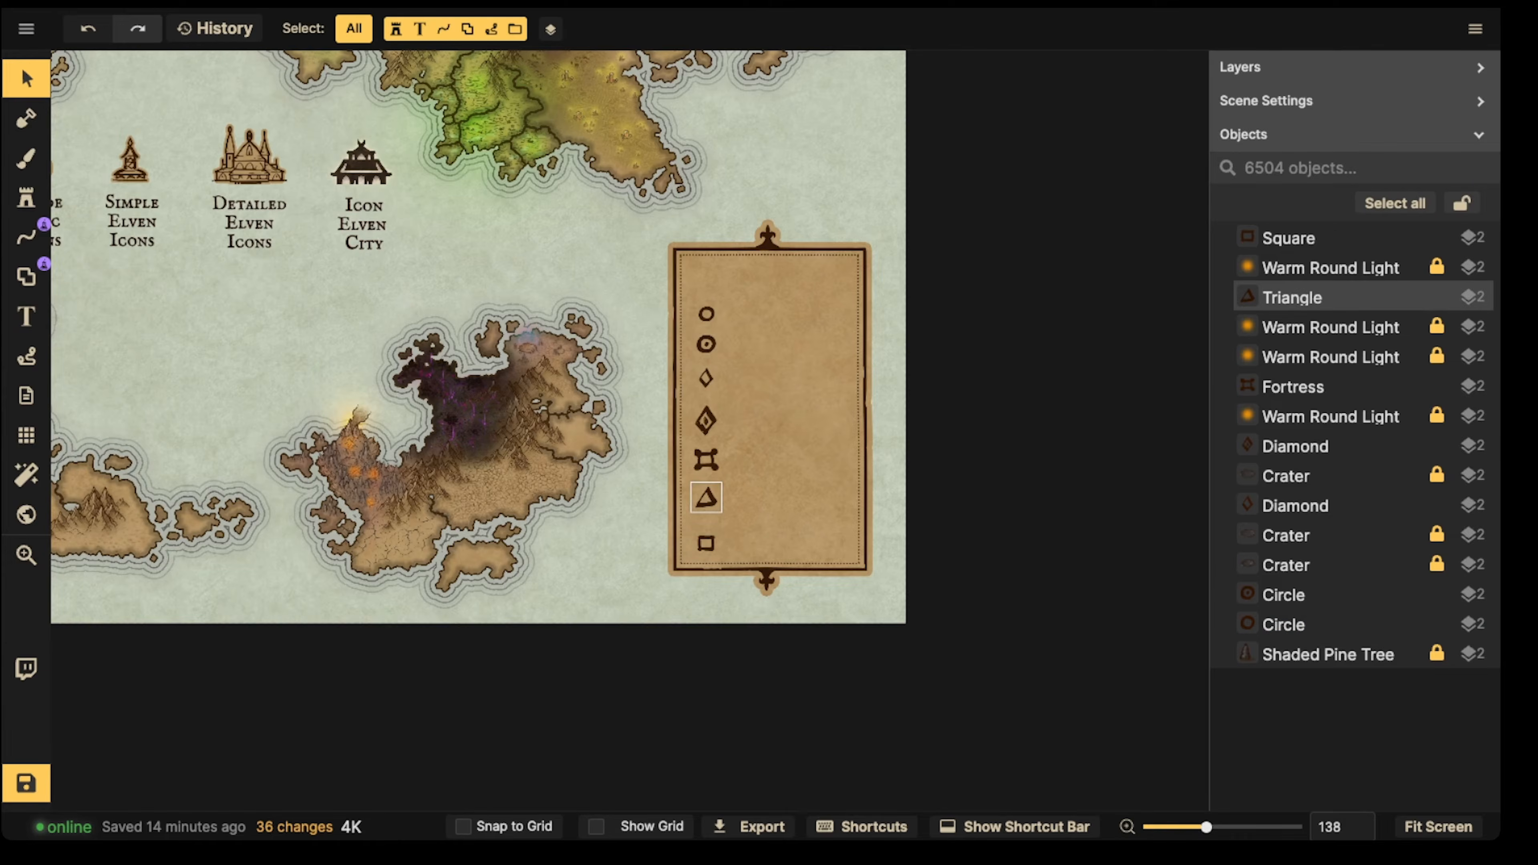
pyautogui.moveTo(706, 498); pyautogui.dragTo(707, 430)
pyautogui.press('Escape')
pyautogui.press('Escape')
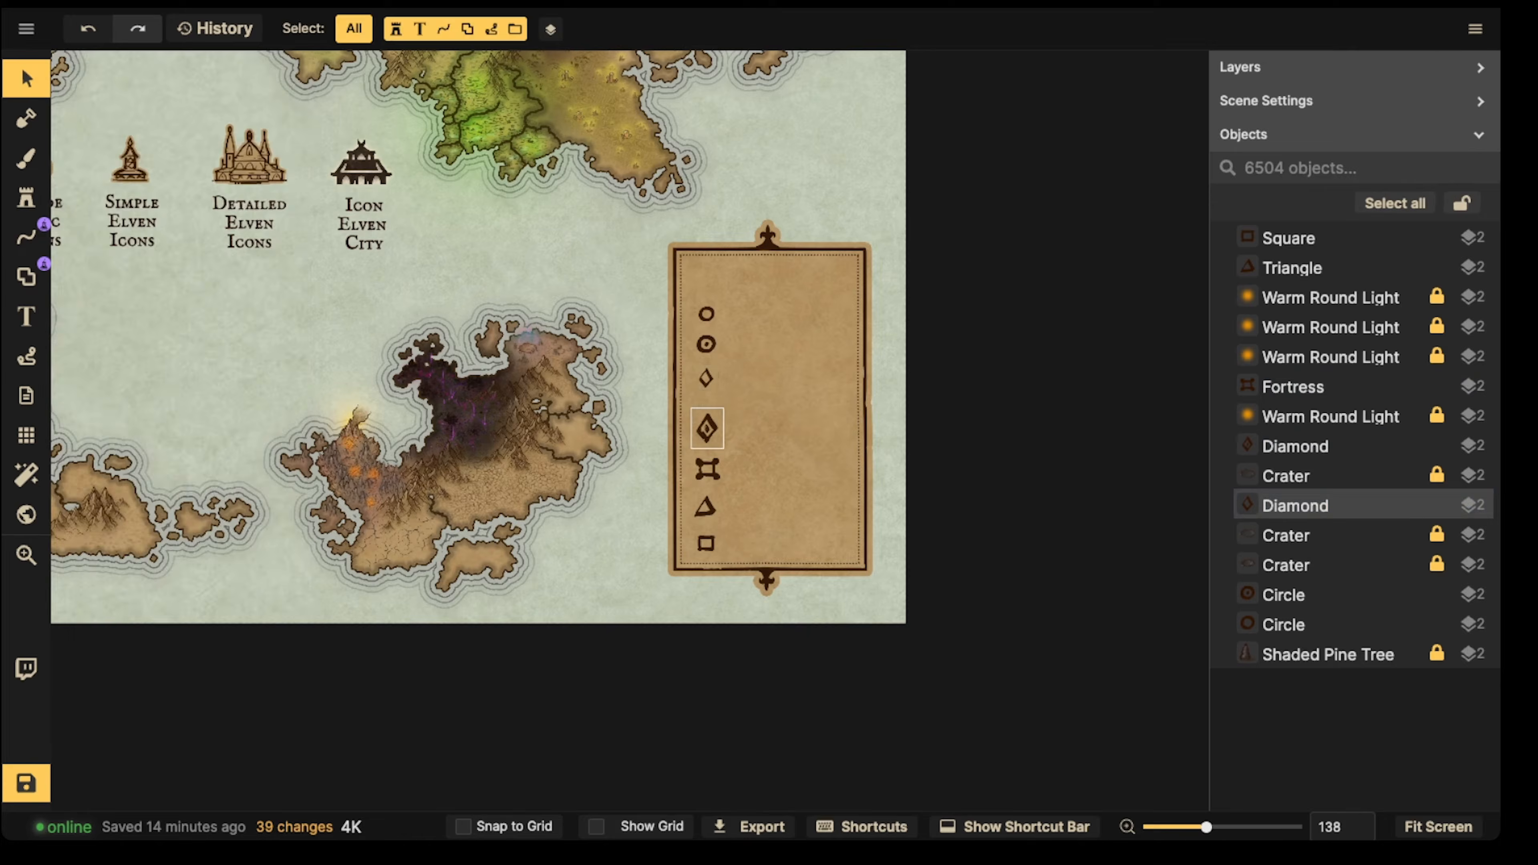
# Step: Lower the plain diamond and both circles to even out the icon spacing and leave room for a title
pyautogui.click(706, 378)
pyautogui.press('Escape')
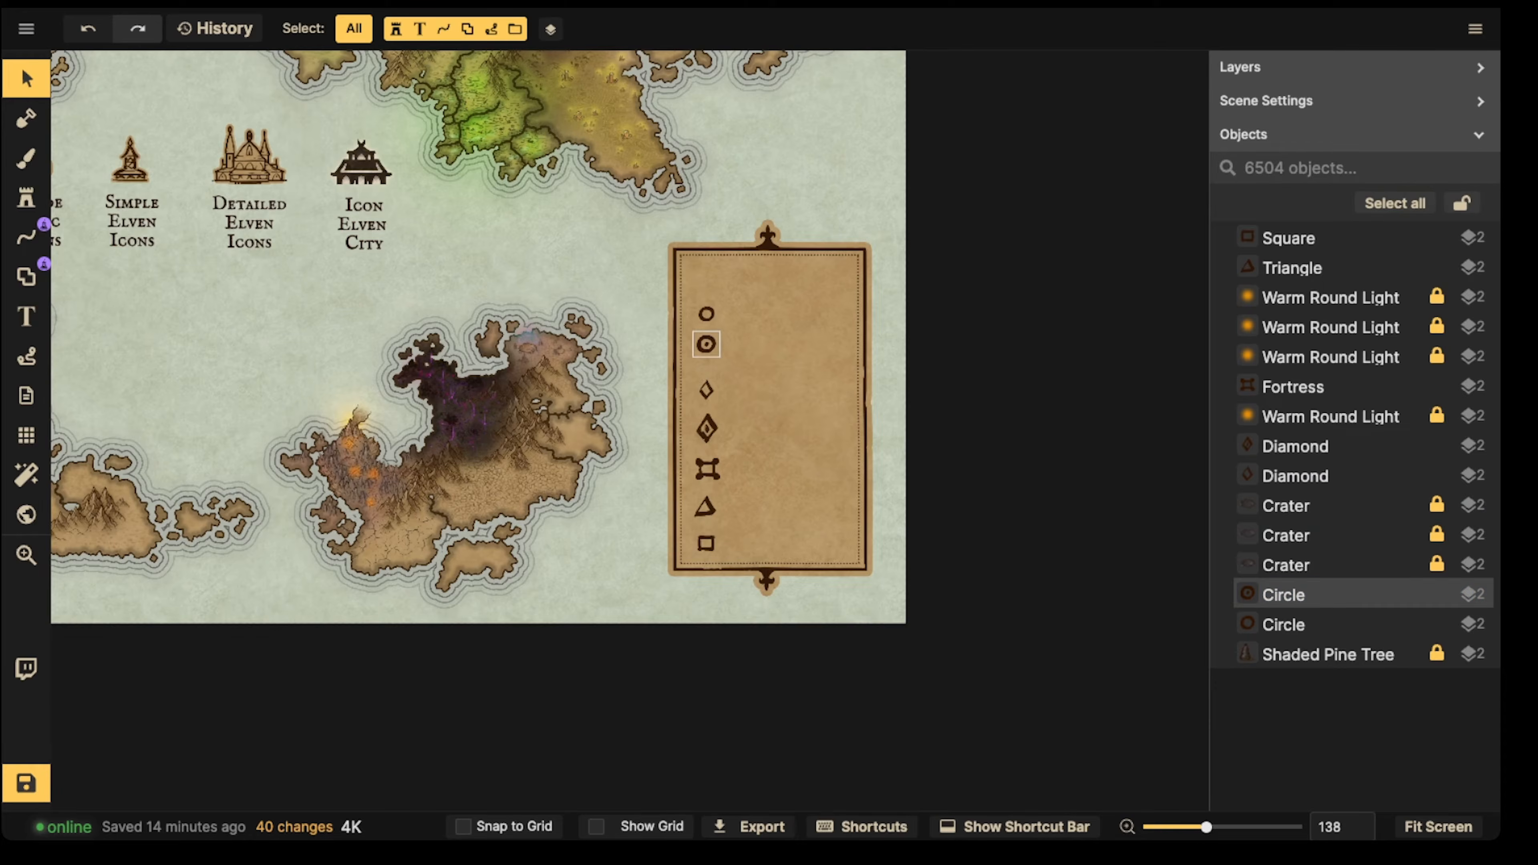
pyautogui.moveTo(707, 345); pyautogui.dragTo(707, 323)
pyautogui.press('Escape')
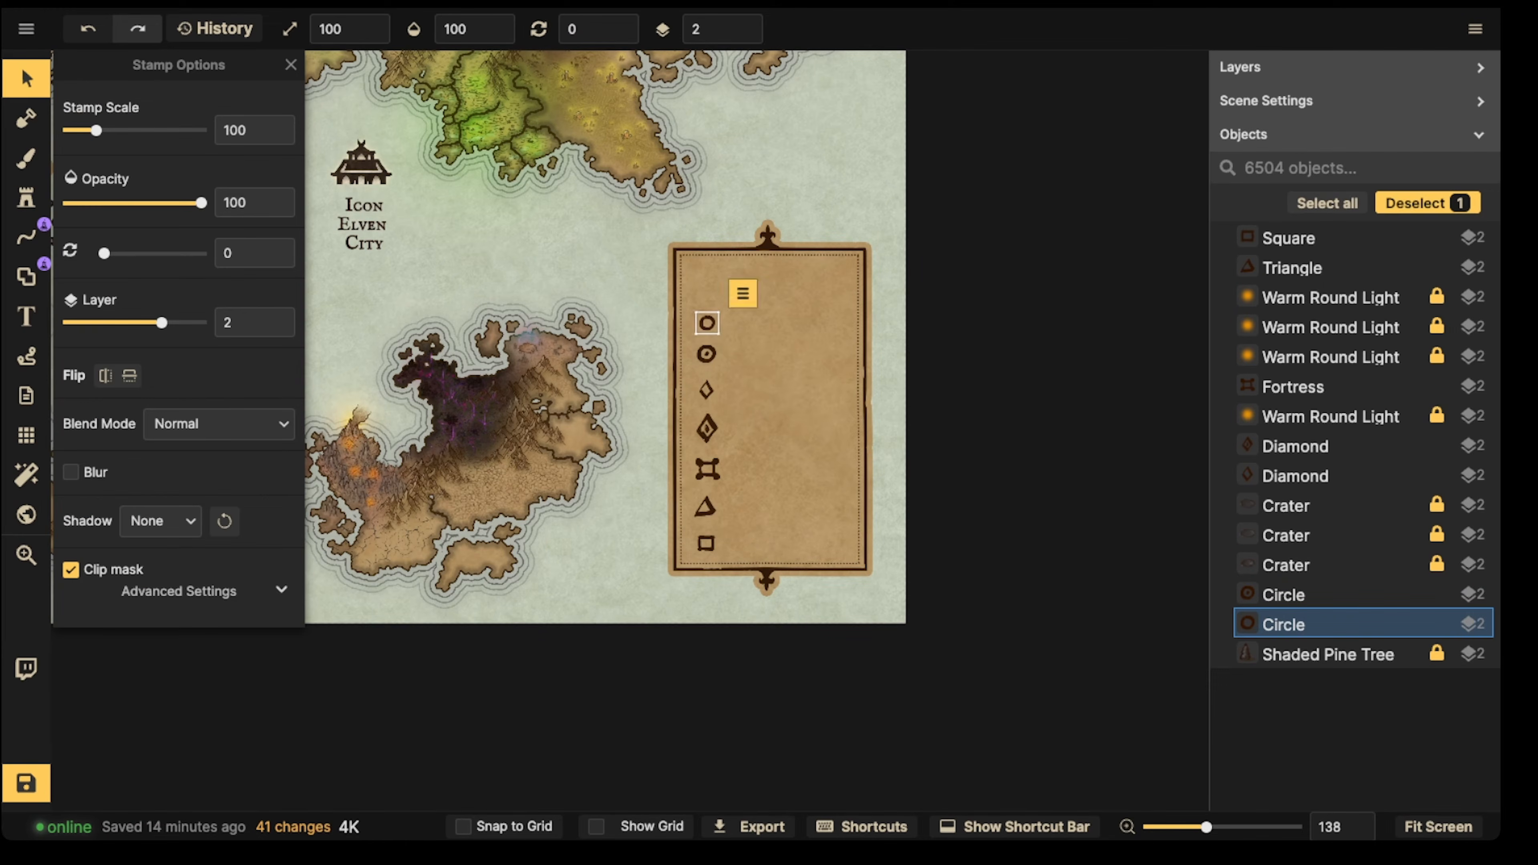
pyautogui.press('Escape')
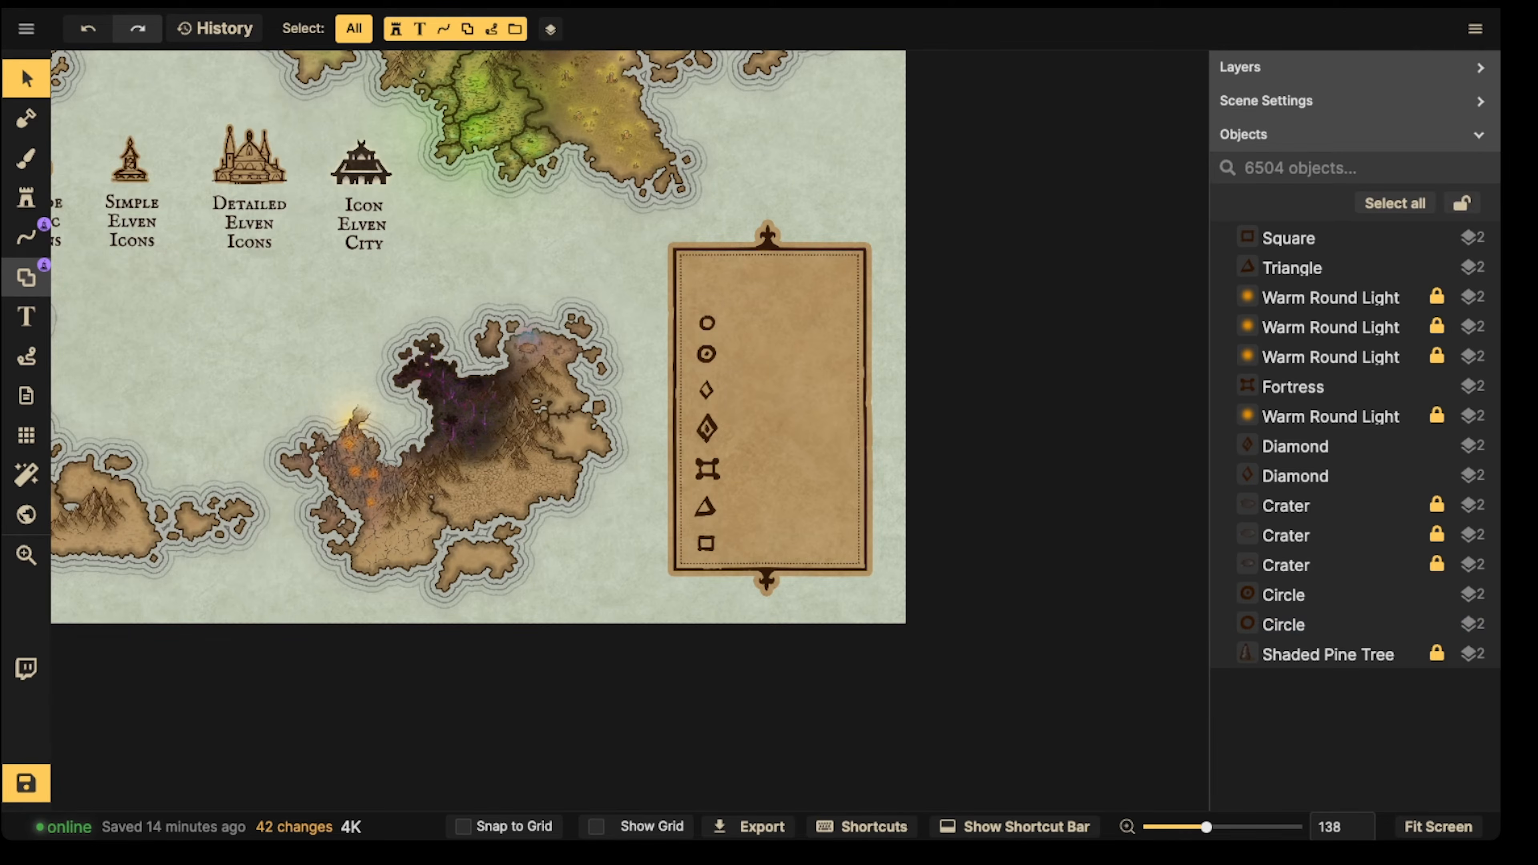
# Step: Place the title text "Legend" in IM Fell English SC at size 34 on layer 3, above the icons in the frame
pyautogui.click(26, 315)
pyautogui.scroll(3, 751, 302)
pyautogui.scroll(-1, 760, 285)
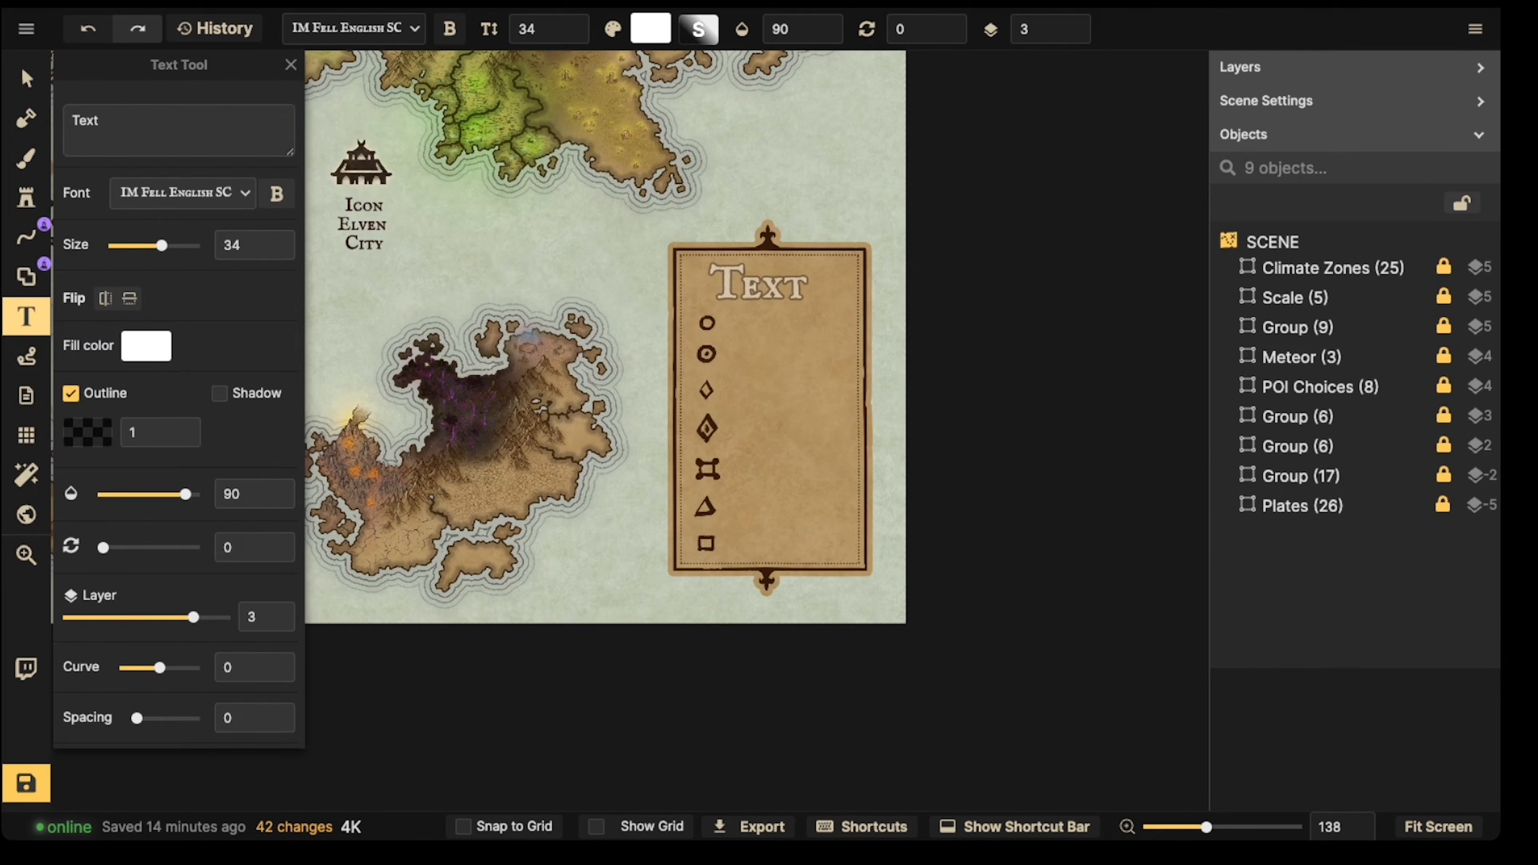
pyautogui.click(88, 431)
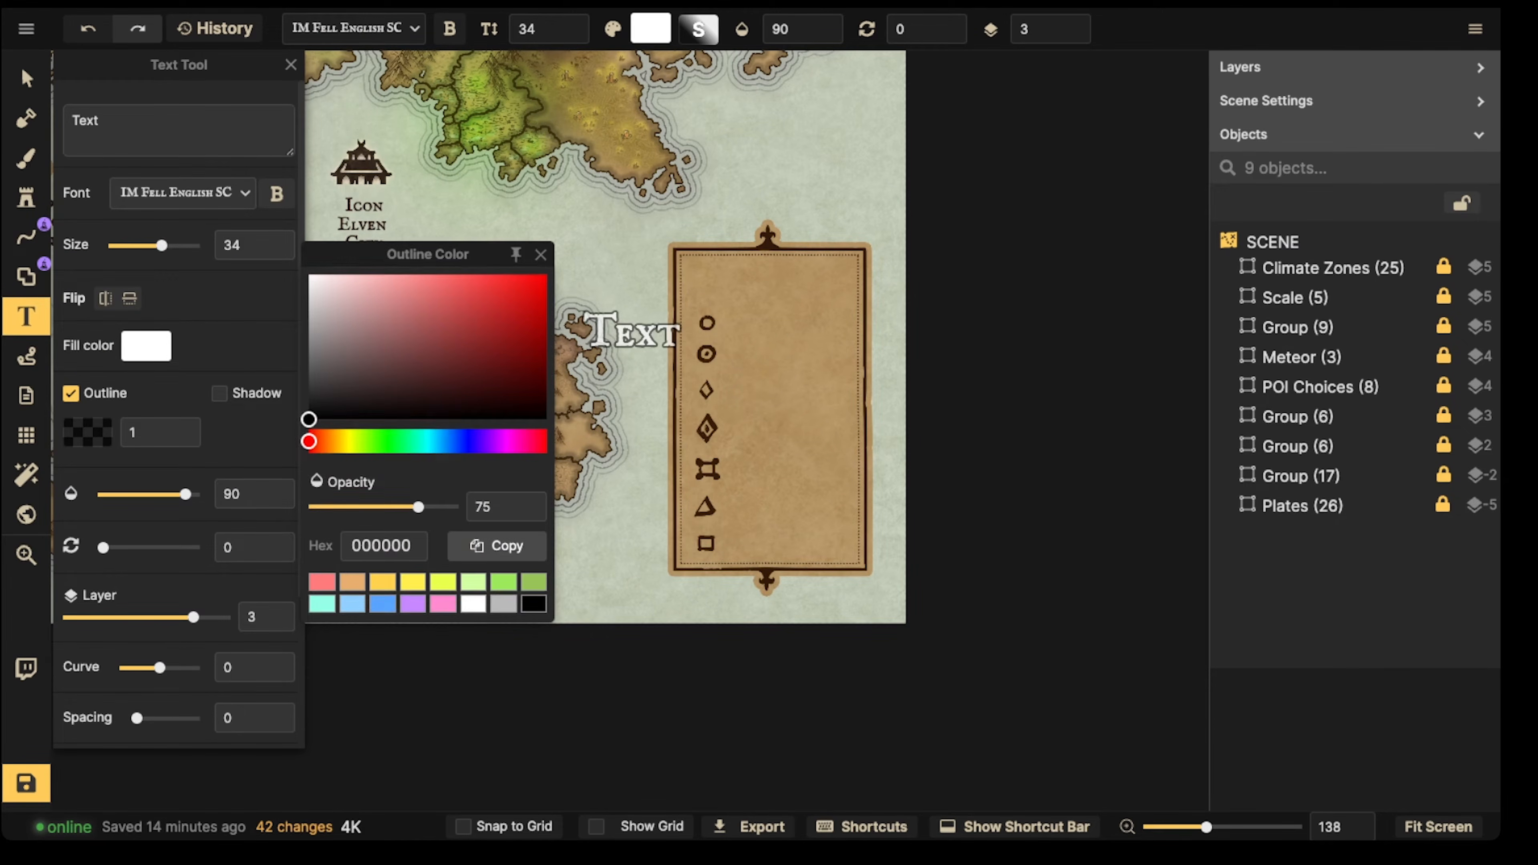
pyautogui.press('Escape')
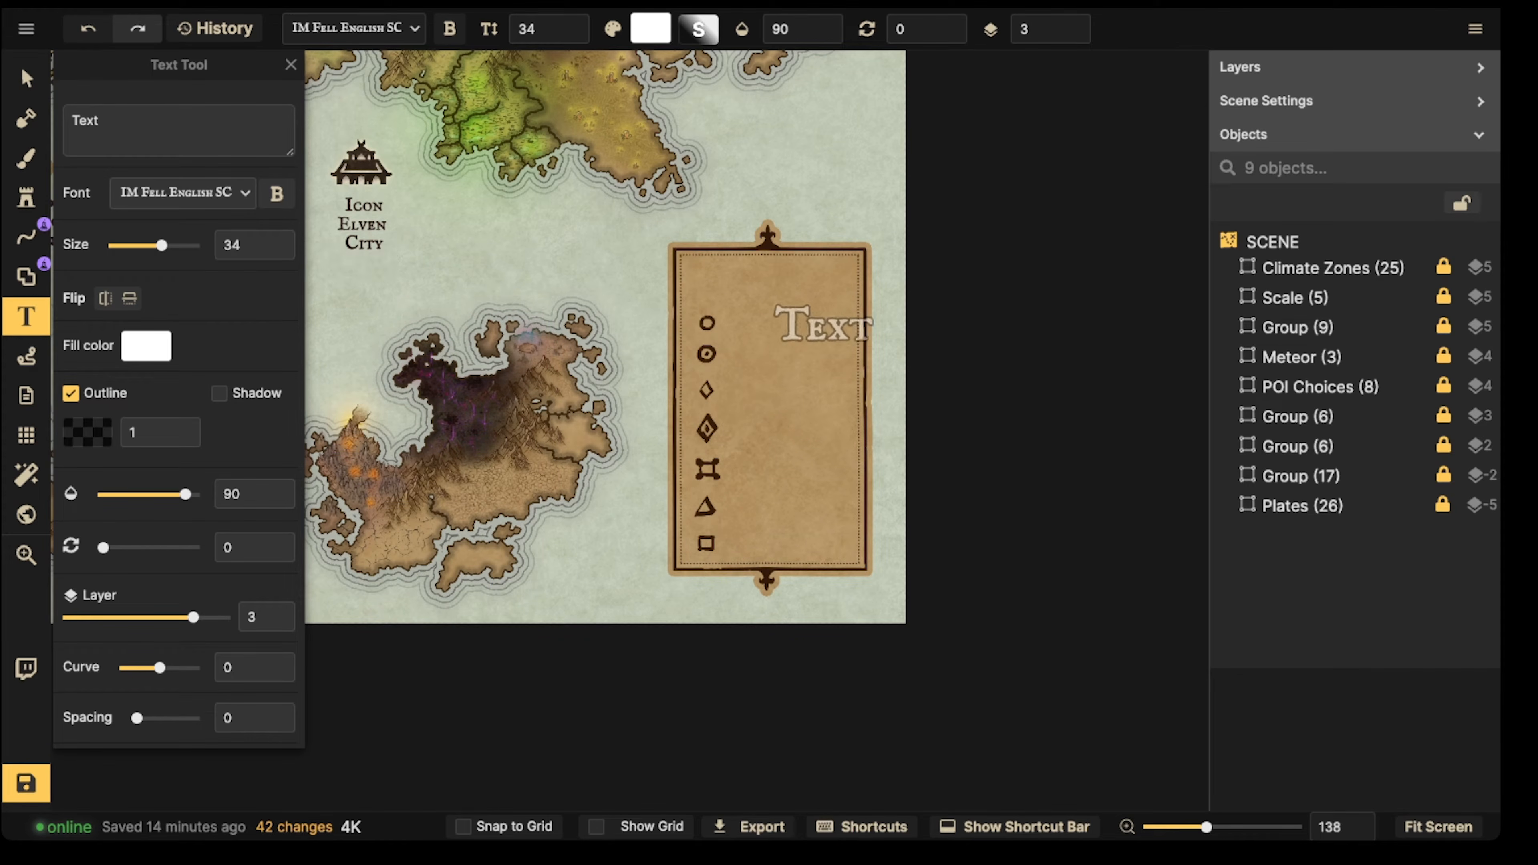
pyautogui.click(769, 291)
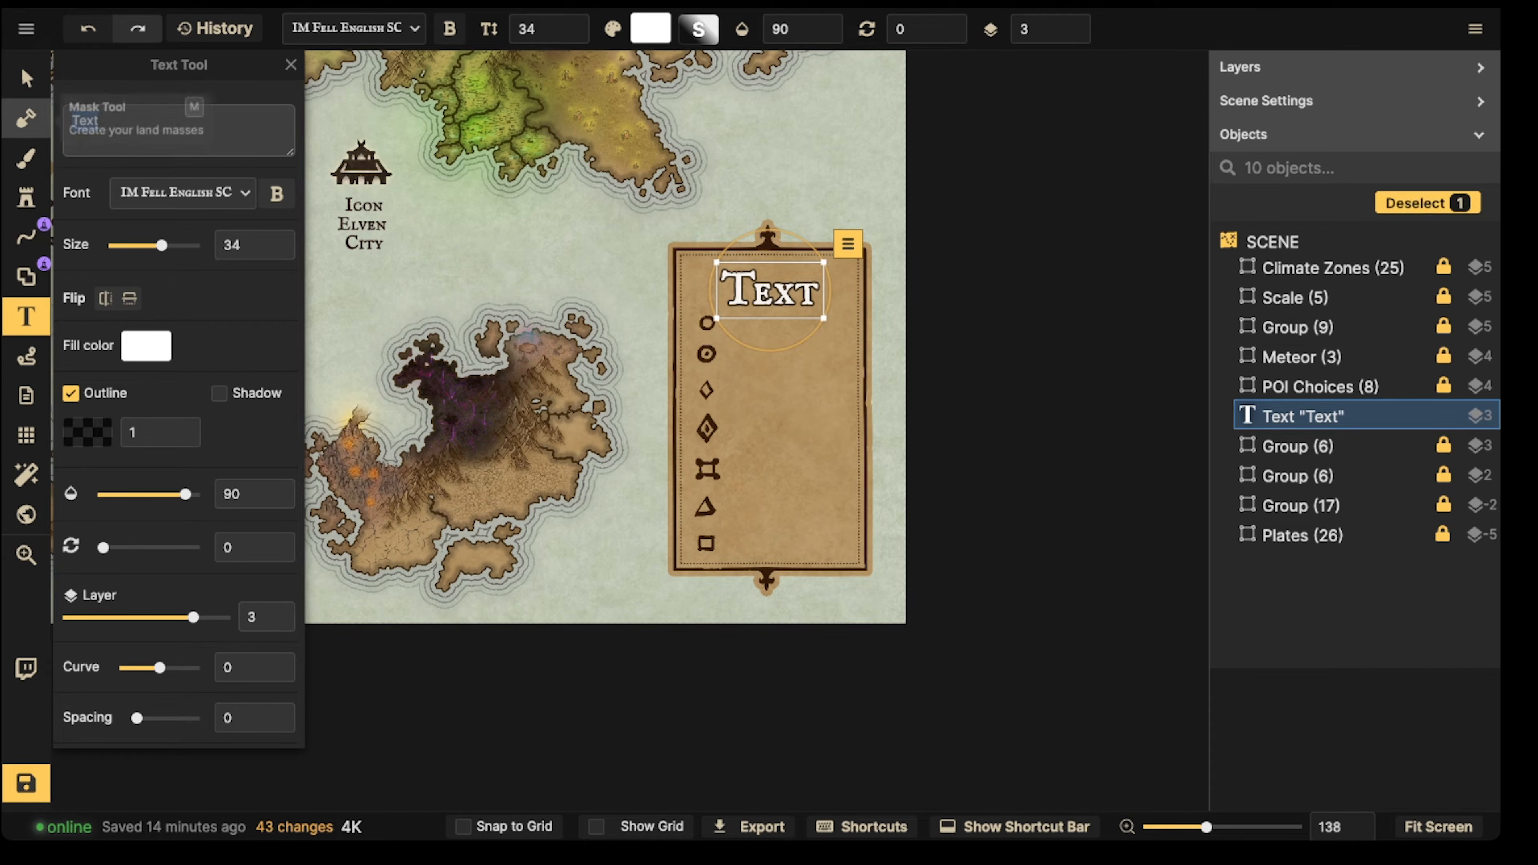
pyautogui.write('Legend')
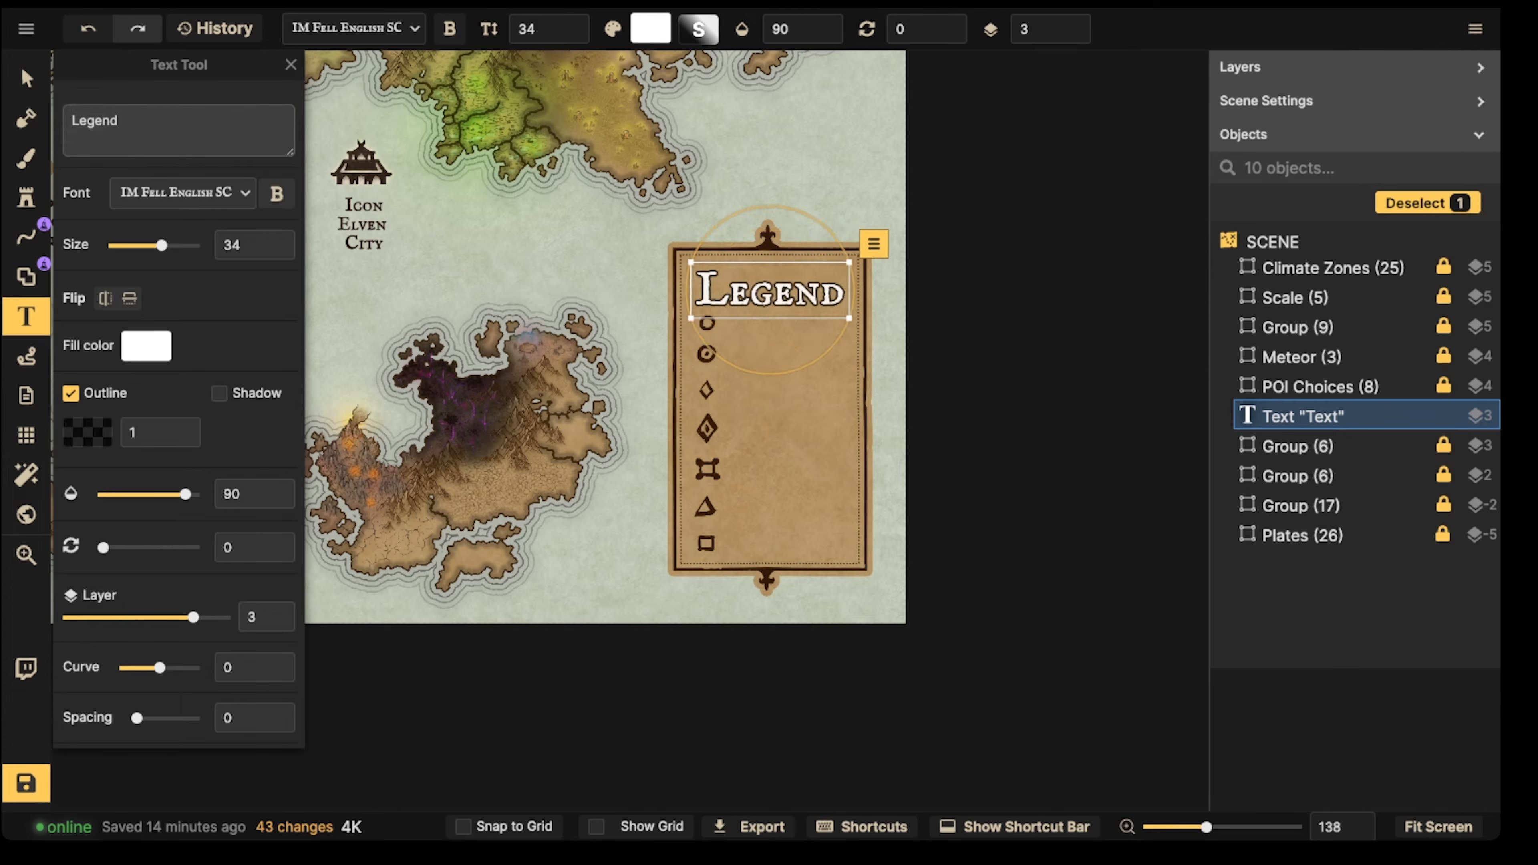
# Step: Remove the title's outline, set its fill color to dark brown 1b0707, and move the title slightly up in the frame
pyautogui.click(71, 393)
pyautogui.click(145, 346)
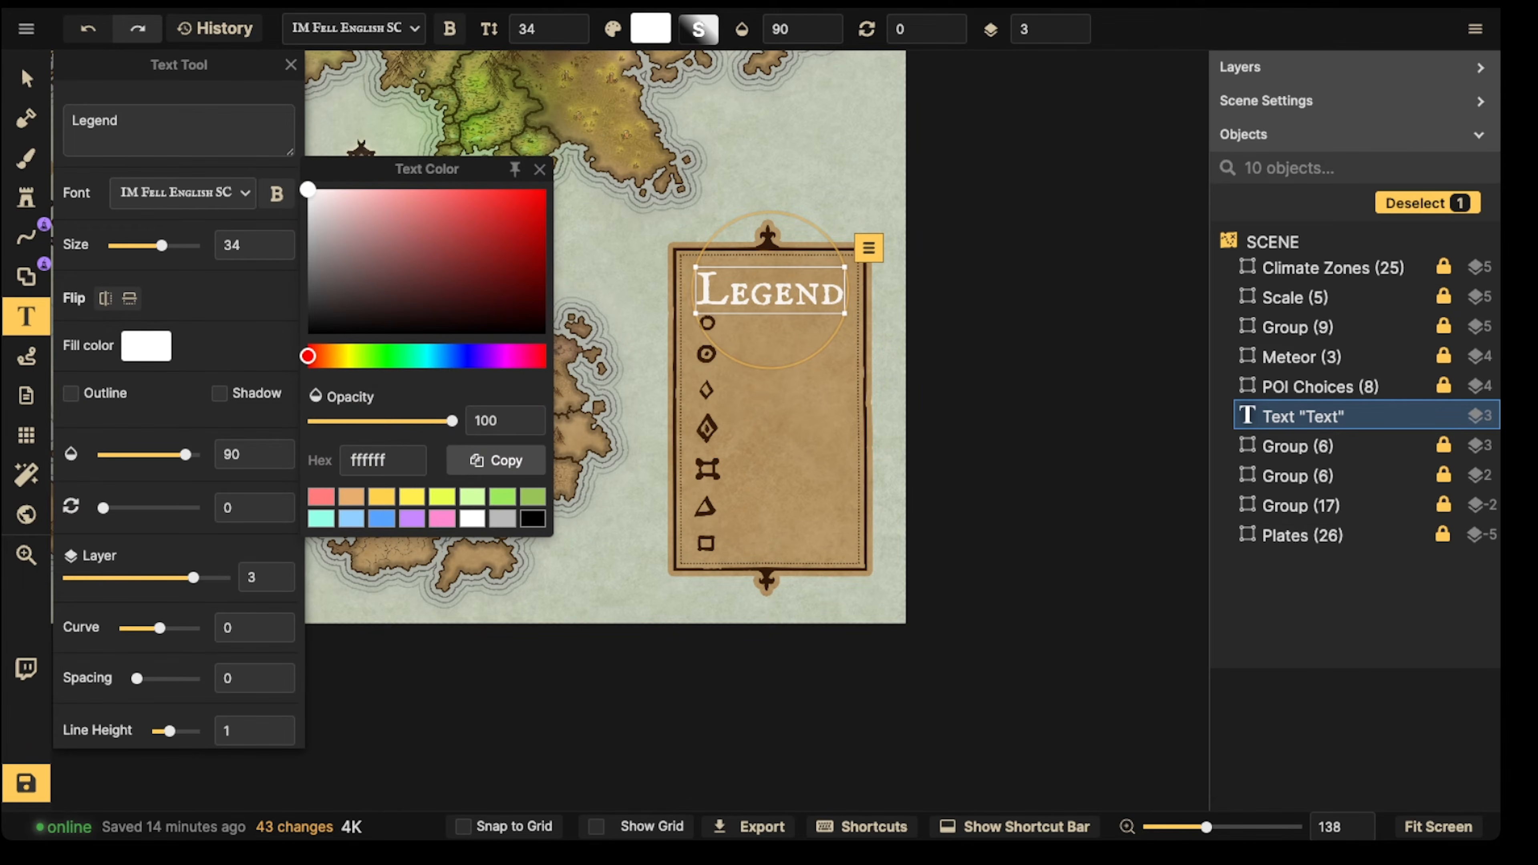
pyautogui.click(533, 518)
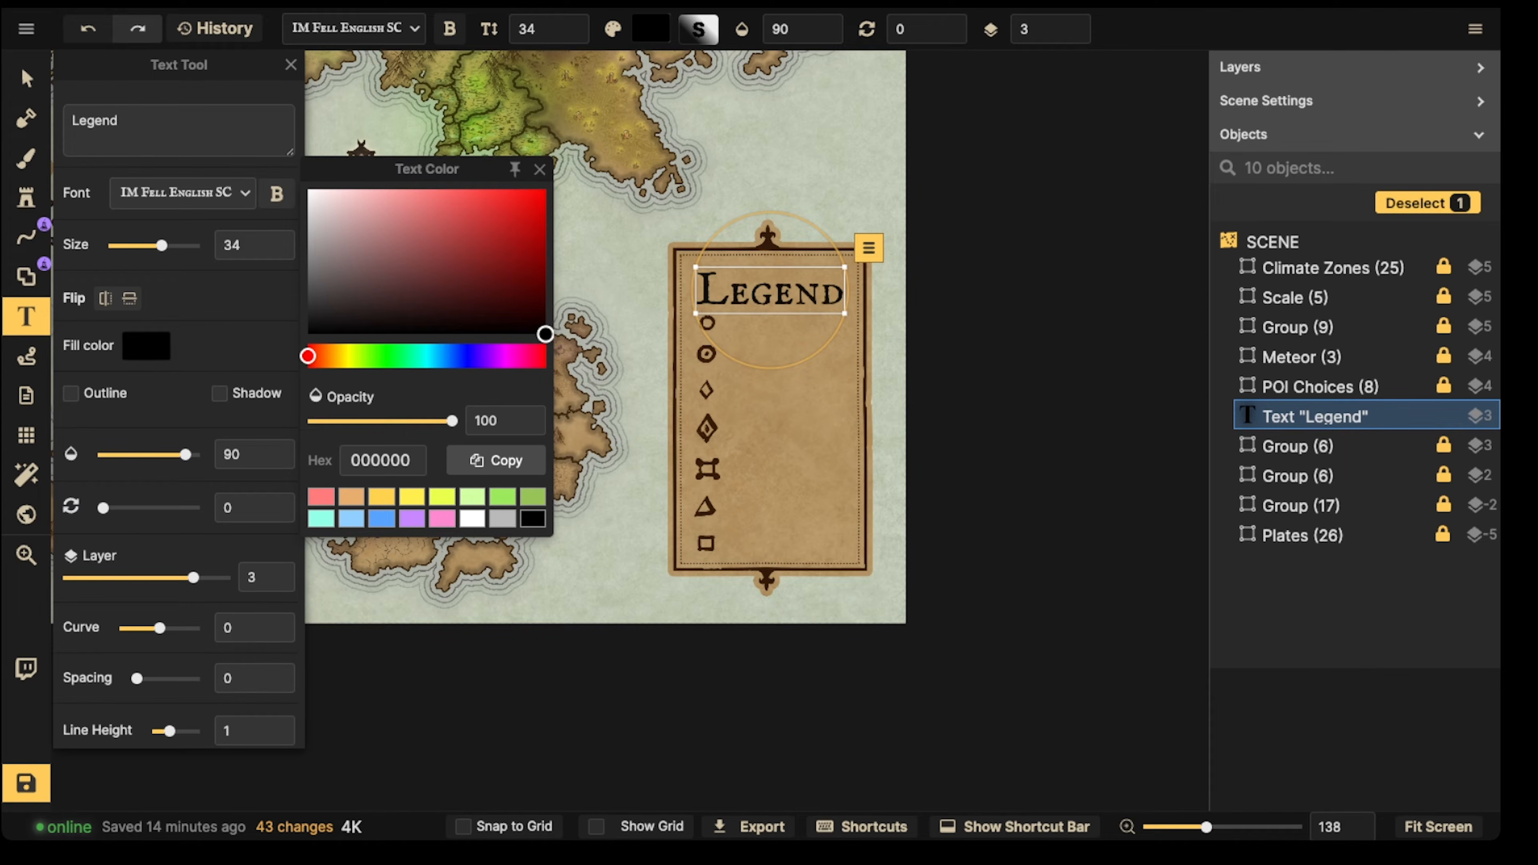
pyautogui.moveTo(509, 260); pyautogui.dragTo(498, 284)
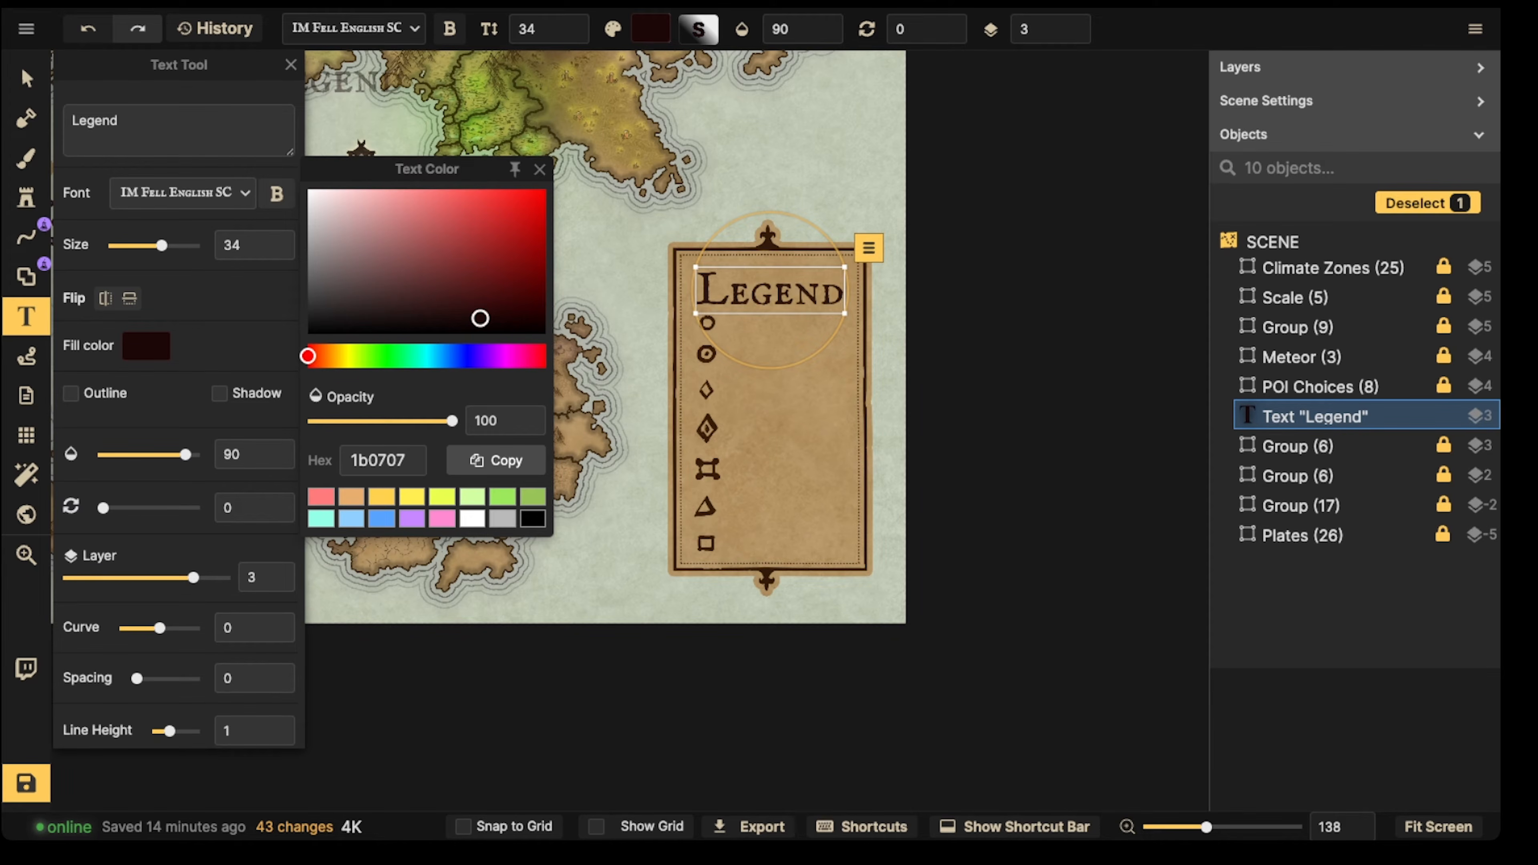
pyautogui.moveTo(770, 290); pyautogui.dragTo(770, 282)
# Step: Add a "Village" text label at size 19 beside the plain circle icon
pyautogui.click(26, 315)
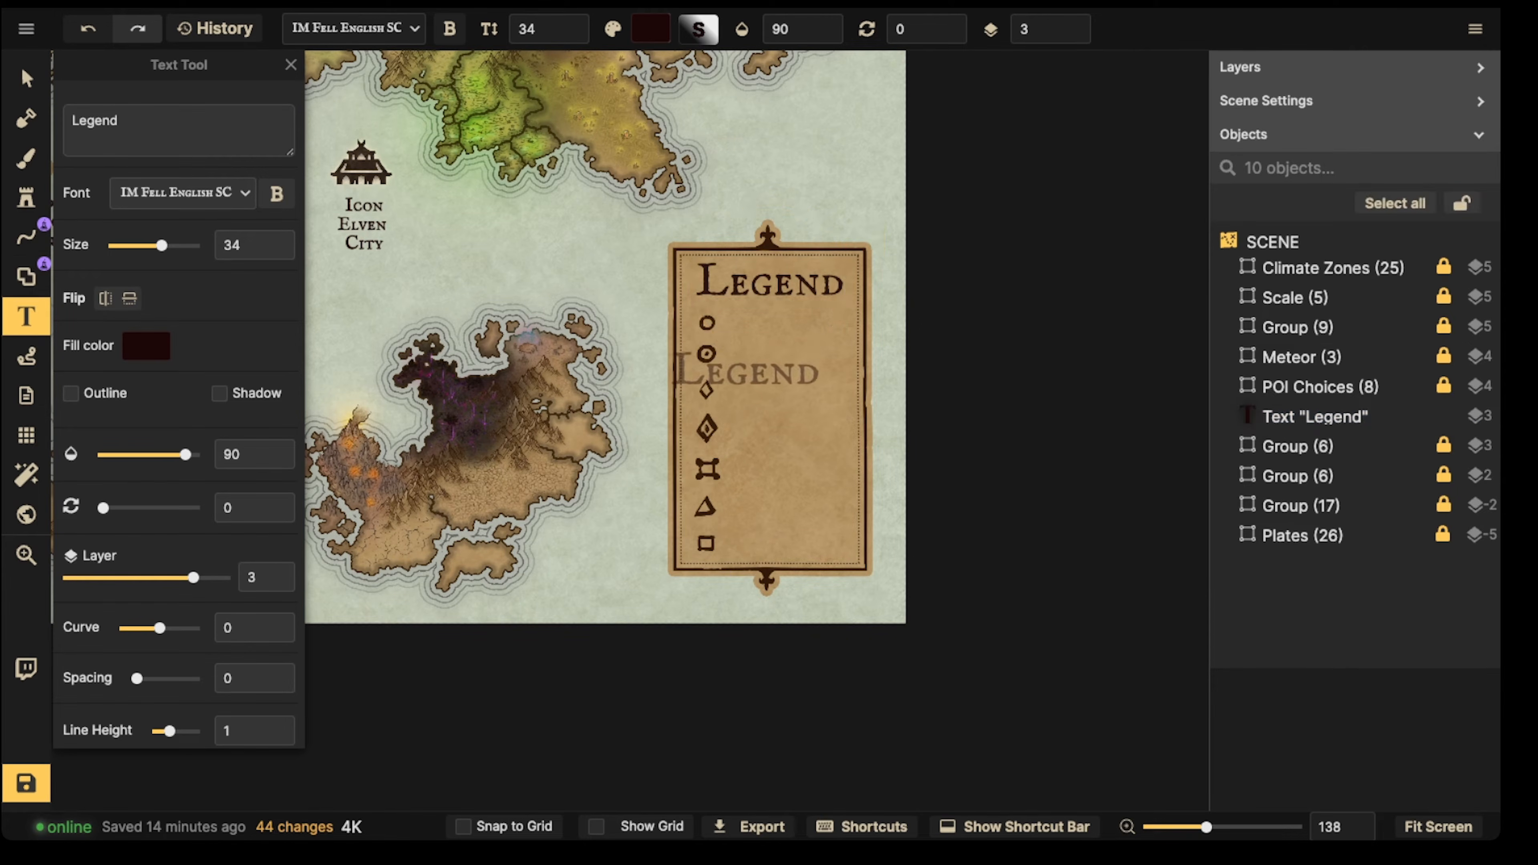
pyautogui.scroll(-10, 746, 369)
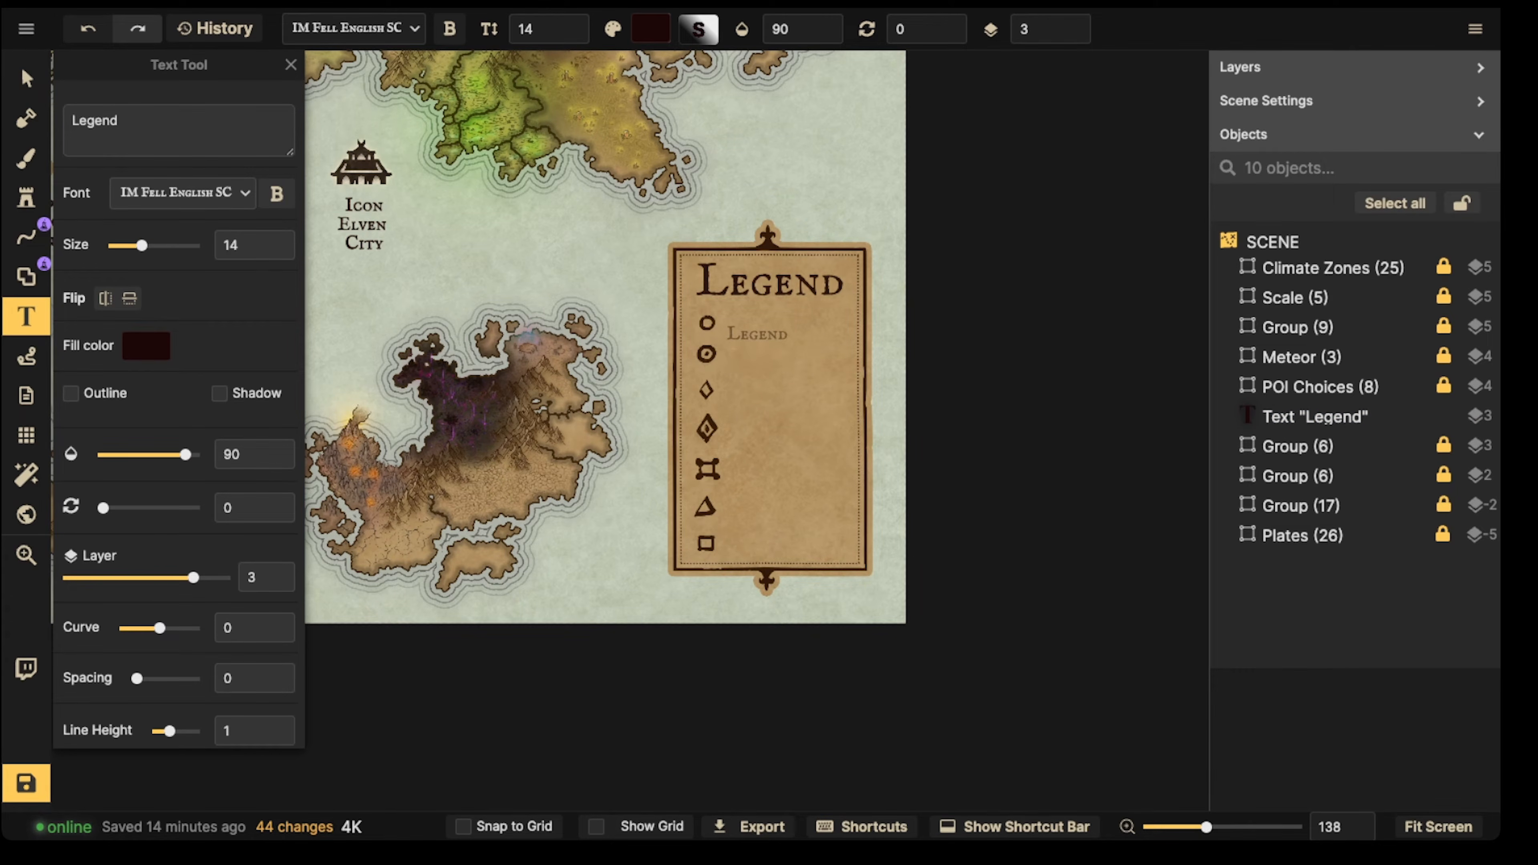
pyautogui.click(780, 323)
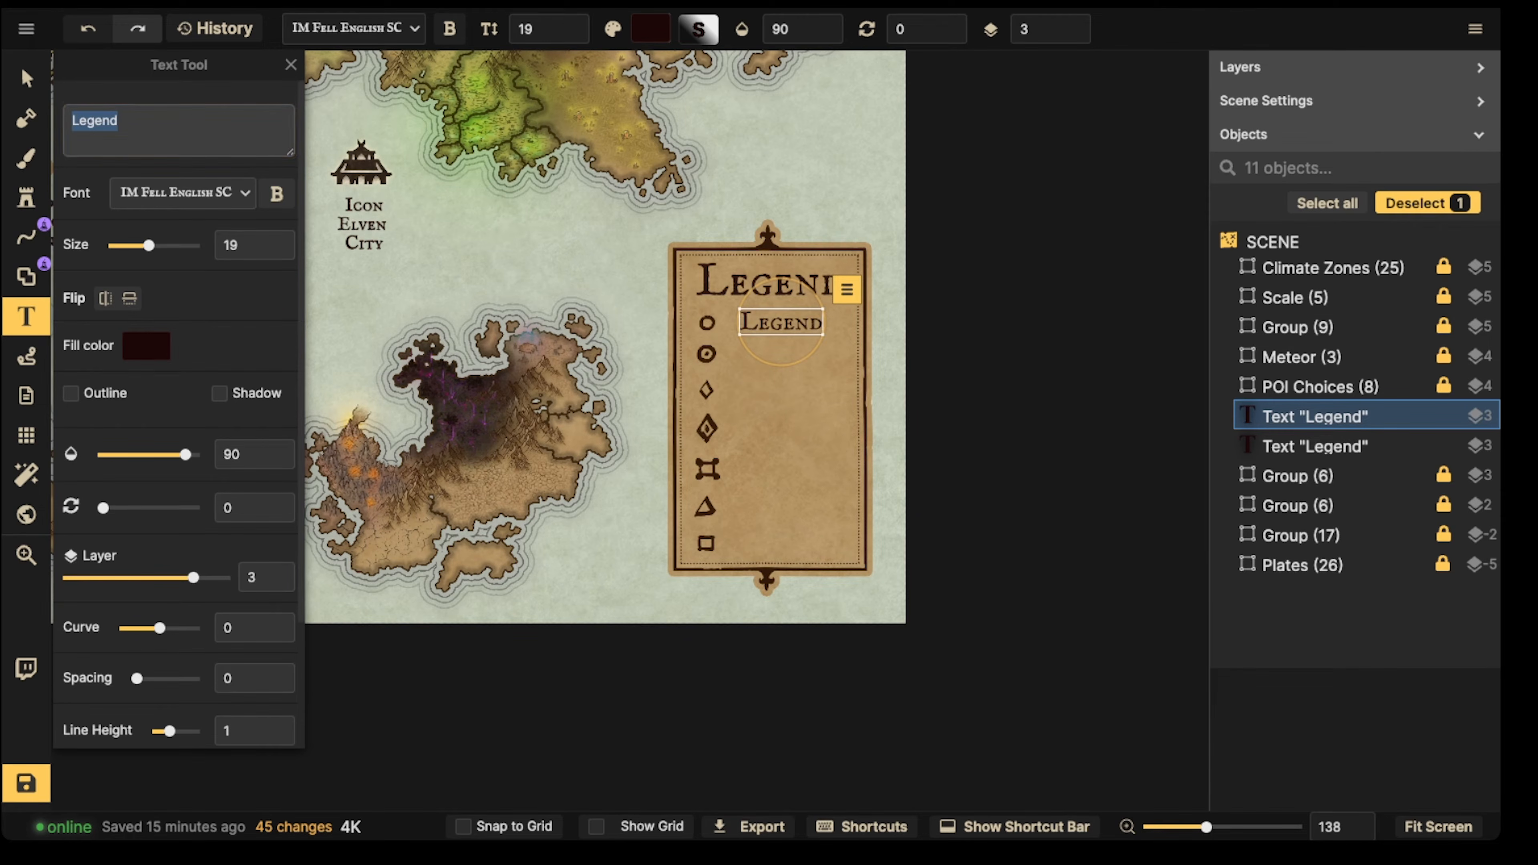
pyautogui.write('Village')
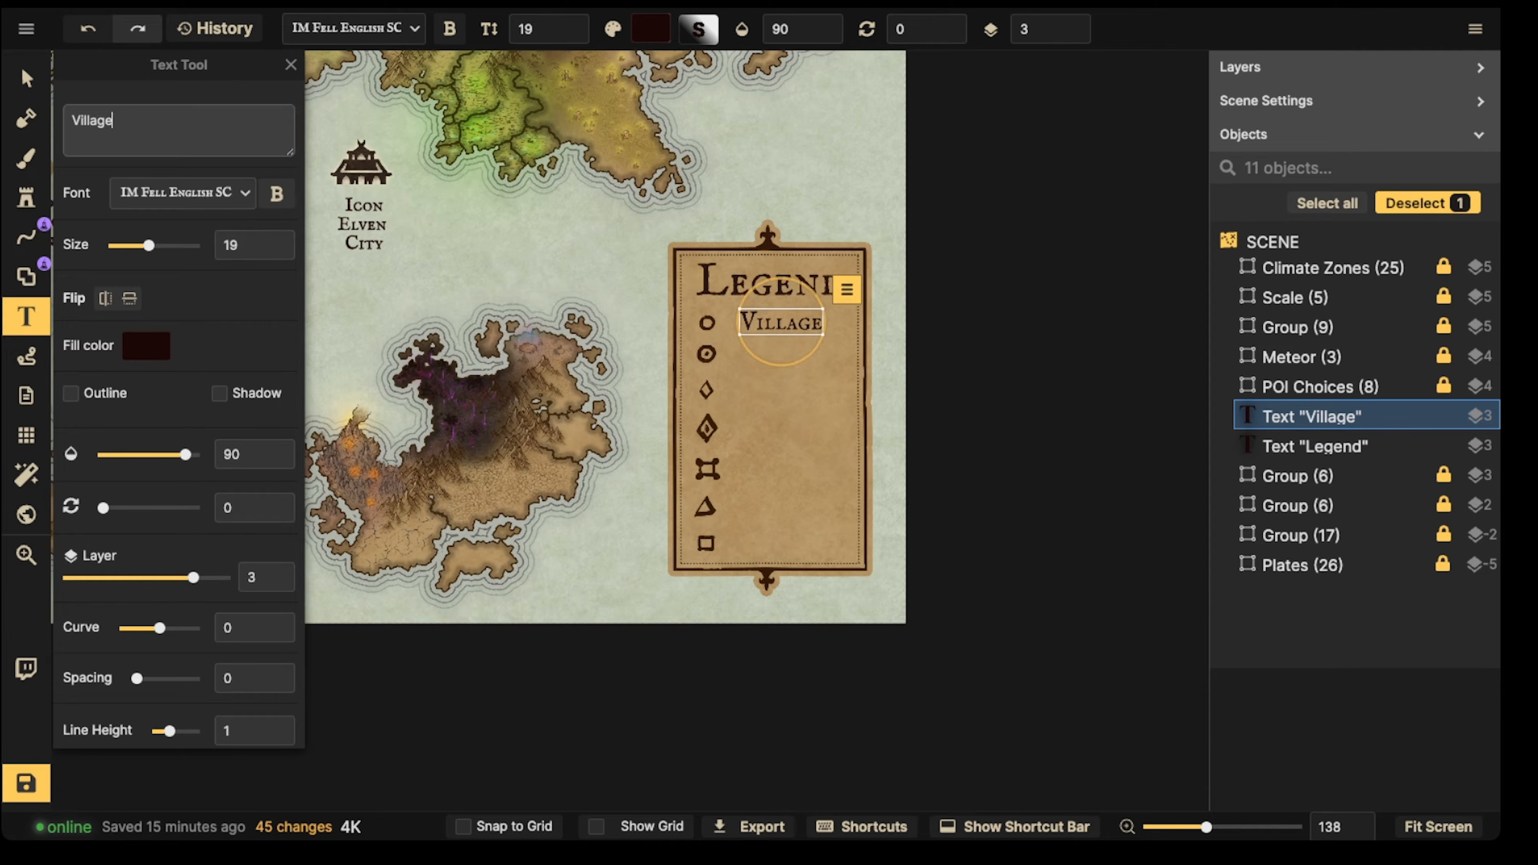
pyautogui.press('Escape')
# Step: Place a "Village" label at size 19 beside each of the six remaining legend icons
pyautogui.click(775, 353)
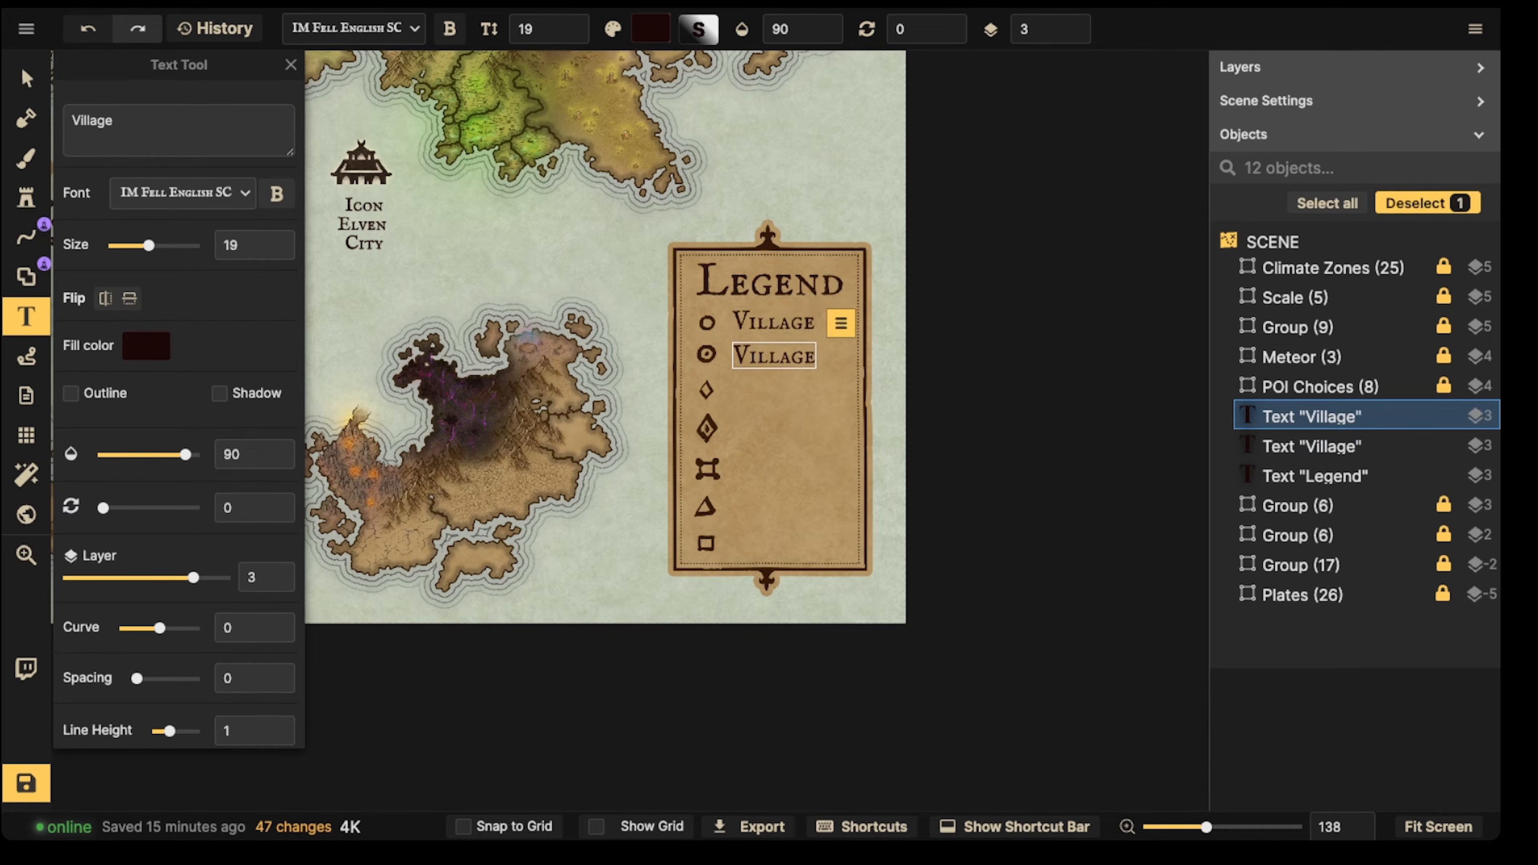
pyautogui.press('Escape')
pyautogui.click(775, 390)
pyautogui.press('Escape')
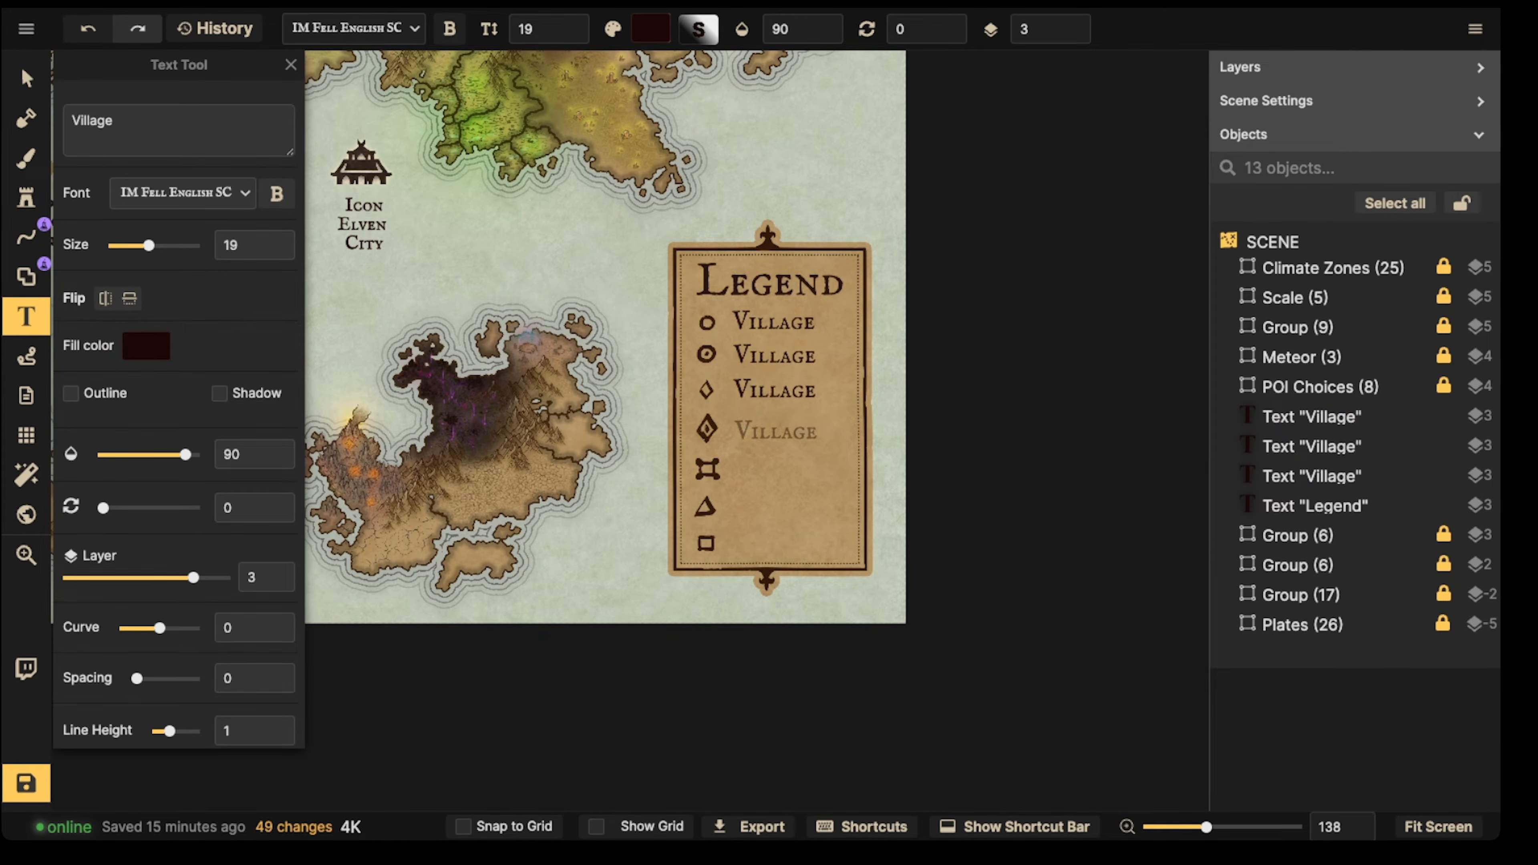
pyautogui.click(775, 431)
pyautogui.press('Escape')
pyautogui.click(775, 471)
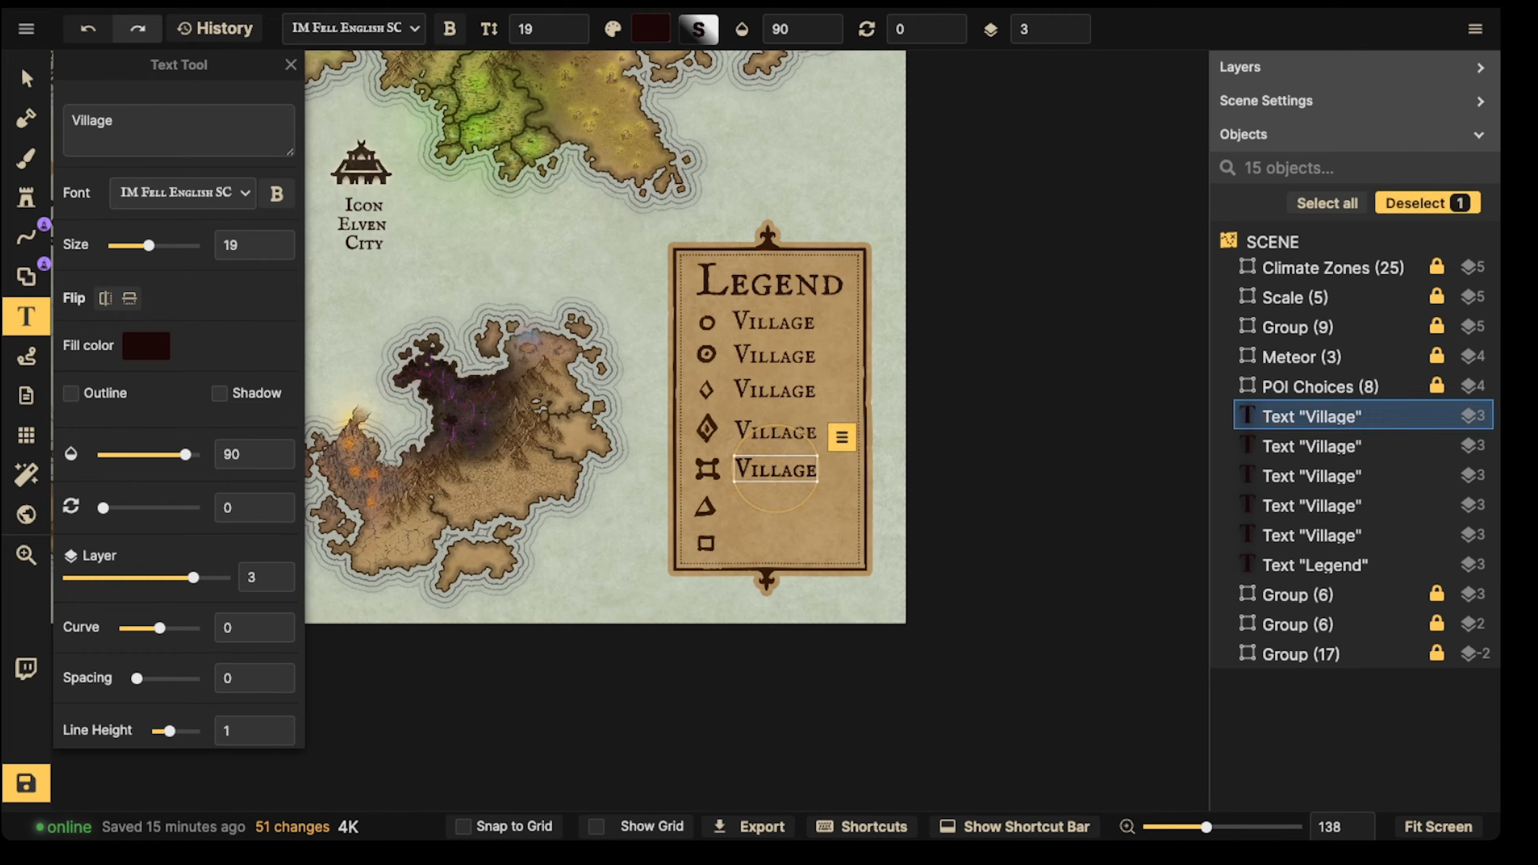
pyautogui.press('Escape')
pyautogui.click(776, 507)
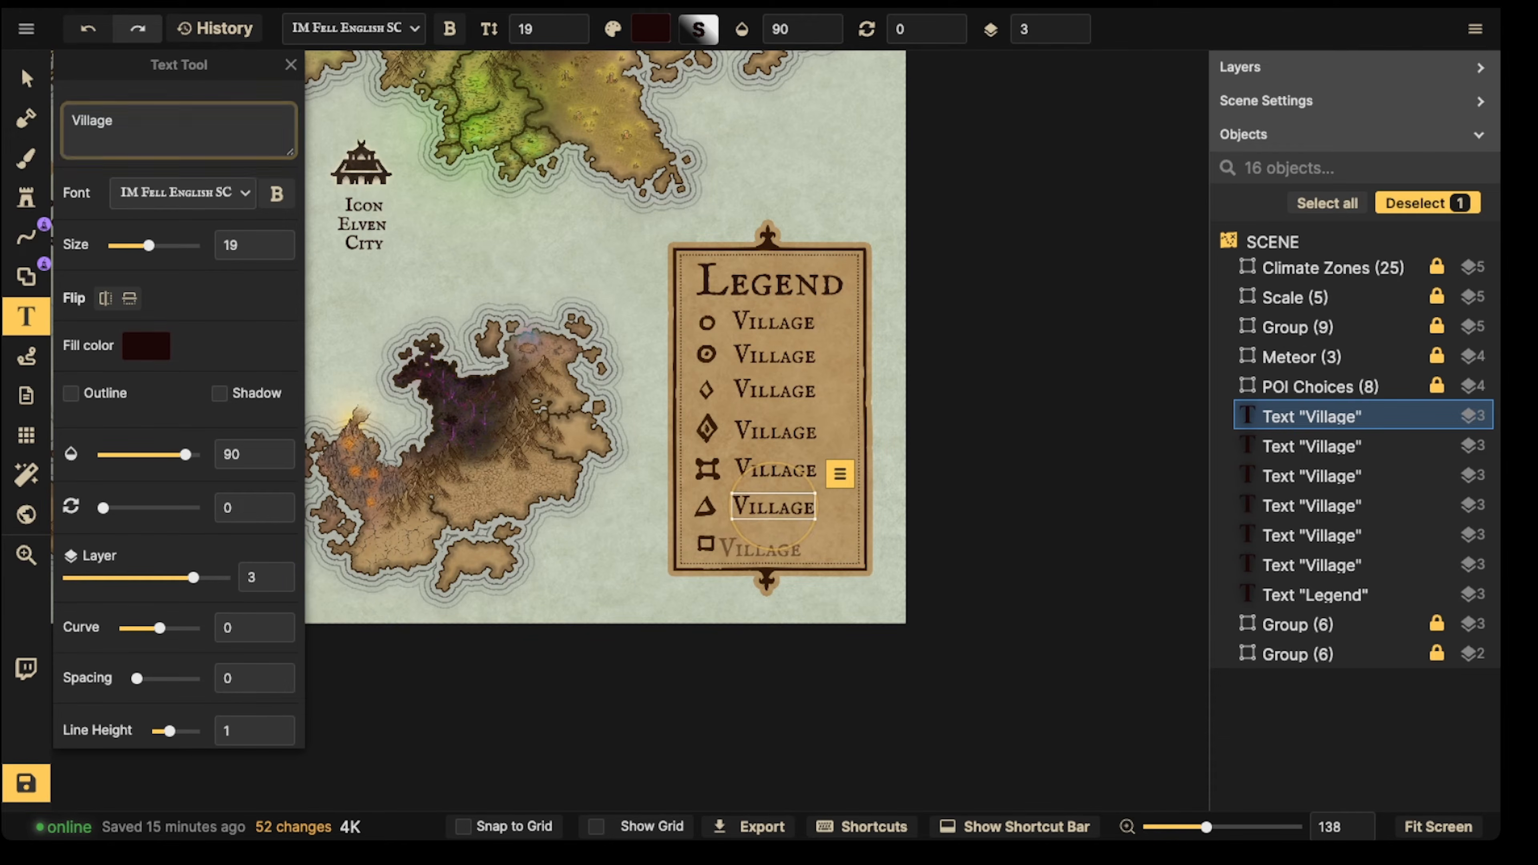
pyautogui.press('Escape')
pyautogui.click(775, 541)
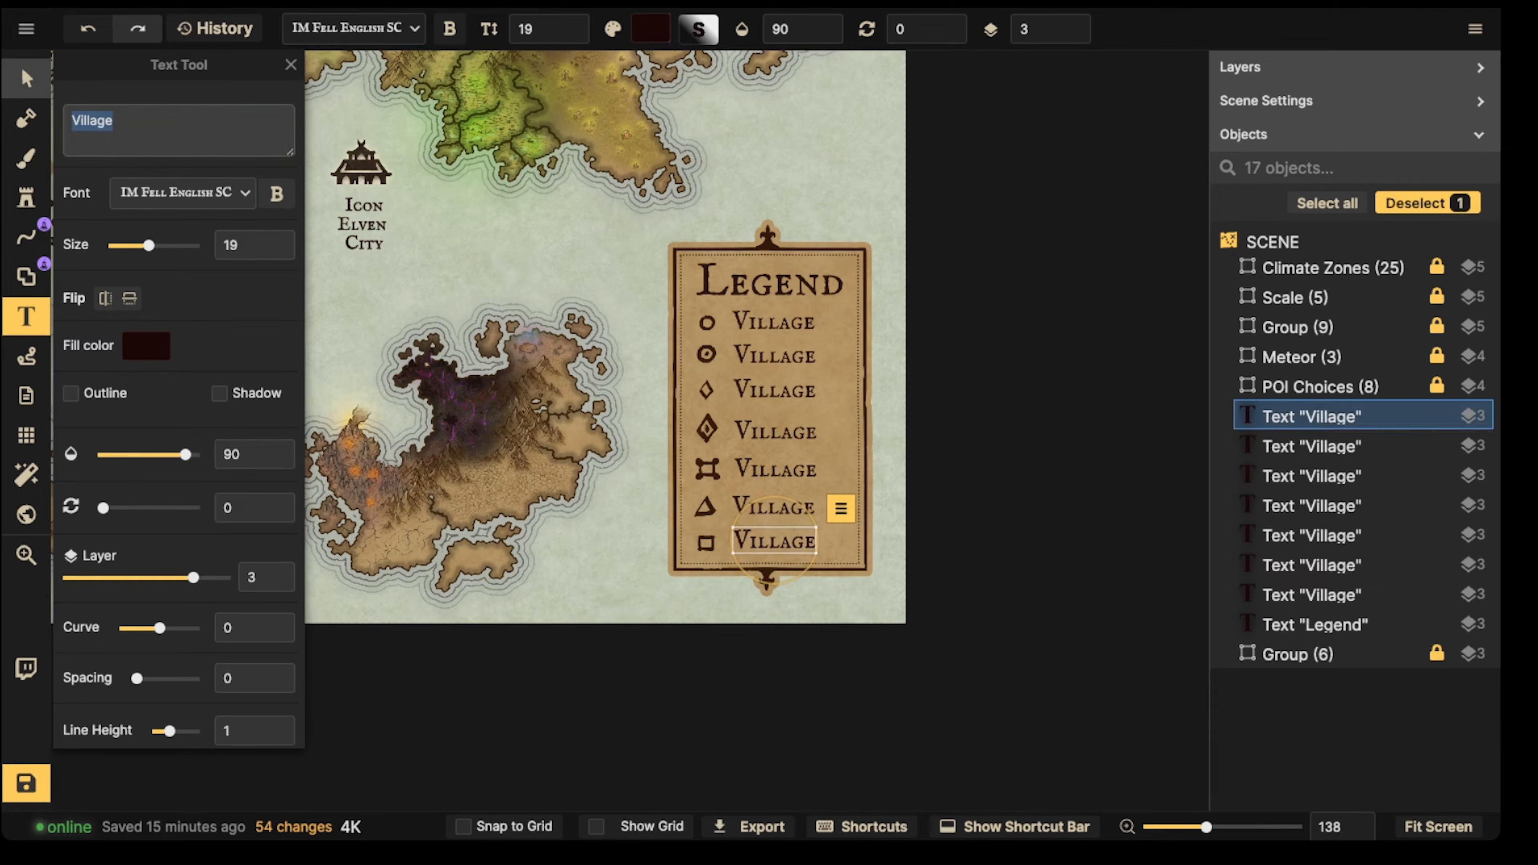
# Step: Change the label beside the dotted circle to "Town" and the label beside the plain diamond to "City"
pyautogui.click(26, 78)
pyautogui.doubleClick(774, 355)
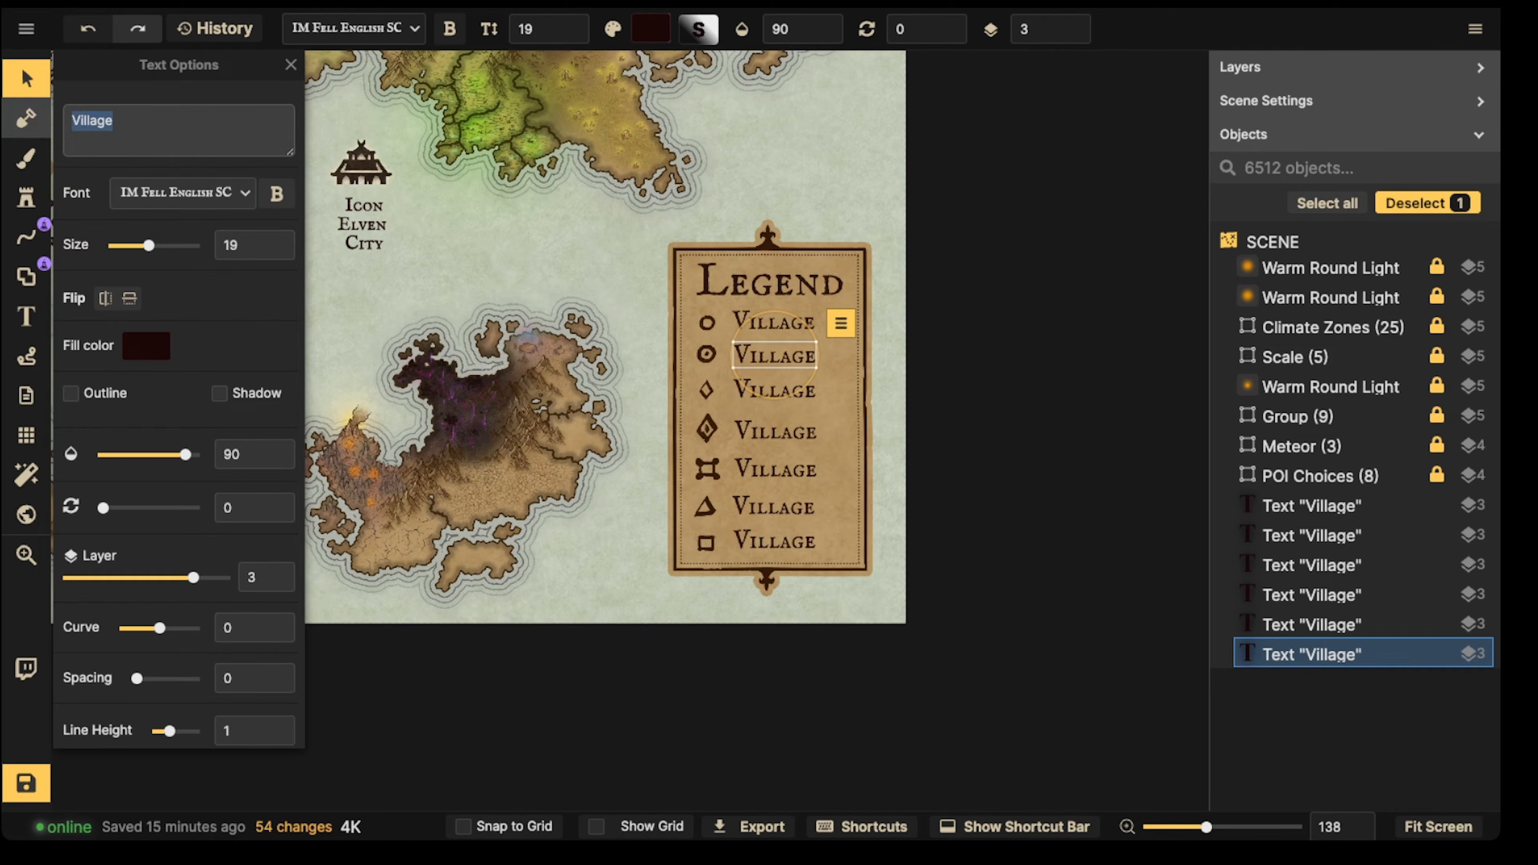
pyautogui.write('Town')
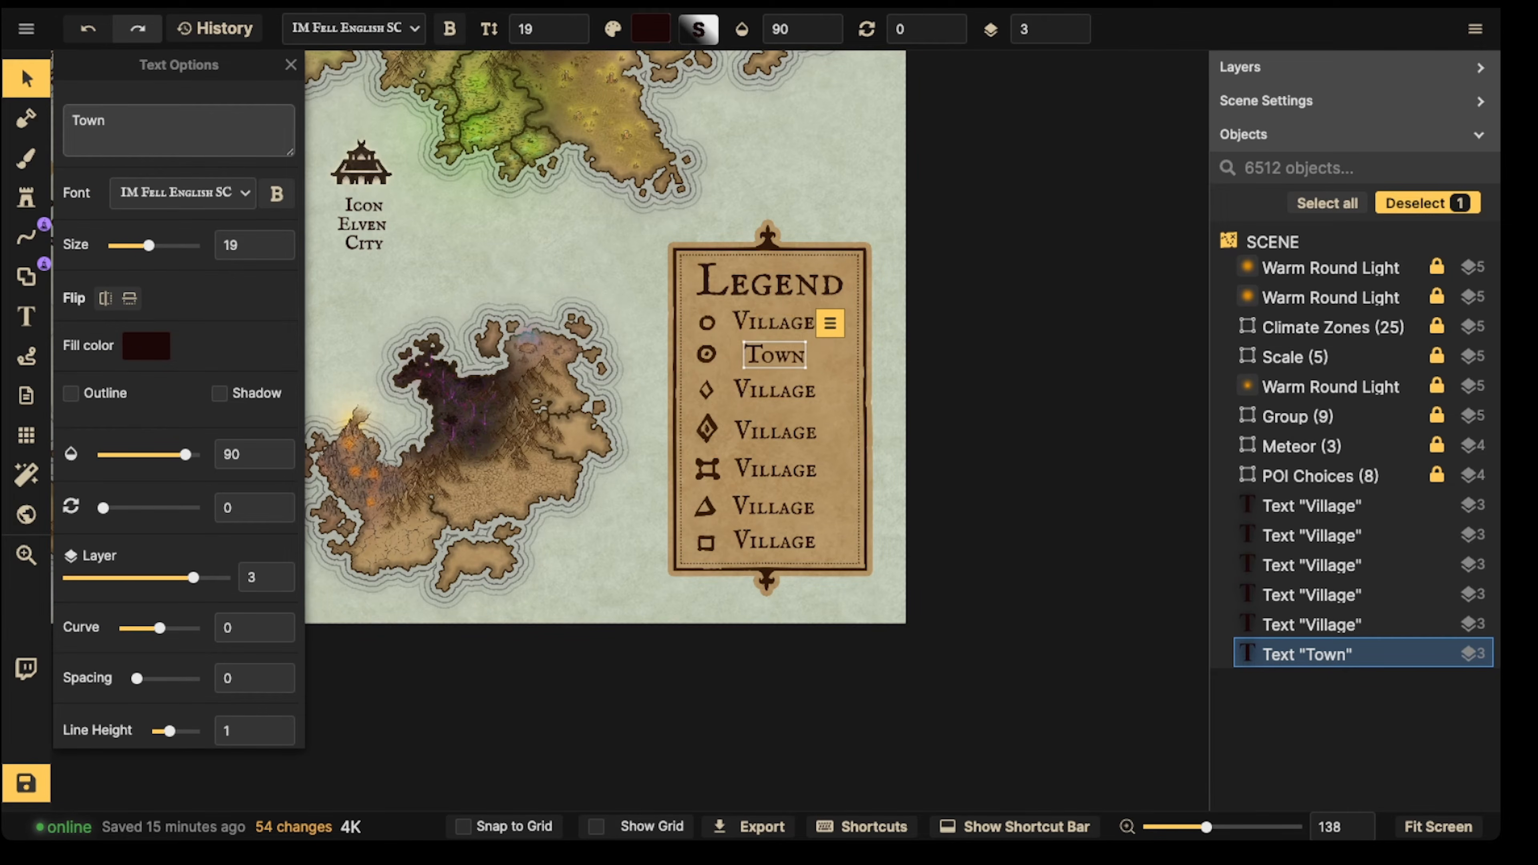
pyautogui.doubleClick(775, 391)
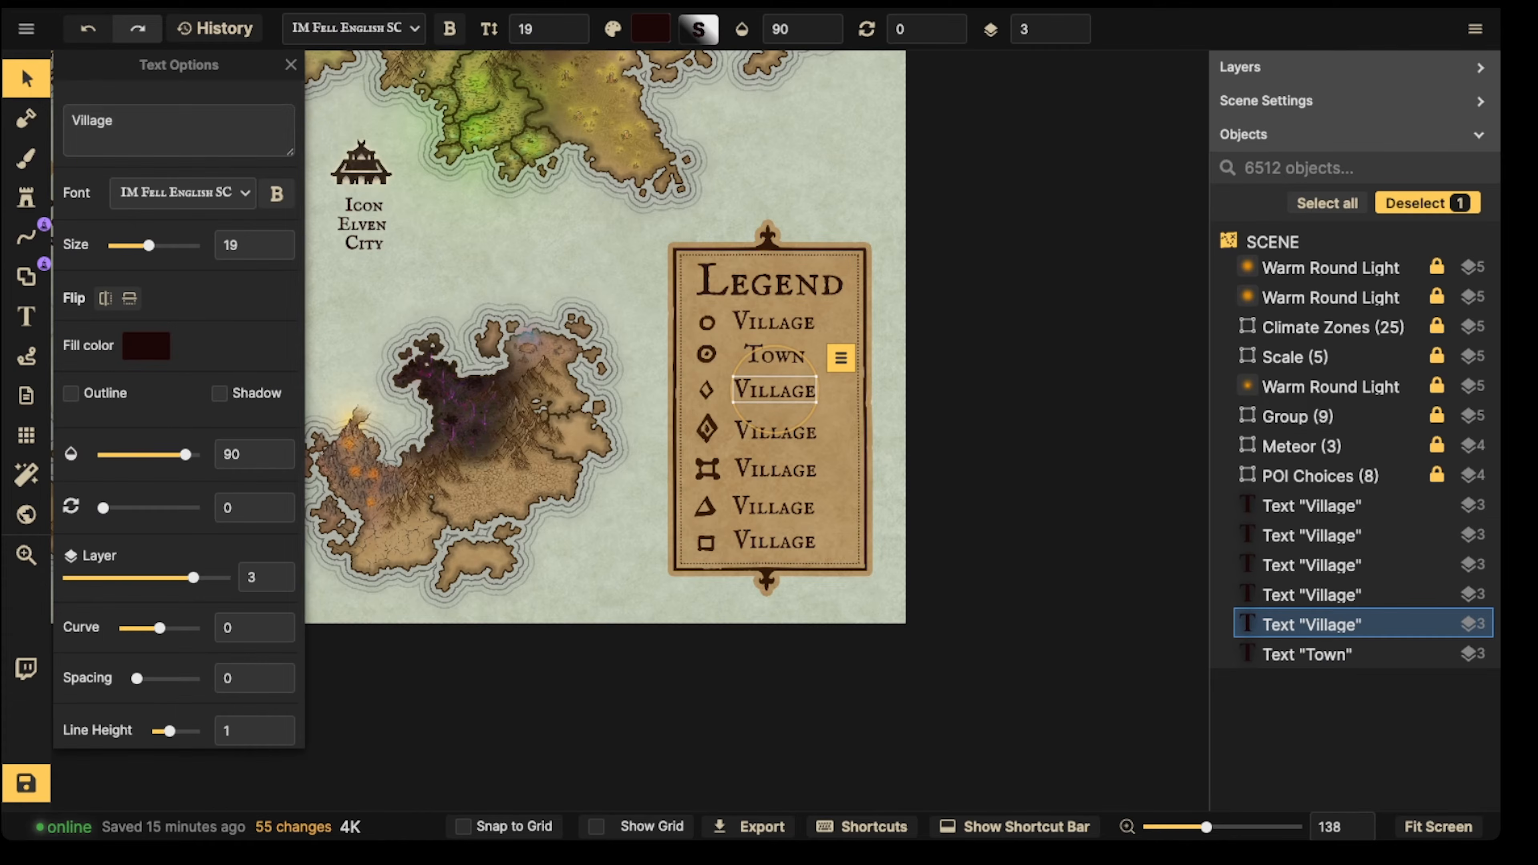
pyautogui.write('City')
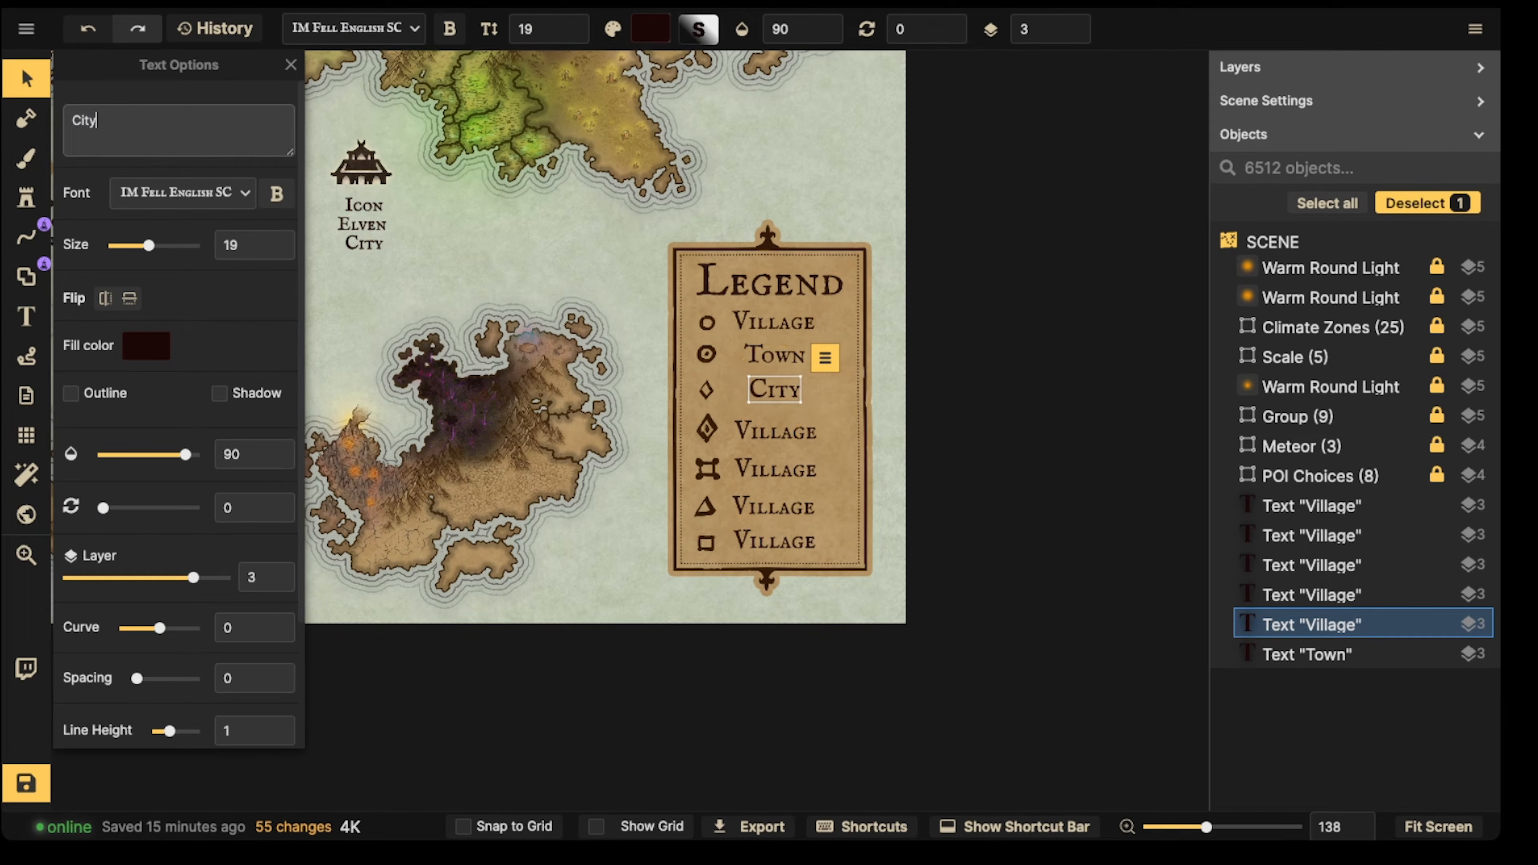
# Step: Change the label beside the nested diamond to "Capital" and the one beside the four-cornered fort icon to "Fortress", nudging "Fortress" slightly away from its icon
pyautogui.doubleClick(776, 431)
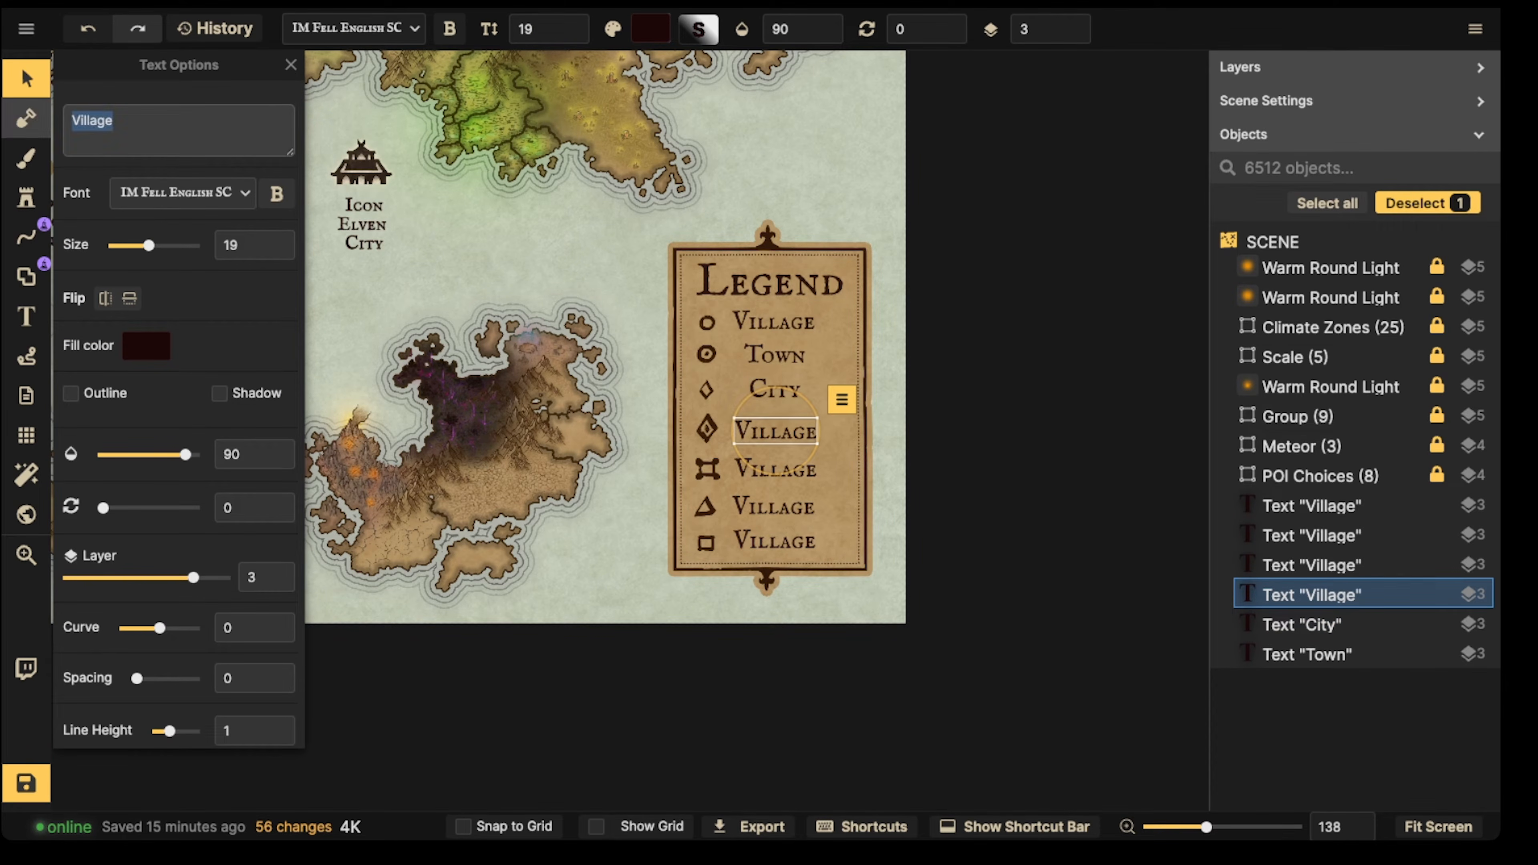
pyautogui.write('Cp')
pyautogui.press('BackSpace')
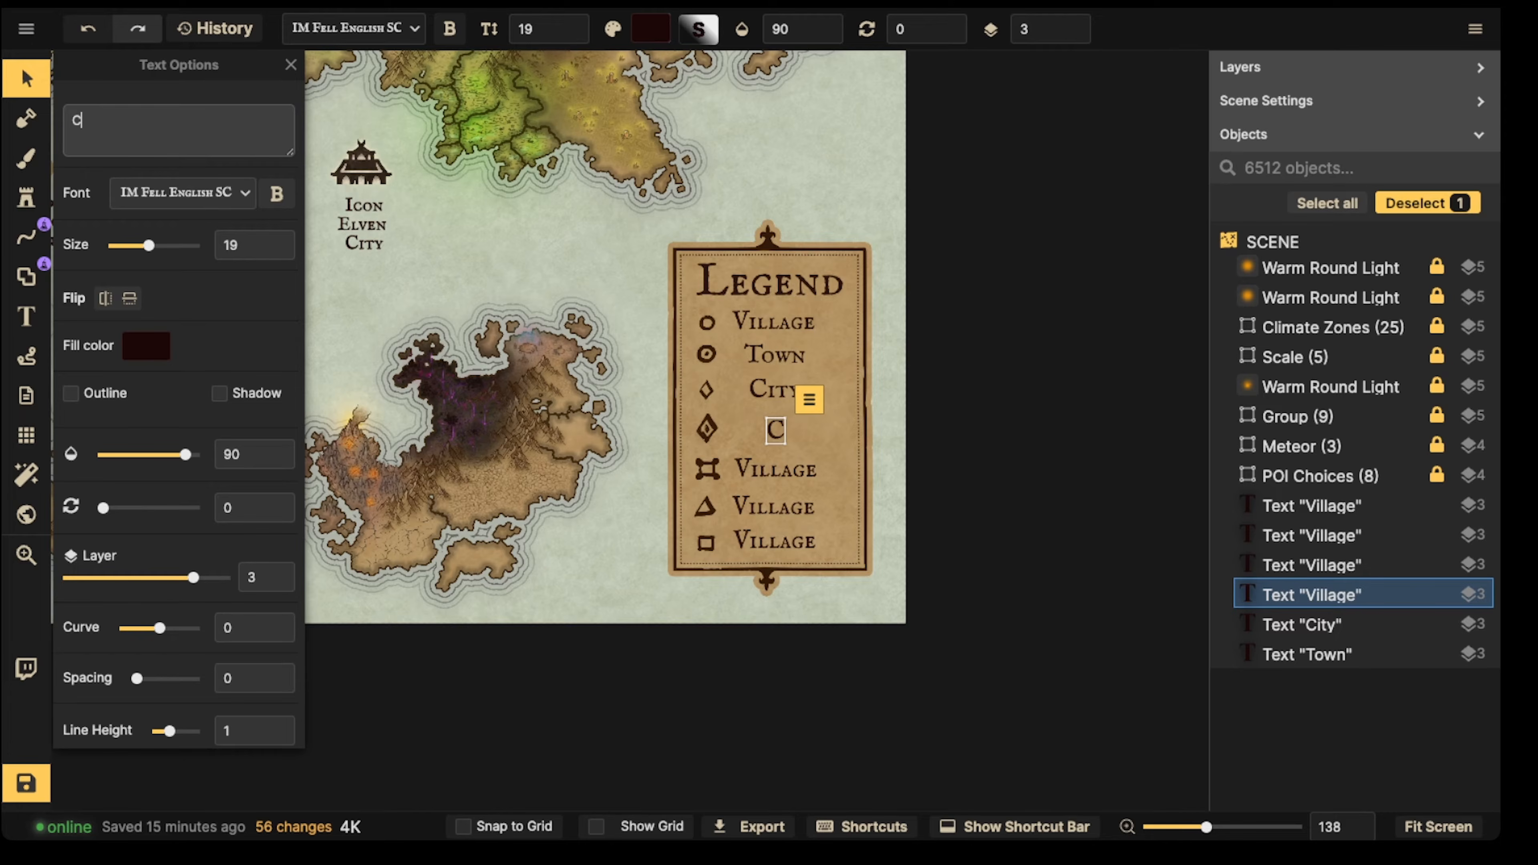
pyautogui.write('apital')
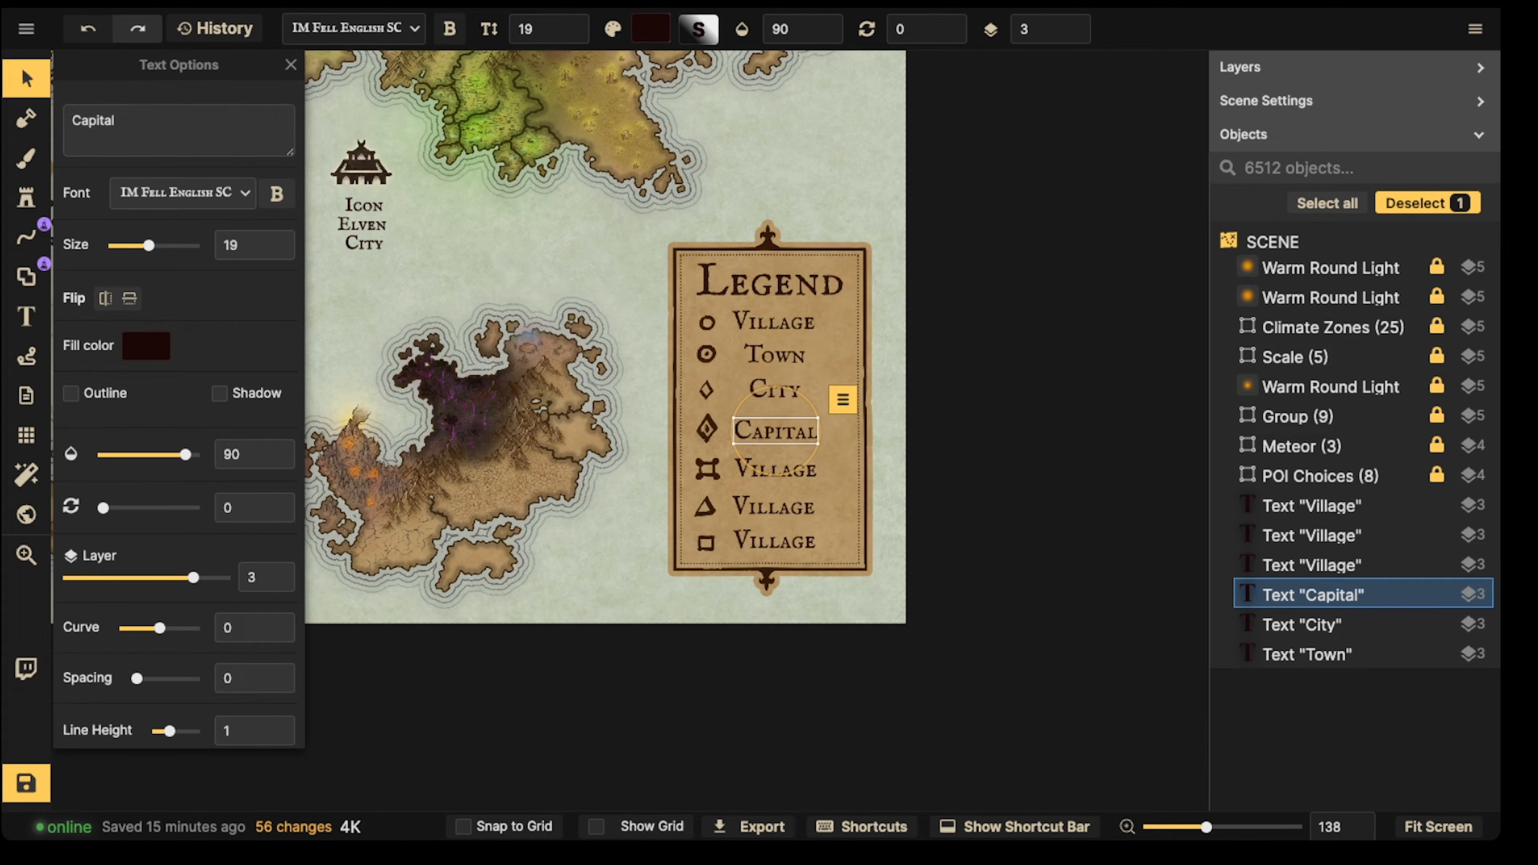
pyautogui.click(775, 470)
pyautogui.moveTo(113, 121); pyautogui.dragTo(26, 120)
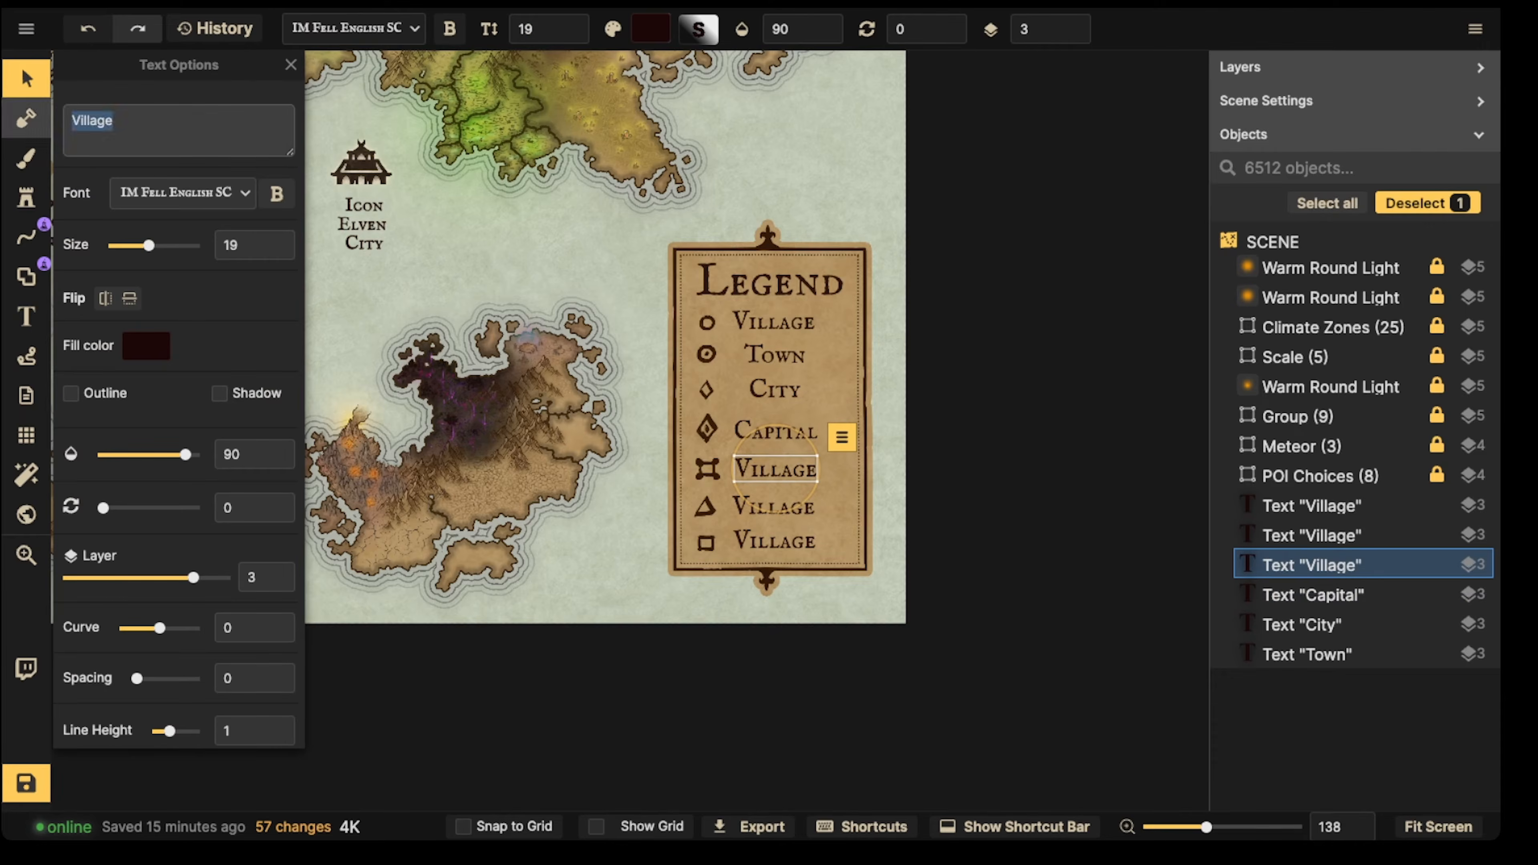
pyautogui.write('Fortre')
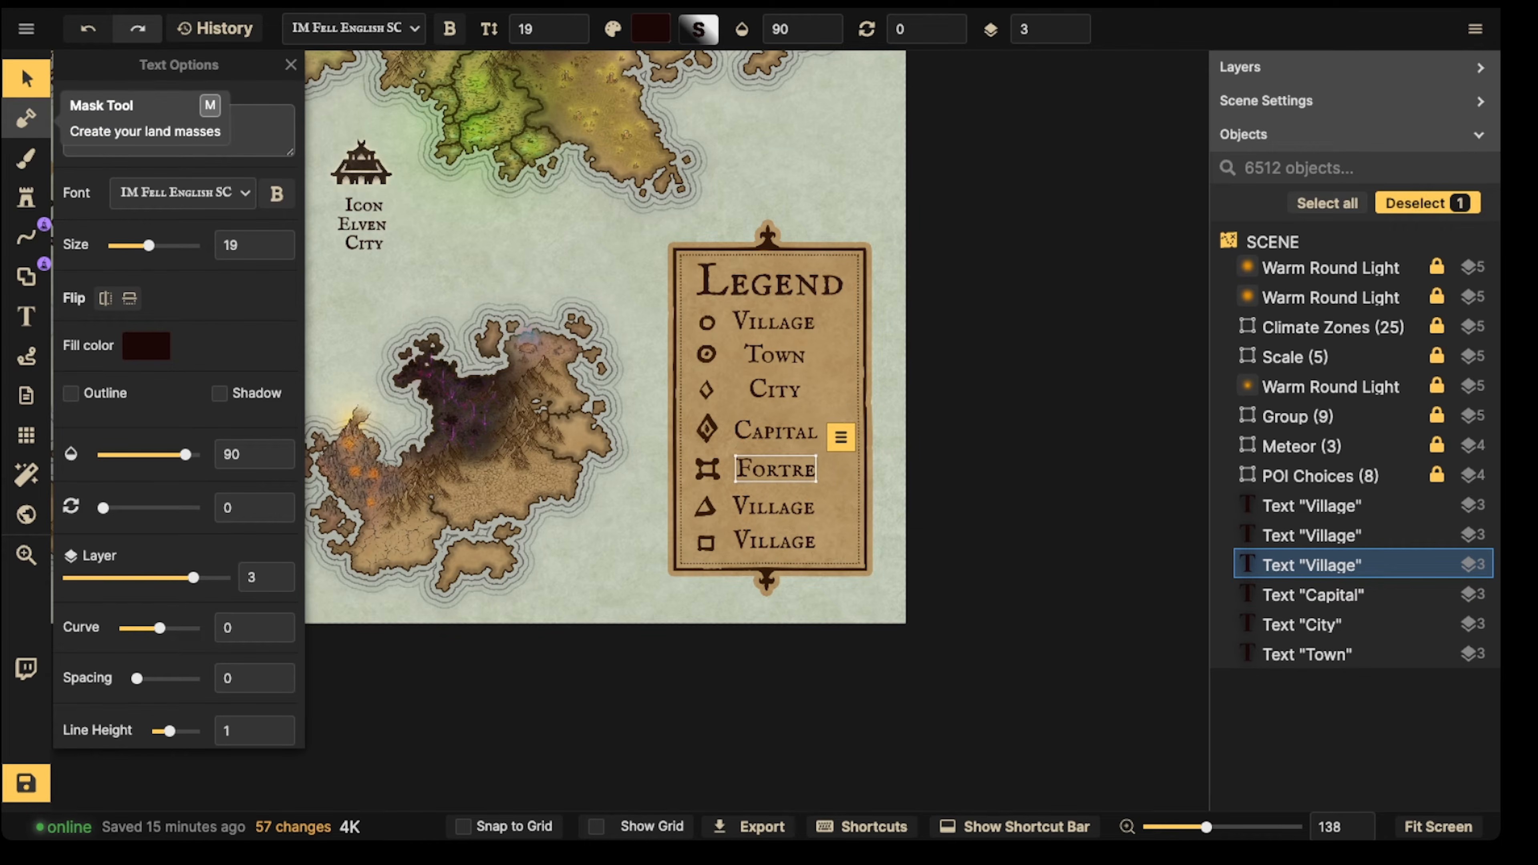
pyautogui.write('ss')
pyautogui.moveTo(776, 470); pyautogui.dragTo(779, 469)
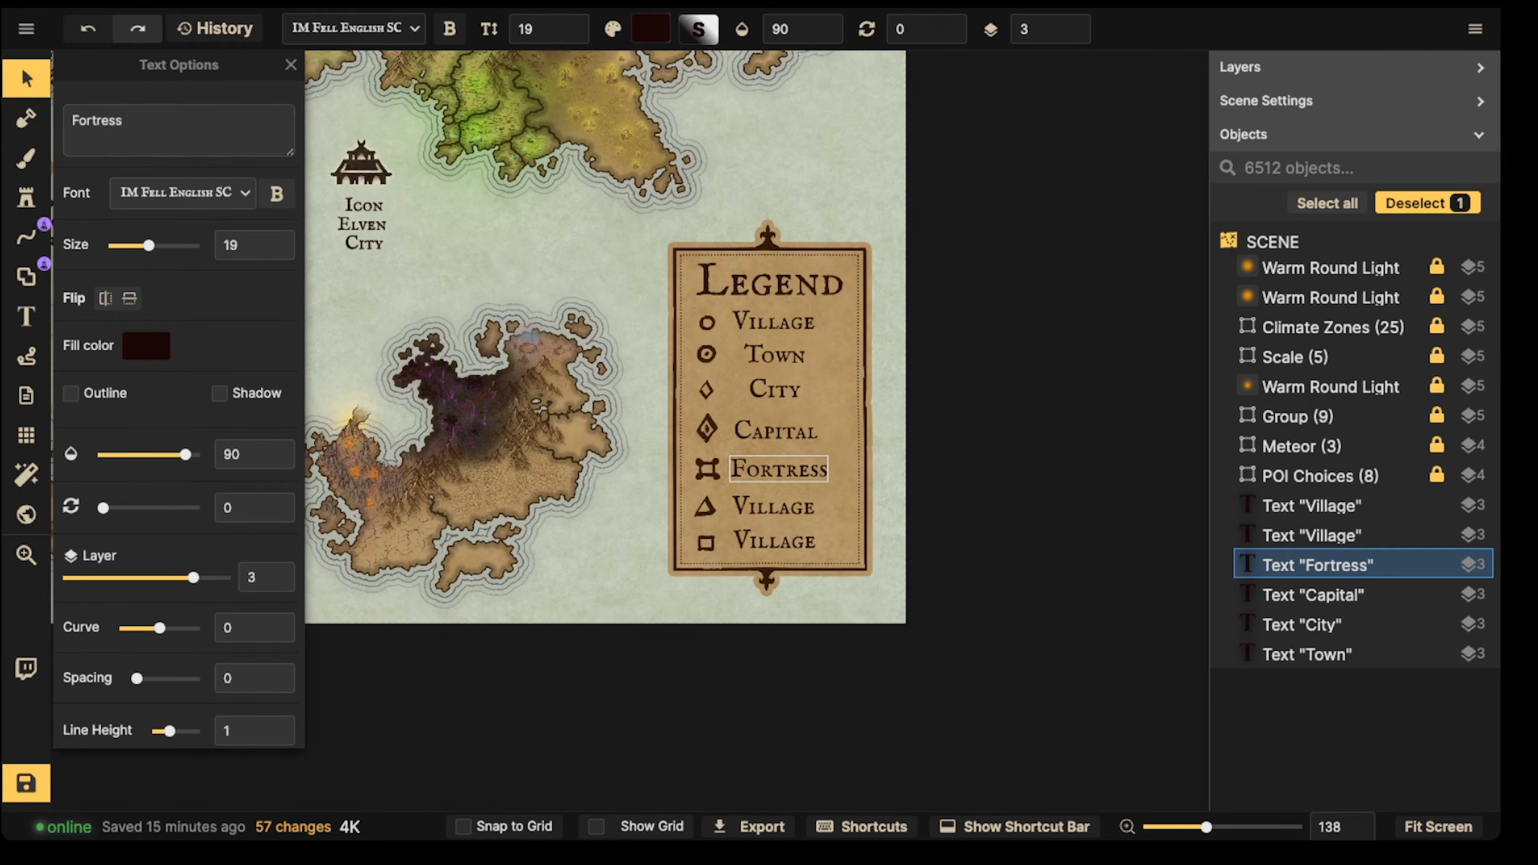
pyautogui.press('Escape')
# Step: Change the label beside the triangle icon to "Temple" and the label beside the square icon to "Tower"
pyautogui.click(773, 507)
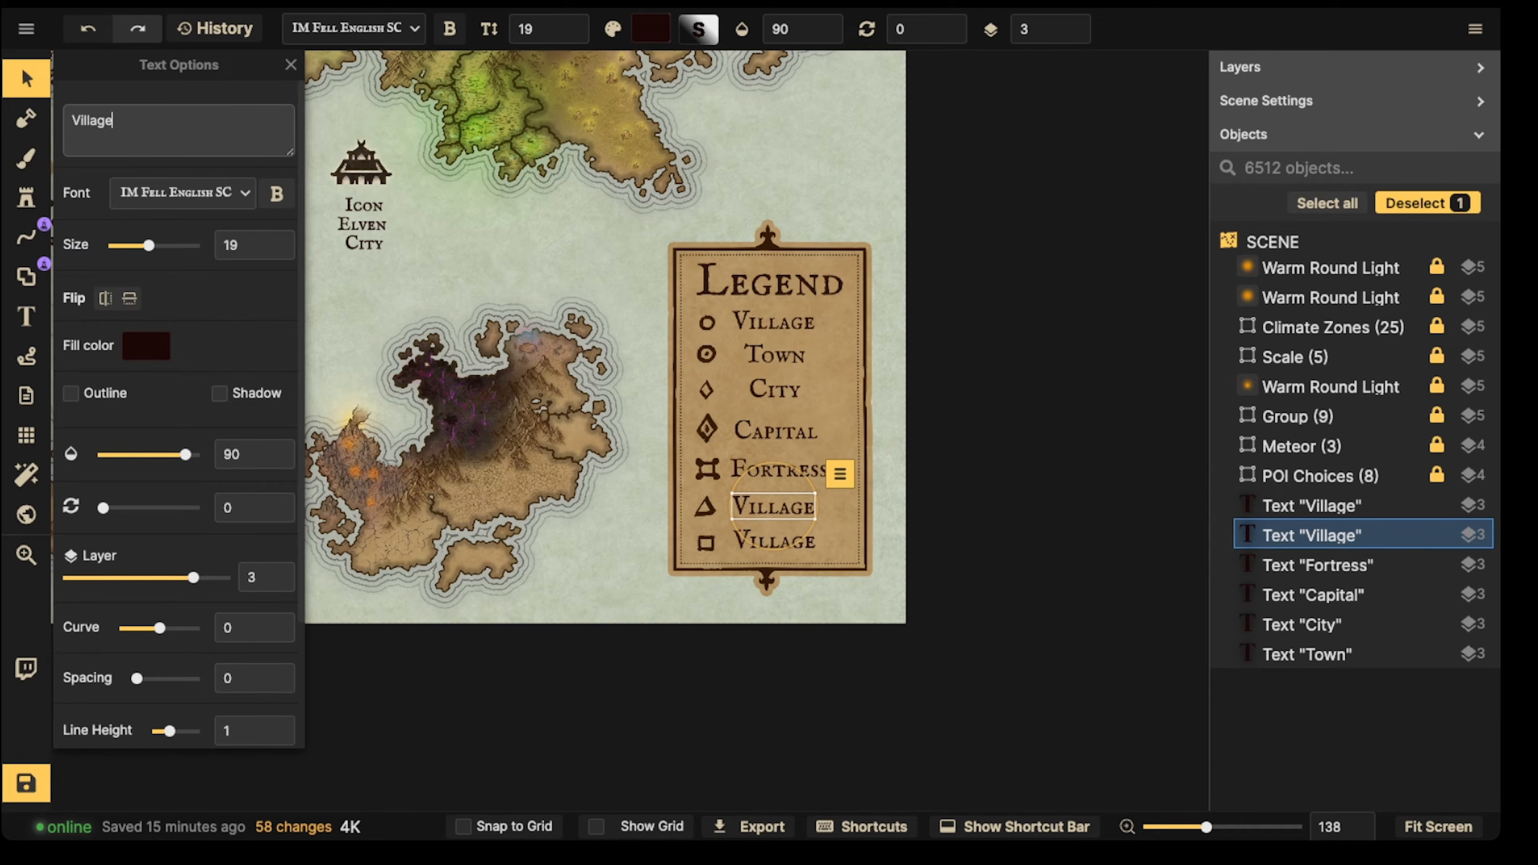
pyautogui.write('Temple')
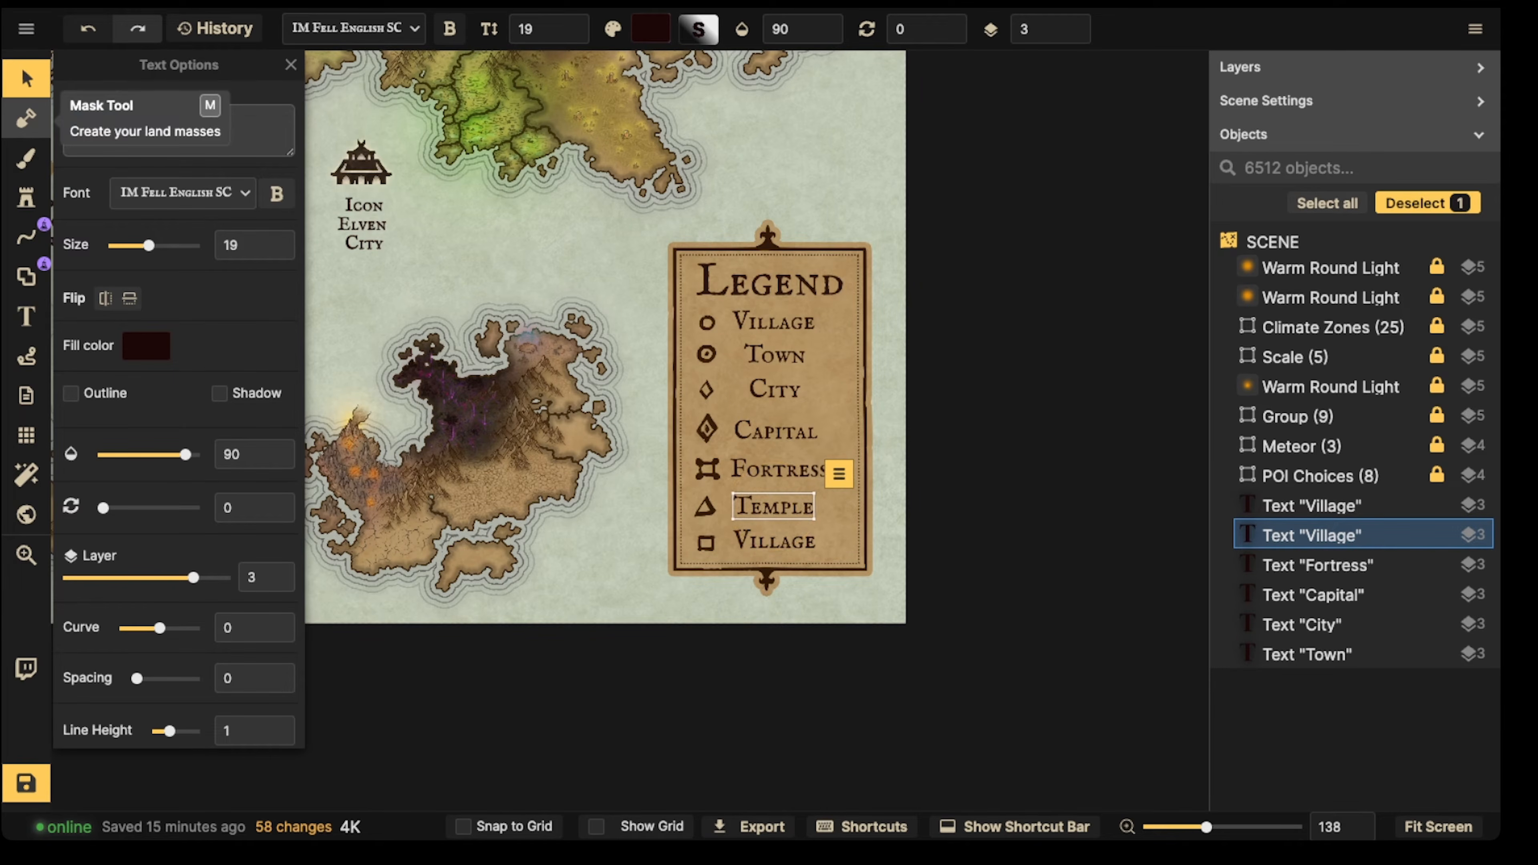
pyautogui.press('Escape')
pyautogui.click(774, 541)
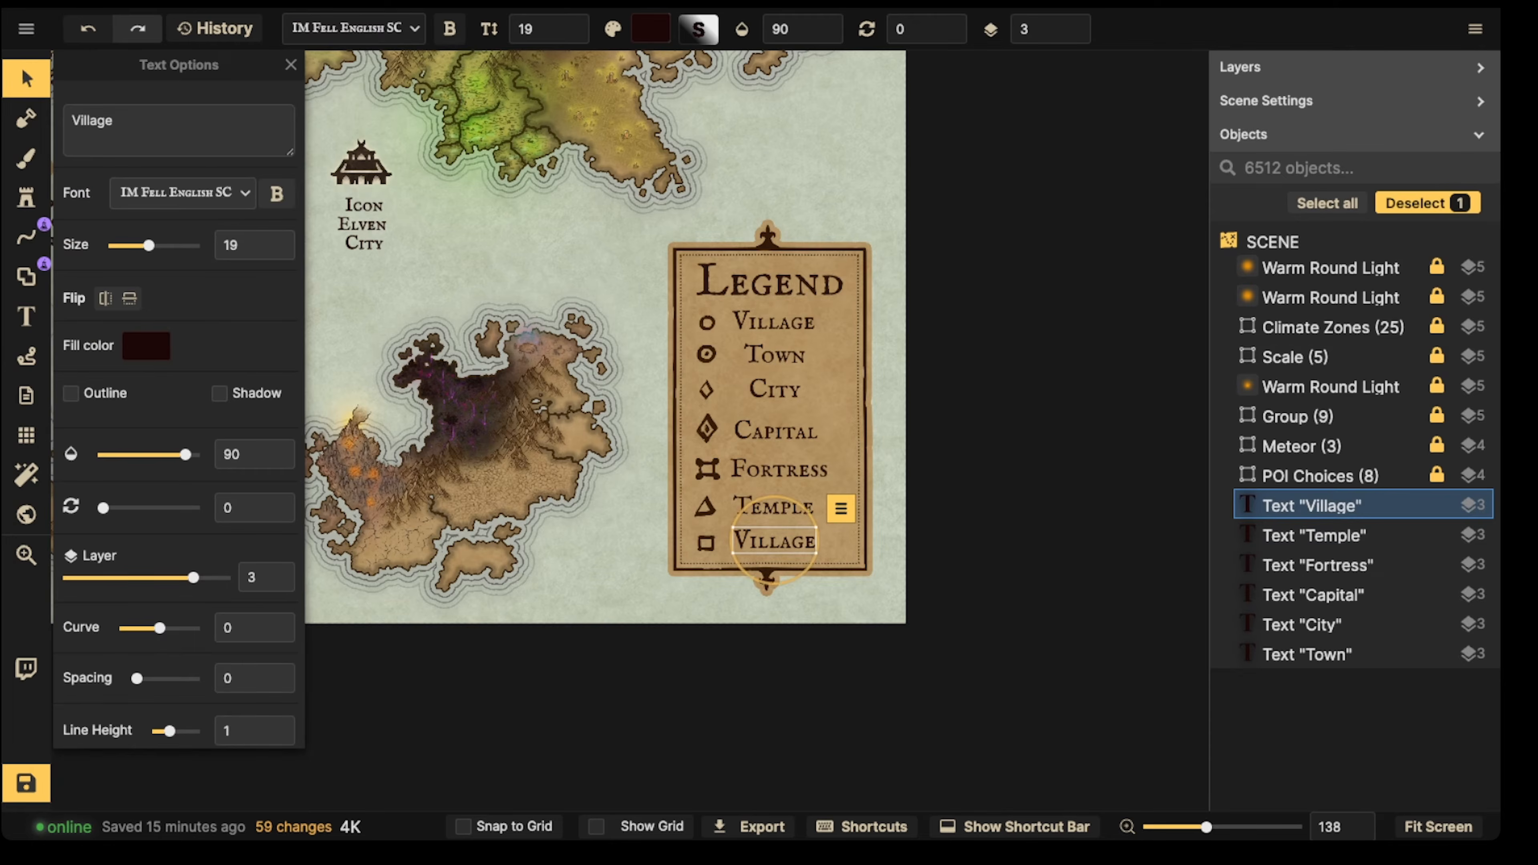
pyautogui.write('Yower')
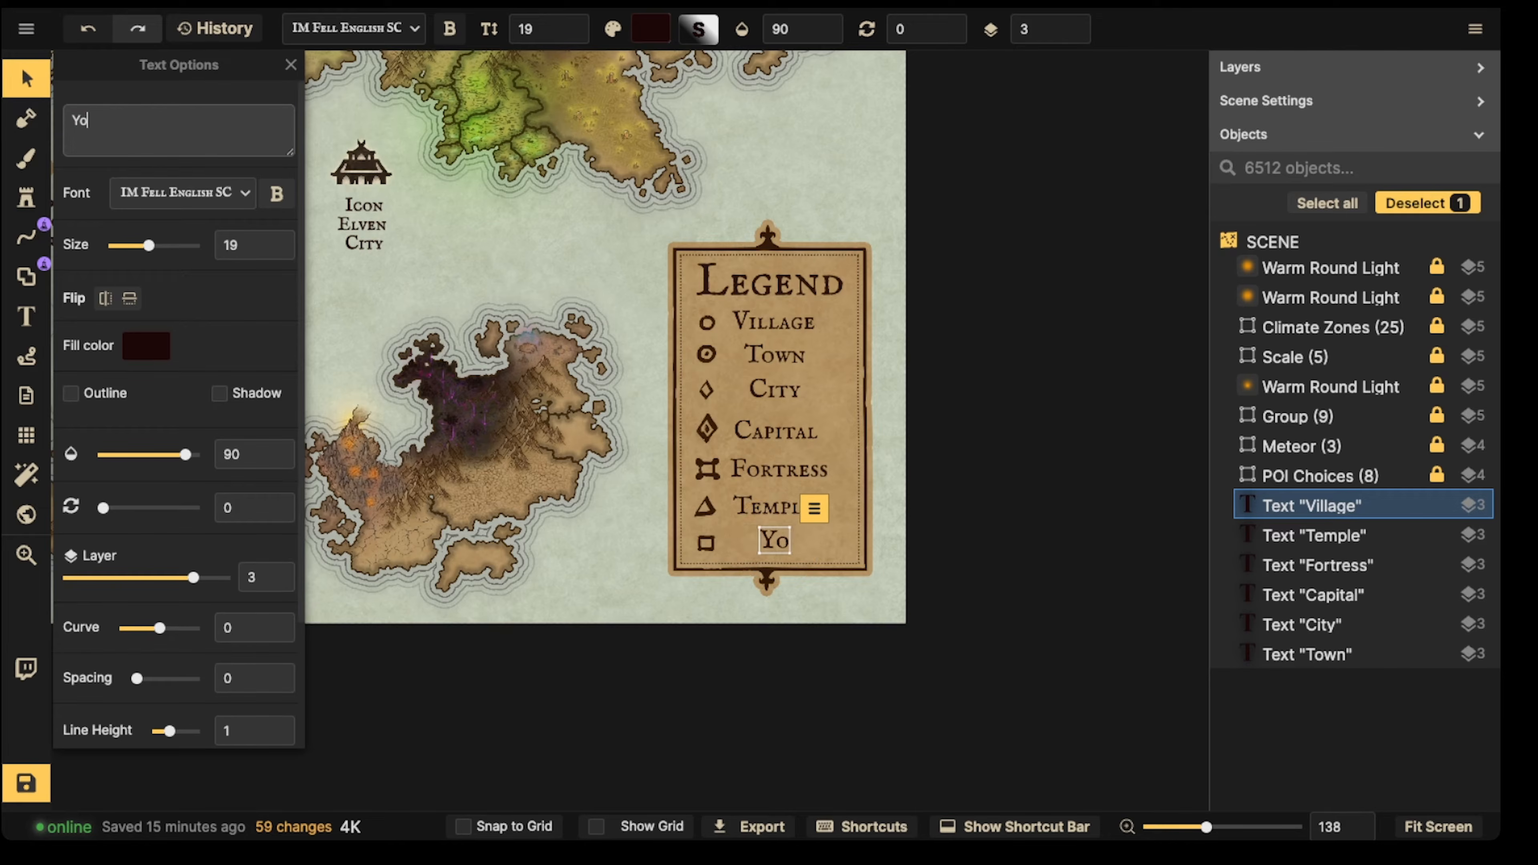
pyautogui.press('BackSpace')
pyautogui.press('BackSpace')
pyautogui.press('BackSpace')
pyautogui.press('BackSpace')
pyautogui.press('BackSpace')
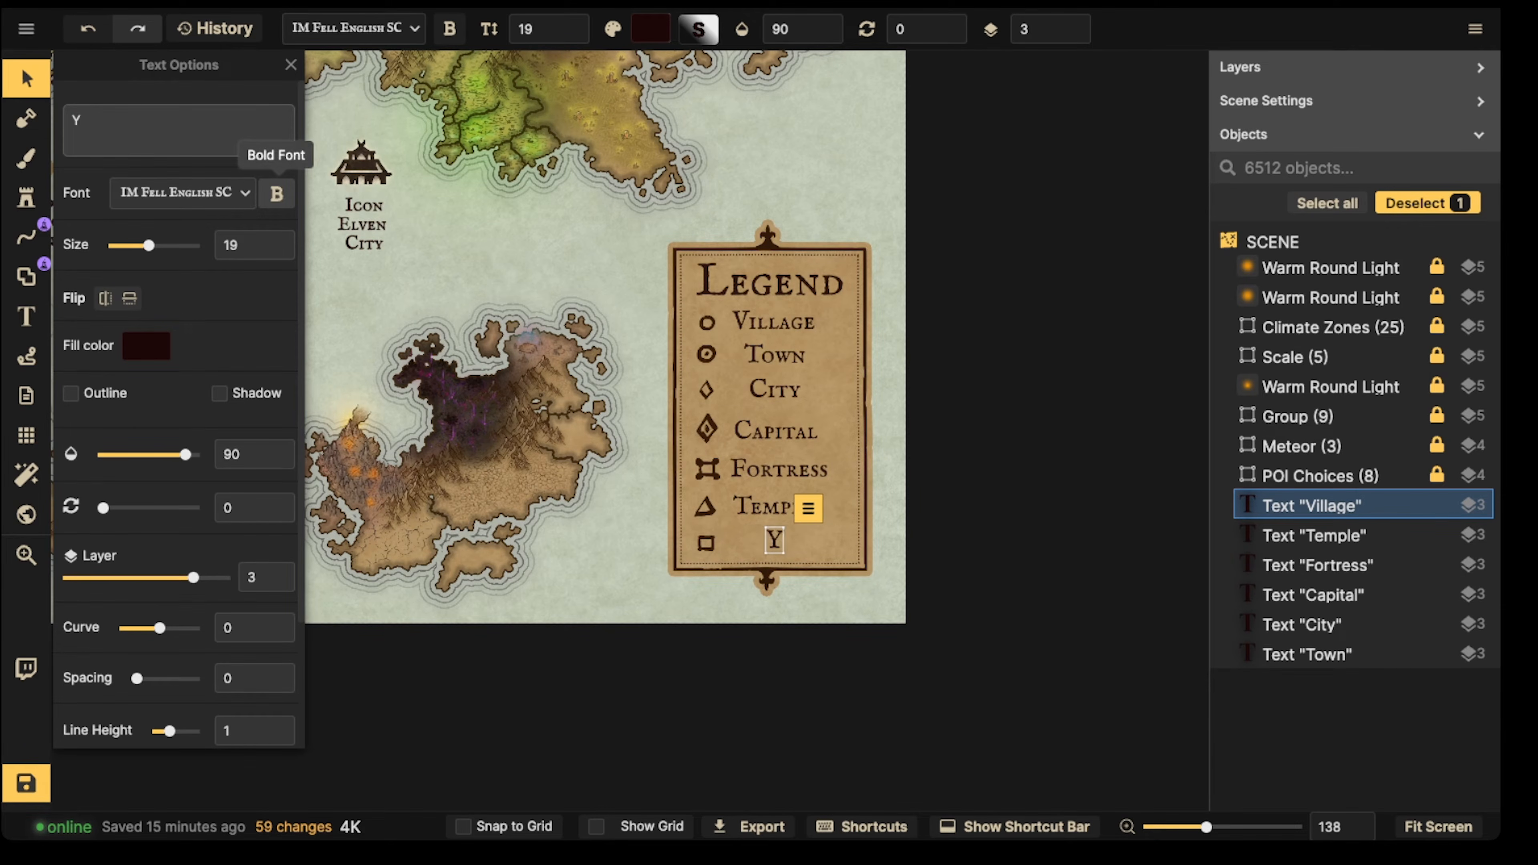
pyautogui.write('Tower')
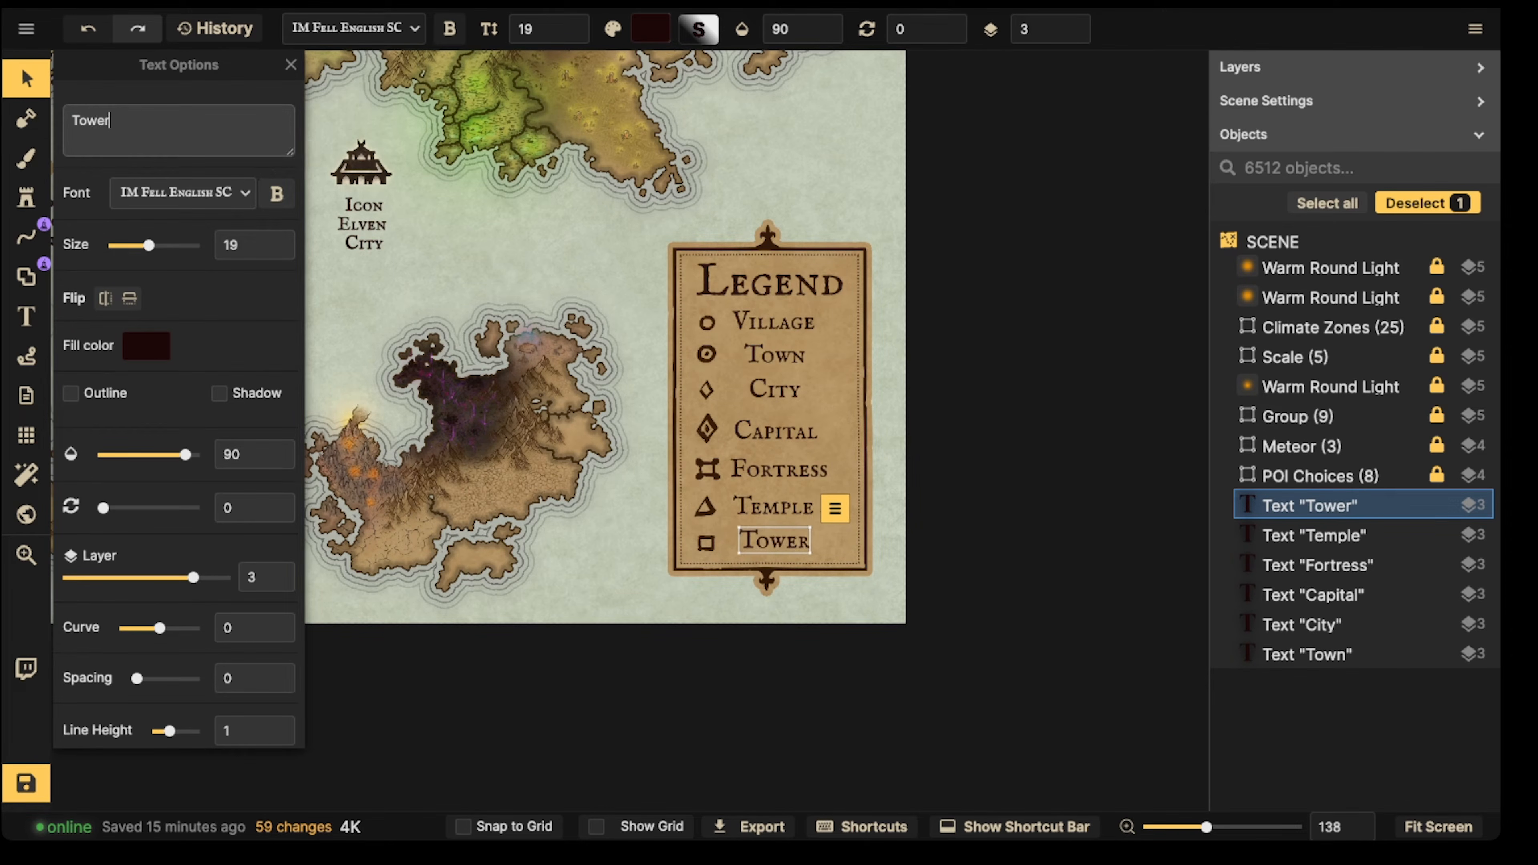
pyautogui.press('Escape')
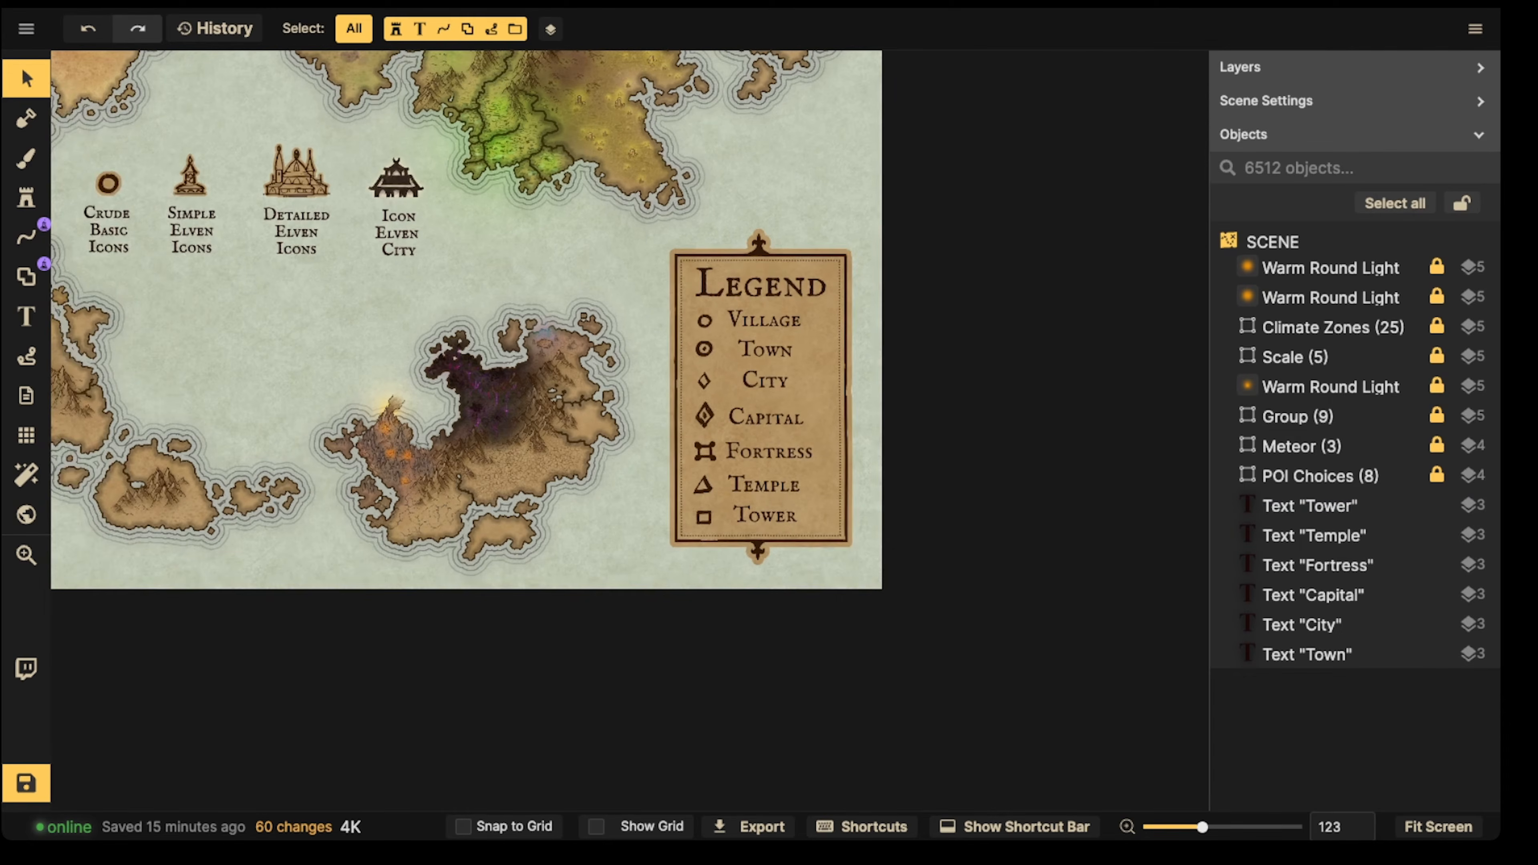
# Step: Nudge the "Legend" title slightly up and to the right within the legend frame
pyautogui.moveTo(761, 283); pyautogui.dragTo(764, 281)
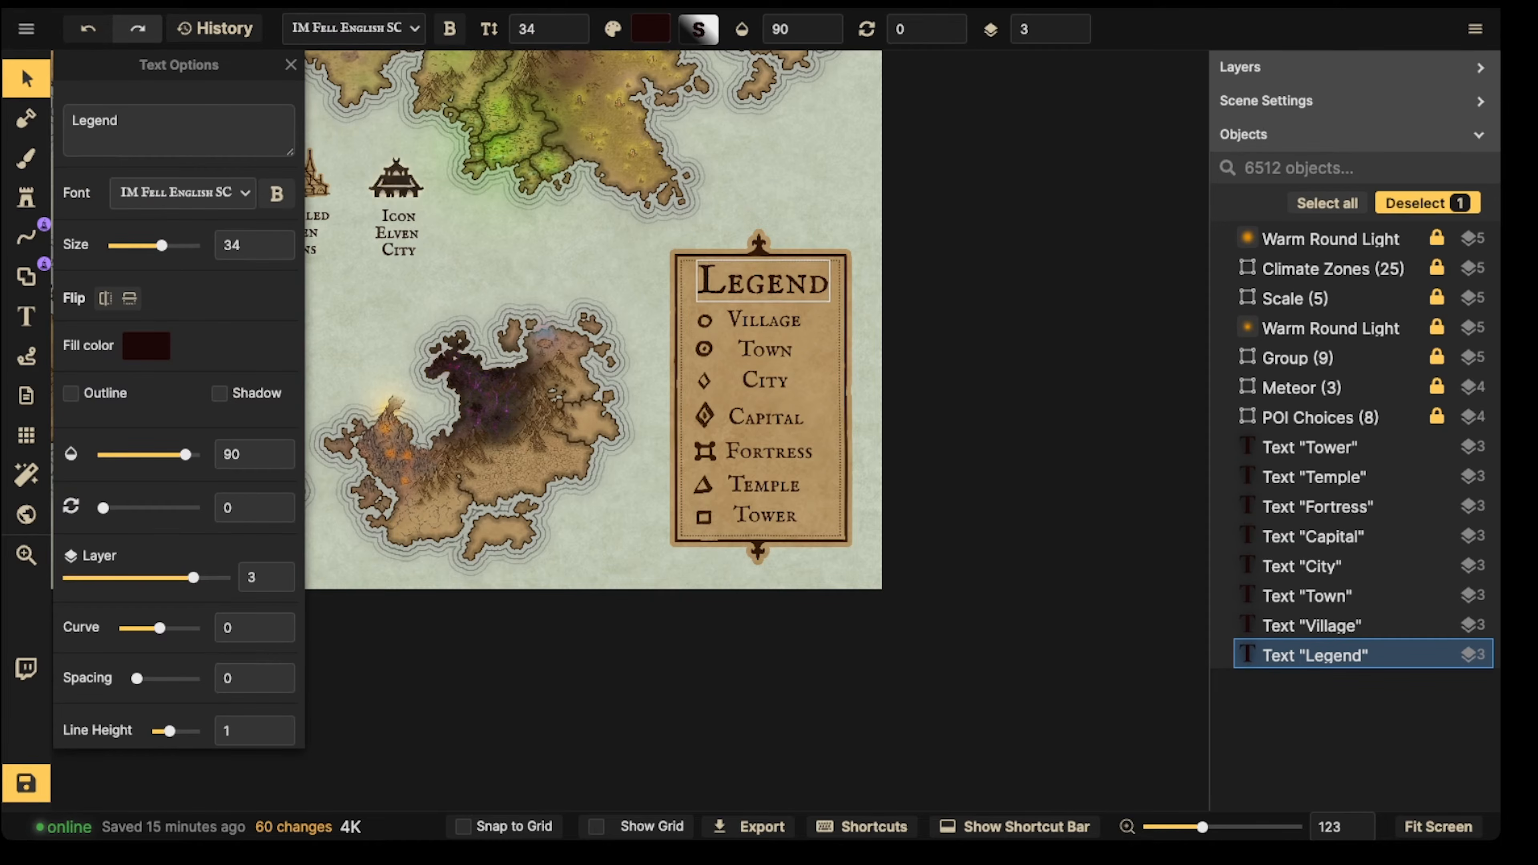
pyautogui.press('Escape')
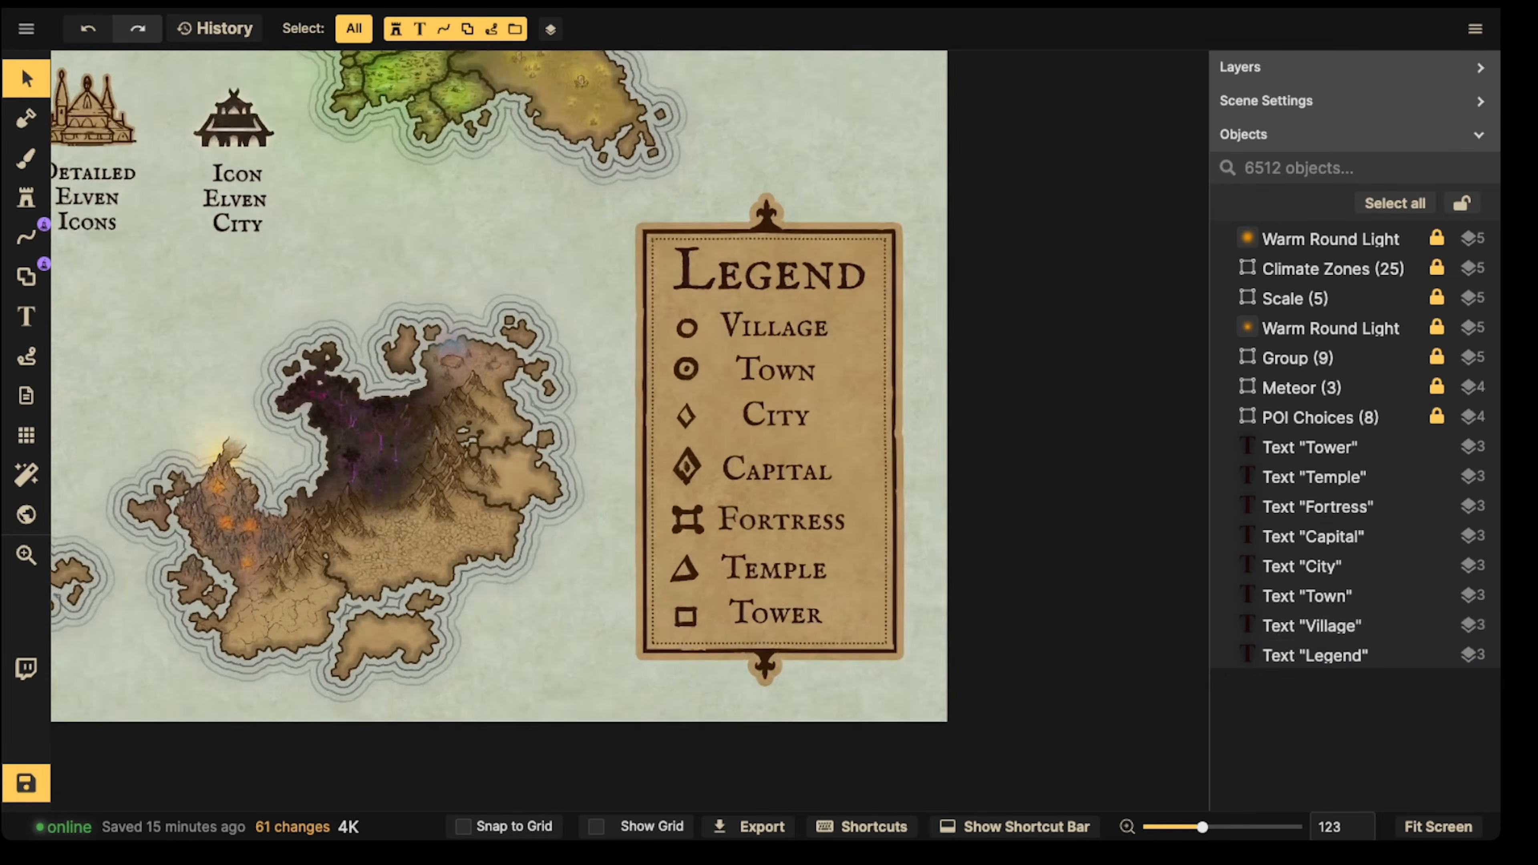
pyautogui.scroll(2, 737, 302)
pyautogui.click(761, 276)
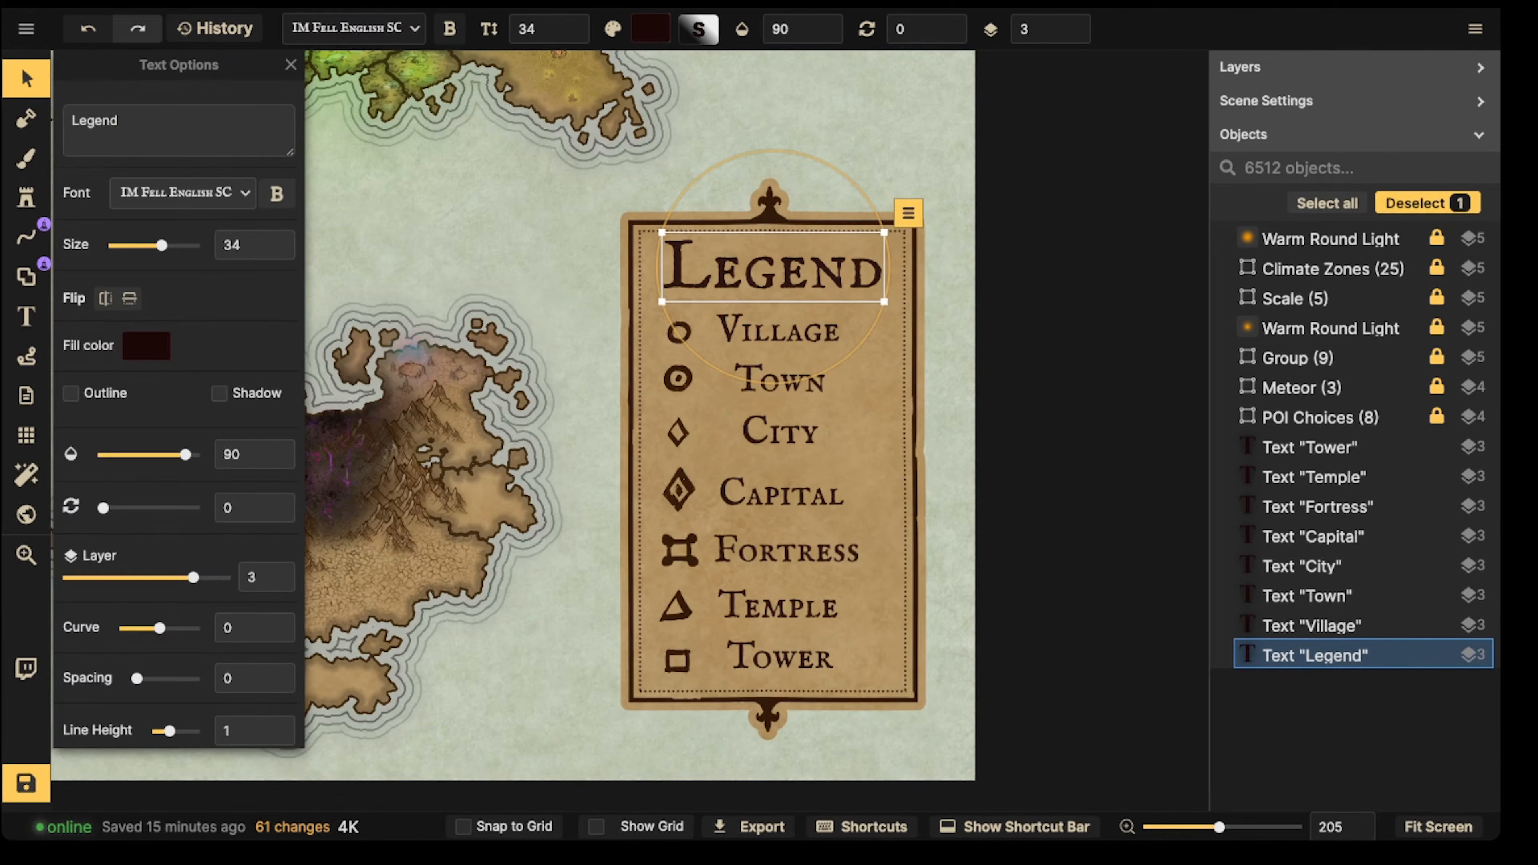
# Step: Draw a straight dark brown line with stroke size 93 across the frame beneath the "Legend" title, using the line tool's Pen mode
pyautogui.click(27, 236)
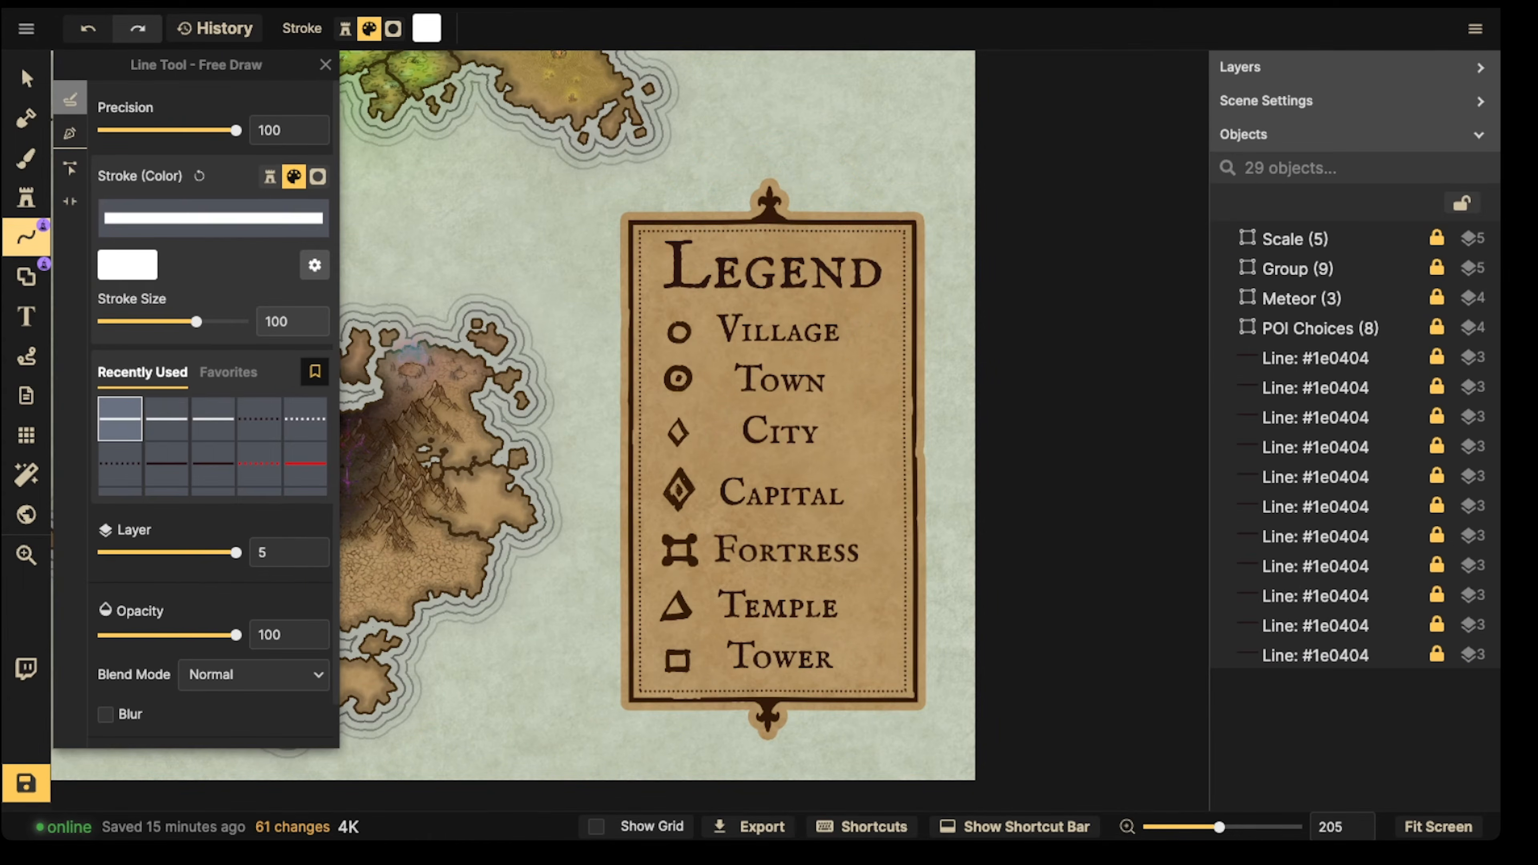
pyautogui.click(165, 464)
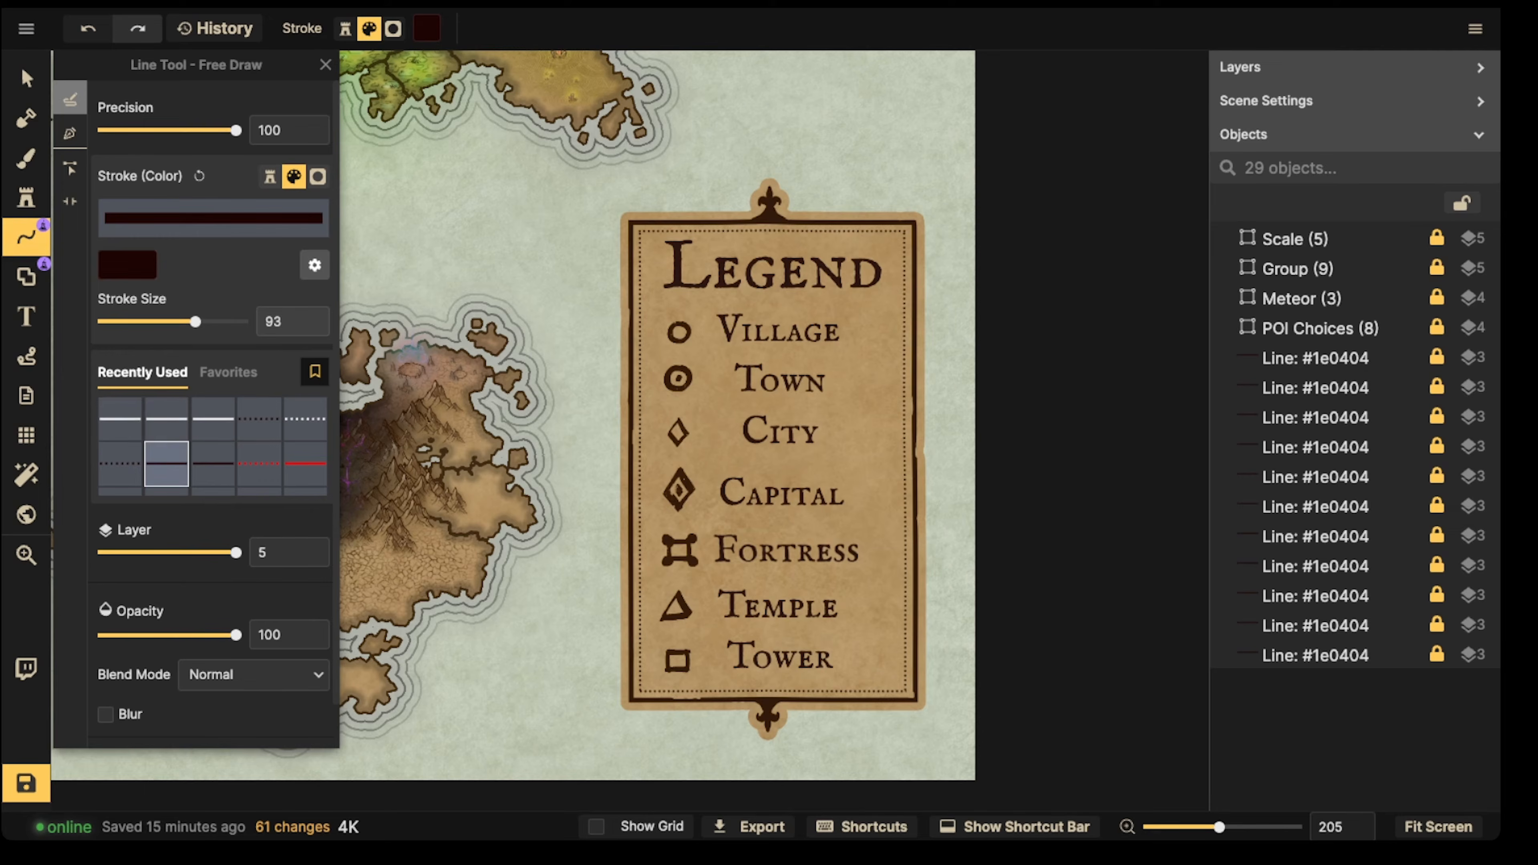
pyautogui.click(70, 132)
pyautogui.click(651, 298)
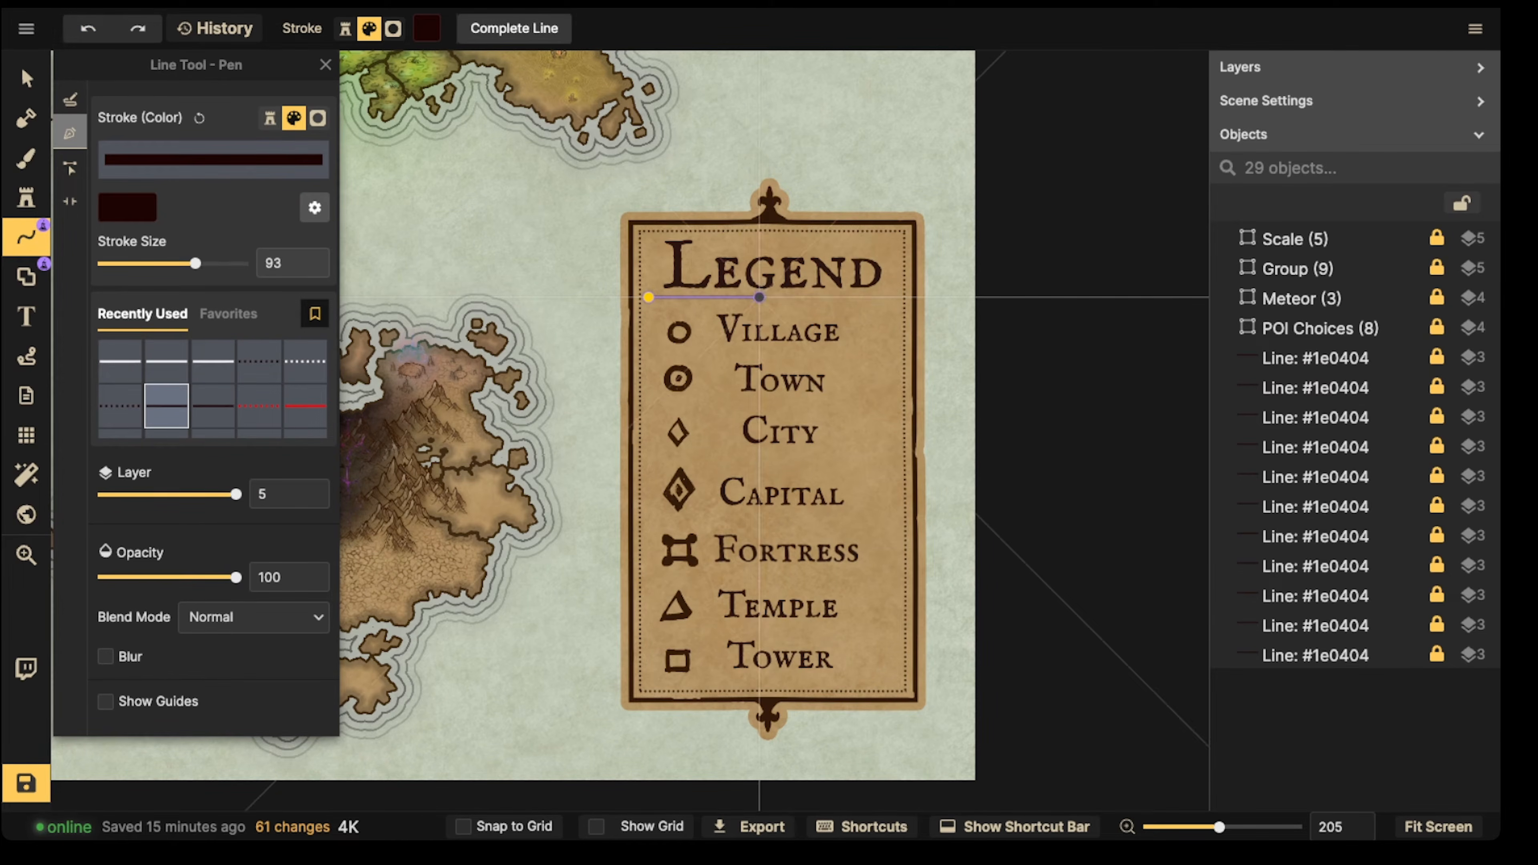
pyautogui.doubleClick(888, 298)
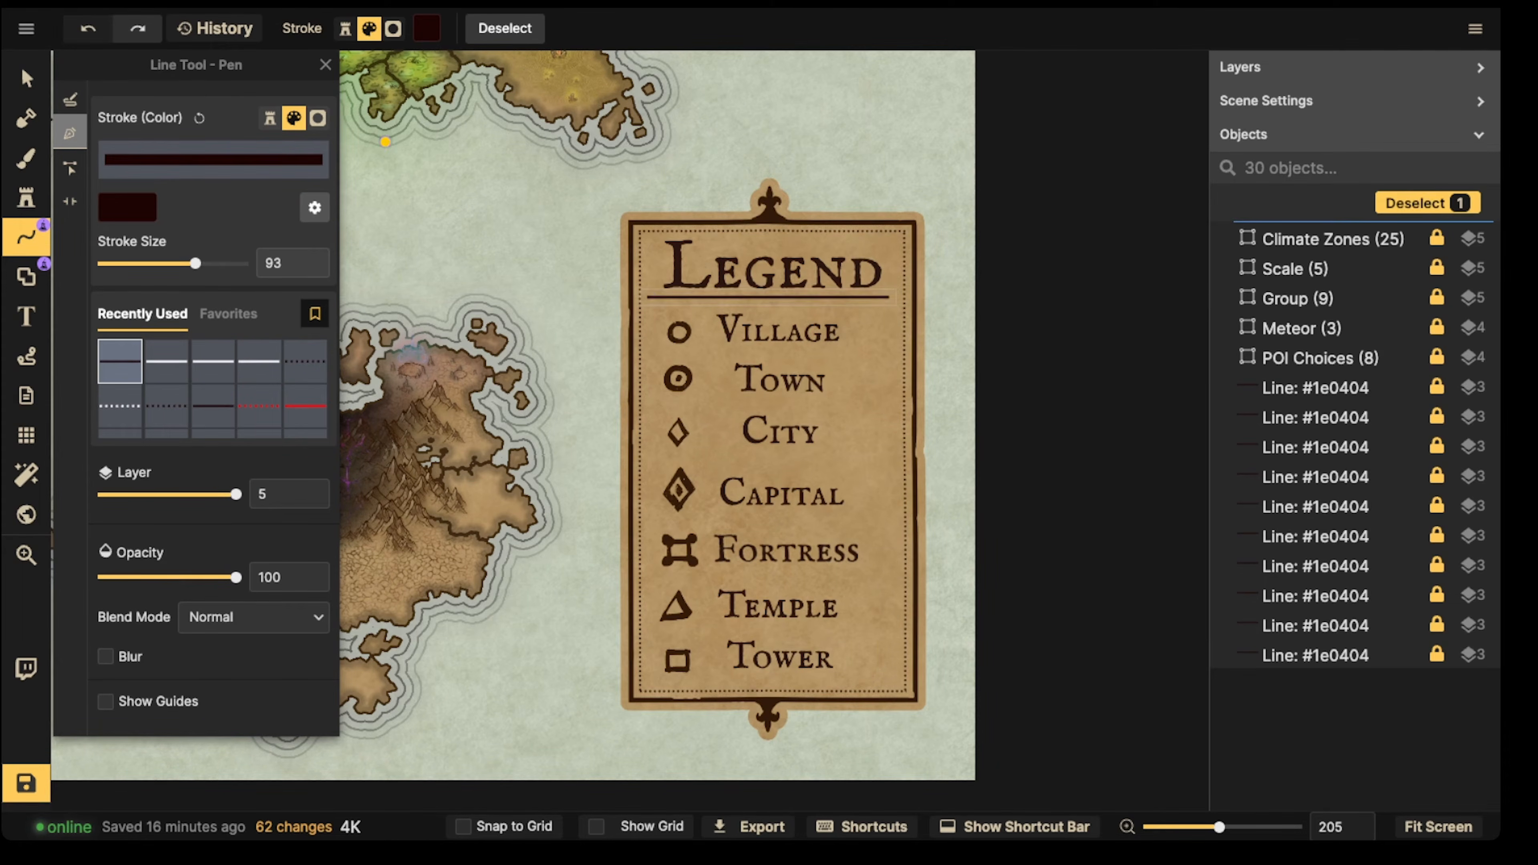
pyautogui.press('v')
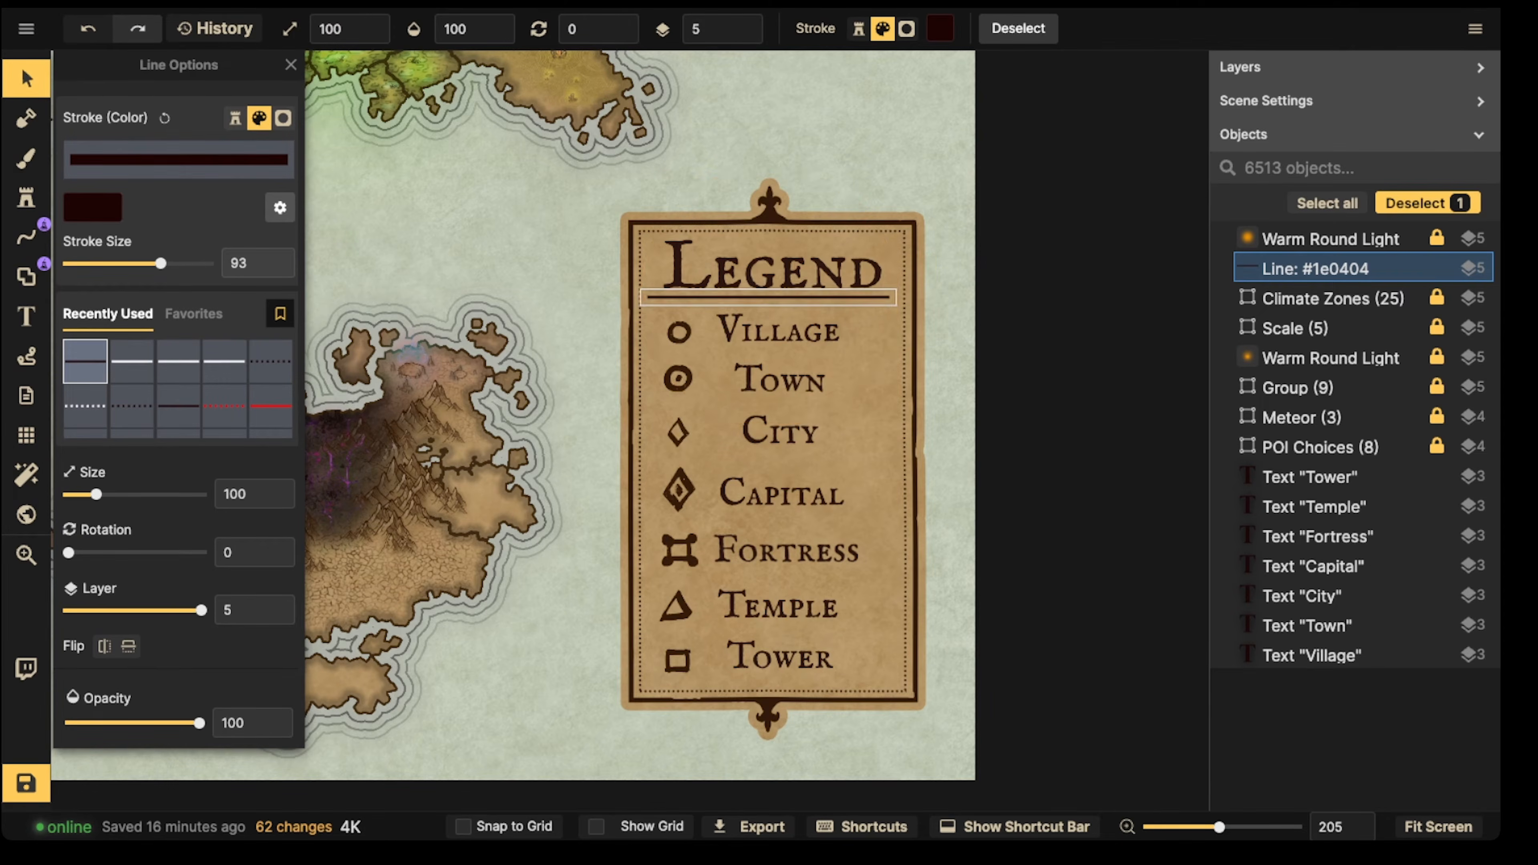
pyautogui.press('Escape')
# Step: Select the column of seven legend icons and center them horizontally on each other
pyautogui.scroll(-3, 740, 493)
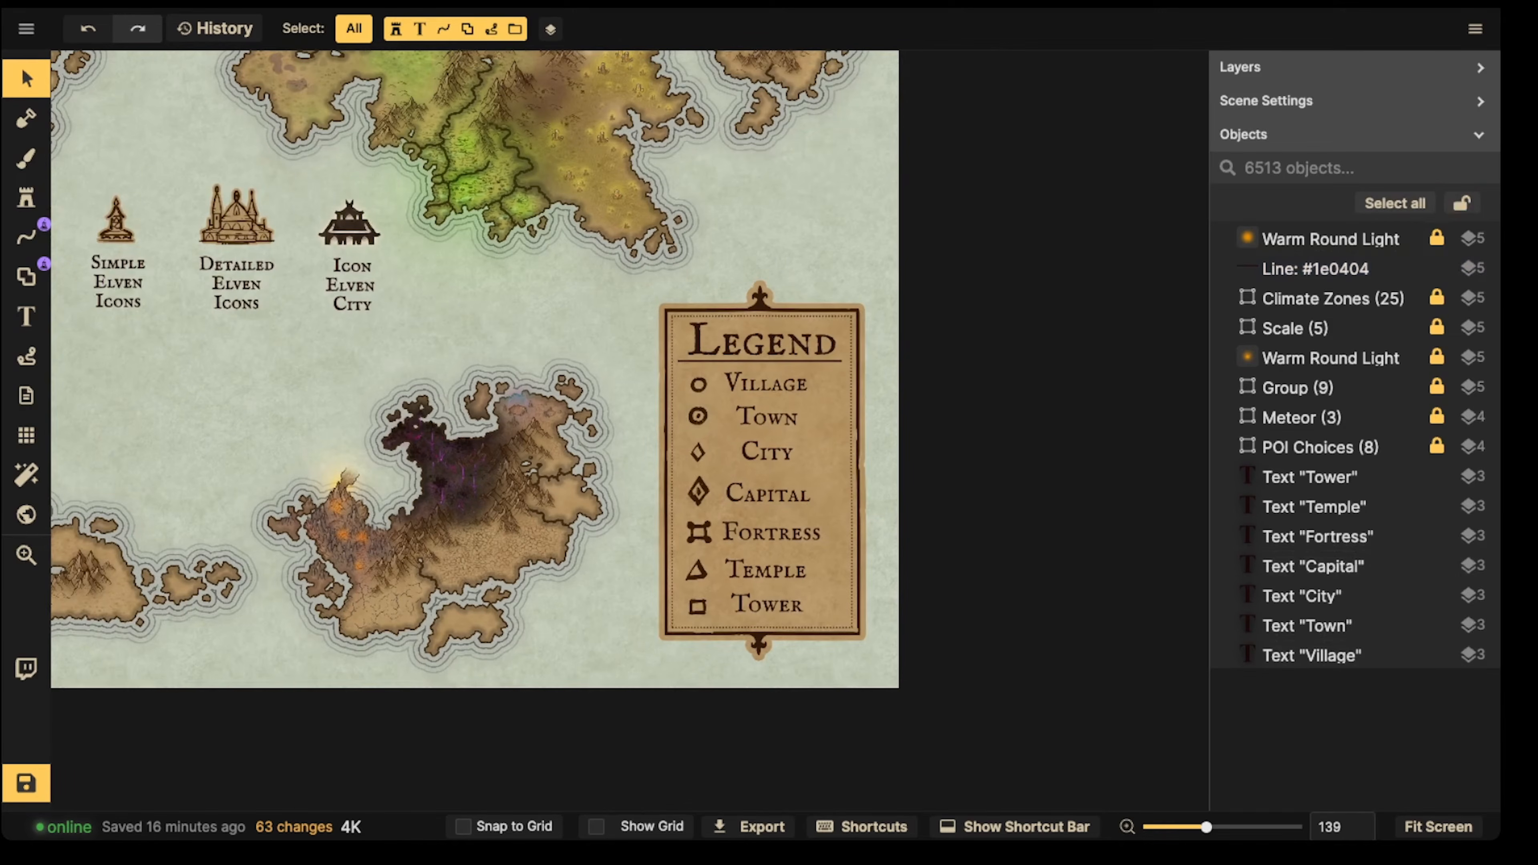
pyautogui.moveTo(673, 372); pyautogui.dragTo(718, 639)
pyautogui.click(740, 354)
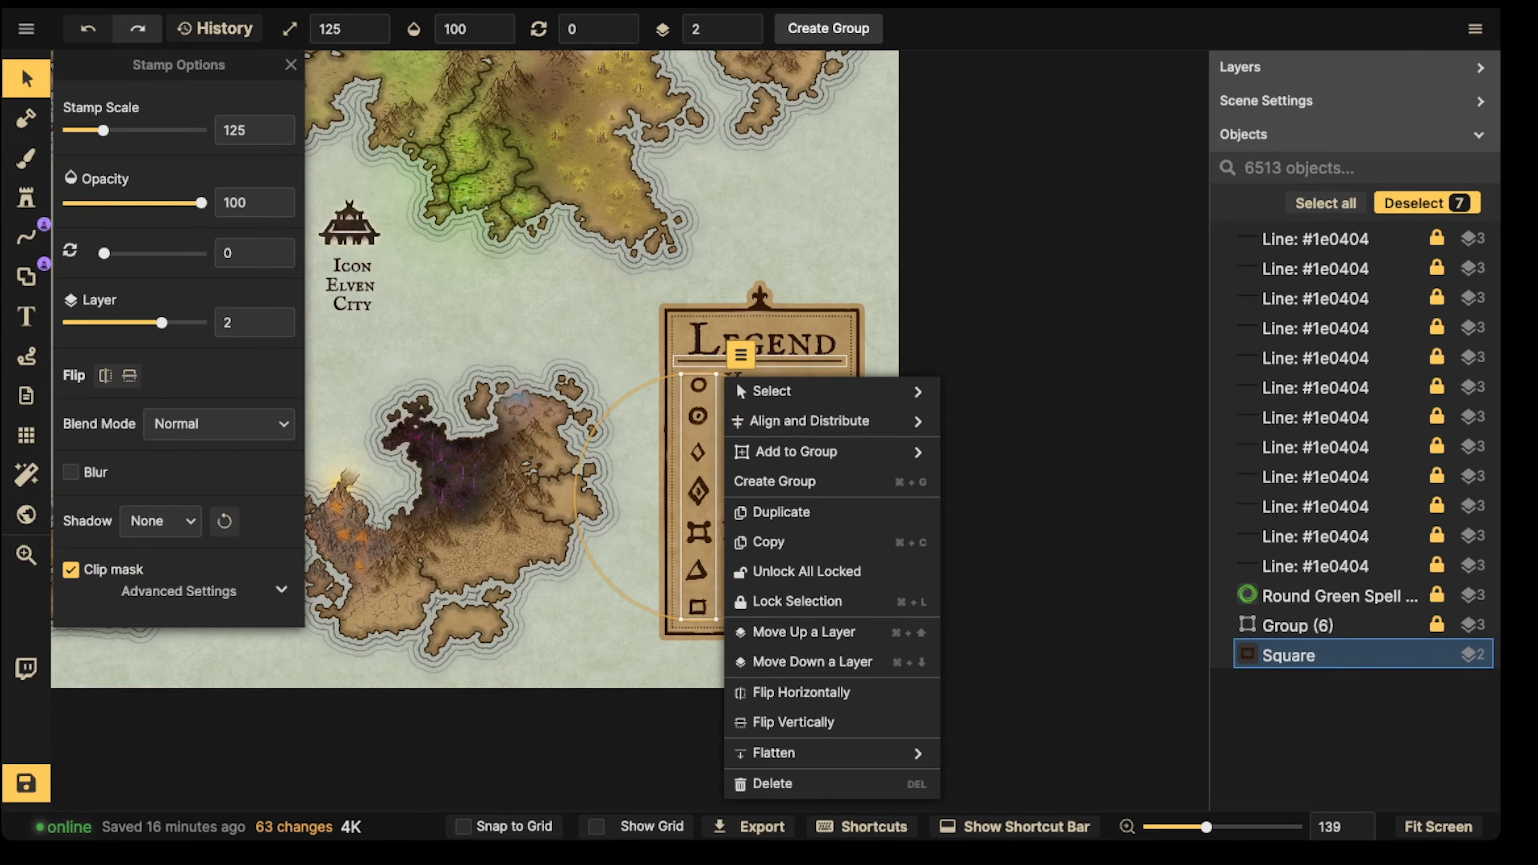
pyautogui.moveTo(848, 421)
pyautogui.click(1037, 451)
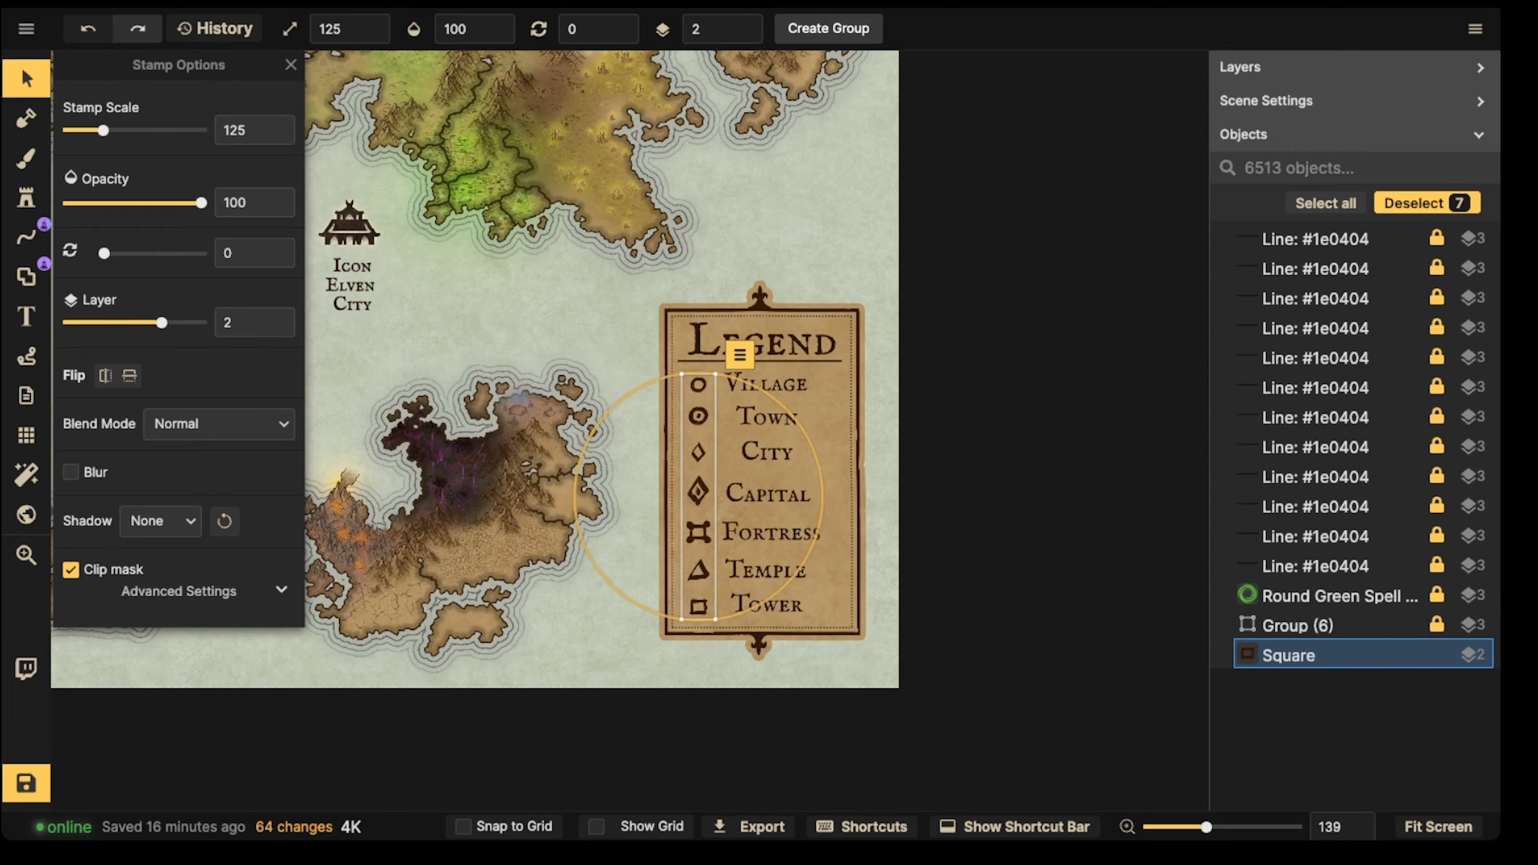
pyautogui.press('Escape')
# Step: Select the seven legend text labels from "Village" to "Tower" and center them horizontally on each other
pyautogui.moveTo(721, 367); pyautogui.dragTo(822, 632)
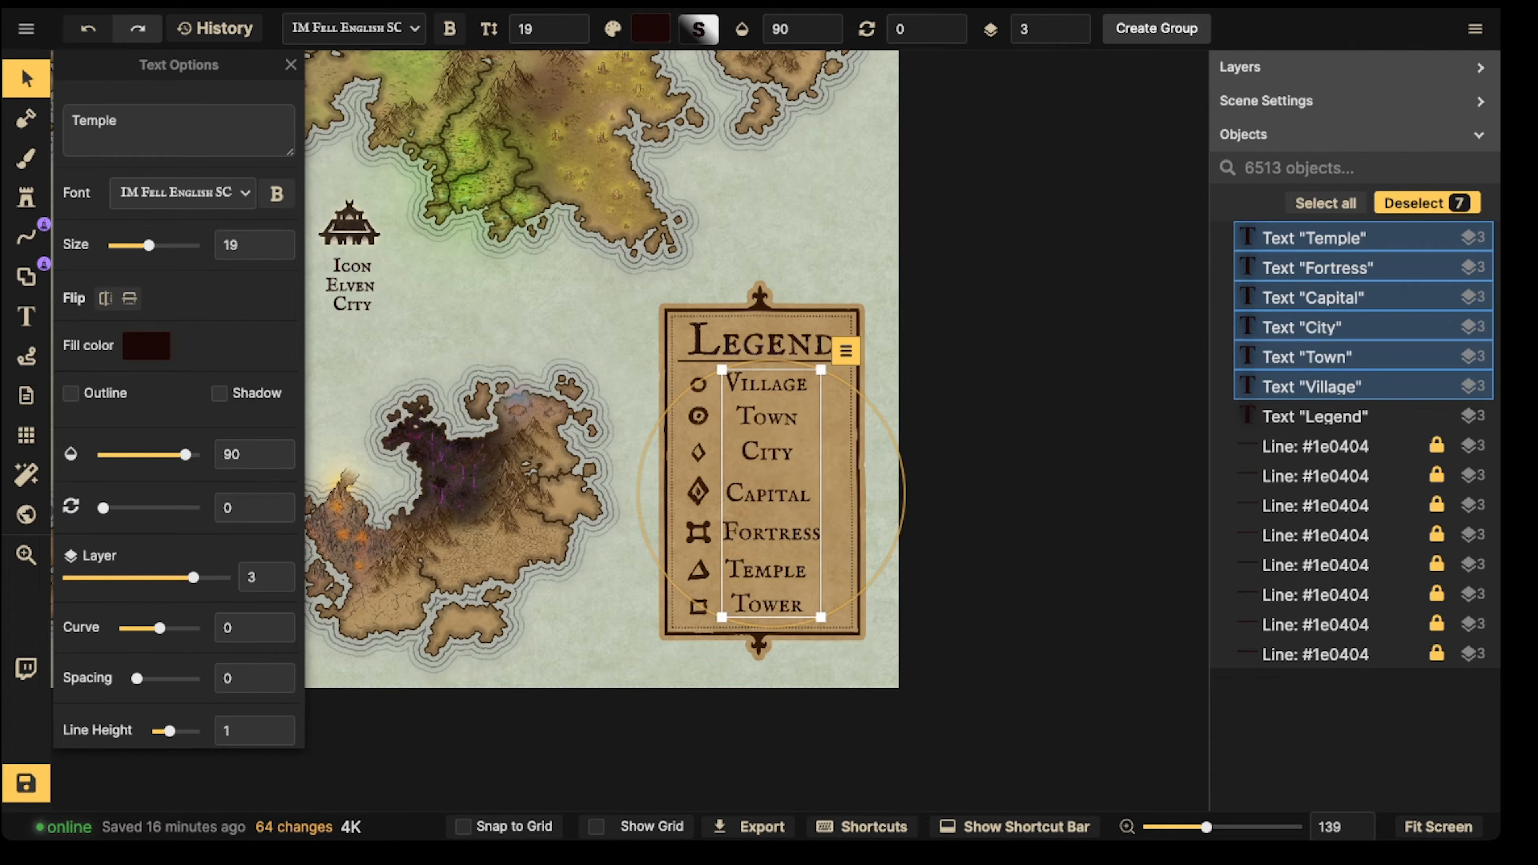
pyautogui.click(846, 351)
pyautogui.moveTo(909, 417)
pyautogui.click(1090, 446)
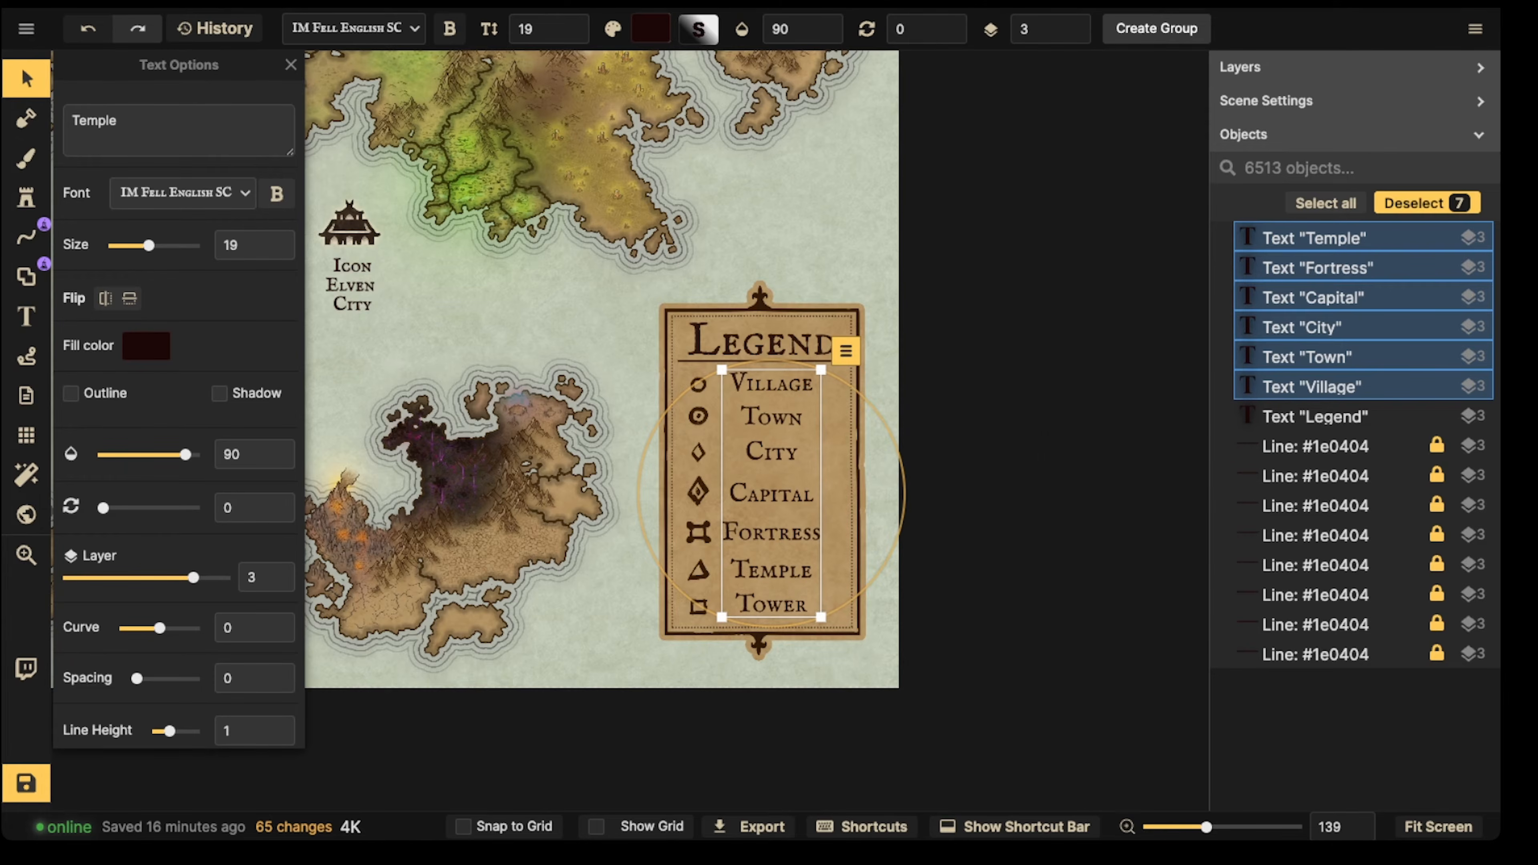
pyautogui.press('Escape')
# Step: Center the "Village" label vertically with the plain circle icon, and vertically align the "Town" label with the dotted circle icon
pyautogui.click(1313, 386)
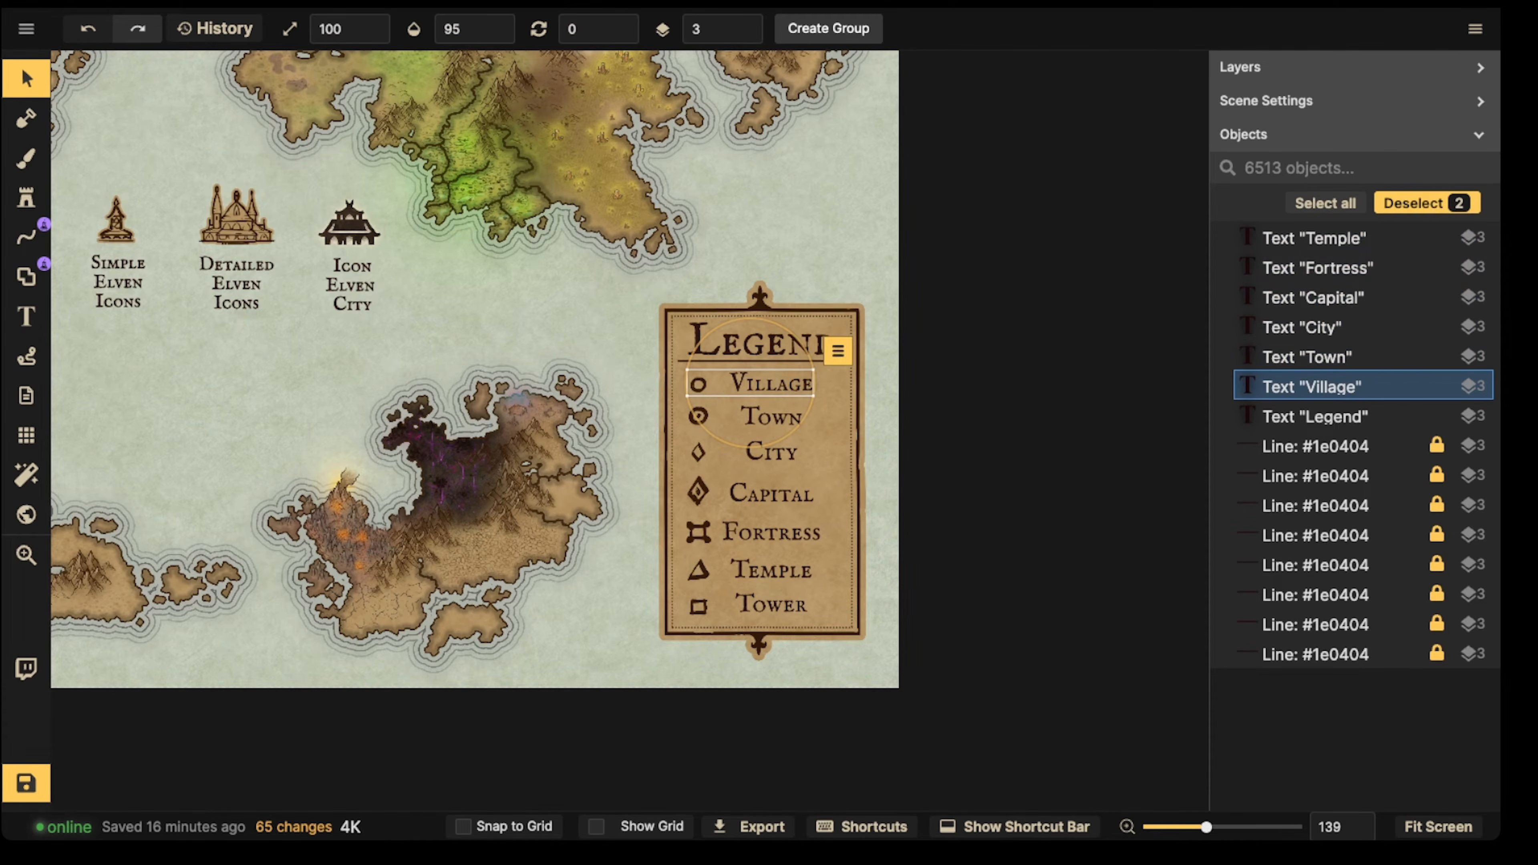
pyautogui.click(838, 351)
pyautogui.moveTo(908, 416)
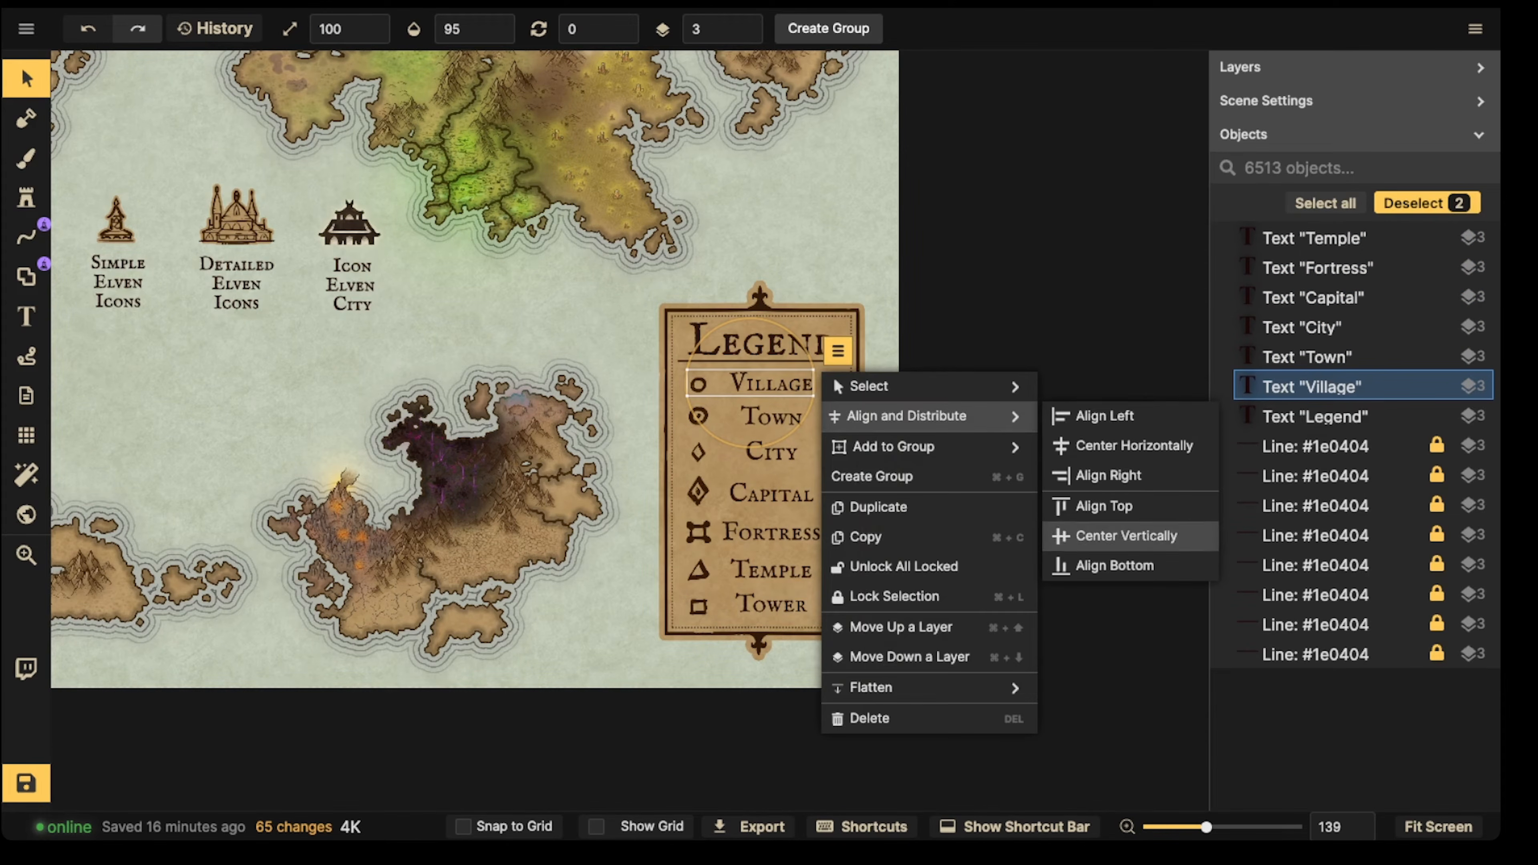
pyautogui.click(1127, 535)
pyautogui.press('Escape')
pyautogui.click(1309, 357)
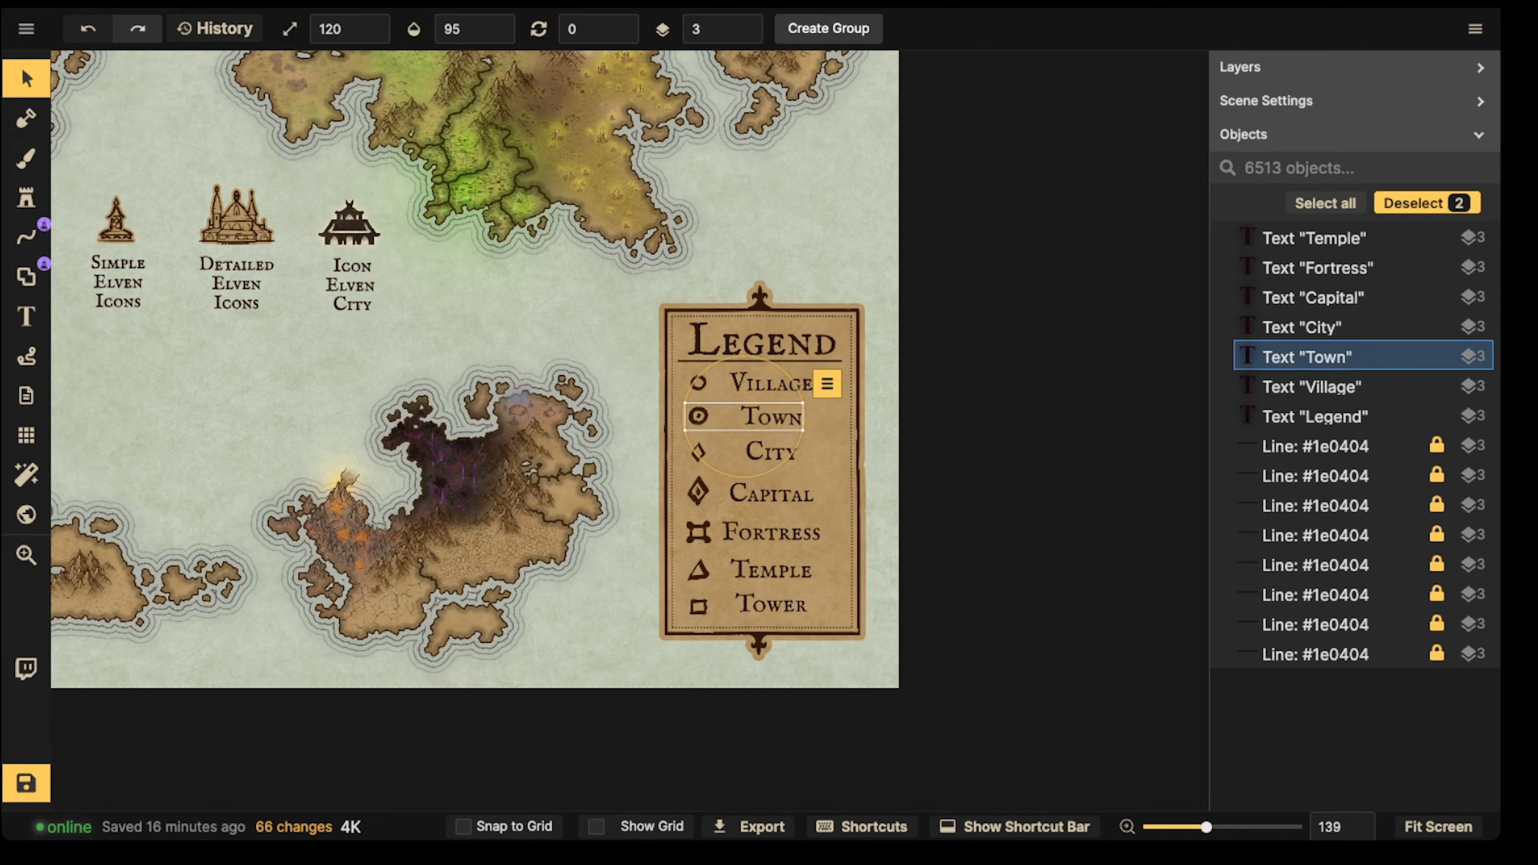
pyautogui.click(827, 383)
pyautogui.moveTo(908, 450)
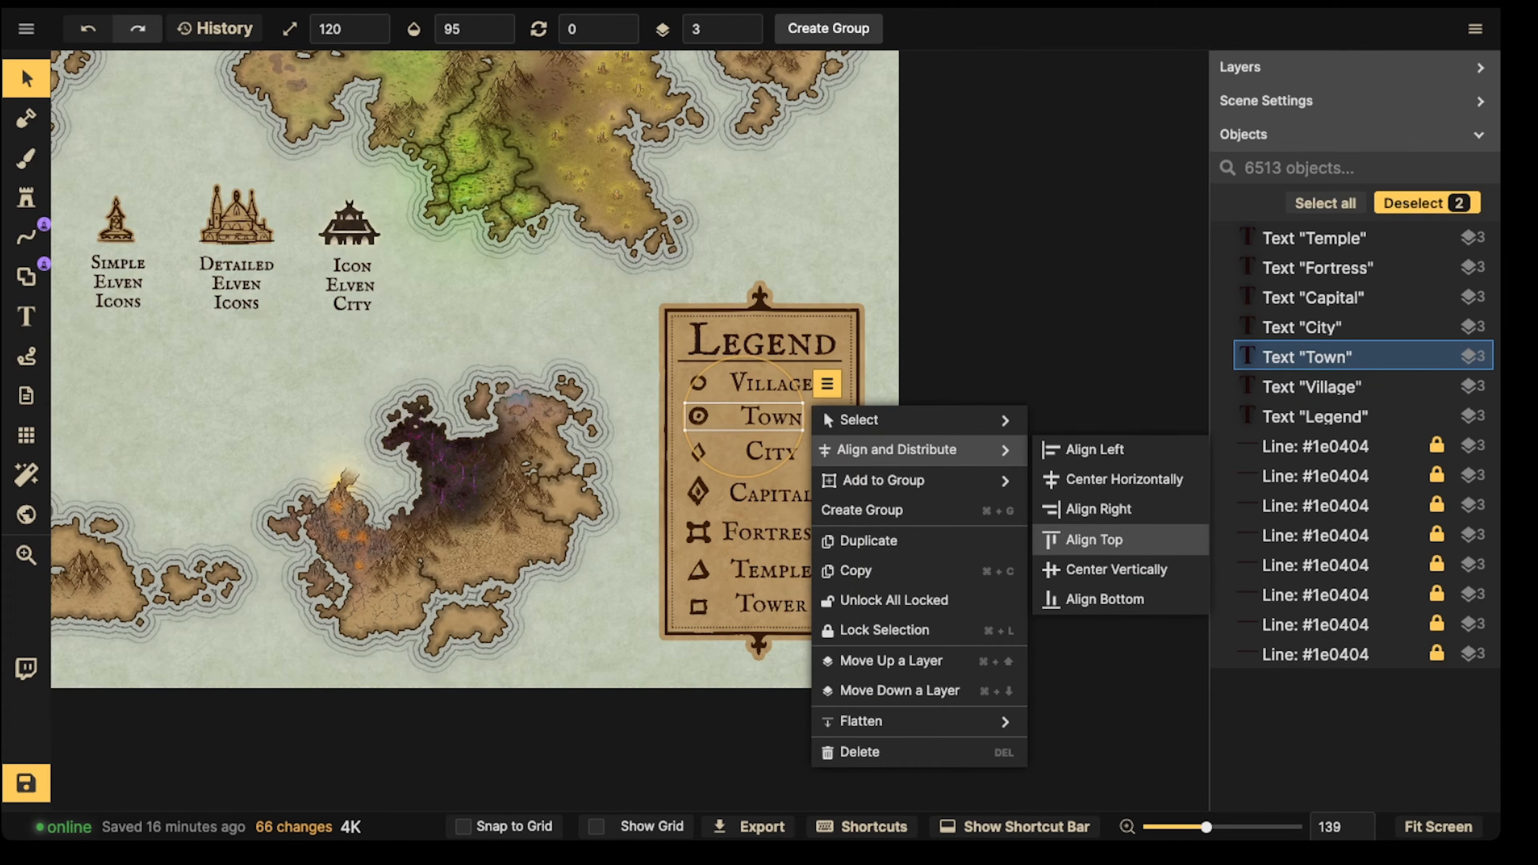
pyautogui.click(1094, 540)
pyautogui.press('Escape')
# Step: Center the "City" label vertically with the plain diamond icon and the "Capital" label with the nested diamond icon
pyautogui.click(752, 453)
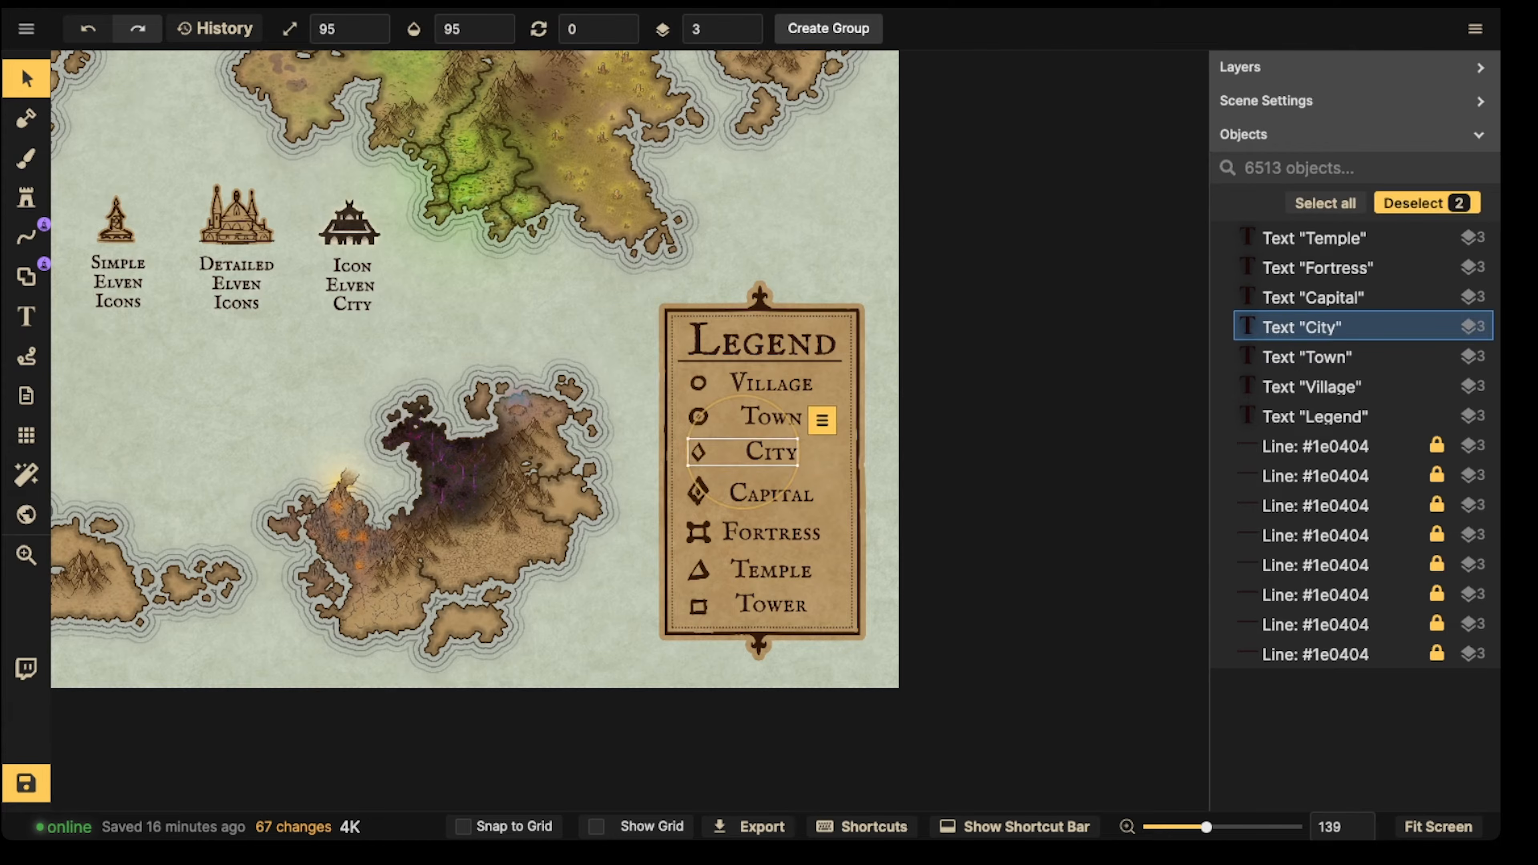
pyautogui.click(822, 420)
pyautogui.moveTo(908, 486)
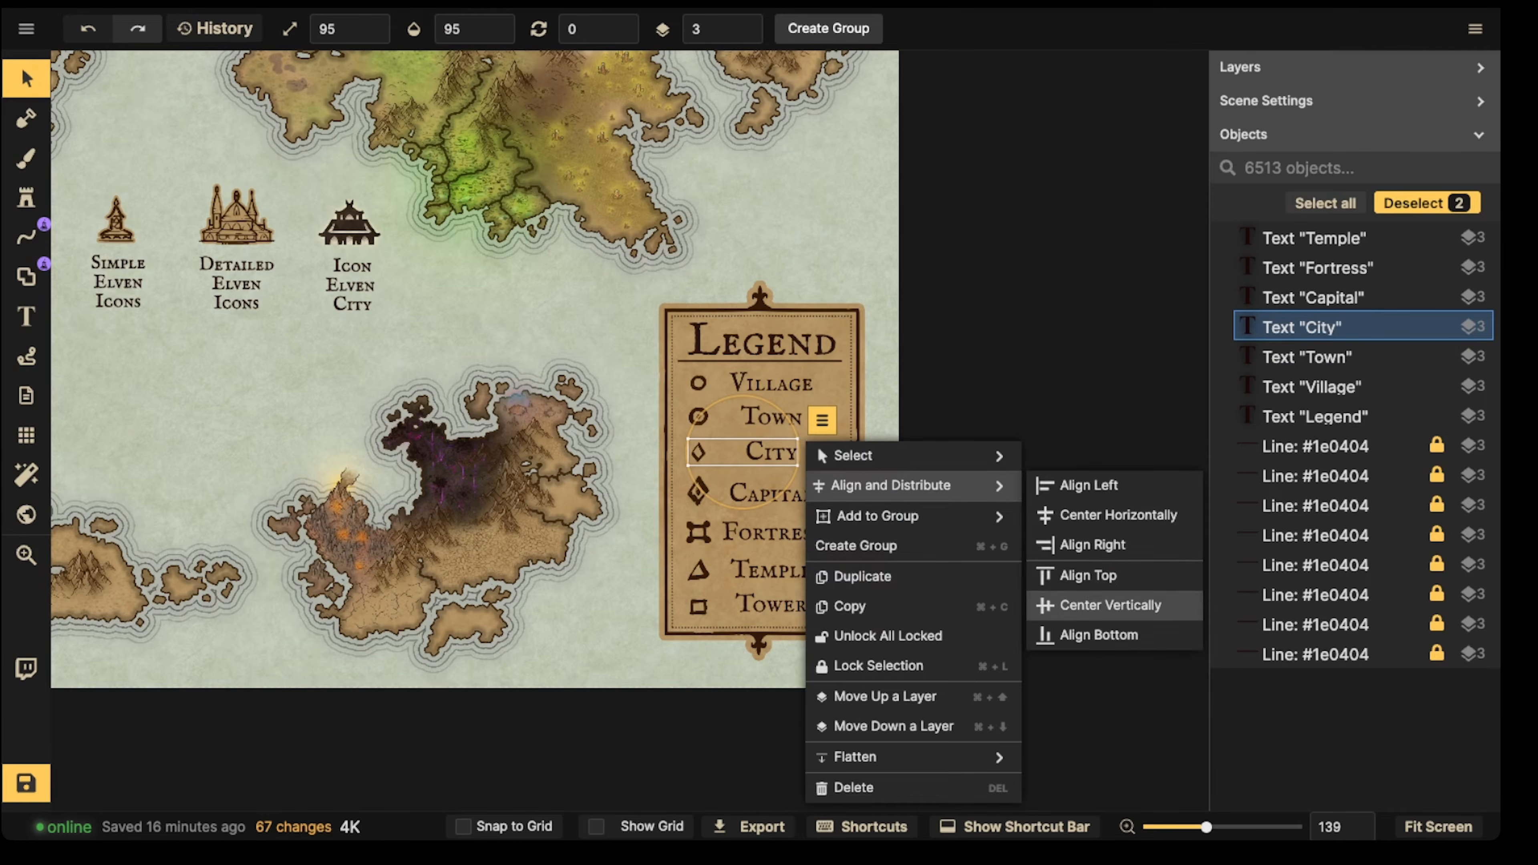
pyautogui.click(1110, 605)
pyautogui.press('Escape')
pyautogui.click(752, 494)
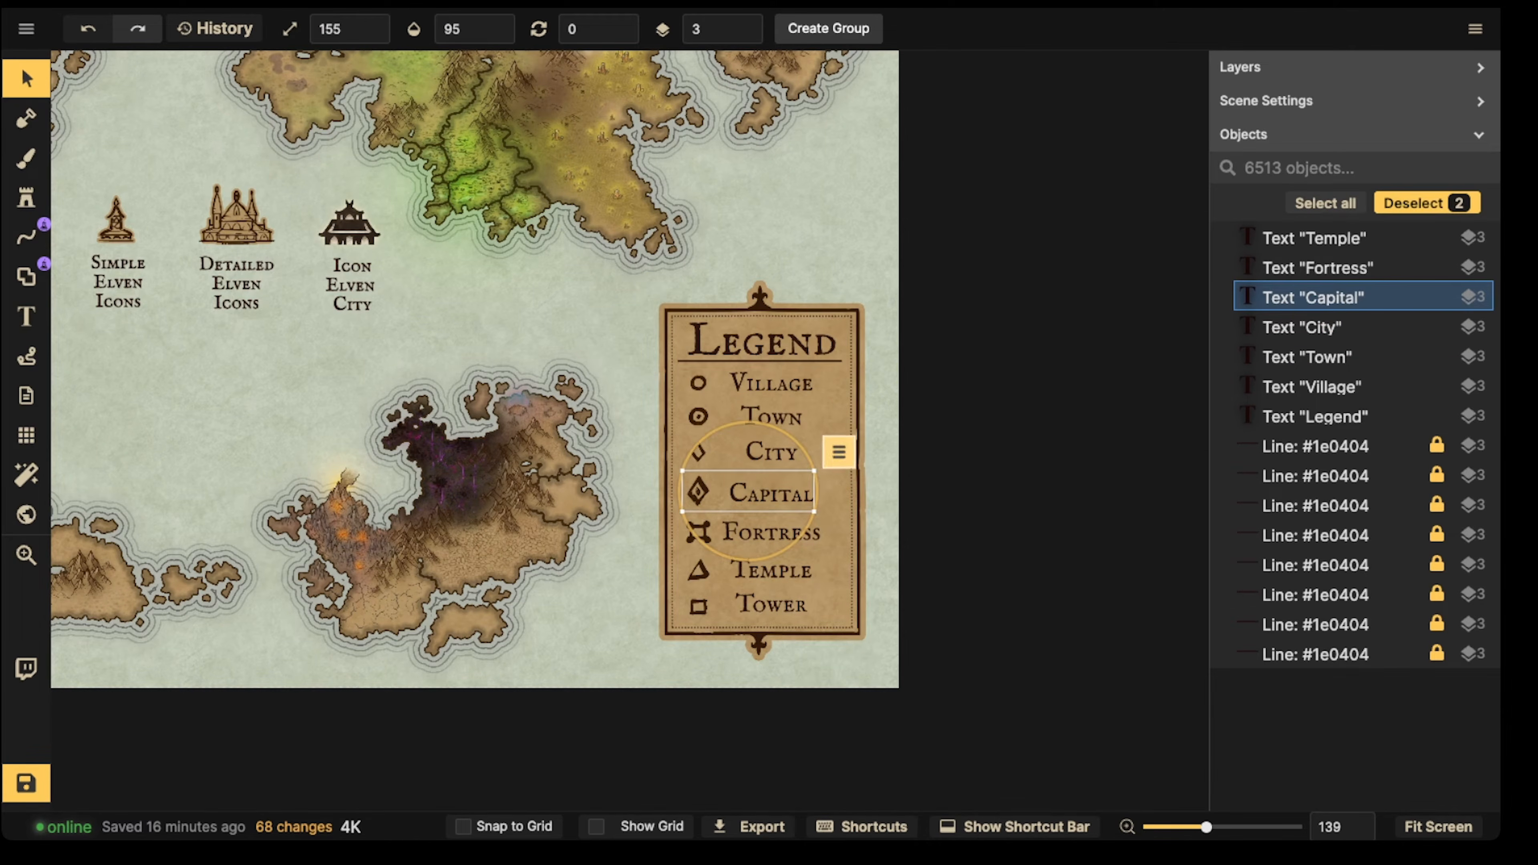
pyautogui.click(839, 452)
pyautogui.moveTo(909, 516)
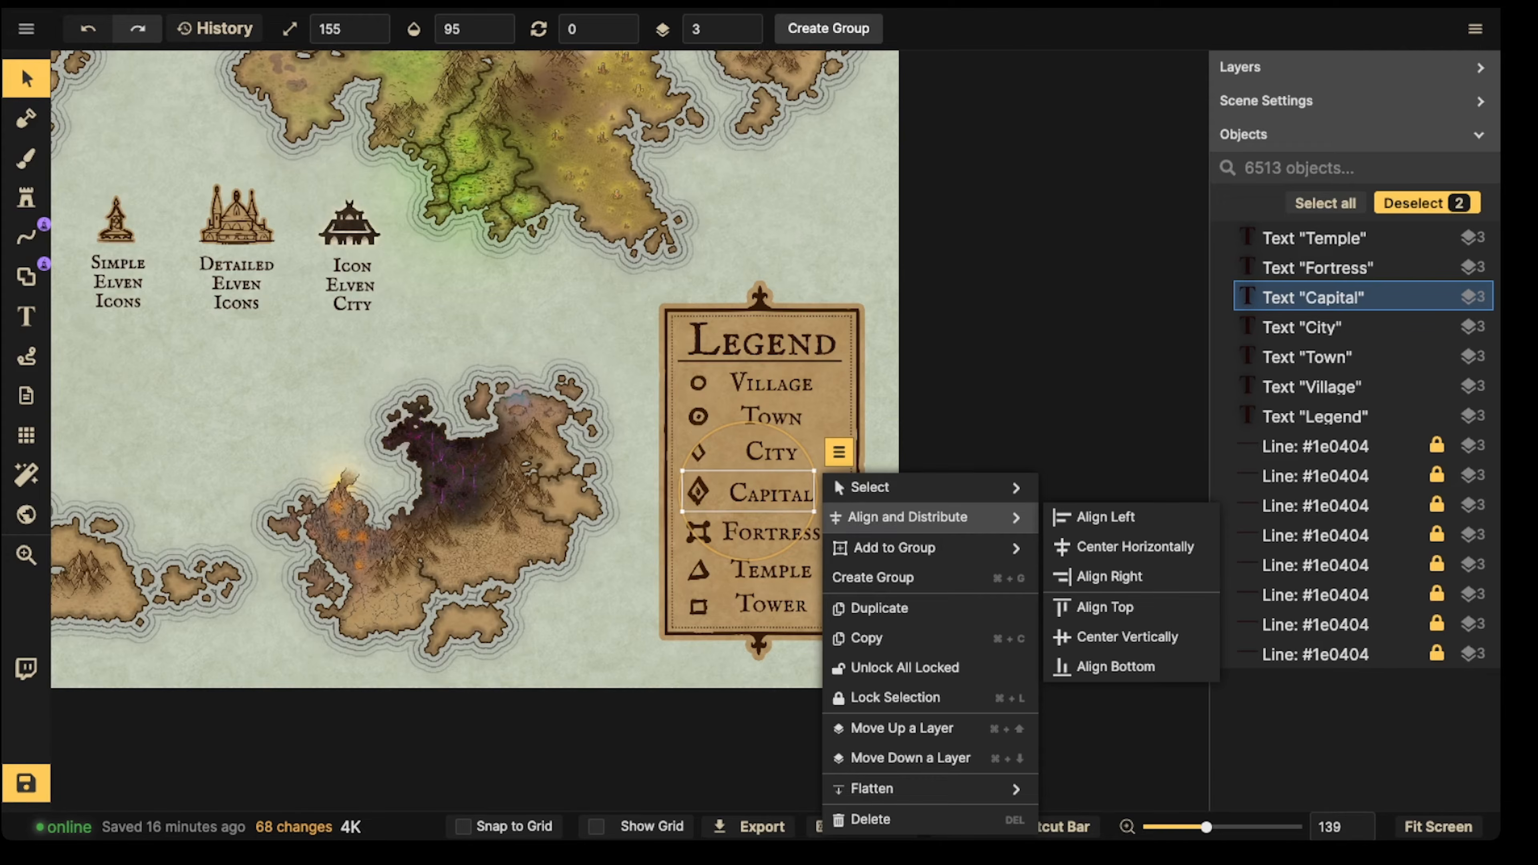
pyautogui.click(1127, 637)
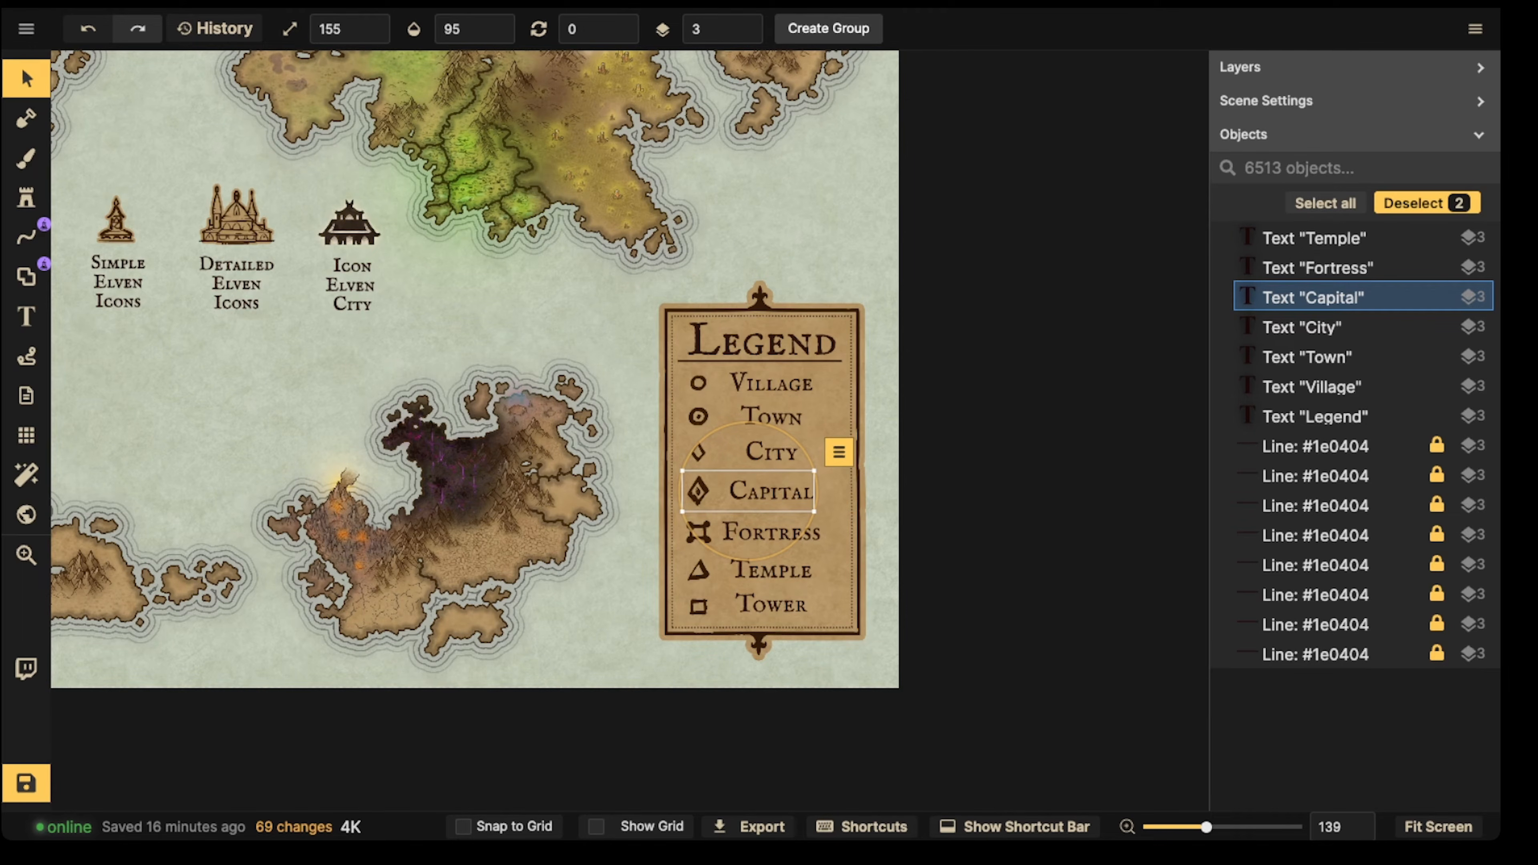
# Step: Select the fortress icon with its "Fortress" label and center the two vertically on each other
pyautogui.moveTo(649, 514); pyautogui.dragTo(822, 546)
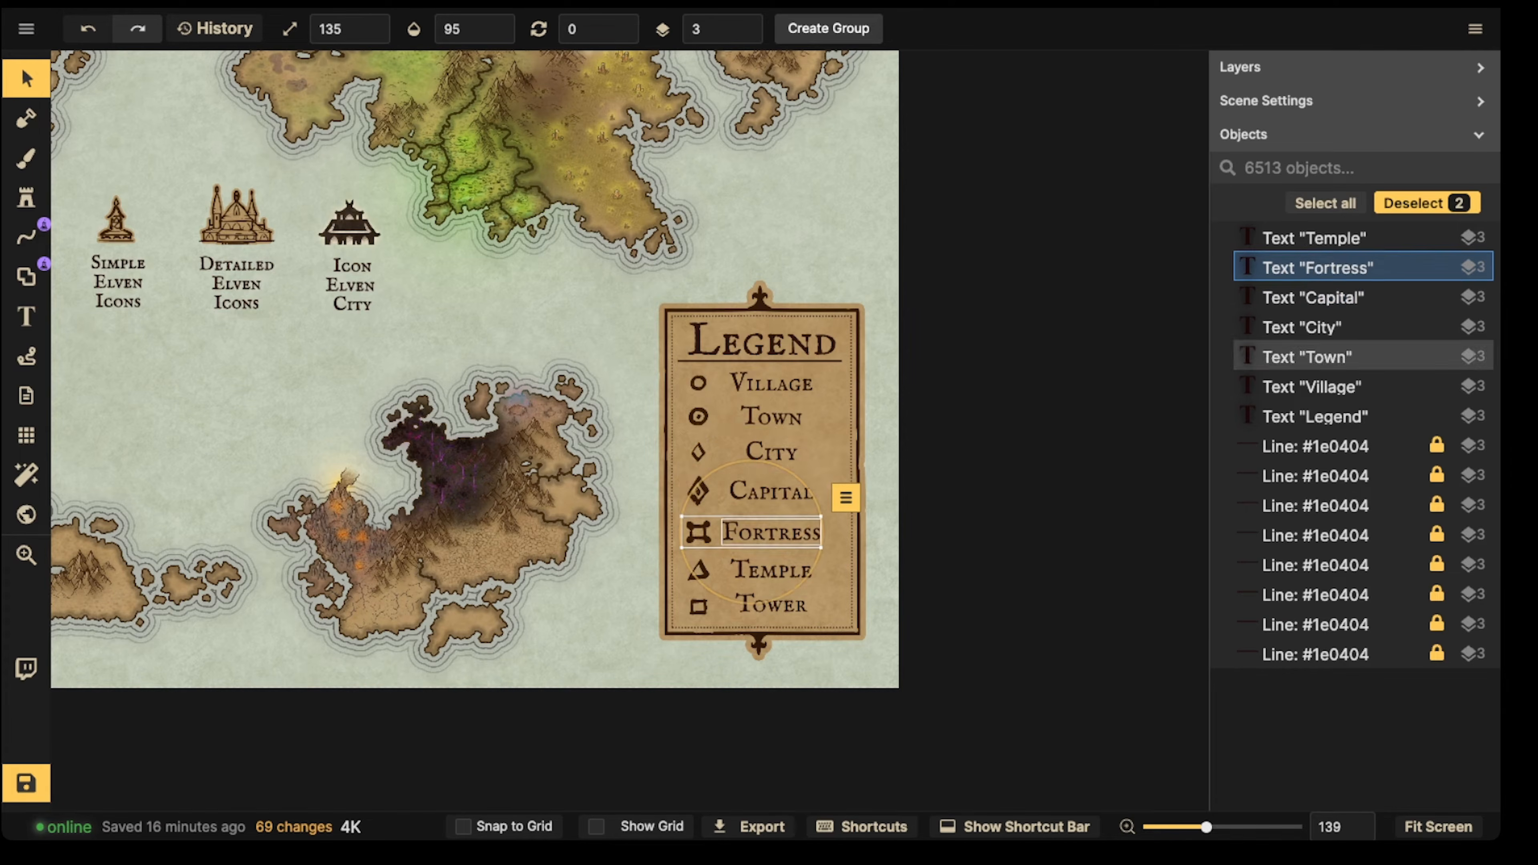
pyautogui.moveTo(649, 514); pyautogui.dragTo(822, 548)
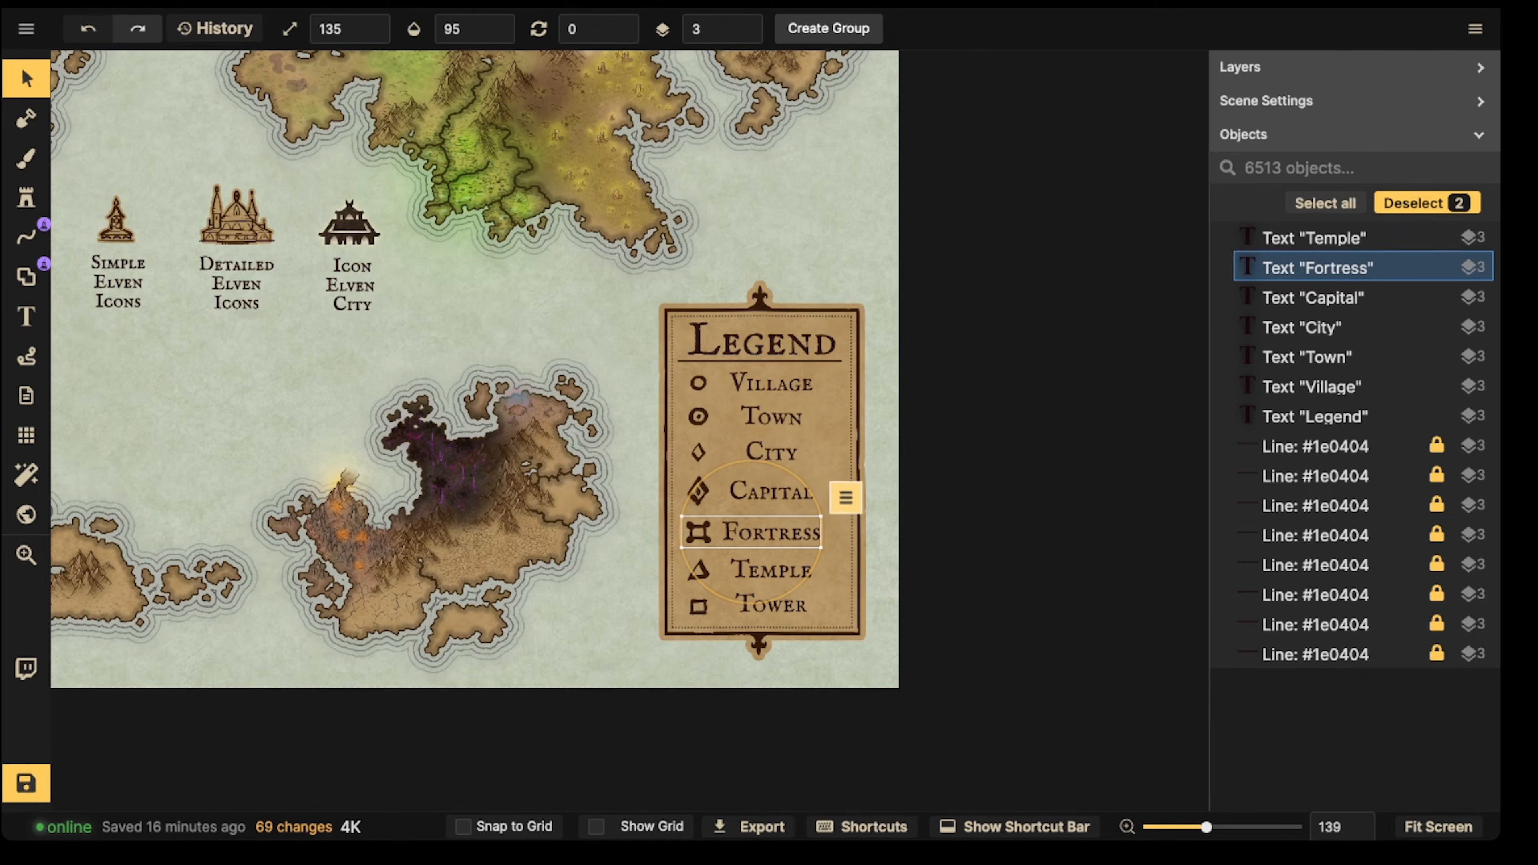
pyautogui.click(845, 498)
pyautogui.moveTo(915, 158)
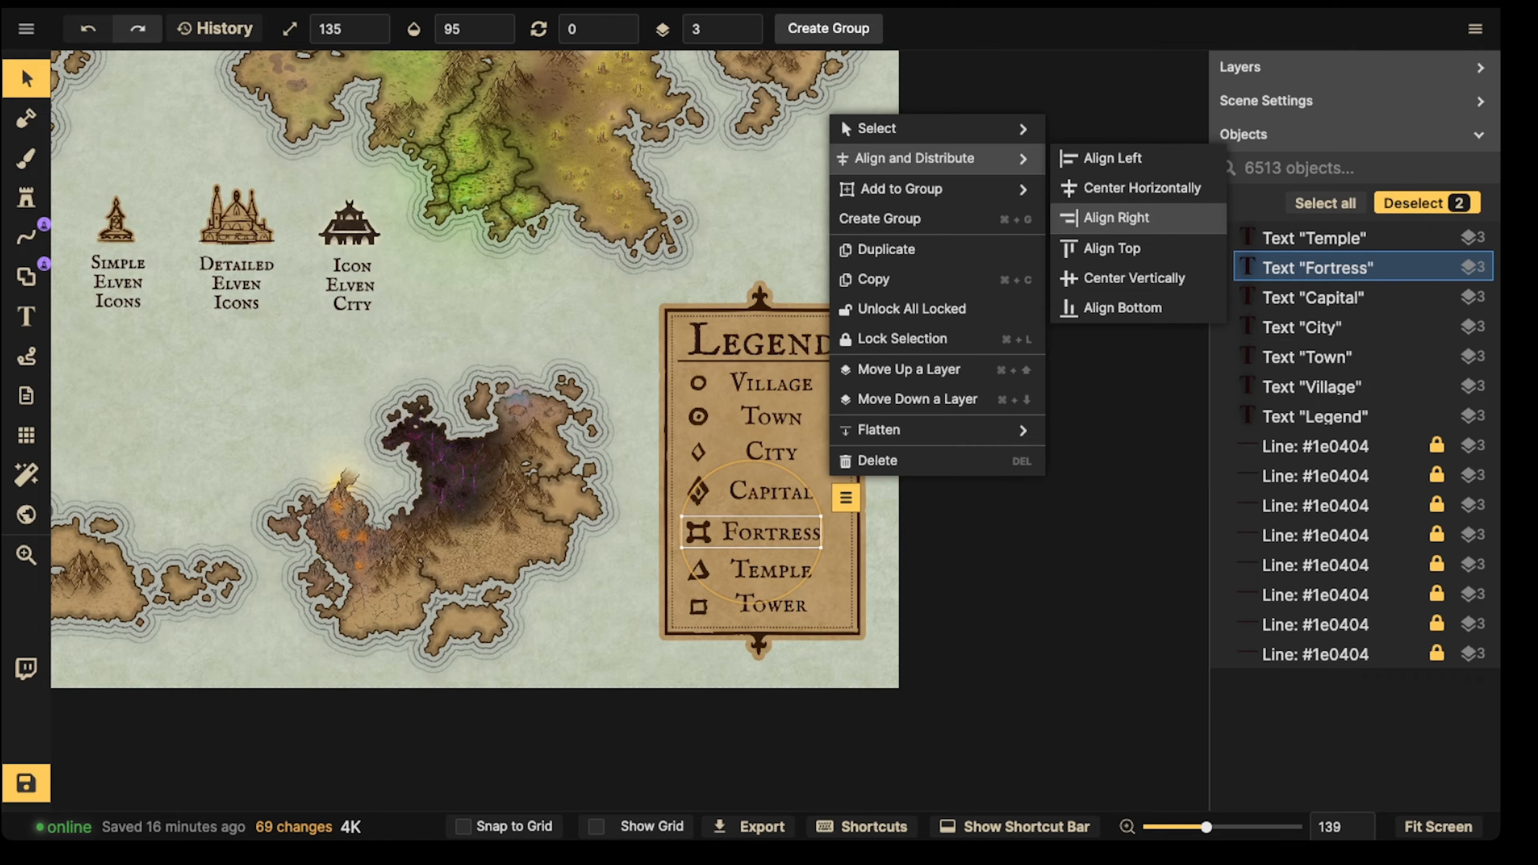
pyautogui.click(1134, 278)
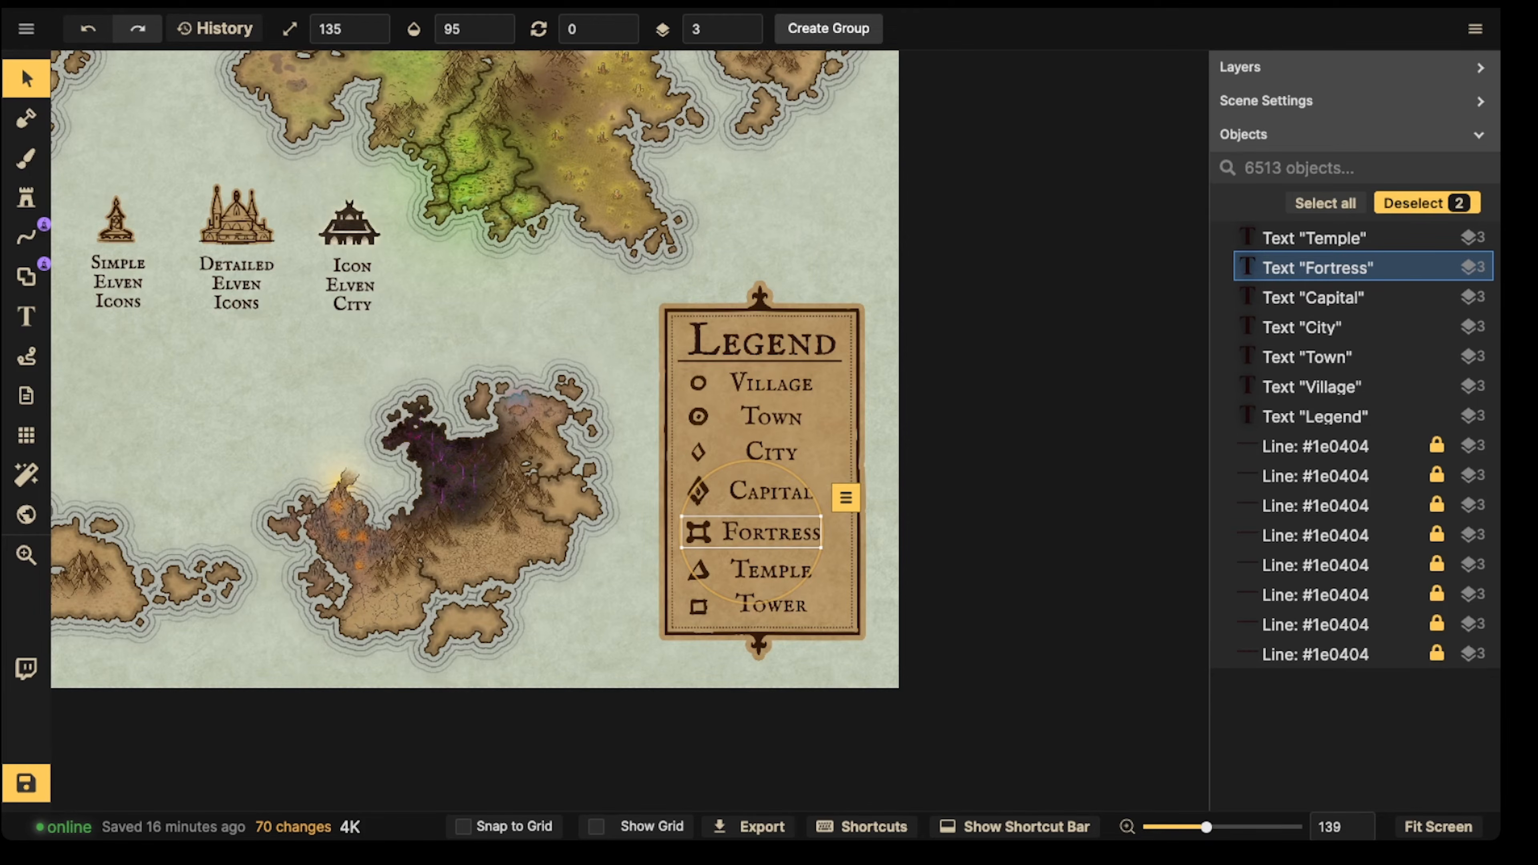
pyautogui.press('Escape')
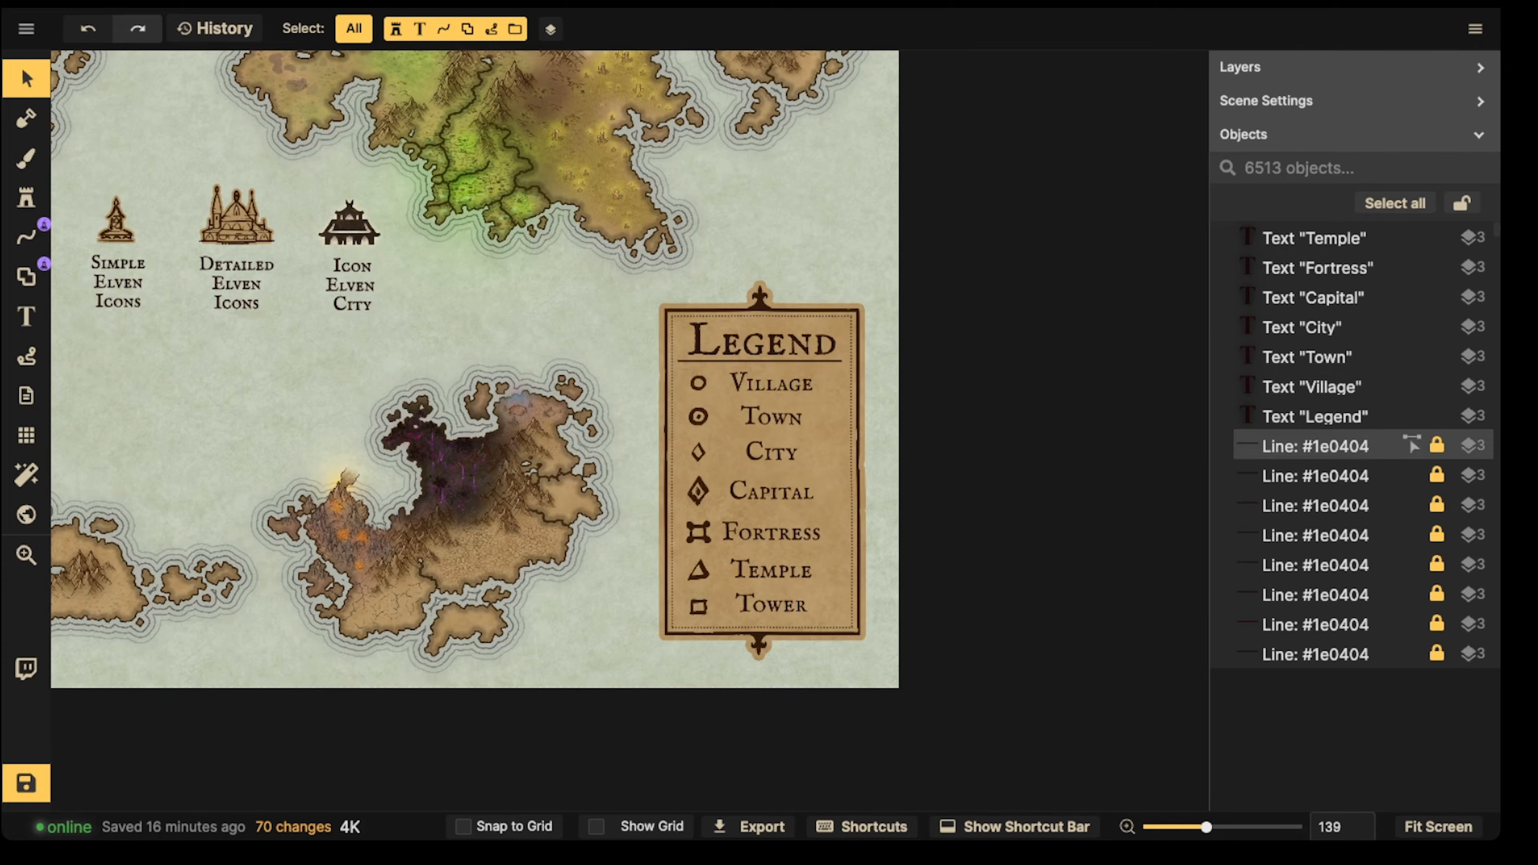
# Step: Search the scene objects for "legend" and unlock the Legend background panel
pyautogui.scroll(-5, 1363, 446)
pyautogui.scroll(5, 1363, 445)
pyautogui.click(1294, 168)
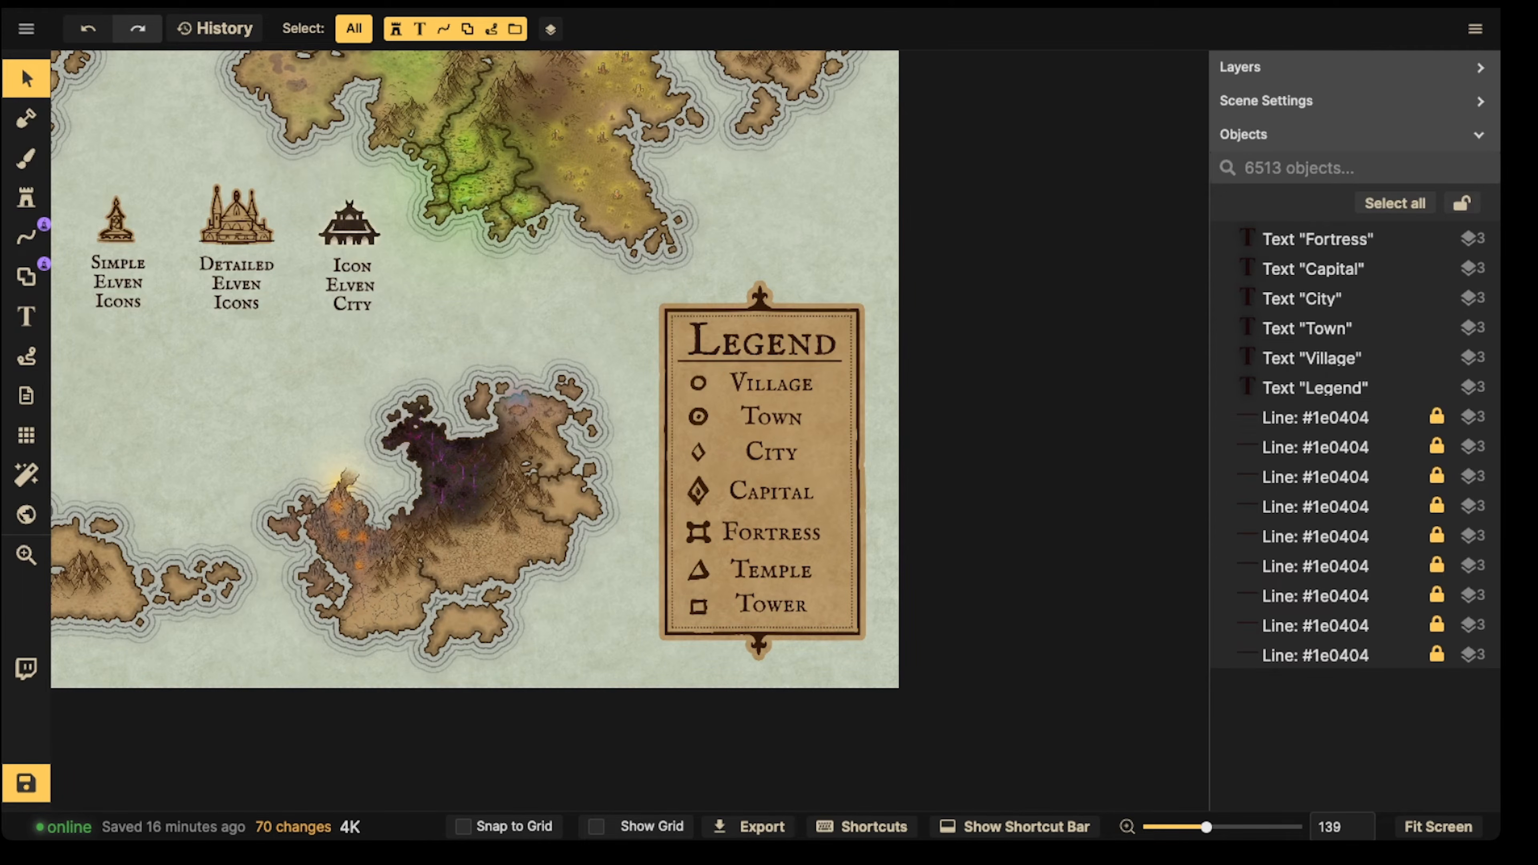
pyautogui.write('legend')
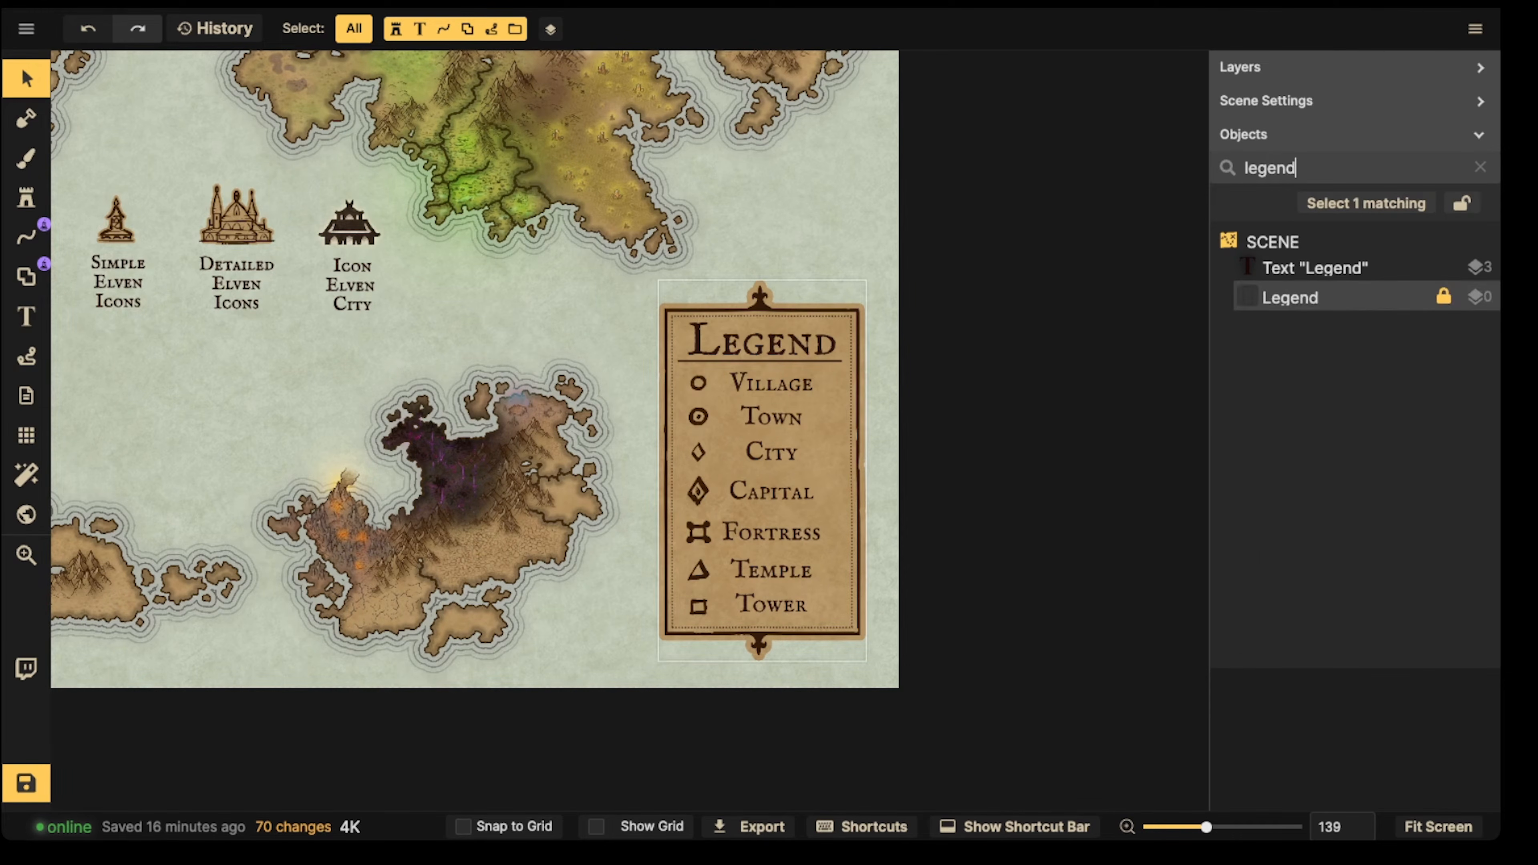
pyautogui.click(1443, 297)
# Step: Select the whole legend, including its panel, icons and labels, and group it under the name "Legend"
pyautogui.moveTo(625, 285); pyautogui.dragTo(883, 718)
pyautogui.click(829, 29)
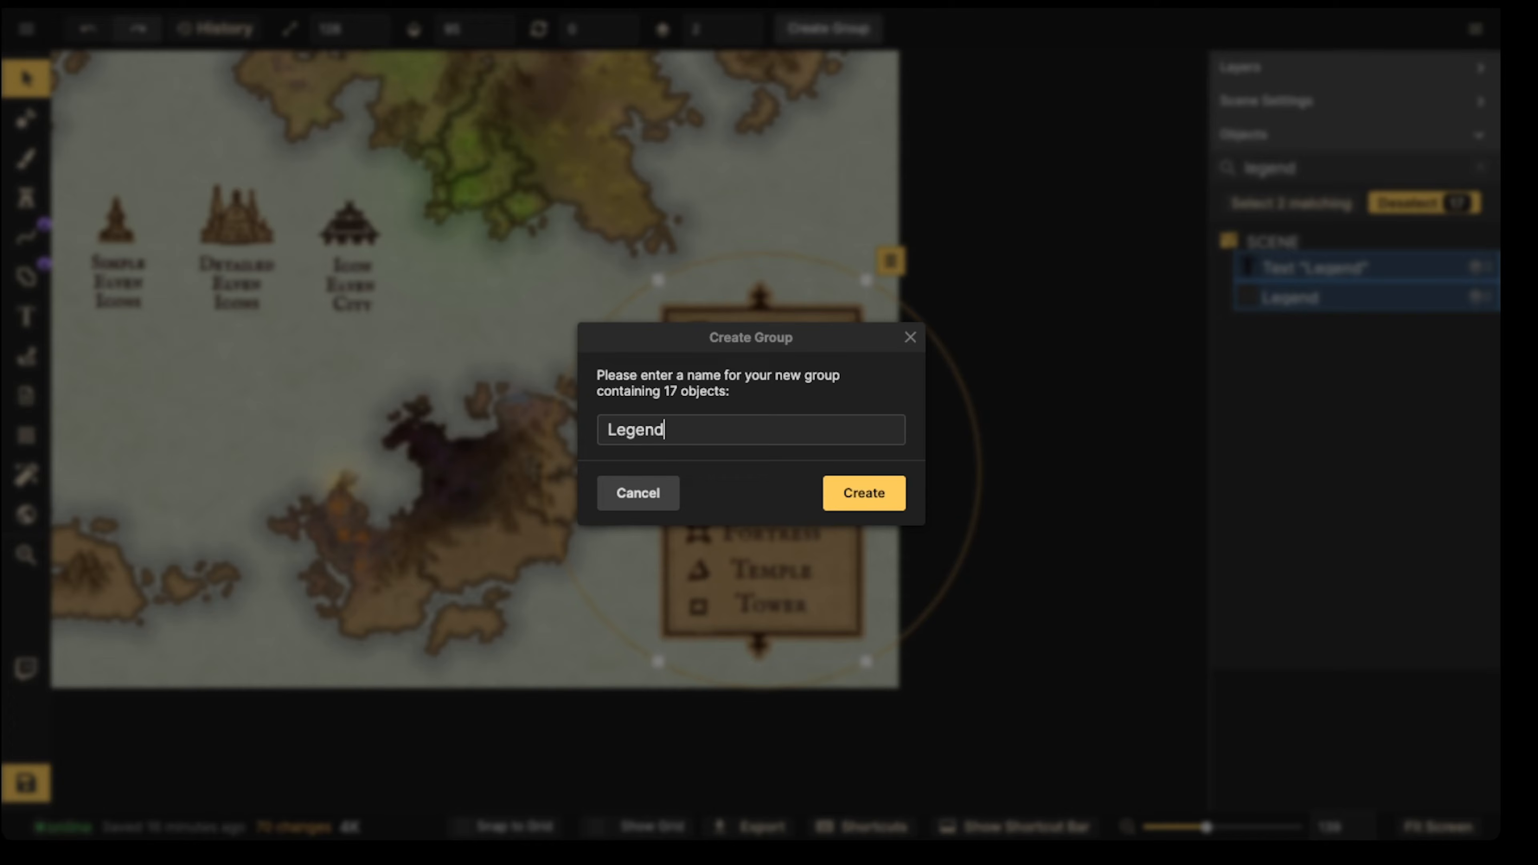
pyautogui.click(864, 493)
pyautogui.scroll(-5, 672, 394)
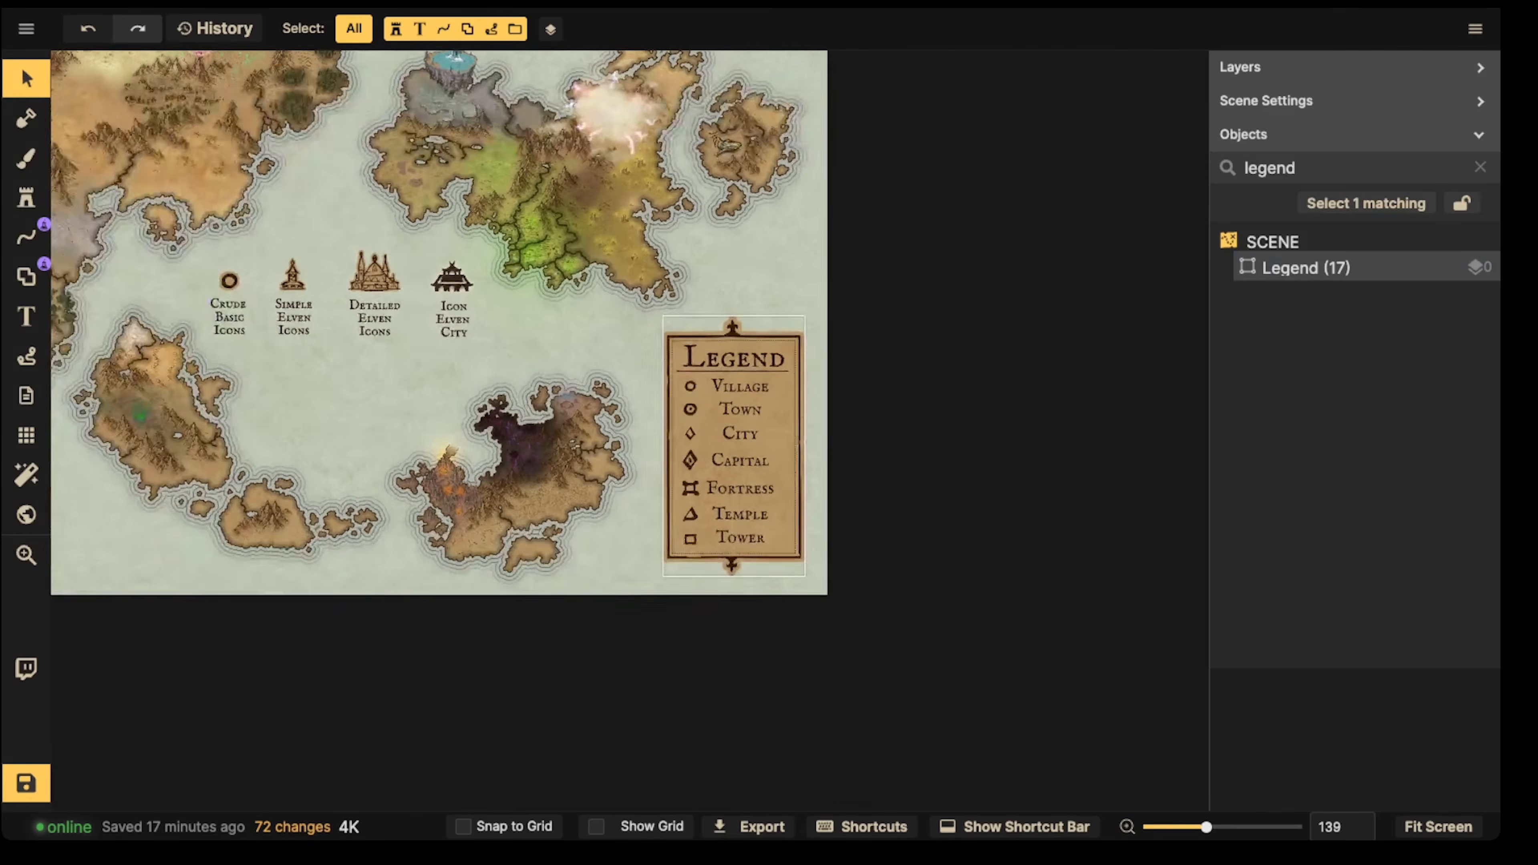
# Step: Enter the Legend group to view its individual objects and leave it again
pyautogui.doubleClick(744, 416)
pyautogui.press('Escape')
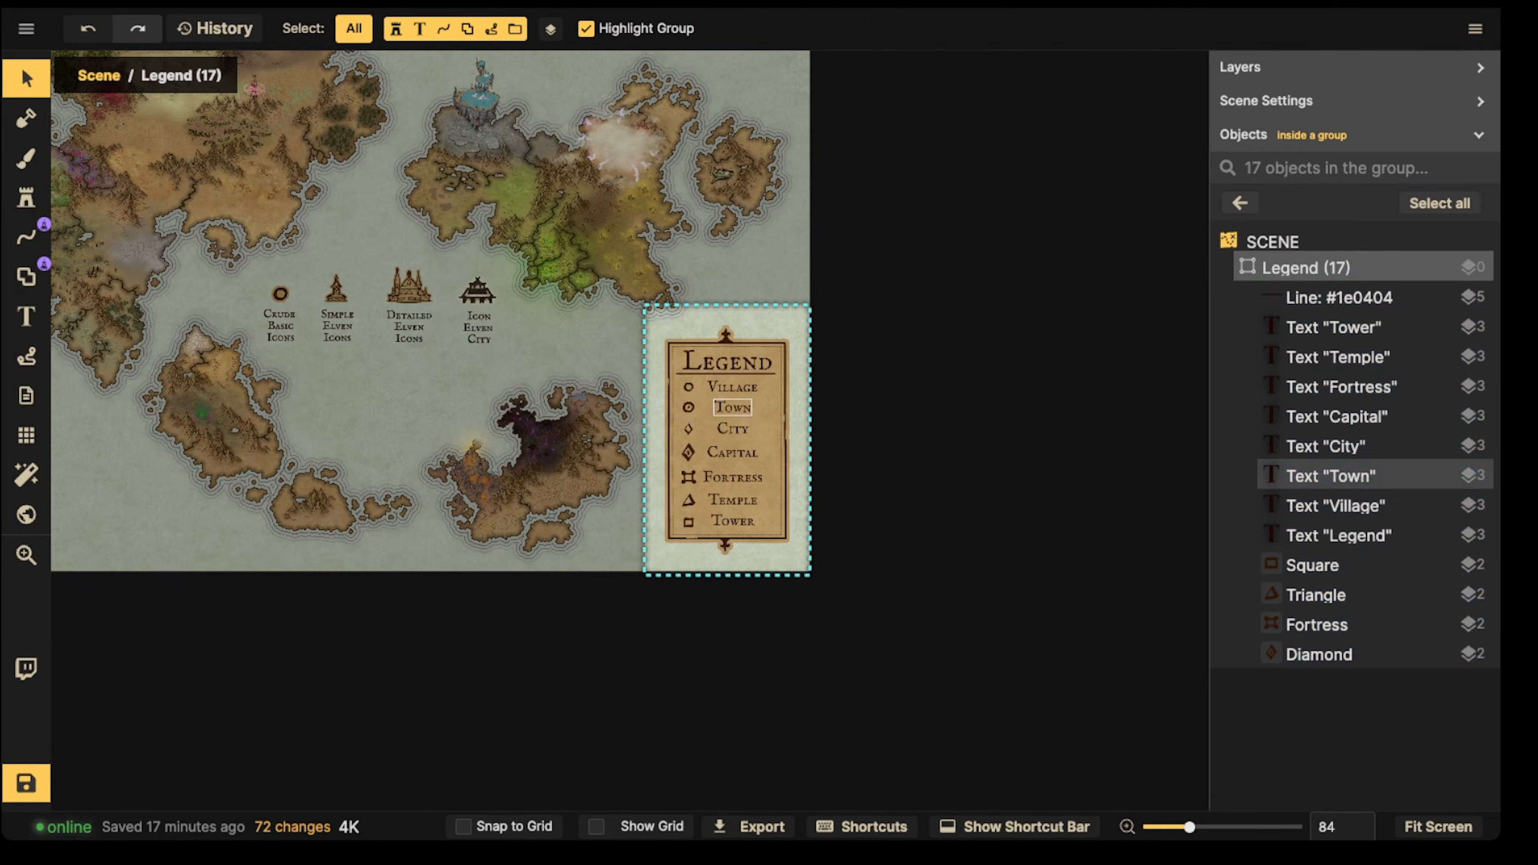
pyautogui.press('Escape')
# Step: Nudge the Legend group slightly toward the bottom edge in the map's lower-right corner and deselect it
pyautogui.moveTo(726, 440)
pyautogui.mouseDown()
pyautogui.moveTo(725, 412)
pyautogui.moveTo(729, 441)
pyautogui.mouseUp()
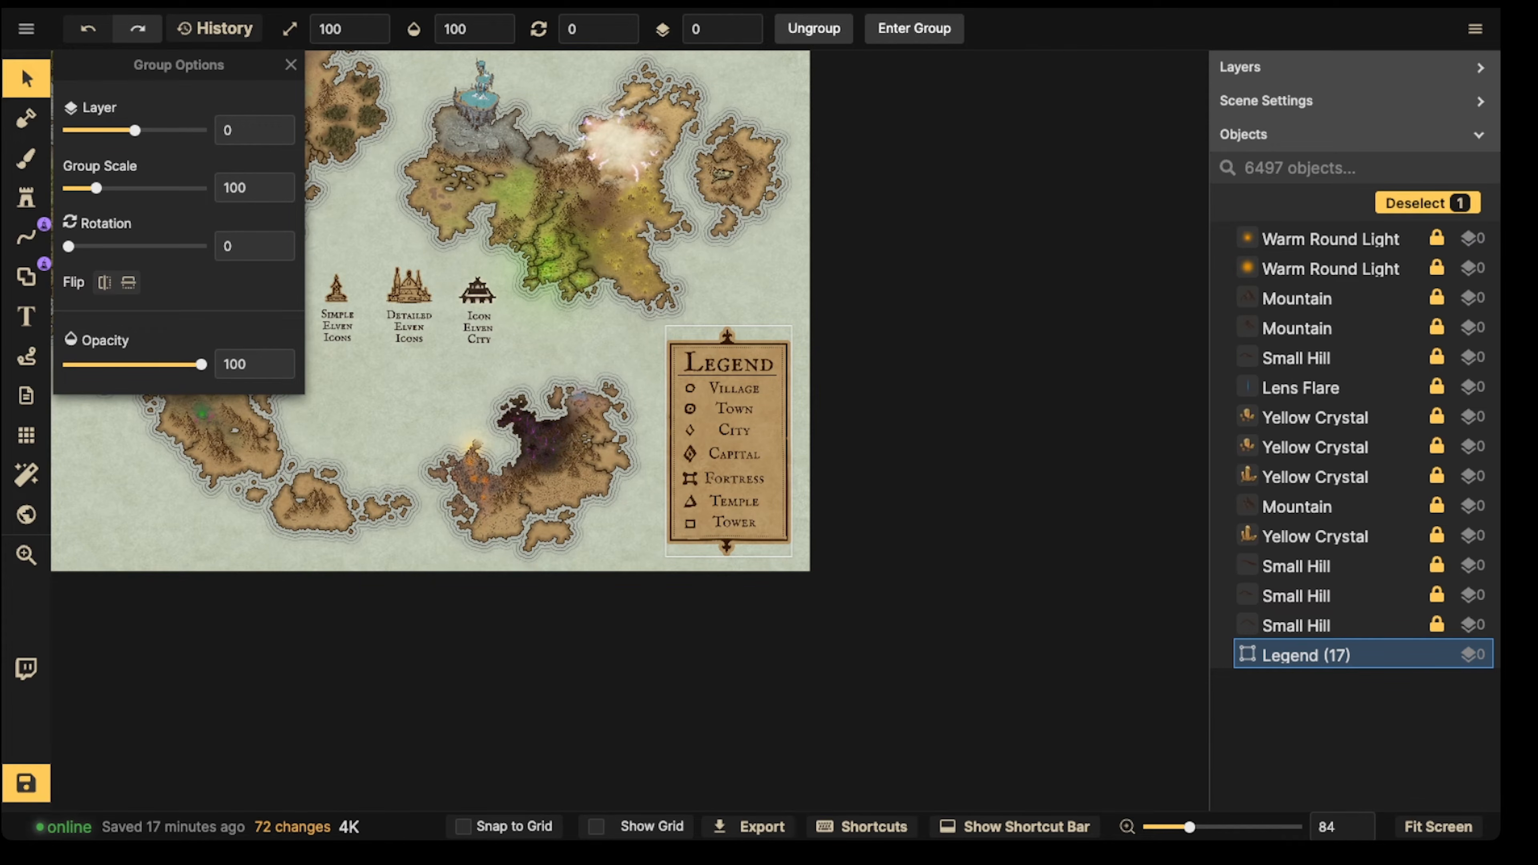
pyautogui.moveTo(729, 441); pyautogui.dragTo(729, 447)
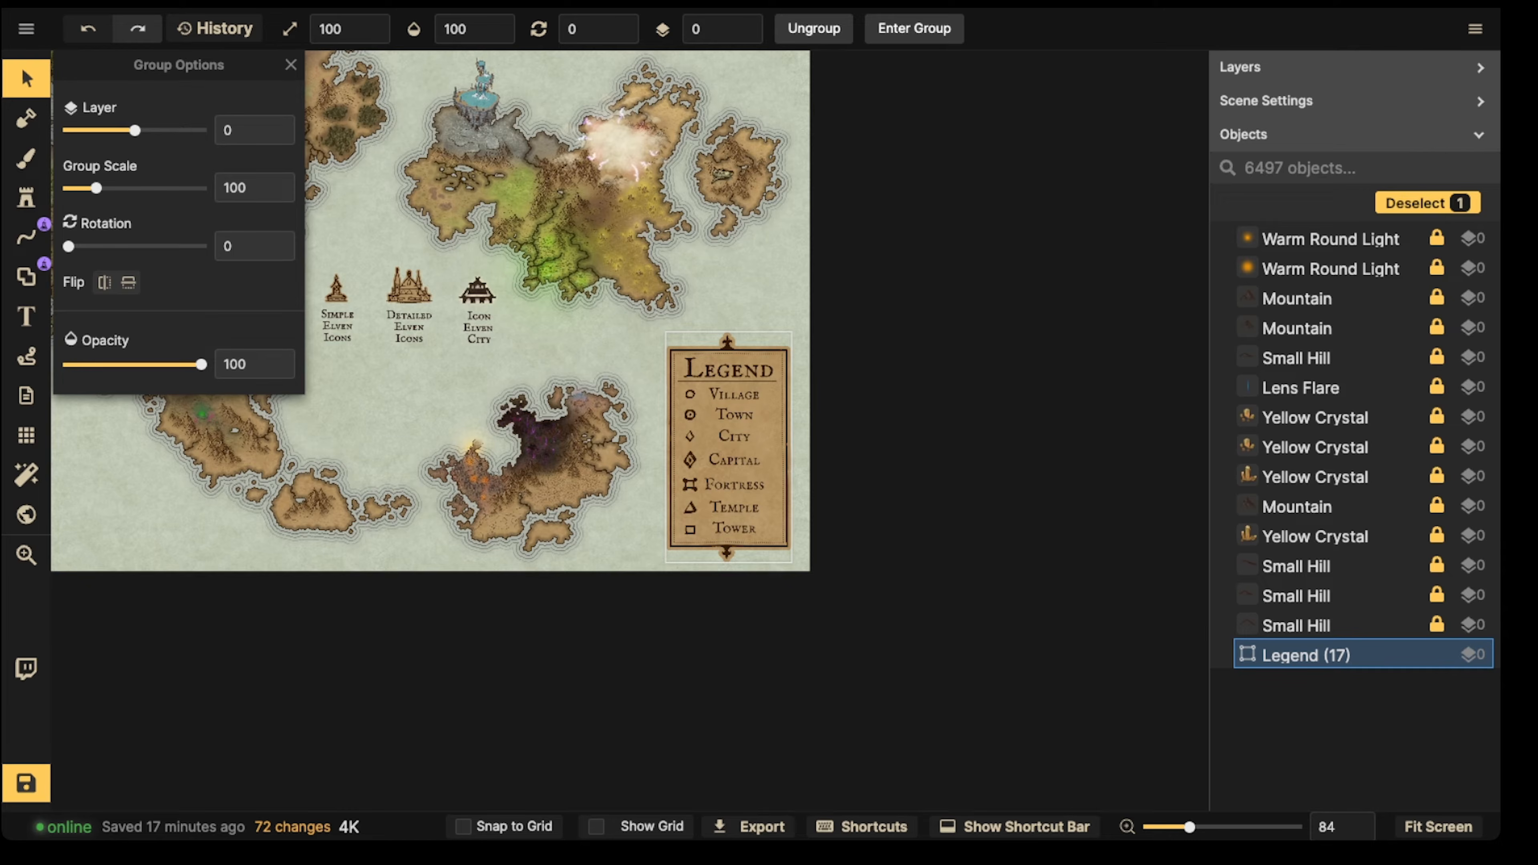
pyautogui.moveTo(710, 427); pyautogui.dragTo(780, 492)
pyautogui.scroll(-3, 708, 429)
pyautogui.press('space')
pyautogui.click(738, 439)
pyautogui.press('space')
pyautogui.click(781, 493)
pyautogui.press('Escape')
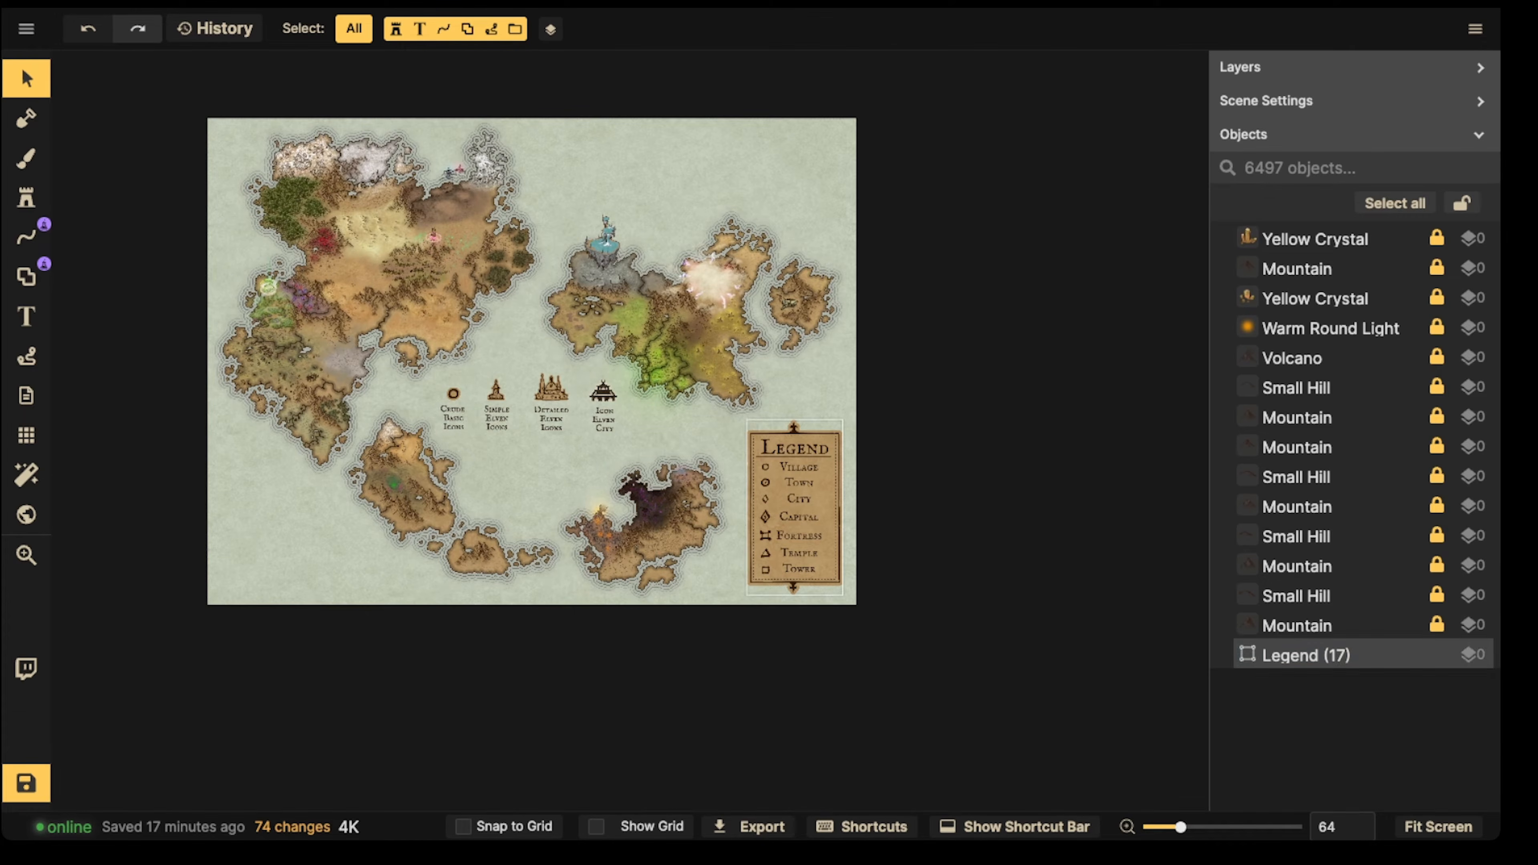
# Step: Set the Legend group's opacity to 0 and lock the group
pyautogui.click(812, 487)
pyautogui.scroll(4, 812, 487)
pyautogui.scroll(-1, 812, 486)
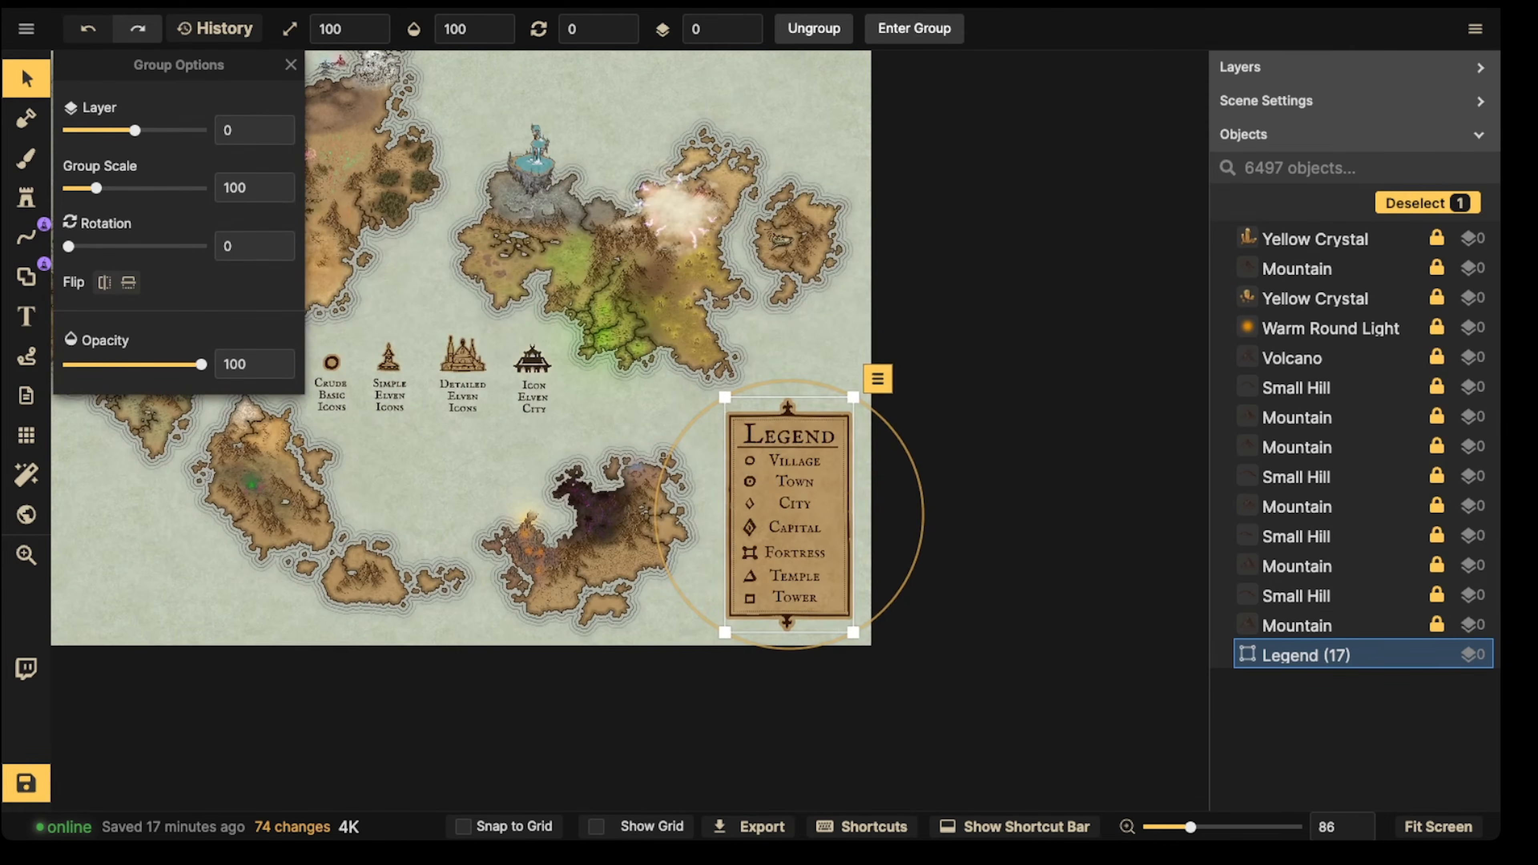
pyautogui.press('Escape')
pyautogui.click(789, 514)
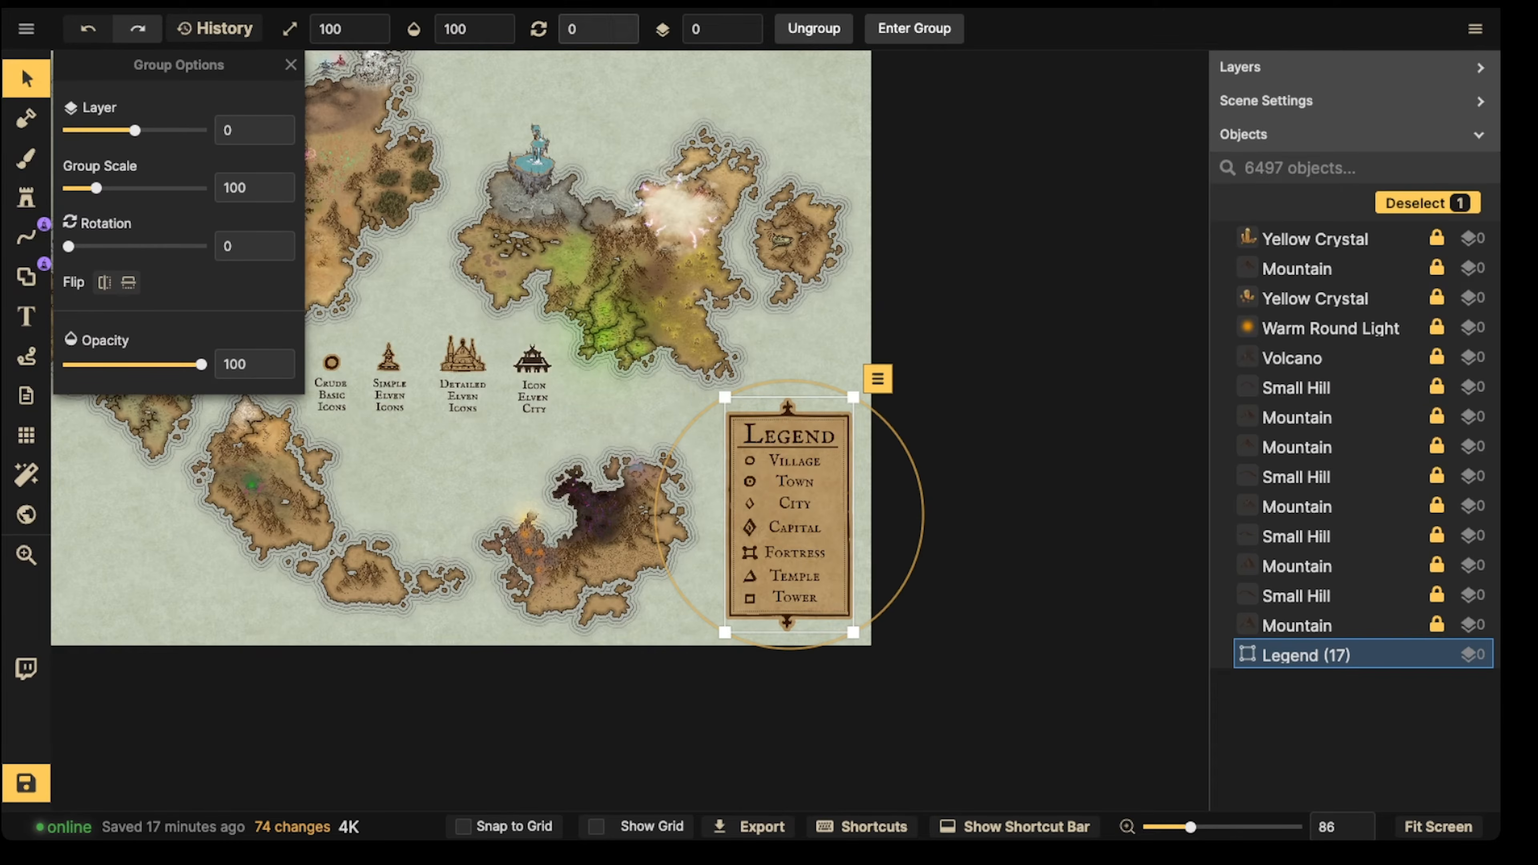
pyautogui.click(475, 28)
pyautogui.moveTo(562, 102); pyautogui.dragTo(362, 102)
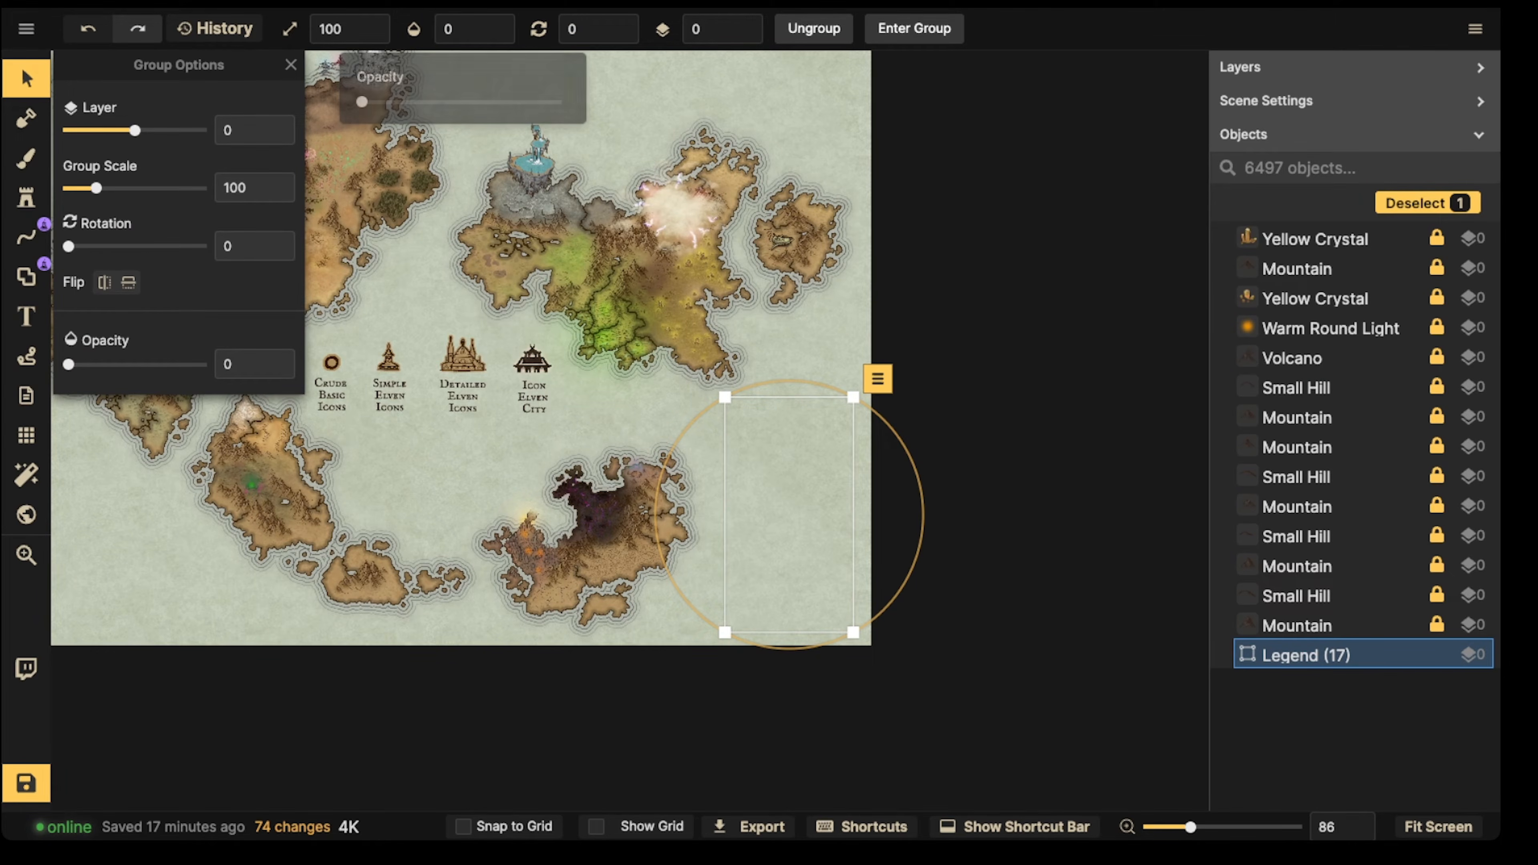
pyautogui.press('Escape')
pyautogui.click(789, 514)
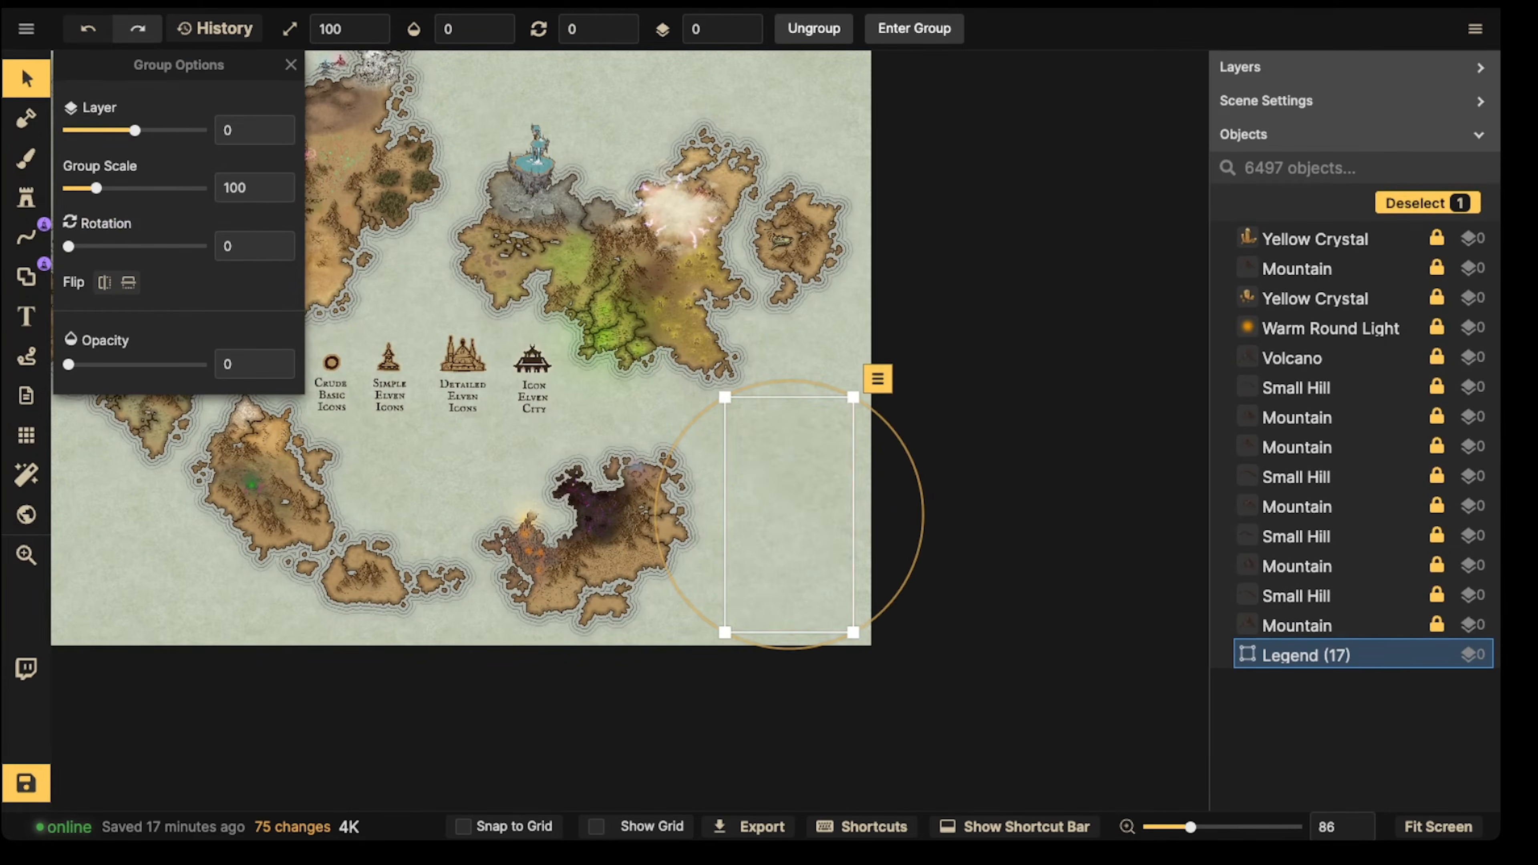
pyautogui.press('Escape')
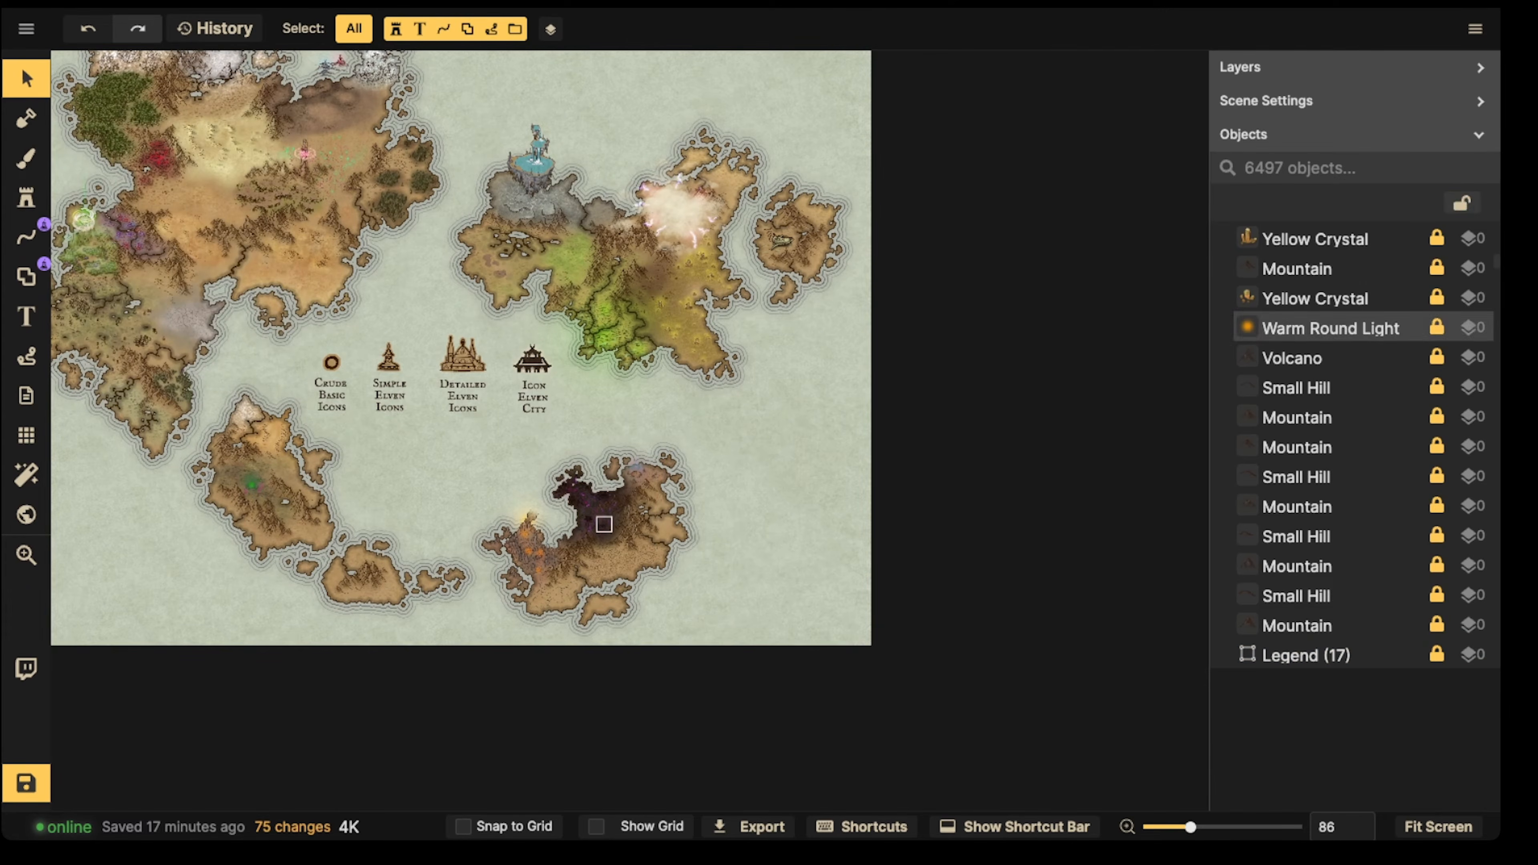
# Step: Find the POI Choices group by searching the scene objects for "poi" and set its opacity to 0
pyautogui.scroll(-10, 1351, 327)
pyautogui.scroll(-10, 1350, 527)
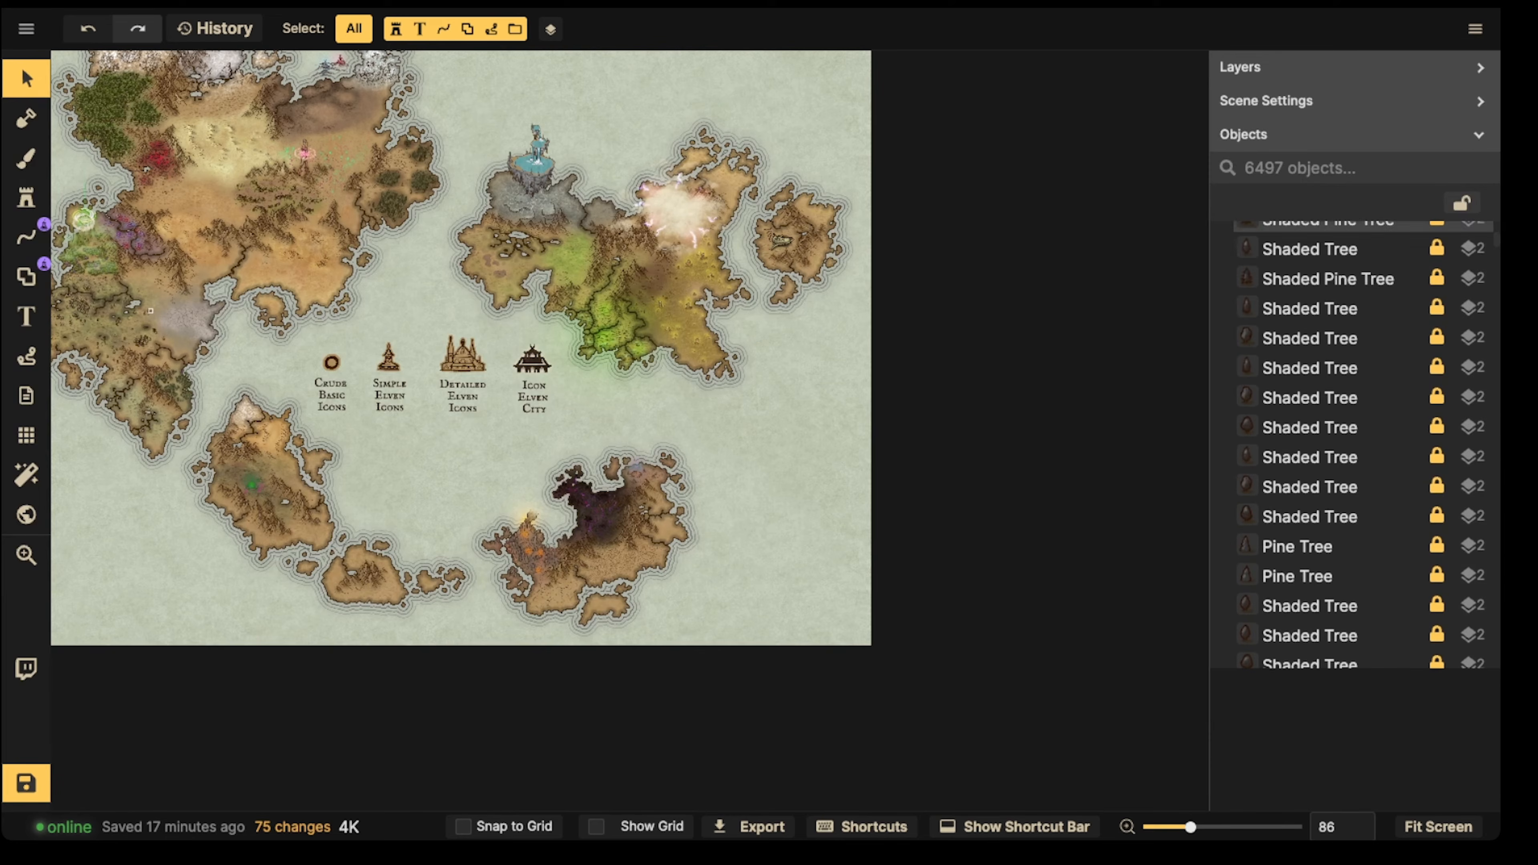
pyautogui.click(1302, 168)
pyautogui.write('poi')
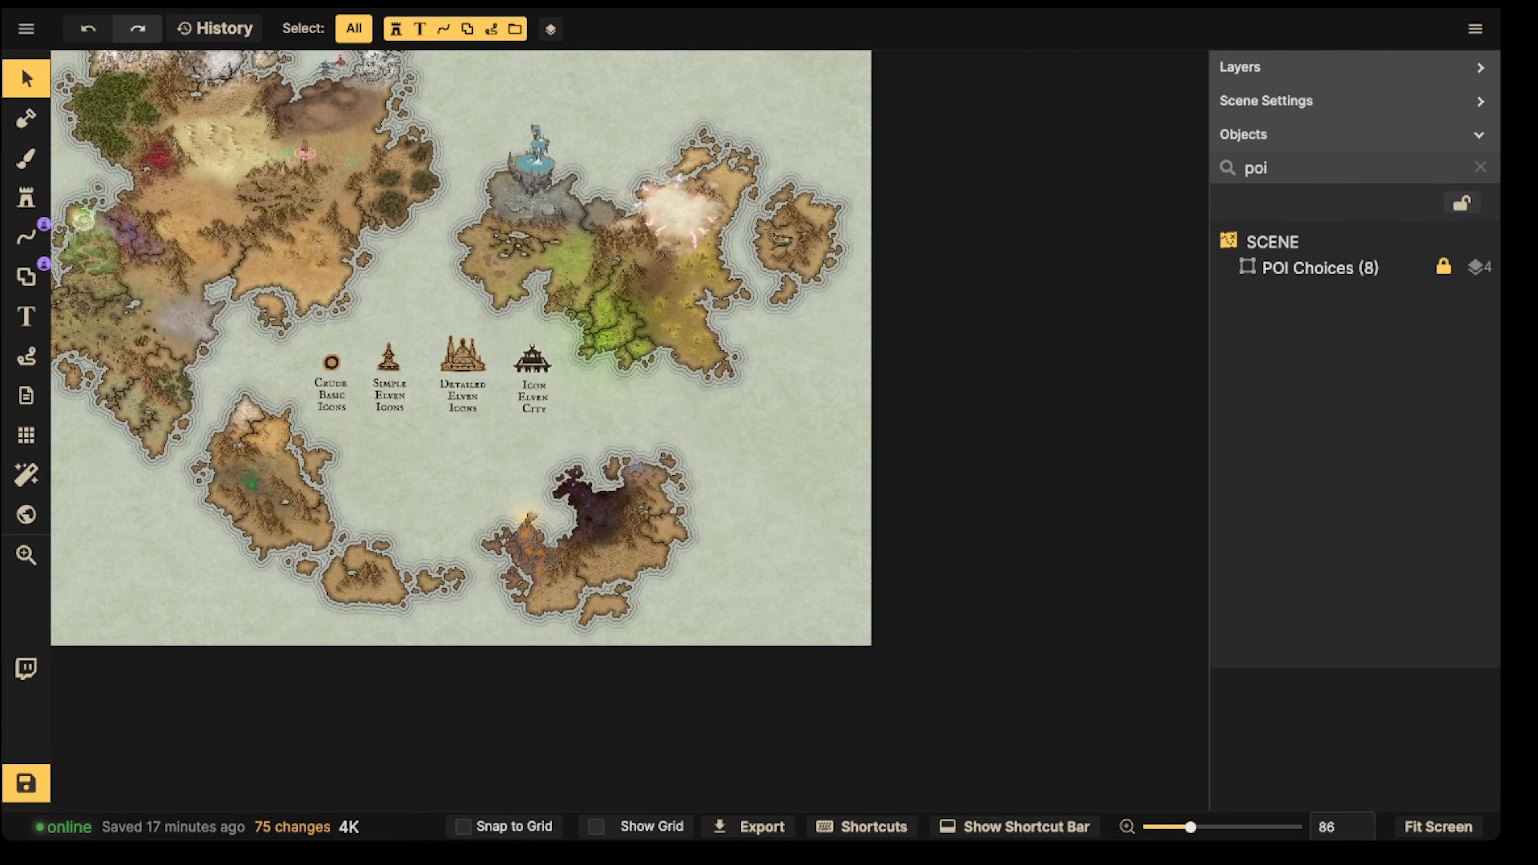
pyautogui.click(1320, 267)
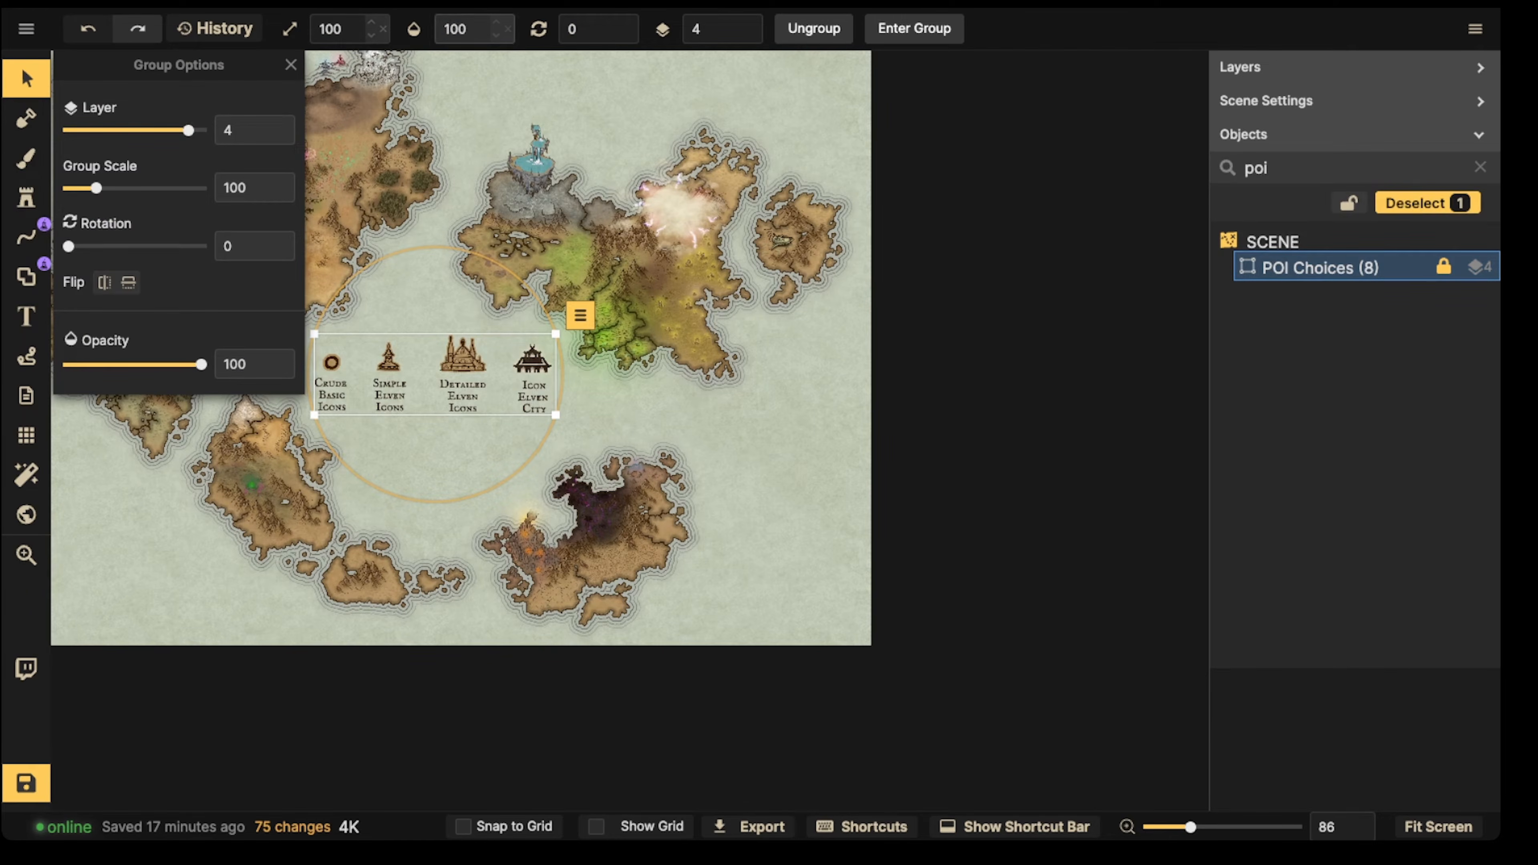
pyautogui.click(464, 29)
pyautogui.write('0')
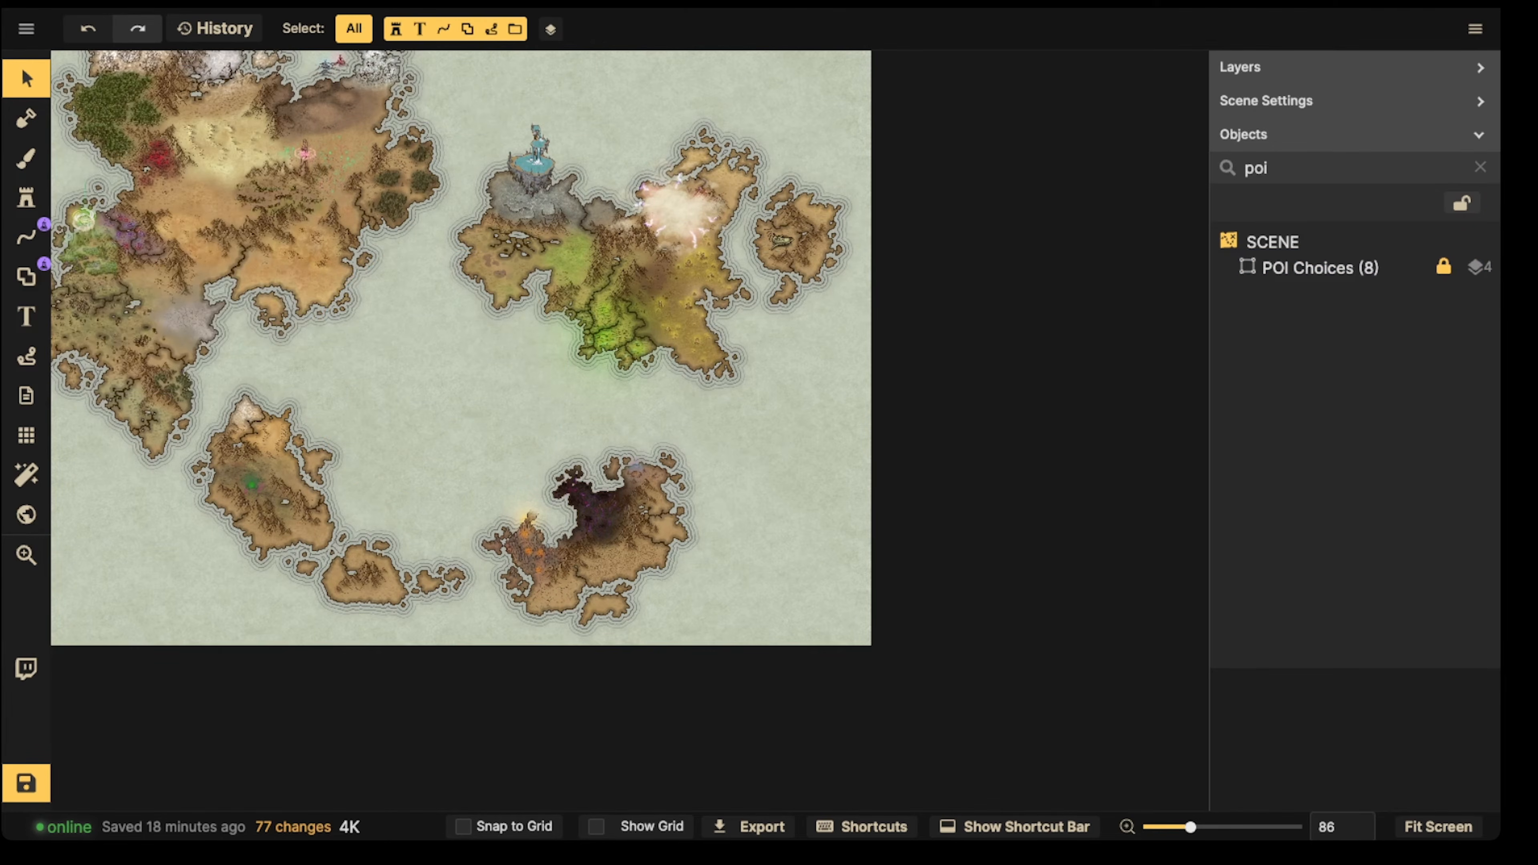
# Step: Save the map
pyautogui.scroll(-2, 575, 242)
pyautogui.moveTo(575, 242); pyautogui.dragTo(717, 354)
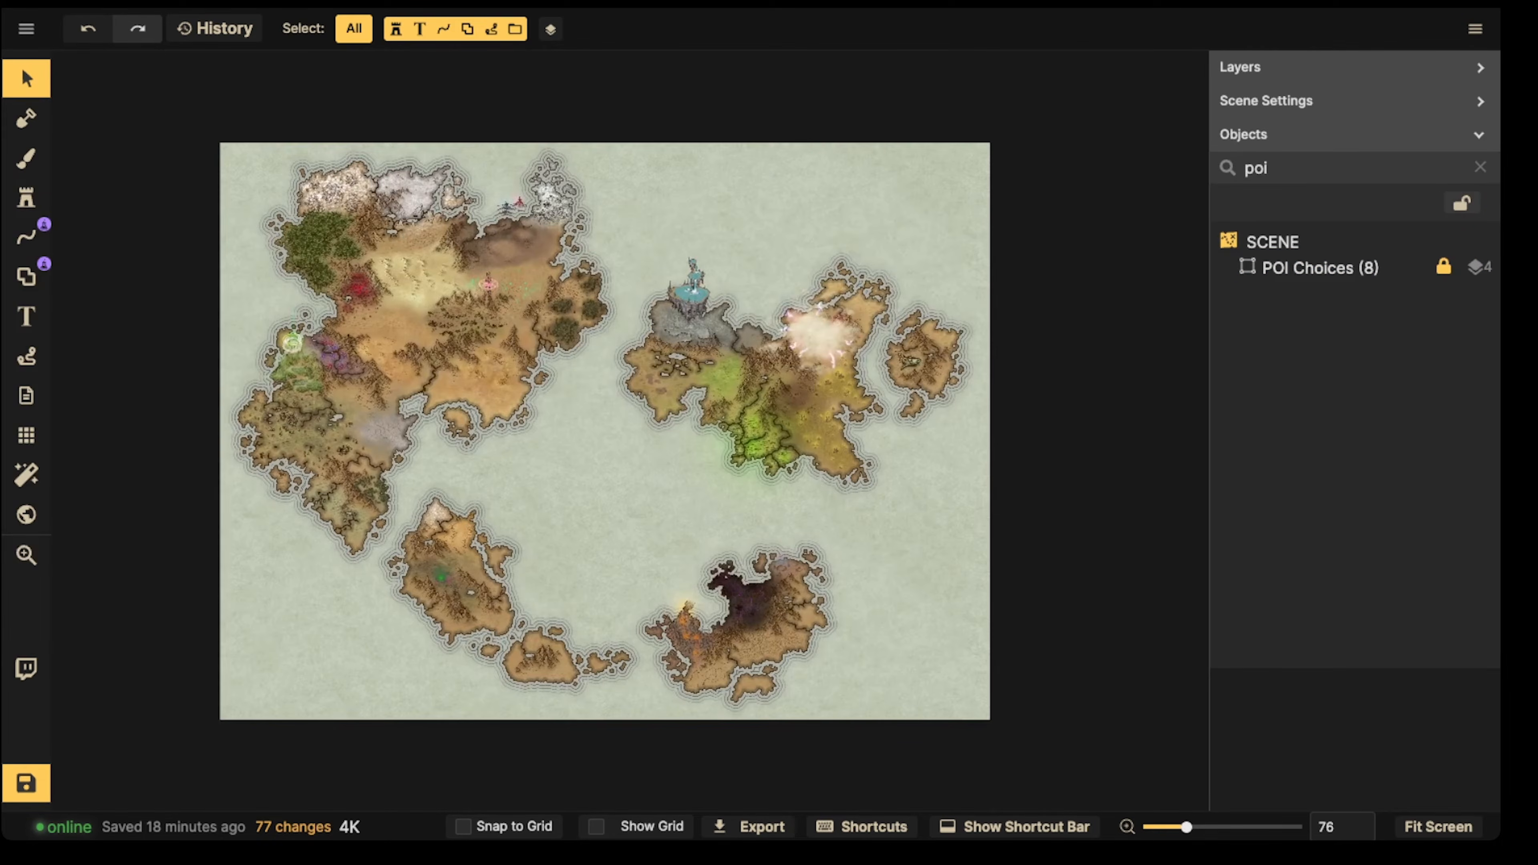
pyautogui.hotkey('ctrl', 's')
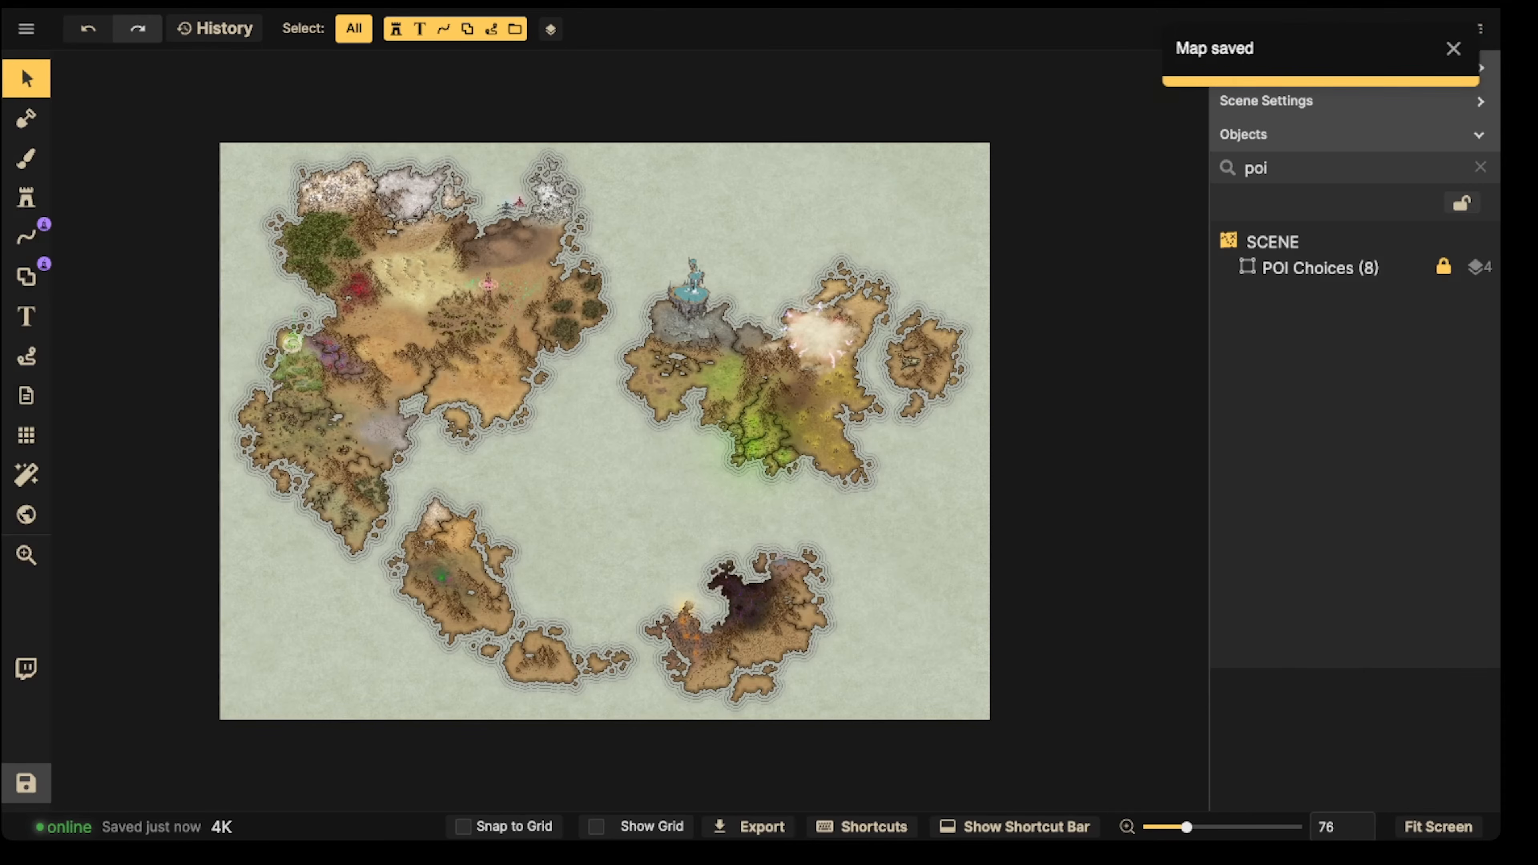
# Step: Ready the plain circle stamp over the eastern continent's green plain and set the stamp scale to 25
pyautogui.scroll(10, 736, 382)
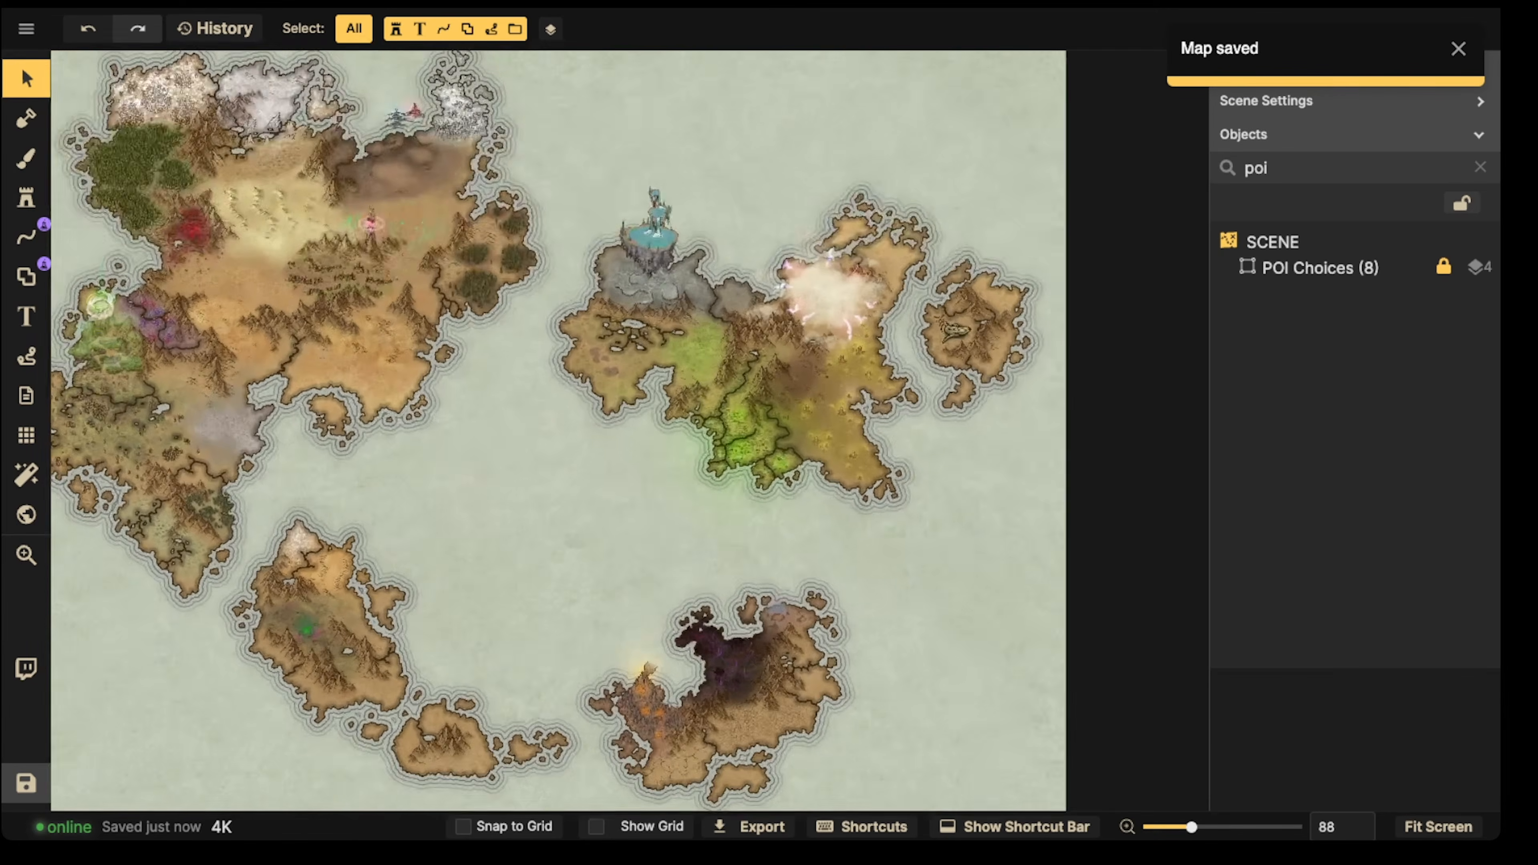
pyautogui.scroll(15, 772, 321)
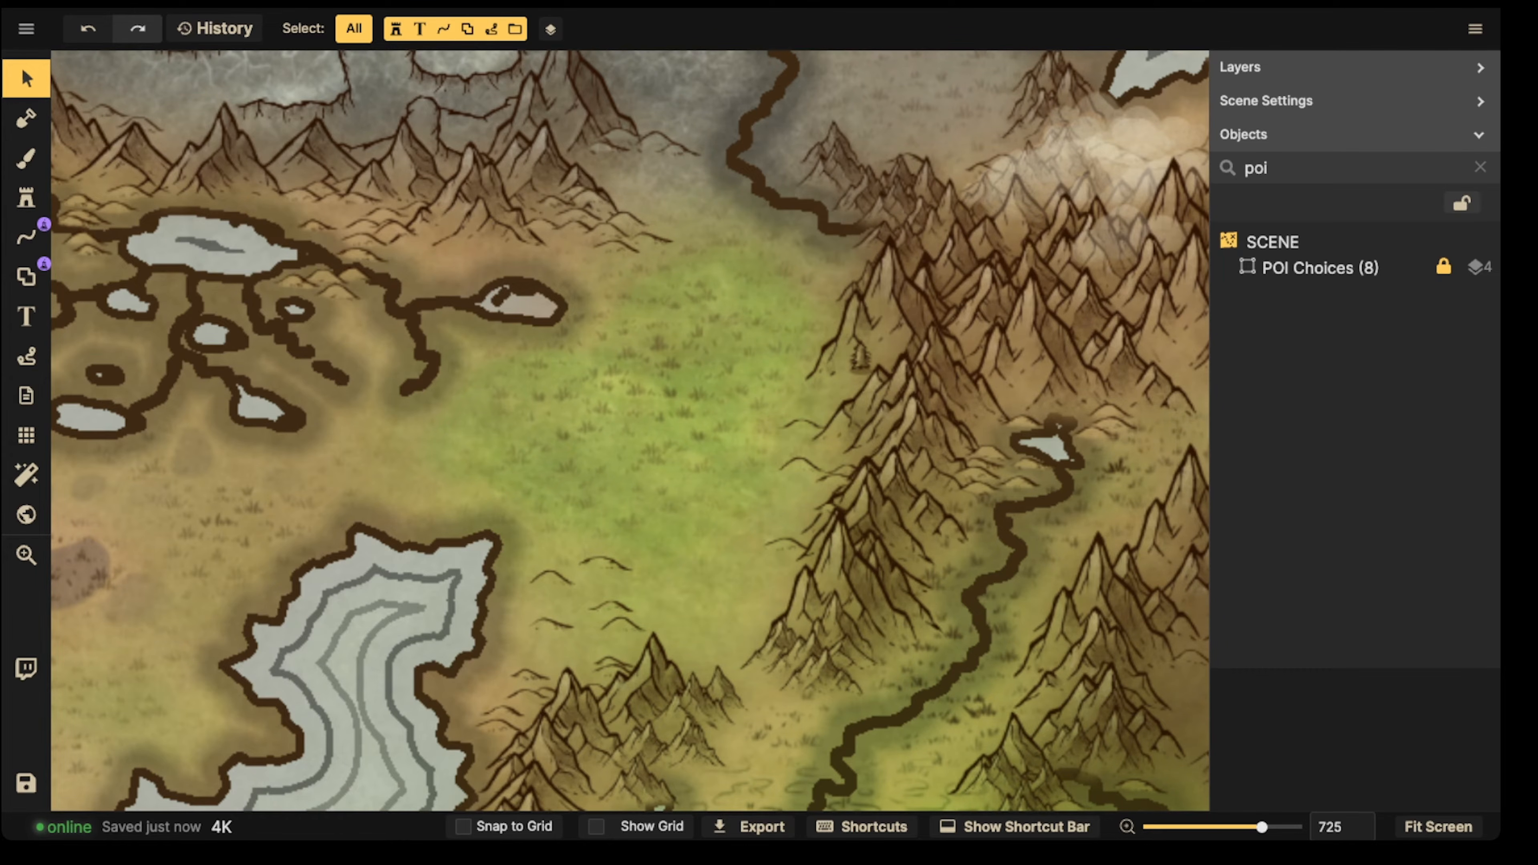
pyautogui.click(26, 197)
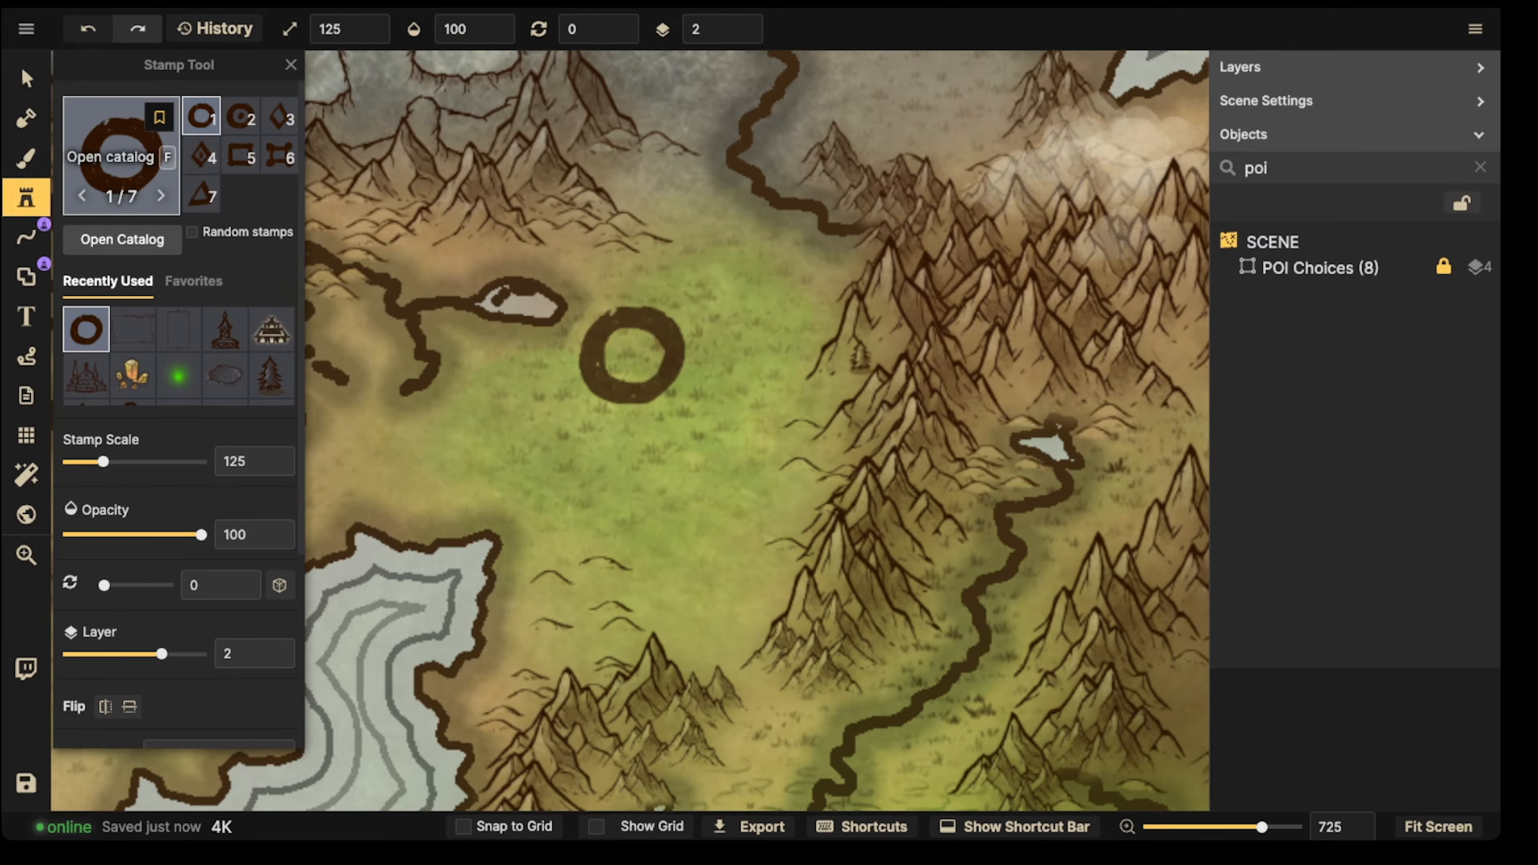
pyautogui.click(120, 154)
pyautogui.click(584, 376)
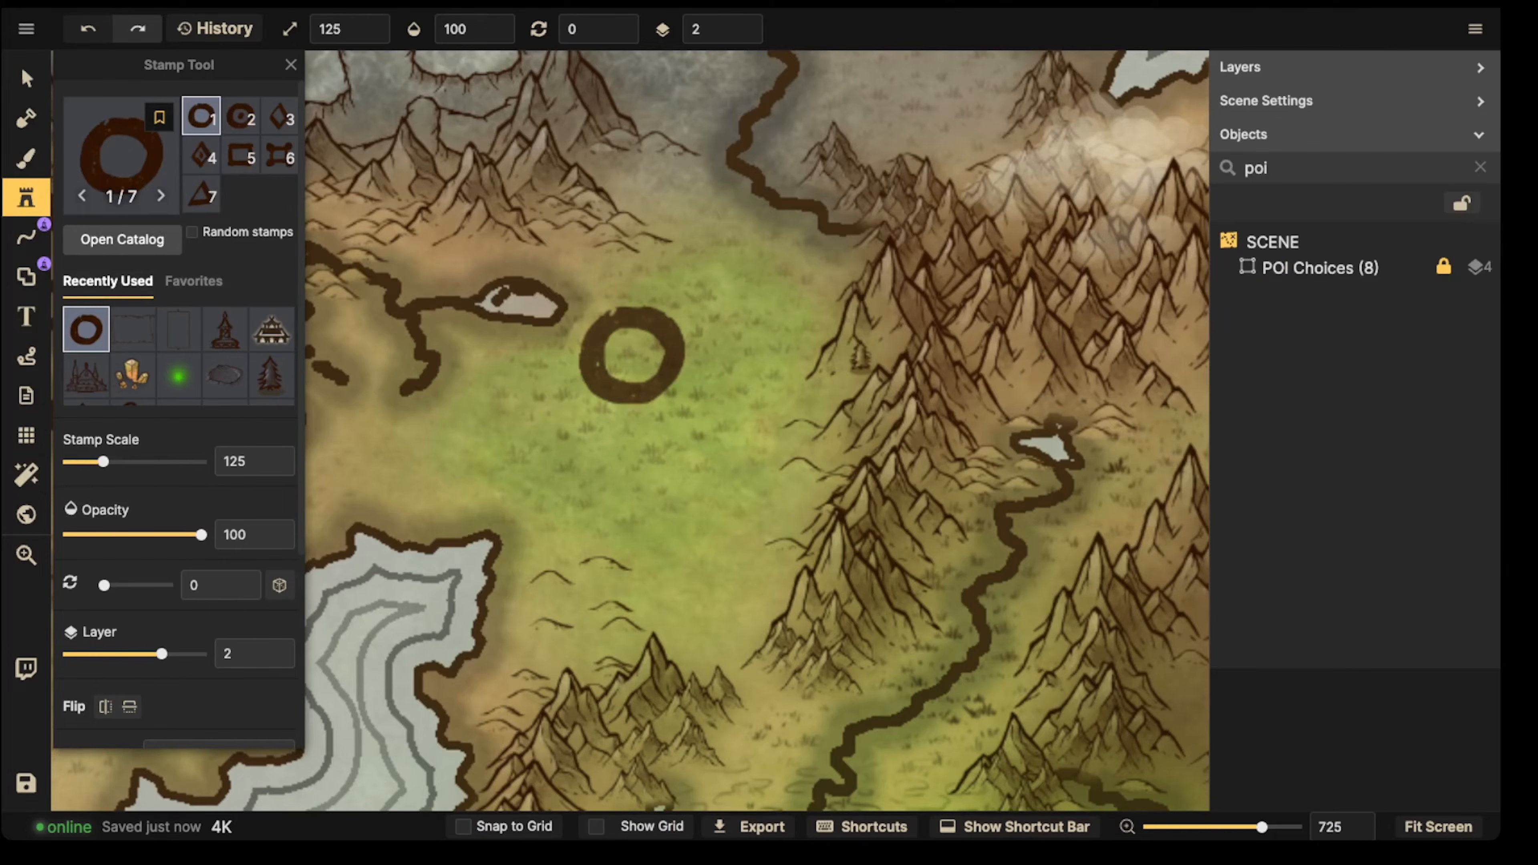
pyautogui.scroll(-10, 684, 321)
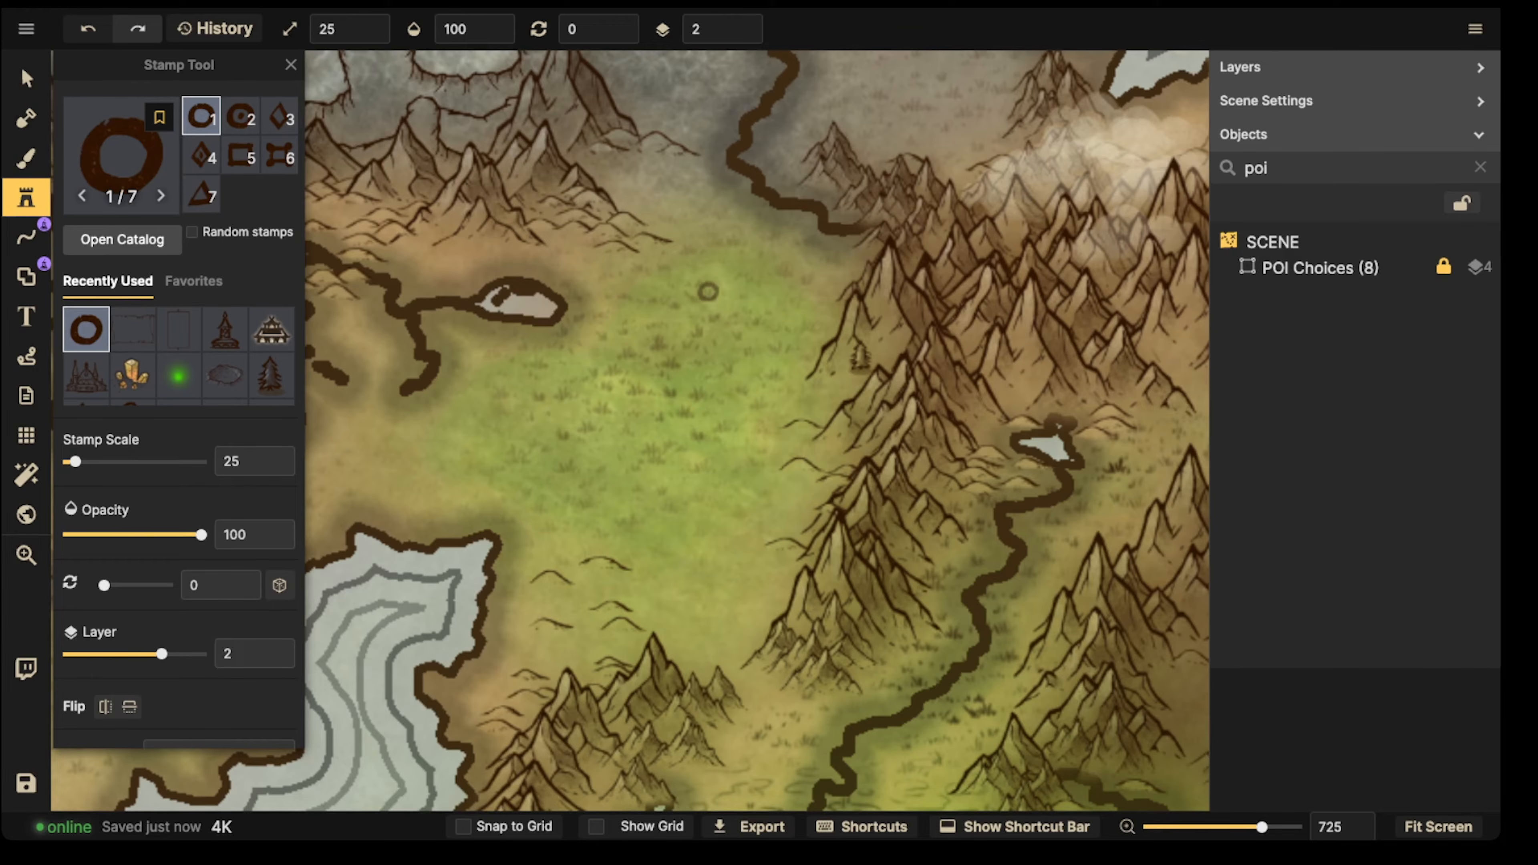
pyautogui.scroll(-3, 715, 330)
pyautogui.moveTo(680, 335); pyautogui.dragTo(765, 328)
pyautogui.scroll(5, 754, 364)
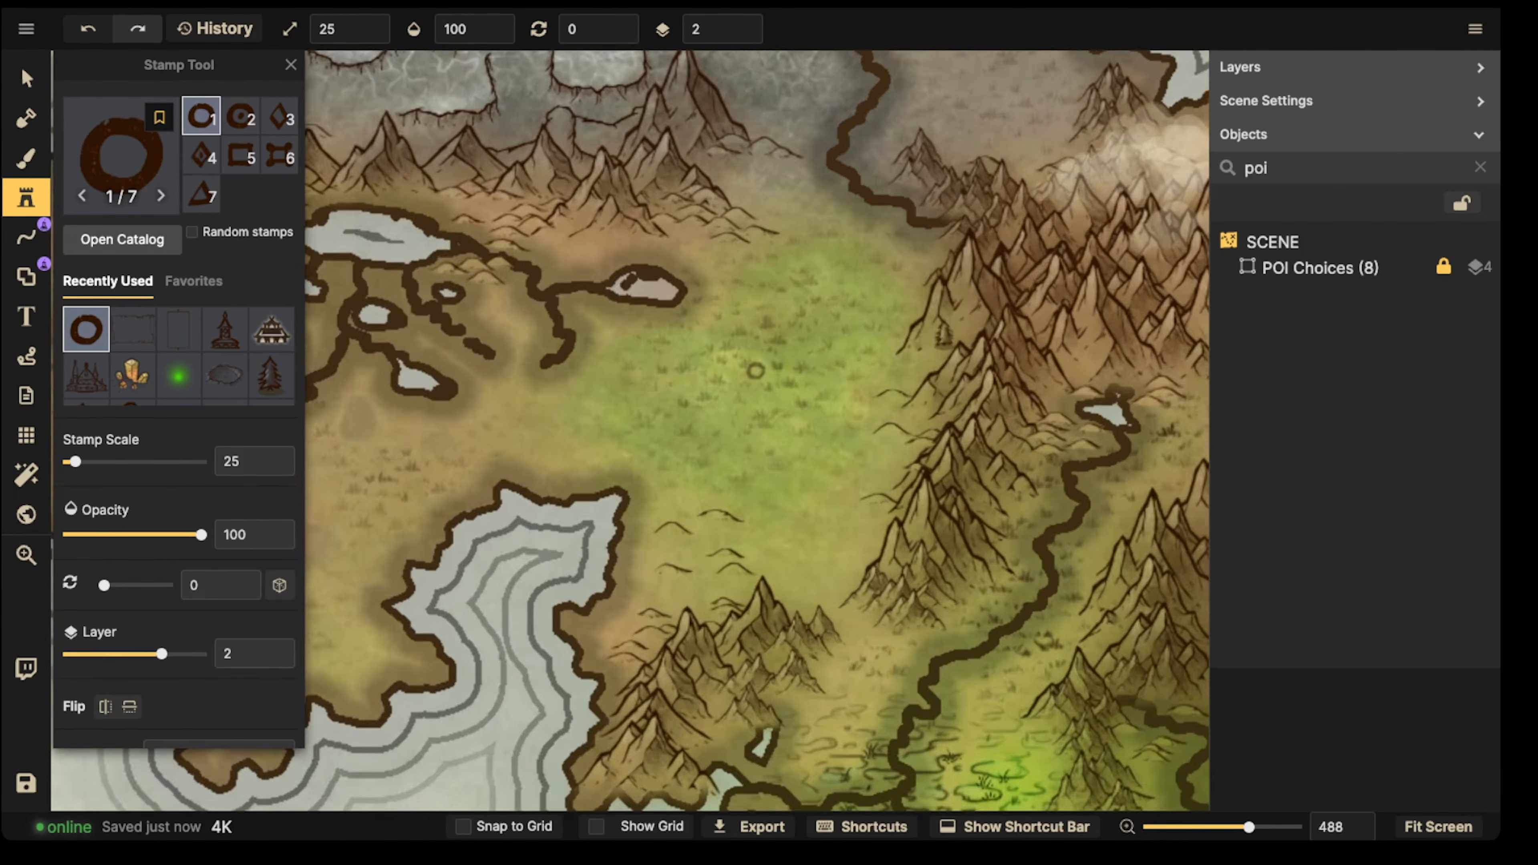
pyautogui.scroll(3, 754, 369)
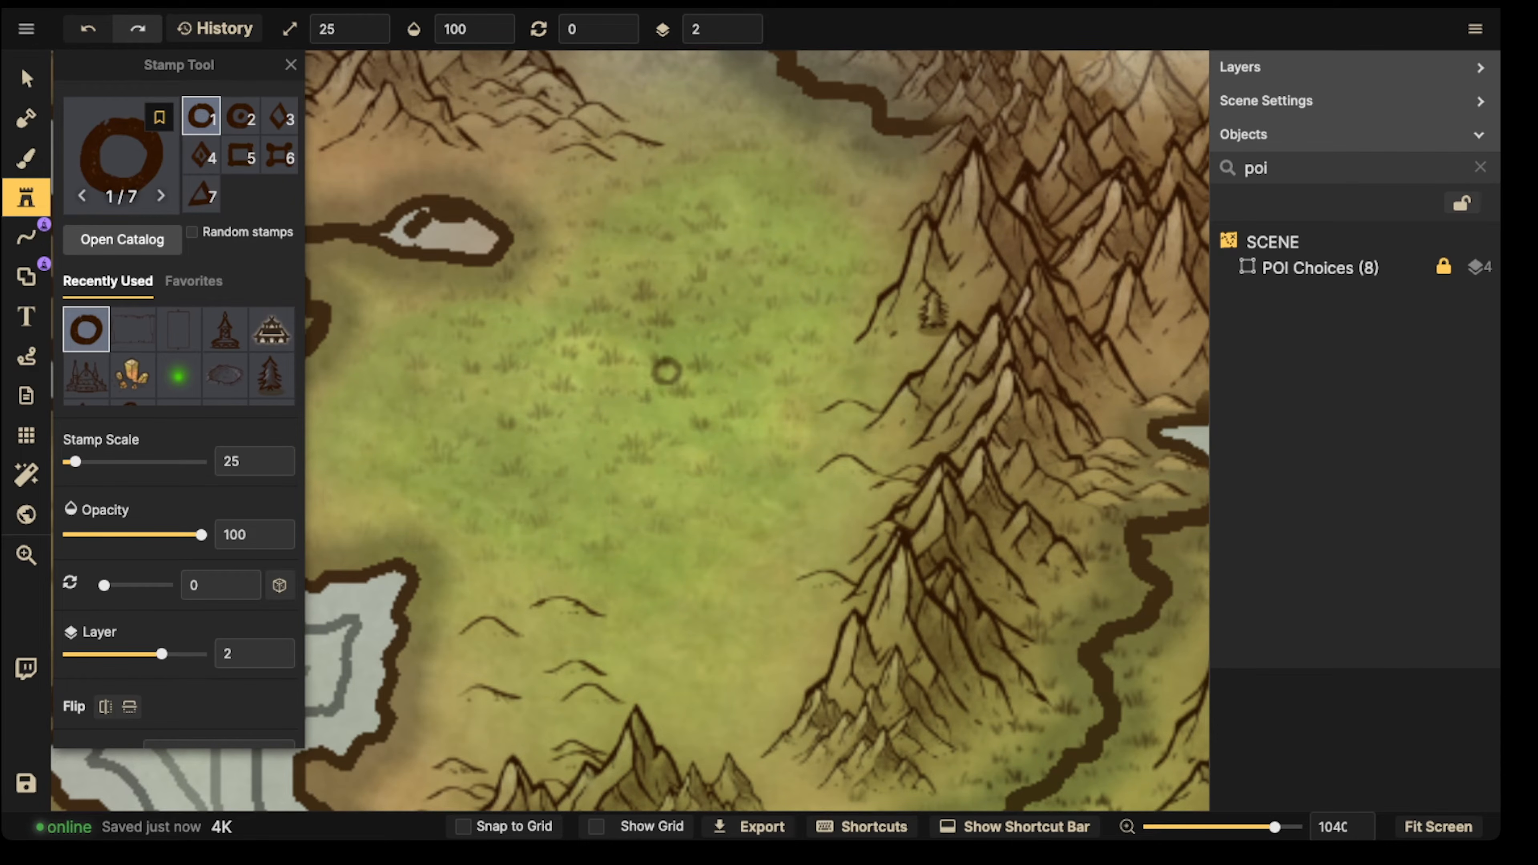
# Step: Place the plain circle stamp on the green plain west of the mountain range, select it and hide its options
pyautogui.click(663, 364)
pyautogui.press('v')
pyautogui.click(663, 363)
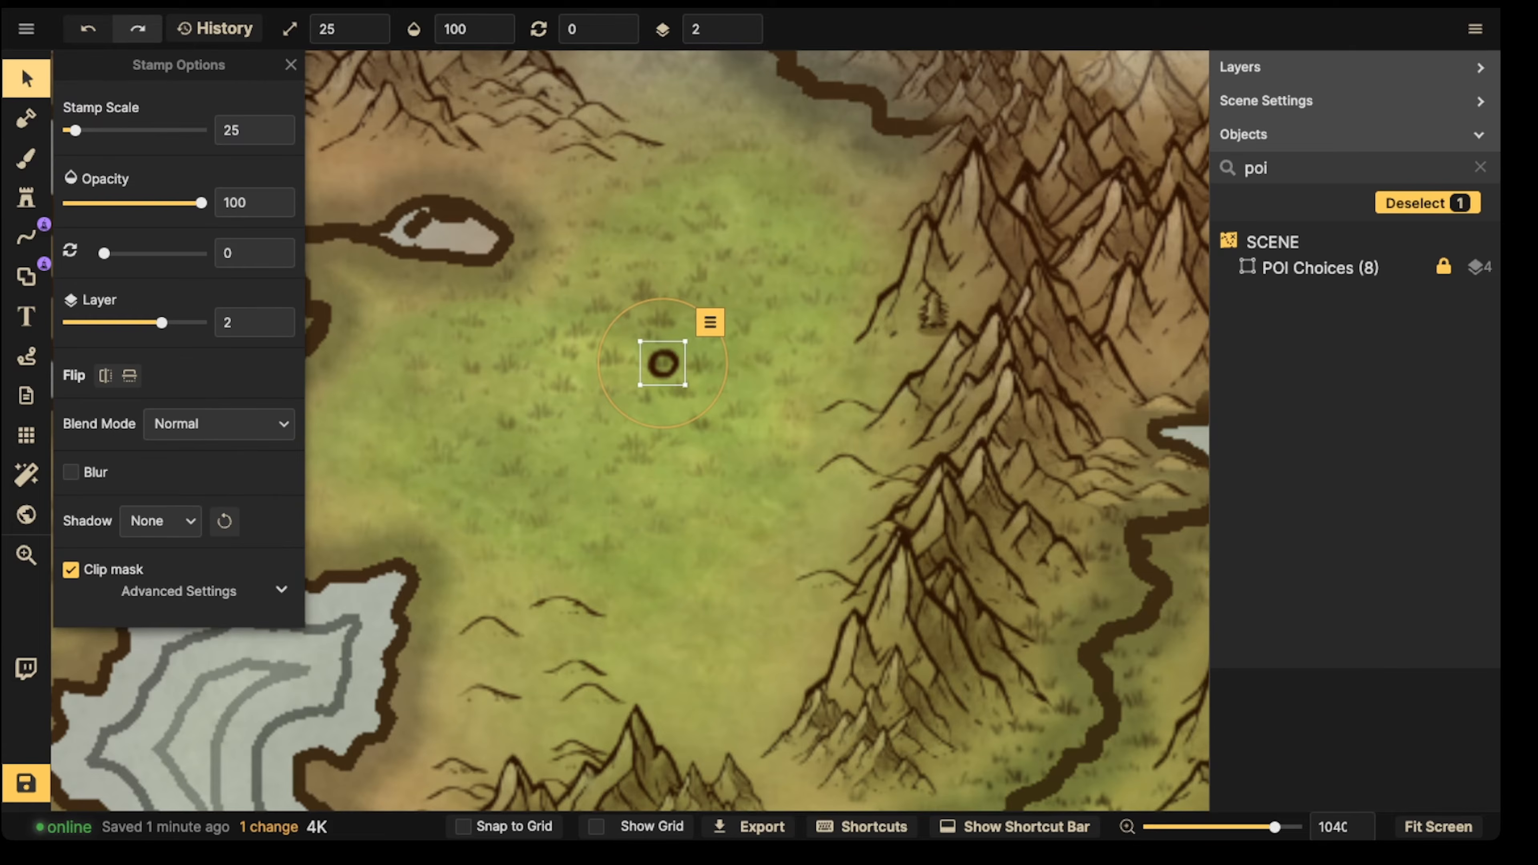
pyautogui.scroll(-5, 591, 333)
pyautogui.moveTo(591, 333); pyautogui.dragTo(751, 318)
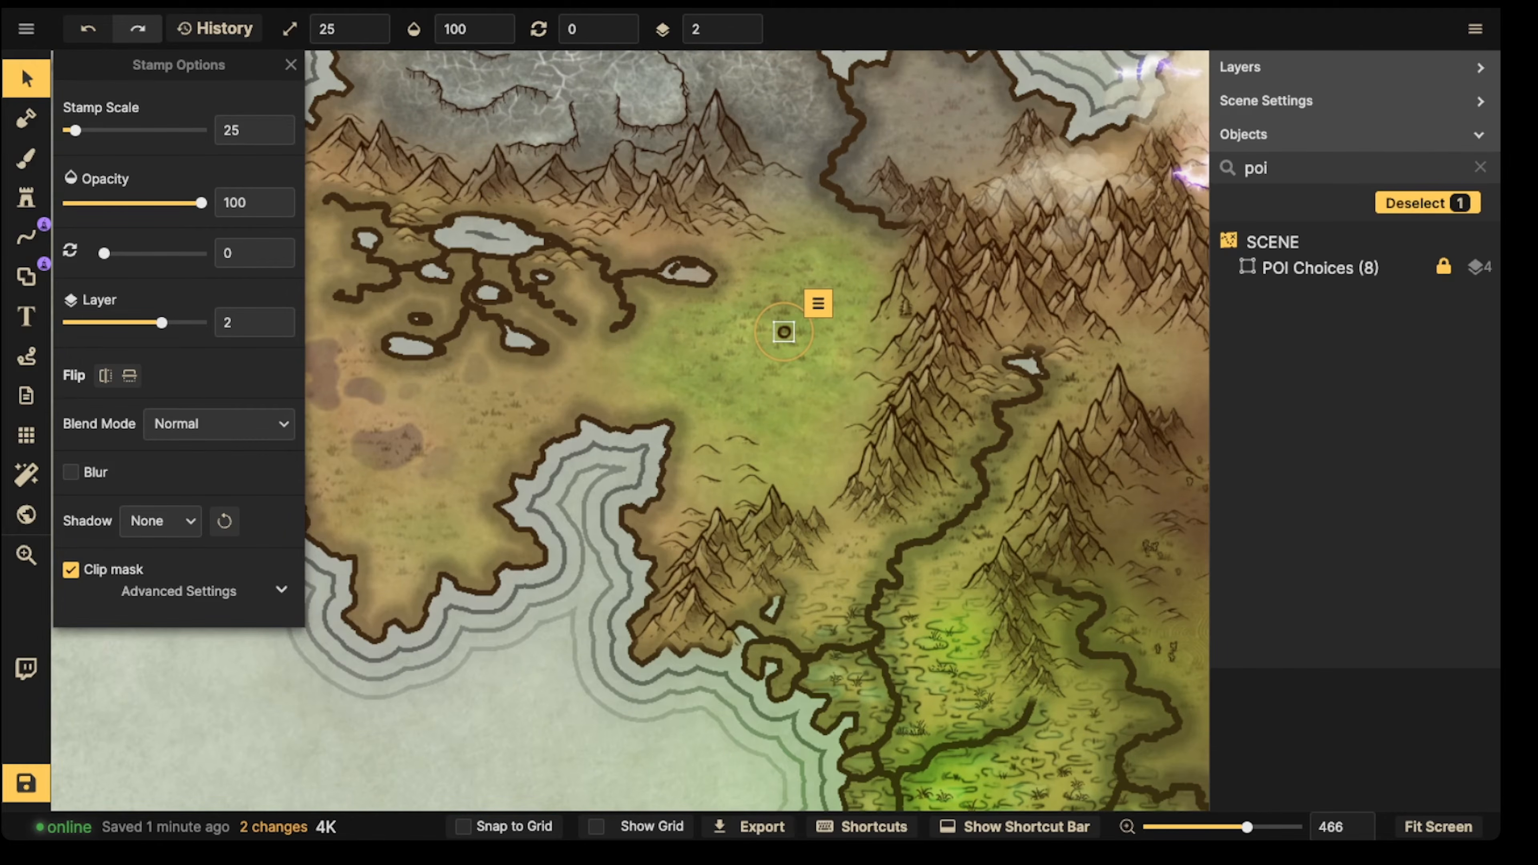
pyautogui.click(291, 65)
pyautogui.scroll(-4, 464, 267)
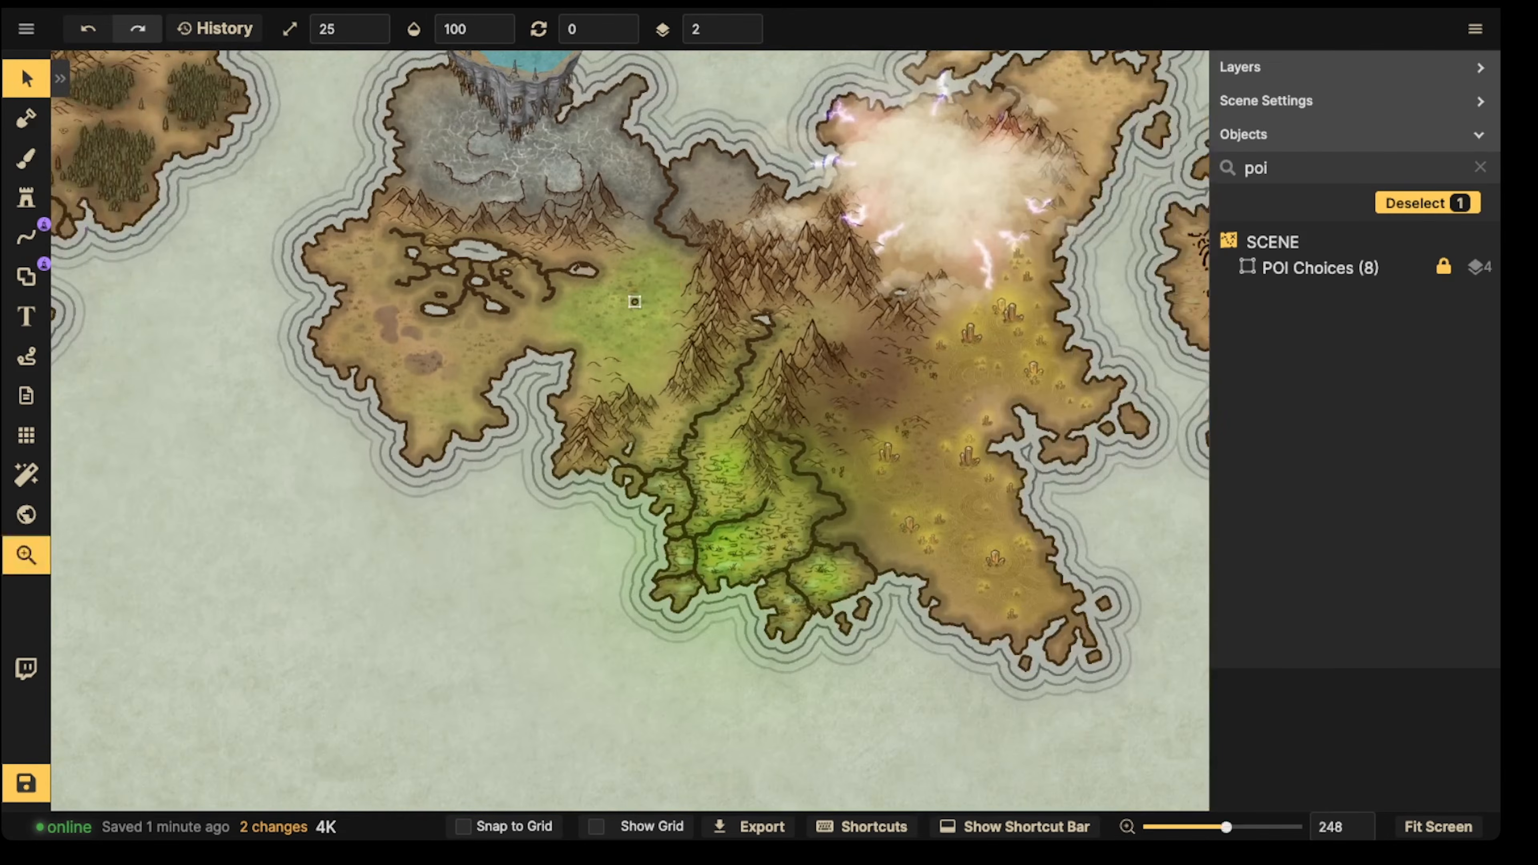
pyautogui.moveTo(634, 302); pyautogui.dragTo(831, 405)
pyautogui.scroll(3, 831, 409)
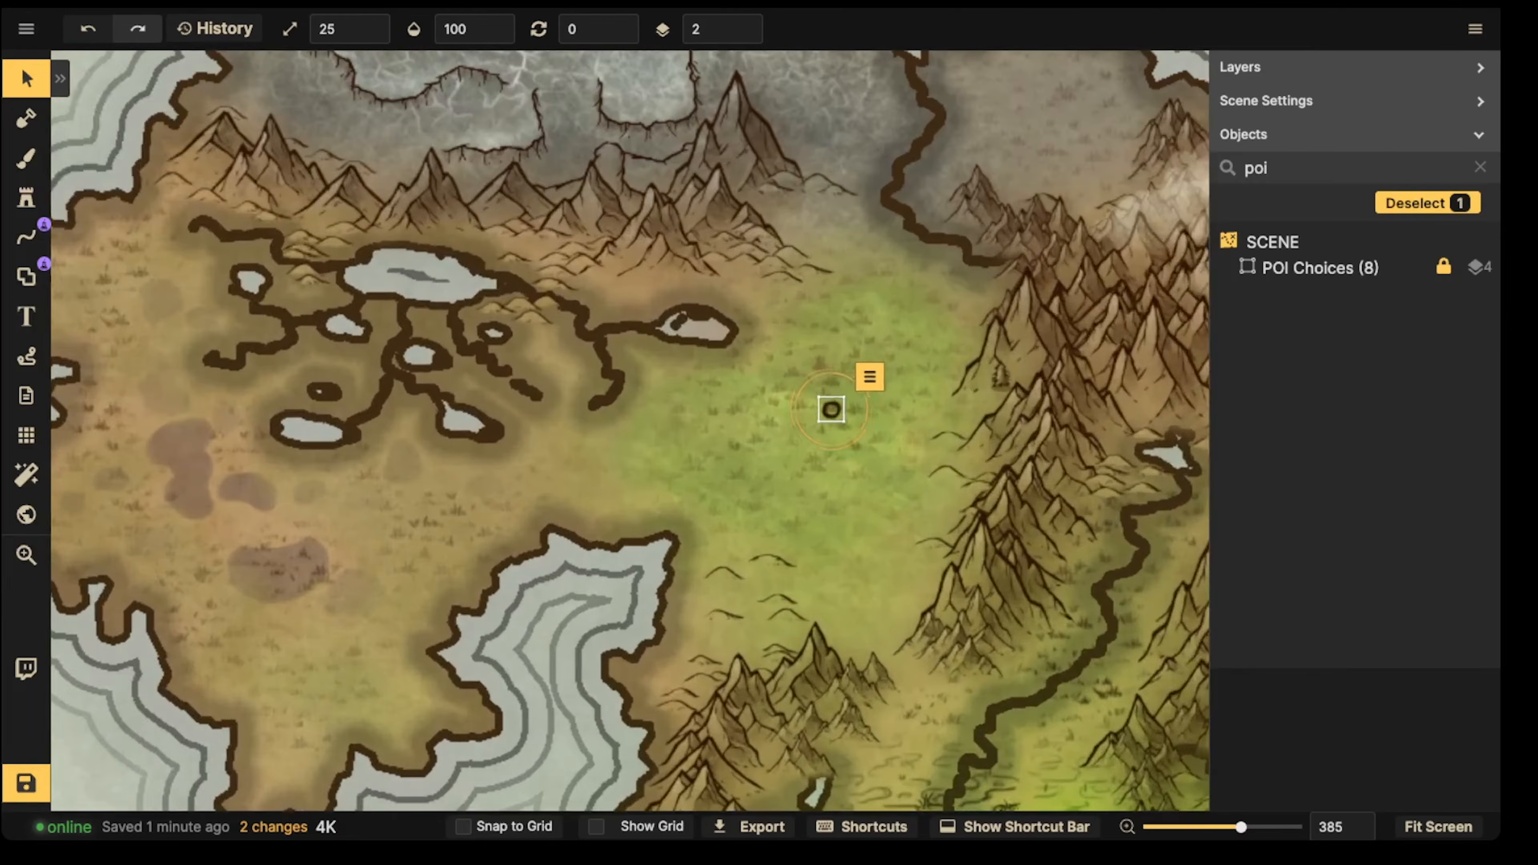
# Step: Deselect the circle stamp and turn on the grid display over the map
pyautogui.scroll(5, 831, 409)
pyautogui.press('Escape')
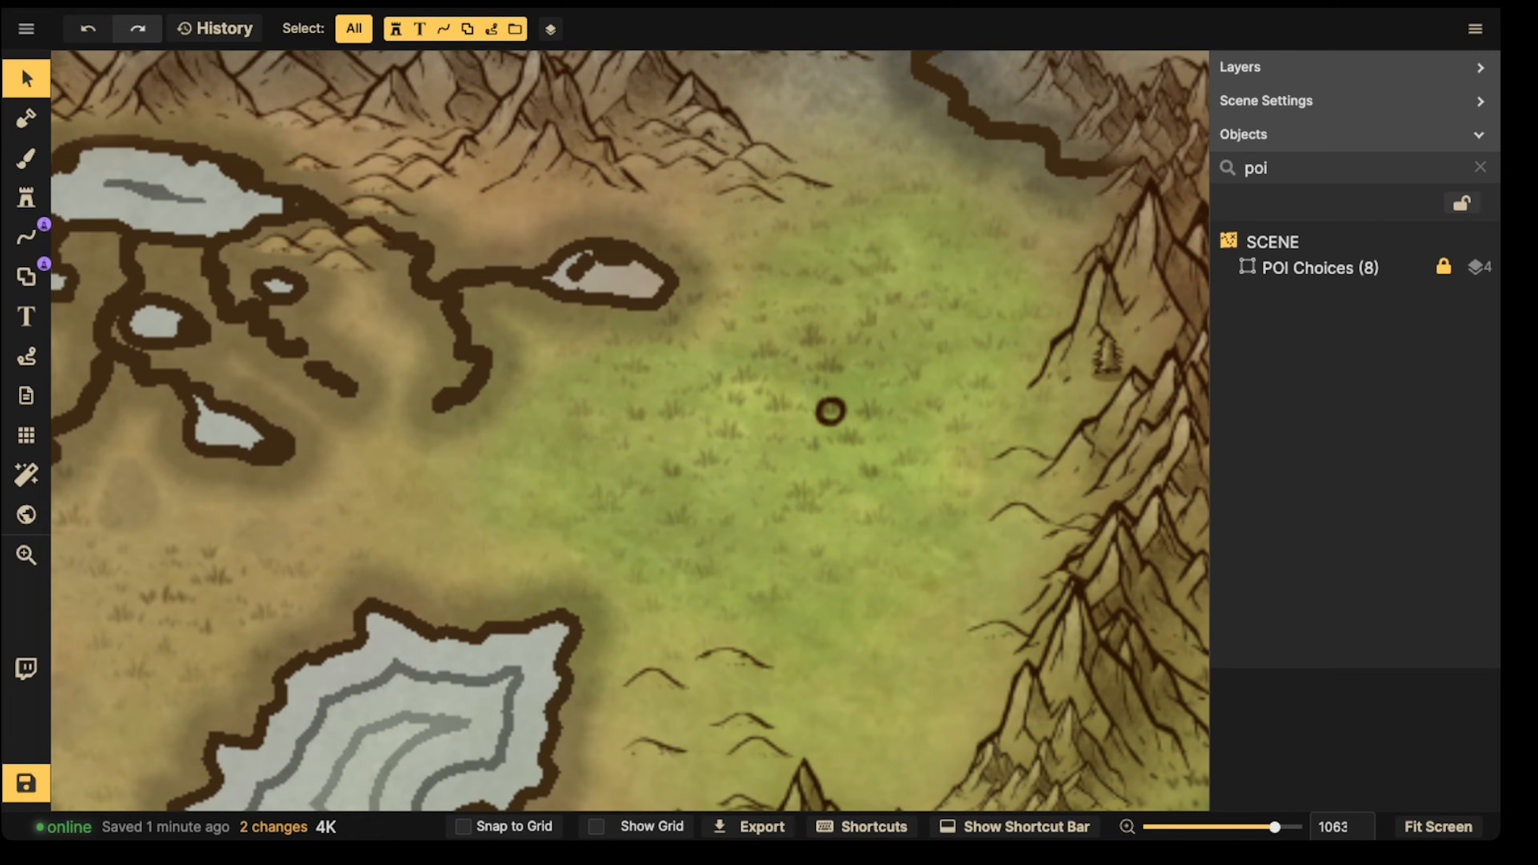
pyautogui.scroll(-3, 608, 218)
pyautogui.moveTo(608, 218); pyautogui.dragTo(727, 227)
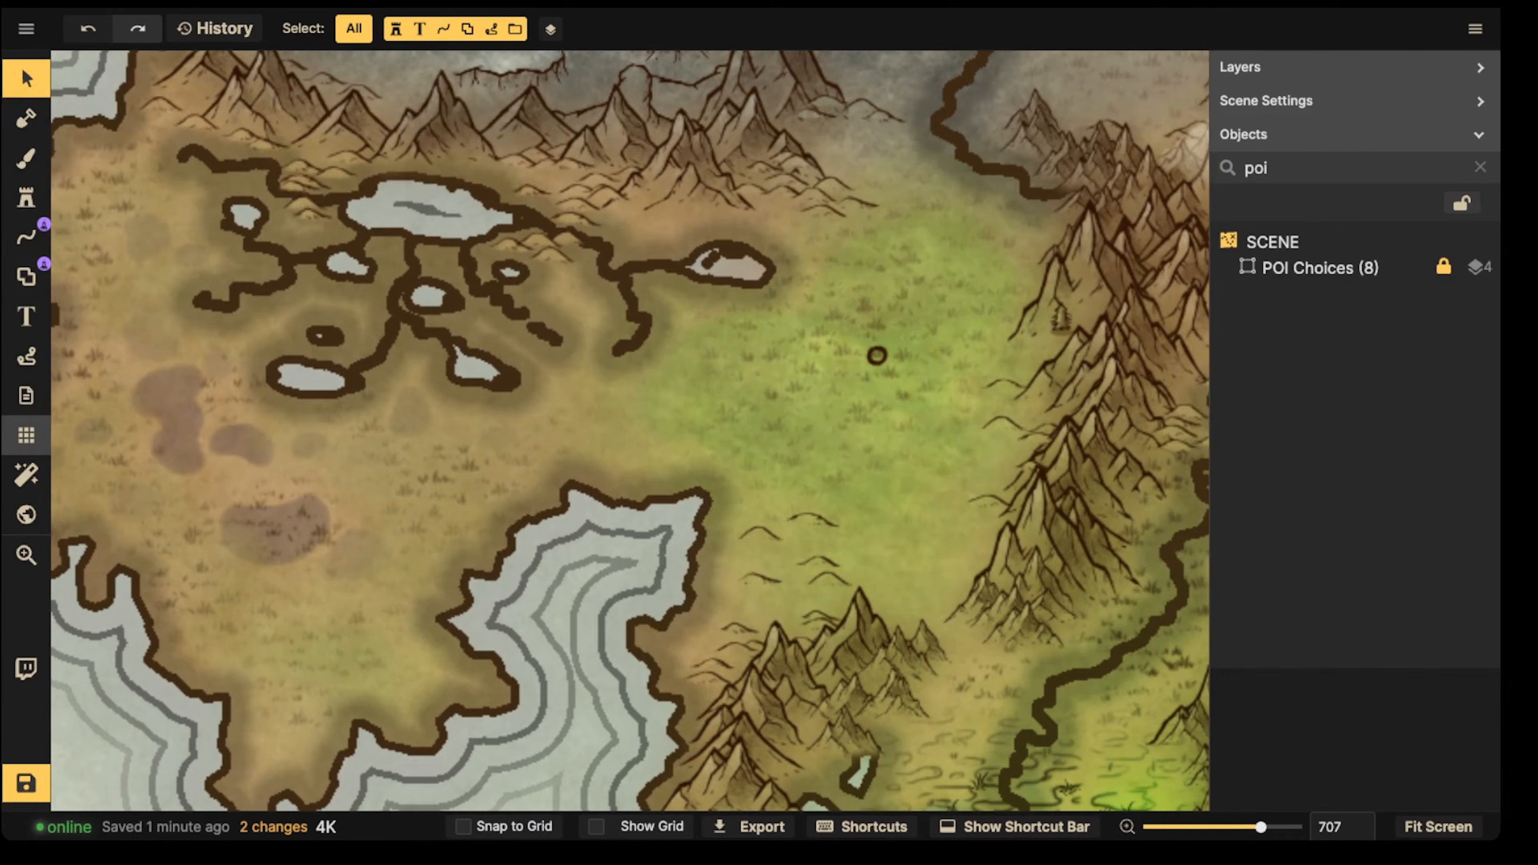
pyautogui.click(26, 435)
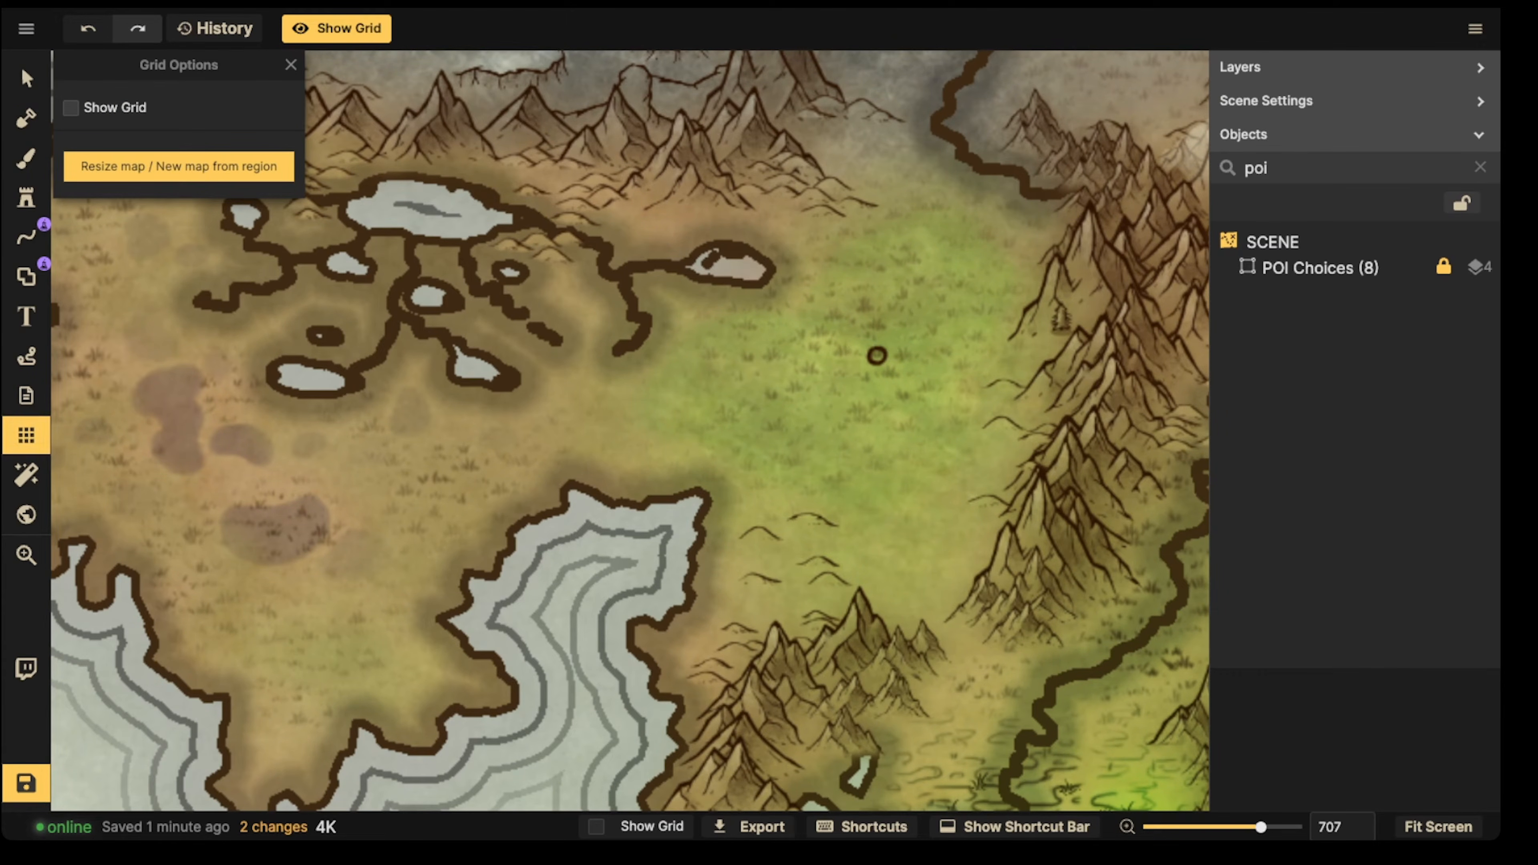
pyautogui.click(70, 108)
pyautogui.scroll(-3, 327, 249)
pyautogui.moveTo(327, 249); pyautogui.dragTo(753, 339)
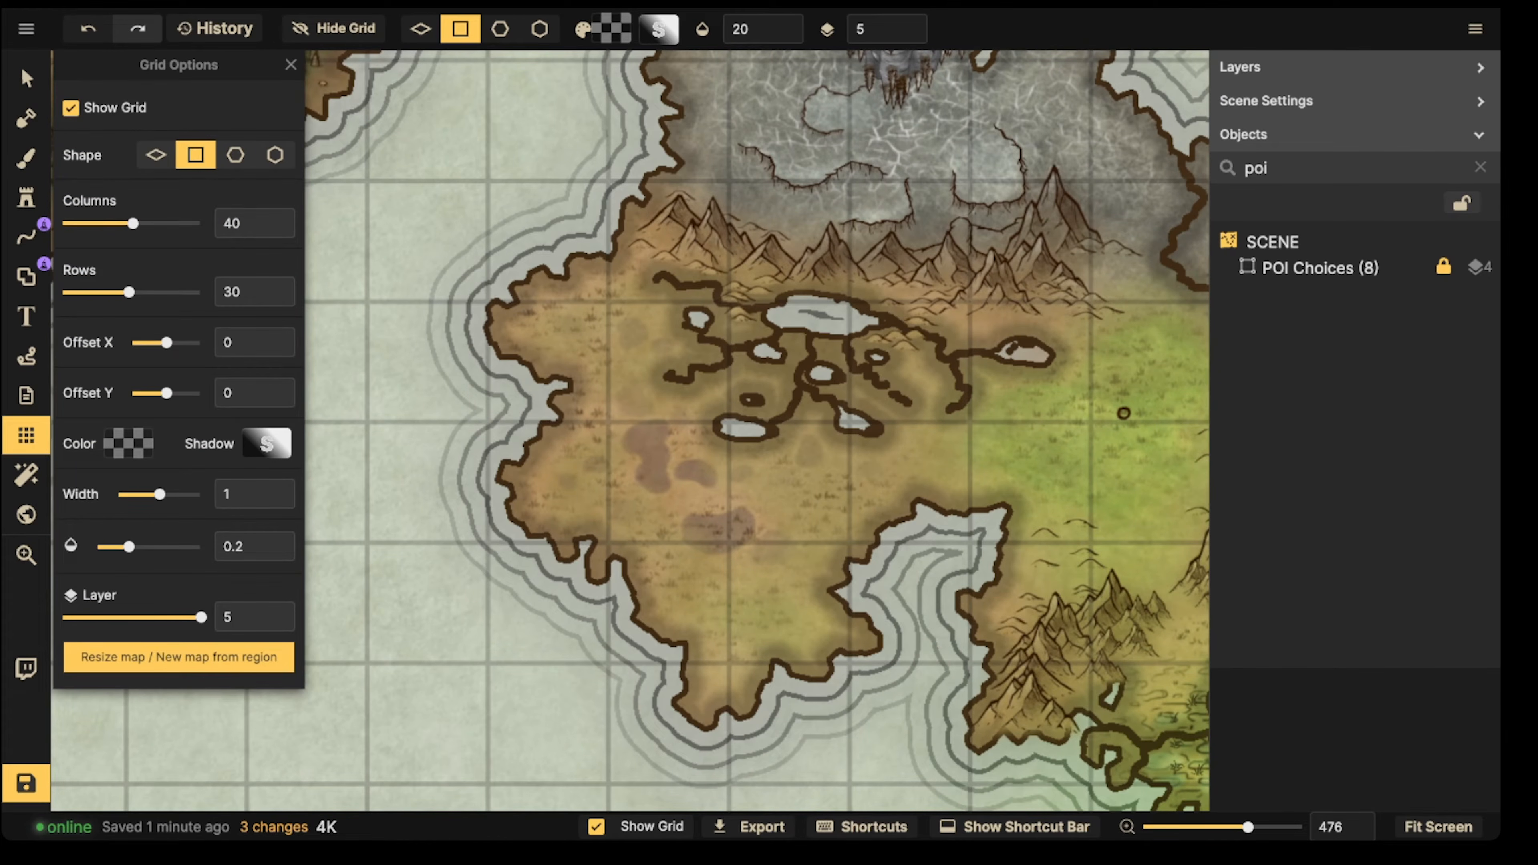
pyautogui.moveTo(1123, 414); pyautogui.dragTo(848, 433)
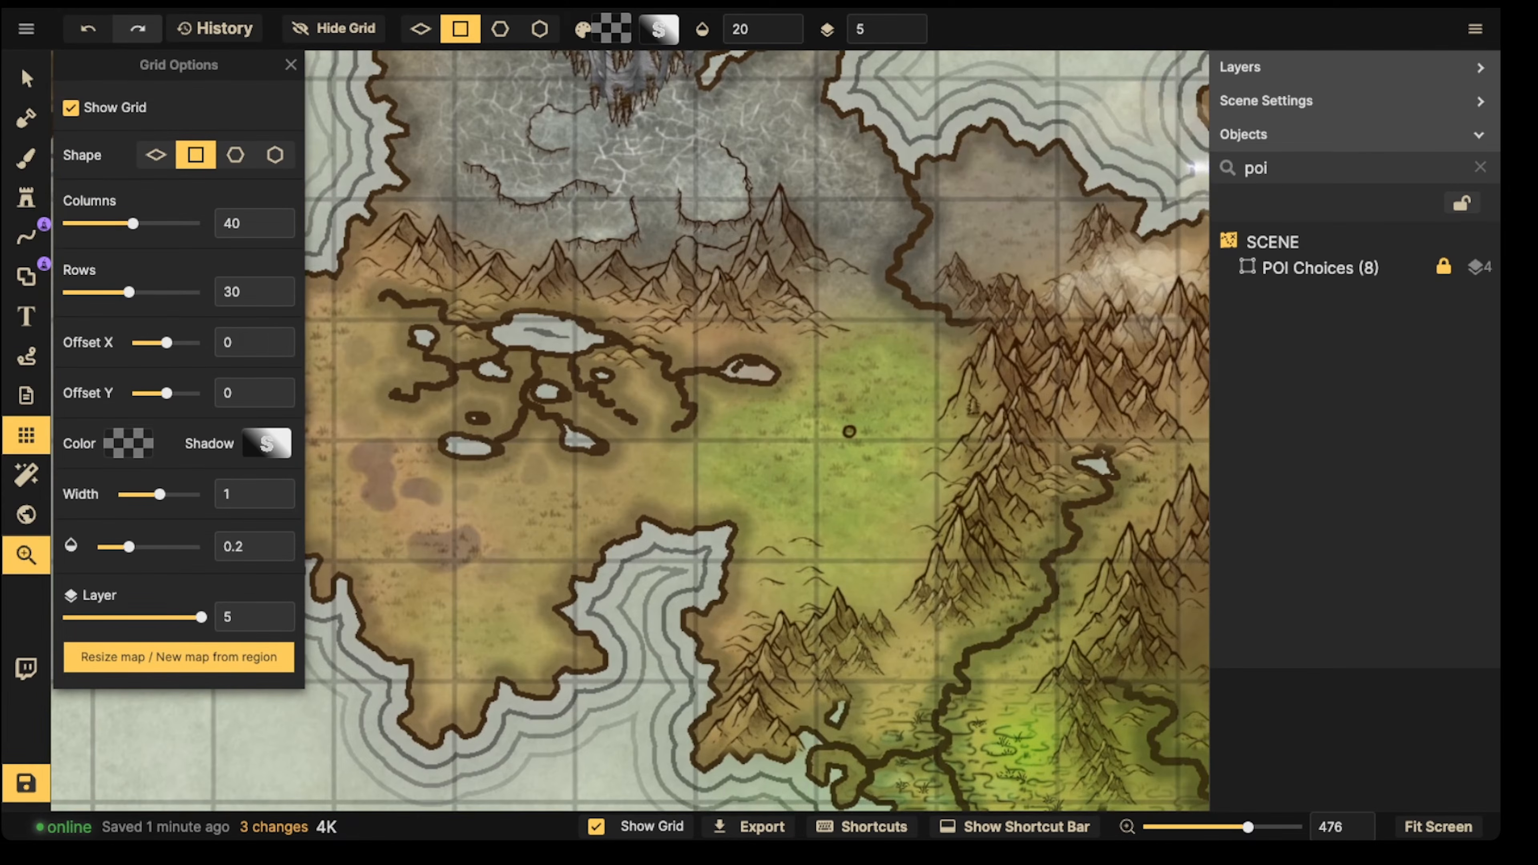
pyautogui.scroll(2, 846, 440)
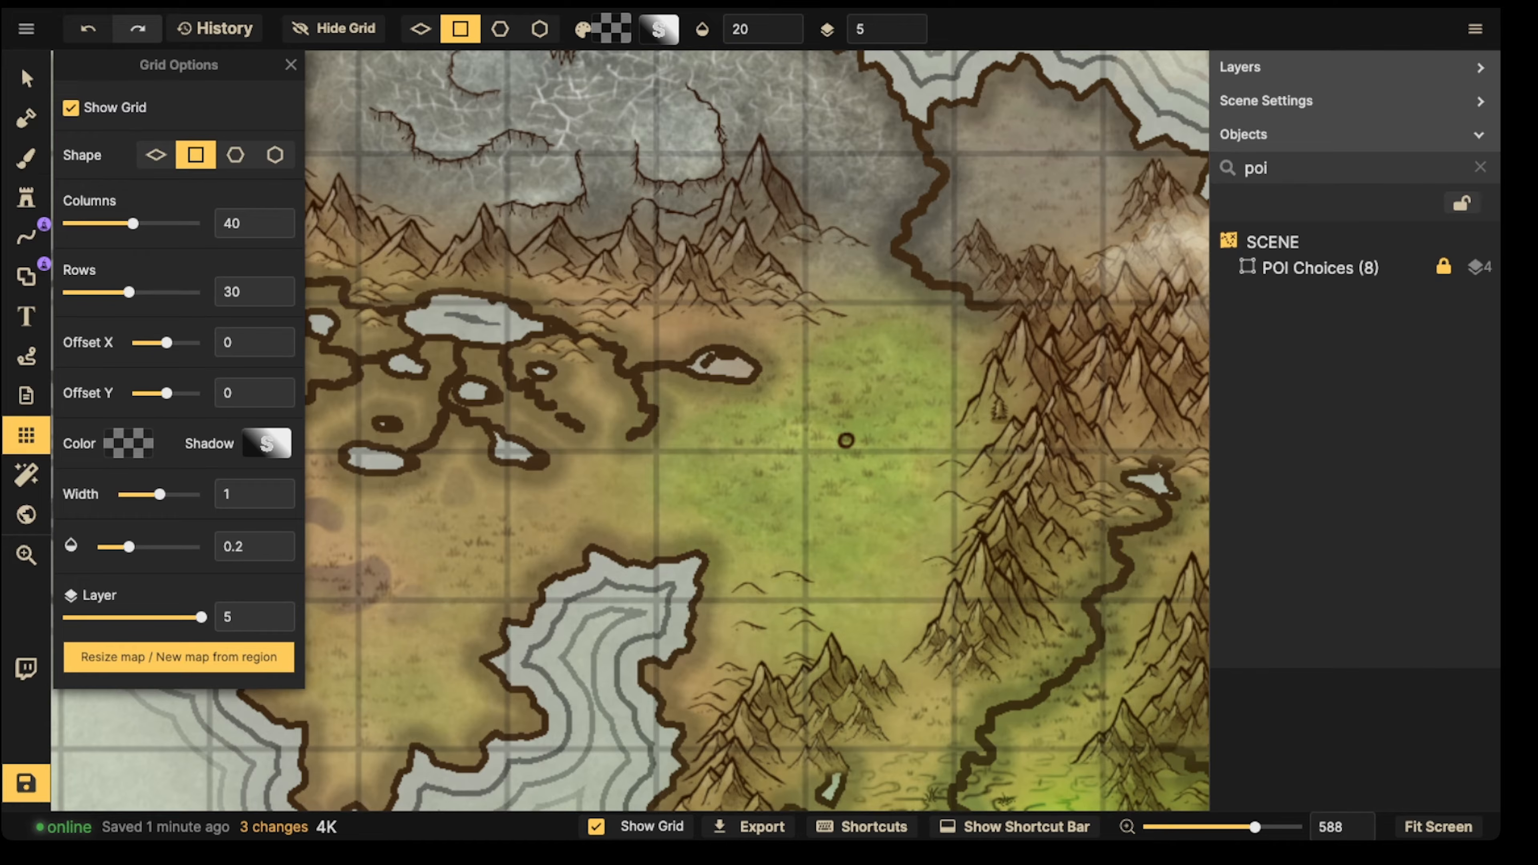
pyautogui.scroll(5, 846, 441)
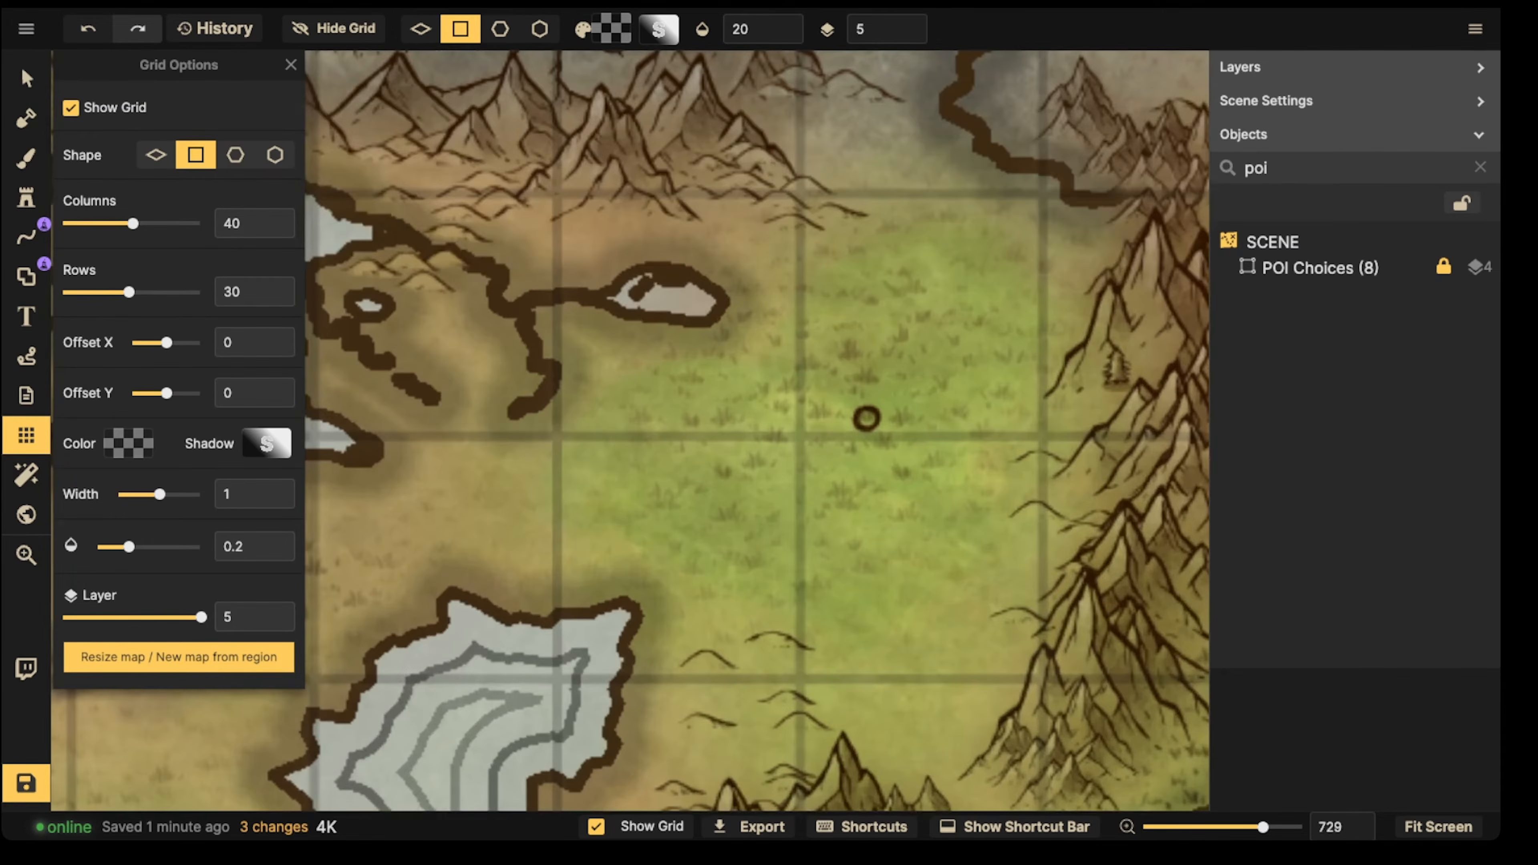
# Step: Move the circle stamp farther north on the green plain, into the grid square above its current one
pyautogui.press('v')
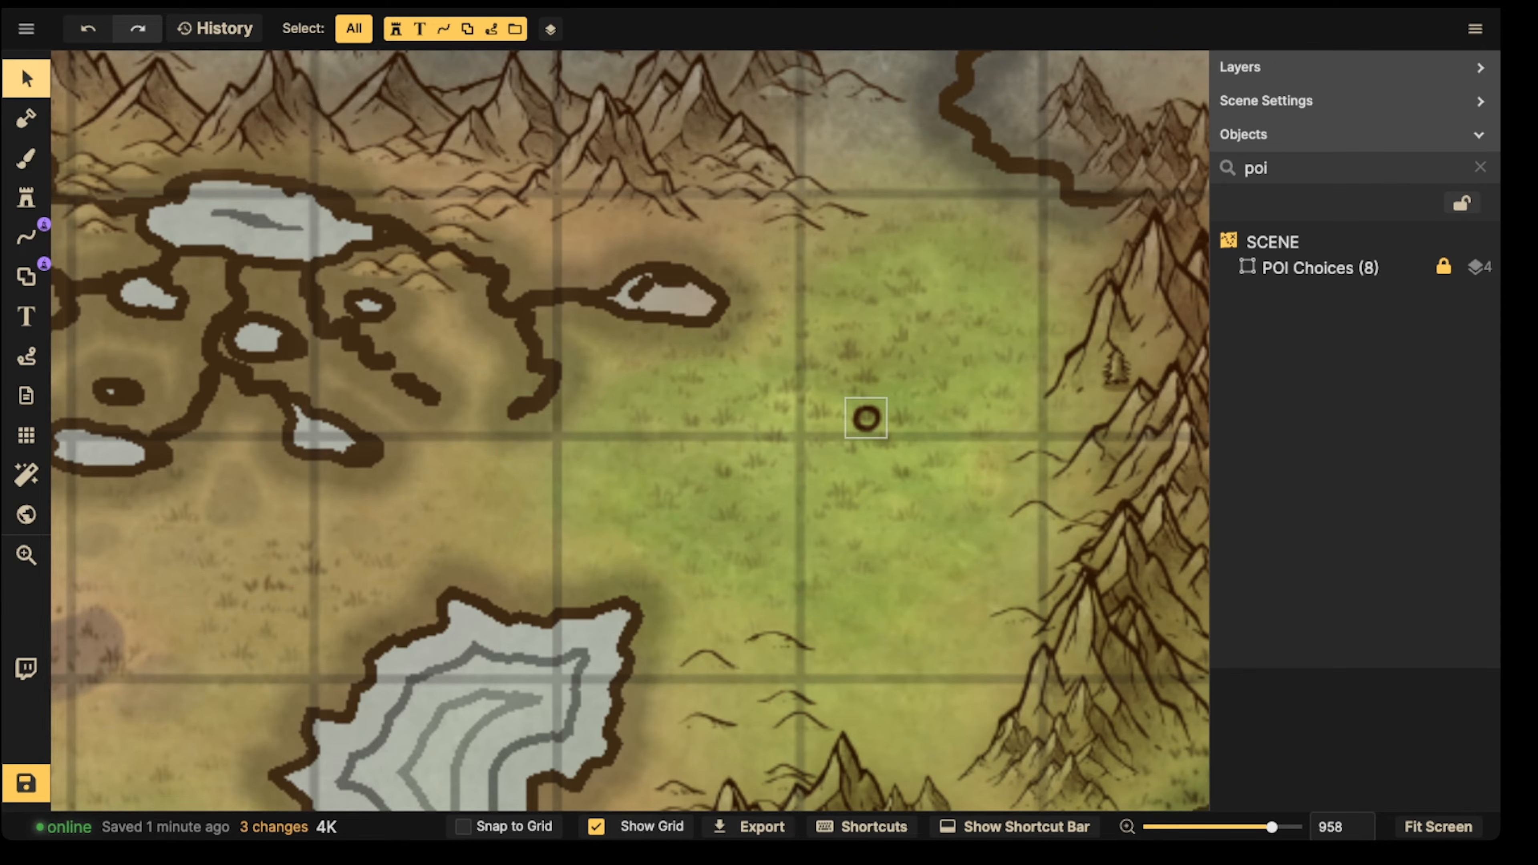
pyautogui.moveTo(868, 418); pyautogui.dragTo(907, 316)
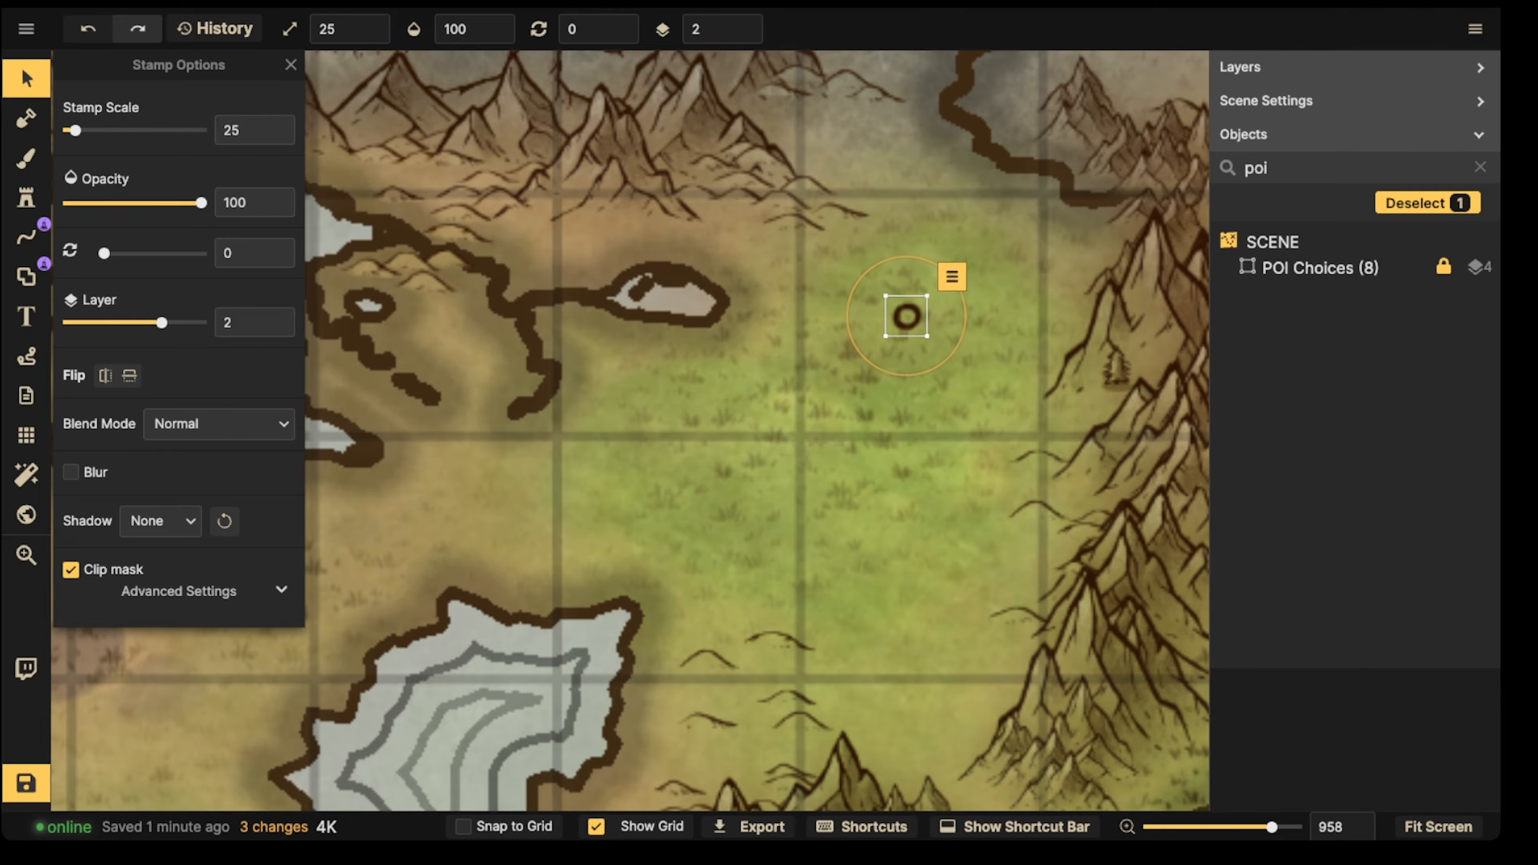
# Step: Pick the Icon Human Cities house stamp from the Parchment World catalog and place it just north of the circle at scale 25
pyautogui.click(26, 197)
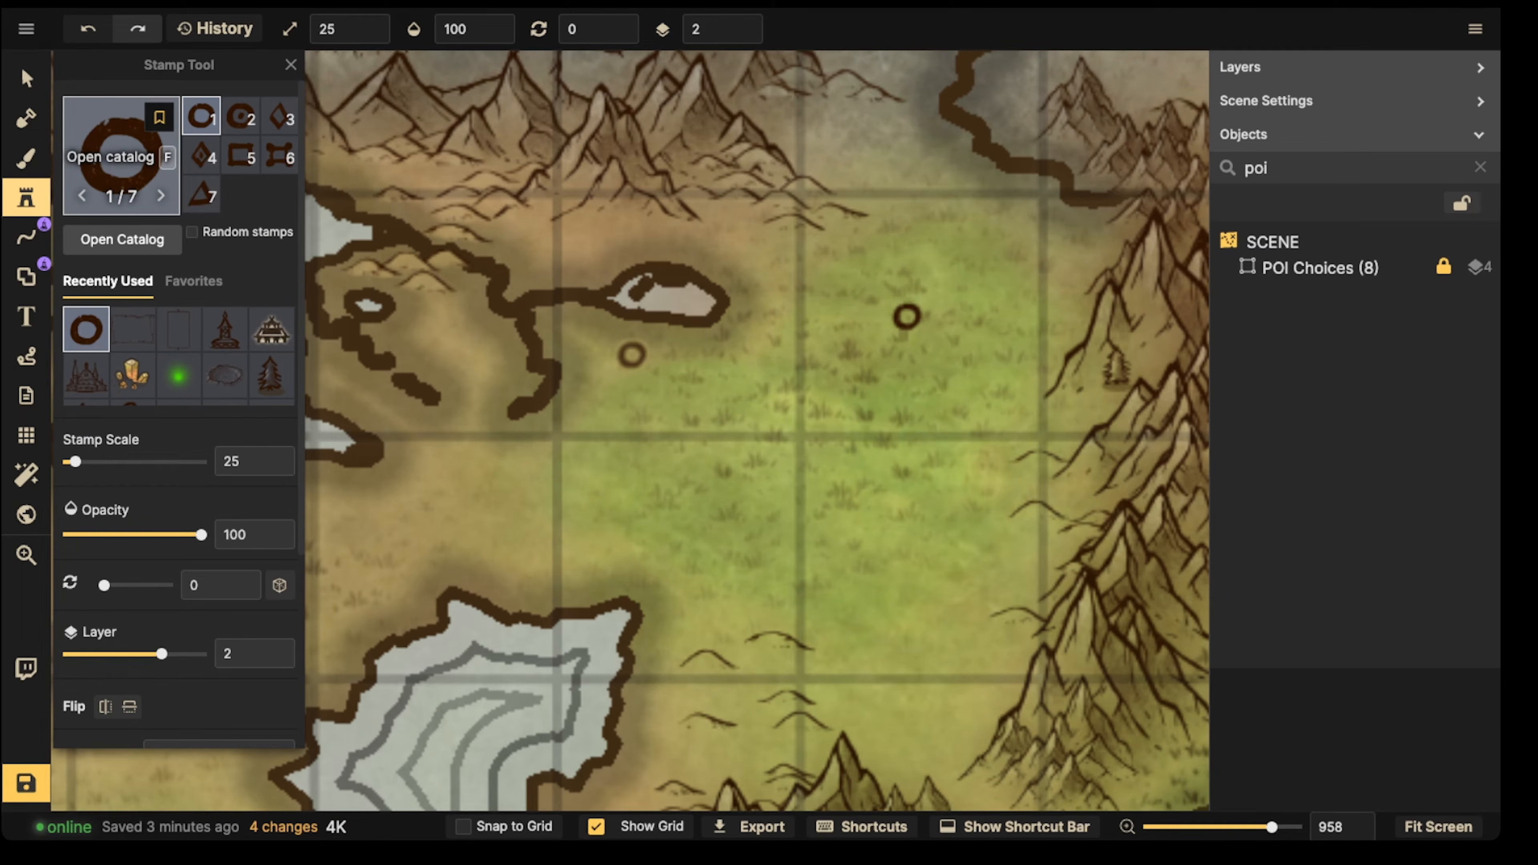
pyautogui.press('f')
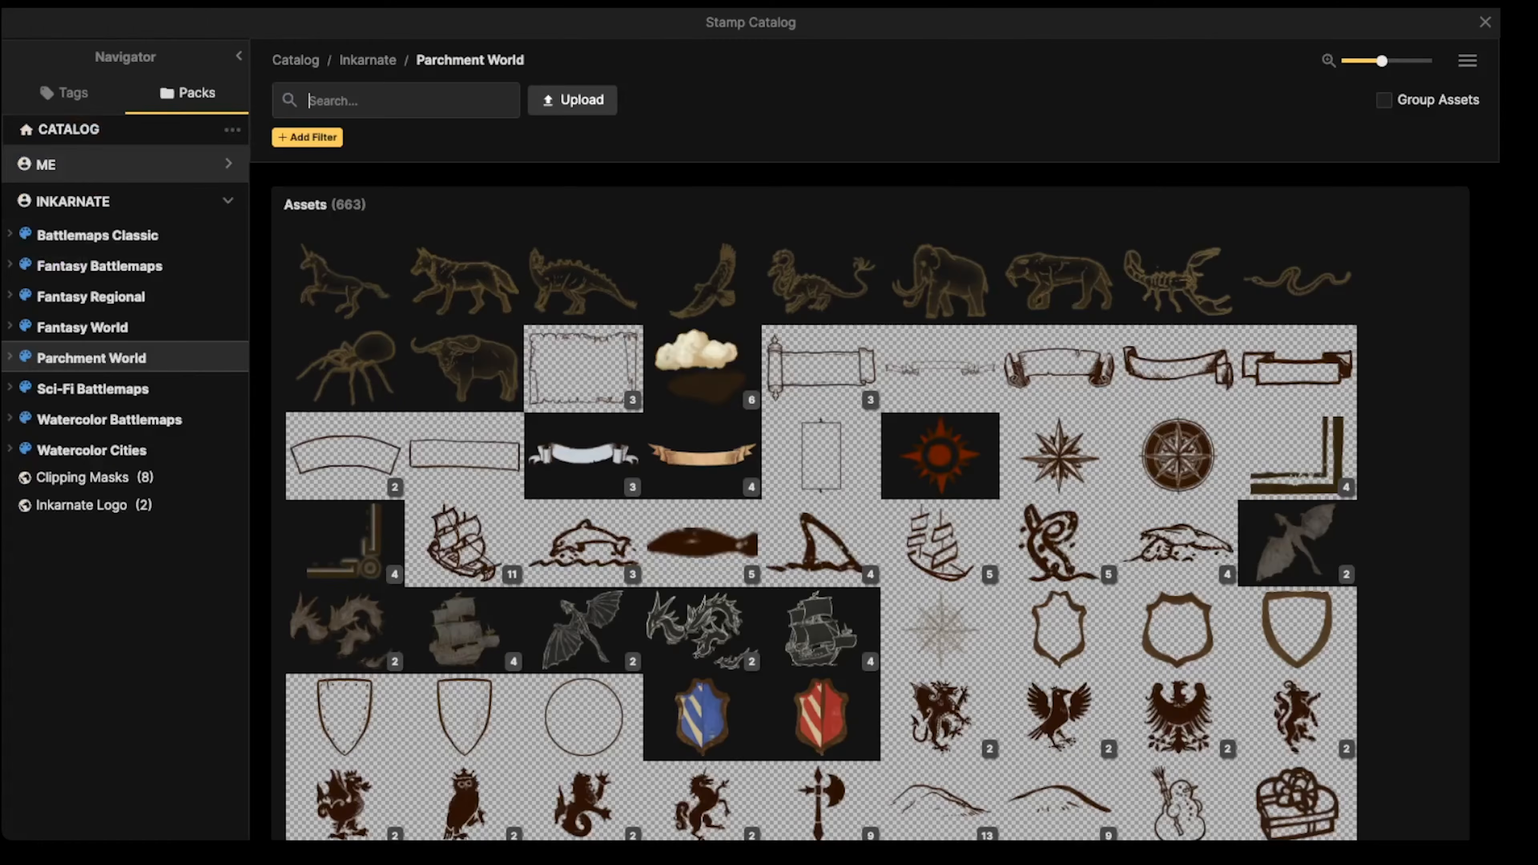
pyautogui.scroll(-3, 593, 303)
pyautogui.scroll(-5, 822, 546)
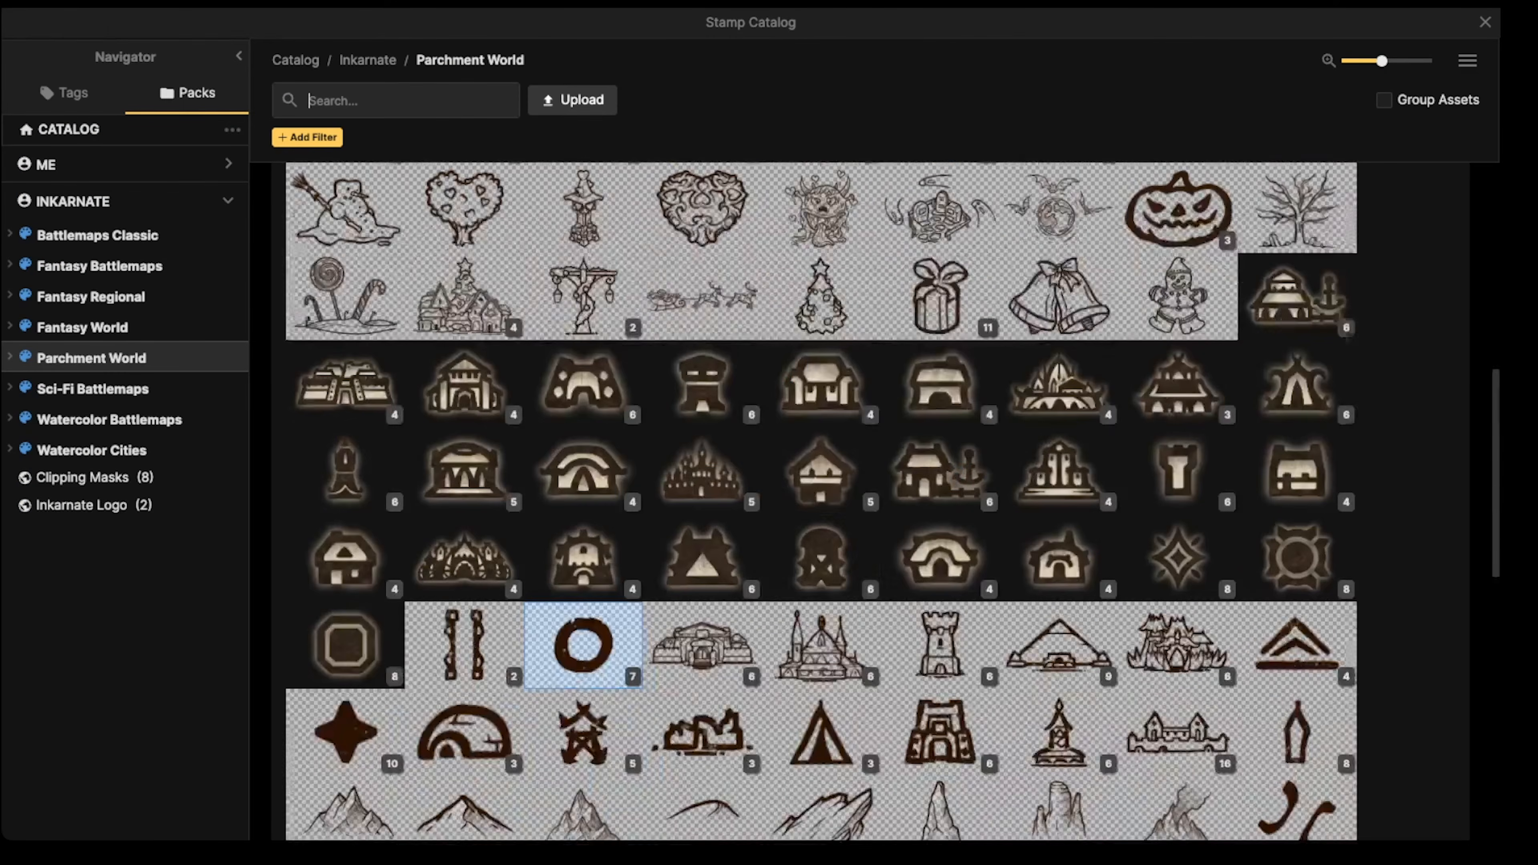
pyautogui.scroll(-4, 821, 546)
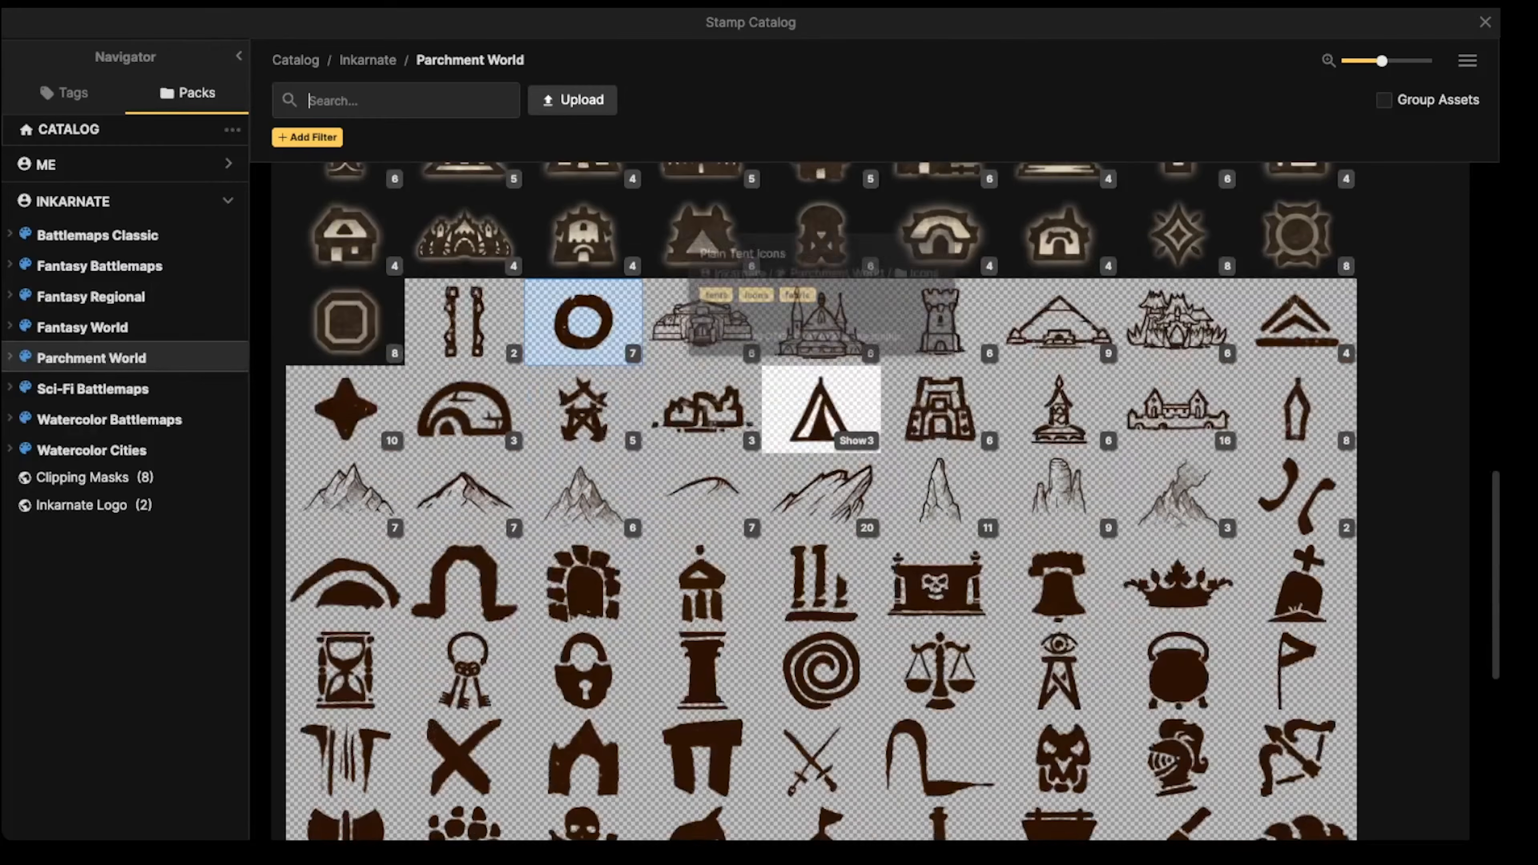
pyautogui.scroll(3, 821, 413)
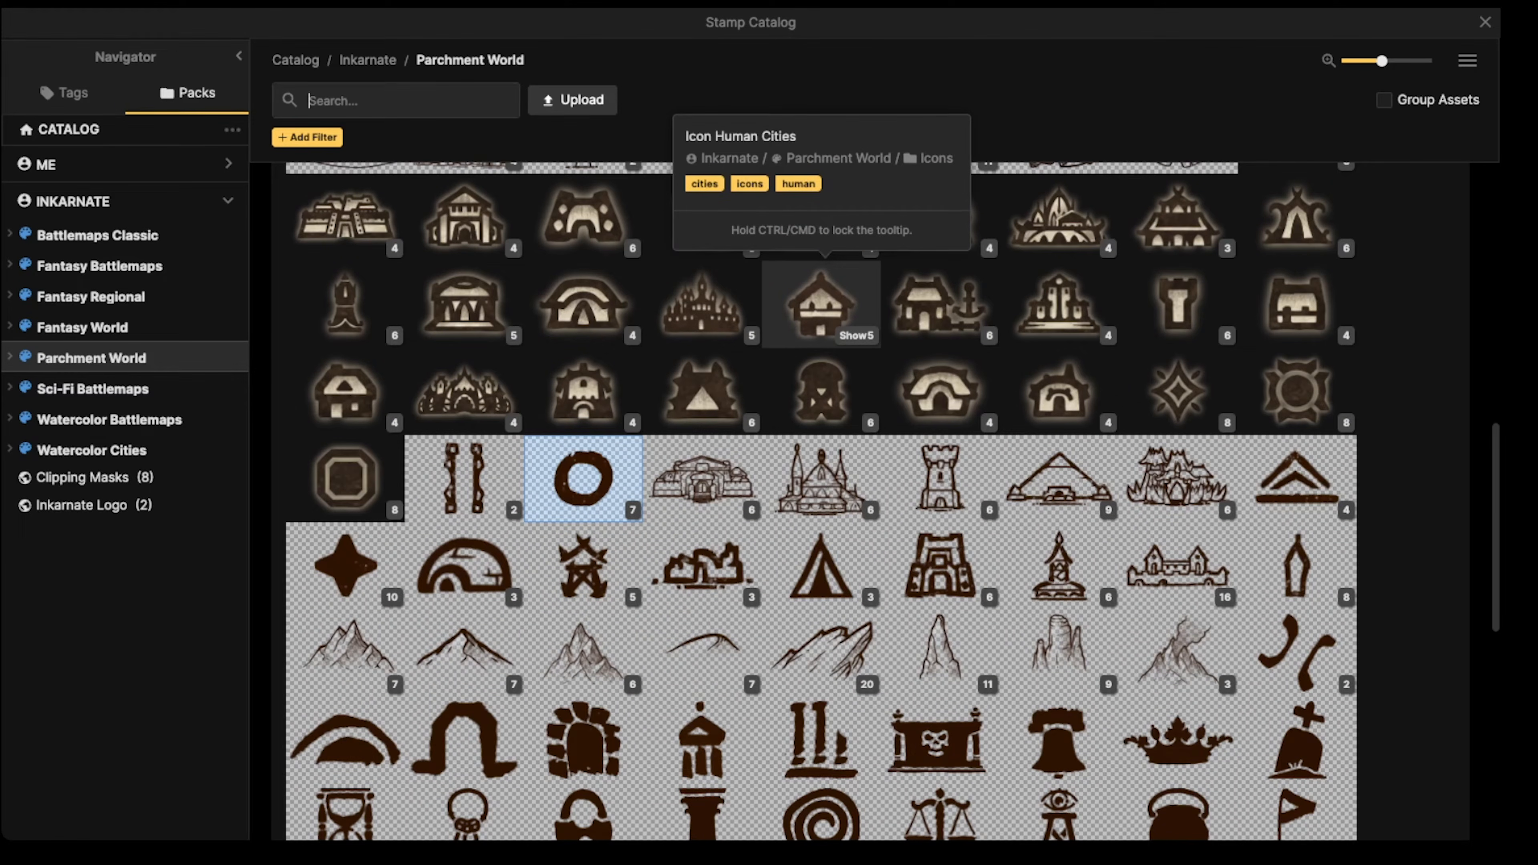
pyautogui.click(821, 303)
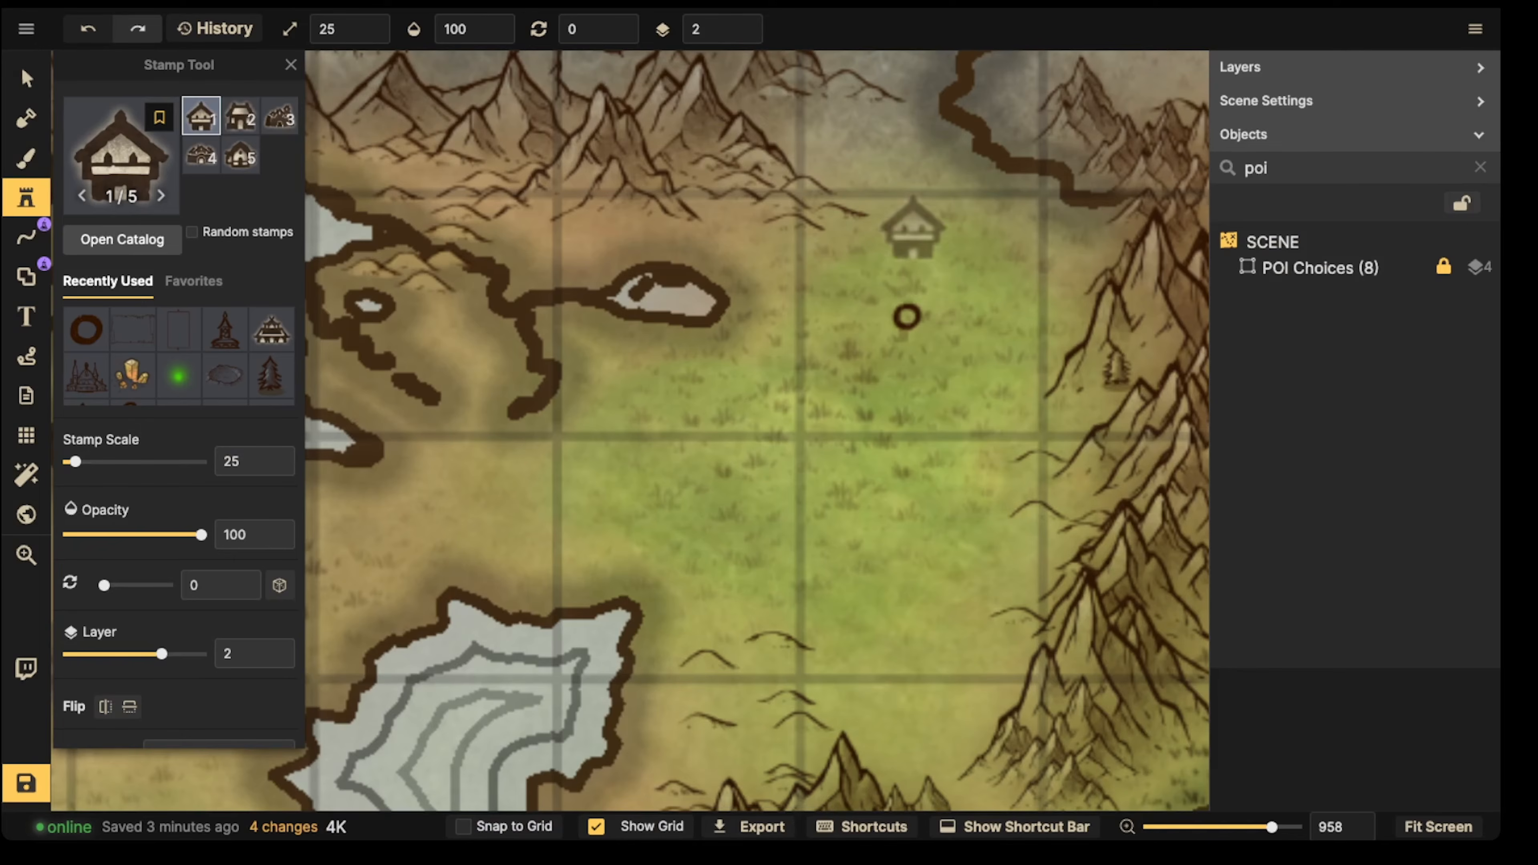
pyautogui.click(918, 249)
pyautogui.click(26, 79)
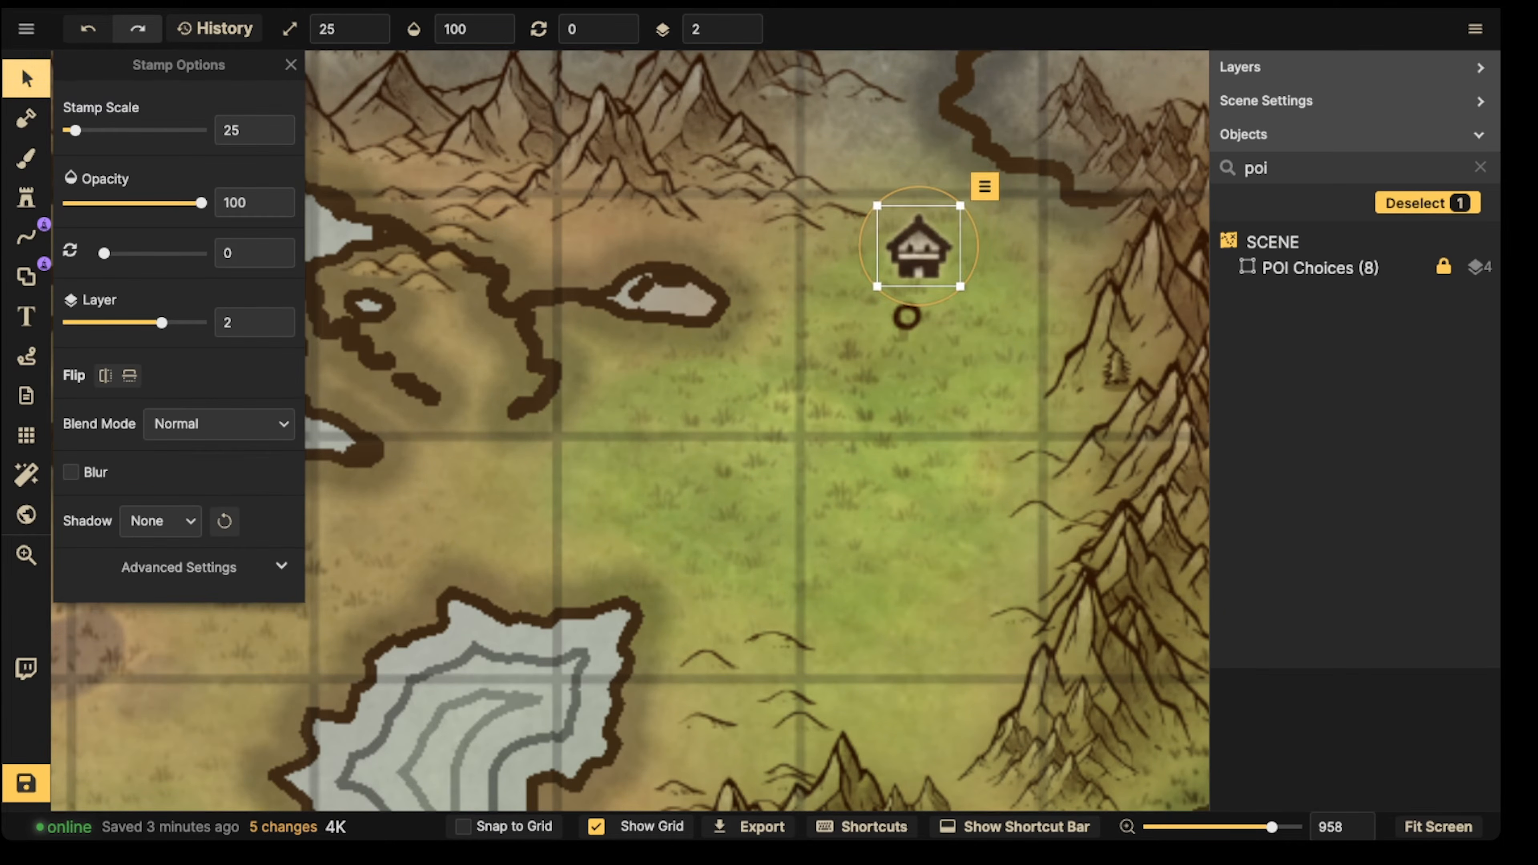
# Step: Move the circle and the house stamp to separate spots on the green plain and make the house smaller
pyautogui.click(907, 315)
pyautogui.moveTo(907, 315); pyautogui.dragTo(844, 459)
pyautogui.moveTo(918, 249); pyautogui.dragTo(925, 284)
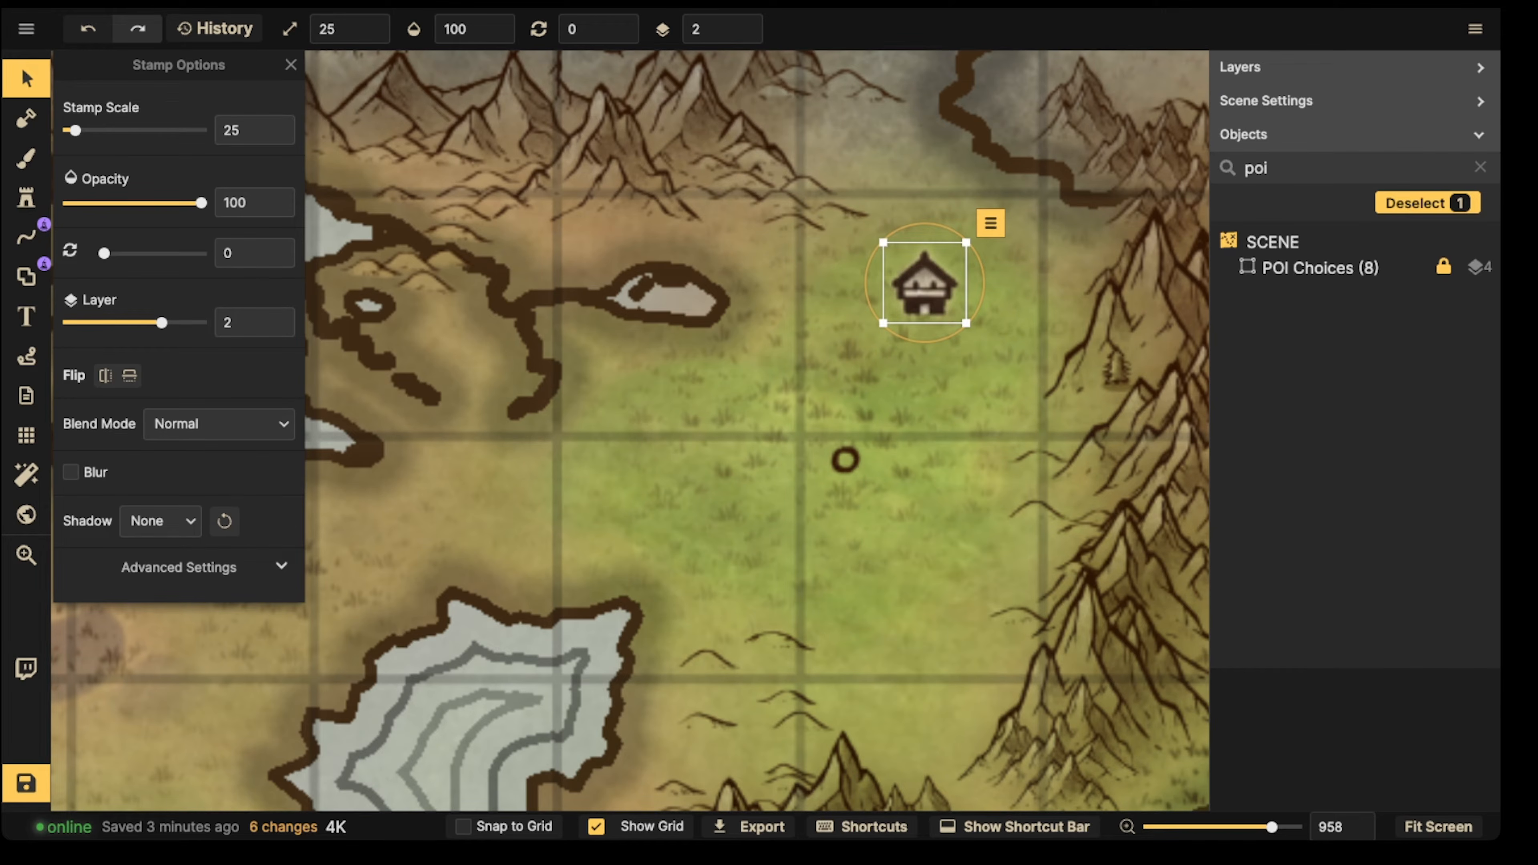
pyautogui.scroll(-2, 925, 283)
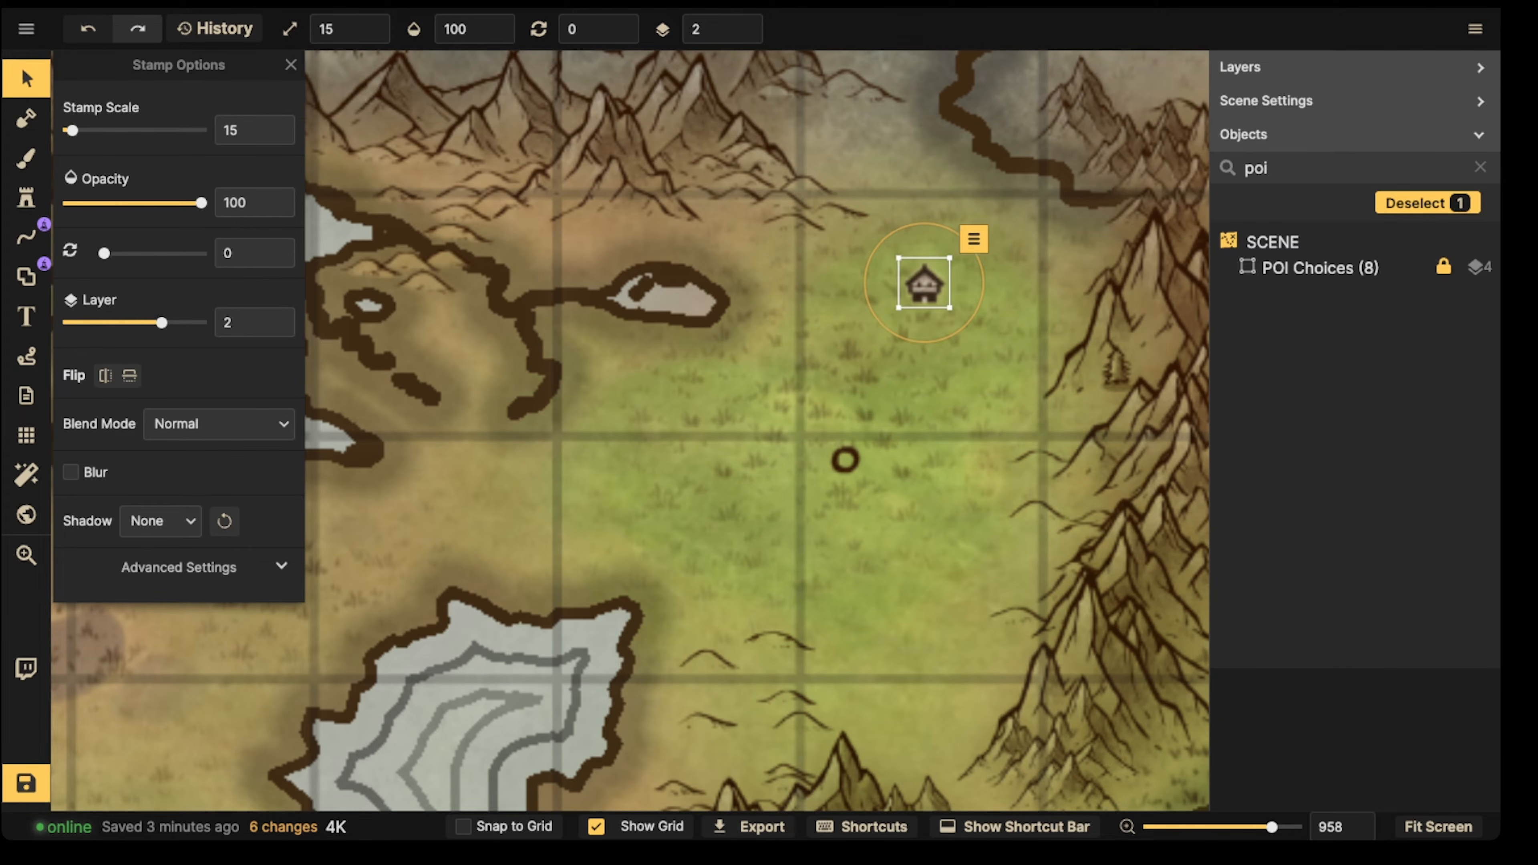
pyautogui.moveTo(925, 282)
pyautogui.mouseDown()
pyautogui.moveTo(921, 265)
pyautogui.moveTo(885, 388)
pyautogui.moveTo(885, 462)
pyautogui.moveTo(831, 463)
pyautogui.moveTo(769, 526)
pyautogui.moveTo(847, 489)
pyautogui.moveTo(748, 519)
pyautogui.mouseUp()
pyautogui.scroll(2, 925, 279)
# Step: Reposition the house stamp on the grid-line intersection in the middle of the green plain and the circle on the plain's western side
pyautogui.press('Escape')
pyautogui.click(884, 461)
pyautogui.moveTo(884, 460); pyautogui.dragTo(841, 435)
pyautogui.click(755, 508)
pyautogui.moveTo(755, 508); pyautogui.dragTo(655, 487)
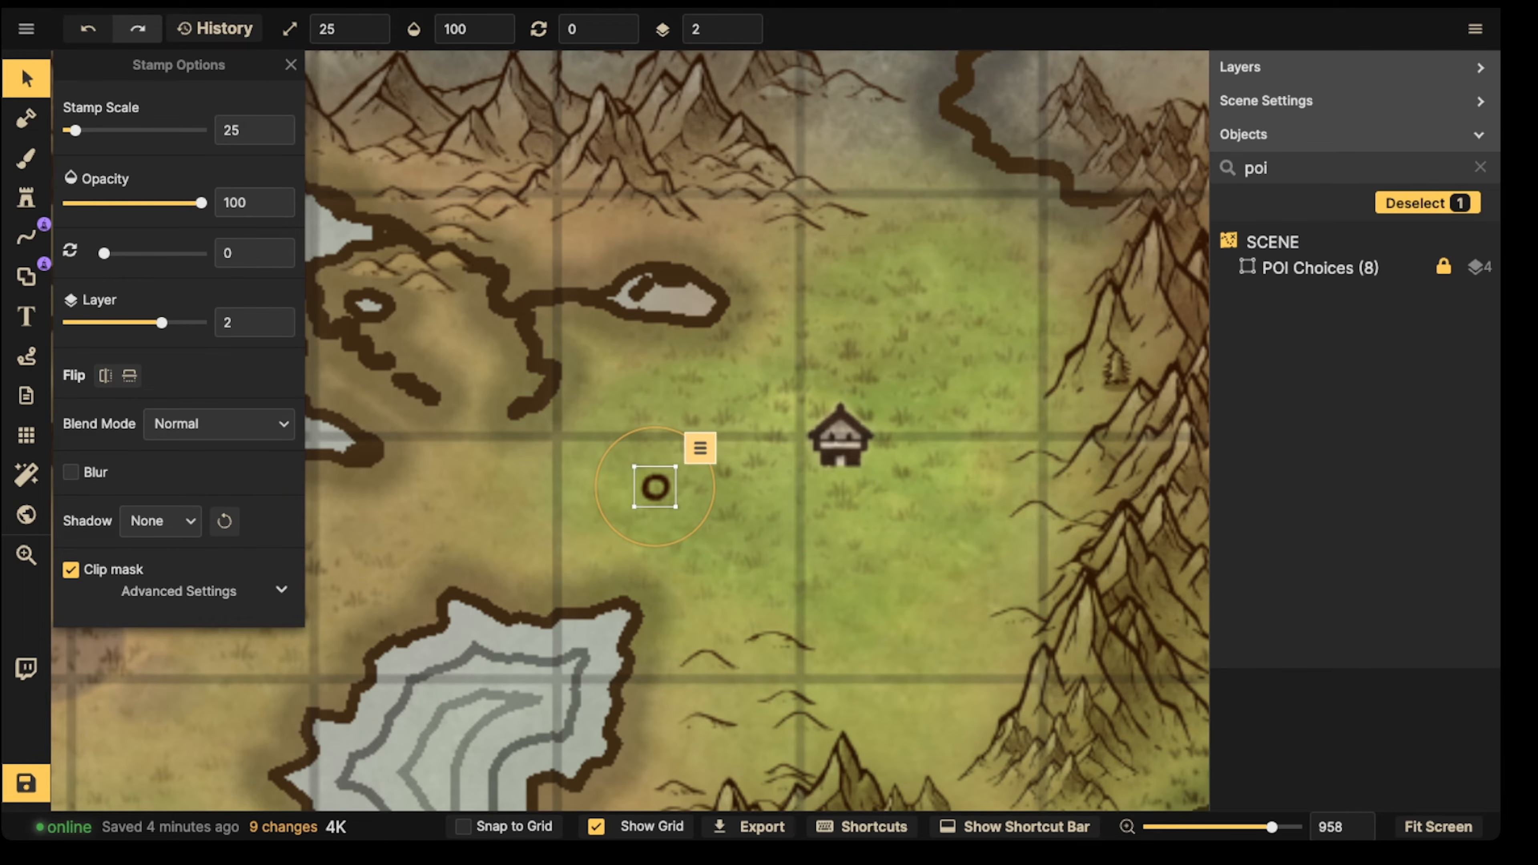
pyautogui.moveTo(654, 487)
pyautogui.mouseDown()
pyautogui.moveTo(895, 314)
pyautogui.moveTo(919, 335)
pyautogui.moveTo(764, 534)
pyautogui.moveTo(656, 512)
pyautogui.moveTo(643, 491)
pyautogui.mouseUp()
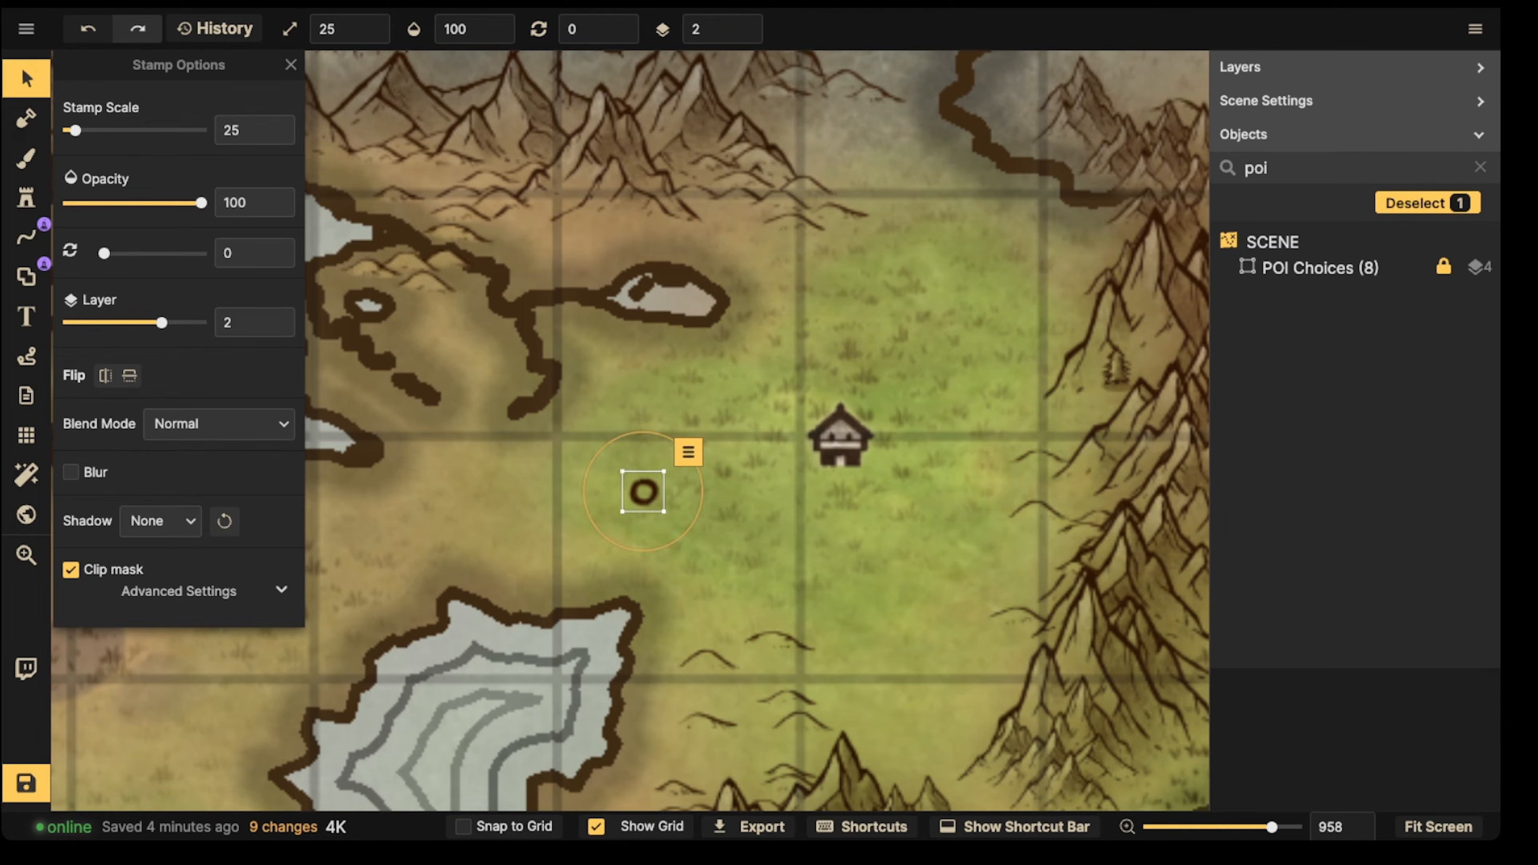
# Step: Find the Legend group by searching the scene objects for "legend", select it, unlock it and go to it on the map
pyautogui.press('s')
pyautogui.press('v')
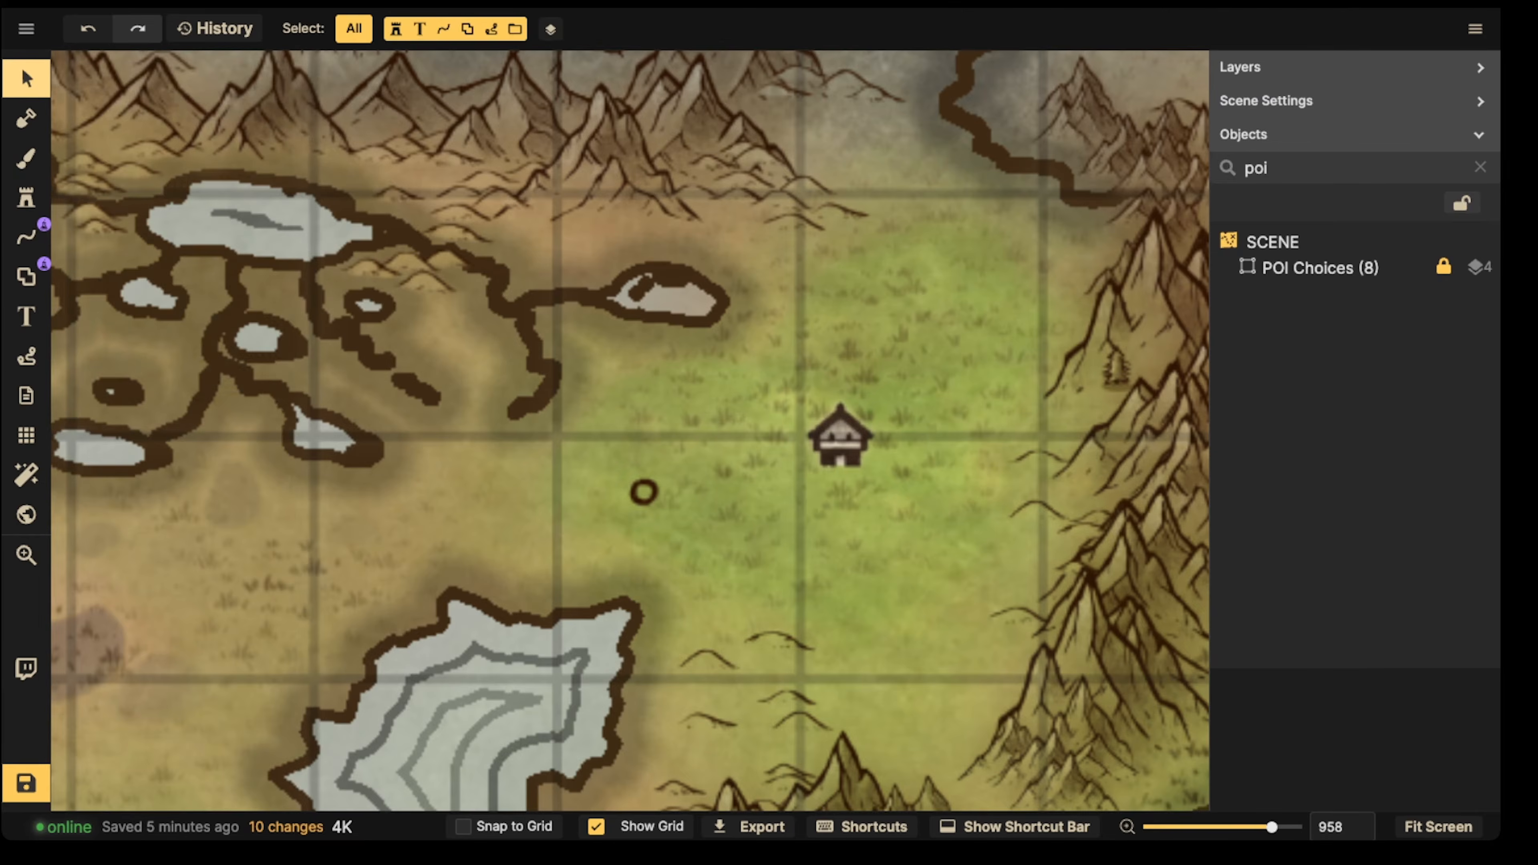
pyautogui.scroll(-3, 931, 238)
pyautogui.click(1481, 167)
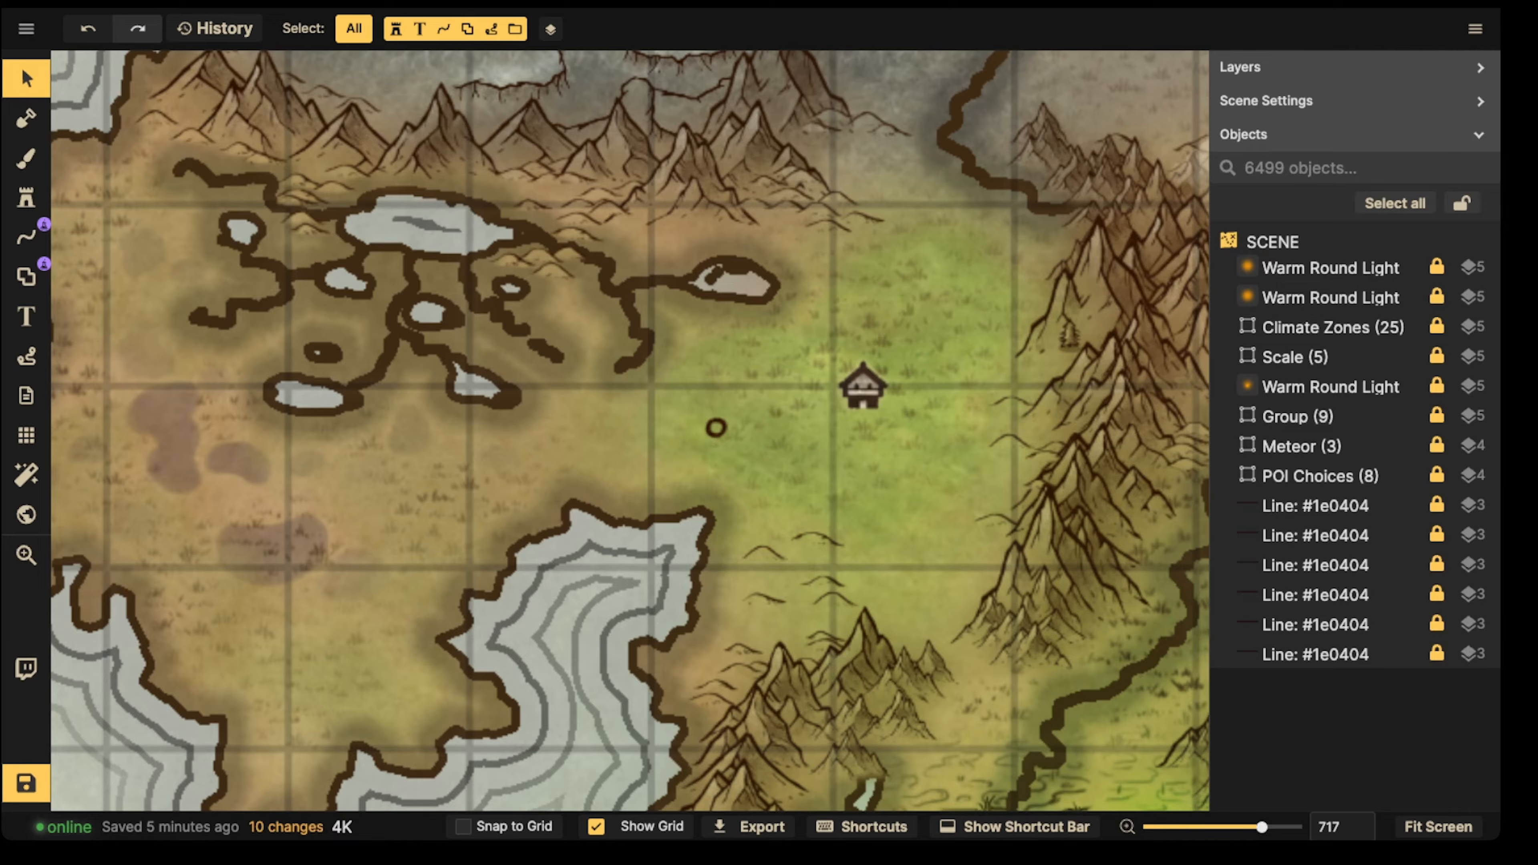
pyautogui.press('l')
pyautogui.press('n')
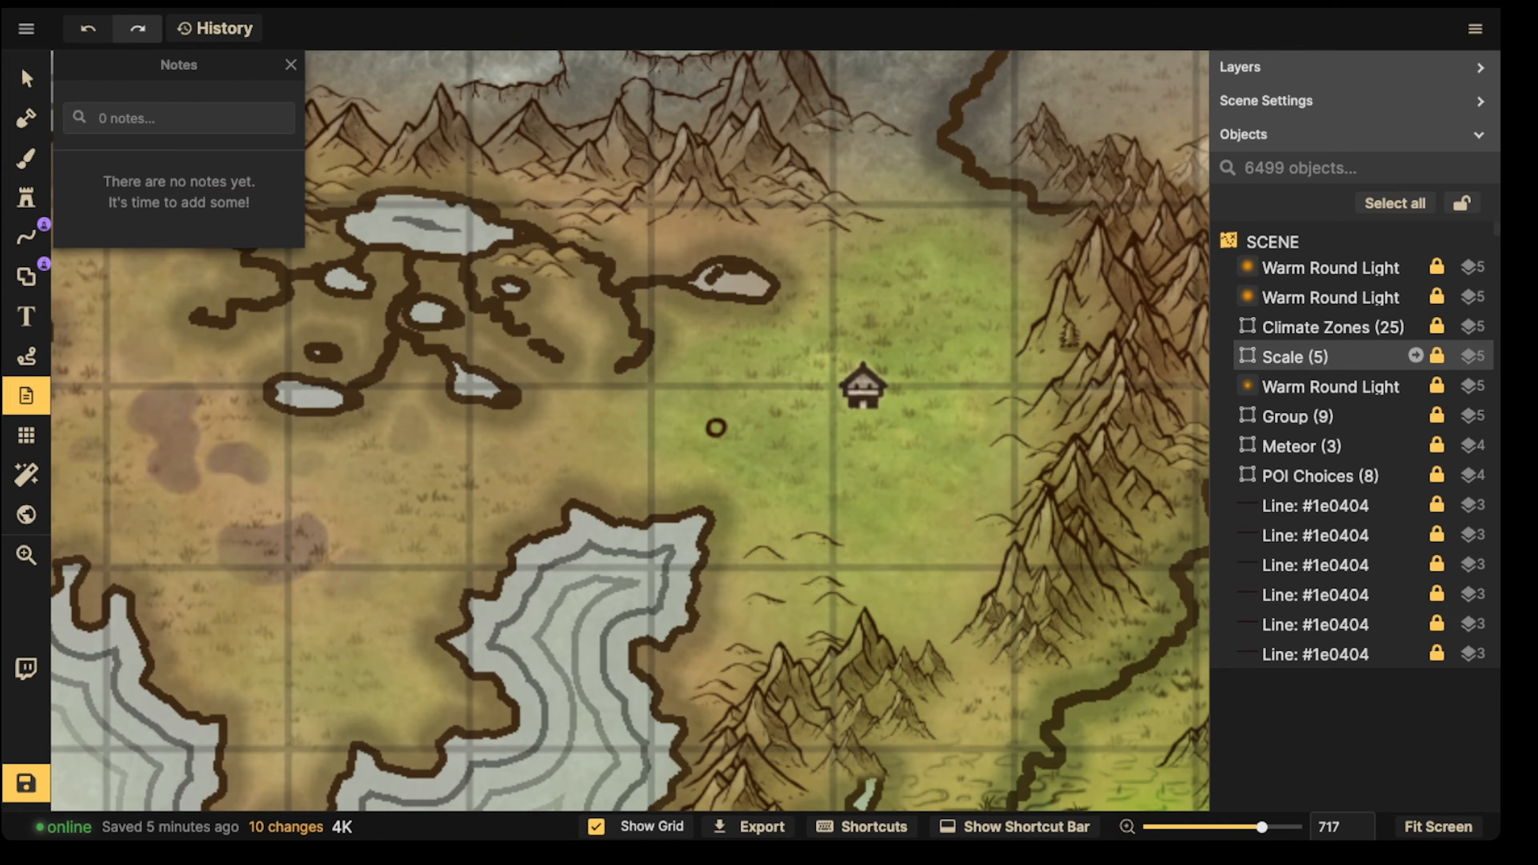
pyautogui.click(1302, 168)
pyautogui.write('legend')
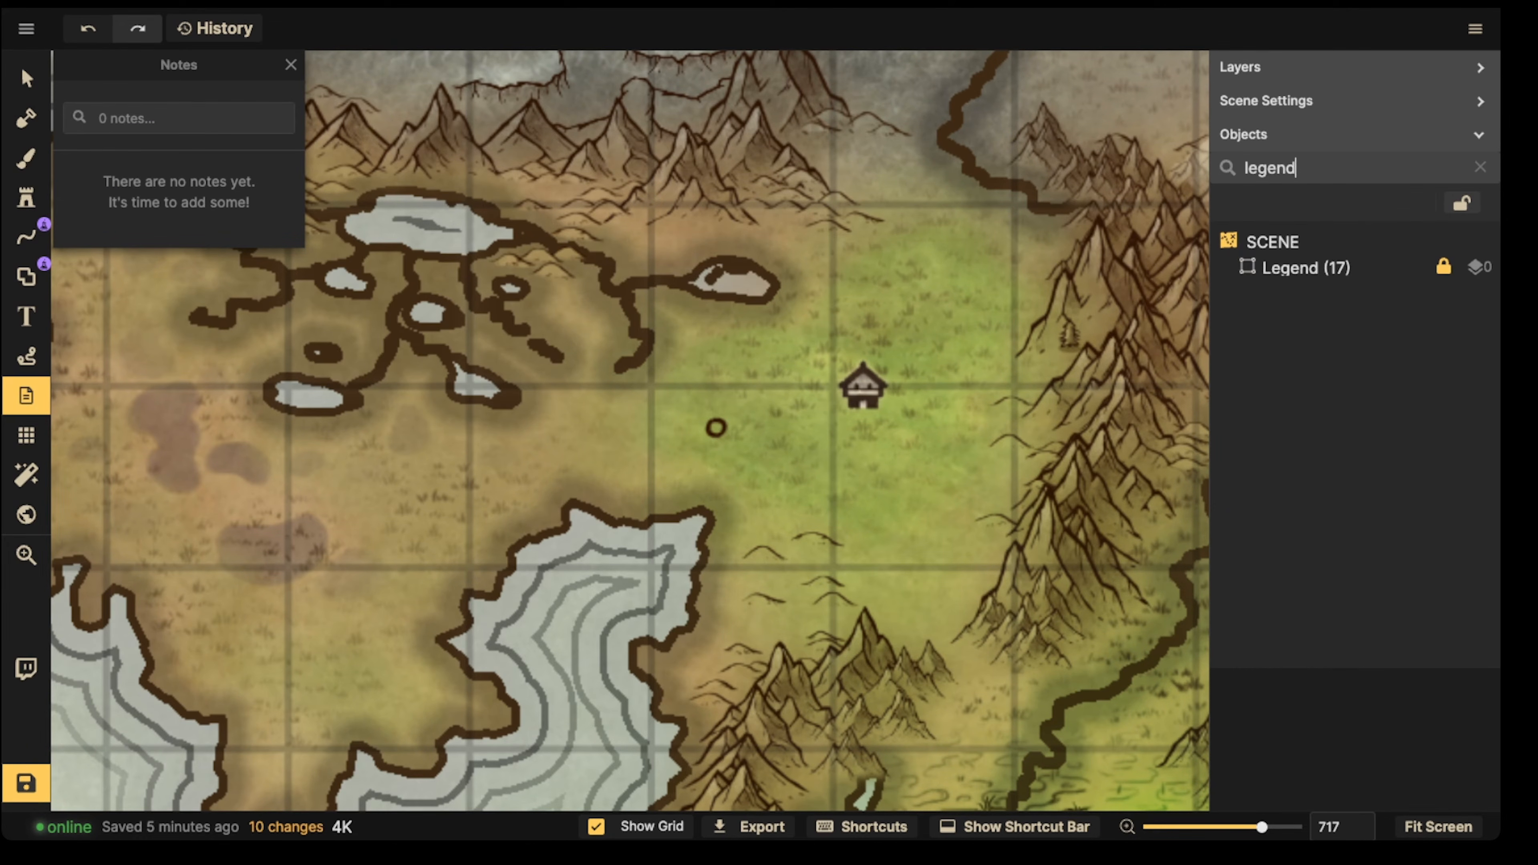
pyautogui.click(1332, 267)
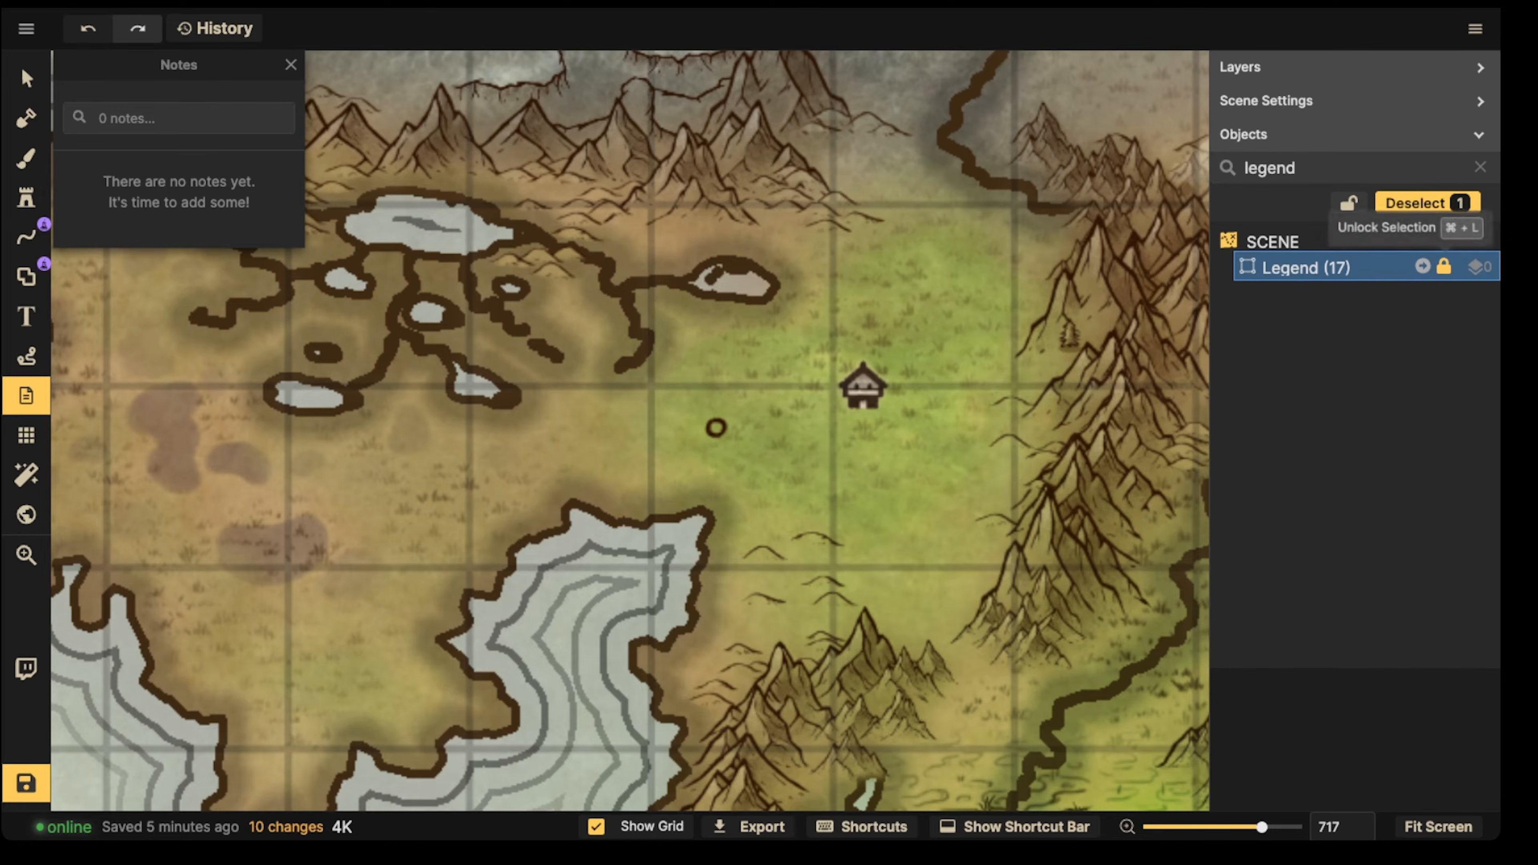
pyautogui.click(1423, 266)
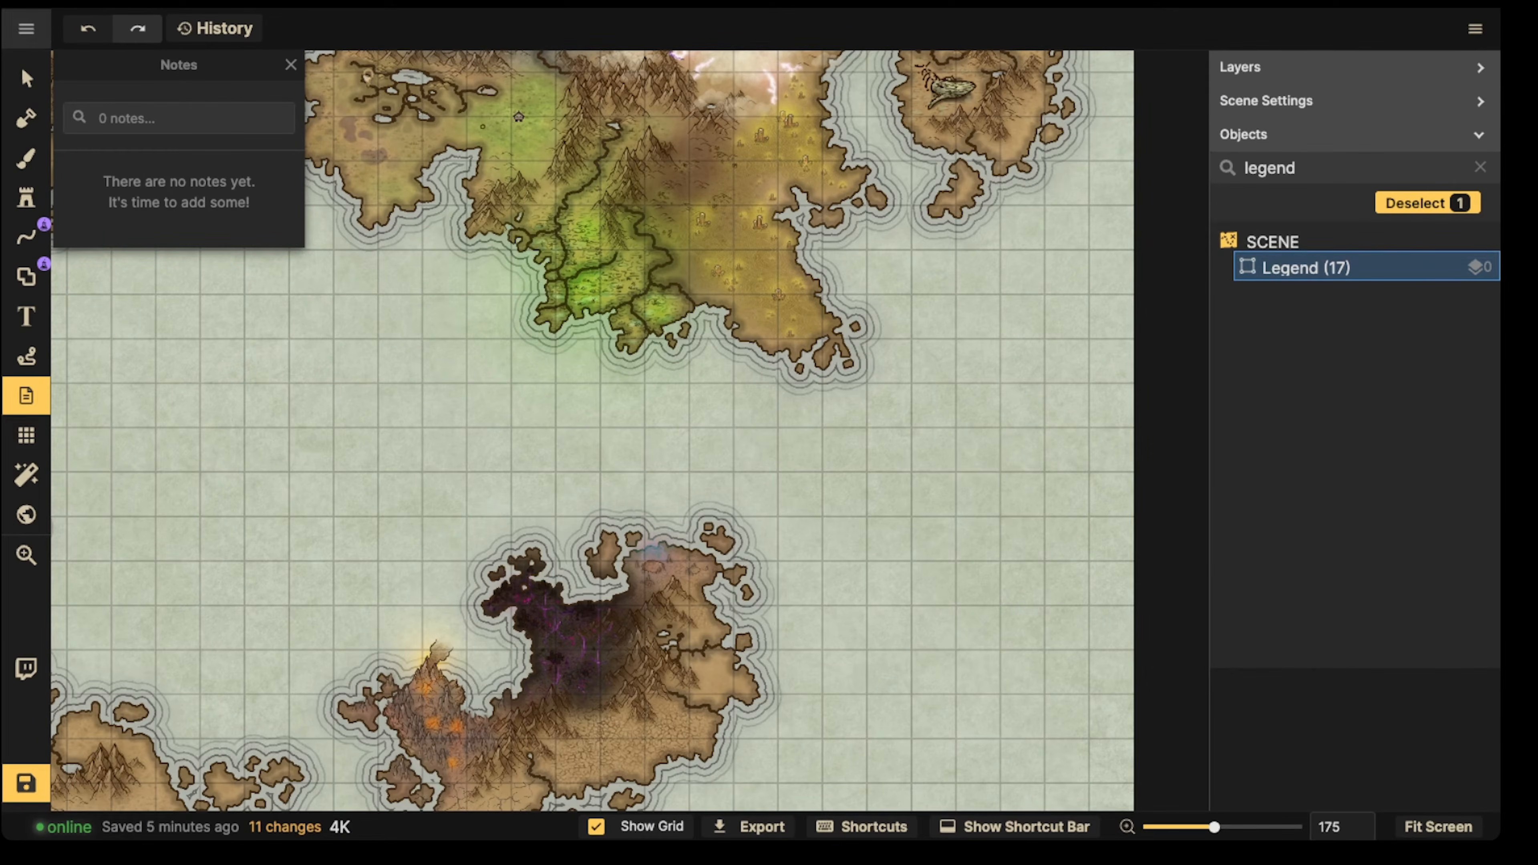
# Step: Set the Legend group's opacity to 100 and deselect it
pyautogui.click(26, 78)
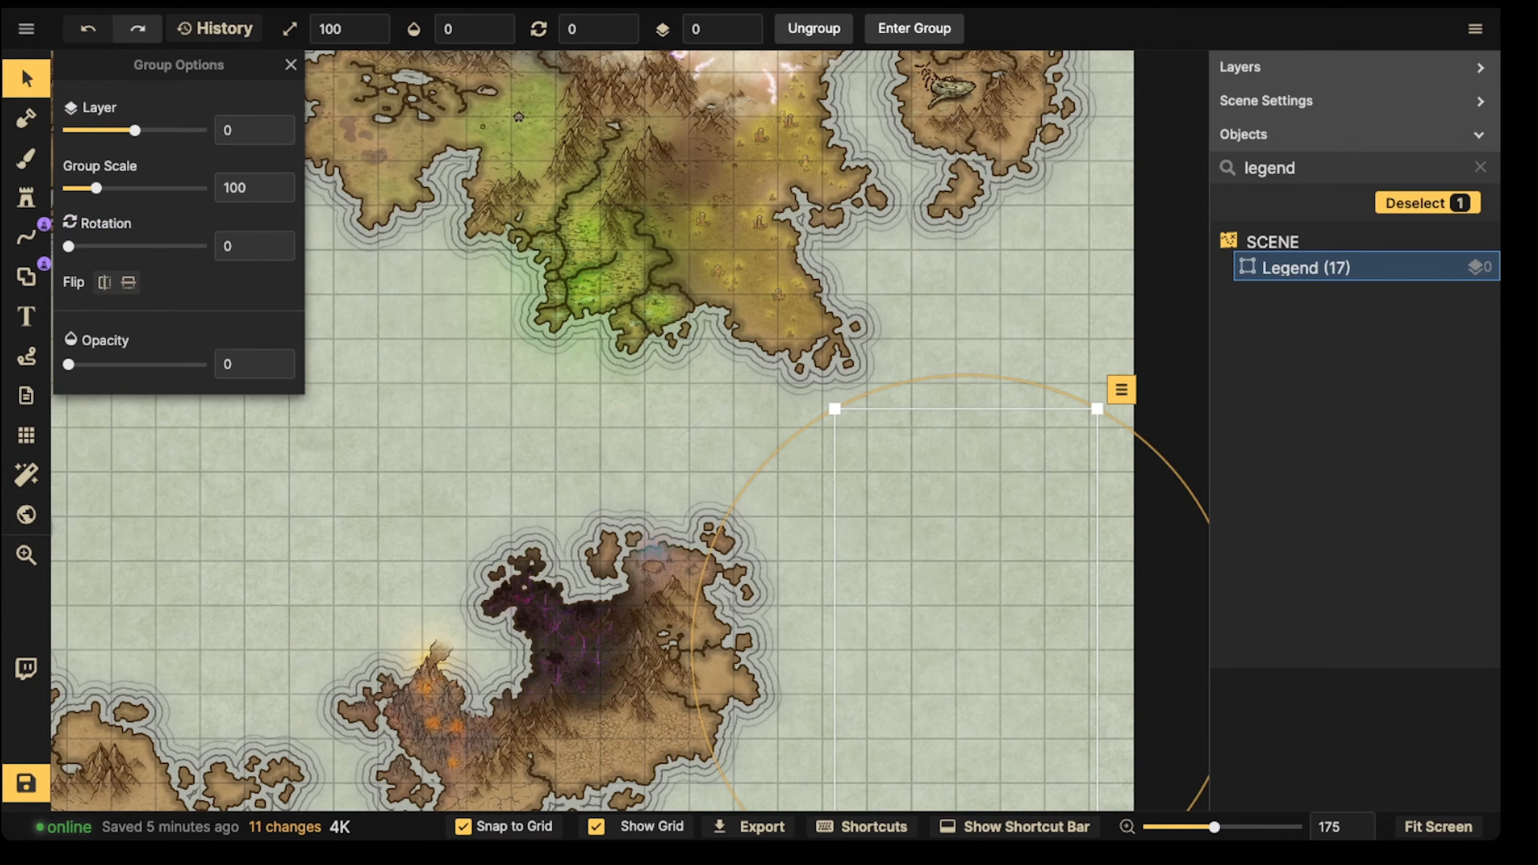
pyautogui.click(287, 364)
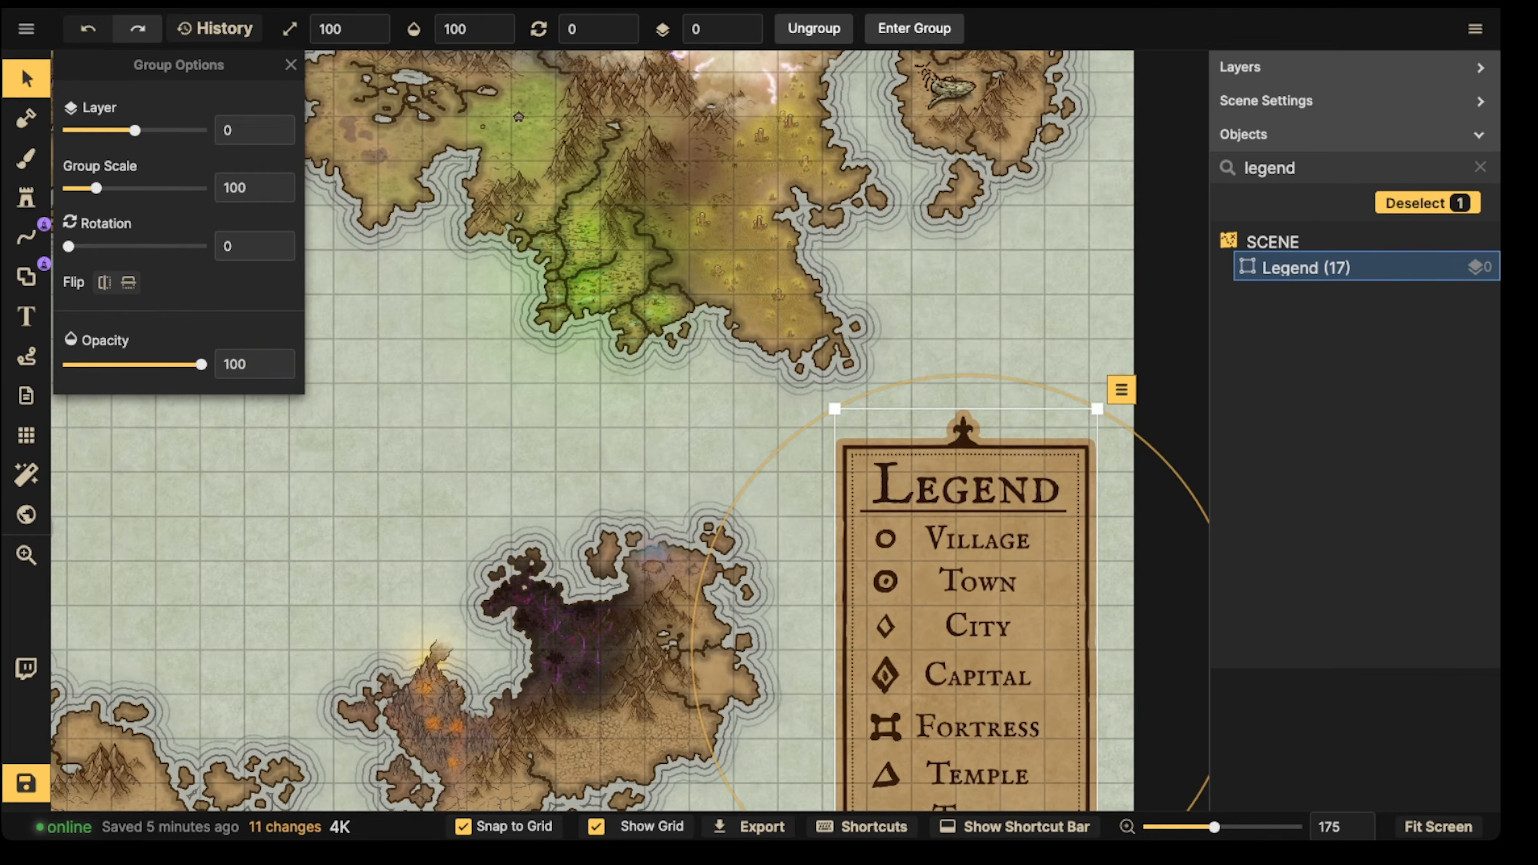
pyautogui.press('Escape')
# Step: Return to the eastern continent's green plain and ready the triangle variant of the circle stamp set
pyautogui.scroll(-2, 629, 431)
pyautogui.moveTo(629, 430); pyautogui.dragTo(547, 482)
pyautogui.moveTo(896, 715); pyautogui.dragTo(904, 456)
pyautogui.moveTo(606, 212); pyautogui.dragTo(865, 749)
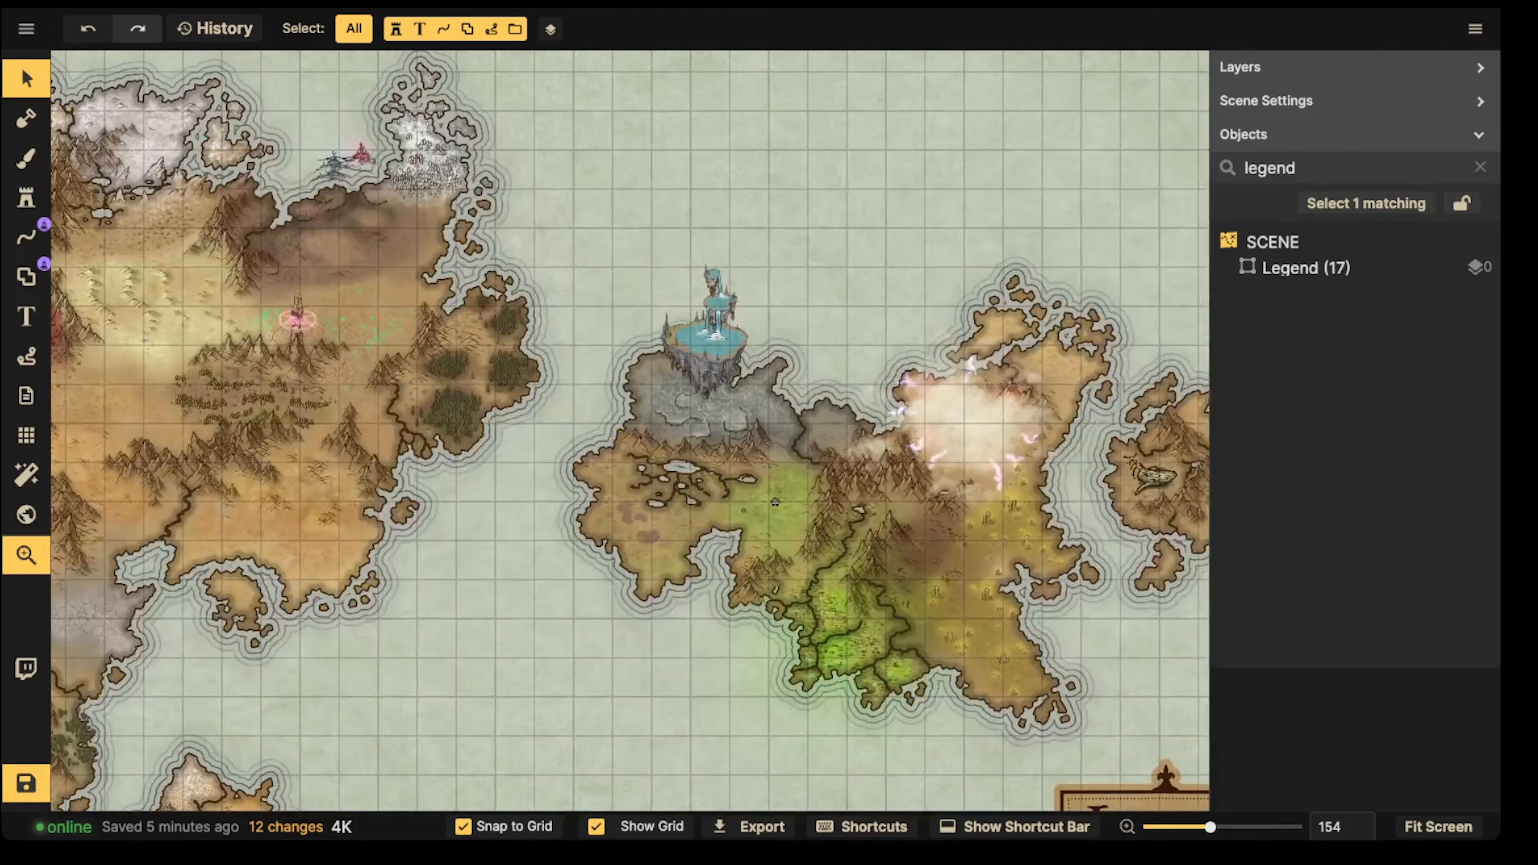
pyautogui.scroll(3, 796, 525)
pyautogui.scroll(2, 999, 758)
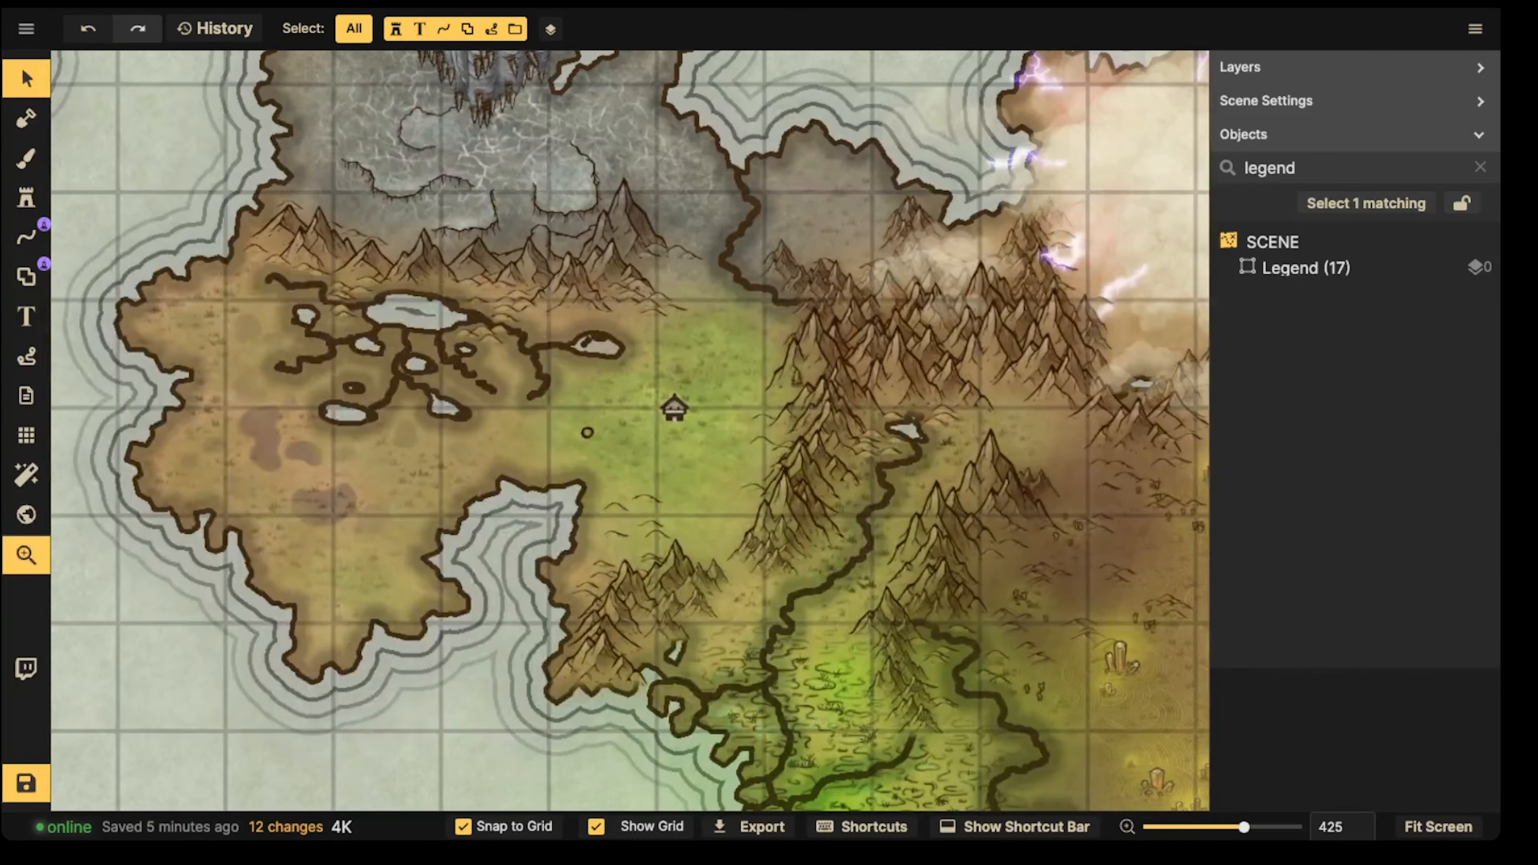
pyautogui.press('s')
pyautogui.scroll(2, 603, 354)
pyautogui.scroll(3, 664, 395)
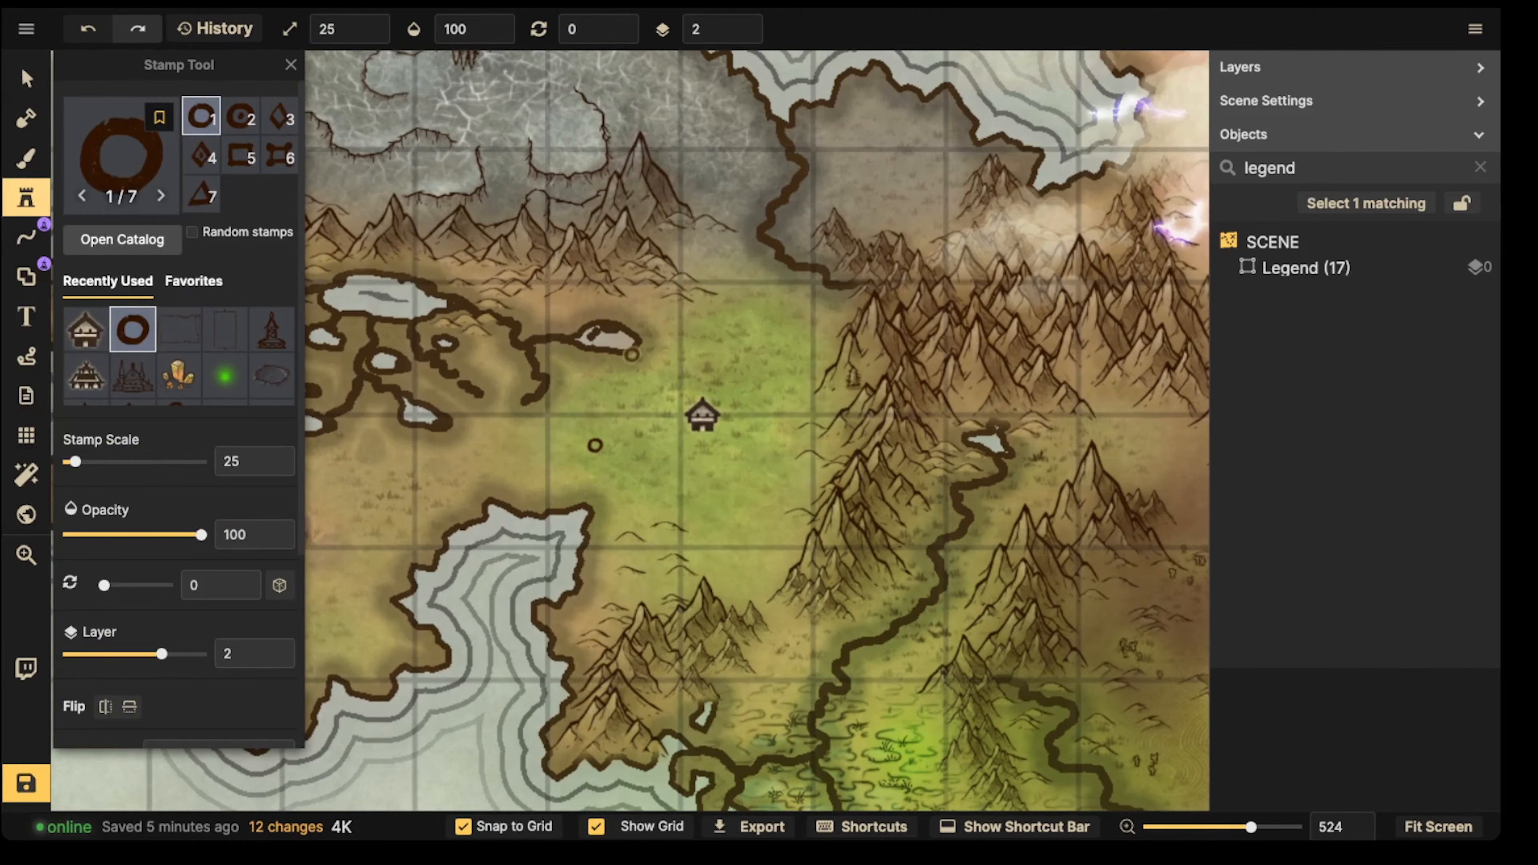
pyautogui.press('7')
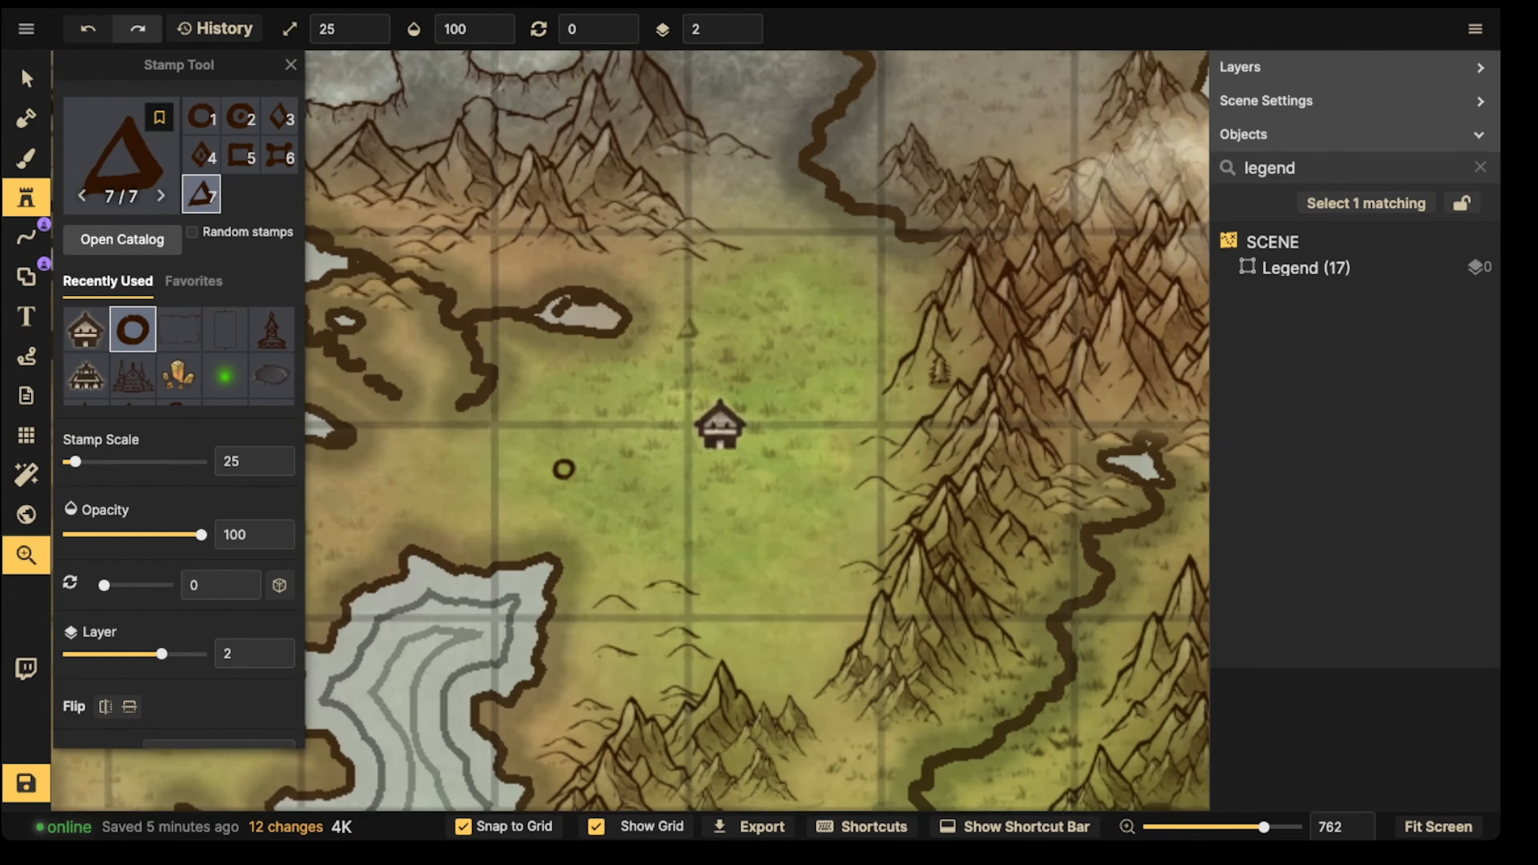
# Step: Turn off grid snapping and place the triangle stamp on the small lake northwest of the house
pyautogui.moveTo(687, 330); pyautogui.dragTo(747, 335)
pyautogui.click(464, 826)
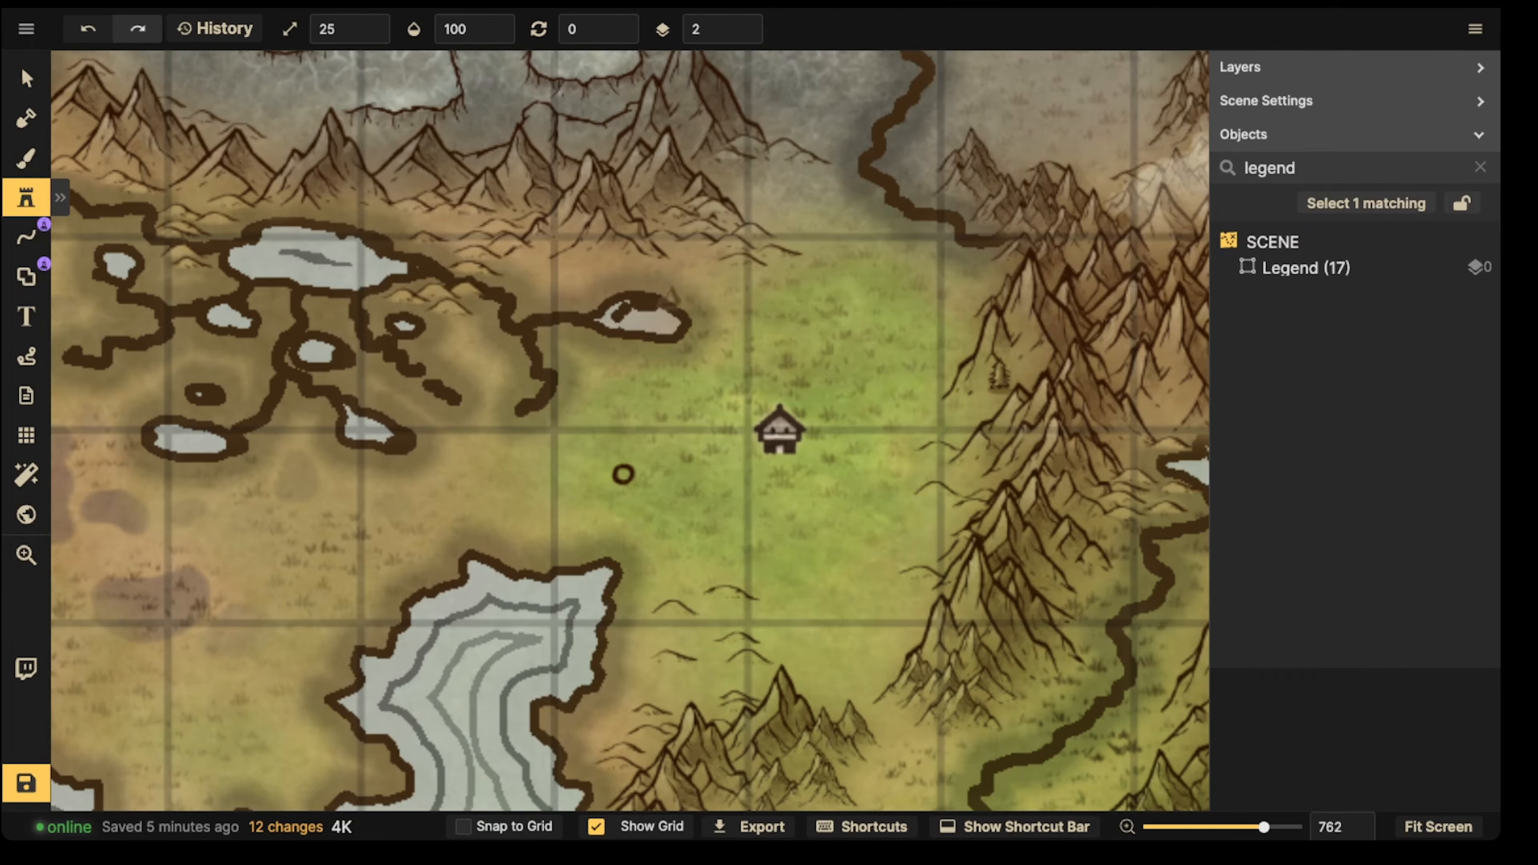
pyautogui.scroll(3, 646, 314)
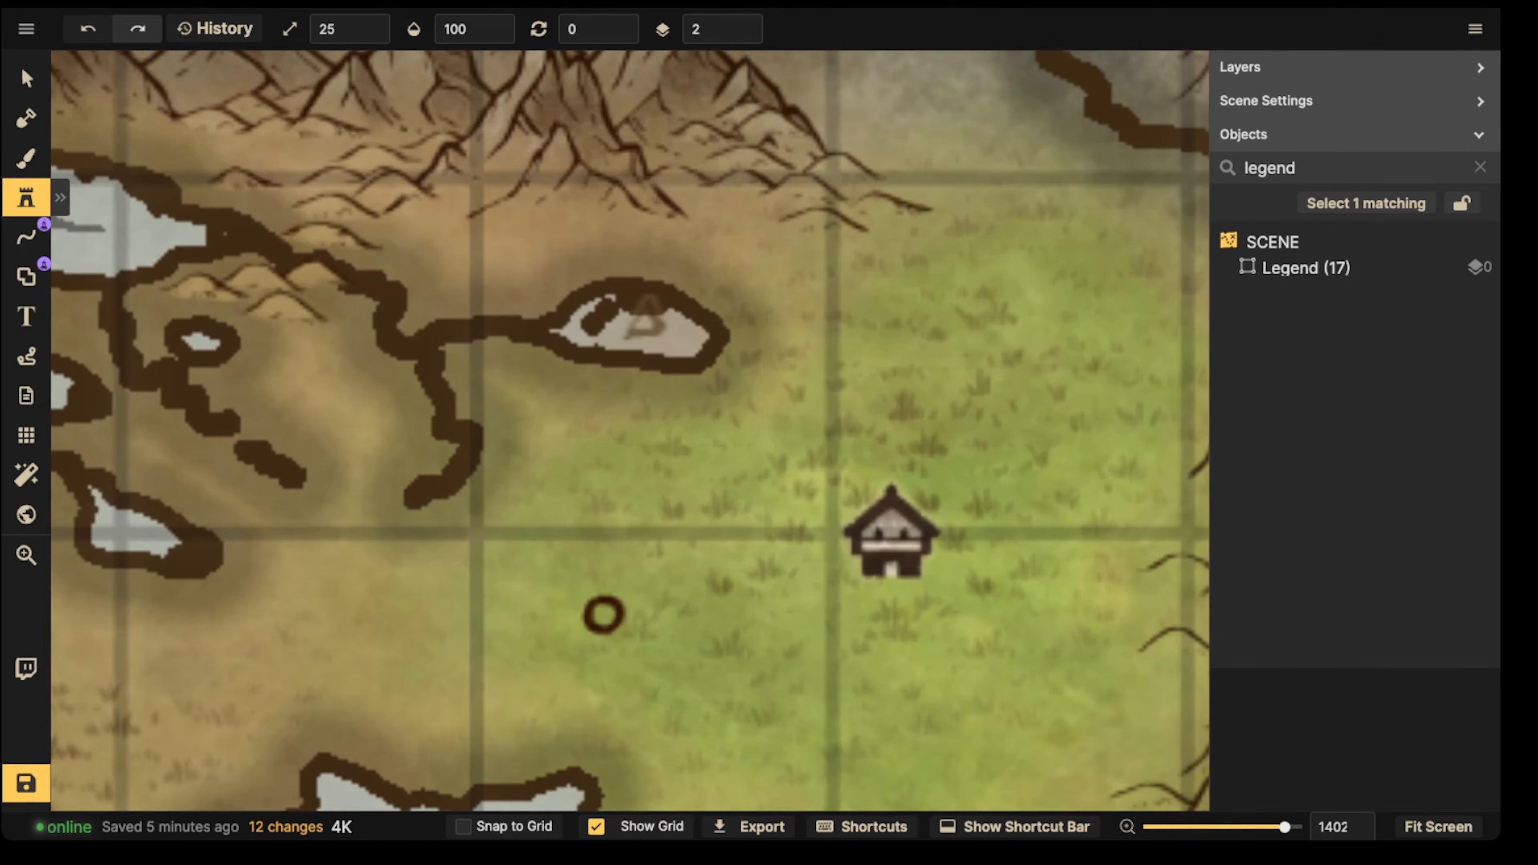
pyautogui.click(645, 314)
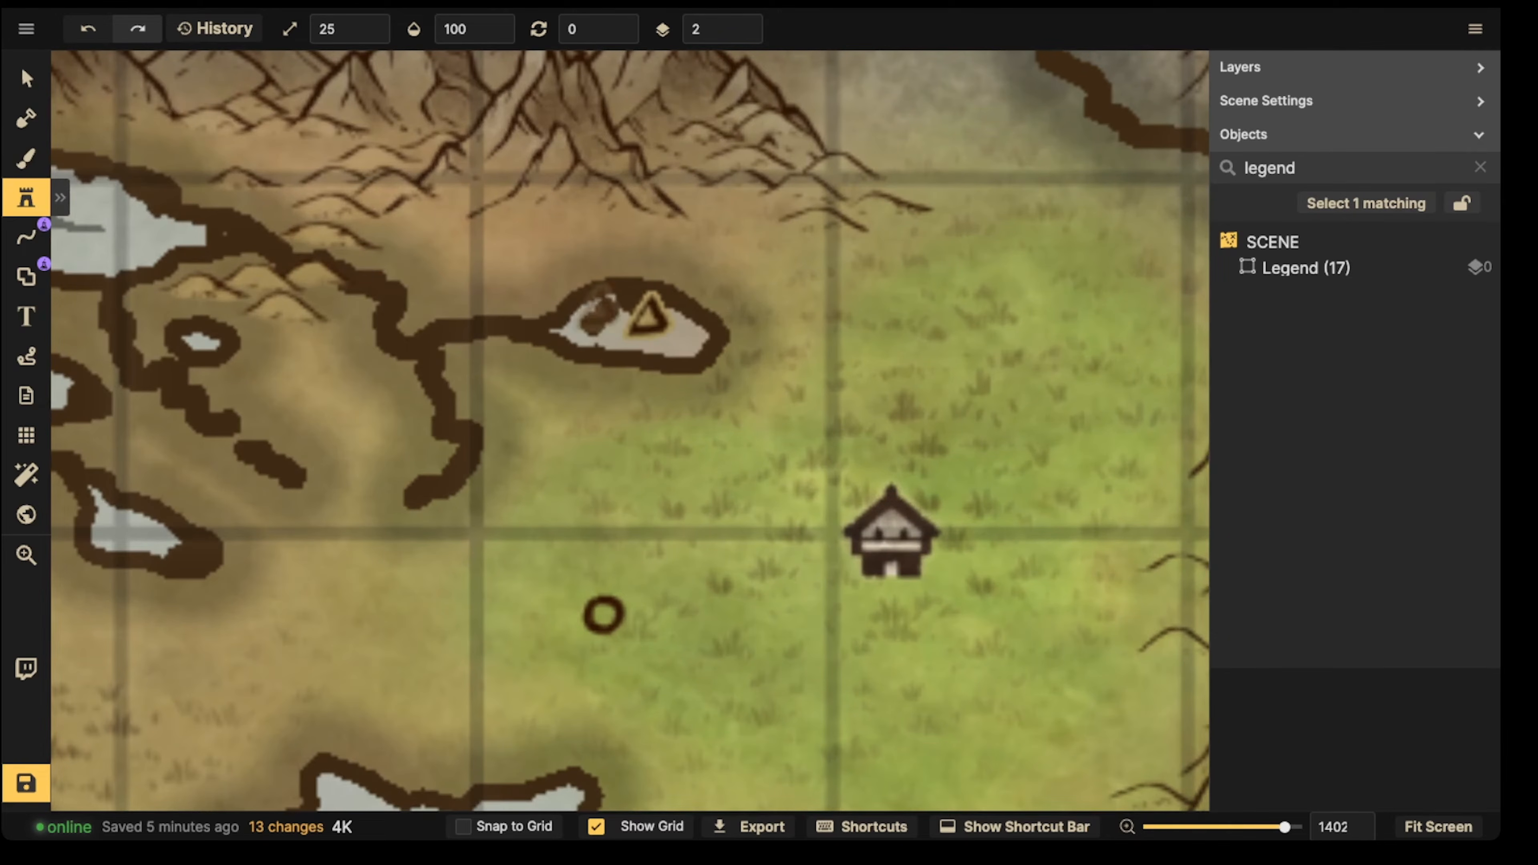
# Step: Nudge the triangle stamp on the small lake and move the circle stamp slightly northeast, closer to the house
pyautogui.click(26, 78)
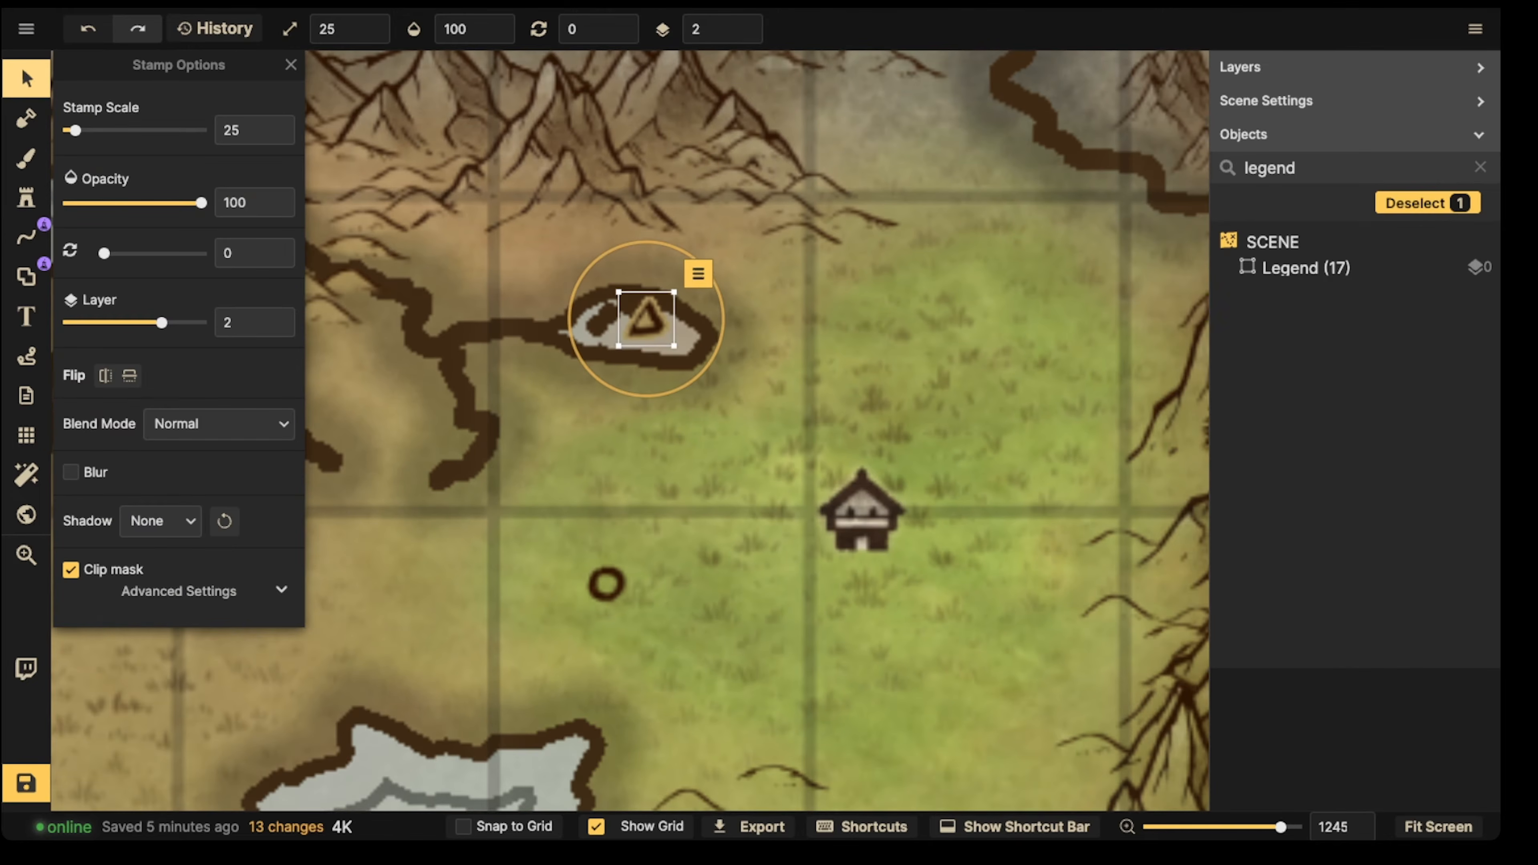
pyautogui.moveTo(724, 319); pyautogui.dragTo(723, 323)
pyautogui.press('Escape')
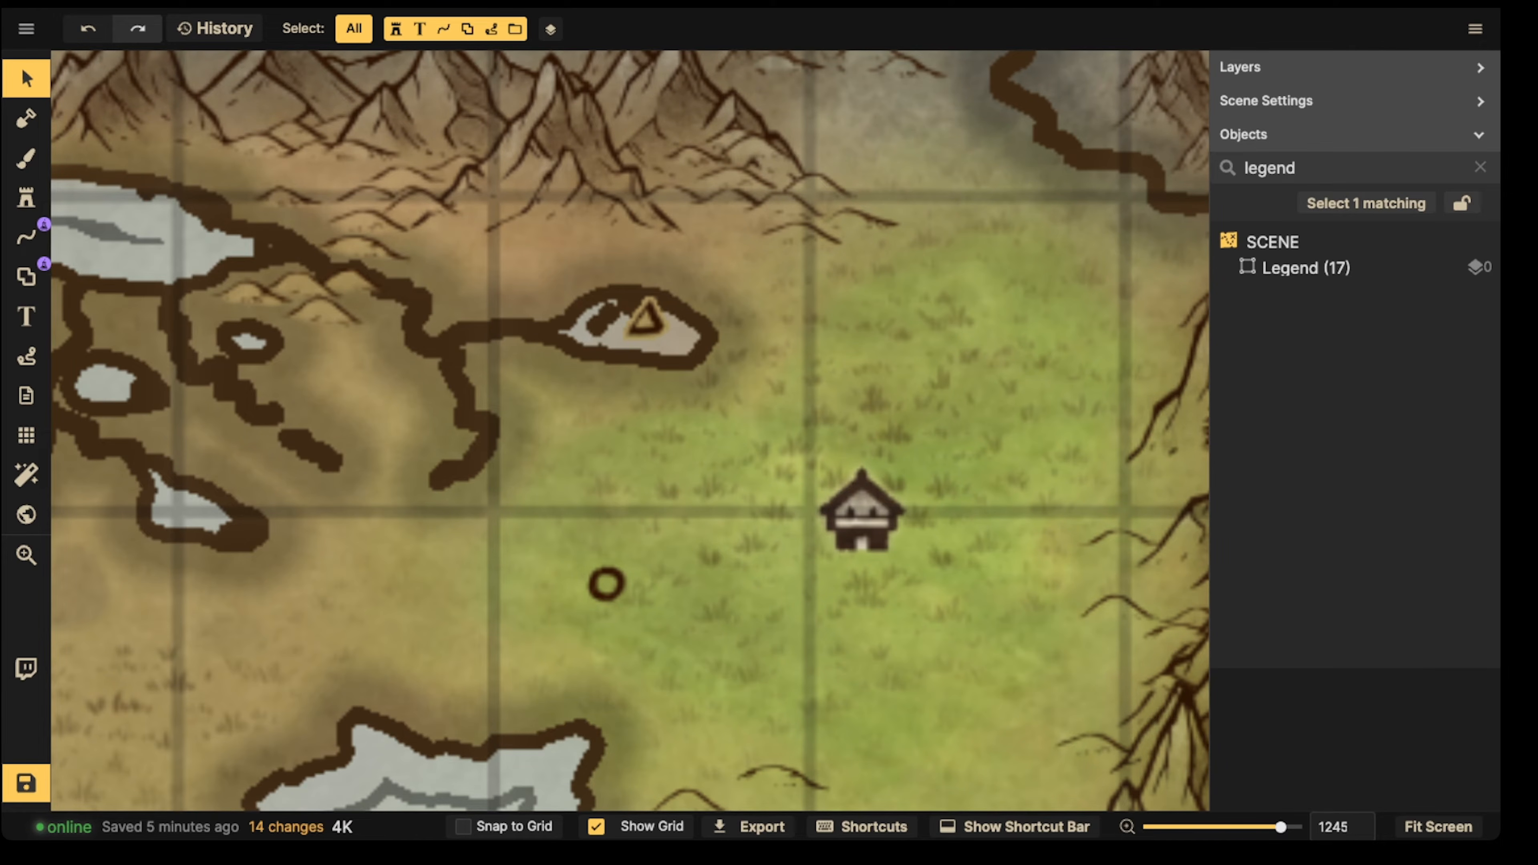
pyautogui.moveTo(606, 584); pyautogui.dragTo(625, 571)
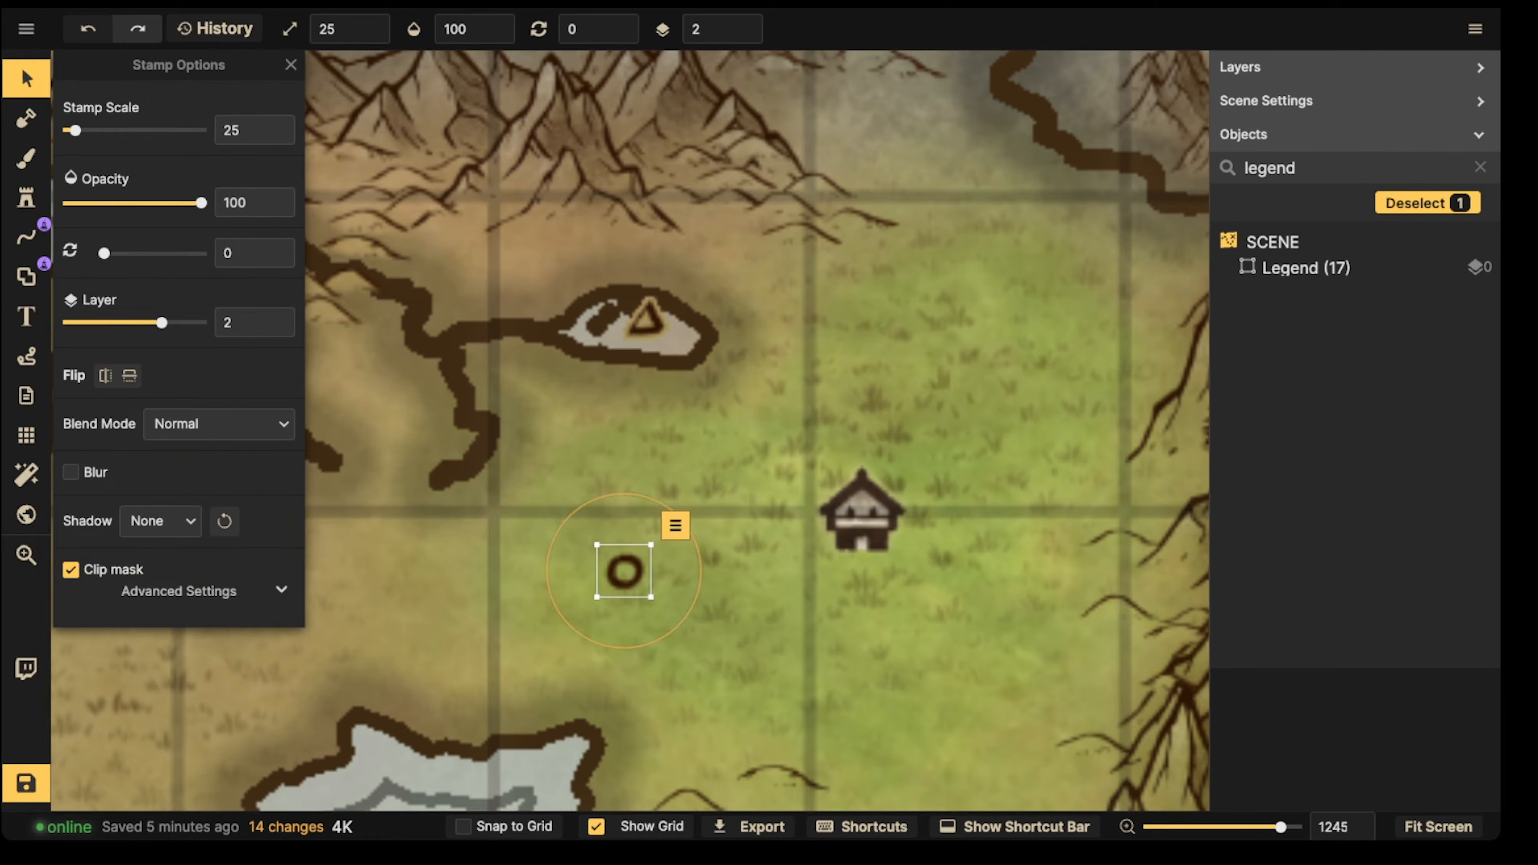
# Step: Place variant 6, the square with corner knobs, in the mountains just north of the small lake
pyautogui.click(26, 198)
pyautogui.click(279, 155)
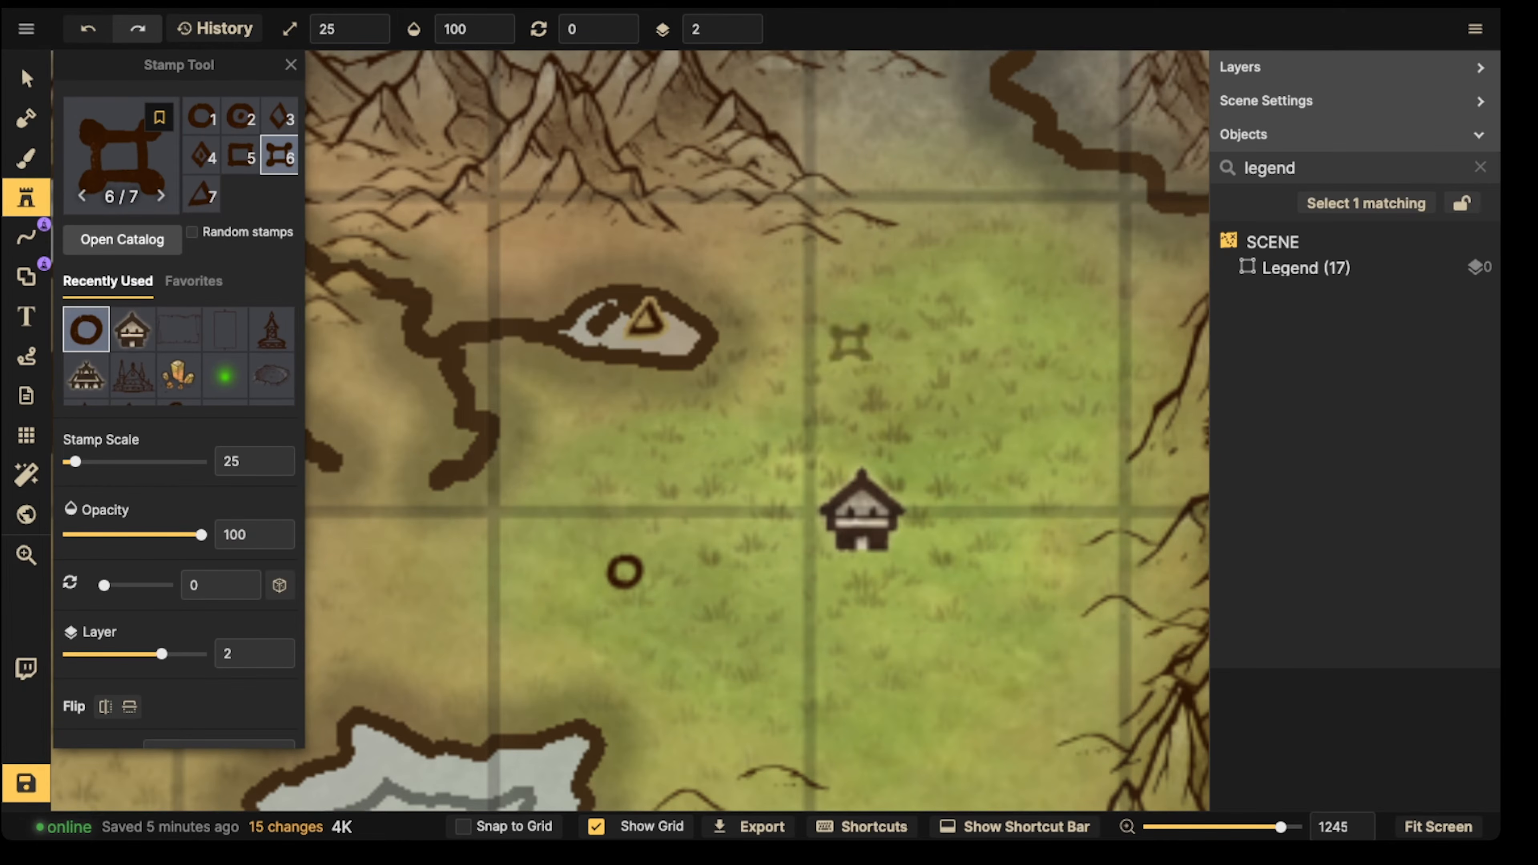
pyautogui.scroll(-3, 969, 359)
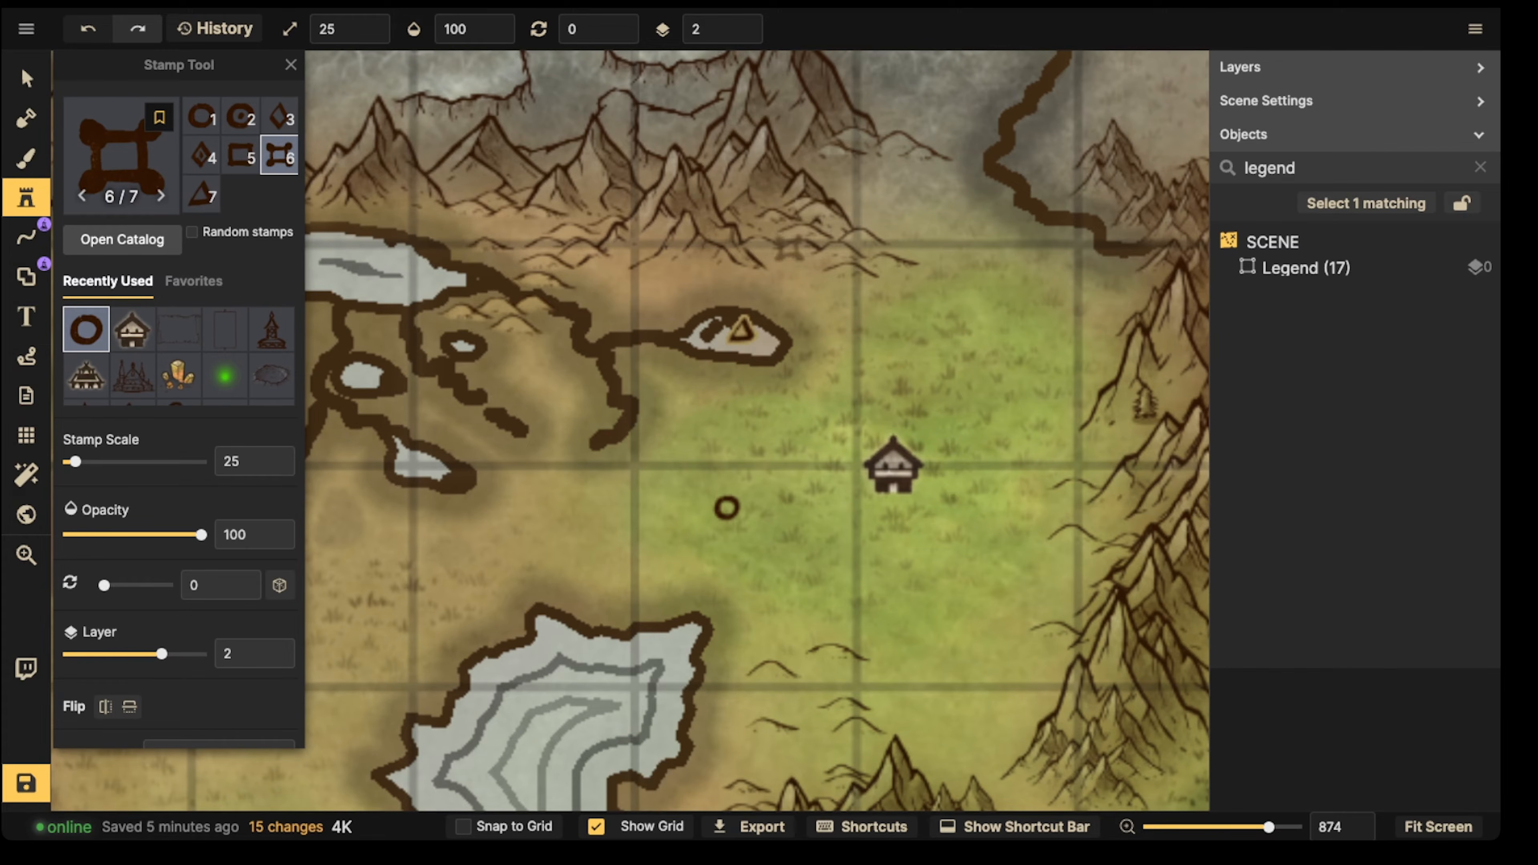
pyautogui.scroll(3, 715, 248)
pyautogui.scroll(1, 684, 226)
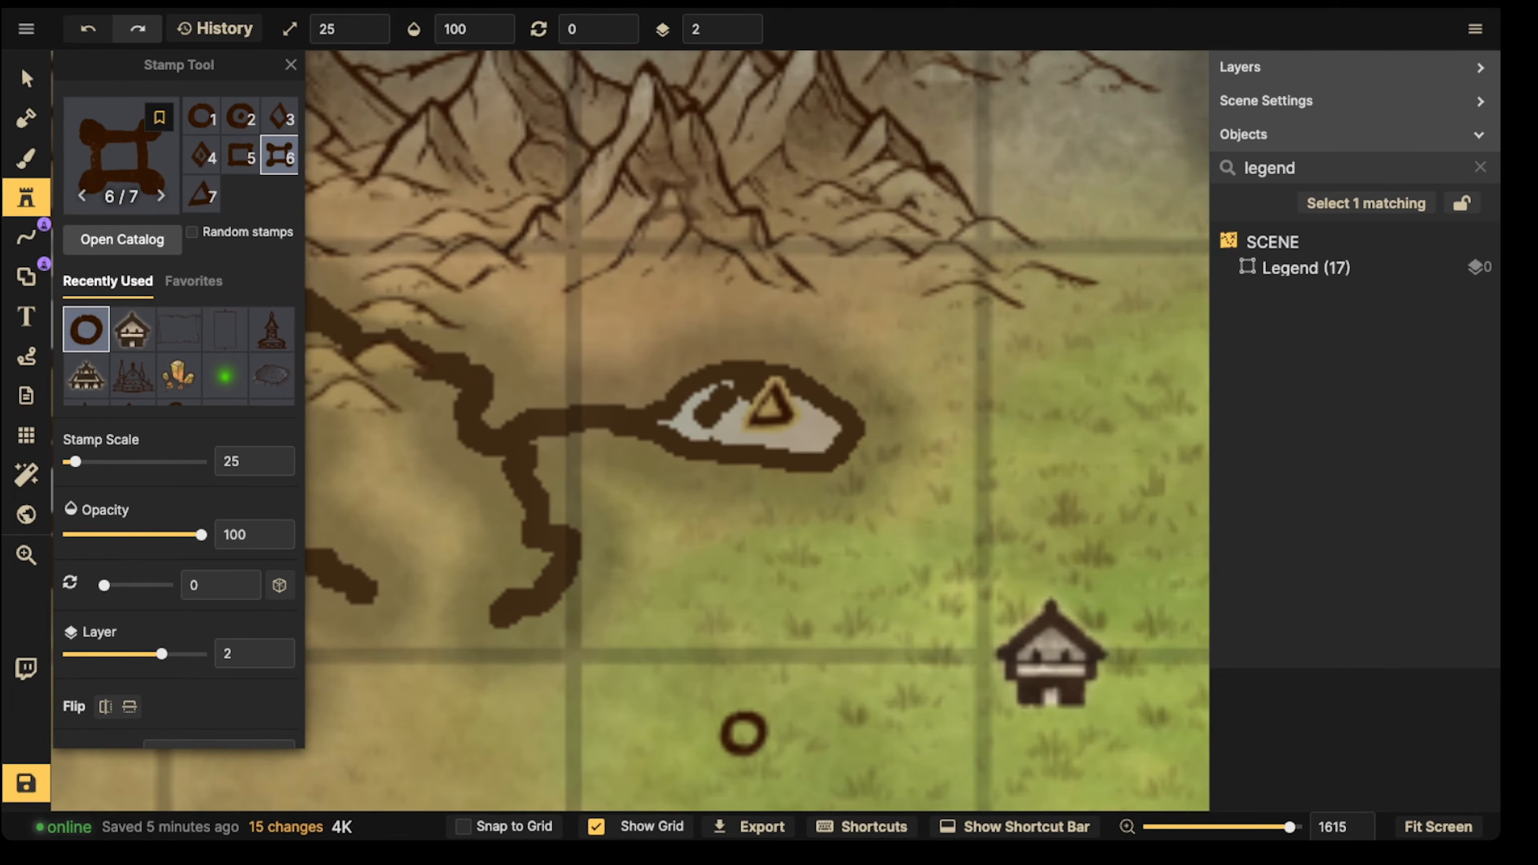
pyautogui.click(670, 198)
# Step: Select the knobbed square stamp in the mountains, adjust its position slightly and deselect it
pyautogui.press('v')
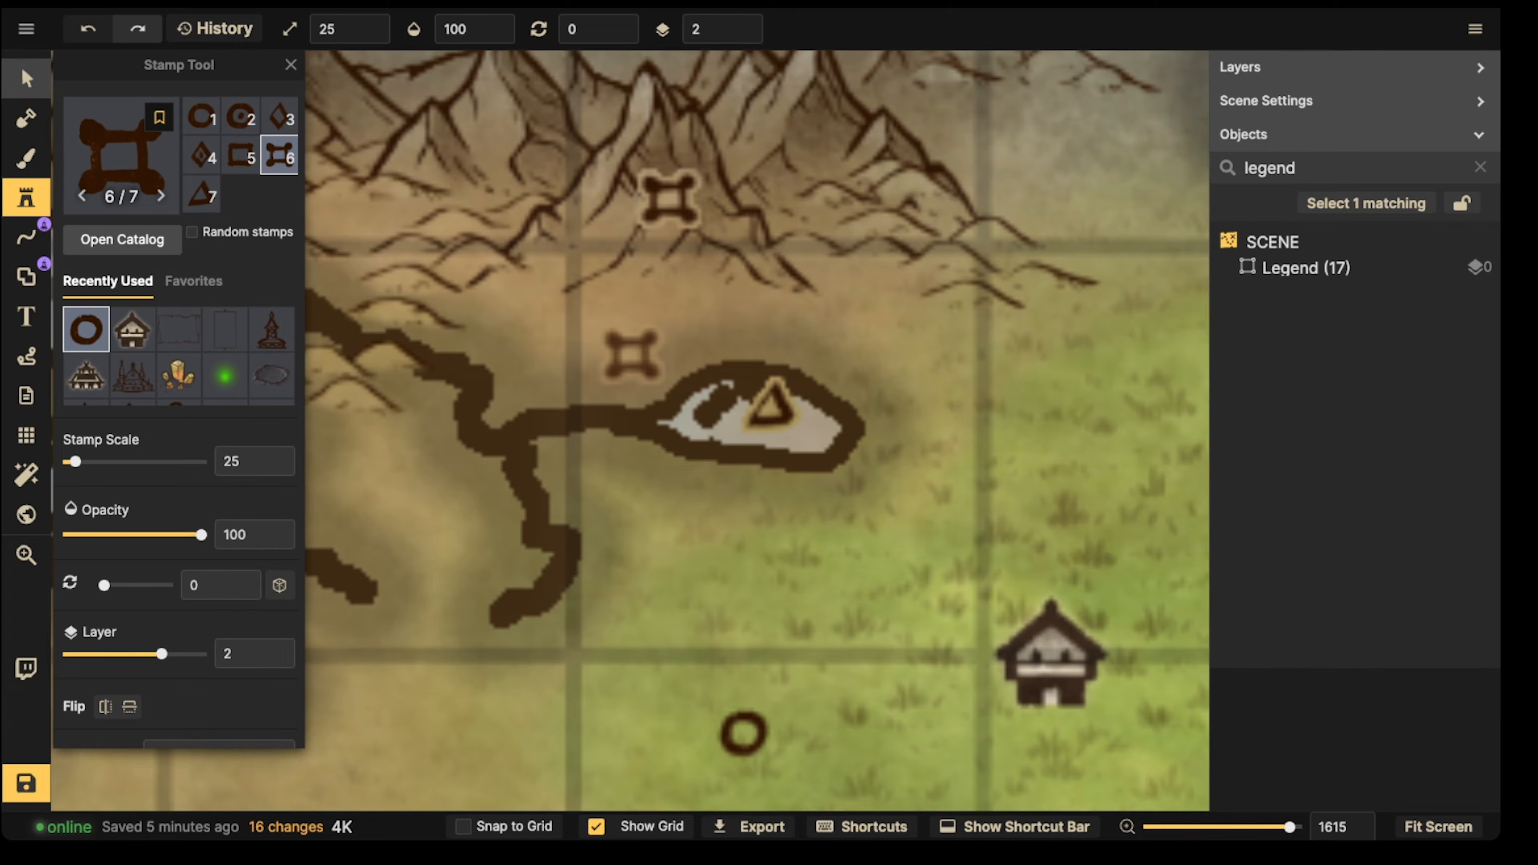
pyautogui.click(664, 204)
pyautogui.moveTo(665, 204); pyautogui.dragTo(645, 278)
pyautogui.press('space')
pyautogui.scroll(-5, 588, 364)
pyautogui.press('Escape')
pyautogui.press('space')
pyautogui.press('space')
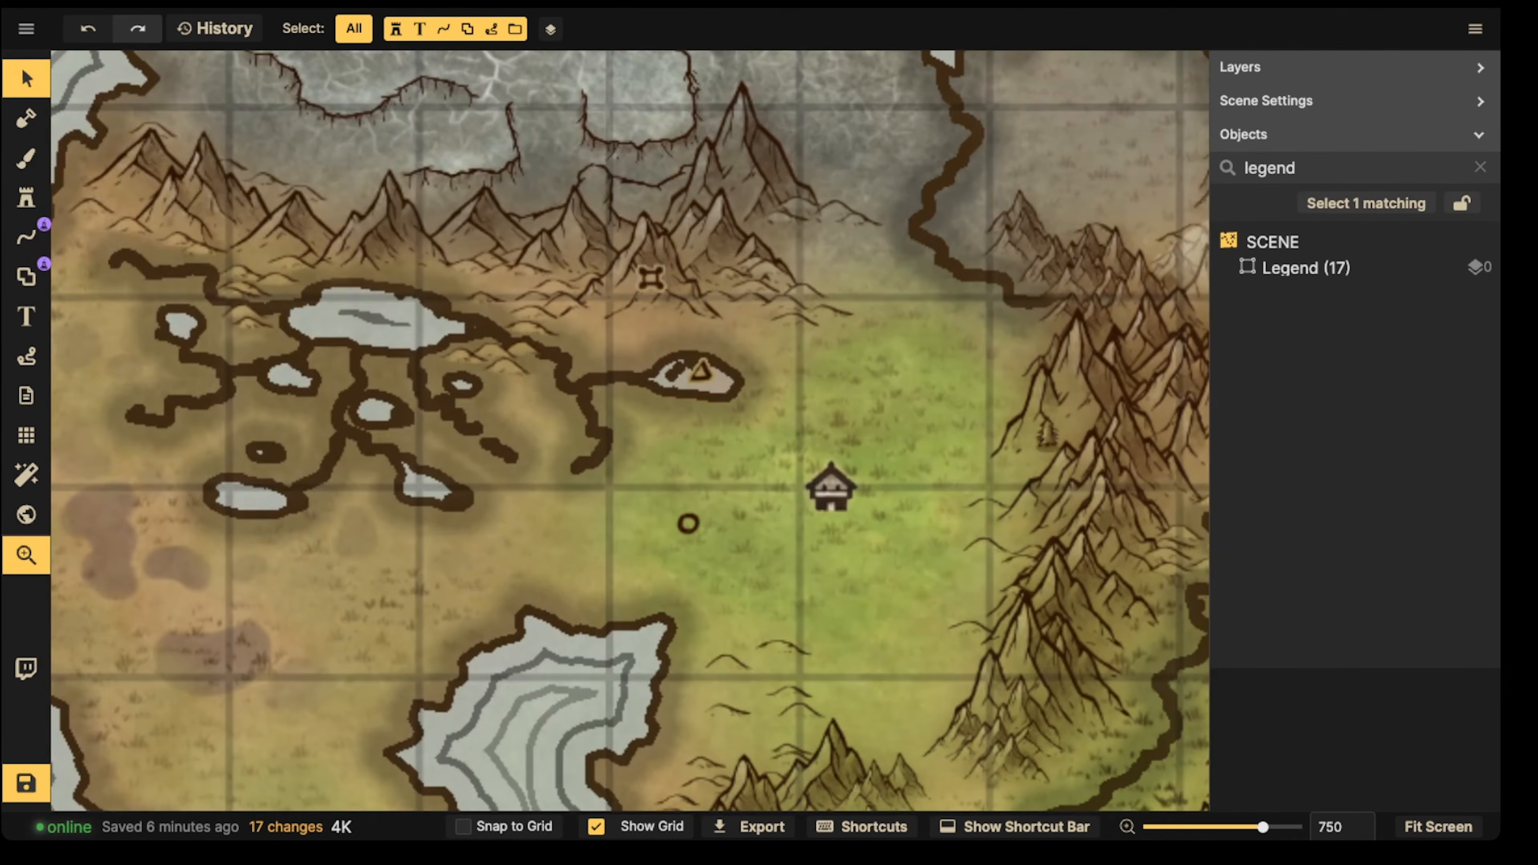
# Step: Place the plain square stamp, variant 5, among the low hills south of the house
pyautogui.moveTo(701, 371); pyautogui.dragTo(693, 248)
pyautogui.click(26, 197)
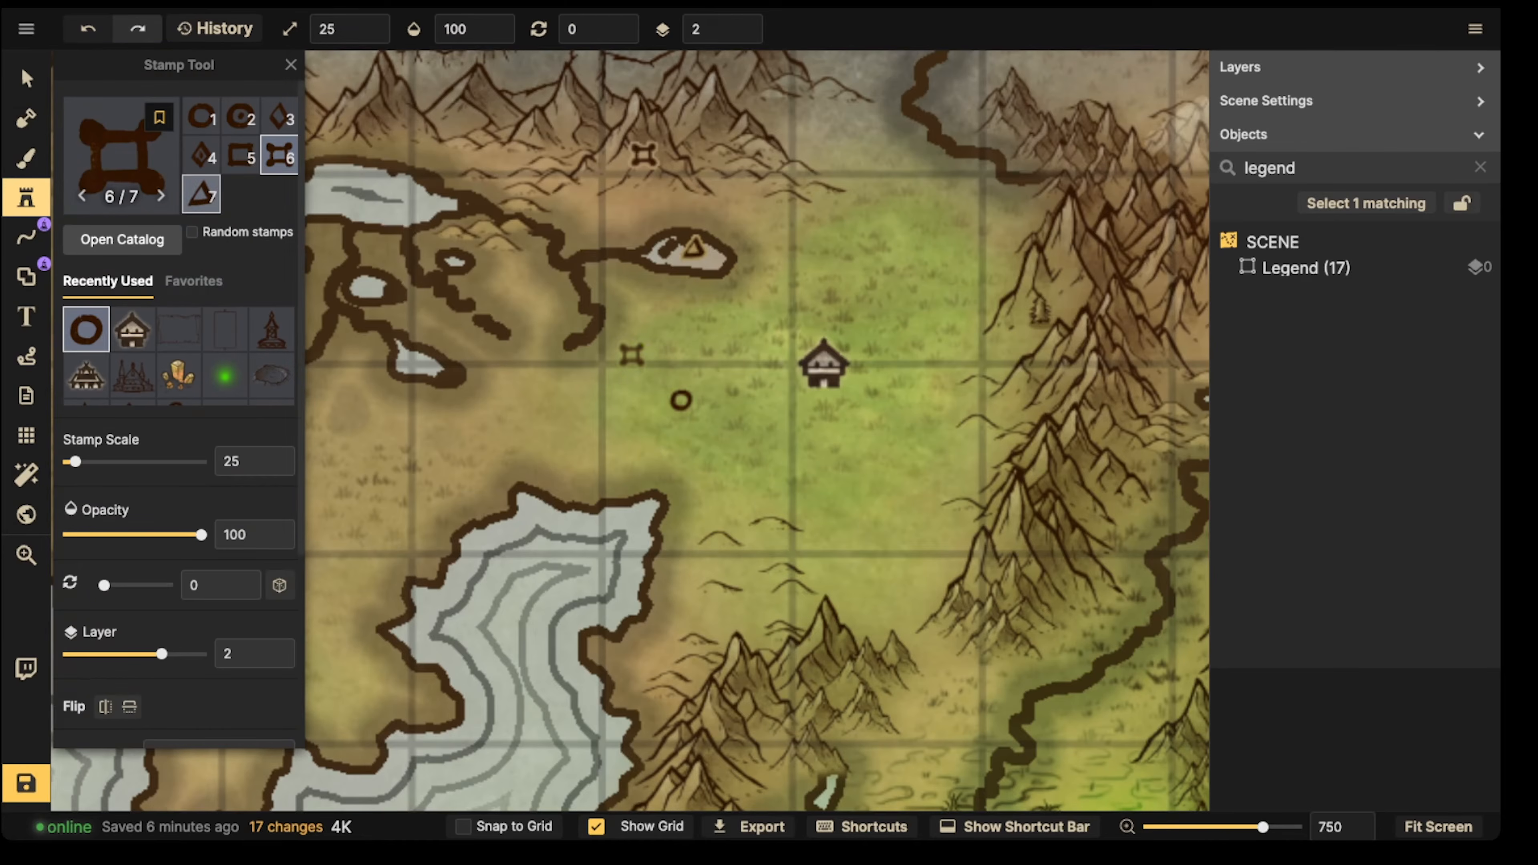
pyautogui.click(241, 155)
pyautogui.press('space')
pyautogui.moveTo(862, 412); pyautogui.dragTo(888, 328)
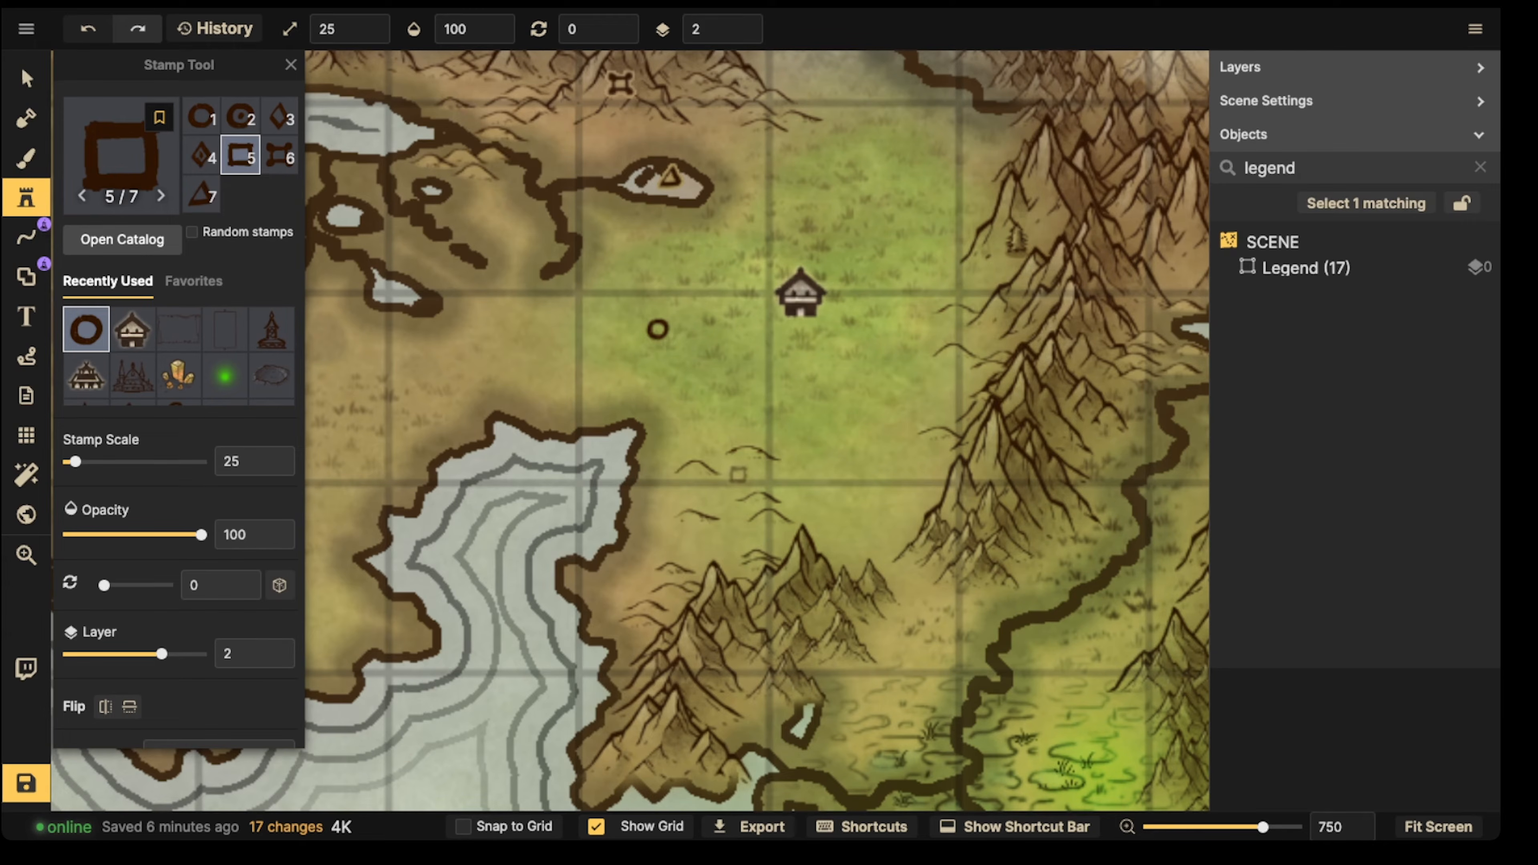
pyautogui.click(742, 476)
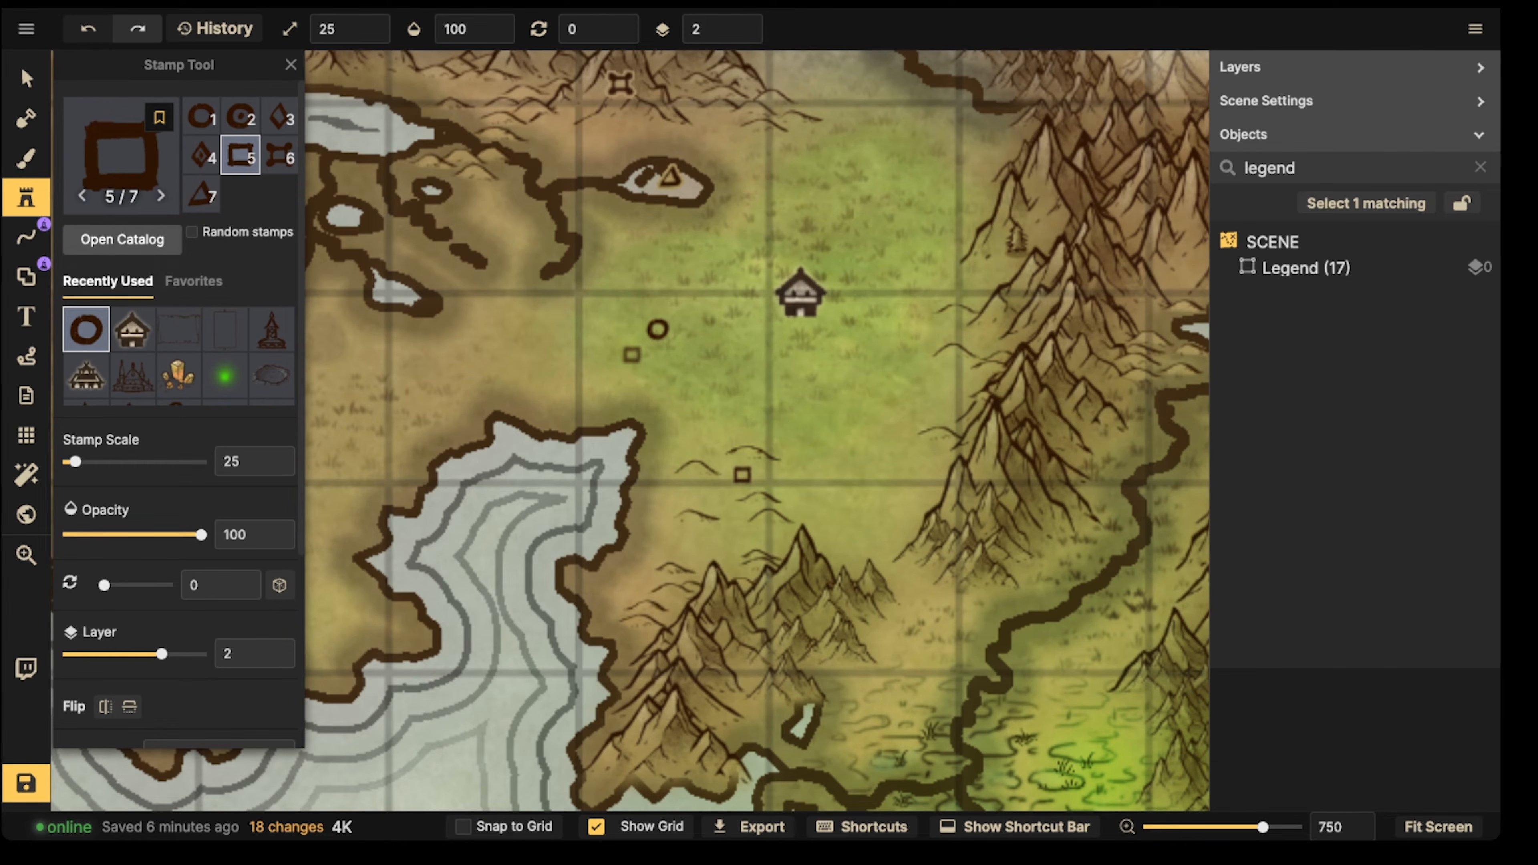
# Step: Set the Line tool to Free Draw with the white dotted preset, try a ring around the house and undo it
pyautogui.click(26, 237)
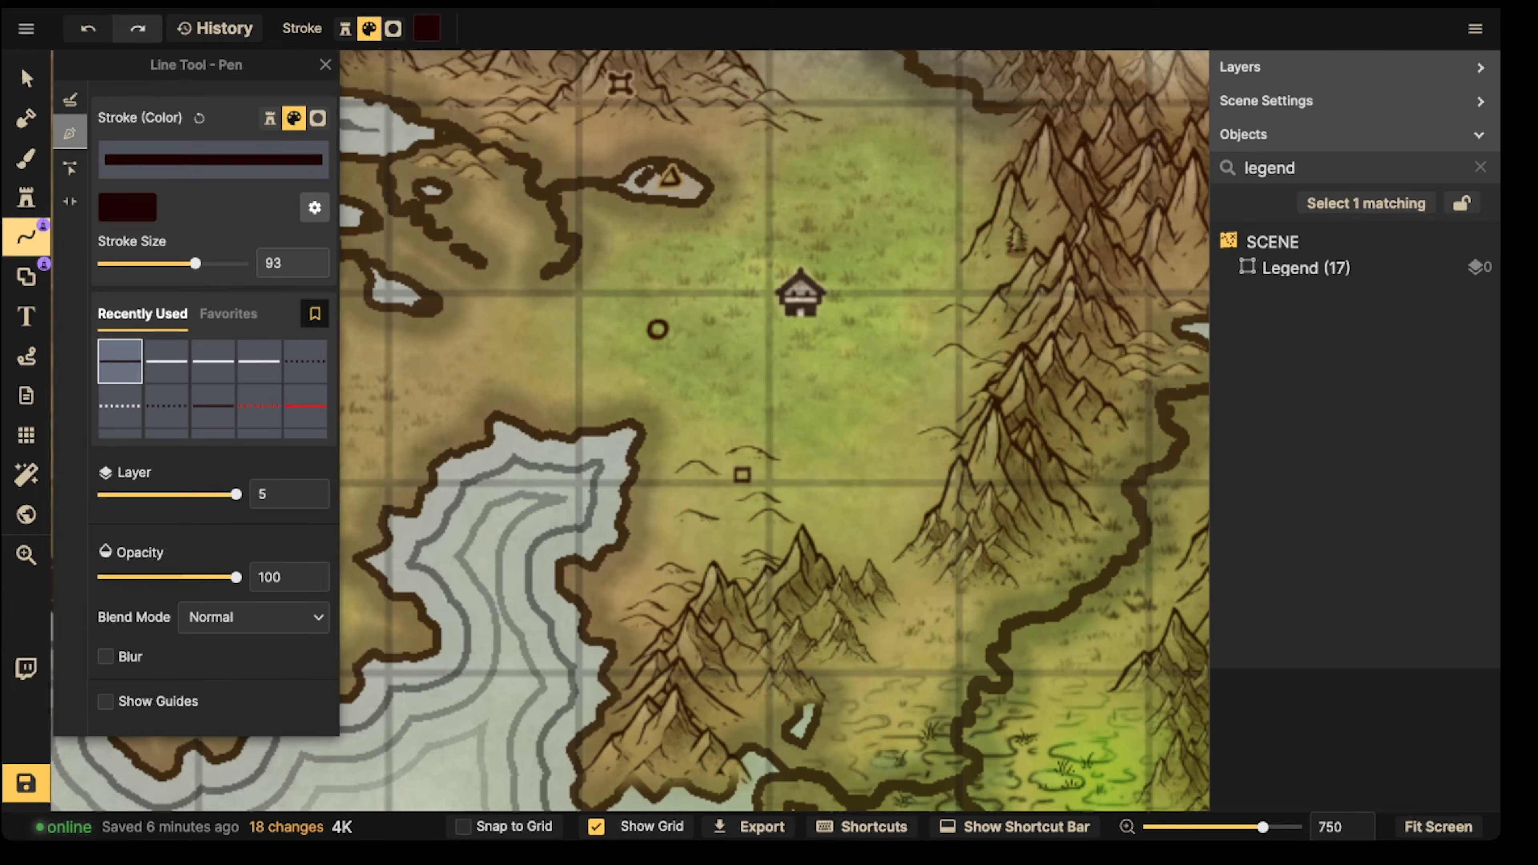
pyautogui.click(120, 406)
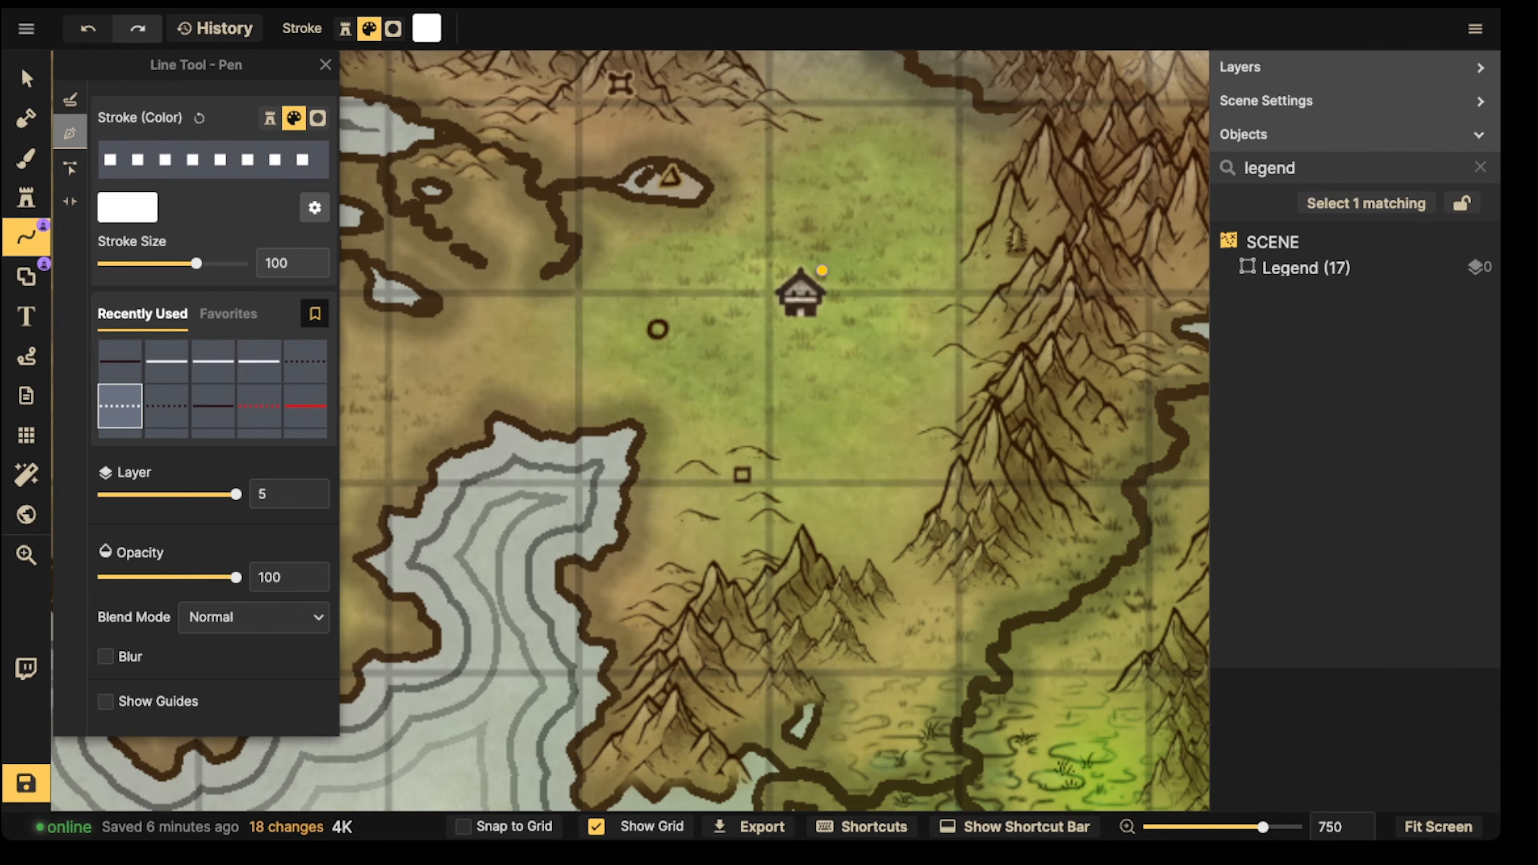
pyautogui.click(70, 99)
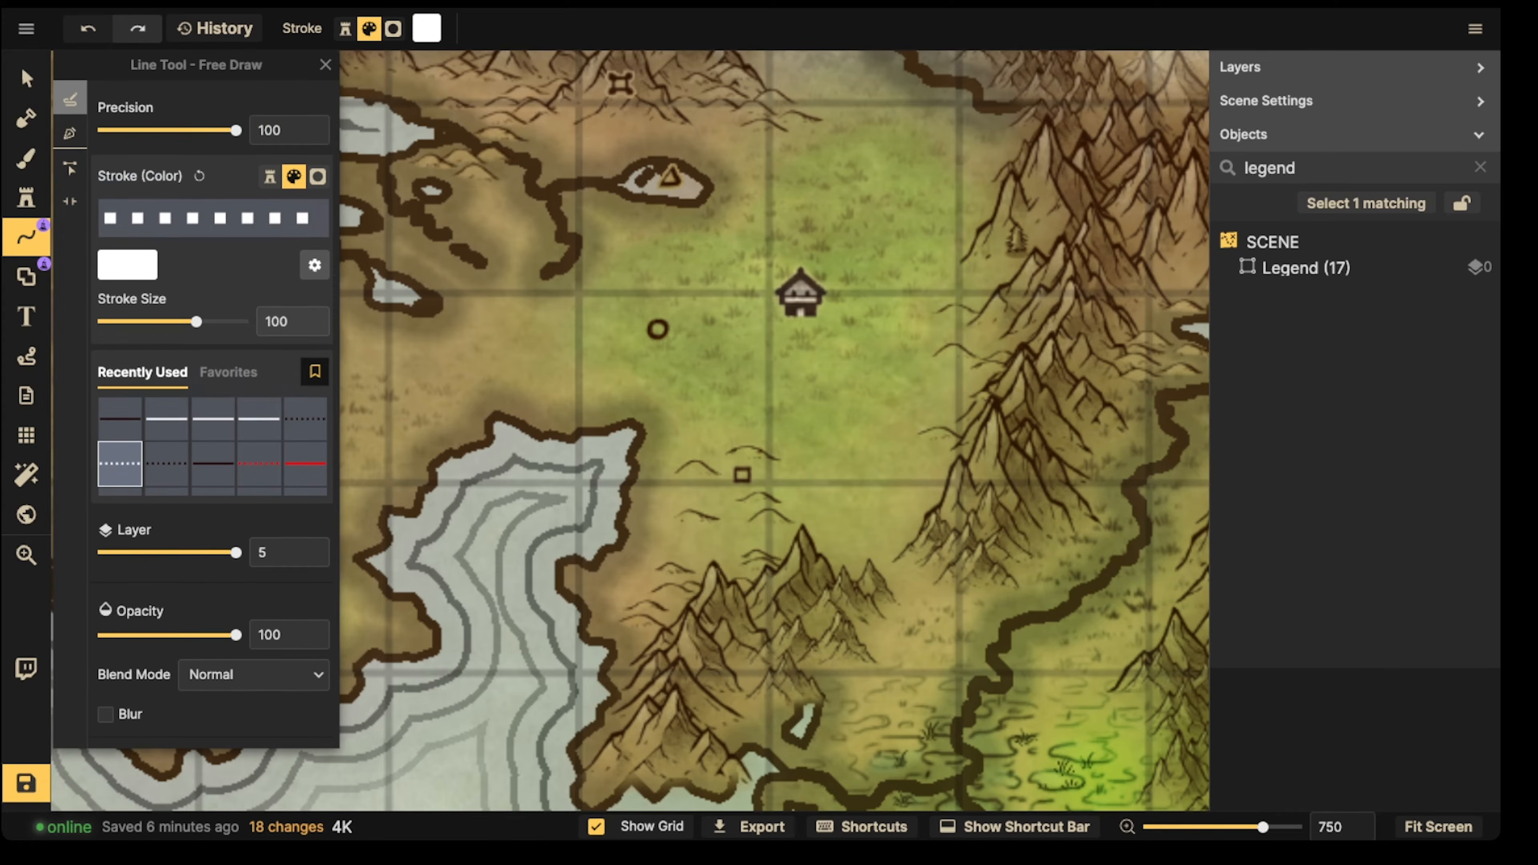
pyautogui.moveTo(794, 231)
pyautogui.mouseDown()
pyautogui.moveTo(724, 307)
pyautogui.moveTo(820, 233)
pyautogui.mouseUp()
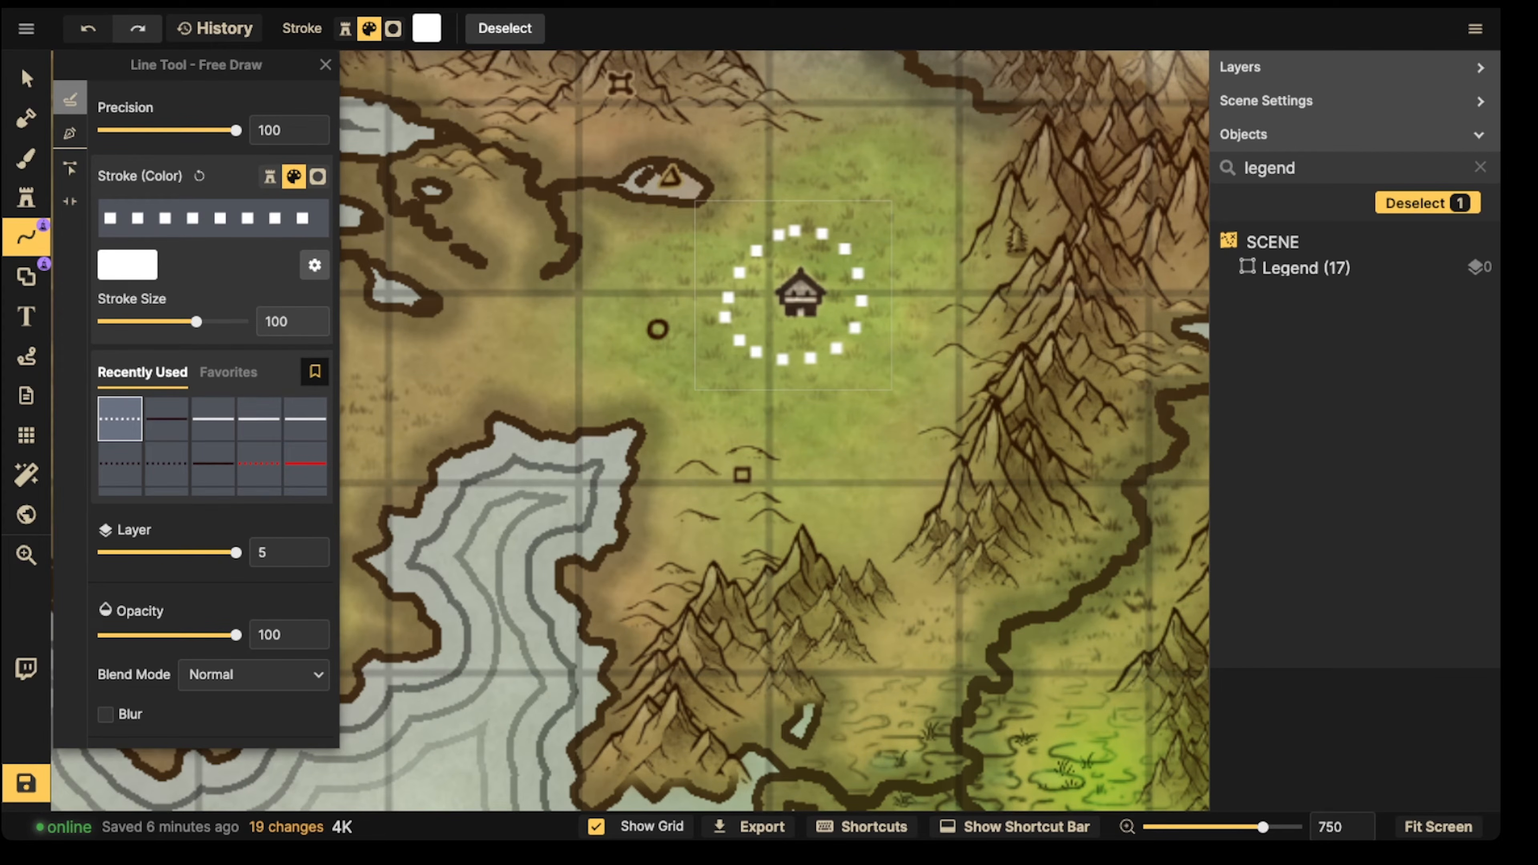
pyautogui.hotkey('ctrl', 'z')
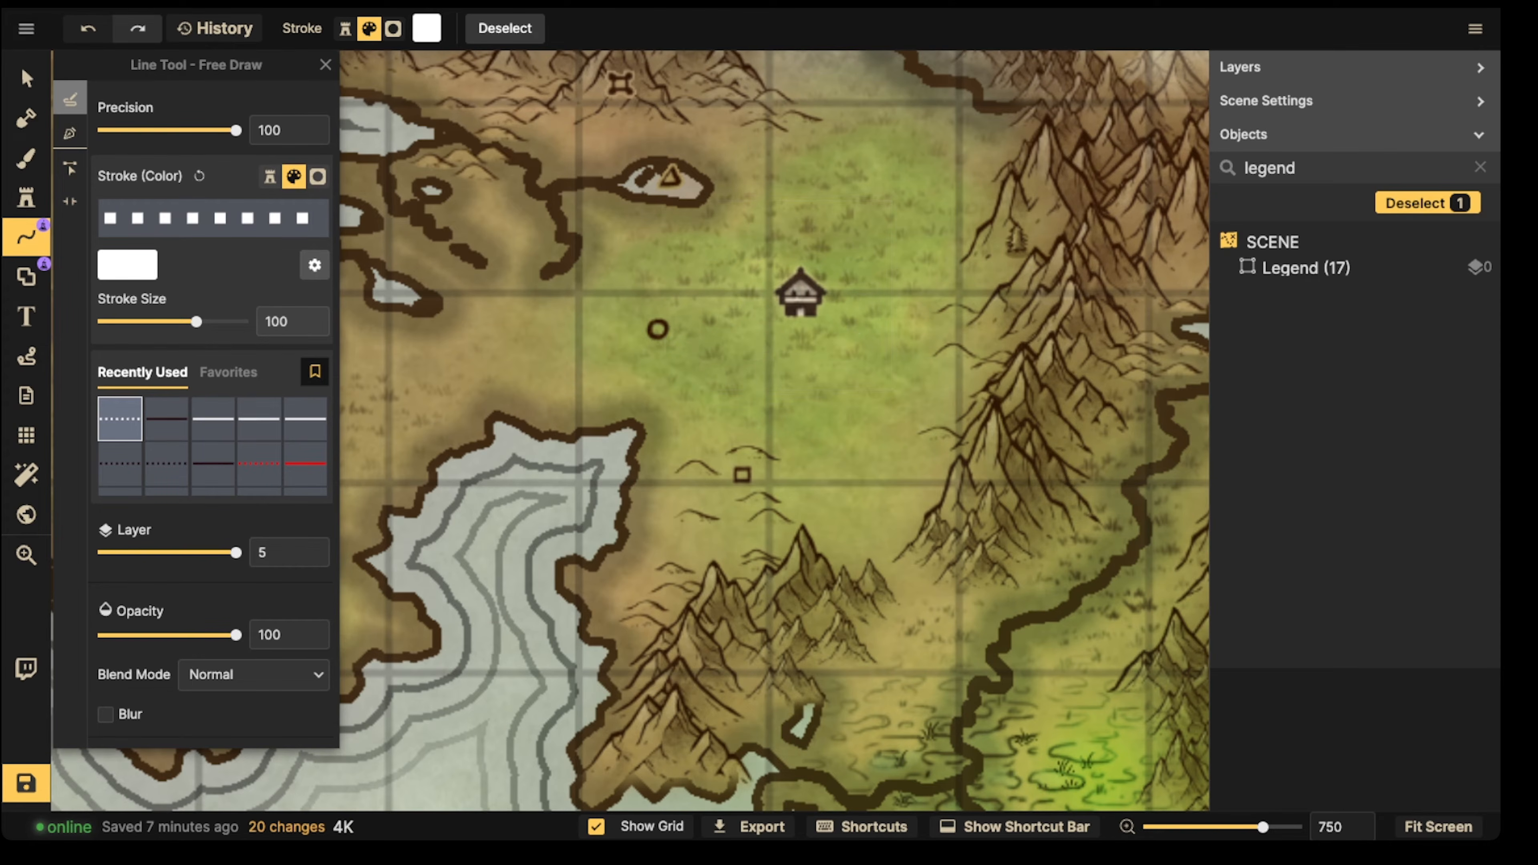
# Step: Draw an S-shaped dotted test line below the house at stroke size 21, and raise its stroke size to 42
pyautogui.moveTo(197, 321); pyautogui.dragTo(165, 321)
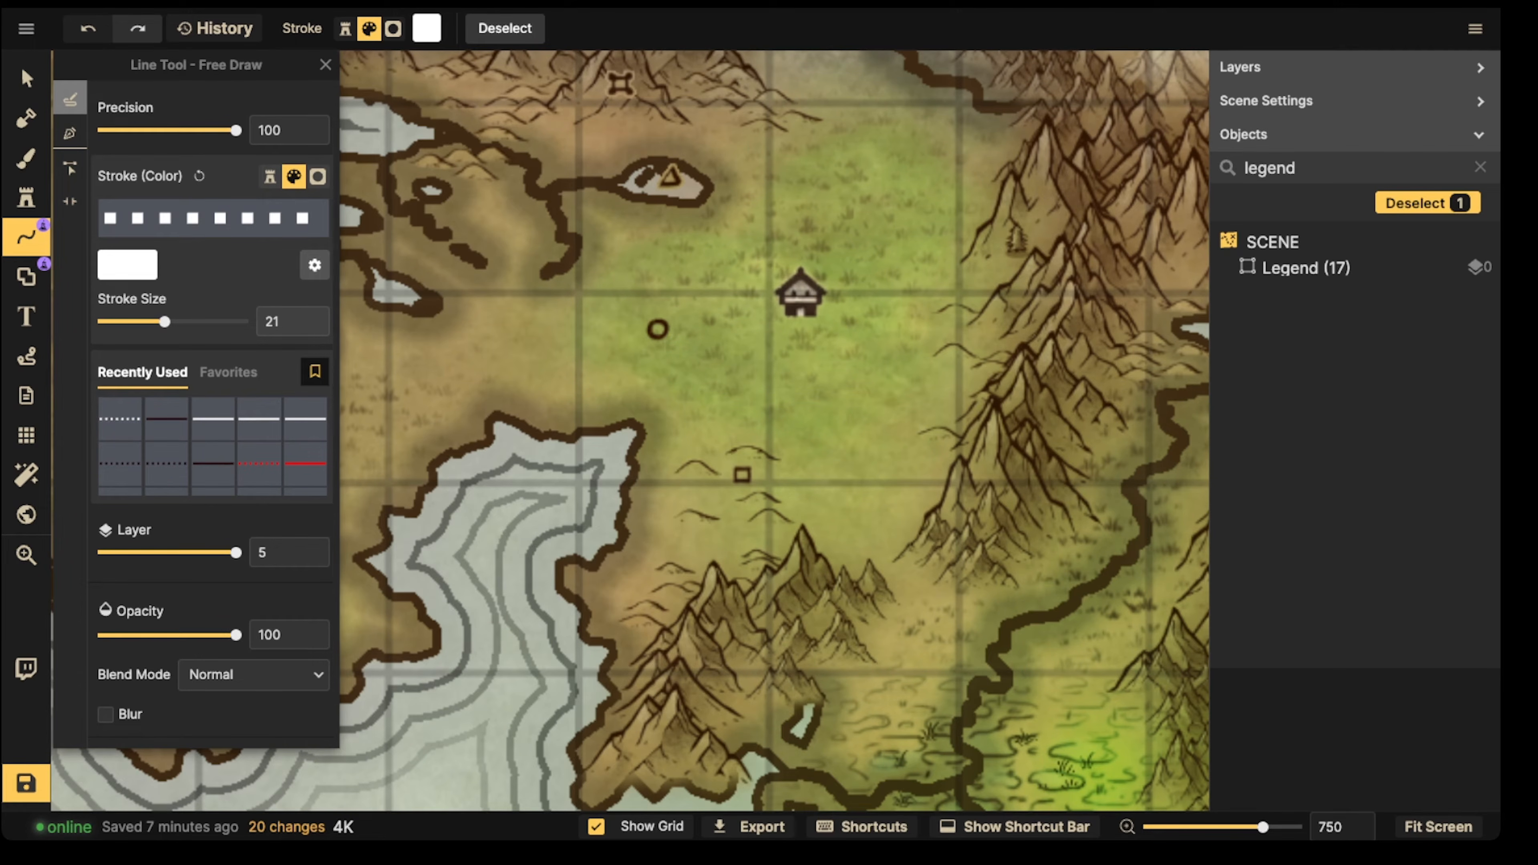
pyautogui.moveTo(702, 325)
pyautogui.mouseDown()
pyautogui.moveTo(754, 367)
pyautogui.moveTo(834, 350)
pyautogui.moveTo(881, 414)
pyautogui.mouseUp()
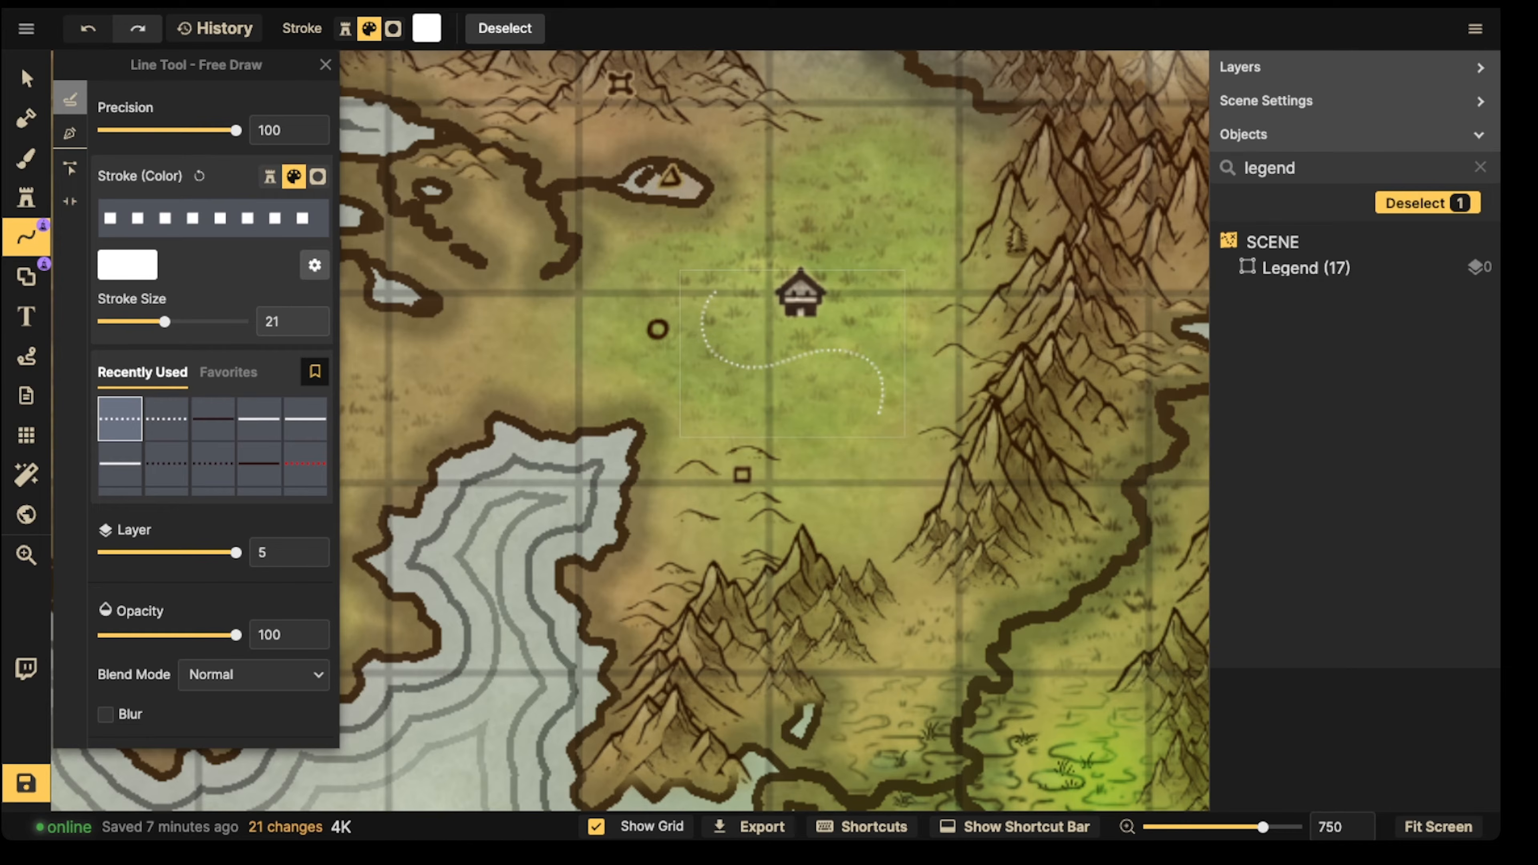
pyautogui.moveTo(165, 321); pyautogui.dragTo(178, 321)
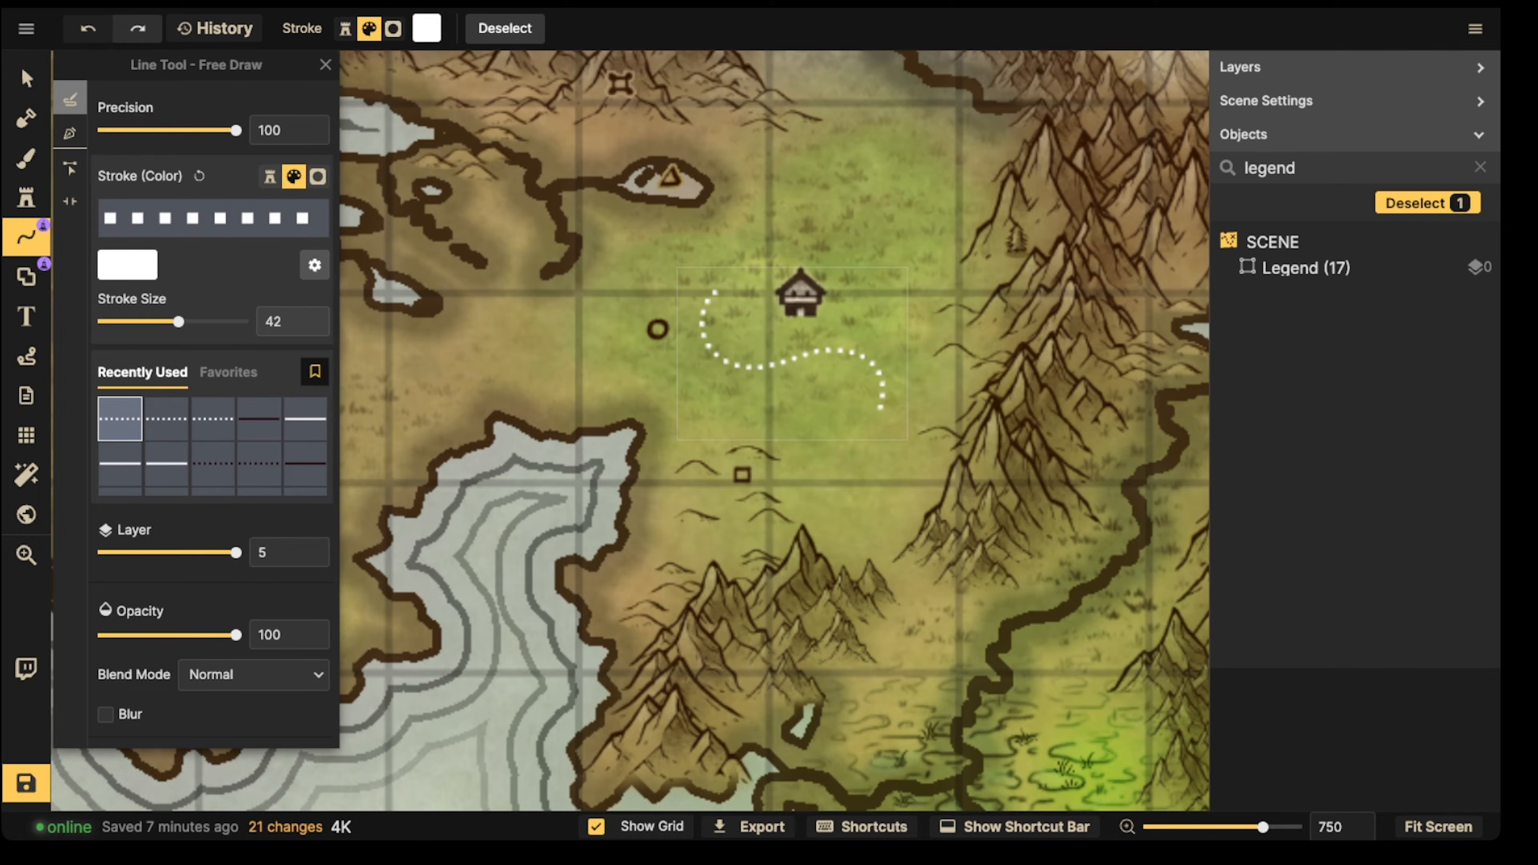
pyautogui.scroll(-1, 215, 412)
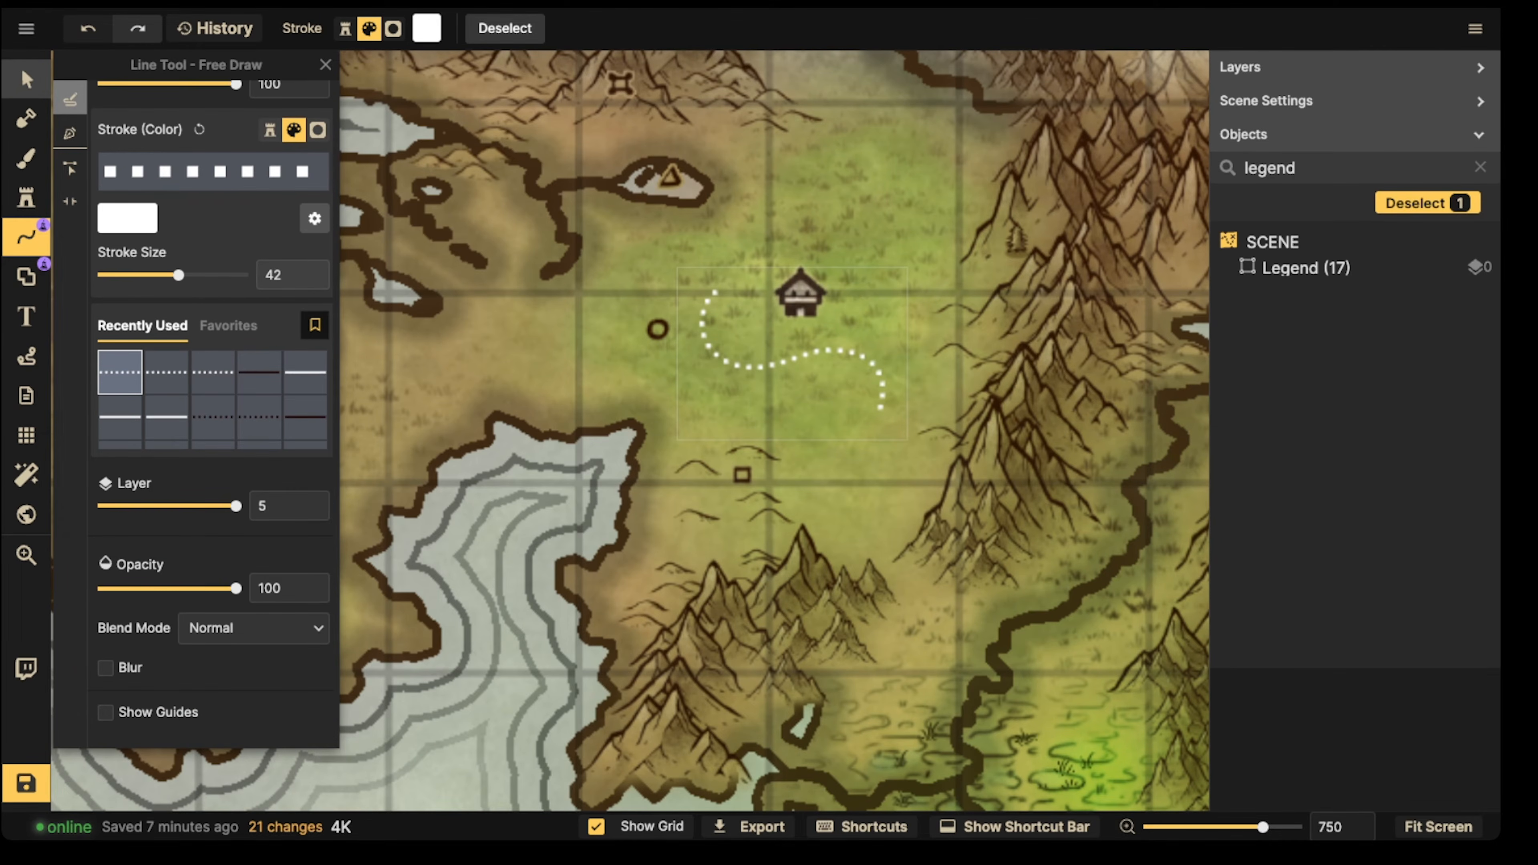
# Step: Check how the dotted test line reads at different map scales, and delete it
pyautogui.click(27, 78)
pyautogui.scroll(-5, 576, 272)
pyautogui.scroll(-3, 590, 286)
pyautogui.moveTo(594, 291); pyautogui.dragTo(745, 374)
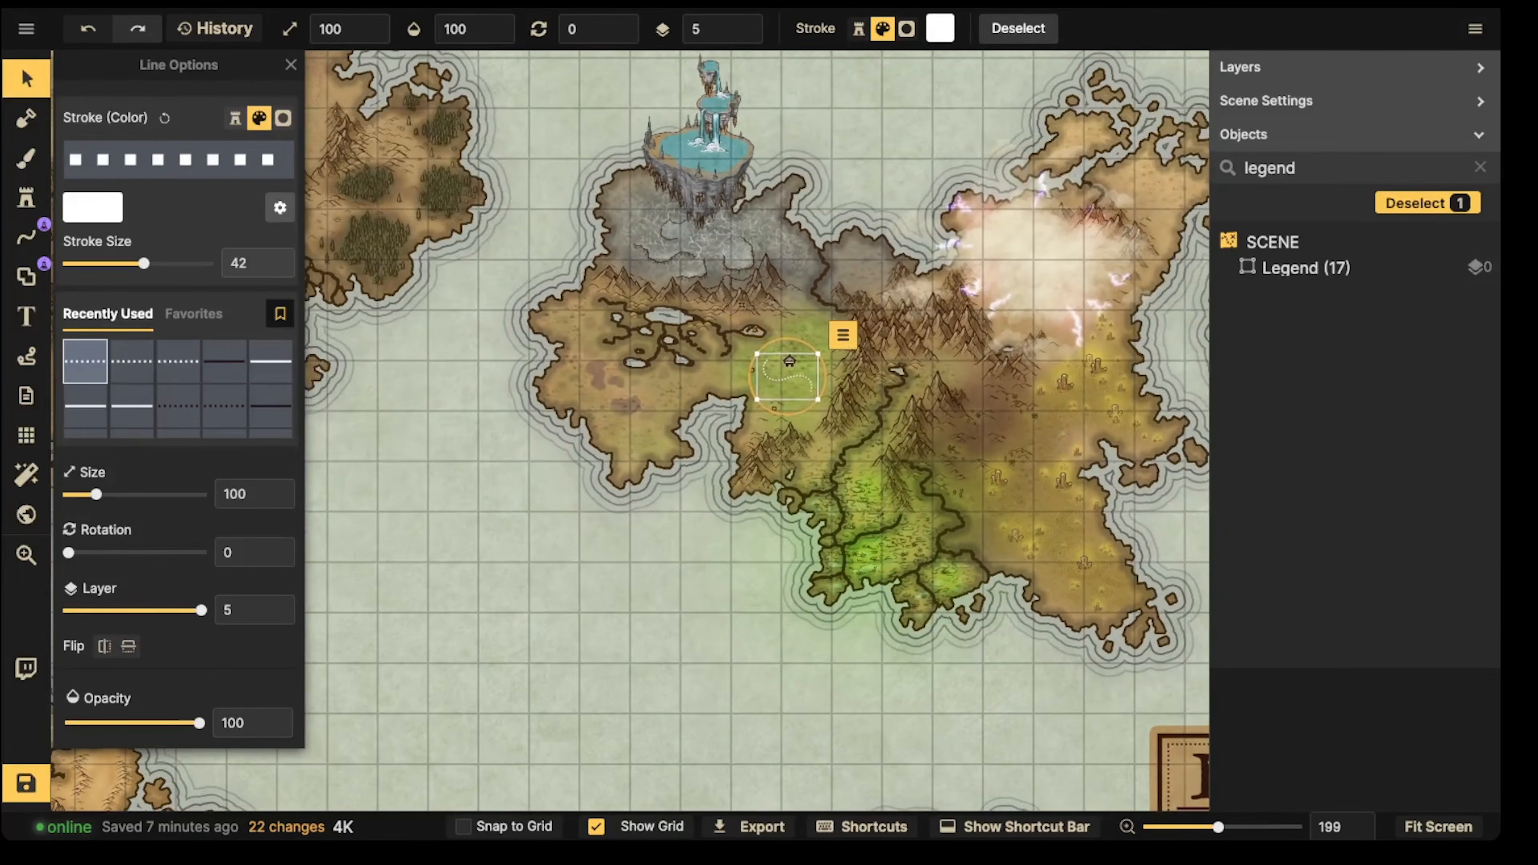
pyautogui.scroll(4, 751, 376)
pyautogui.scroll(3, 812, 379)
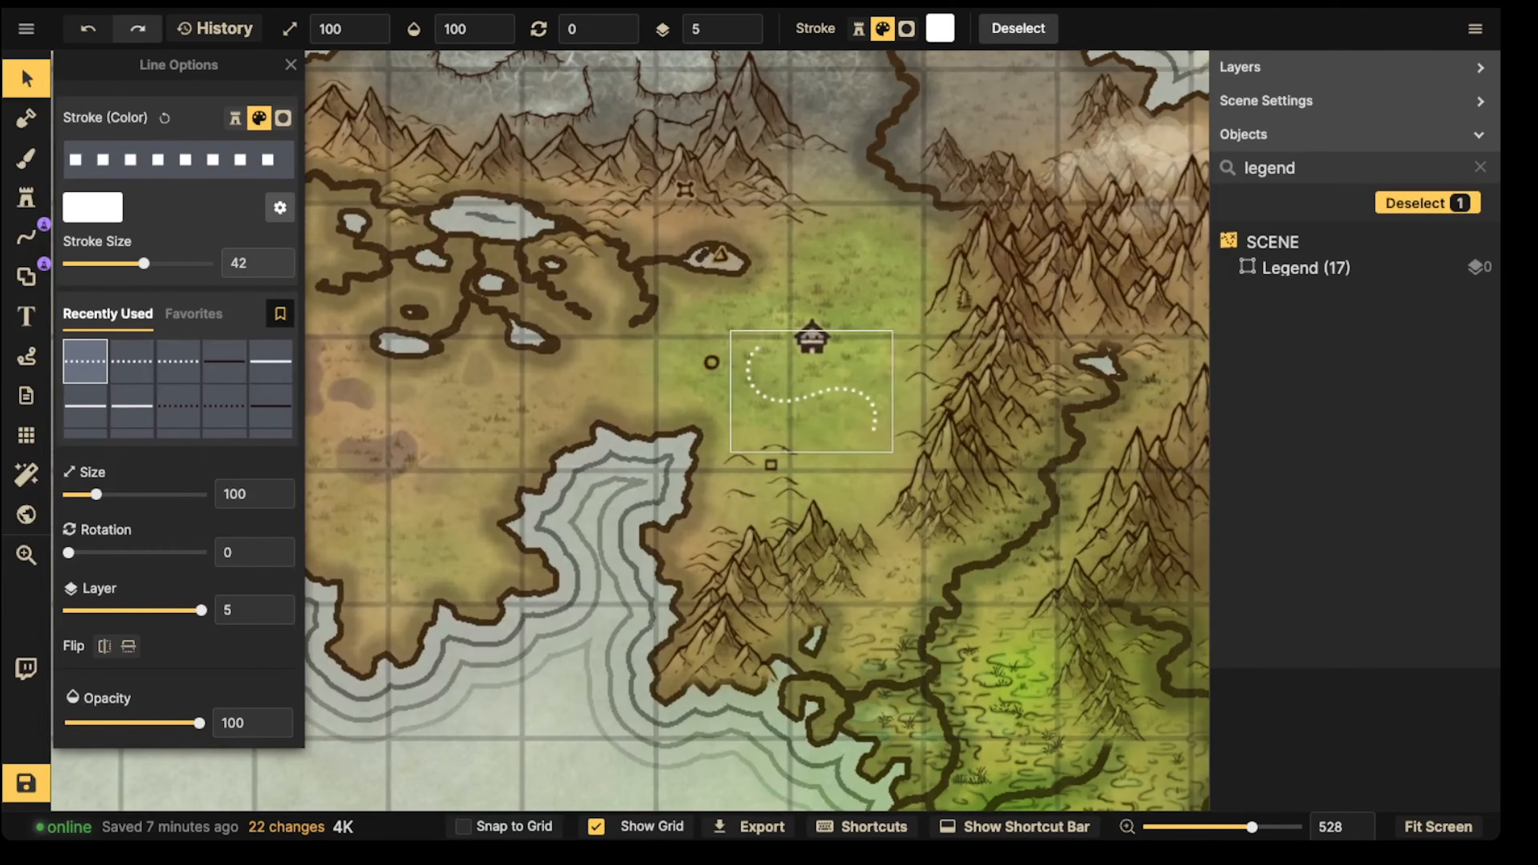
pyautogui.scroll(1, 811, 379)
pyautogui.scroll(-1, 808, 391)
pyautogui.press('Delete')
pyautogui.scroll(4, 569, 345)
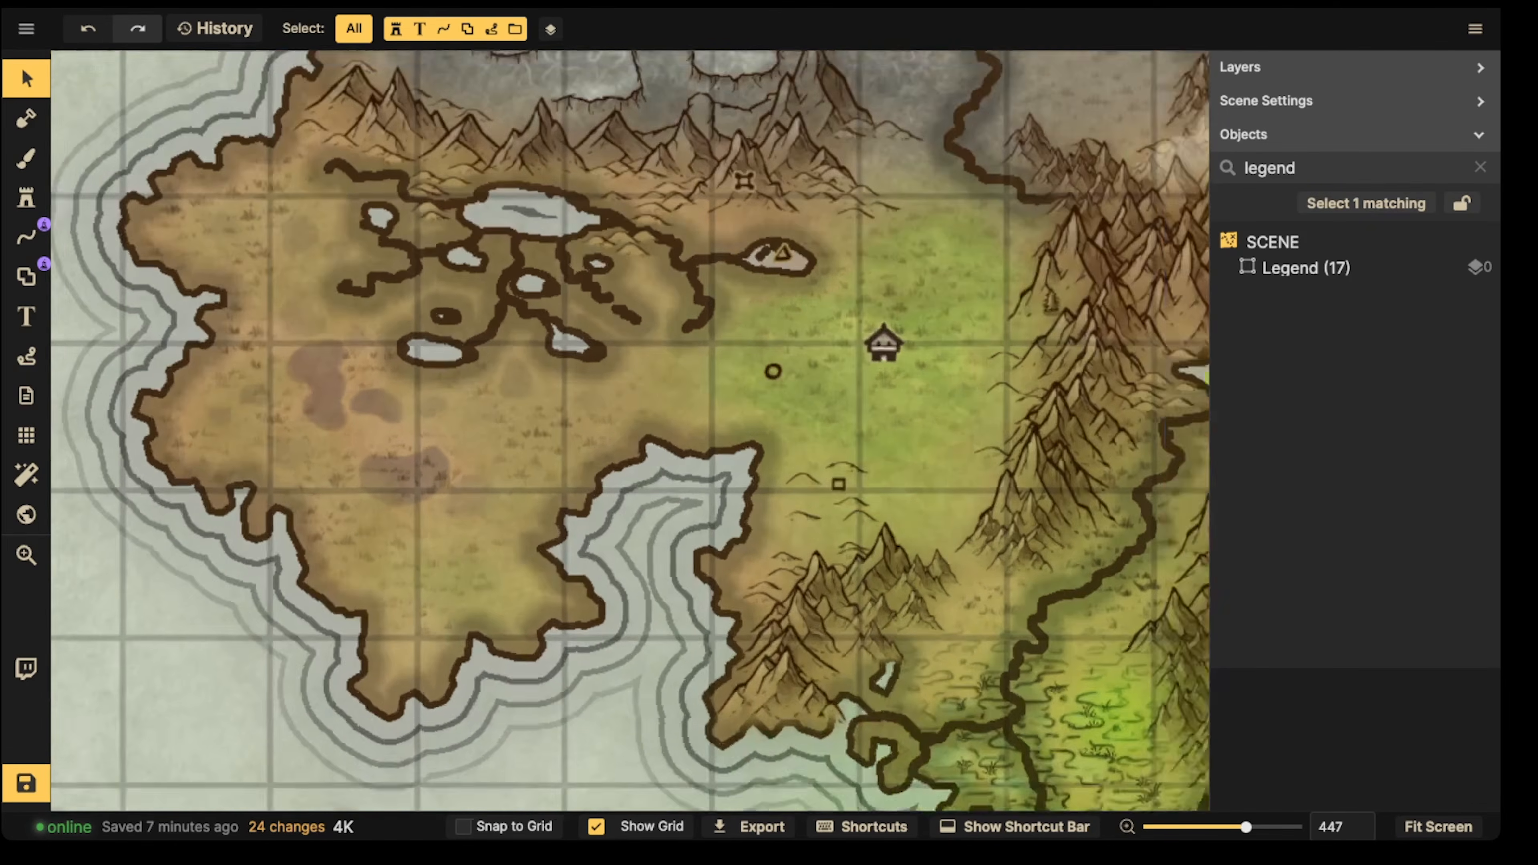
# Step: Try a winding dotted path from the house to the south side of the small lake, and undo it
pyautogui.click(26, 237)
pyautogui.moveTo(1092, 323); pyautogui.dragTo(804, 508)
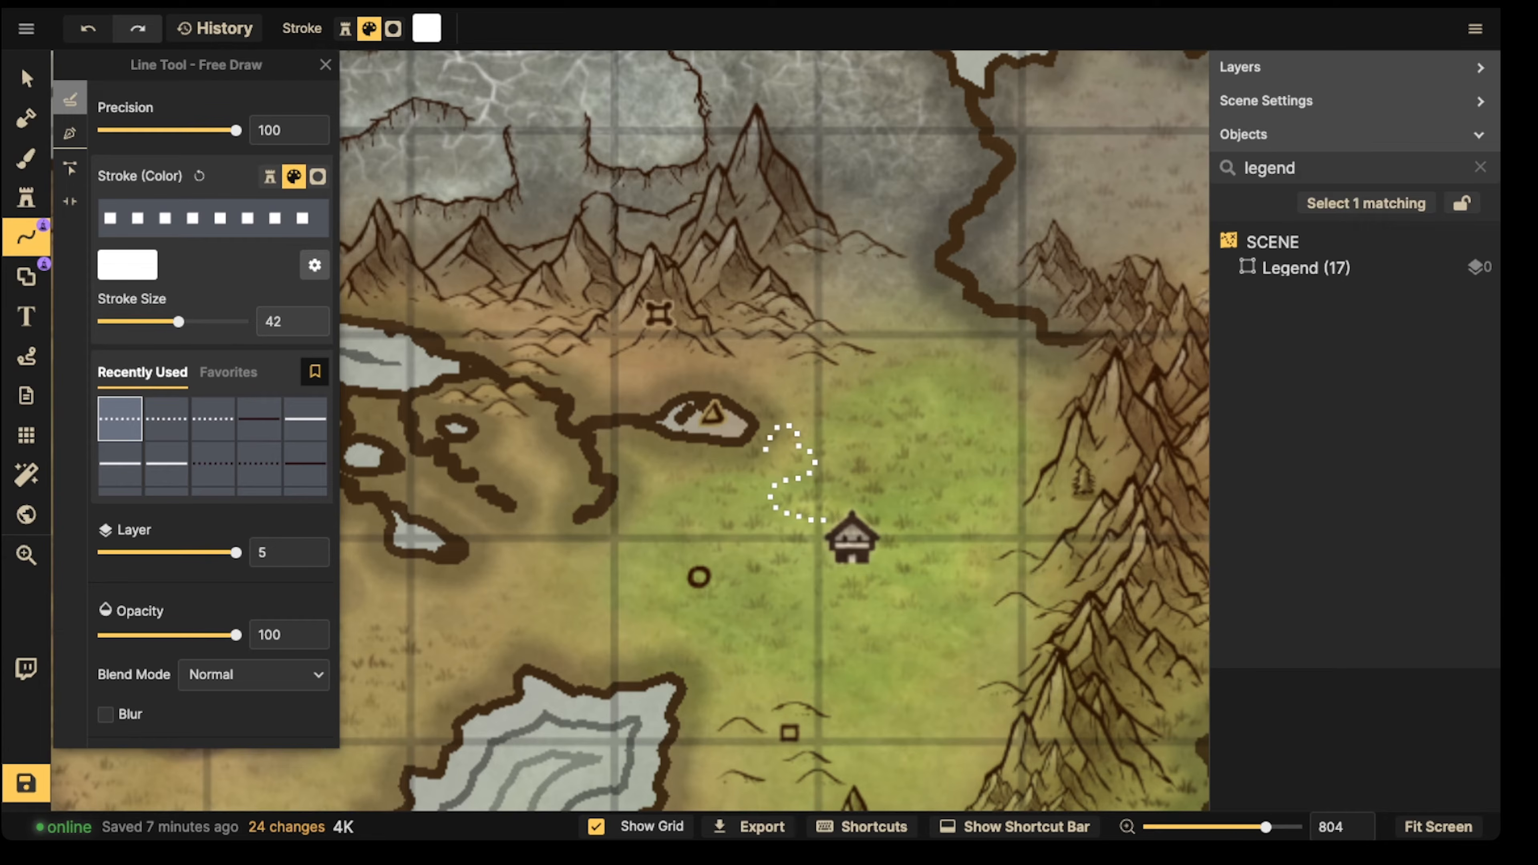
pyautogui.moveTo(724, 457); pyautogui.dragTo(713, 447)
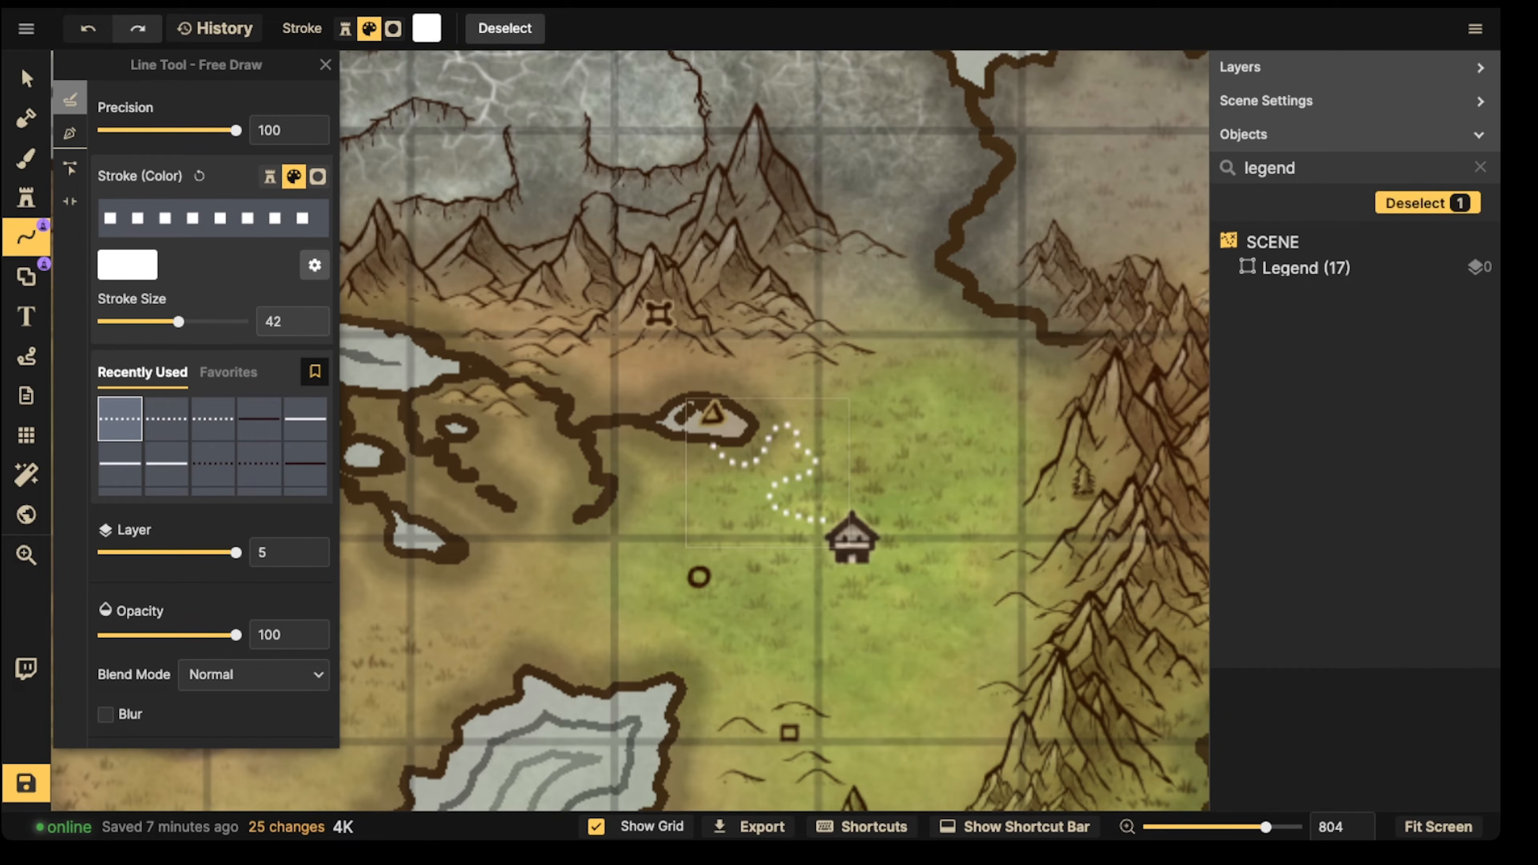
pyautogui.press('Escape')
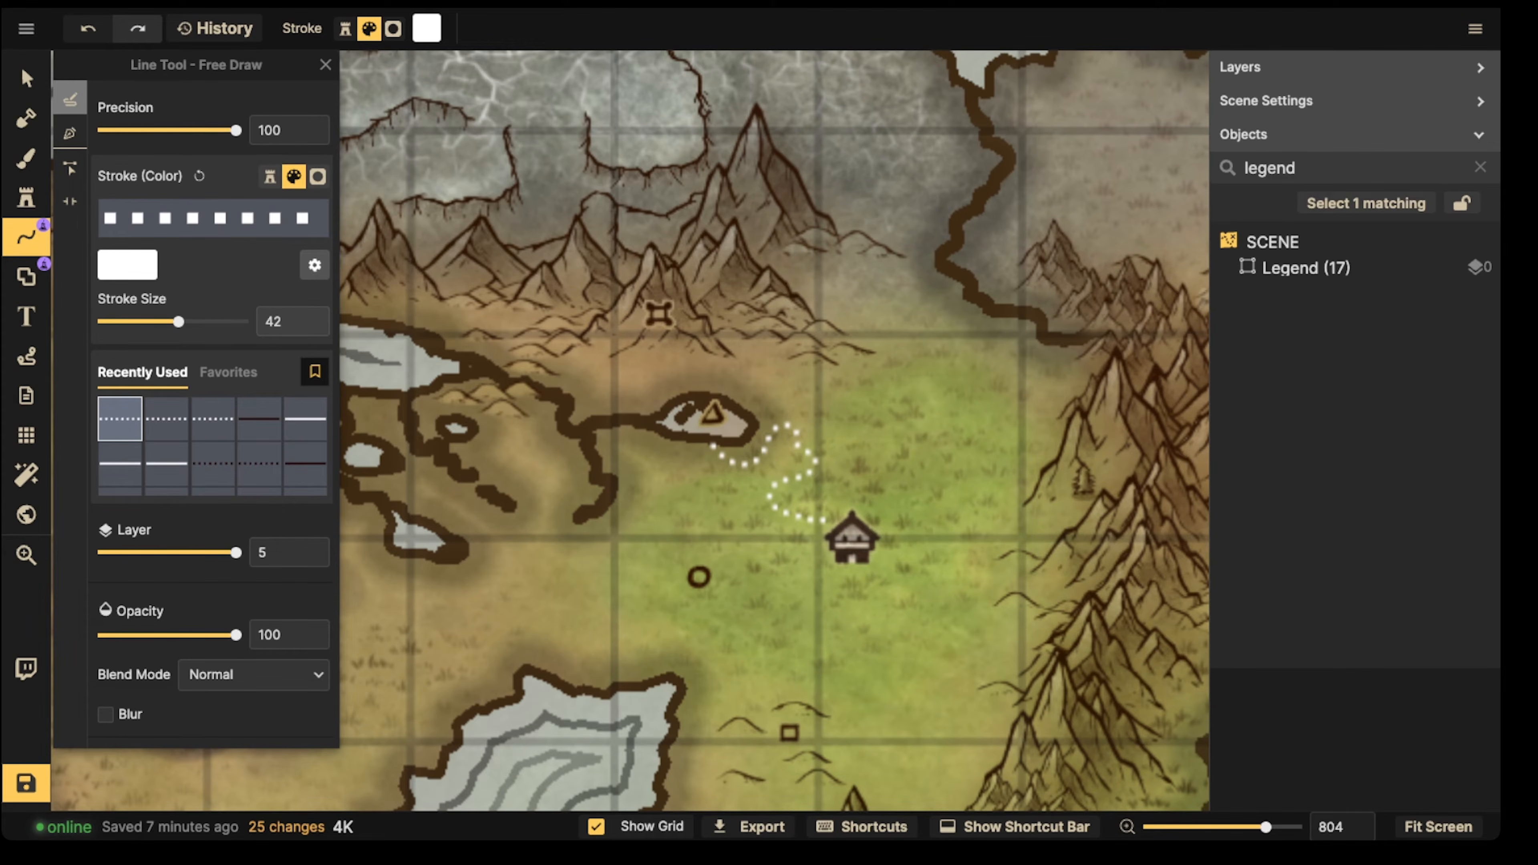
pyautogui.hotkey('ctrl', 'z')
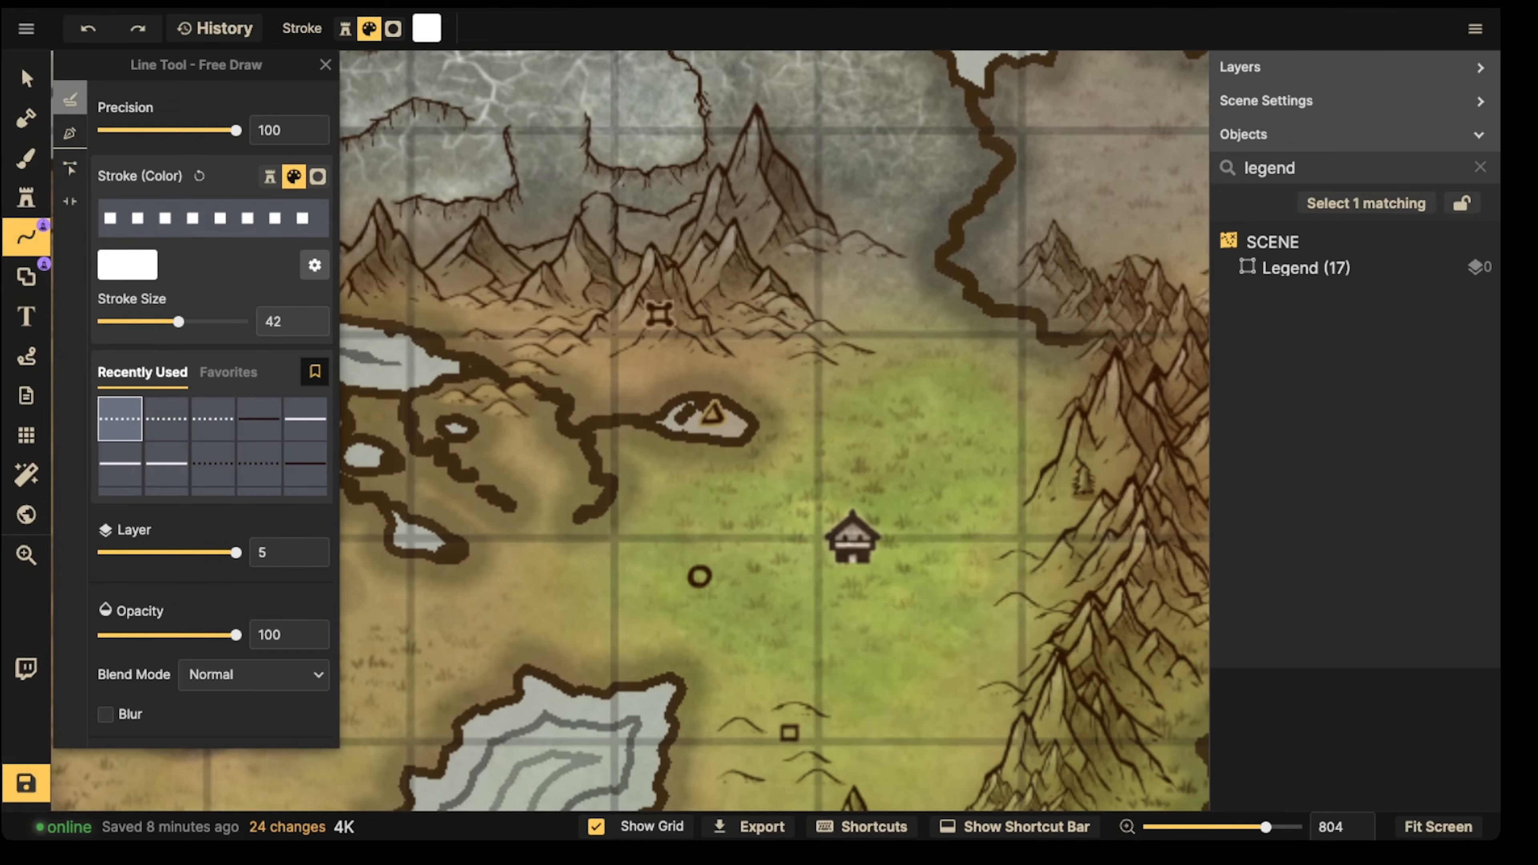
# Step: Try straight dotted paths between the house and the small lake, deleting each attempt
pyautogui.click(1366, 204)
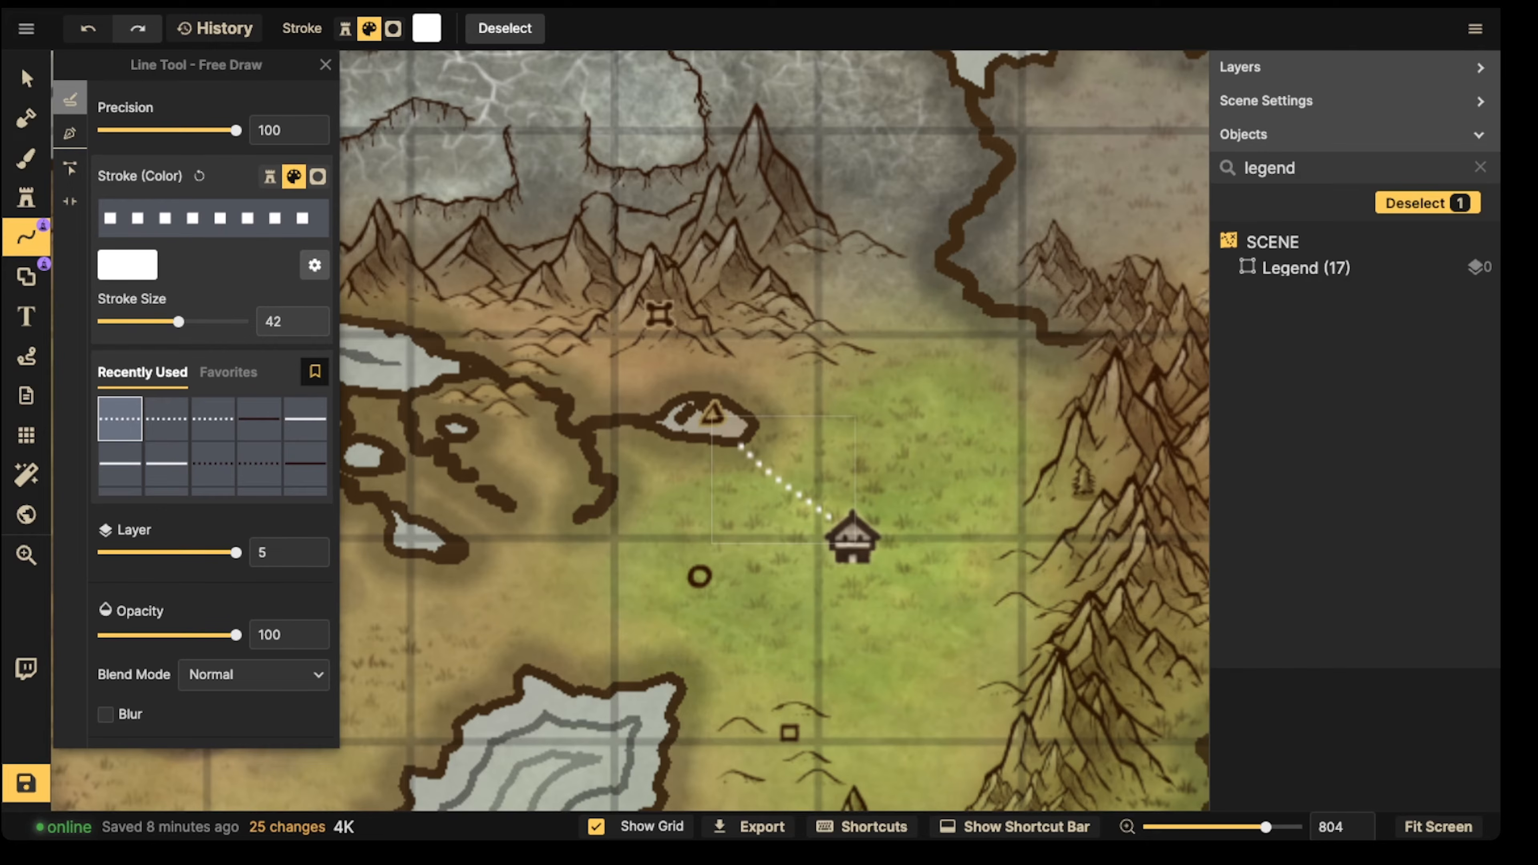
pyautogui.press('Delete')
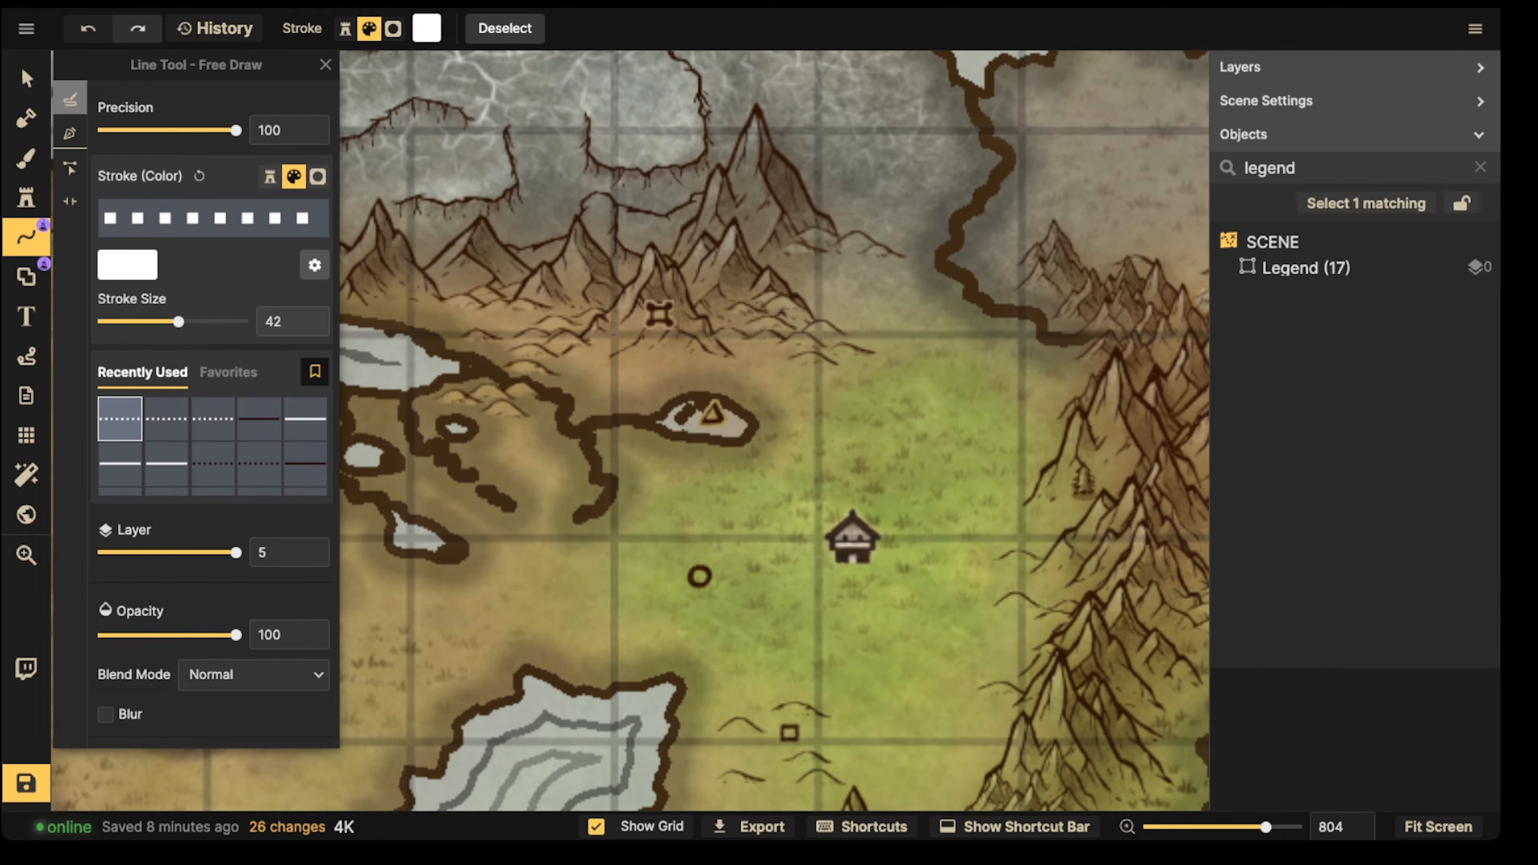
pyautogui.moveTo(795, 478); pyautogui.dragTo(759, 444)
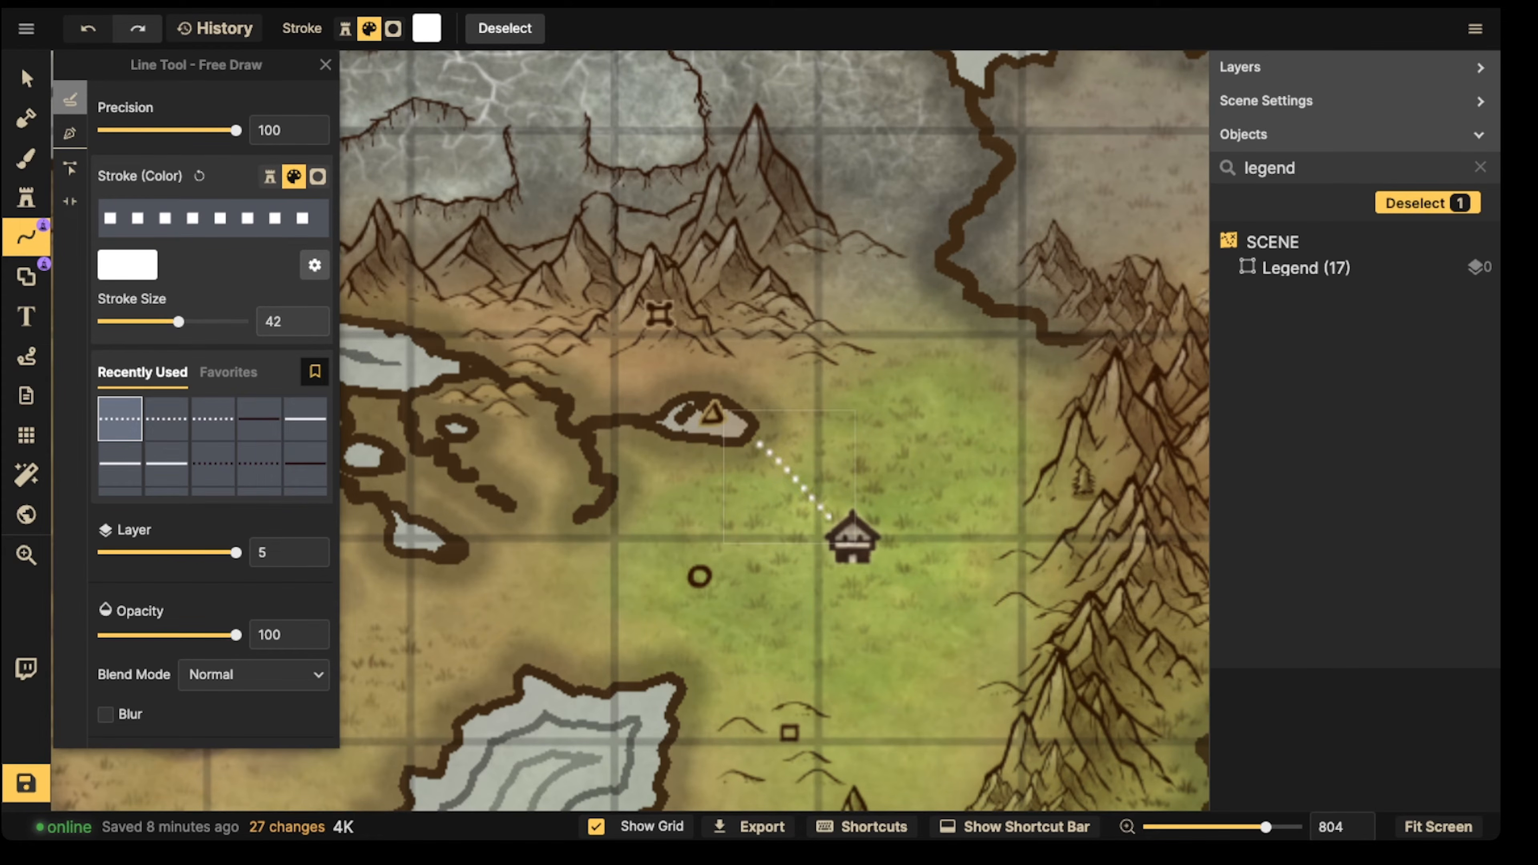
pyautogui.press('Delete')
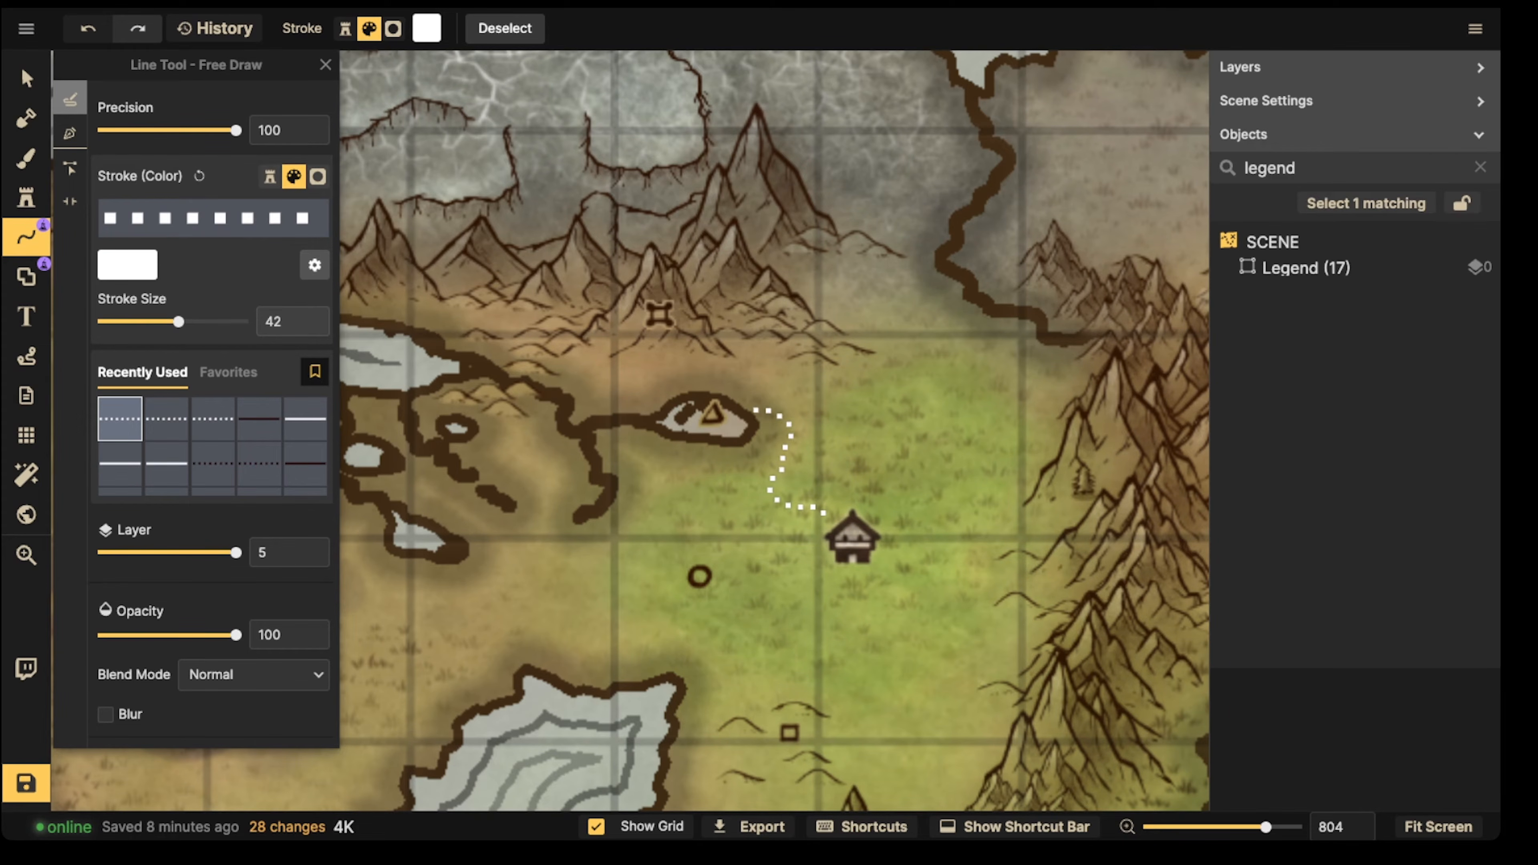
# Step: Draw winding dotted paths from the house to the lake's triangle and from there to the knobbed square in the mountains
pyautogui.moveTo(756, 410); pyautogui.dragTo(742, 411)
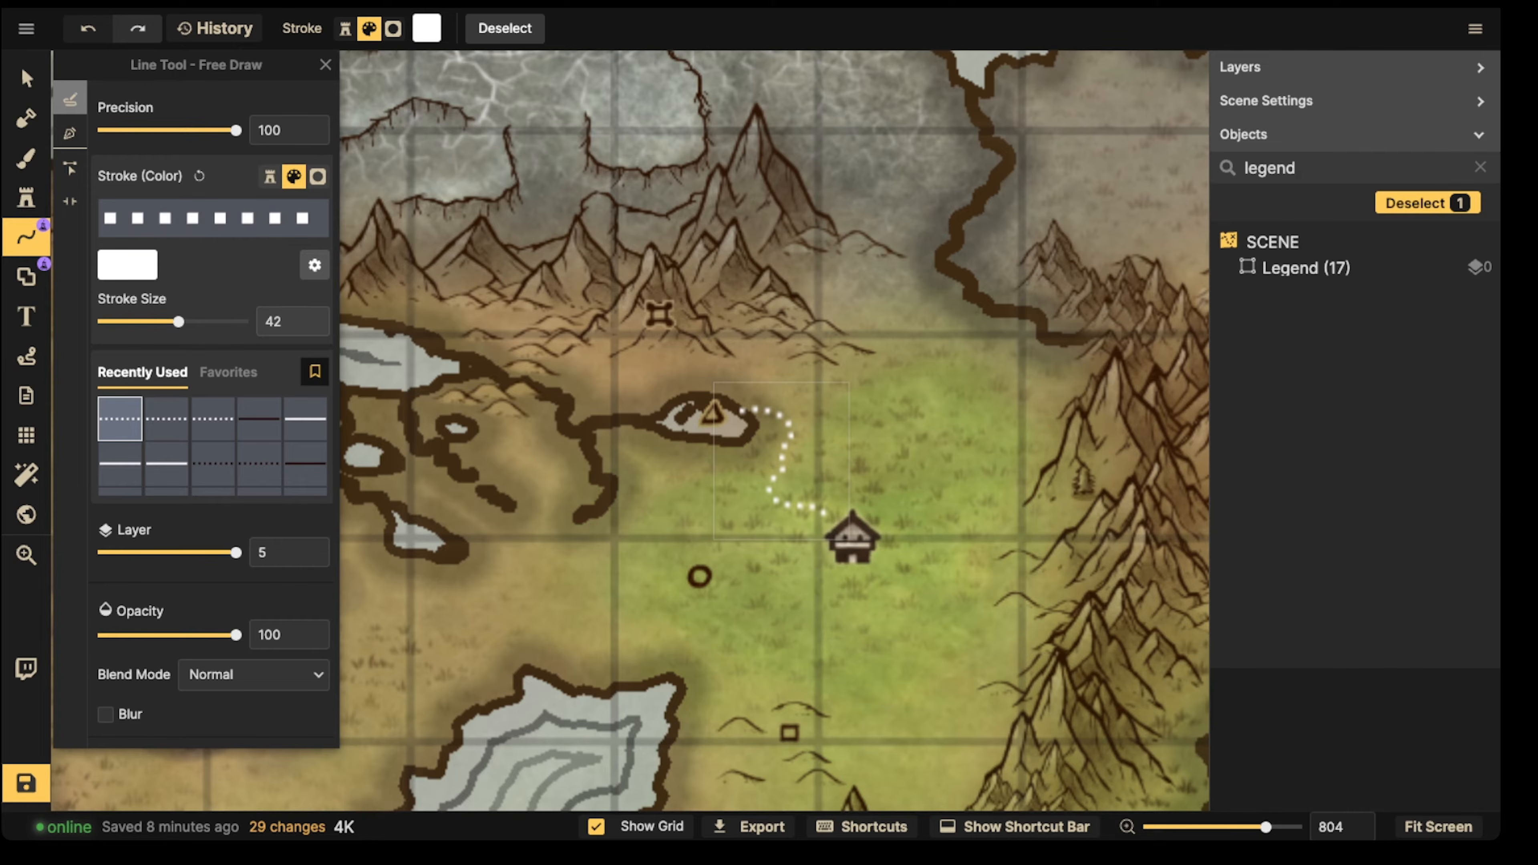
pyautogui.press('Escape')
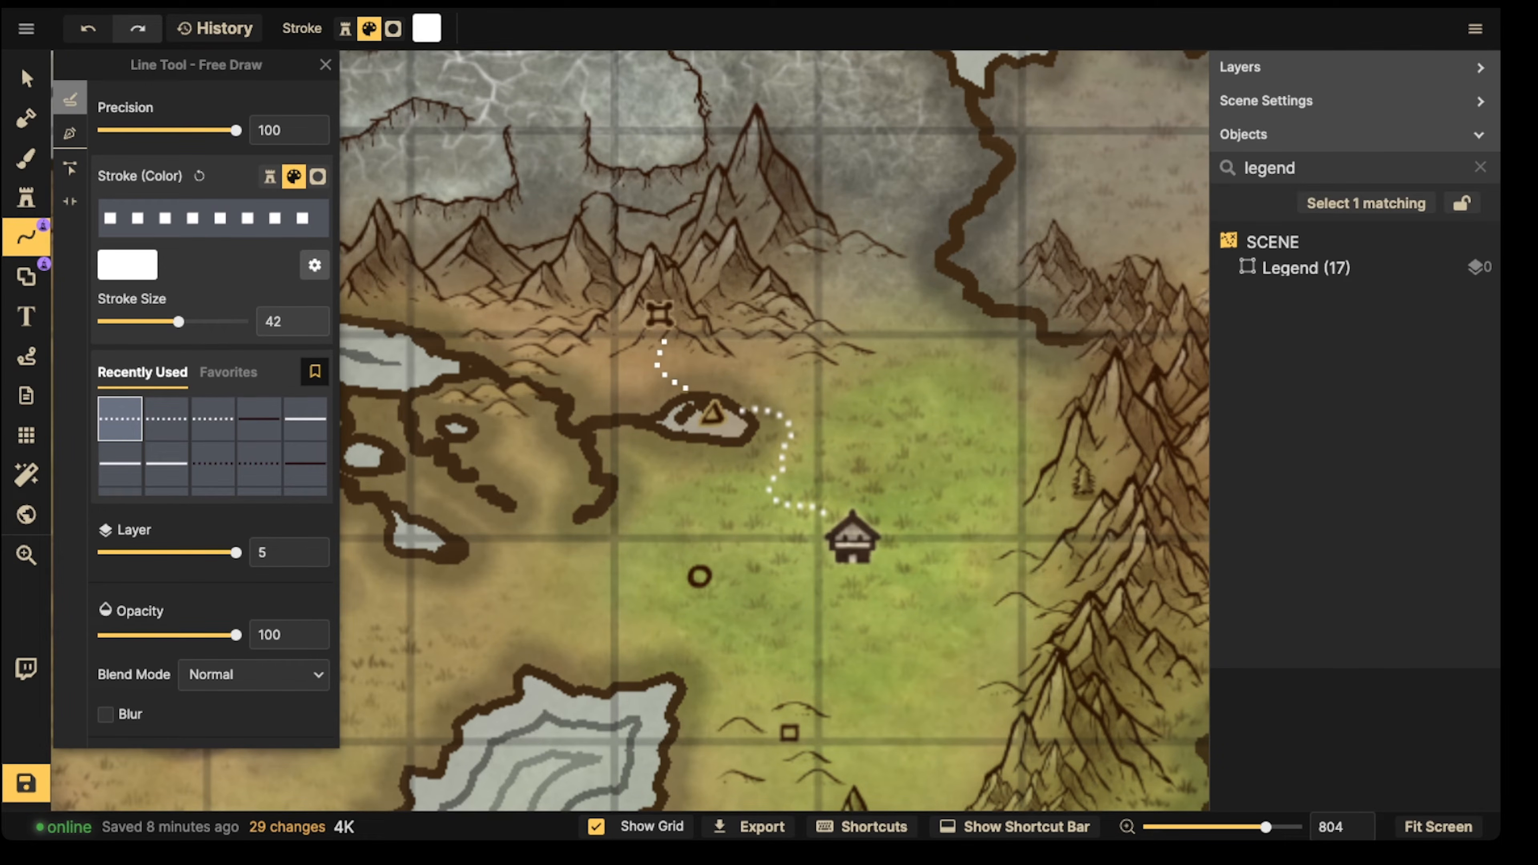
pyautogui.moveTo(664, 342); pyautogui.dragTo(760, 229)
pyautogui.press('Escape')
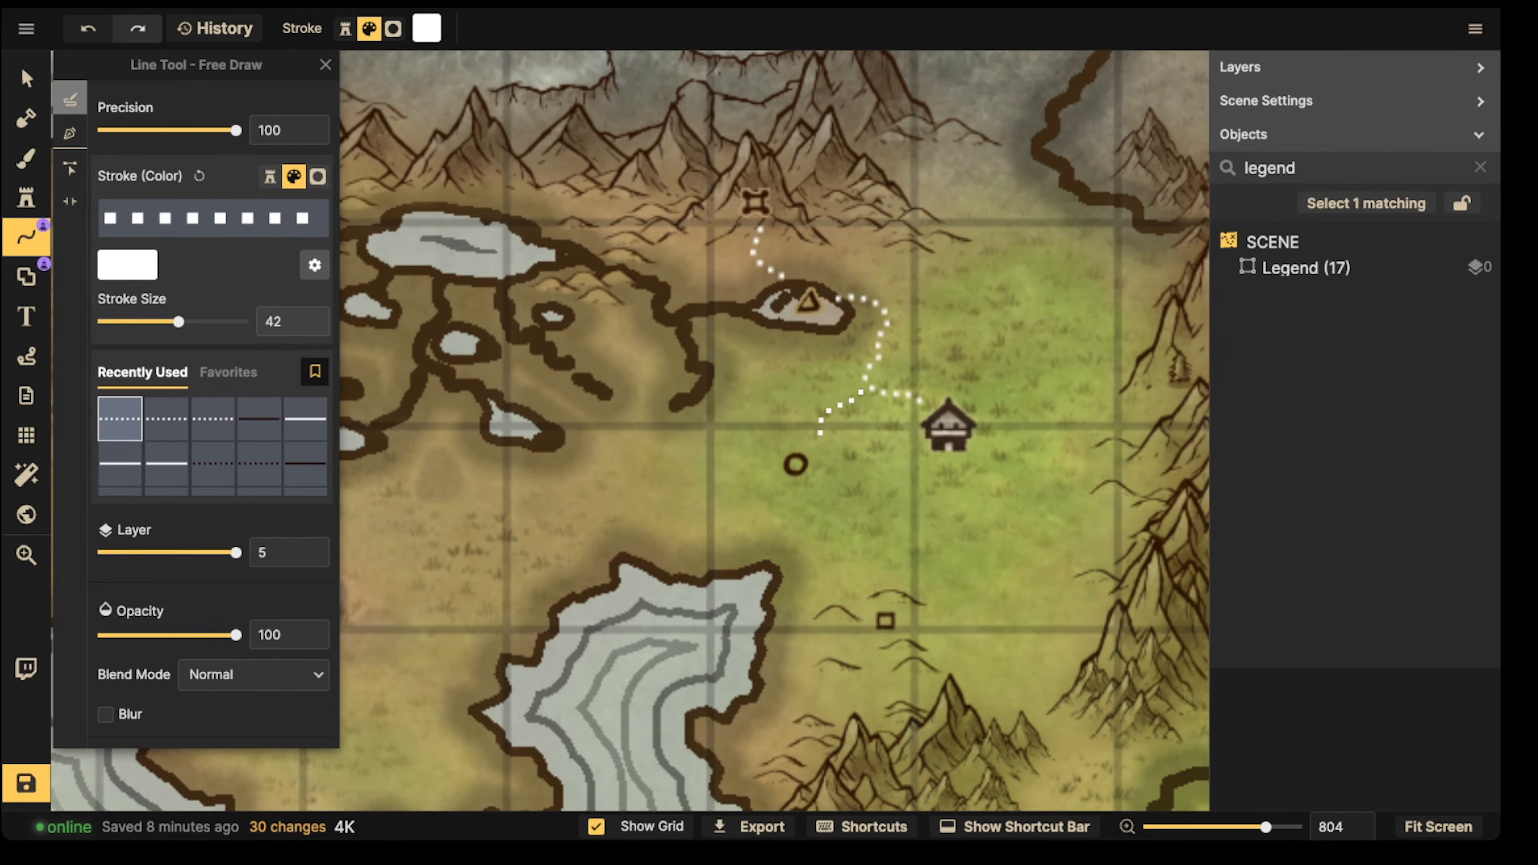
# Step: Draw a dotted branch from the lake path to the circle stamp and a southern curve linking the circle with the house
pyautogui.moveTo(821, 433); pyautogui.dragTo(812, 445)
pyautogui.moveTo(949, 462); pyautogui.dragTo(930, 333)
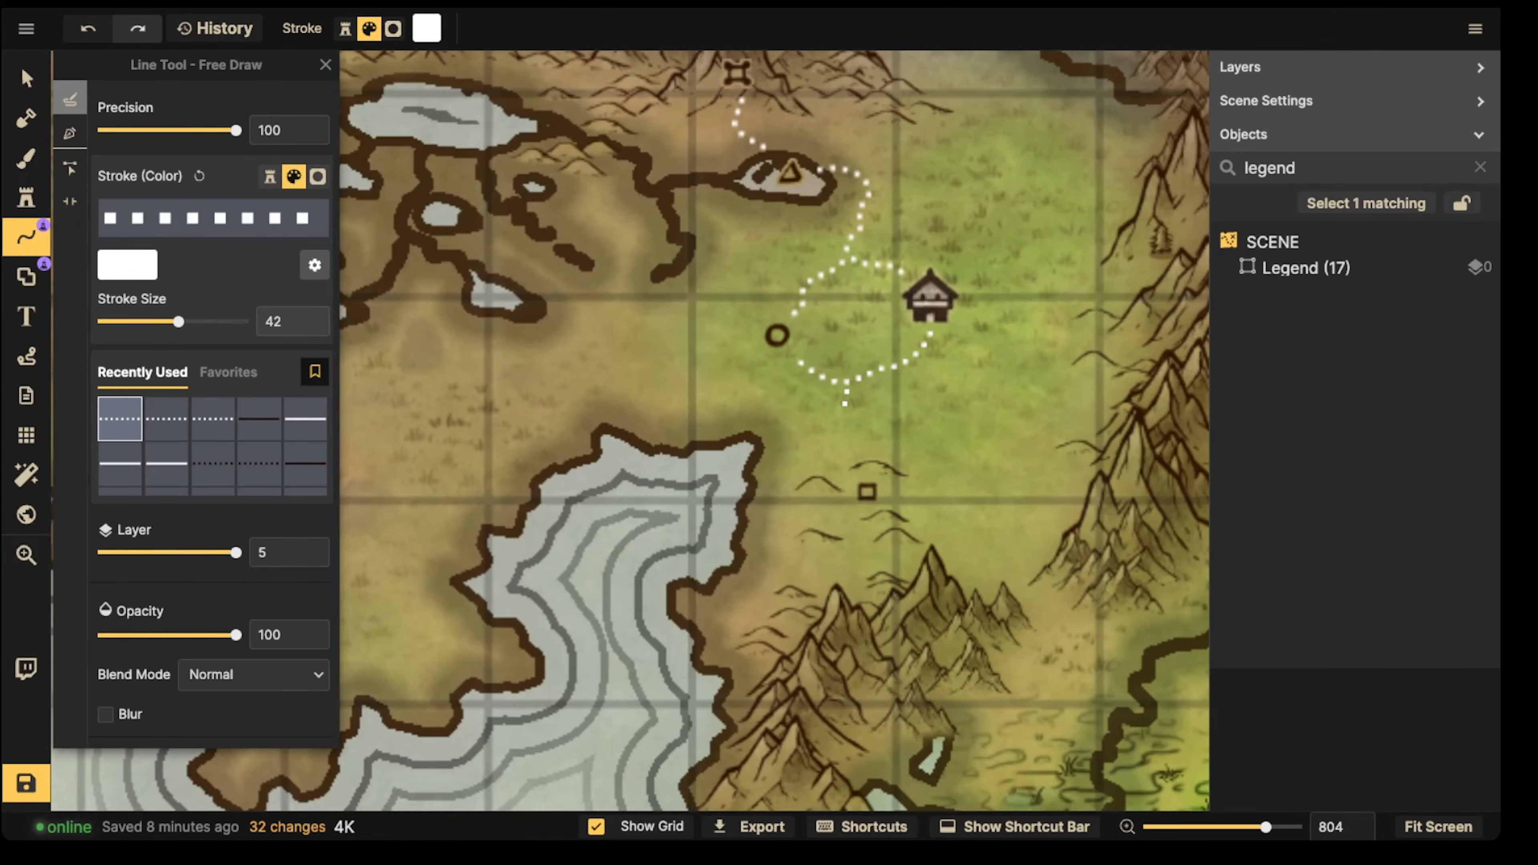
# Step: Draw a winding dotted path from the southern curve down to the small square stamp in the hills
pyautogui.moveTo(836, 462); pyautogui.dragTo(842, 475)
pyautogui.click(27, 78)
pyautogui.scroll(-3, 411, 340)
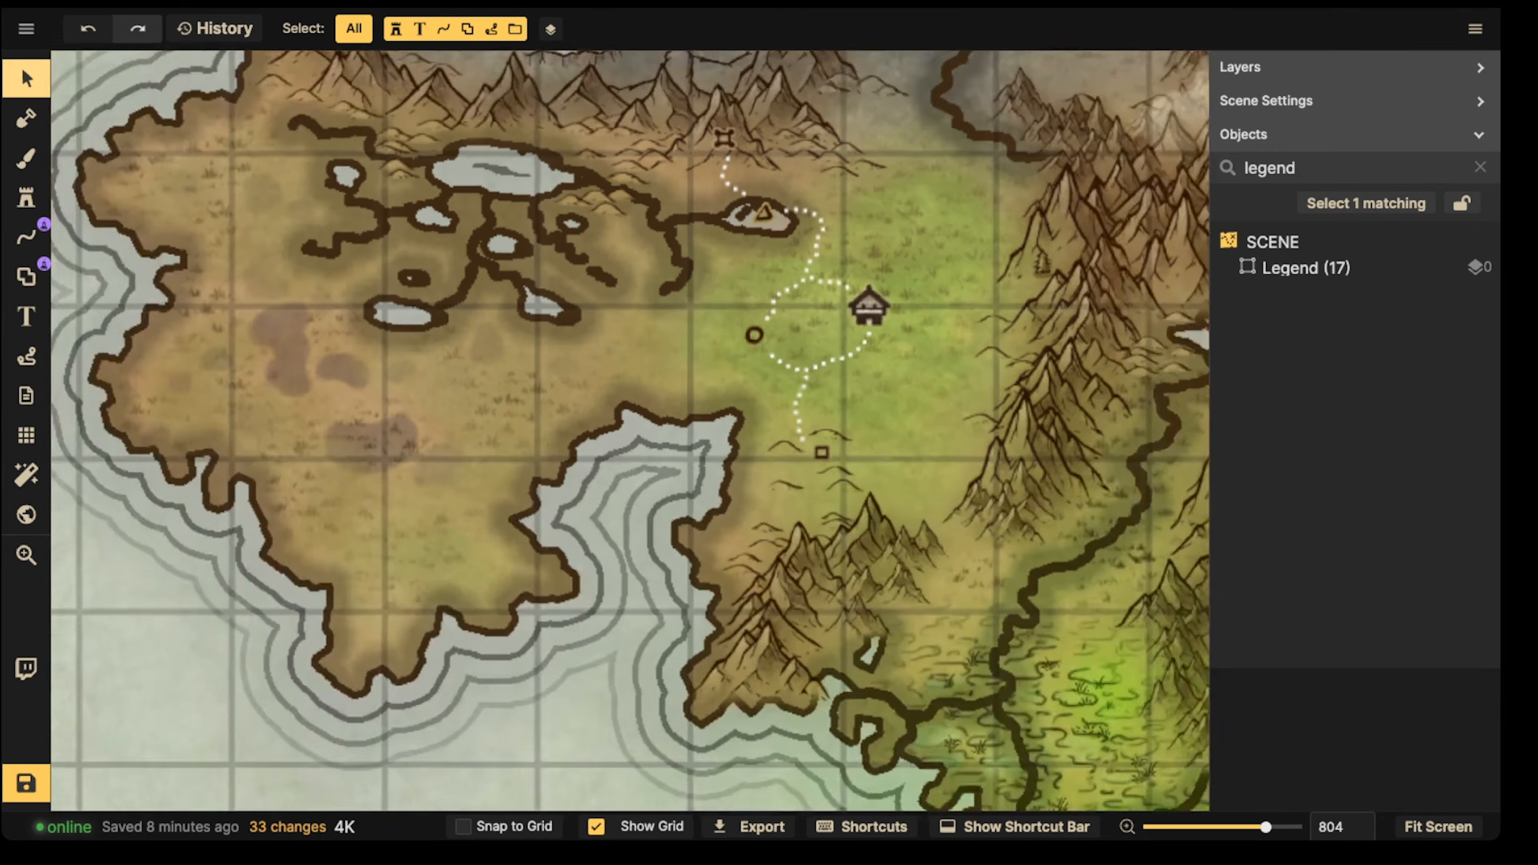
# Step: Examine the icons and dotted paths around the house, the small lake and the knobbed square in the mountains
pyautogui.scroll(5, 908, 314)
pyautogui.click(678, 309)
pyautogui.scroll(3, 689, 318)
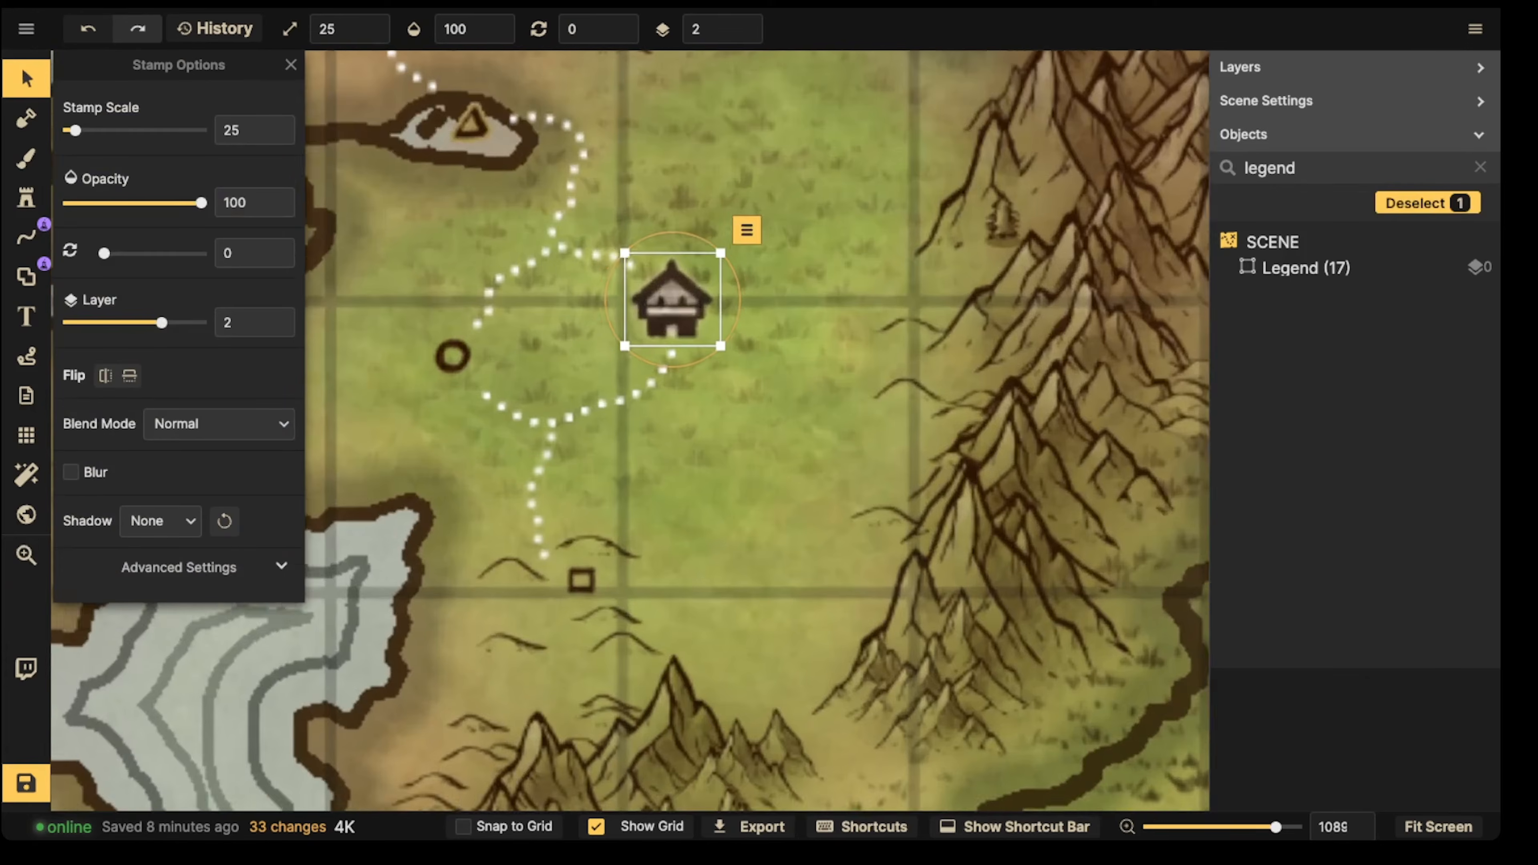
pyautogui.scroll(3, 689, 318)
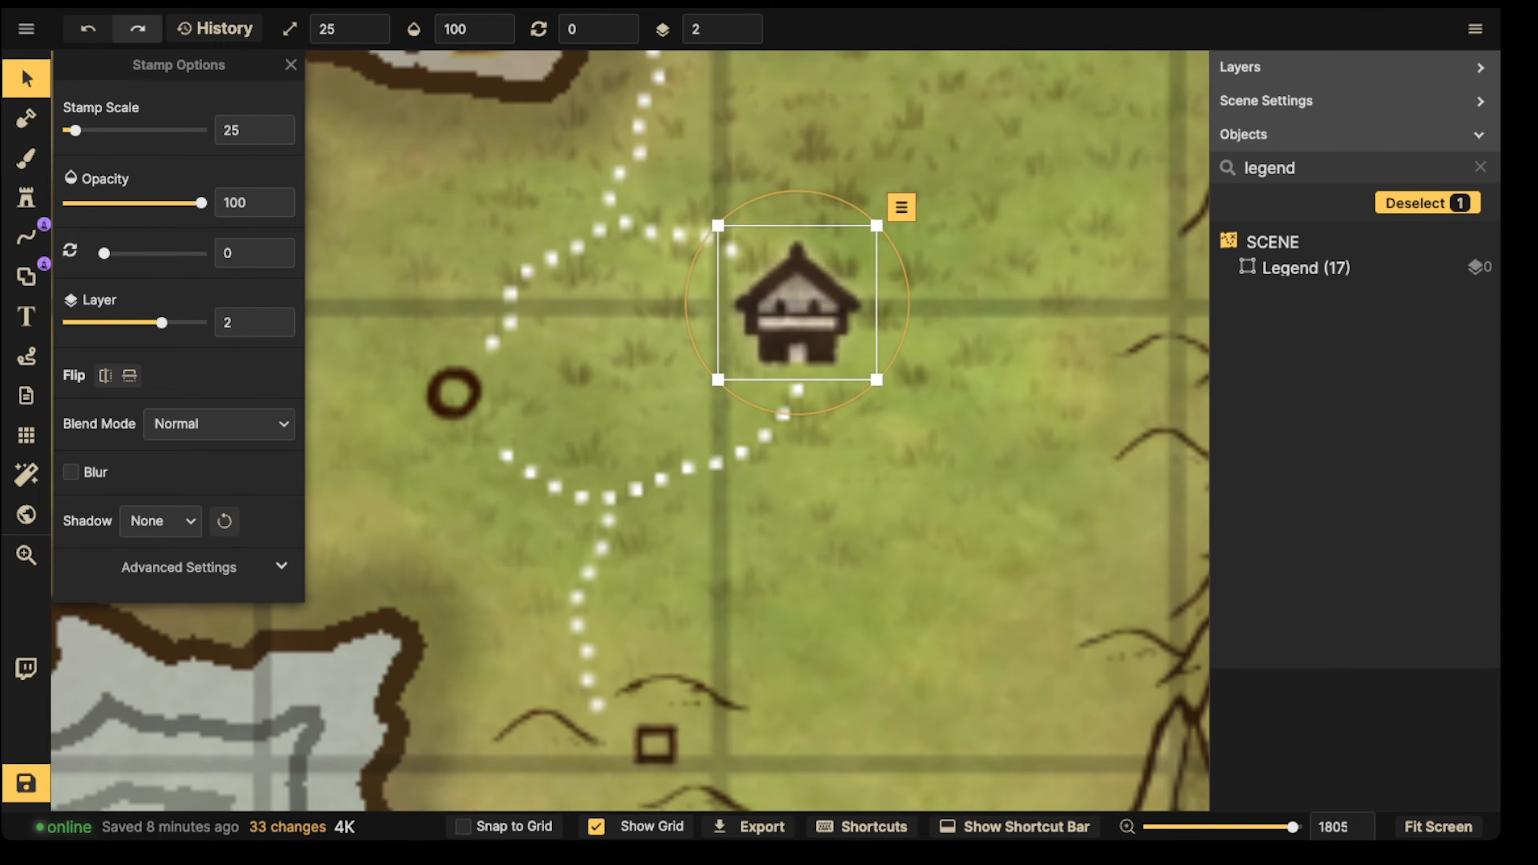
pyautogui.scroll(-4, 1039, 343)
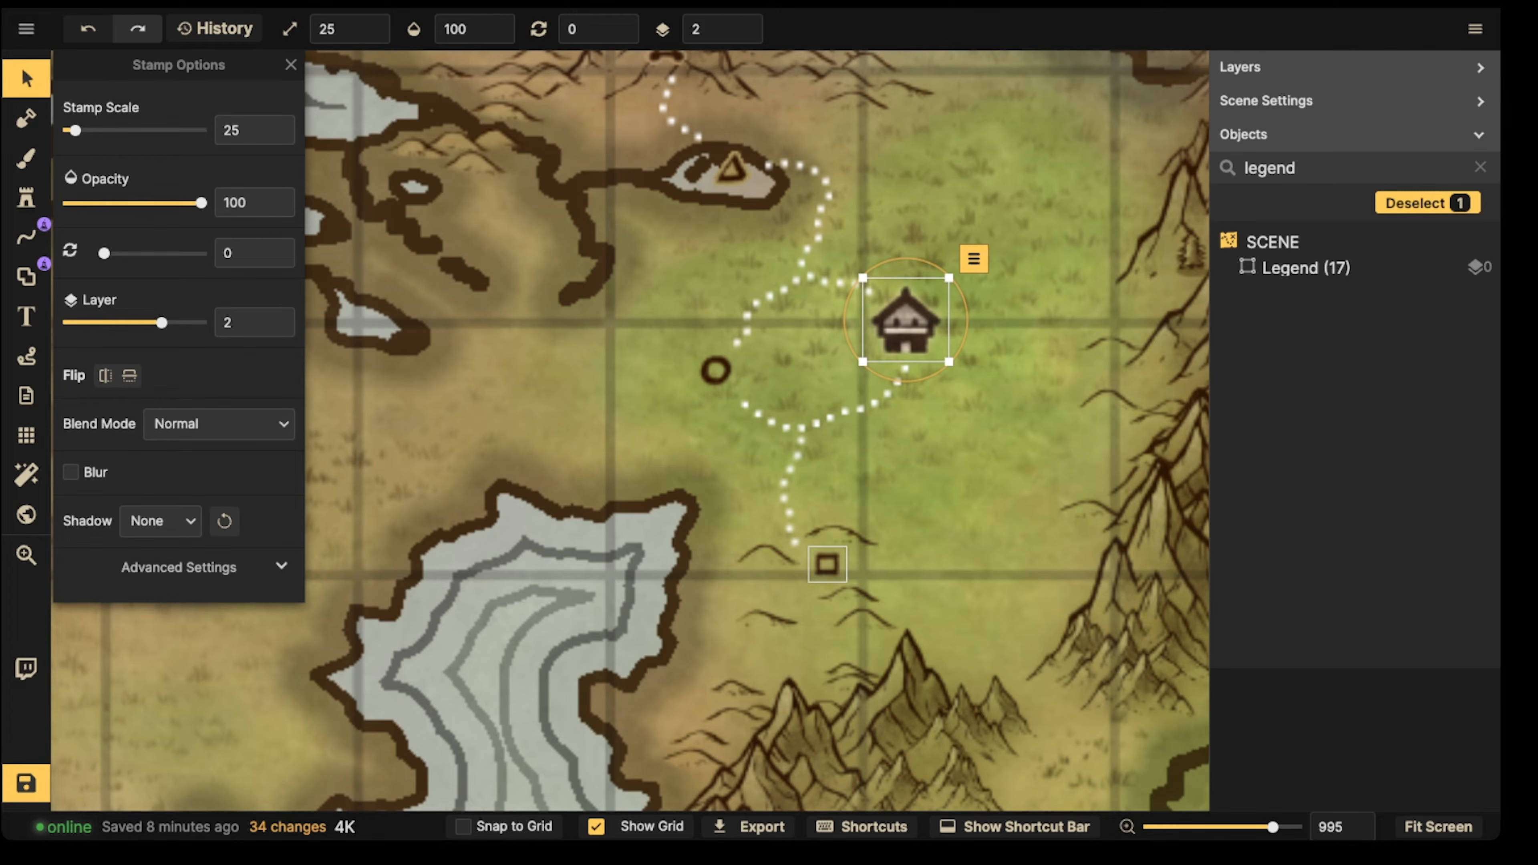
pyautogui.moveTo(727, 351); pyautogui.dragTo(728, 555)
pyautogui.click(734, 372)
pyautogui.click(667, 248)
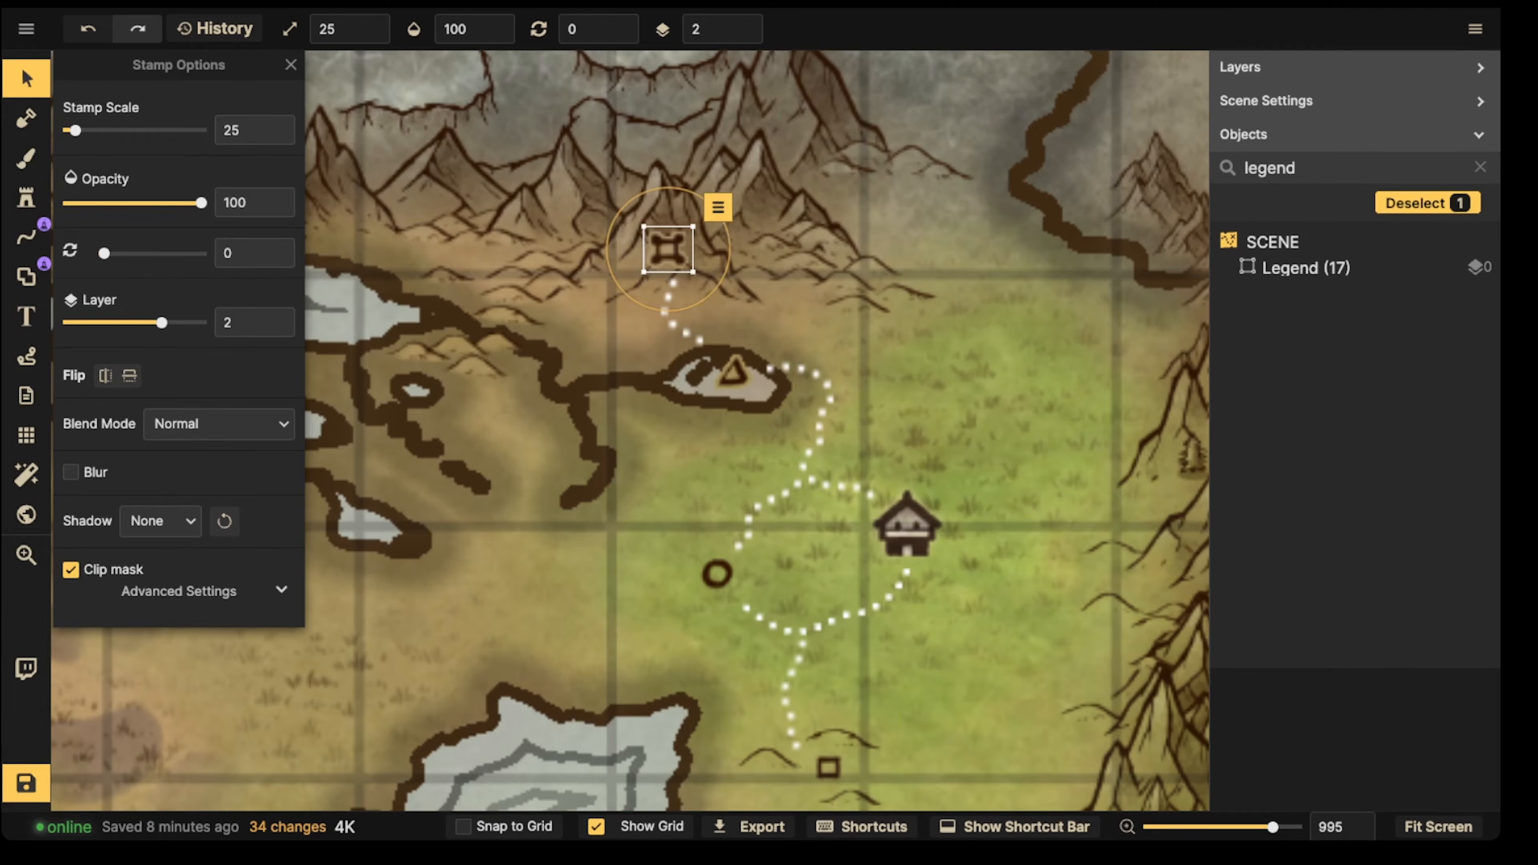
pyautogui.press('Escape')
pyautogui.scroll(-3, 660, 261)
pyautogui.moveTo(661, 261); pyautogui.dragTo(573, 363)
pyautogui.scroll(1, 700, 256)
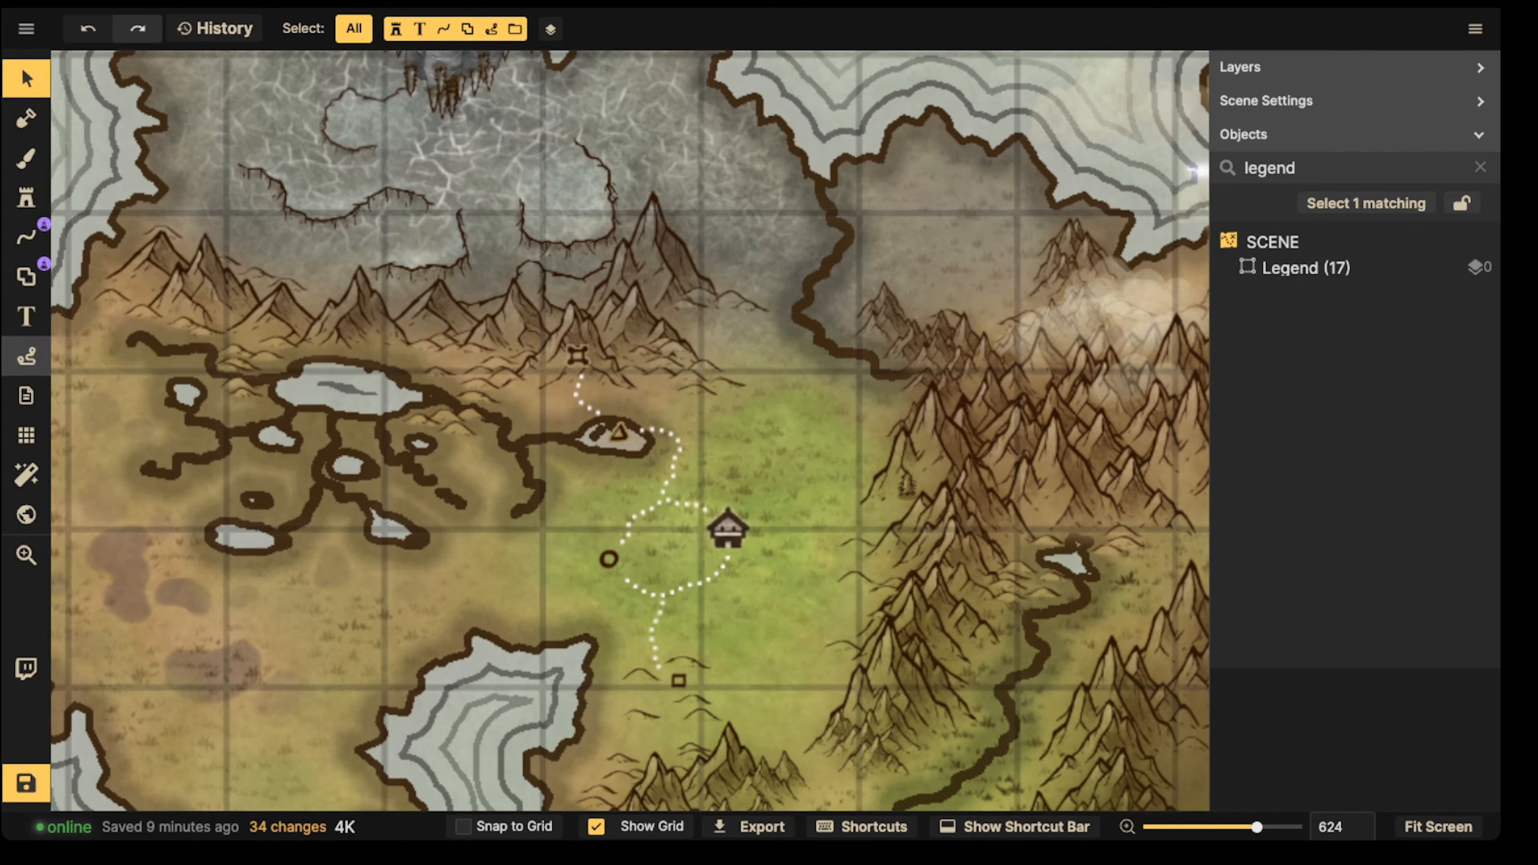
# Step: Set up new map text in white (ffffff) at size 9
pyautogui.click(26, 315)
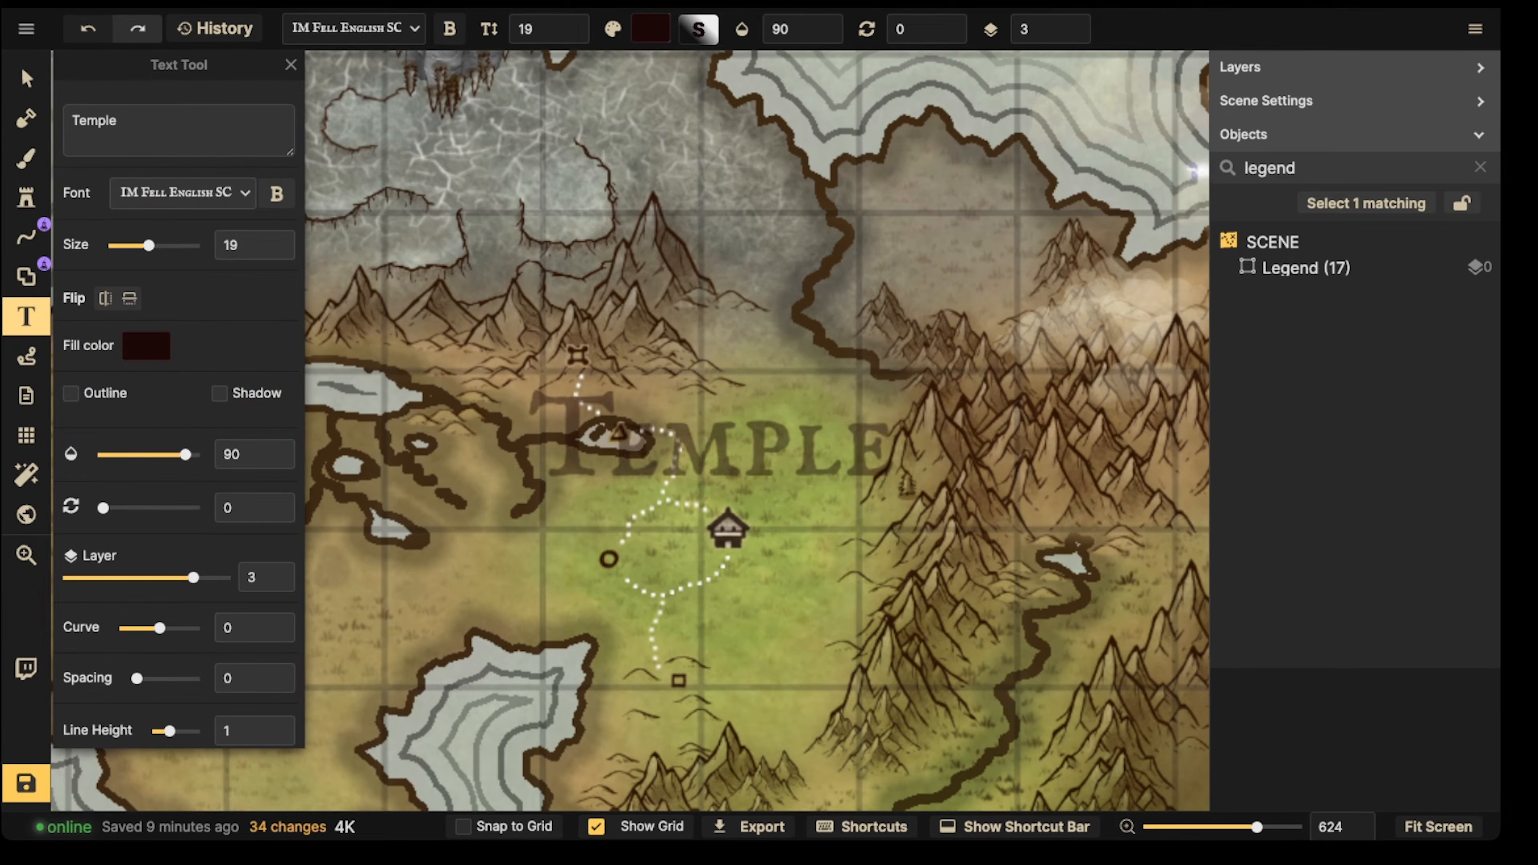
pyautogui.click(145, 346)
pyautogui.moveTo(484, 317); pyautogui.dragTo(307, 189)
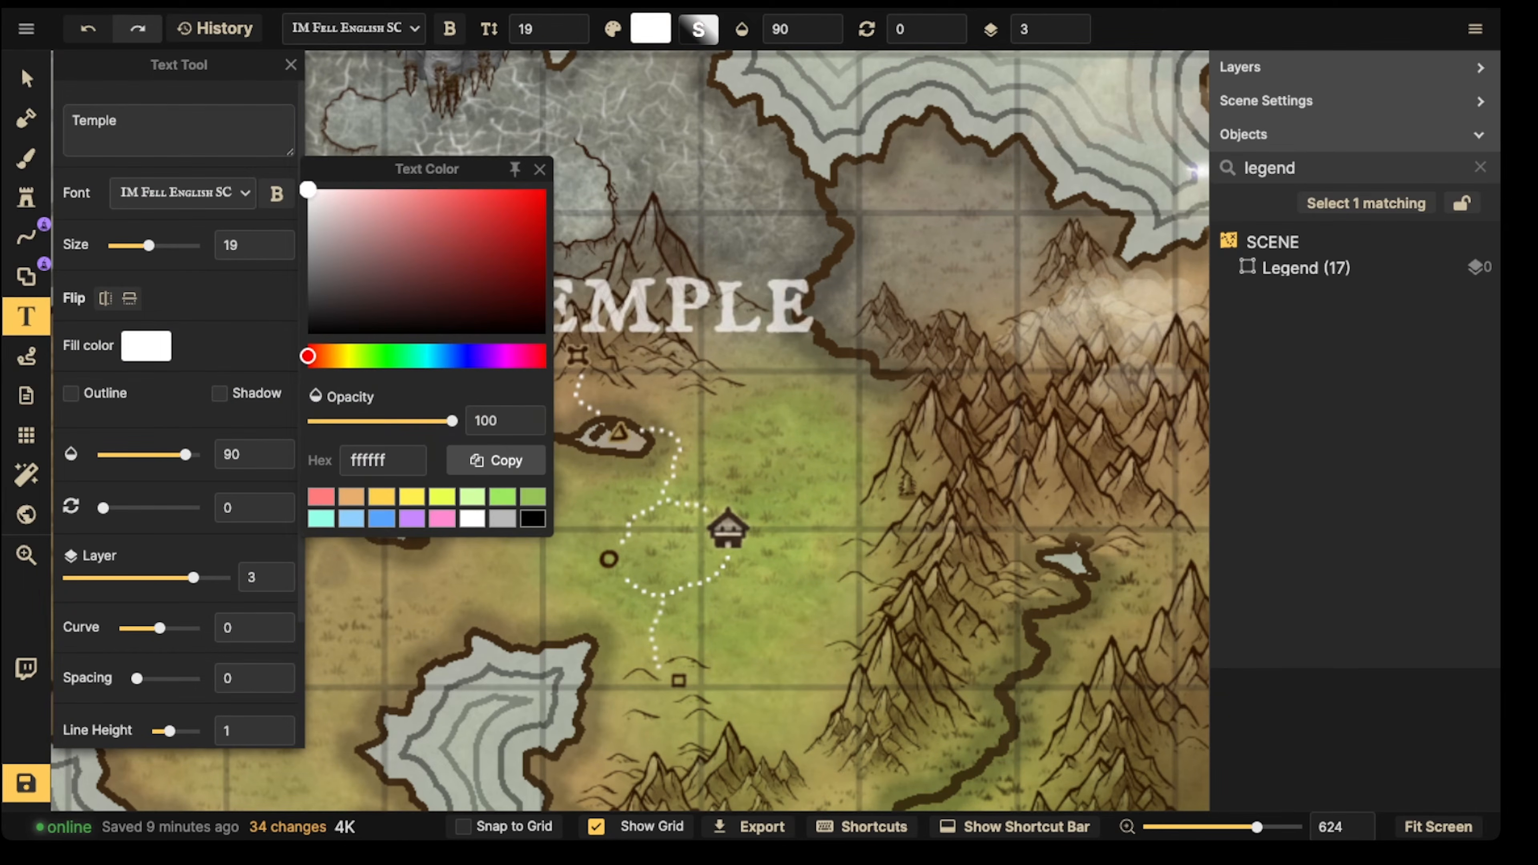
pyautogui.scroll(-10, 742, 468)
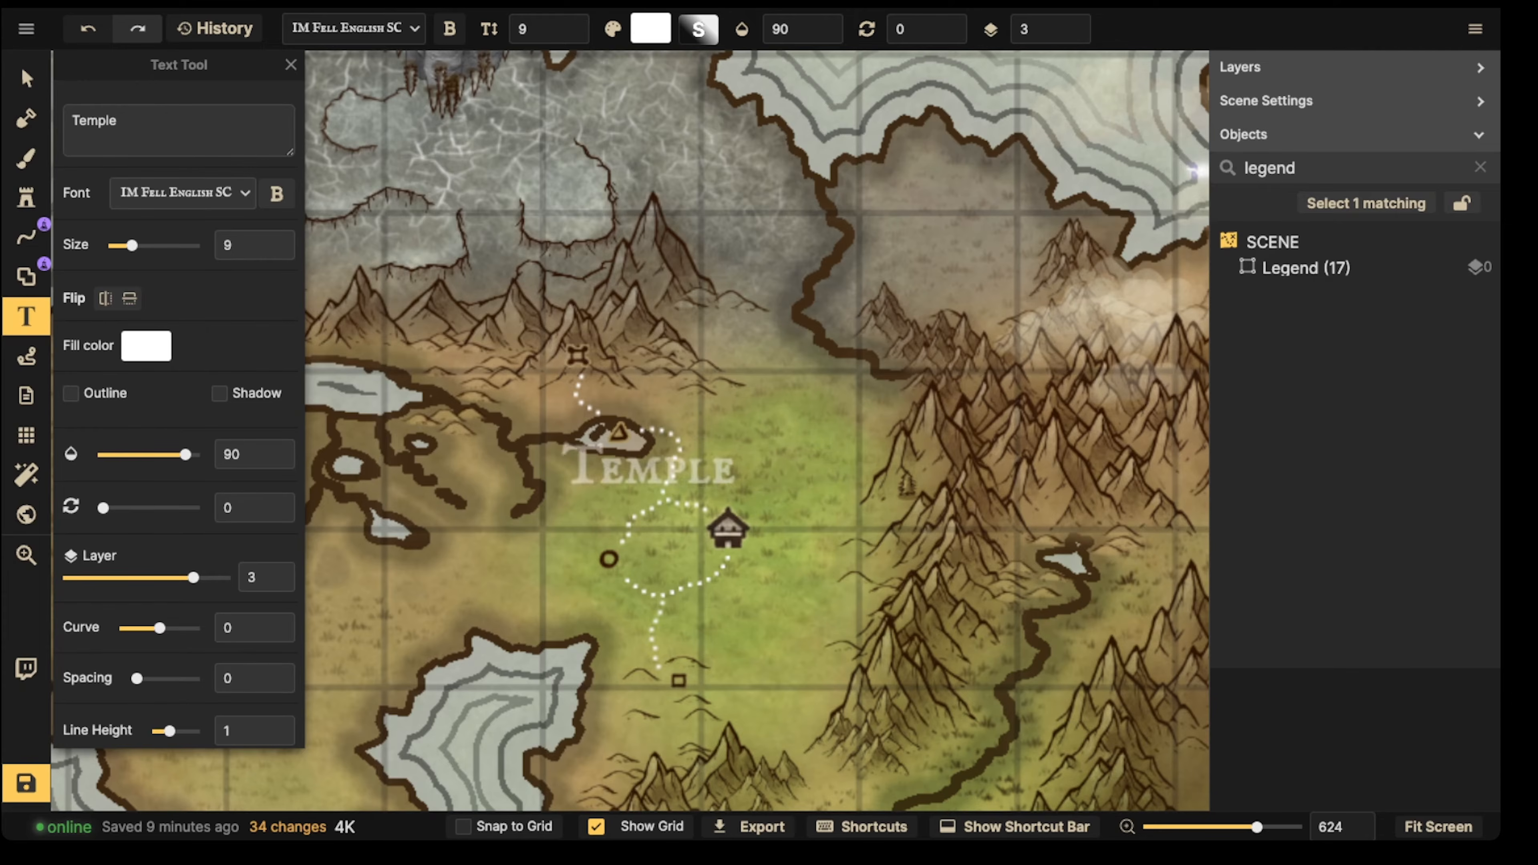
# Step: Place a text label just northeast of the house and make it read "Home"
pyautogui.scroll(-5, 669, 382)
pyautogui.scroll(5, 630, 374)
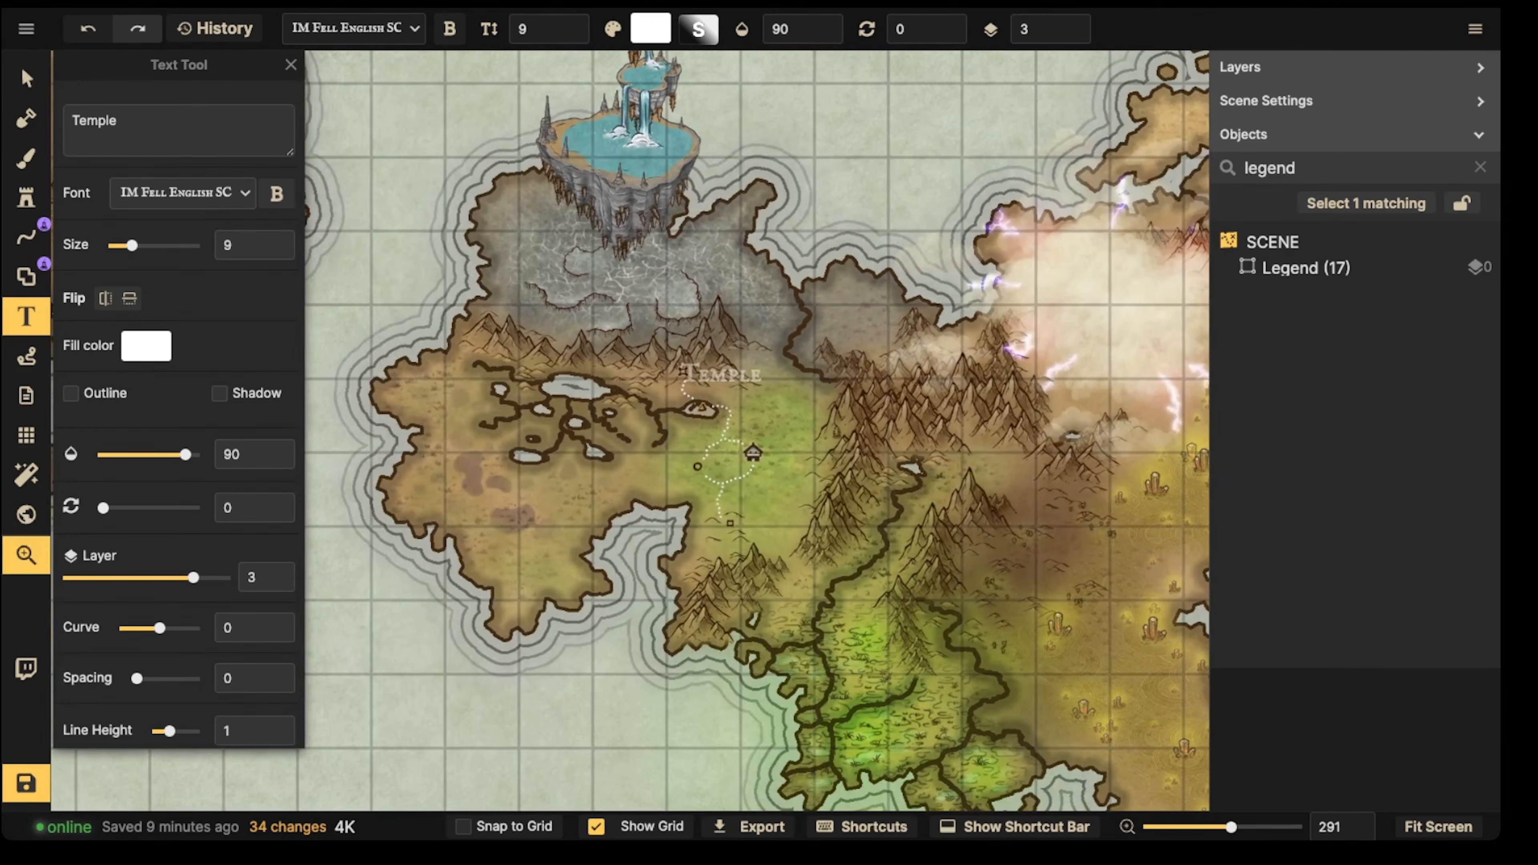
pyautogui.scroll(5, 762, 404)
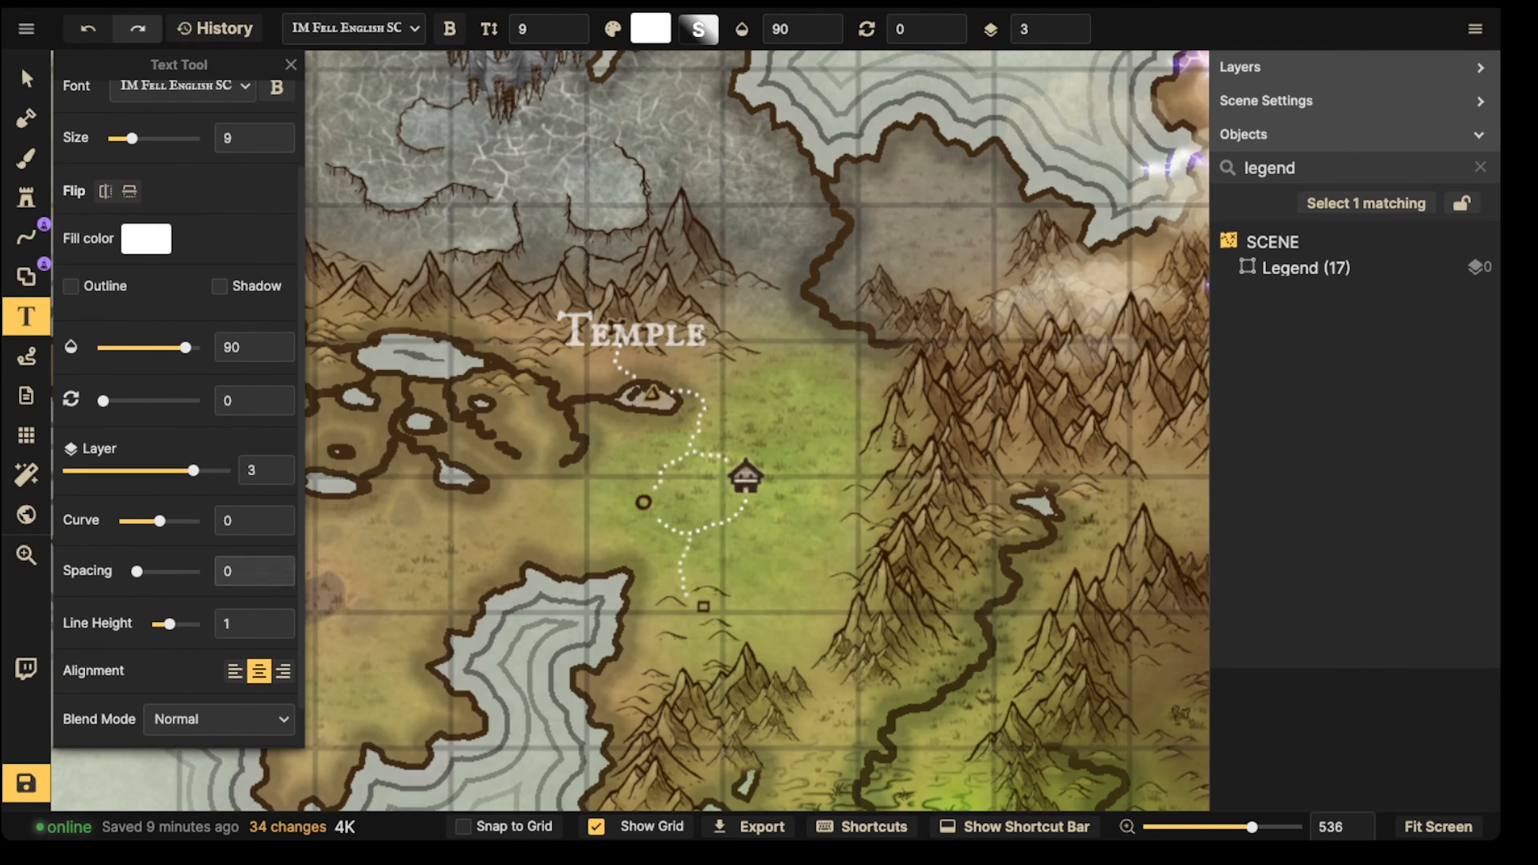
pyautogui.scroll(2, 756, 448)
pyautogui.click(800, 401)
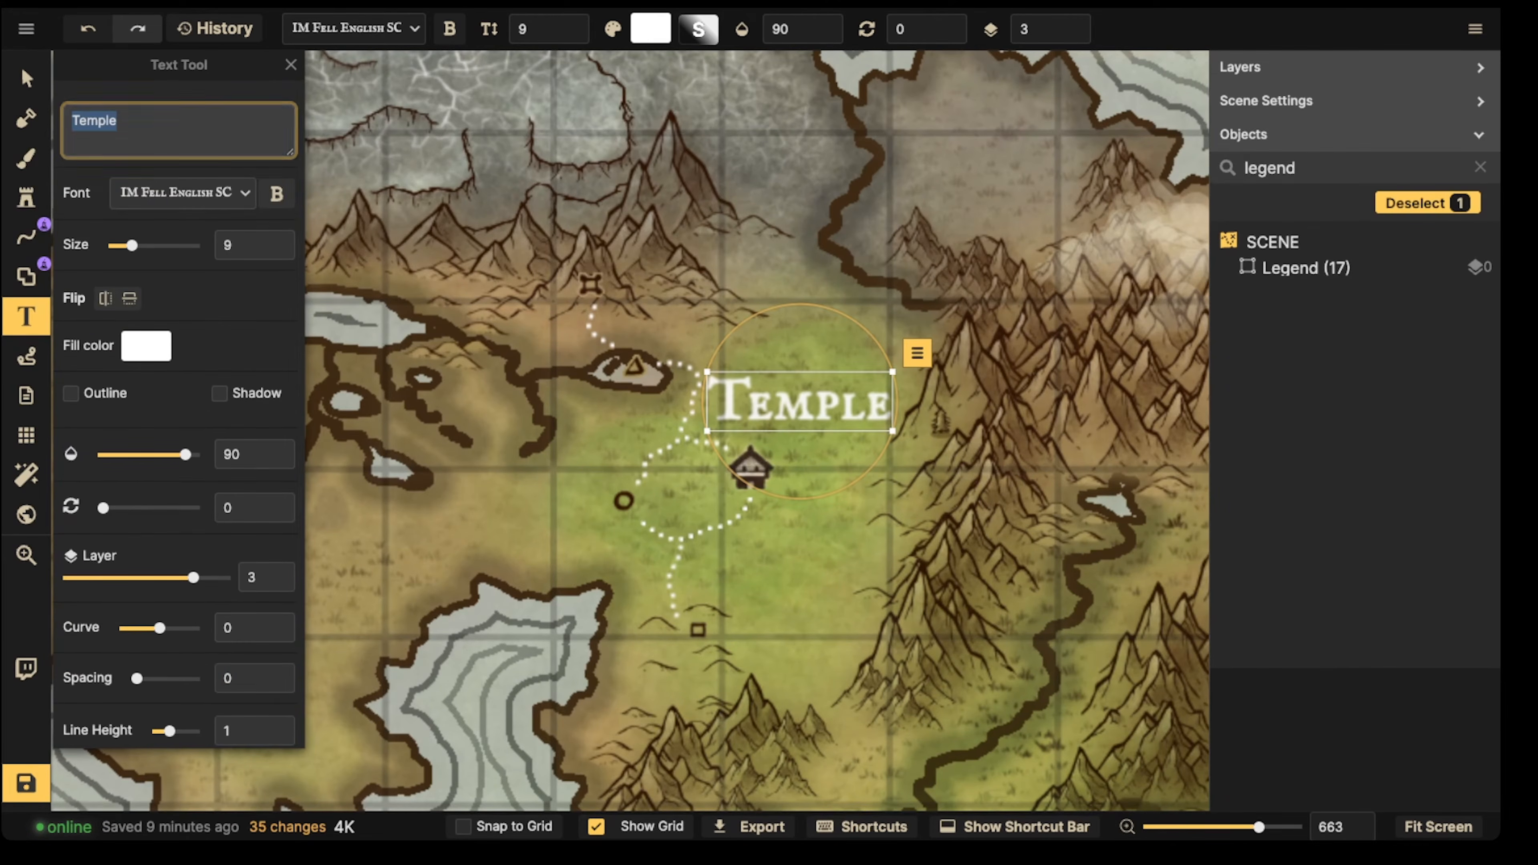
pyautogui.press('BackSpace')
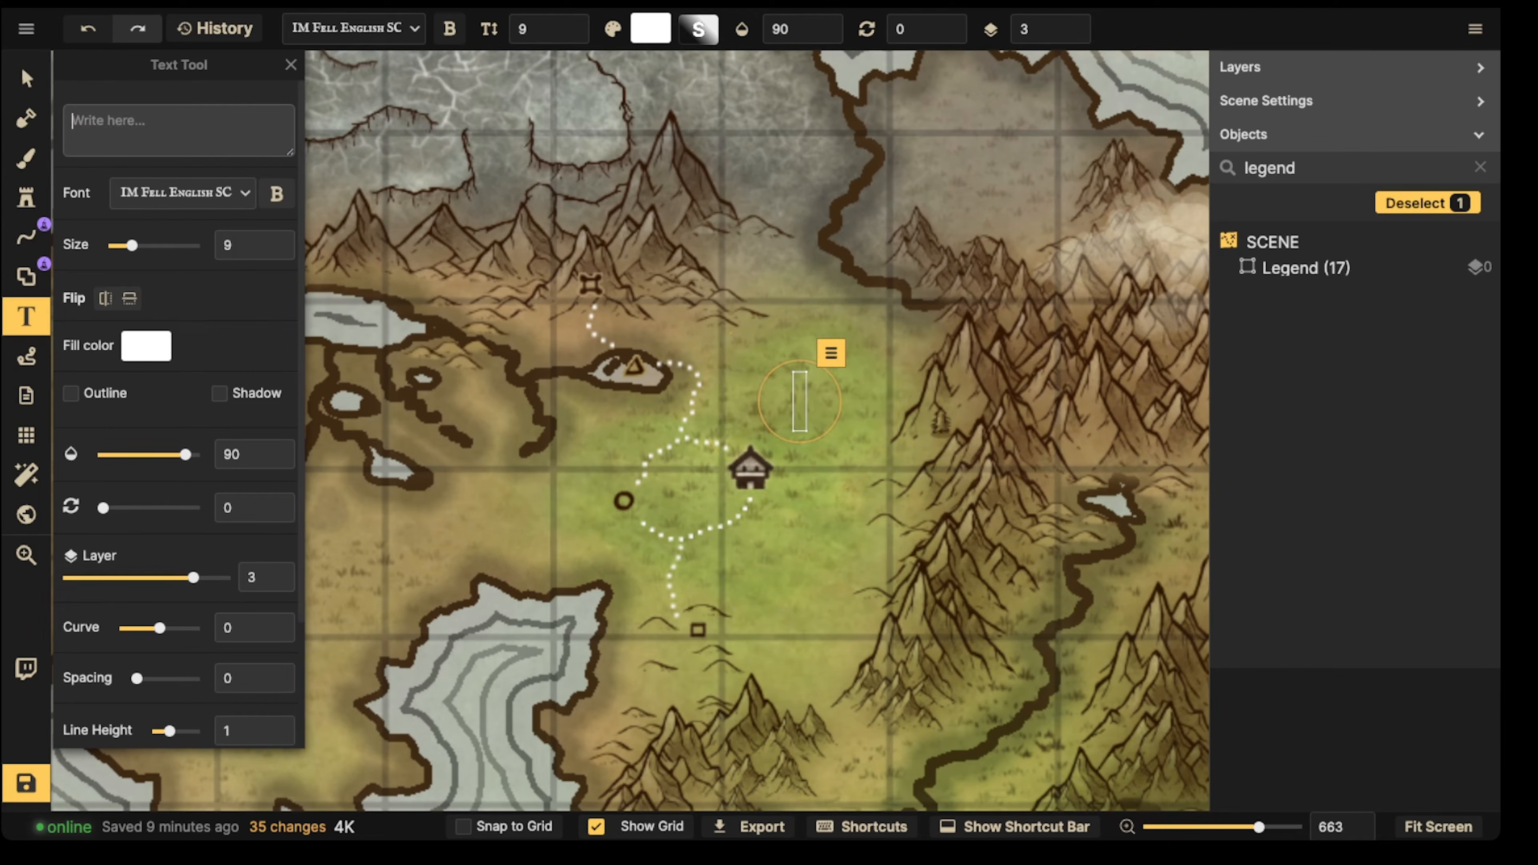
pyautogui.write('Home')
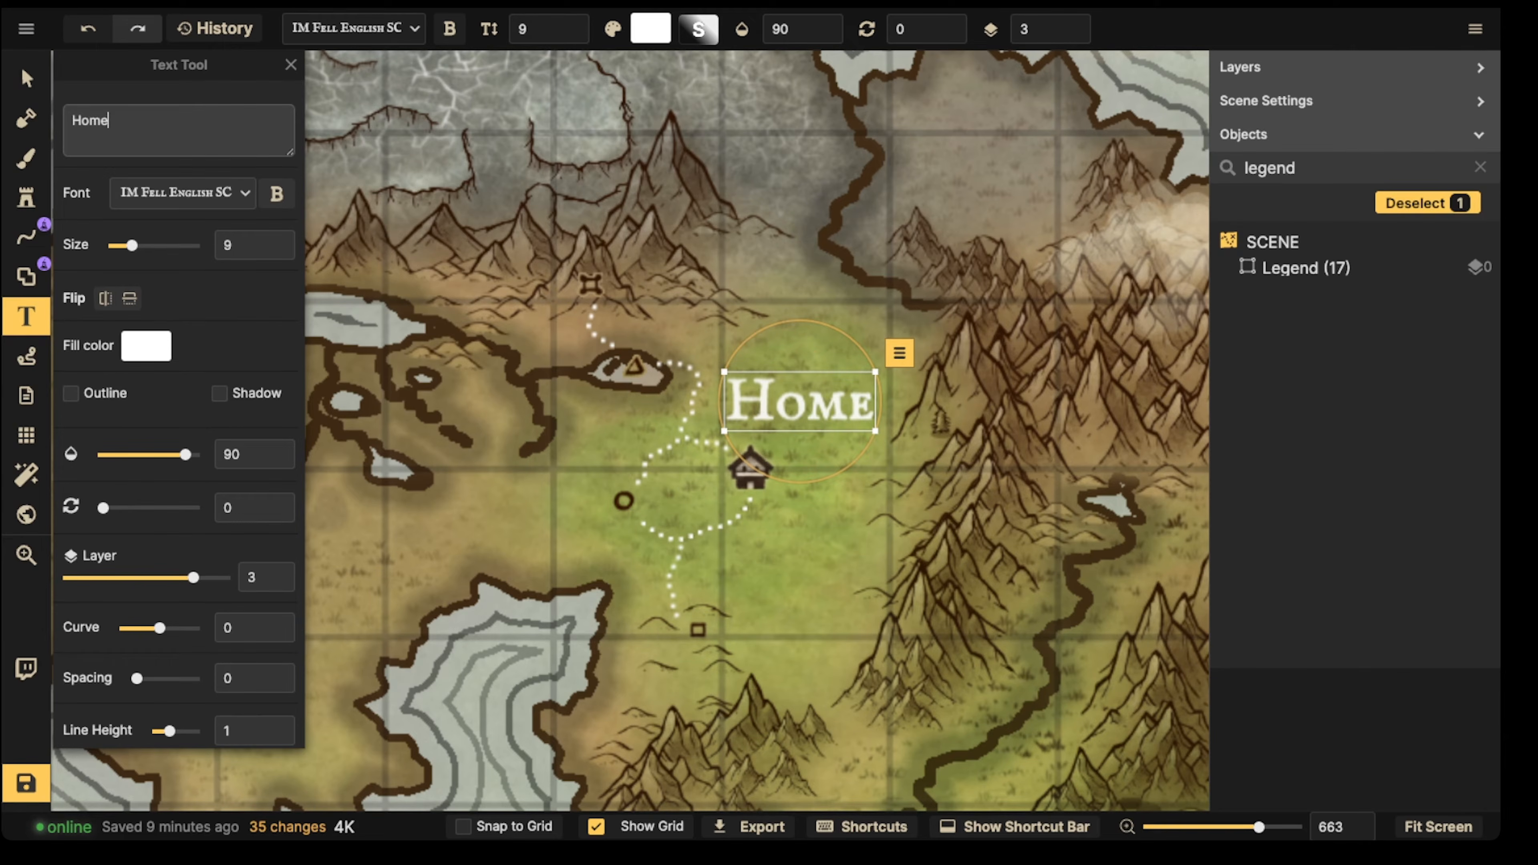
# Step: Reposition the "Home" label just above and to the east of the house stamp
pyautogui.click(26, 78)
pyautogui.moveTo(800, 401); pyautogui.dragTo(796, 410)
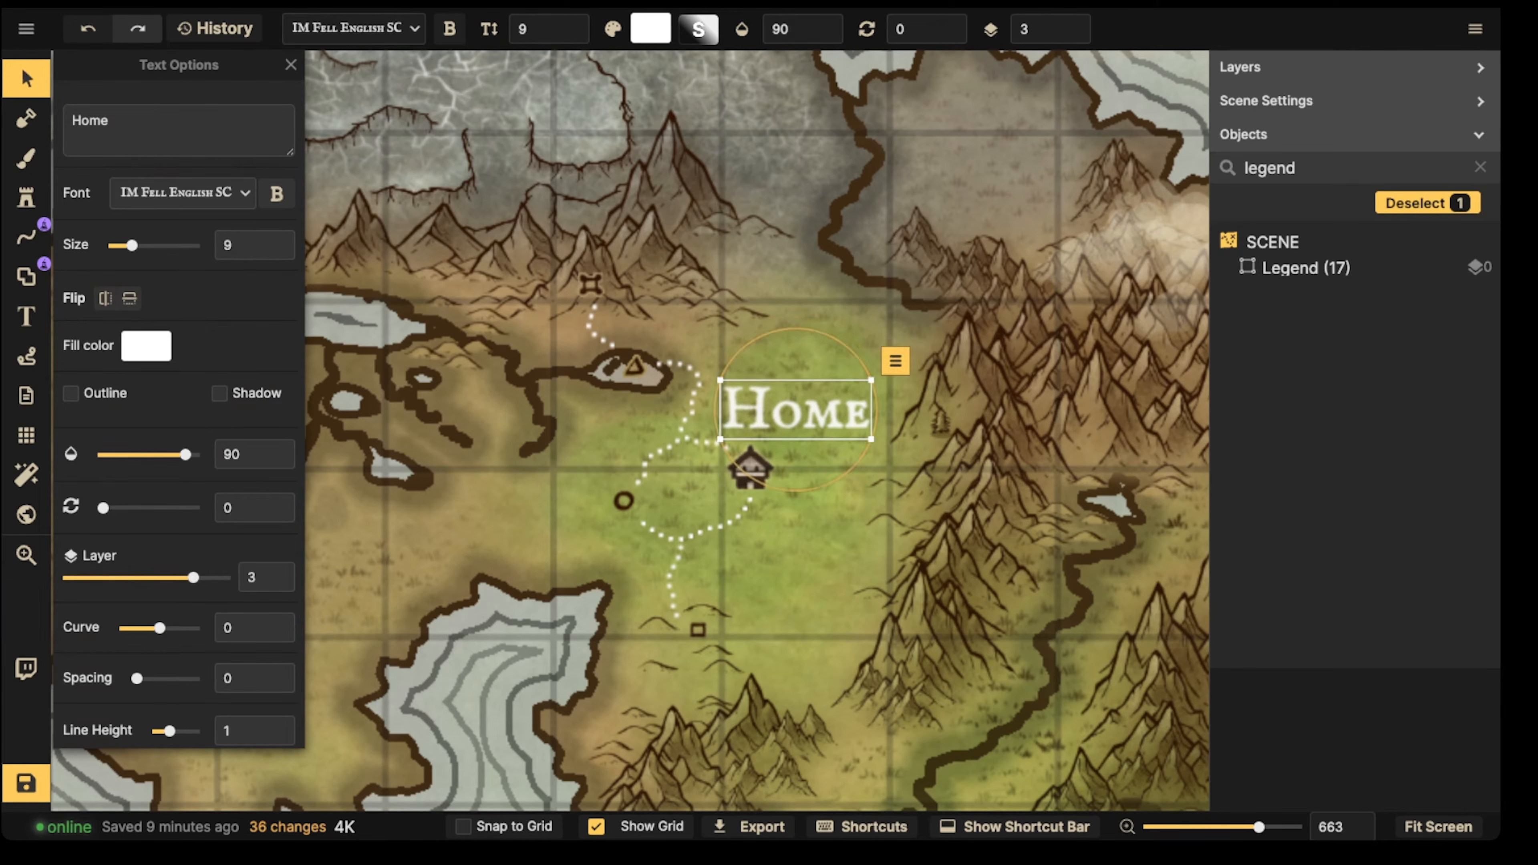
pyautogui.press('Escape')
pyautogui.scroll(-2, 624, 378)
pyautogui.moveTo(623, 378); pyautogui.dragTo(693, 389)
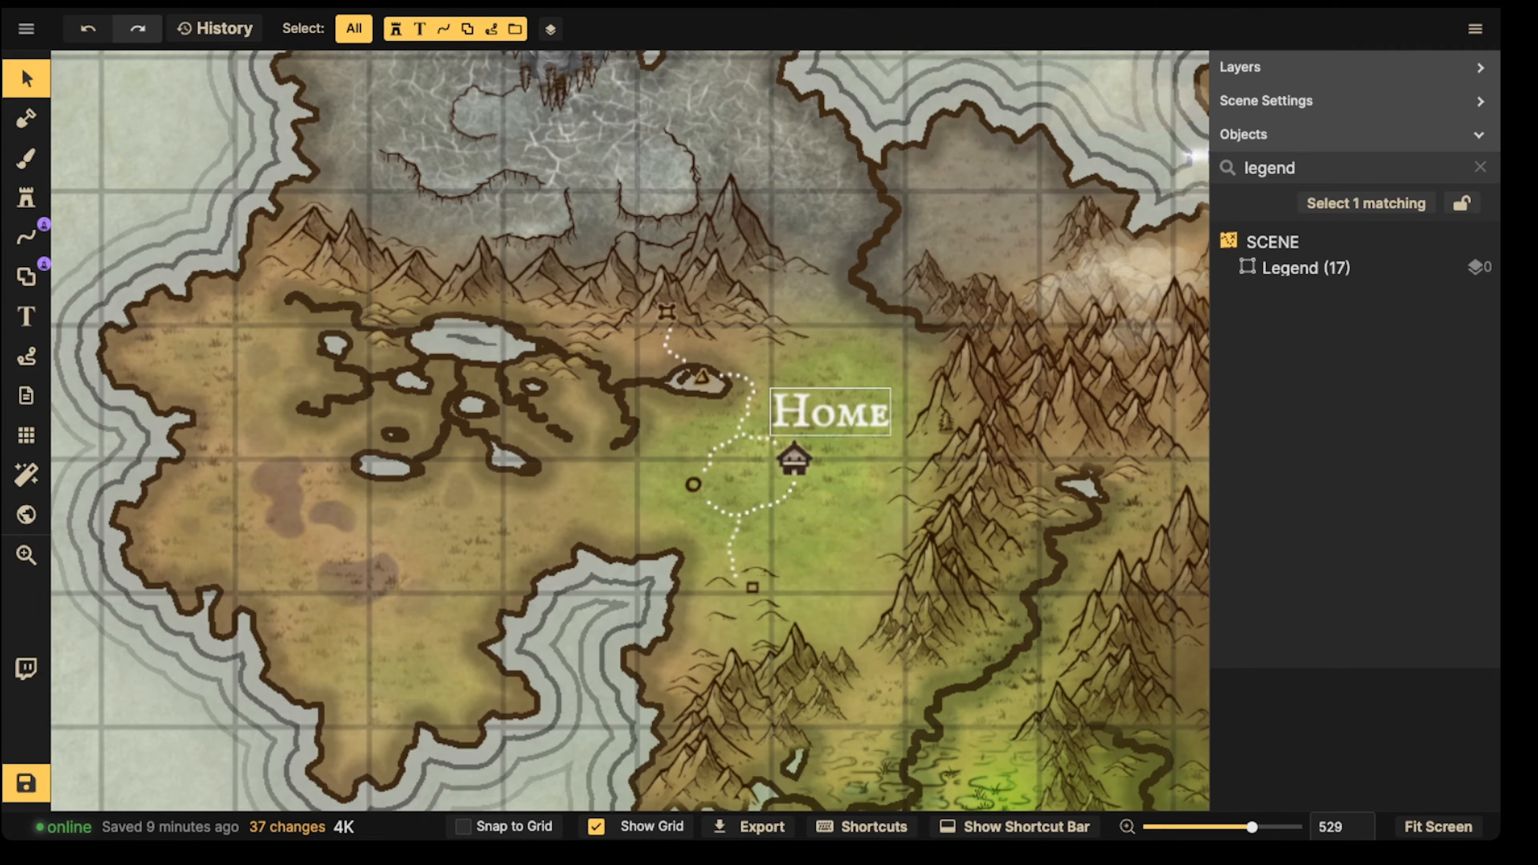
pyautogui.moveTo(830, 414); pyautogui.dragTo(834, 407)
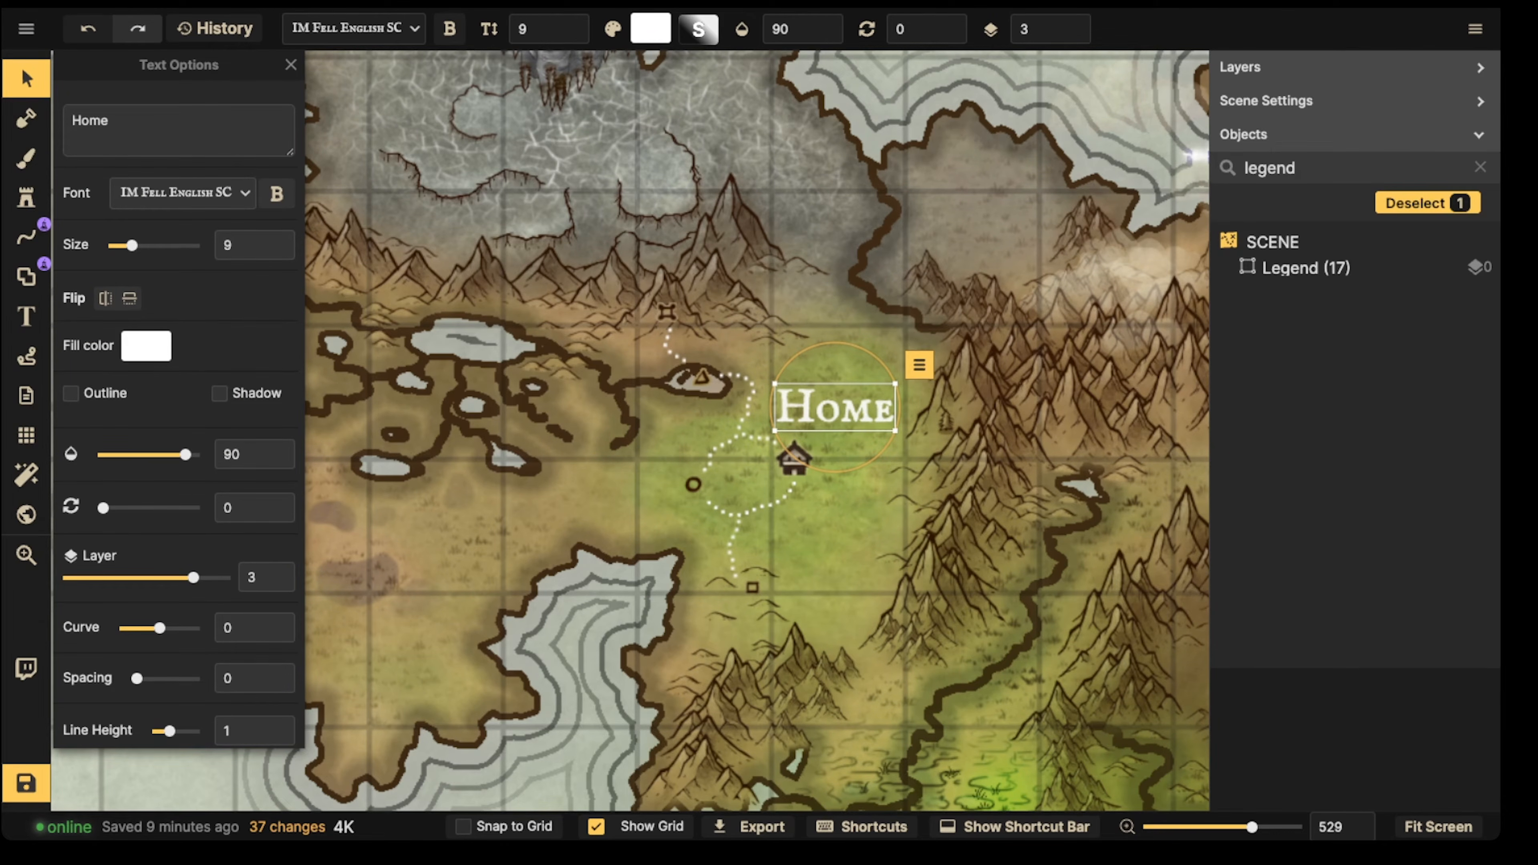
pyautogui.moveTo(835, 407); pyautogui.dragTo(843, 406)
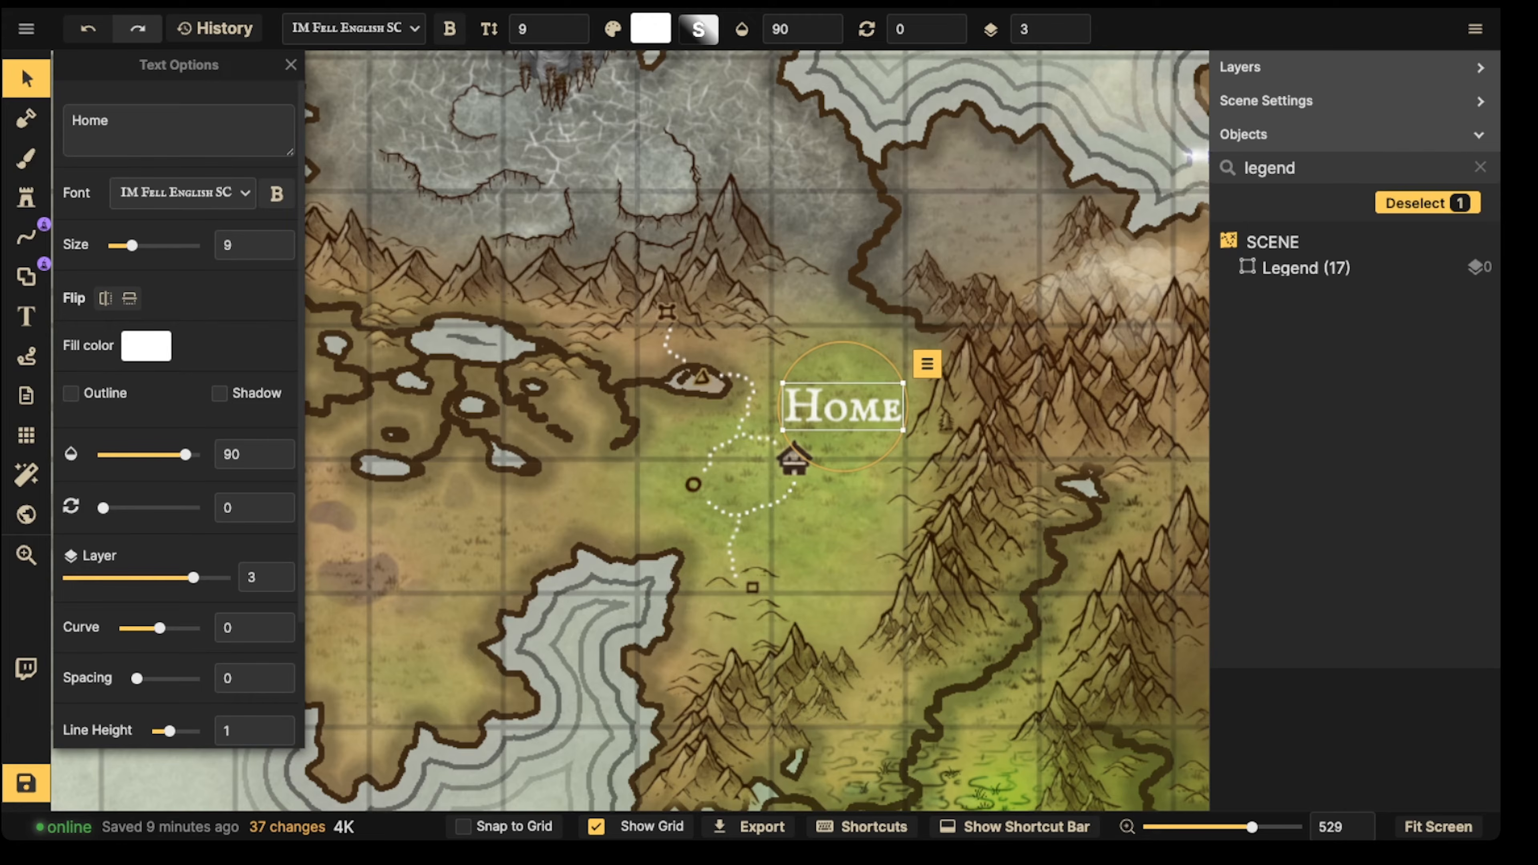
# Step: Add an outline to the "Home" label and set its thickness to 1.7
pyautogui.click(71, 393)
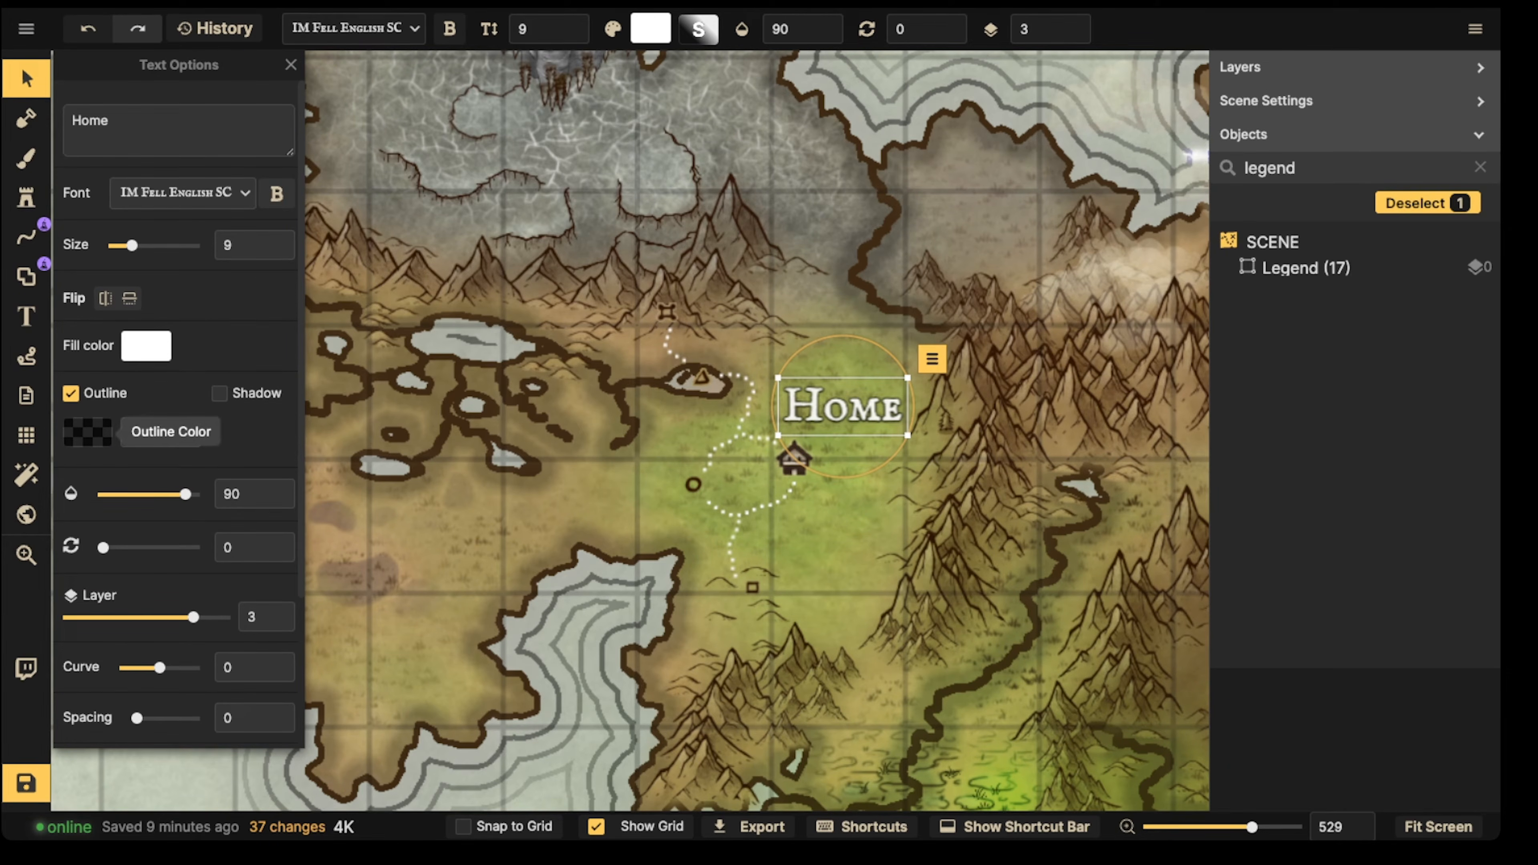
pyautogui.click(87, 432)
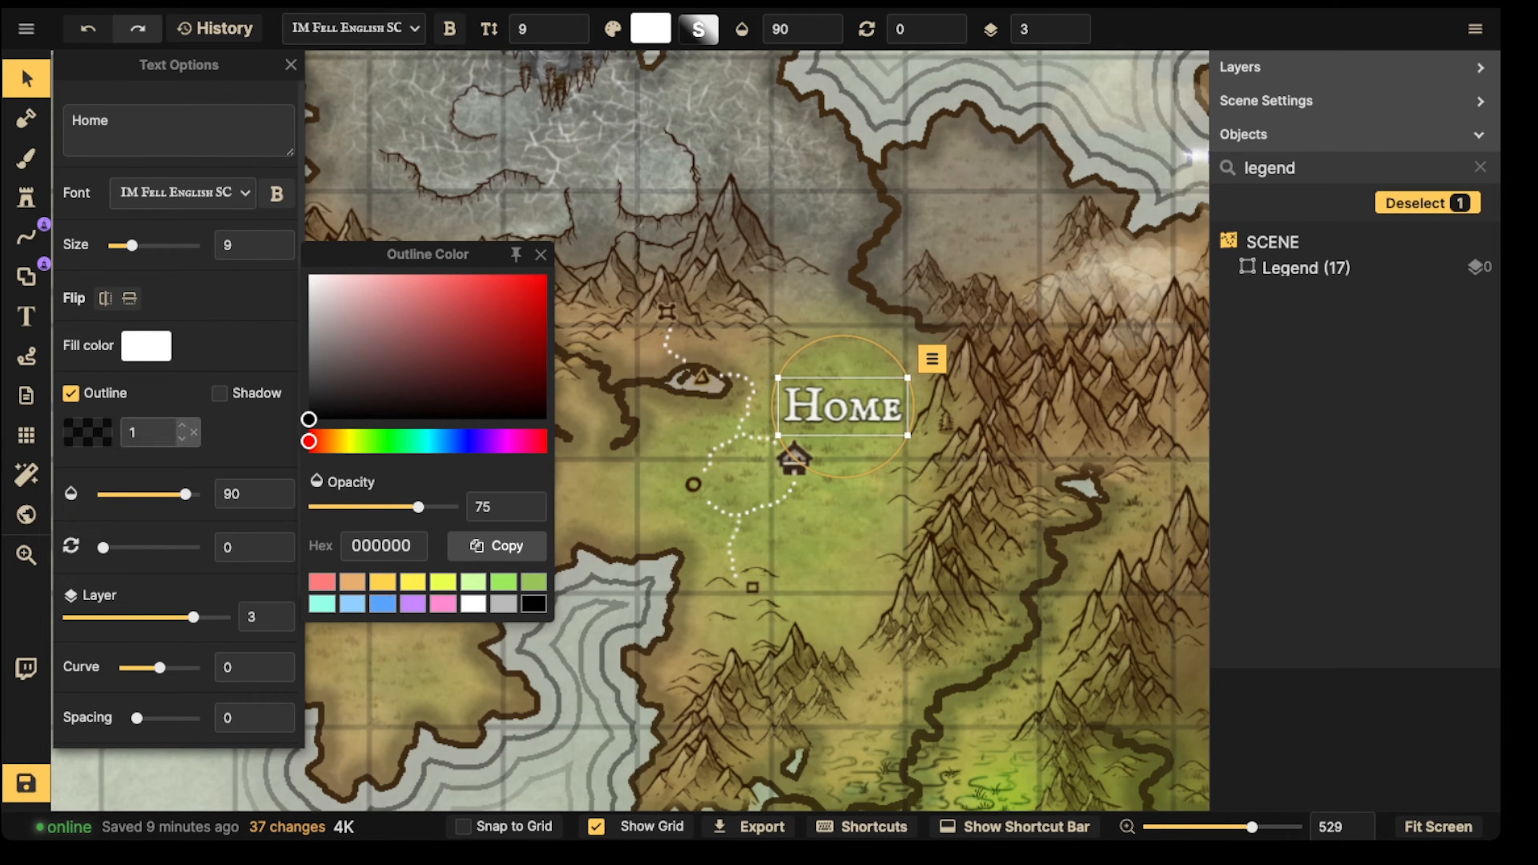
pyautogui.click(182, 423)
pyautogui.click(181, 424)
pyautogui.click(182, 424)
pyautogui.click(182, 423)
pyautogui.click(182, 423)
pyautogui.click(182, 423)
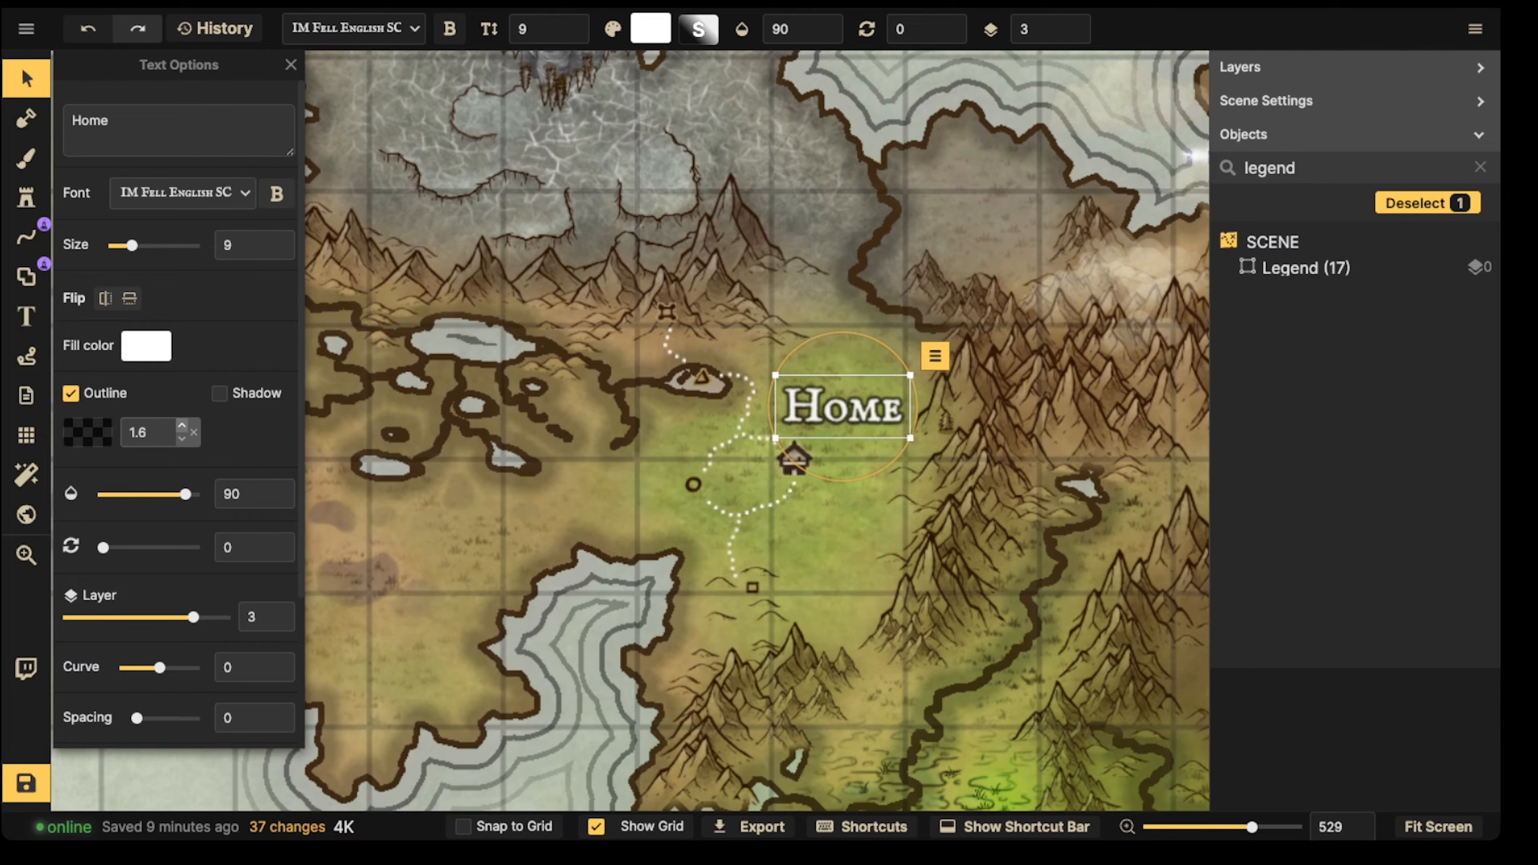
pyautogui.click(182, 424)
# Step: Make the label's outline colour solid black (000000) at full opacity
pyautogui.click(88, 432)
pyautogui.click(450, 416)
pyautogui.moveTo(450, 416); pyautogui.dragTo(547, 420)
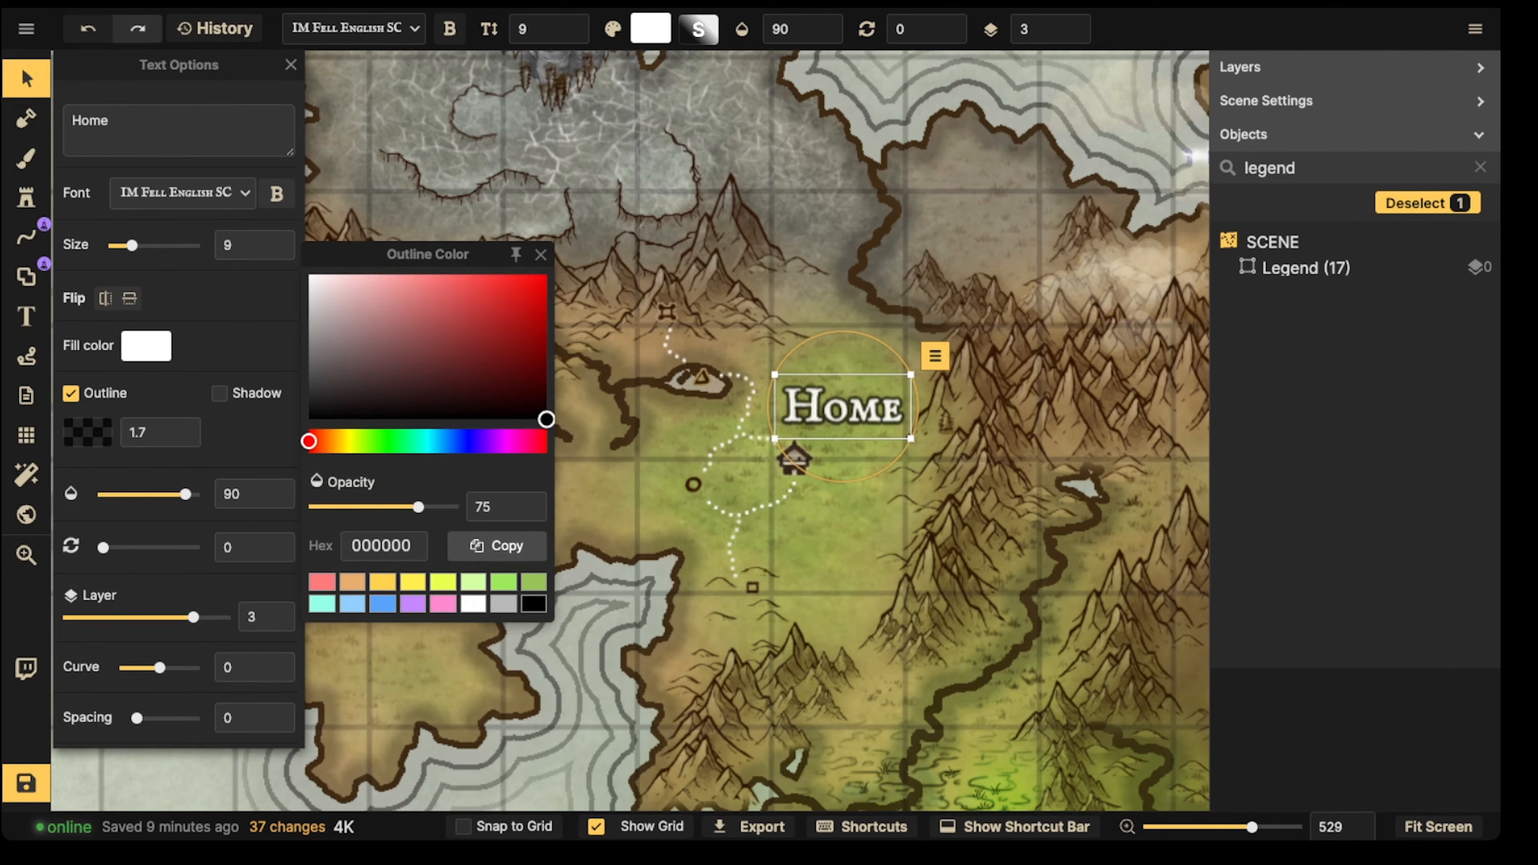
pyautogui.moveTo(418, 506); pyautogui.dragTo(459, 507)
pyautogui.click(541, 254)
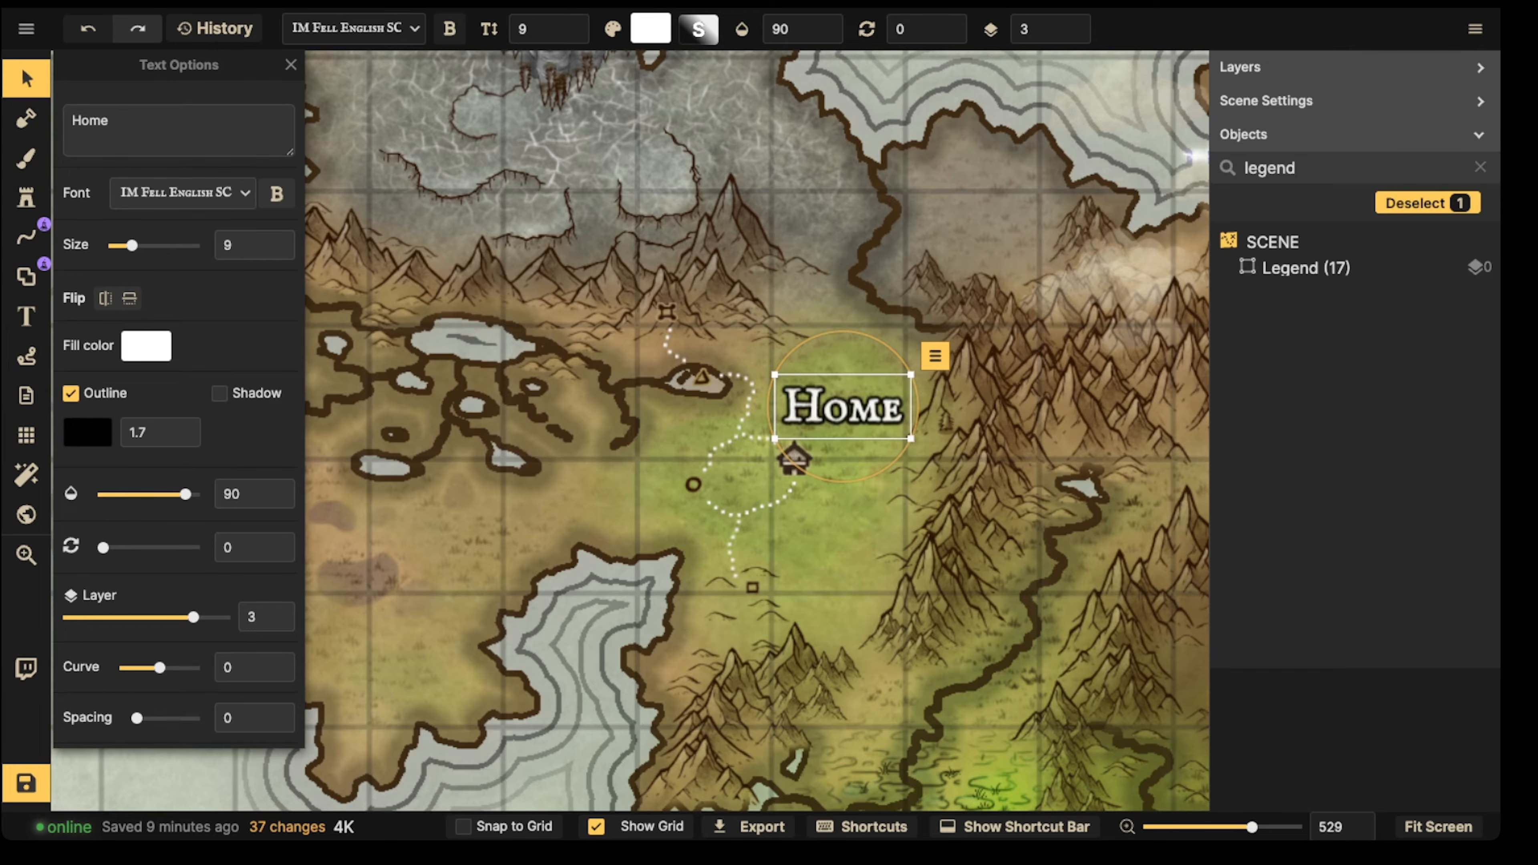
# Step: Reduce the "Home" label's outline thickness to 1.2
pyautogui.click(182, 438)
pyautogui.click(181, 439)
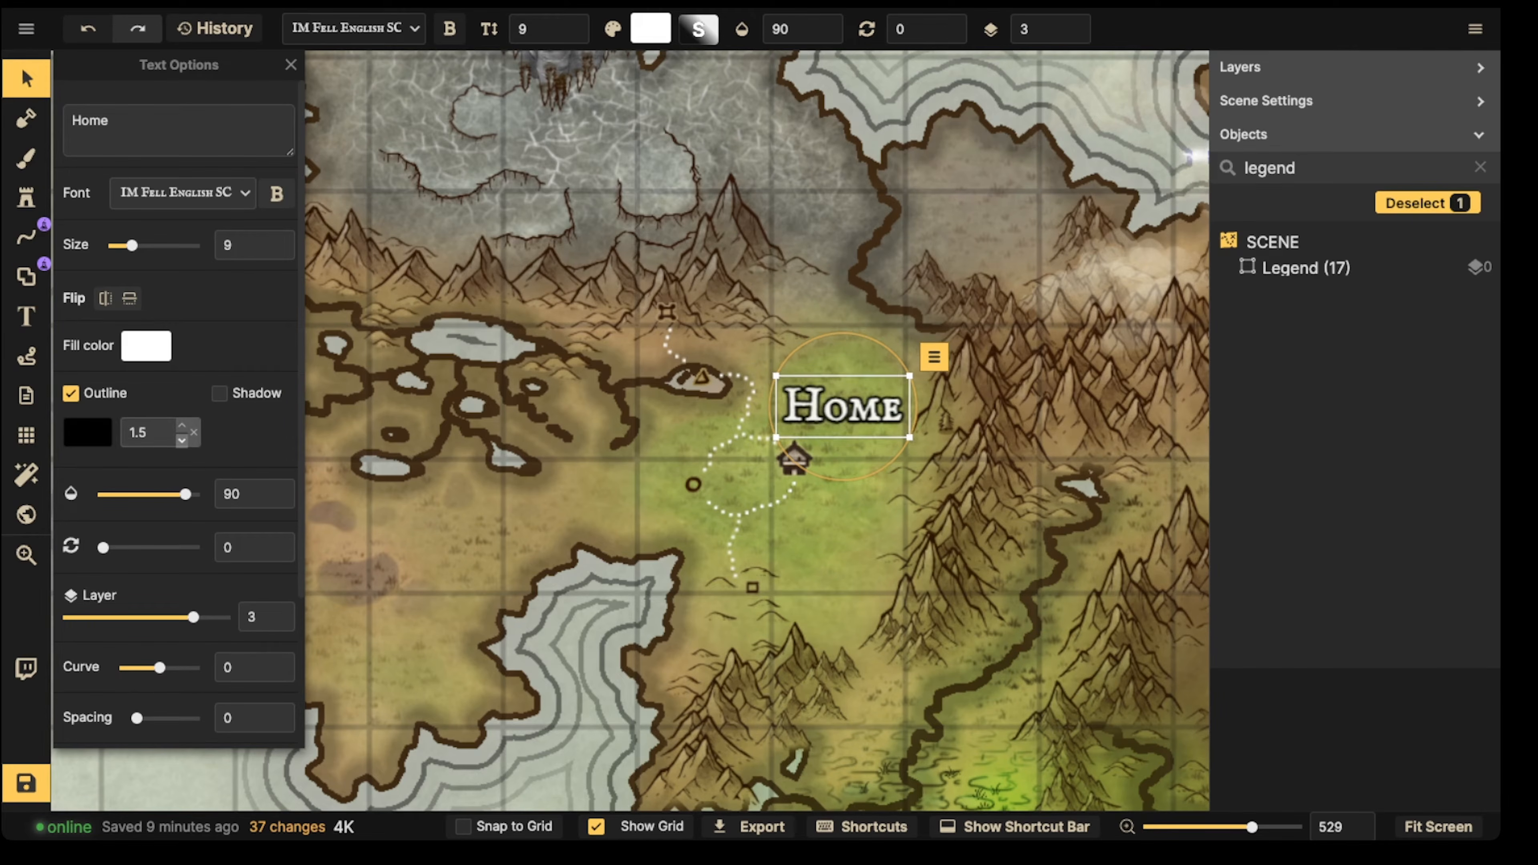
pyautogui.click(182, 438)
pyautogui.click(182, 438)
pyautogui.click(181, 438)
# Step: Change the wording of the "Home" label to "Obereth"
pyautogui.scroll(-5, 630, 430)
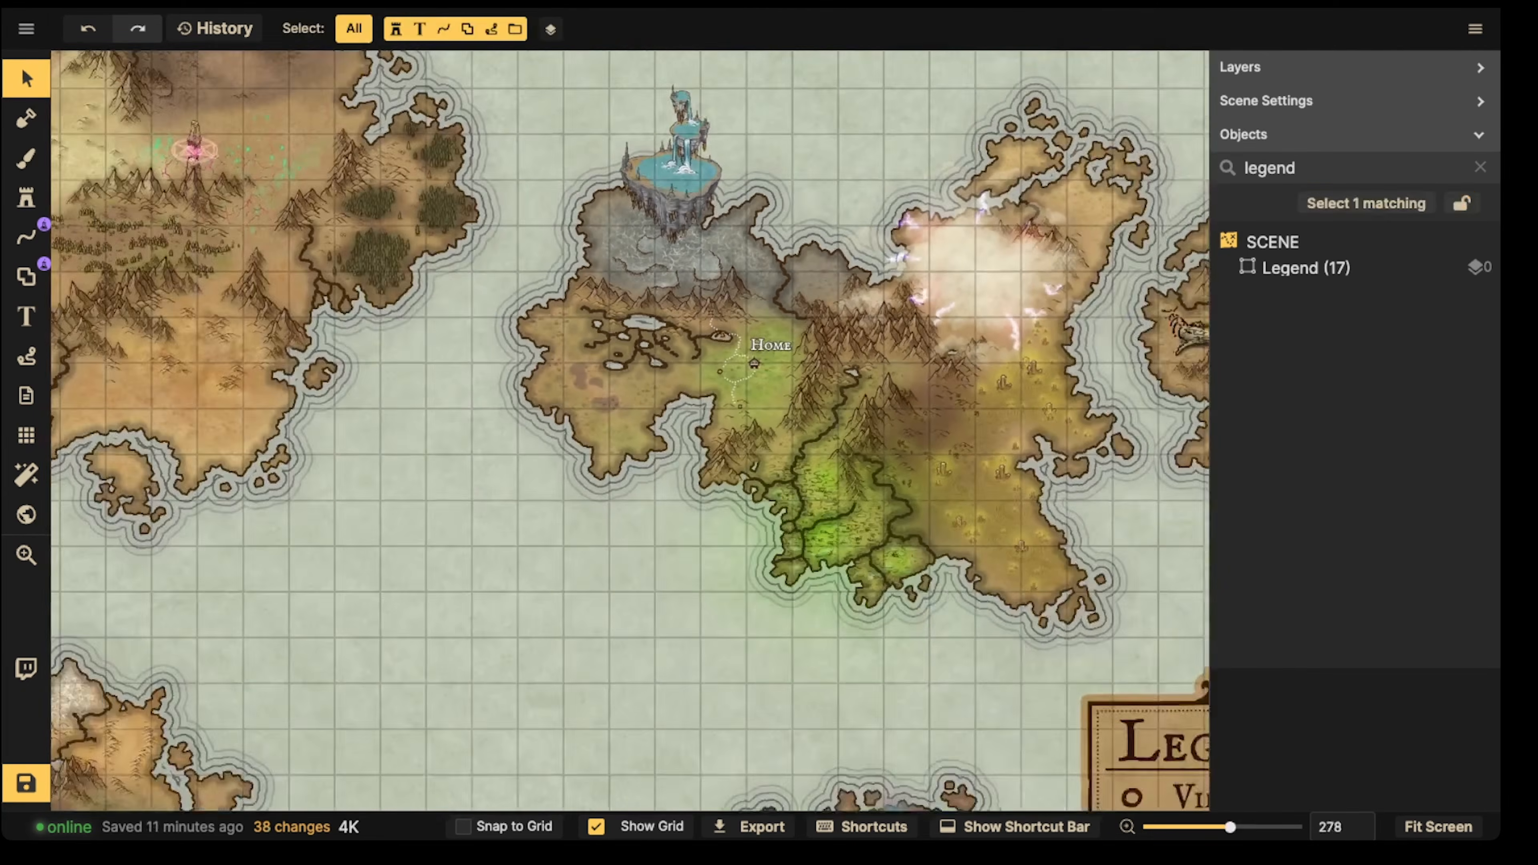
pyautogui.scroll(3, 630, 430)
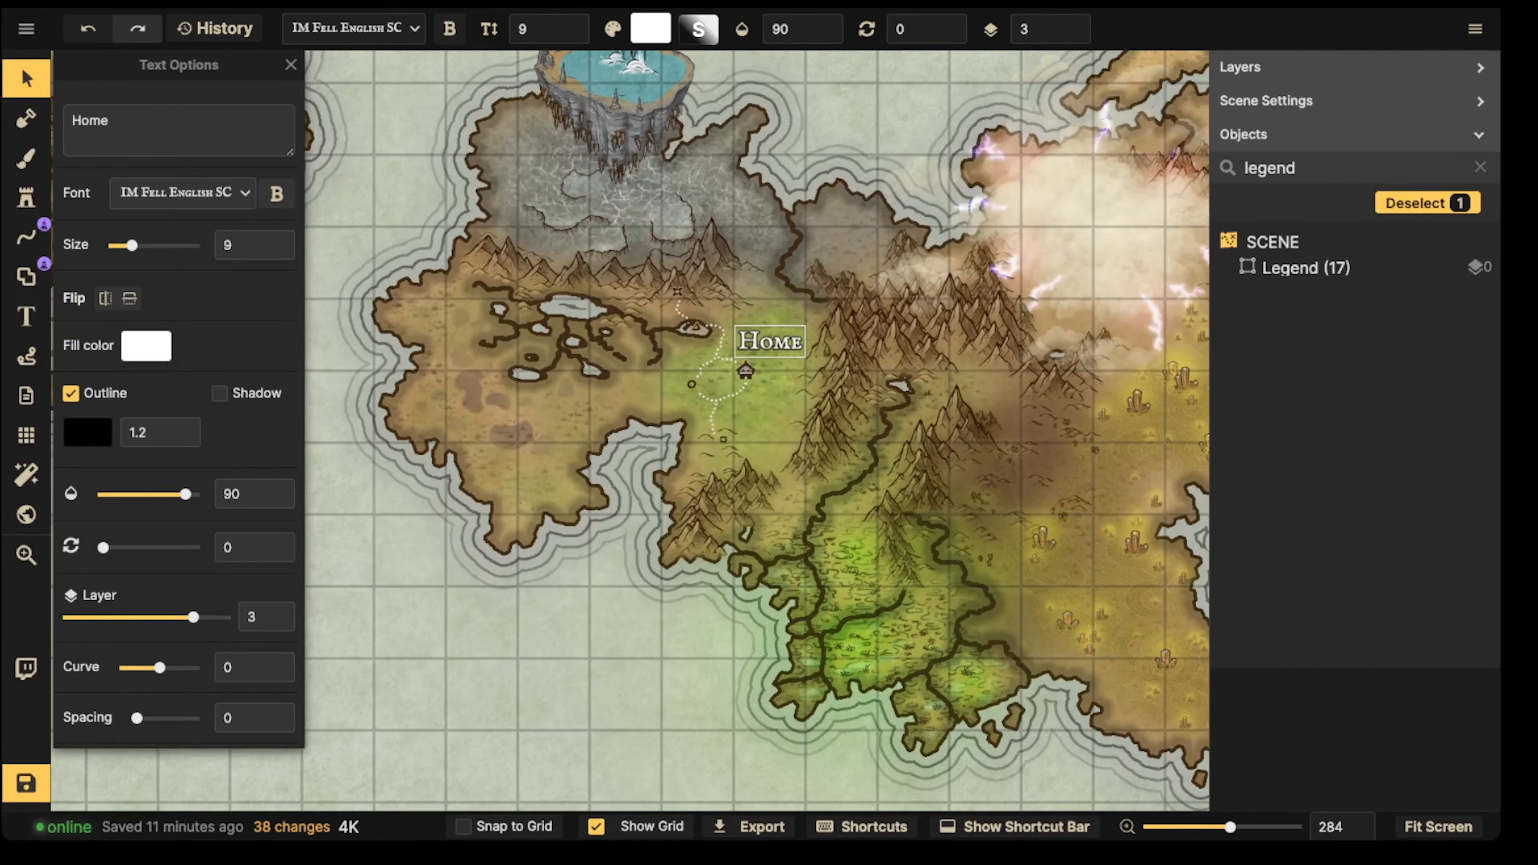
pyautogui.press('Escape')
pyautogui.click(1367, 203)
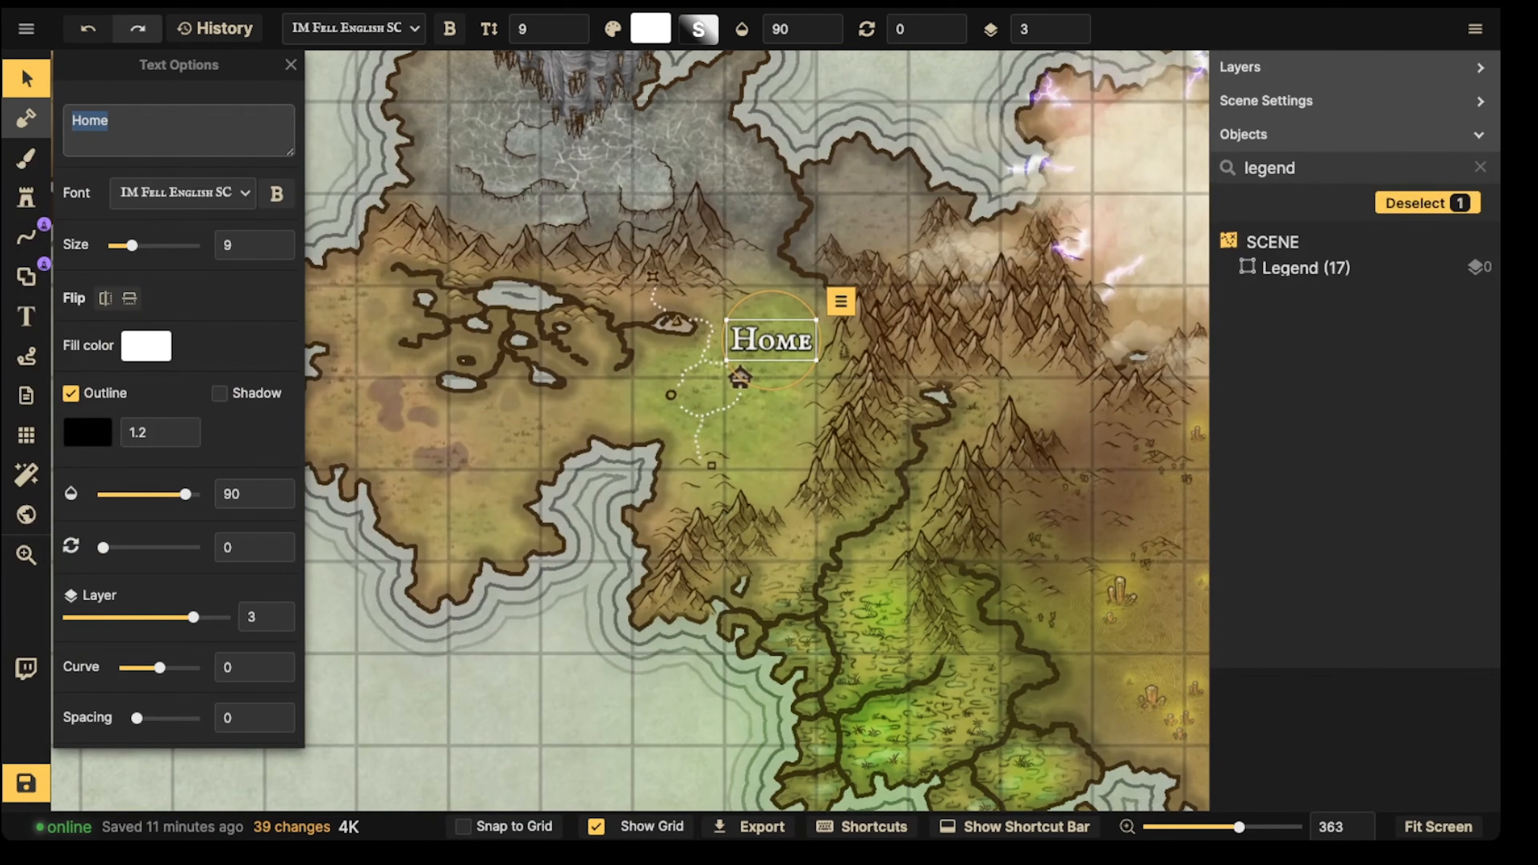
pyautogui.press('BackSpace')
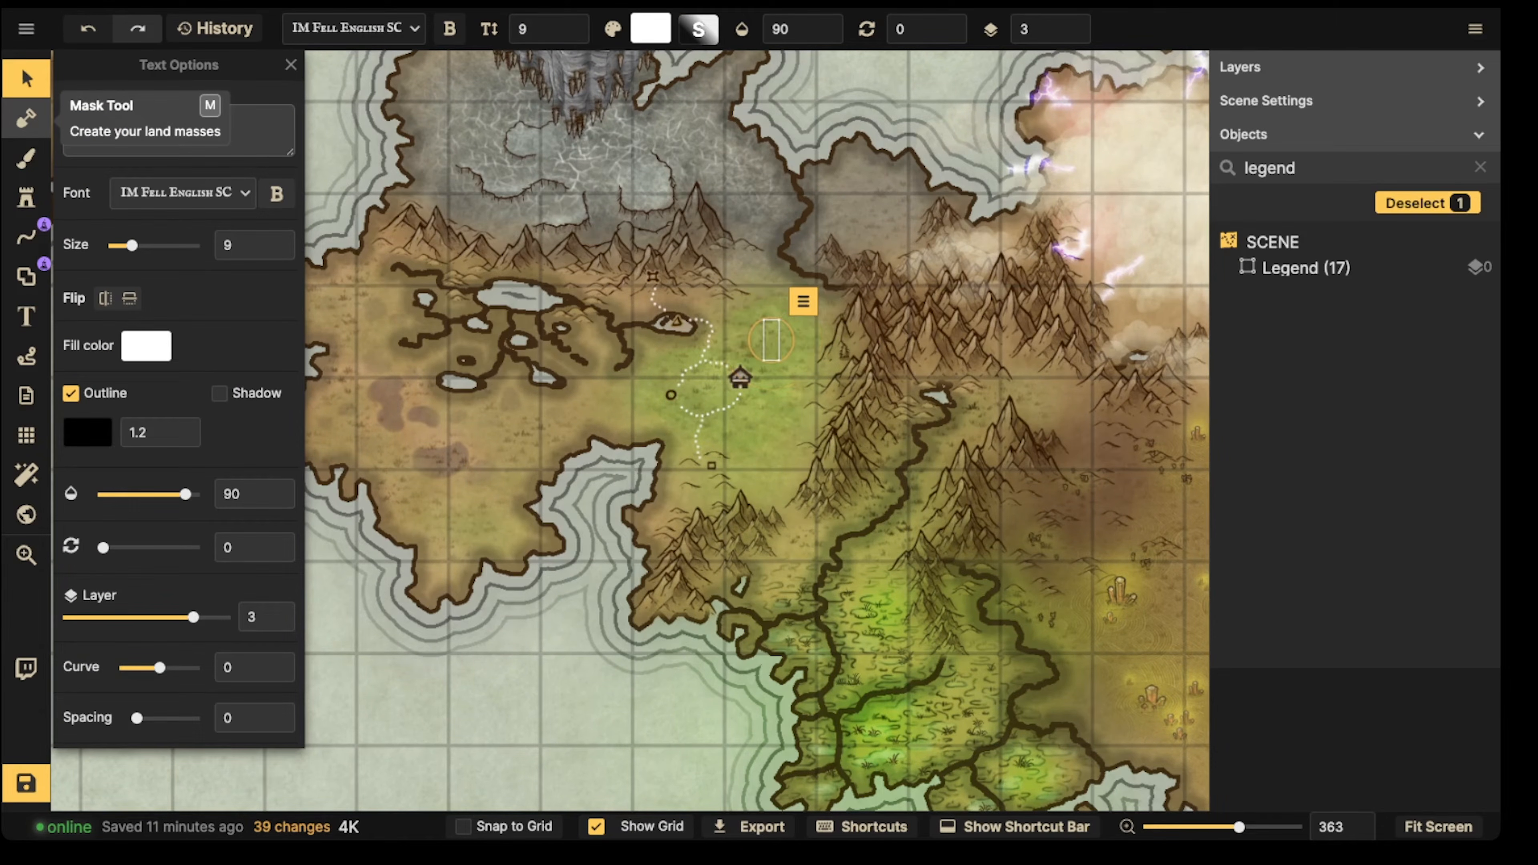
pyautogui.write('Obereth')
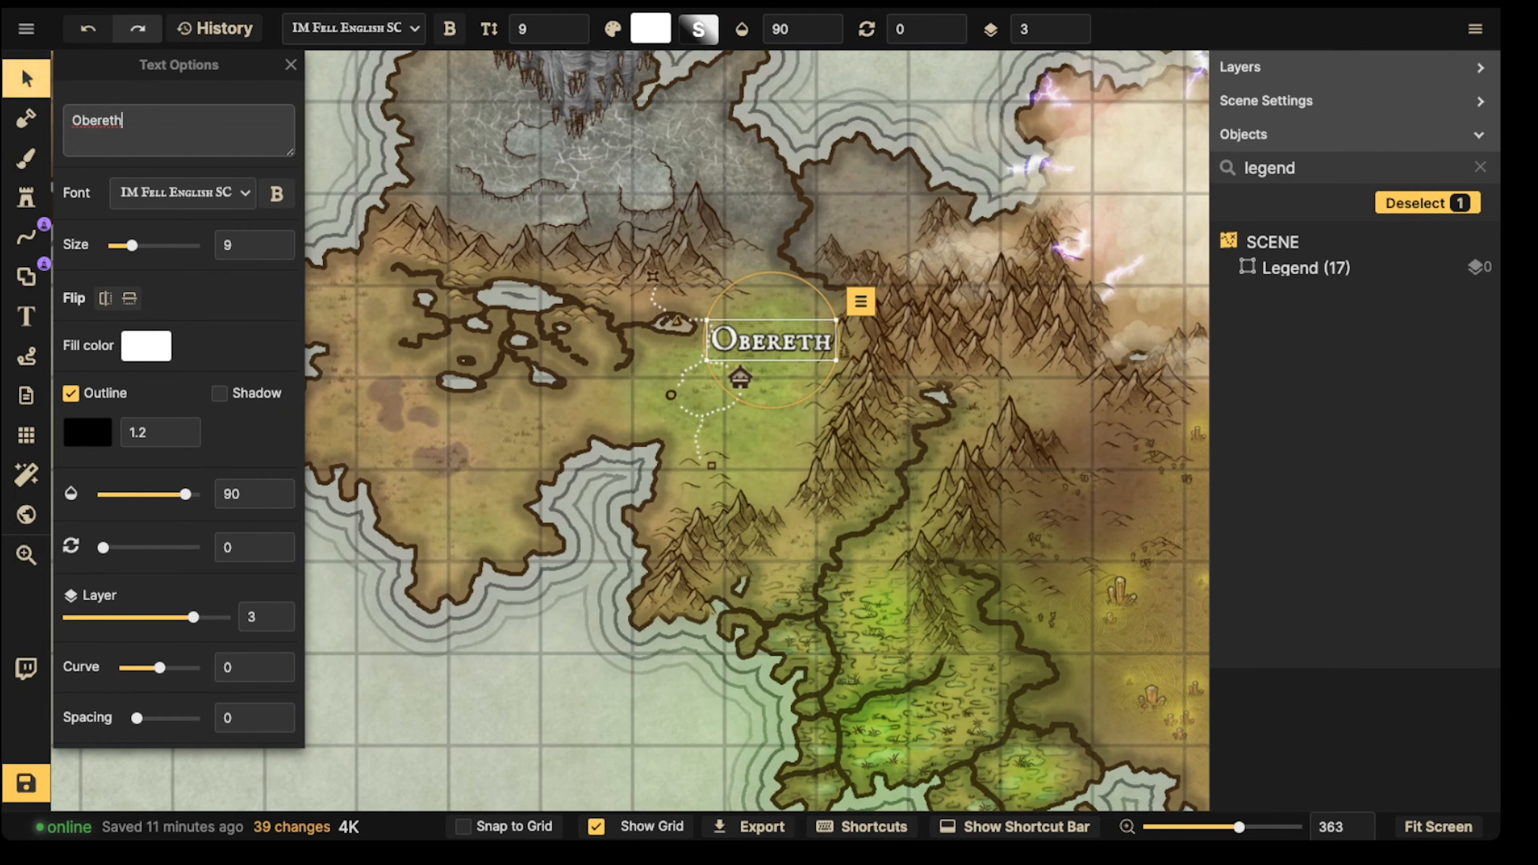
# Step: Shift the "Obereth" label slightly east above the house and set its opacity to 100
pyautogui.scroll(3, 868, 350)
pyautogui.moveTo(712, 334); pyautogui.dragTo(731, 335)
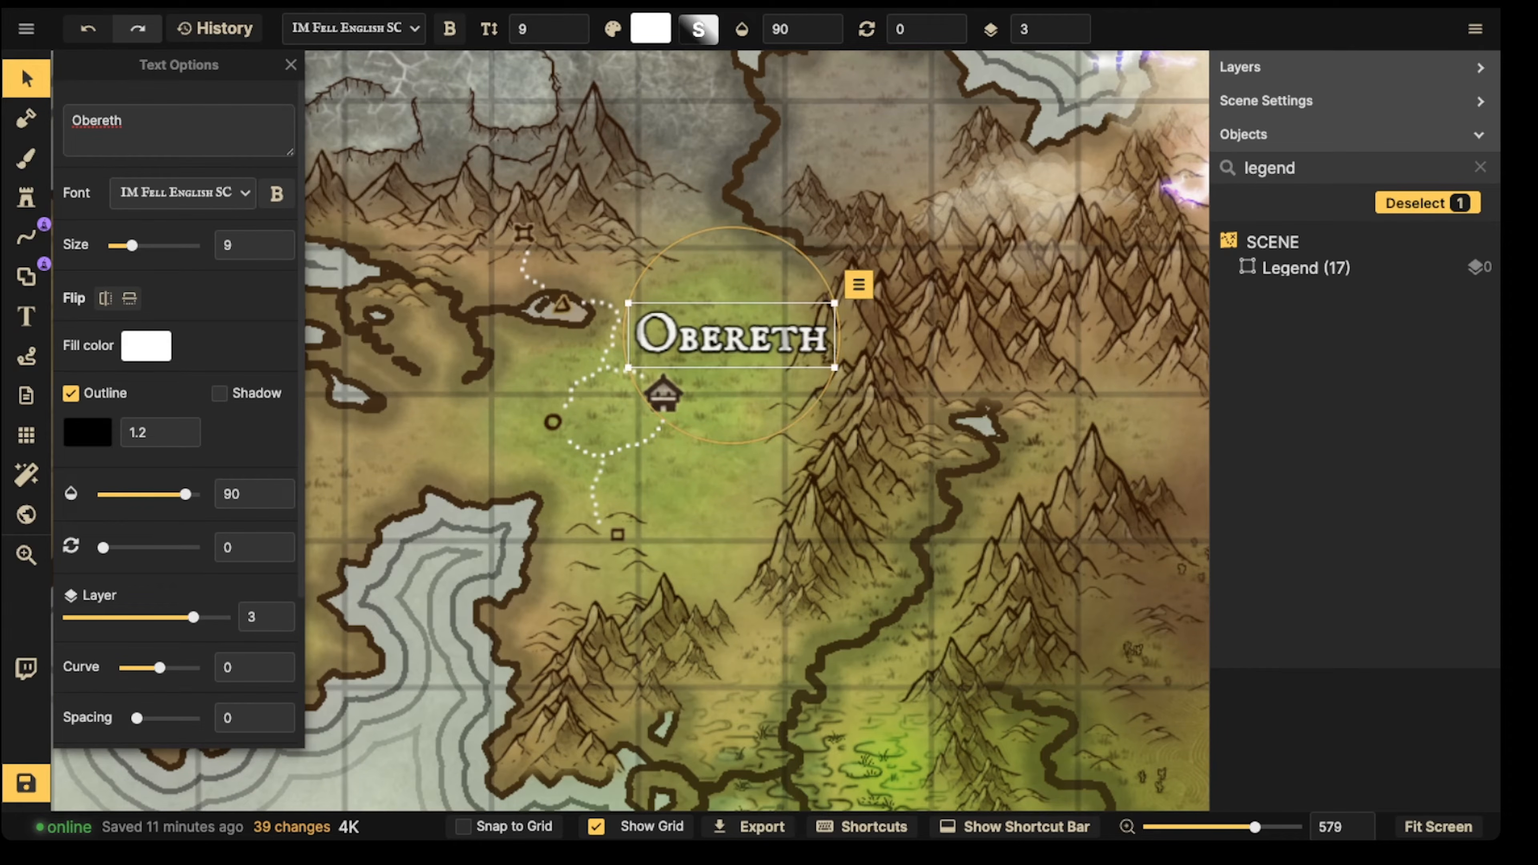
pyautogui.moveTo(186, 494); pyautogui.dragTo(242, 494)
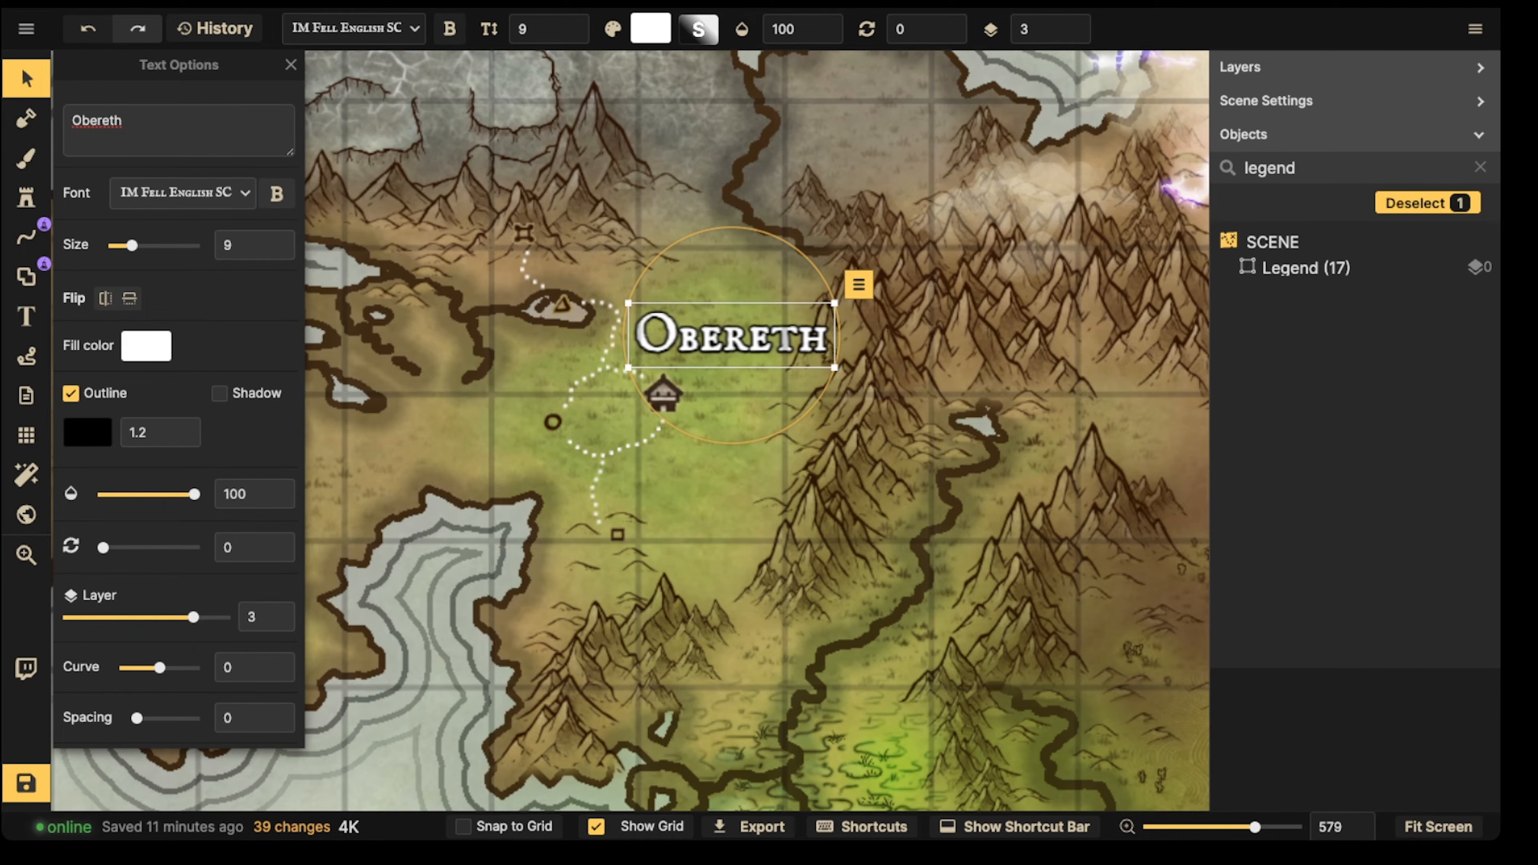
pyautogui.moveTo(784, 337); pyautogui.dragTo(788, 340)
pyautogui.press('Escape')
pyautogui.scroll(-3, 630, 430)
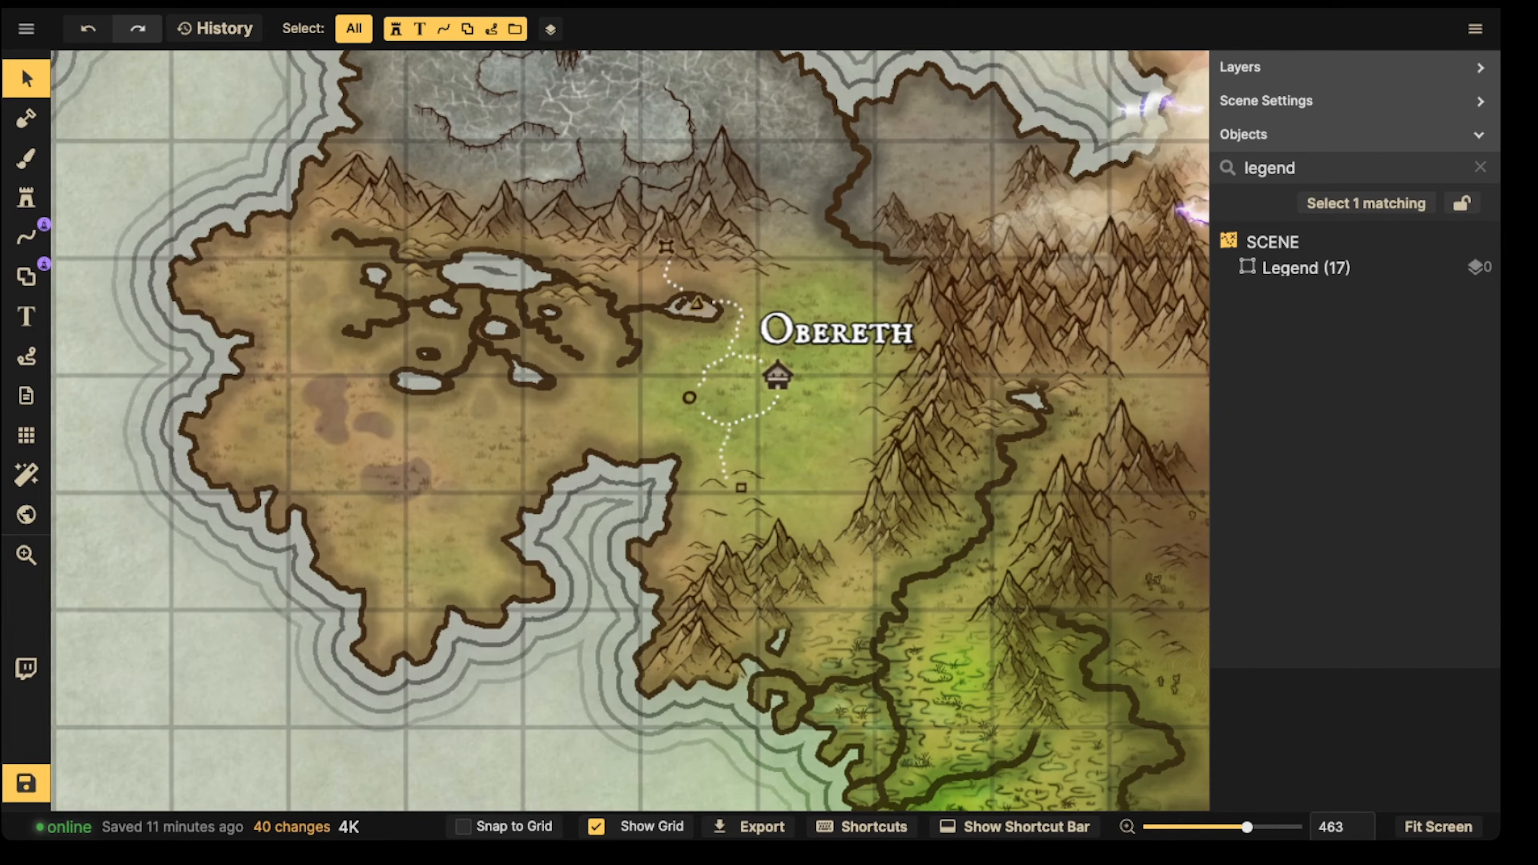
pyautogui.click(697, 303)
pyautogui.press('Escape')
pyautogui.scroll(-2, 548, 259)
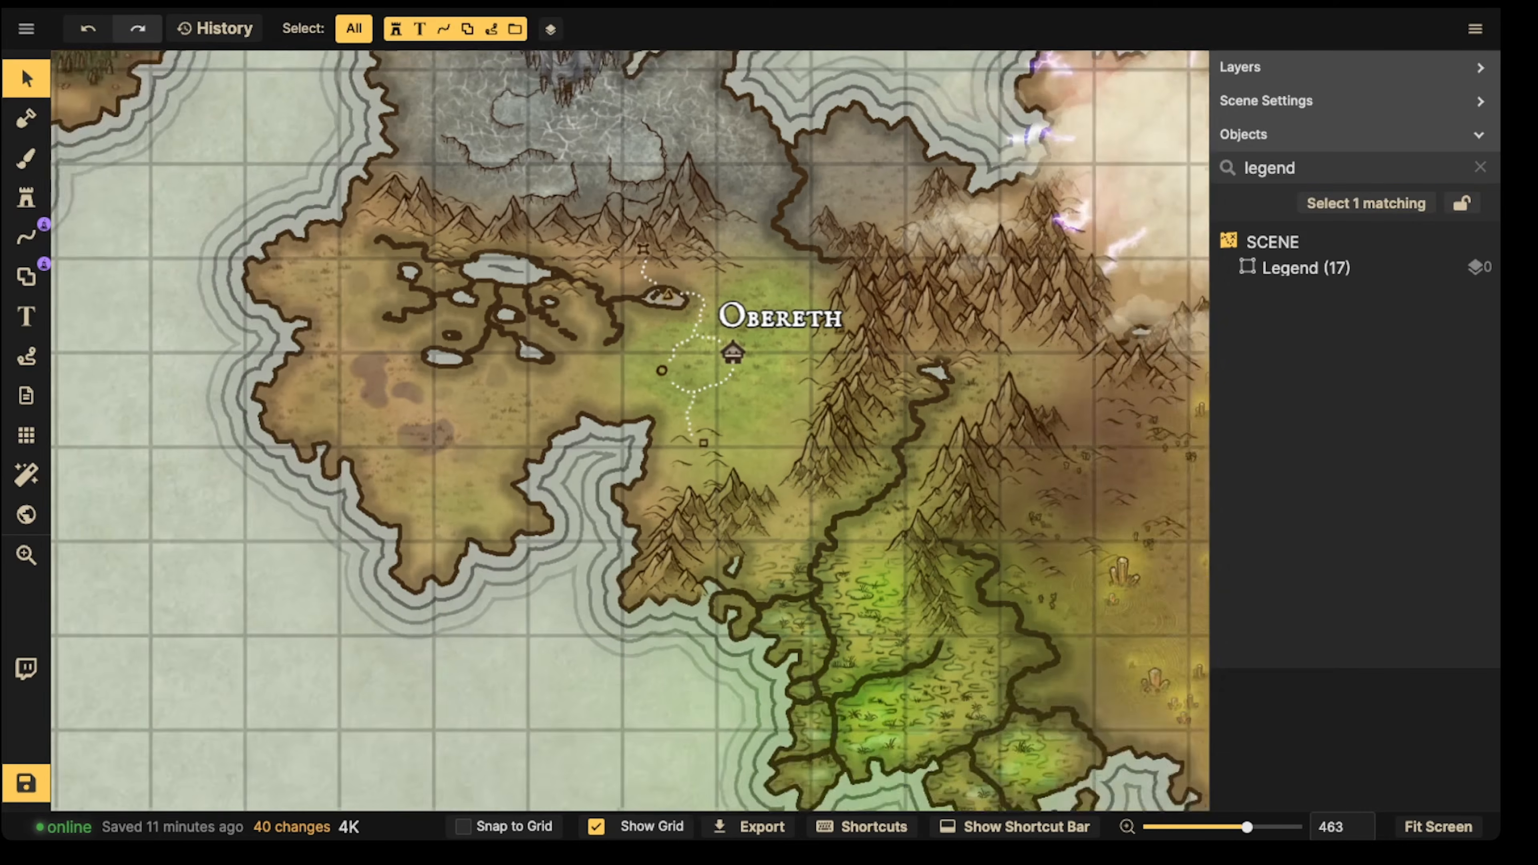
pyautogui.scroll(-4, 623, 370)
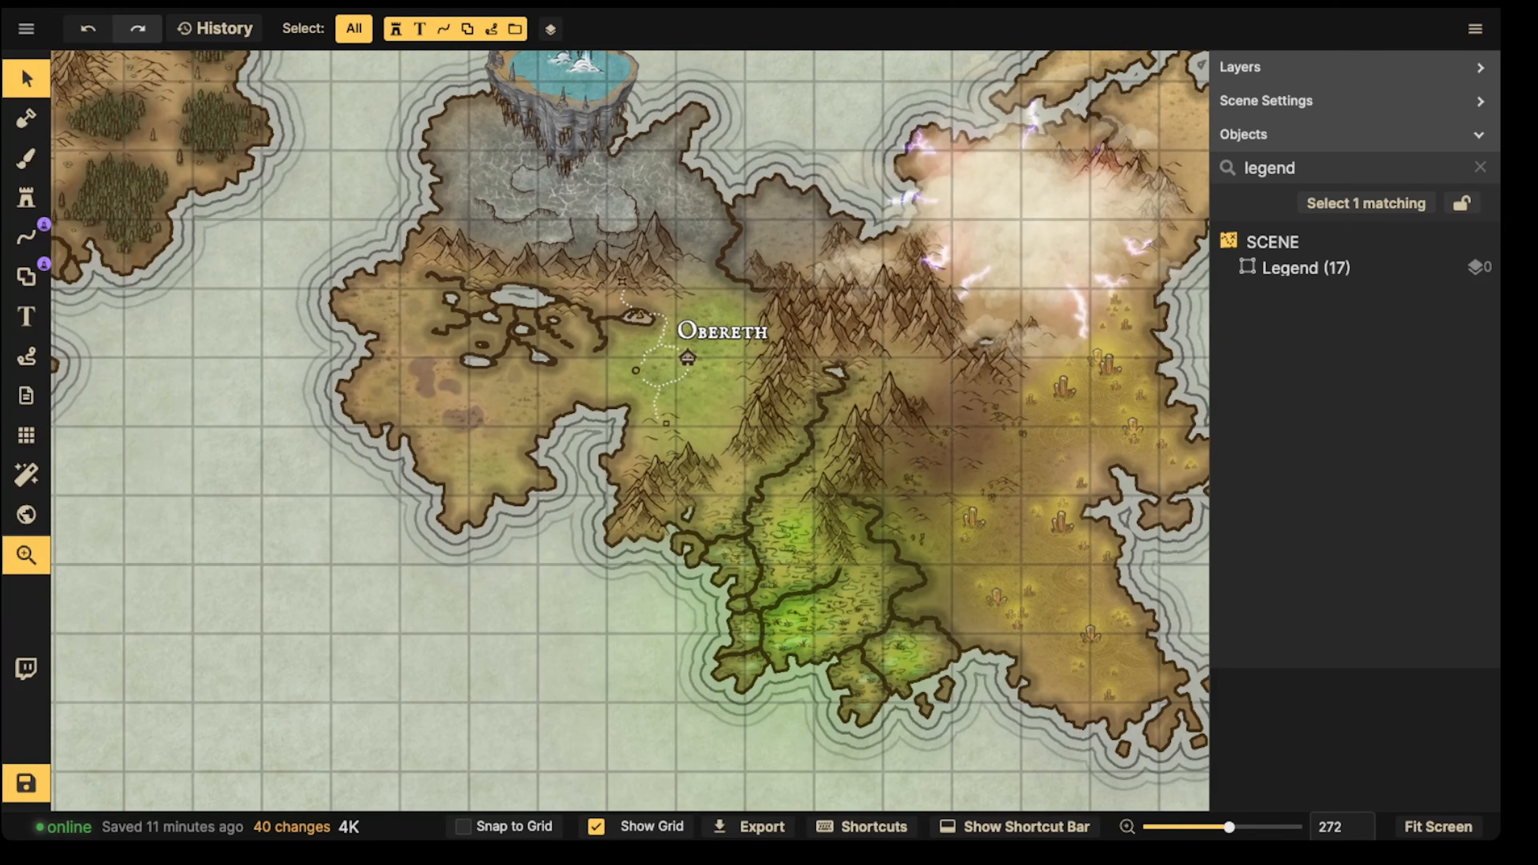
pyautogui.scroll(3, 804, 320)
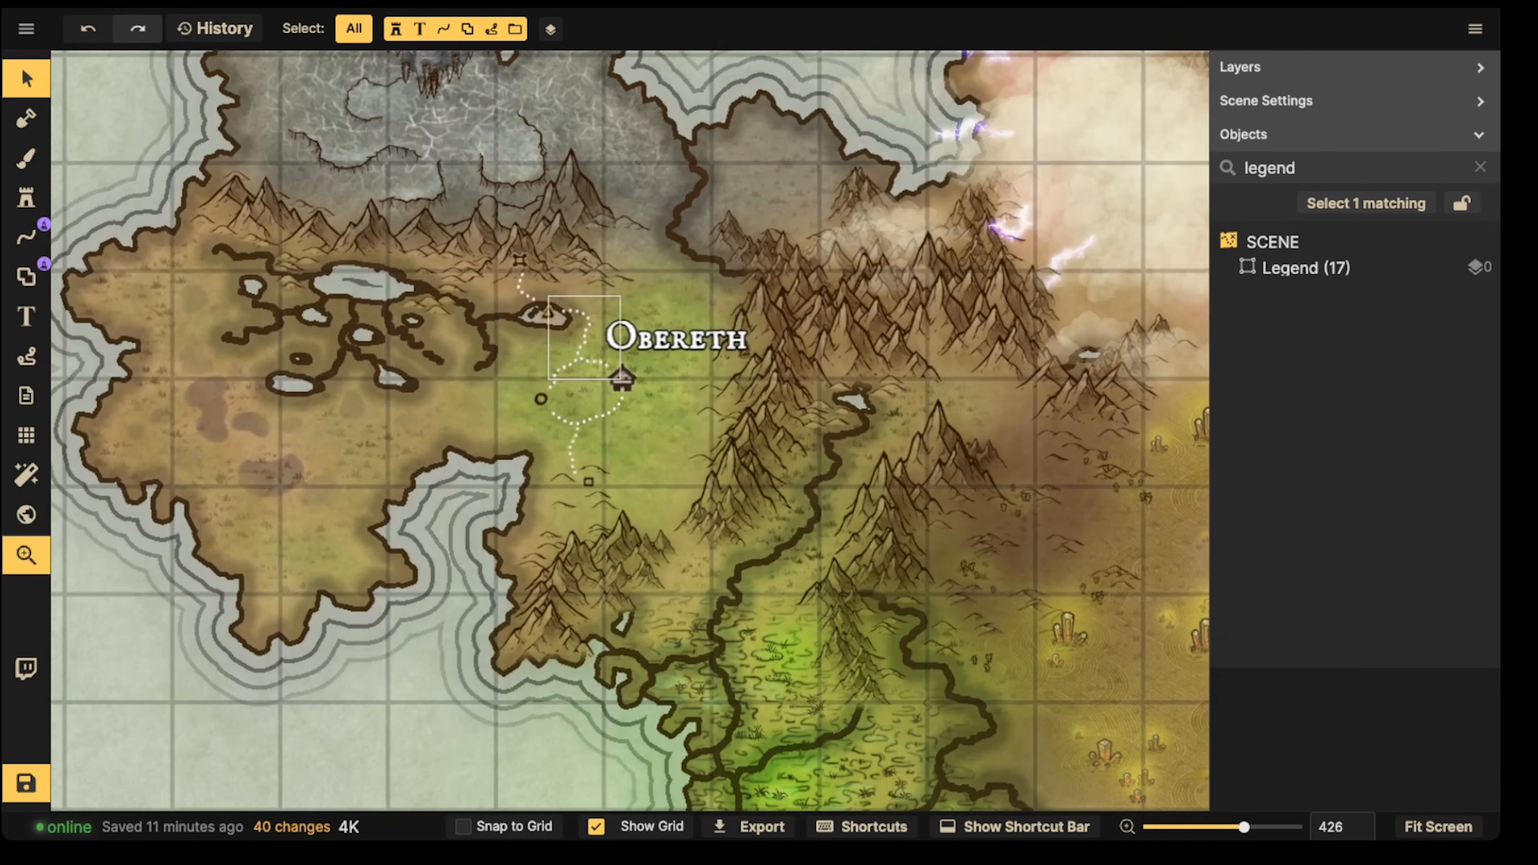
# Step: Reduce the "Obereth" label's size to 7 and place it just northeast of the house icon
pyautogui.click(618, 346)
pyautogui.scroll(2, 618, 353)
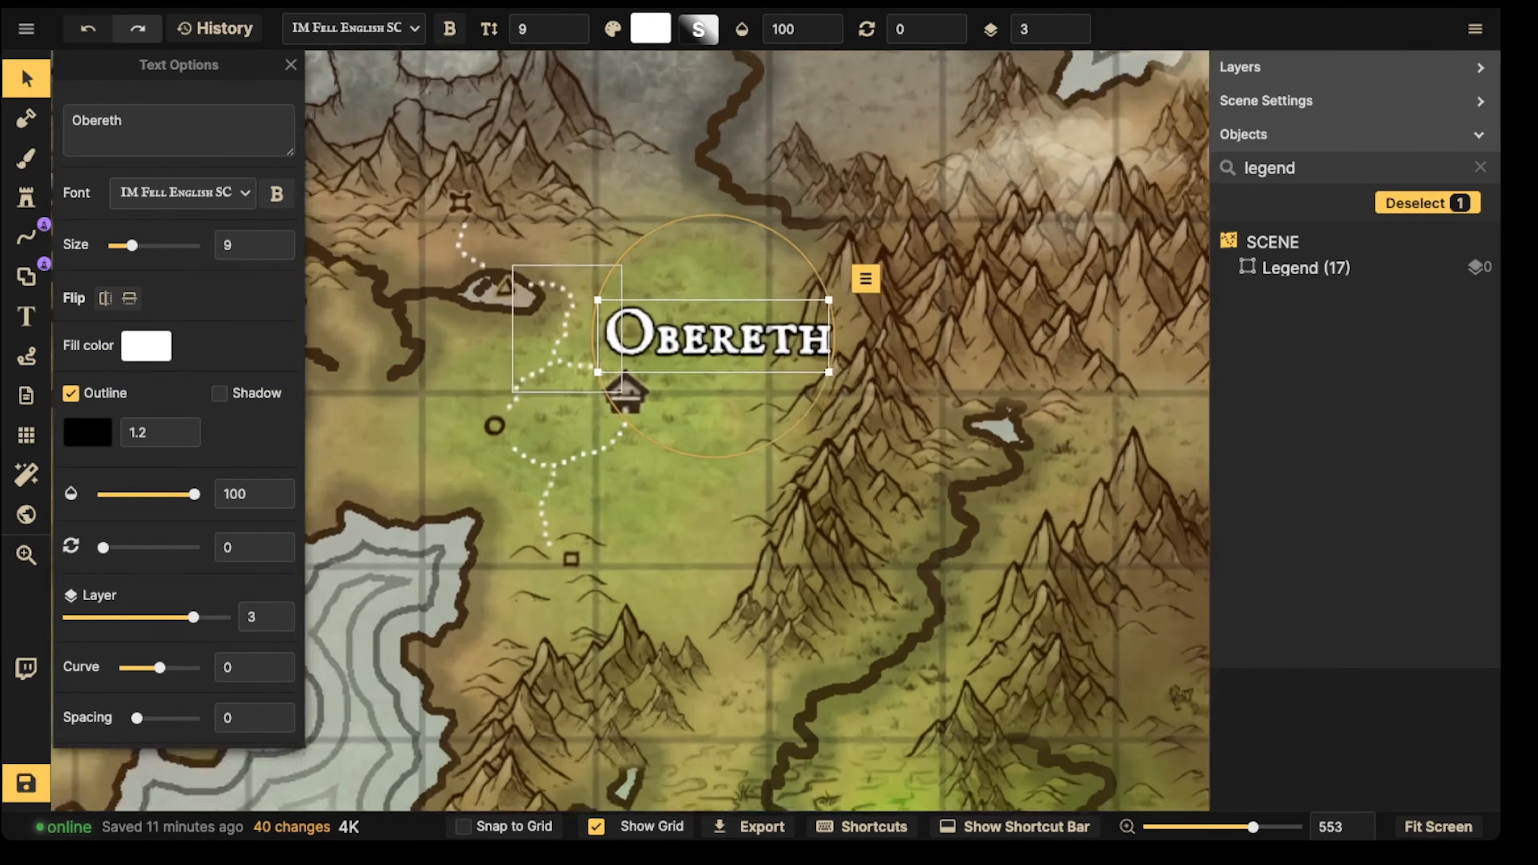
pyautogui.scroll(3, 660, 364)
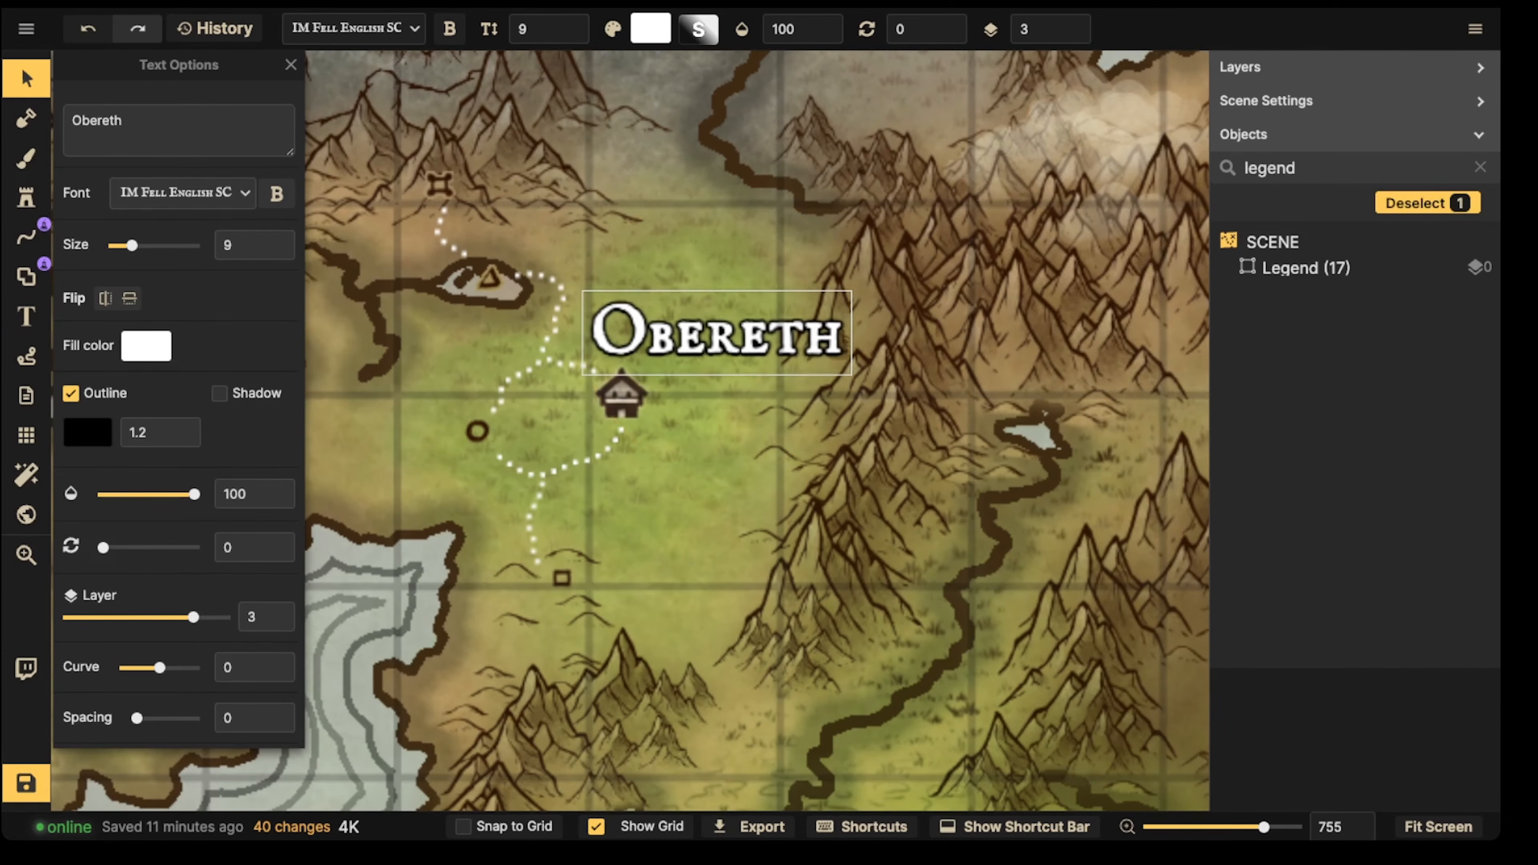
pyautogui.moveTo(853, 375); pyautogui.dragTo(782, 352)
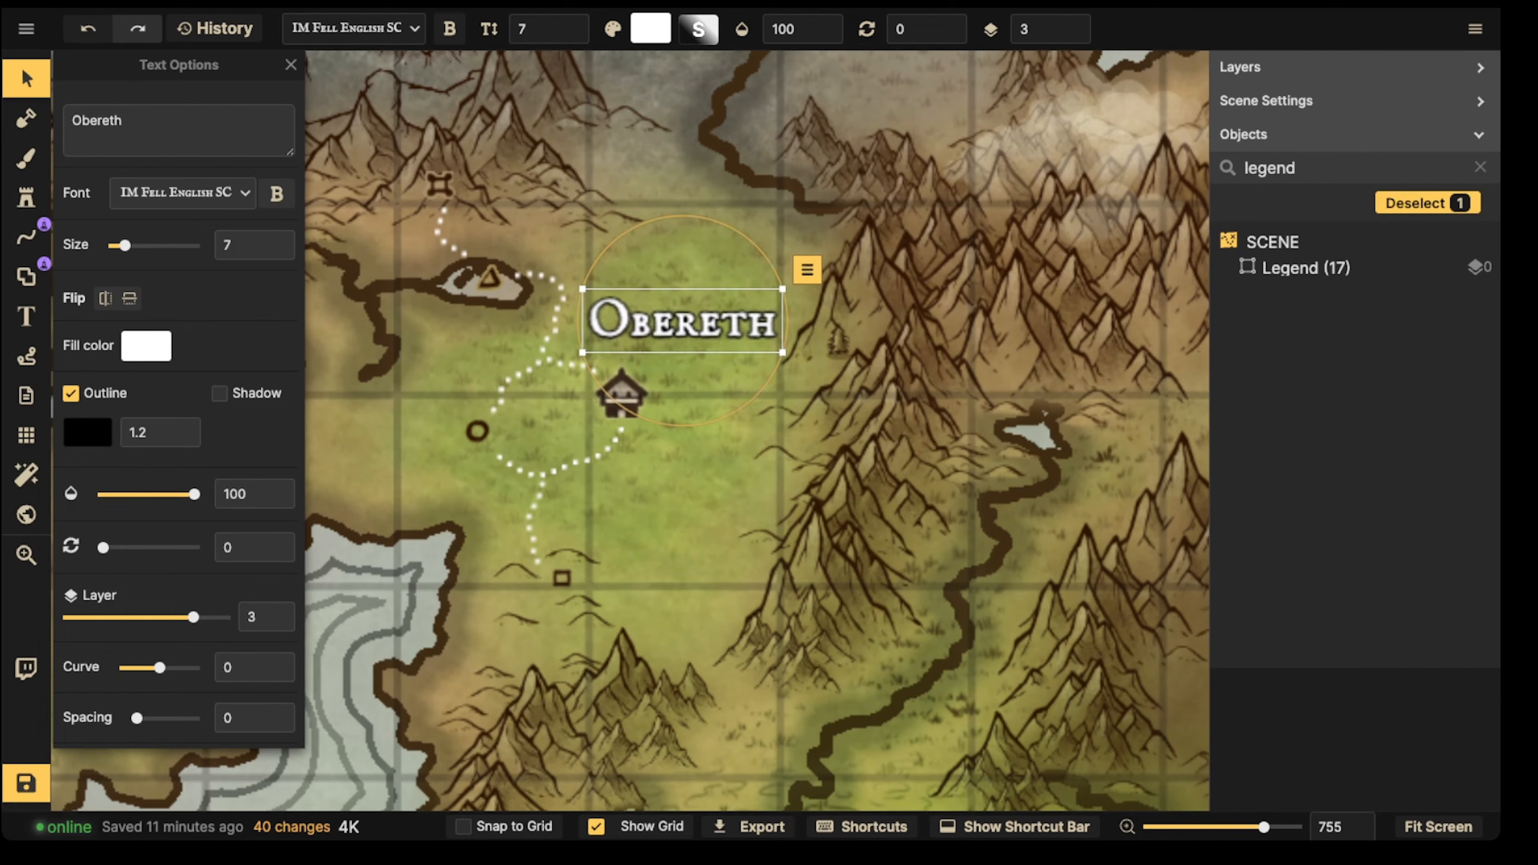
pyautogui.moveTo(682, 321); pyautogui.dragTo(737, 358)
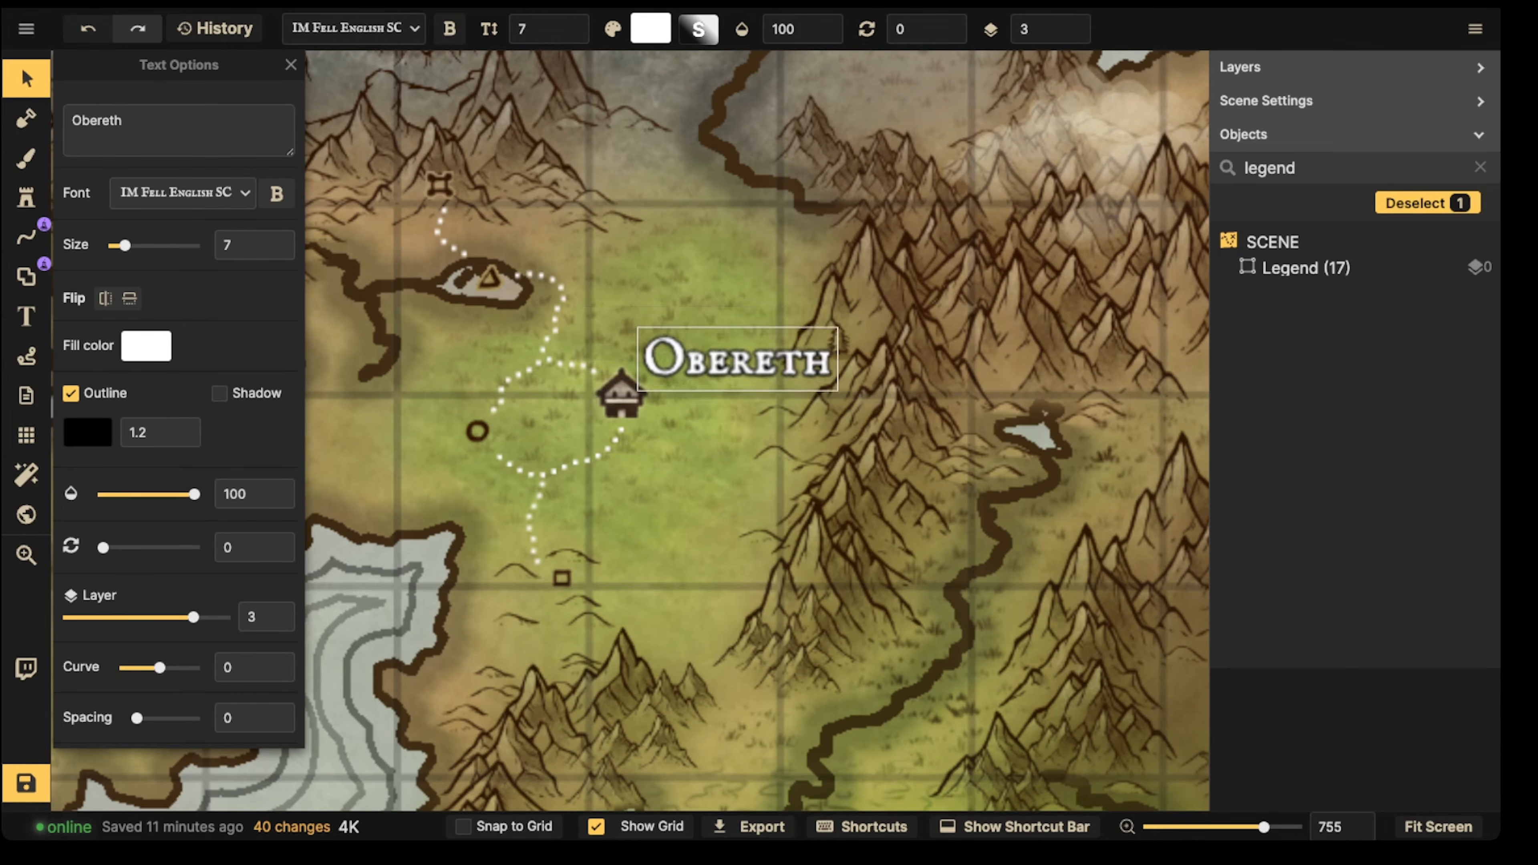
pyautogui.scroll(-2, 451, 231)
pyautogui.press('Escape')
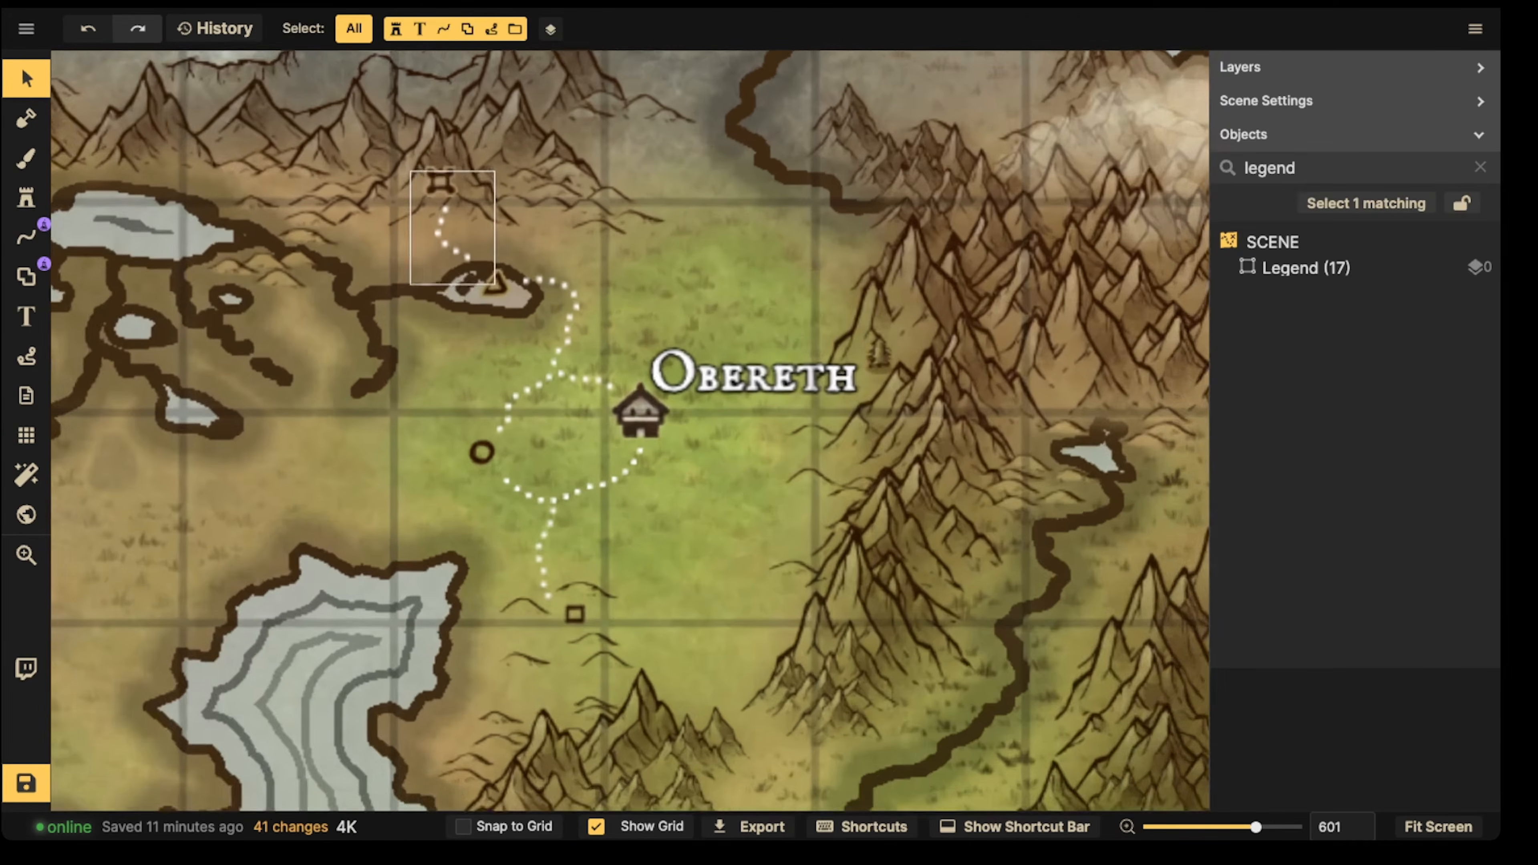
# Step: Examine the dotted paths, point-of-interest icons and label around Obereth, and the map as a whole
pyautogui.scroll(3, 491, 275)
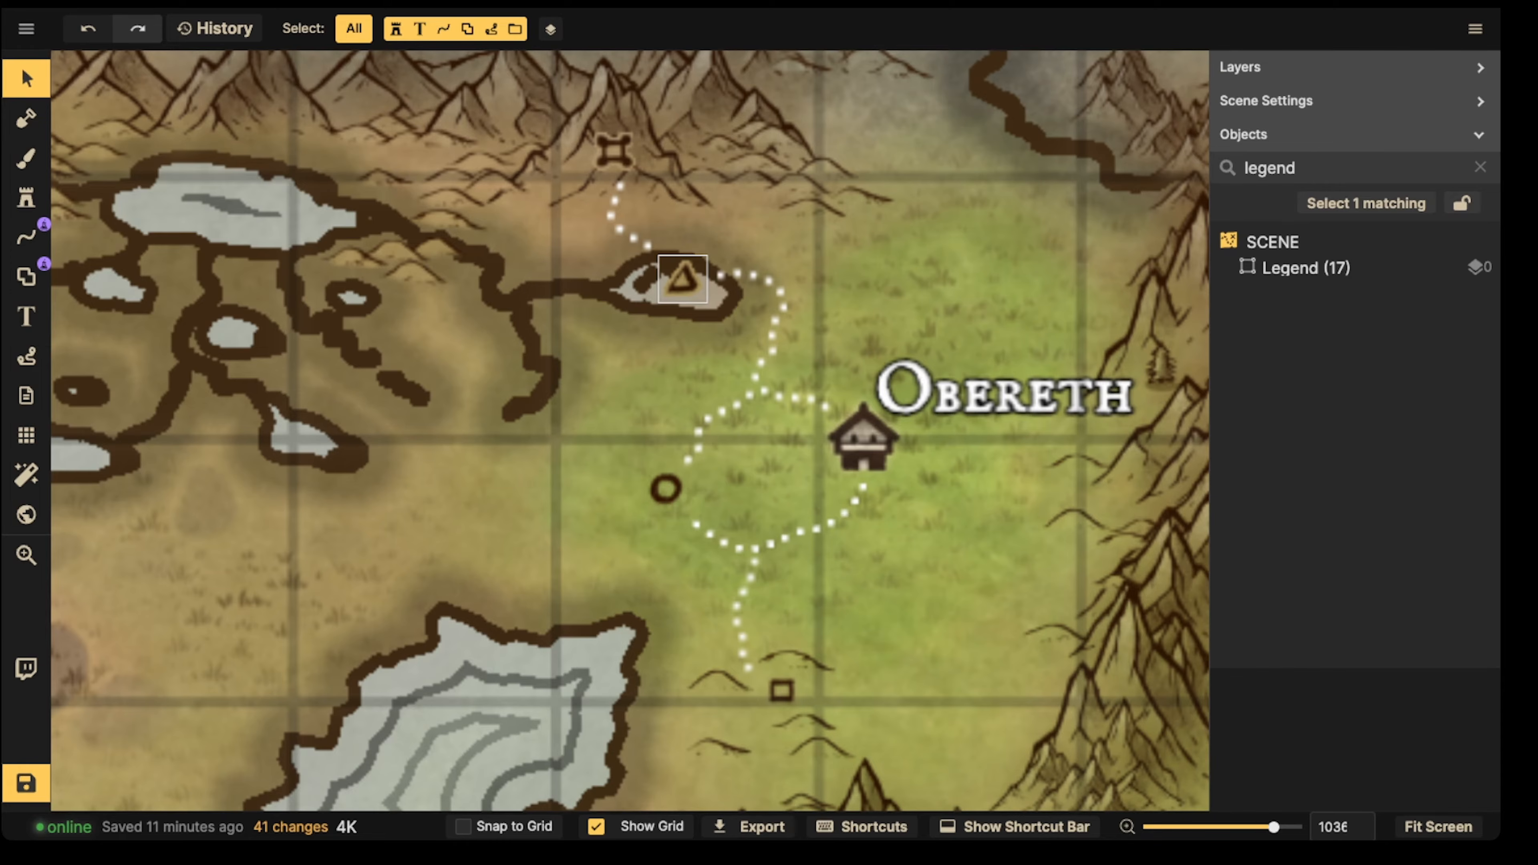
pyautogui.scroll(6, 662, 242)
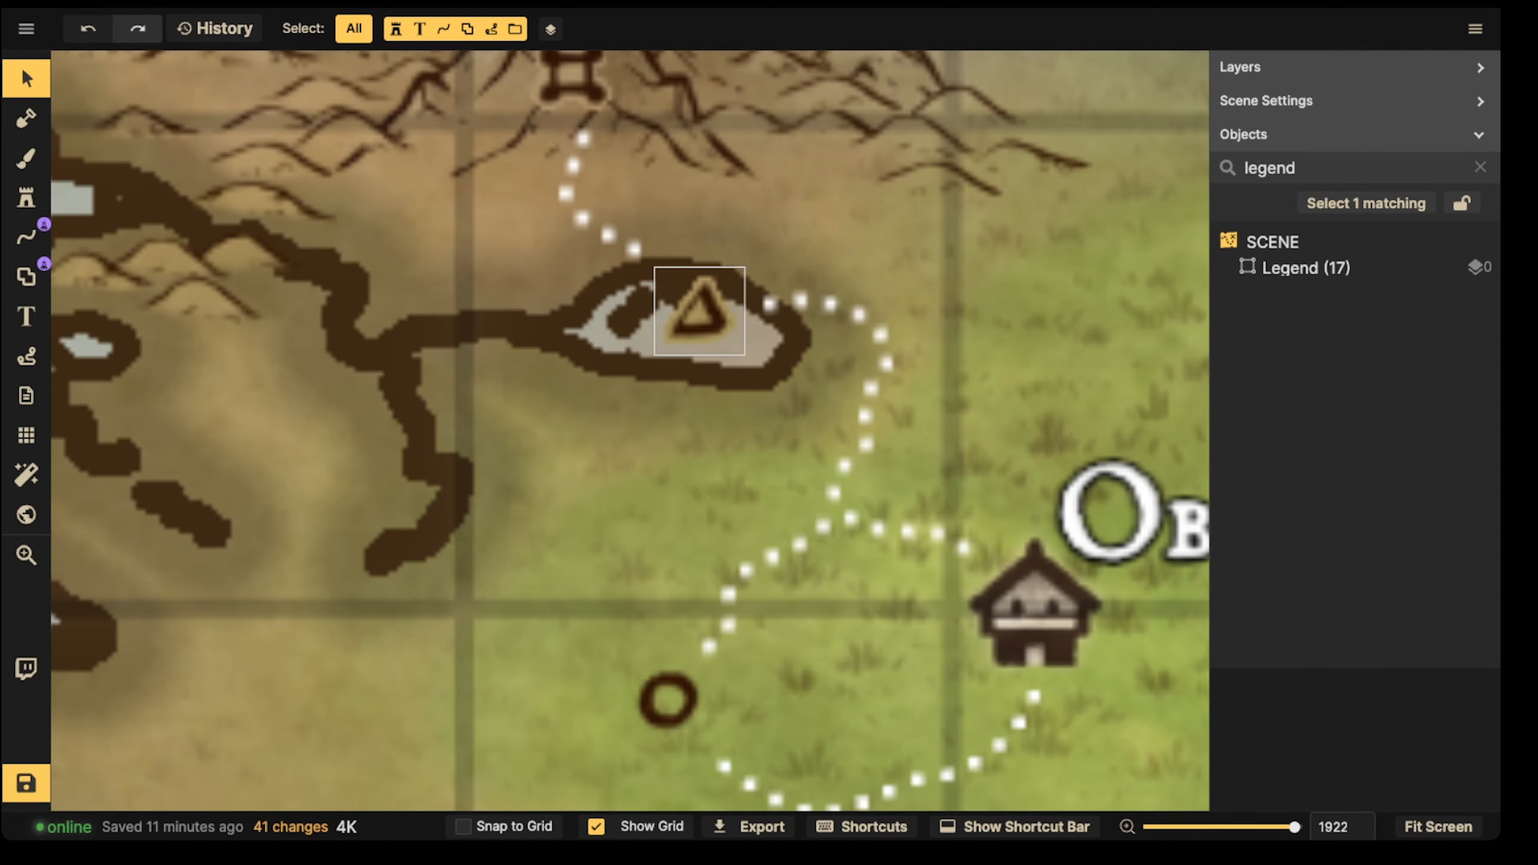
pyautogui.scroll(-3, 699, 312)
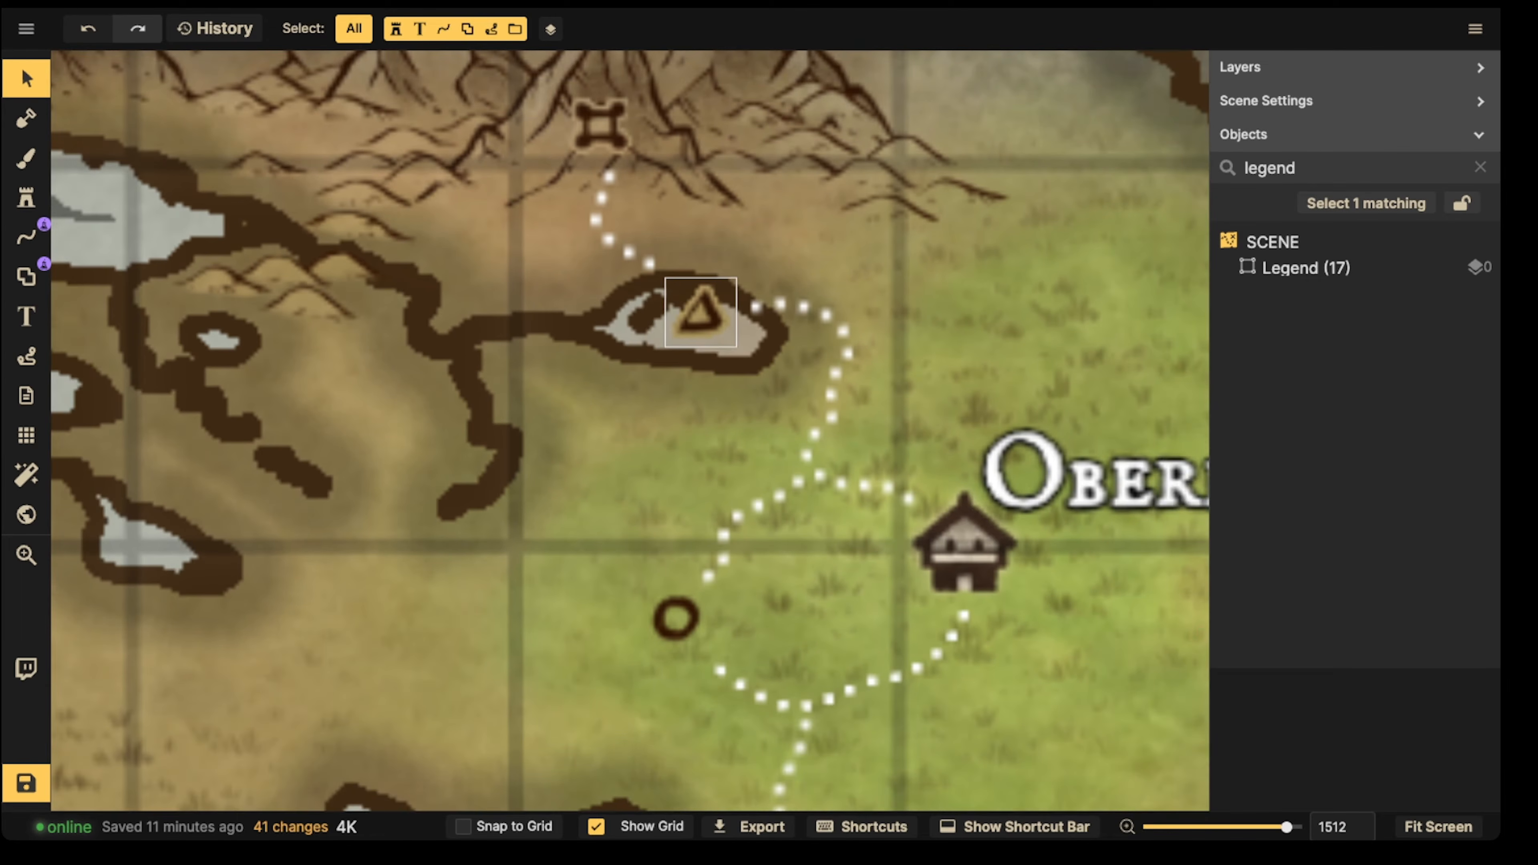
pyautogui.scroll(-1, 701, 312)
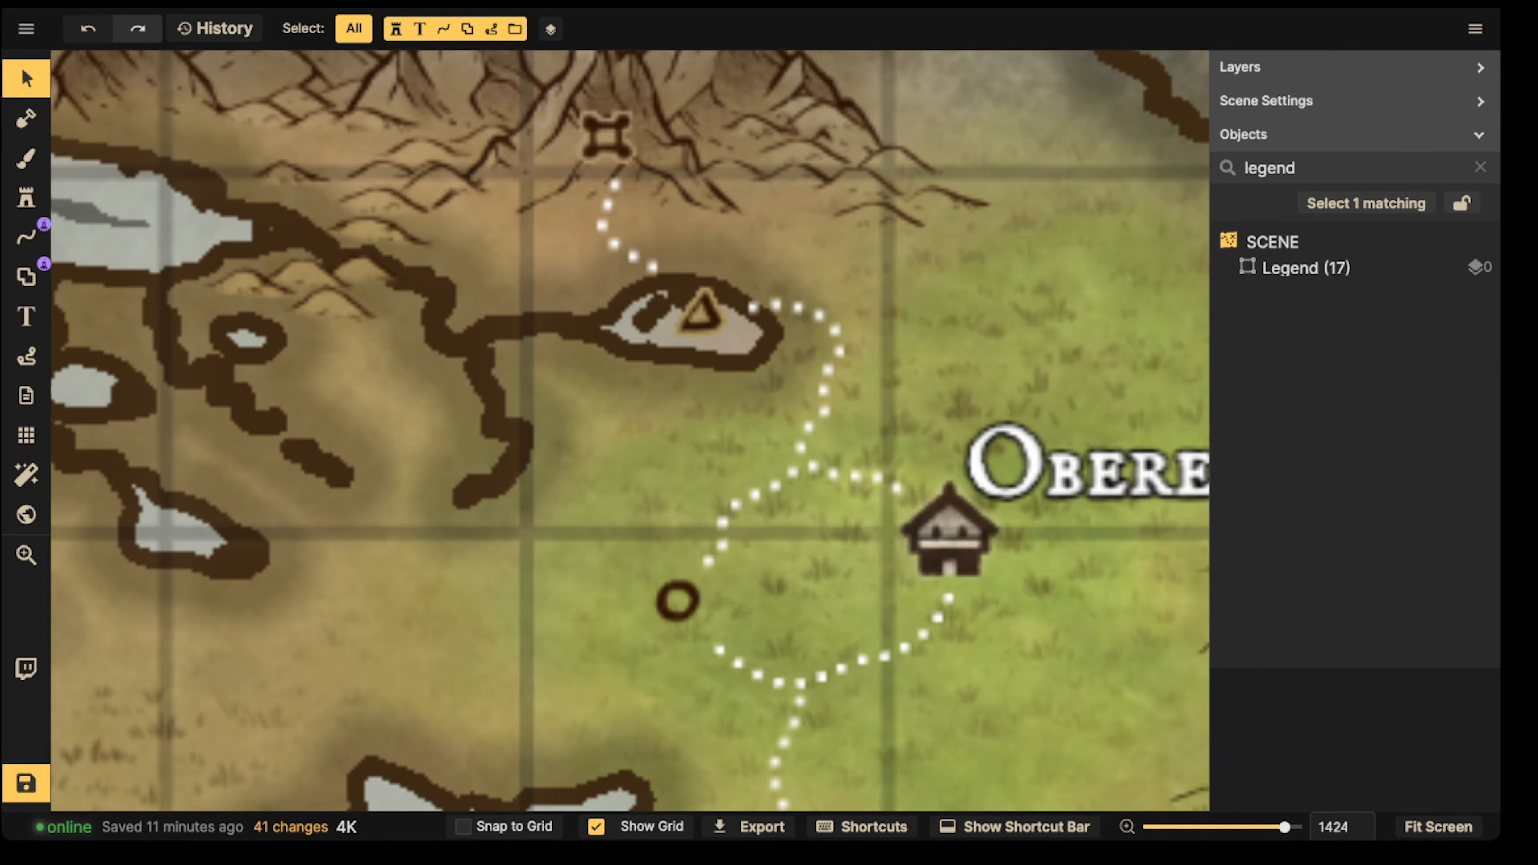
pyautogui.scroll(-1, 1050, 303)
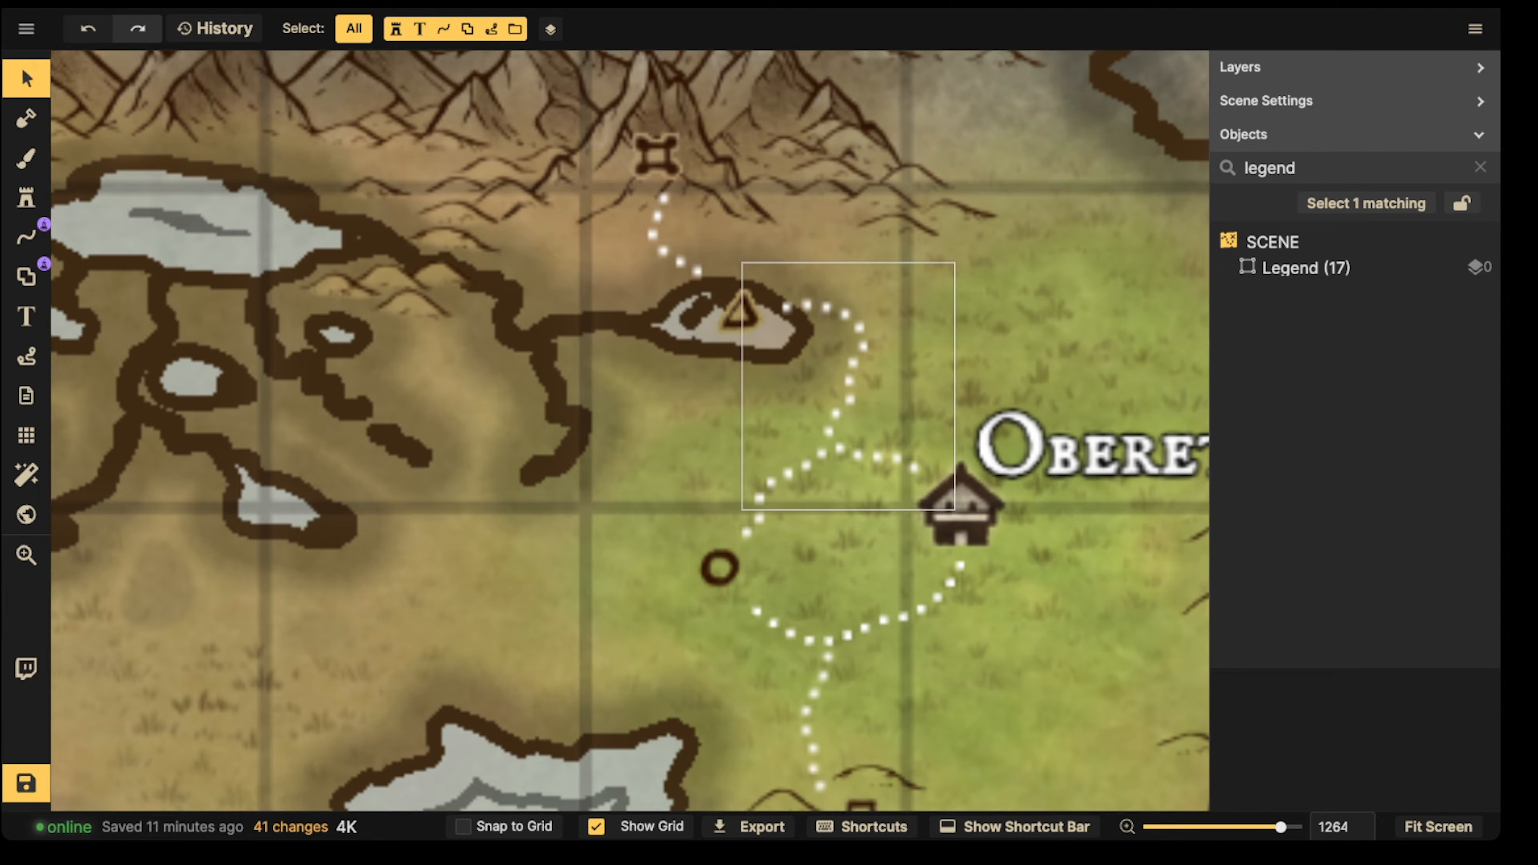
pyautogui.scroll(-1, 887, 285)
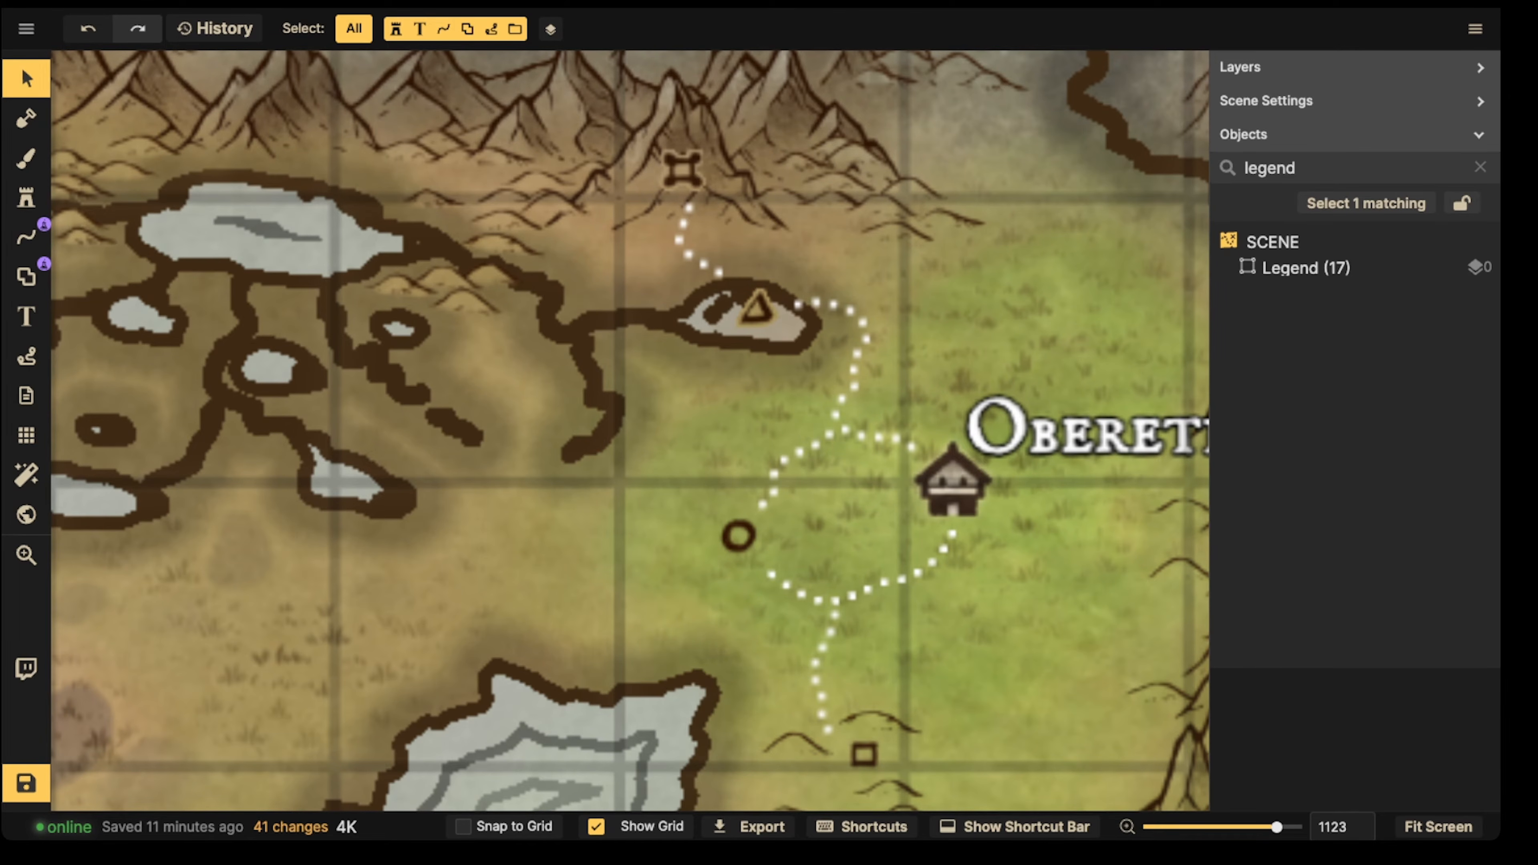
pyautogui.scroll(-5, 814, 294)
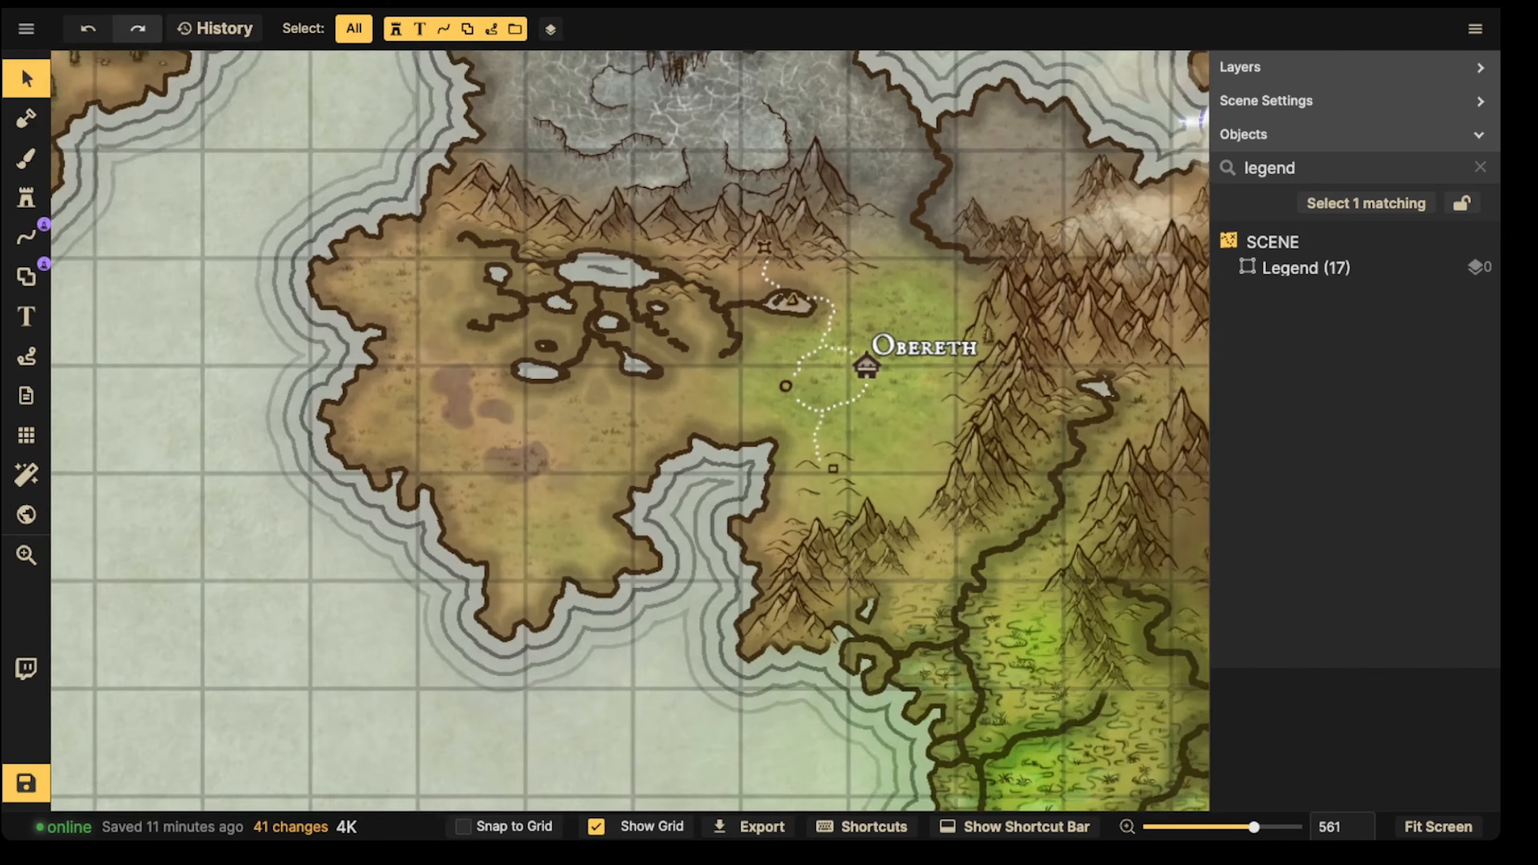
pyautogui.scroll(-9, 814, 294)
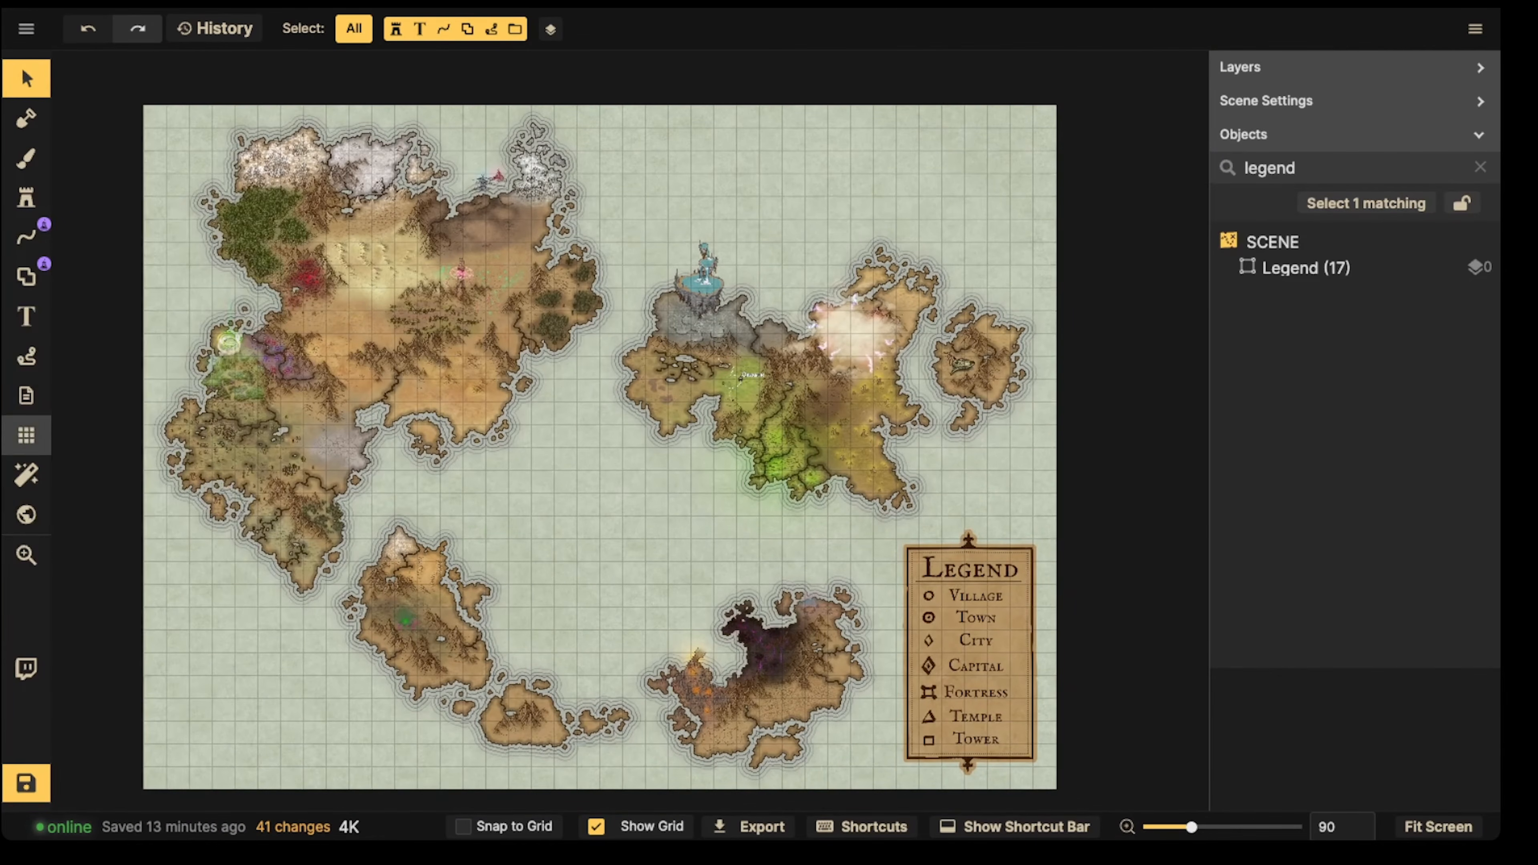
# Step: Hide the map's grid and save the map
pyautogui.click(26, 435)
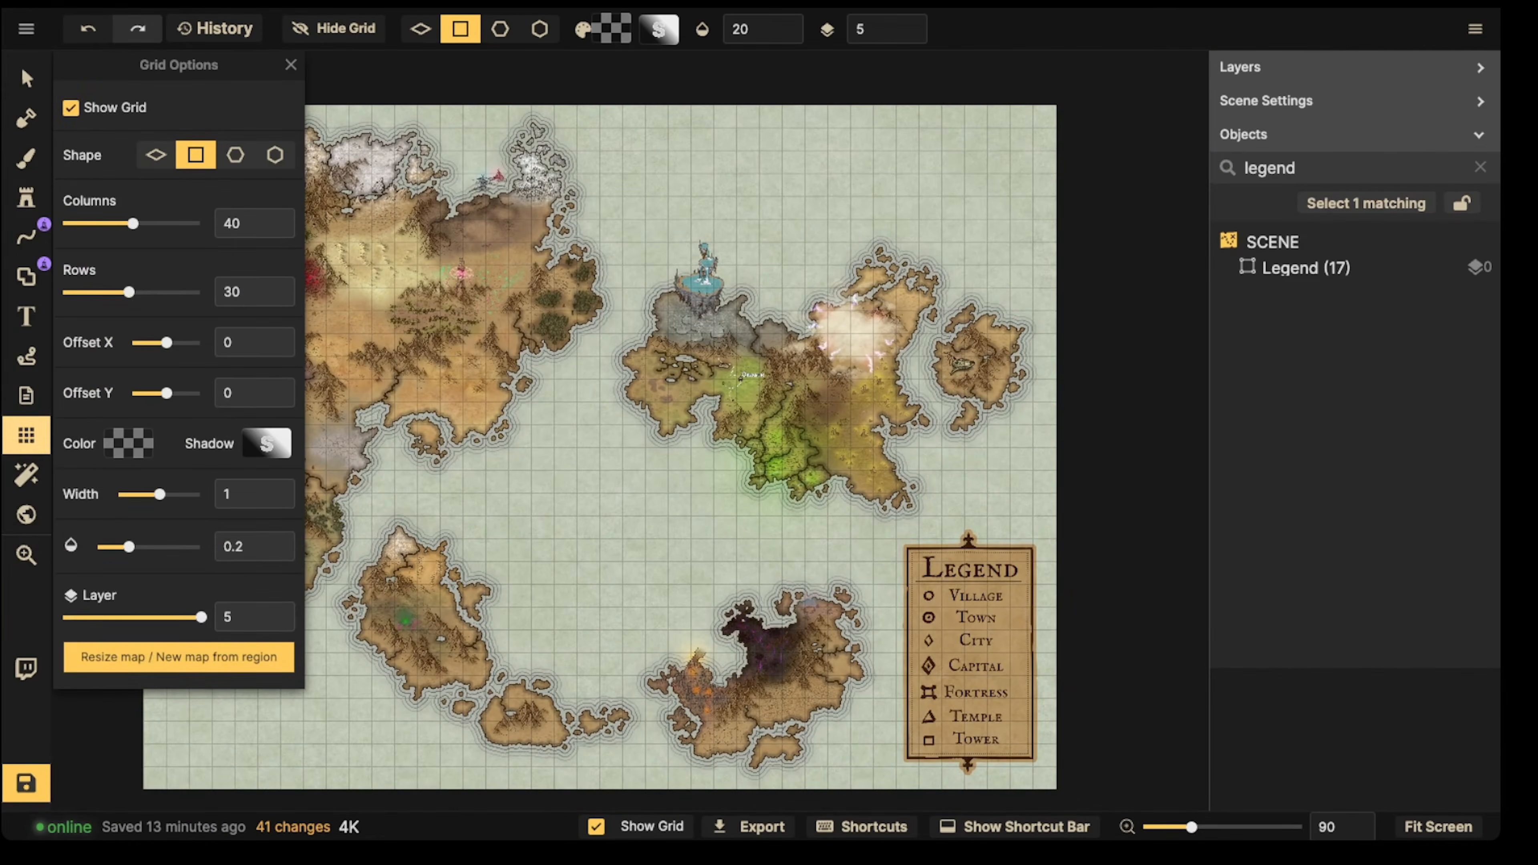
pyautogui.click(70, 108)
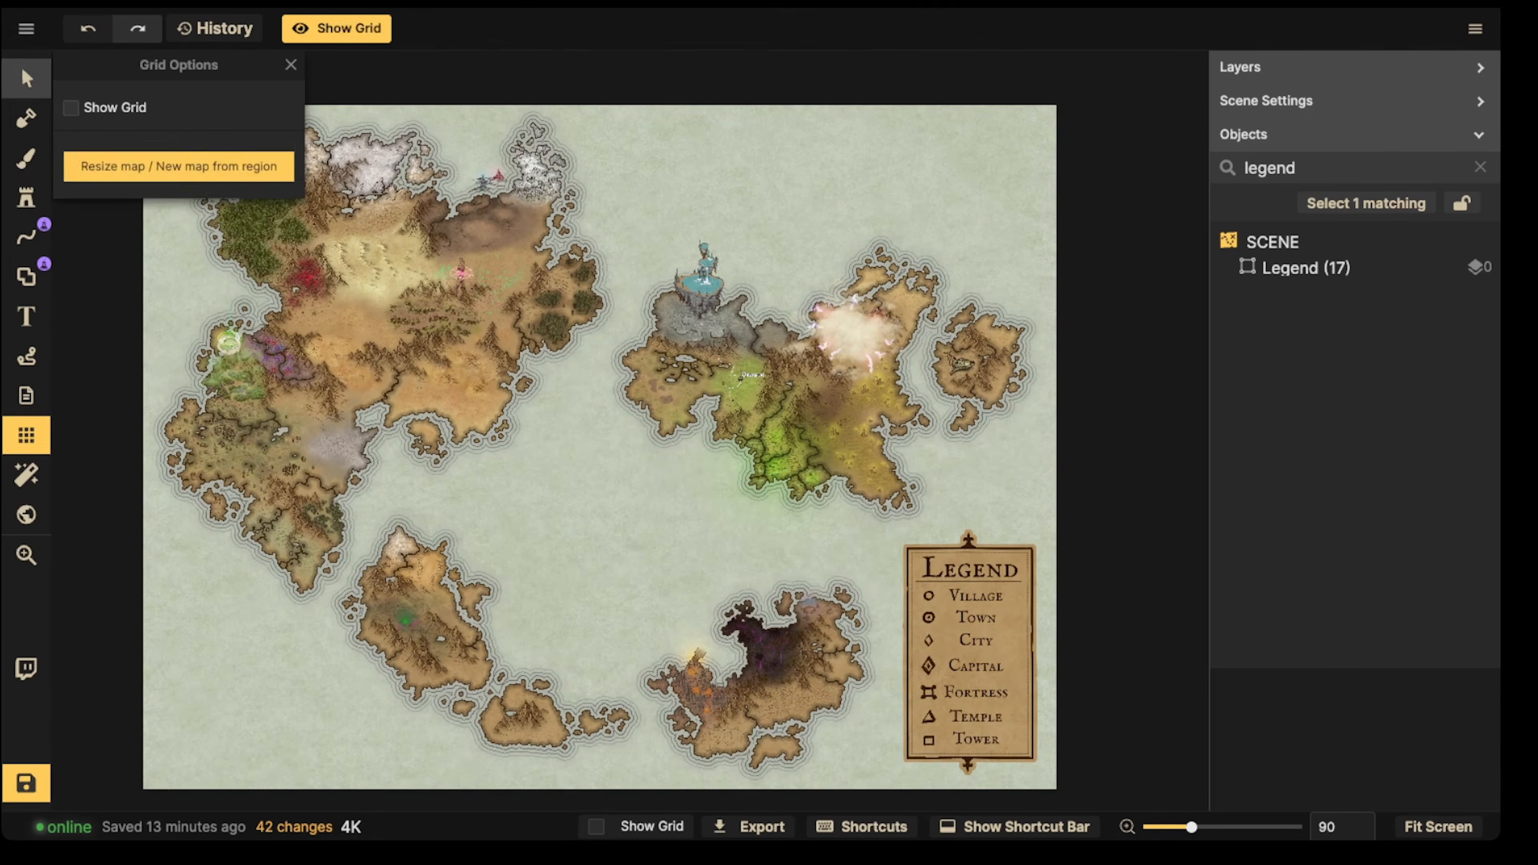
pyautogui.click(26, 78)
pyautogui.scroll(-3, 364, 472)
pyautogui.scroll(3, 364, 485)
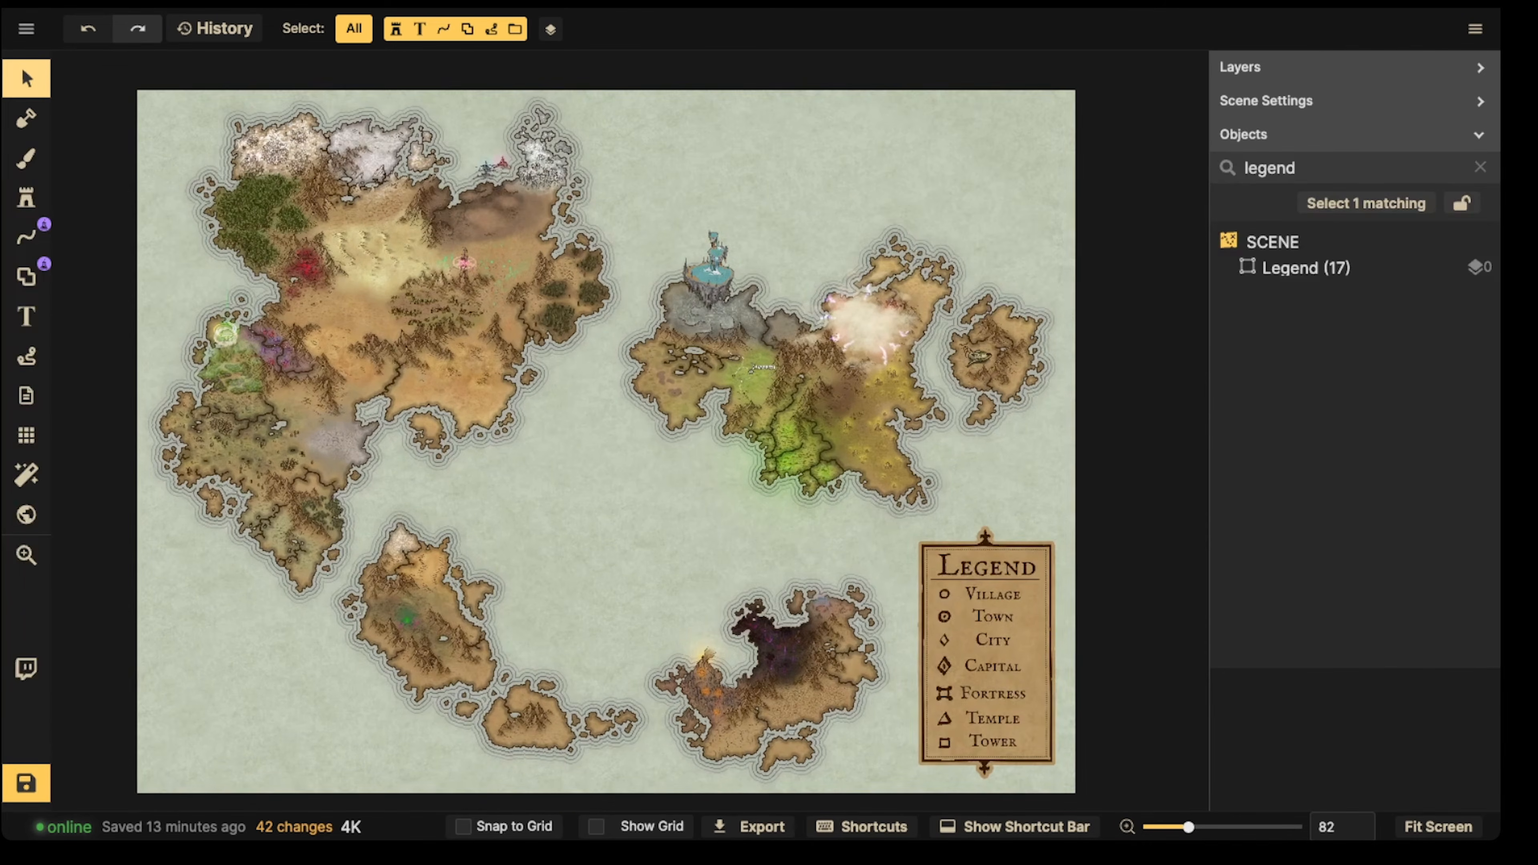
pyautogui.hotkey('ctrl', 's')
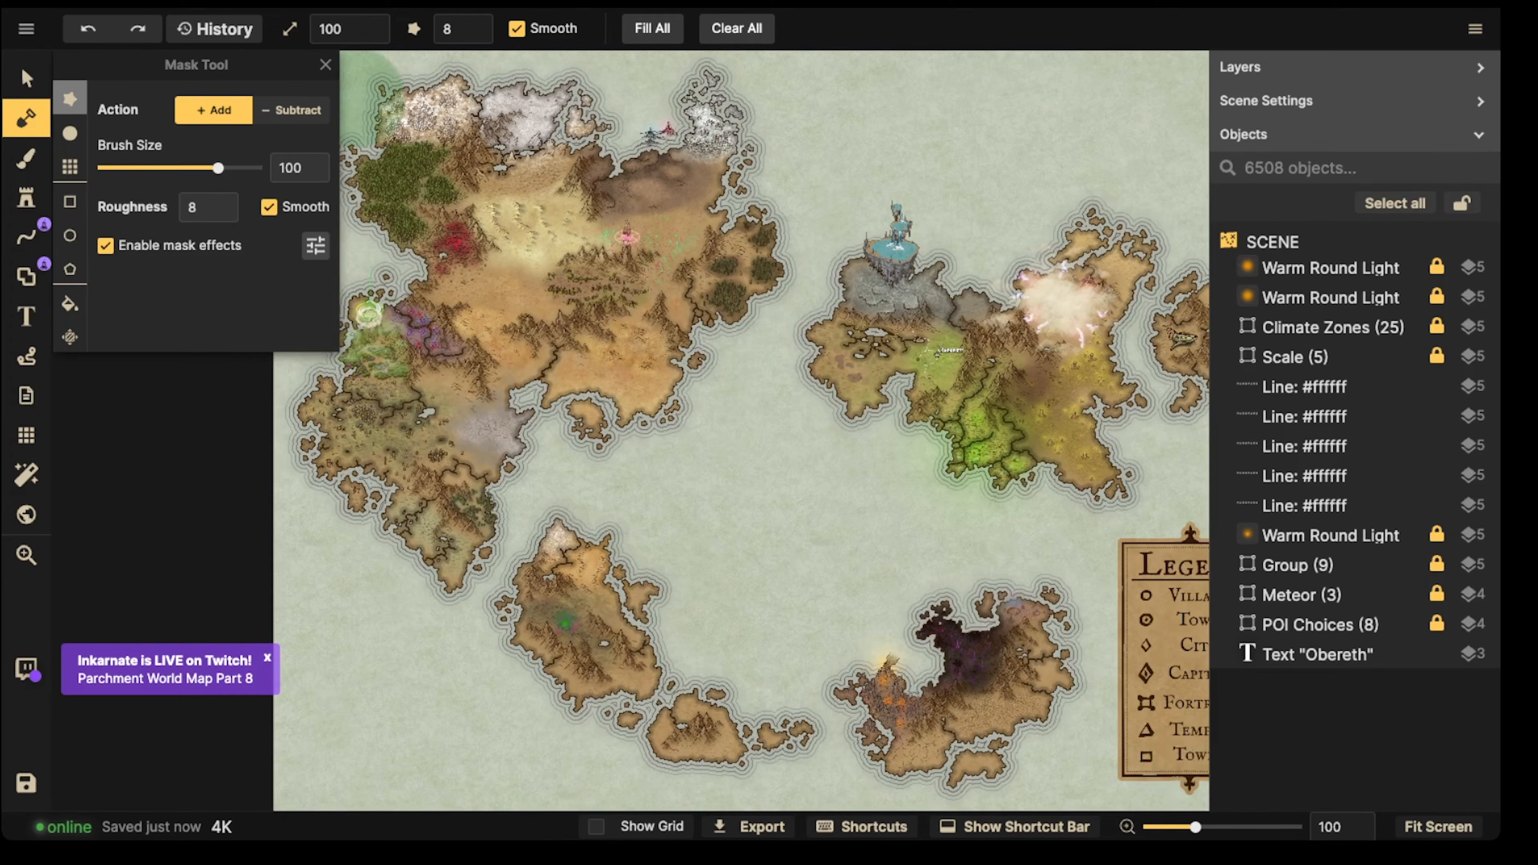
# Step: View the option for saving an offline backup of the map, and close it without creating a backup
pyautogui.click(326, 64)
pyautogui.click(26, 29)
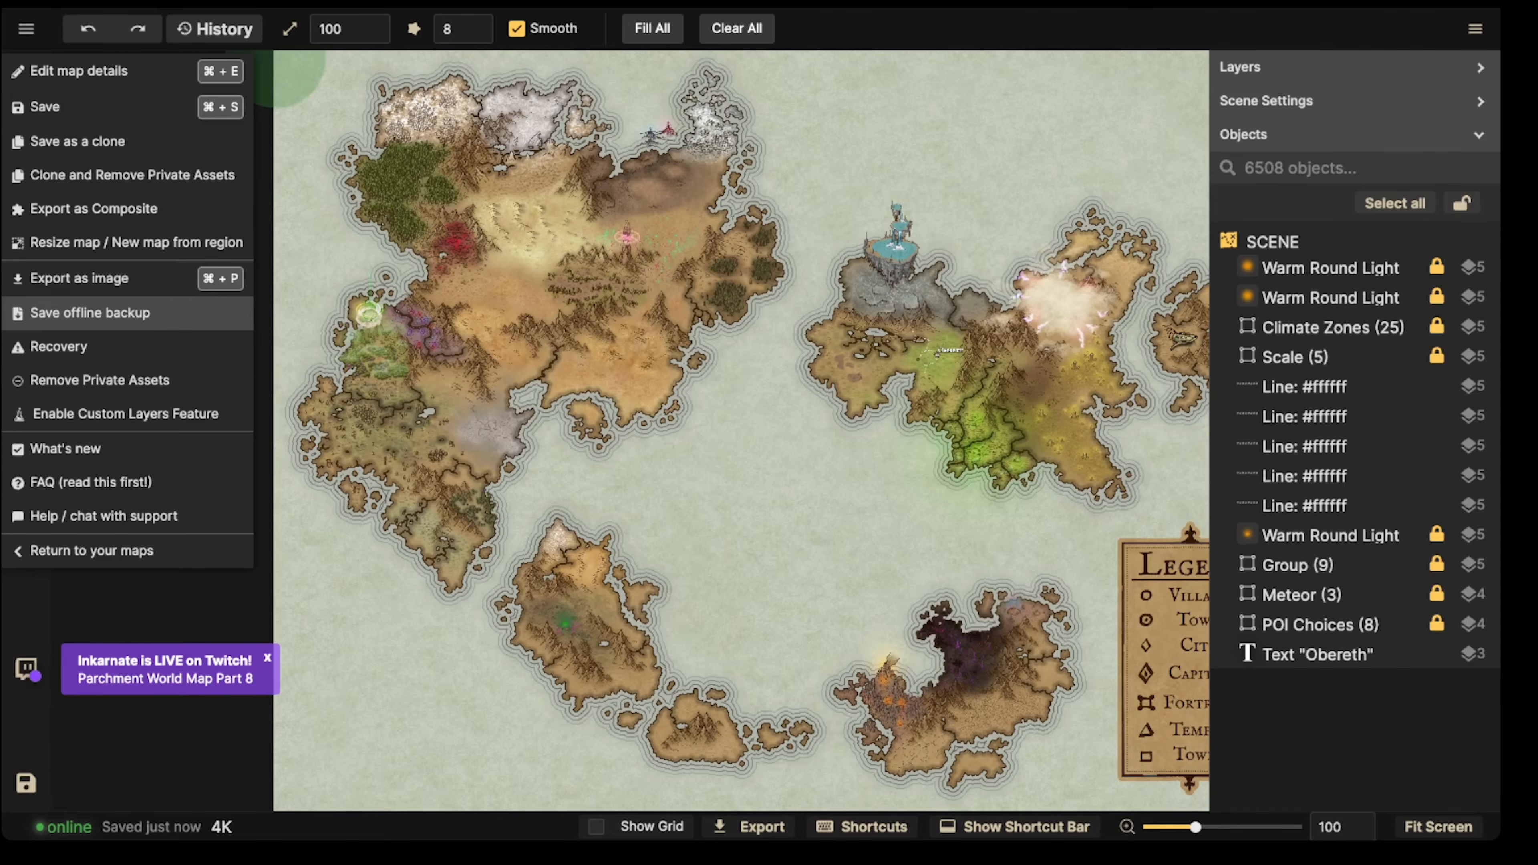
pyautogui.click(90, 313)
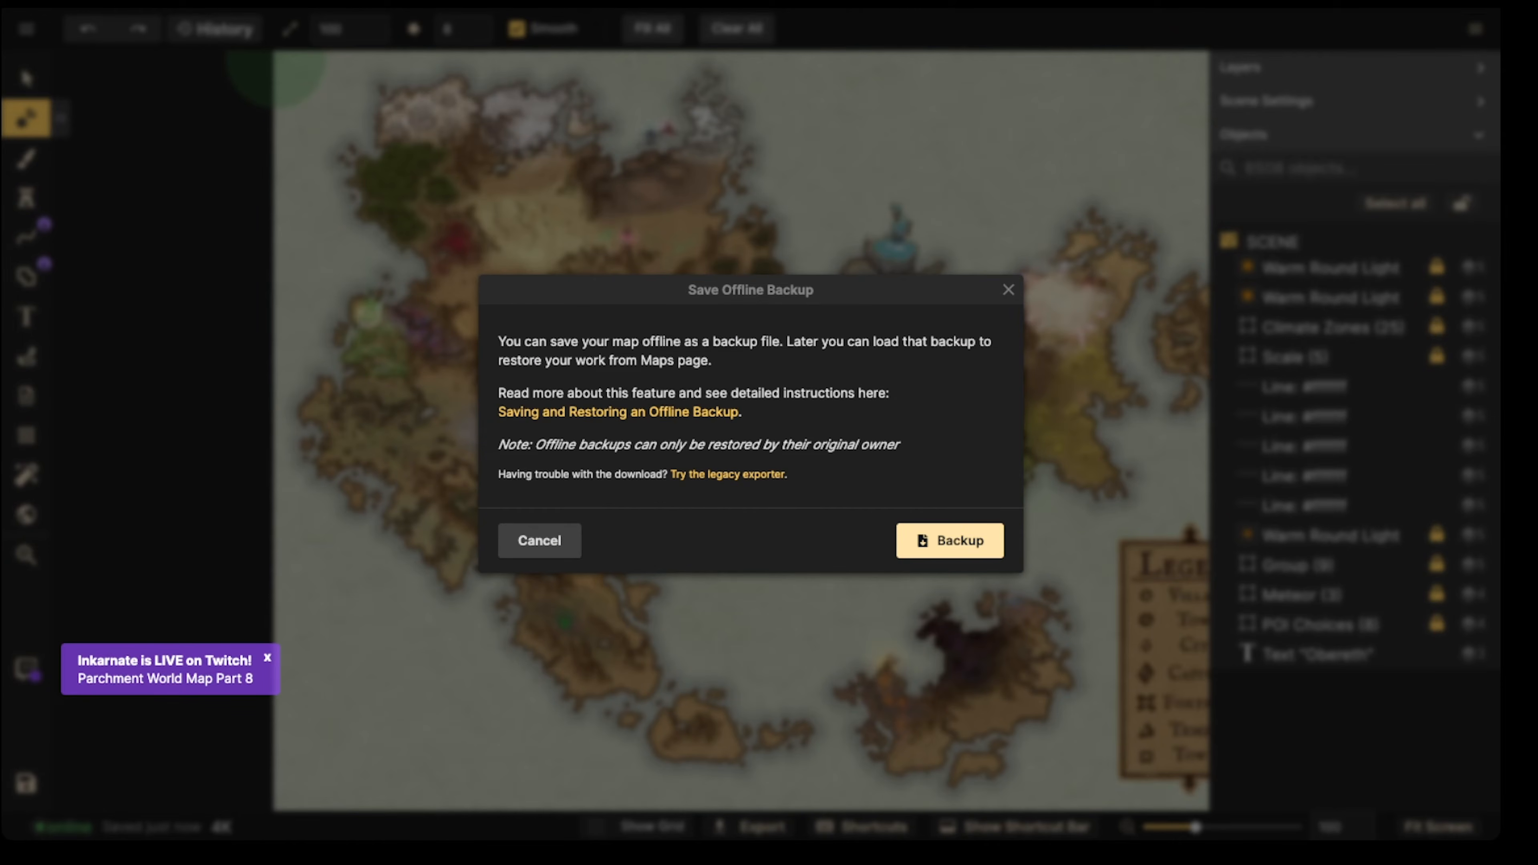
pyautogui.click(1008, 289)
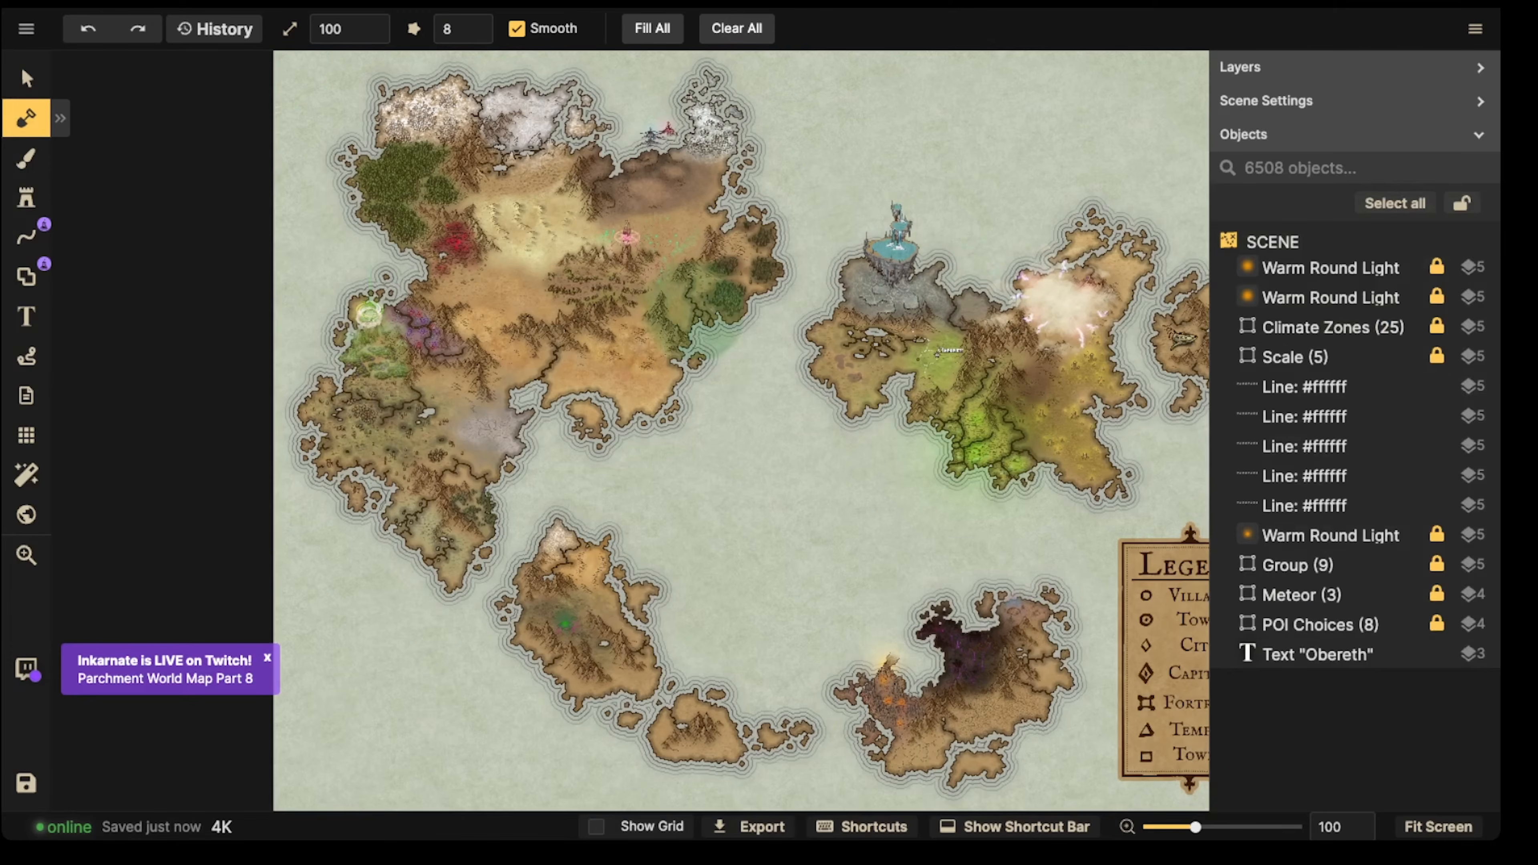
pyautogui.click(267, 657)
pyautogui.click(26, 78)
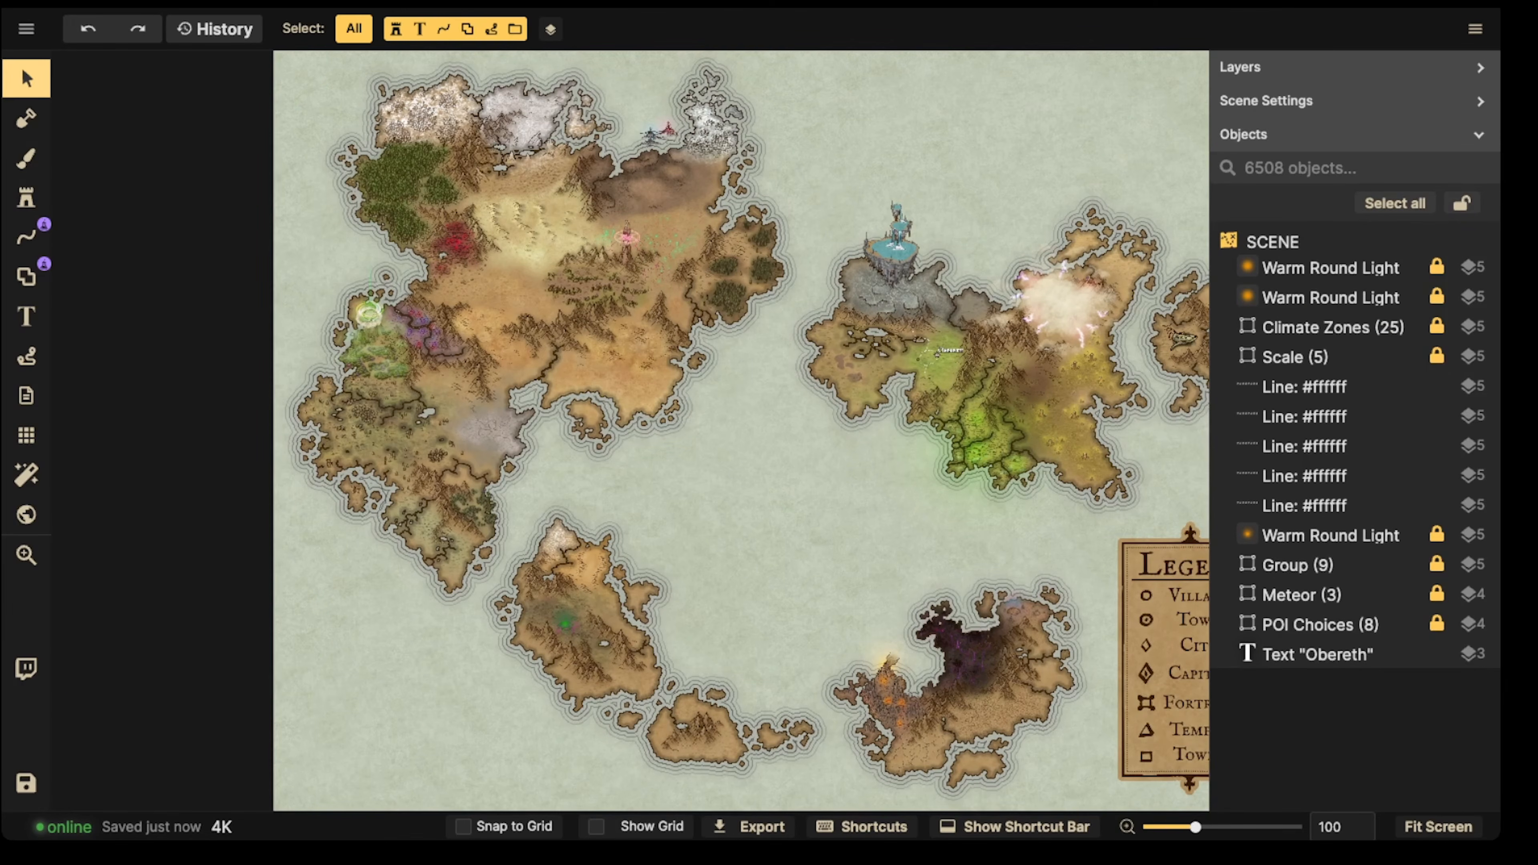
# Step: Try to lock all the map's unlocked objects, including the white lines and the "Obereth" text
pyautogui.scroll(-2, 576, 304)
pyautogui.press('space')
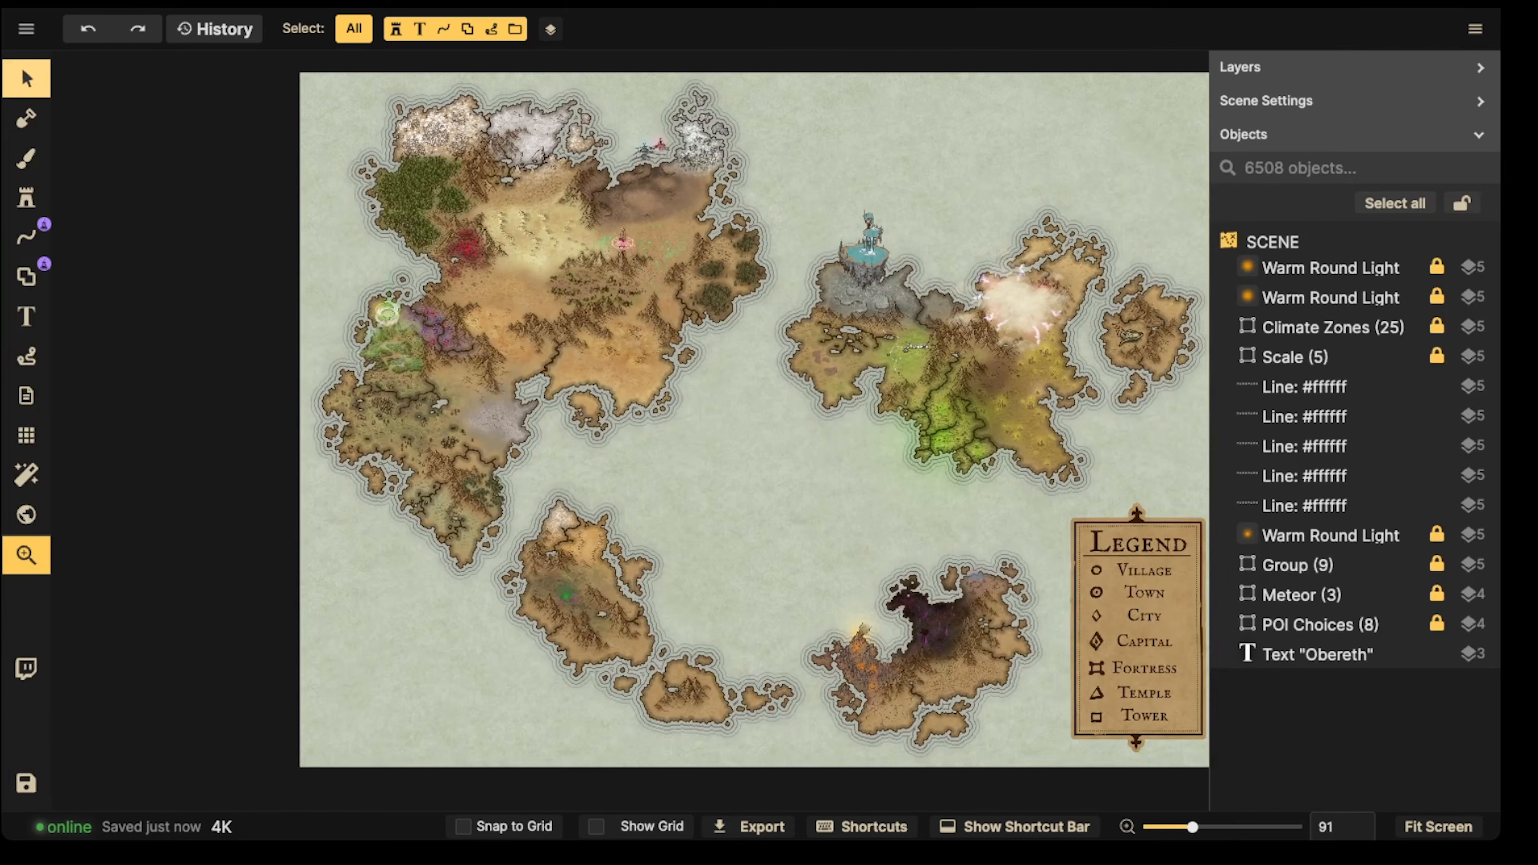
pyautogui.moveTo(713, 425); pyautogui.dragTo(613, 431)
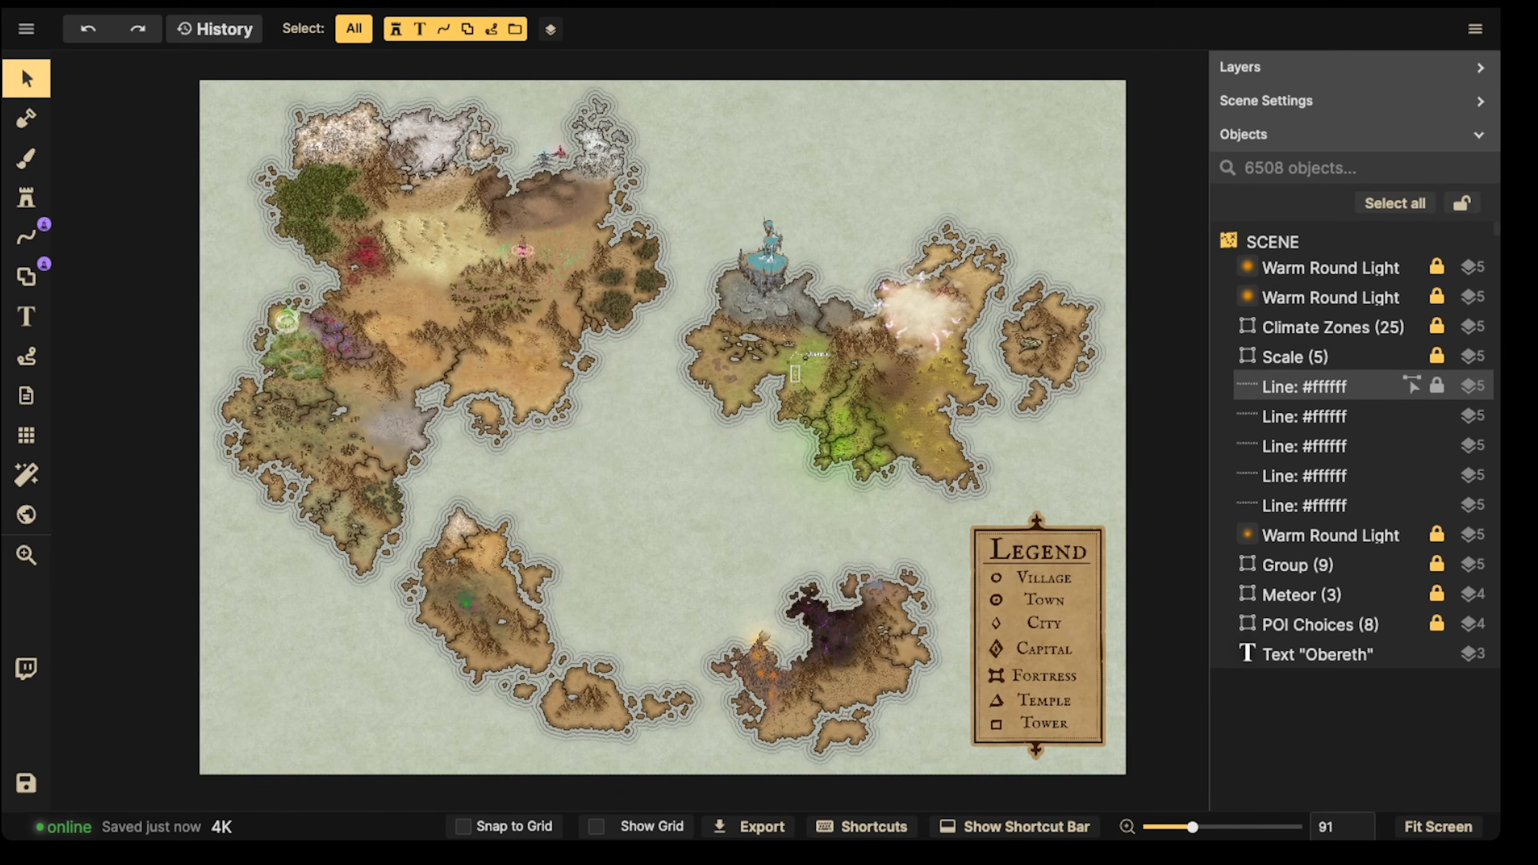
pyautogui.click(1413, 386)
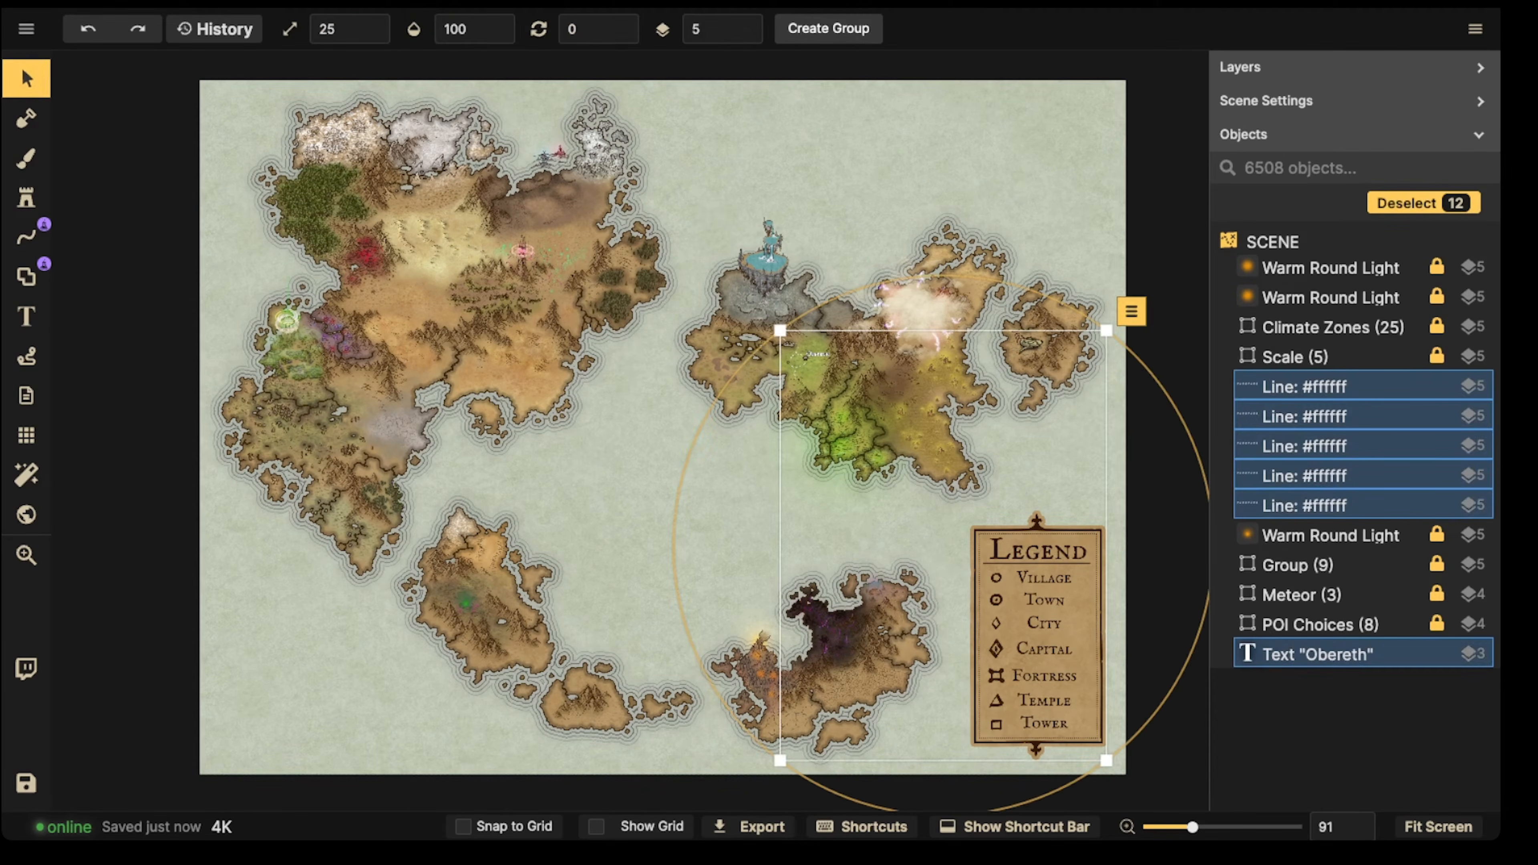
pyautogui.press('l')
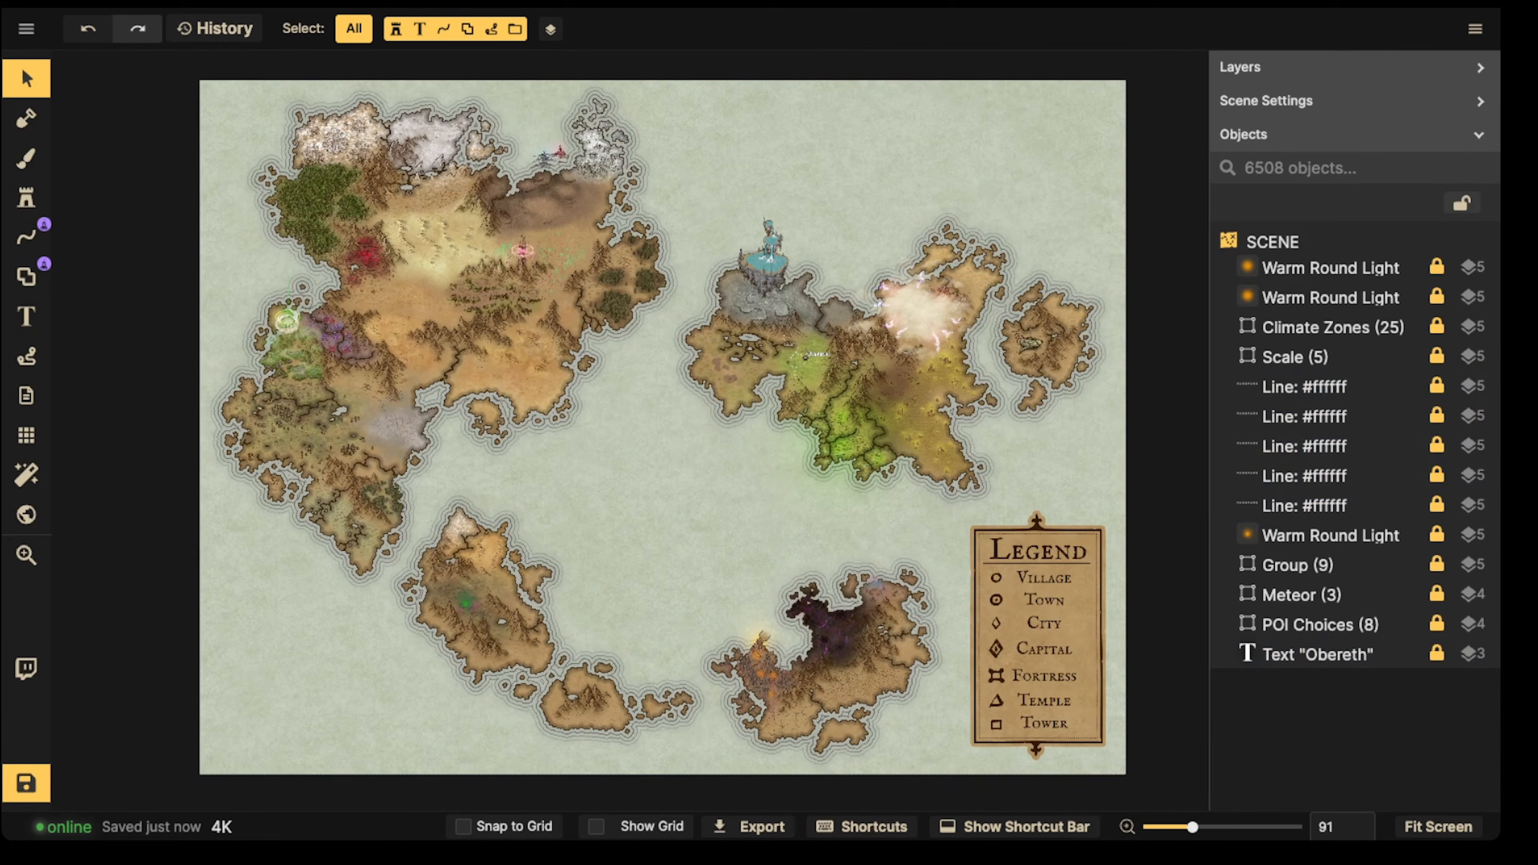
pyautogui.hotkey('ctrl', 'z')
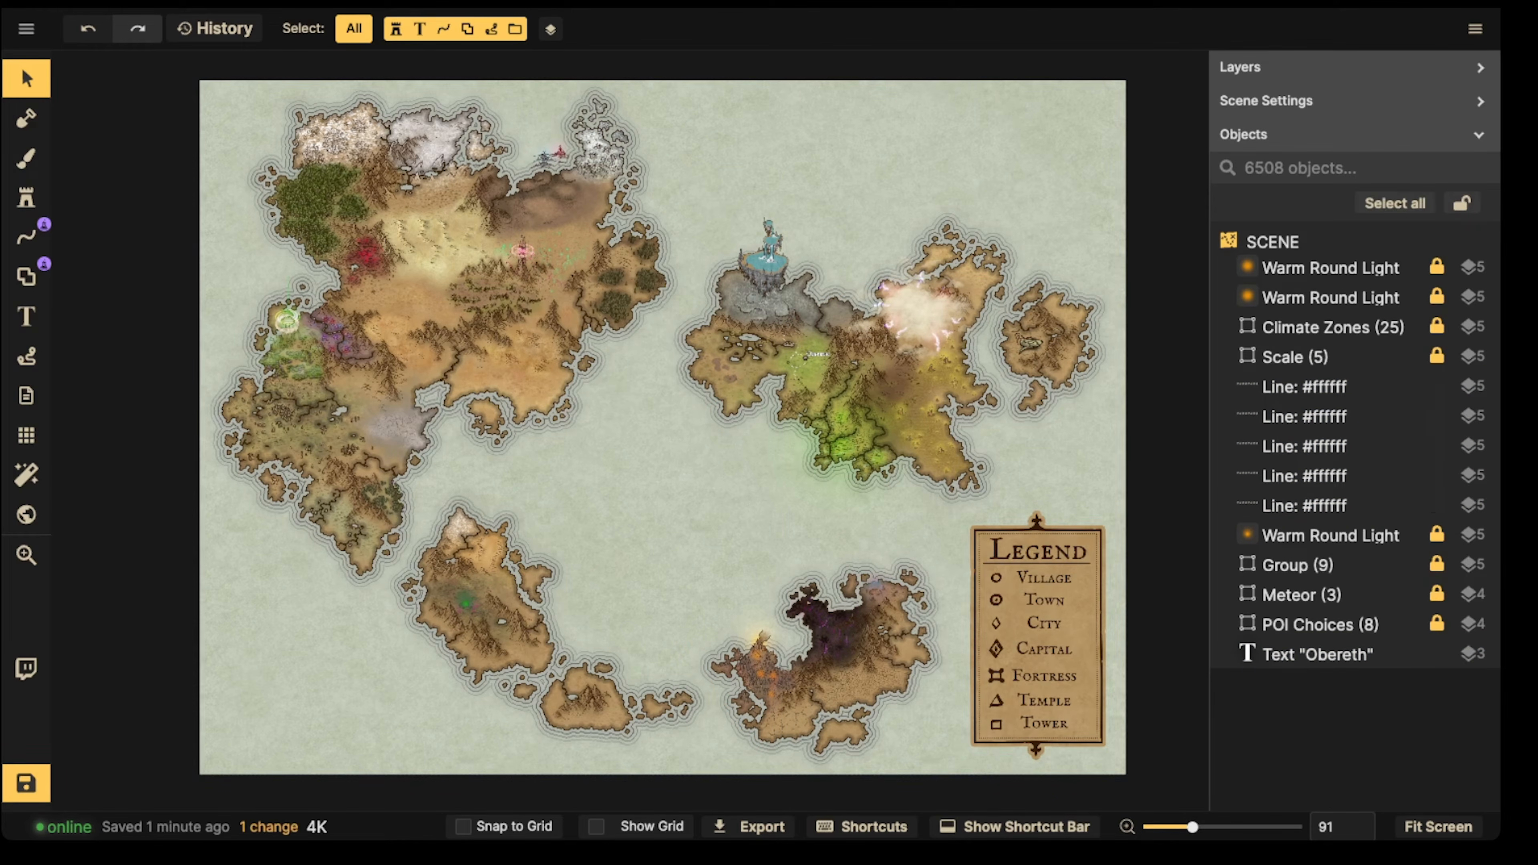
pyautogui.hotkey('ctrl', 's')
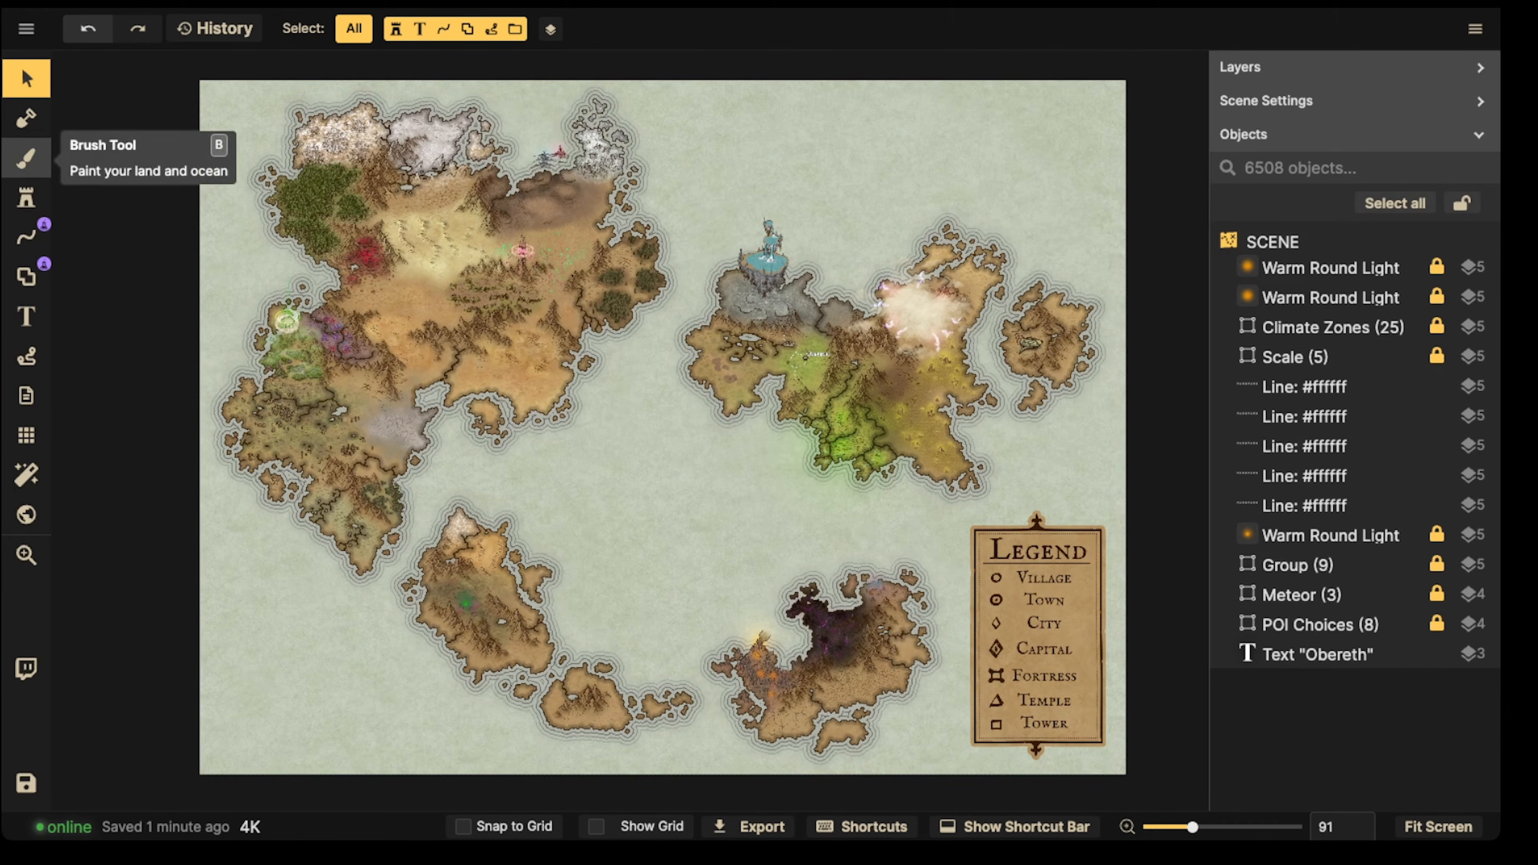
# Step: Fill the entire Top brush layer with solid black (000000)
pyautogui.click(26, 158)
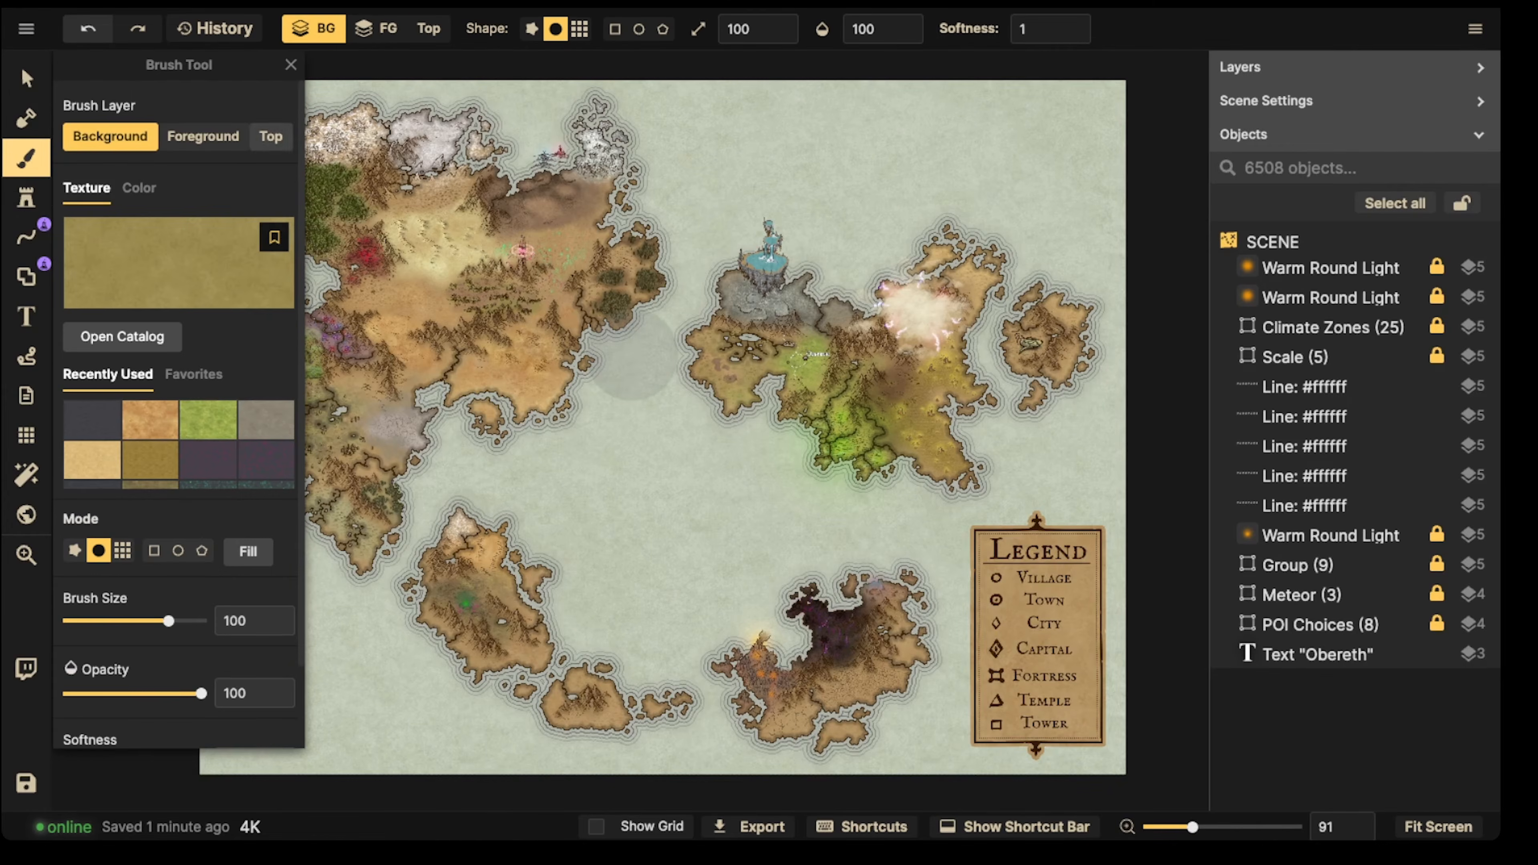
pyautogui.click(271, 135)
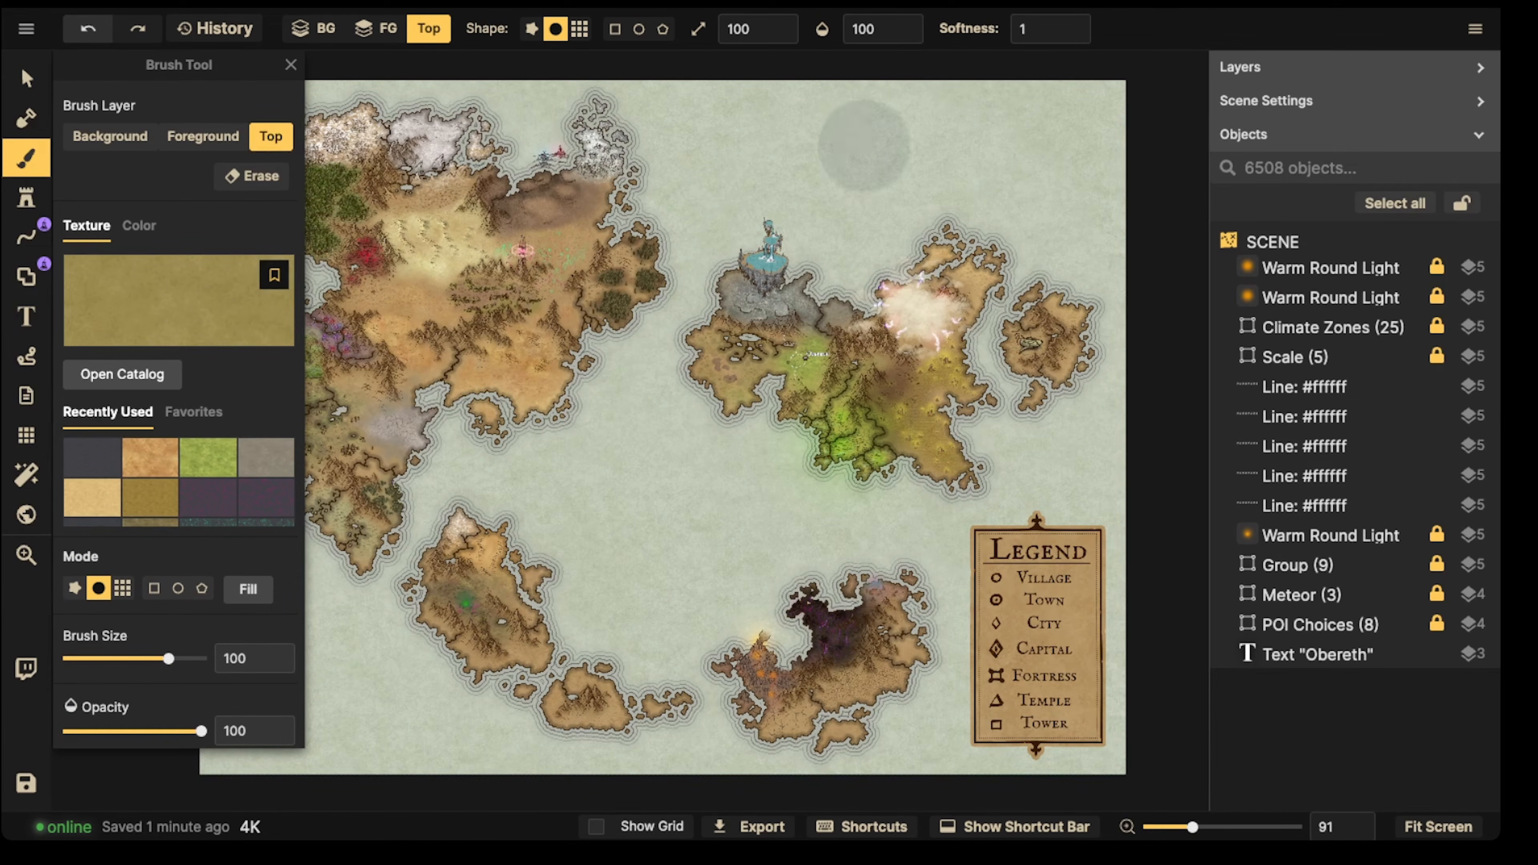
pyautogui.click(139, 226)
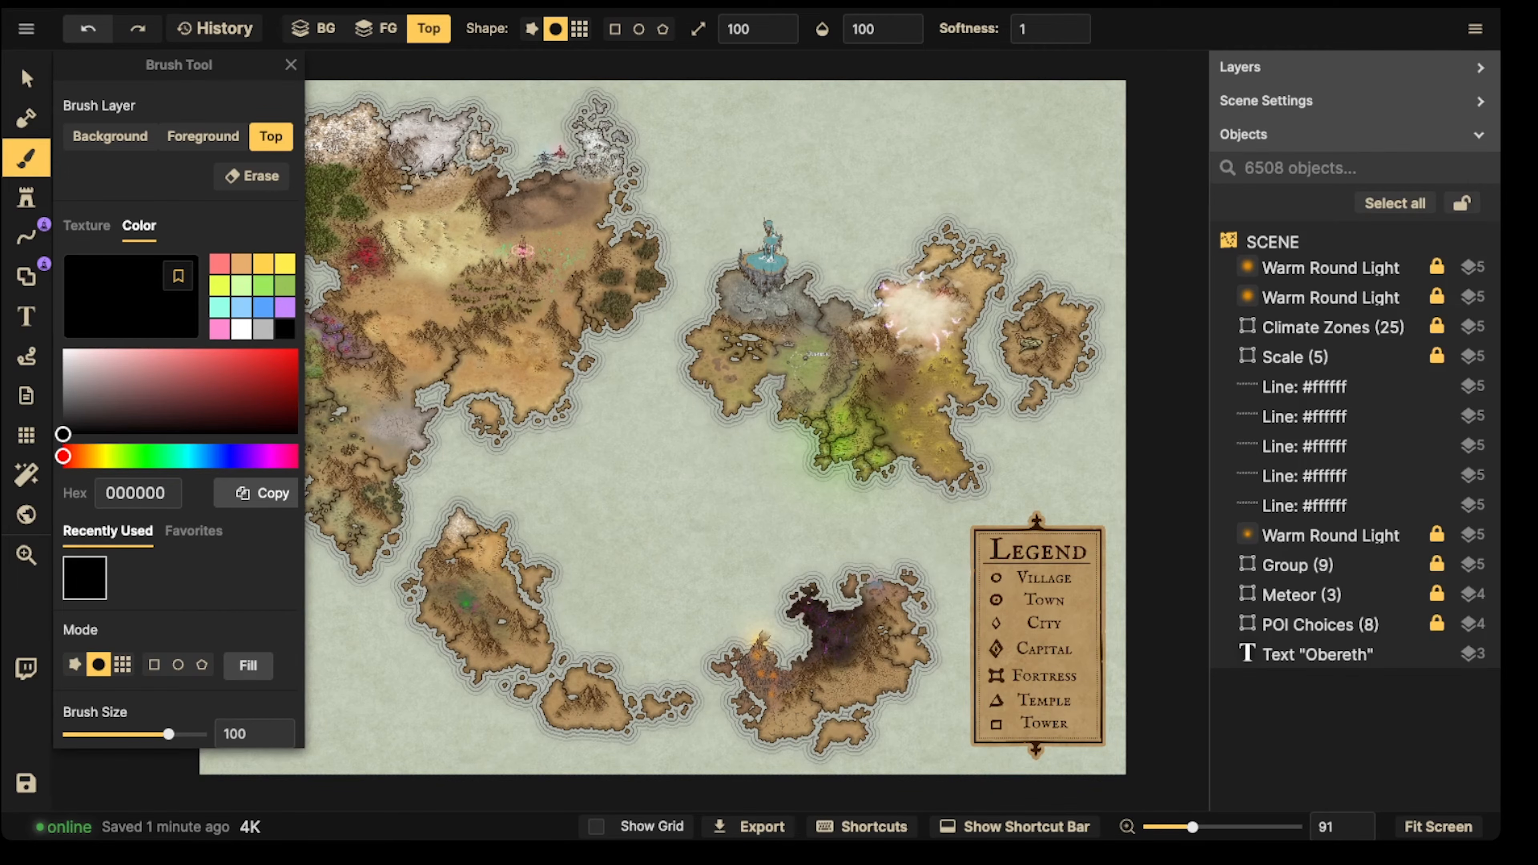
pyautogui.click(247, 666)
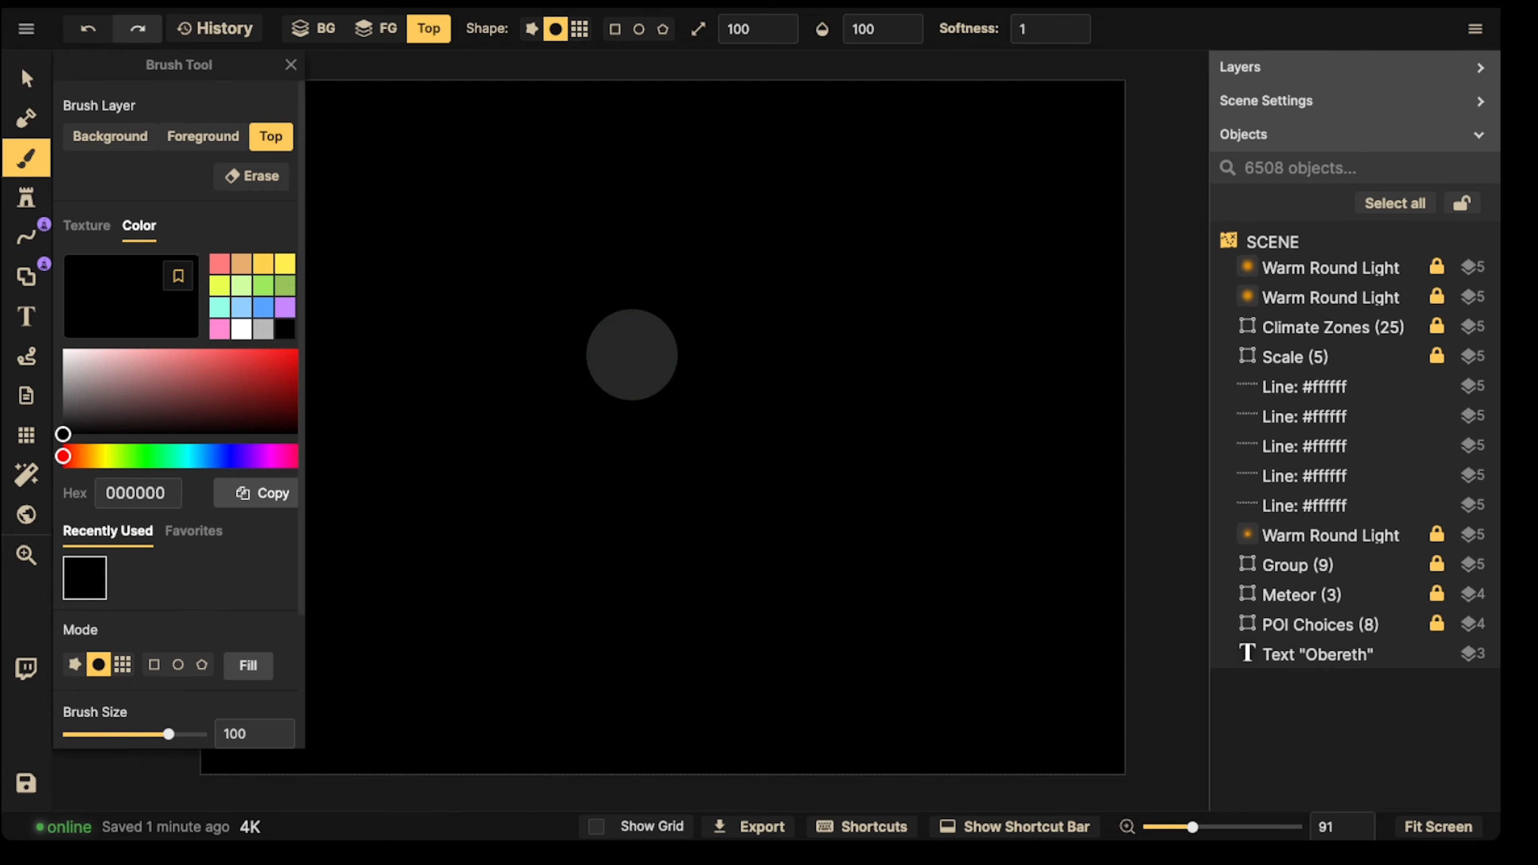
# Step: Erase a soft-edged round area of the black Top layer over the region around Obereth
pyautogui.click(251, 176)
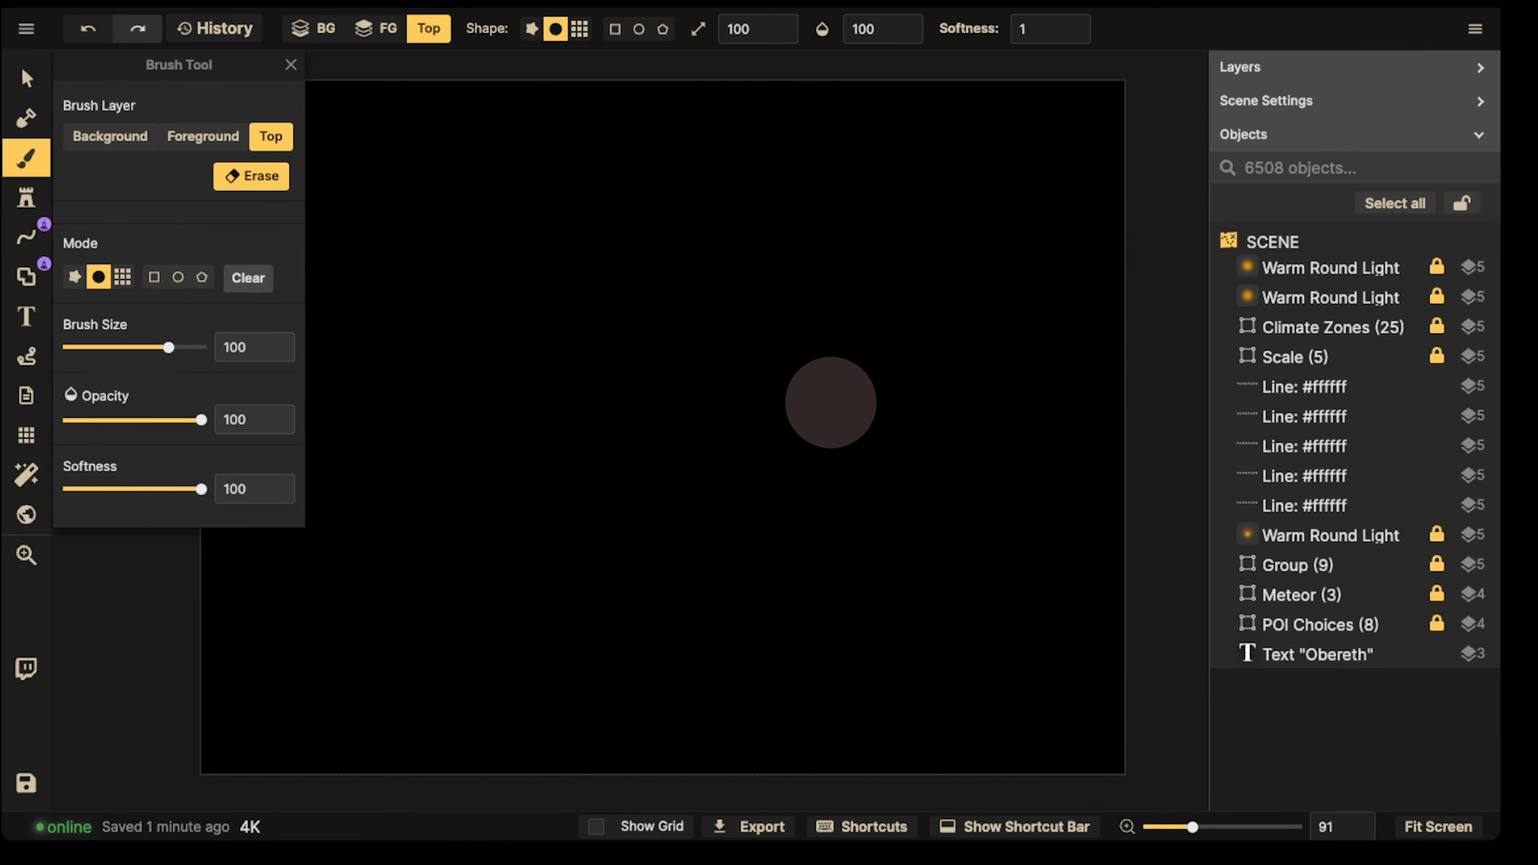
pyautogui.moveTo(831, 402)
pyautogui.mouseDown()
pyautogui.moveTo(818, 402)
pyautogui.moveTo(860, 443)
pyautogui.moveTo(817, 351)
pyautogui.moveTo(822, 315)
pyautogui.mouseUp()
pyautogui.hotkey('ctrl', 'z')
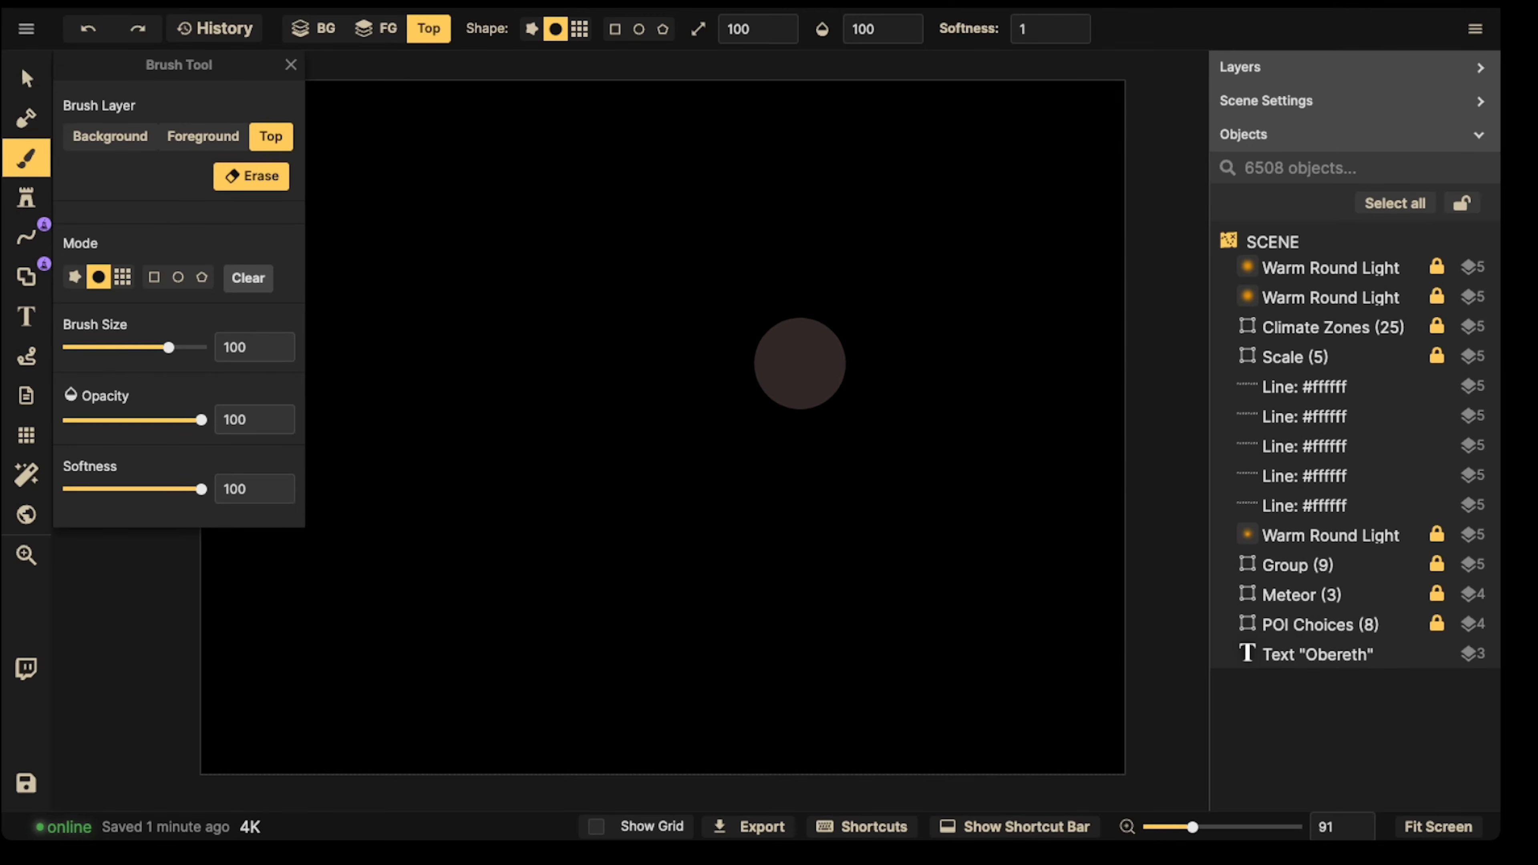
pyautogui.click(799, 360)
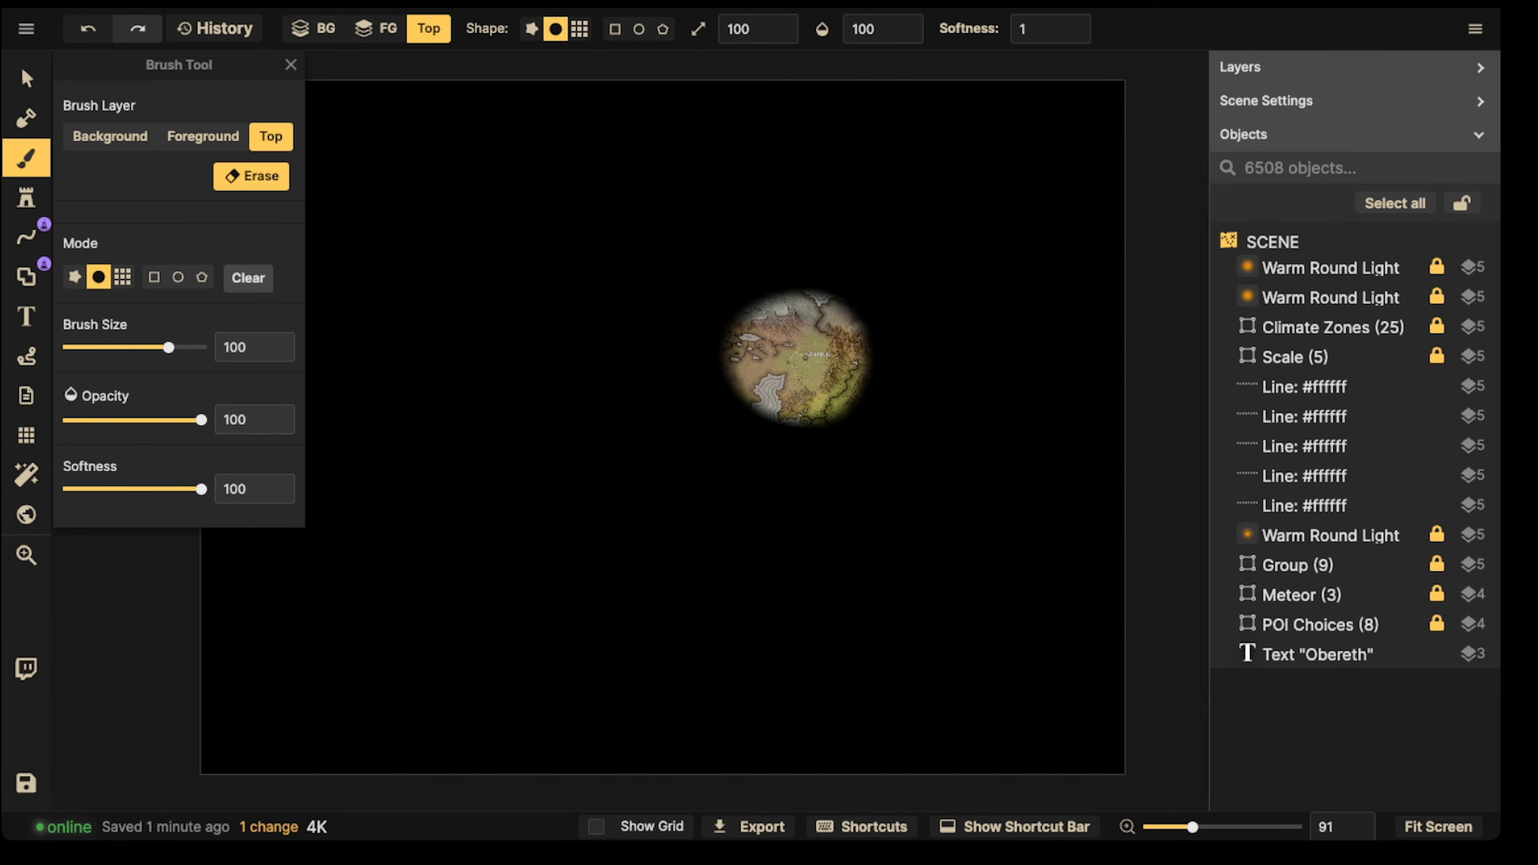
pyautogui.scroll(5, 791, 343)
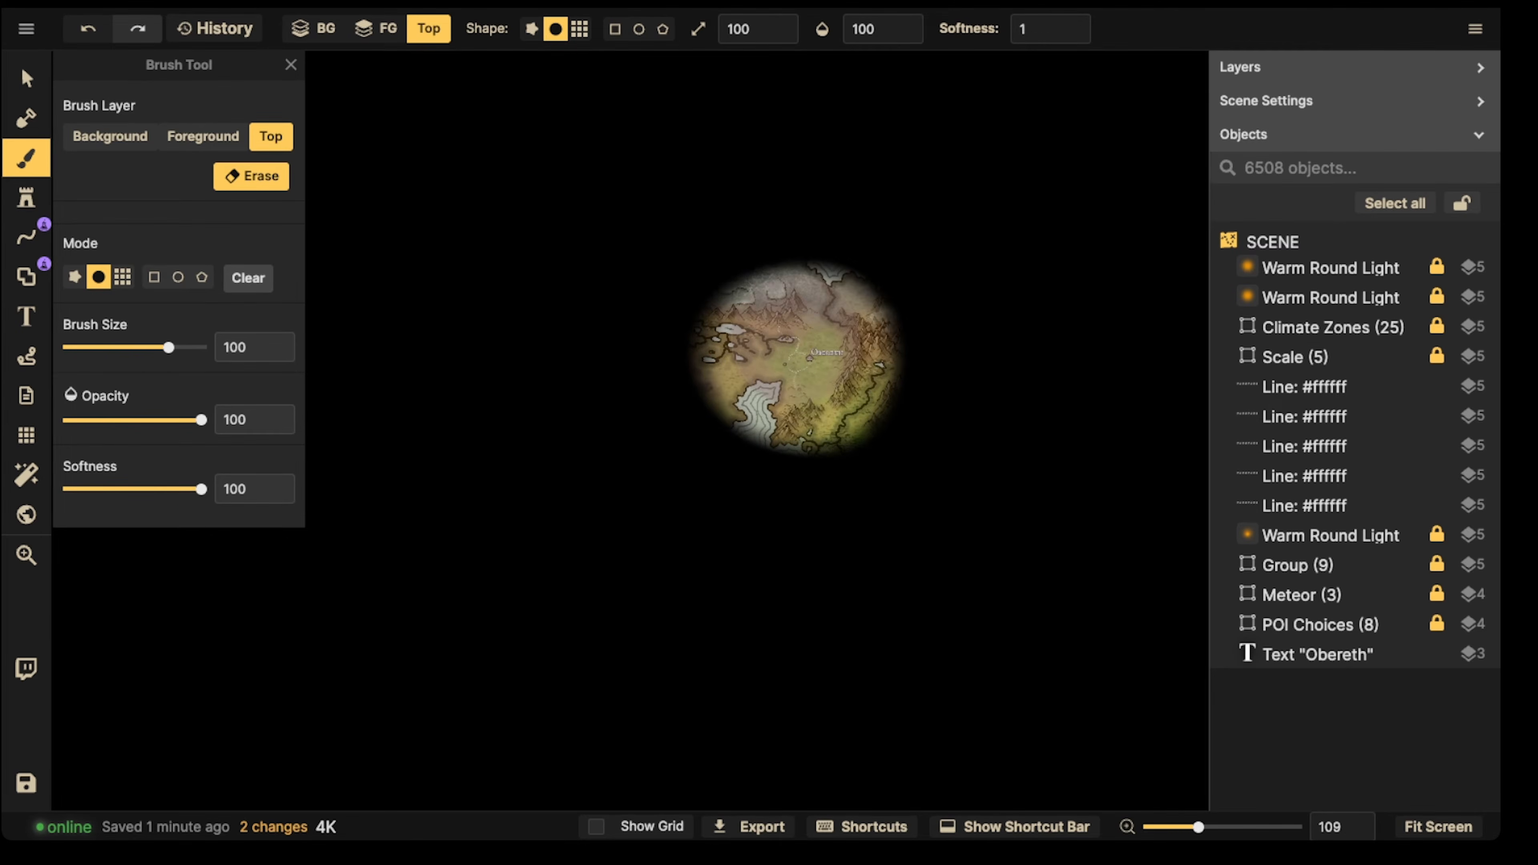
# Step: Examine the erased opening in the black Top layer around Obereth, both close up and against the whole map
pyautogui.scroll(8, 812, 351)
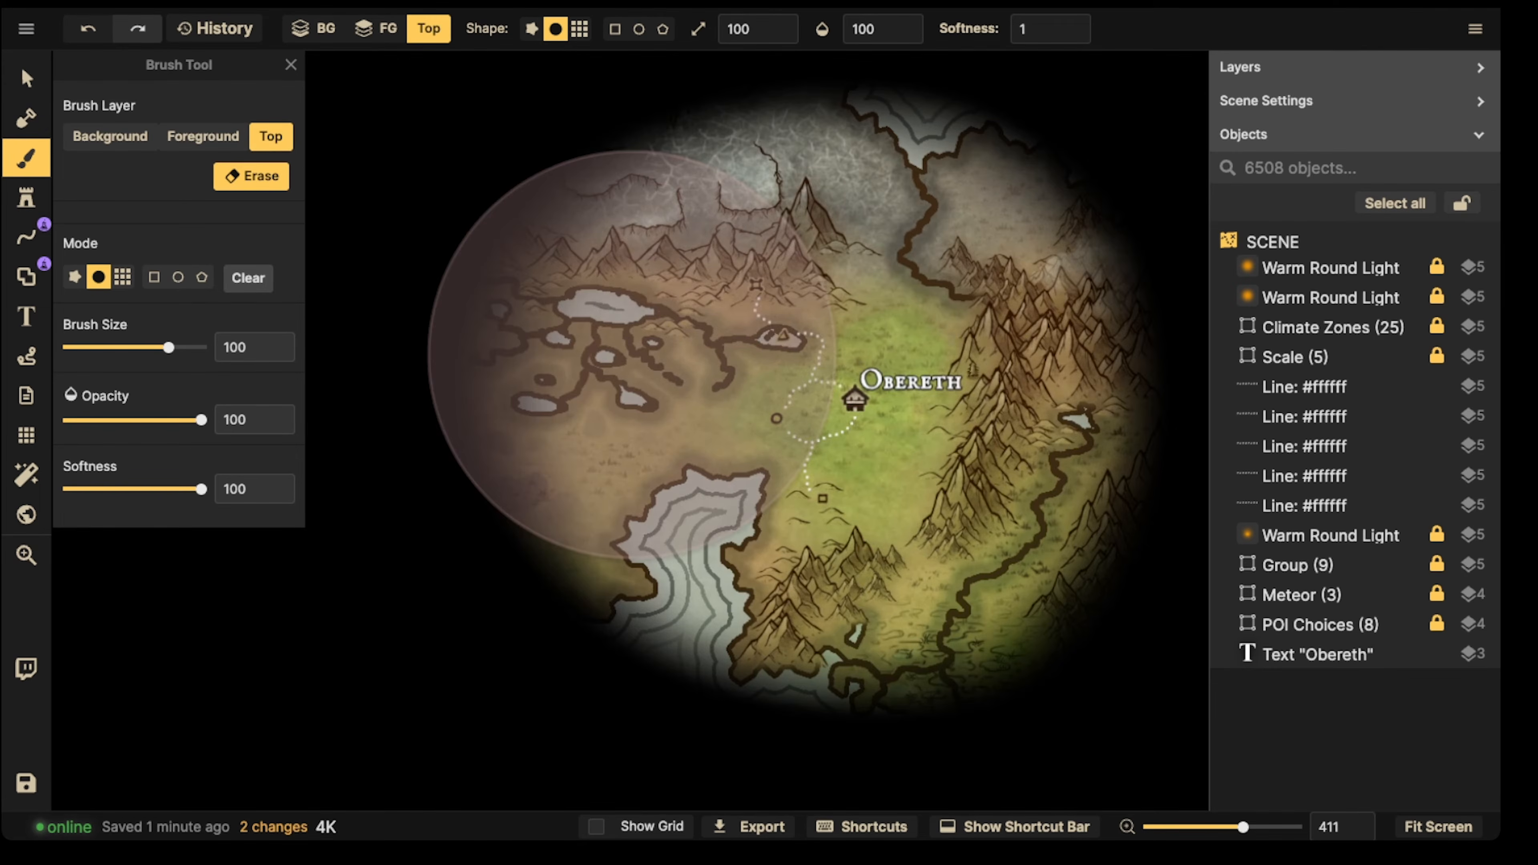
pyautogui.press('v')
pyautogui.scroll(3, 812, 352)
pyautogui.moveTo(811, 424); pyautogui.dragTo(670, 397)
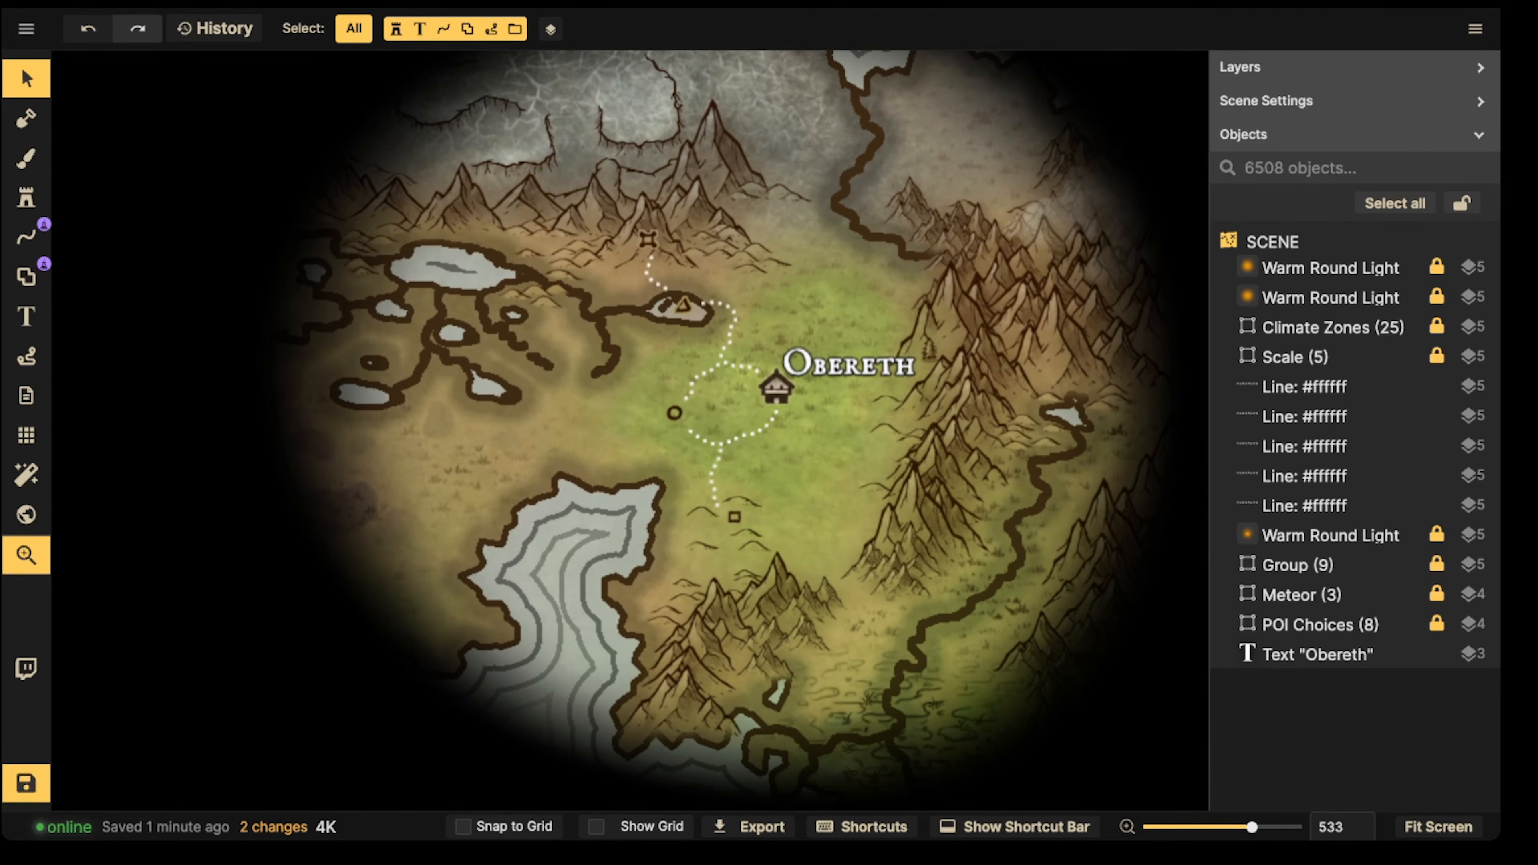
pyautogui.scroll(1, 712, 364)
pyautogui.scroll(-3, 711, 364)
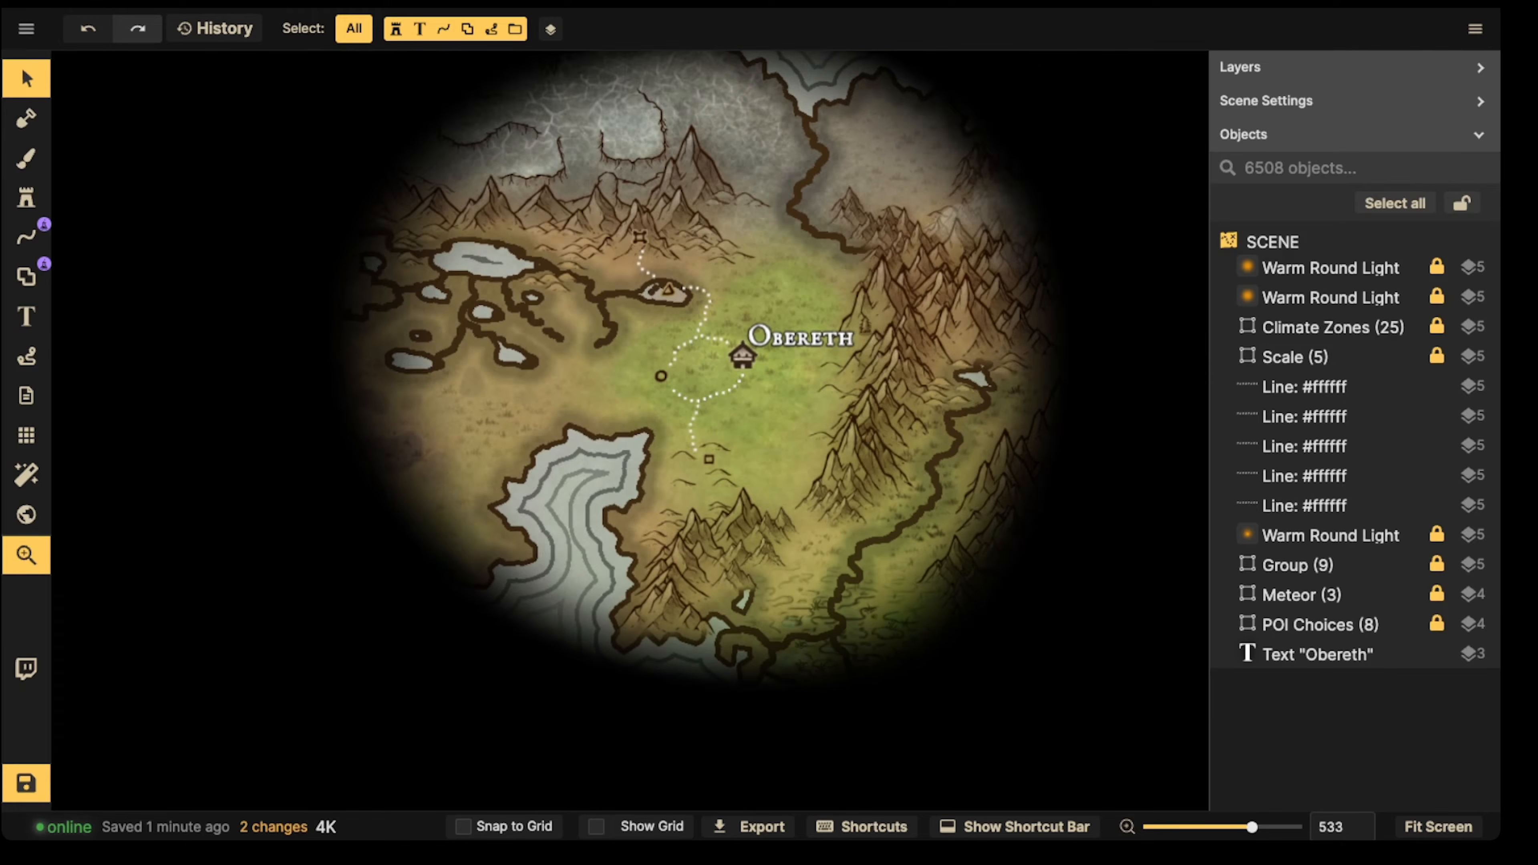
pyautogui.scroll(-2, 711, 364)
pyautogui.moveTo(711, 363); pyautogui.dragTo(857, 348)
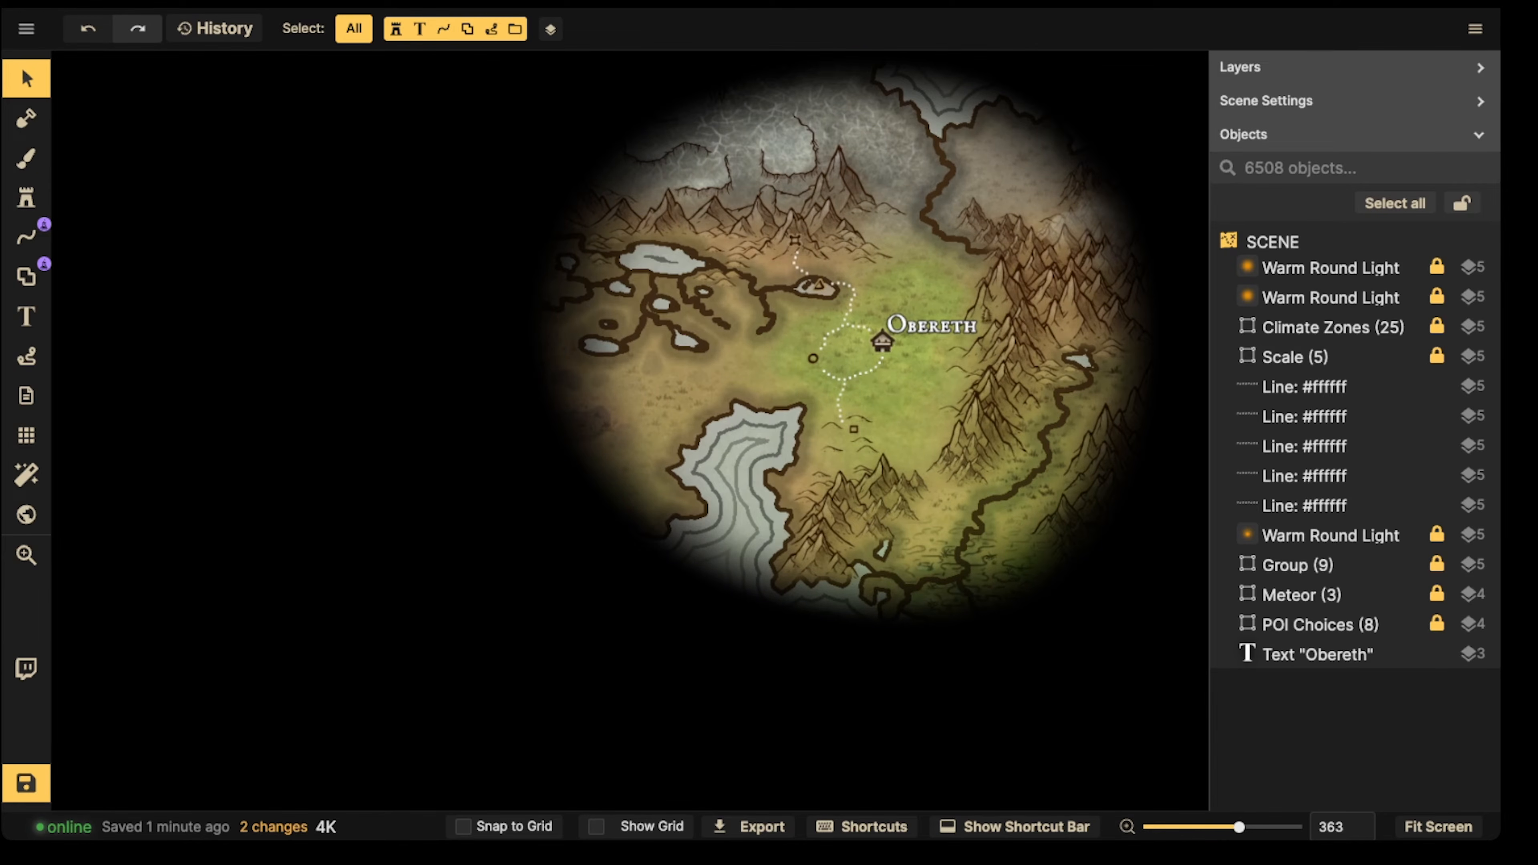
pyautogui.scroll(-2, 693, 215)
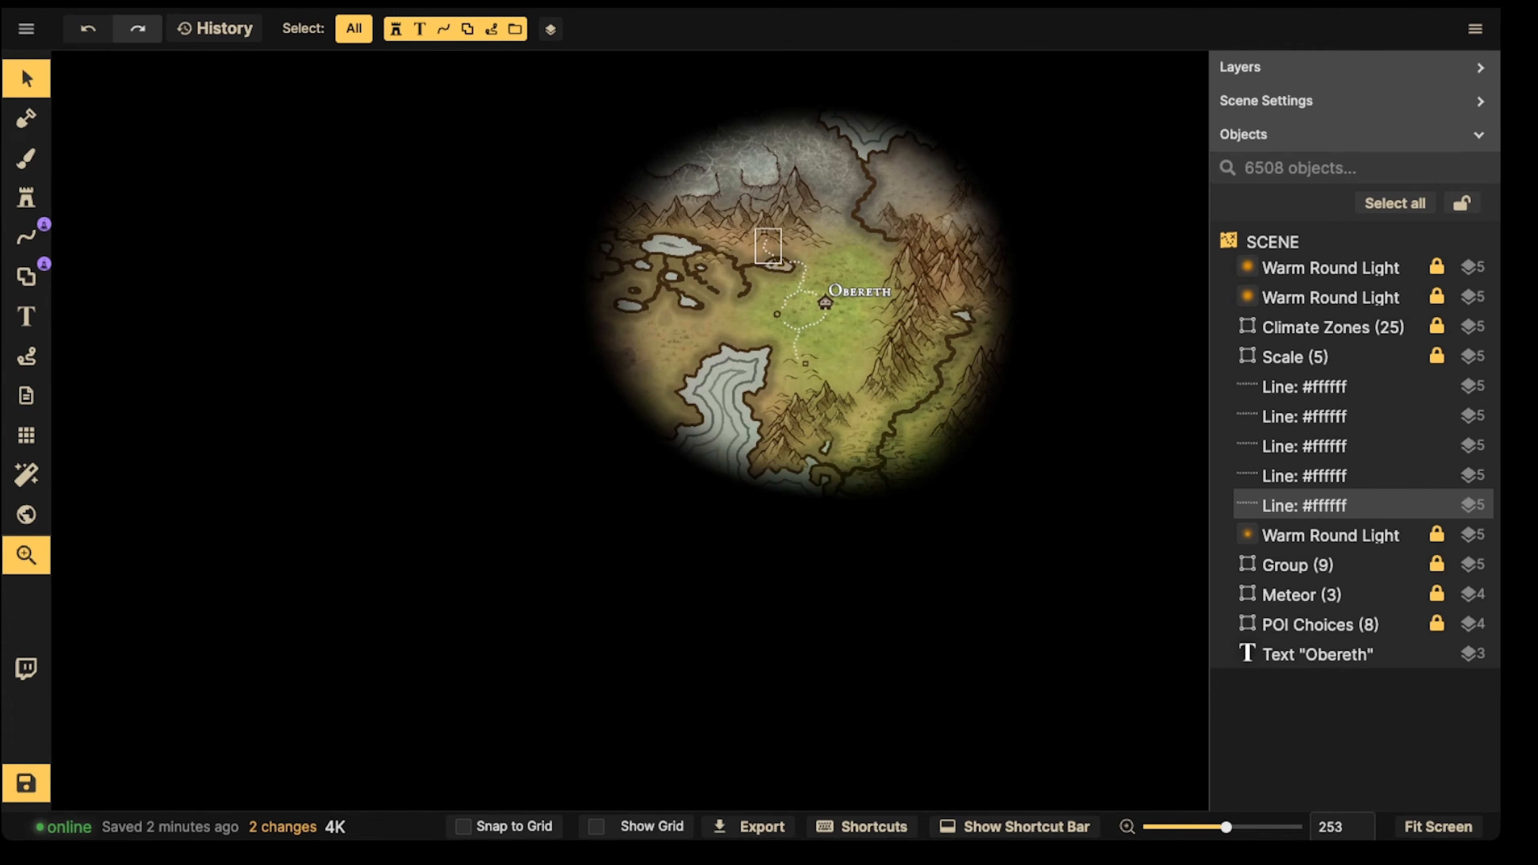
pyautogui.scroll(-3, 663, 257)
pyautogui.moveTo(663, 258); pyautogui.dragTo(676, 309)
pyautogui.scroll(-2, 765, 282)
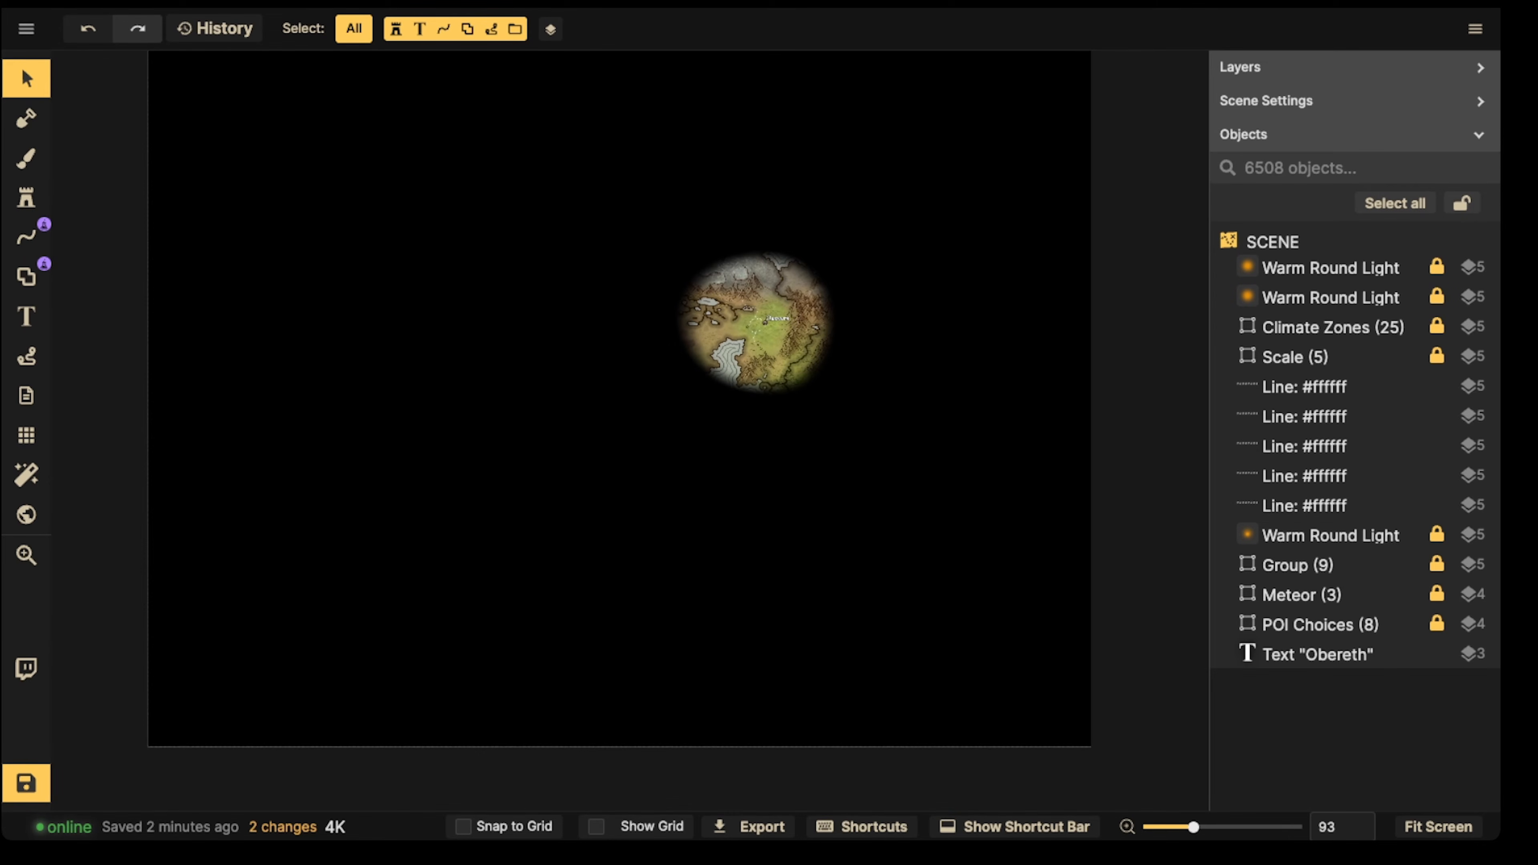
pyautogui.scroll(4, 765, 322)
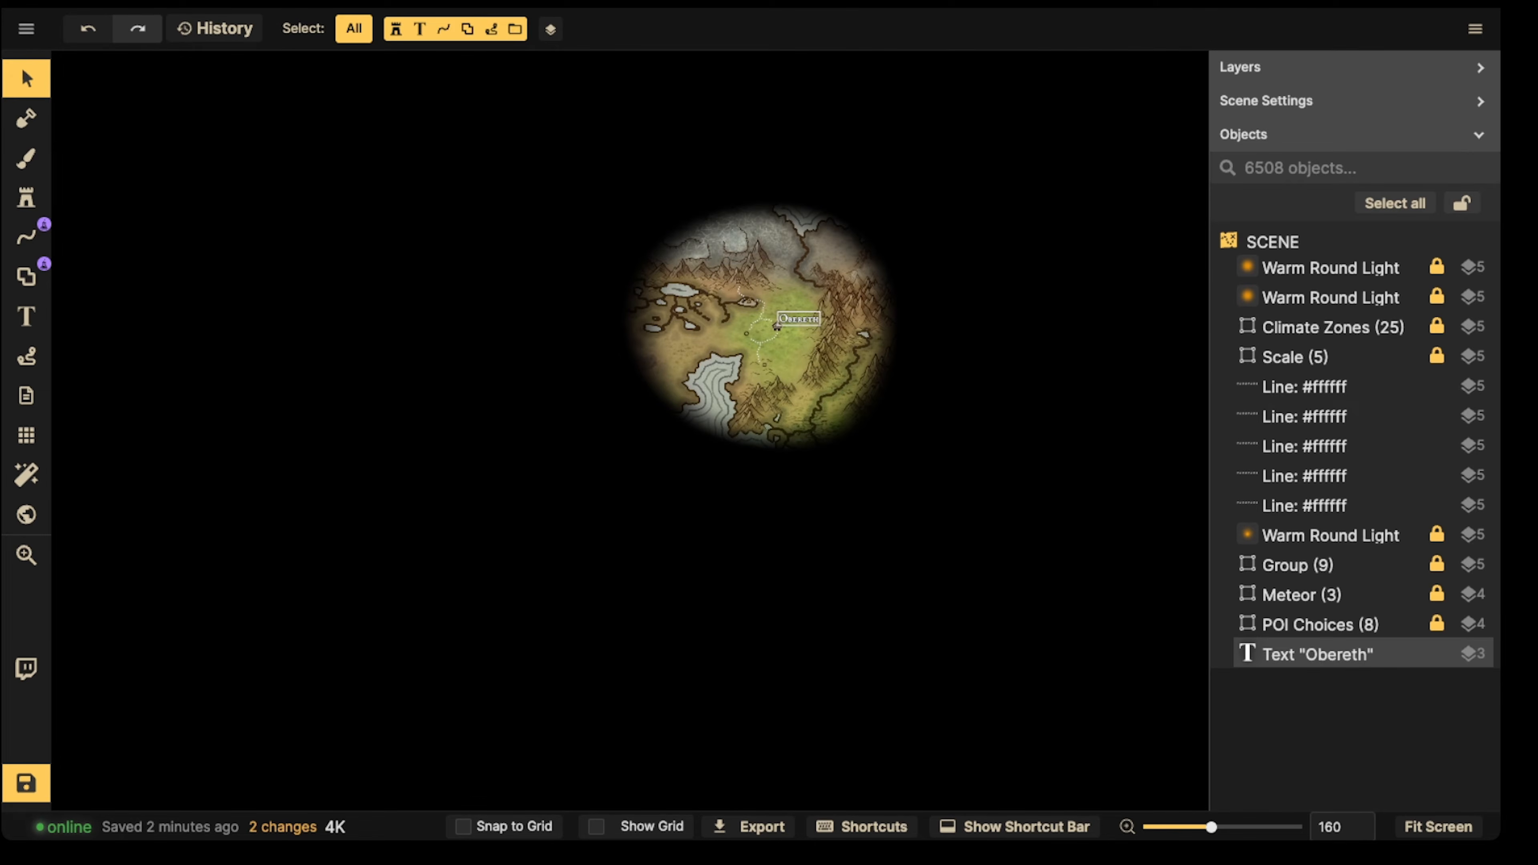
pyautogui.scroll(-1, 697, 299)
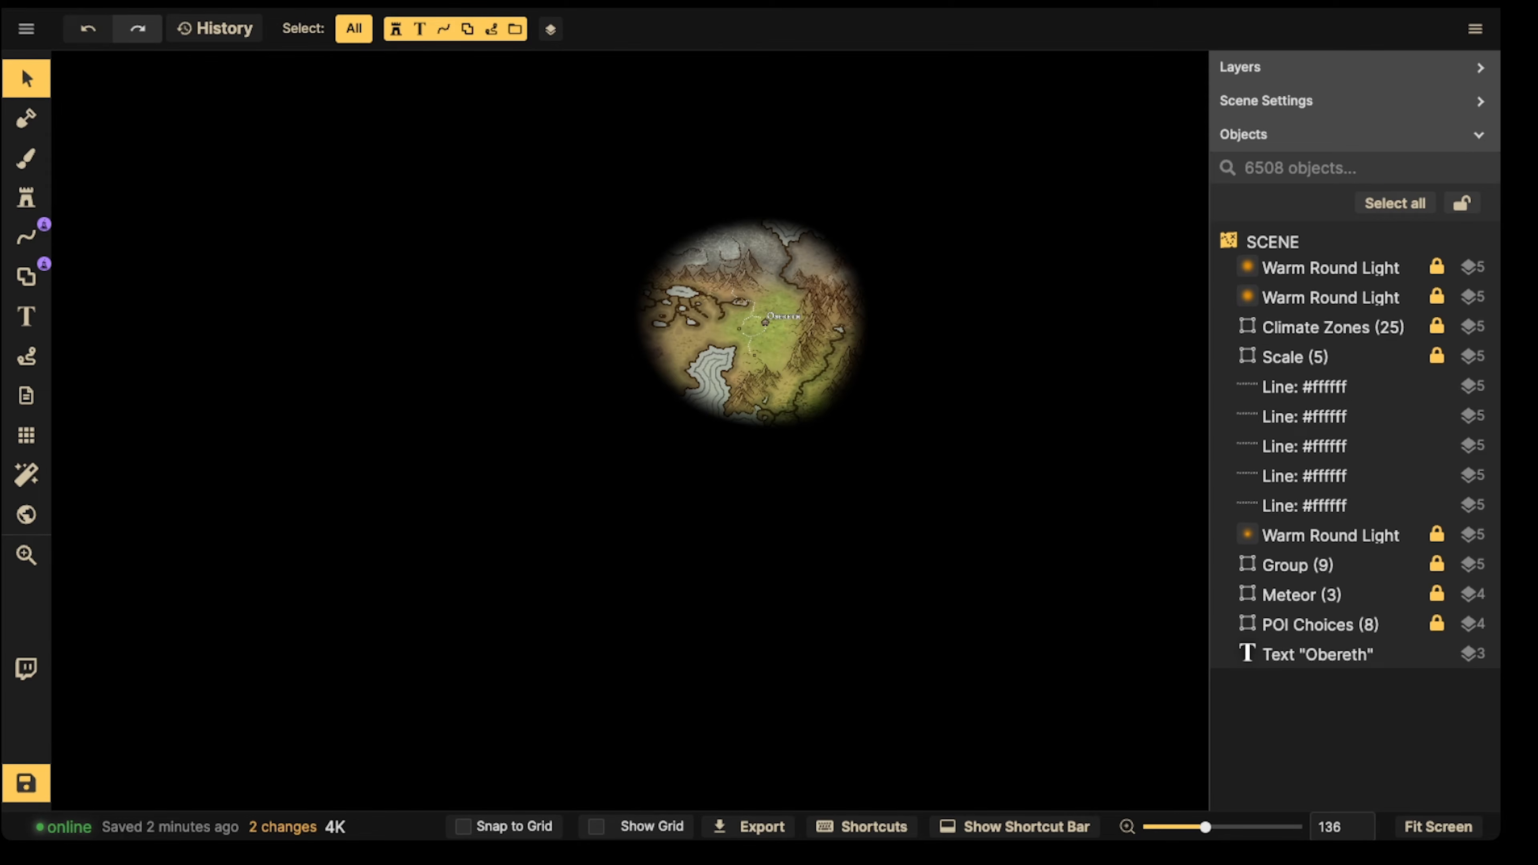
pyautogui.scroll(-2, 785, 373)
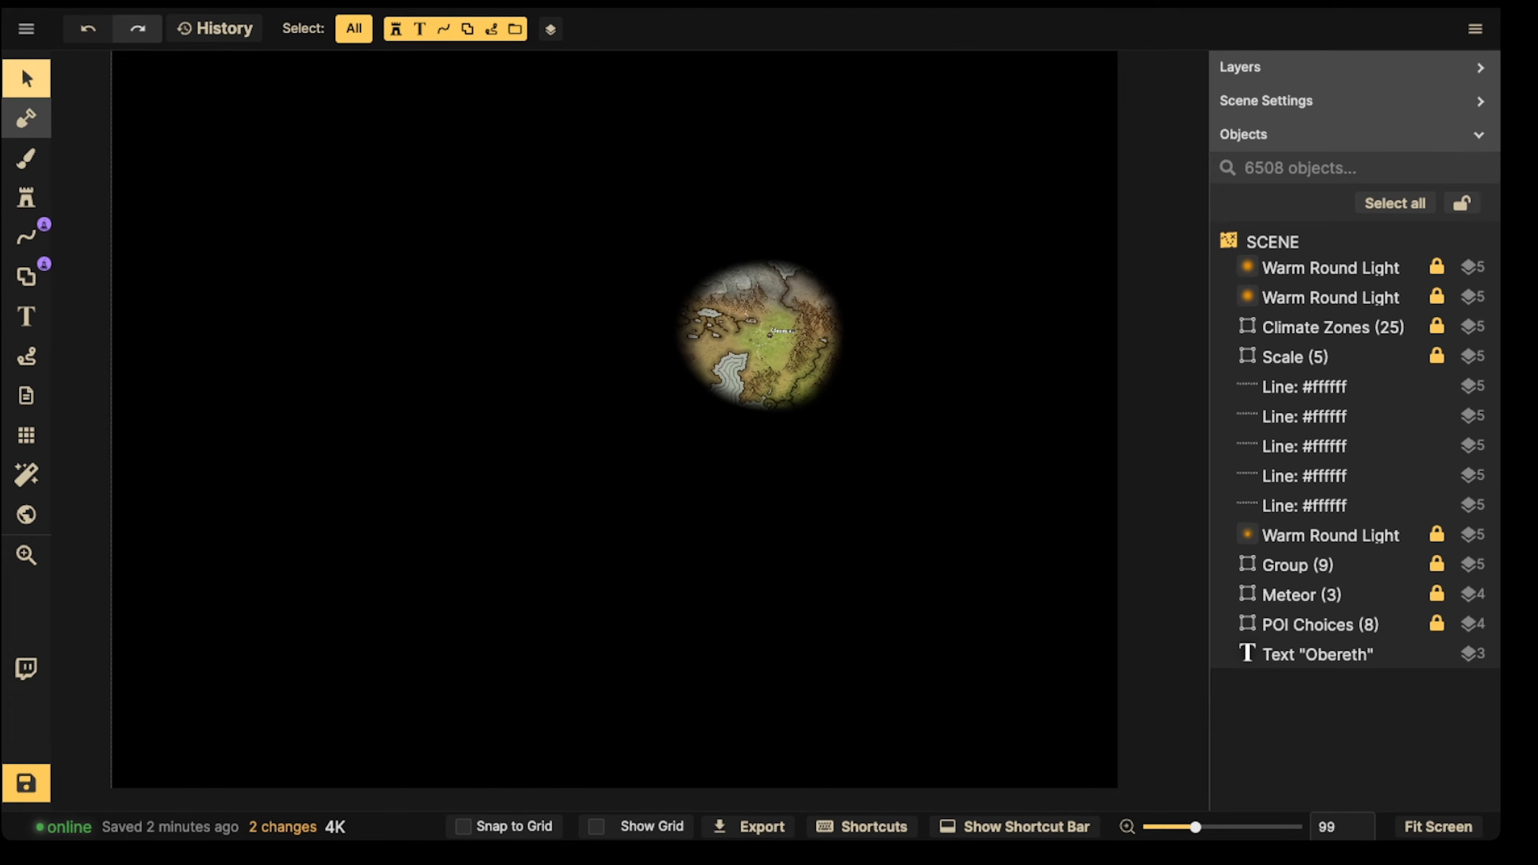
# Step: Clear the entire Top brush layer to remove the black cover from the map
pyautogui.click(26, 158)
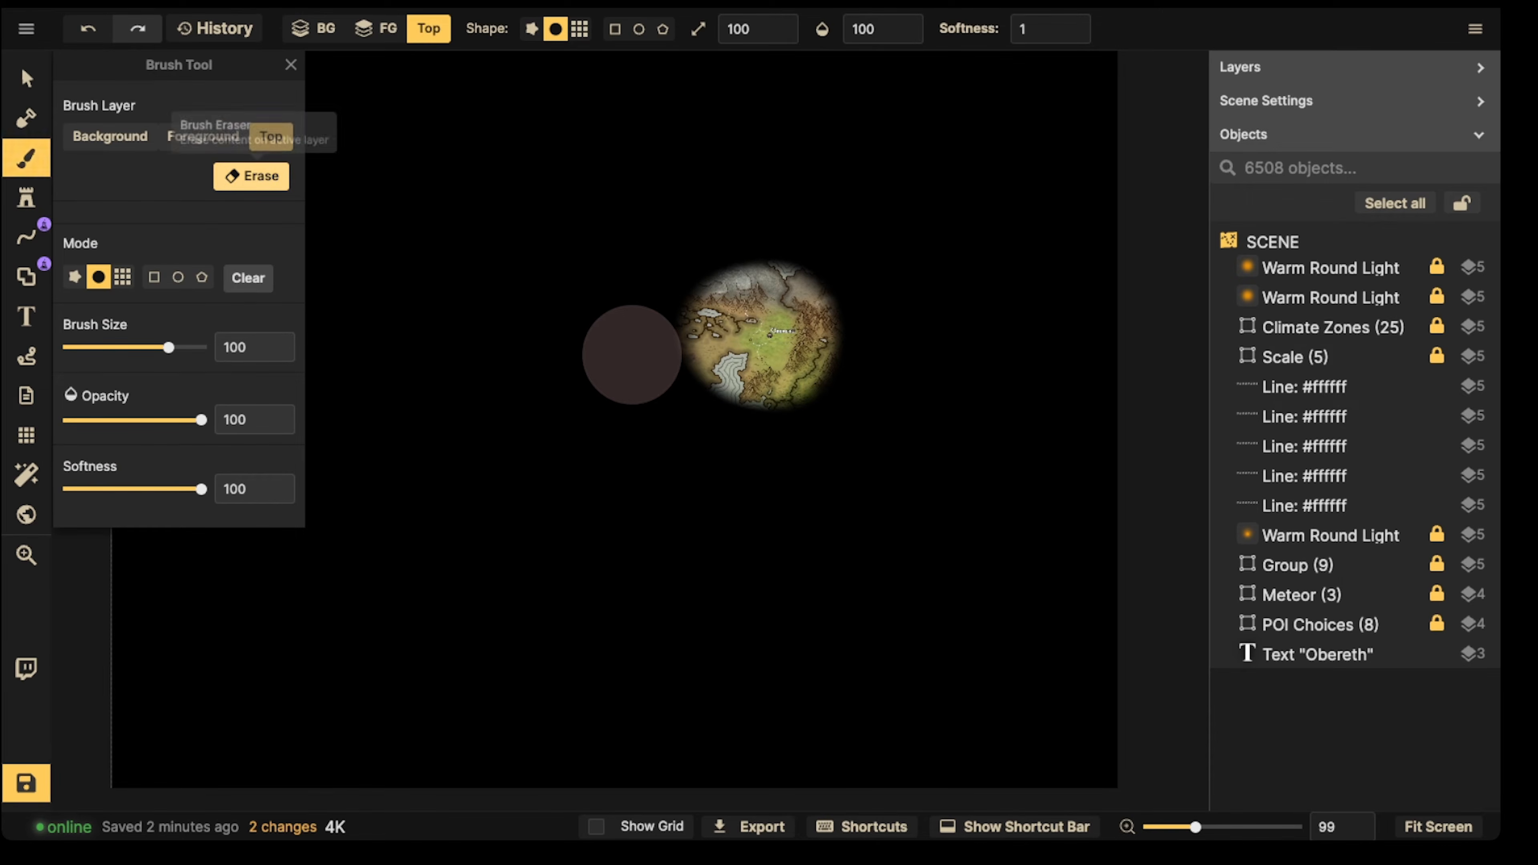
pyautogui.click(251, 176)
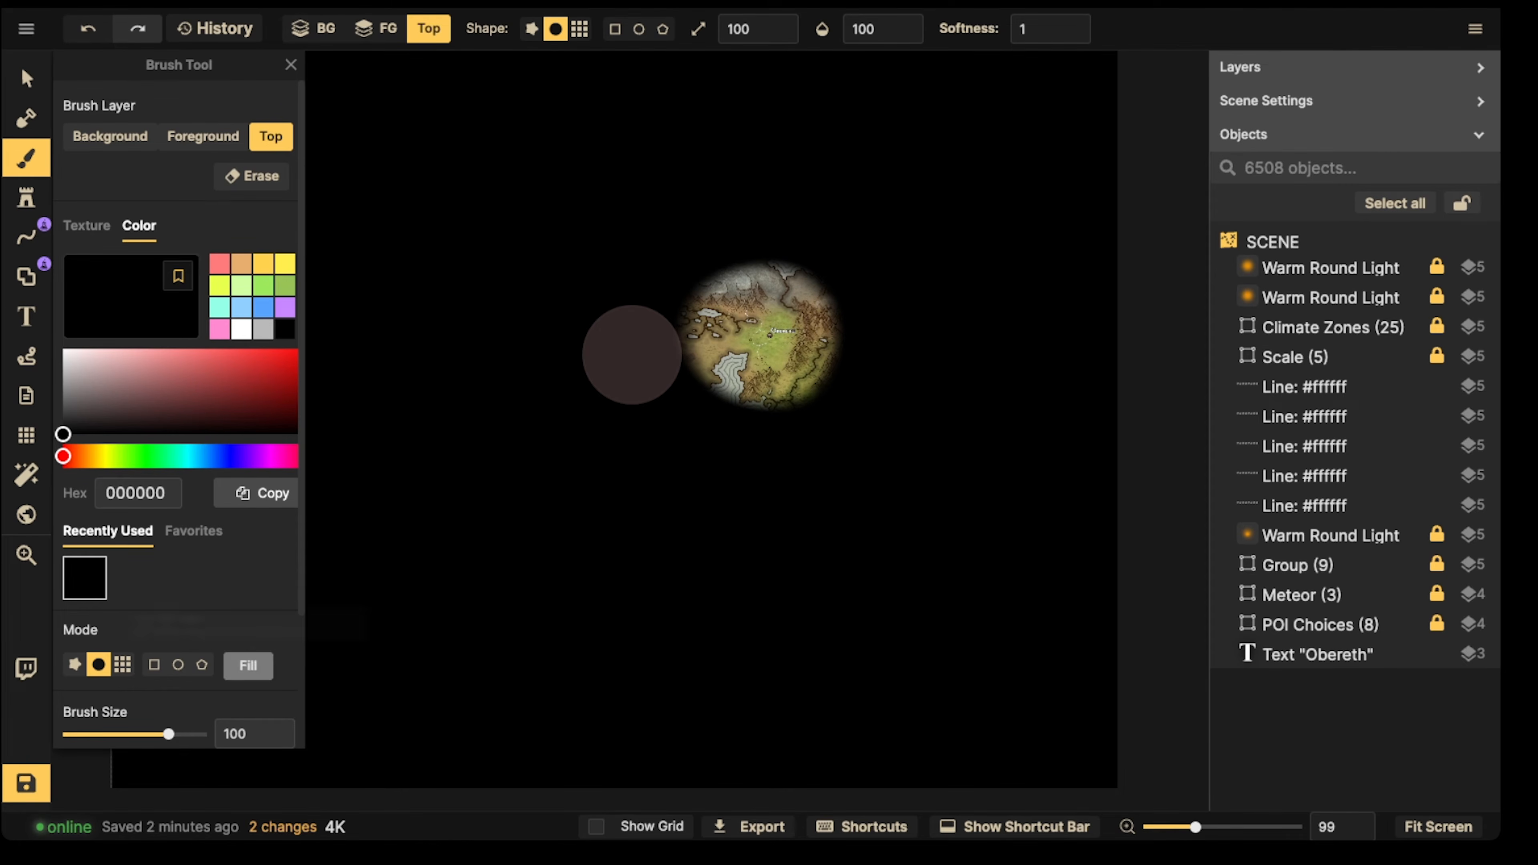
pyautogui.click(251, 175)
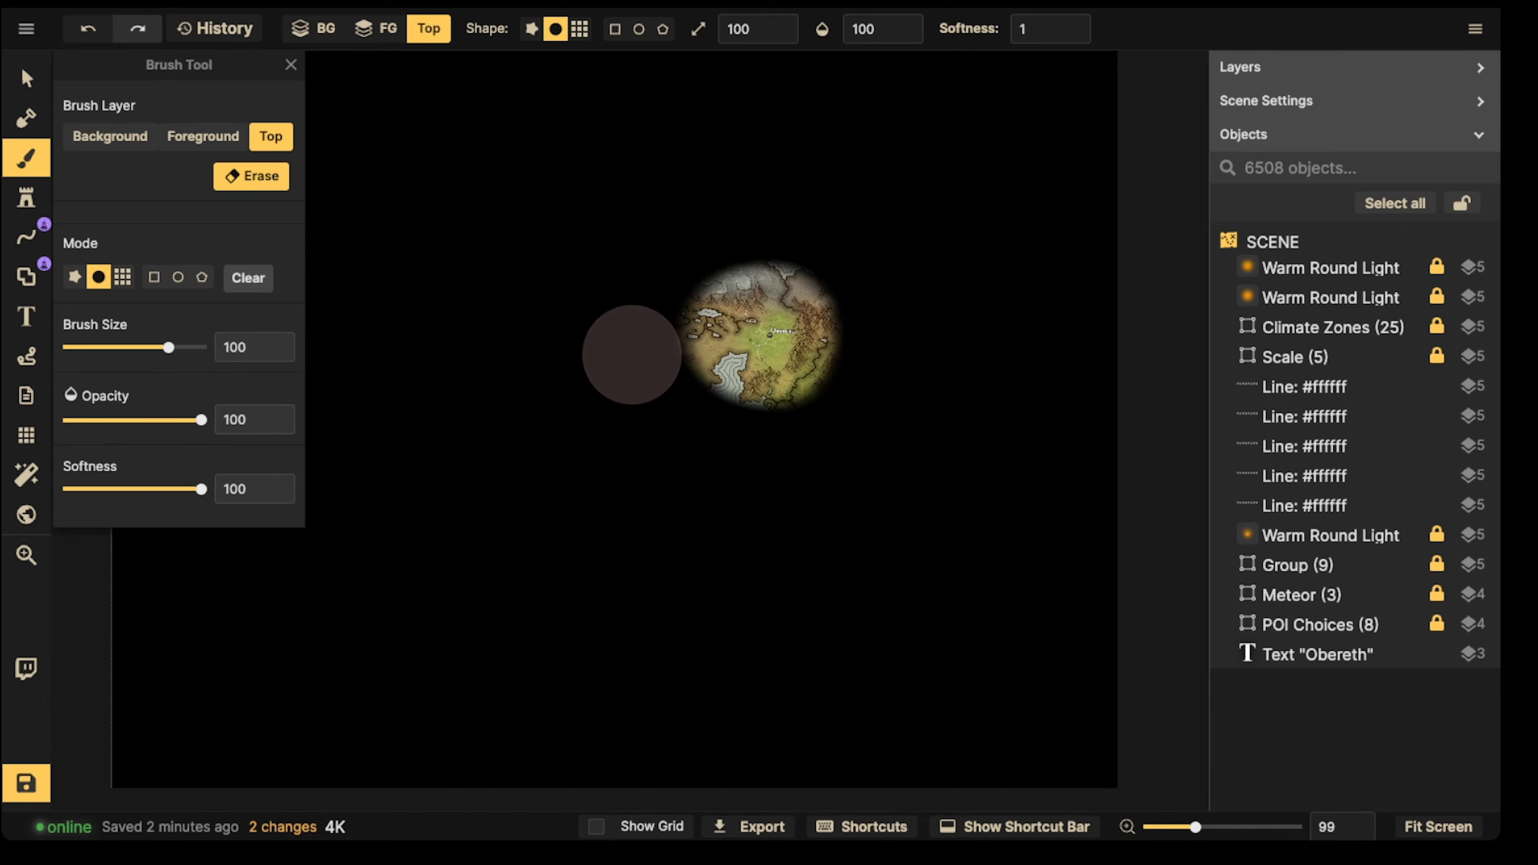
pyautogui.click(249, 277)
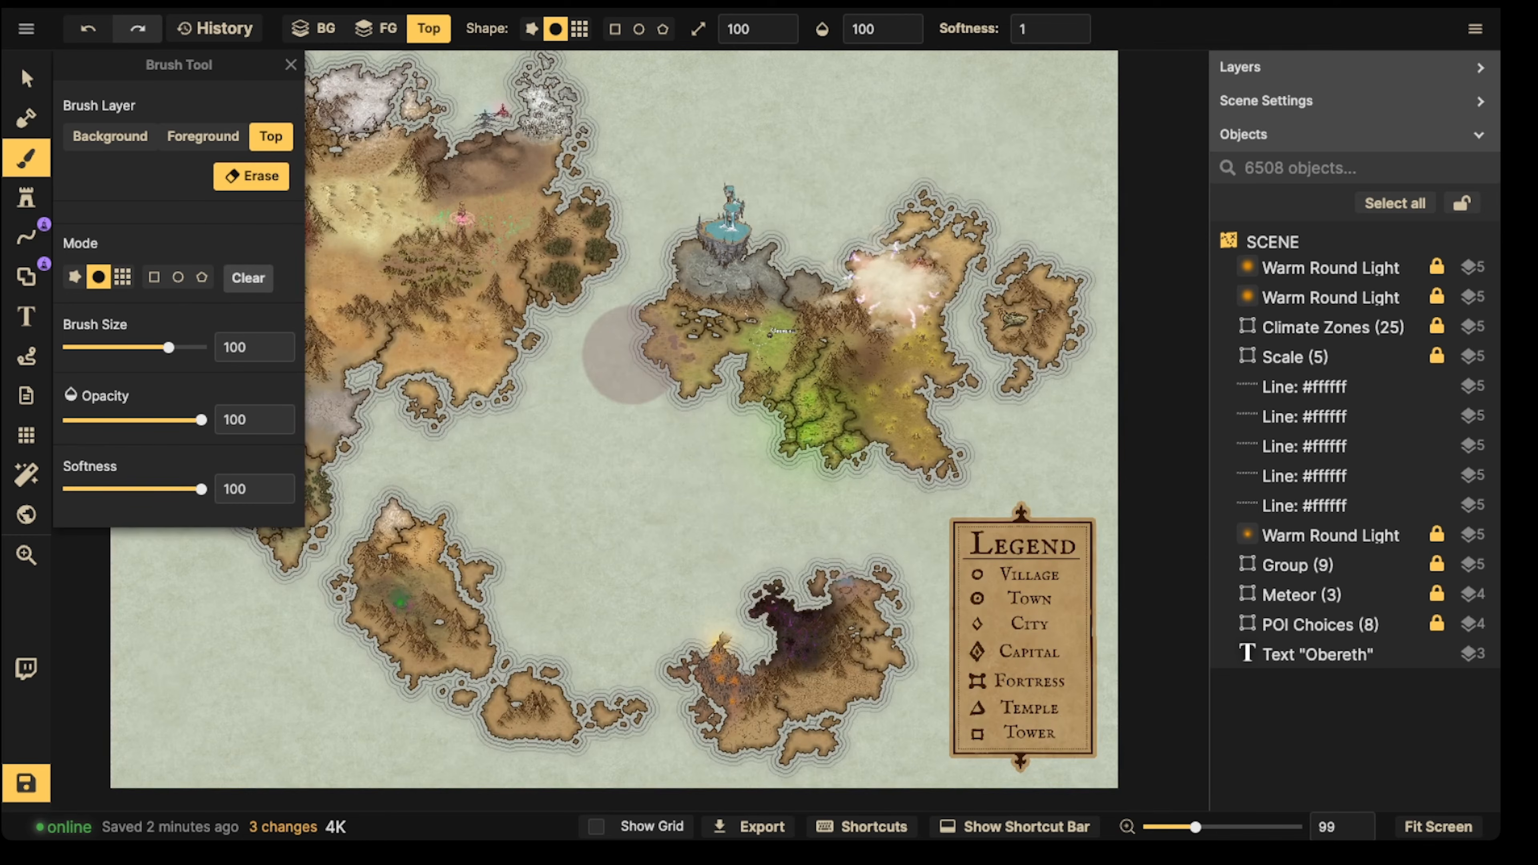
# Step: Select the "Obereth" text label beside the settlement icon, with the surrounding paths and terrain in view
pyautogui.press('v')
pyautogui.scroll(8, 875, 362)
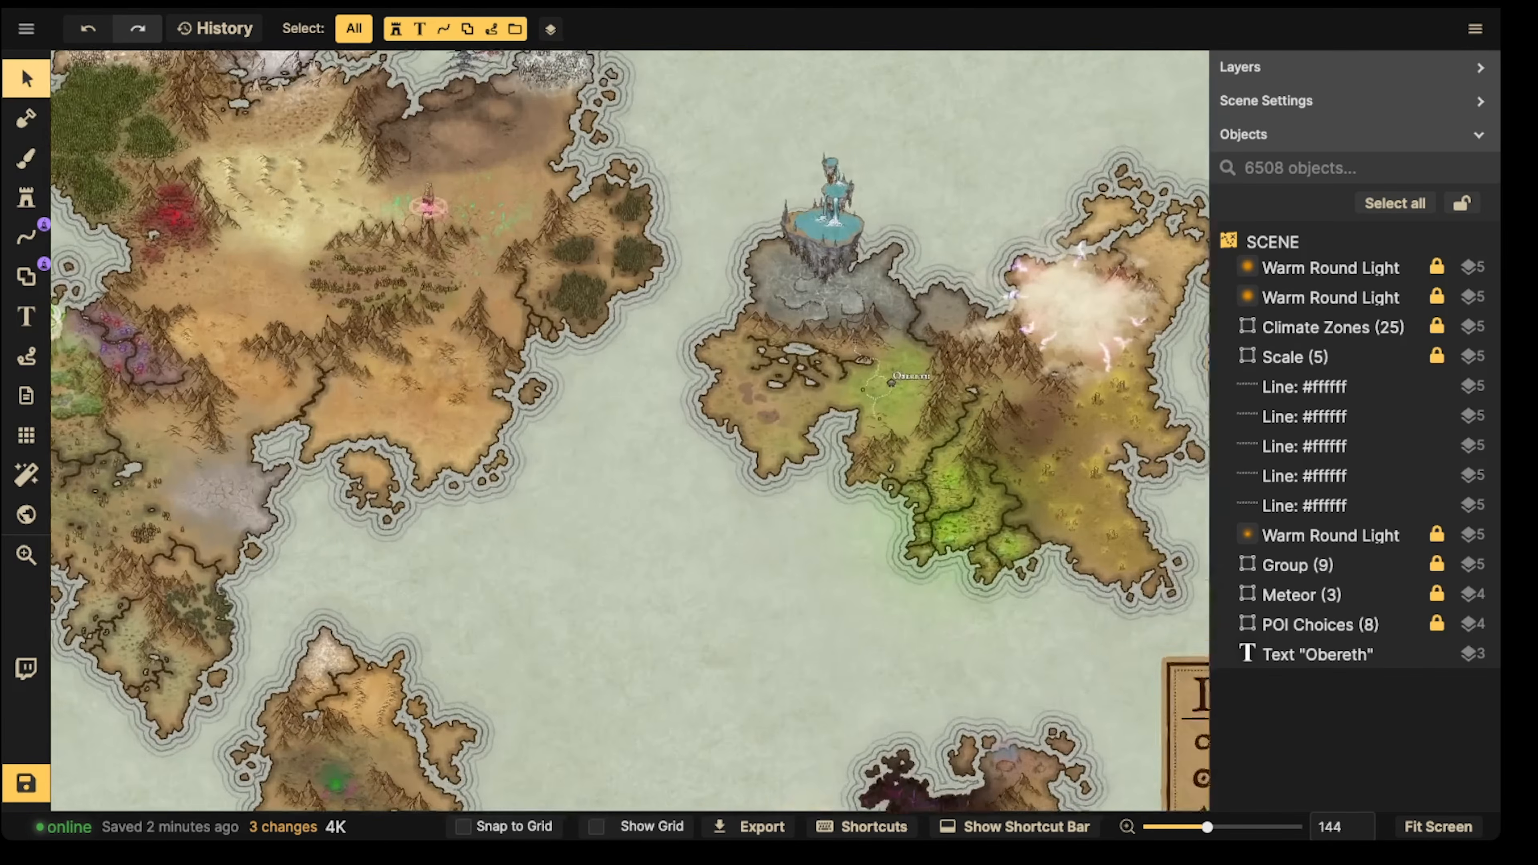
pyautogui.scroll(15, 790, 336)
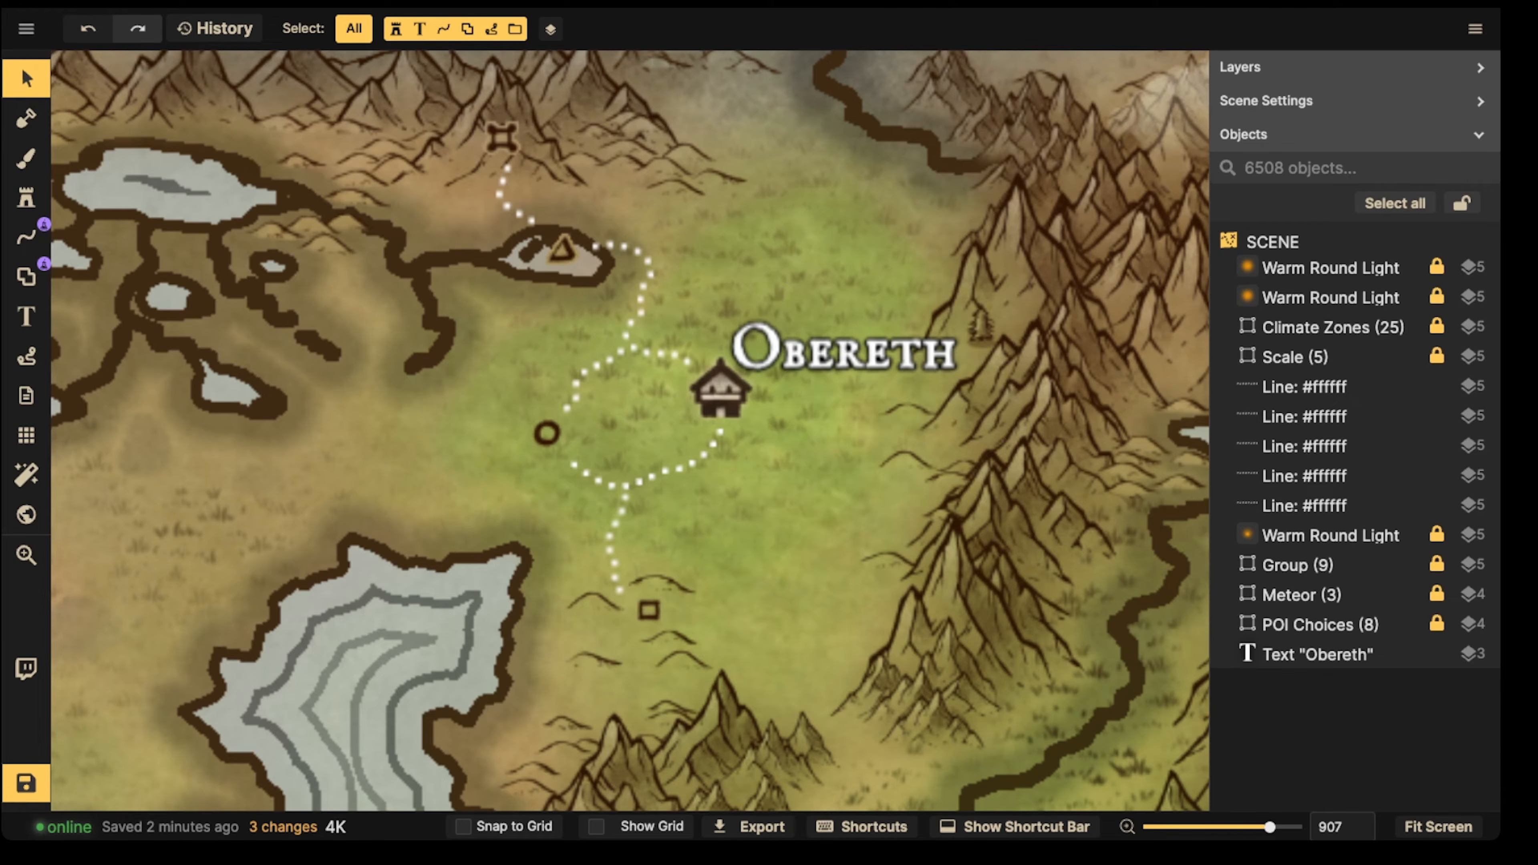
pyautogui.scroll(2, 787, 239)
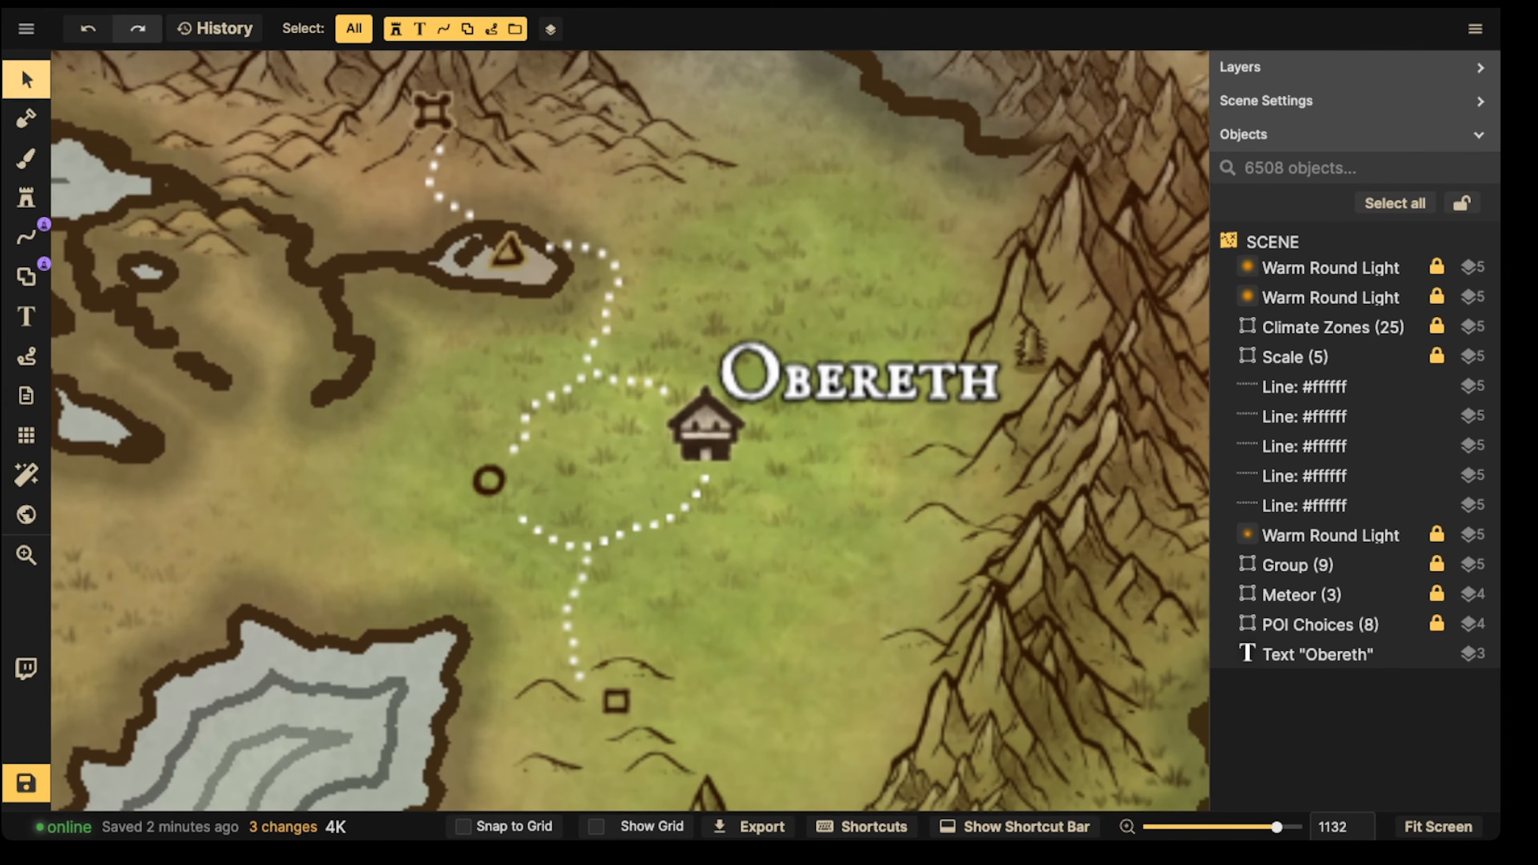
pyautogui.scroll(-3, 558, 341)
pyautogui.scroll(-2, 630, 430)
pyautogui.click(777, 295)
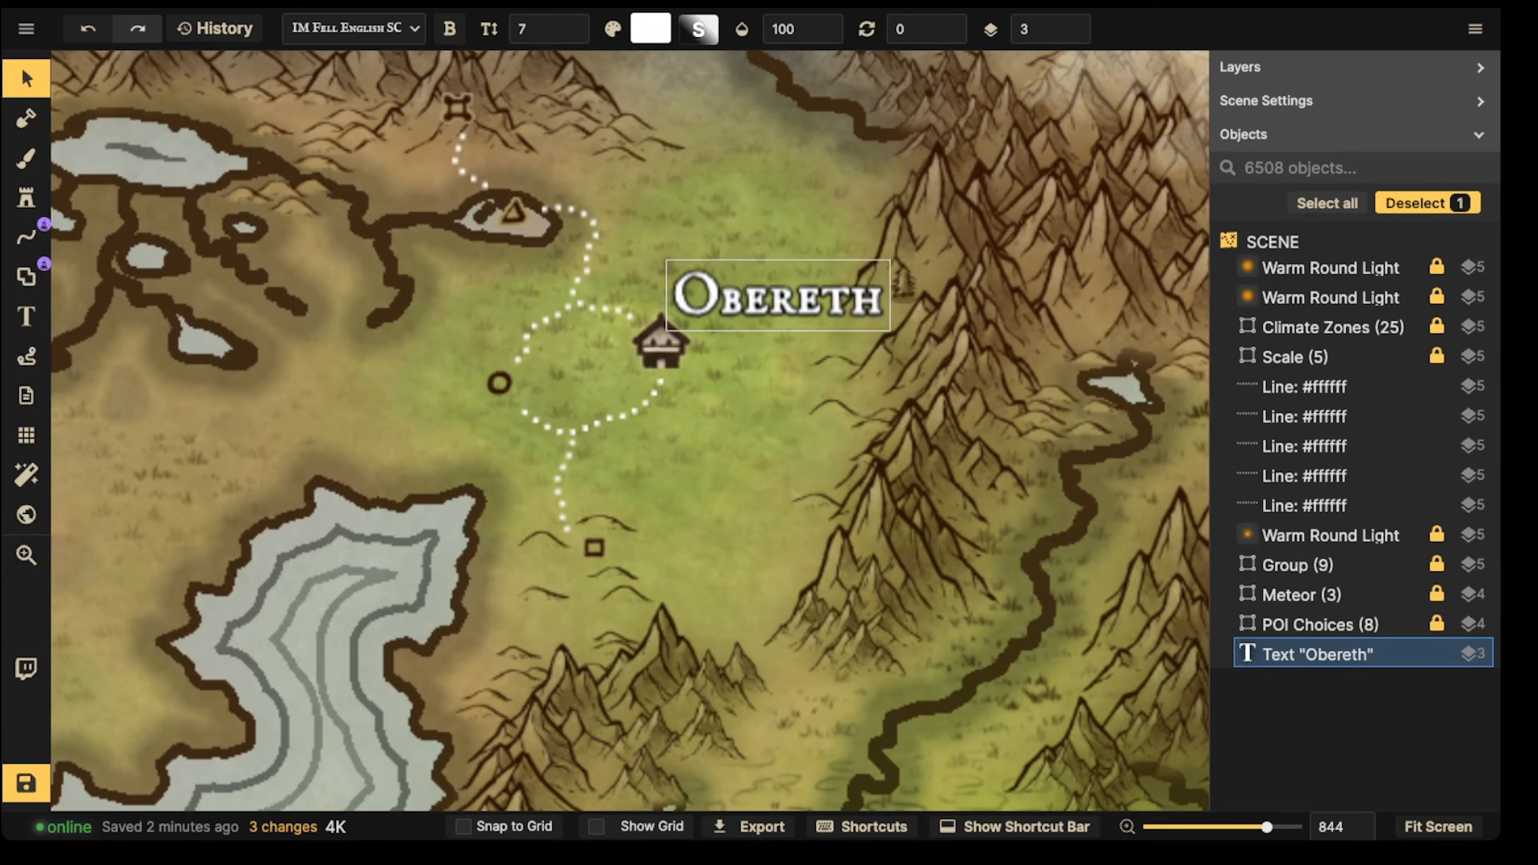
pyautogui.scroll(-2, 1013, 373)
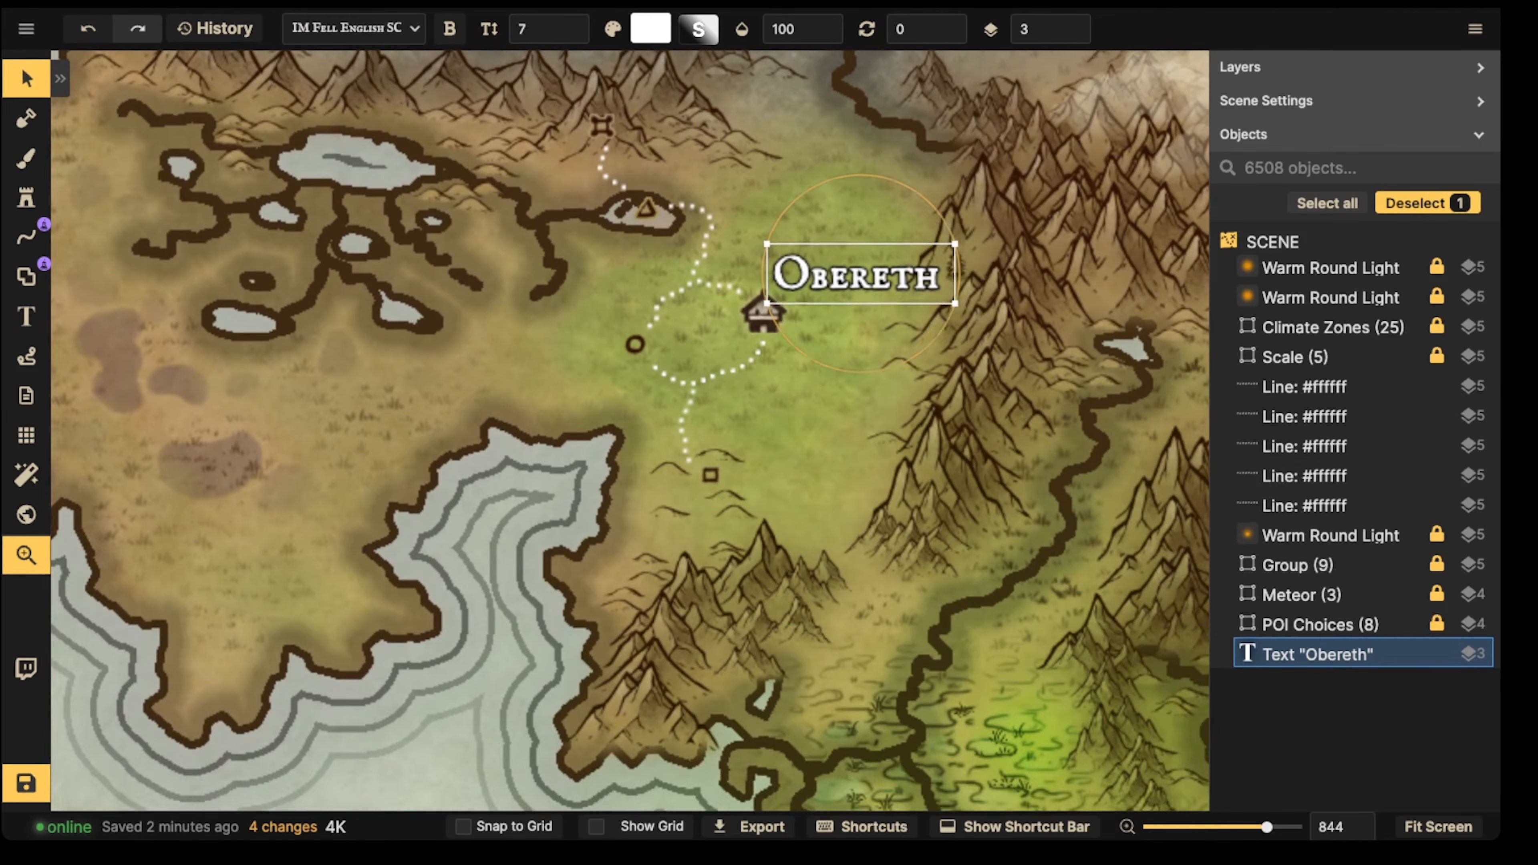
pyautogui.scroll(1, 630, 430)
pyautogui.scroll(2, 629, 430)
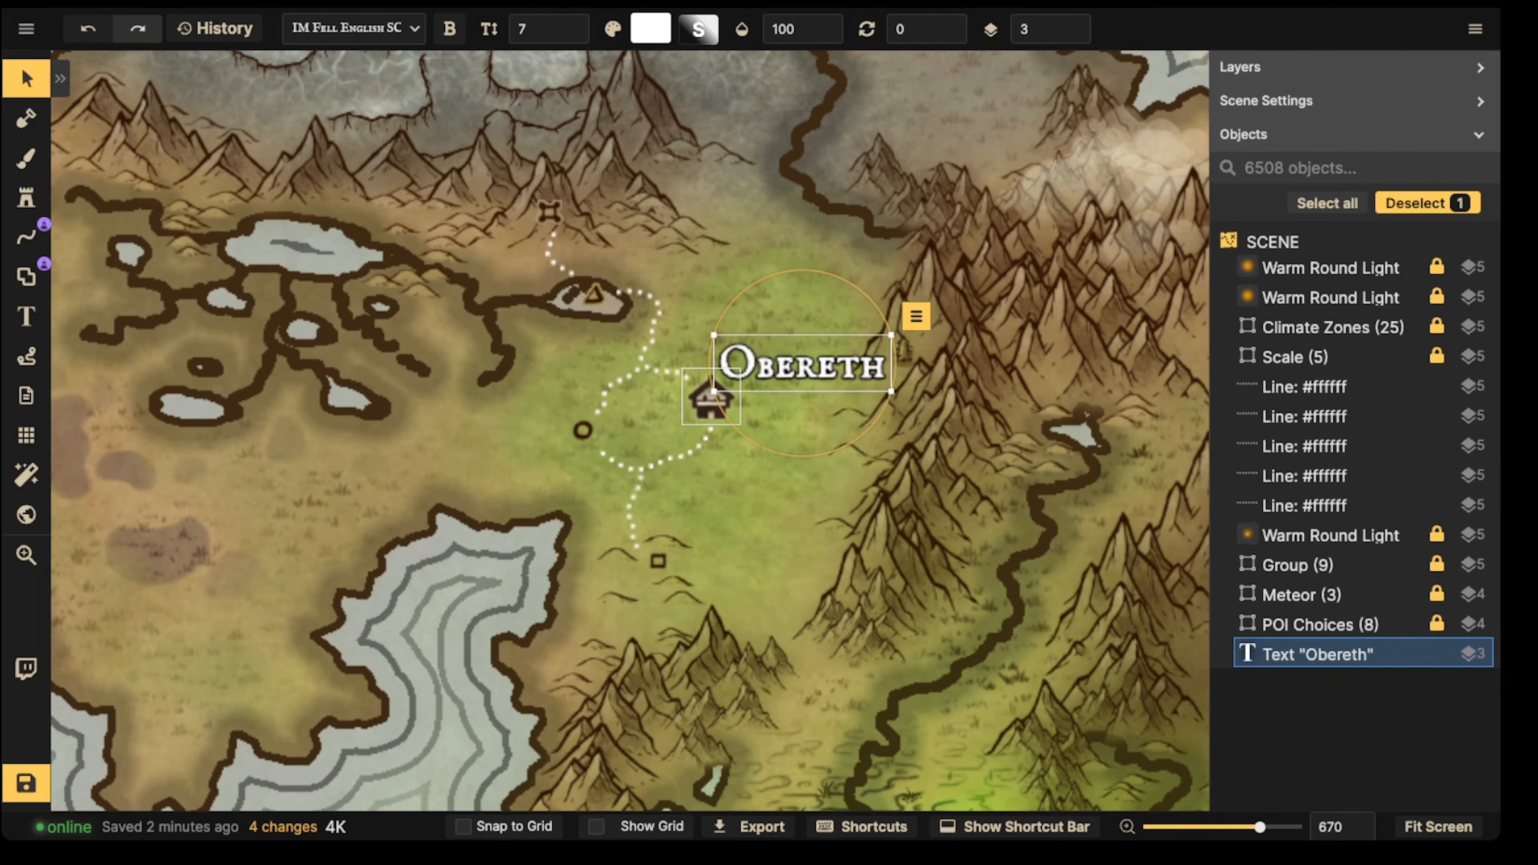
# Step: Fine-tune the placement of the Obereth label next to the human city icon, and clear the selection
pyautogui.scroll(2, 699, 380)
pyautogui.scroll(3, 715, 464)
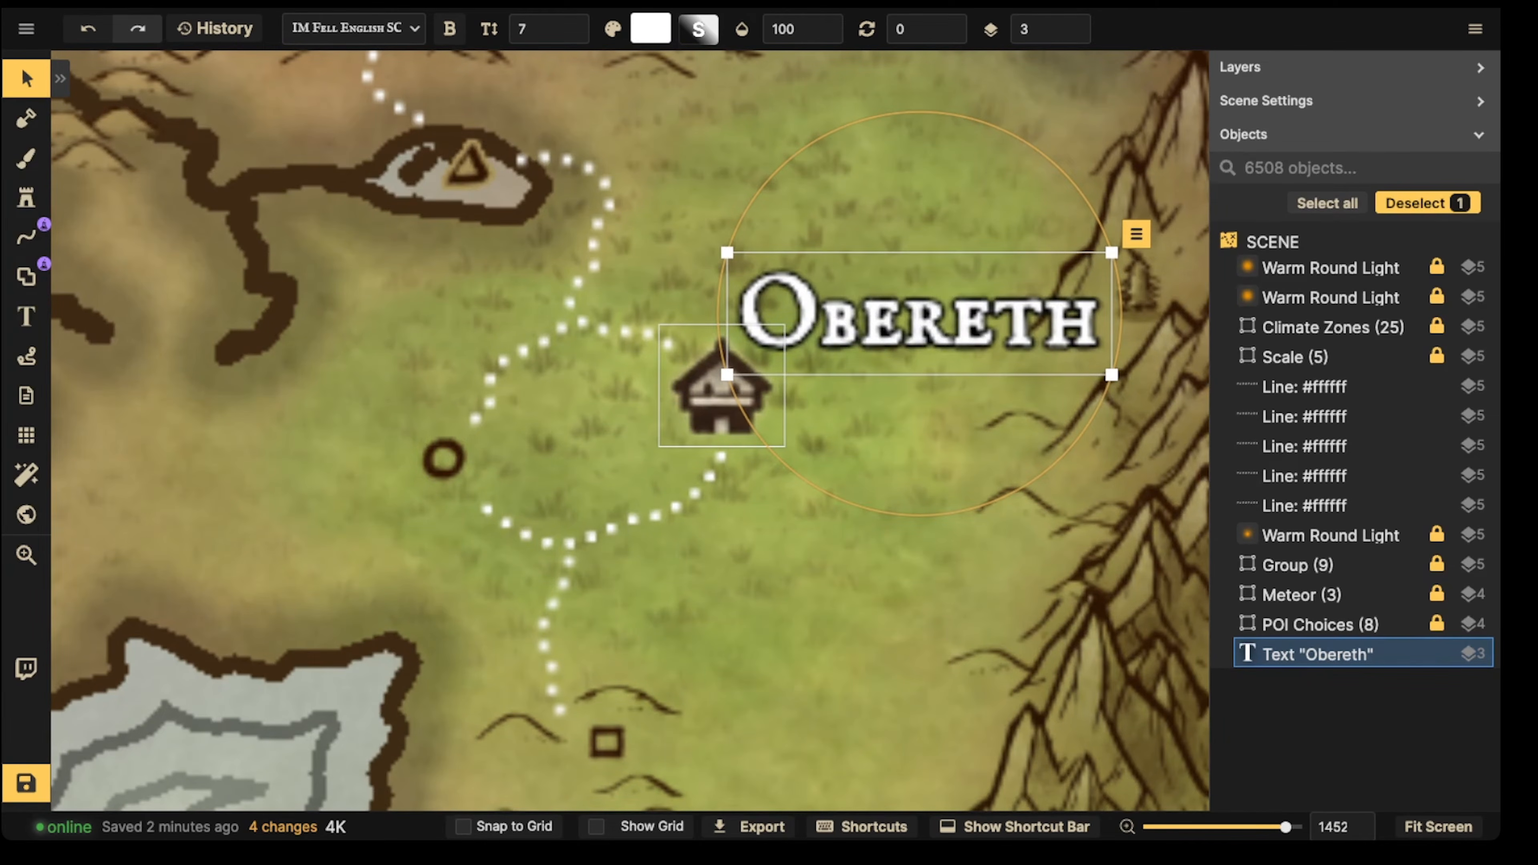
pyautogui.click(721, 394)
pyautogui.scroll(-1, 673, 364)
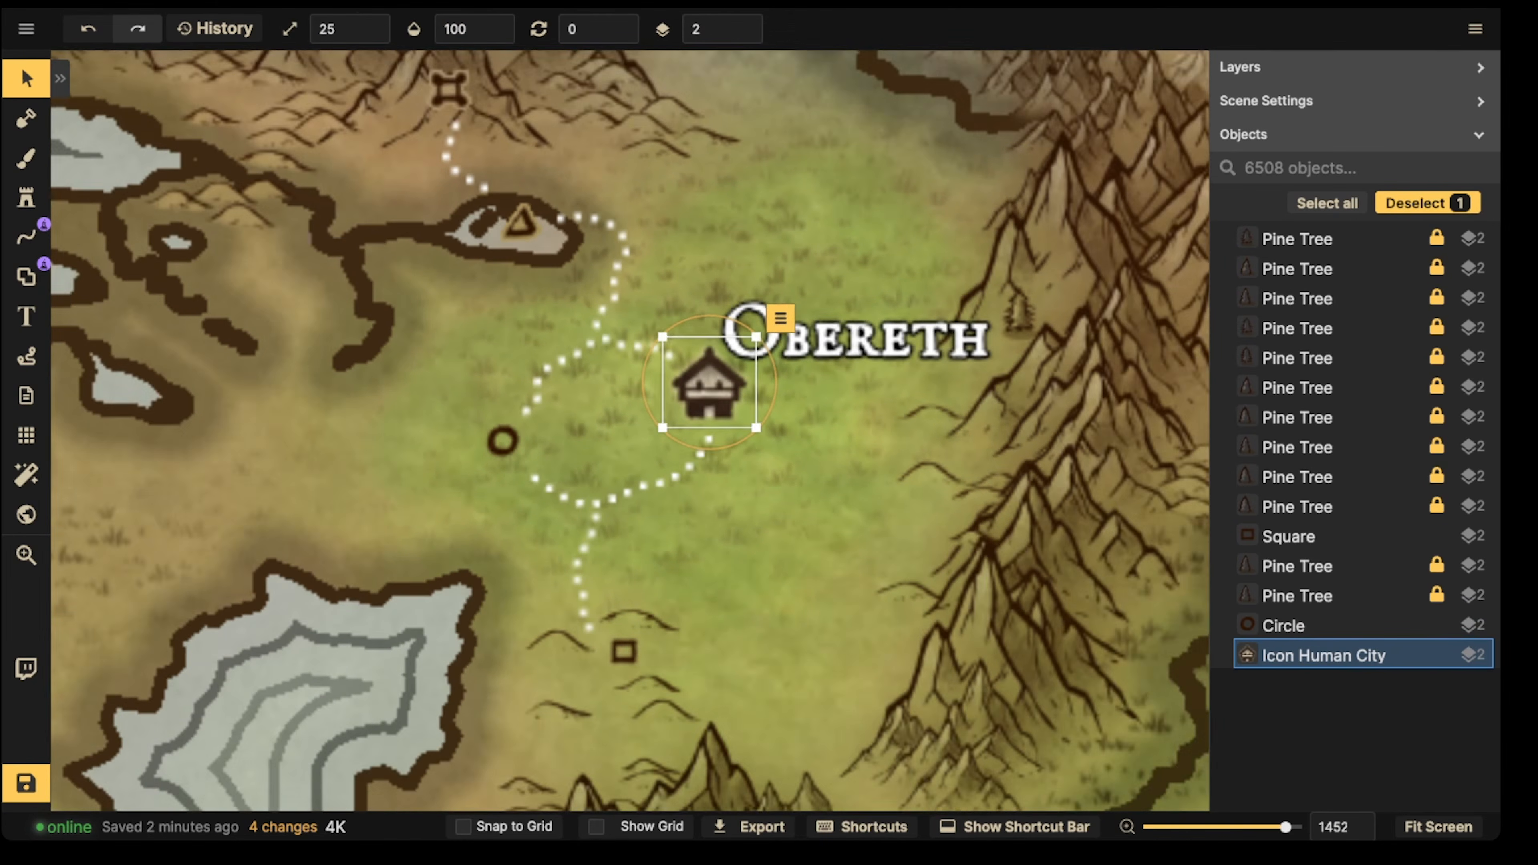
pyautogui.click(878, 331)
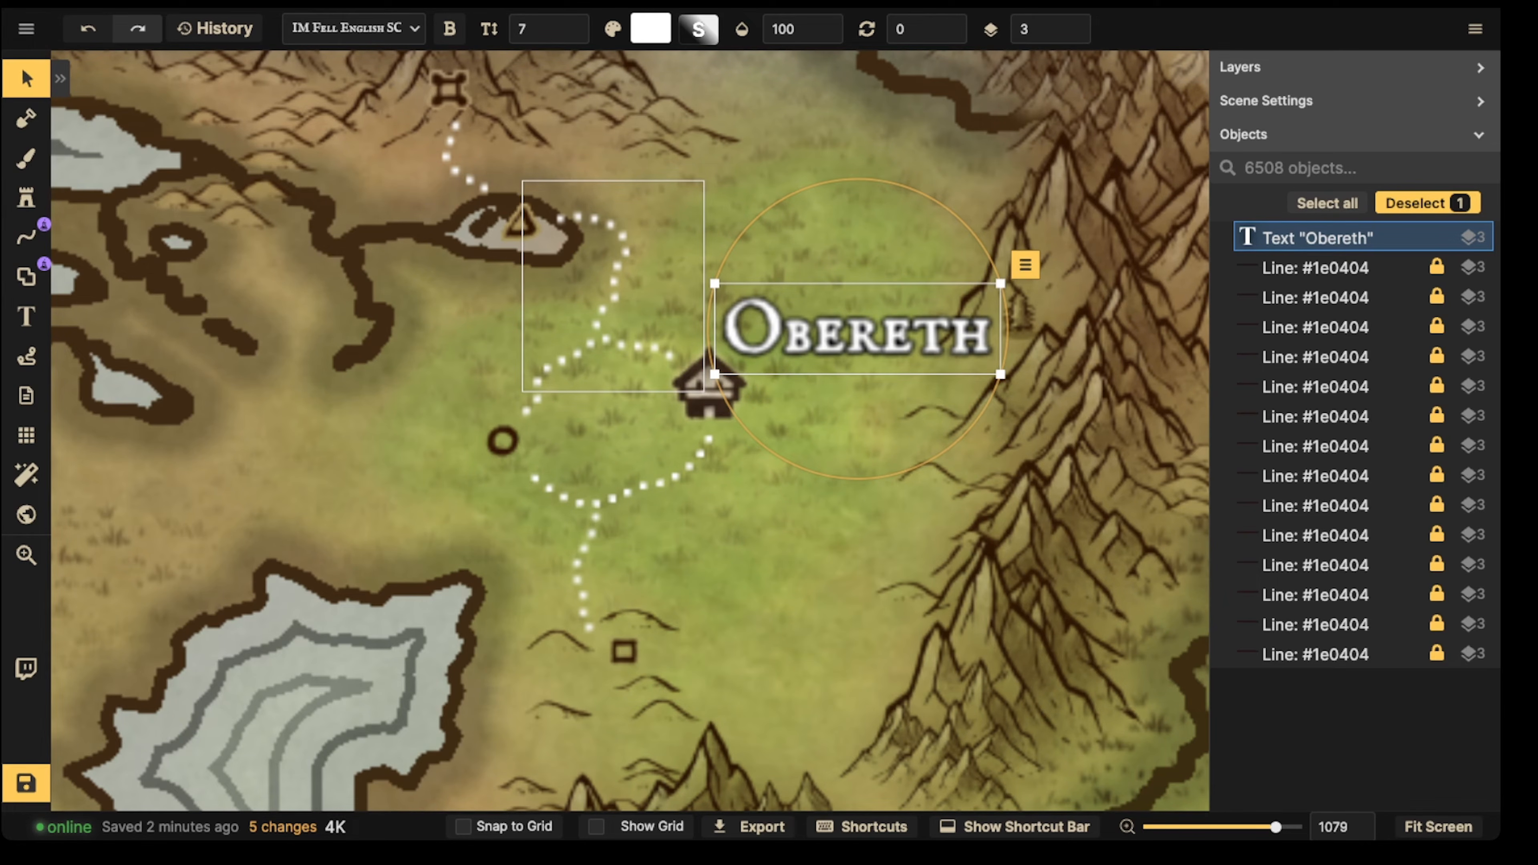
pyautogui.press('Escape')
pyautogui.scroll(-2, 687, 263)
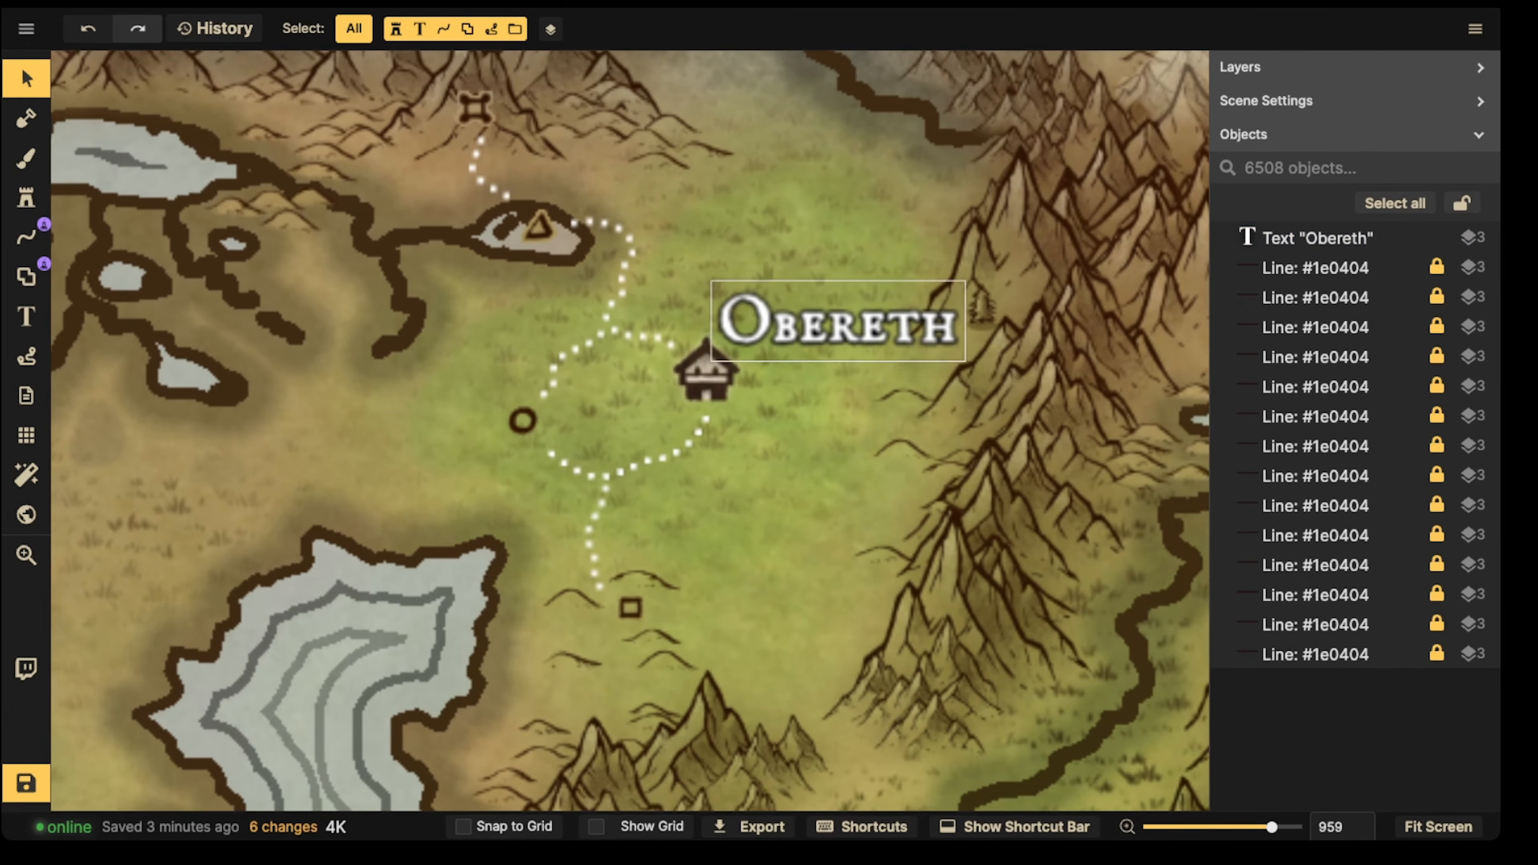
# Step: Nudge the triangle marker slightly up and to the west within the small lake northwest of Obereth
pyautogui.moveTo(666, 339); pyautogui.dragTo(706, 386)
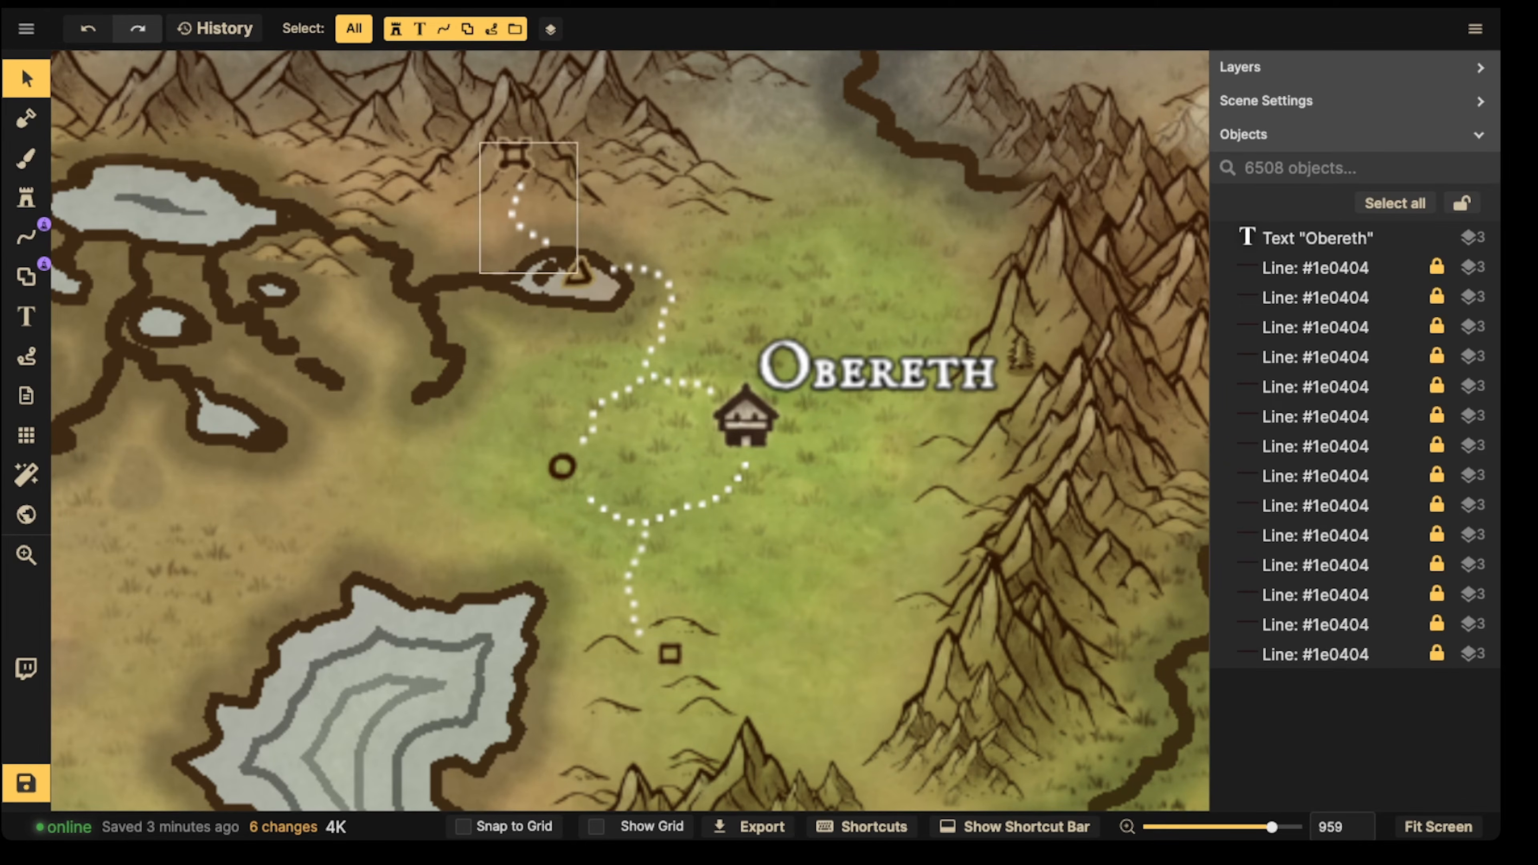
pyautogui.scroll(2, 499, 258)
pyautogui.scroll(3, 745, 419)
pyautogui.moveTo(785, 475); pyautogui.dragTo(827, 547)
pyautogui.scroll(-2, 586, 377)
pyautogui.scroll(2, 746, 522)
pyautogui.moveTo(613, 302); pyautogui.dragTo(748, 388)
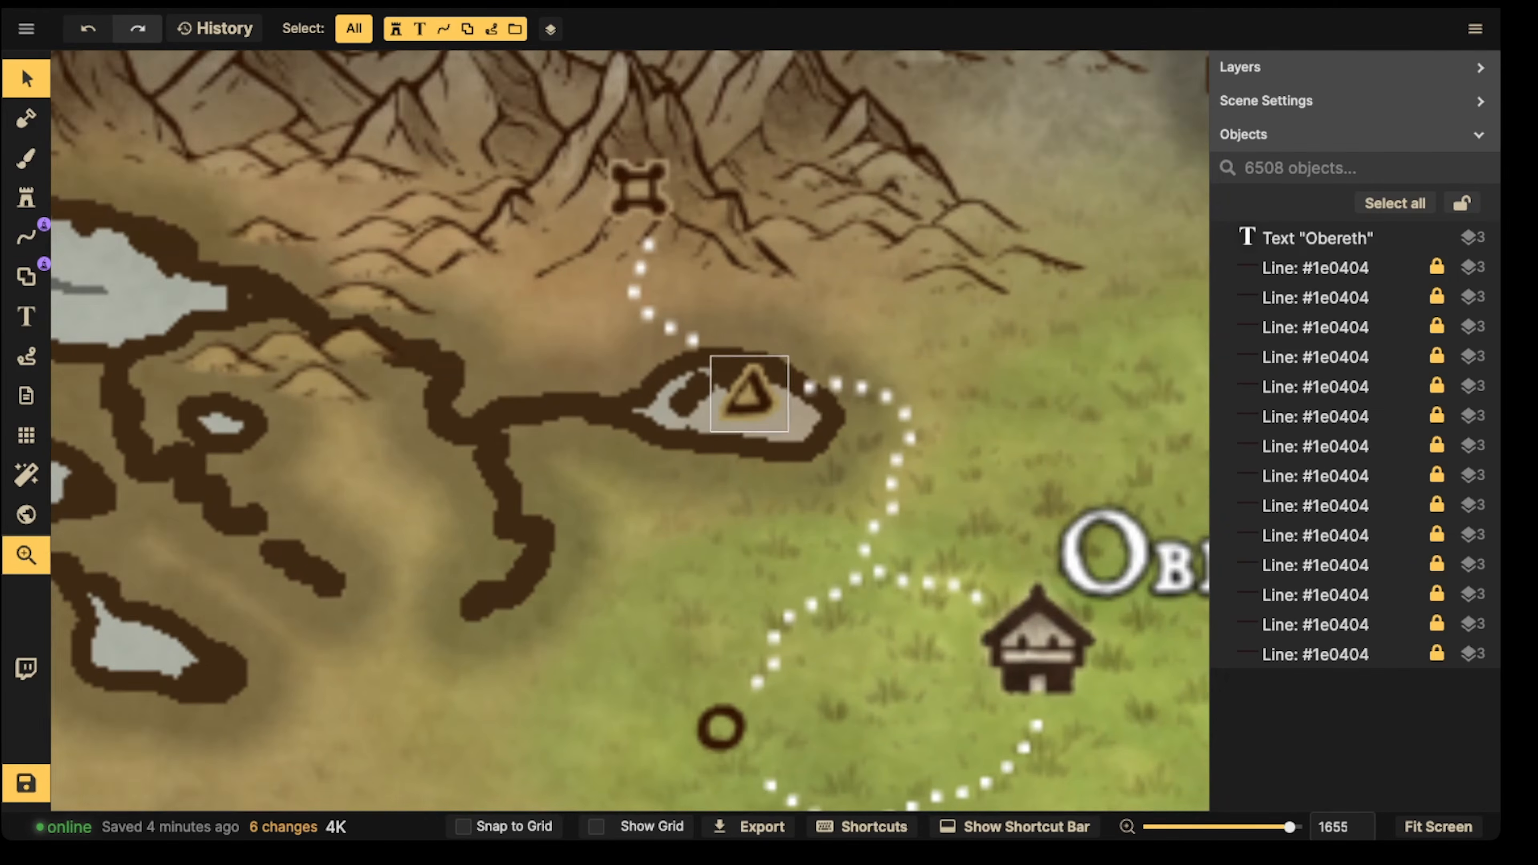
pyautogui.scroll(2, 733, 382)
pyautogui.click(753, 389)
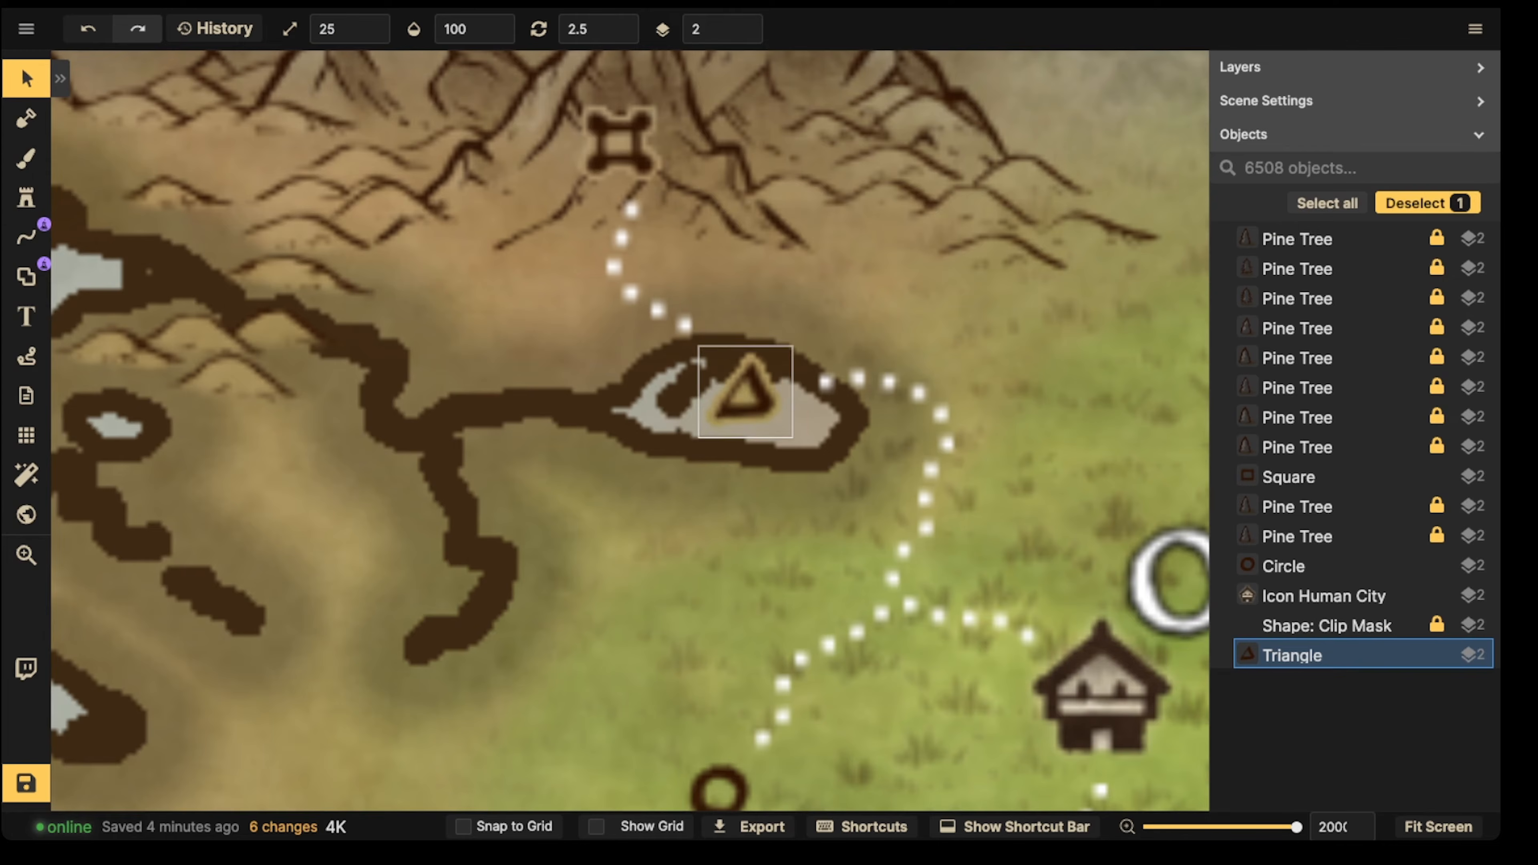
pyautogui.scroll(-2, 623, 406)
pyautogui.moveTo(602, 375); pyautogui.dragTo(635, 289)
pyautogui.scroll(-5, 514, 382)
pyautogui.scroll(8, 732, 285)
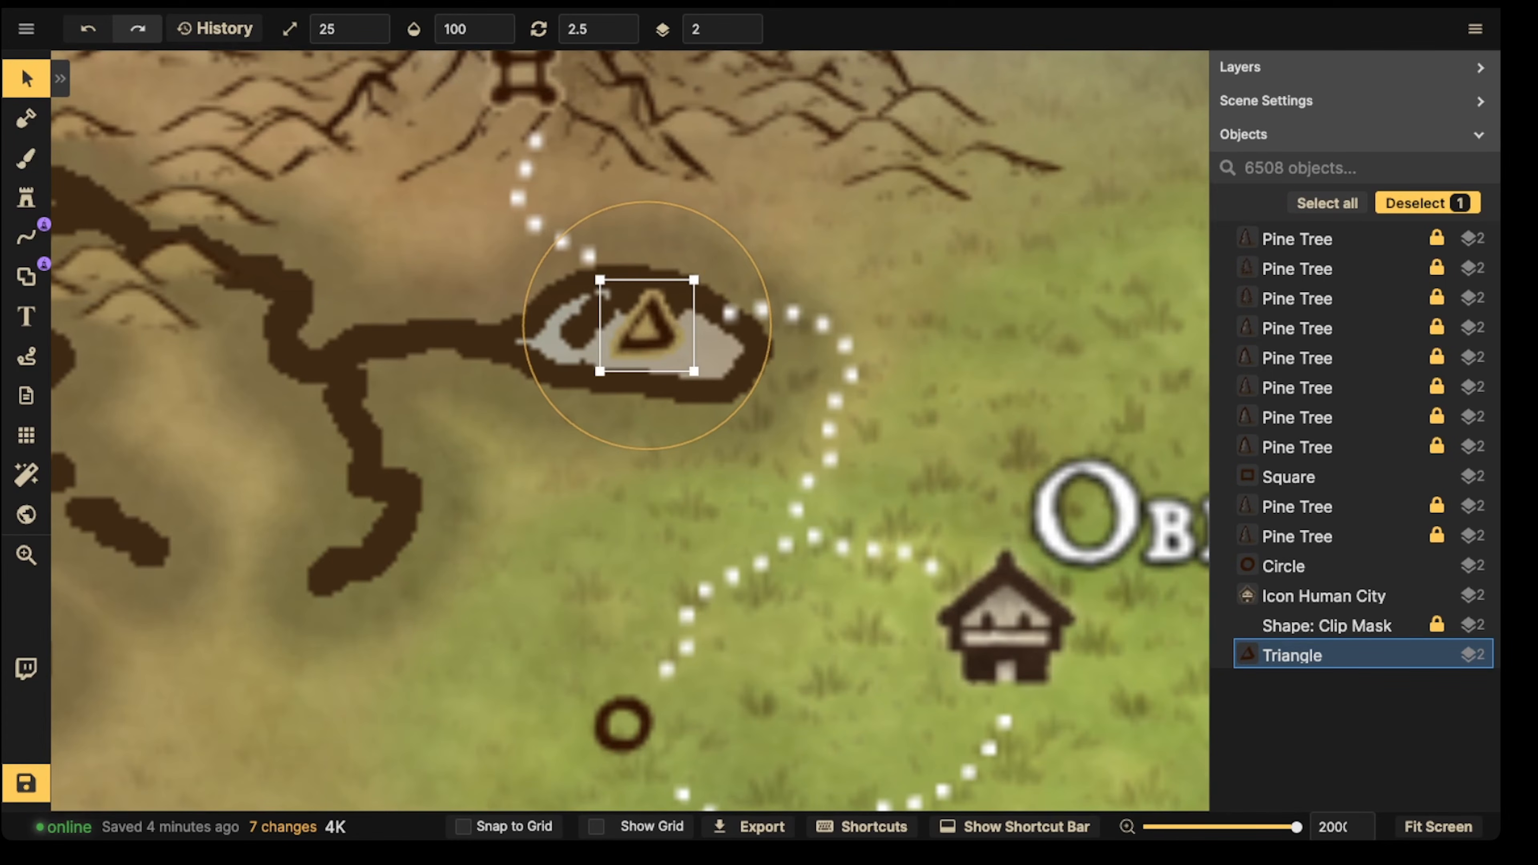
pyautogui.moveTo(647, 325); pyautogui.dragTo(639, 320)
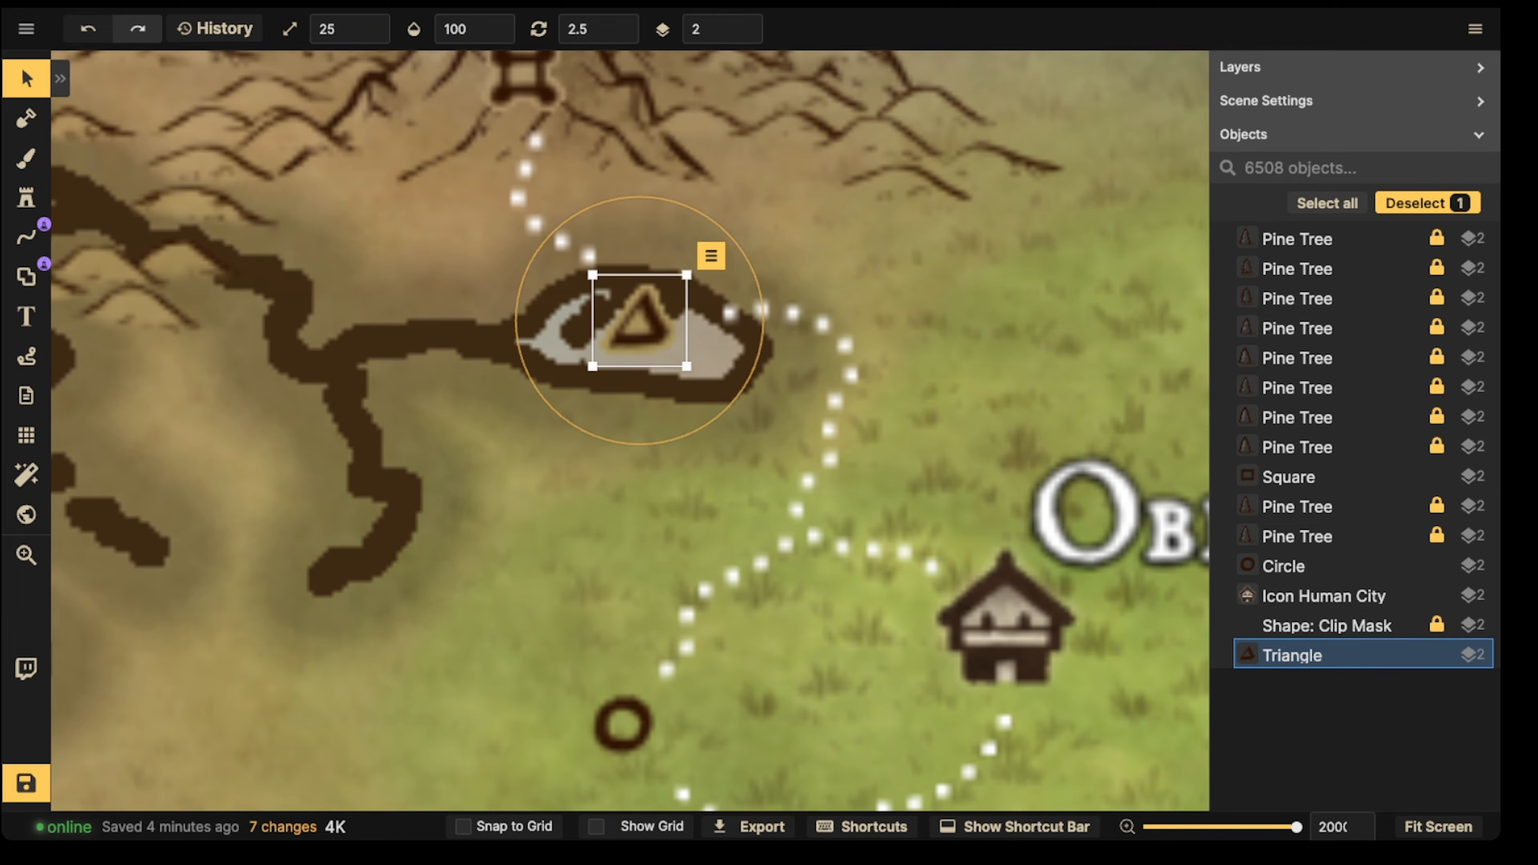
# Step: Move the triangle marker from the small lake northwest of Obereth to the large lake farther west
pyautogui.scroll(-8, 574, 331)
pyautogui.moveTo(574, 331); pyautogui.dragTo(1075, 131)
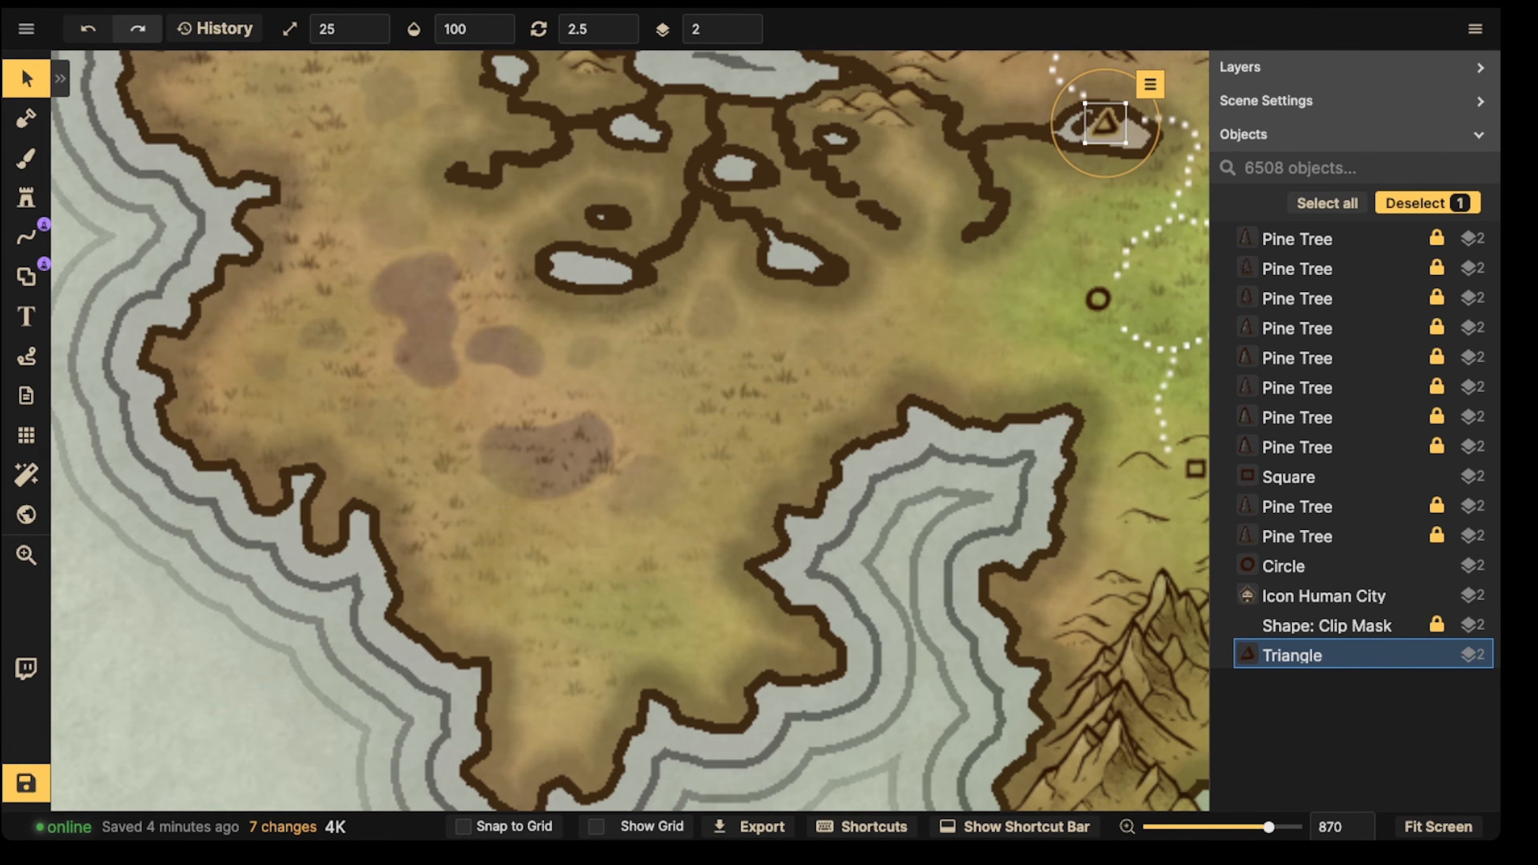
pyautogui.scroll(2, 440, 303)
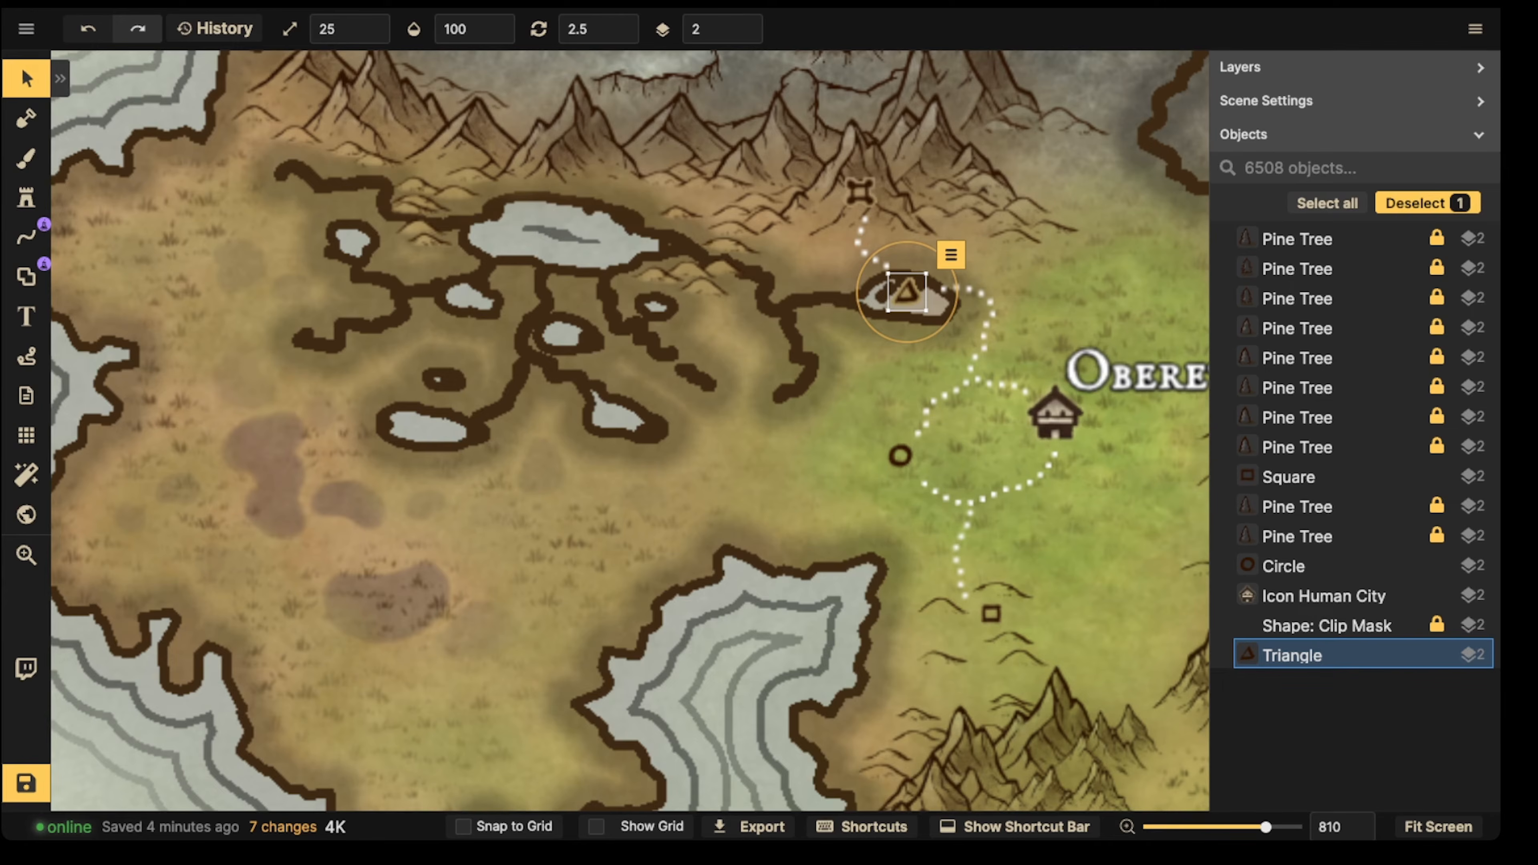
pyautogui.moveTo(896, 273); pyautogui.dragTo(674, 272)
pyautogui.scroll(4, 676, 276)
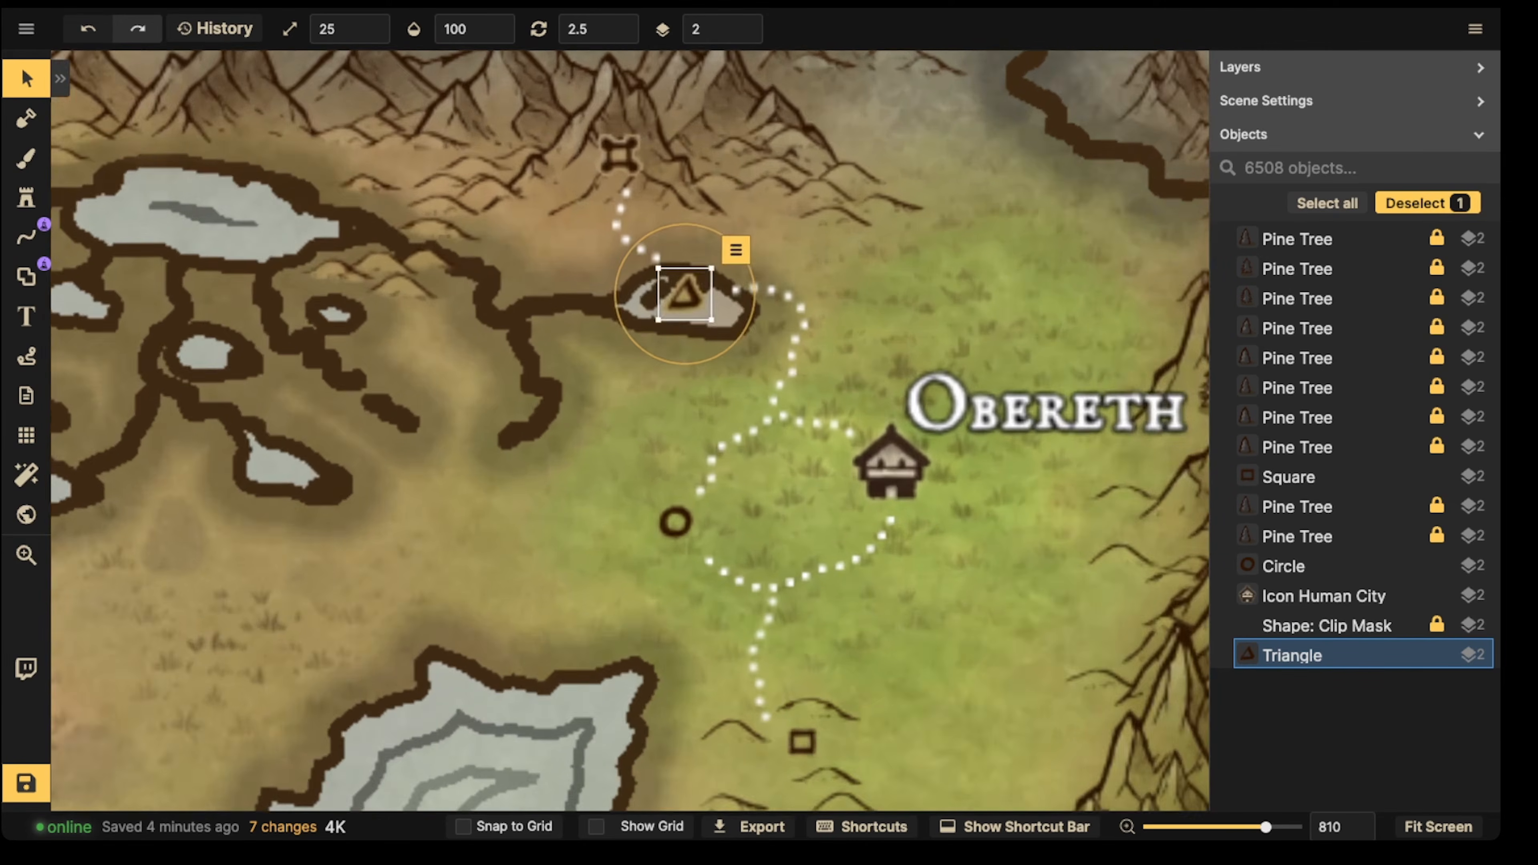
pyautogui.scroll(5, 686, 297)
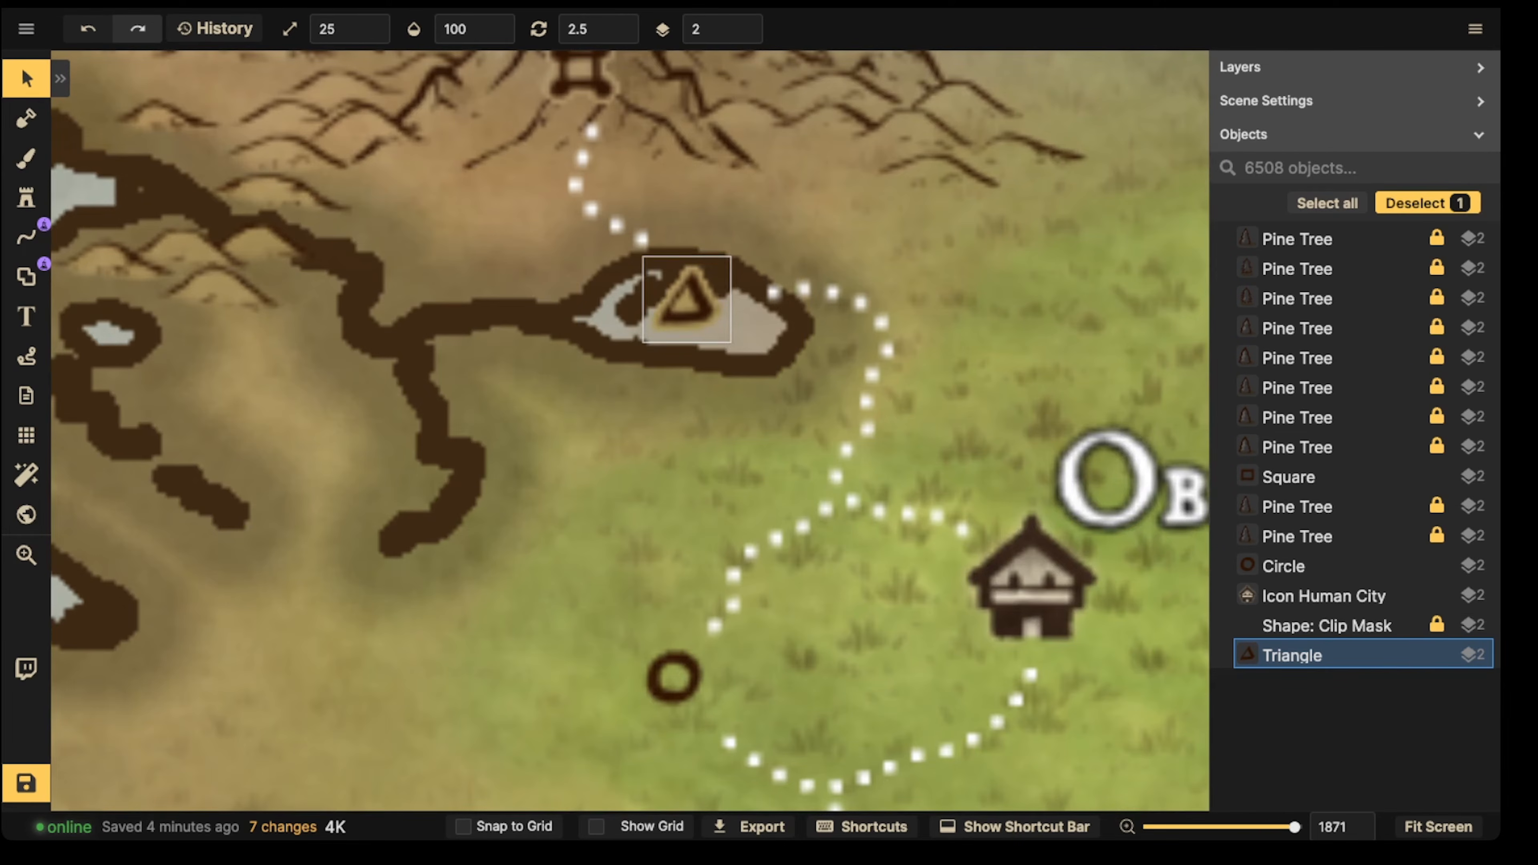
pyautogui.scroll(-6, 683, 296)
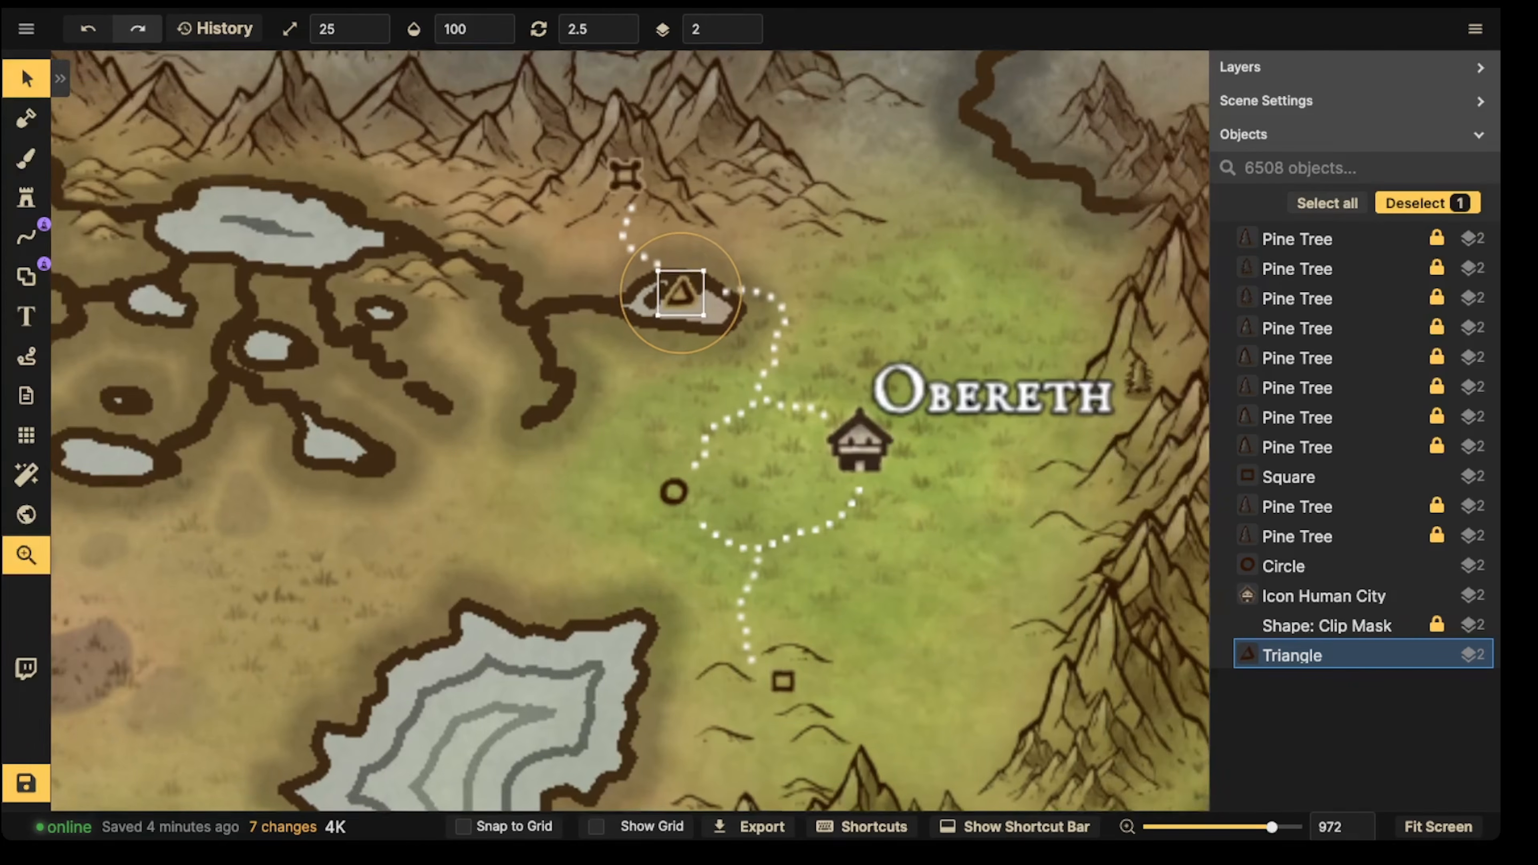
pyautogui.hscroll(-3, 683, 295)
pyautogui.moveTo(774, 267); pyautogui.dragTo(356, 191)
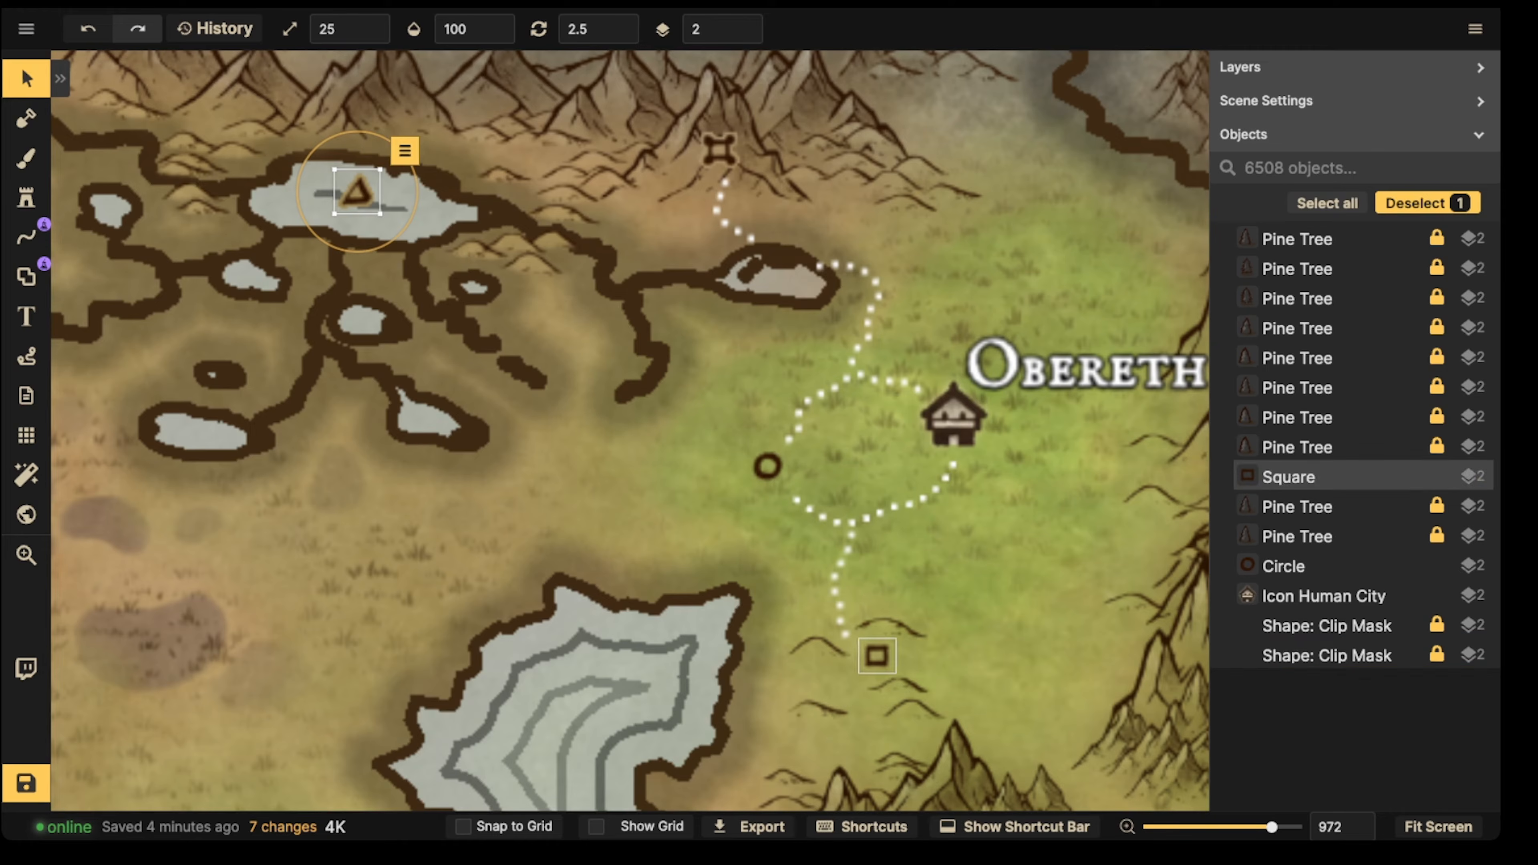
# Step: Duplicate the square marker south of Obereth and place the copy on the small lake northwest of the city
pyautogui.click(877, 656)
pyautogui.press('super+c')
pyautogui.press('super+v')
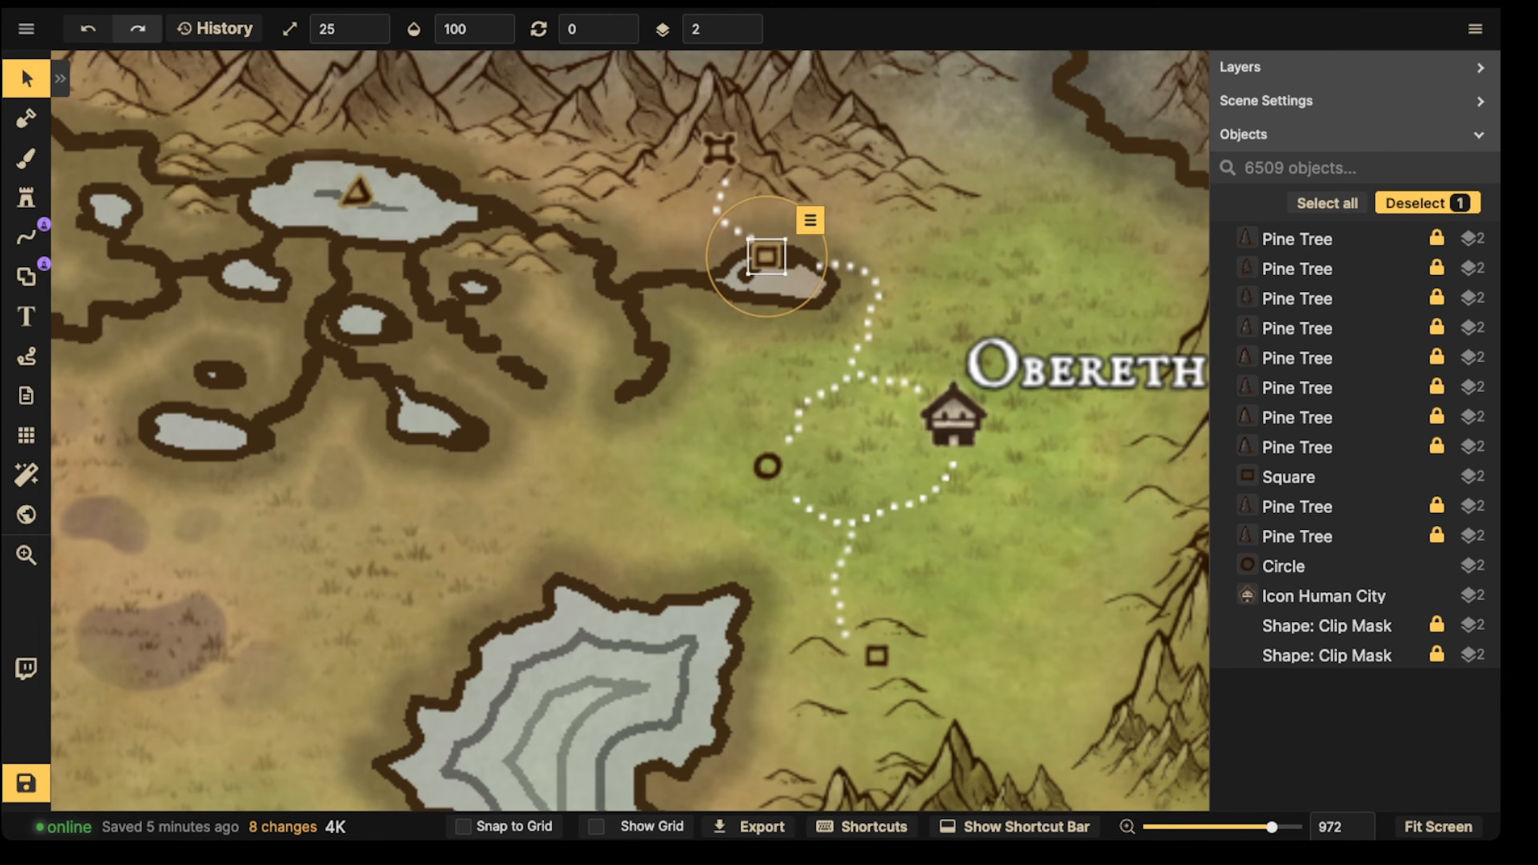
pyautogui.moveTo(766, 257); pyautogui.dragTo(780, 272)
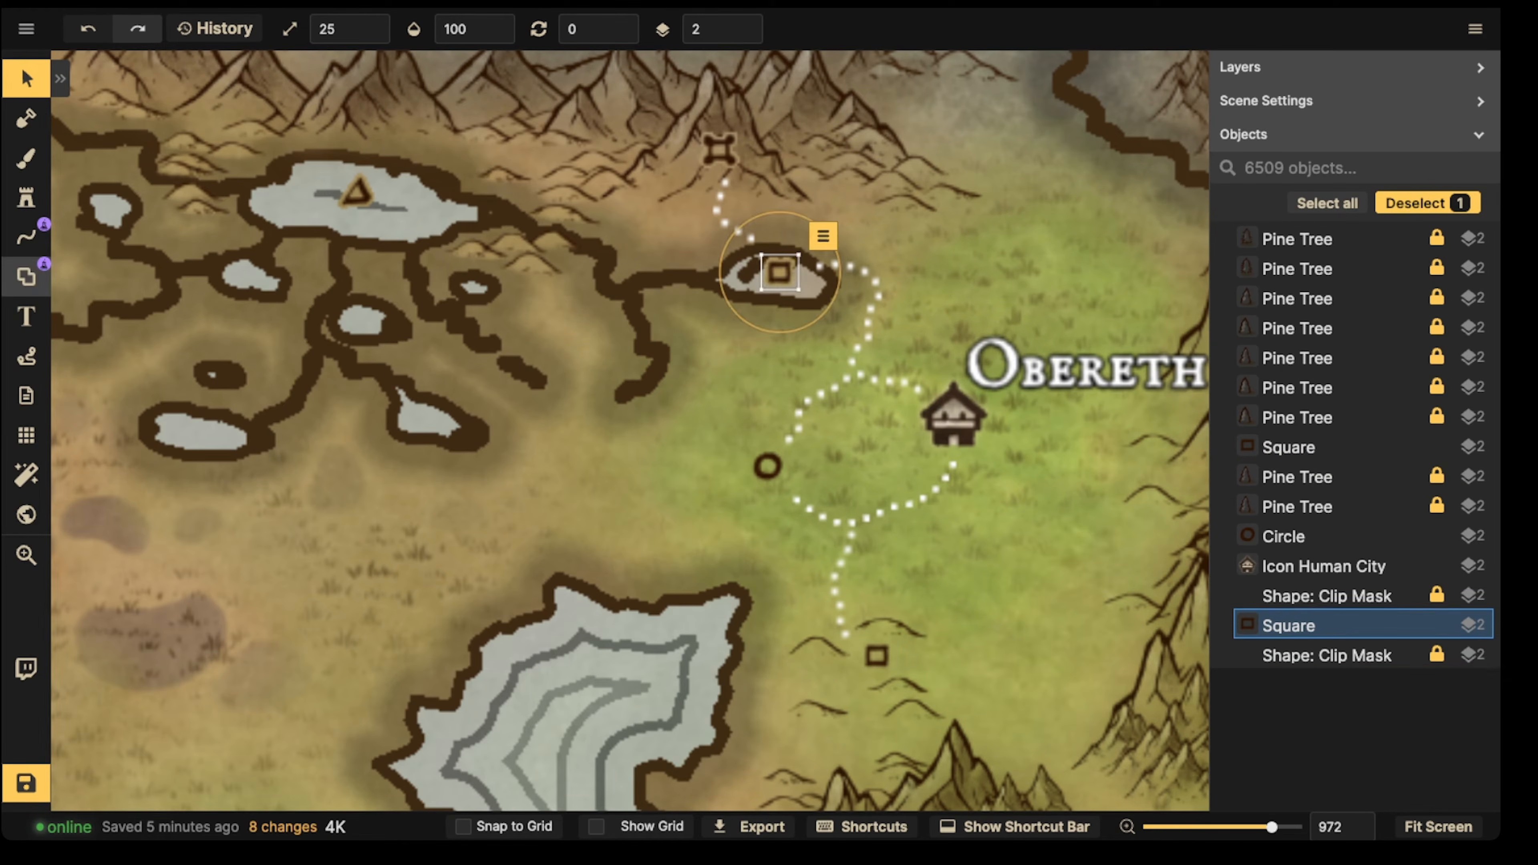
# Step: Draw a freehand dotted white path between the circle marker and the triangle marker on the large western lake
pyautogui.click(26, 236)
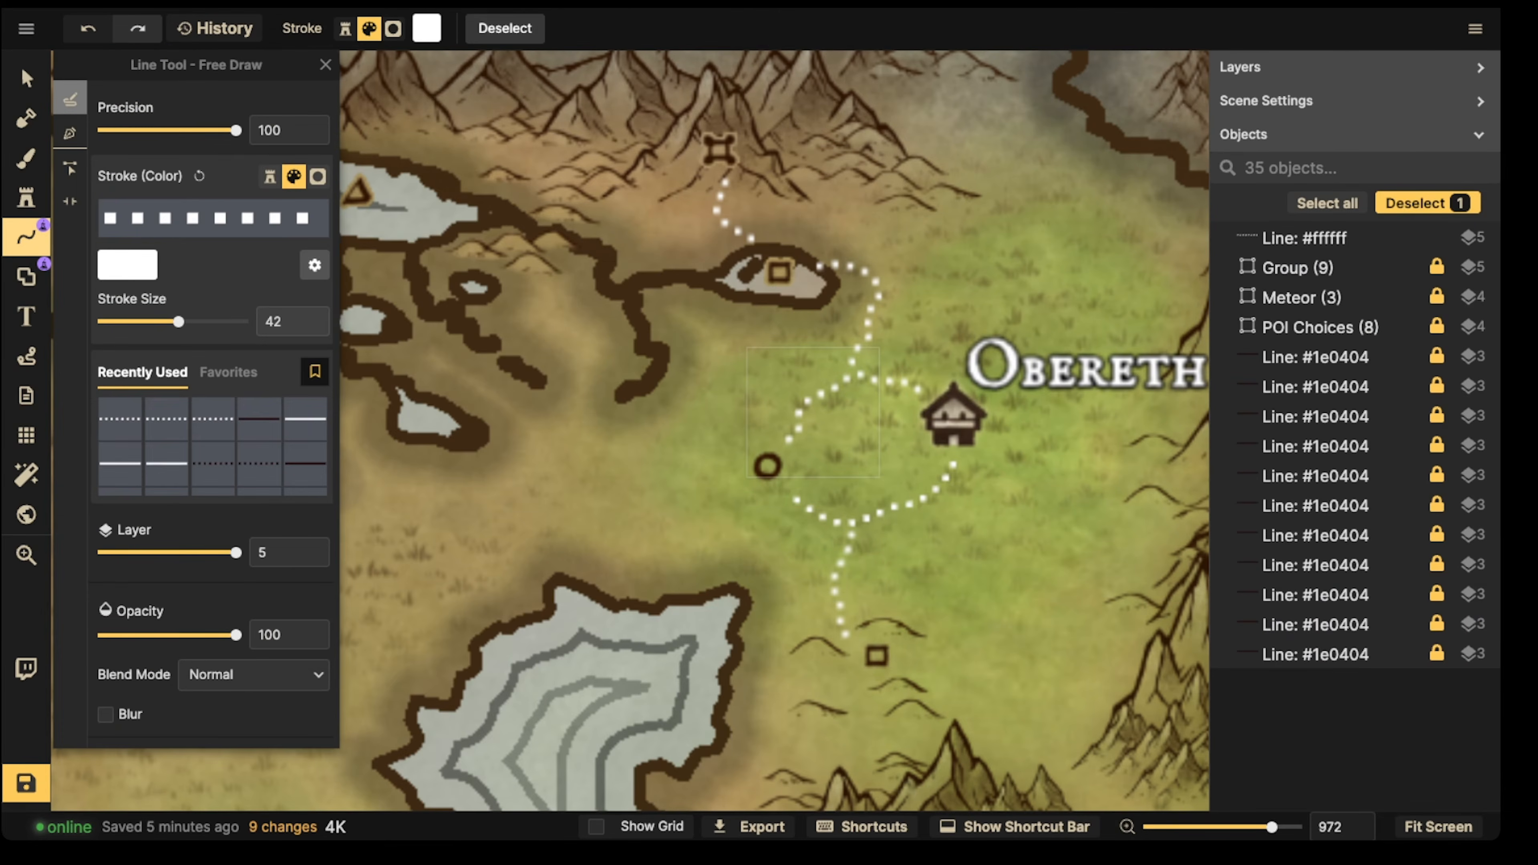
pyautogui.press('space')
pyautogui.moveTo(666, 424); pyautogui.dragTo(877, 407)
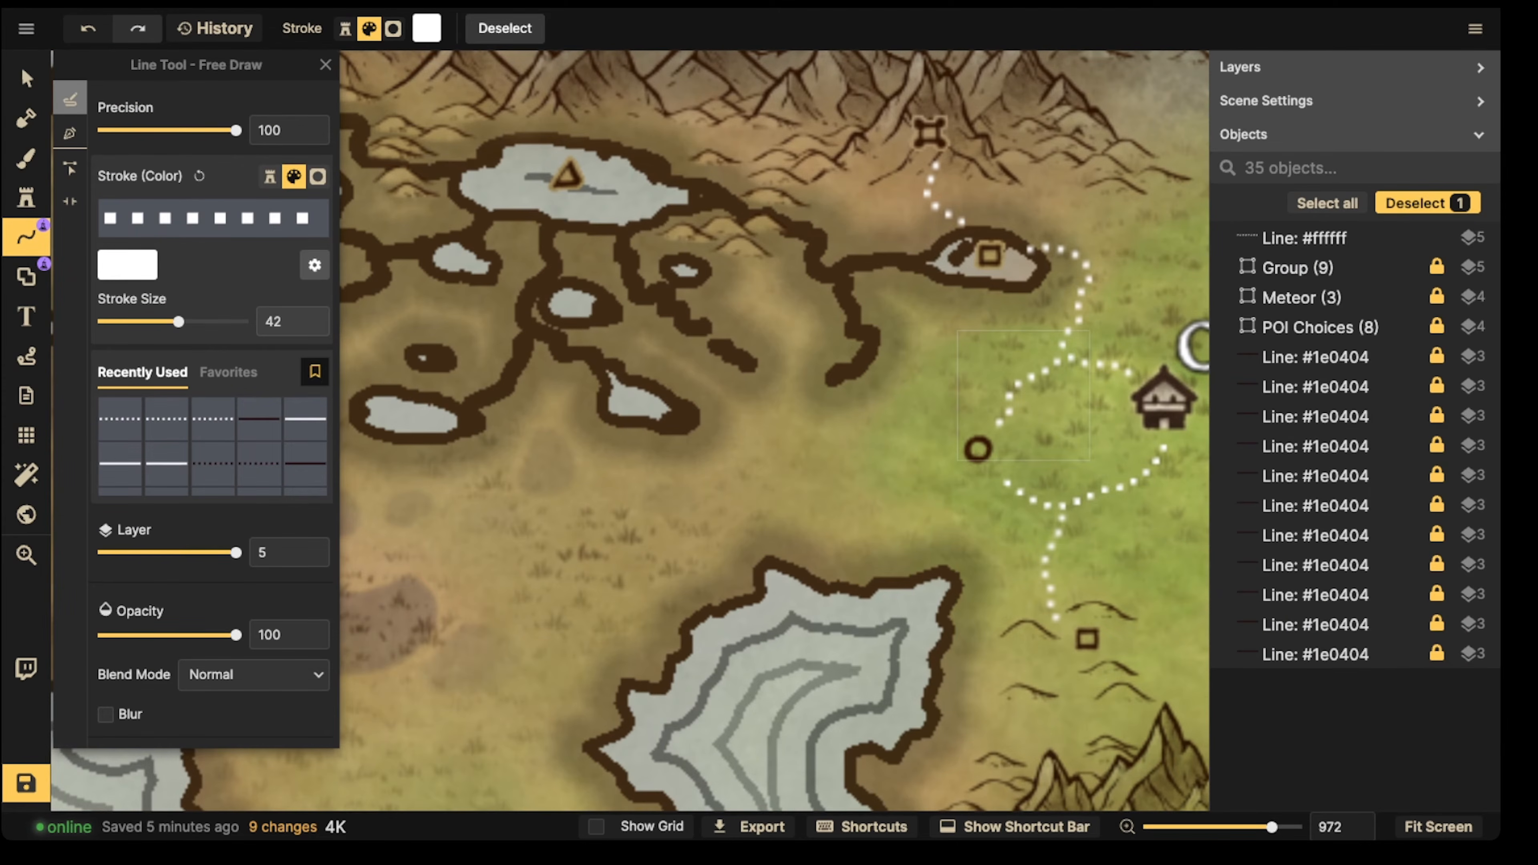
pyautogui.moveTo(851, 464)
pyautogui.mouseDown()
pyautogui.moveTo(662, 368)
pyautogui.moveTo(644, 314)
pyautogui.moveTo(563, 239)
pyautogui.mouseUp()
pyautogui.press('Escape')
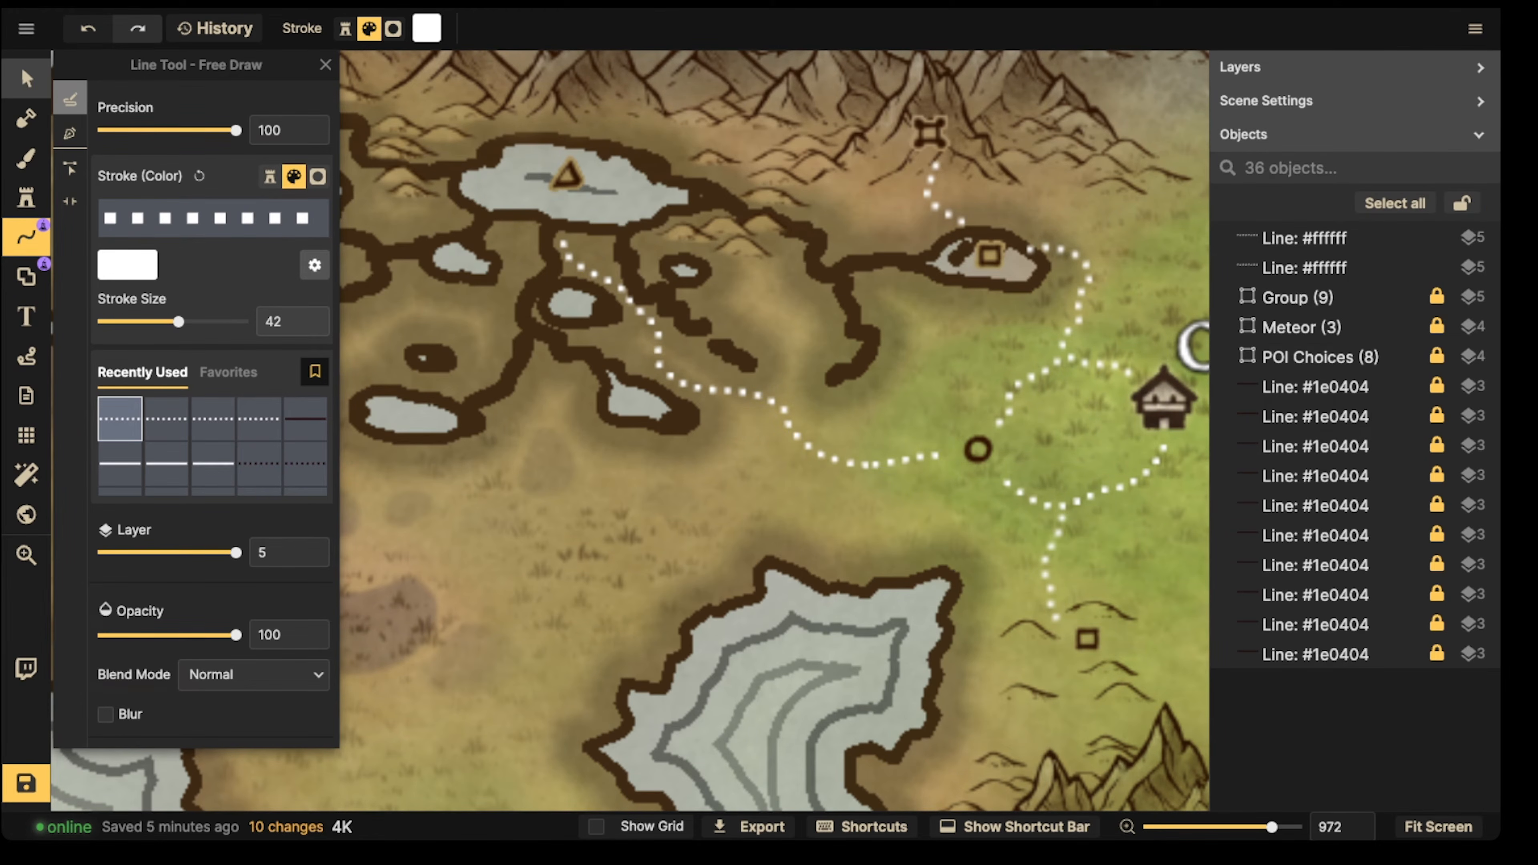
# Step: Shift the new dotted path slightly east between the triangle and circle markers, and clear the selection
pyautogui.click(26, 79)
pyautogui.click(568, 177)
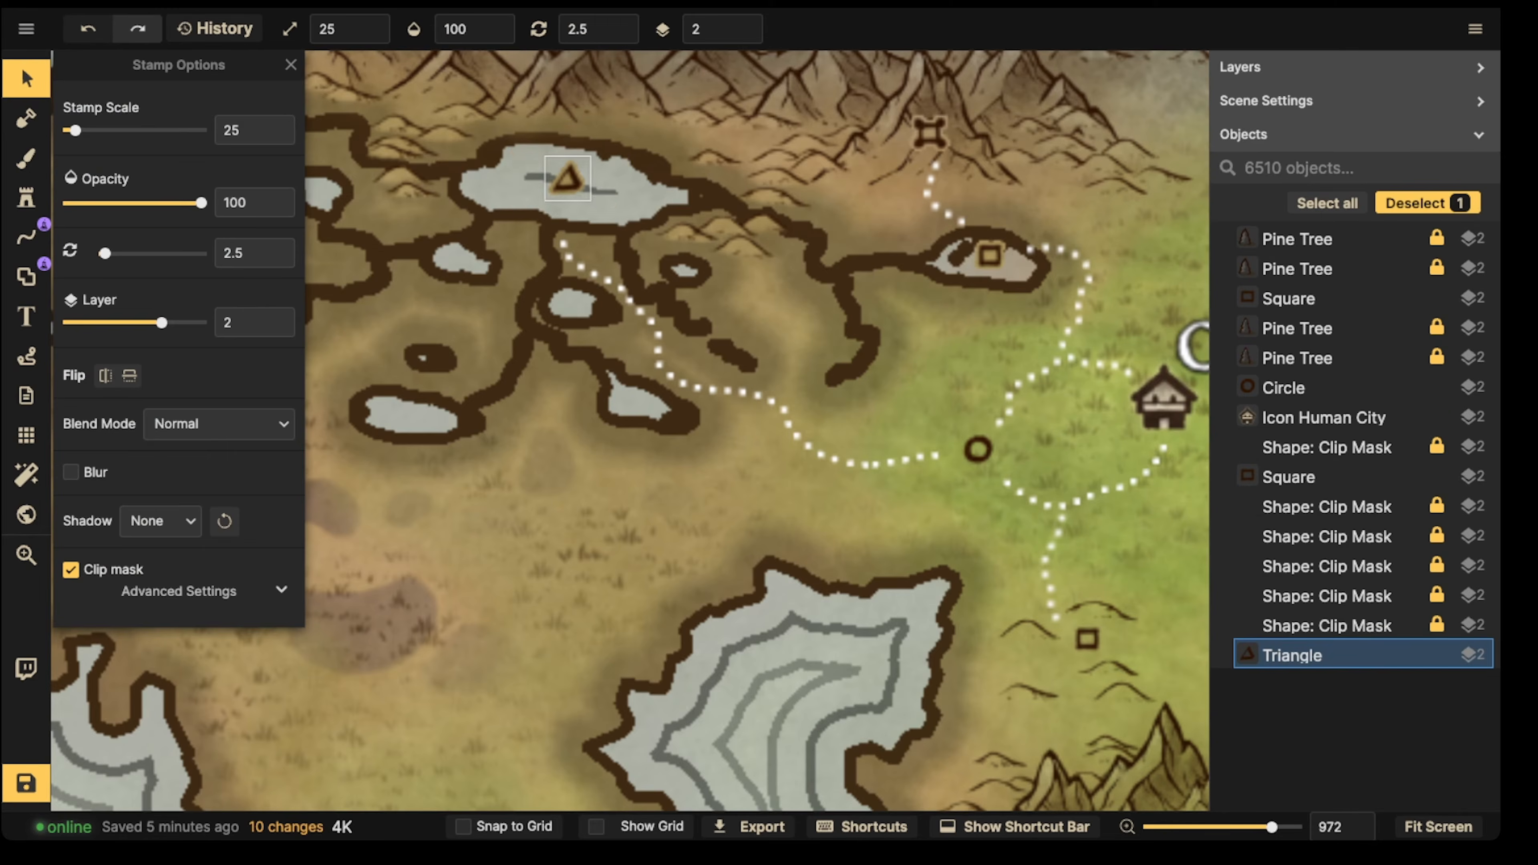
pyautogui.press('Escape')
pyautogui.scroll(-3, 568, 177)
pyautogui.moveTo(568, 177); pyautogui.dragTo(596, 200)
pyautogui.press('space')
pyautogui.press('space')
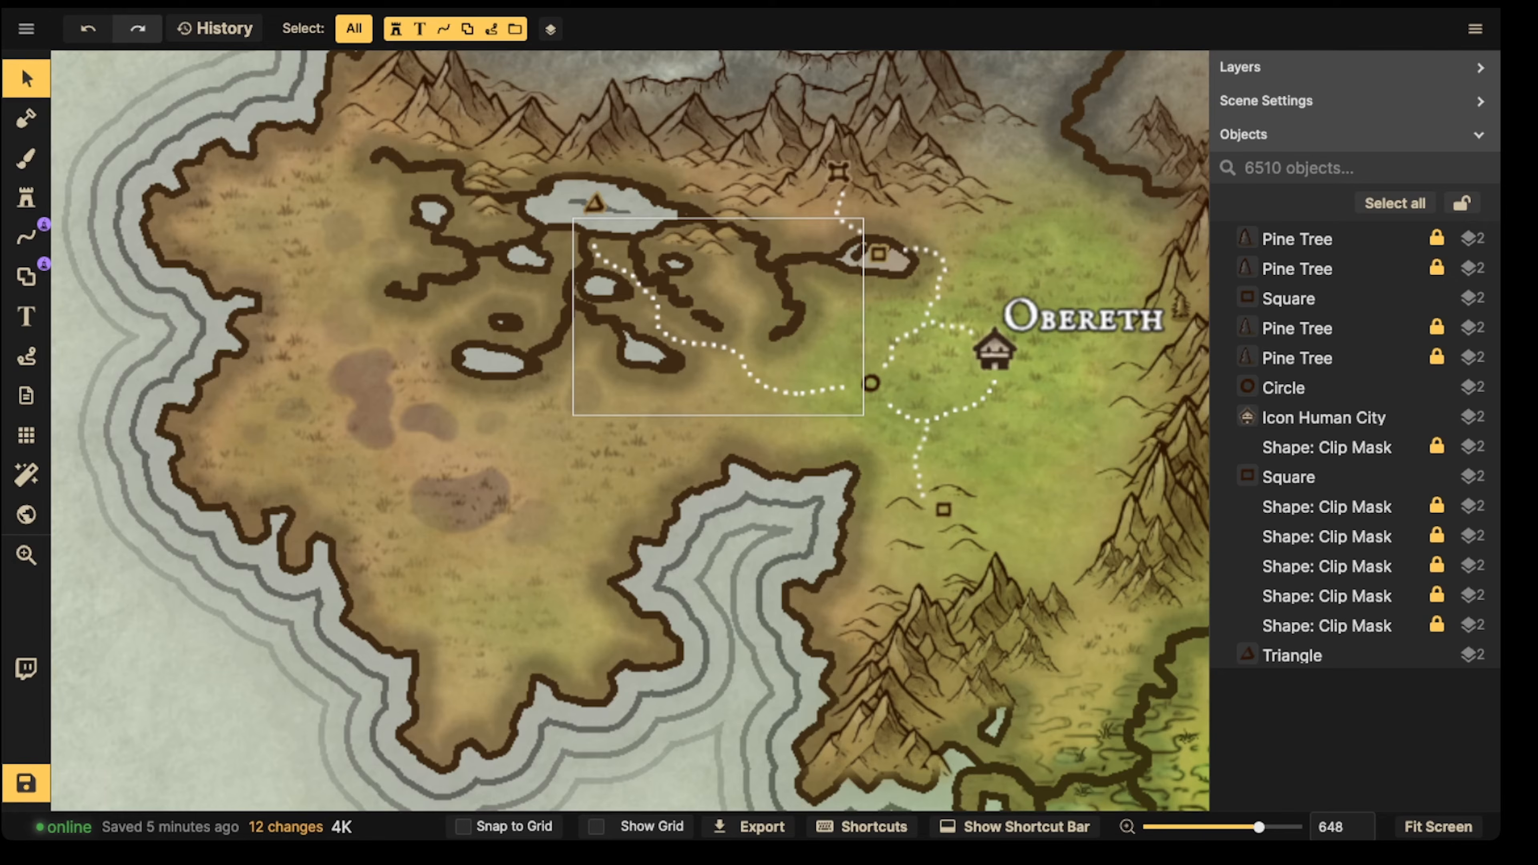
pyautogui.click(718, 346)
pyautogui.moveTo(718, 347); pyautogui.dragTo(726, 345)
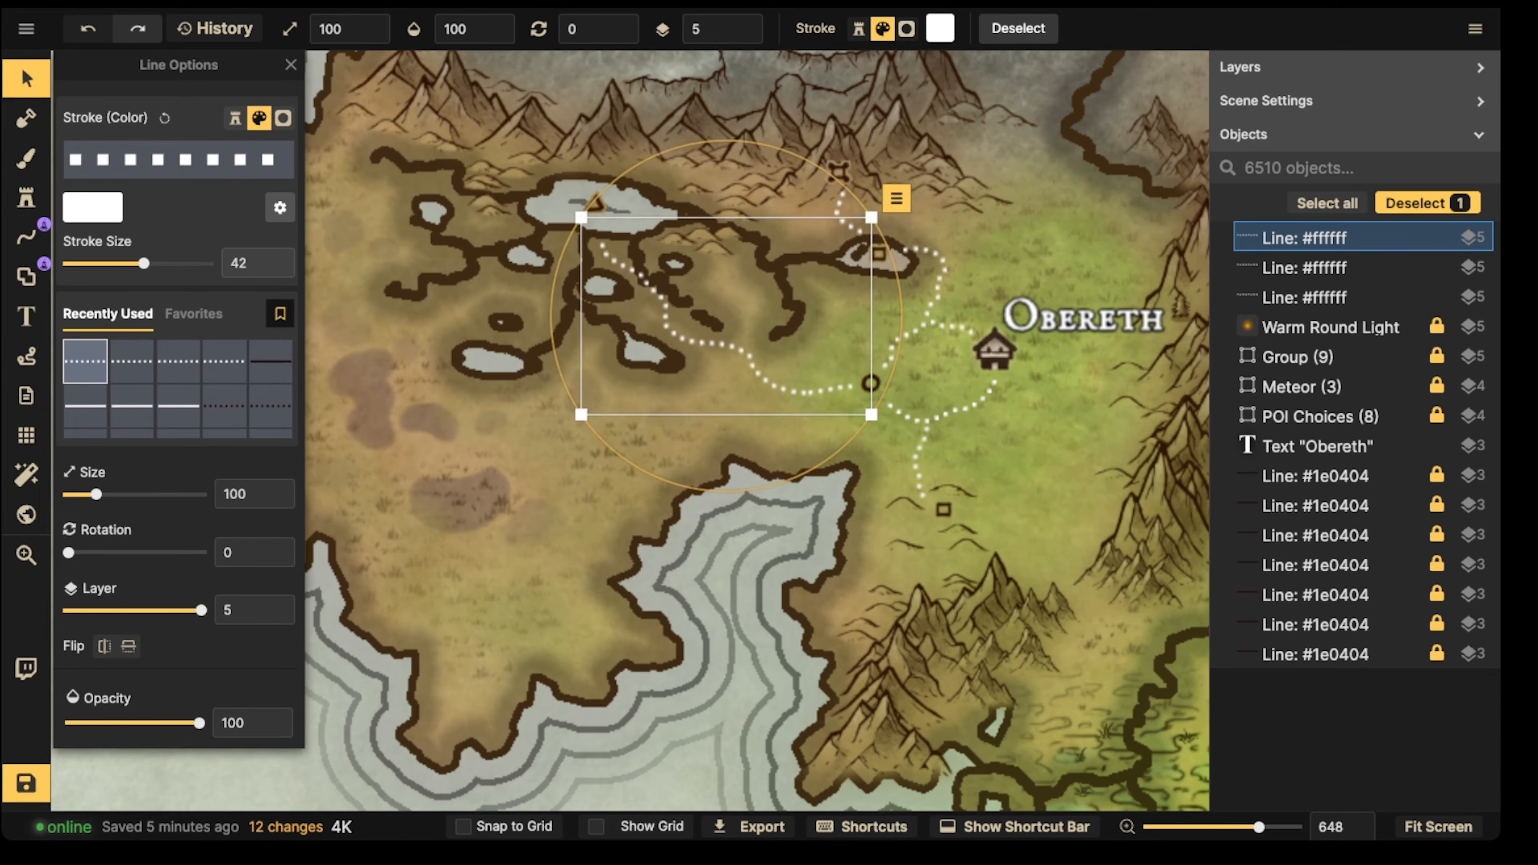
pyautogui.press('Escape')
# Step: Choose the Unicorn stamp from the Parchment World assets in the stamp catalog
pyautogui.scroll(-5, 639, 274)
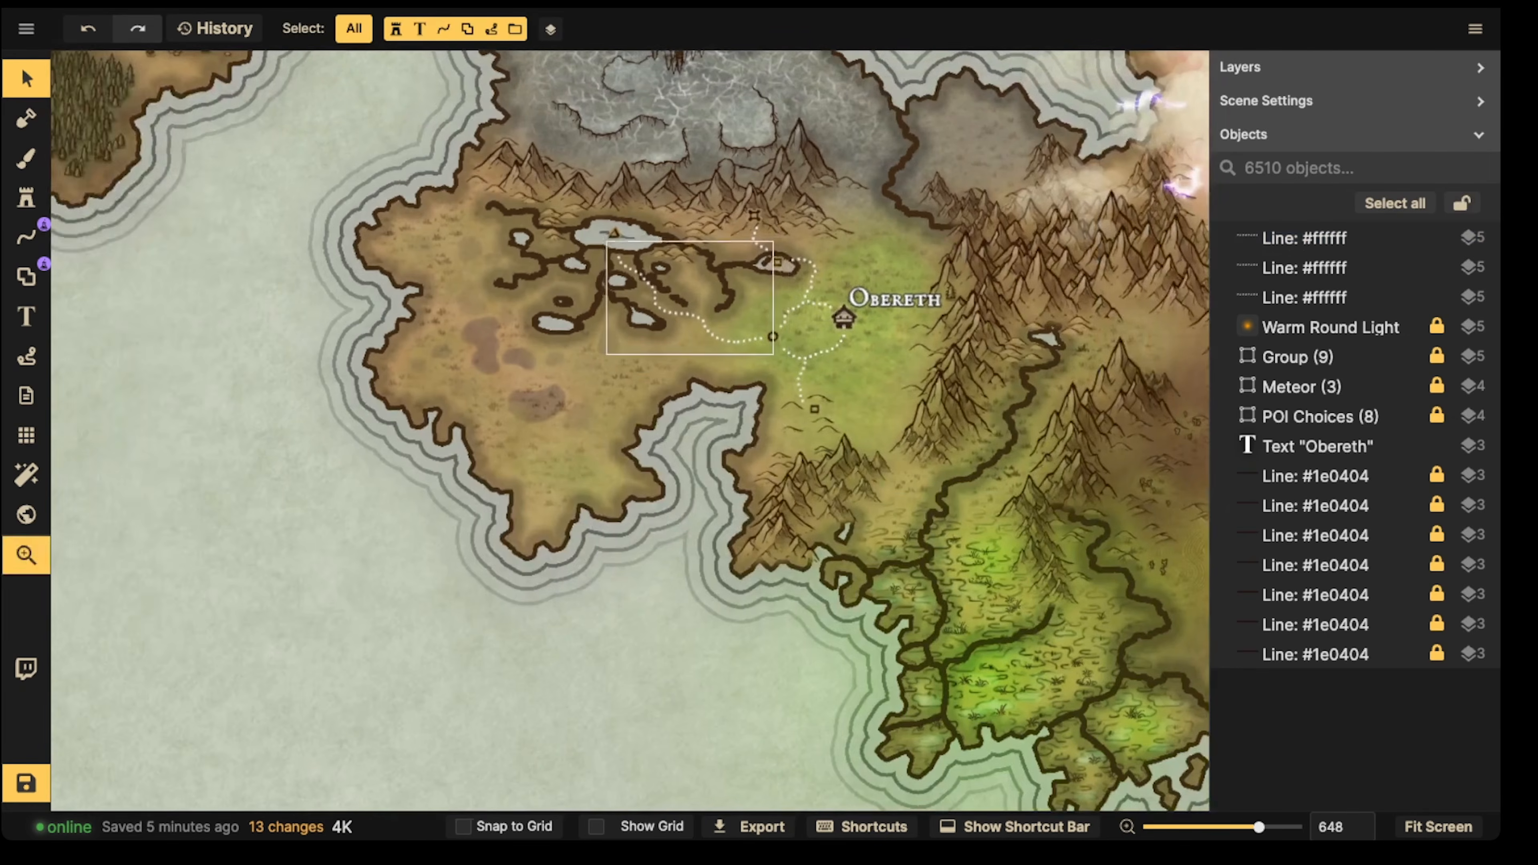
pyautogui.moveTo(639, 274); pyautogui.dragTo(554, 274)
pyautogui.scroll(1, 528, 231)
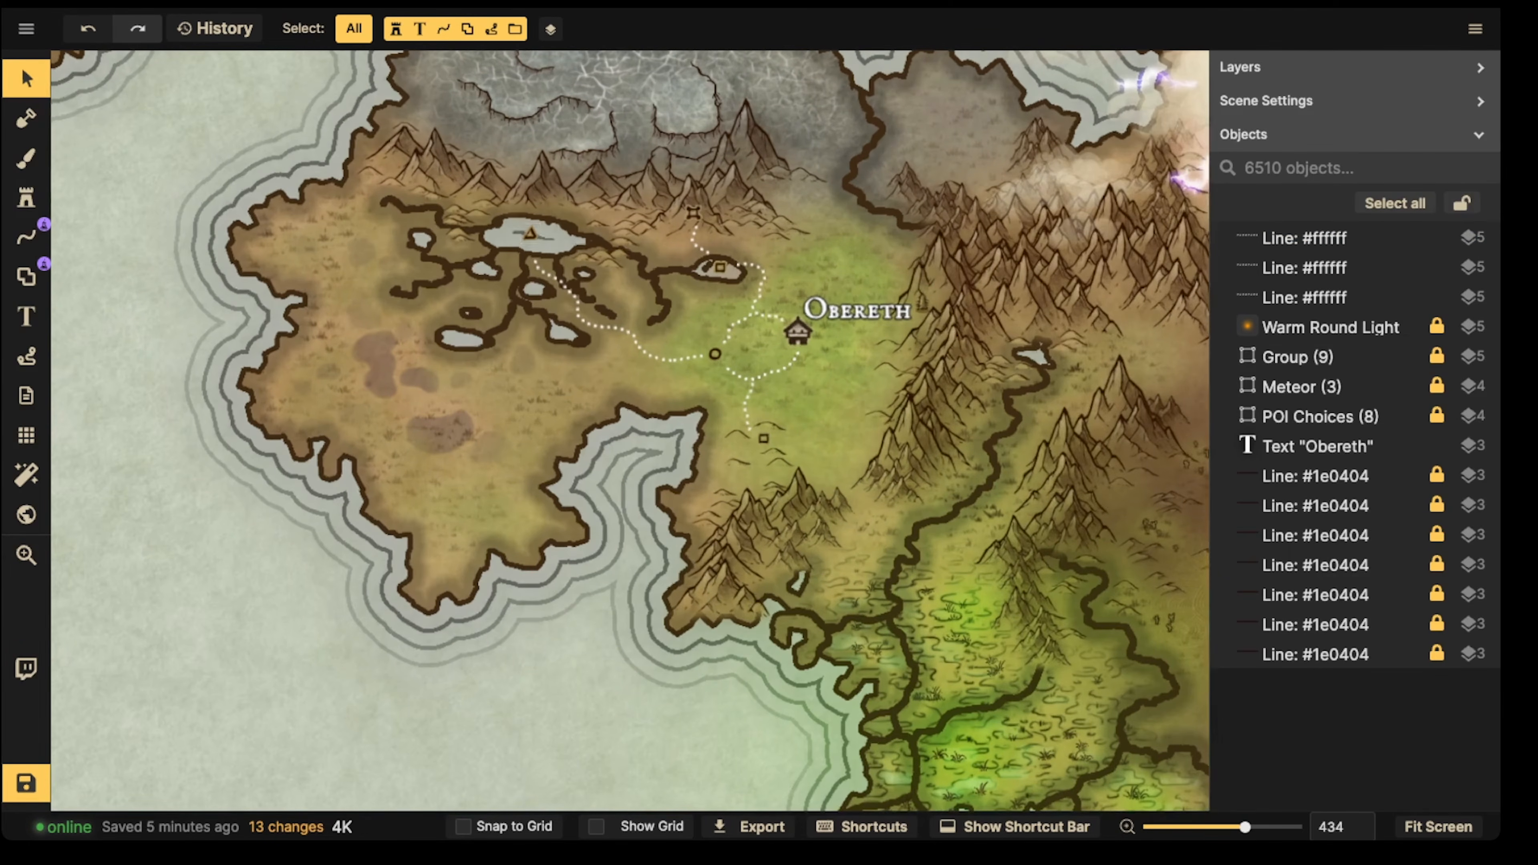
pyautogui.scroll(2, 455, 336)
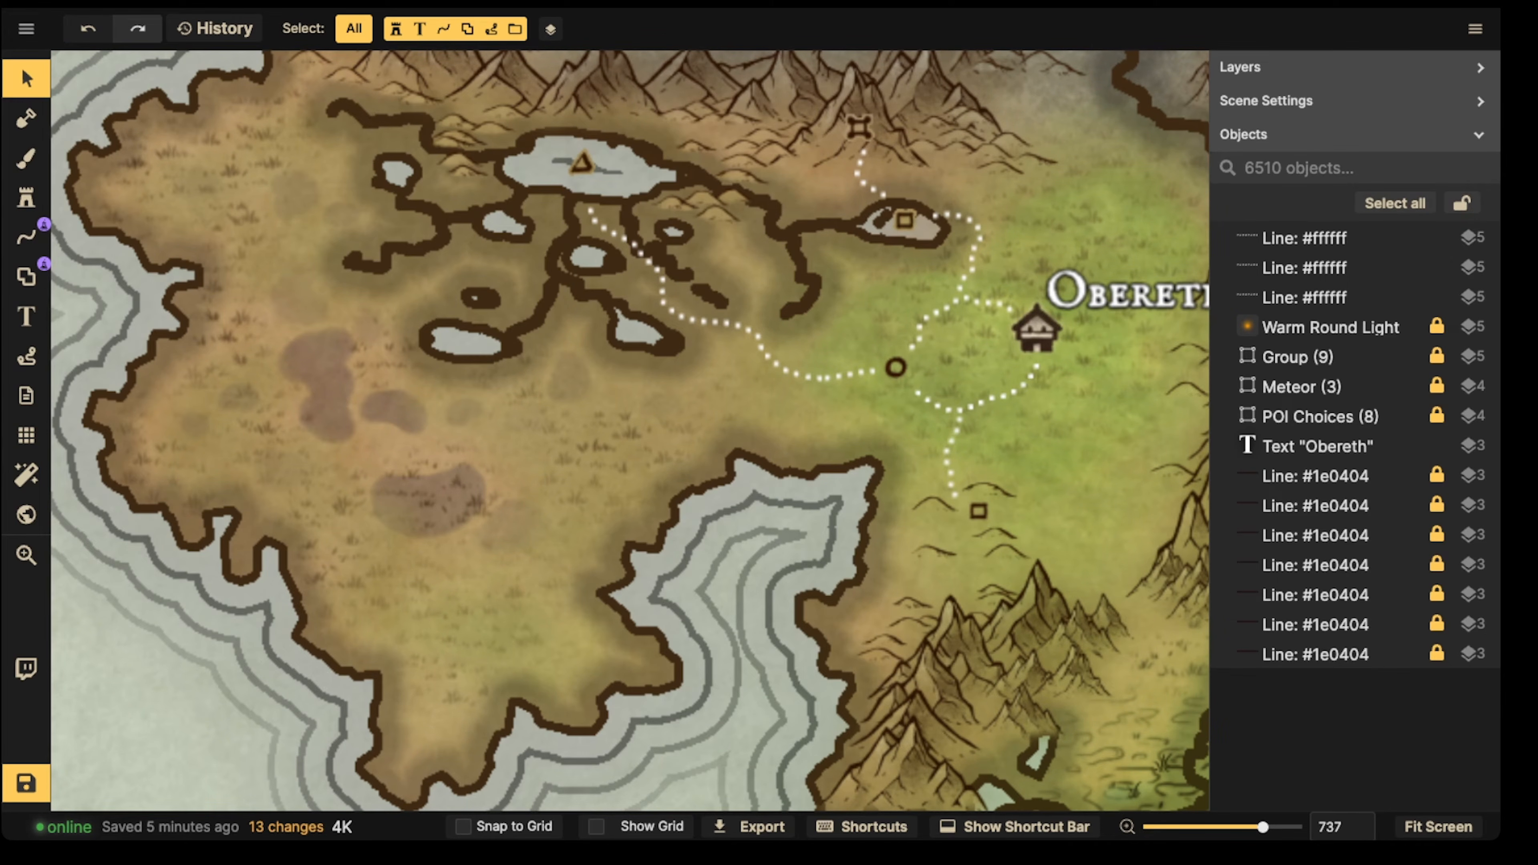
pyautogui.moveTo(751, 330); pyautogui.dragTo(354, 339)
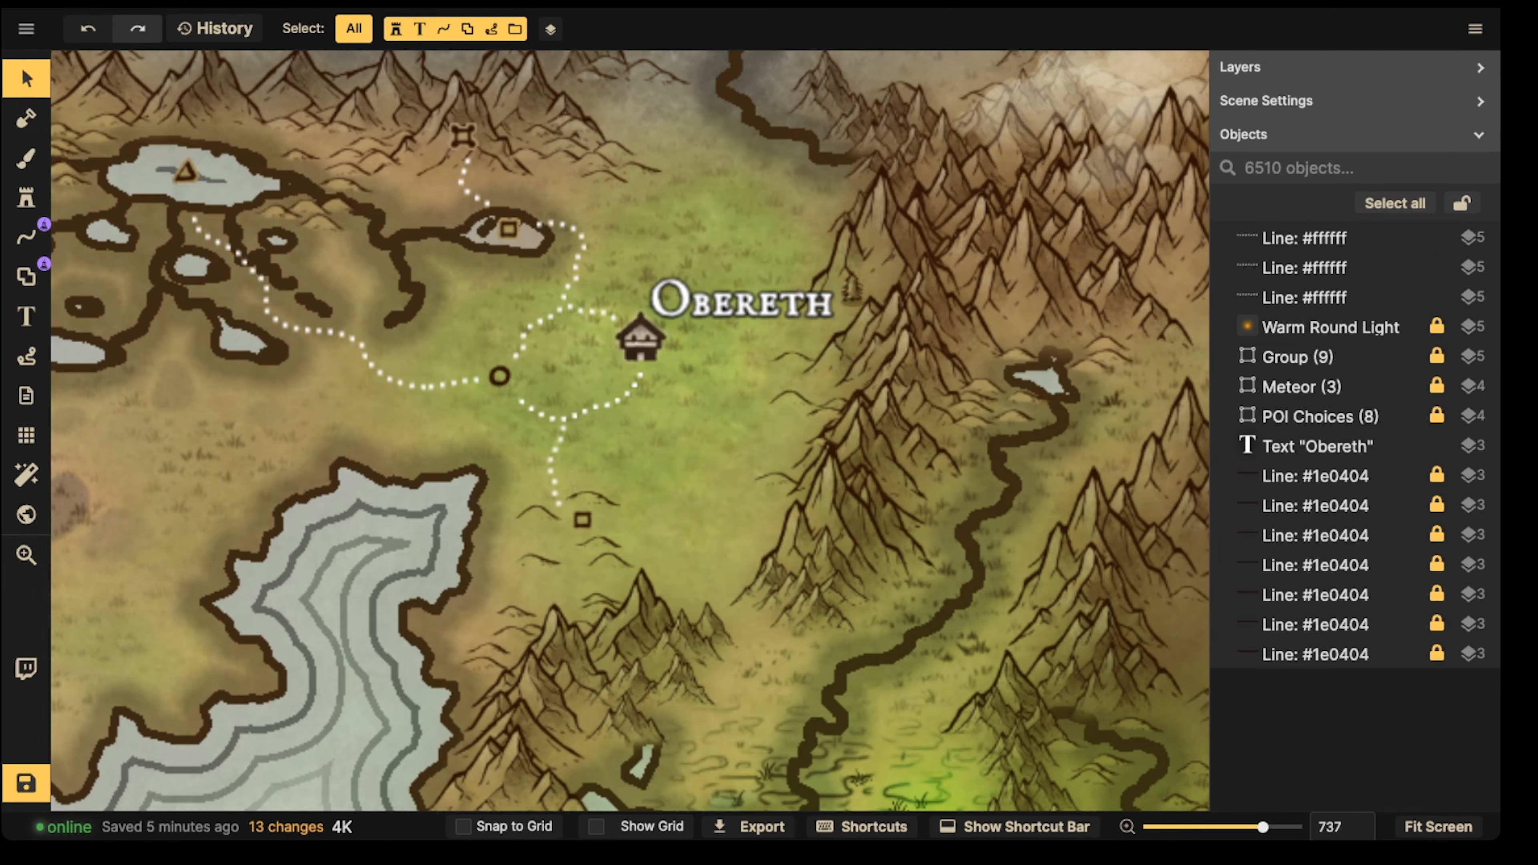
pyautogui.click(26, 198)
pyautogui.click(130, 157)
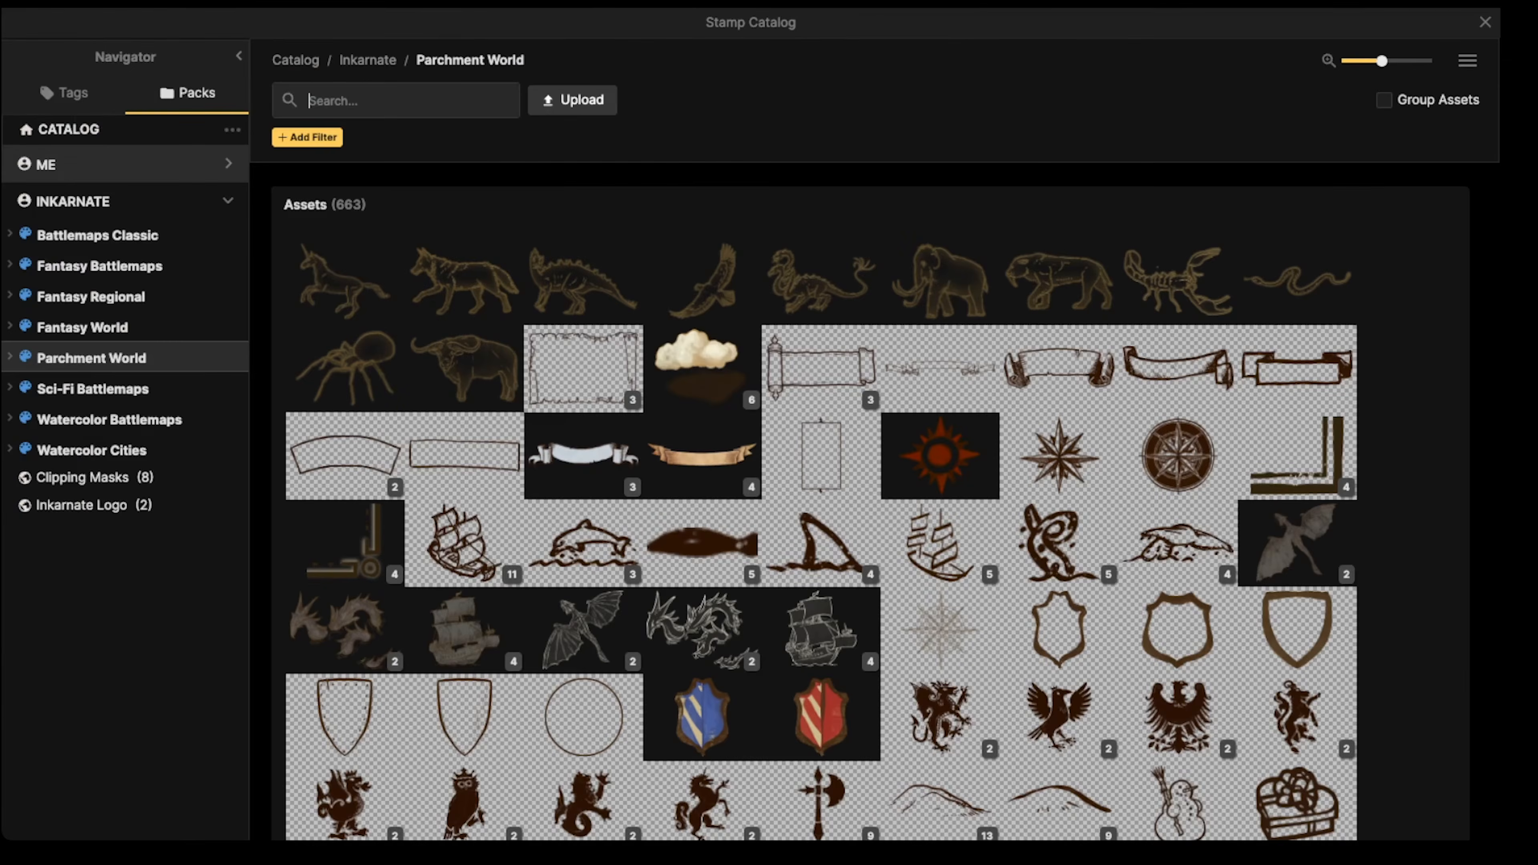
pyautogui.click(343, 280)
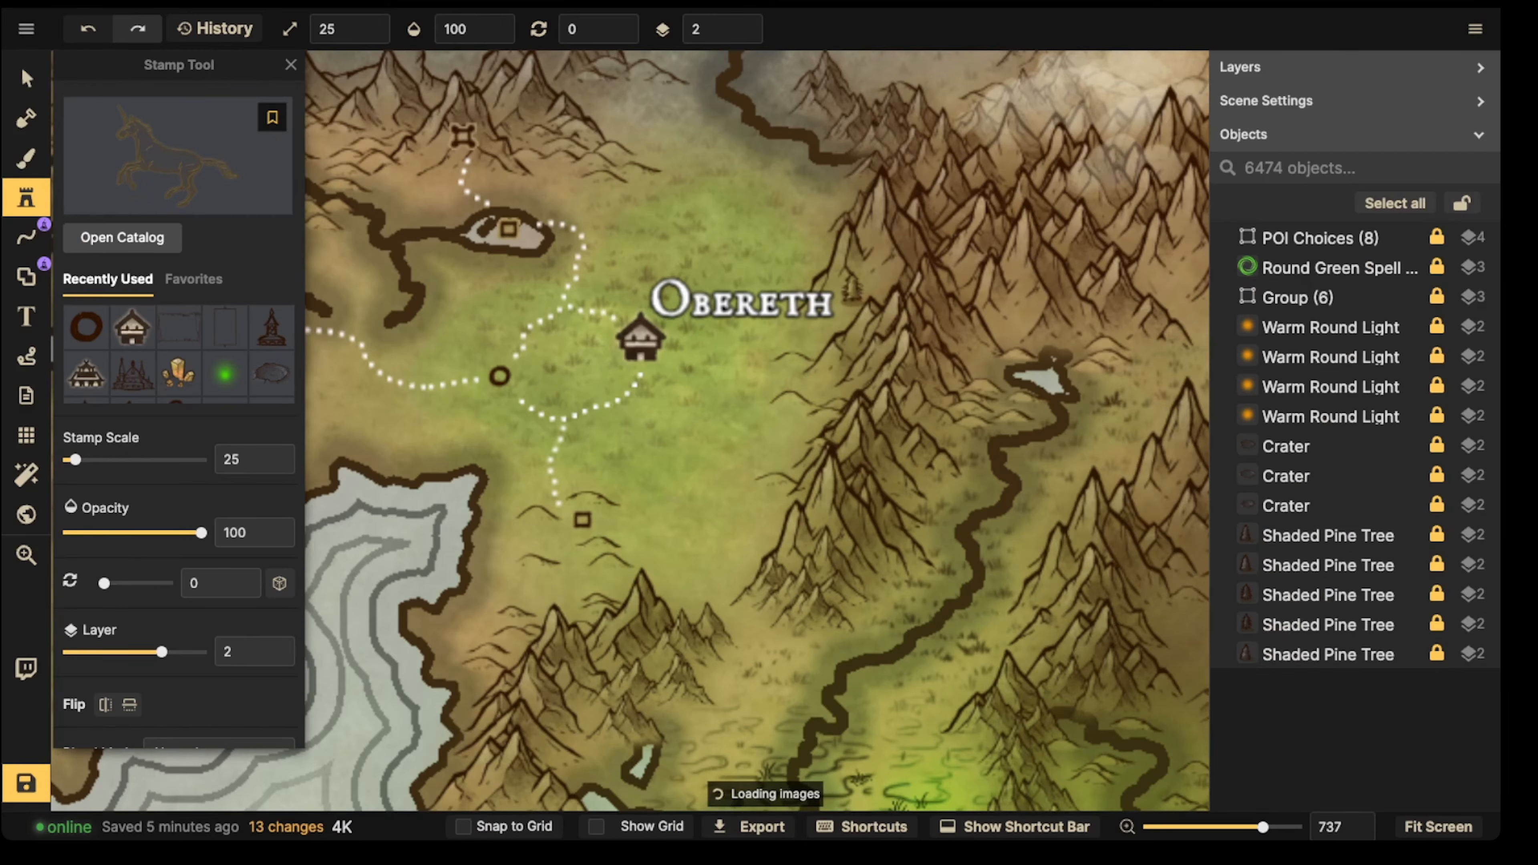
# Step: Place the unicorn stamp at scale 25 on the grassland south of Obereth and select it
pyautogui.scroll(4, 712, 222)
pyautogui.scroll(-2, 712, 222)
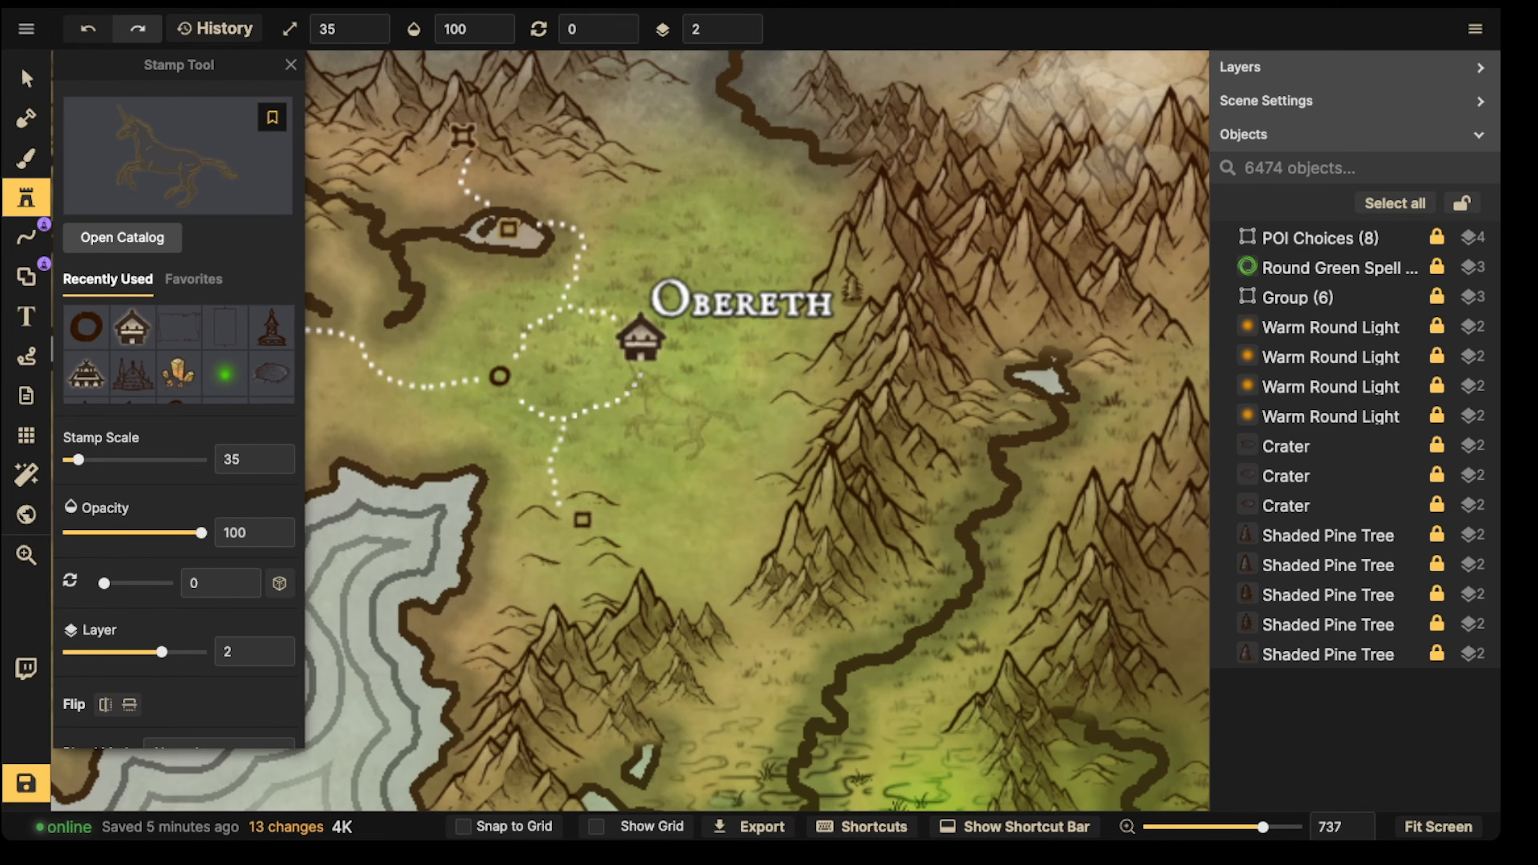
pyautogui.scroll(-2, 688, 454)
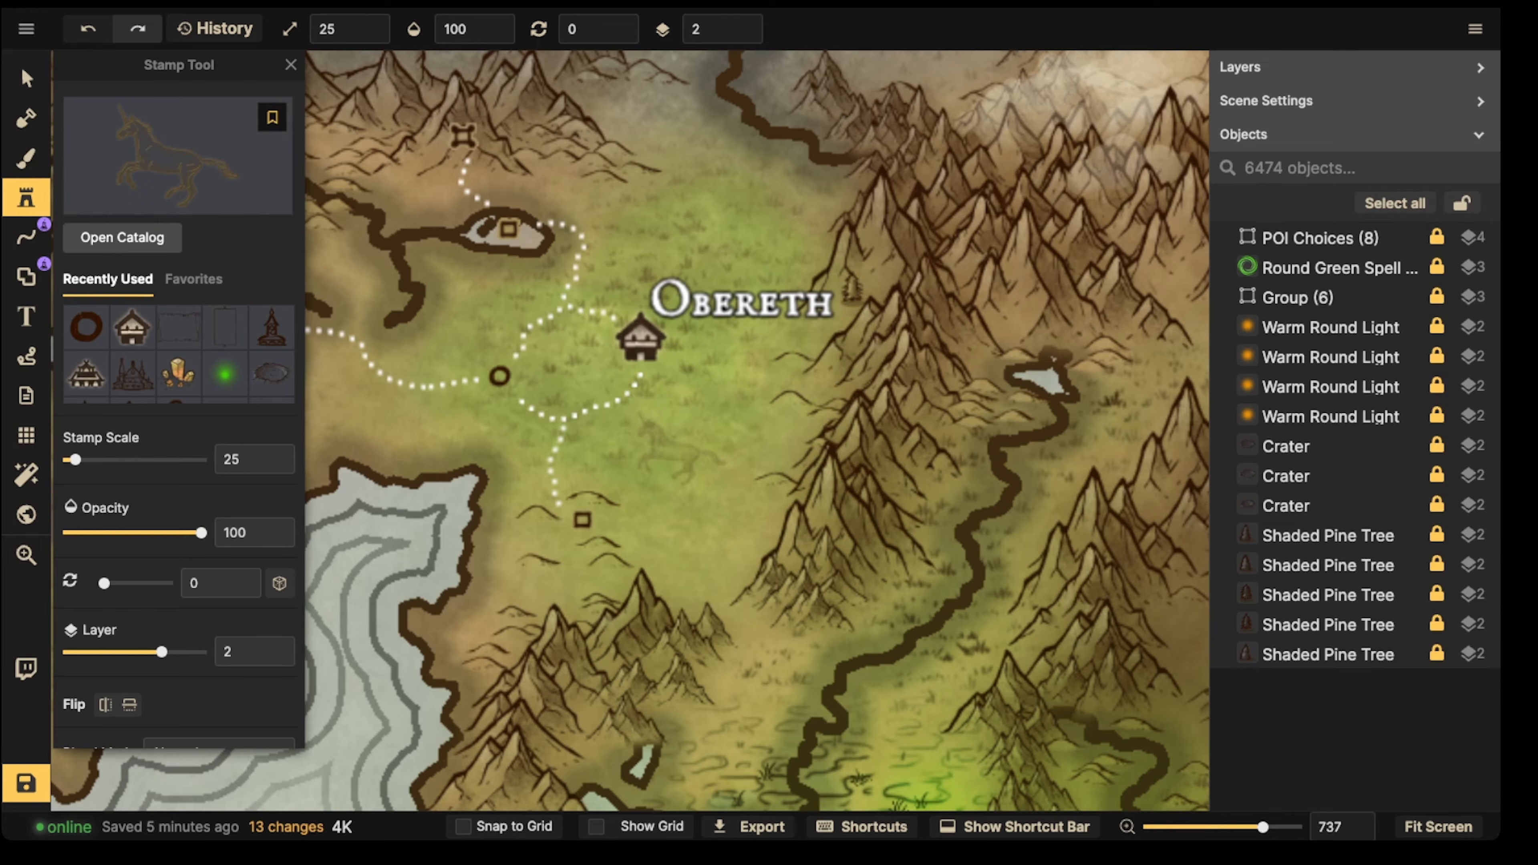
pyautogui.click(682, 449)
pyautogui.click(26, 78)
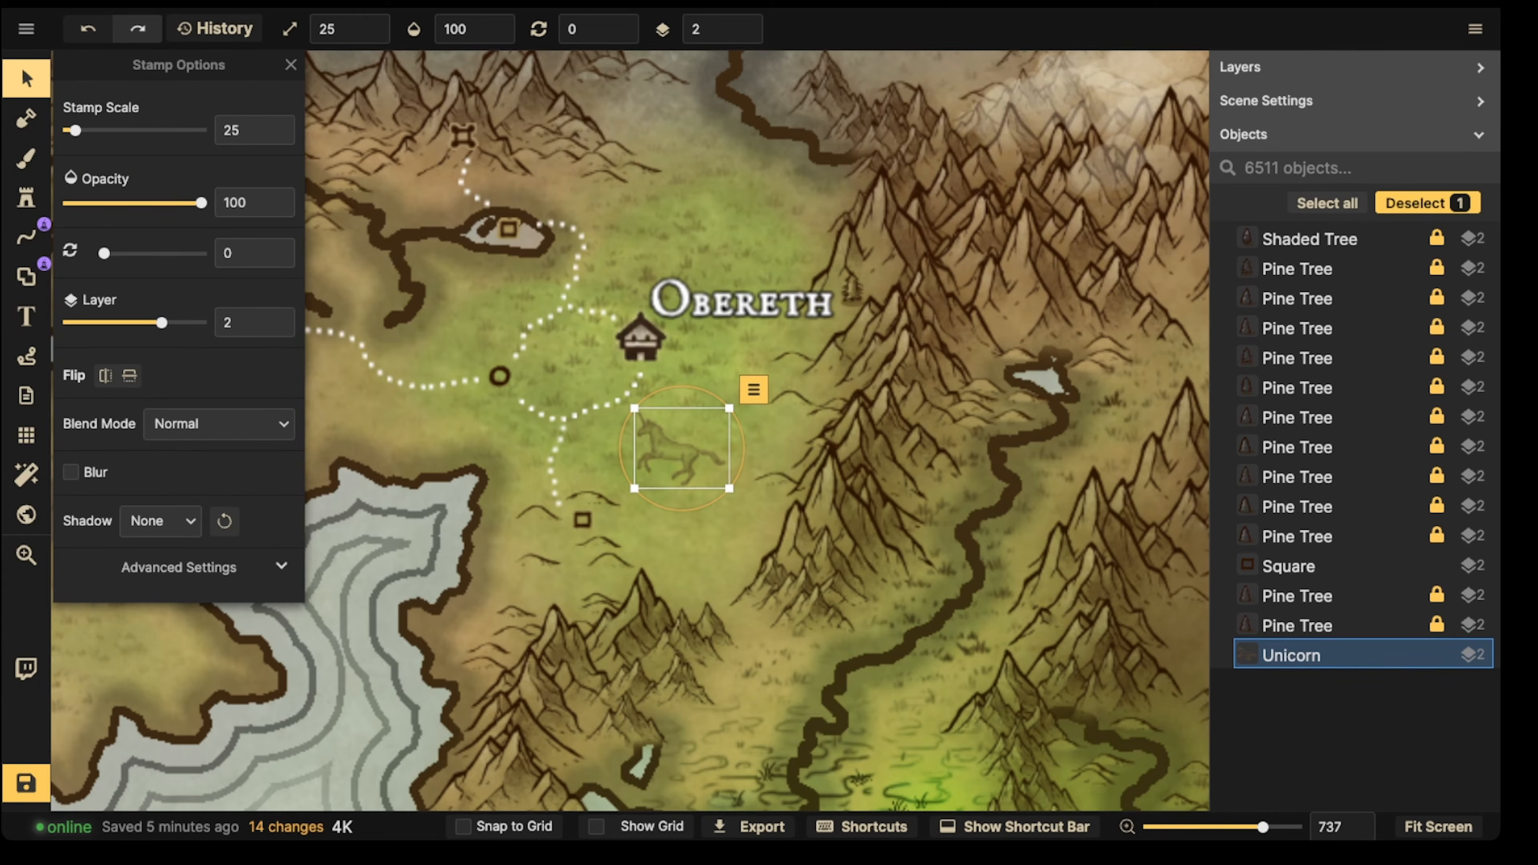
# Step: Darken the unicorn stamp by setting its brightness to 0 in the advanced color settings
pyautogui.click(179, 567)
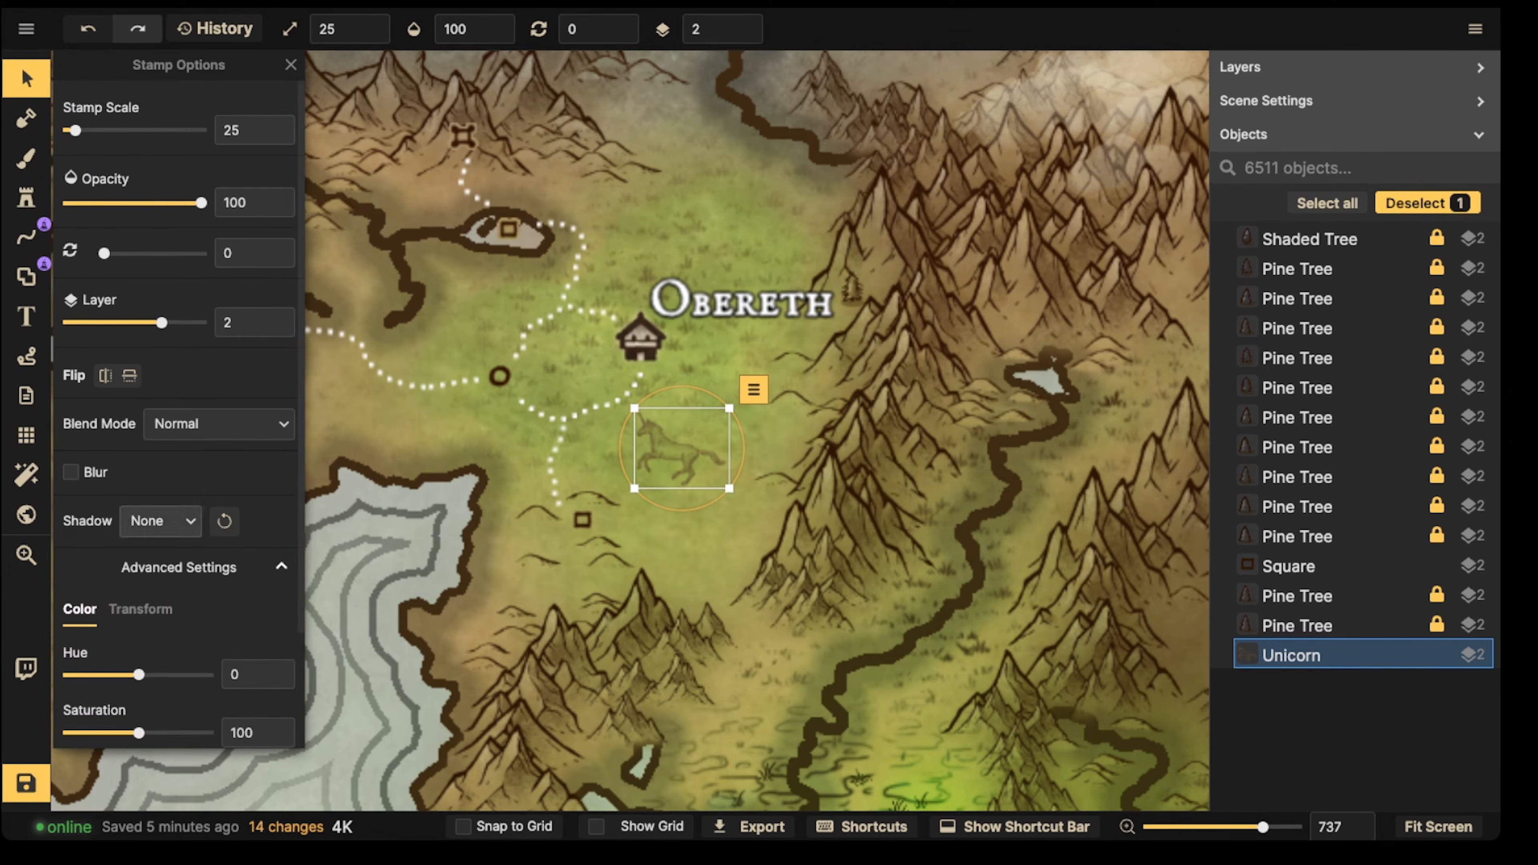
pyautogui.scroll(-2, 179, 425)
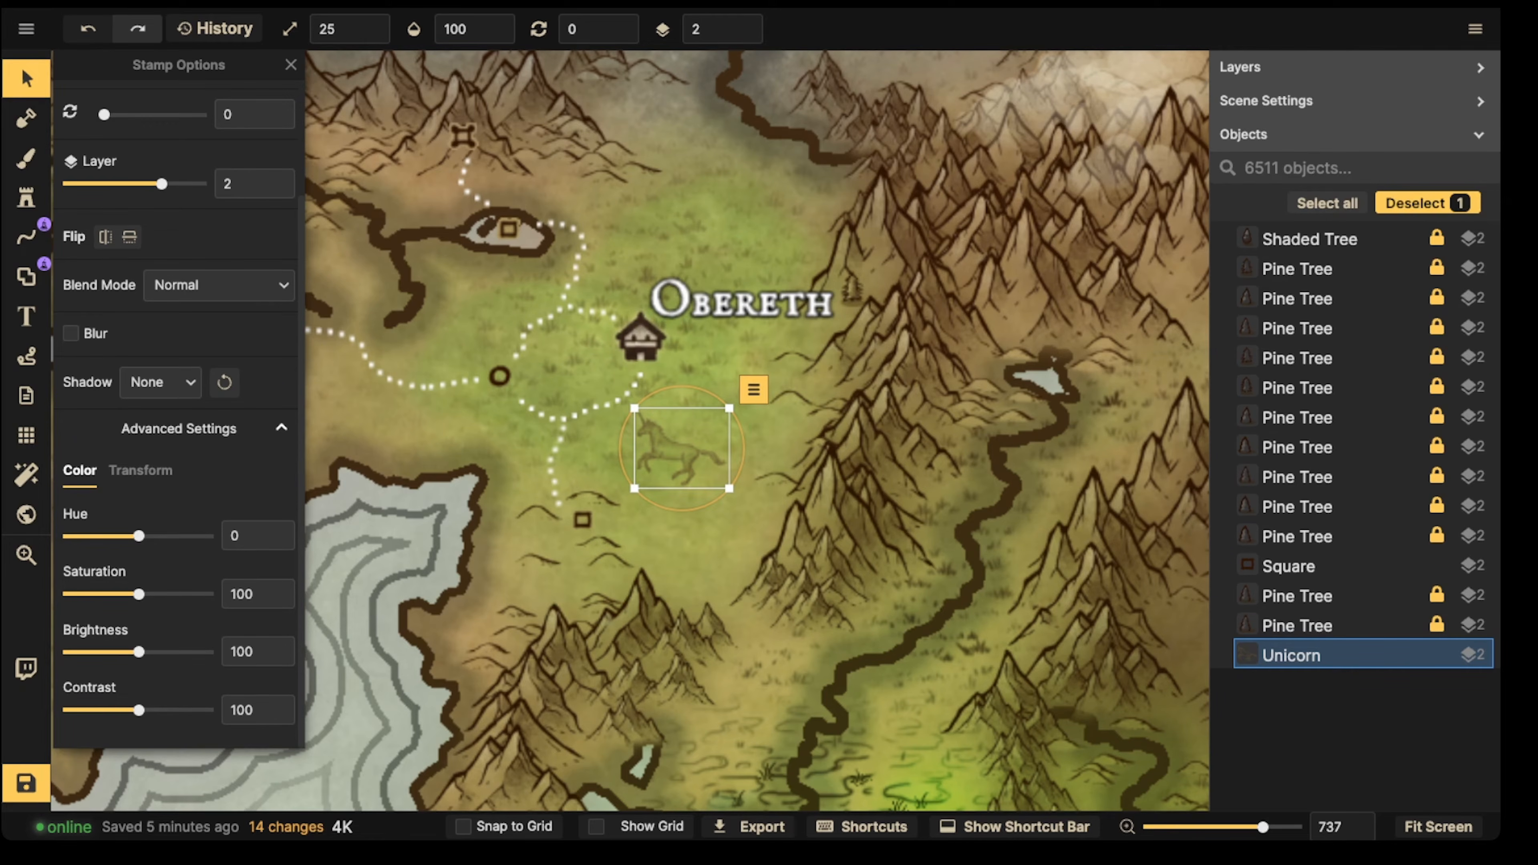
pyautogui.moveTo(122, 652); pyautogui.dragTo(64, 651)
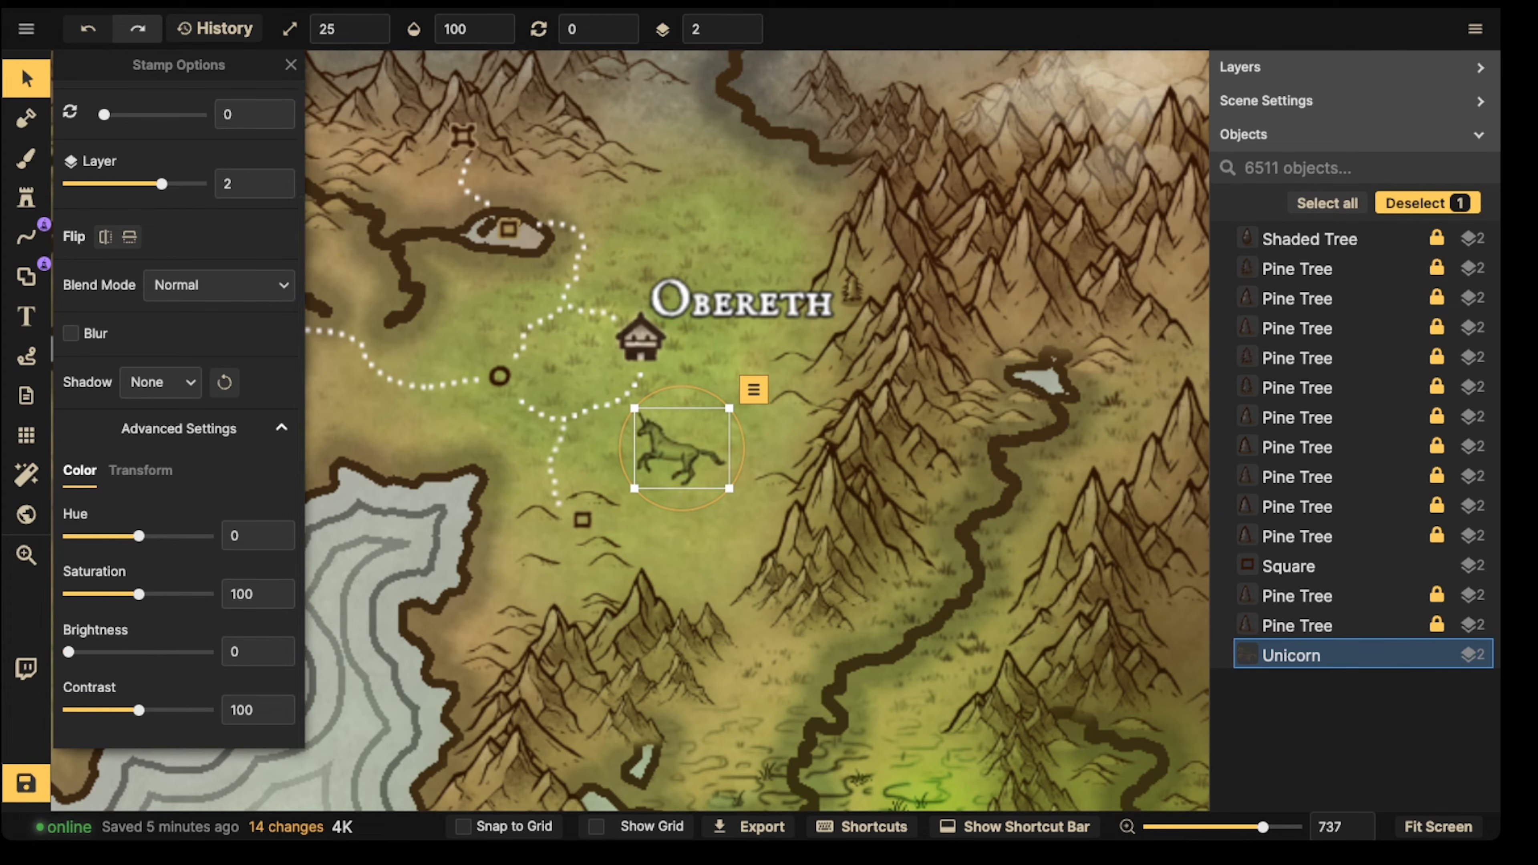
# Step: Turn the unicorn stamp white by setting saturation to 0, brightness to 200 and contrast to 0, and nudge it slightly south
pyautogui.click(288, 651)
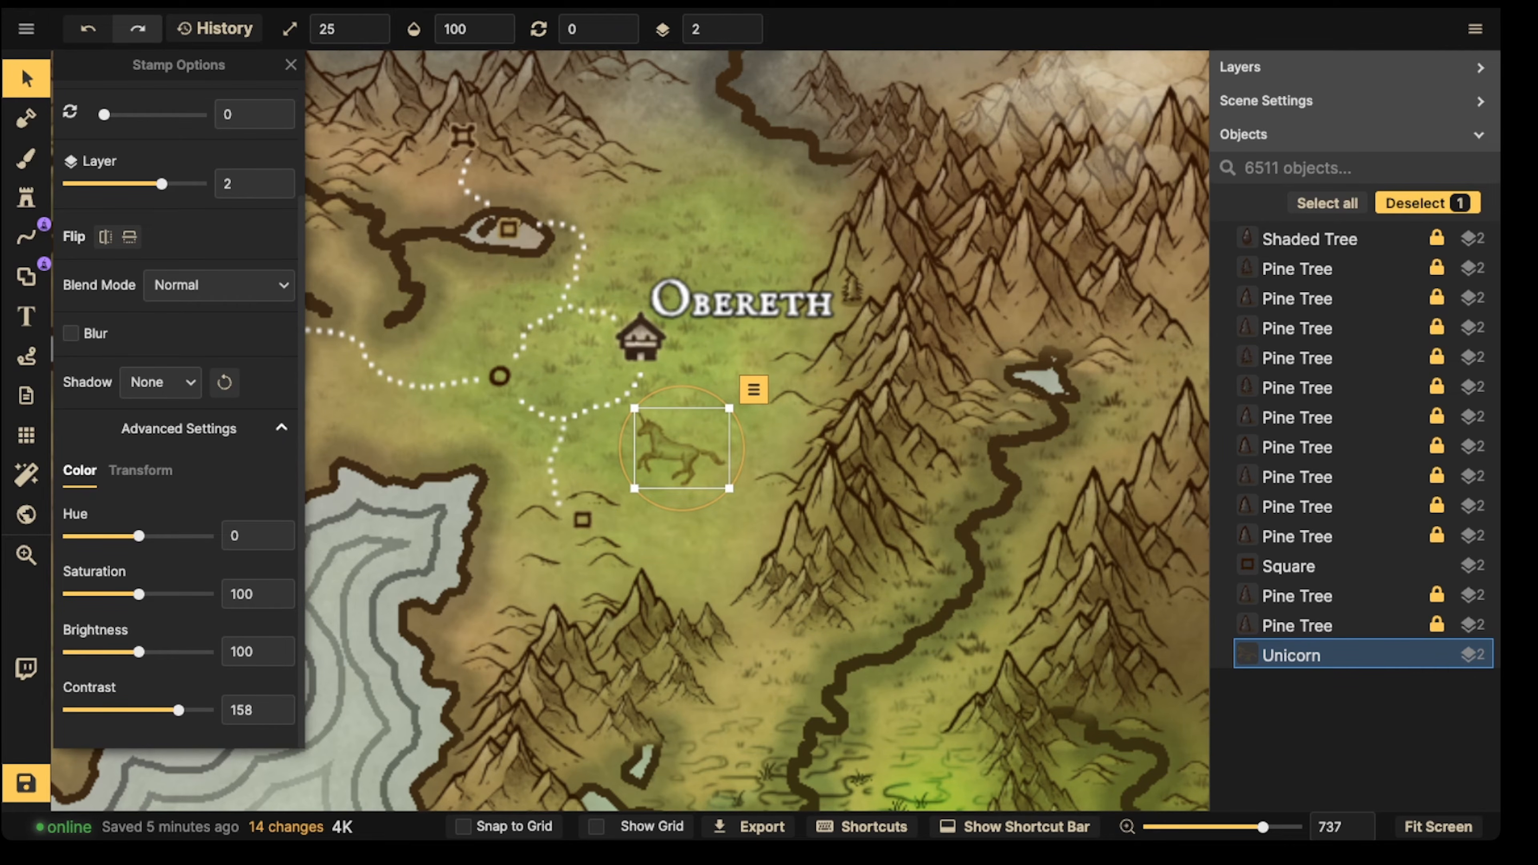
pyautogui.moveTo(138, 651); pyautogui.dragTo(208, 651)
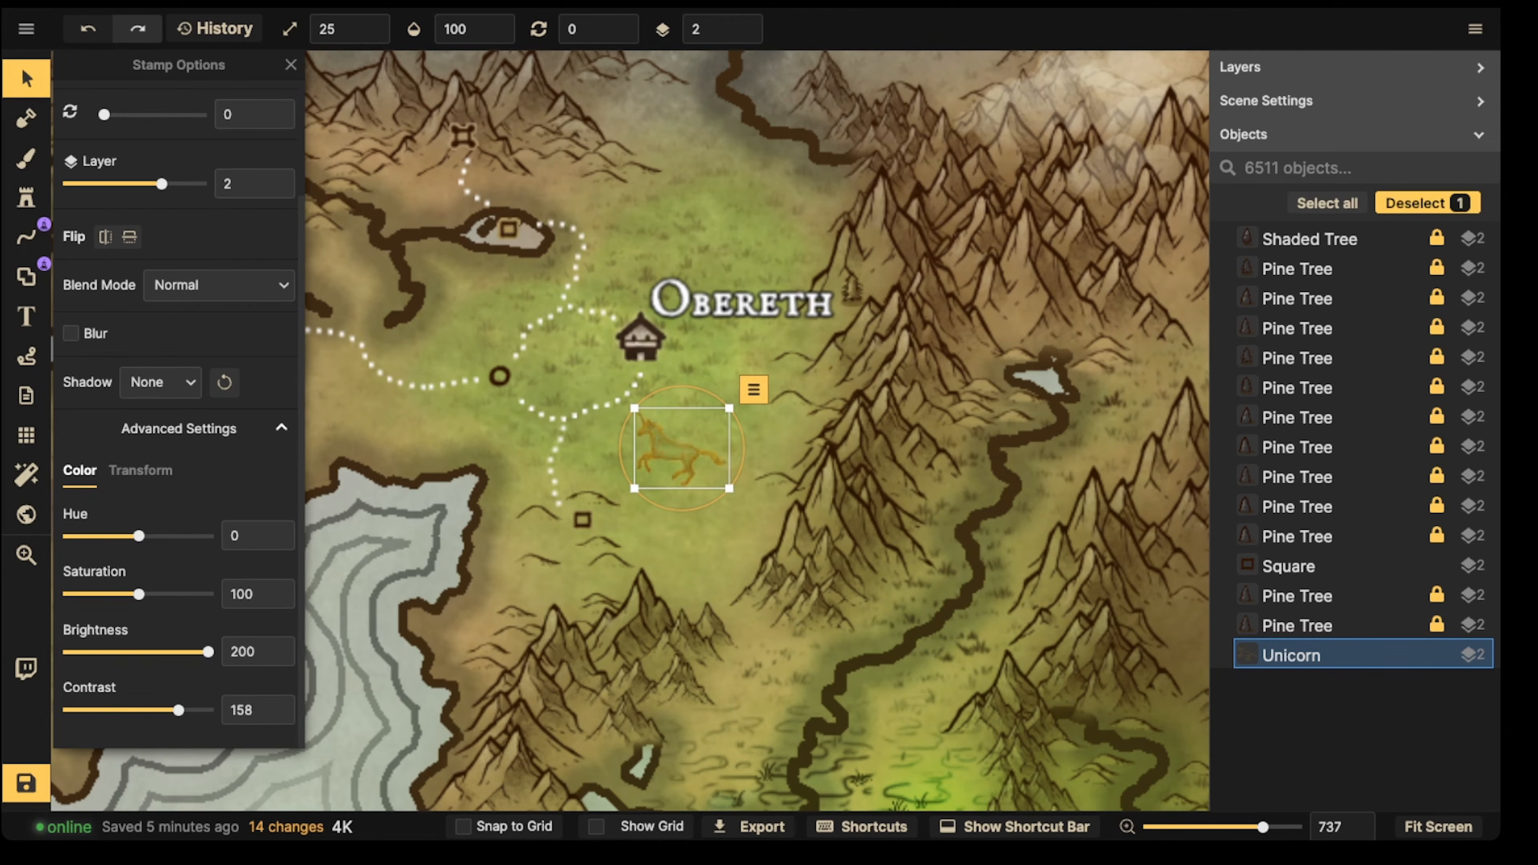
pyautogui.moveTo(138, 594); pyautogui.dragTo(64, 594)
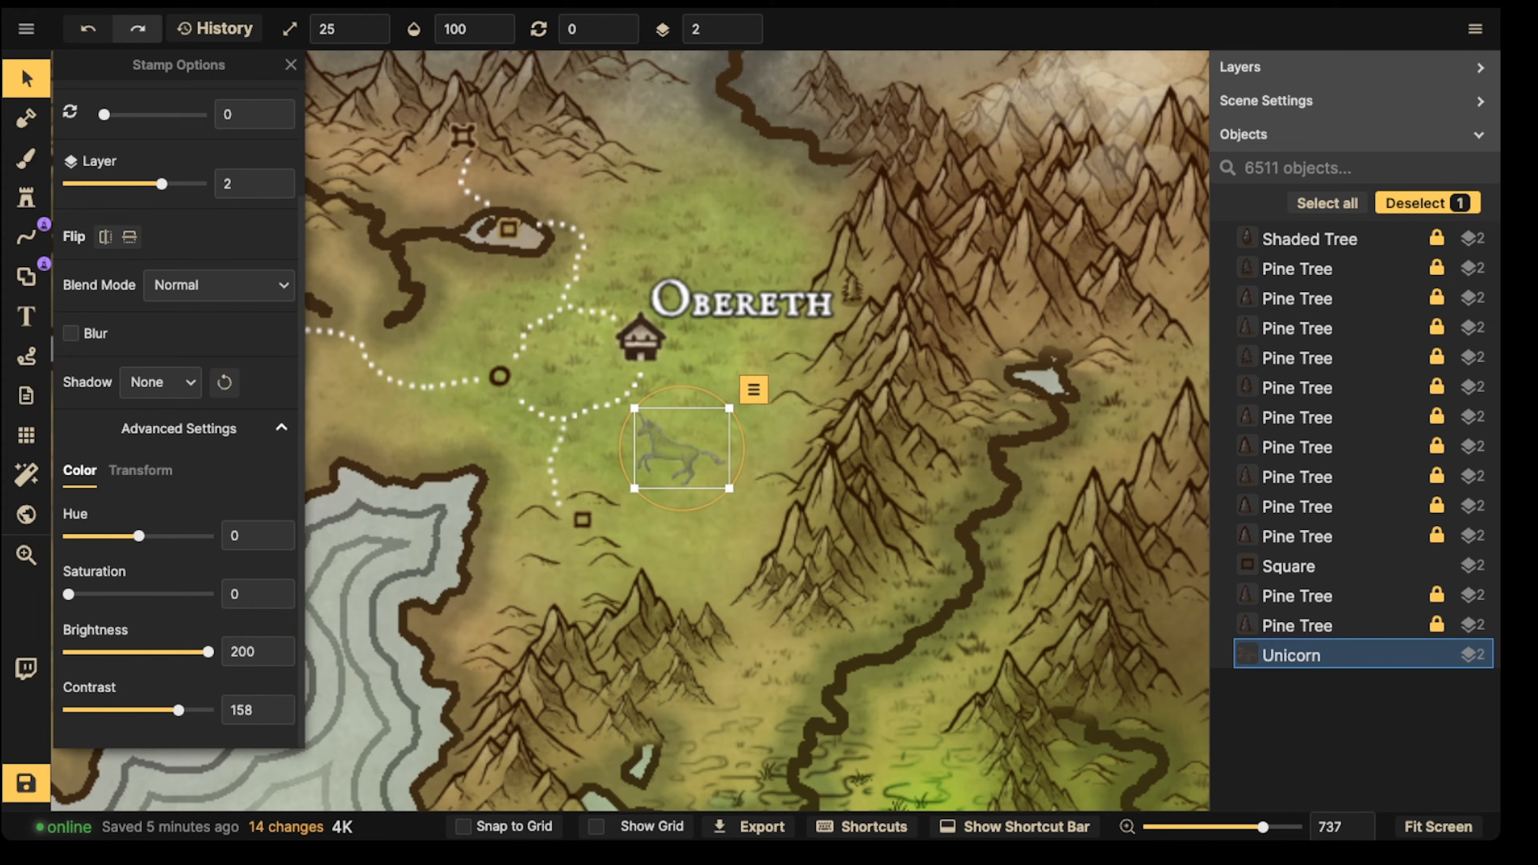
pyautogui.moveTo(177, 710); pyautogui.dragTo(68, 710)
pyautogui.moveTo(682, 448); pyautogui.dragTo(681, 462)
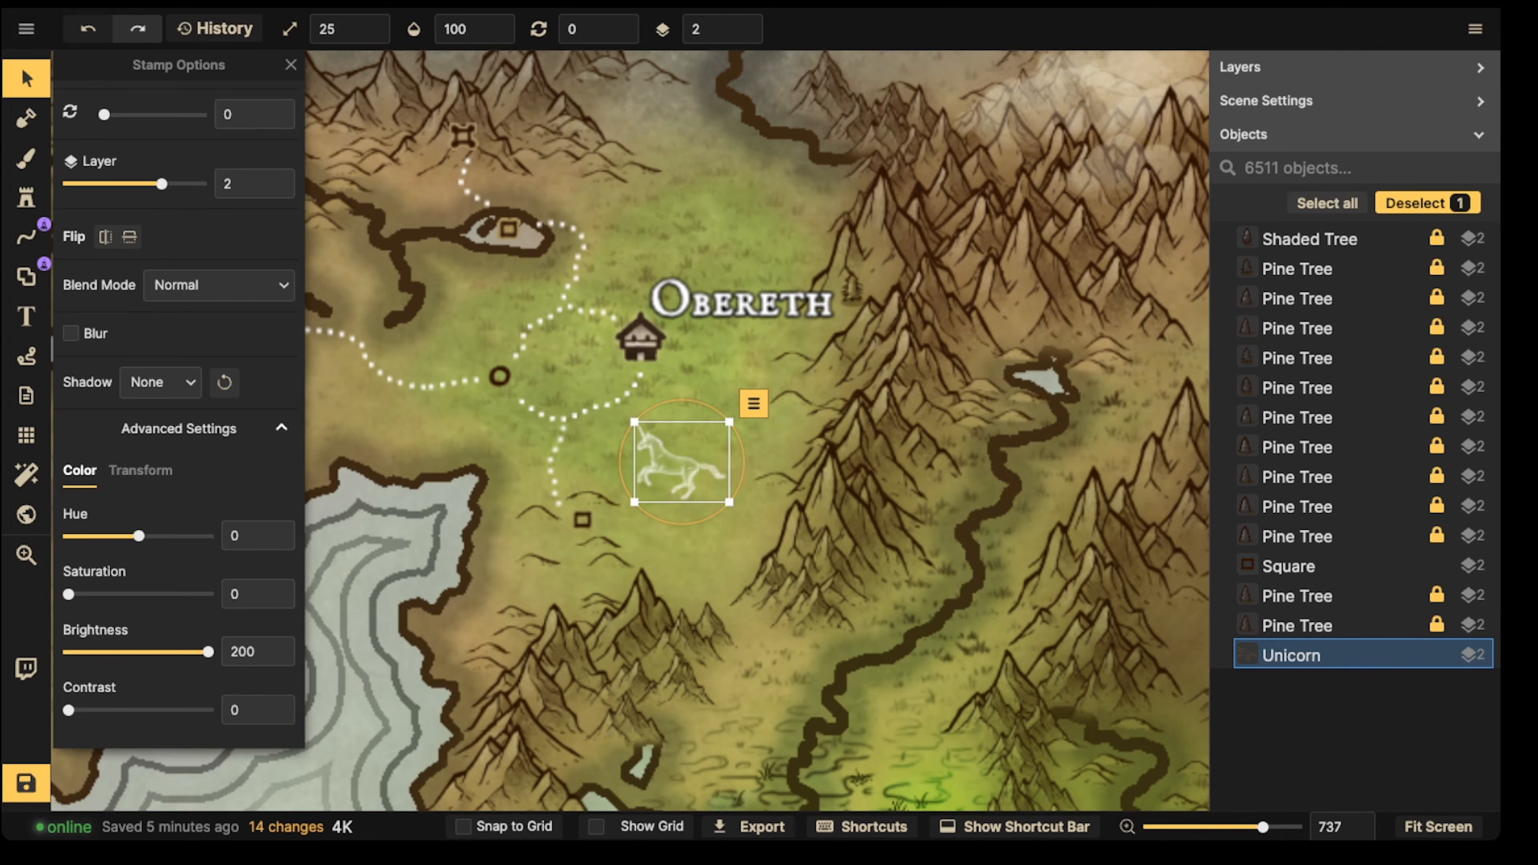
# Step: Delete the square marker pasted by mistake over the unicorn and move the unicorn slightly north
pyautogui.press('super+v')
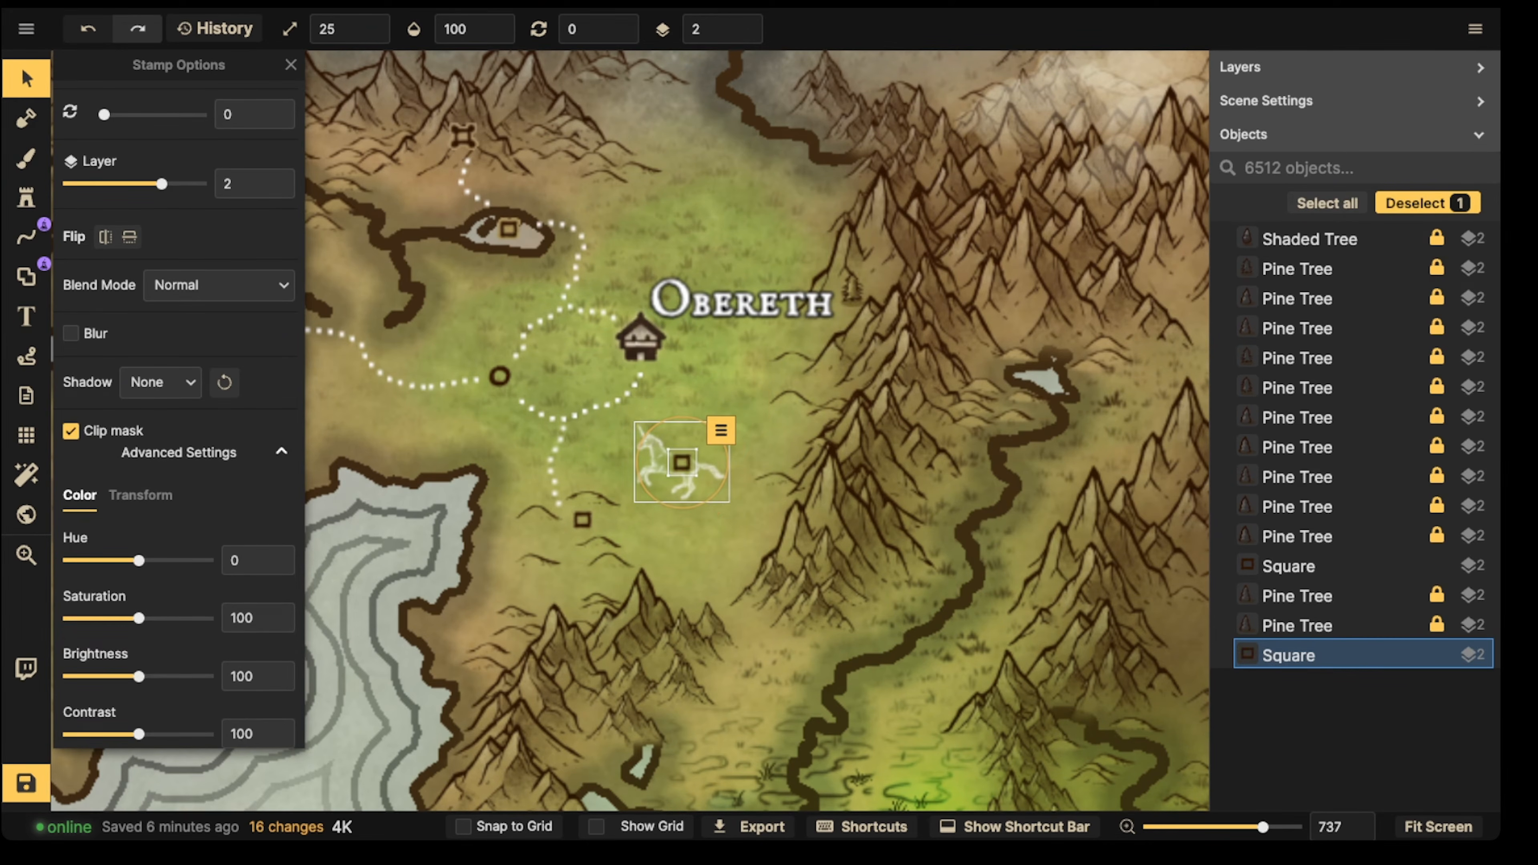
pyautogui.press('Delete')
pyautogui.click(682, 462)
pyautogui.moveTo(682, 462); pyautogui.dragTo(685, 453)
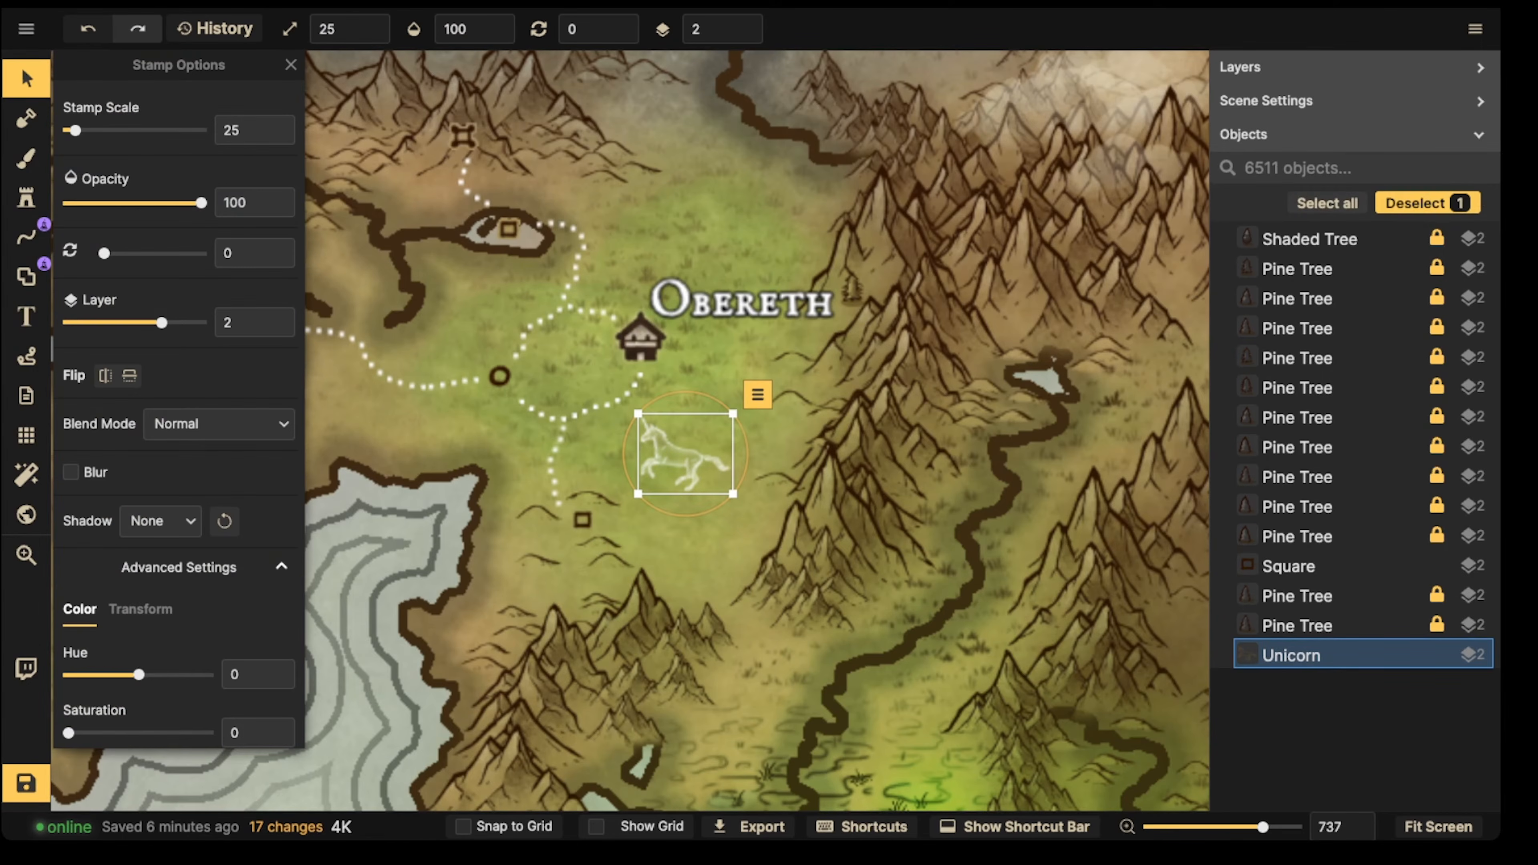
# Step: Add two unicorn copies at scale 15, one north of Obereth and one west of its city icon, and nudge the large unicorn south
pyautogui.press('super+v')
pyautogui.moveTo(743, 271); pyautogui.dragTo(699, 232)
pyautogui.press('super+v')
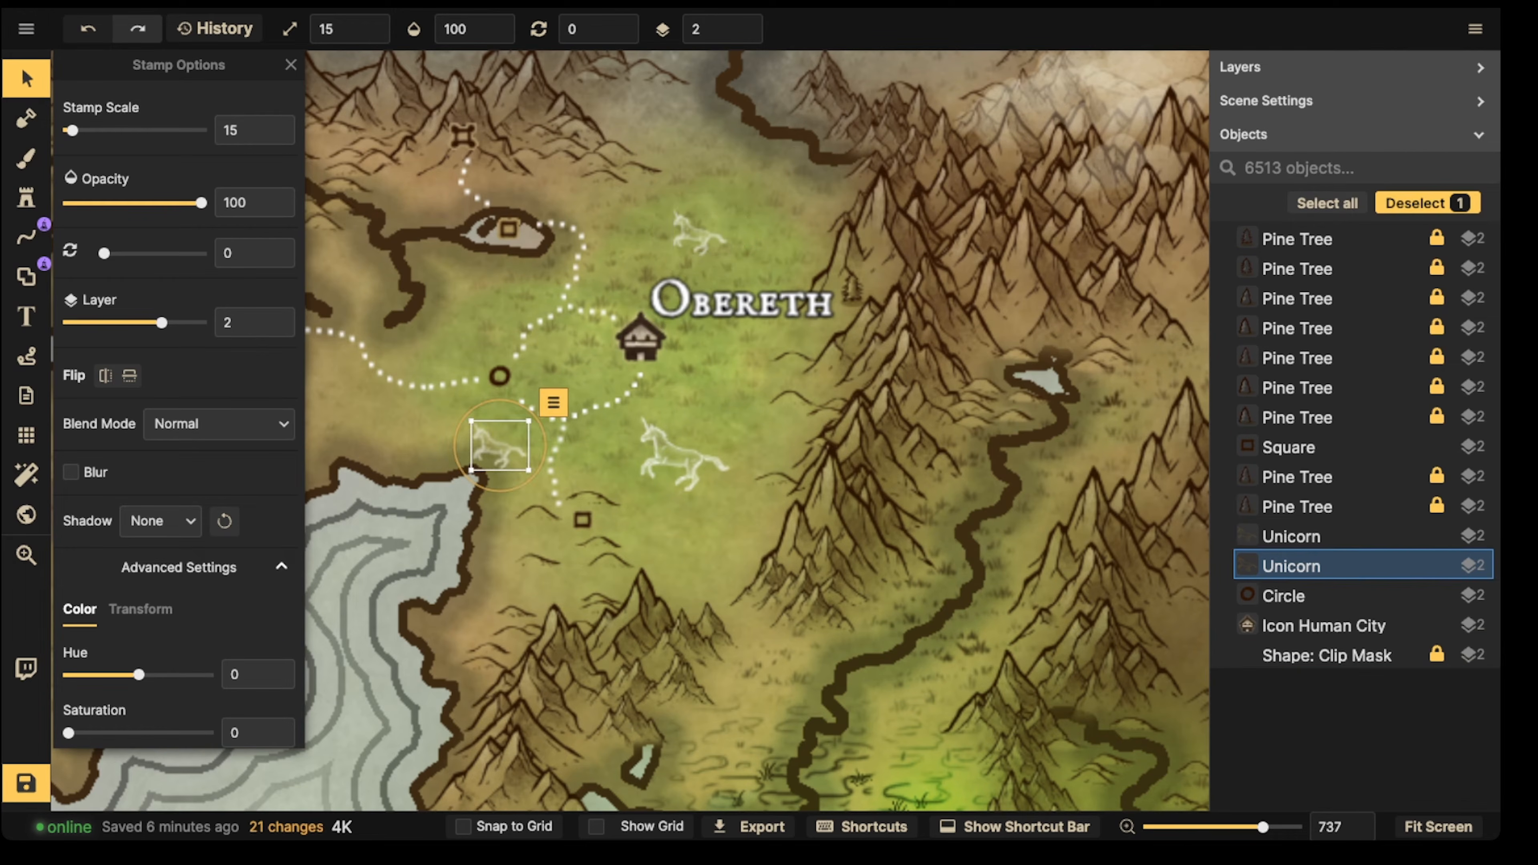
pyautogui.moveTo(501, 446); pyautogui.dragTo(573, 352)
pyautogui.click(688, 464)
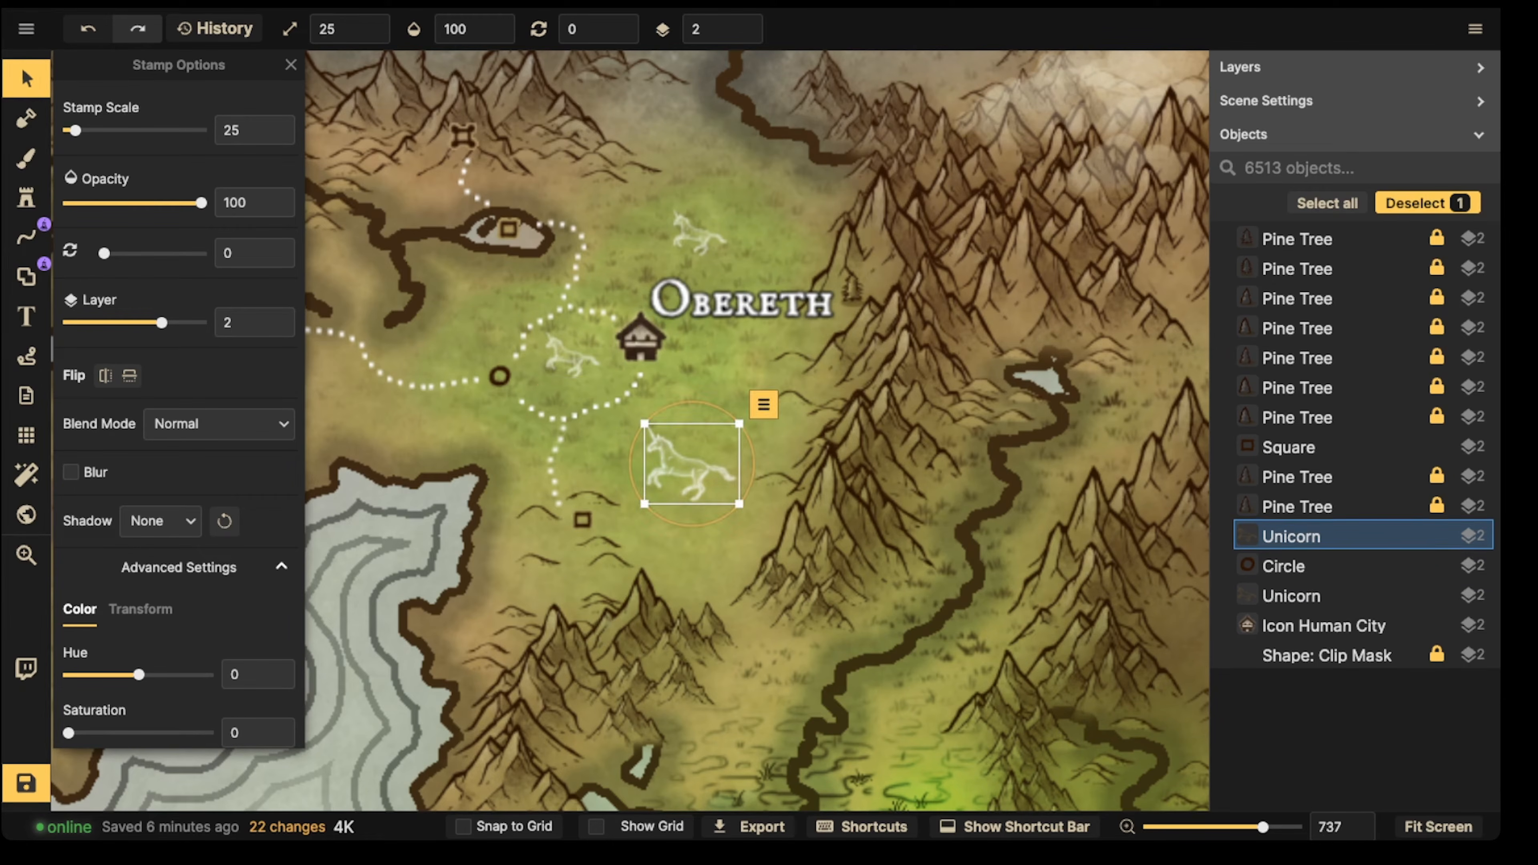
# Step: Enlarge the unicorn north of Obereth and shift it slightly east
pyautogui.click(699, 233)
pyautogui.moveTo(730, 208); pyautogui.dragTo(749, 192)
pyautogui.moveTo(703, 233); pyautogui.dragTo(725, 239)
# Step: Move the Obereth label slightly southeast, away from the city icon, and clear the selection
pyautogui.click(742, 303)
pyautogui.moveTo(742, 303); pyautogui.dragTo(757, 316)
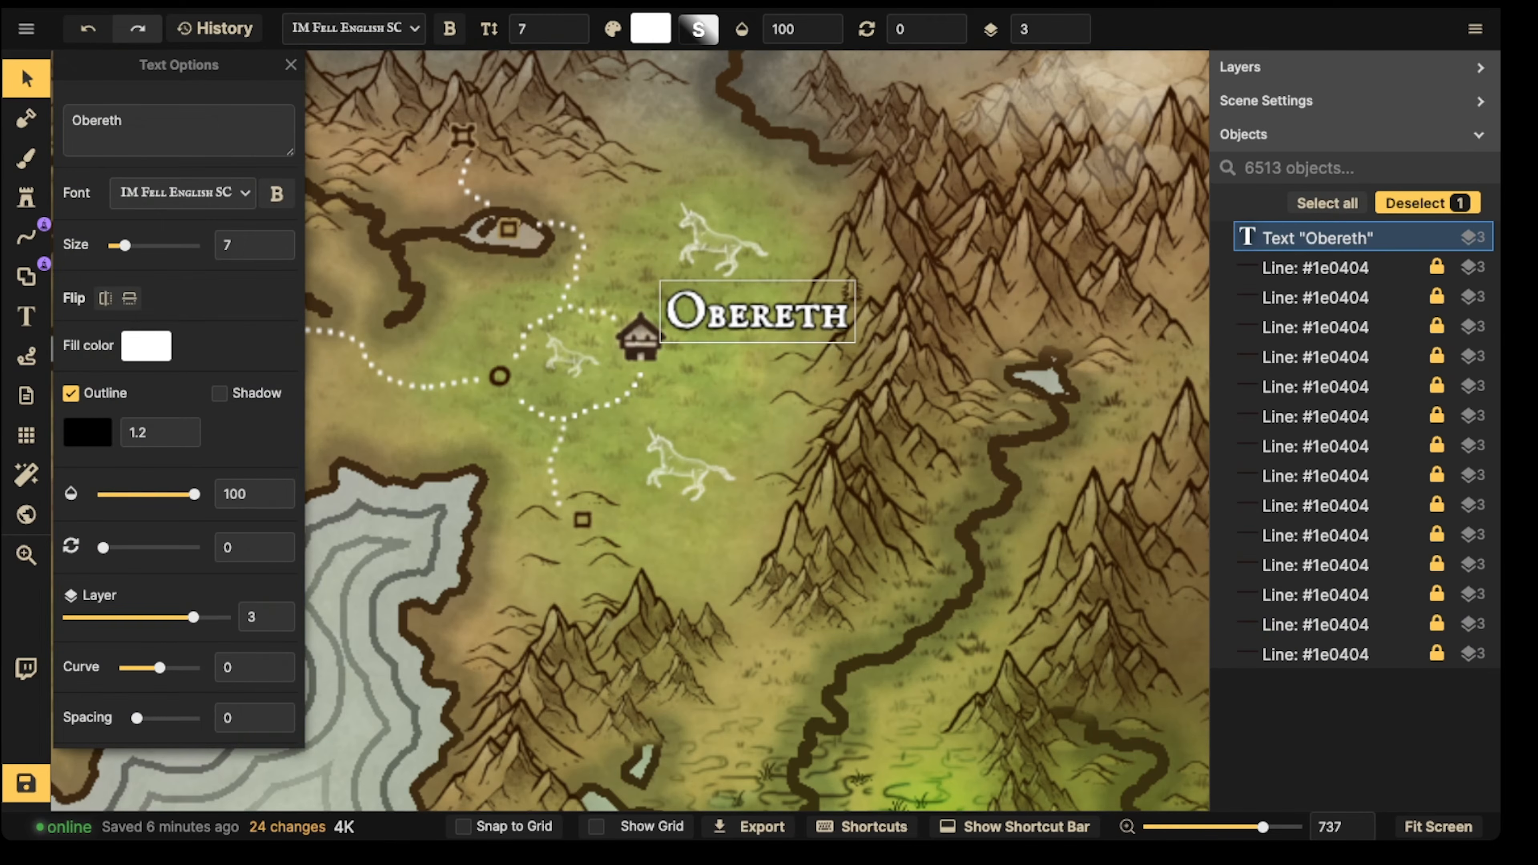
pyautogui.press('Escape')
# Step: Check the placement and relative size of the three unicorns around Obereth, selecting them in turn
pyautogui.scroll(-3, 587, 317)
pyautogui.click(684, 263)
pyautogui.keyDown('shift'); pyautogui.click(660, 422); pyautogui.keyUp('shift')
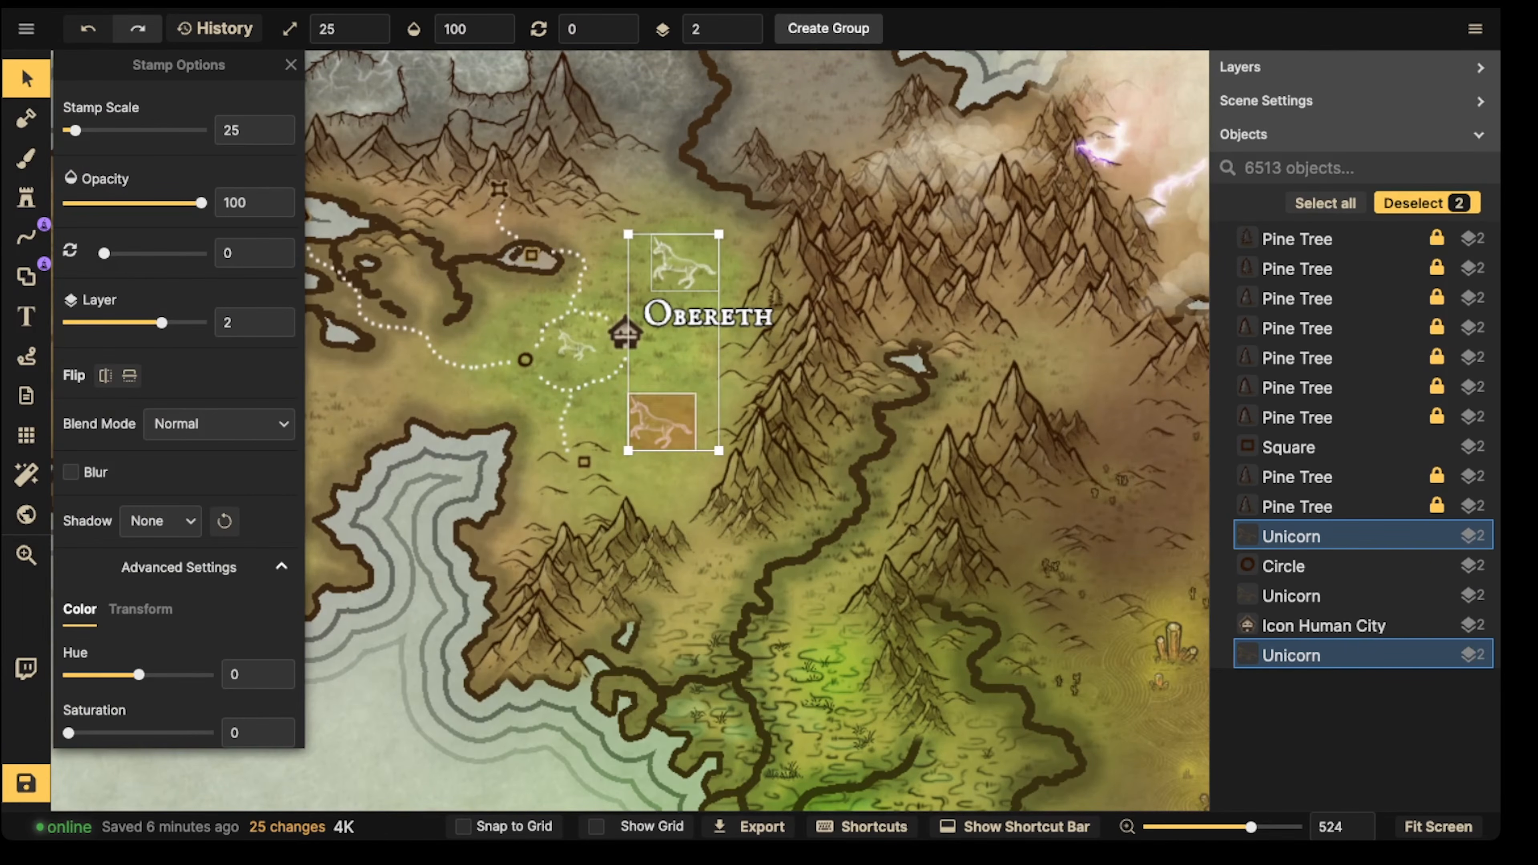
pyautogui.press('Escape')
pyautogui.scroll(-2, 569, 303)
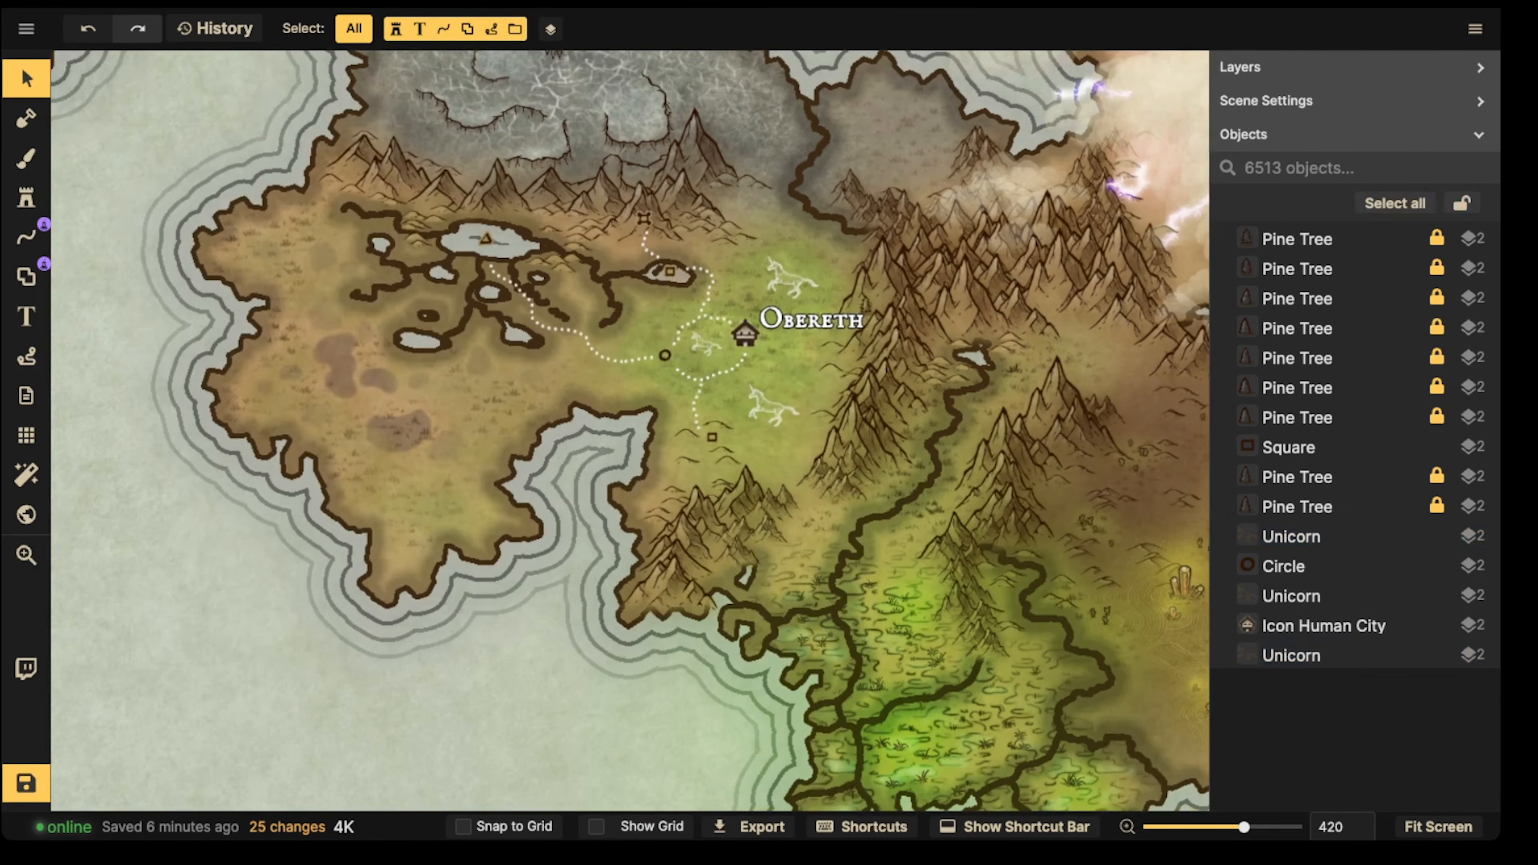
pyautogui.click(782, 275)
pyautogui.scroll(2, 782, 275)
pyautogui.press('Escape')
pyautogui.click(1292, 595)
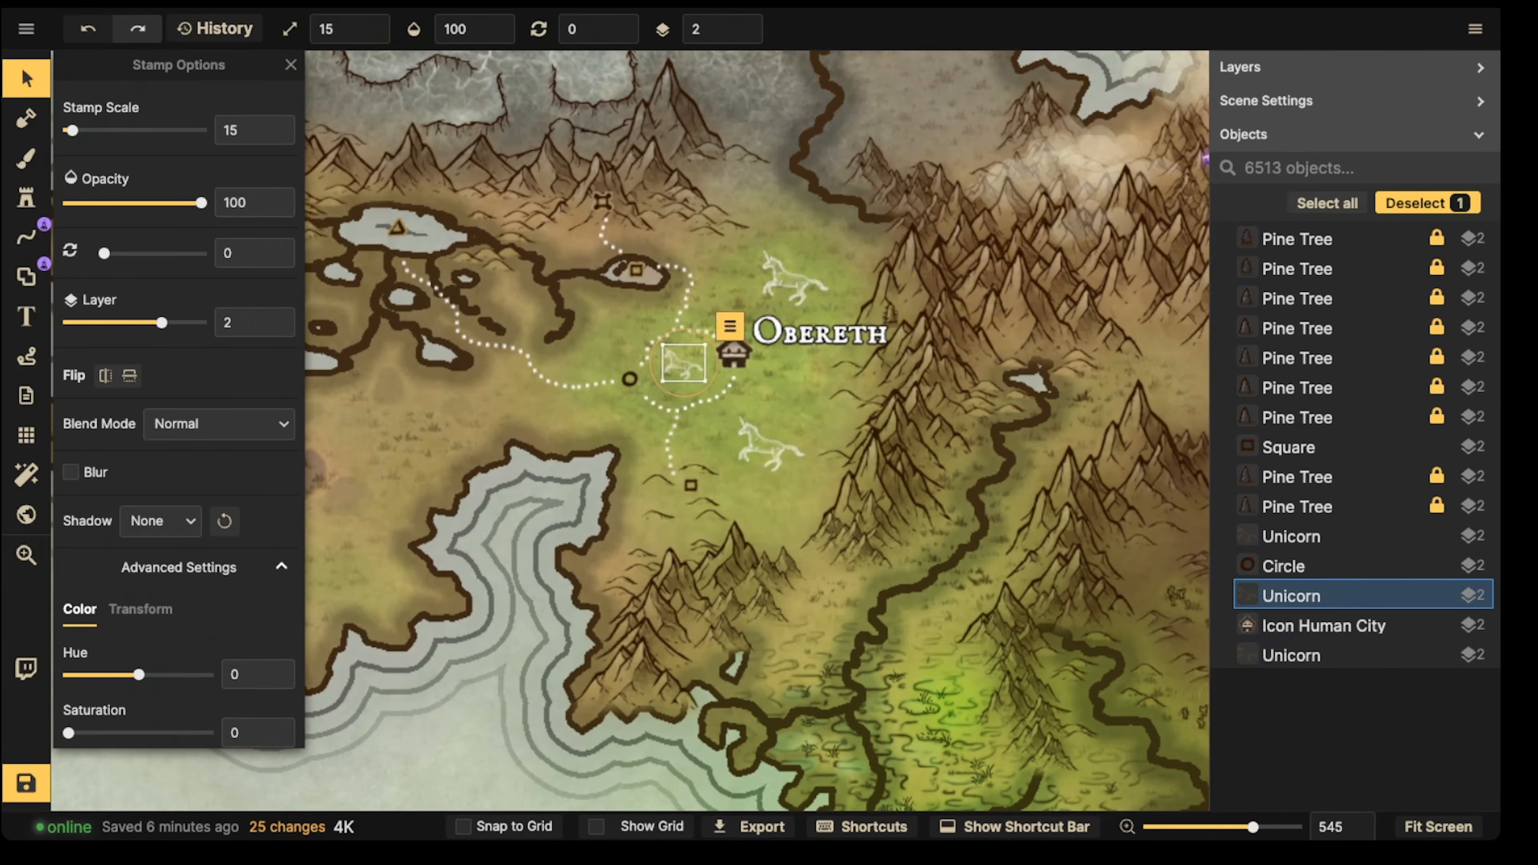
pyautogui.press('Escape')
pyautogui.scroll(-2, 412, 286)
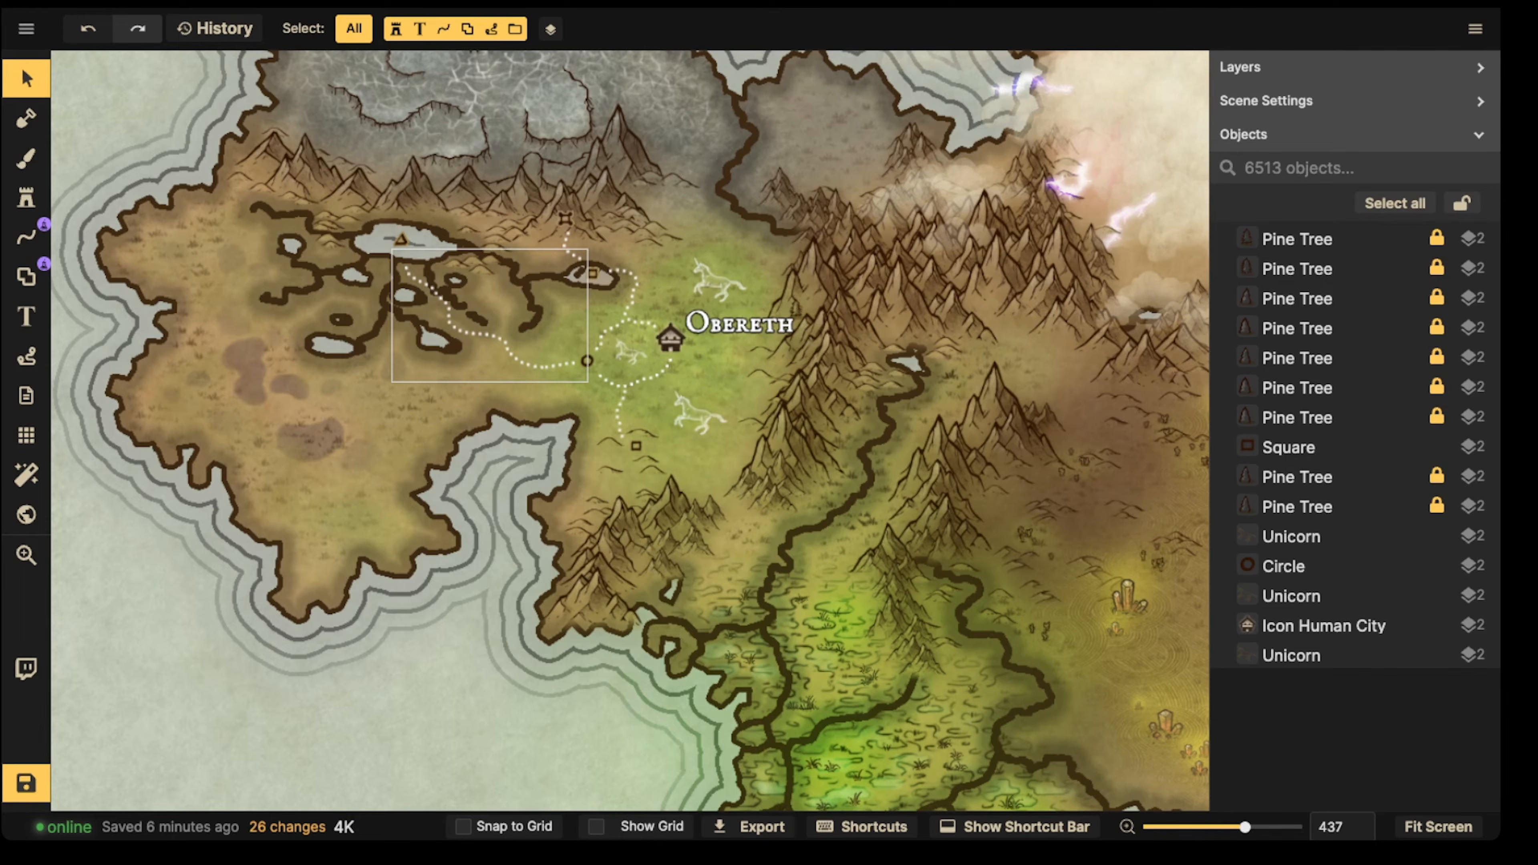
# Step: Inspect the lake region northwest of Obereth and select the triangle marker on its largest lake
pyautogui.scroll(1, 501, 301)
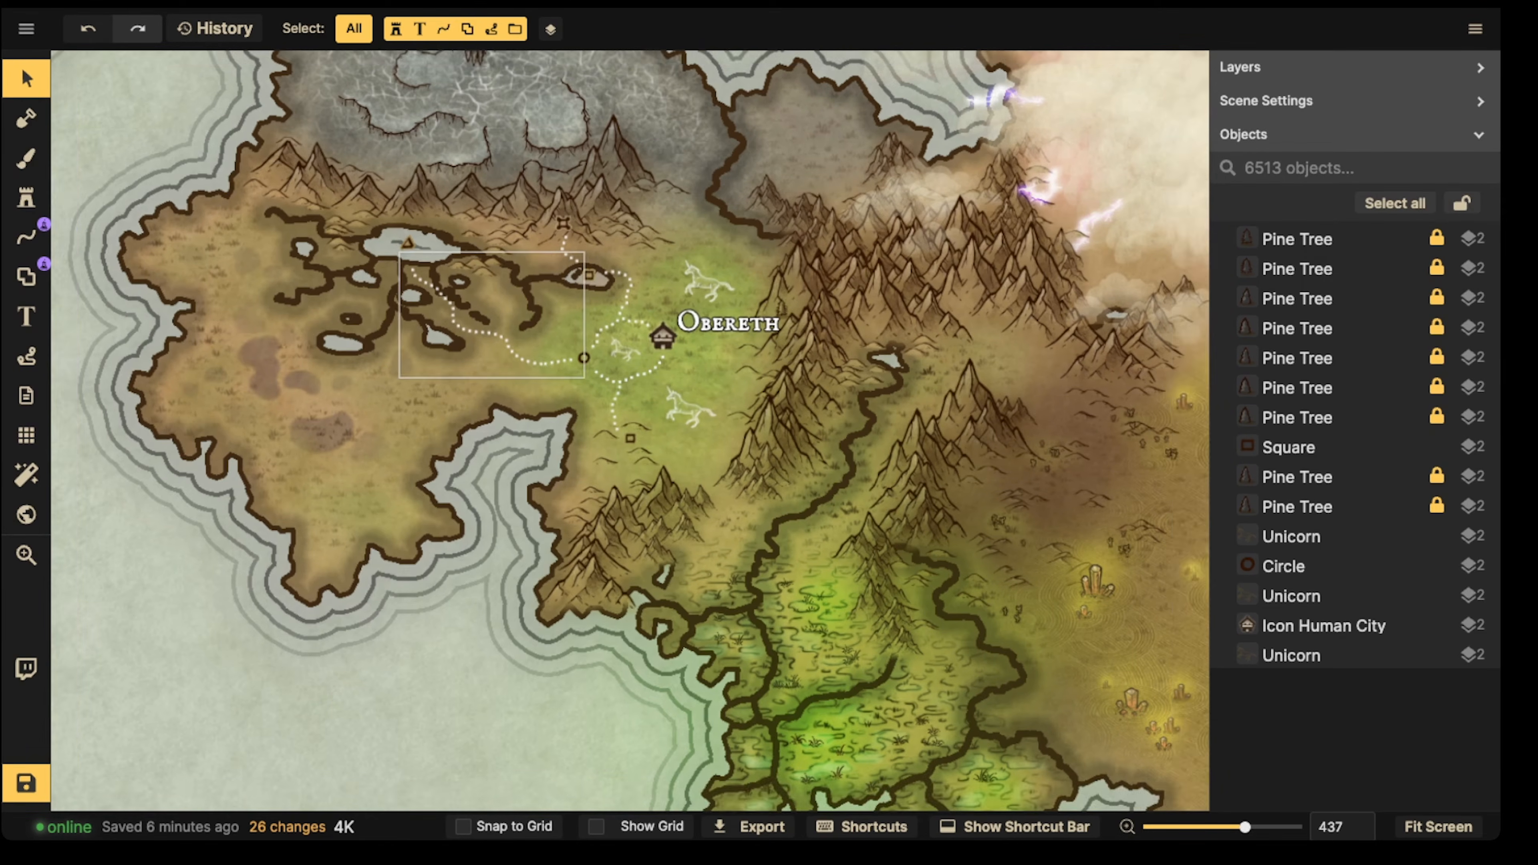
pyautogui.moveTo(391, 232); pyautogui.dragTo(565, 328)
pyautogui.scroll(4, 492, 238)
pyautogui.click(497, 254)
pyautogui.scroll(3, 492, 253)
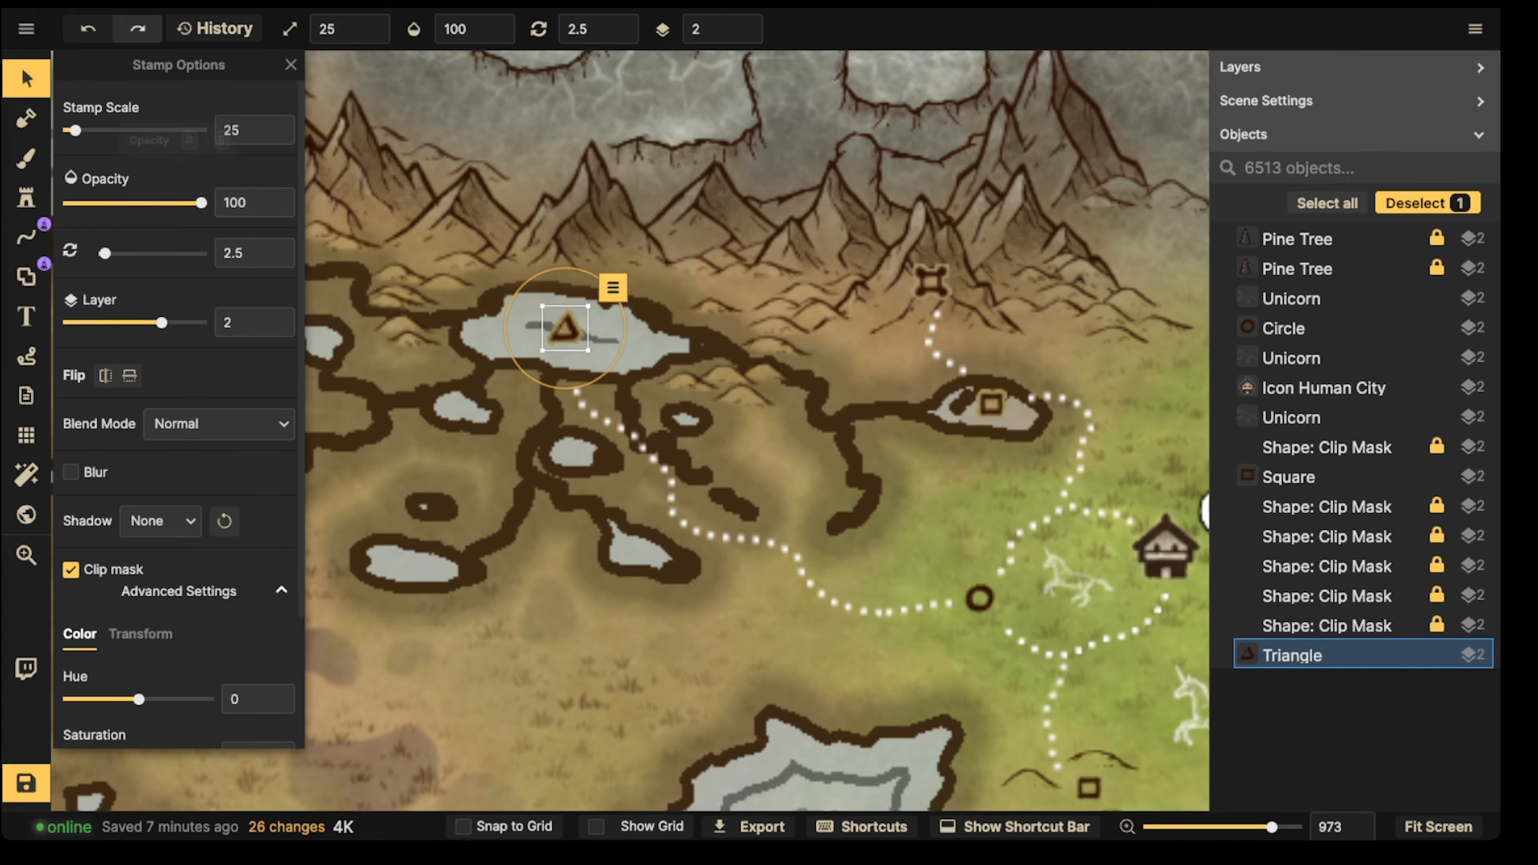
# Step: Search the Parchment World stamps for TREE and choose the set of six bare dead trees
pyautogui.click(26, 198)
pyautogui.click(121, 154)
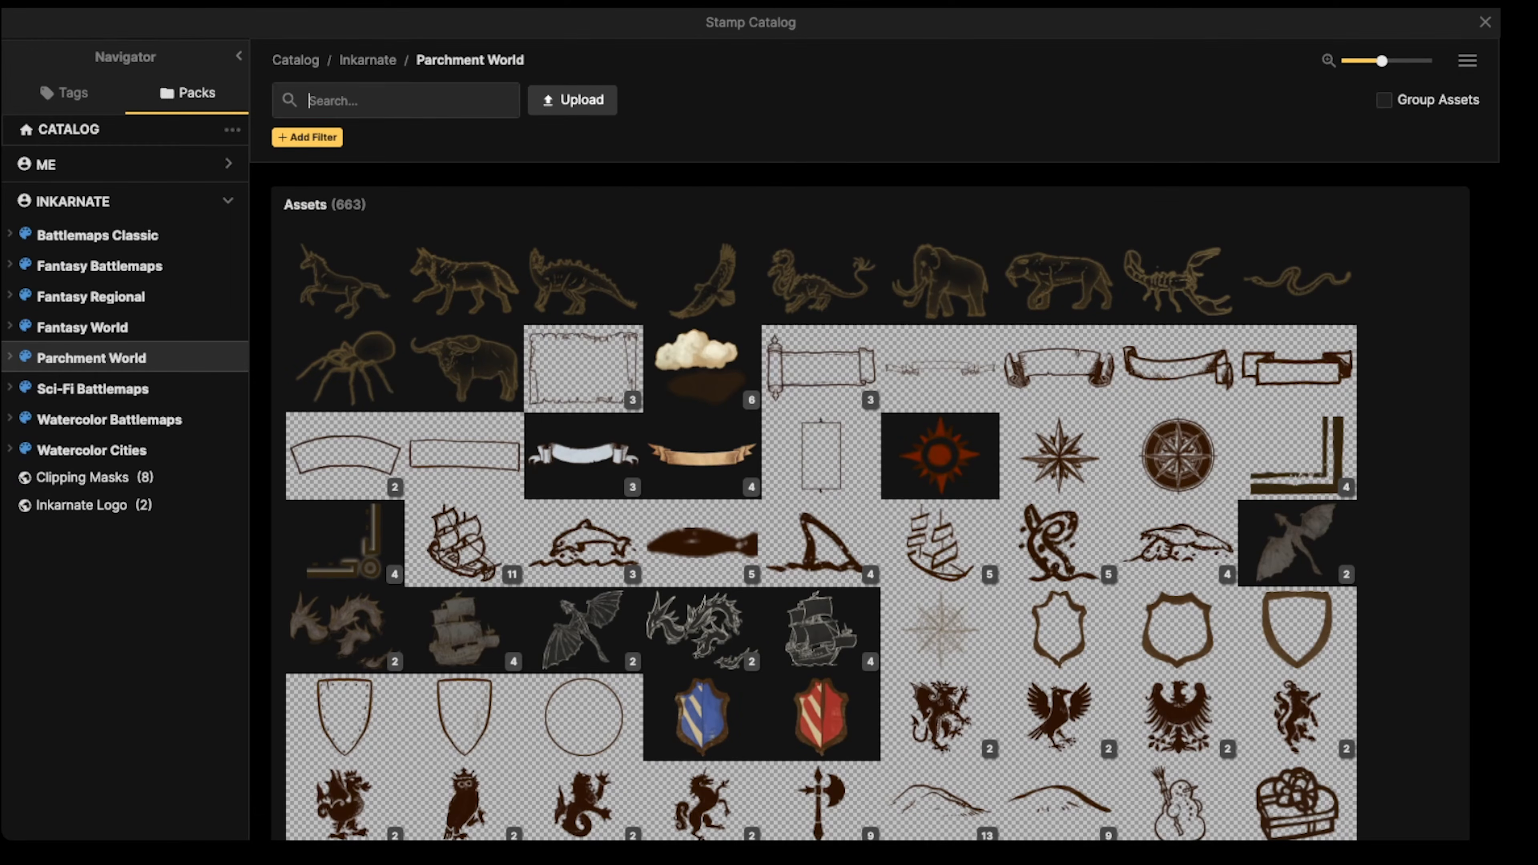
pyautogui.write('TREE')
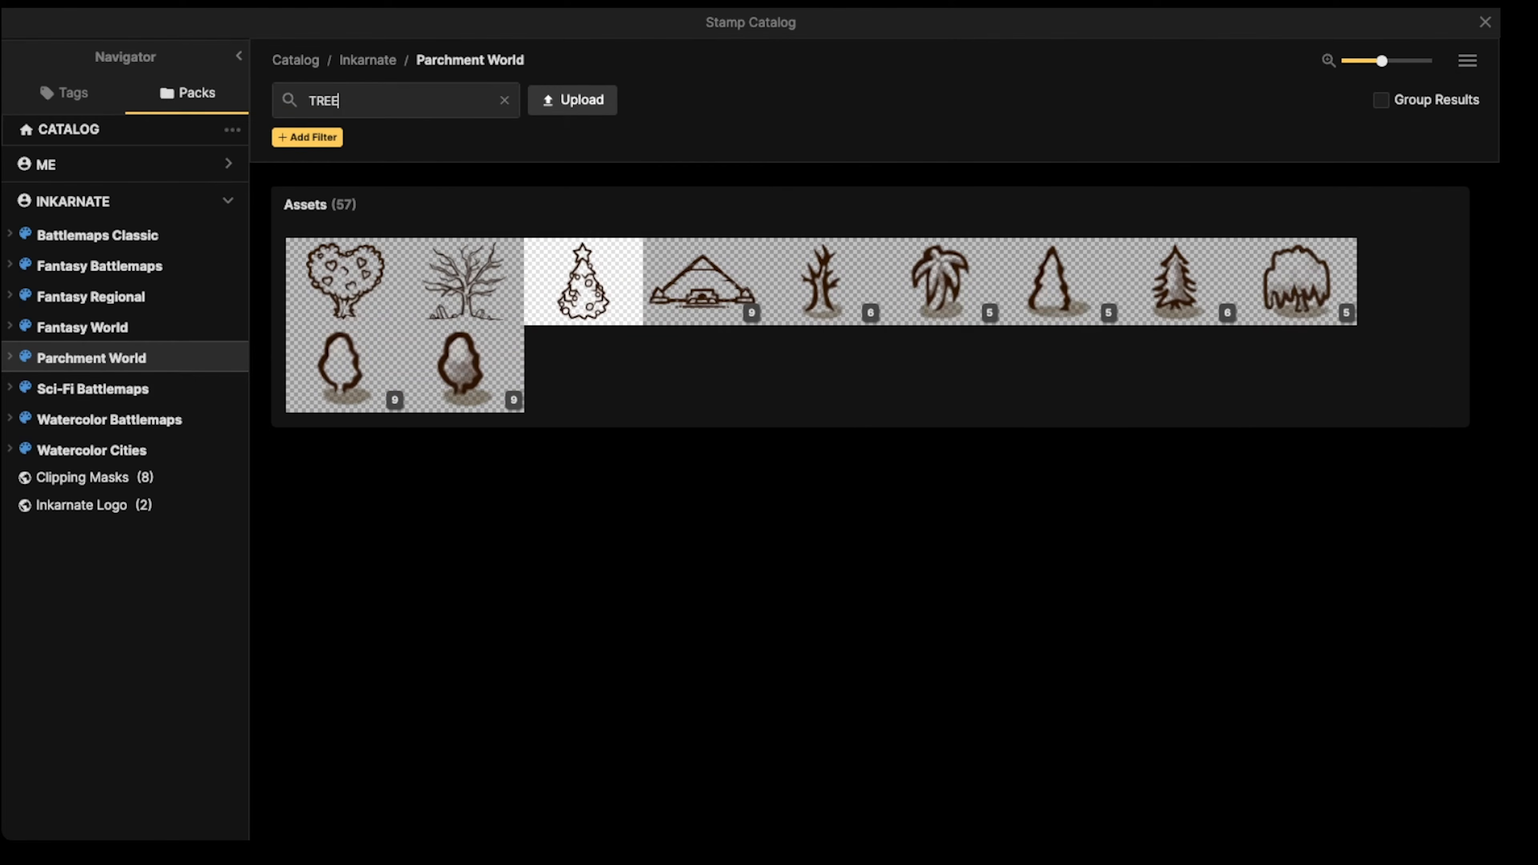
pyautogui.click(821, 281)
pyautogui.scroll(3, 572, 249)
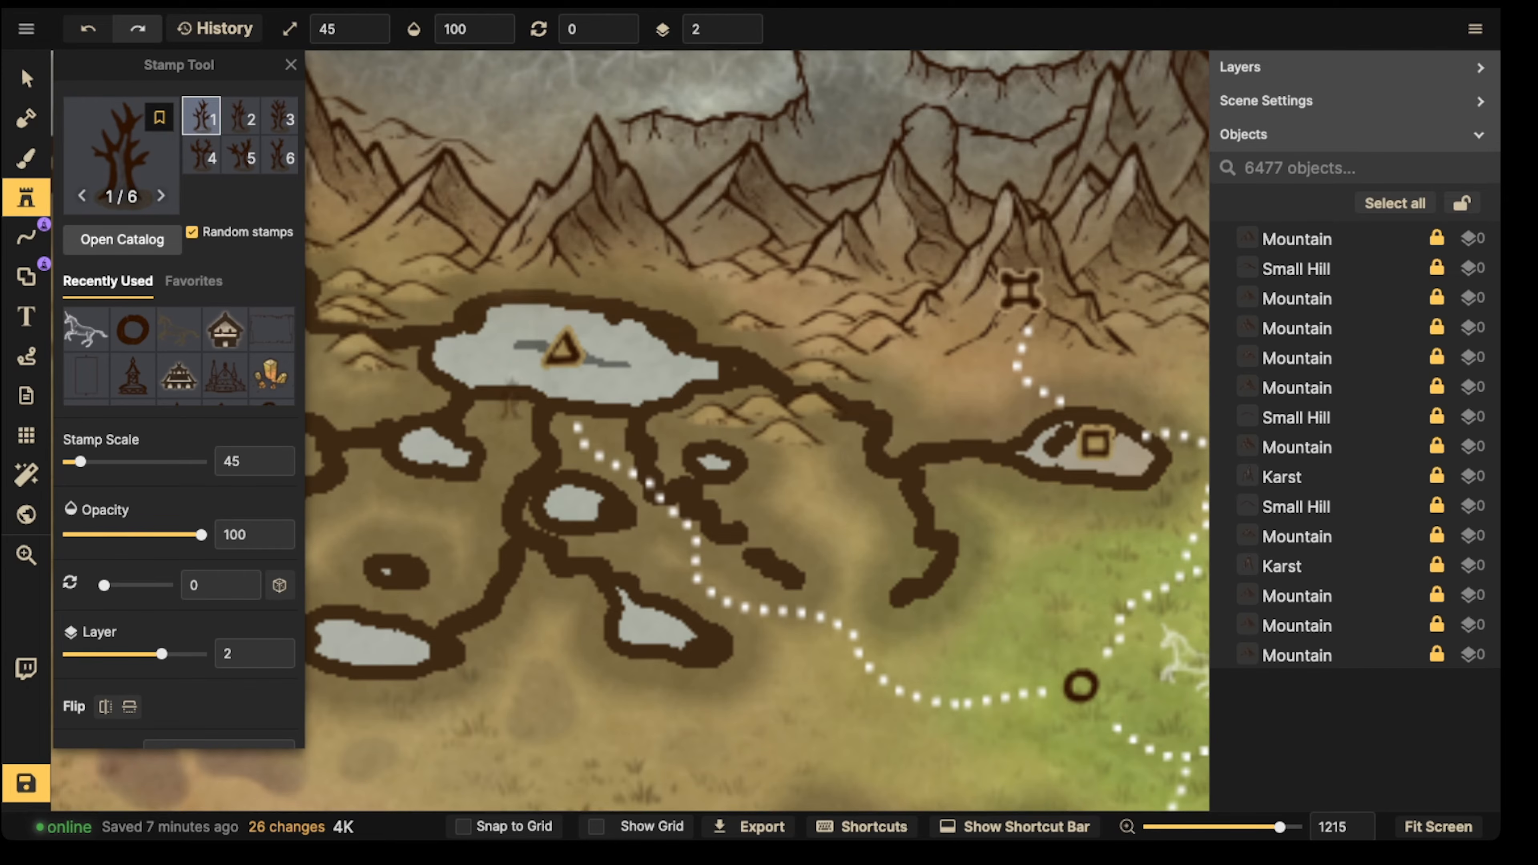
# Step: Look over the map's crystal fields, mountain areas and forested coasts to compare their stamps
pyautogui.scroll(-5, 729, 385)
pyautogui.moveTo(729, 385); pyautogui.dragTo(121, 129)
pyautogui.moveTo(1104, 783); pyautogui.dragTo(597, 462)
pyautogui.scroll(5, 931, 601)
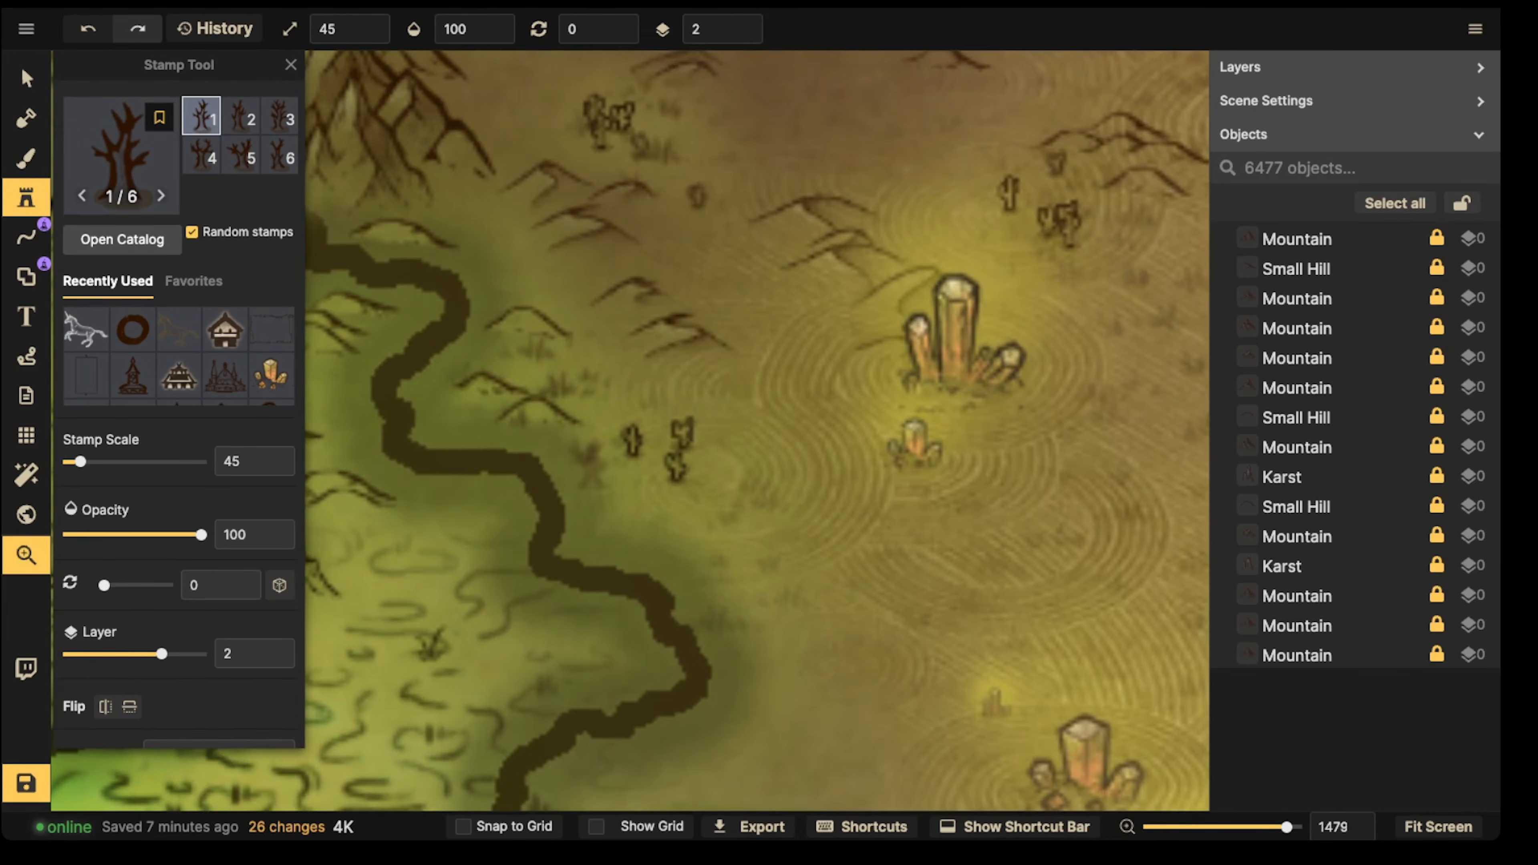
pyautogui.scroll(3, 684, 441)
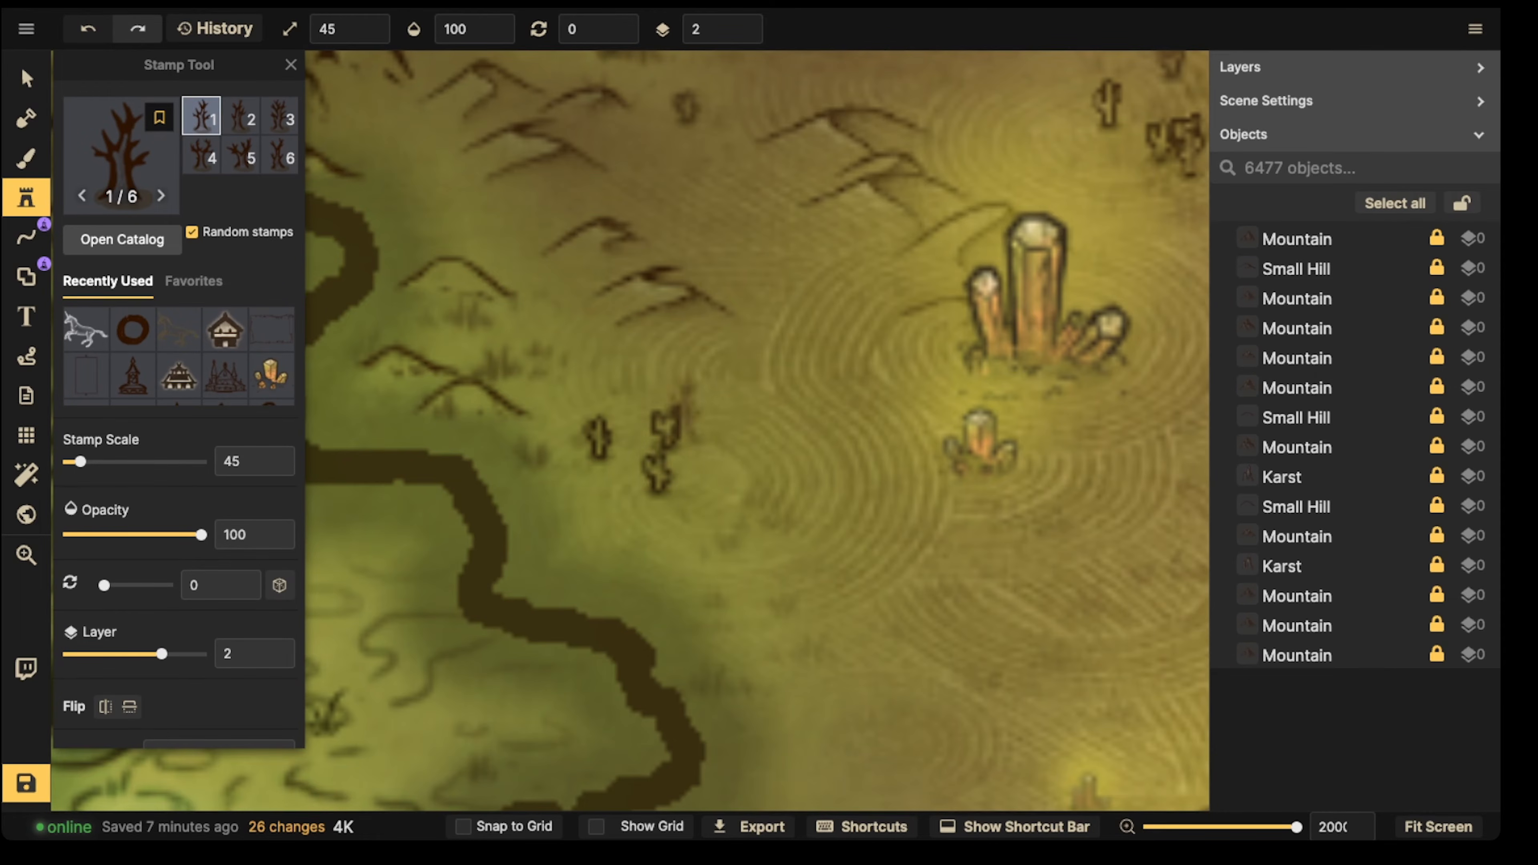
pyautogui.scroll(-5, 625, 461)
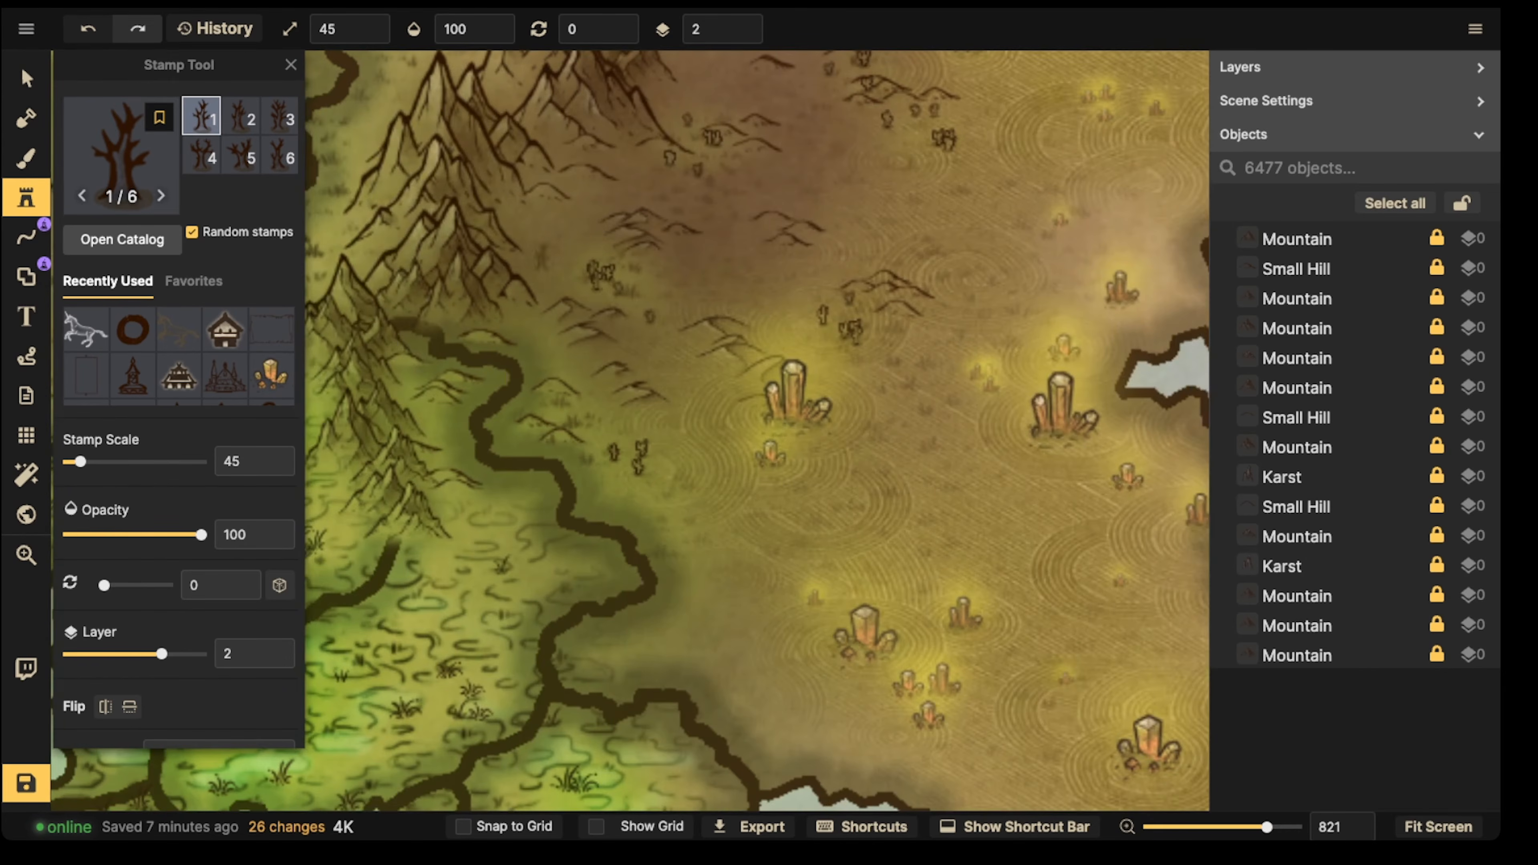
pyautogui.moveTo(625, 461); pyautogui.dragTo(1175, 546)
pyautogui.moveTo(484, 527); pyautogui.dragTo(1150, 425)
pyautogui.moveTo(606, 364); pyautogui.dragTo(981, 545)
pyautogui.moveTo(666, 424); pyautogui.dragTo(1151, 515)
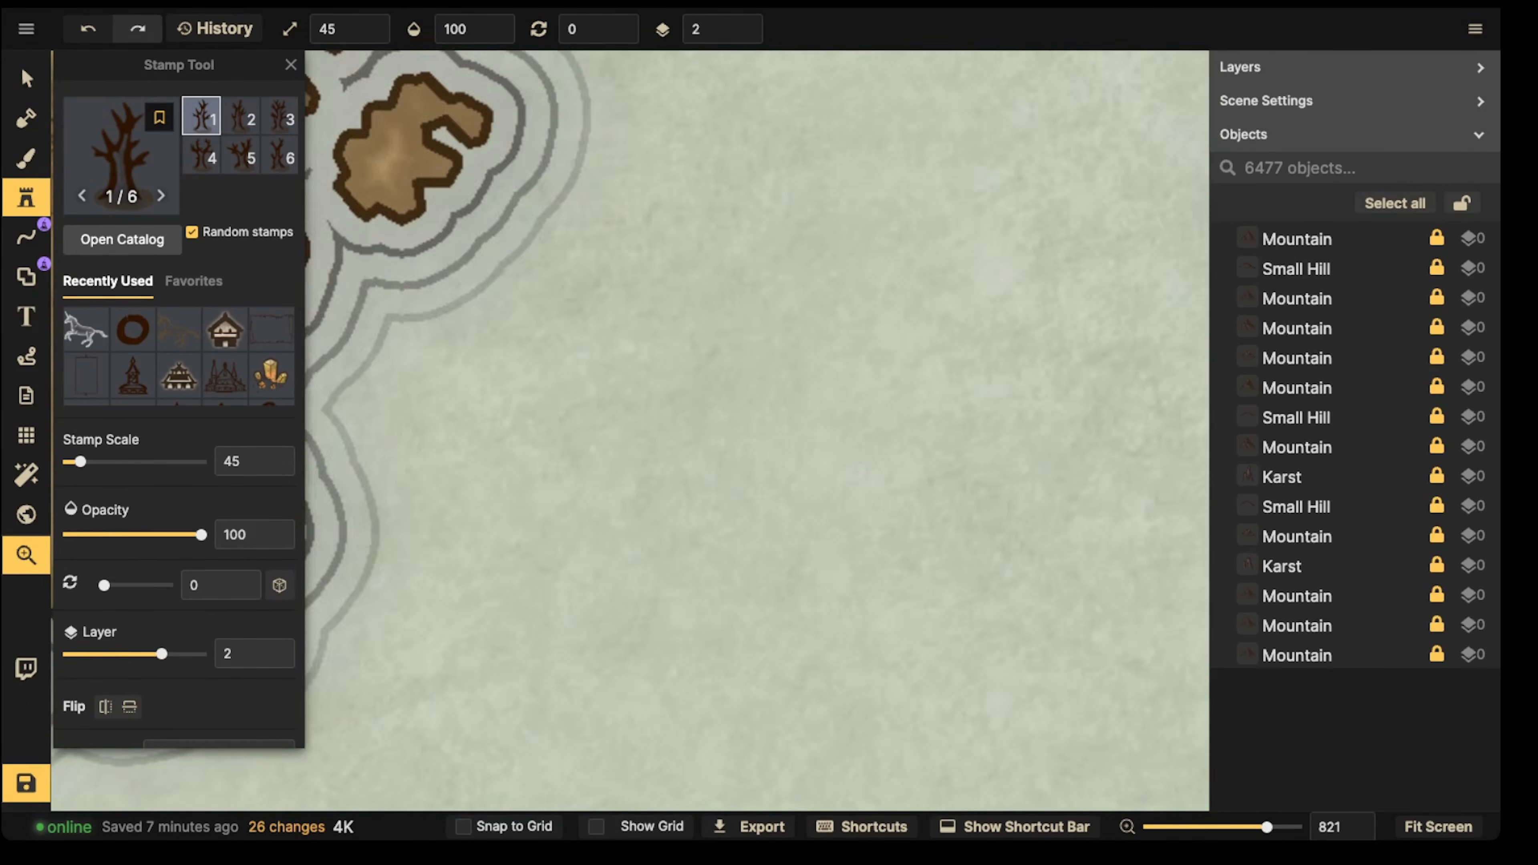
pyautogui.moveTo(485, 333); pyautogui.dragTo(1101, 588)
pyautogui.moveTo(666, 364); pyautogui.dragTo(1018, 704)
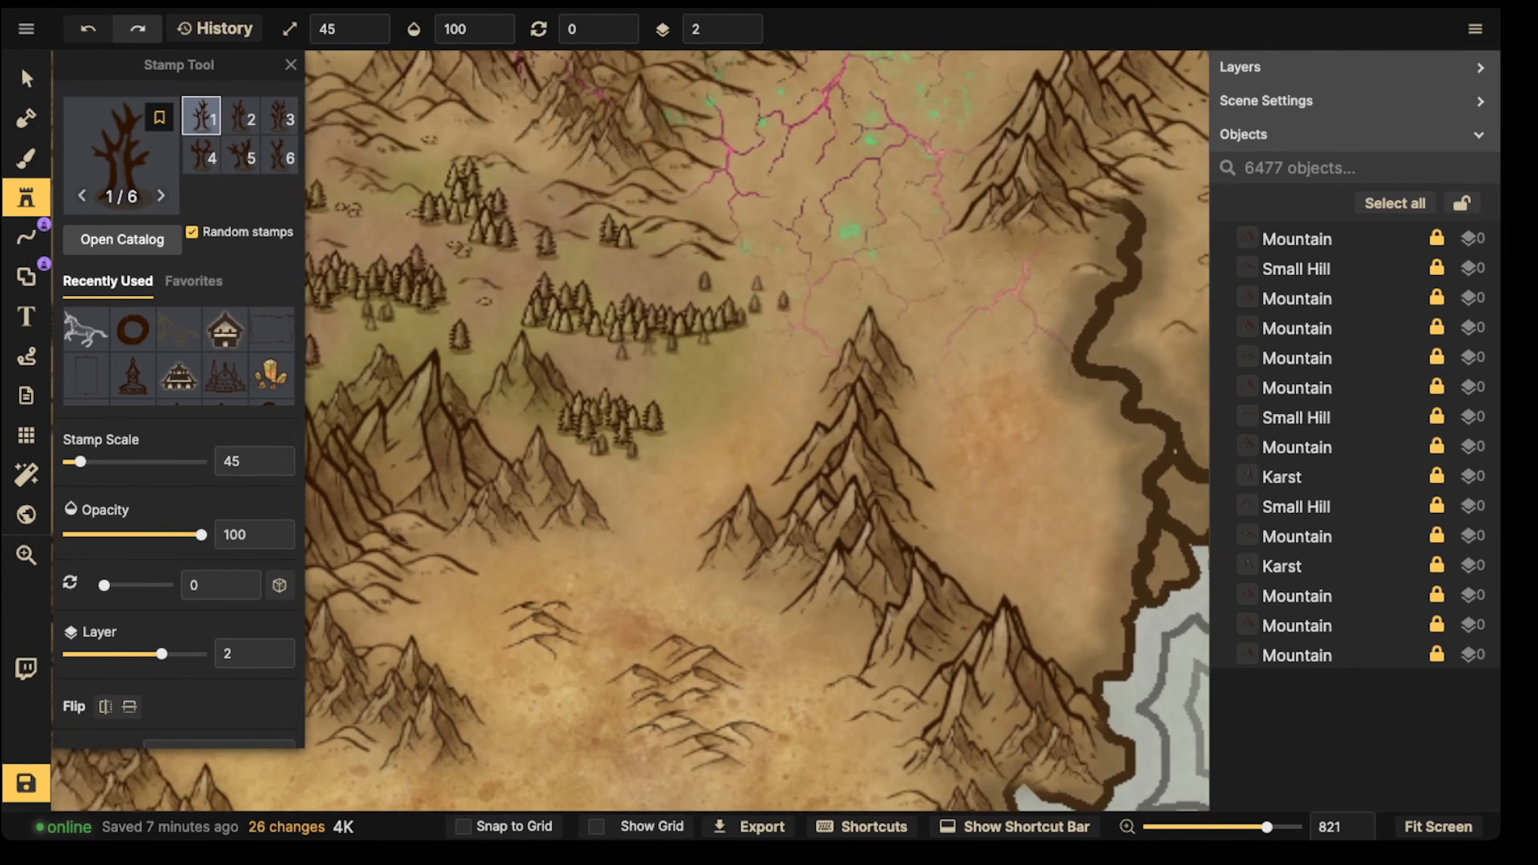
pyautogui.scroll(1, 641, 401)
pyautogui.moveTo(1121, 697); pyautogui.dragTo(315, 739)
pyautogui.moveTo(848, 273); pyautogui.dragTo(581, 478)
pyautogui.scroll(-3, 757, 430)
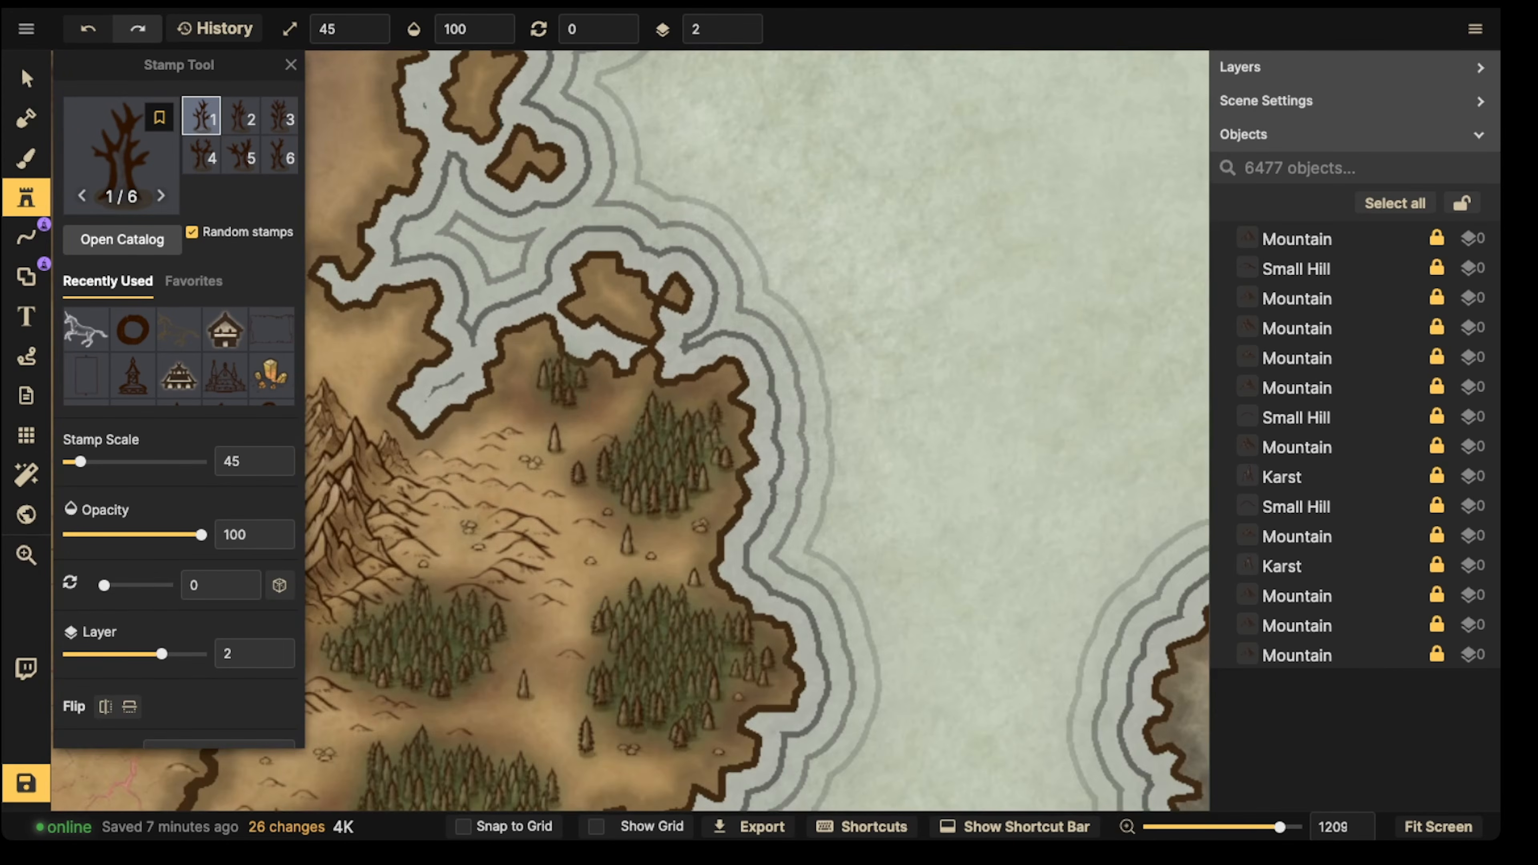
pyautogui.moveTo(1151, 545); pyautogui.dragTo(321, 297)
pyautogui.moveTo(730, 784); pyautogui.dragTo(696, 303)
pyautogui.scroll(4, 697, 364)
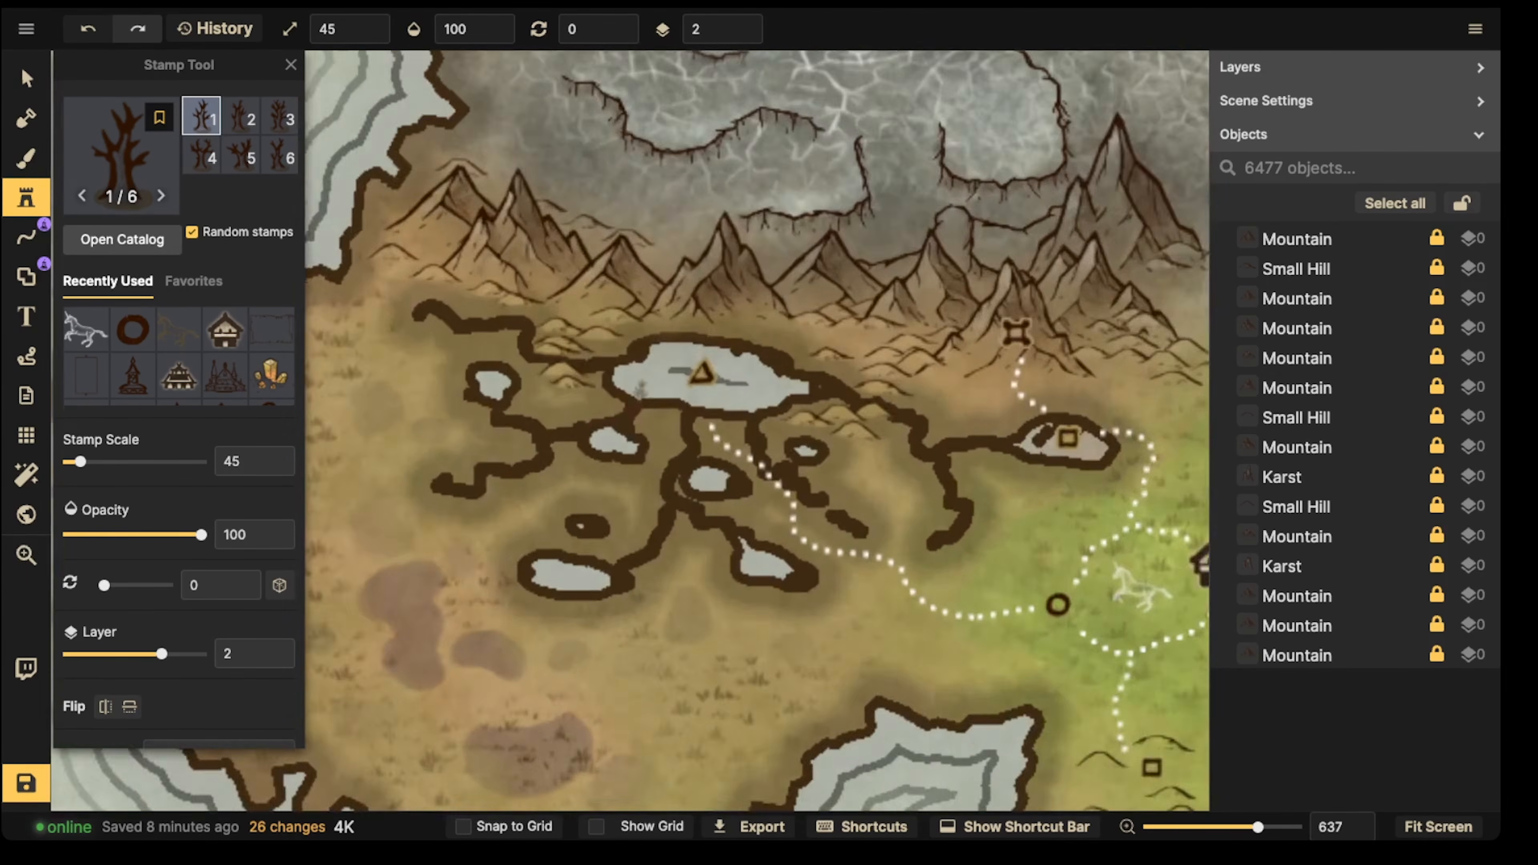
# Step: Place four dead trees at scale 45 along the southern shore of the lake with the triangle marker
pyautogui.click(661, 394)
pyautogui.click(682, 391)
pyautogui.click(672, 408)
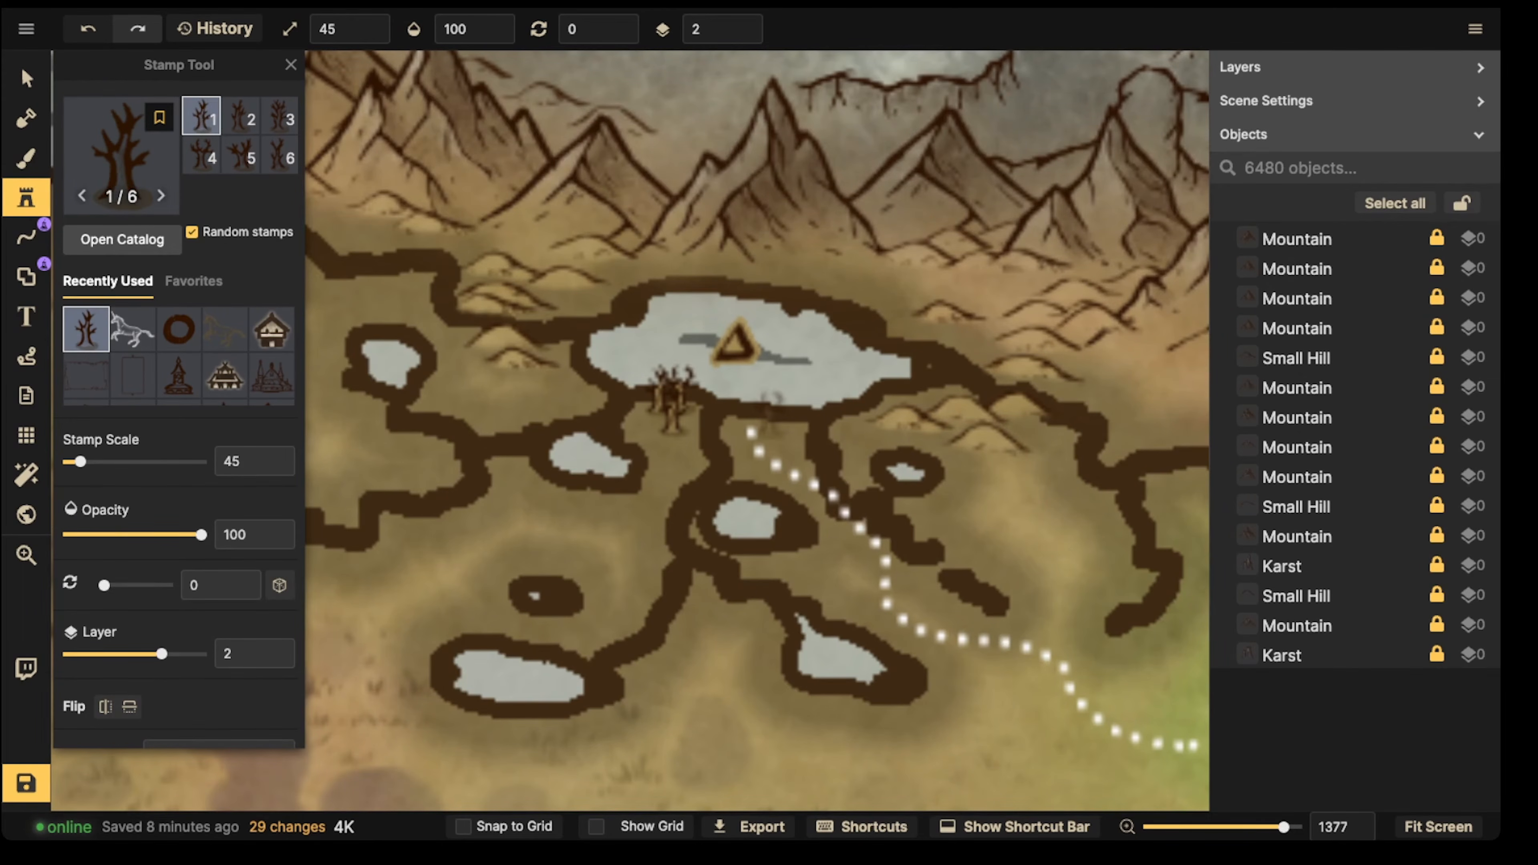
pyautogui.click(784, 411)
# Step: Place six dead trees along the lake's western and northwestern shore
pyautogui.click(563, 360)
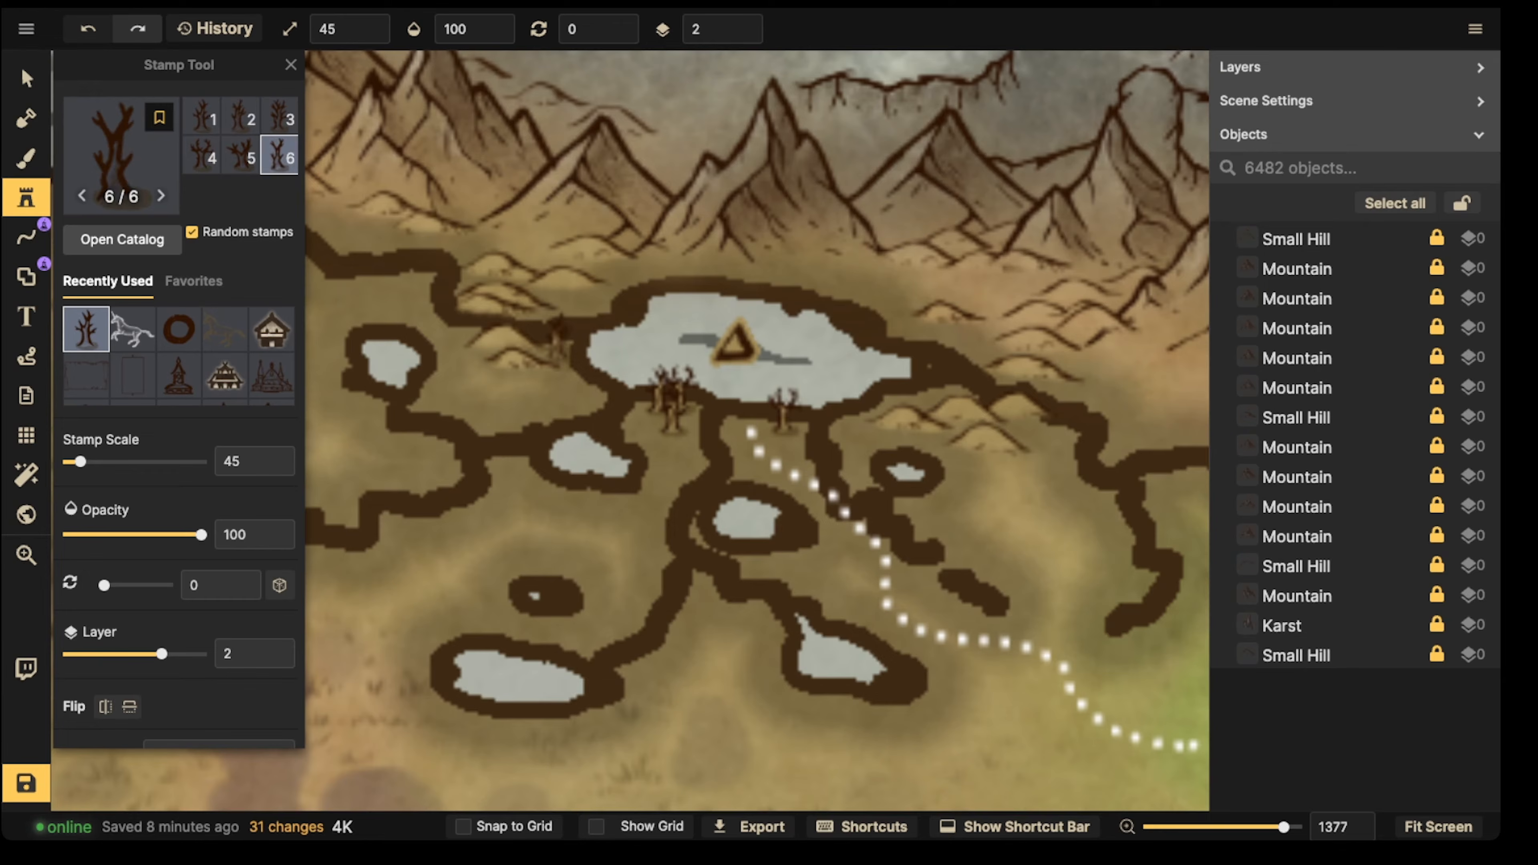
pyautogui.click(560, 345)
pyautogui.click(585, 379)
pyautogui.click(572, 316)
pyautogui.click(591, 391)
pyautogui.click(586, 290)
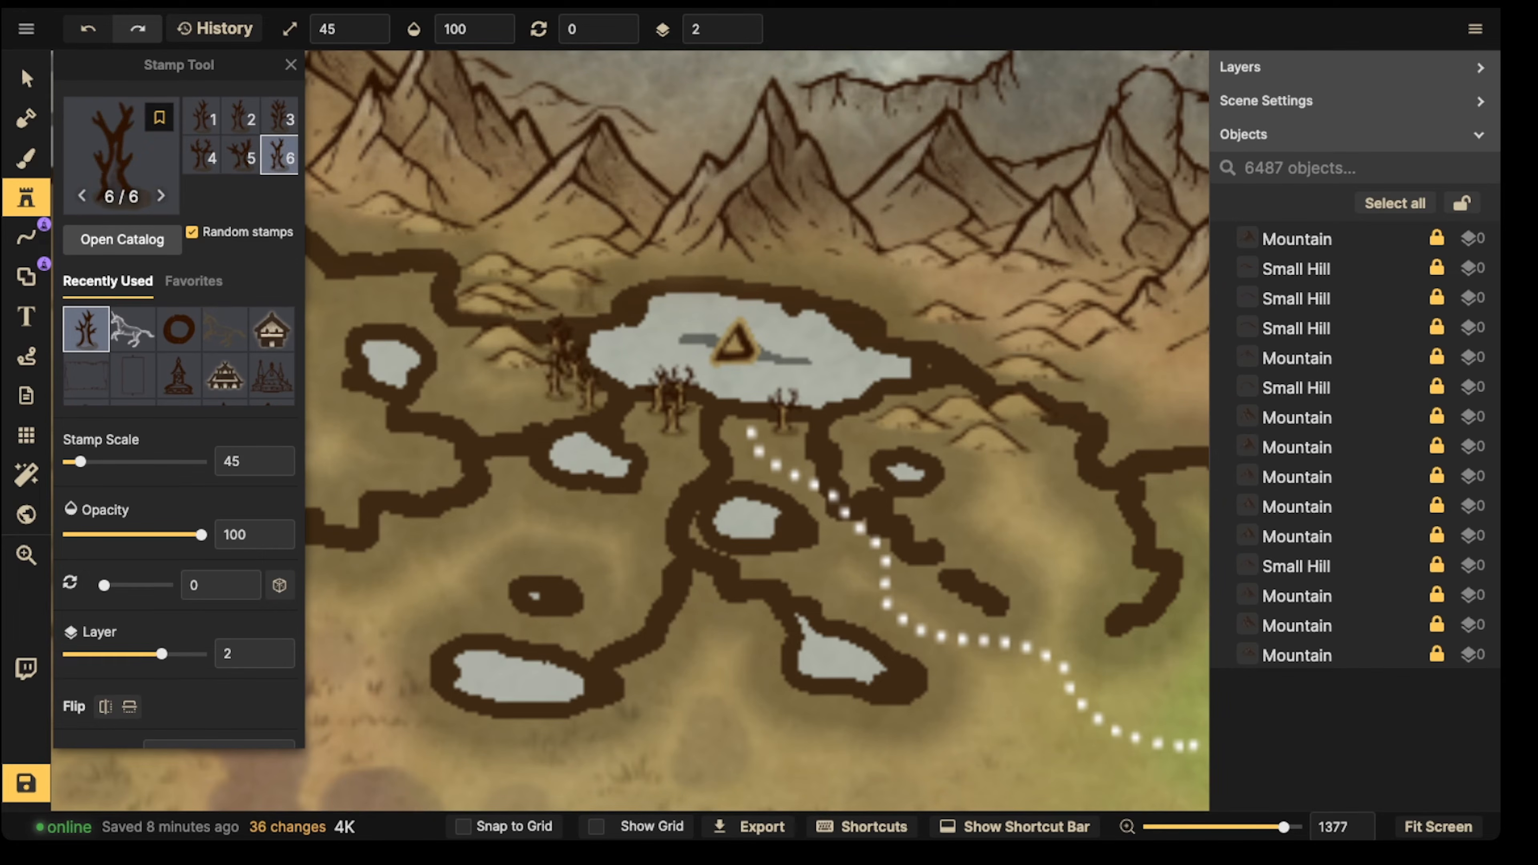
# Step: Place seven more dead trees along the lake's northern shore, below the mountains
pyautogui.click(611, 267)
pyautogui.click(620, 254)
pyautogui.click(647, 251)
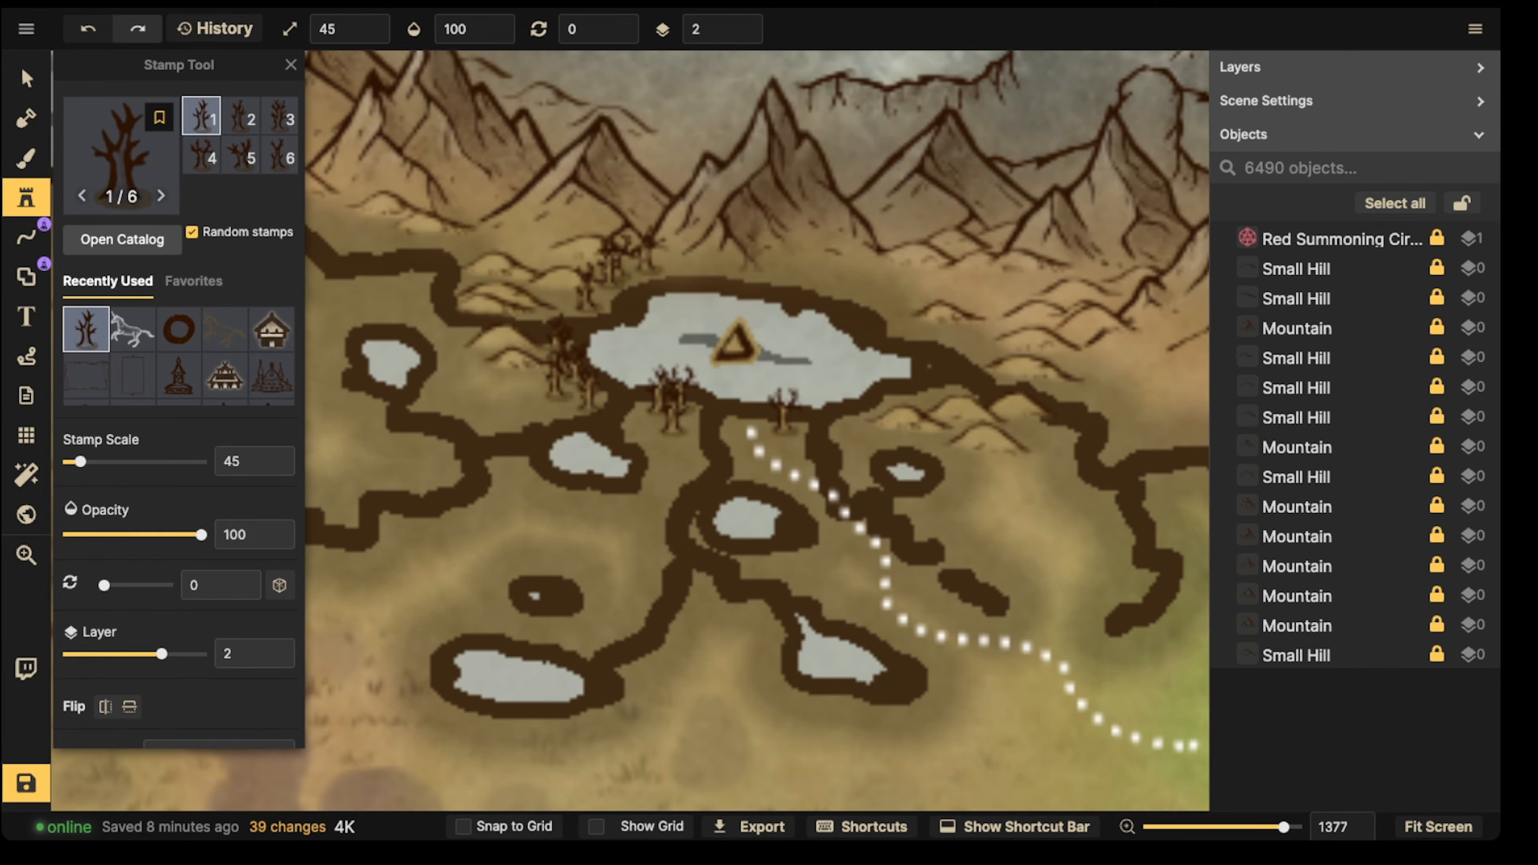
pyautogui.click(753, 252)
pyautogui.click(780, 257)
pyautogui.click(768, 245)
pyautogui.click(857, 263)
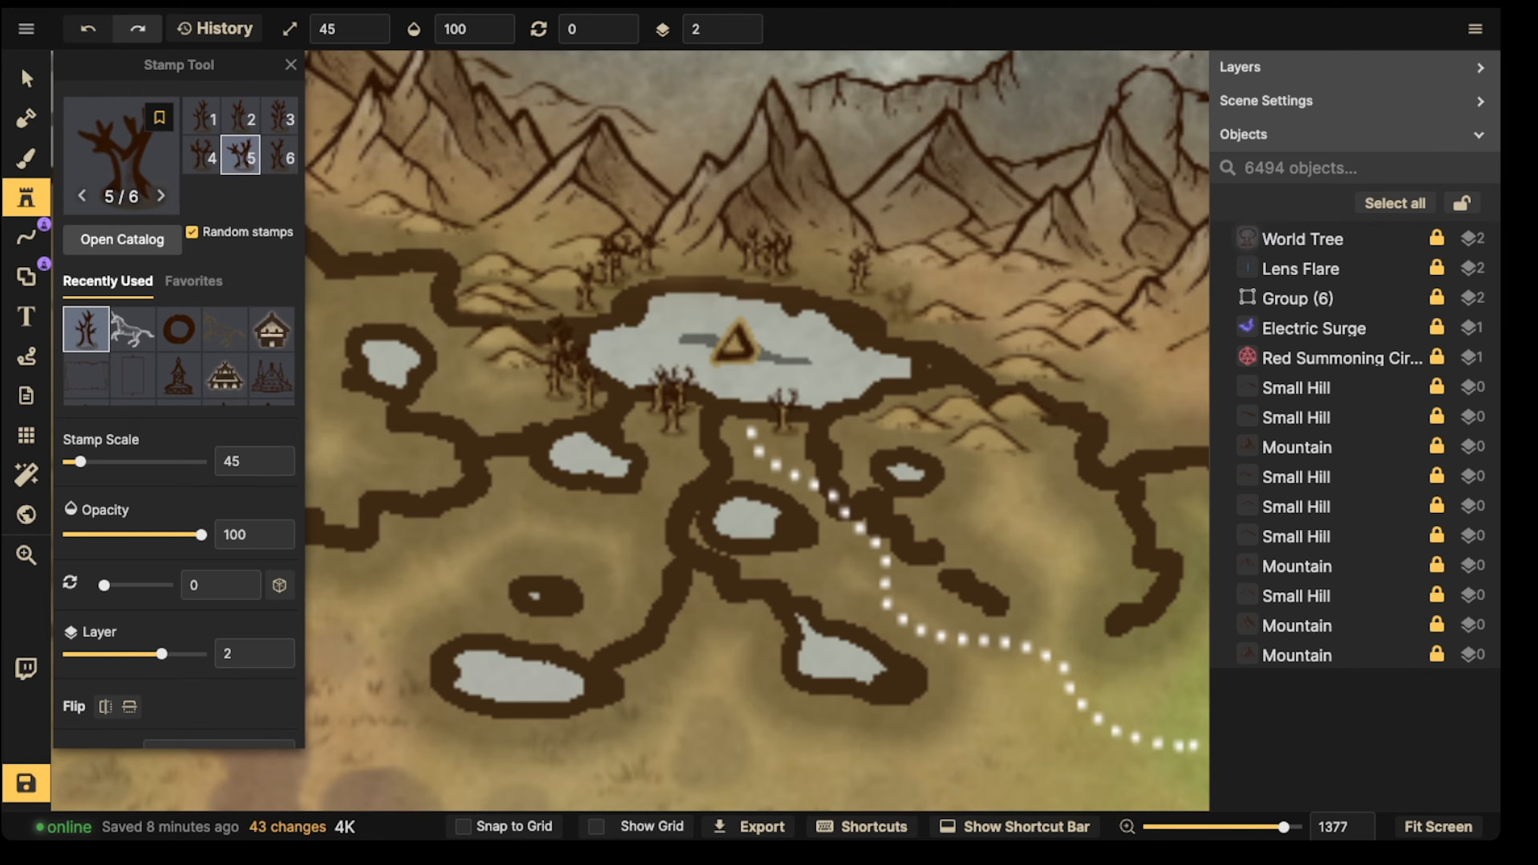
# Step: Place four dead trees along the lake's eastern and southeastern shore
pyautogui.click(896, 300)
pyautogui.click(918, 303)
pyautogui.click(921, 367)
pyautogui.click(860, 393)
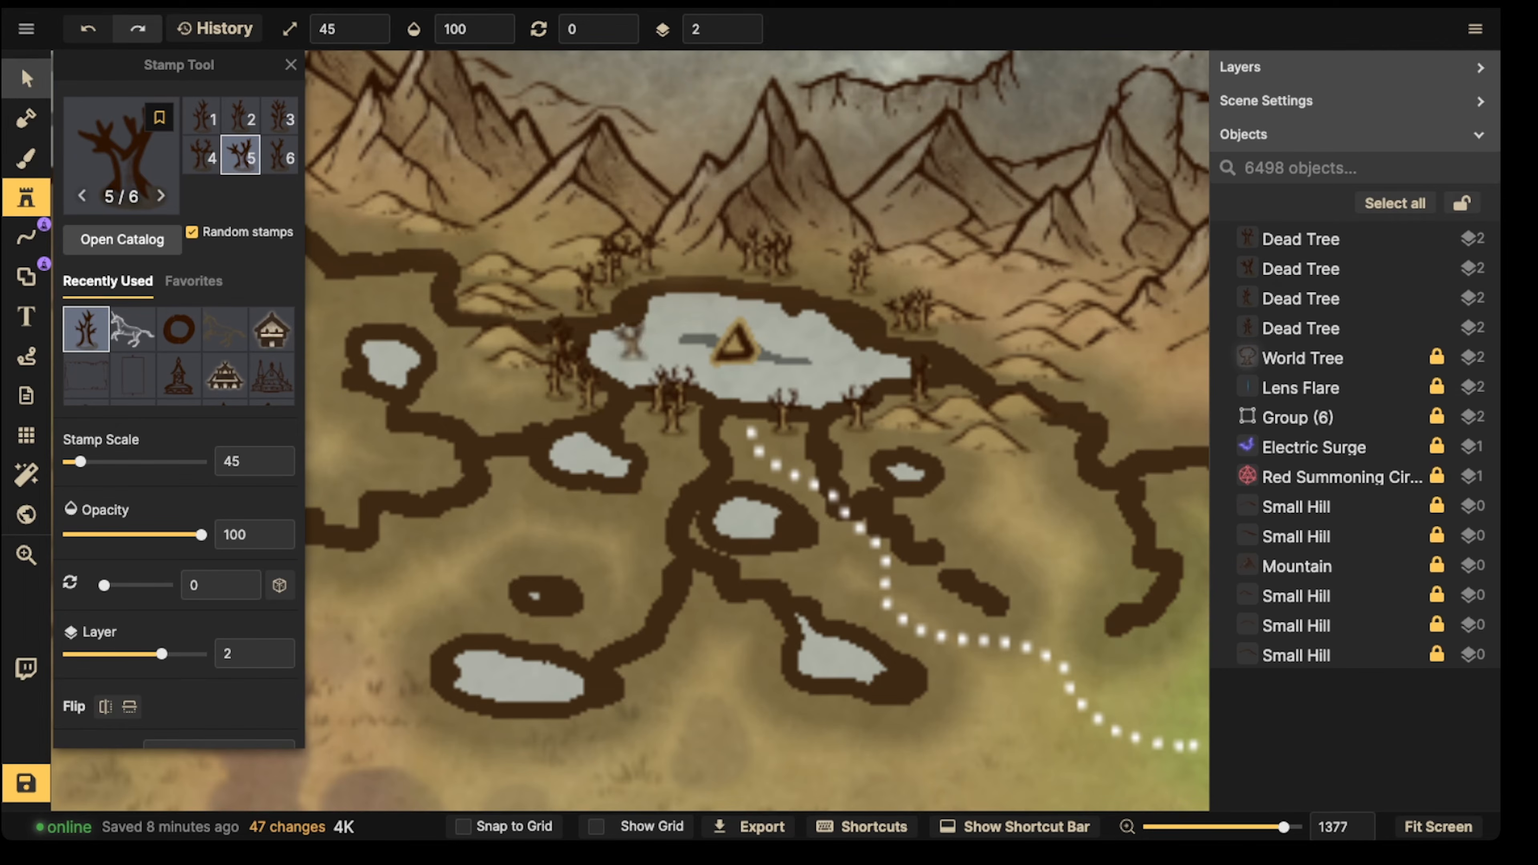
# Step: Move the triangle marker off the lake onto the open ground to its southeast
pyautogui.click(27, 79)
pyautogui.click(736, 343)
pyautogui.moveTo(736, 343); pyautogui.dragTo(993, 520)
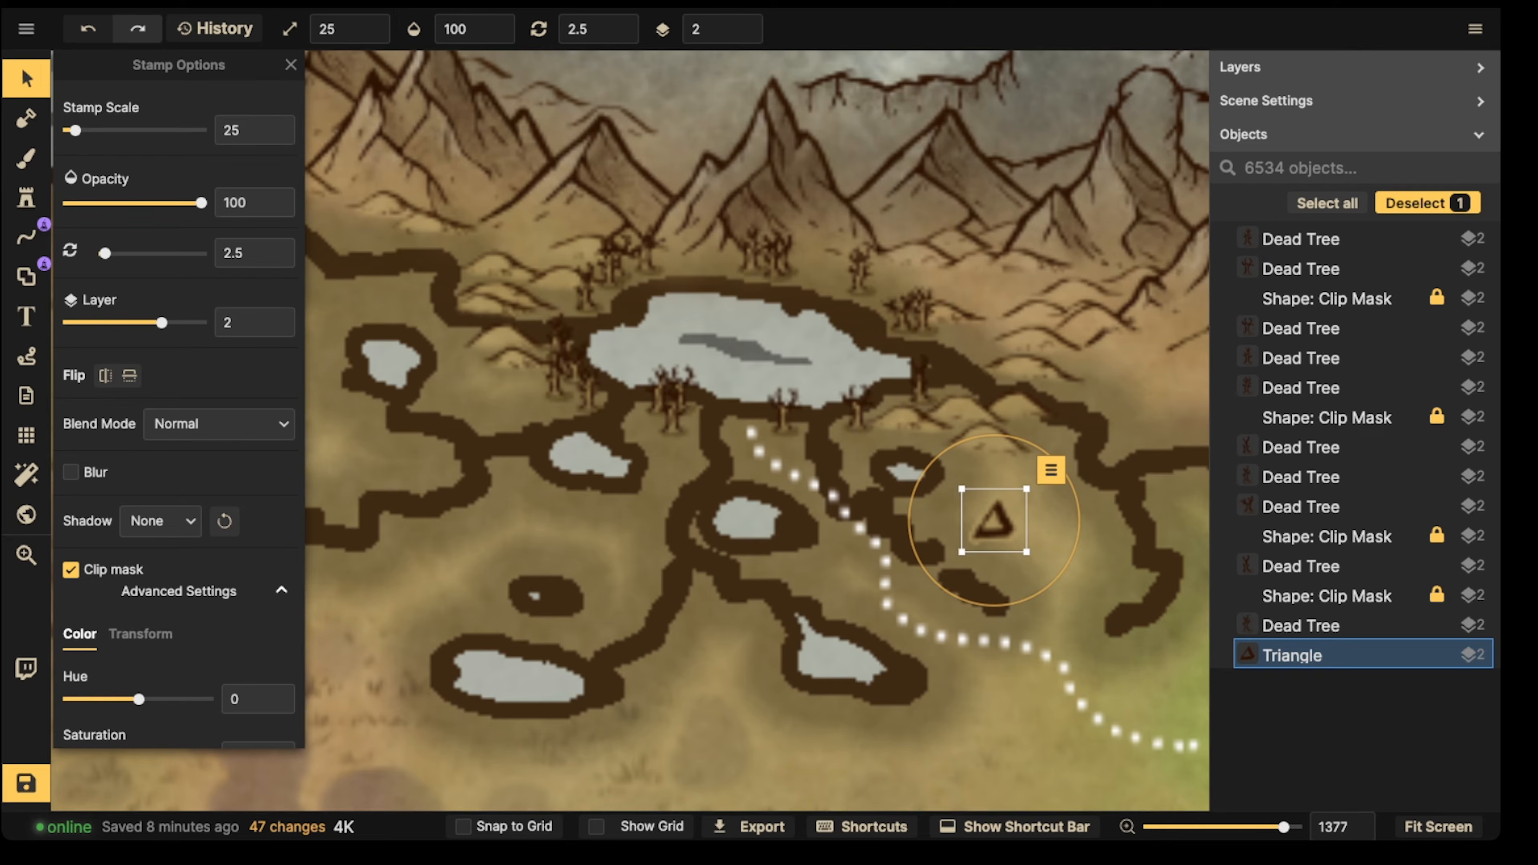
# Step: Return to the Stamp tool, clear the TREE search in the stamp catalog and close the catalog
pyautogui.click(26, 198)
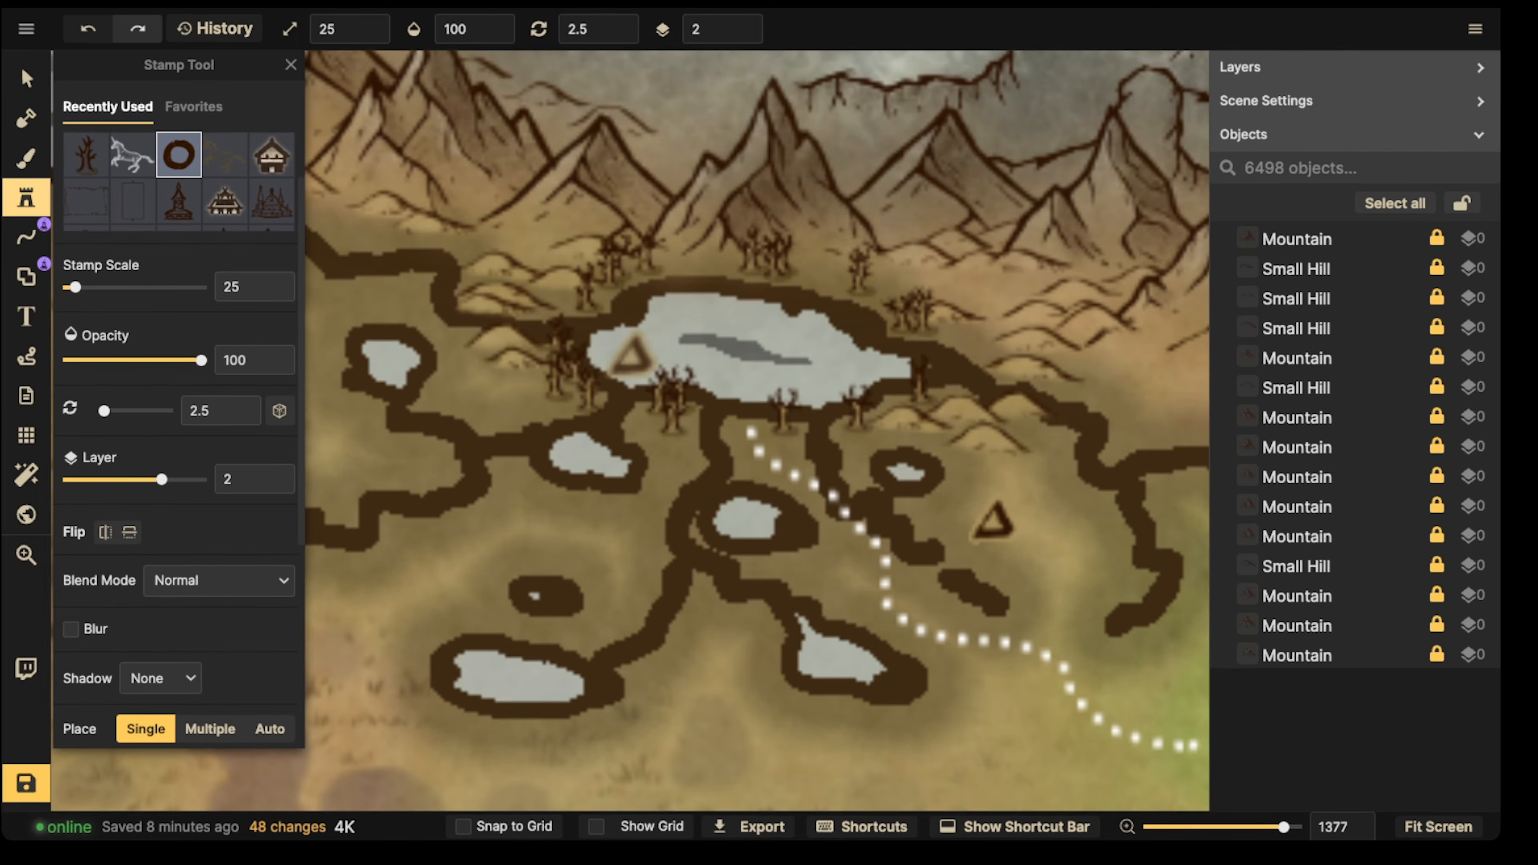
pyautogui.press('f')
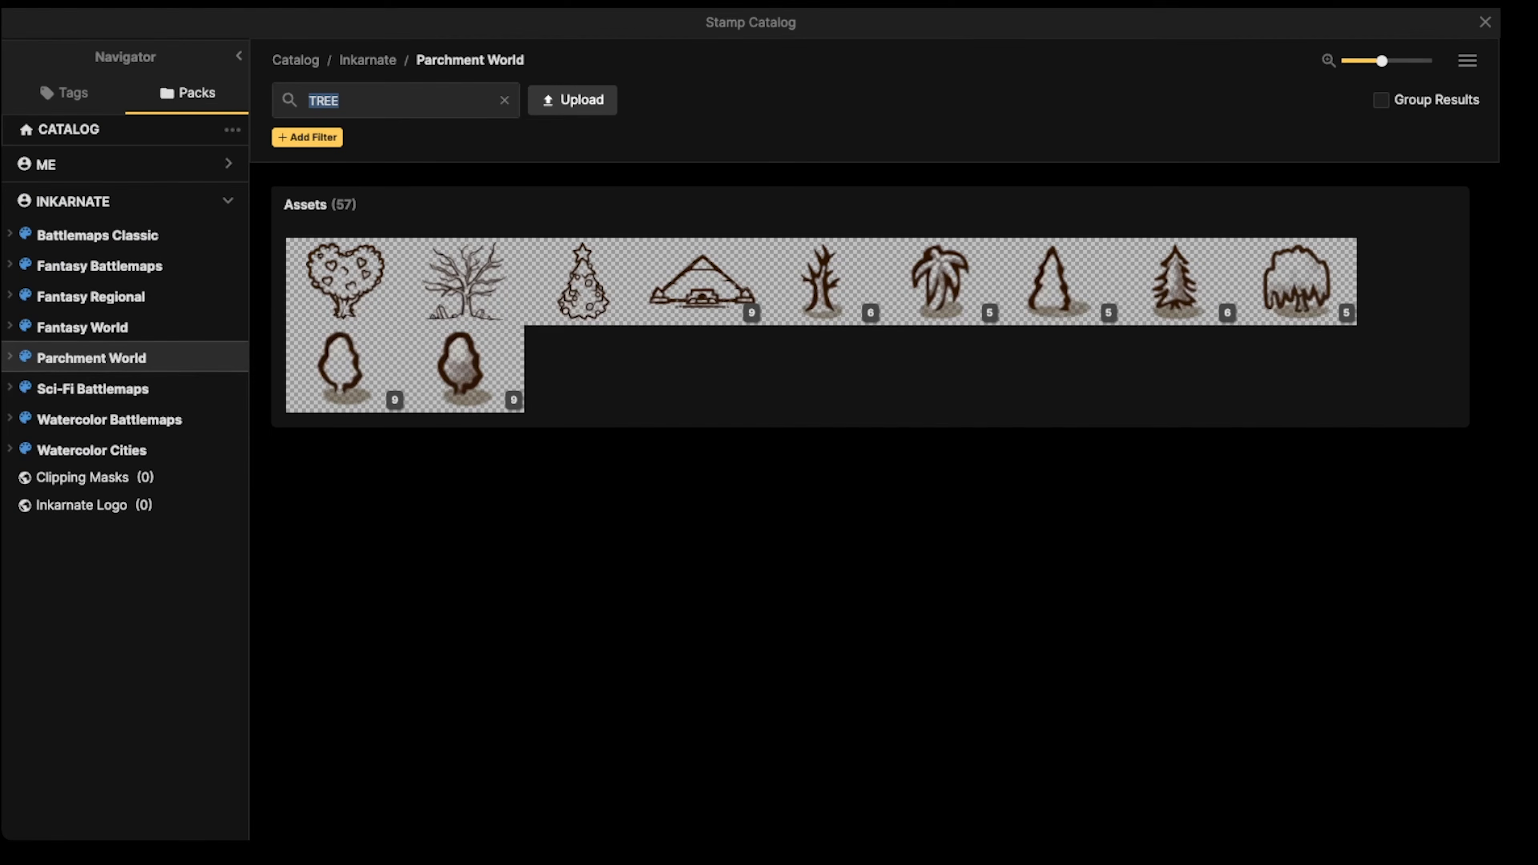
pyautogui.press('BackSpace')
pyautogui.press('Escape')
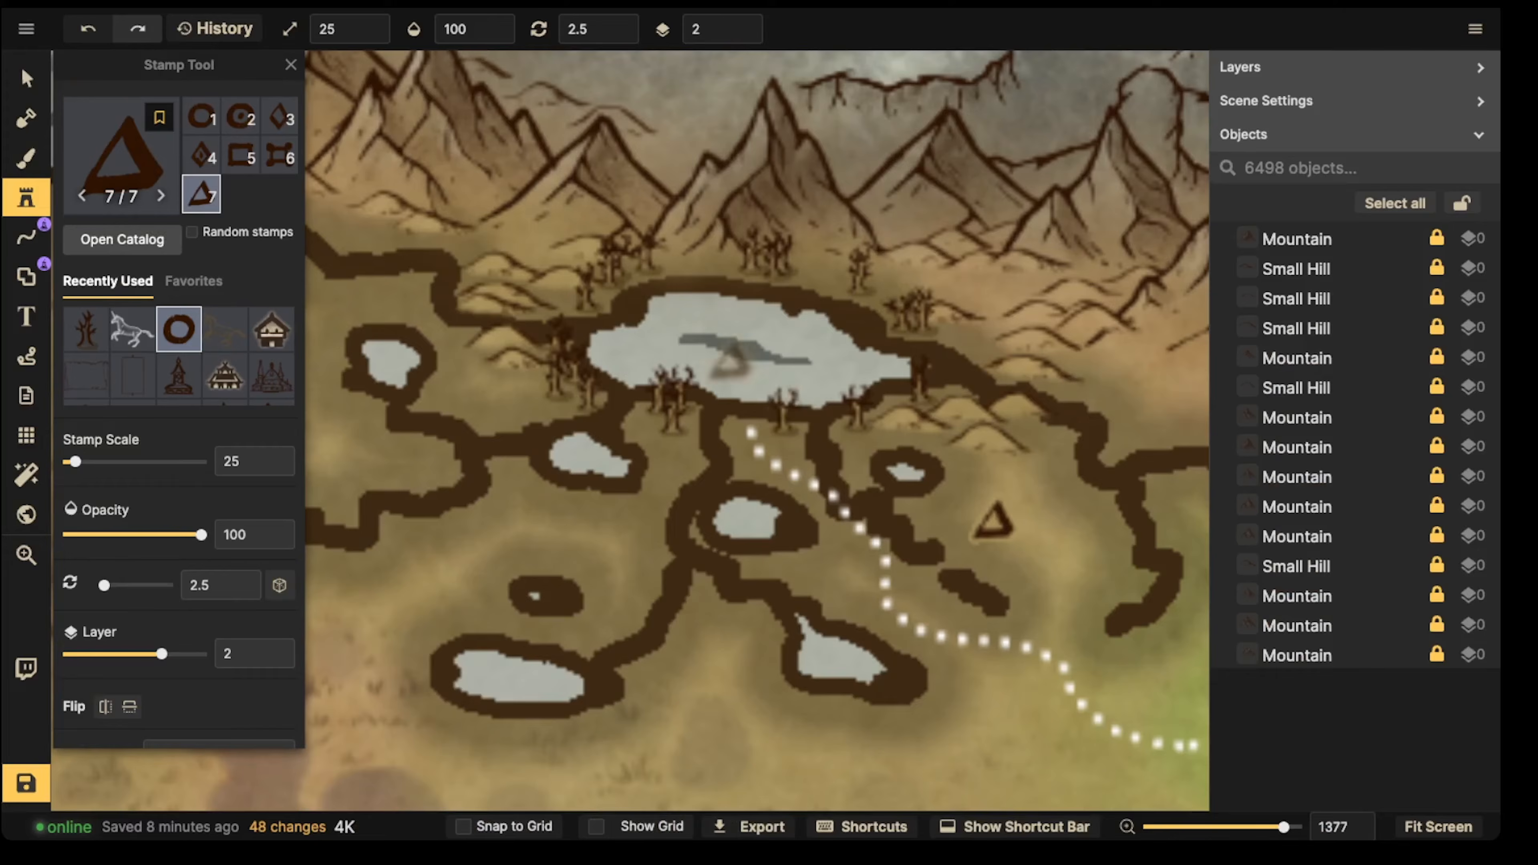
# Step: Nudge the triangle marker slightly northeast on the open ground southeast of the lake
pyautogui.scroll(2, 993, 534)
pyautogui.click(1002, 522)
pyautogui.click(26, 78)
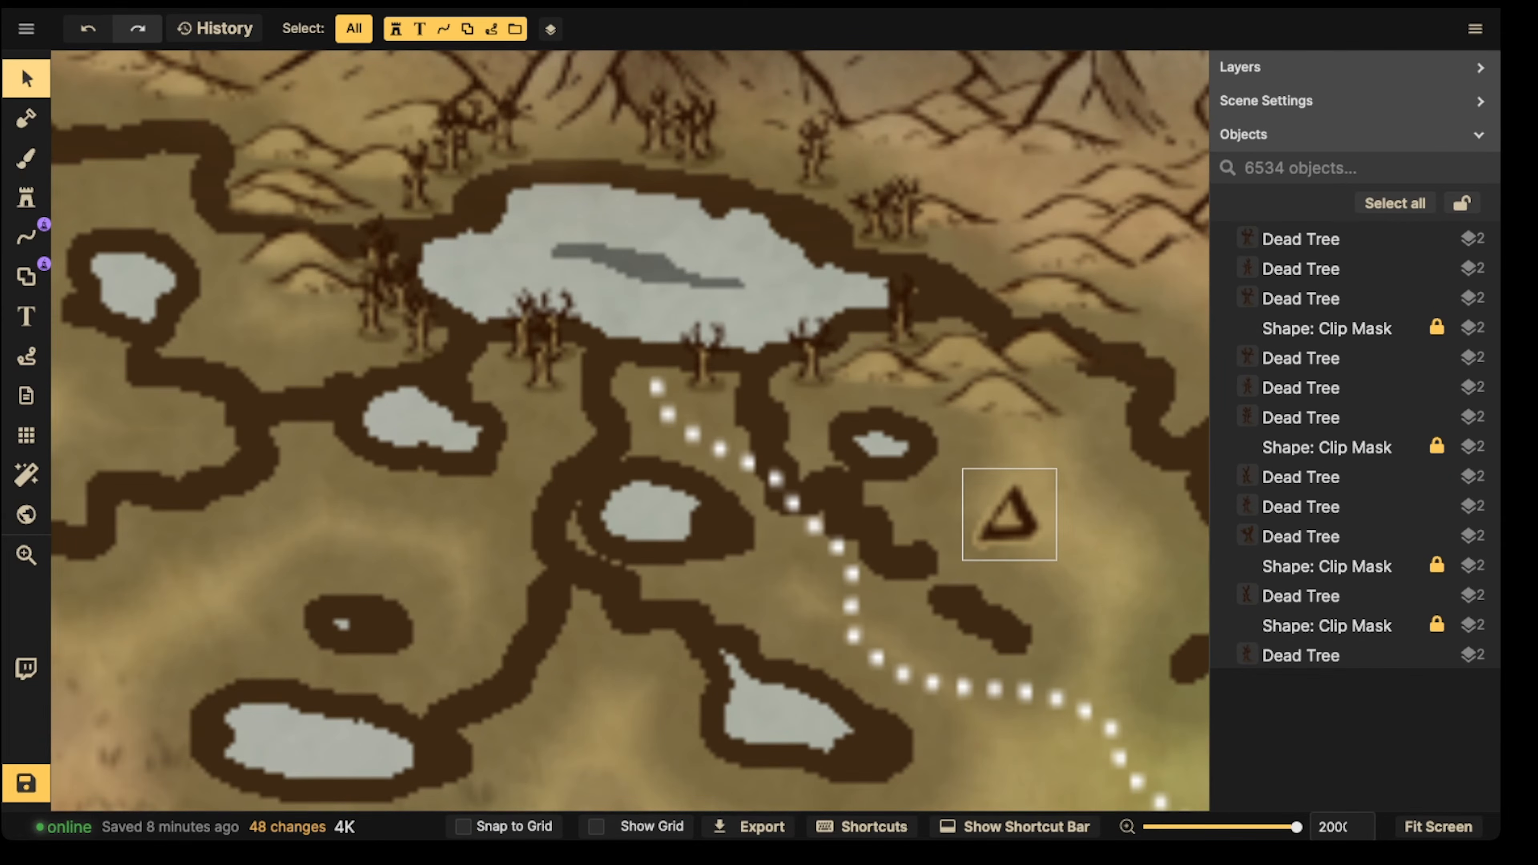
pyautogui.moveTo(1009, 516)
pyautogui.mouseDown()
pyautogui.moveTo(868, 383)
pyautogui.moveTo(657, 265)
pyautogui.moveTo(1017, 507)
pyautogui.mouseUp()
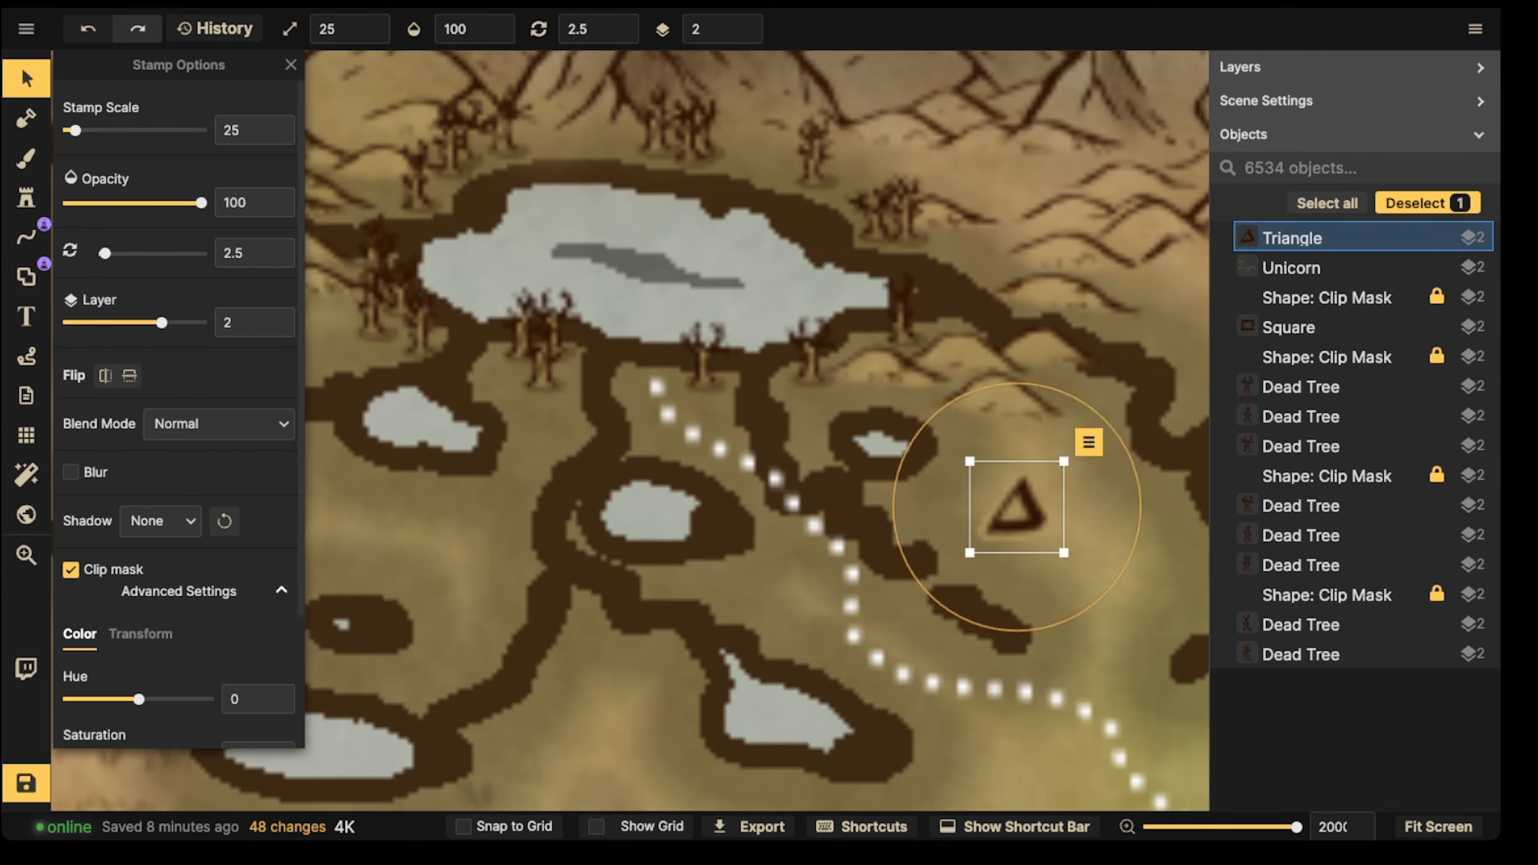
# Step: Browse the Parchment World stamps in the stamp catalog and pick the X symbol
pyautogui.click(26, 197)
pyautogui.click(123, 236)
pyautogui.scroll(-10, 584, 612)
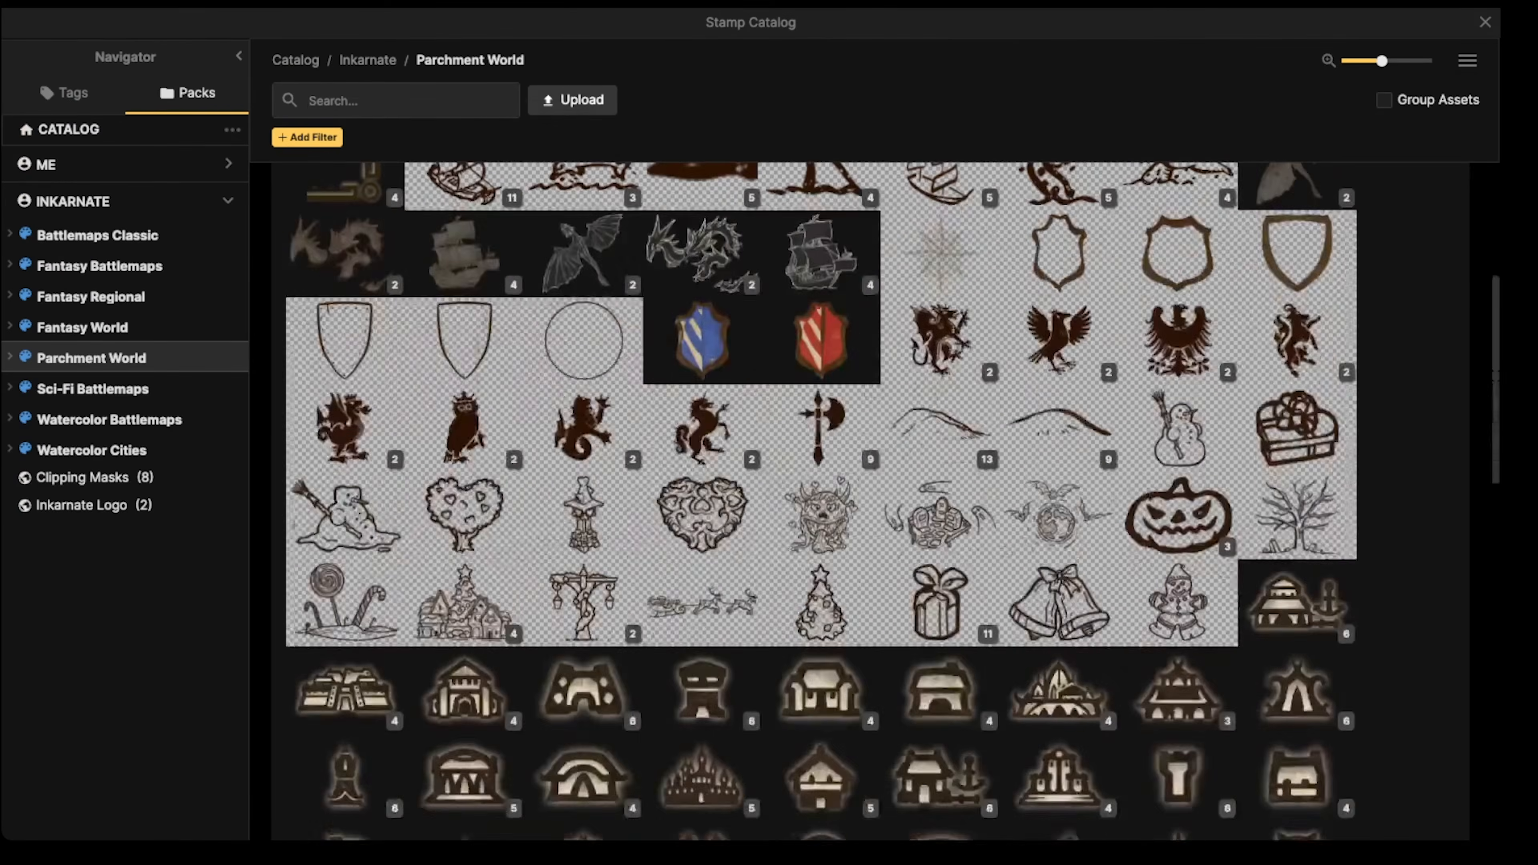
pyautogui.scroll(-8, 642, 315)
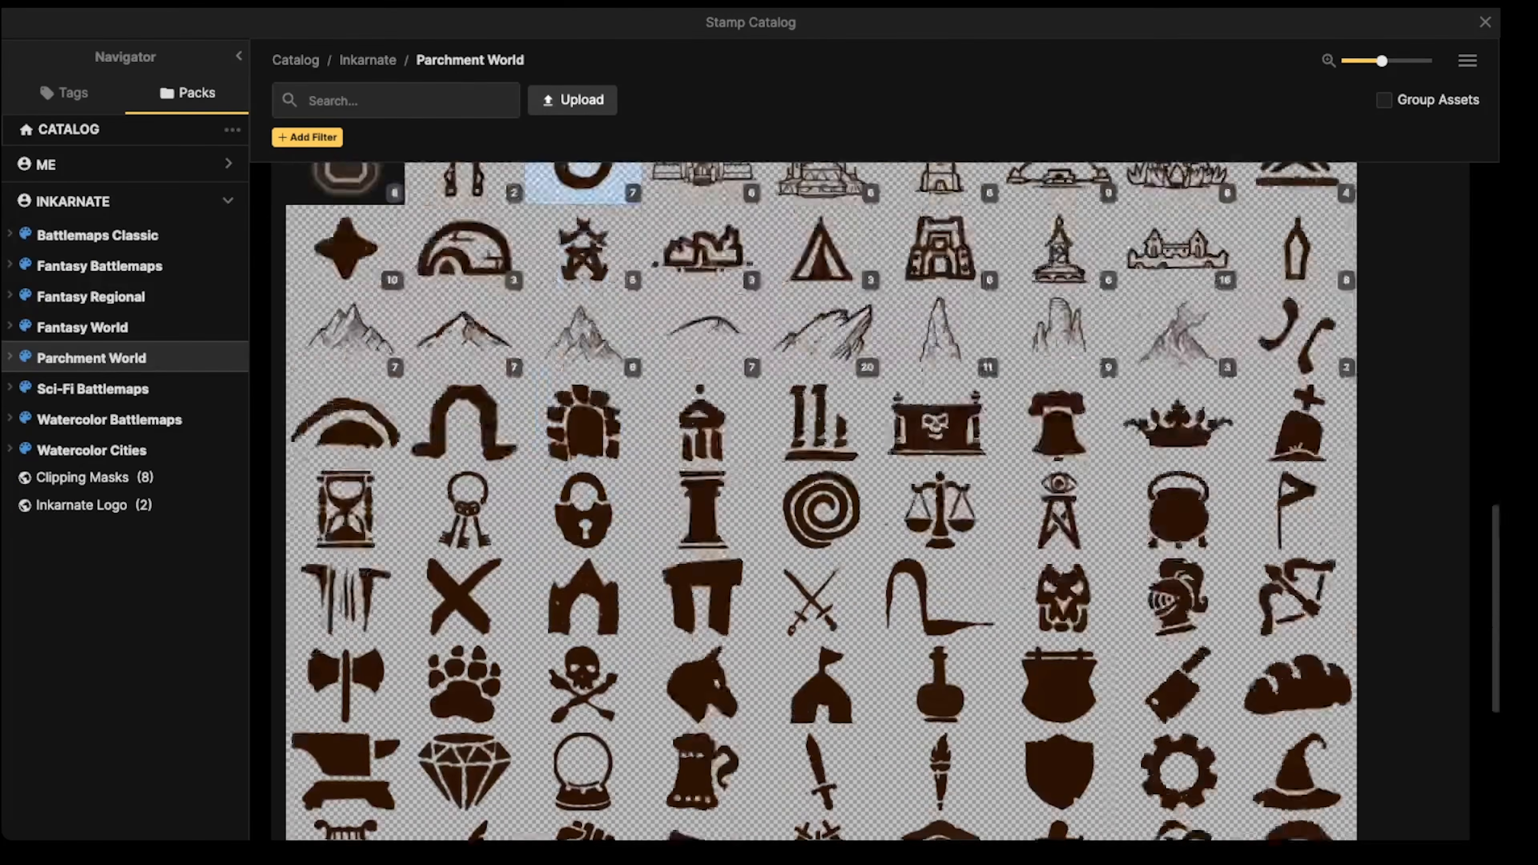
pyautogui.scroll(-5, 703, 339)
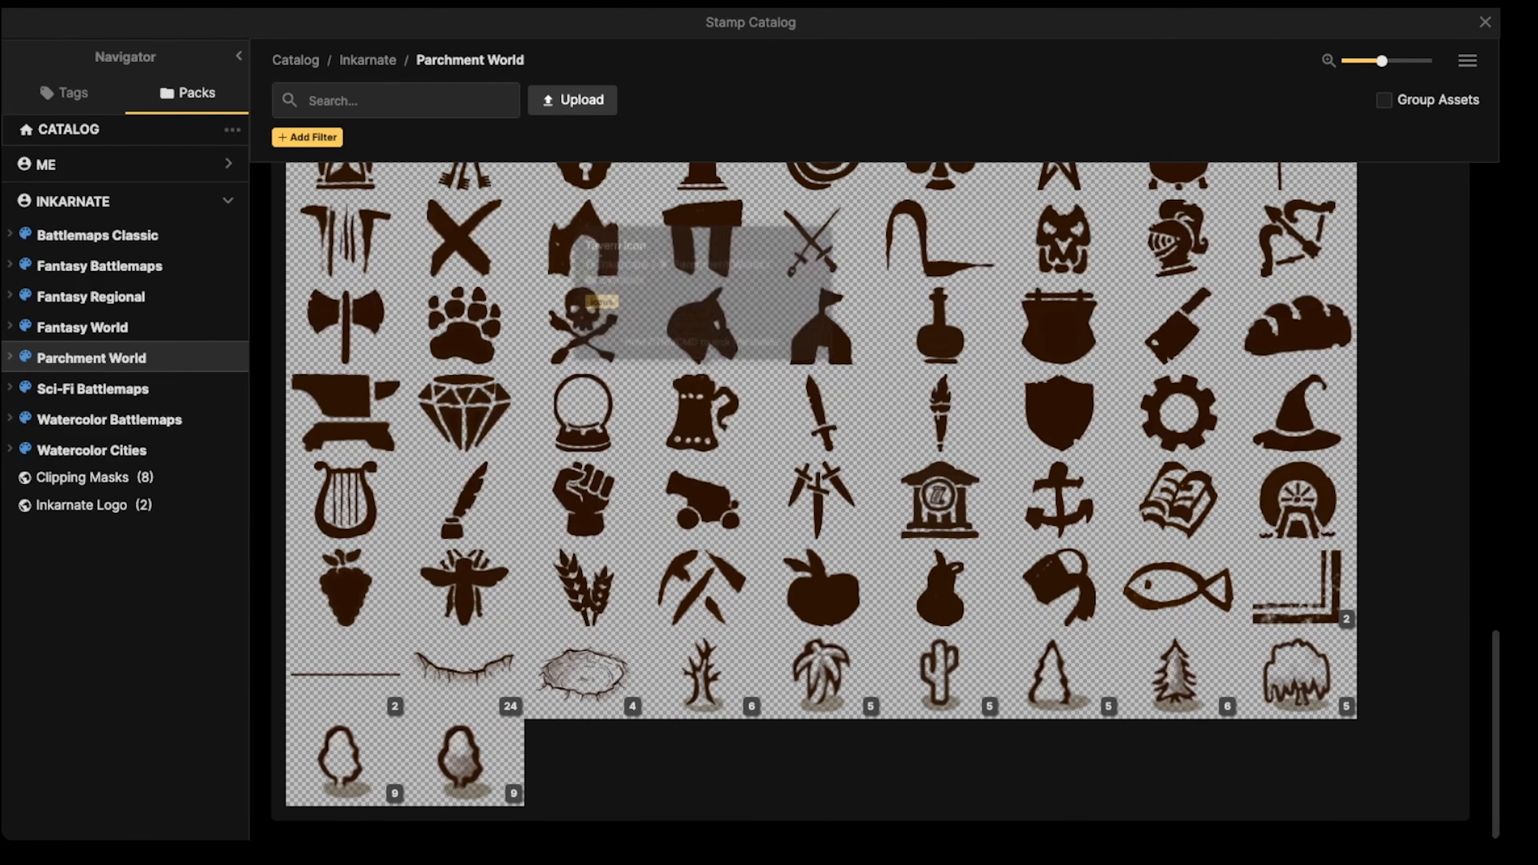
pyautogui.scroll(1, 703, 418)
pyautogui.scroll(2, 703, 364)
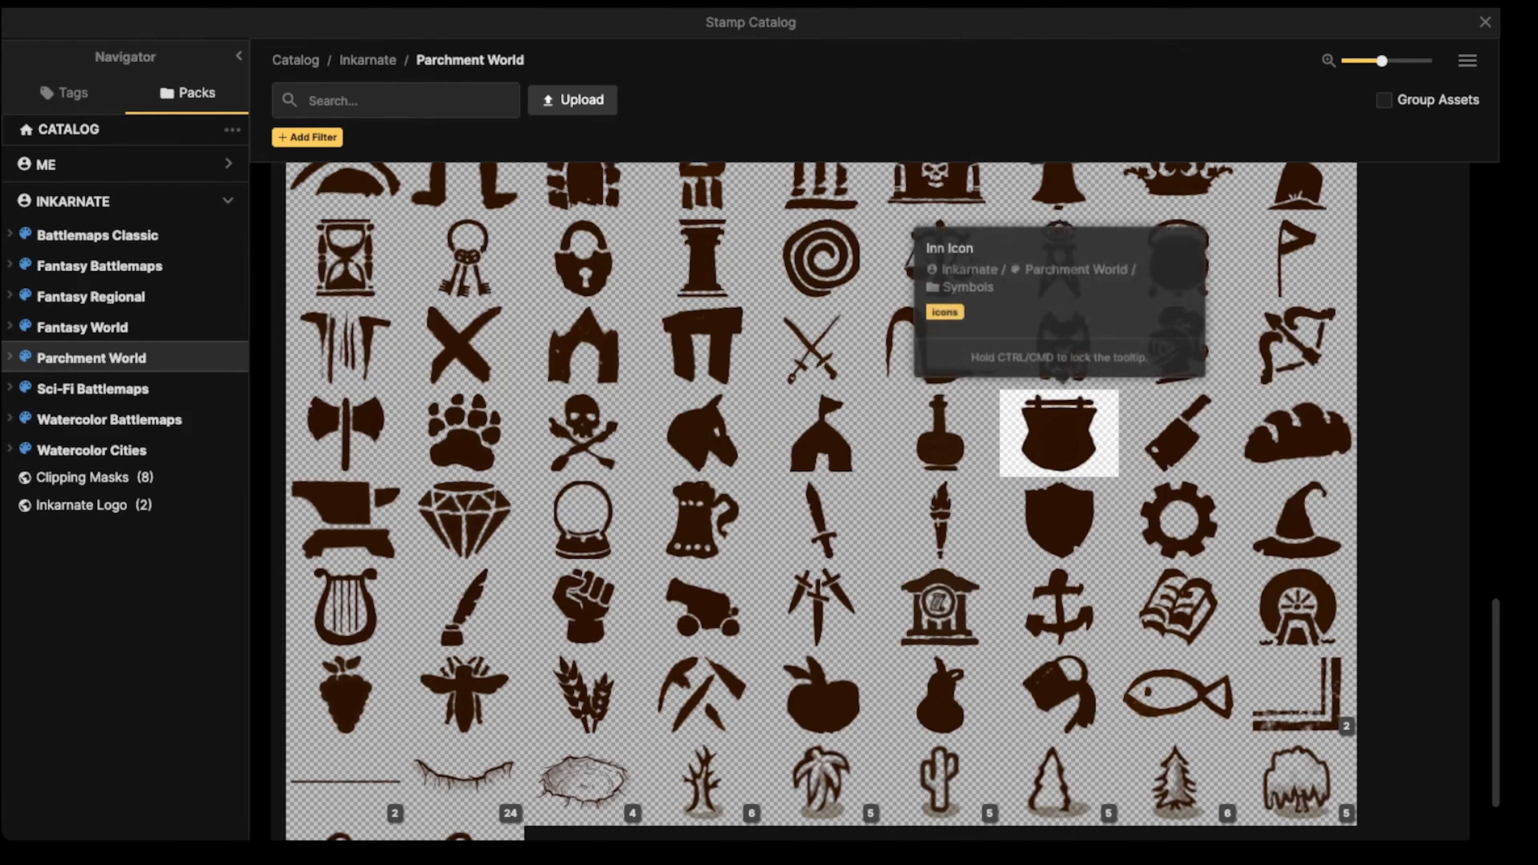
pyautogui.scroll(3, 1054, 430)
pyautogui.scroll(2, 940, 400)
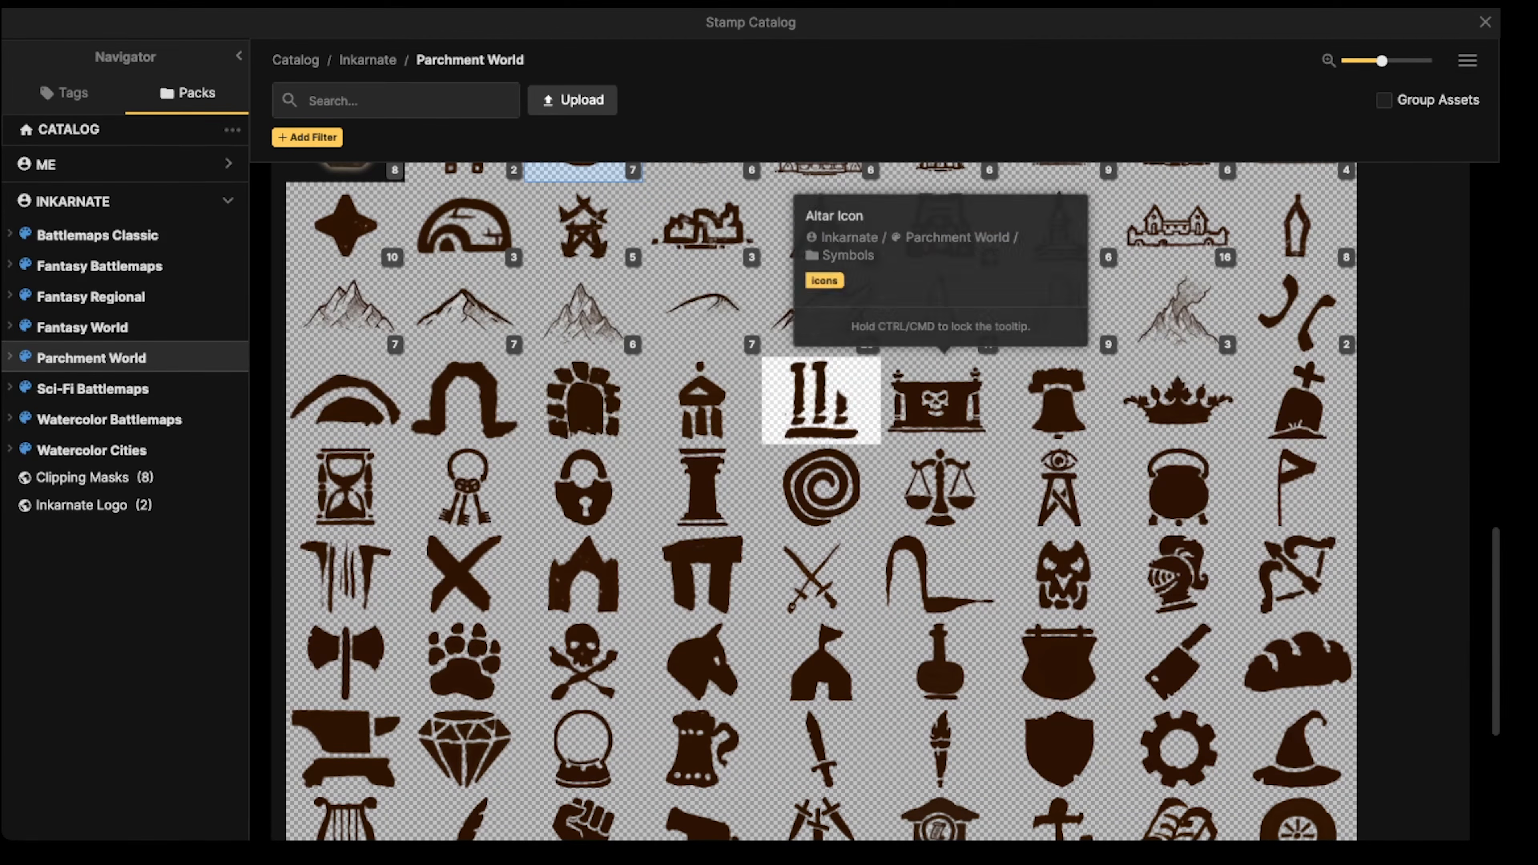
pyautogui.click(464, 574)
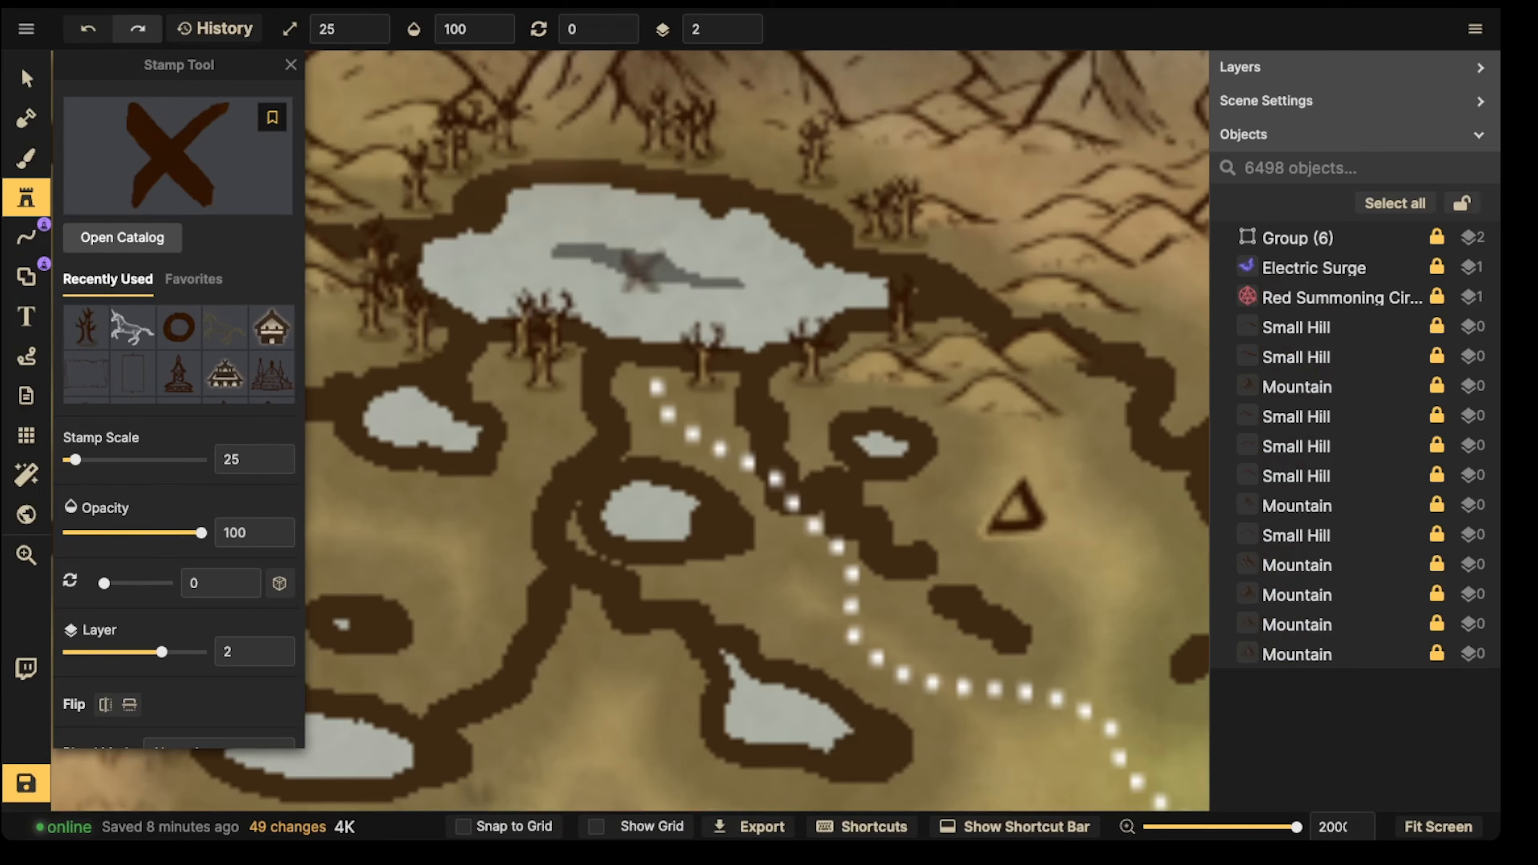
# Step: Look through the Parchment World symbol icons again for another marker, then close the catalog
pyautogui.click(175, 154)
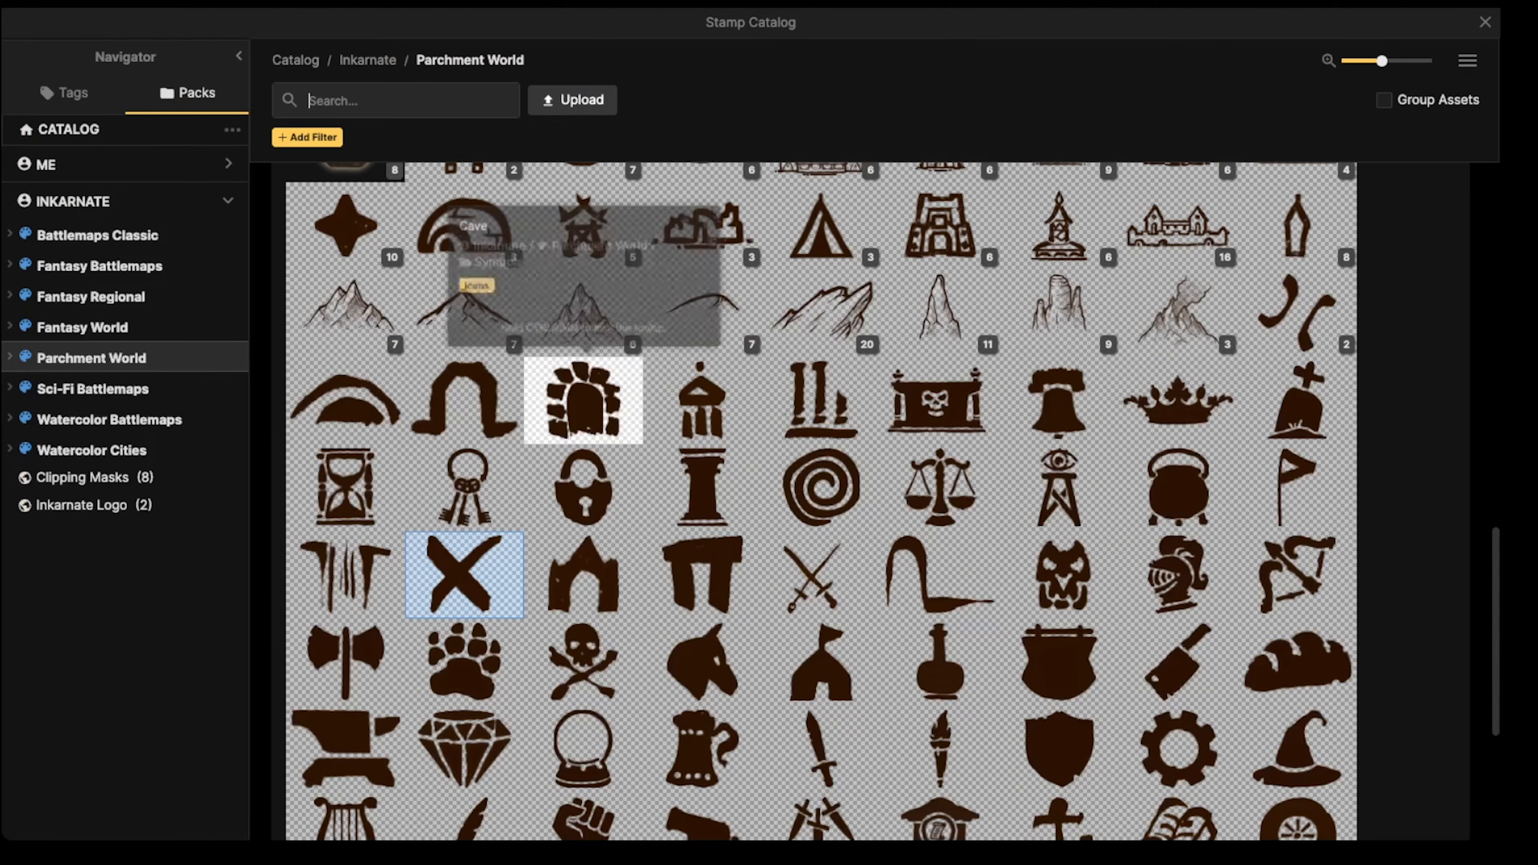
pyautogui.scroll(-3, 703, 575)
pyautogui.scroll(-2, 787, 579)
pyautogui.scroll(5, 787, 579)
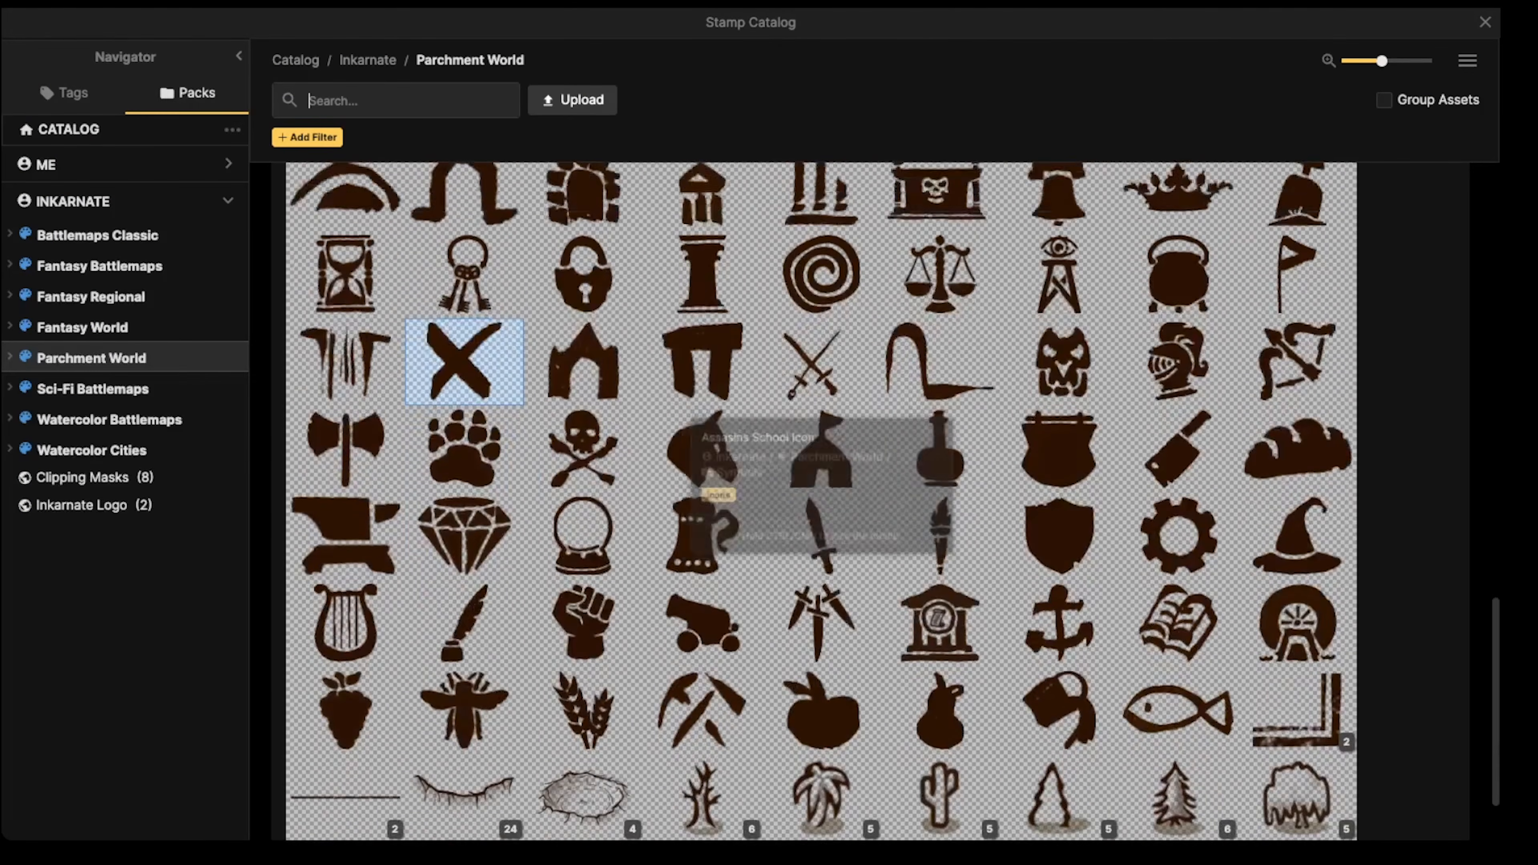
pyautogui.scroll(1, 821, 582)
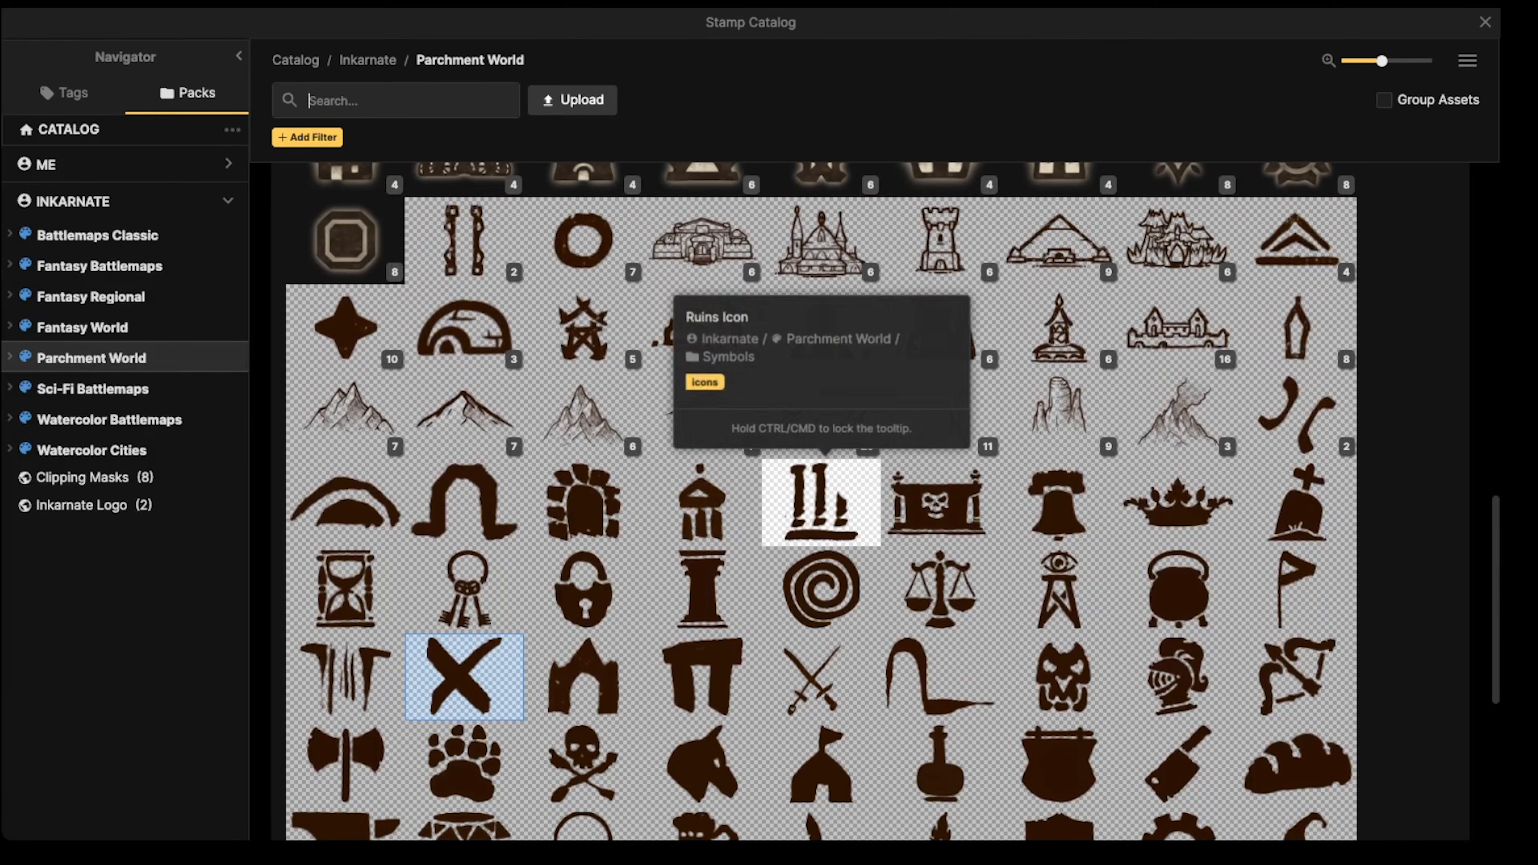
pyautogui.press('Escape')
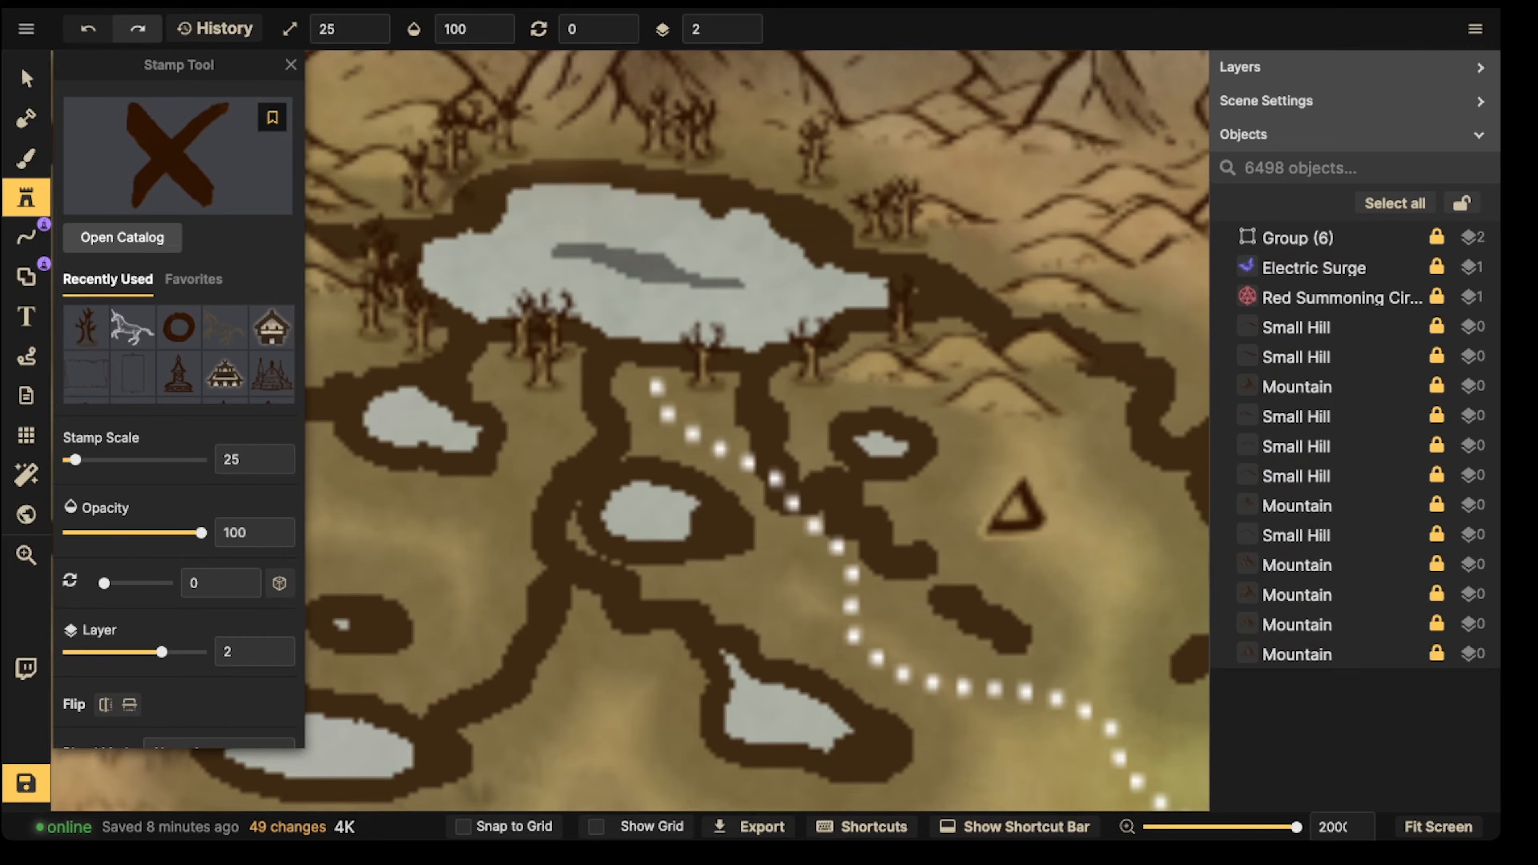
# Step: Undo the triangle marker's moves to put it back on the lake and rotate it to about 30.5
pyautogui.press('v')
pyautogui.hotkey('ctrl', 'z')
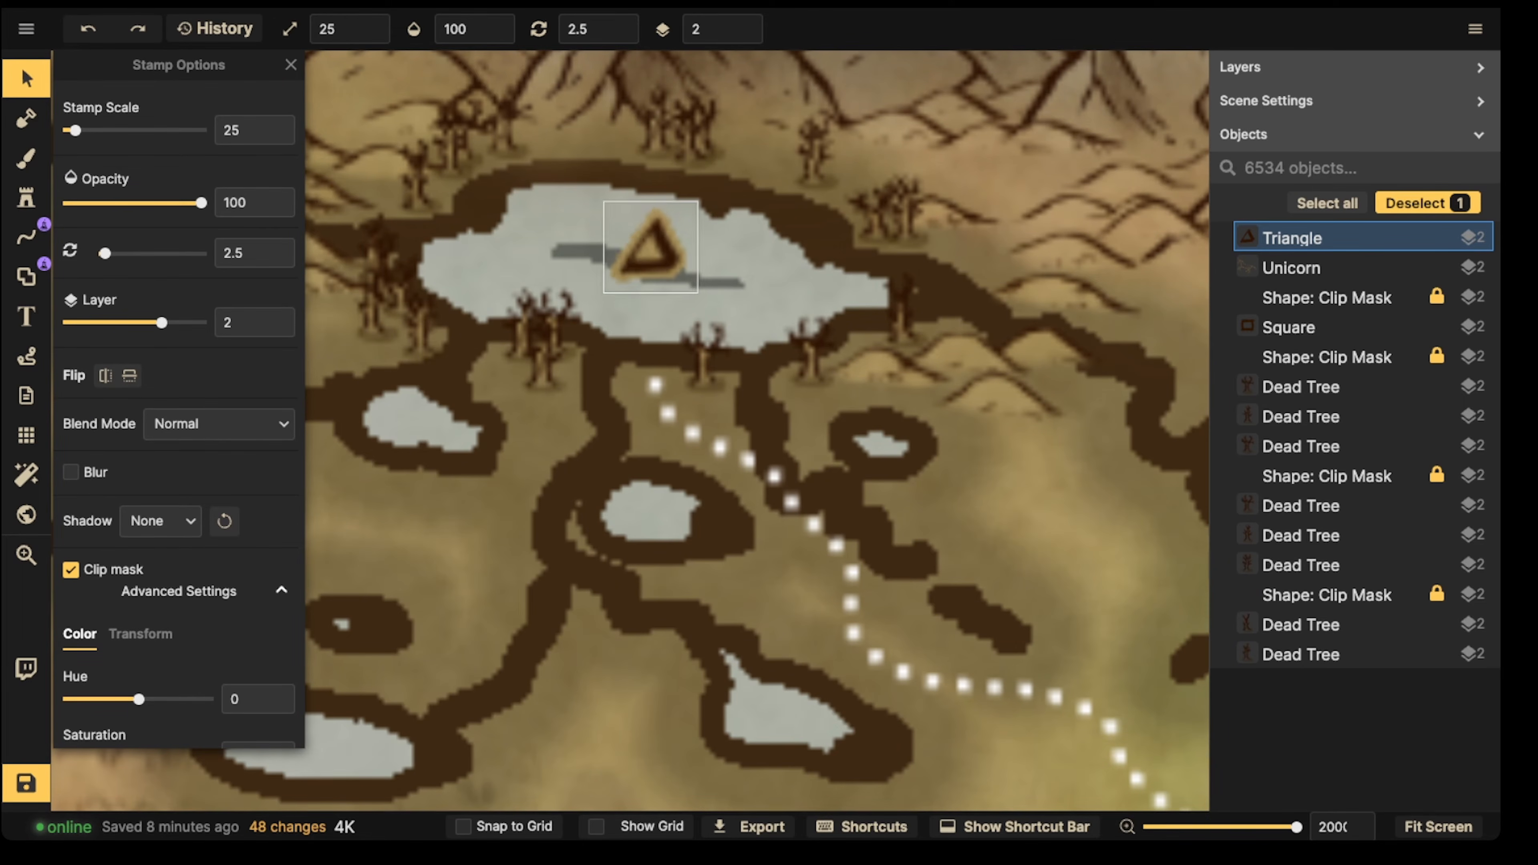
pyautogui.scroll(3, 649, 246)
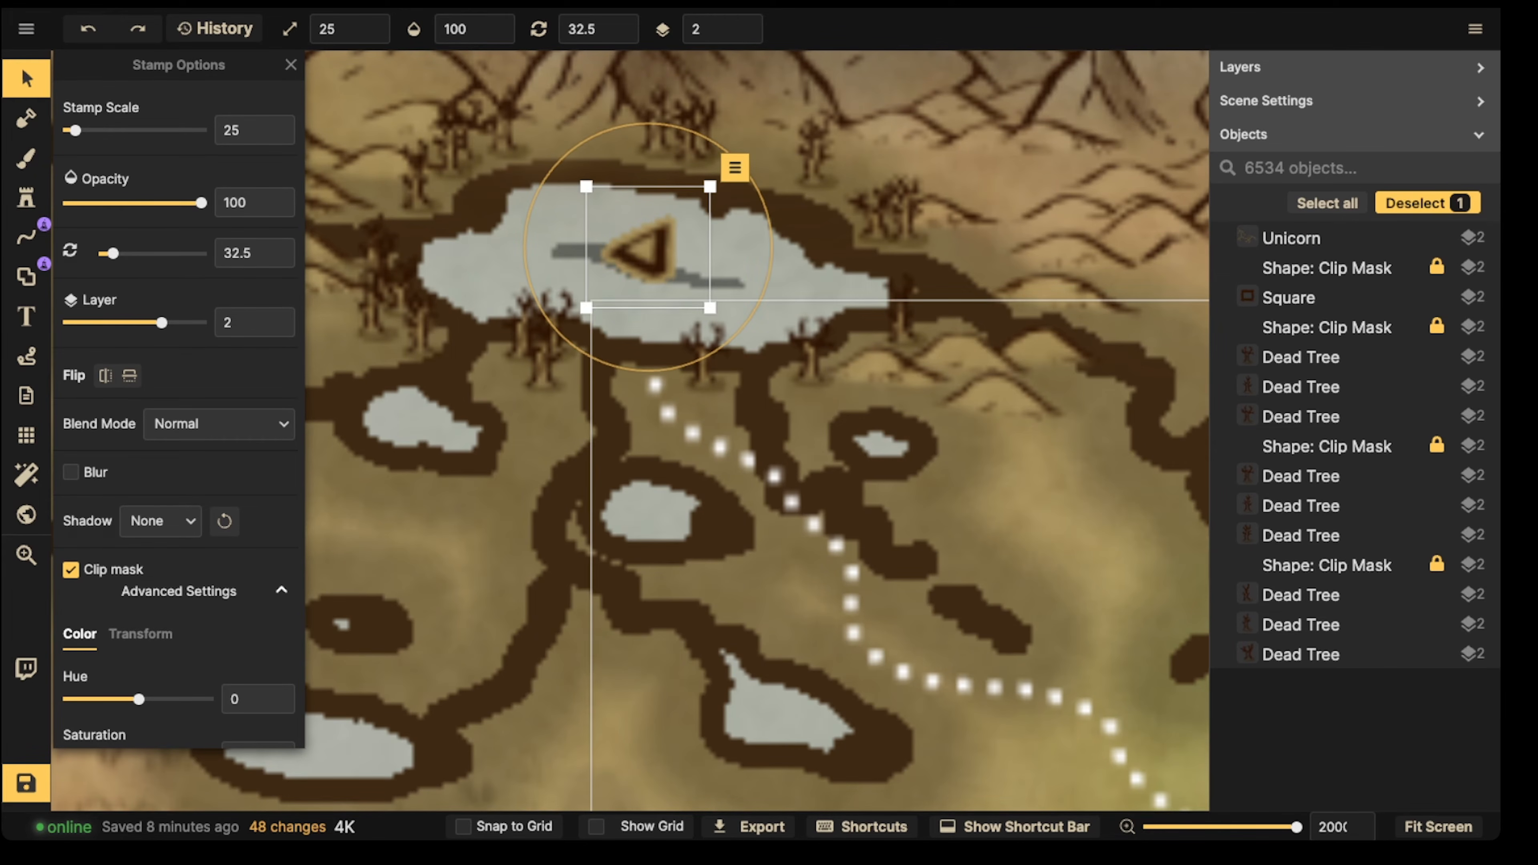
pyautogui.scroll(-1, 648, 247)
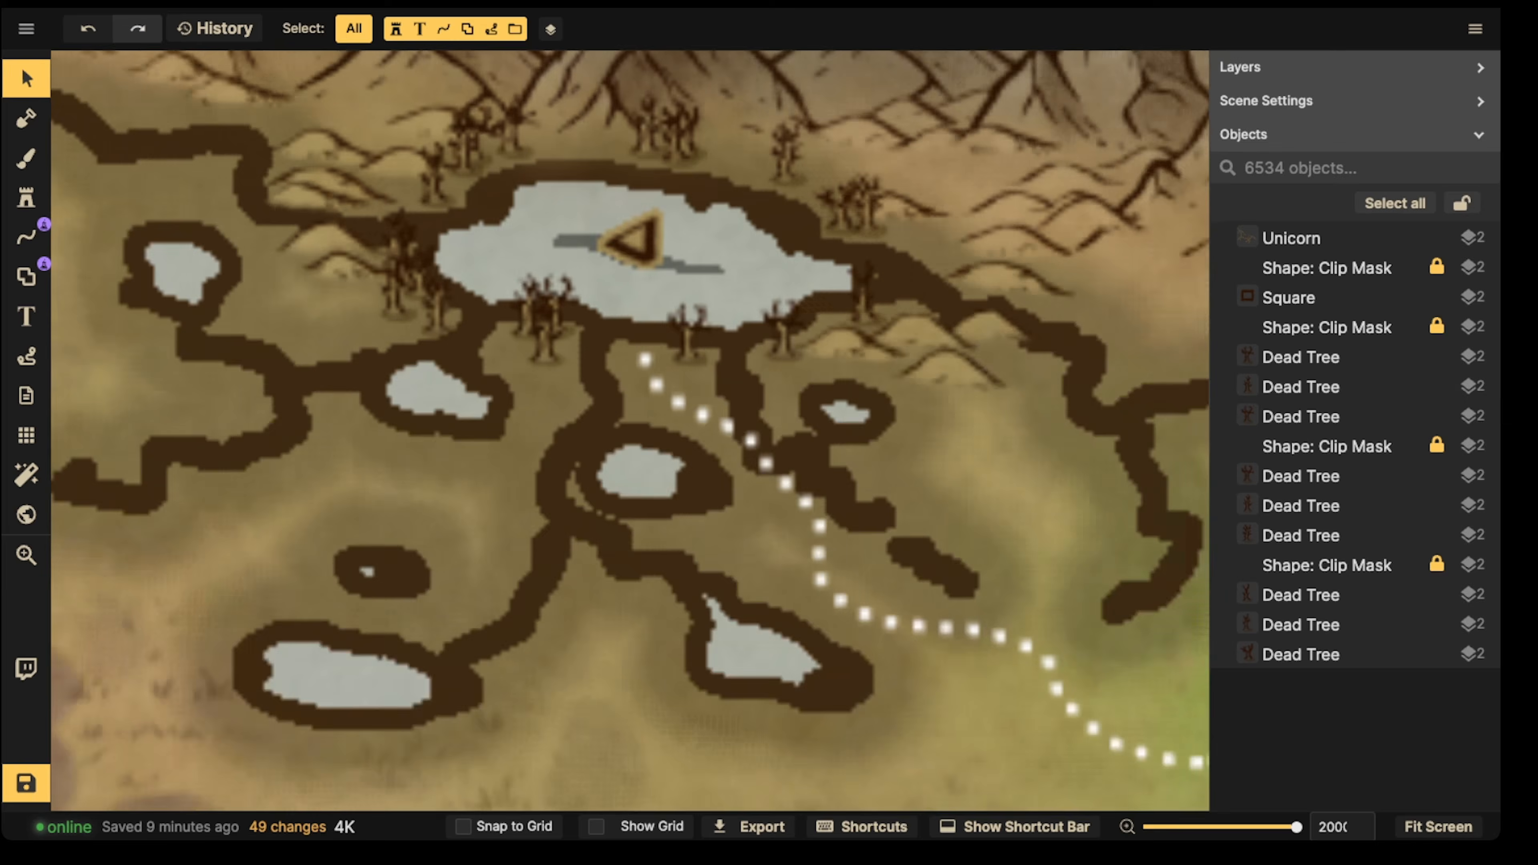
# Step: Examine the markers and dotted paths around Obereth, including the fortress marker in the northern mountains
pyautogui.scroll(-5, 571, 172)
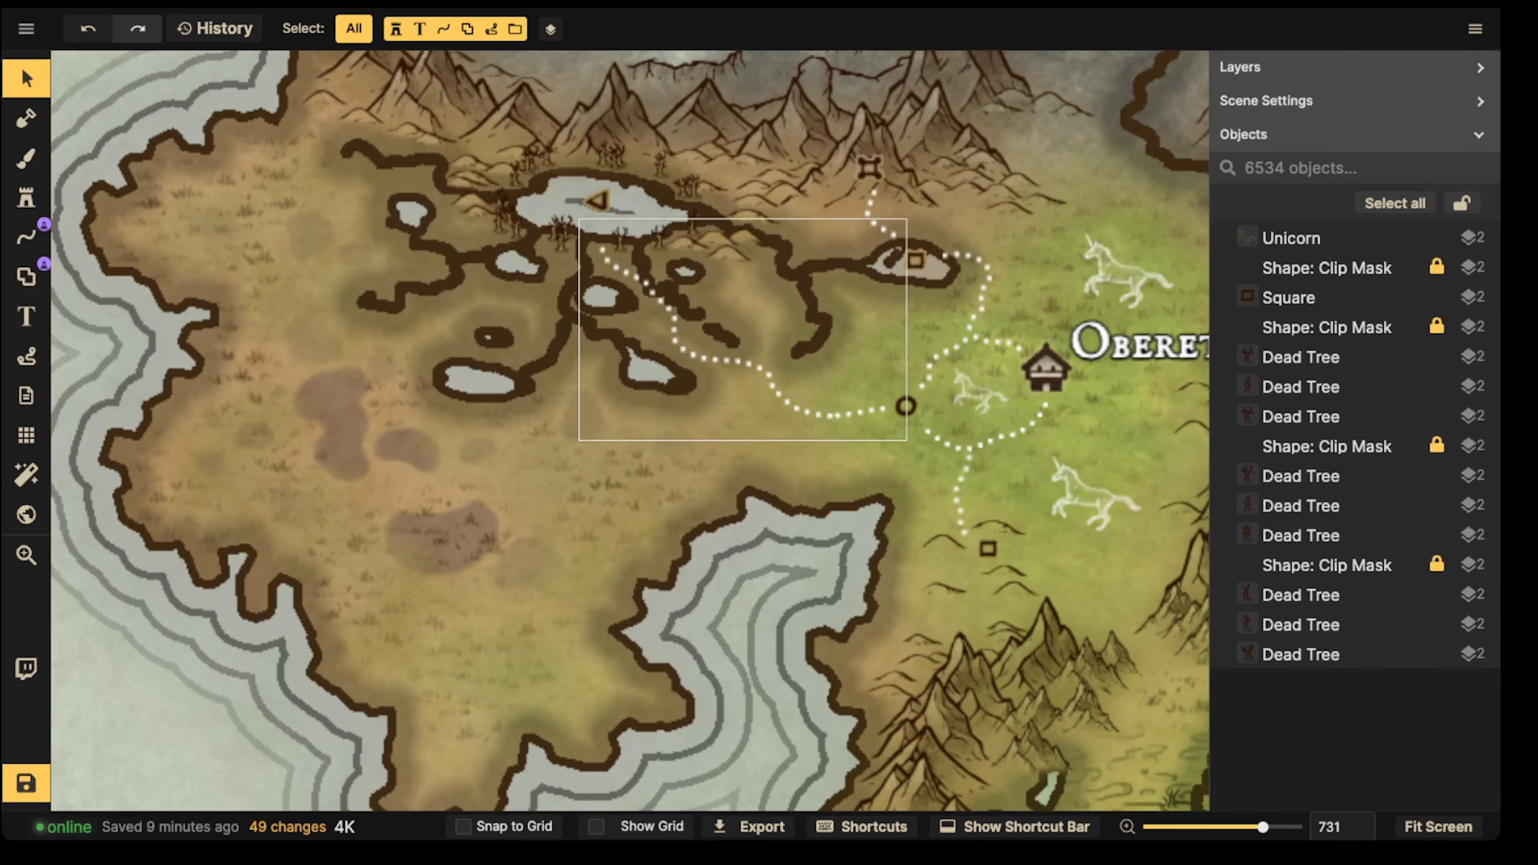
pyautogui.press('space')
pyautogui.moveTo(915, 260); pyautogui.dragTo(906, 306)
pyautogui.moveTo(928, 552); pyautogui.dragTo(849, 475)
pyautogui.scroll(-3, 849, 474)
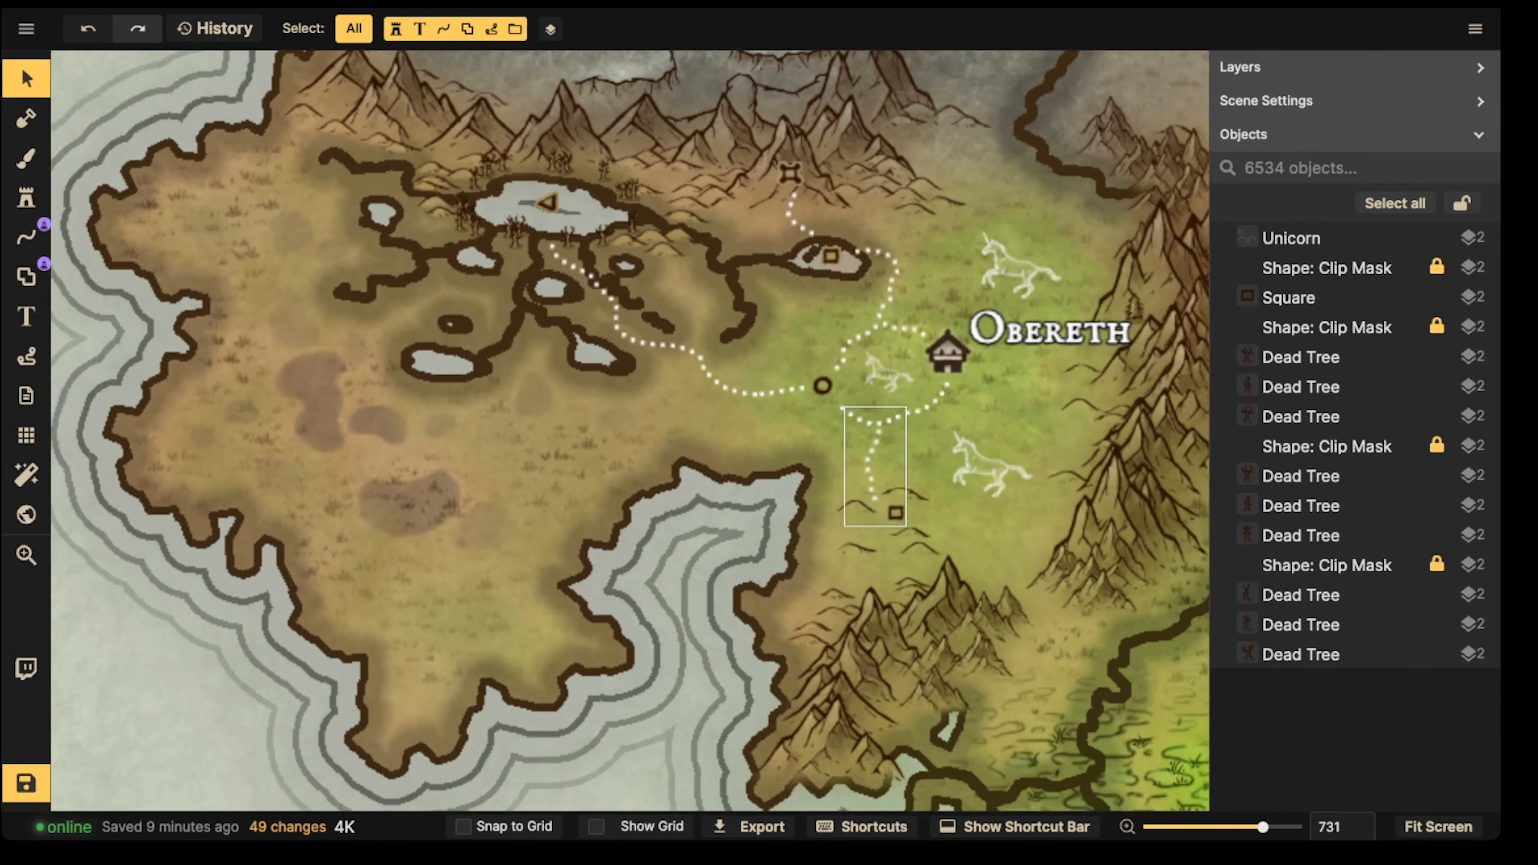
pyautogui.moveTo(839, 420); pyautogui.dragTo(800, 424)
pyautogui.scroll(3, 800, 424)
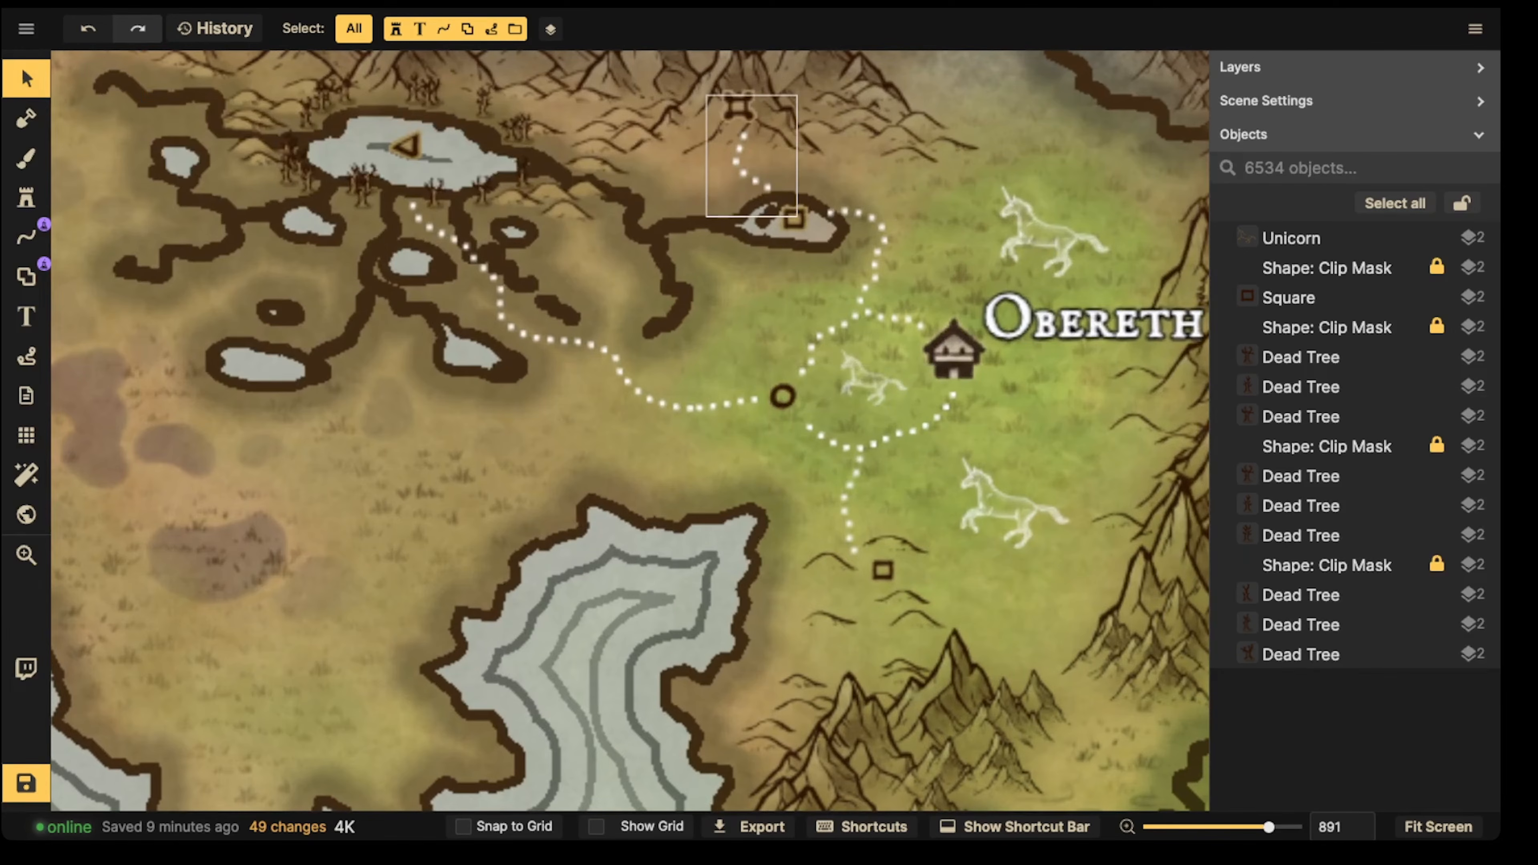
pyautogui.click(739, 106)
pyautogui.press('space')
pyautogui.moveTo(739, 106); pyautogui.dragTo(836, 197)
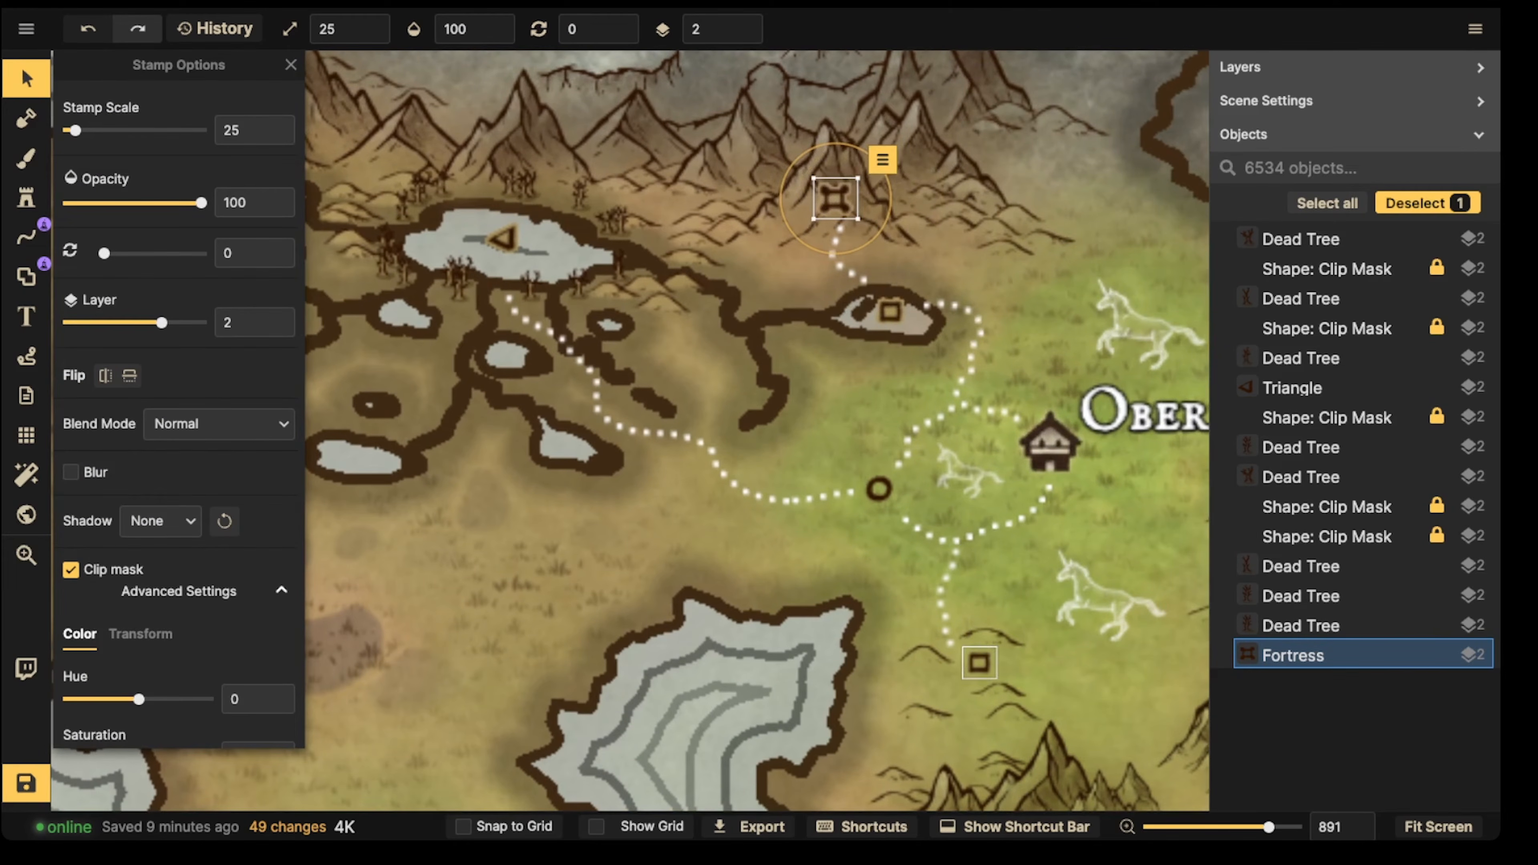
# Step: Copy the square marker from the hills south of Obereth to the river's northwestern end, west of the lake
pyautogui.click(980, 662)
pyautogui.press('space')
pyautogui.moveTo(980, 662); pyautogui.dragTo(1219, 695)
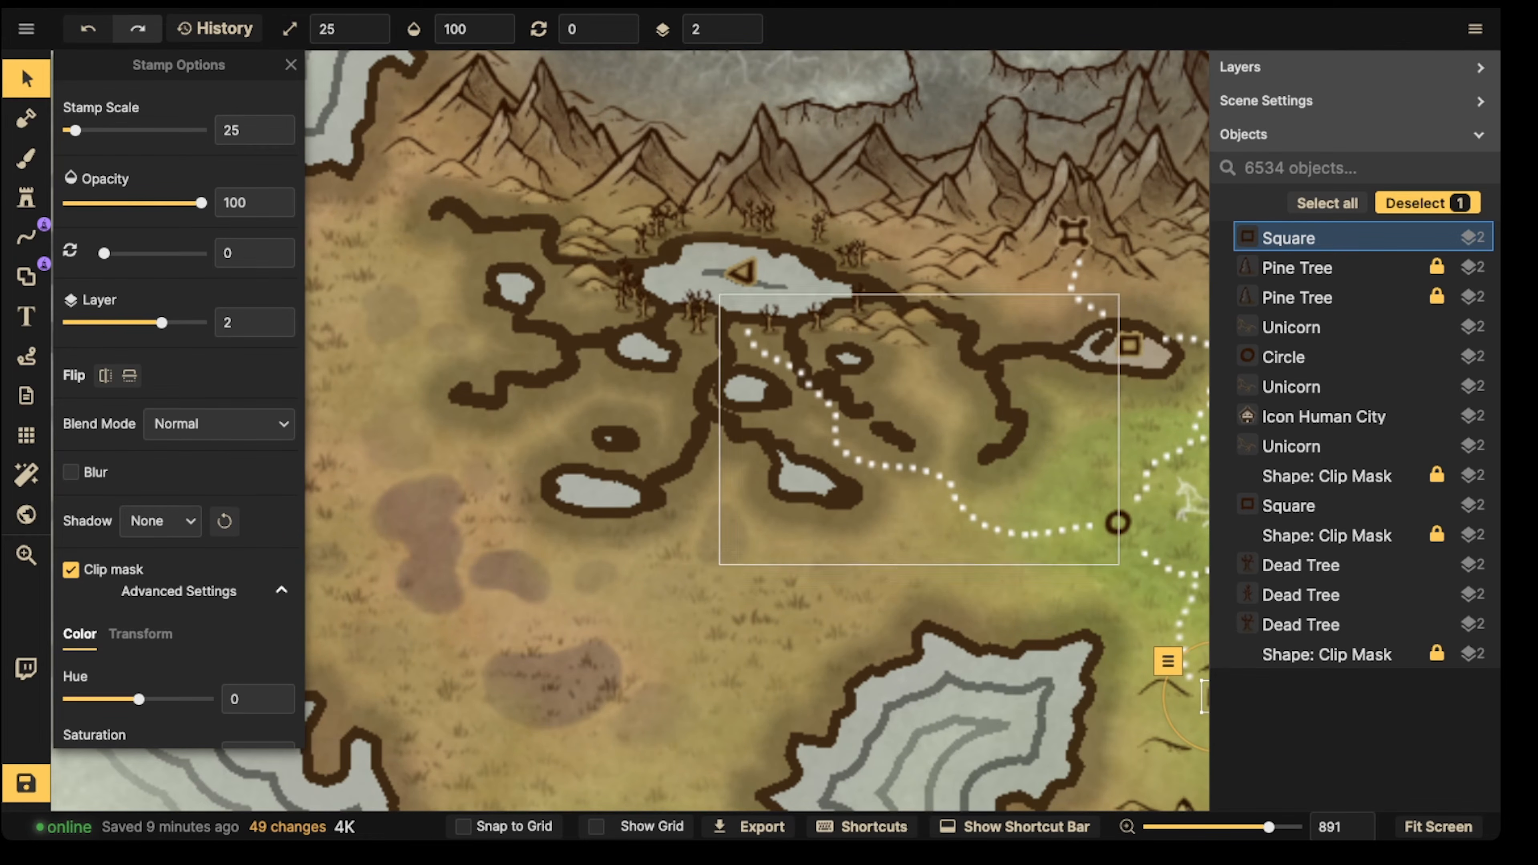
pyautogui.press('space')
pyautogui.moveTo(918, 431); pyautogui.dragTo(1099, 448)
pyautogui.press('space')
pyautogui.press('space')
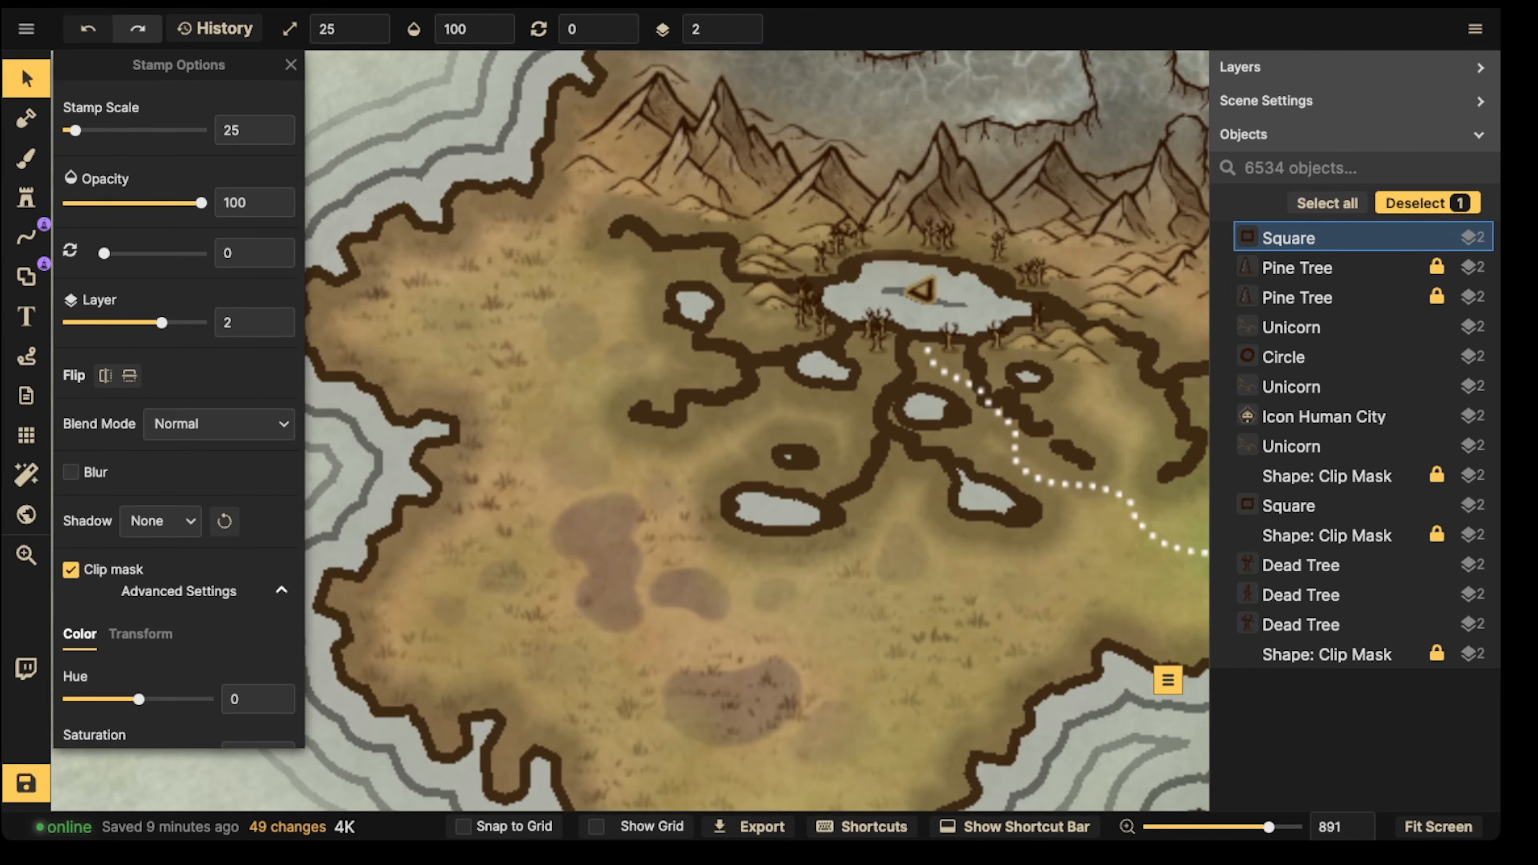
pyautogui.press('super+v')
pyautogui.moveTo(644, 278); pyautogui.dragTo(632, 259)
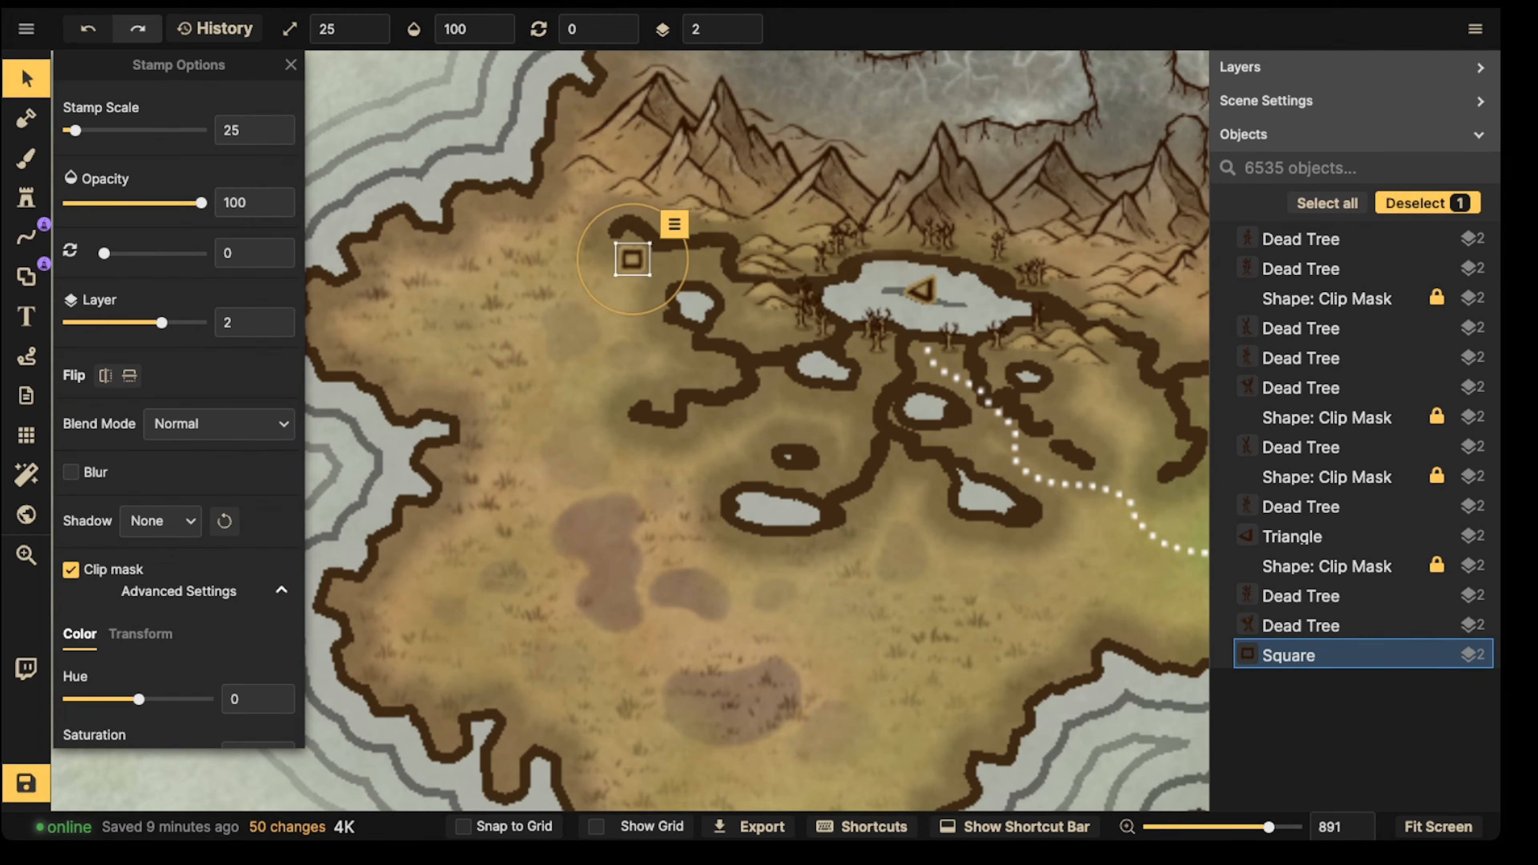
# Step: Draw a white dotted path from the lake's western side around the small pond to the northwestern square marker
pyautogui.click(26, 238)
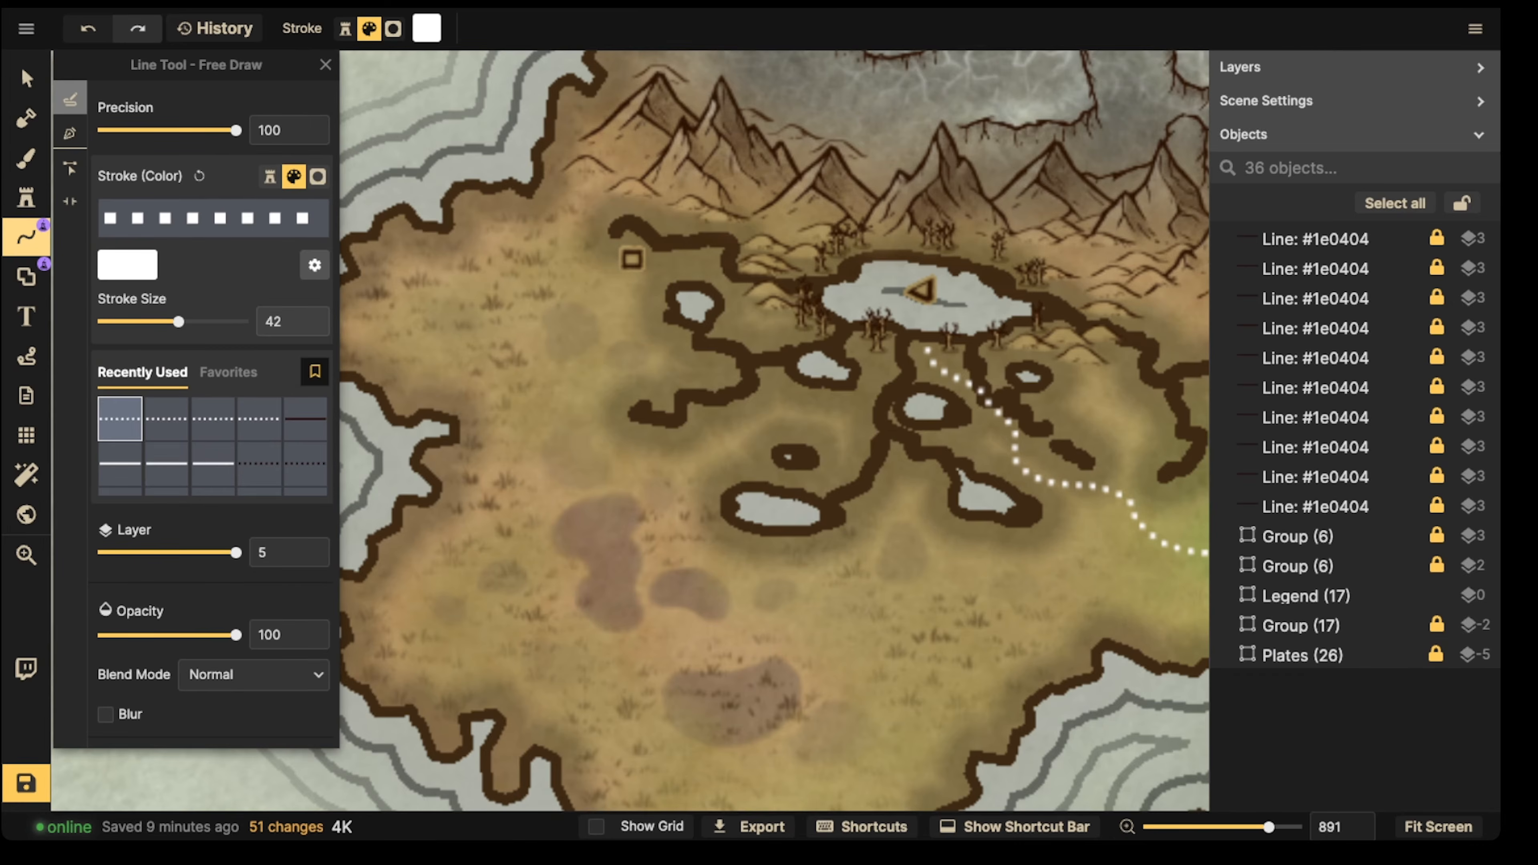
pyautogui.moveTo(760, 338); pyautogui.dragTo(786, 331)
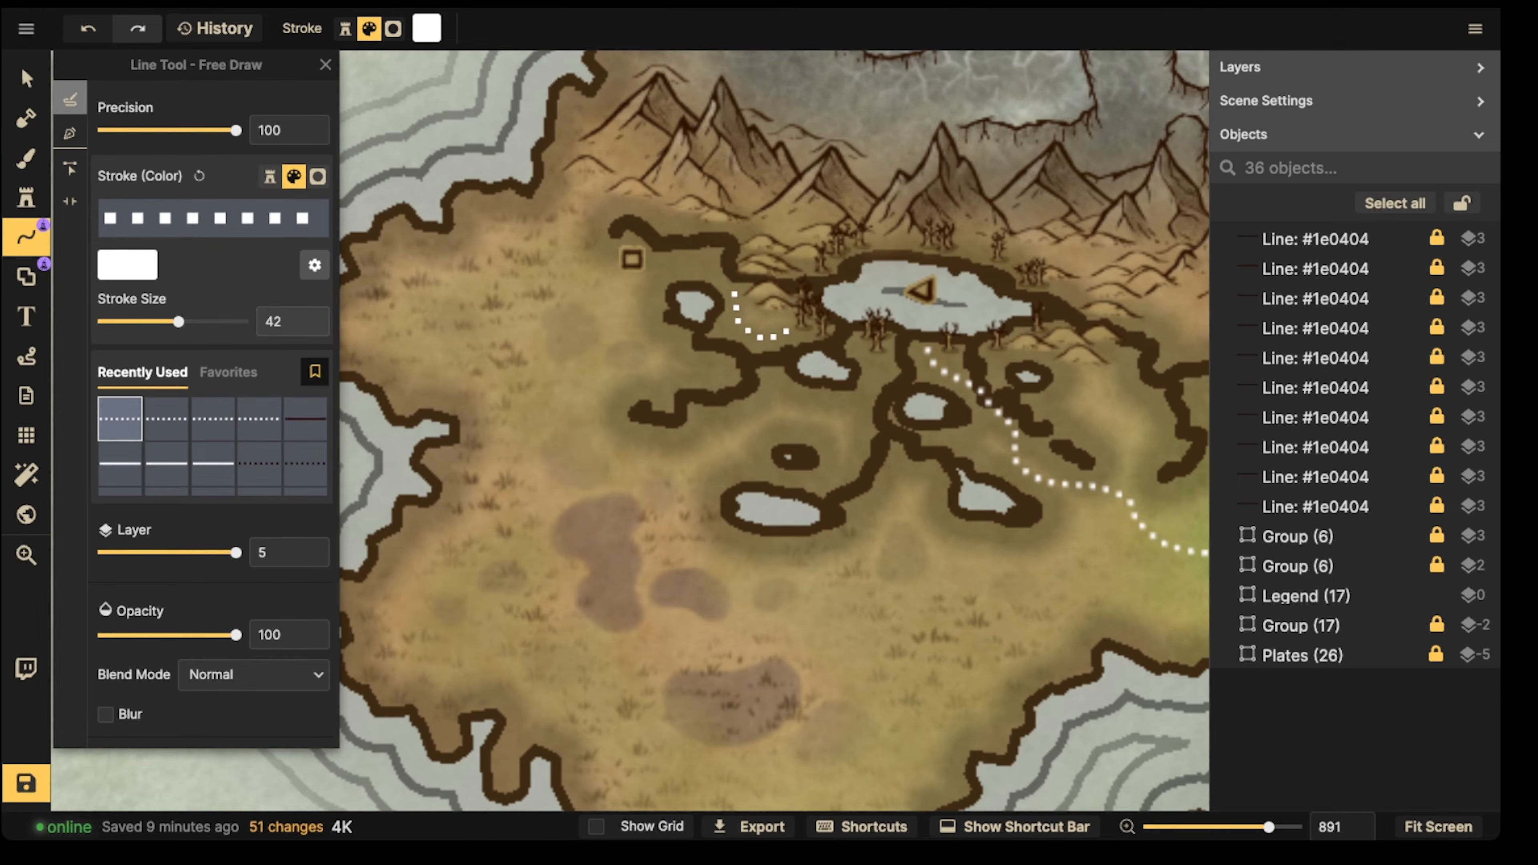
pyautogui.moveTo(665, 273); pyautogui.dragTo(639, 285)
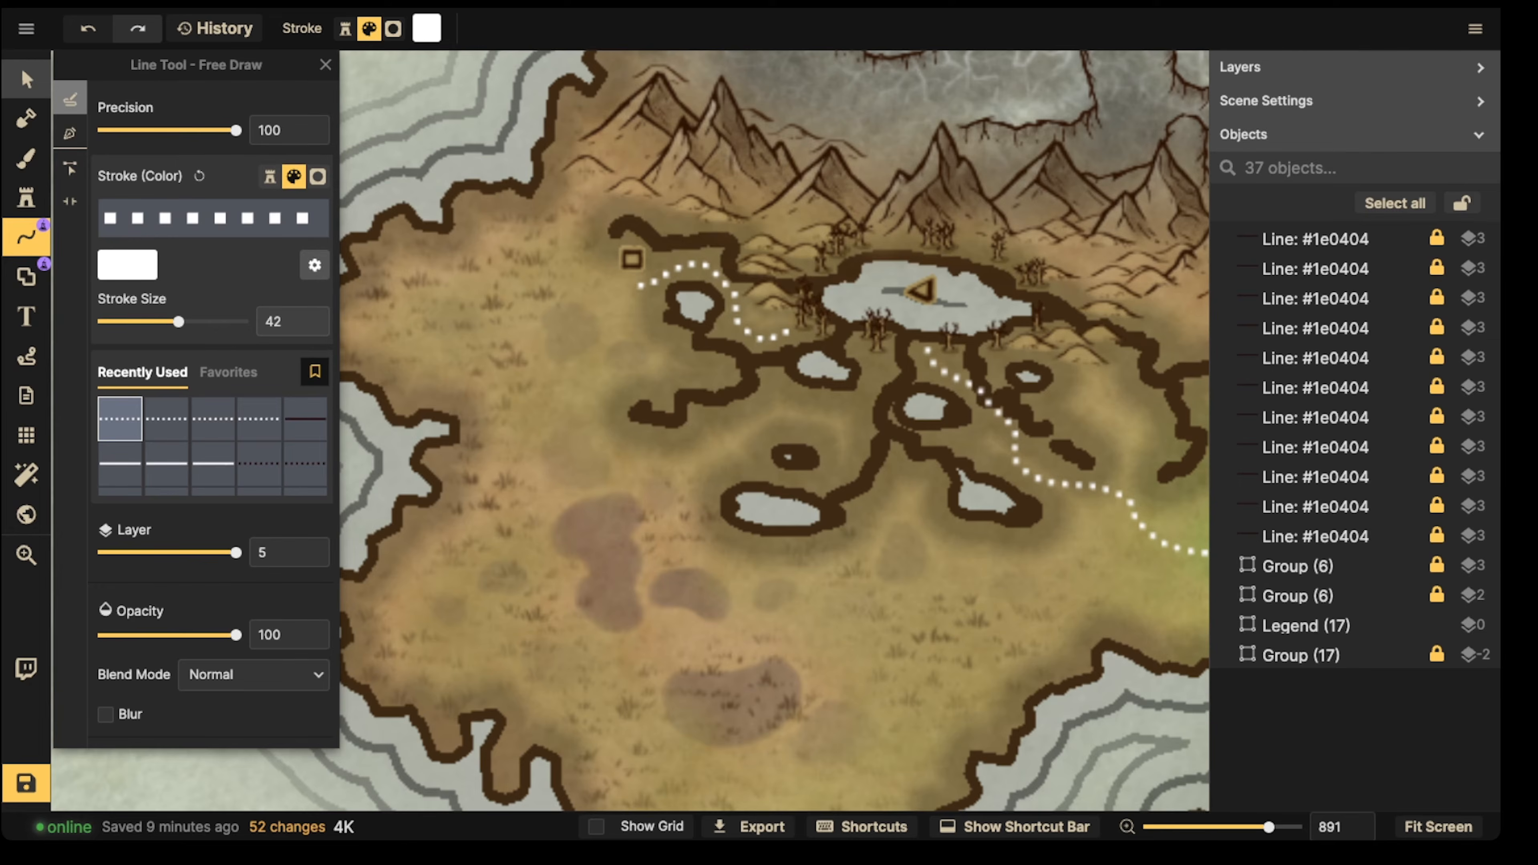
pyautogui.click(27, 79)
# Step: Review the map from the northwestern path to Obereth, checking the circle and triangle markers
pyautogui.scroll(-5, 588, 369)
pyautogui.moveTo(665, 326); pyautogui.dragTo(579, 276)
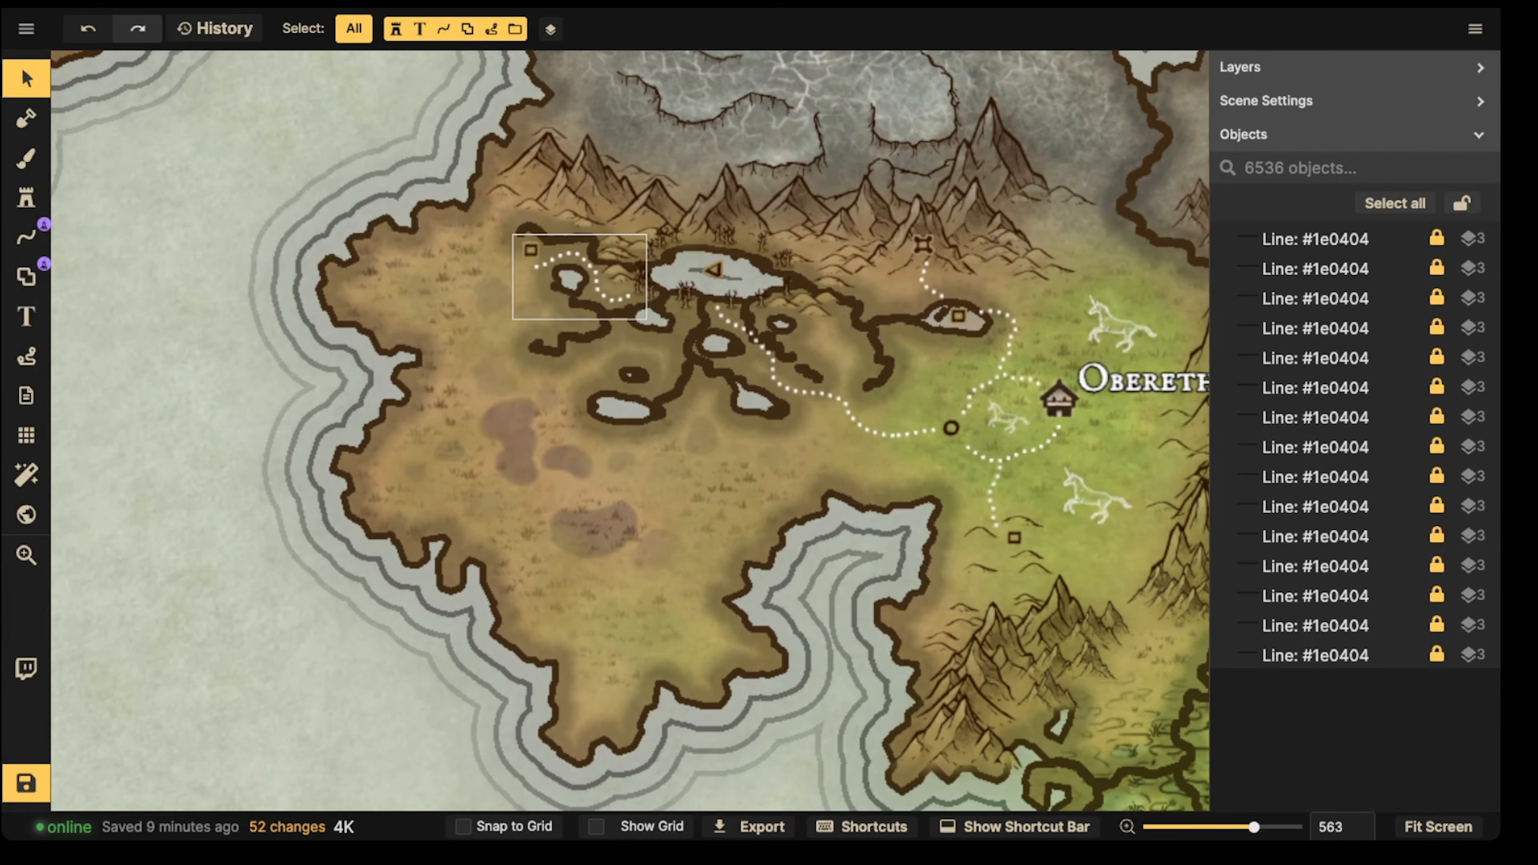
pyautogui.click(952, 428)
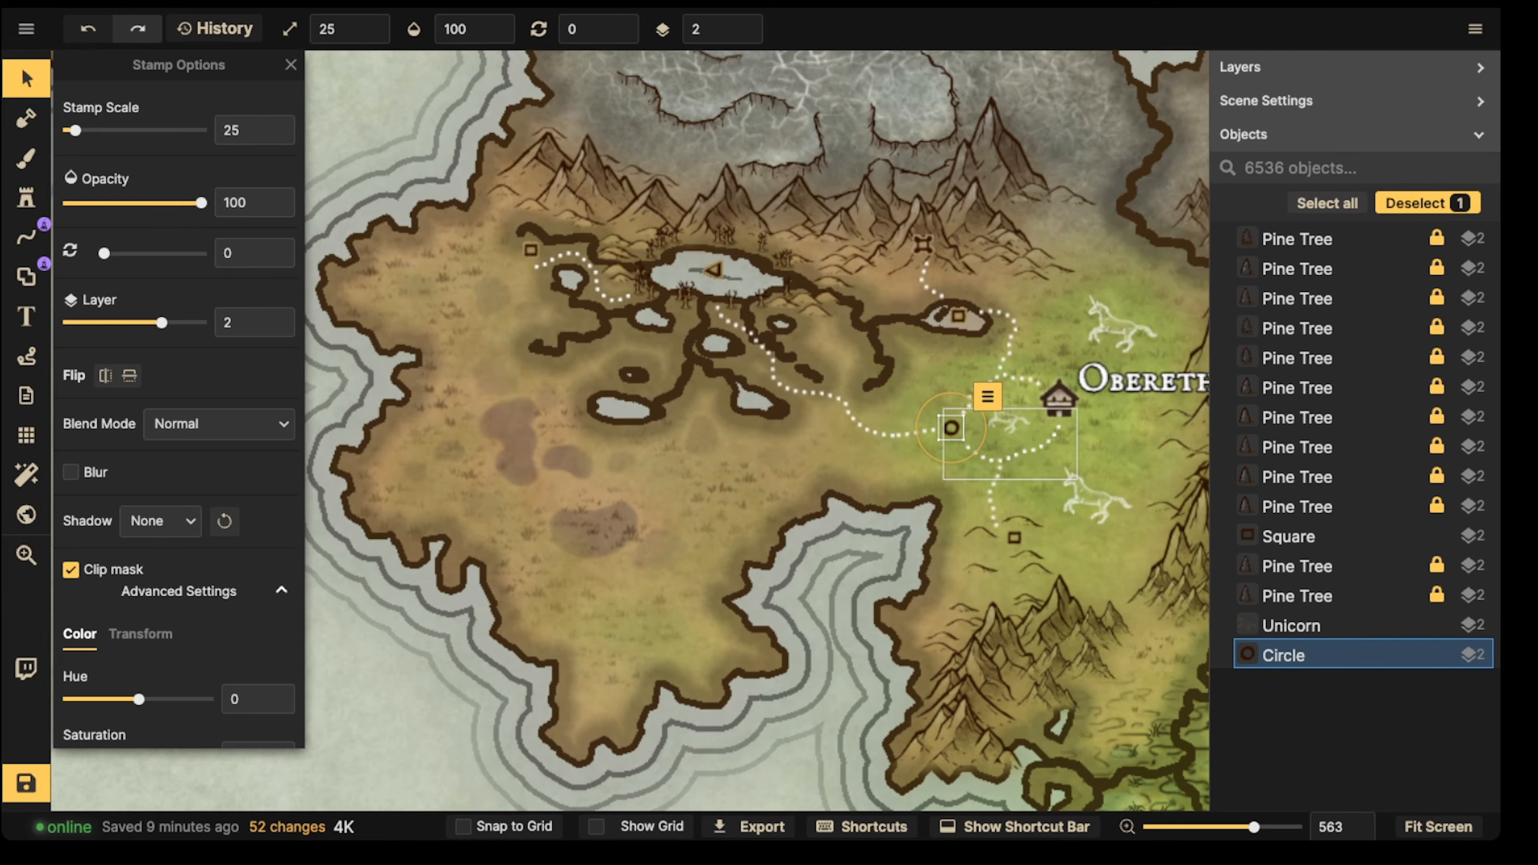
pyautogui.moveTo(830, 375); pyautogui.dragTo(694, 324)
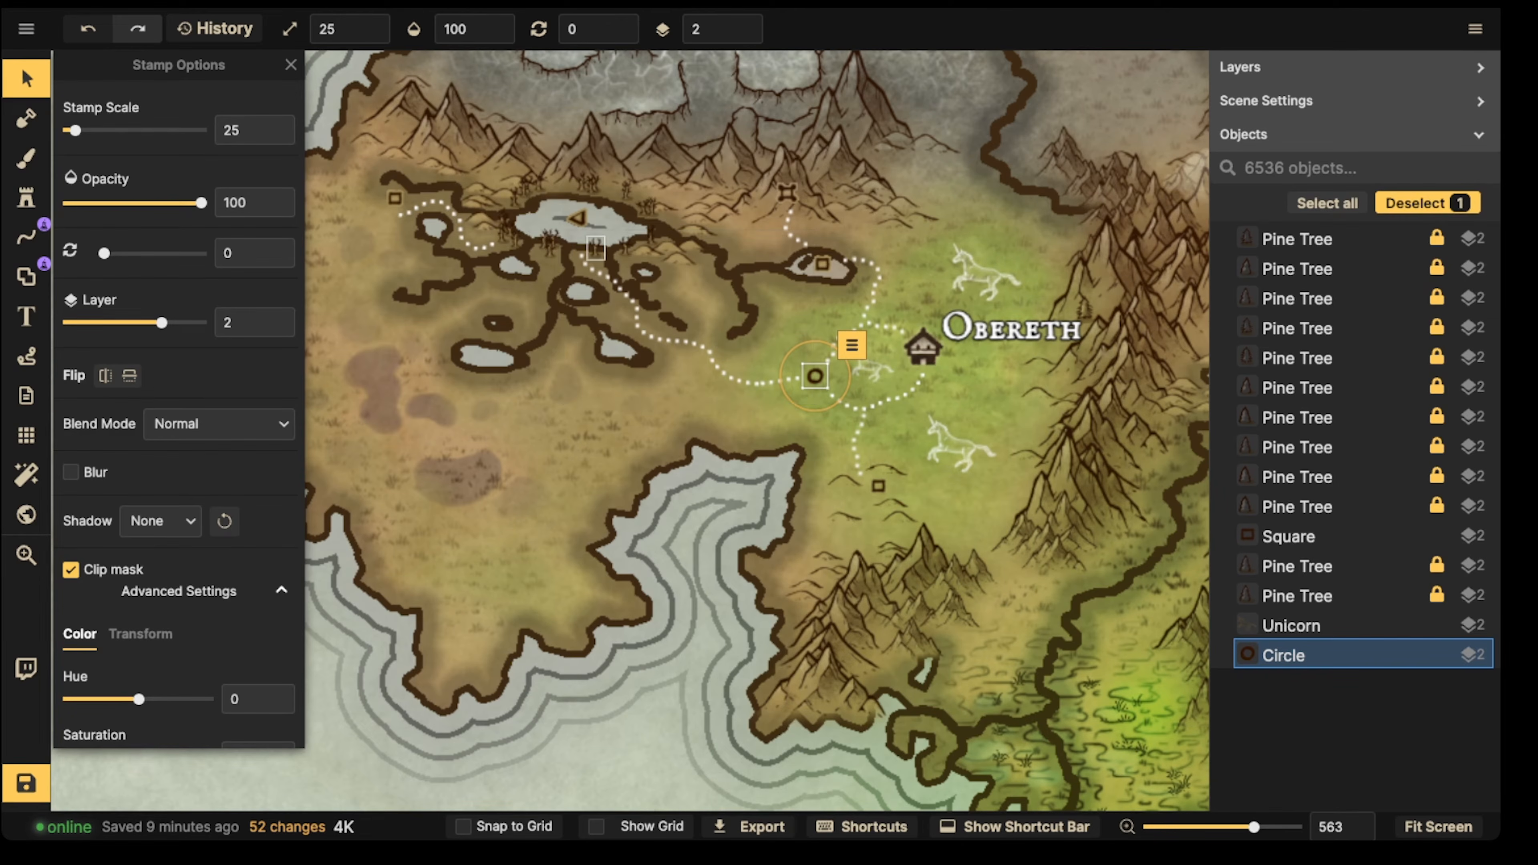
pyautogui.click(579, 217)
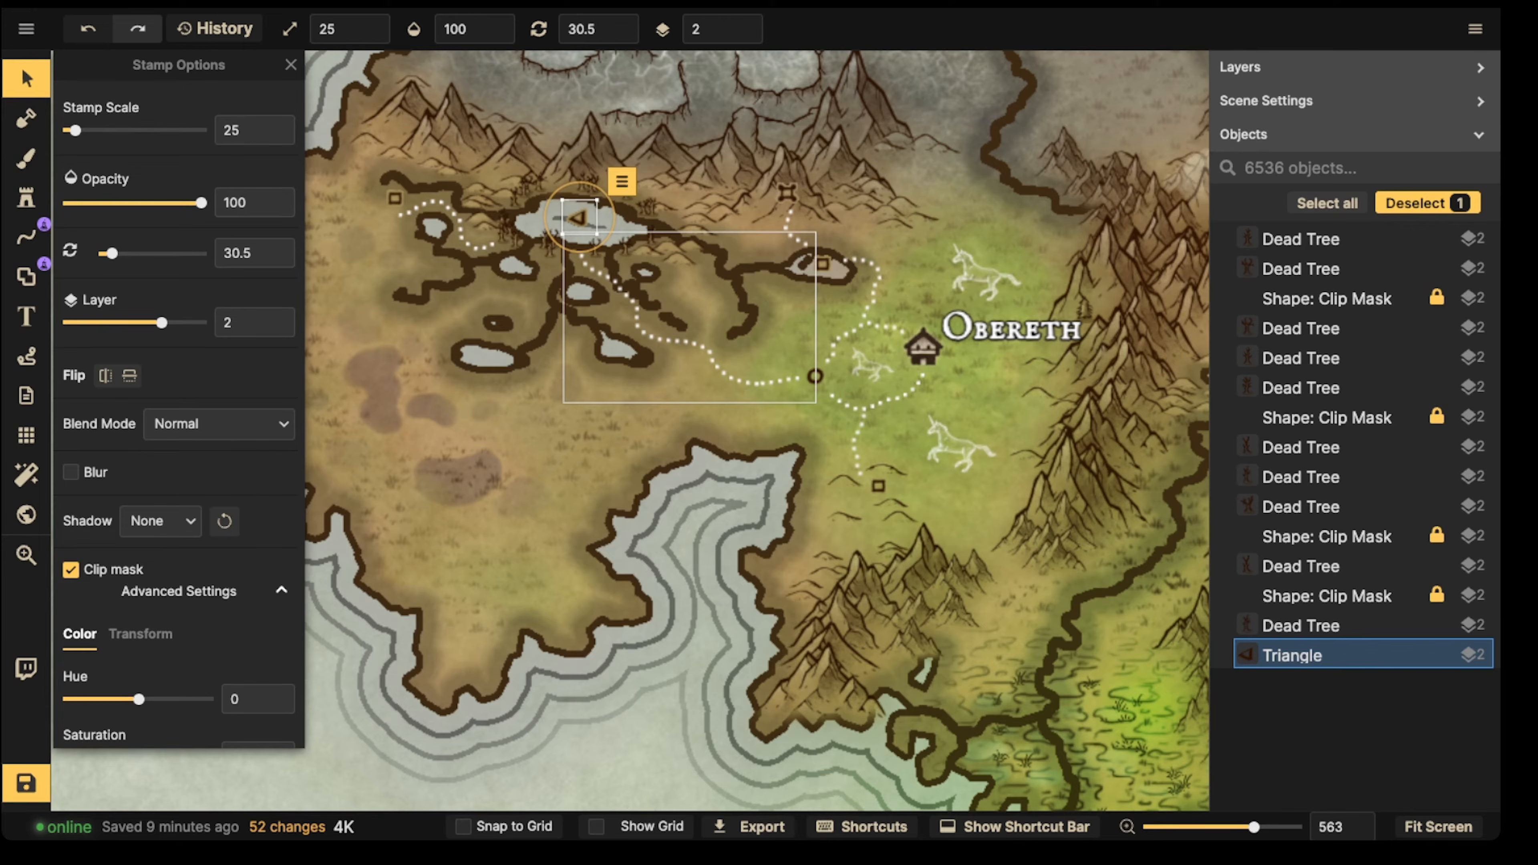
pyautogui.press('space')
pyautogui.moveTo(690, 317); pyautogui.dragTo(913, 337)
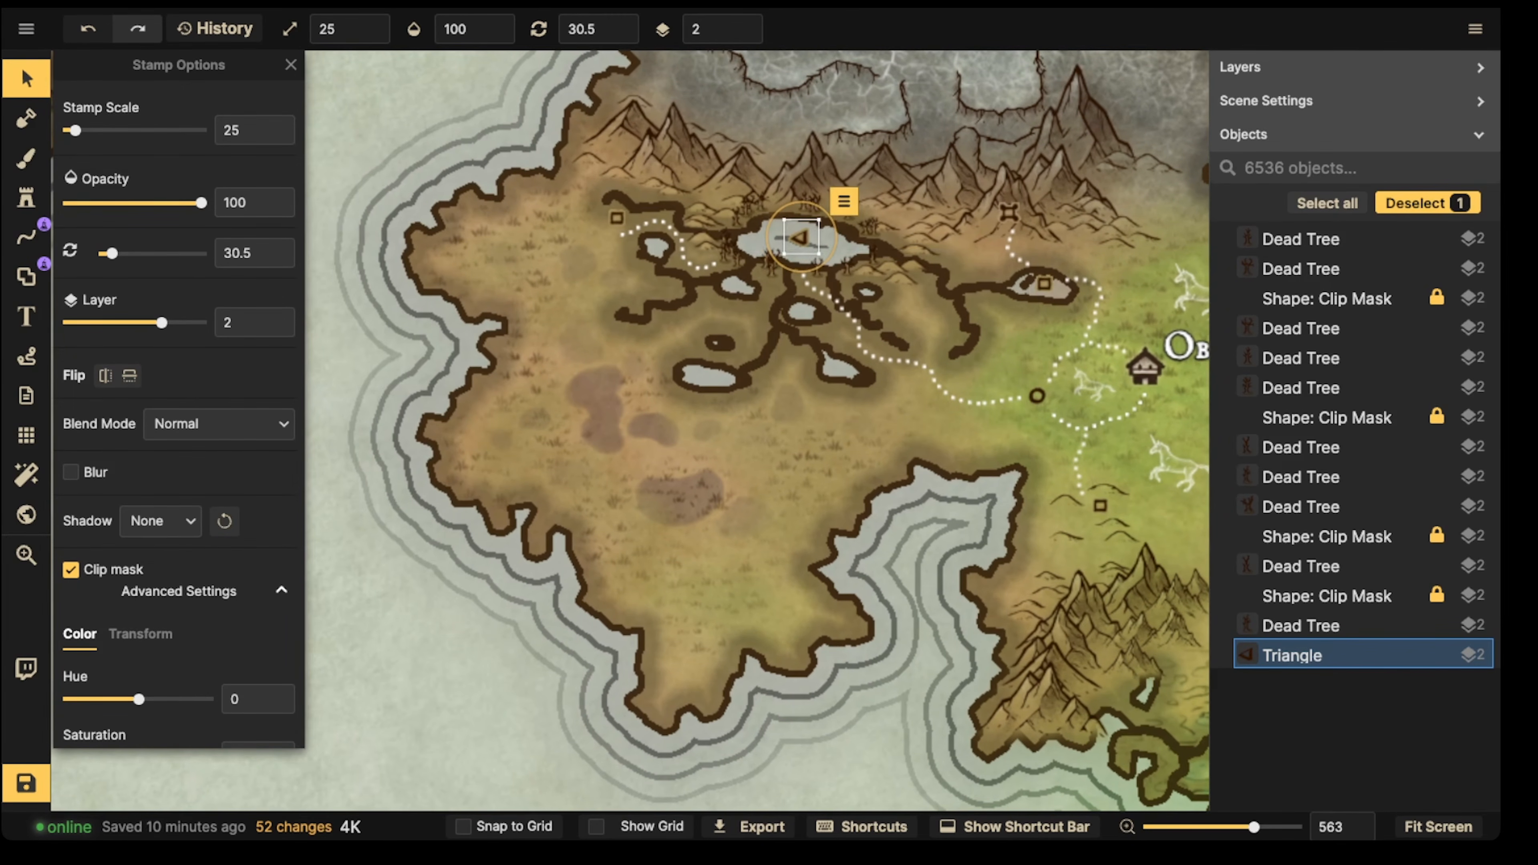
# Step: Copy the circle marker west of Obereth onto the southernmost dark patch of the southwestern plain
pyautogui.click(1037, 396)
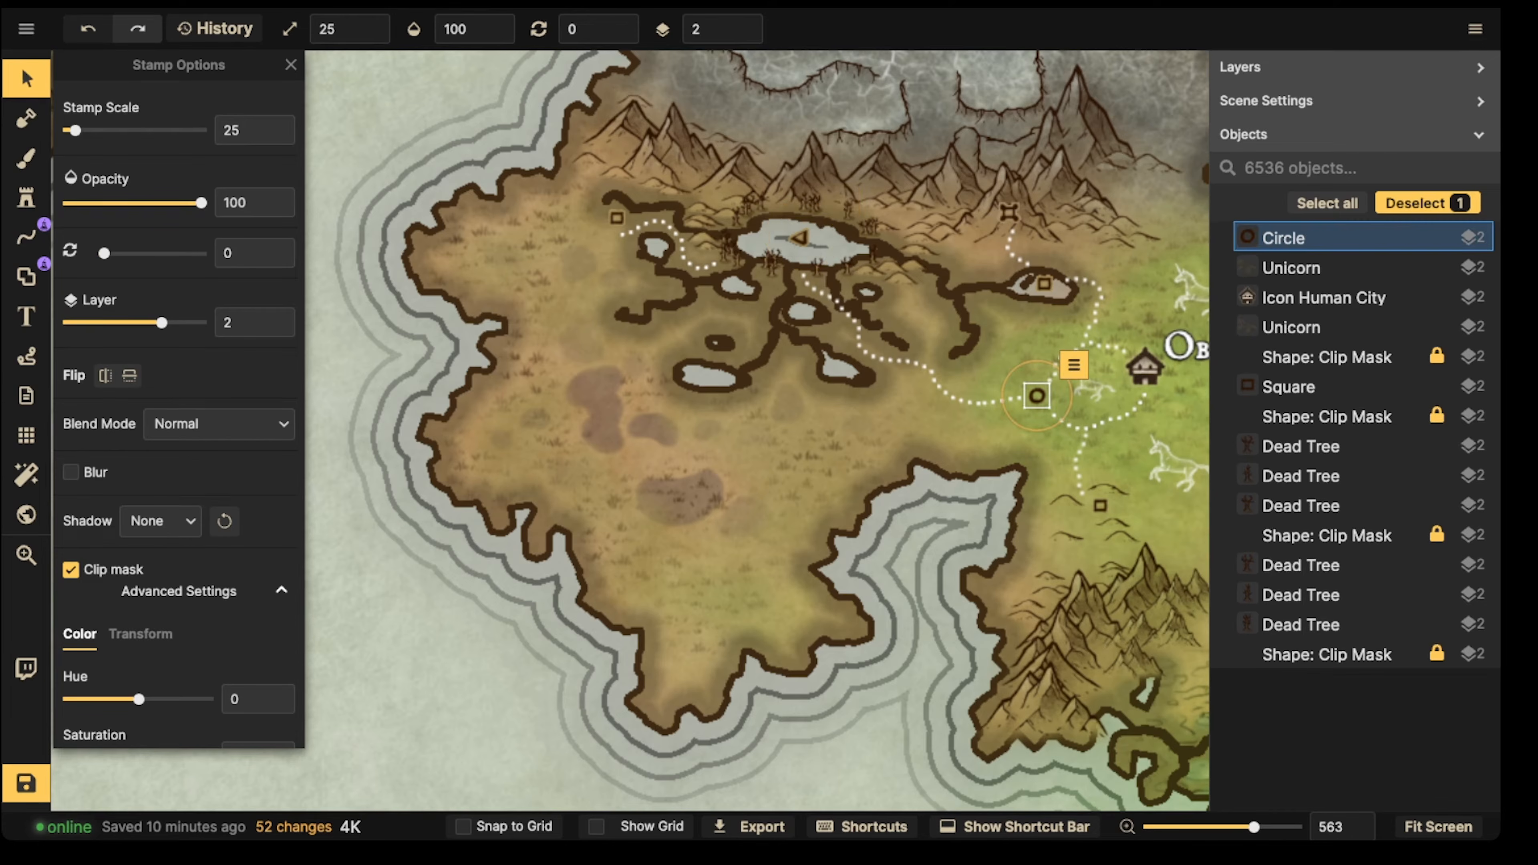
pyautogui.hotkey('ctrl', 'v')
pyautogui.scroll(5, 696, 539)
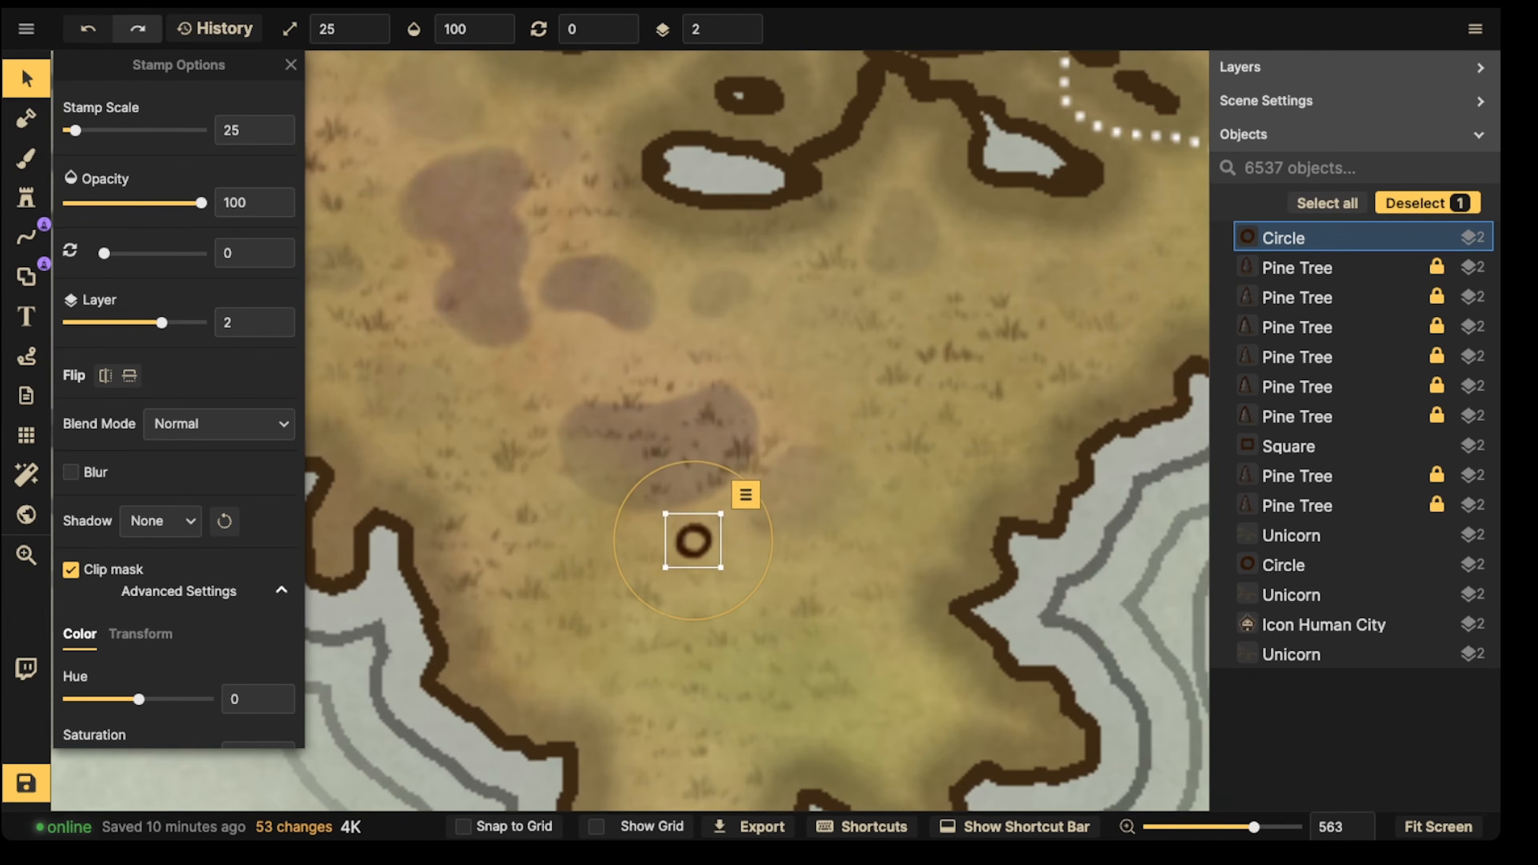
pyautogui.moveTo(694, 540); pyautogui.dragTo(658, 441)
pyautogui.click(658, 441)
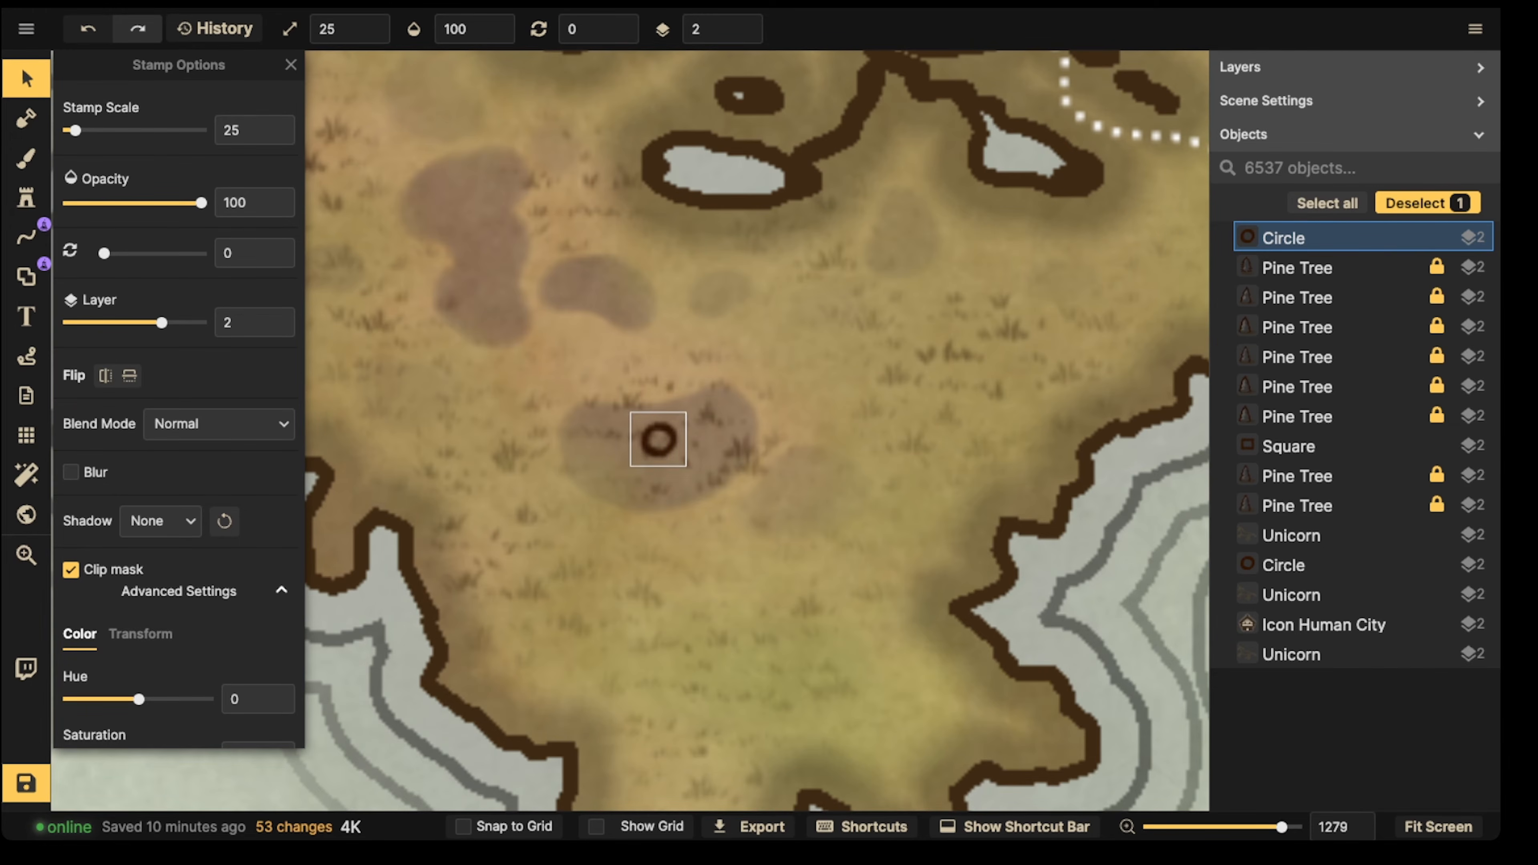
pyautogui.scroll(-1, 518, 412)
pyautogui.scroll(-10, 703, 413)
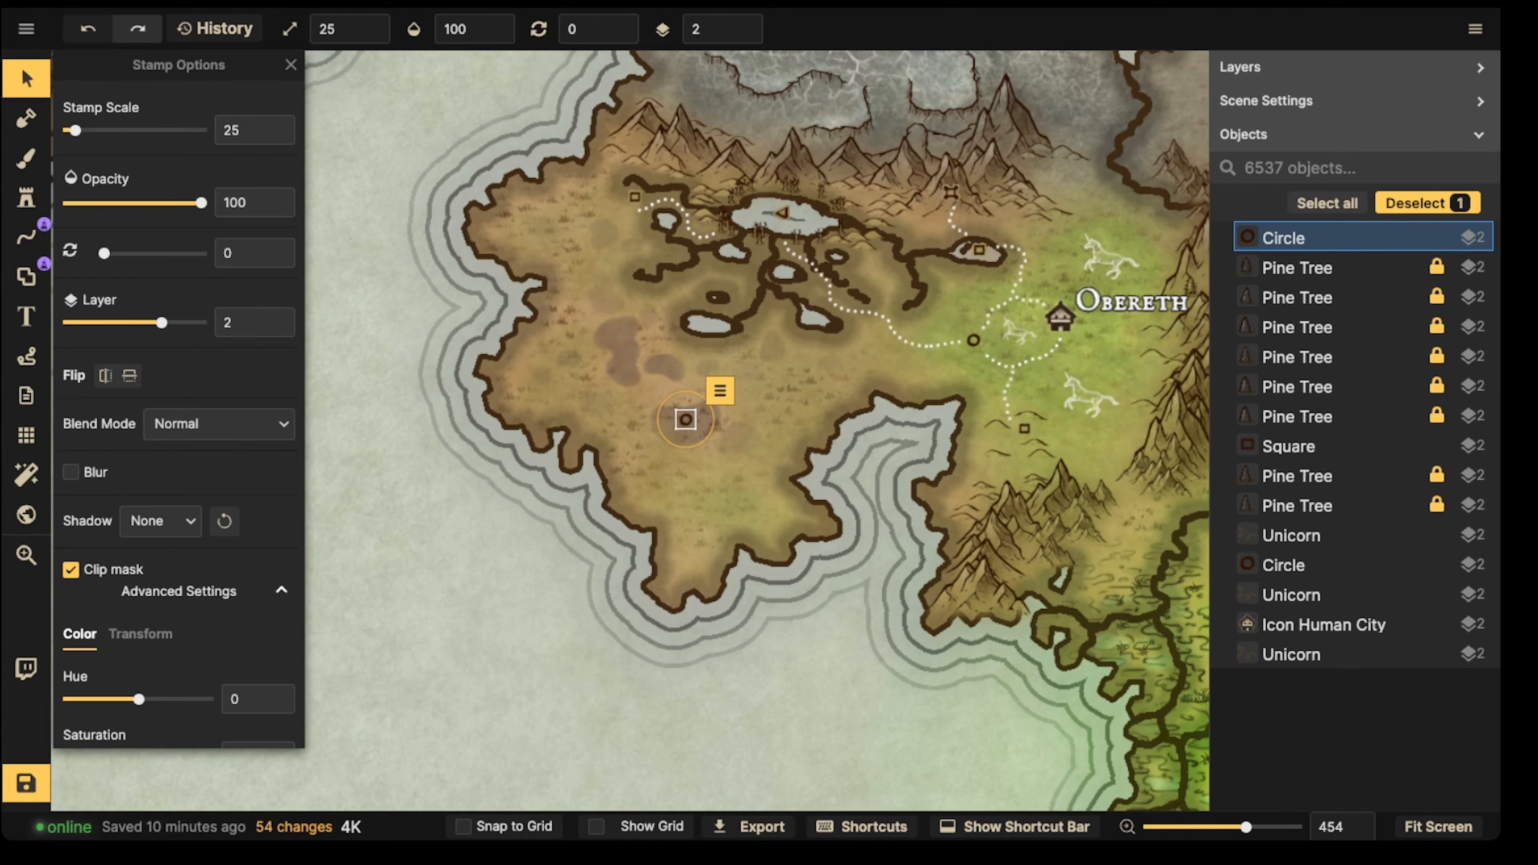
pyautogui.scroll(5, 673, 416)
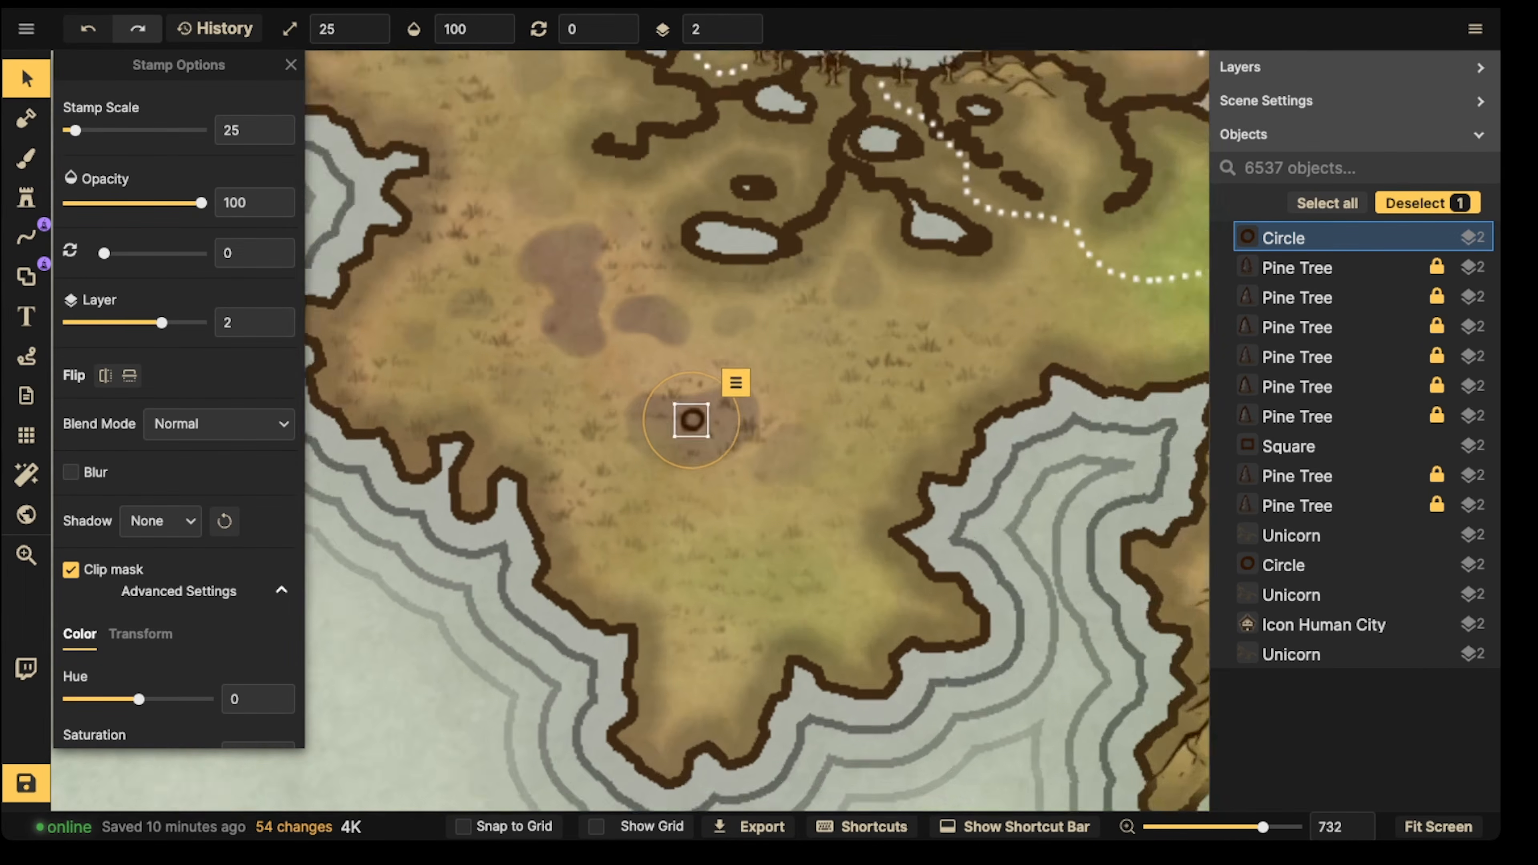
# Step: Fine-tune the position of the copied circle marker within the southernmost dark patch of the southwestern plain
pyautogui.moveTo(700, 423); pyautogui.dragTo(691, 418)
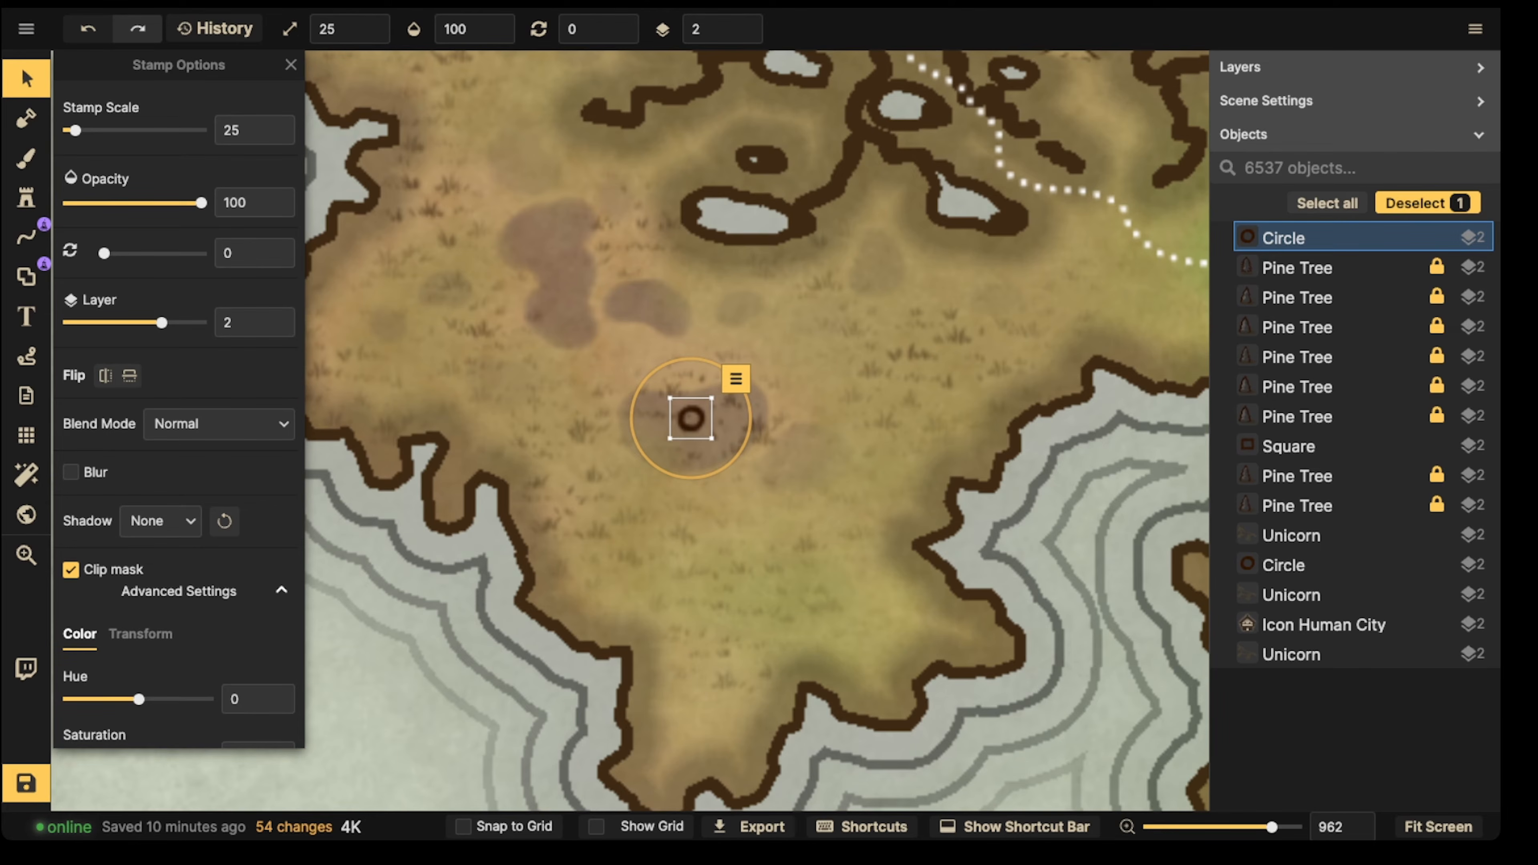
pyautogui.scroll(-2, 756, 327)
pyautogui.press('Escape')
pyautogui.press('space')
pyautogui.moveTo(884, 243); pyautogui.dragTo(848, 264)
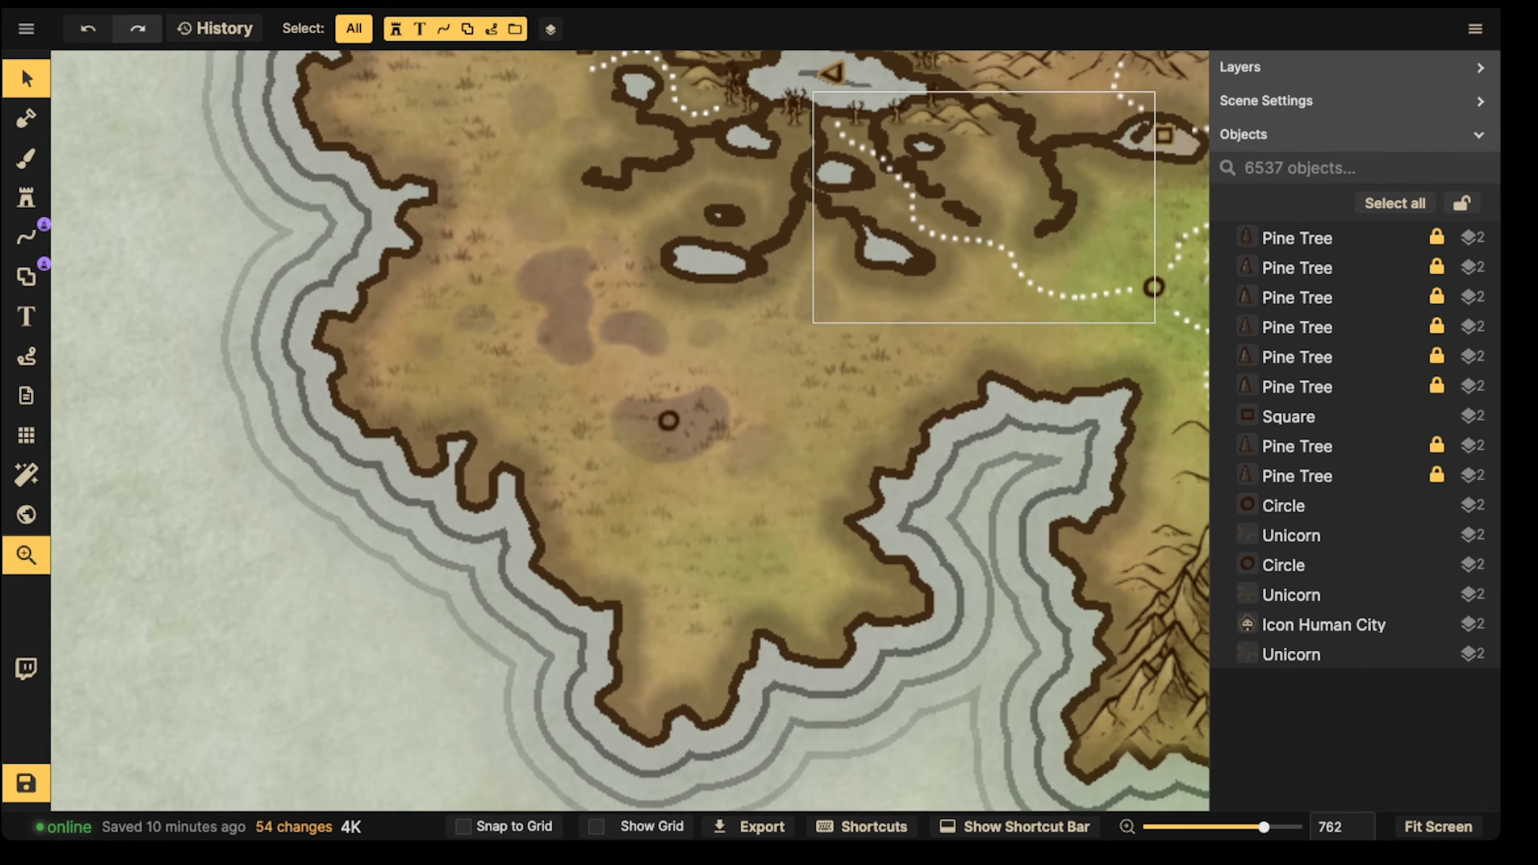
pyautogui.click(669, 421)
pyautogui.moveTo(668, 421); pyautogui.dragTo(670, 422)
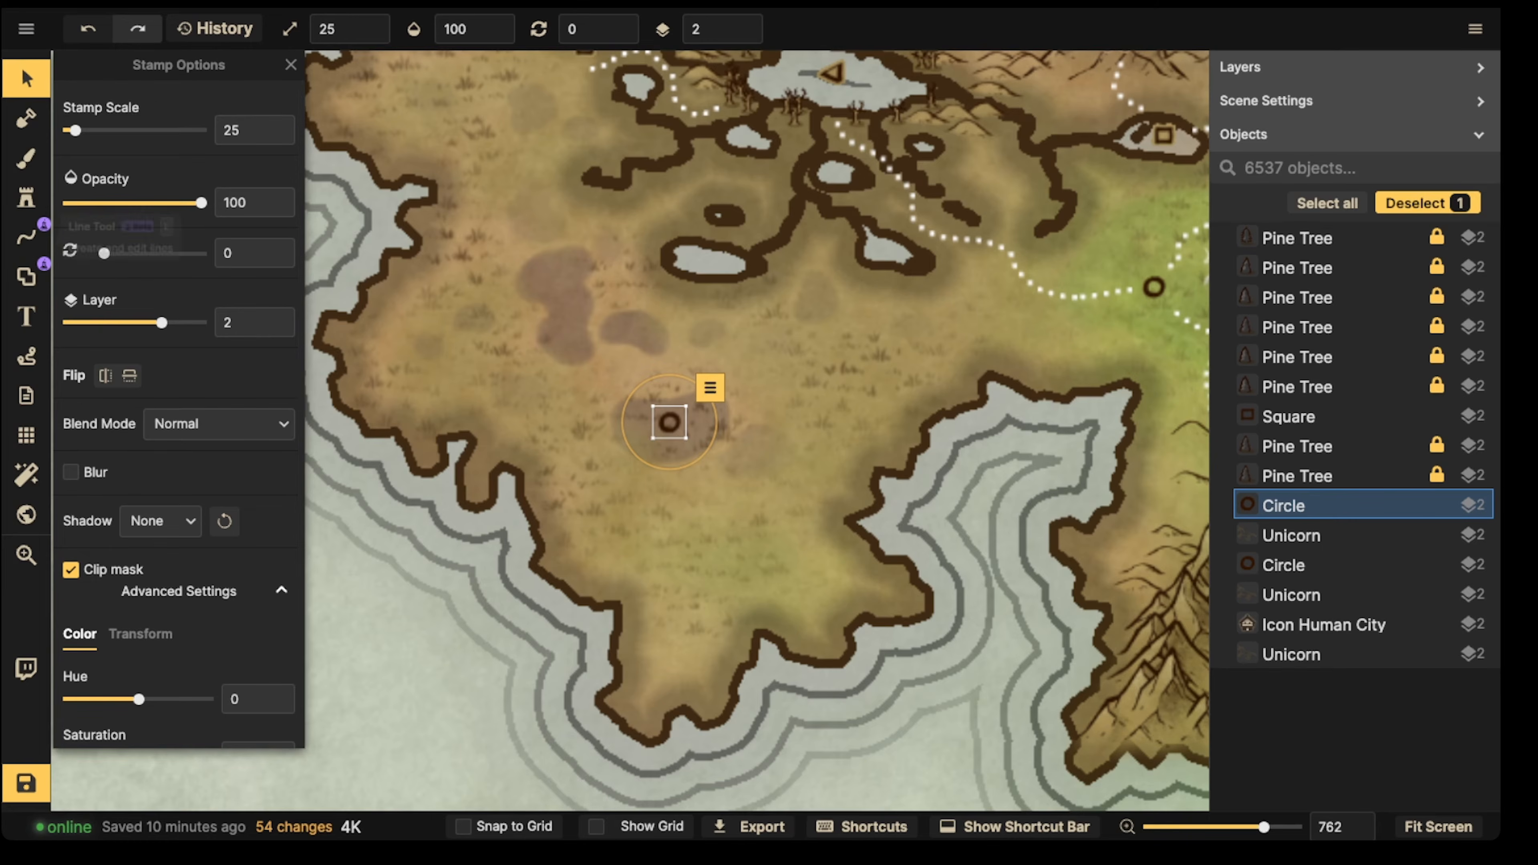
pyautogui.click(25, 554)
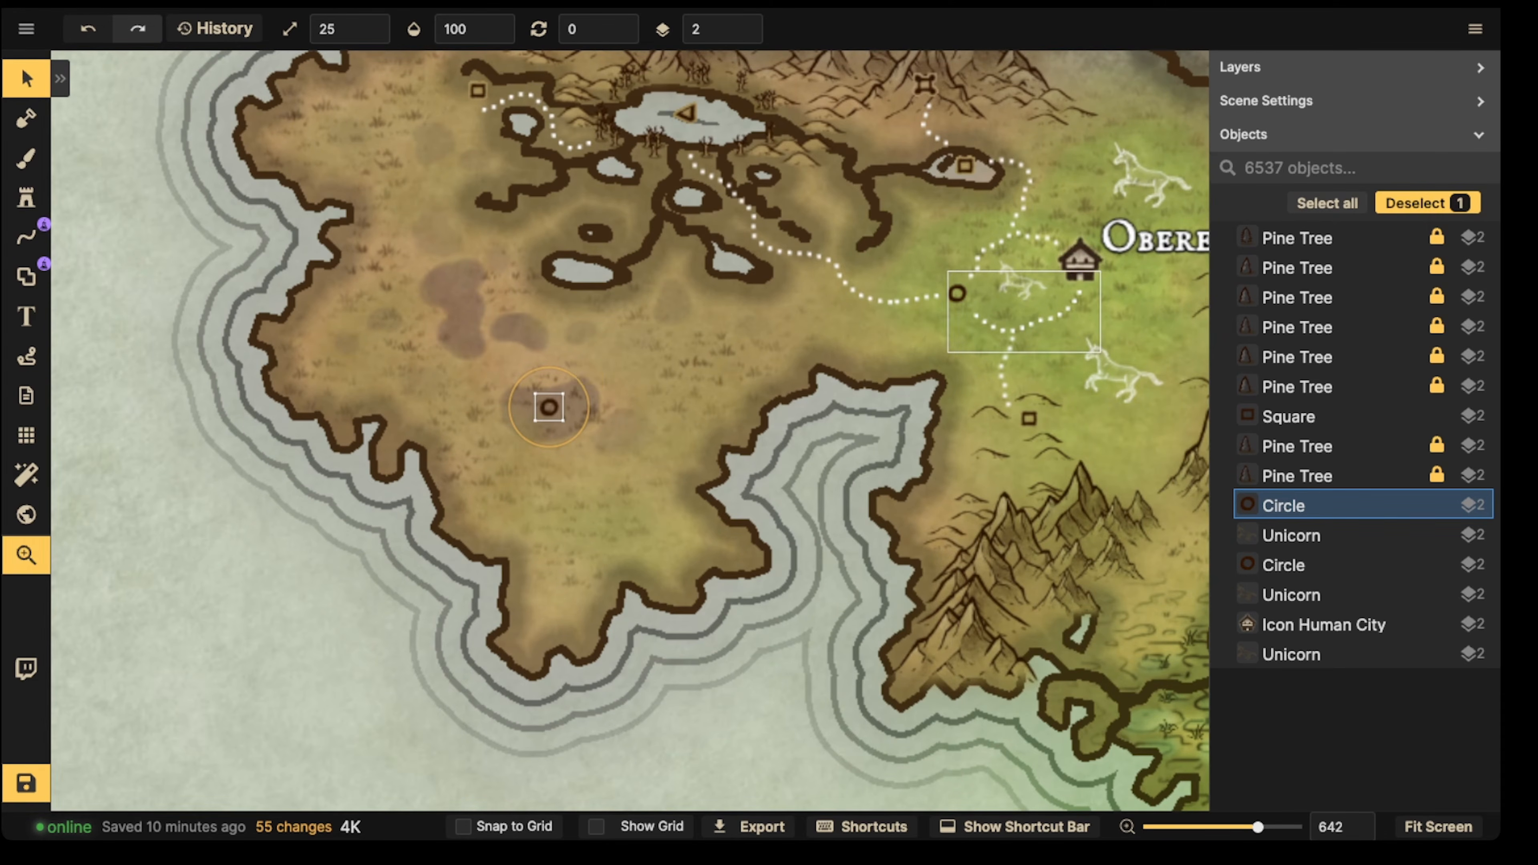
pyautogui.moveTo(1030, 310); pyautogui.dragTo(964, 393)
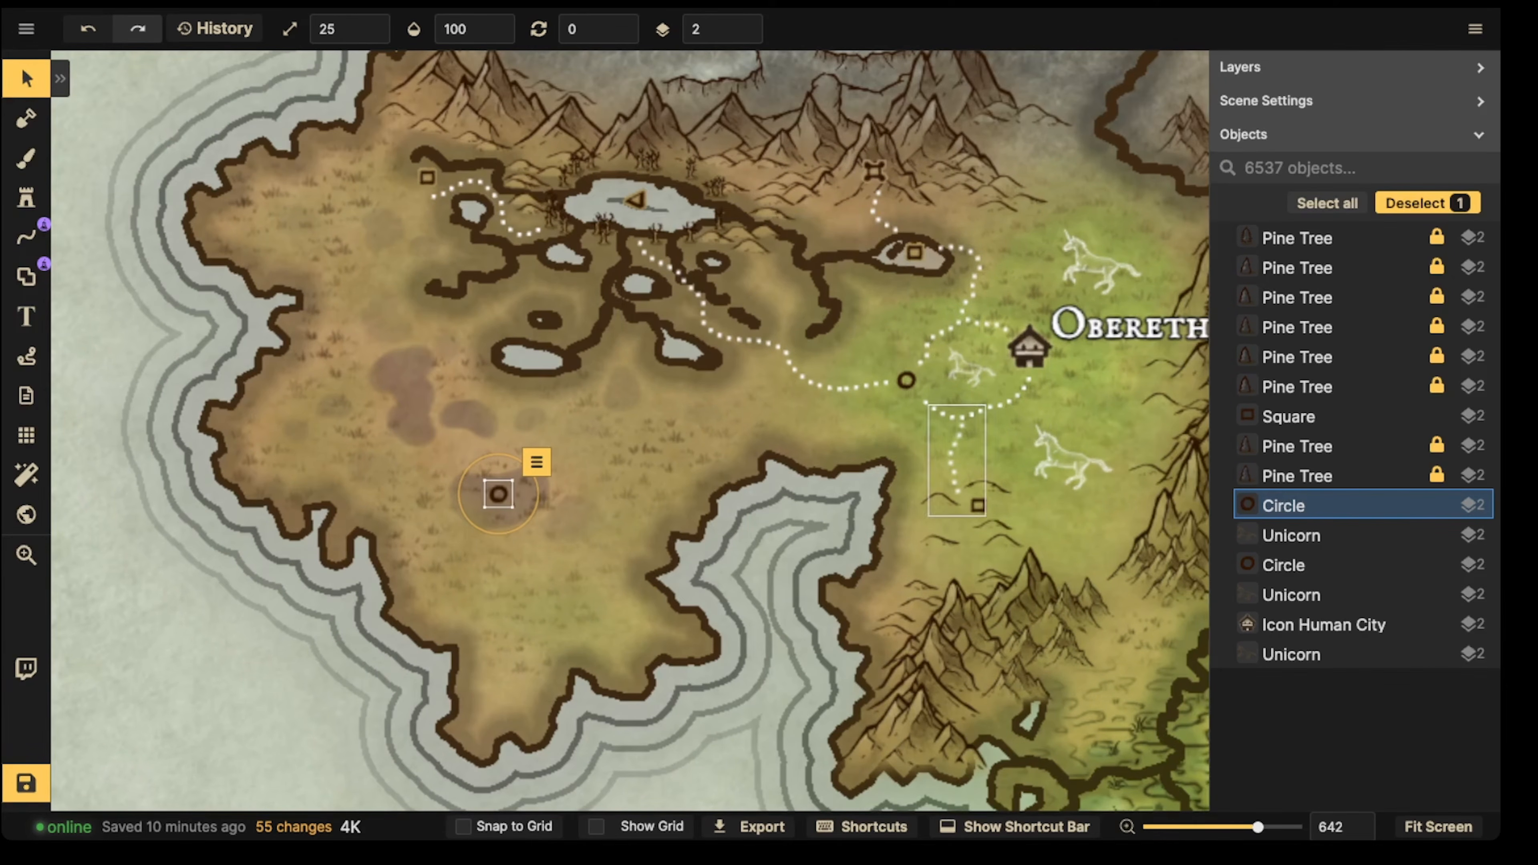
pyautogui.click(635, 199)
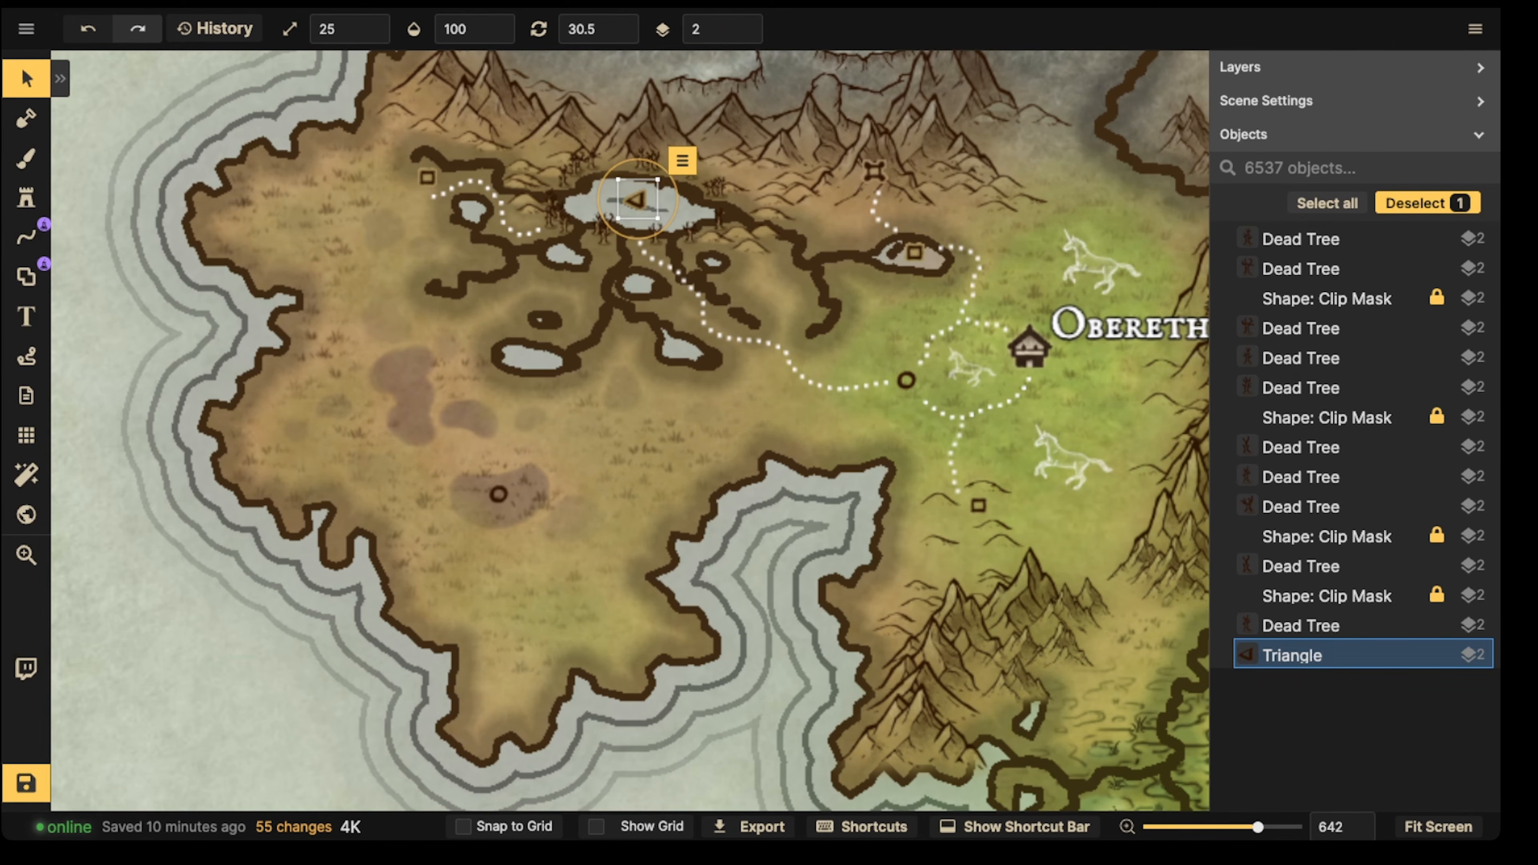
pyautogui.hotkey('ctrl', 'v')
pyautogui.scroll(-1, 639, 438)
pyautogui.moveTo(639, 437); pyautogui.dragTo(653, 446)
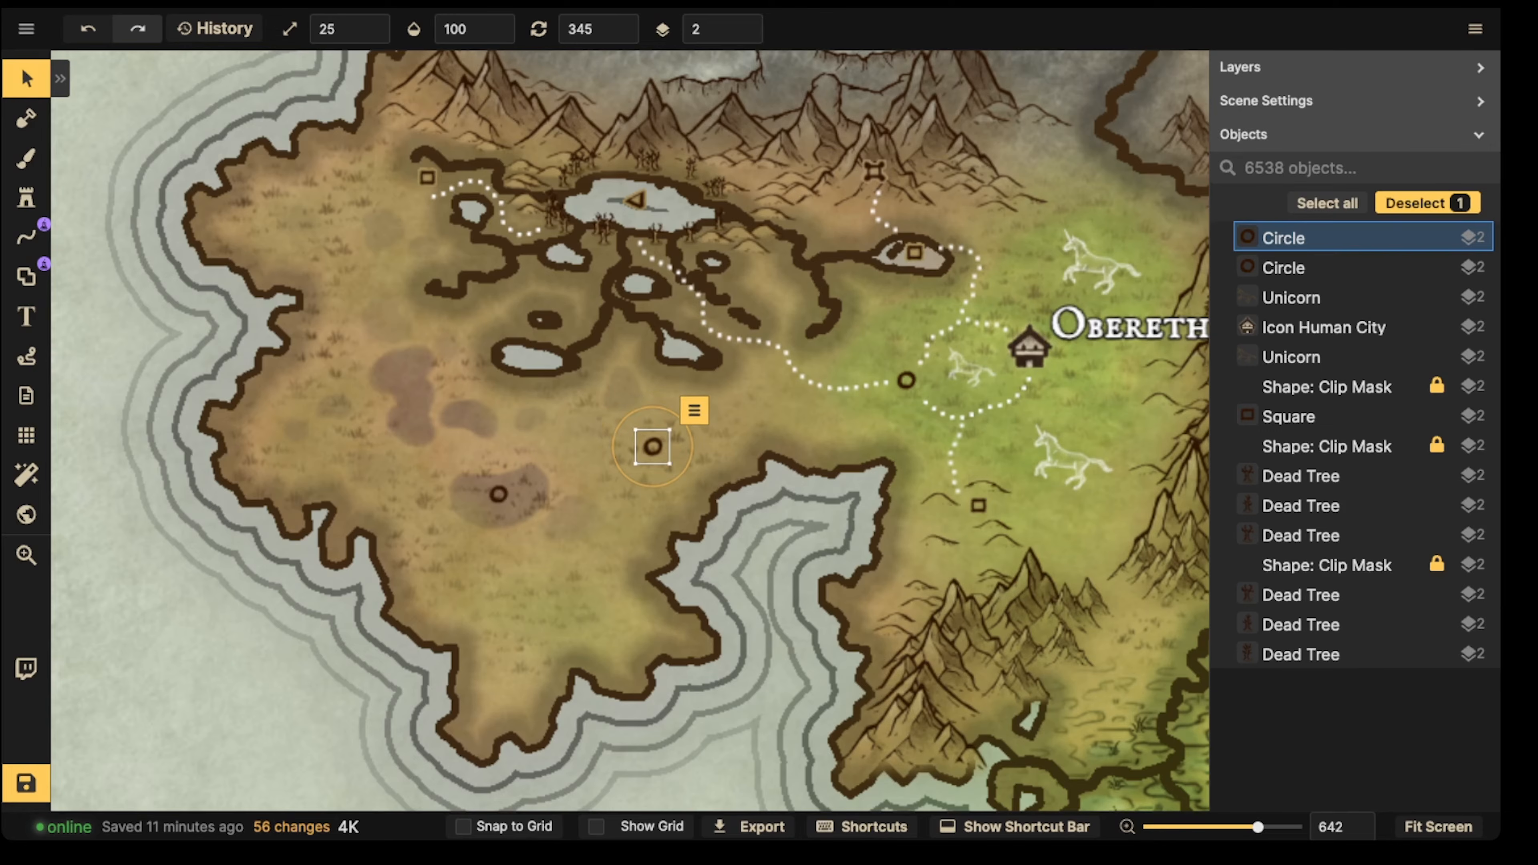
pyautogui.press('Delete')
# Step: Choose the narrow pointed monument icon from the Parchment World stamps
pyautogui.click(26, 198)
pyautogui.click(121, 156)
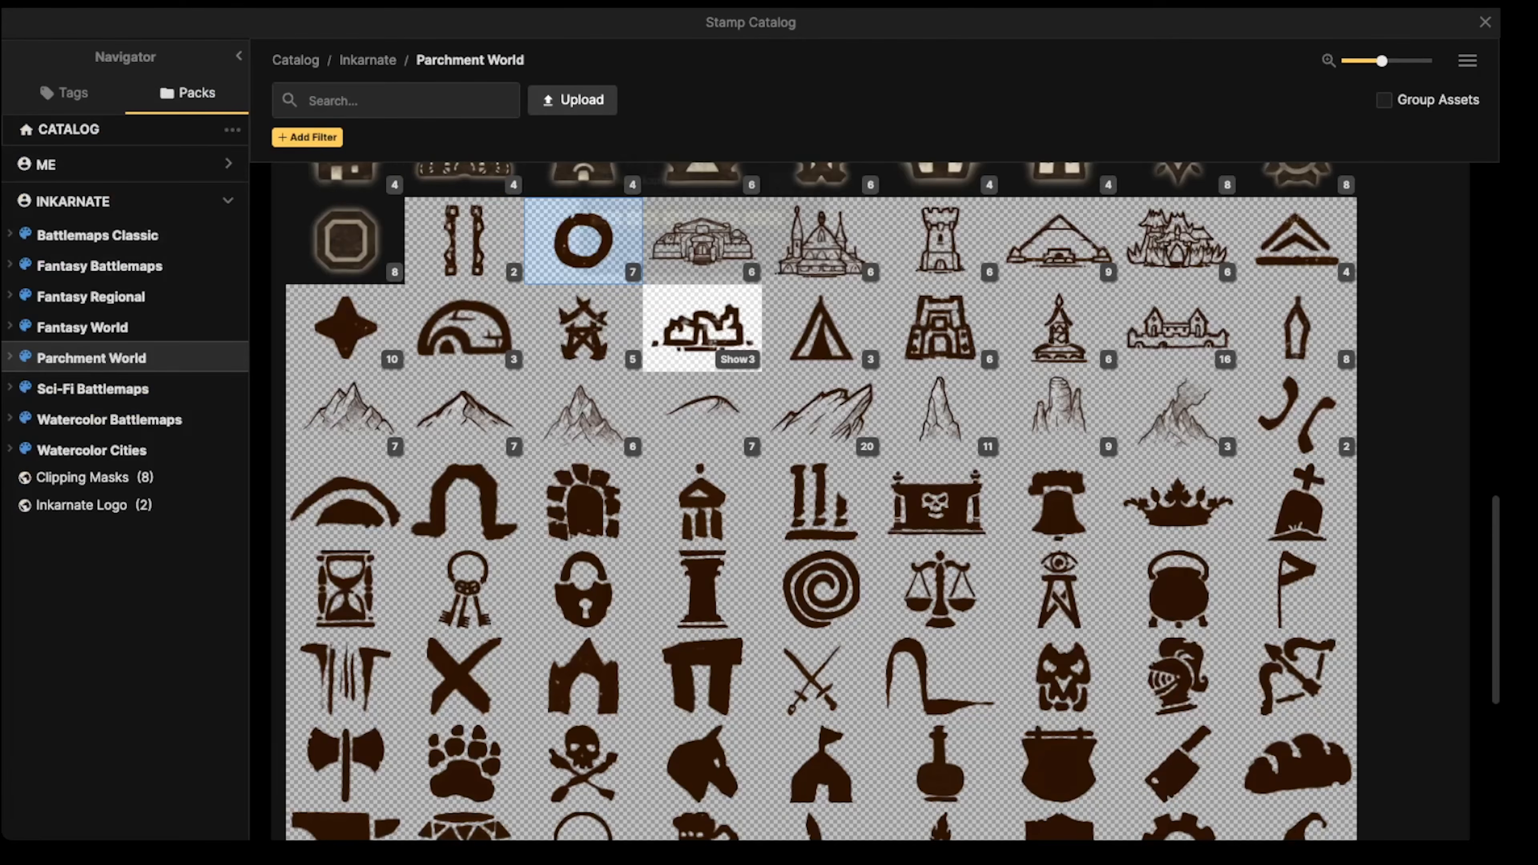
pyautogui.scroll(-2, 715, 339)
pyautogui.scroll(5, 806, 376)
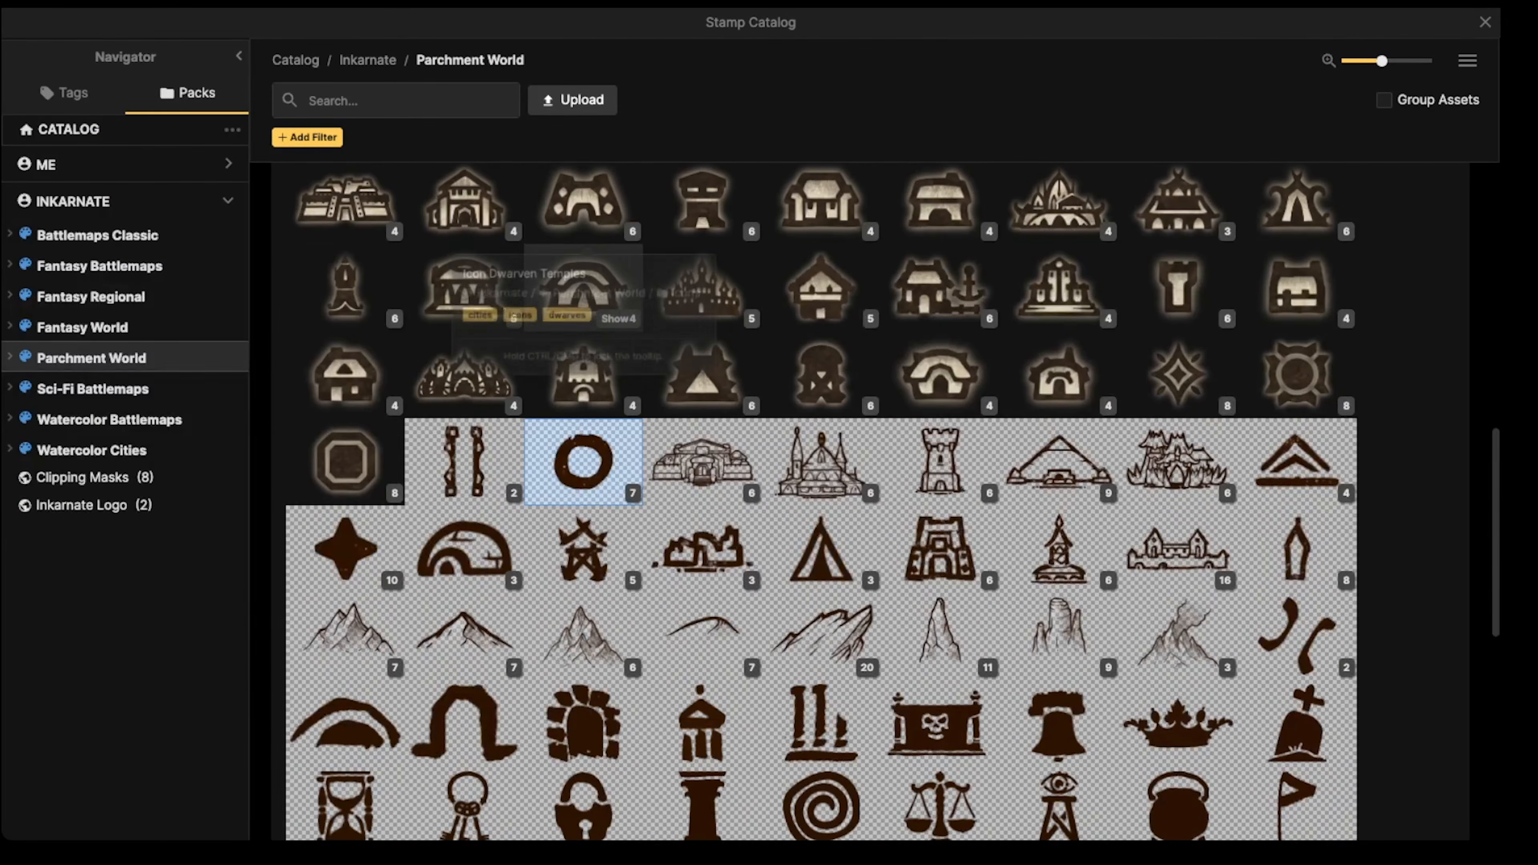
pyautogui.scroll(1, 909, 364)
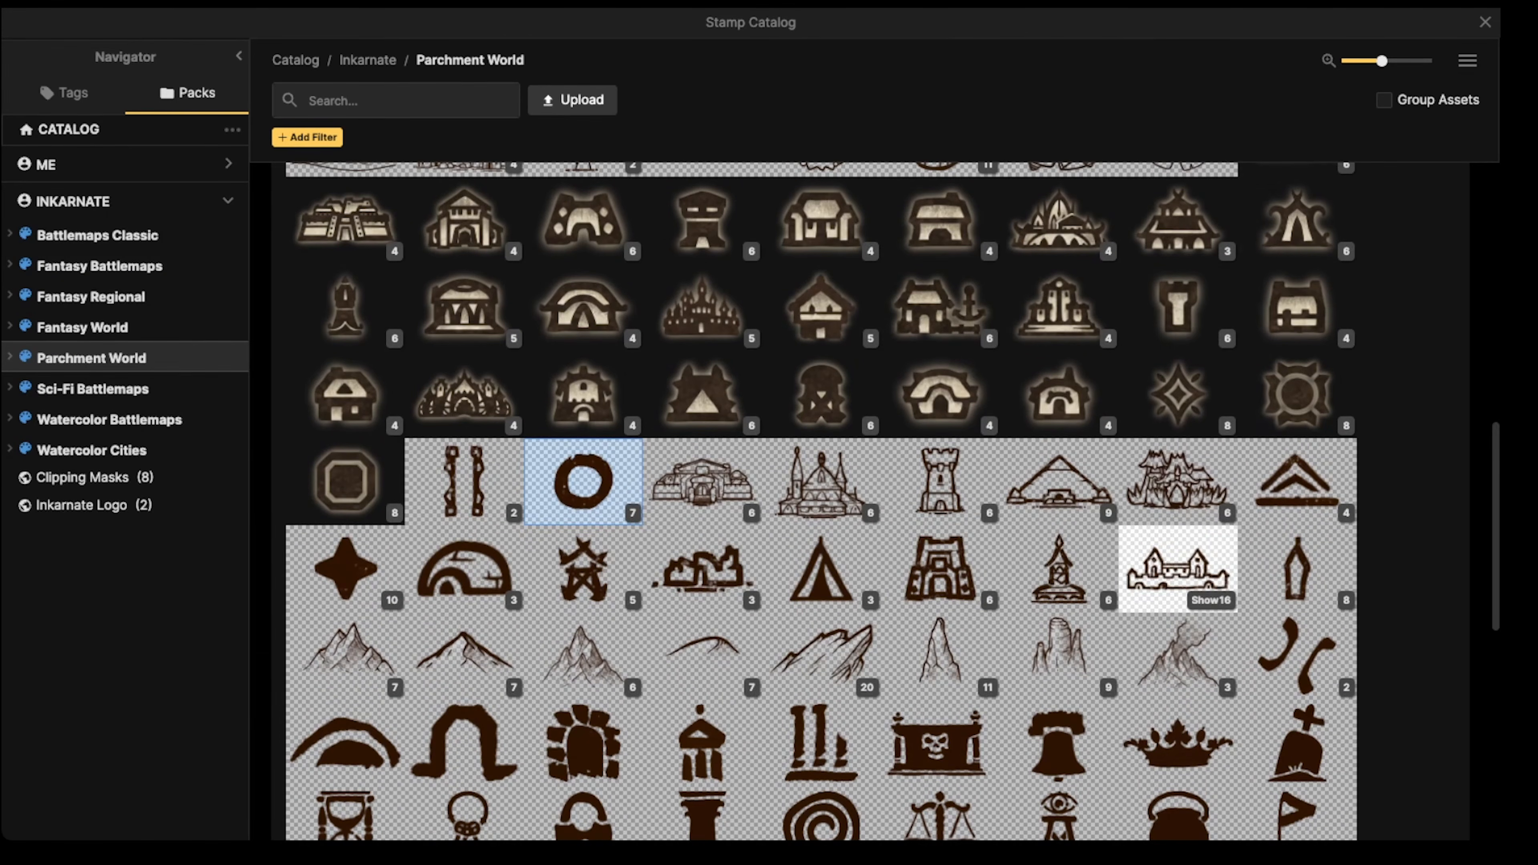
pyautogui.click(1296, 570)
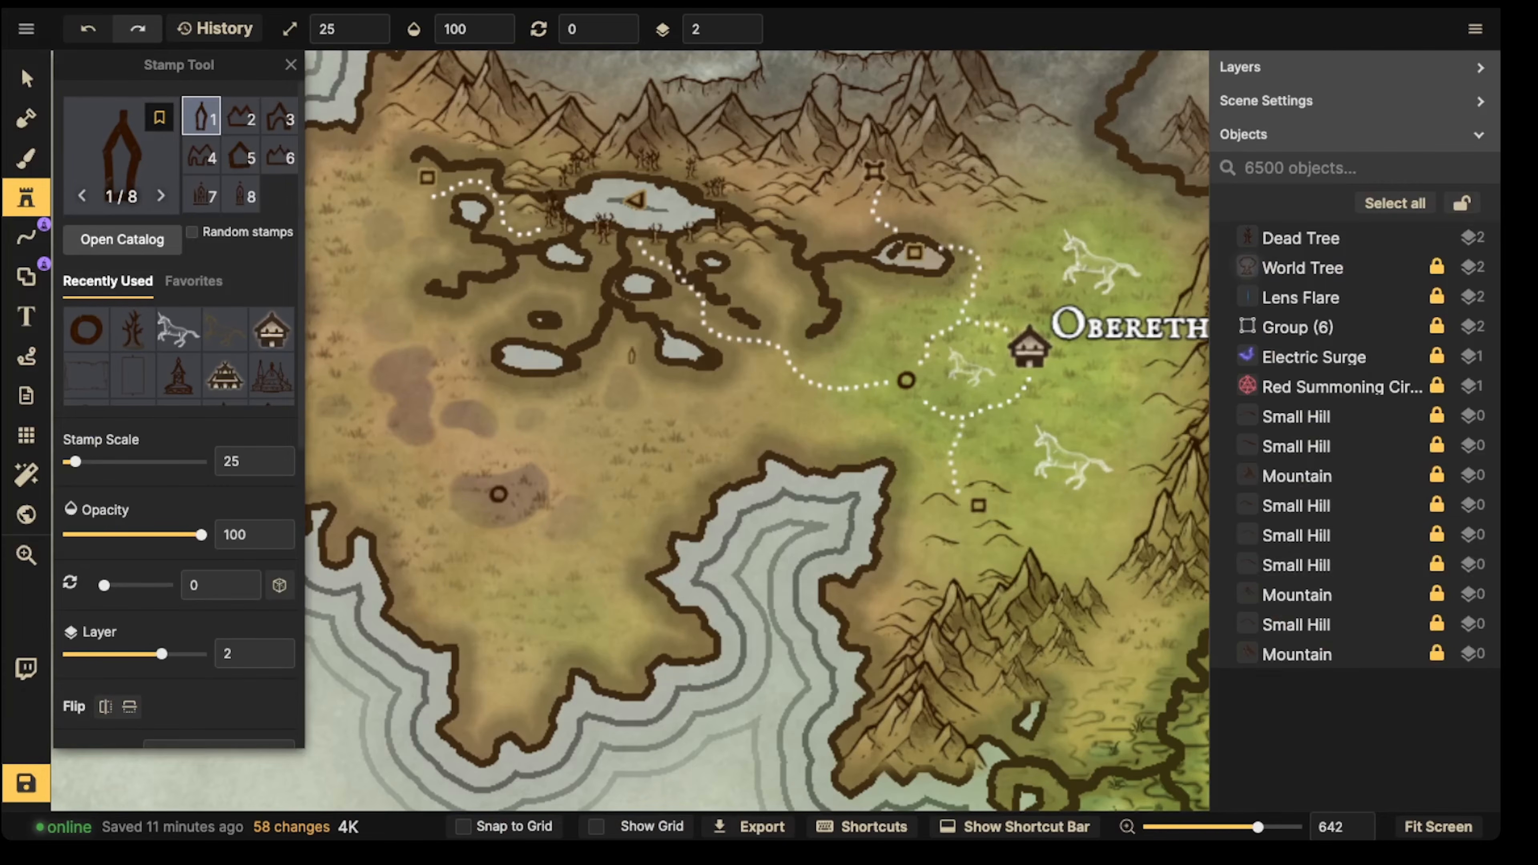
# Step: Place the pointed monument icon at scale 35 on the plain between the southern ponds and the coastal inlet
pyautogui.scroll(4, 631, 355)
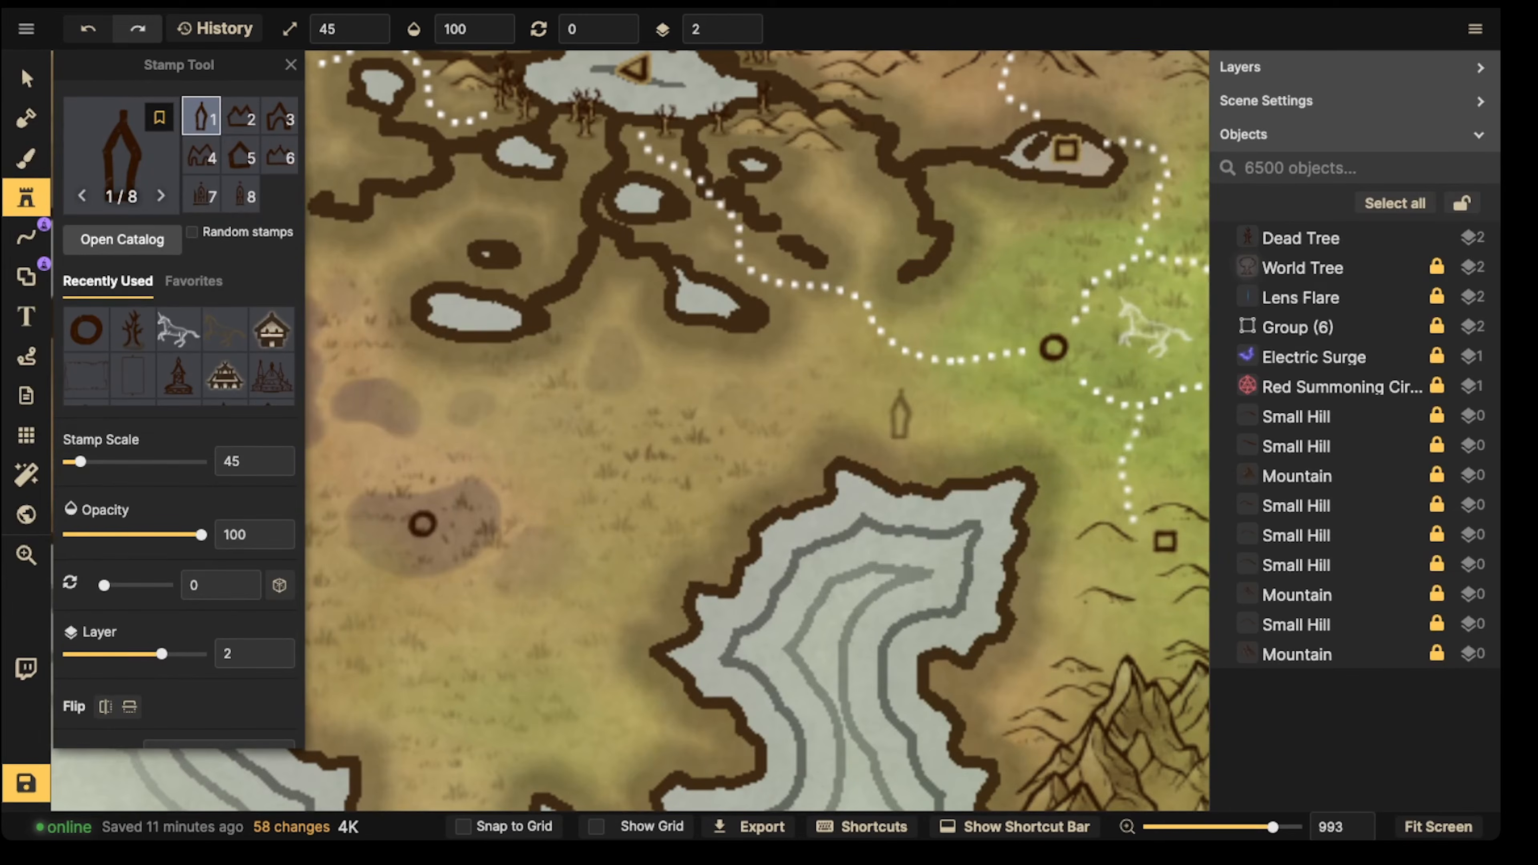
pyautogui.moveTo(1187, 441); pyautogui.dragTo(643, 417)
pyautogui.press('[')
pyautogui.moveTo(476, 422); pyautogui.dragTo(414, 579)
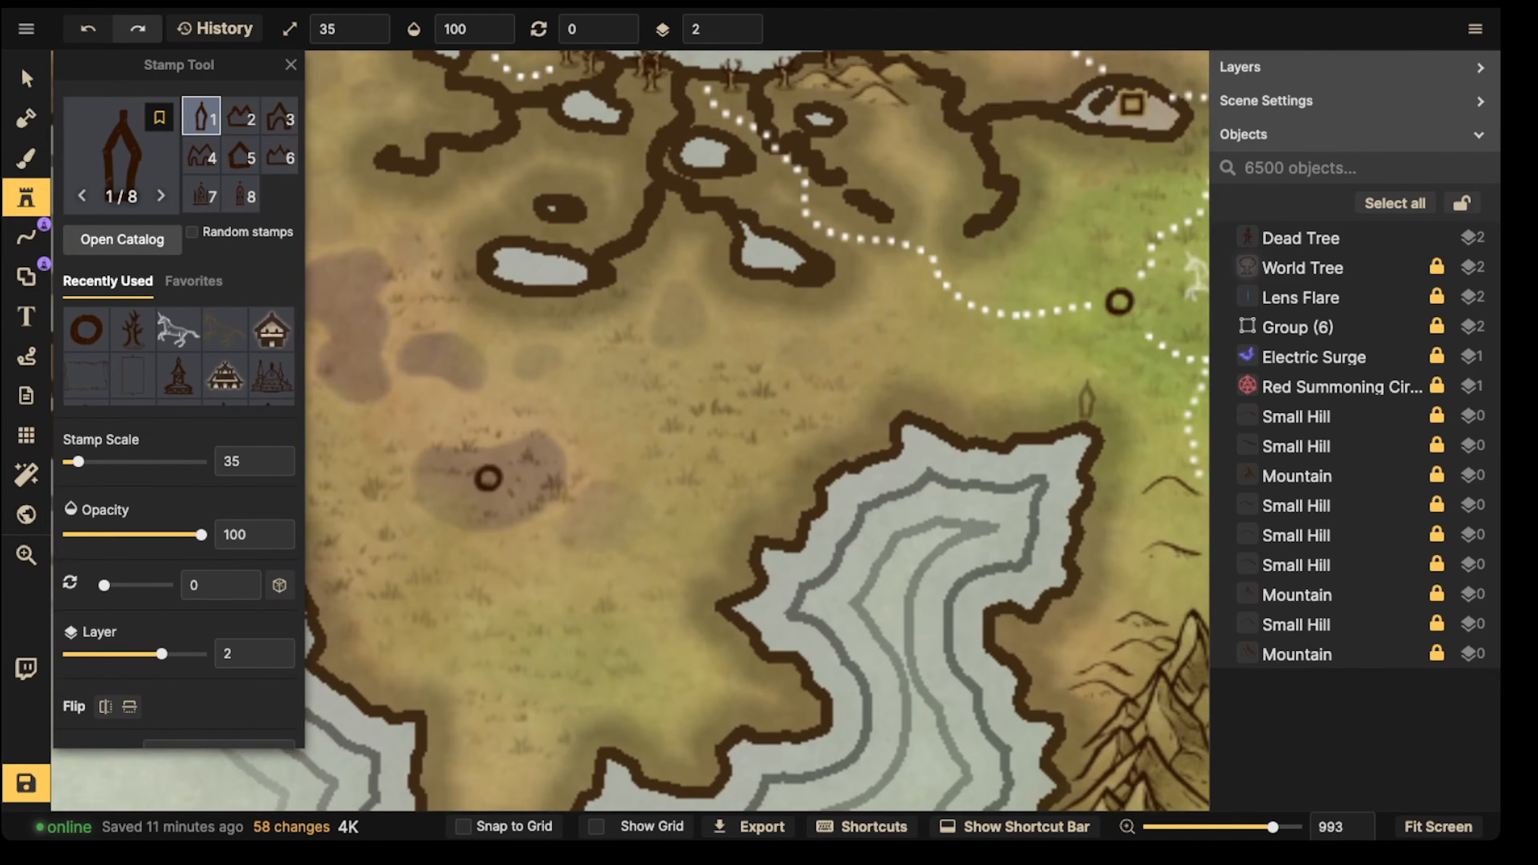
pyautogui.scroll(4, 692, 405)
pyautogui.click(740, 388)
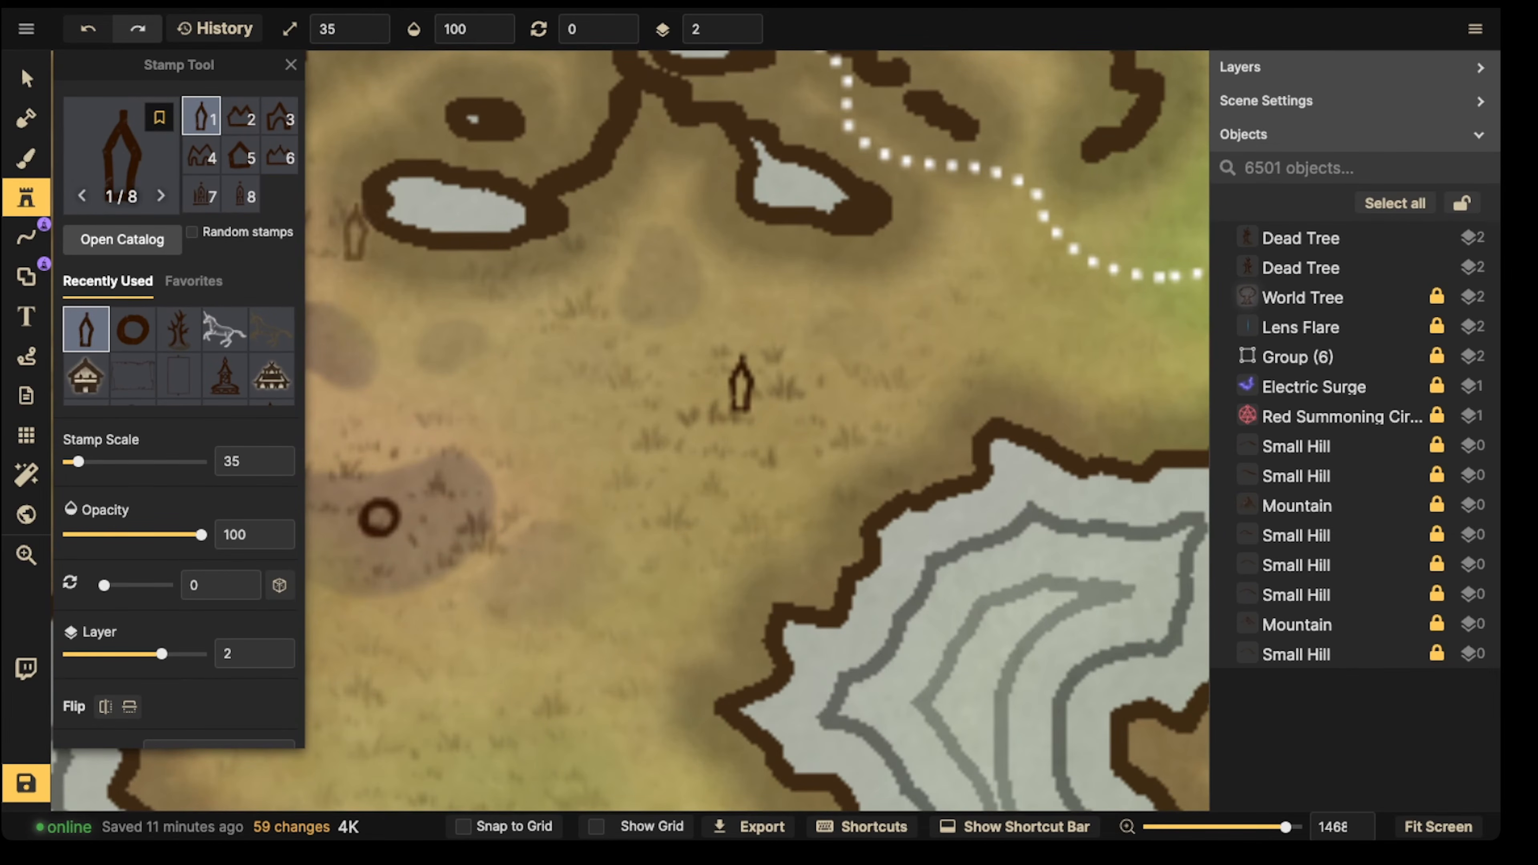
# Step: Search the Parchment World stamps for "HILL" and choose the Small Hills stamp
pyautogui.click(26, 78)
pyautogui.click(26, 197)
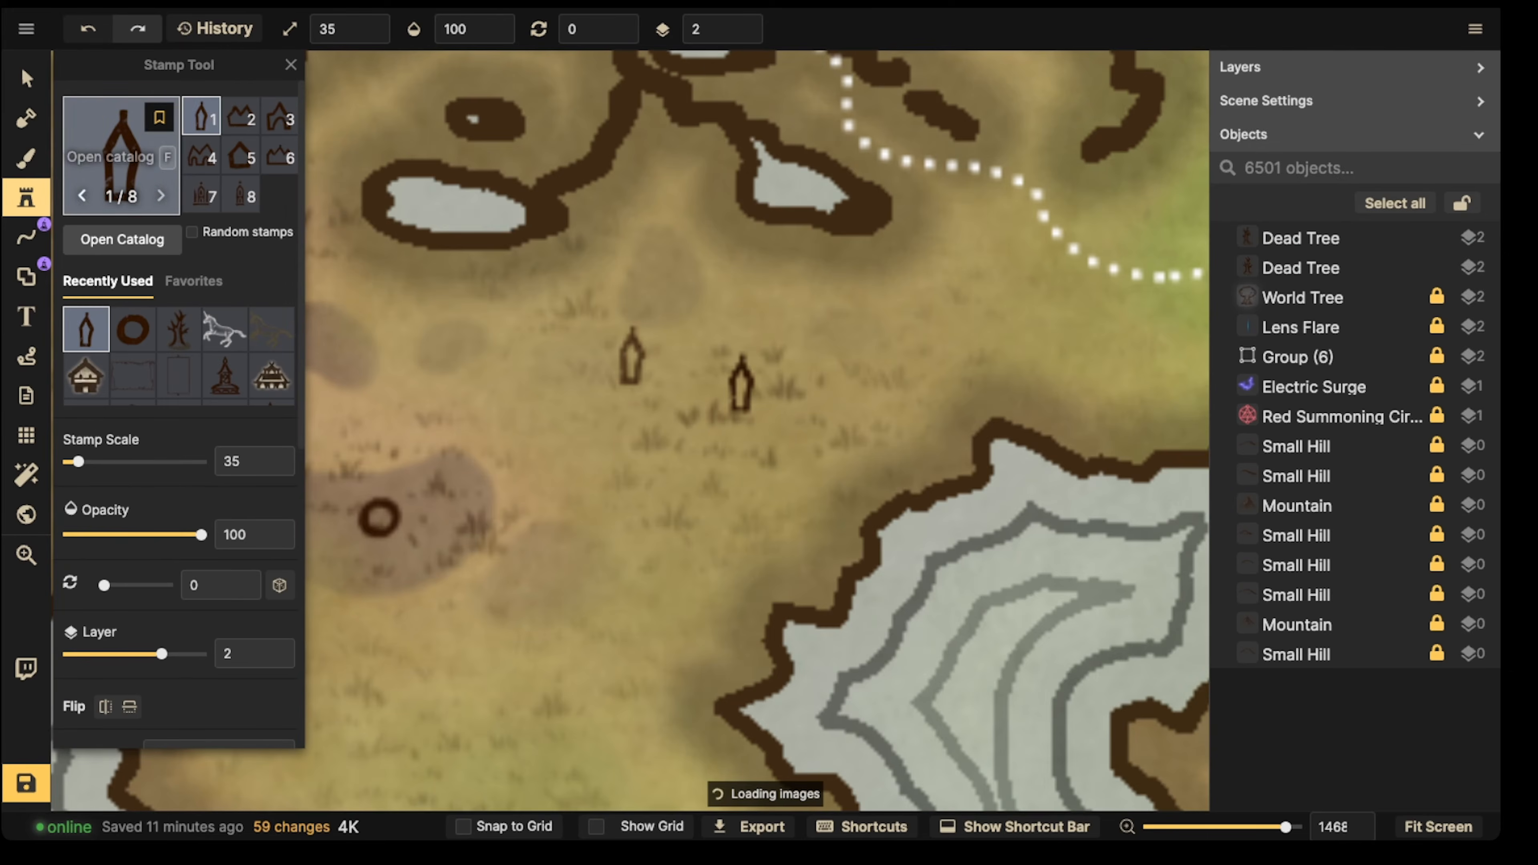
pyautogui.click(115, 156)
pyautogui.write('Hi')
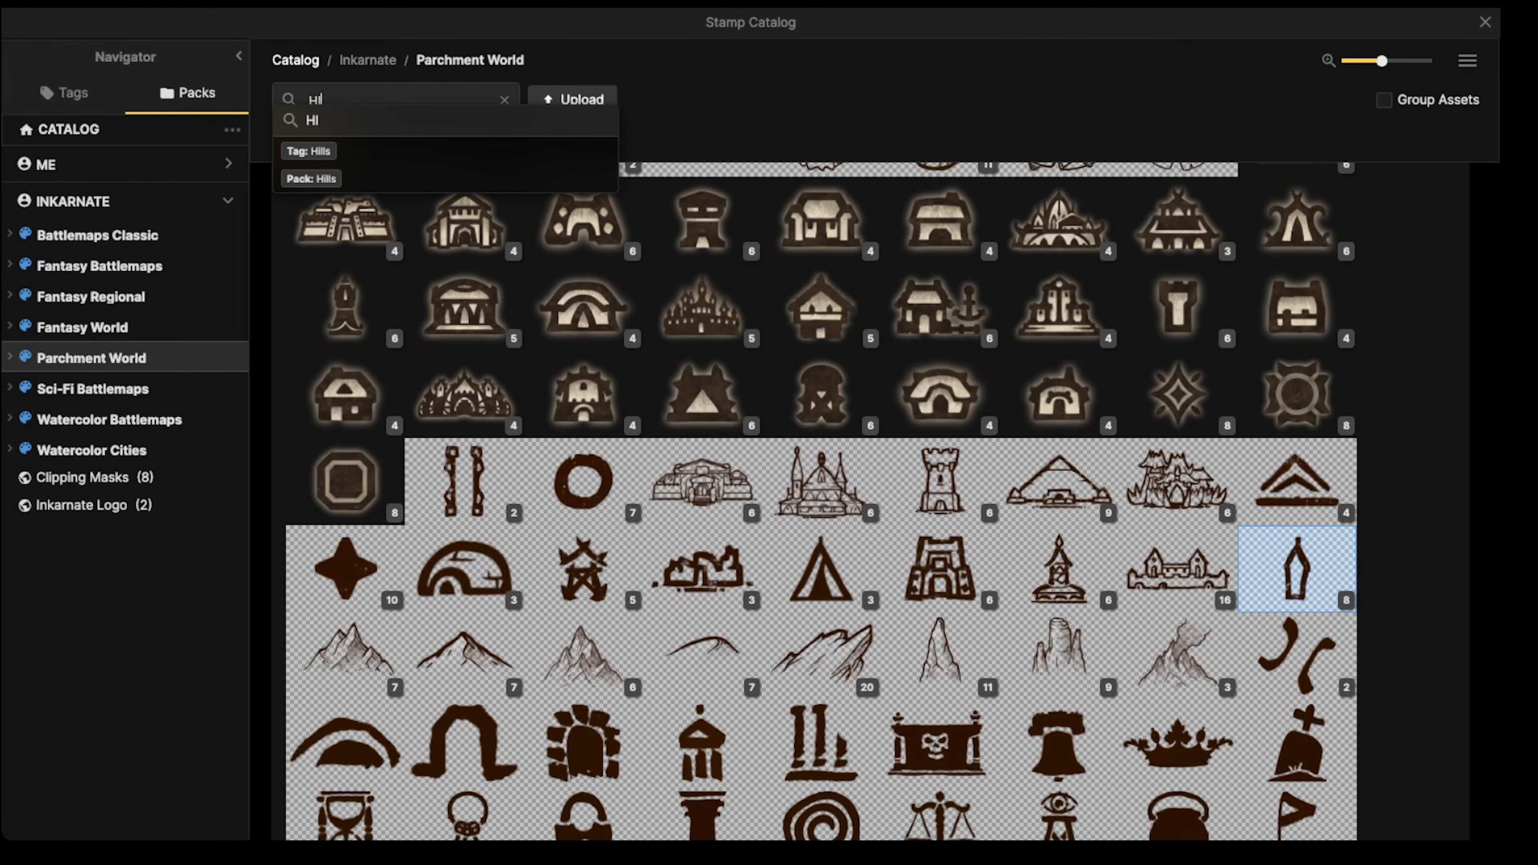
pyautogui.press('Return')
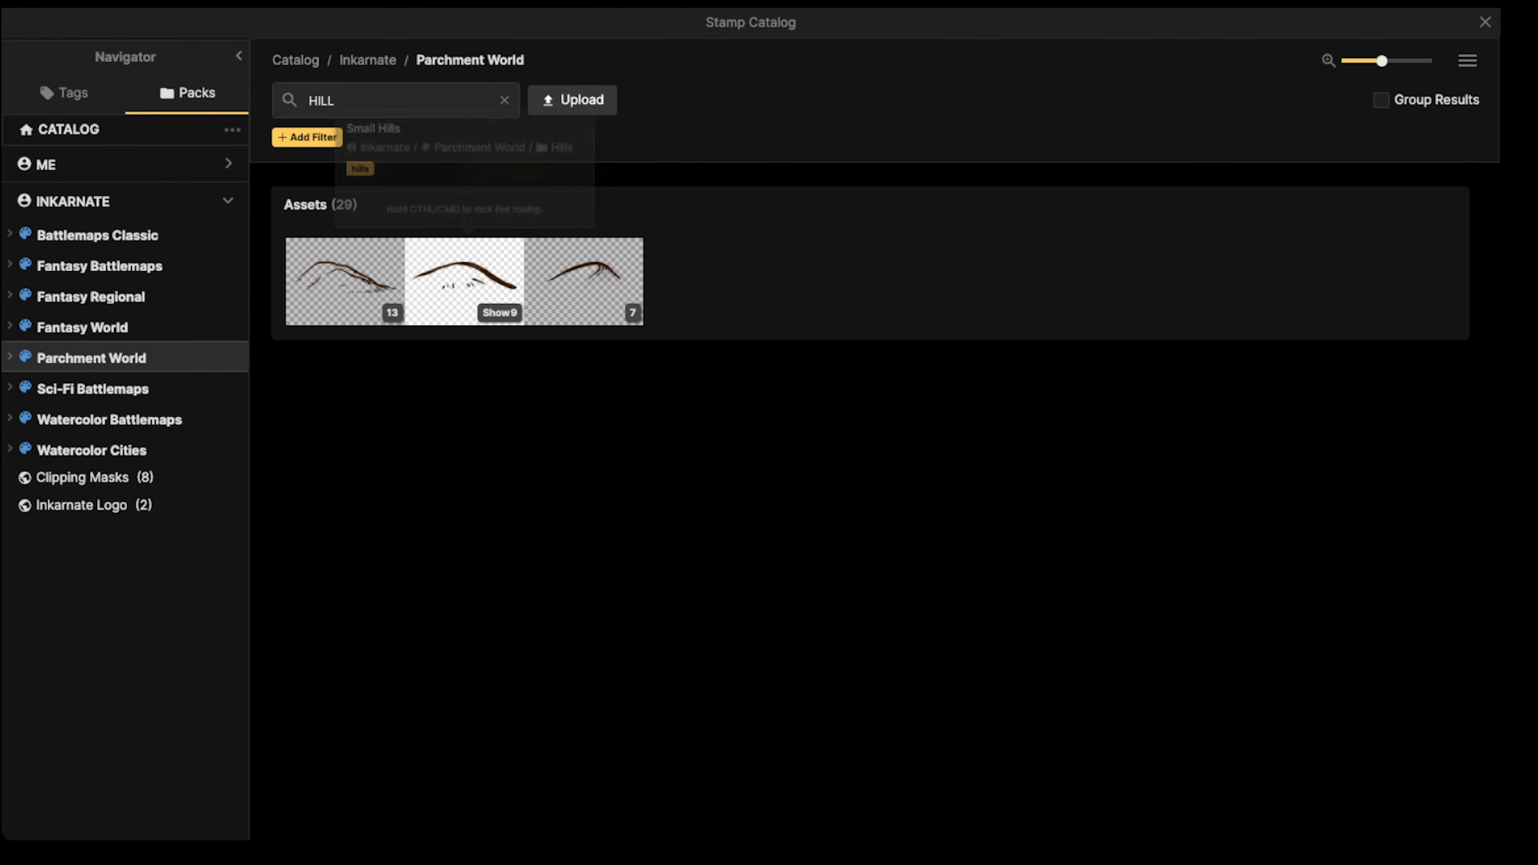
pyautogui.click(467, 282)
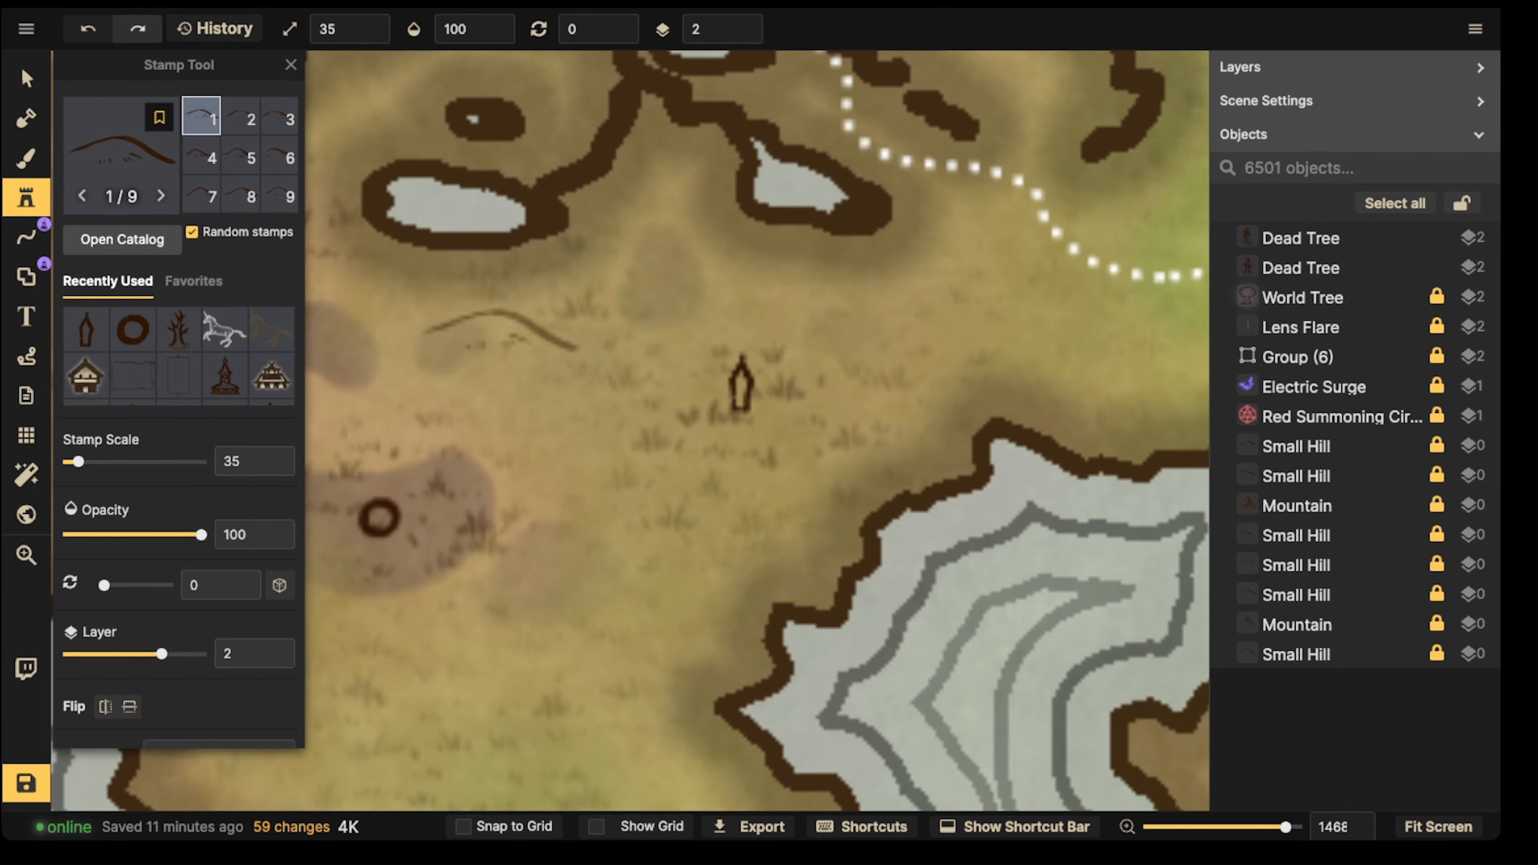
# Step: Place hill variant 5 at scale 35 at the foot of the pointed monument icon
pyautogui.press('9')
pyautogui.press('8')
pyautogui.press('7')
pyautogui.press('6')
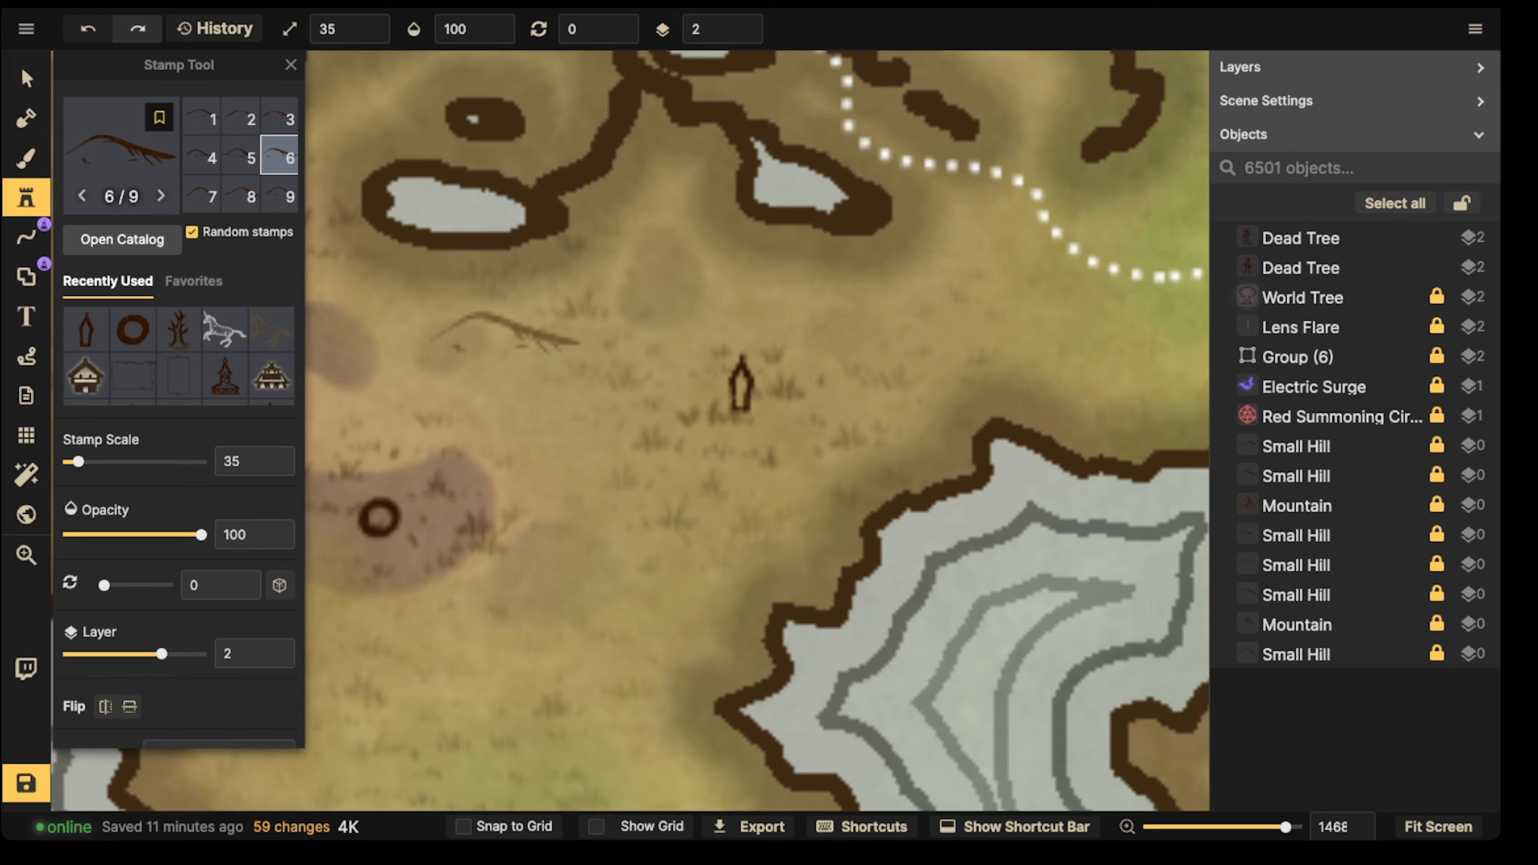
pyautogui.press('5')
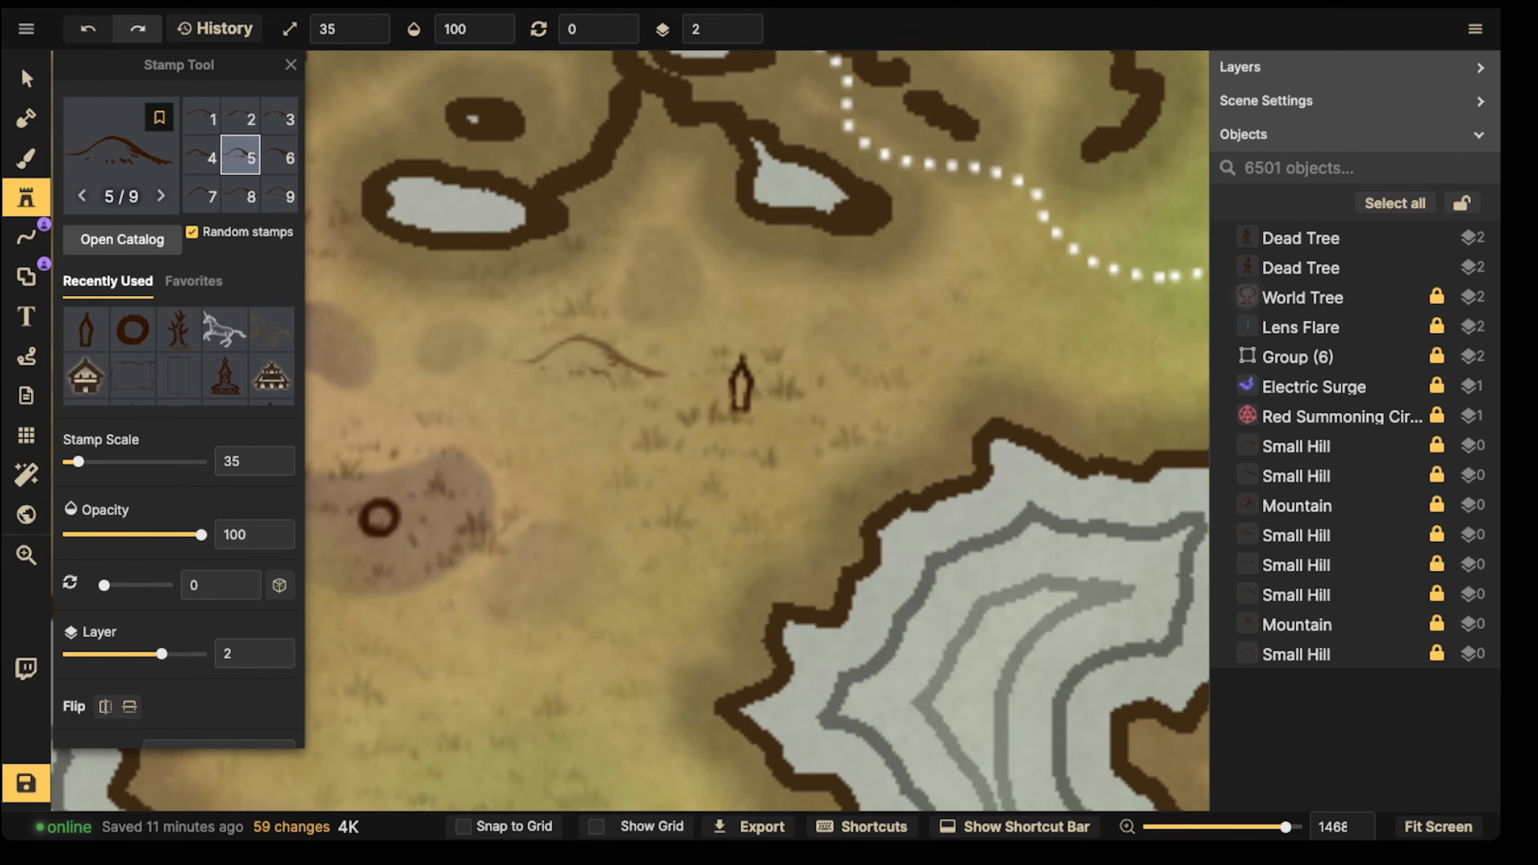
pyautogui.click(730, 419)
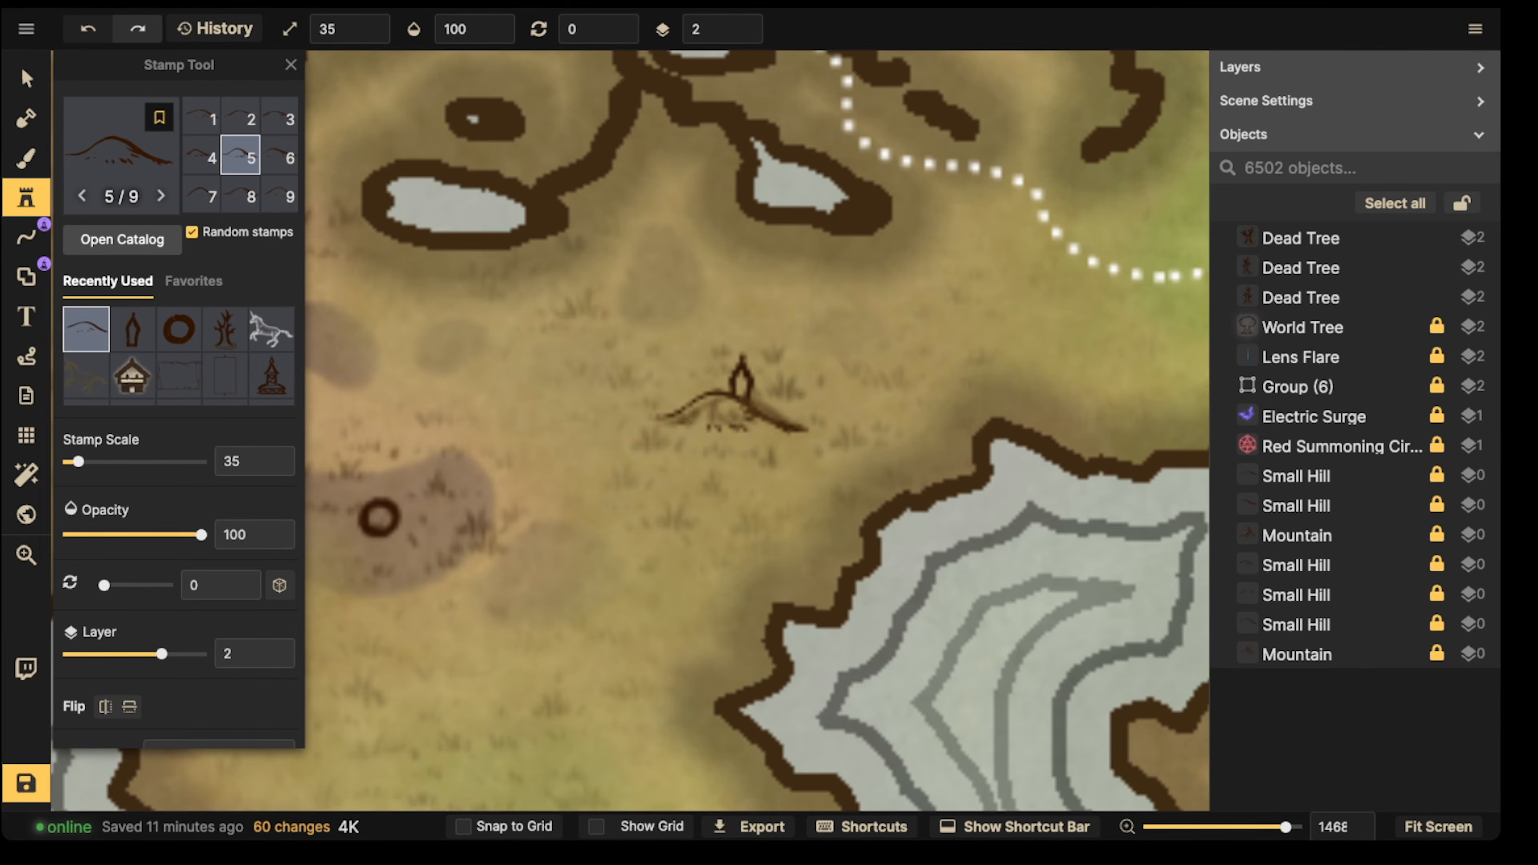
# Step: Move the pointed monument icon onto the crest of the small hill and put it on layer 3
pyautogui.click(26, 78)
pyautogui.press('Escape')
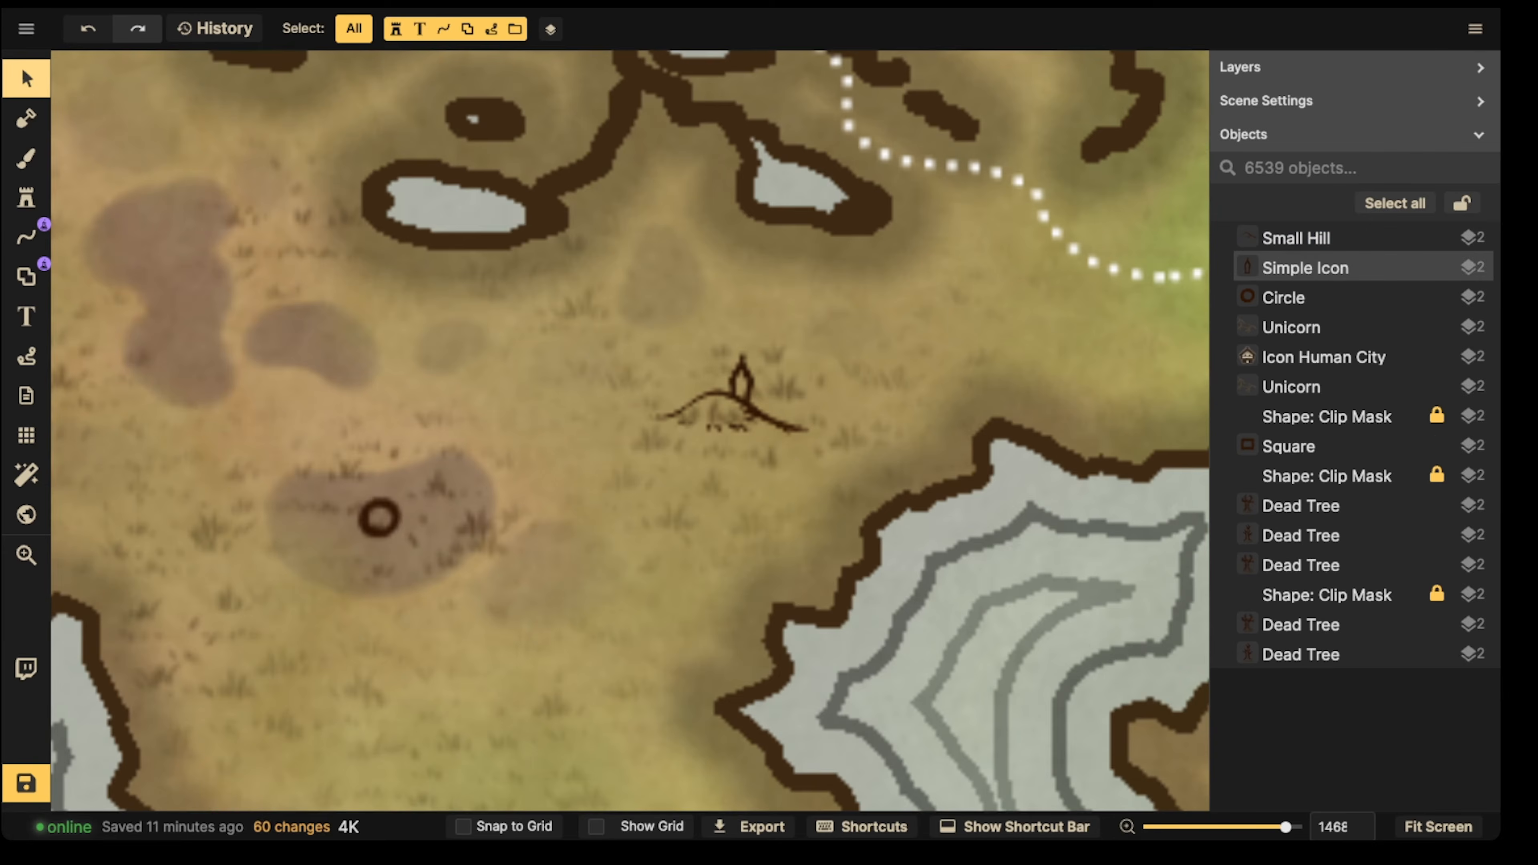
pyautogui.click(741, 383)
pyautogui.moveTo(741, 383); pyautogui.dragTo(720, 374)
pyautogui.press('3')
pyautogui.press('Escape')
pyautogui.scroll(-5, 615, 364)
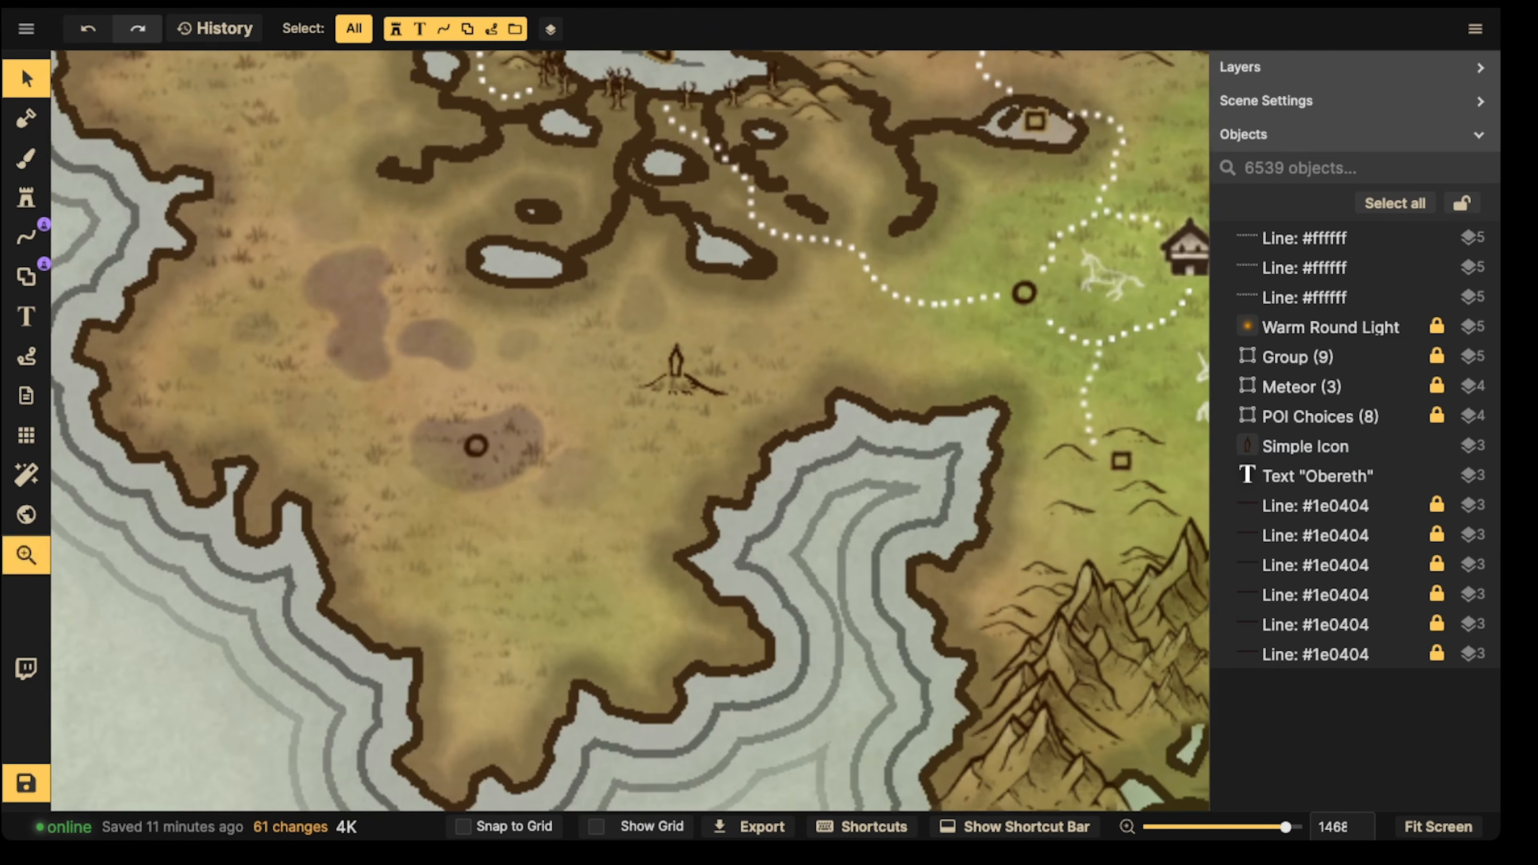
# Step: Draw a white dotted path branching from the path west of Obereth's circle marker to the hilltop monument
pyautogui.moveTo(615, 364); pyautogui.dragTo(703, 382)
pyautogui.press('Escape')
pyautogui.click(26, 237)
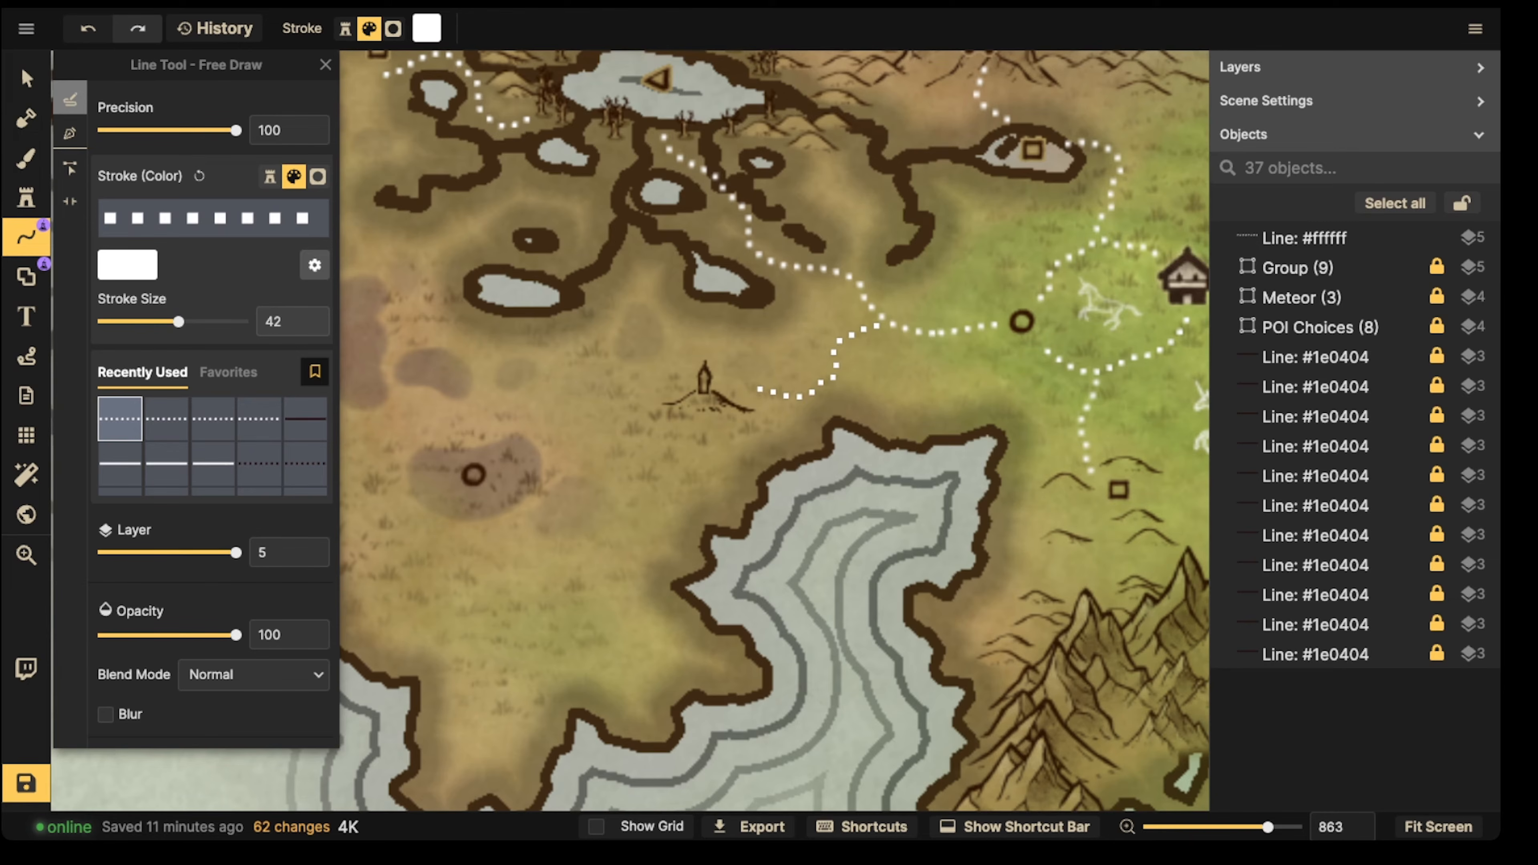
pyautogui.moveTo(760, 389); pyautogui.dragTo(731, 387)
pyautogui.press('Escape')
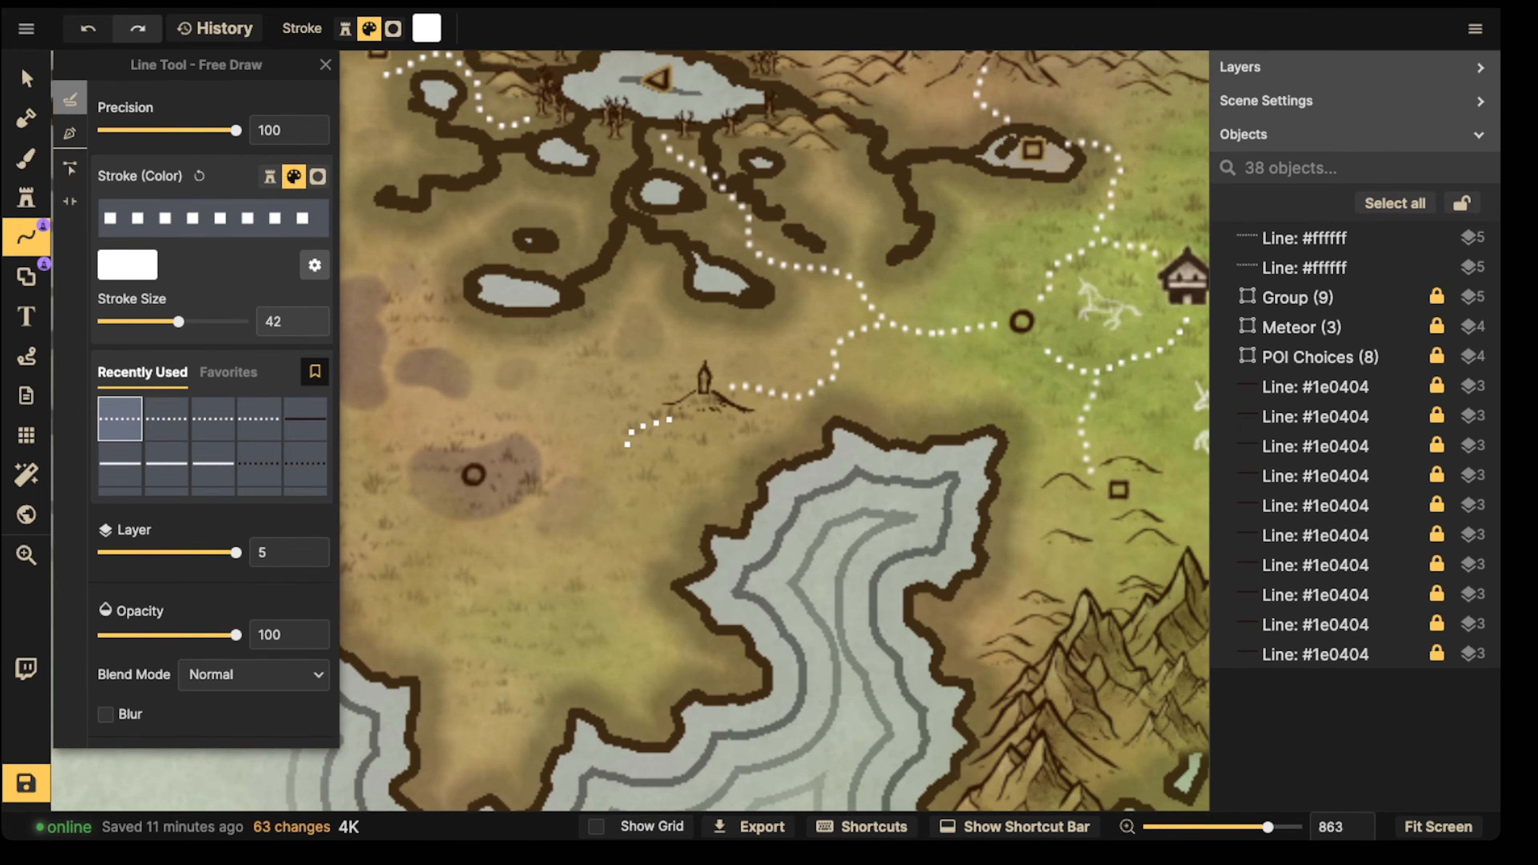
# Step: Continue the white dotted path from the hilltop monument southwest to the circle marker in the dark patch
pyautogui.moveTo(513, 478); pyautogui.dragTo(498, 479)
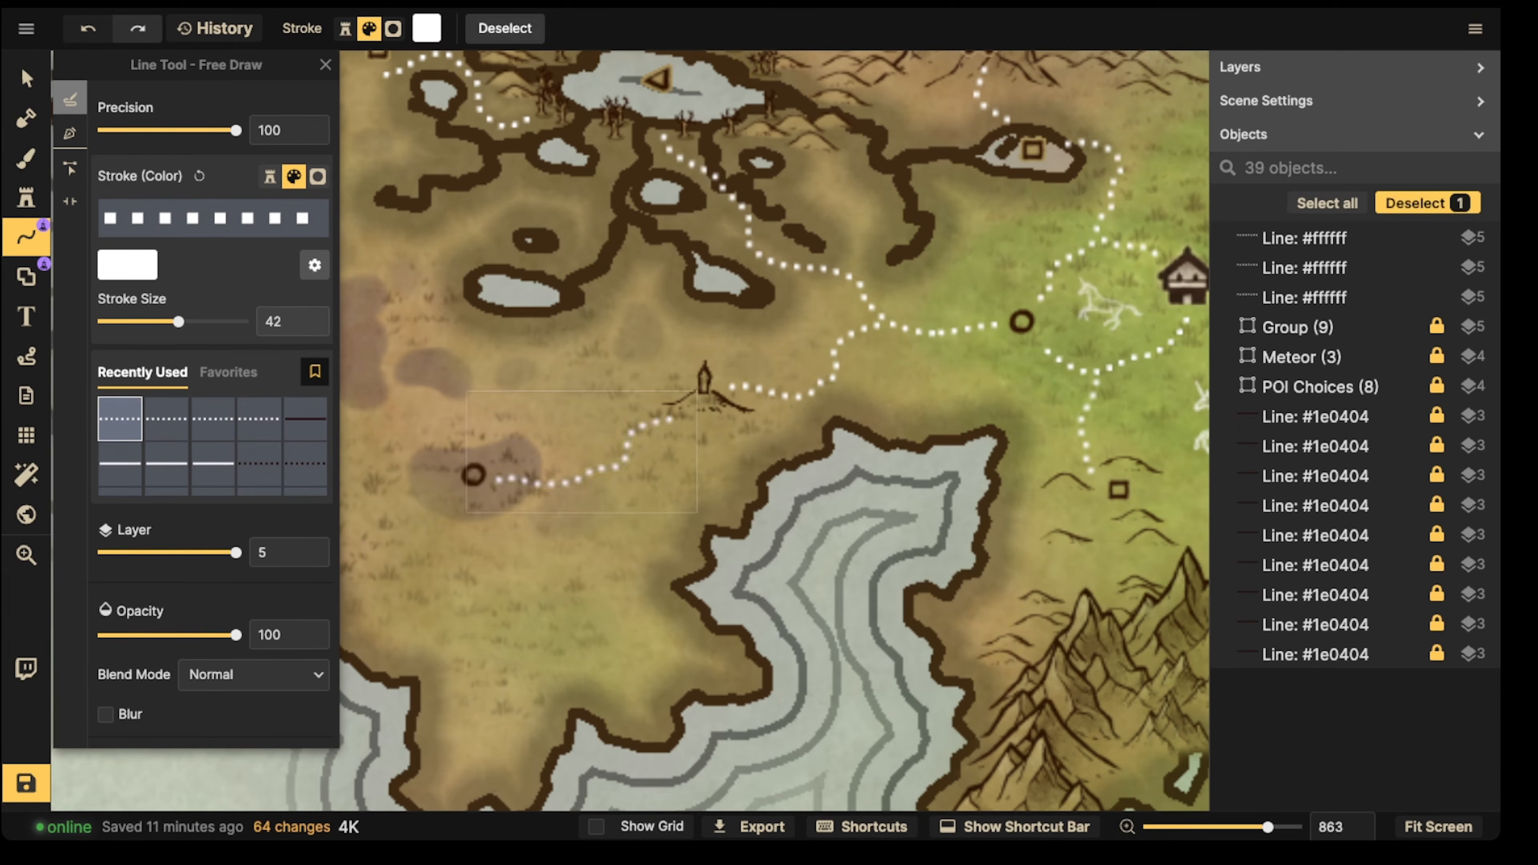
pyautogui.press('Escape')
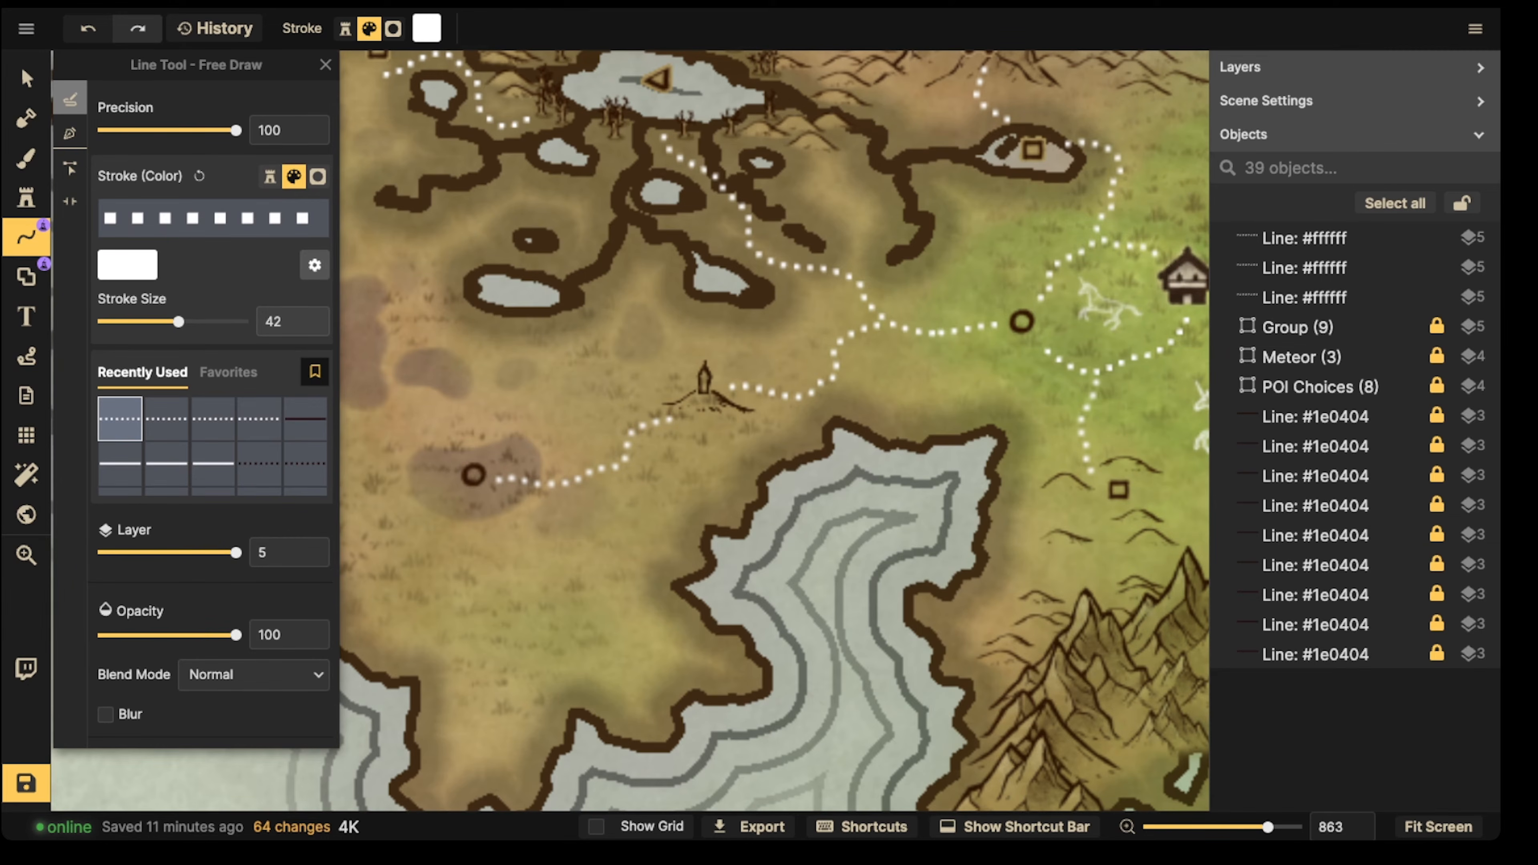
pyautogui.click(26, 78)
# Step: Review the markers and dotted paths across the region west of Obereth, as well as the whole world map
pyautogui.scroll(-3, 690, 380)
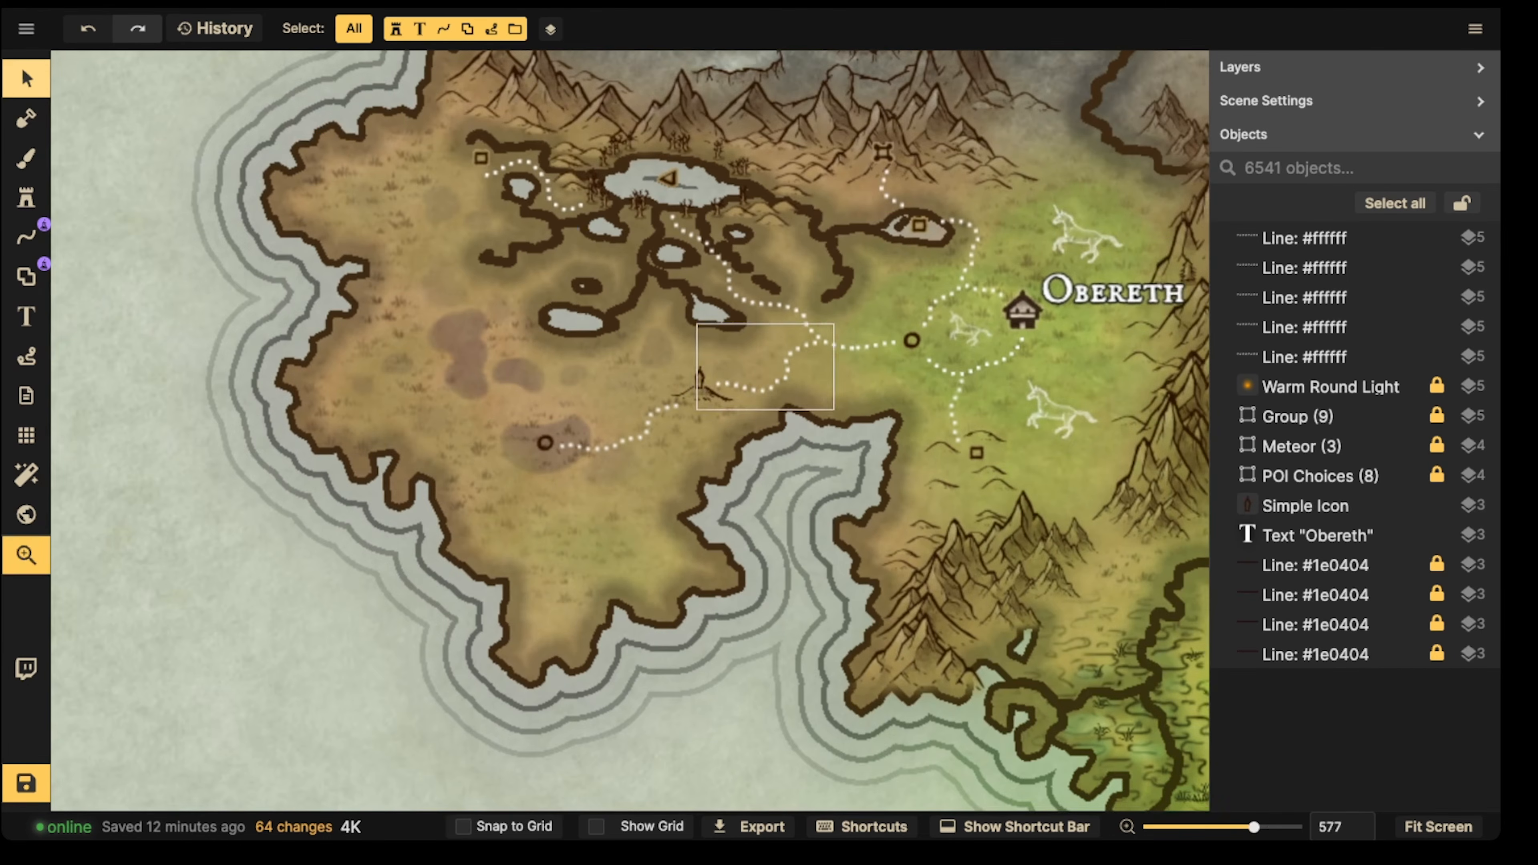
pyautogui.scroll(1, 630, 430)
pyautogui.hscroll(-3, 629, 431)
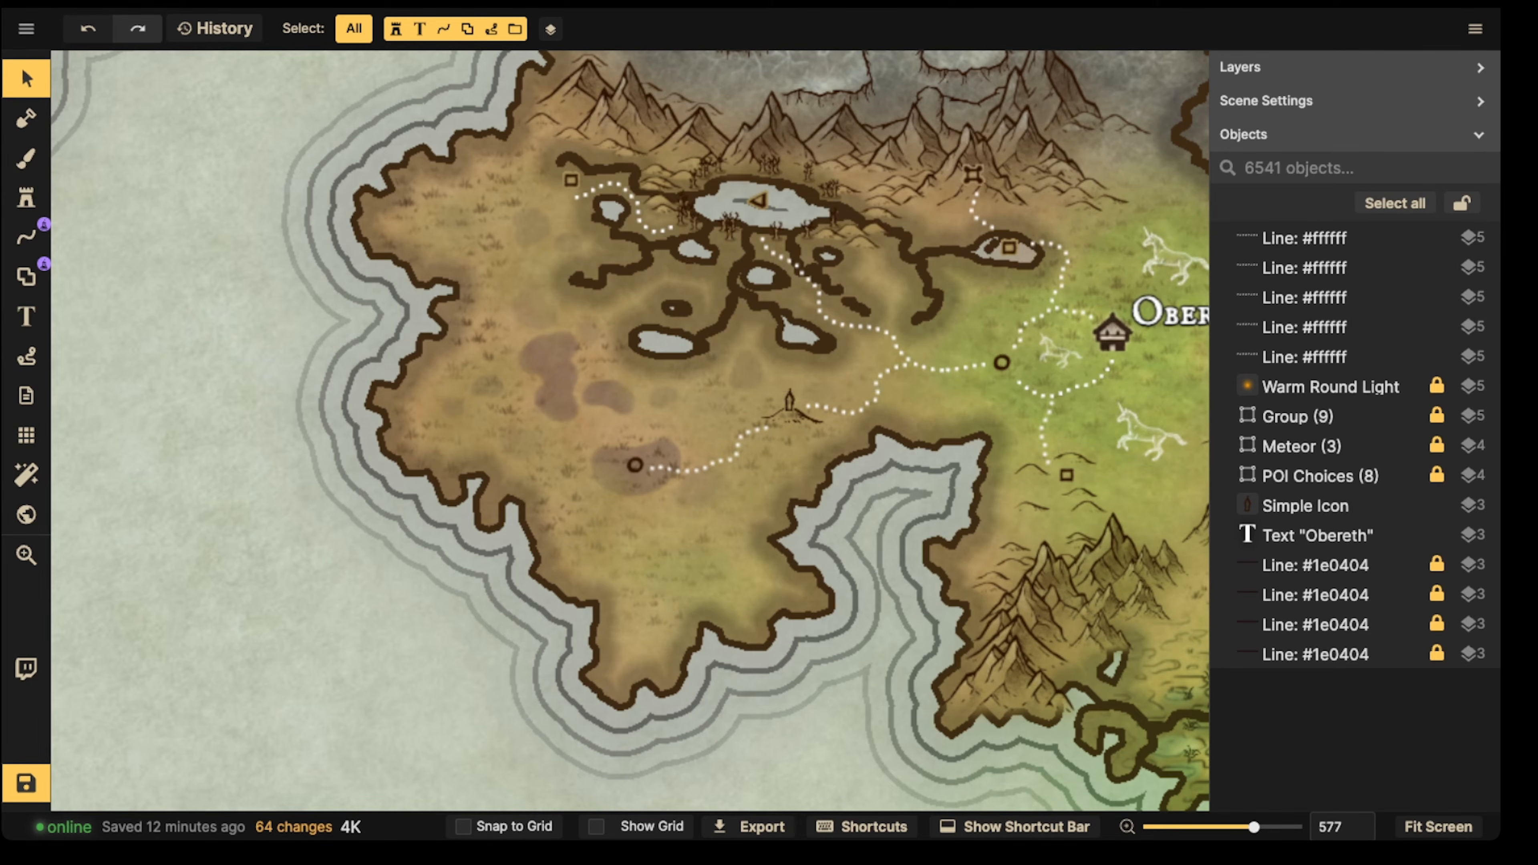
pyautogui.moveTo(819, 303); pyautogui.dragTo(734, 415)
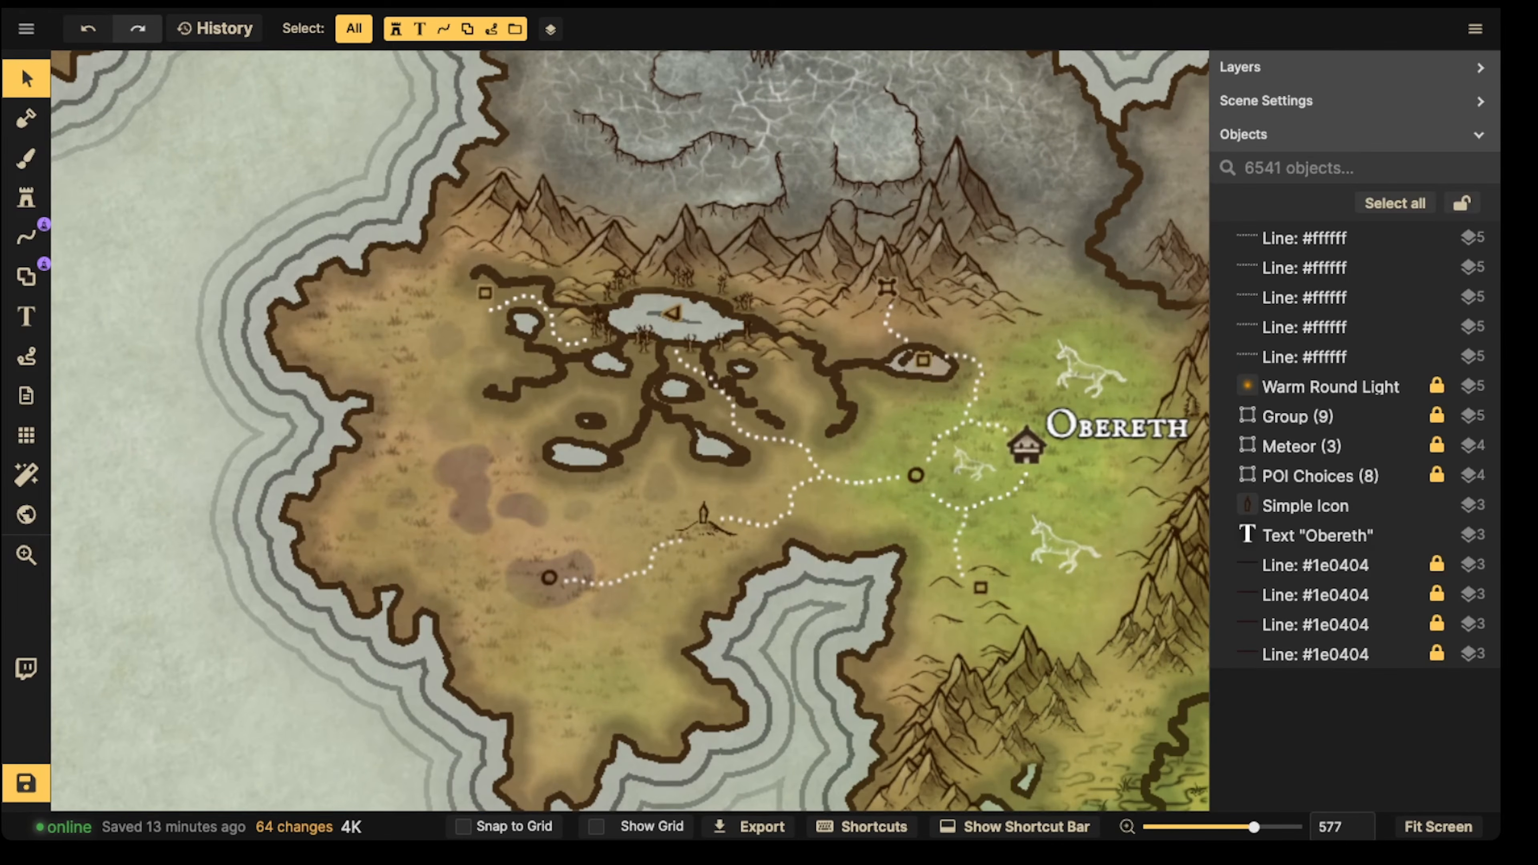
pyautogui.scroll(-2, 612, 190)
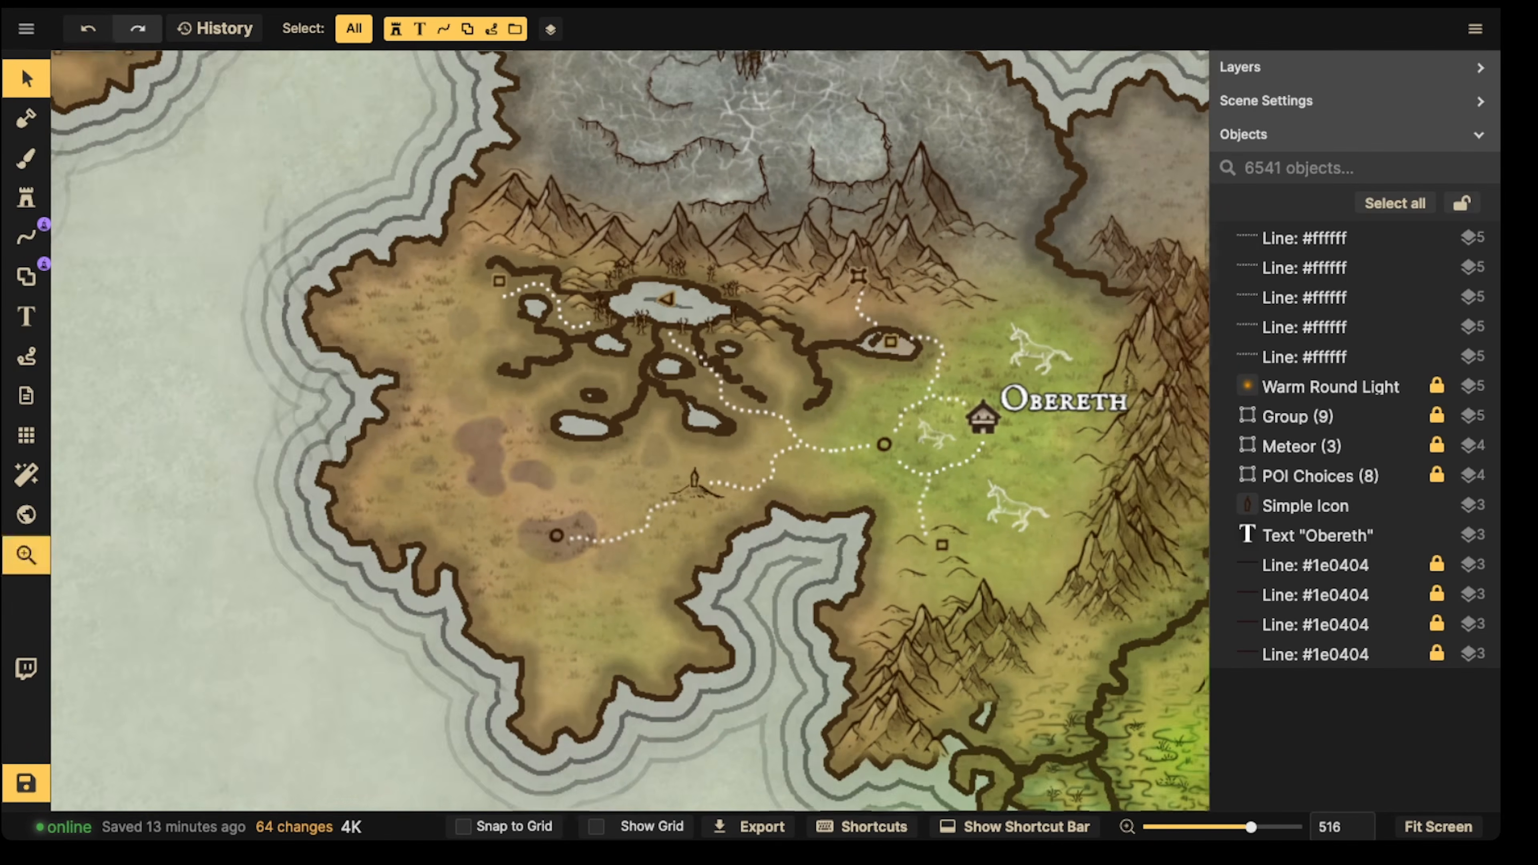
pyautogui.moveTo(593, 339); pyautogui.dragTo(634, 219)
pyautogui.scroll(3, 601, 376)
pyautogui.click(593, 429)
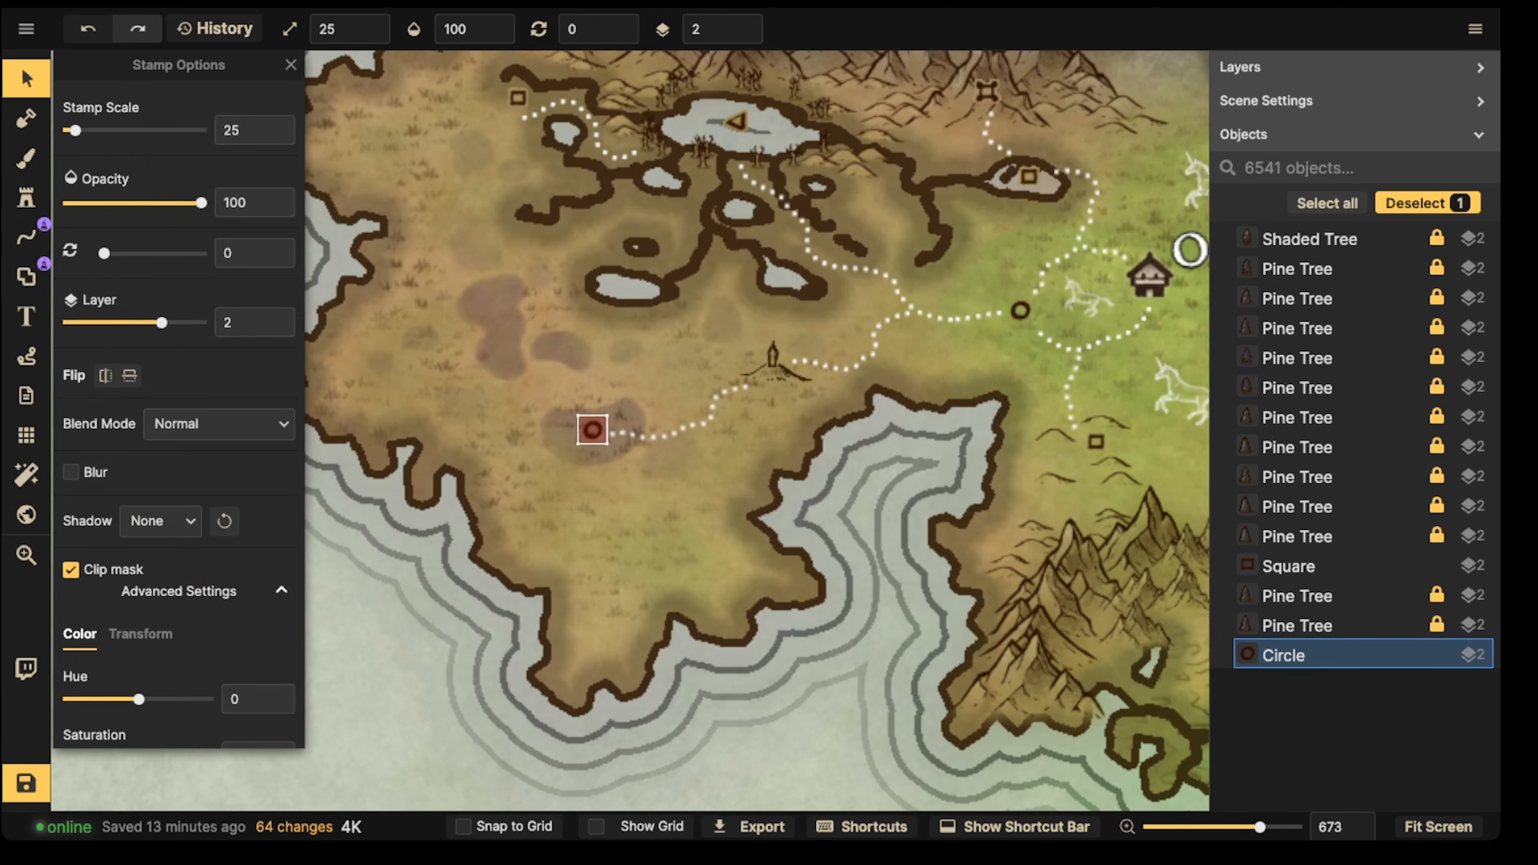
pyautogui.scroll(-1, 604, 383)
pyautogui.moveTo(604, 383); pyautogui.dragTo(749, 437)
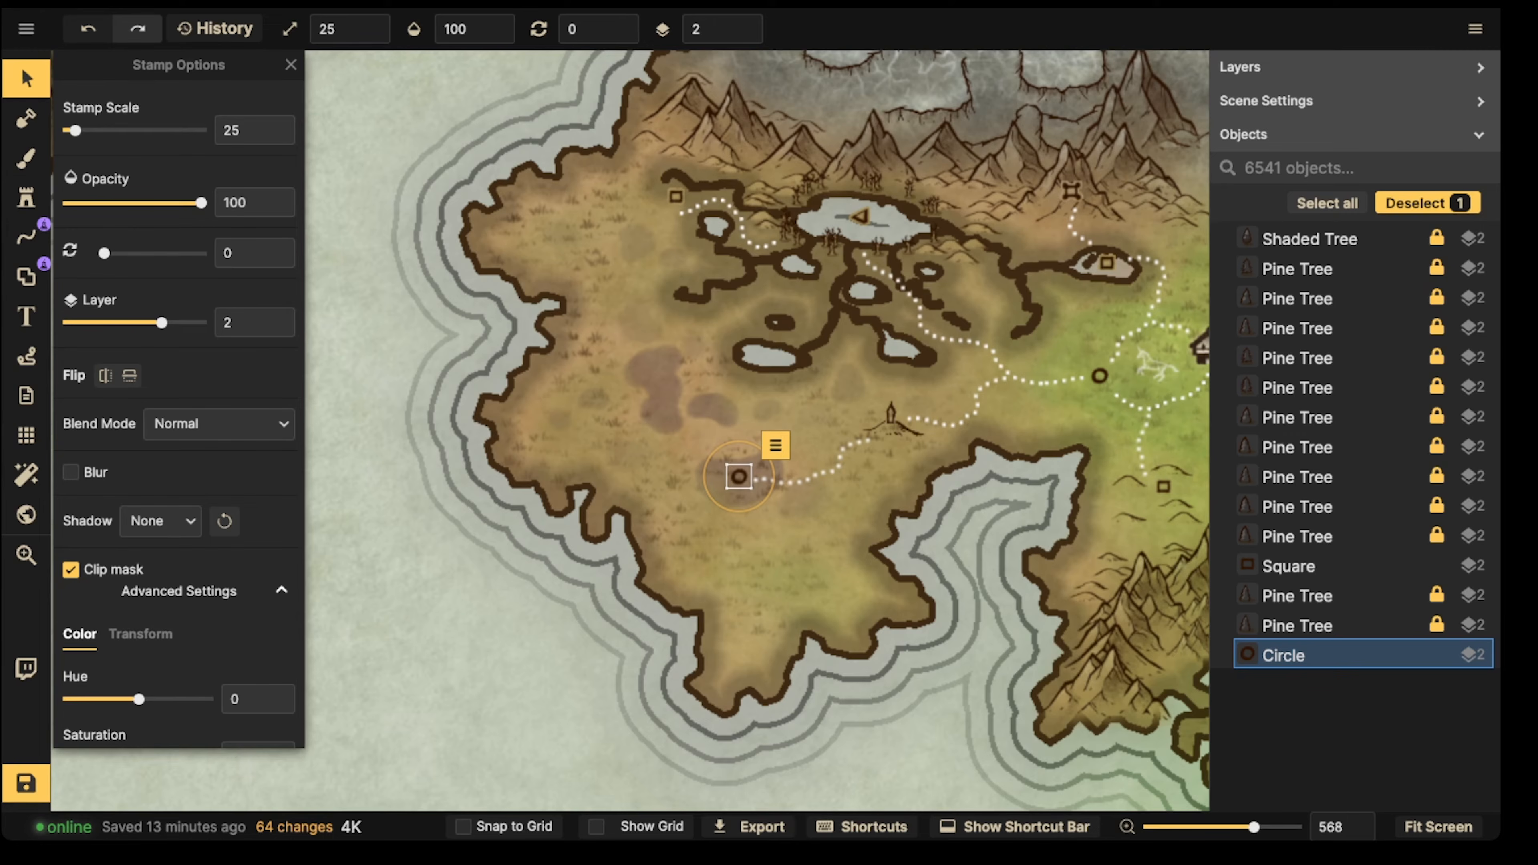
pyautogui.scroll(-8, 751, 436)
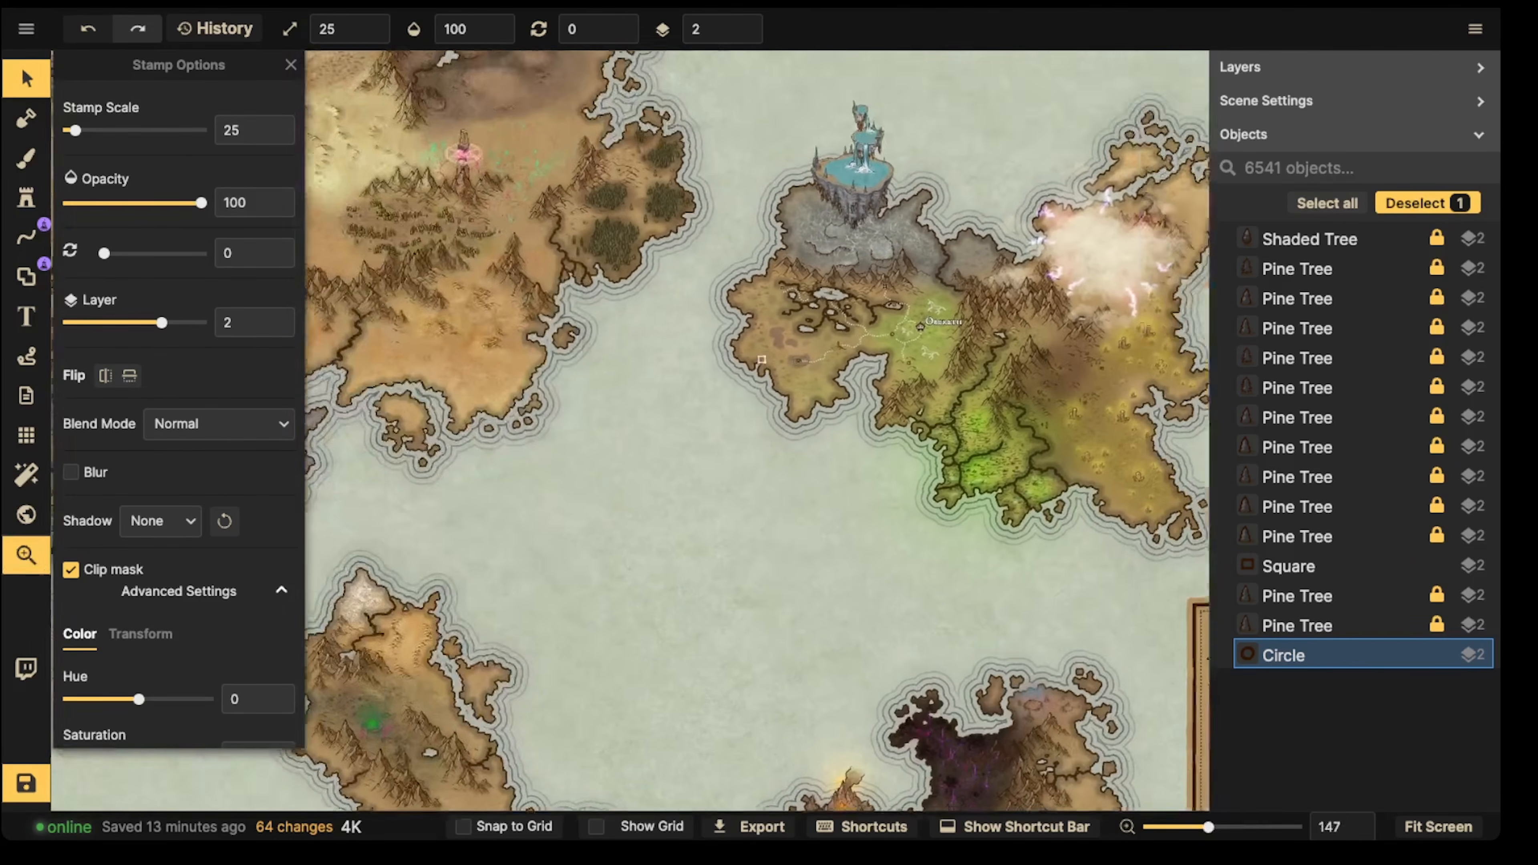
pyautogui.scroll(-4, 752, 437)
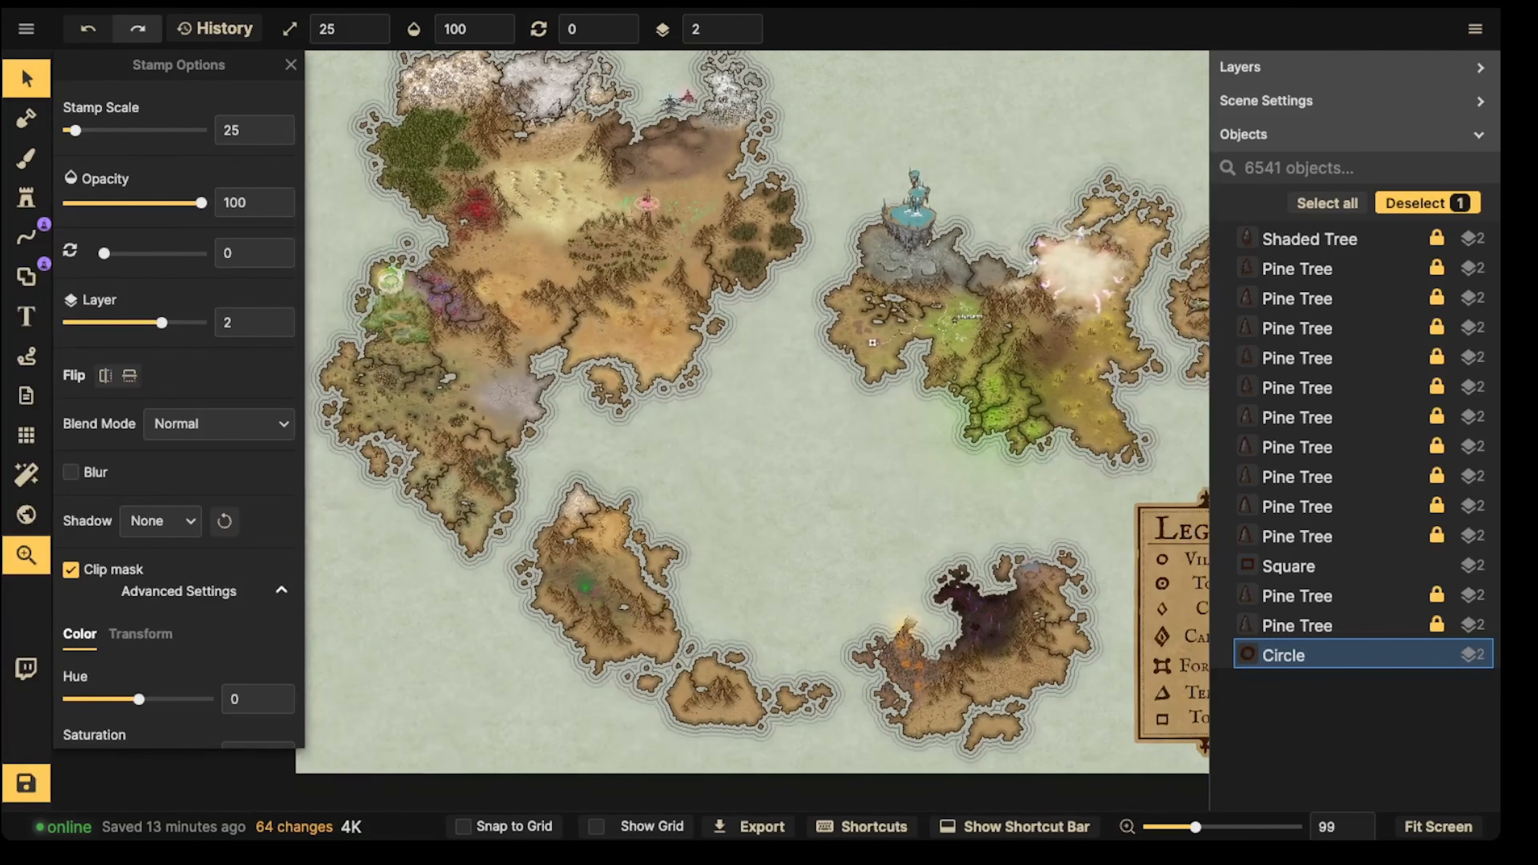
# Step: Copy the circle marker from the dark patch onto the western tip of Obereth's land and onto the forested coast across the strait
pyautogui.moveTo(751, 436); pyautogui.dragTo(783, 497)
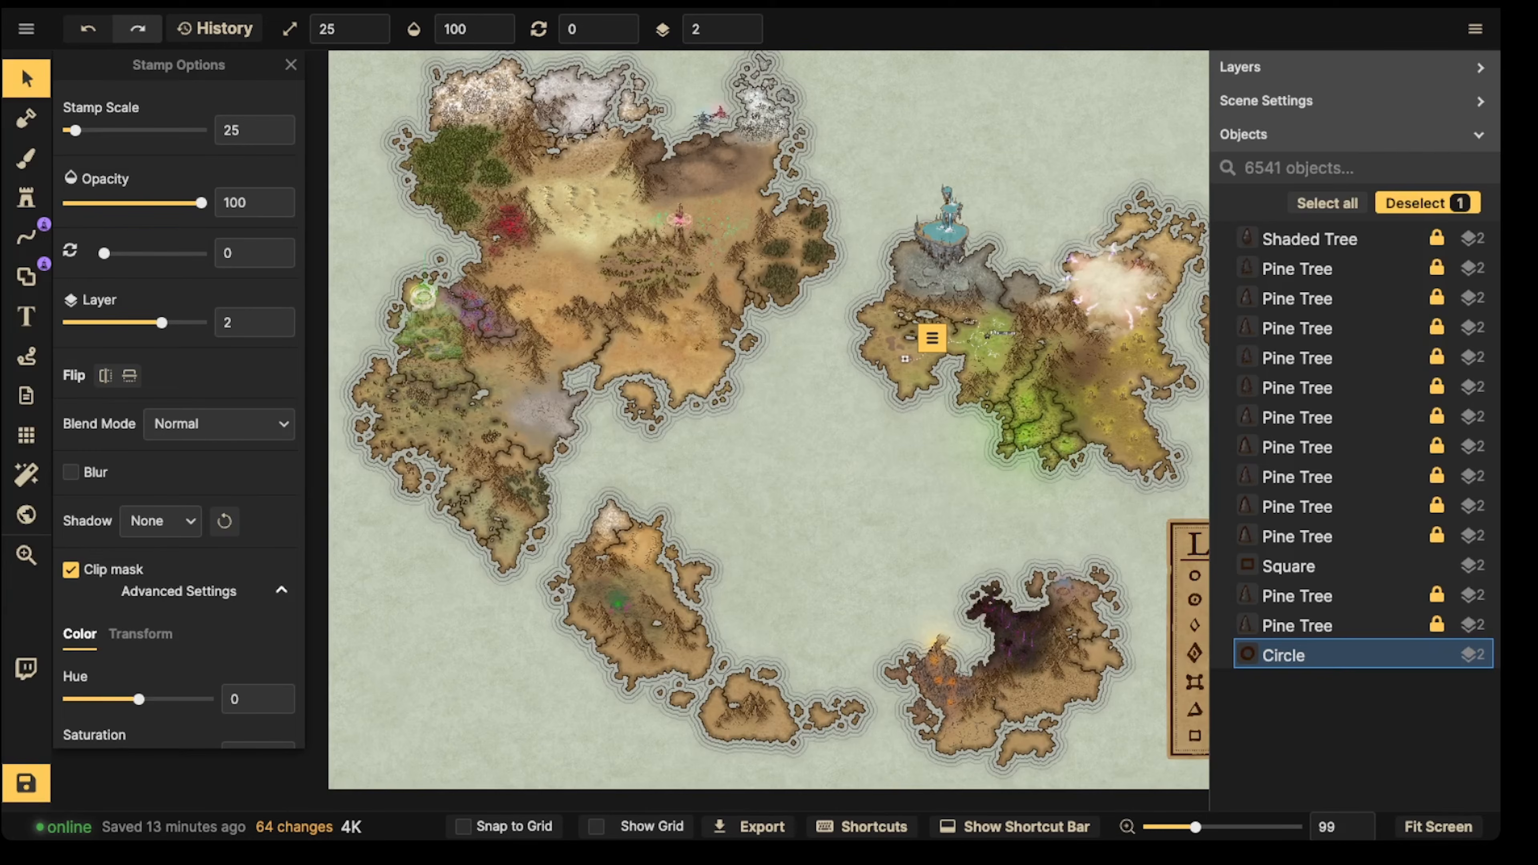
pyautogui.scroll(4, 903, 285)
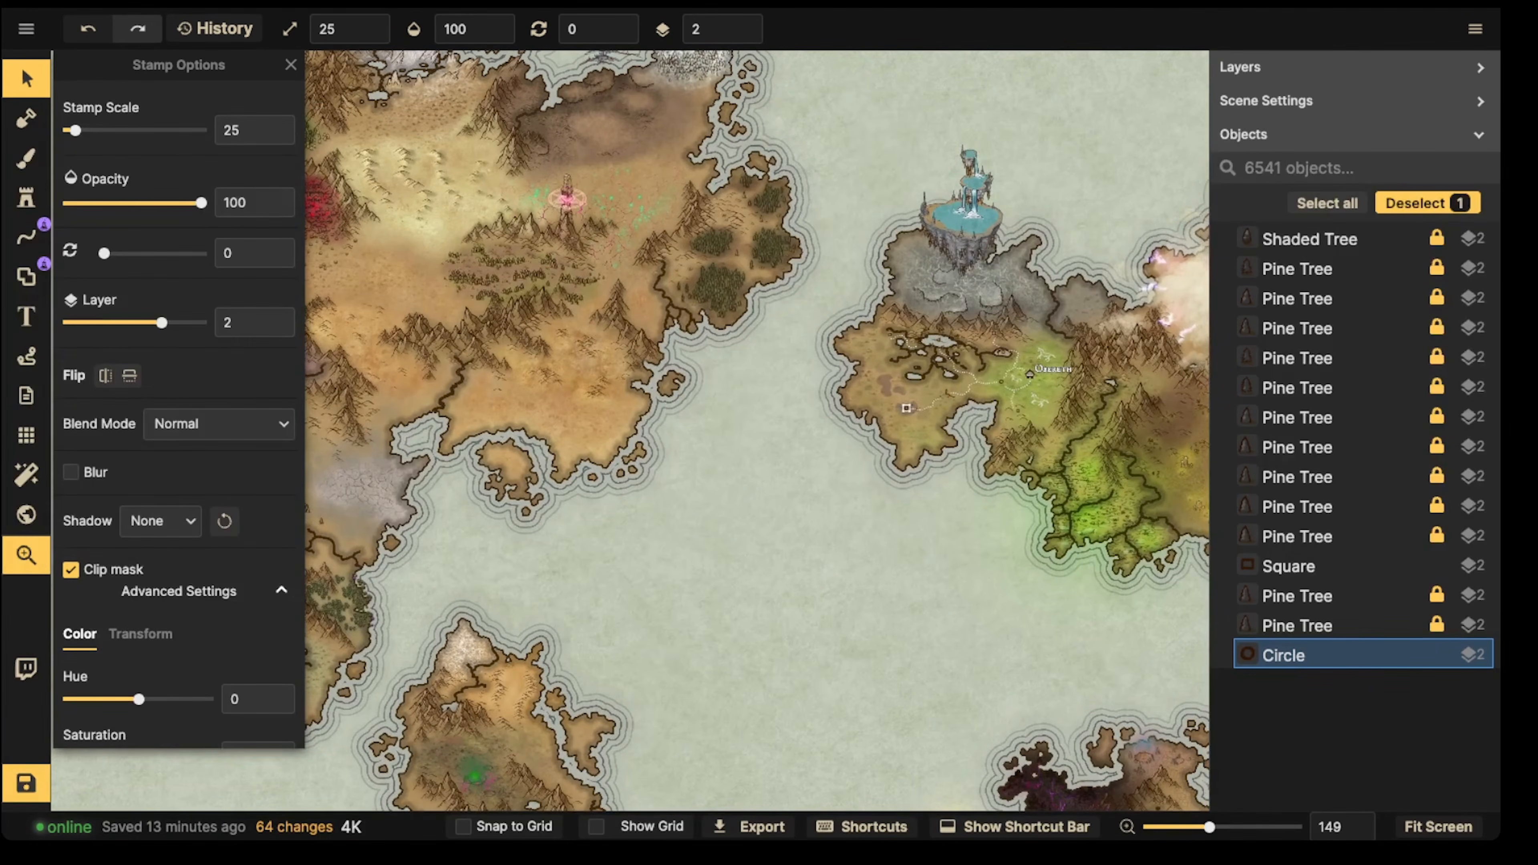
pyautogui.moveTo(721, 285); pyautogui.dragTo(546, 290)
pyautogui.scroll(2, 546, 291)
pyautogui.scroll(10, 746, 417)
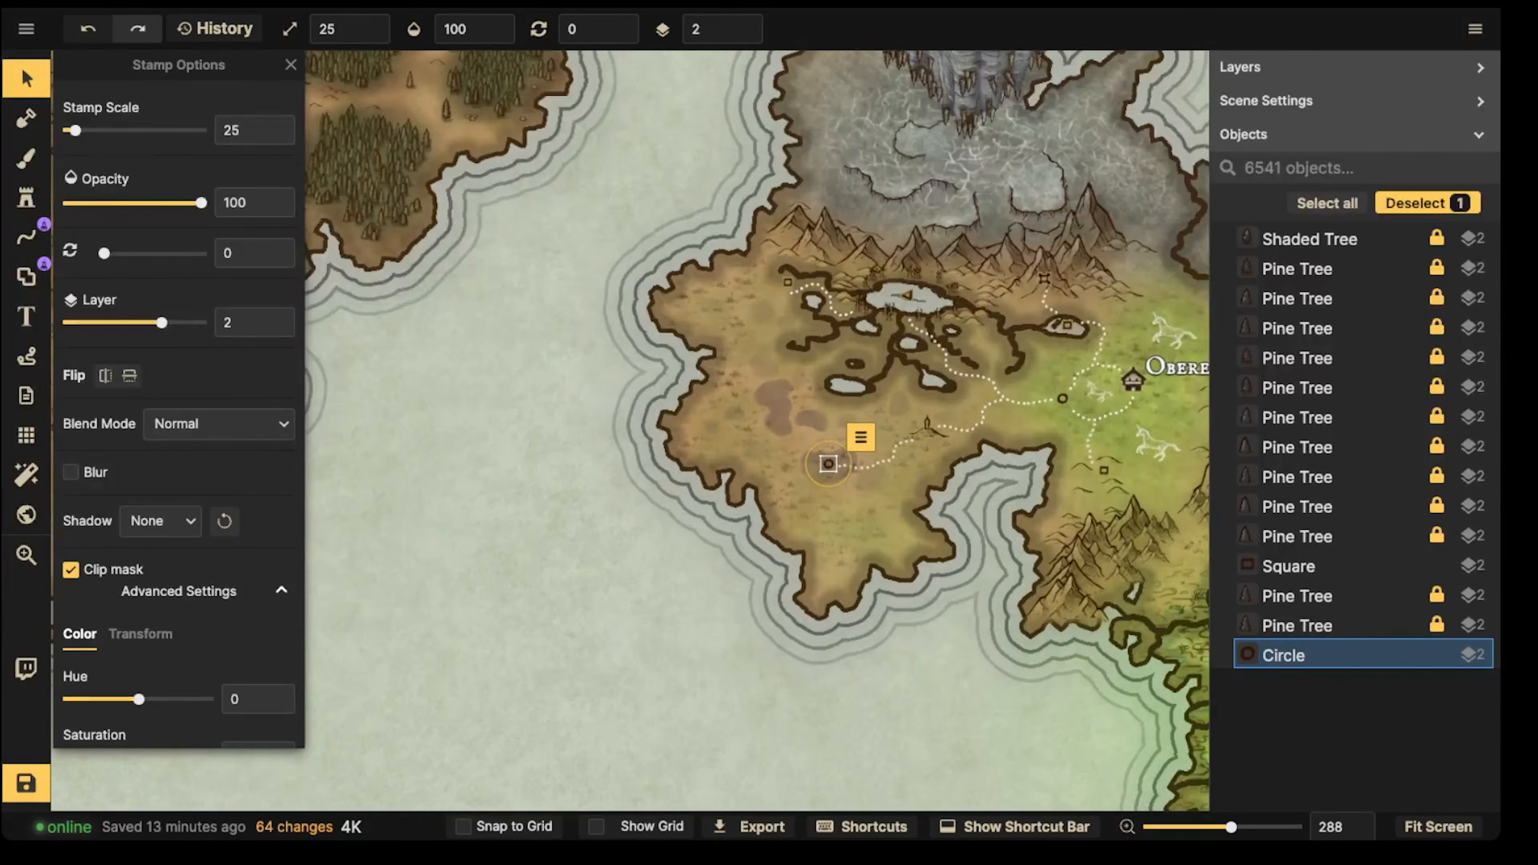
pyautogui.moveTo(840, 458); pyautogui.dragTo(1049, 736)
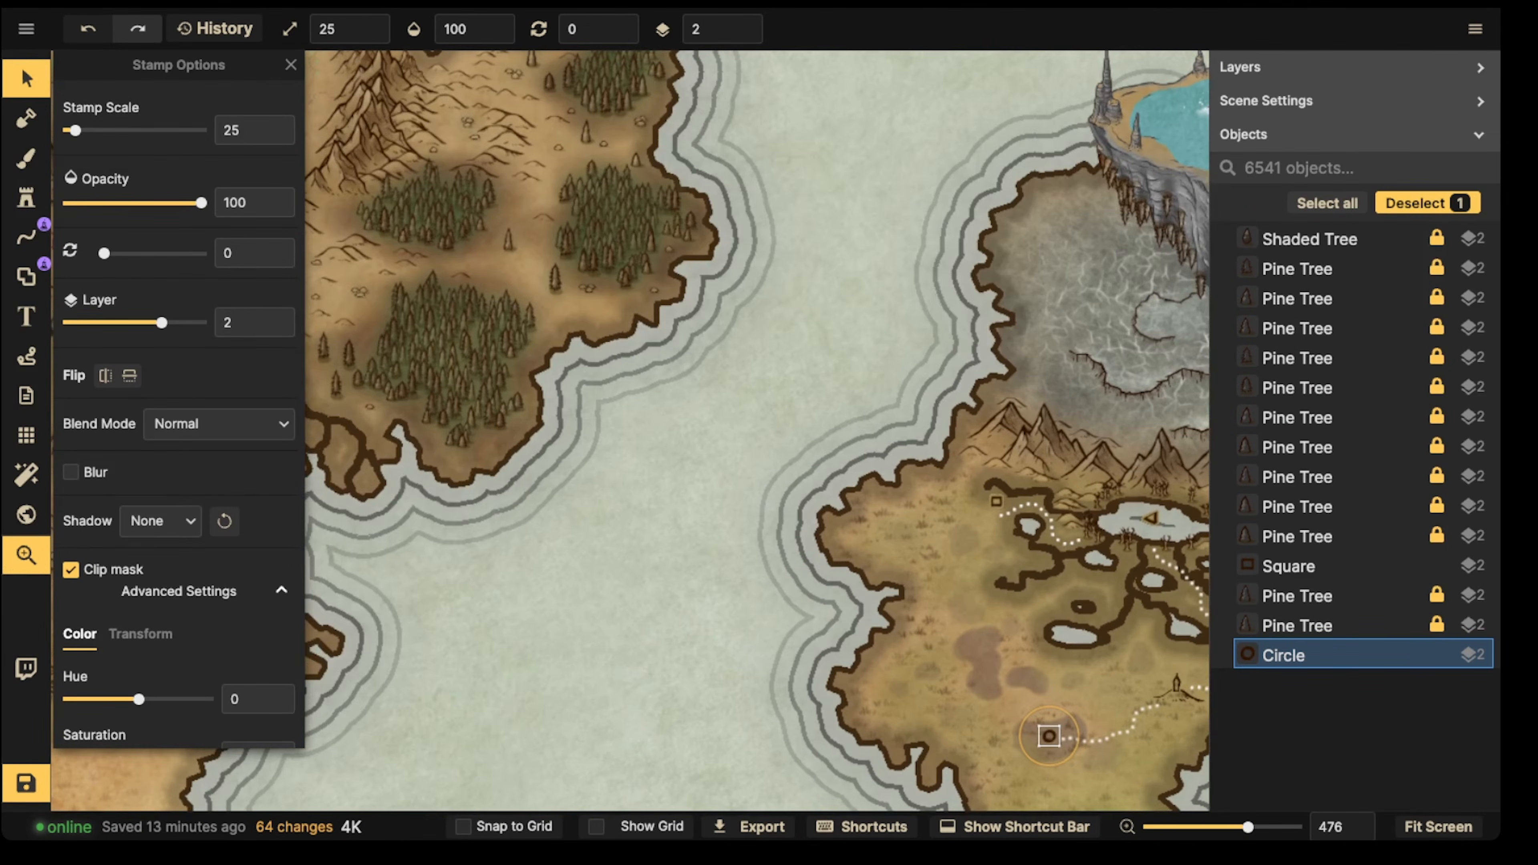
pyautogui.press('super+c')
pyautogui.press('super+v')
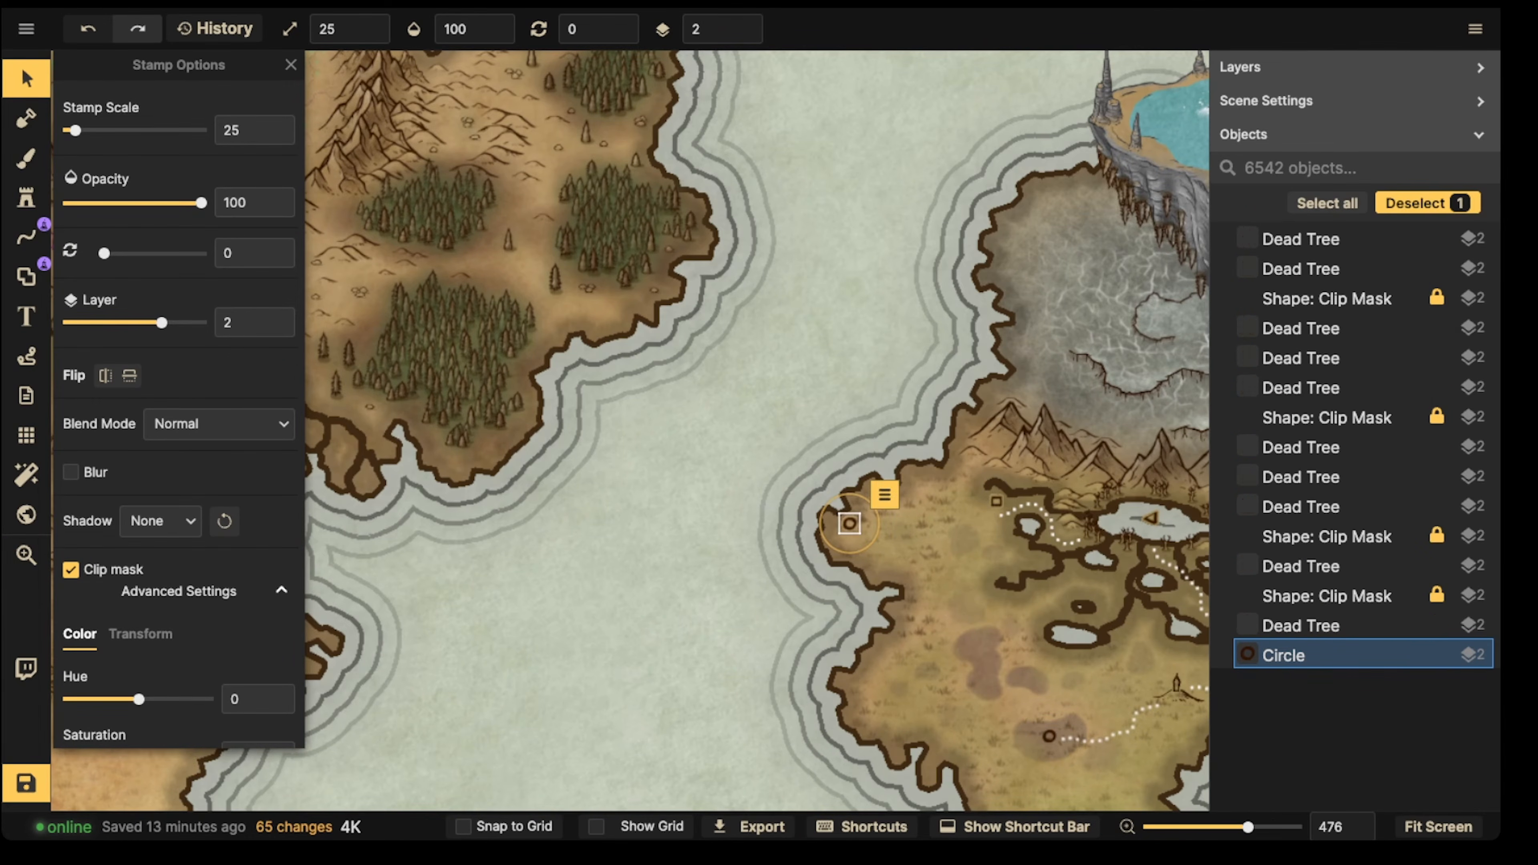
pyautogui.moveTo(850, 521)
pyautogui.mouseDown()
pyautogui.moveTo(871, 495)
pyautogui.moveTo(834, 524)
pyautogui.mouseUp()
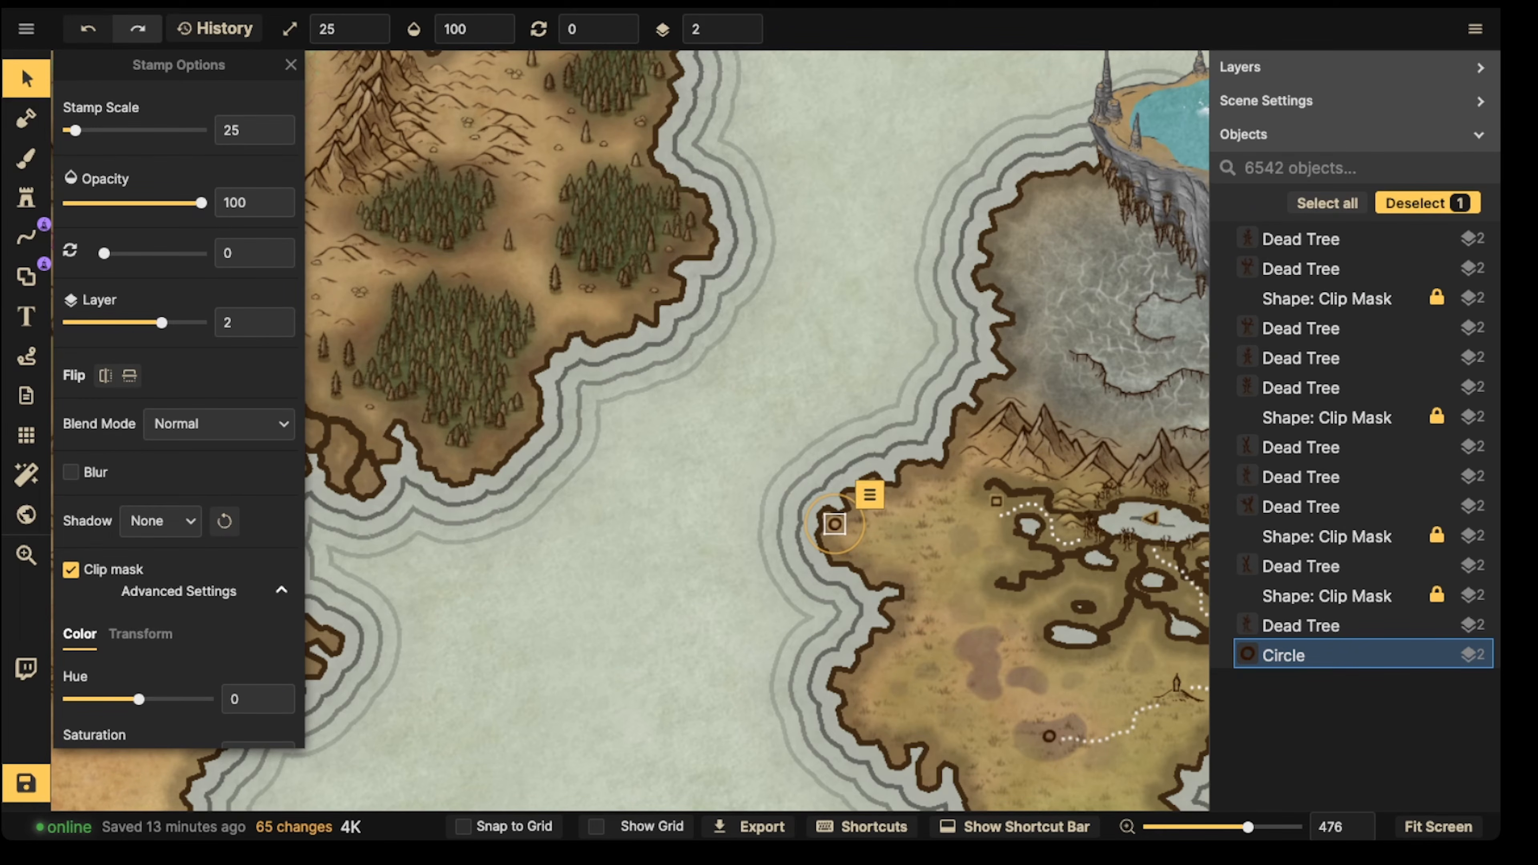
pyautogui.press('super+v')
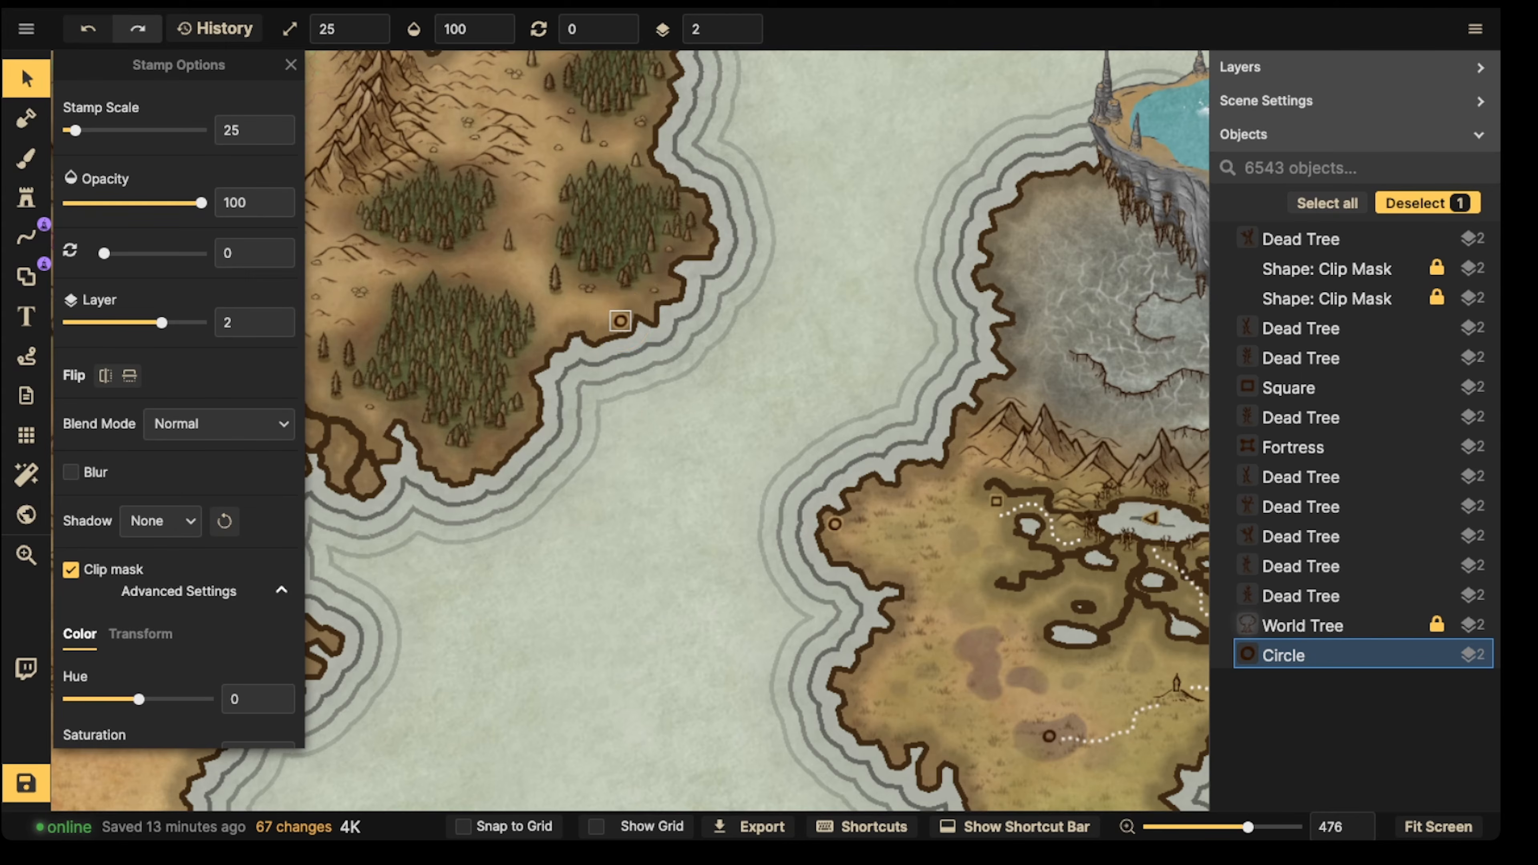
# Step: Try to draw a white dotted path across the strait between the two coastal circle markers
pyautogui.press('Escape')
pyautogui.click(26, 237)
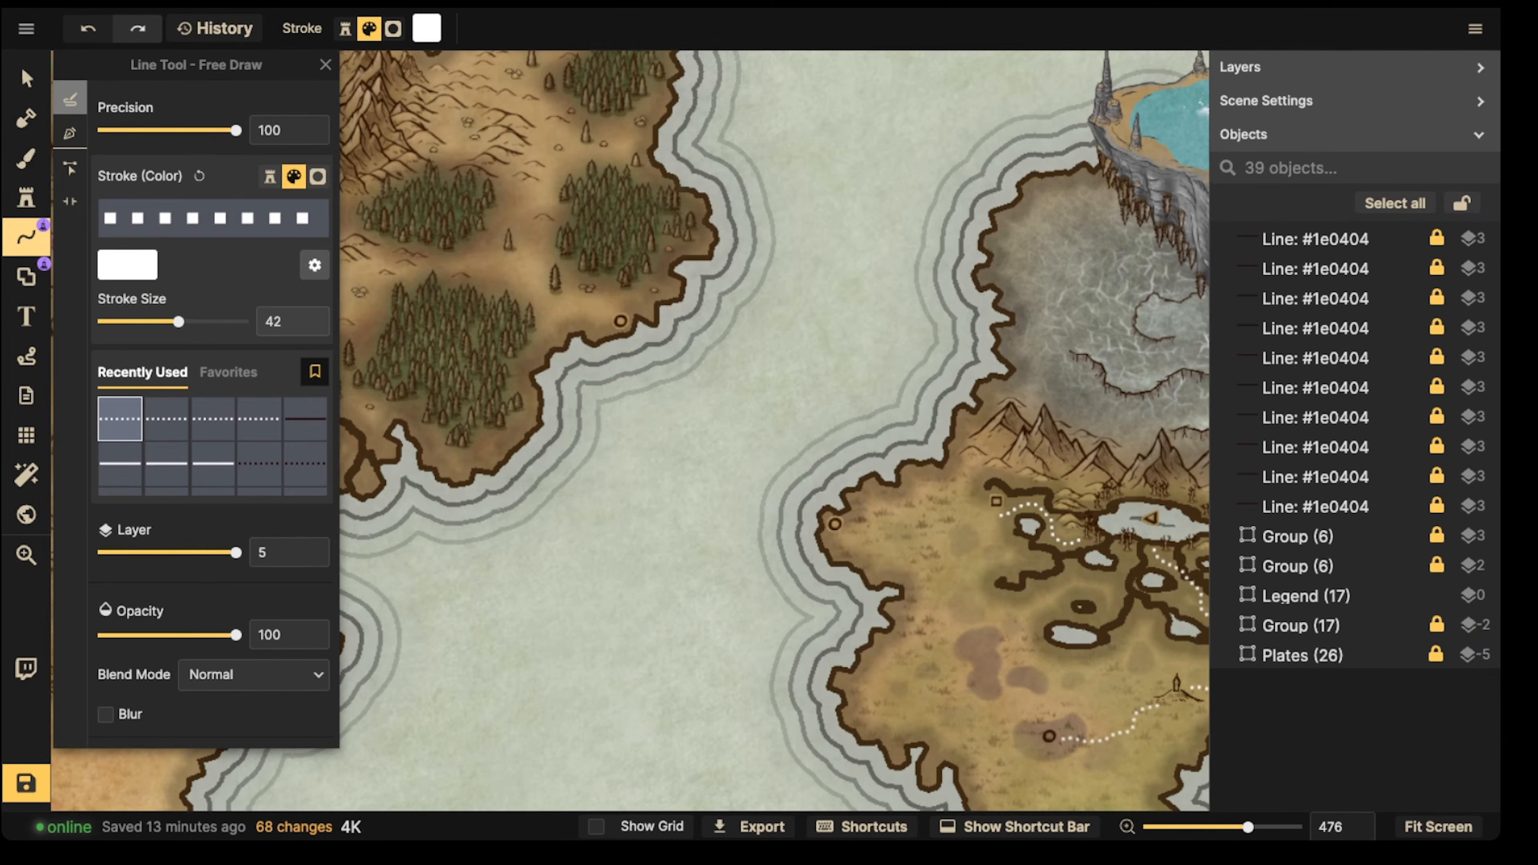
pyautogui.moveTo(817, 498); pyautogui.dragTo(825, 504)
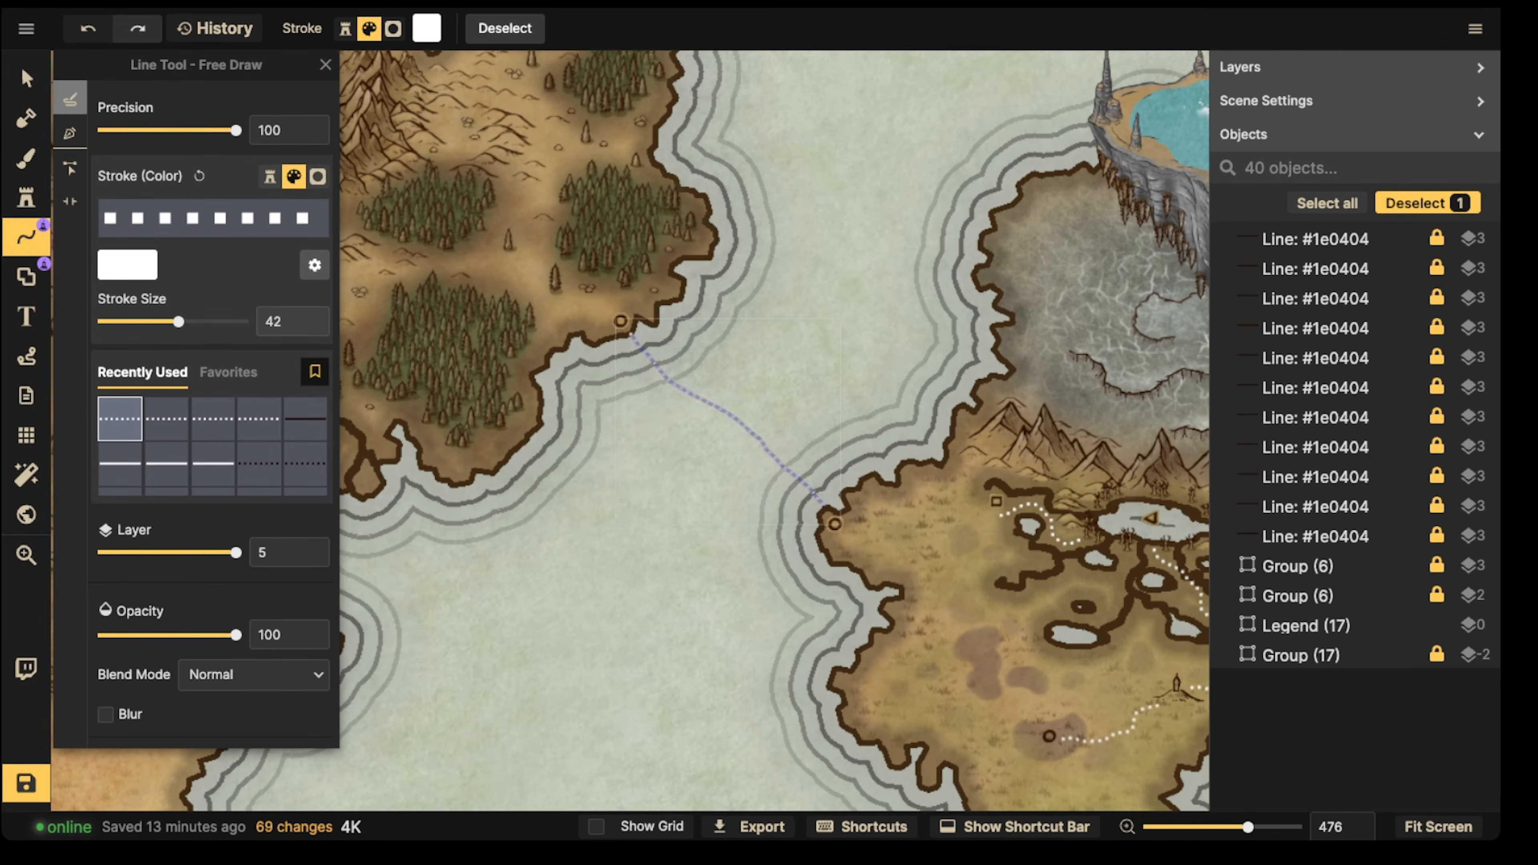
pyautogui.scroll(-2, 630, 416)
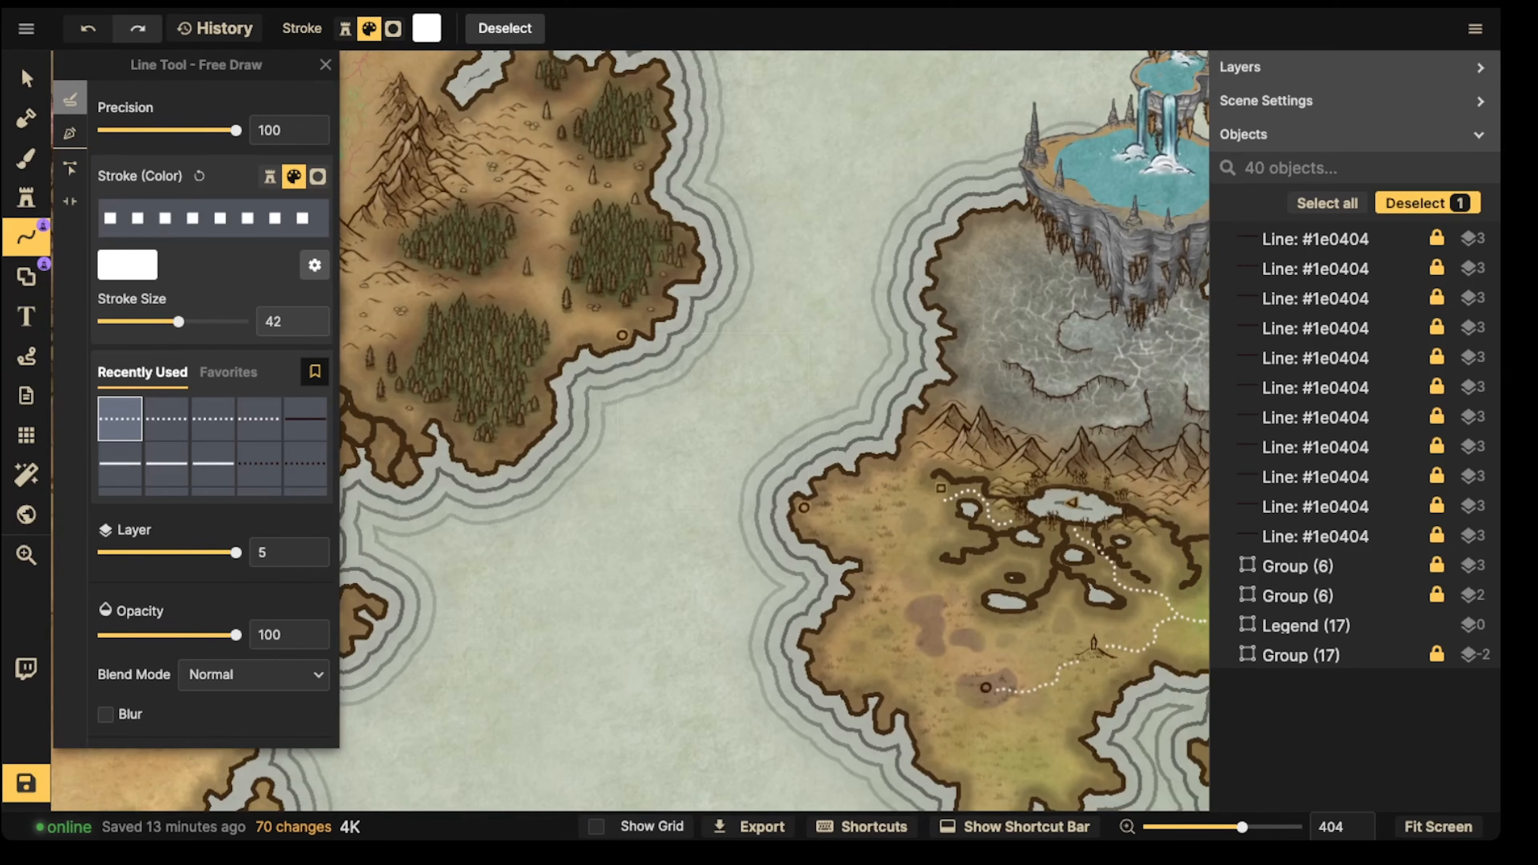
pyautogui.press('Escape')
# Step: Place copies of the coastal circle marker on the crystal plain's east coast and on the facing west coast of the whale island
pyautogui.click(26, 77)
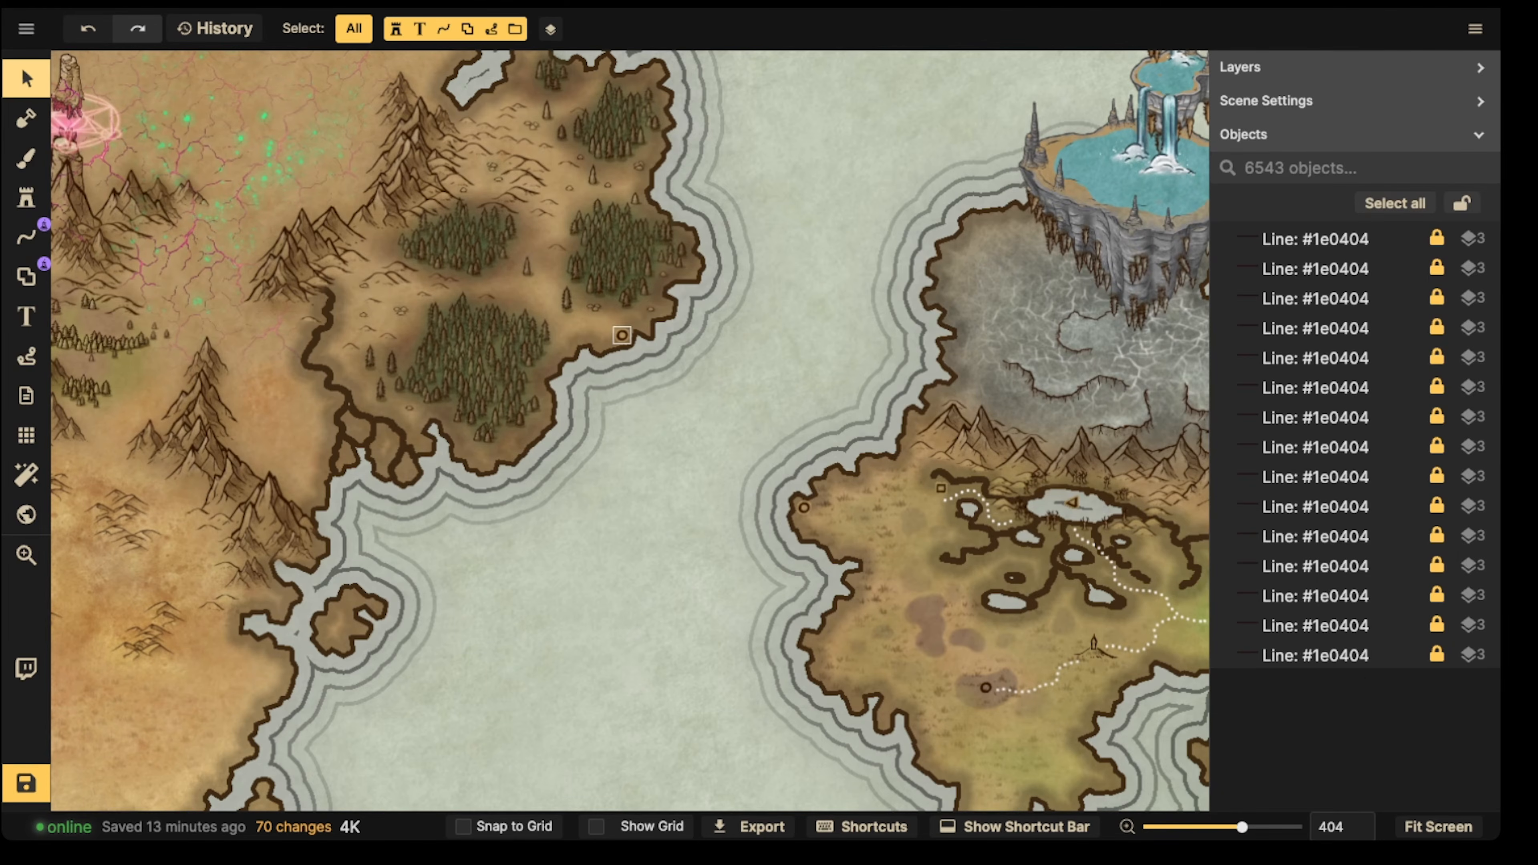
pyautogui.click(622, 335)
pyautogui.scroll(-7, 757, 431)
pyautogui.hscroll(12, 757, 430)
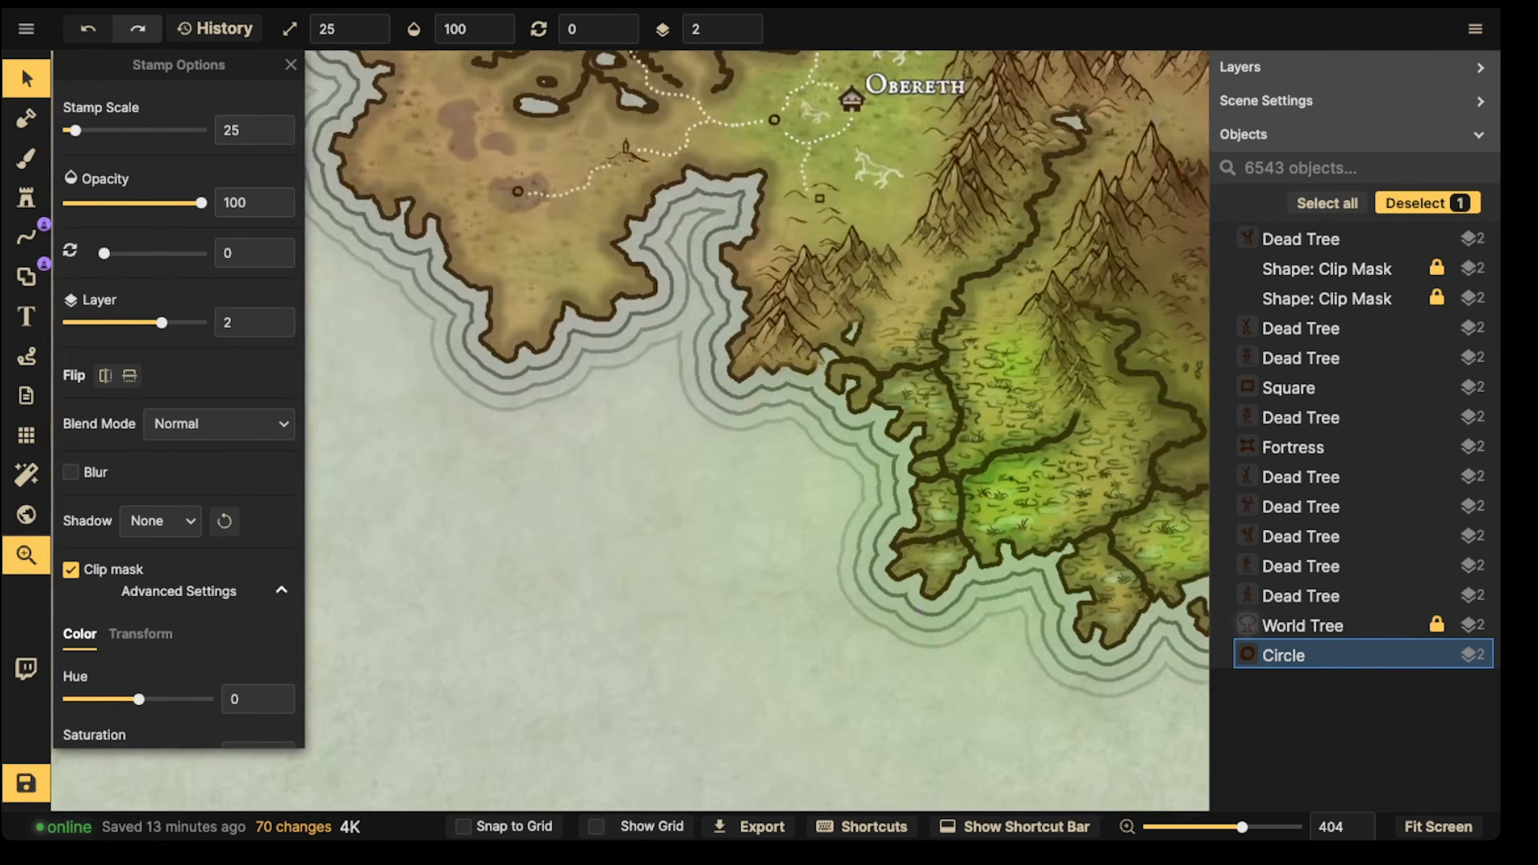
pyautogui.scroll(-8, 784, 382)
pyautogui.scroll(8, 784, 381)
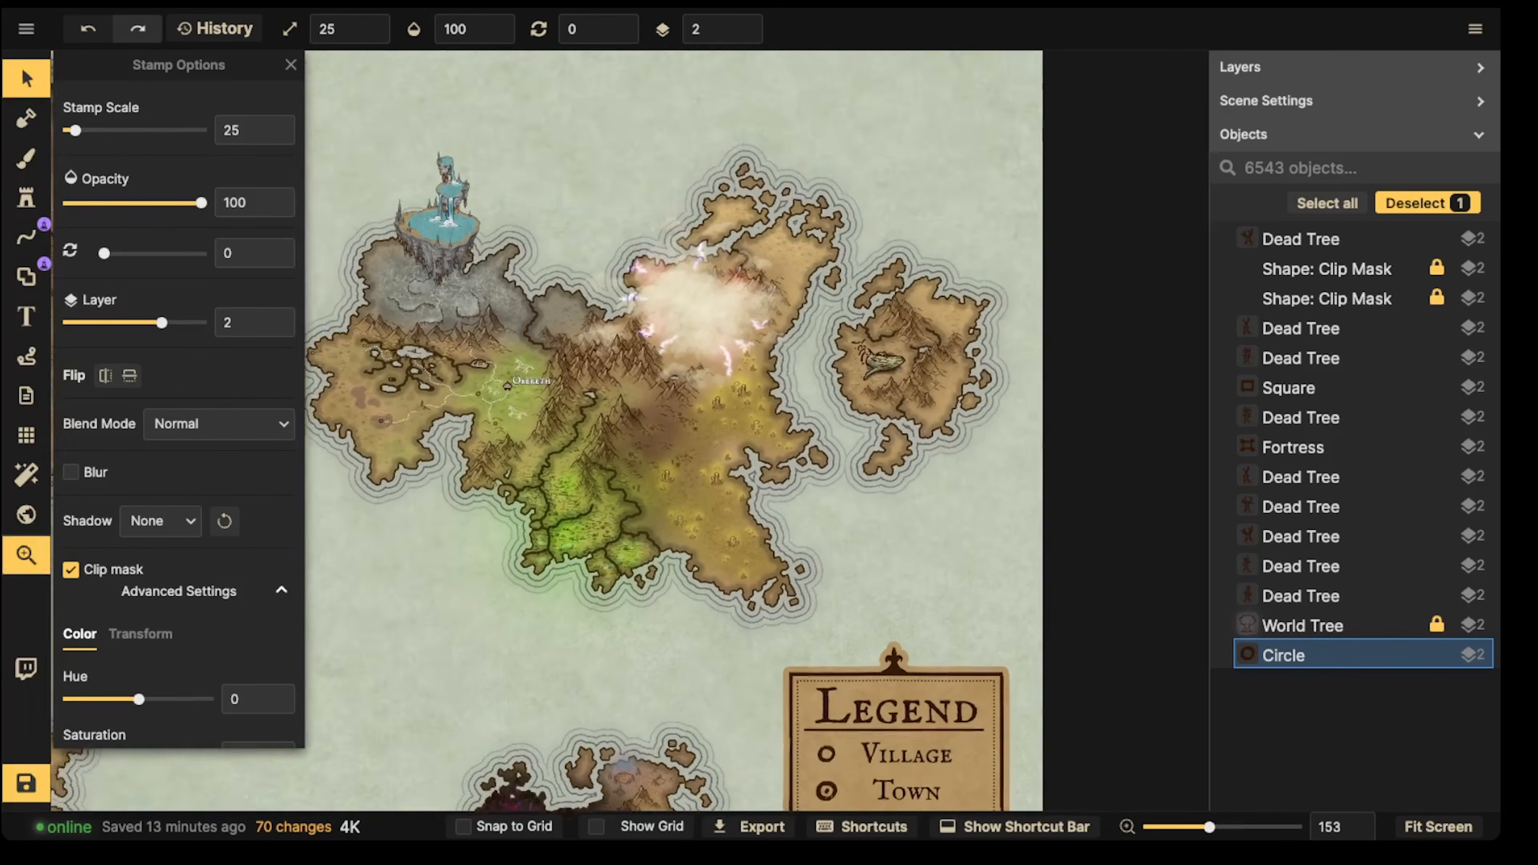
pyautogui.scroll(3, 870, 406)
pyautogui.scroll(2, 869, 406)
pyautogui.hscroll(-1, 870, 406)
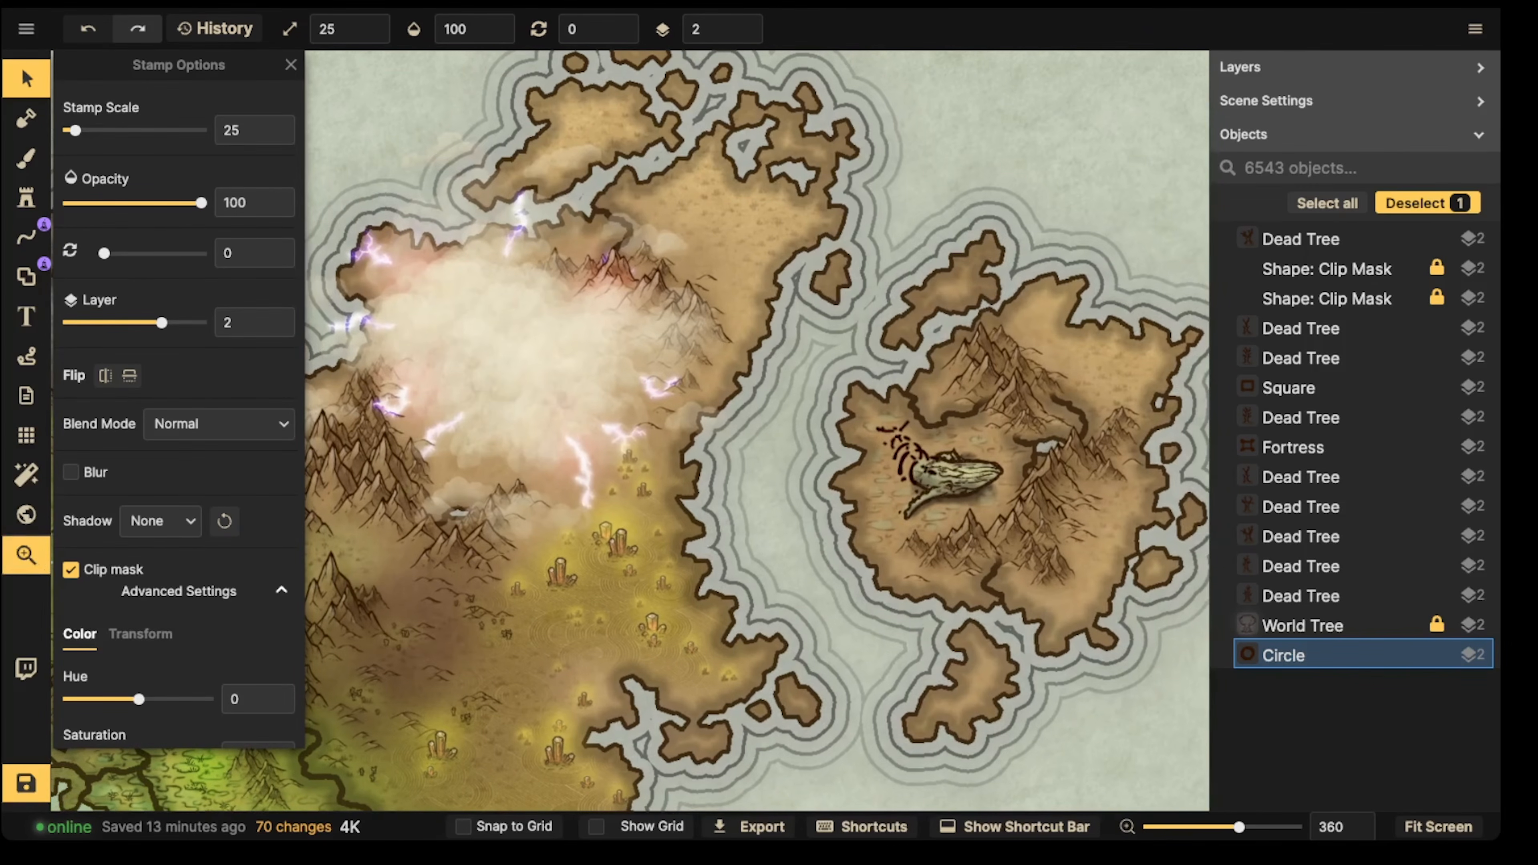
pyautogui.scroll(3, 775, 309)
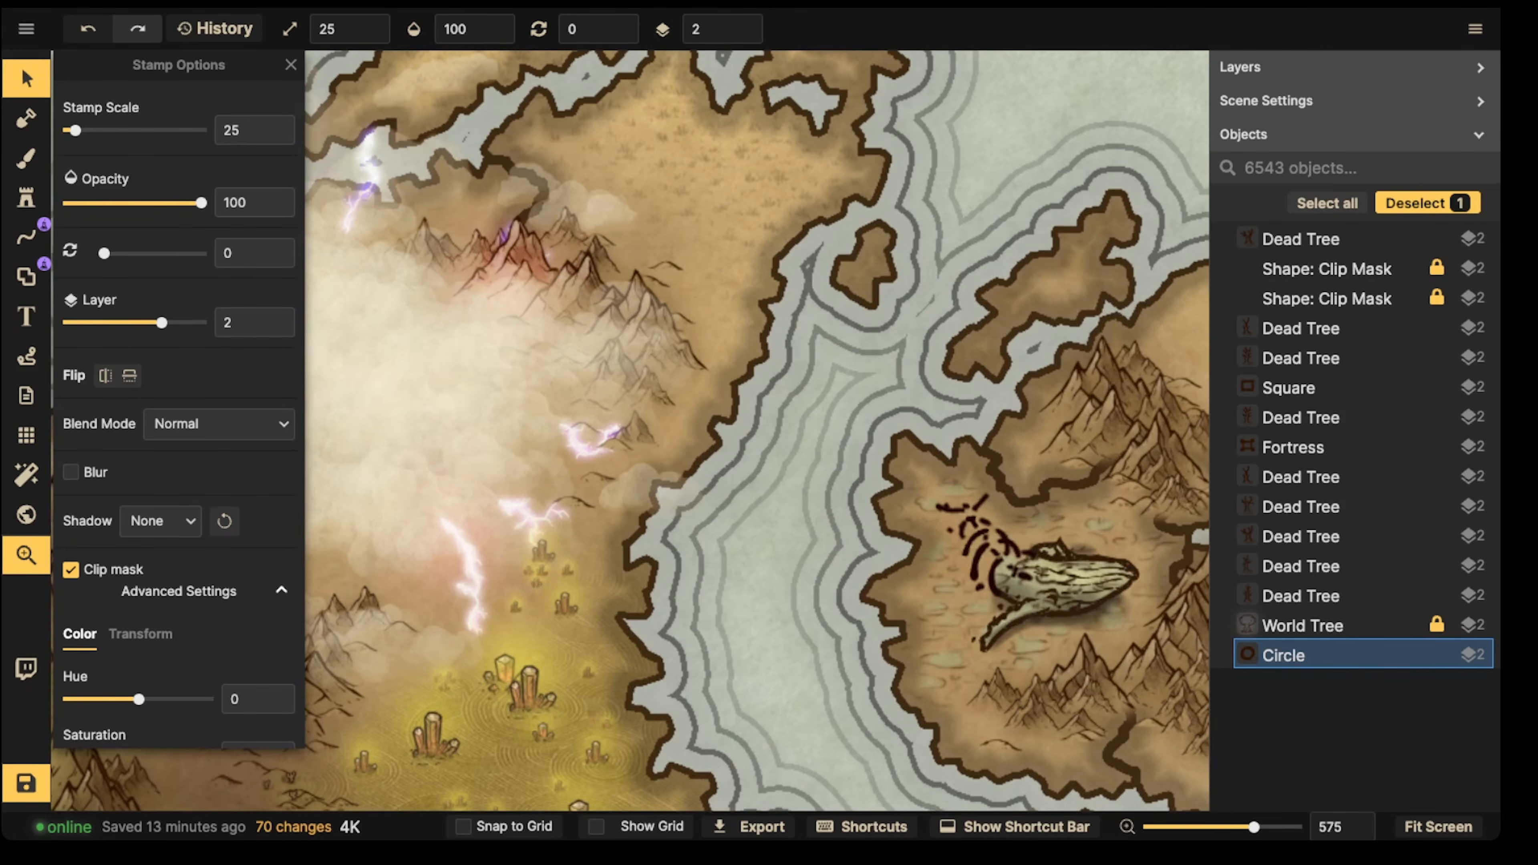
pyautogui.scroll(-5, 758, 430)
pyautogui.hscroll(-1, 757, 431)
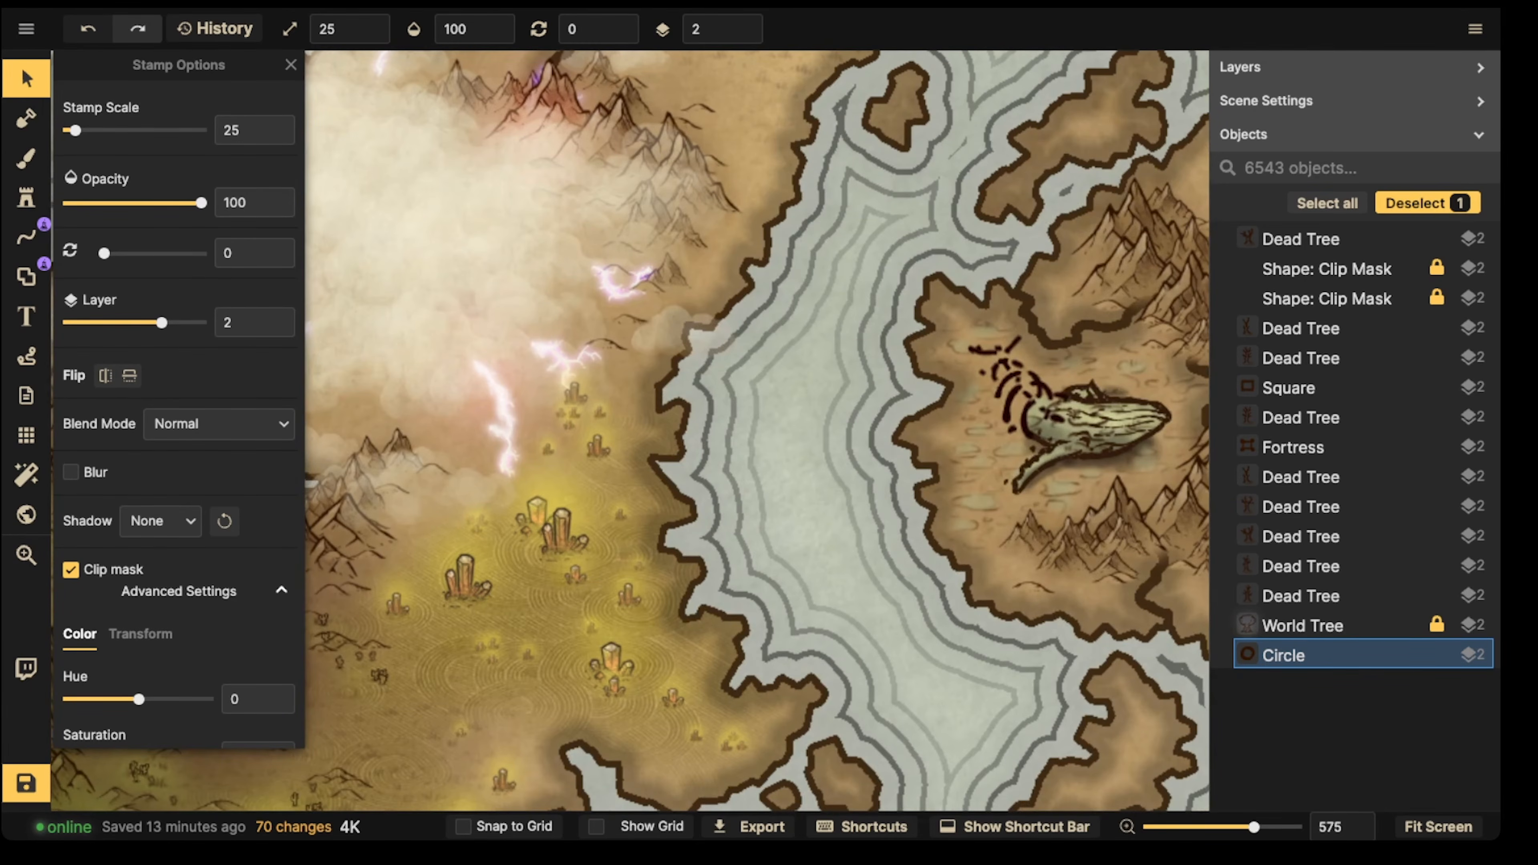
pyautogui.click(663, 424)
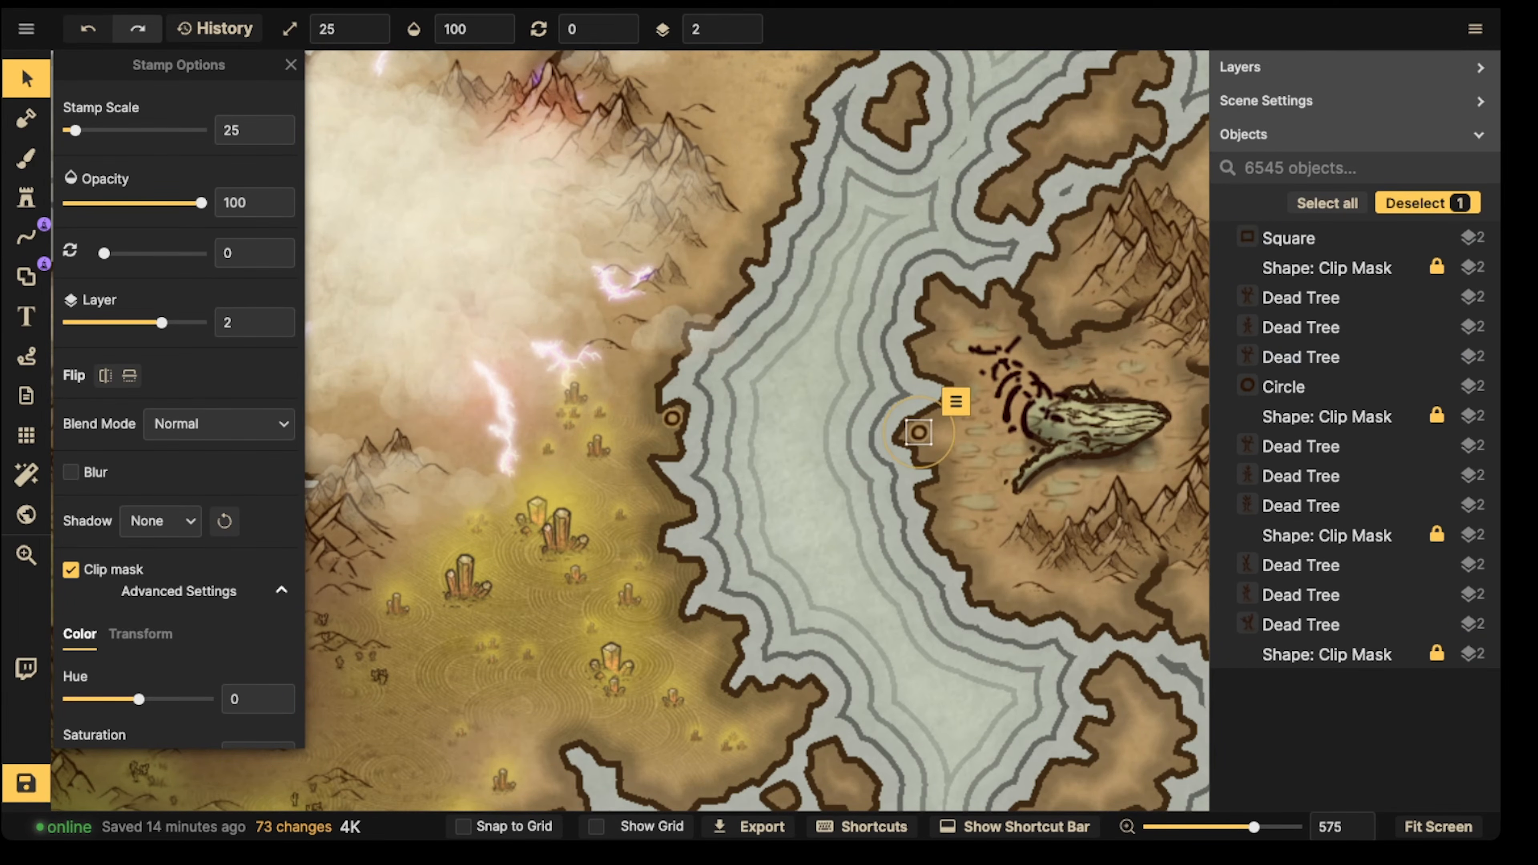
pyautogui.click(920, 432)
# Step: Place another circle marker on the northern coast of the southeastern continent, near the cratered plain
pyautogui.scroll(-10, 920, 431)
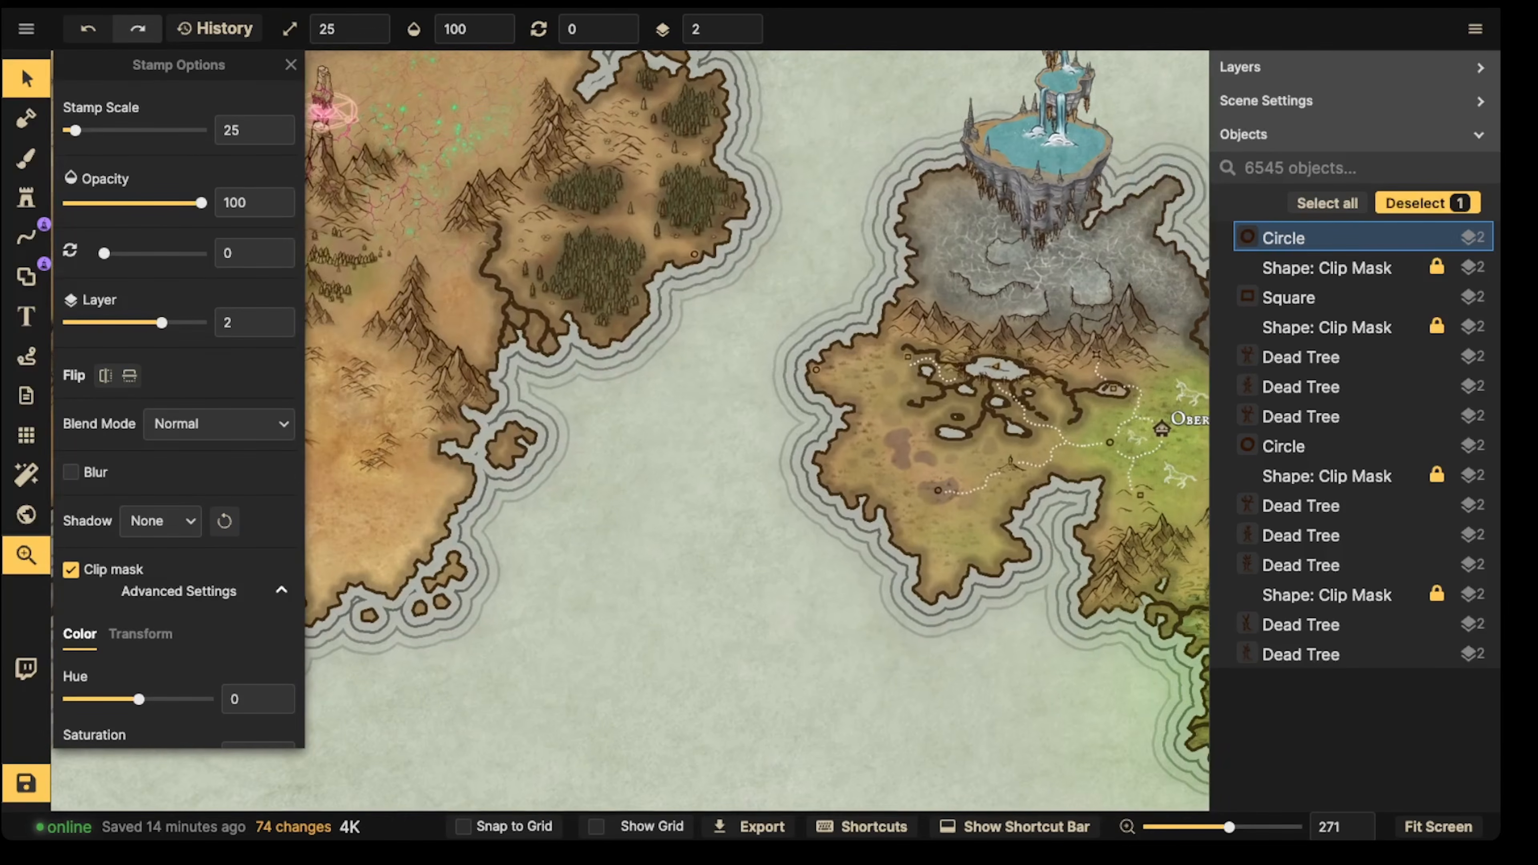
pyautogui.scroll(-5, 920, 432)
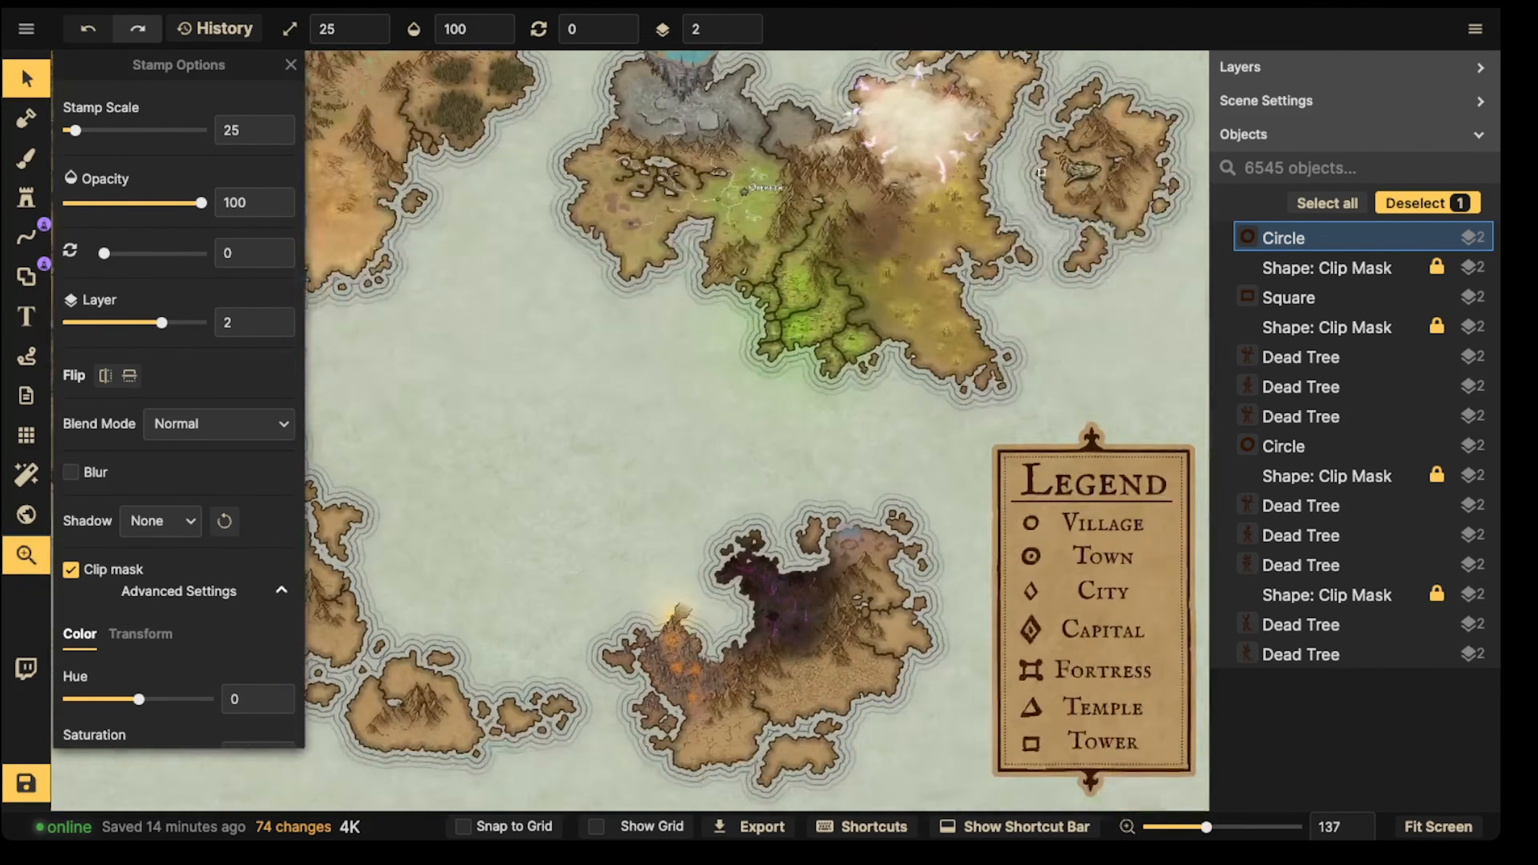
pyautogui.scroll(8, 890, 471)
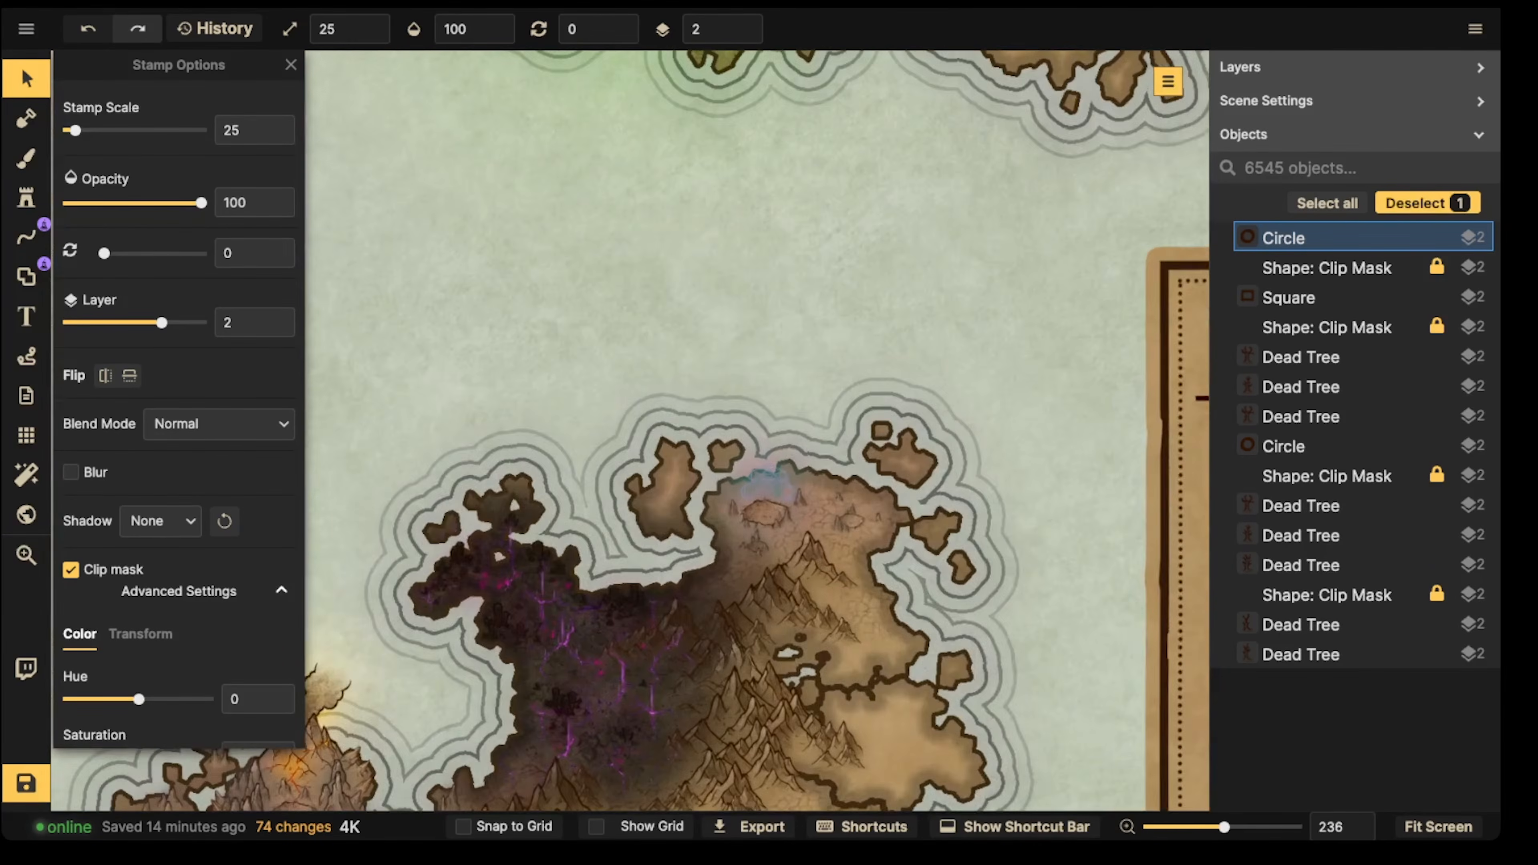
pyautogui.scroll(3, 884, 432)
pyautogui.hotkey('ctrl', 'v')
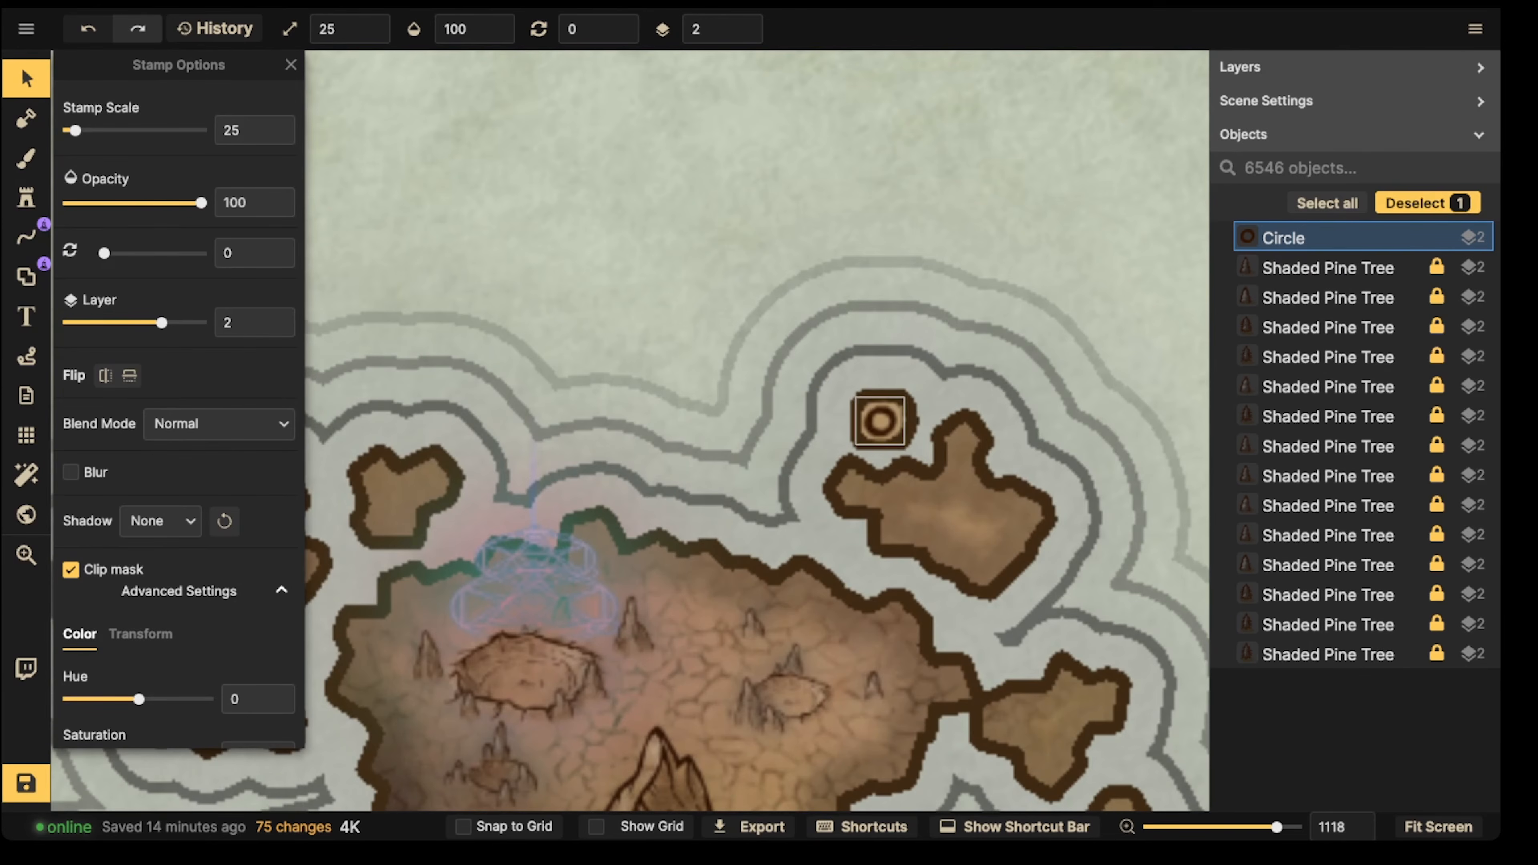
pyautogui.moveTo(881, 421); pyautogui.dragTo(848, 666)
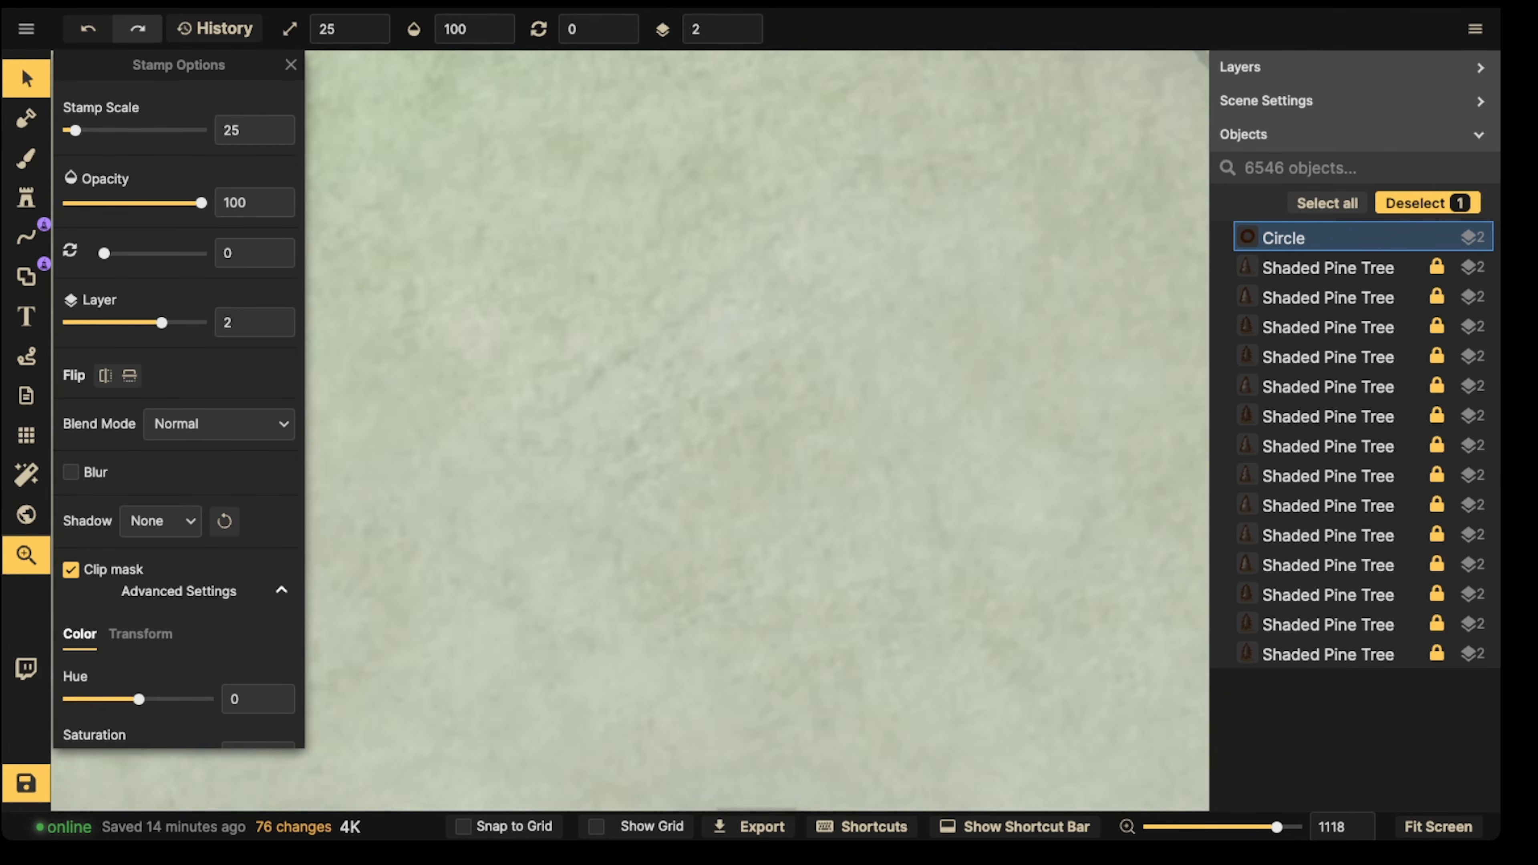
# Step: Place a circle marker on the small southwestern headland of the crystal plain's south coast
pyautogui.moveTo(848, 182); pyautogui.dragTo(757, 721)
pyautogui.moveTo(758, 364); pyautogui.dragTo(683, 448)
pyautogui.scroll(-3, 872, 424)
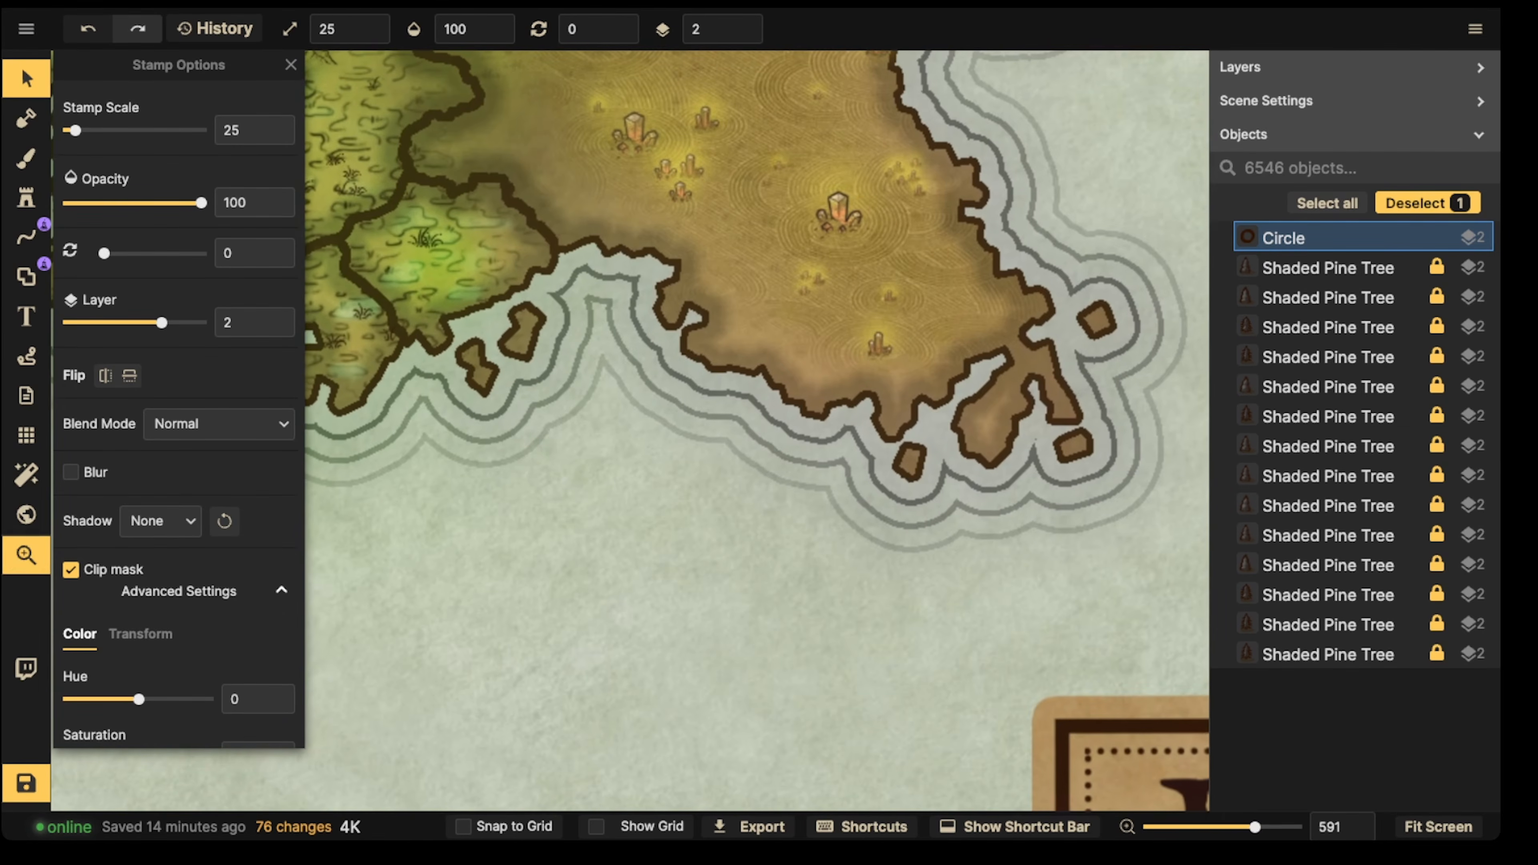
pyautogui.hotkey('ctrl', 'v')
pyautogui.moveTo(705, 343); pyautogui.dragTo(700, 341)
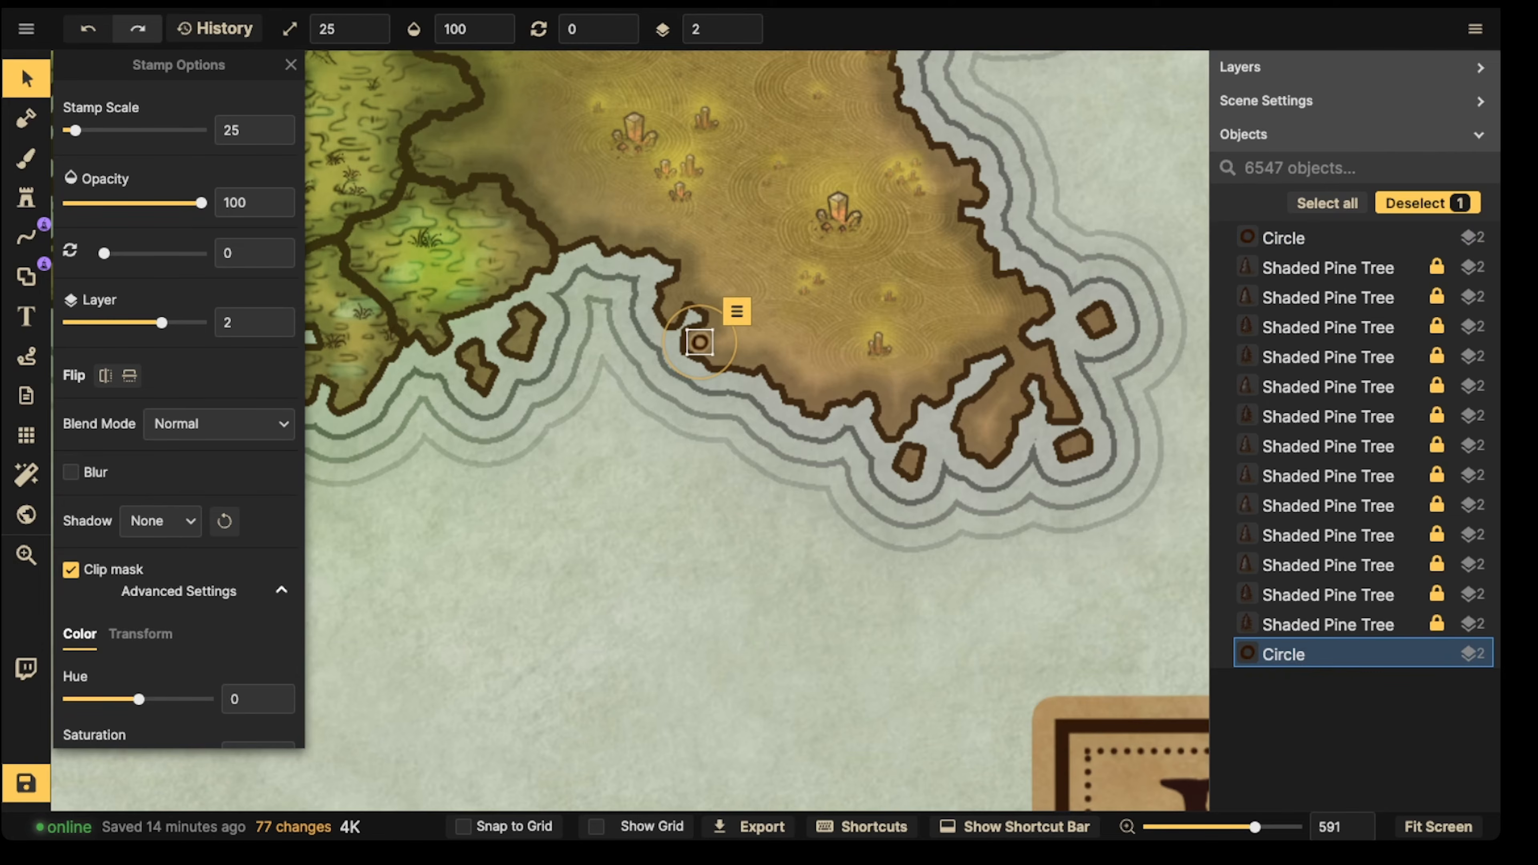
pyautogui.click(479, 418)
# Step: Delete the rotated triangle marker from the large lake northwest of Obereth
pyautogui.scroll(-5, 479, 418)
pyautogui.moveTo(479, 418); pyautogui.dragTo(871, 462)
pyautogui.scroll(-4, 872, 339)
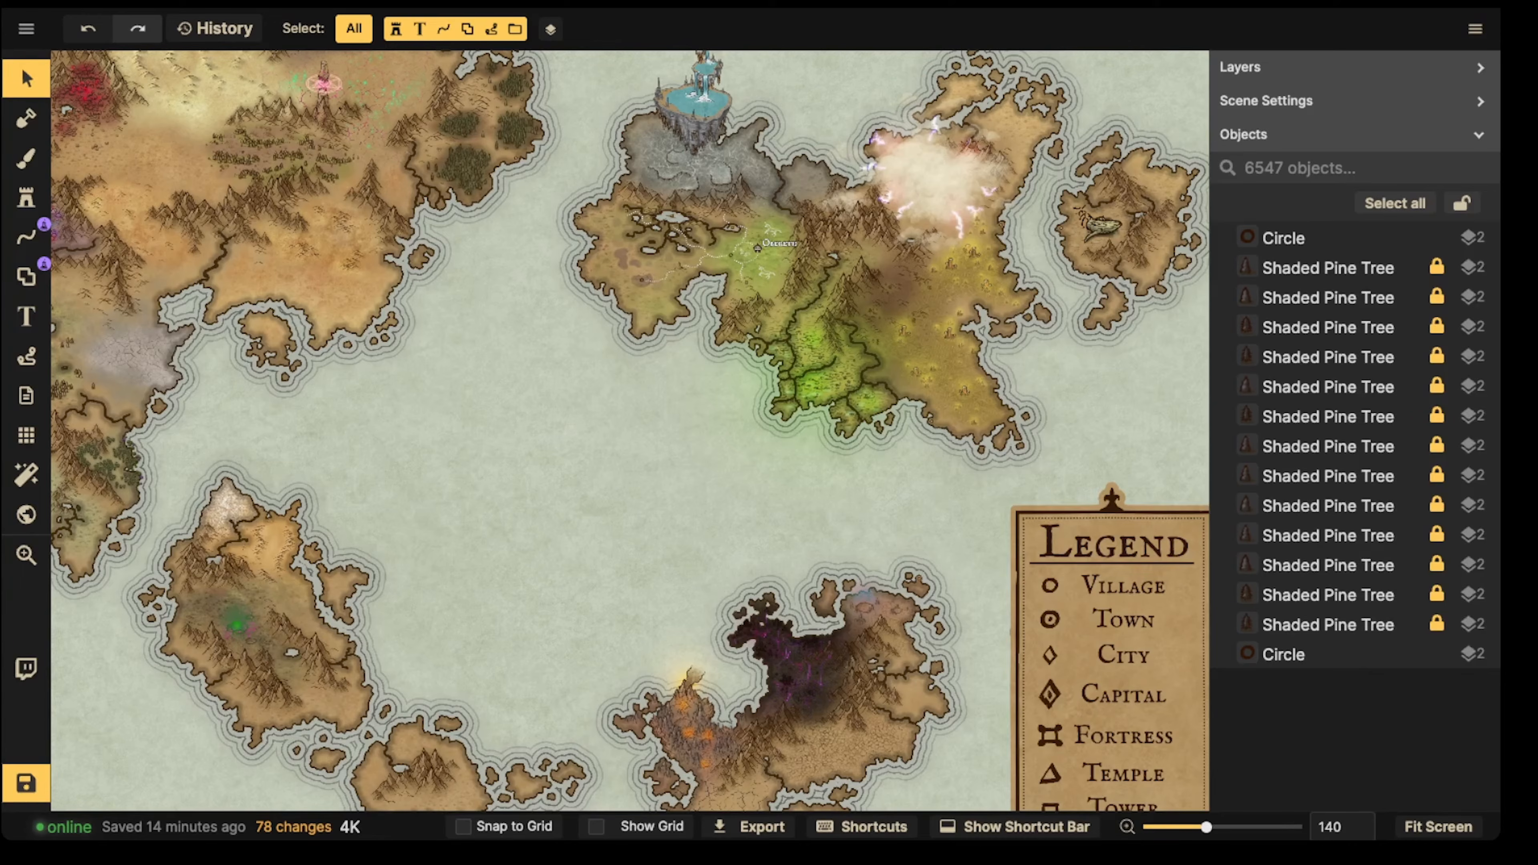
pyautogui.scroll(5, 625, 233)
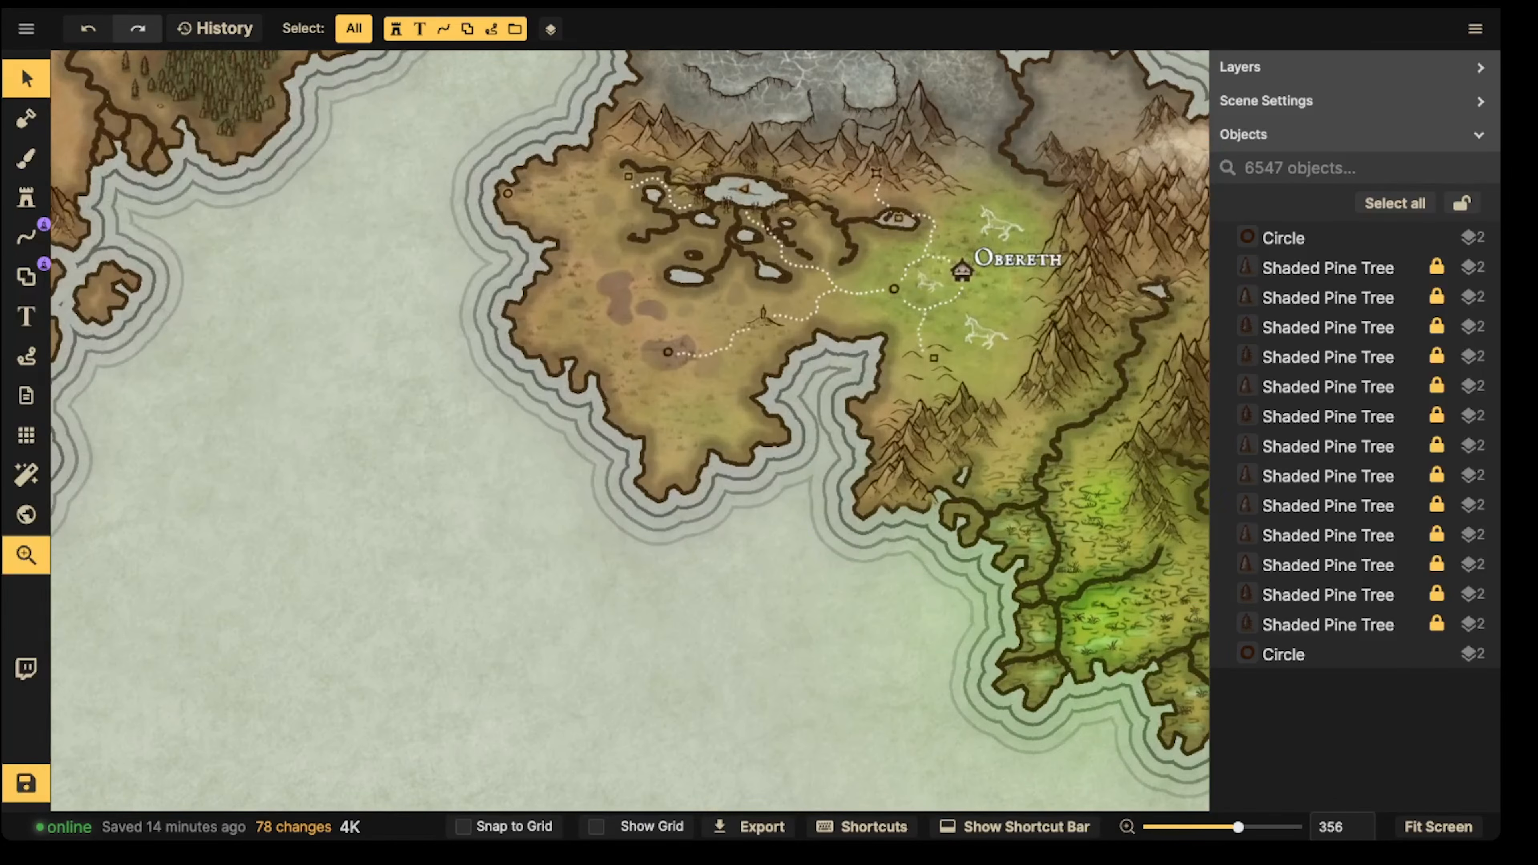
pyautogui.moveTo(625, 233); pyautogui.dragTo(519, 246)
pyautogui.scroll(2, 734, 347)
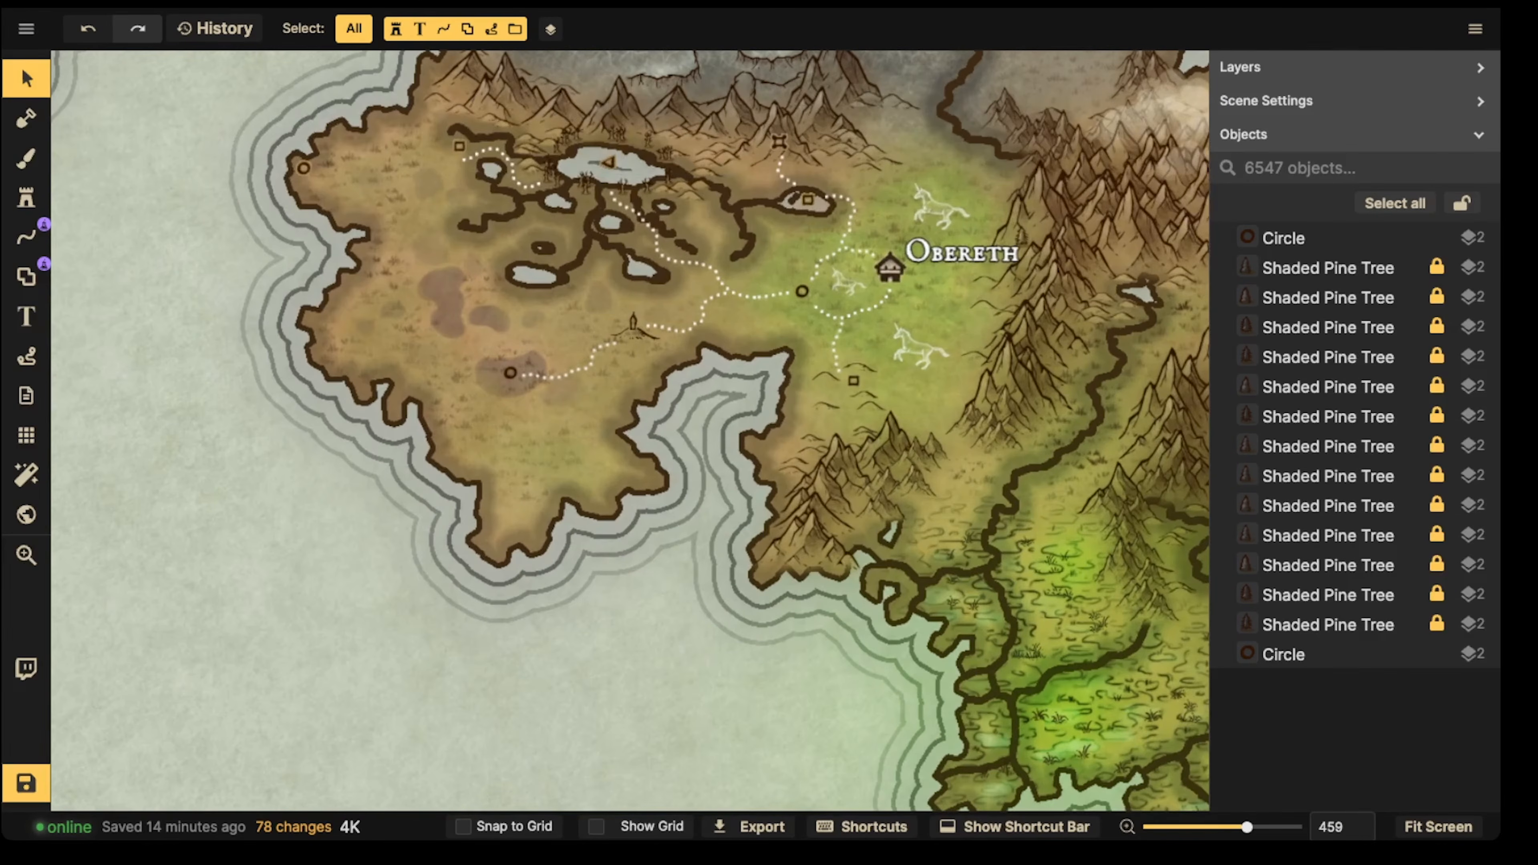
pyautogui.click(889, 269)
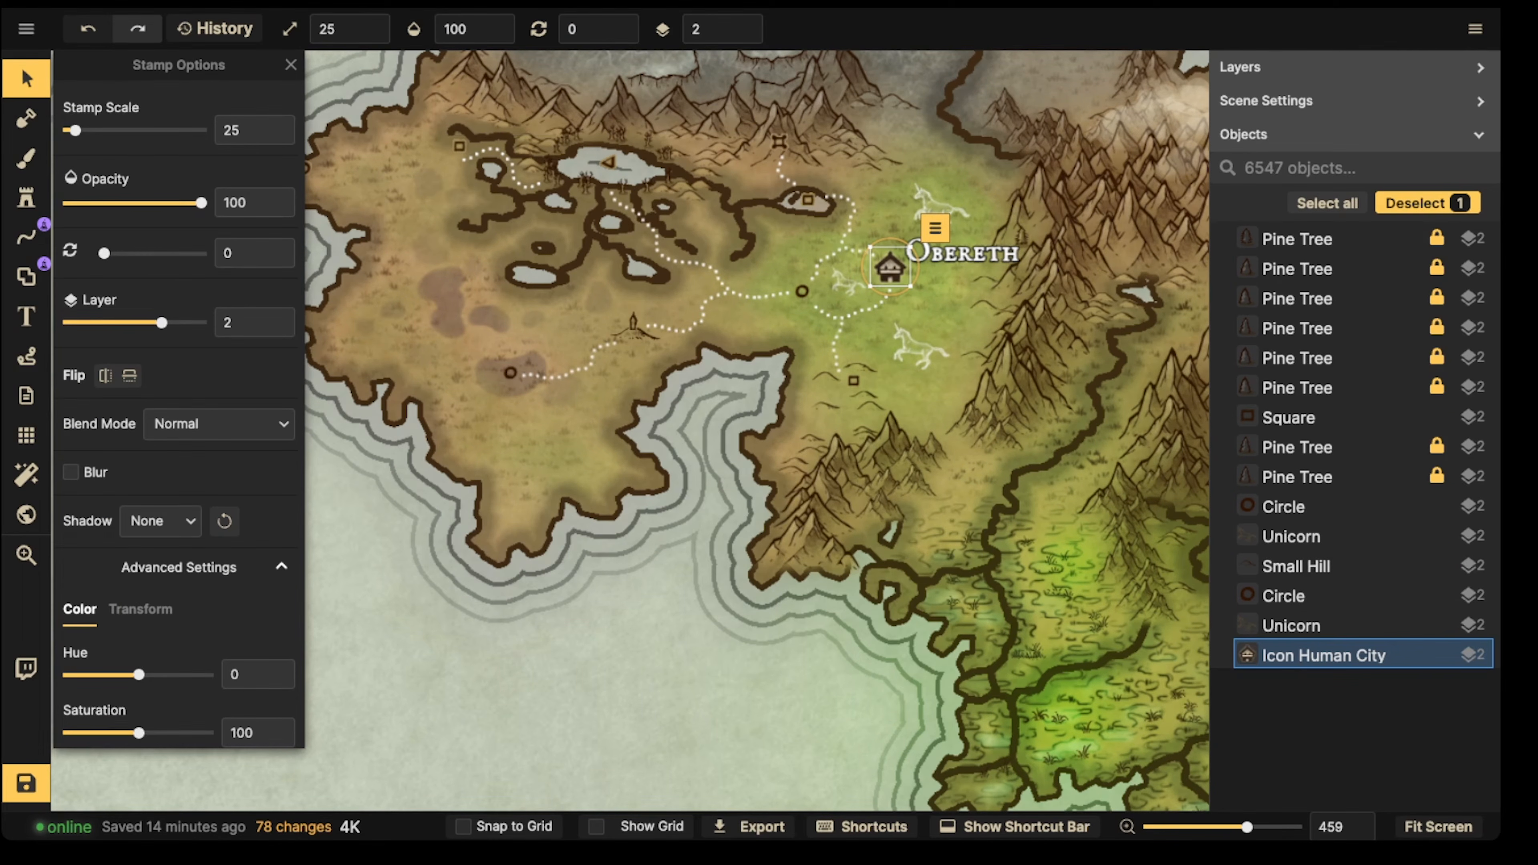
pyautogui.click(607, 162)
pyautogui.scroll(3, 607, 162)
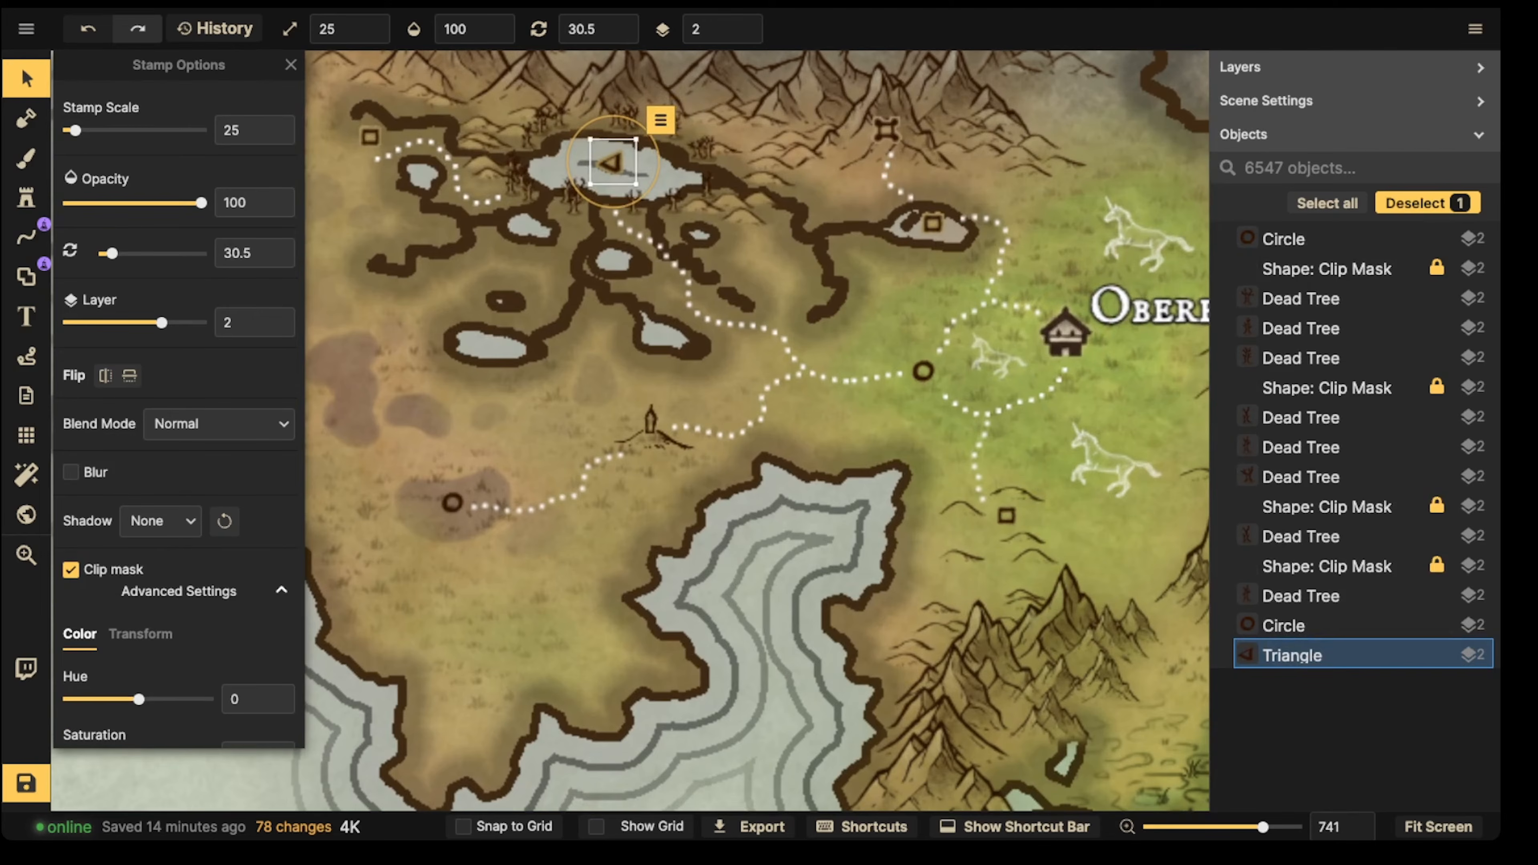
pyautogui.press('Delete')
# Step: Clear the hill search in the stamp catalog and expand all assets of the Parchment World pack
pyautogui.press('s')
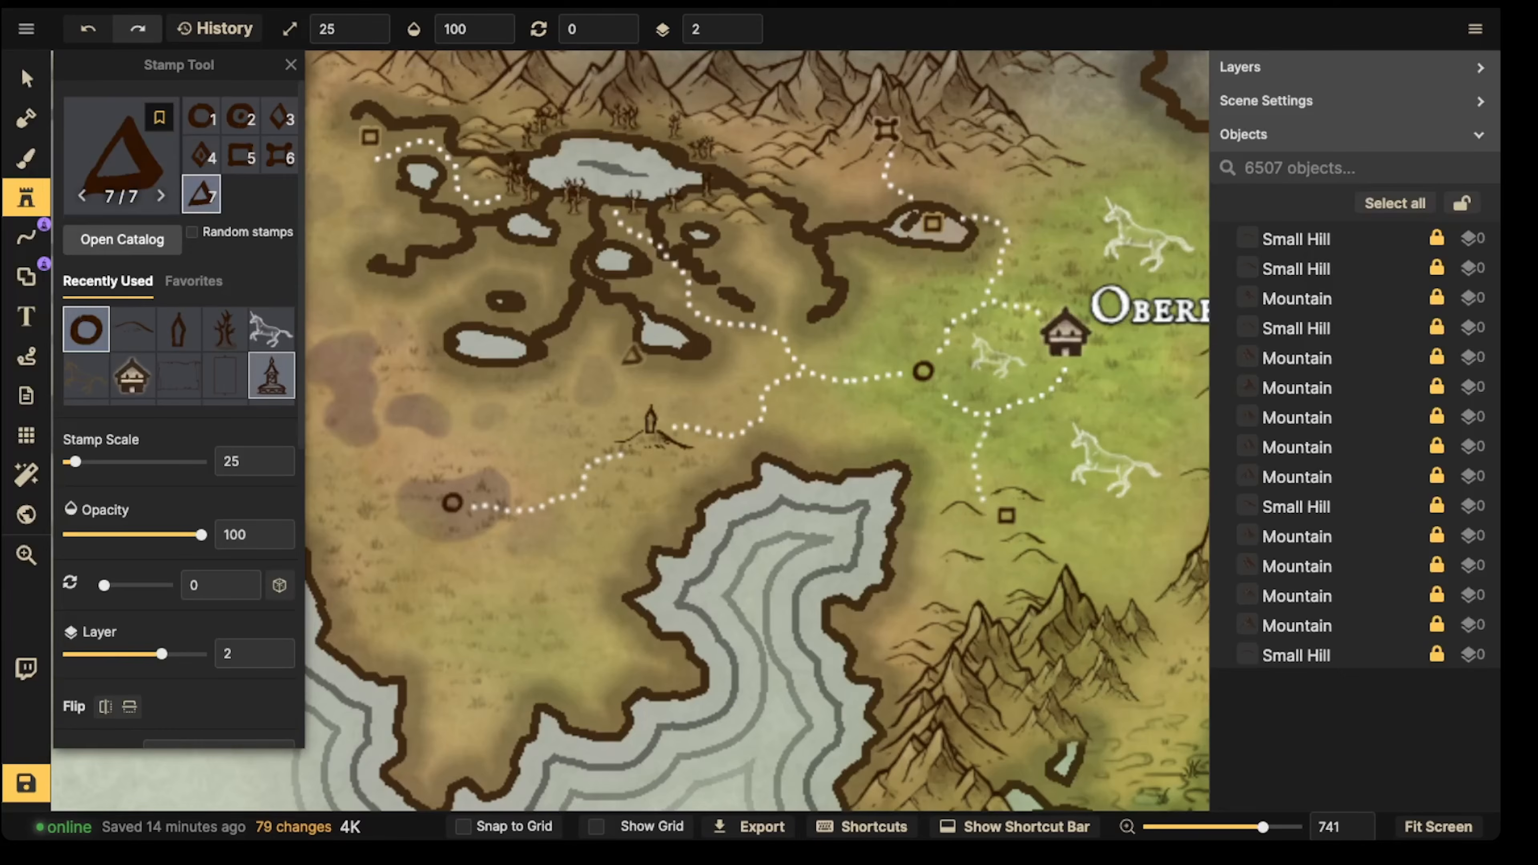
pyautogui.click(121, 152)
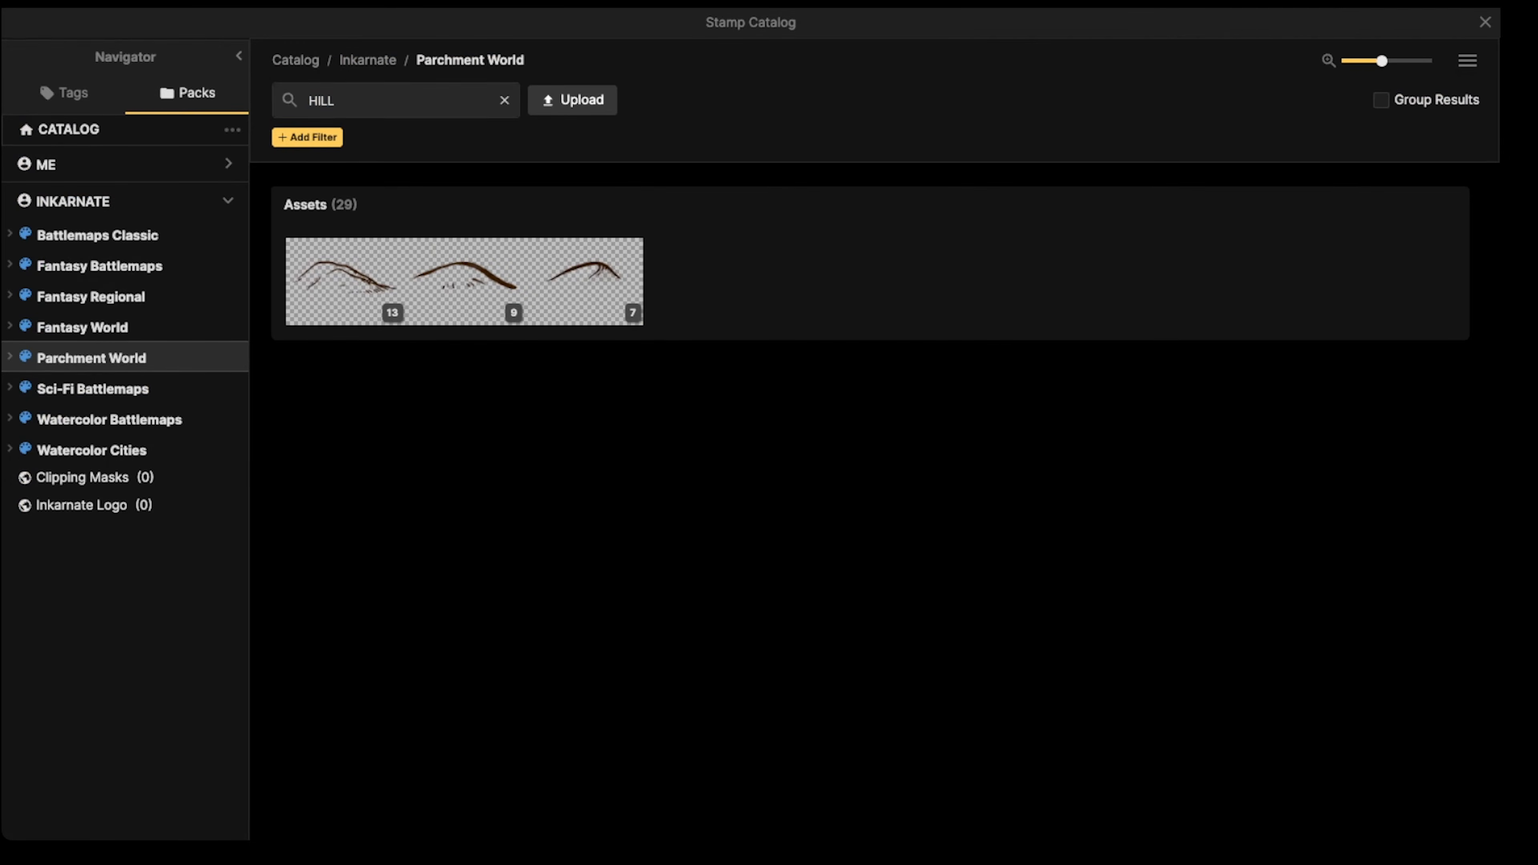
pyautogui.click(504, 100)
pyautogui.scroll(-15, 583, 363)
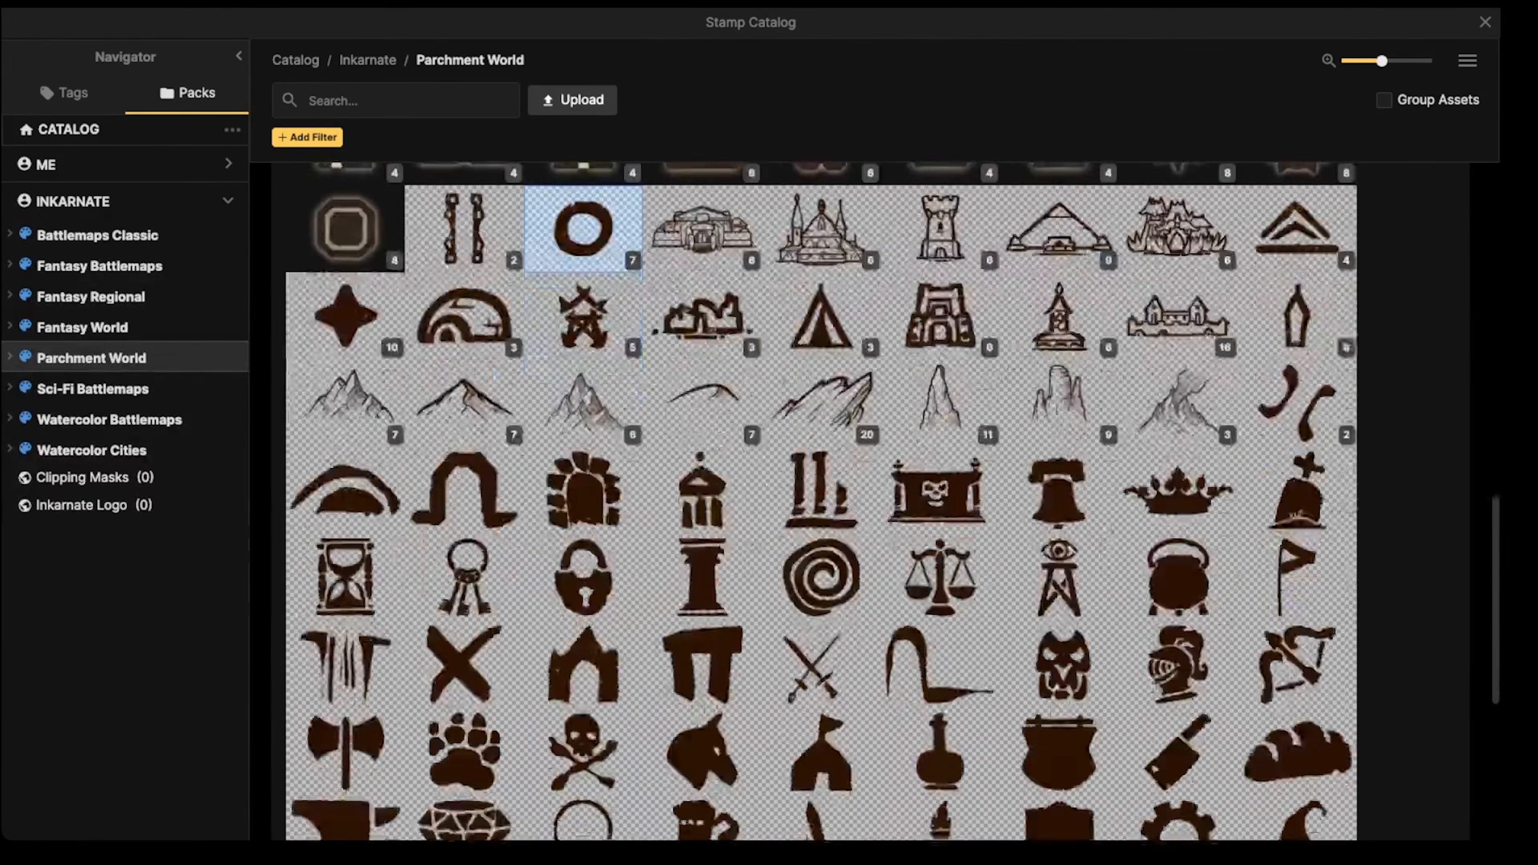
pyautogui.scroll(-6, 825, 413)
pyautogui.scroll(12, 825, 412)
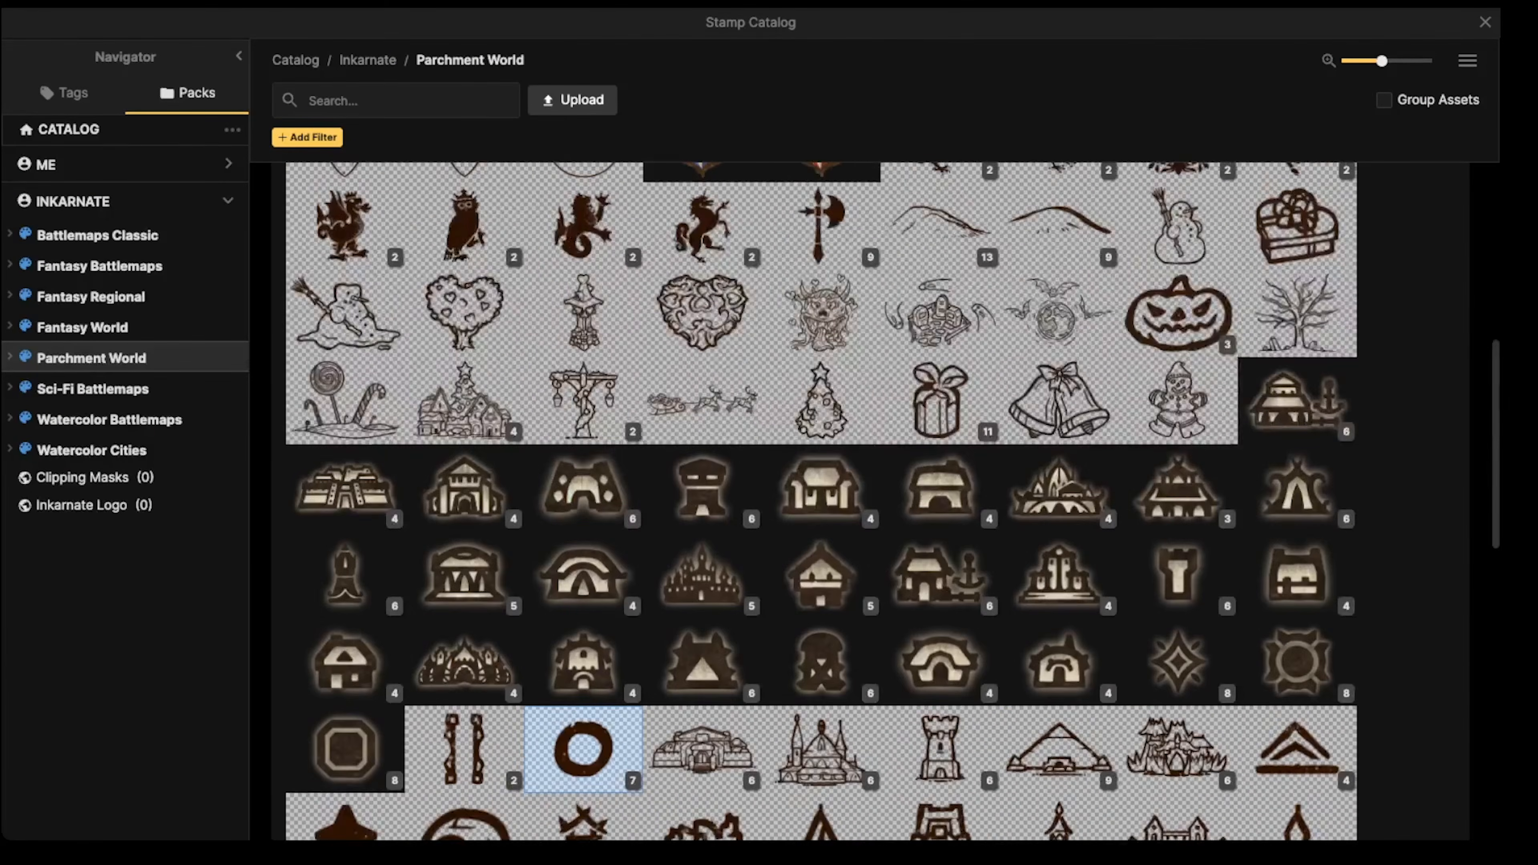
pyautogui.scroll(8, 825, 413)
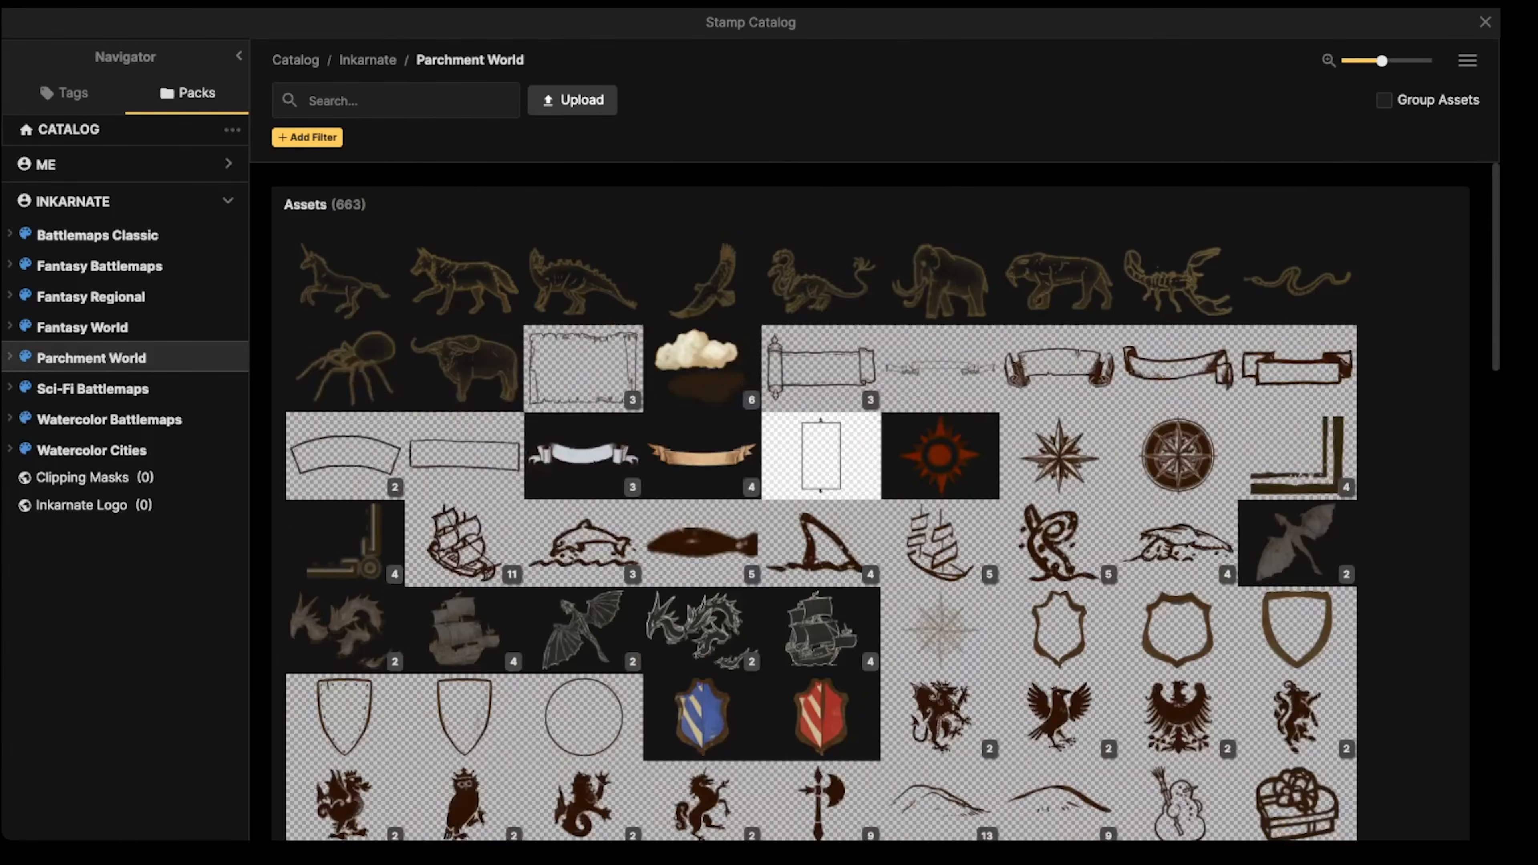
pyautogui.scroll(-10, 824, 413)
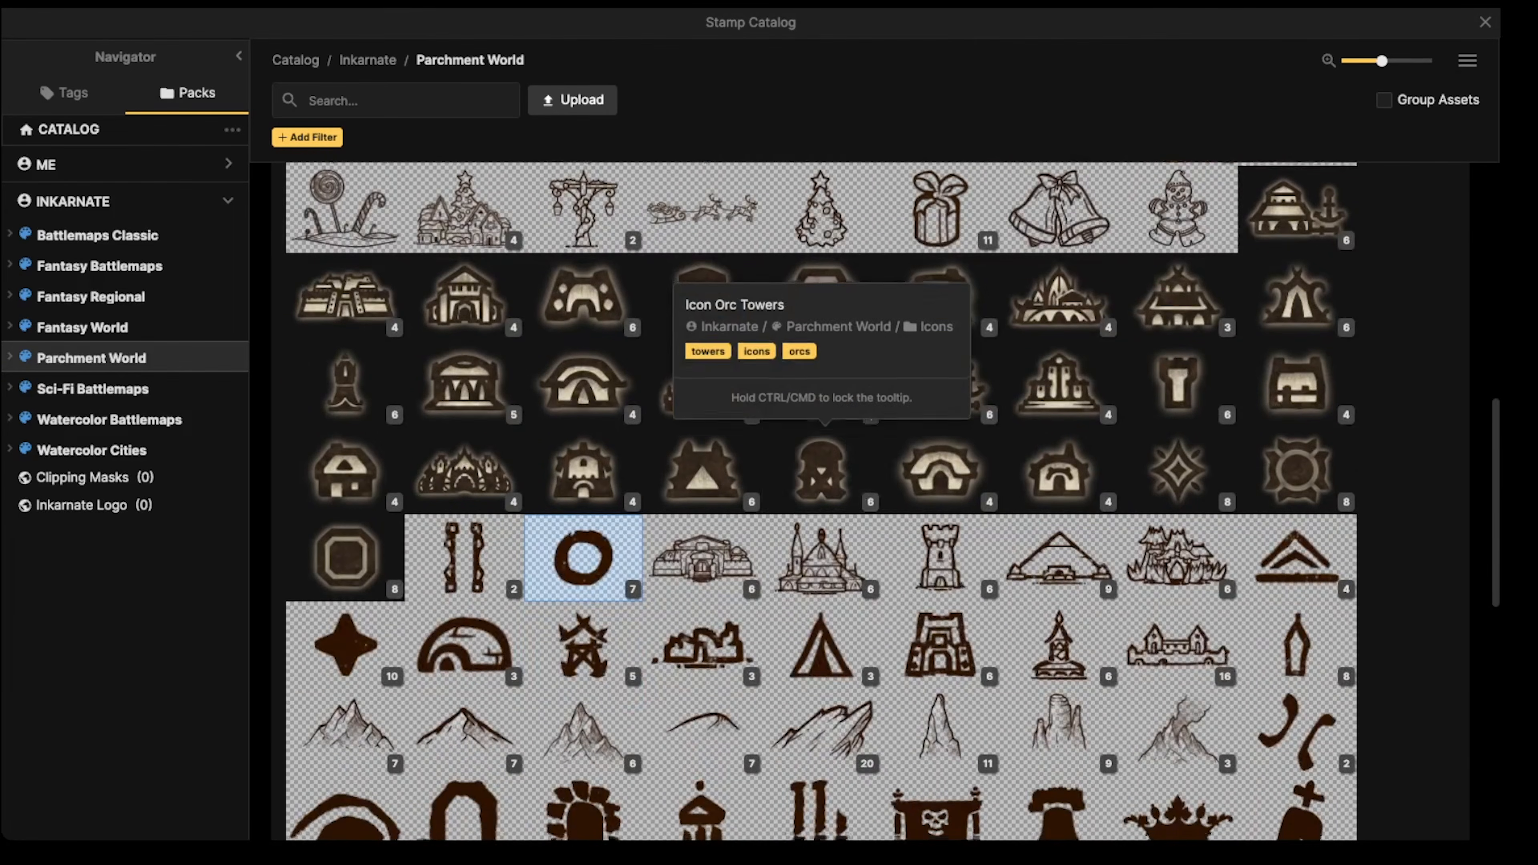
pyautogui.scroll(-5, 702, 434)
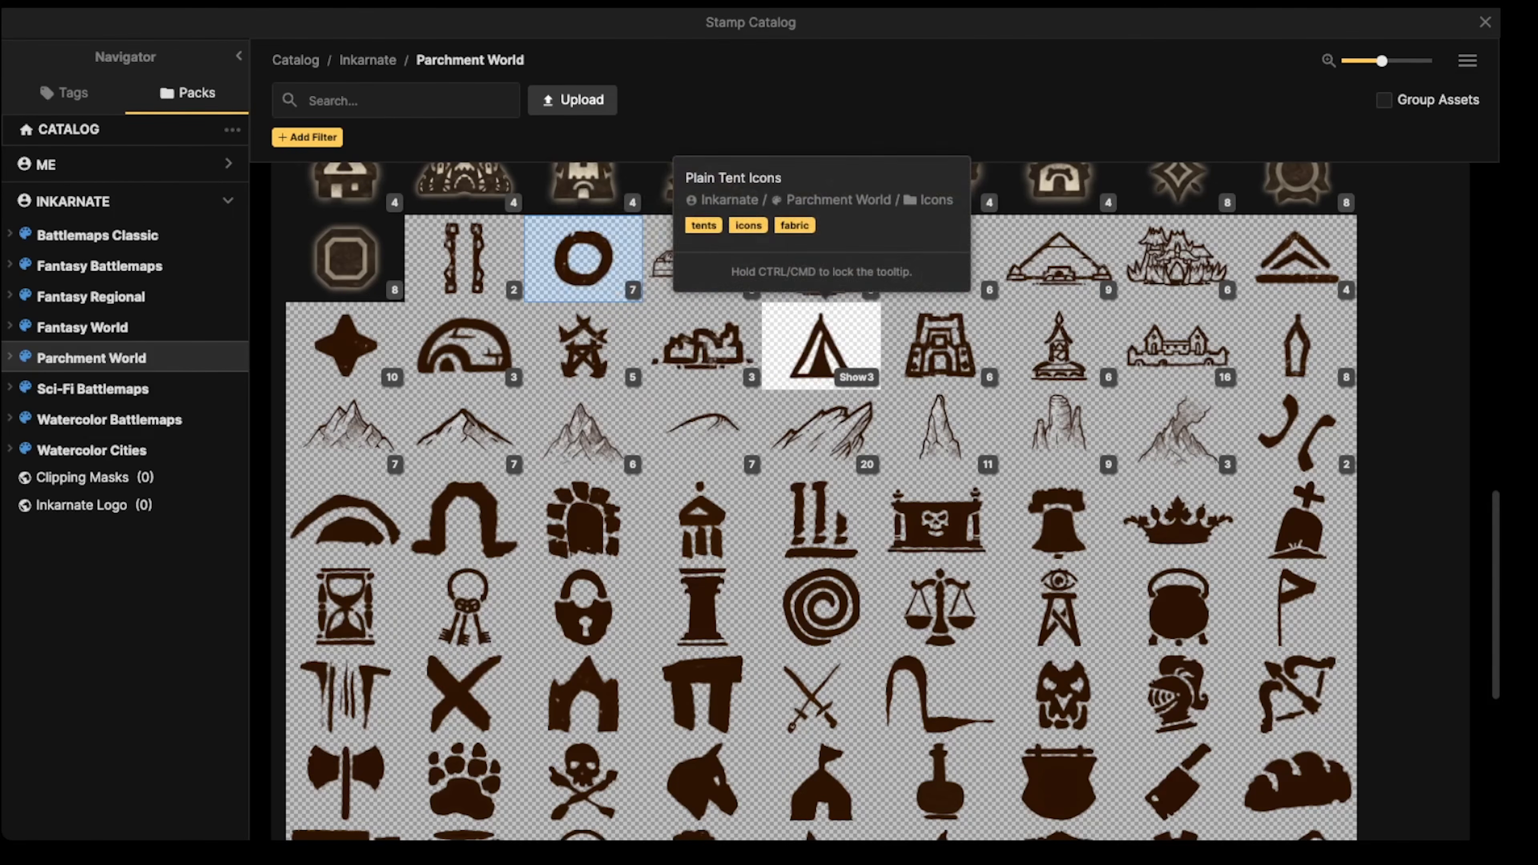
pyautogui.click(1467, 60)
pyautogui.click(1392, 127)
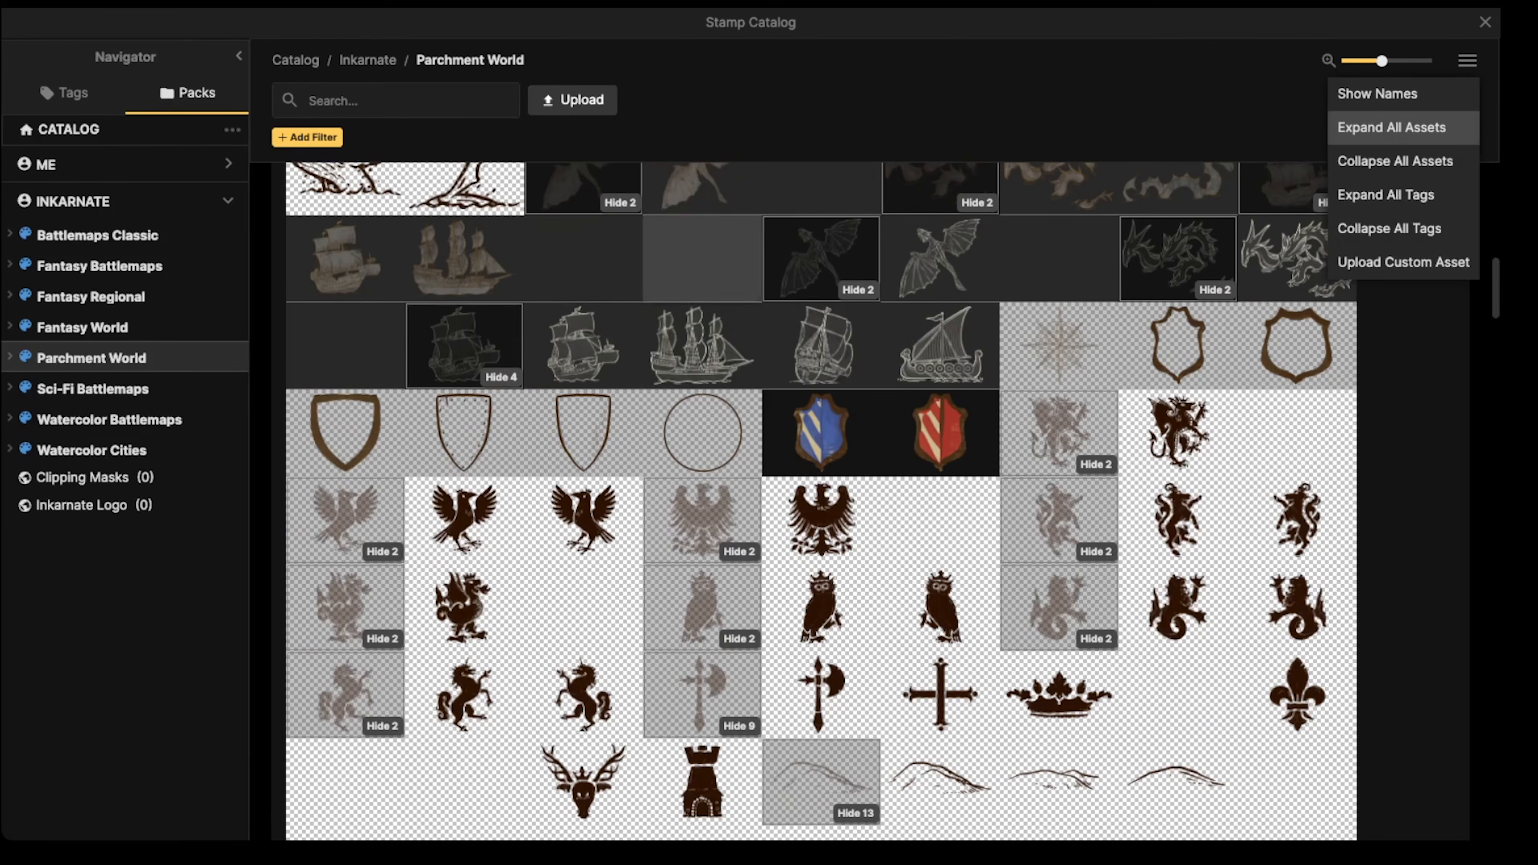
# Step: Find the Stone Monoliths icon among the Parchment World stamps and pick it for placement
pyautogui.scroll(-5, 583, 251)
pyautogui.scroll(-20, 823, 501)
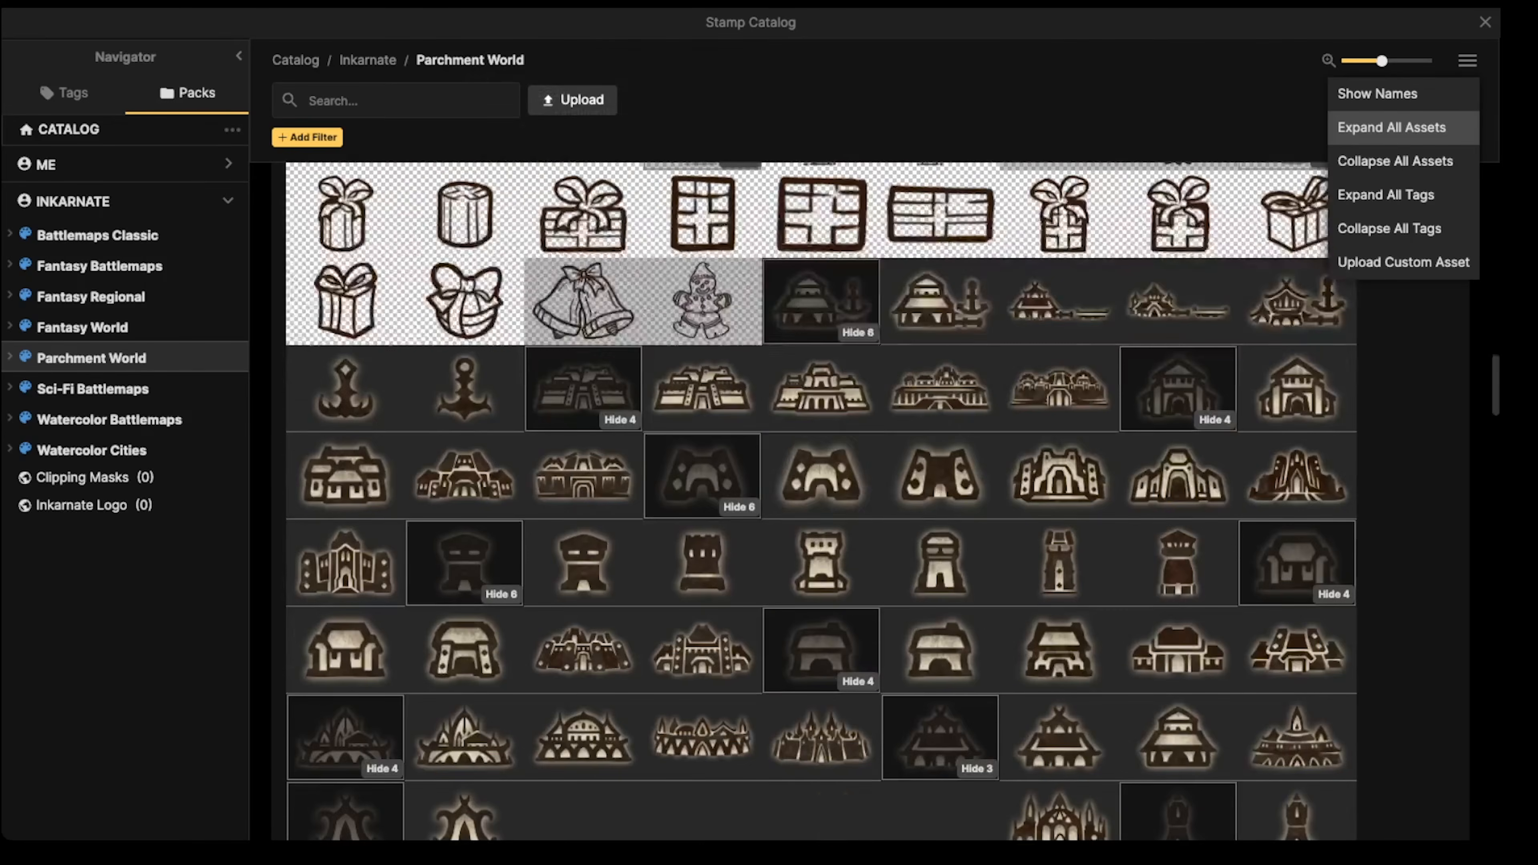
pyautogui.scroll(-20, 583, 546)
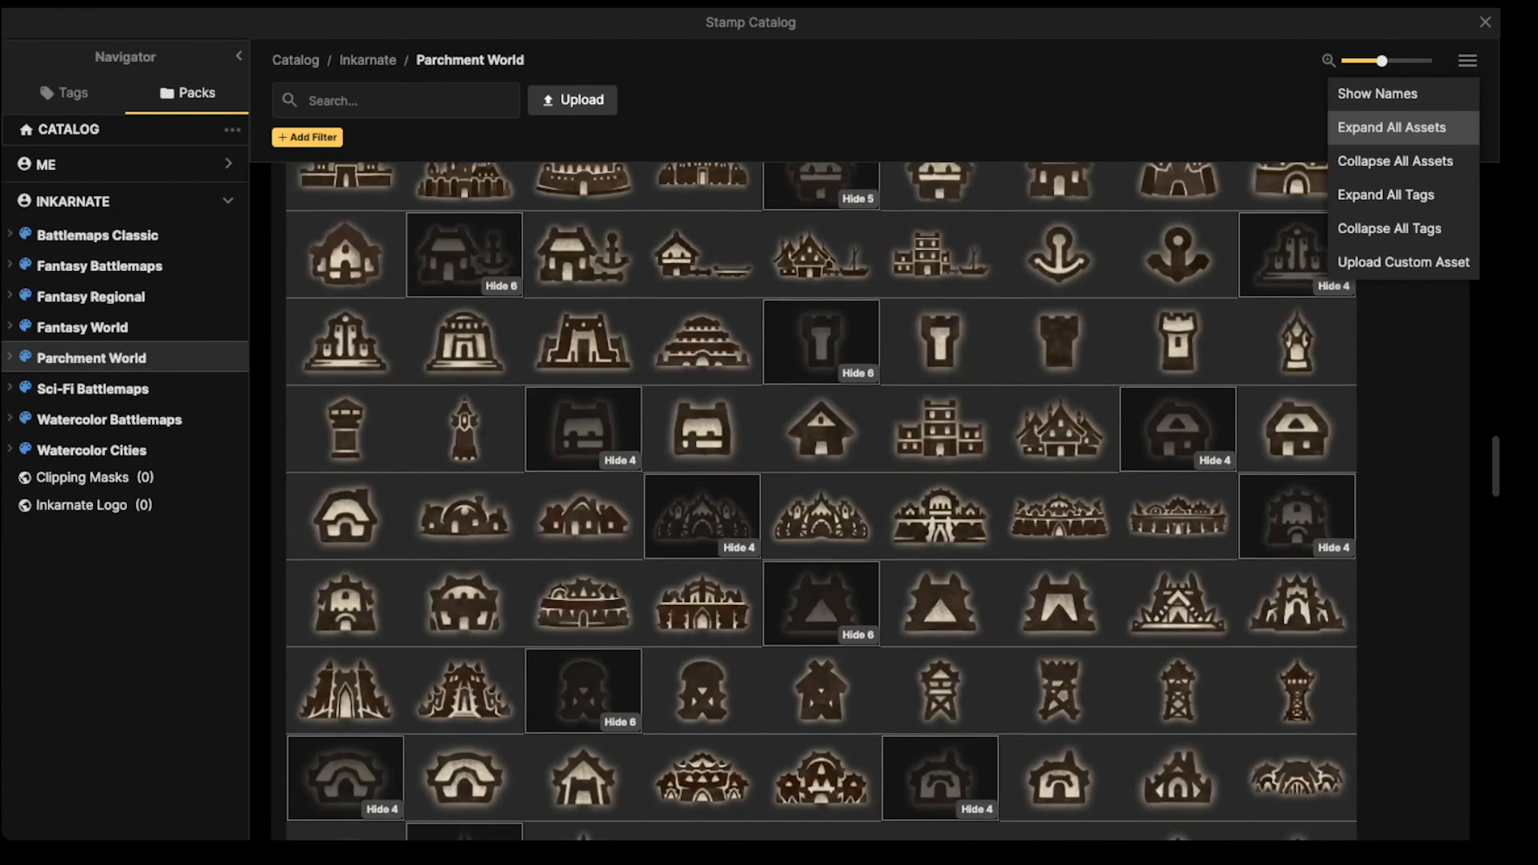
pyautogui.scroll(-8, 583, 449)
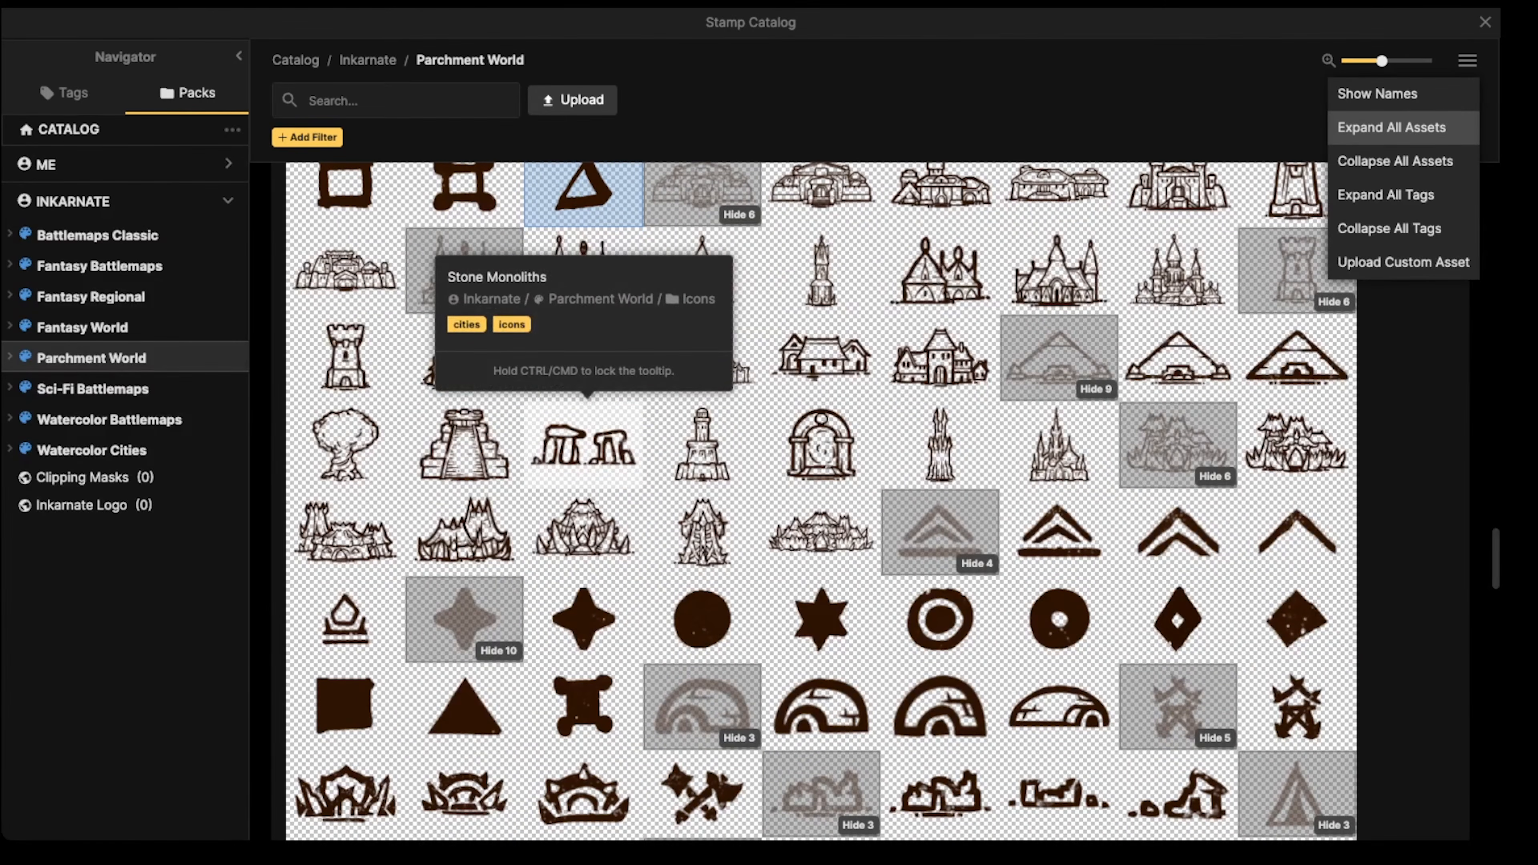
pyautogui.click(583, 446)
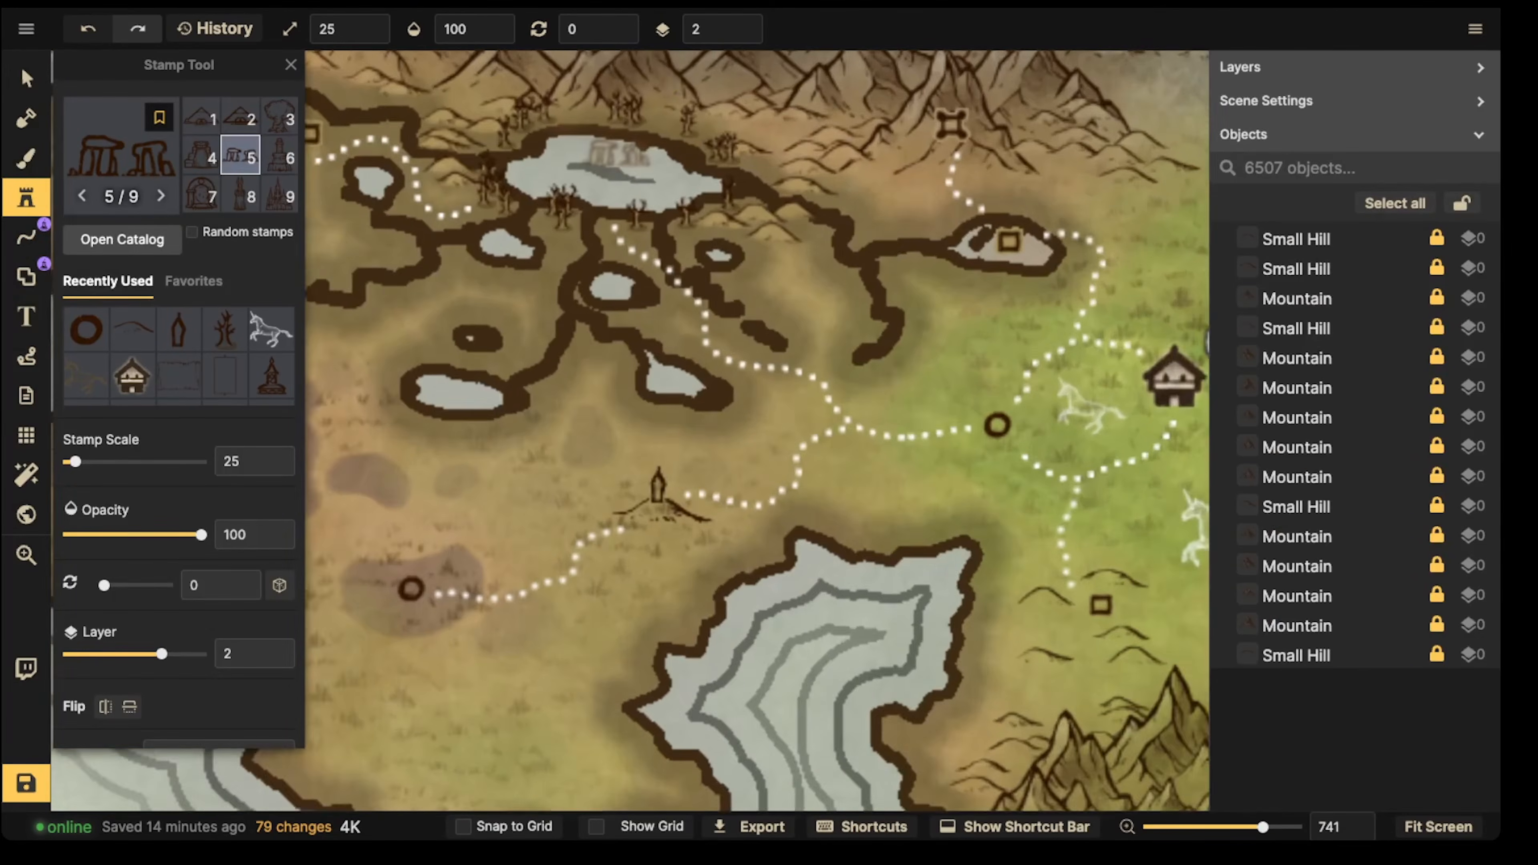
# Step: Place the Stone Monoliths at scale 35 on the large lake northwest of Obereth and shift them toward the lake's centre
pyautogui.scroll(6, 621, 156)
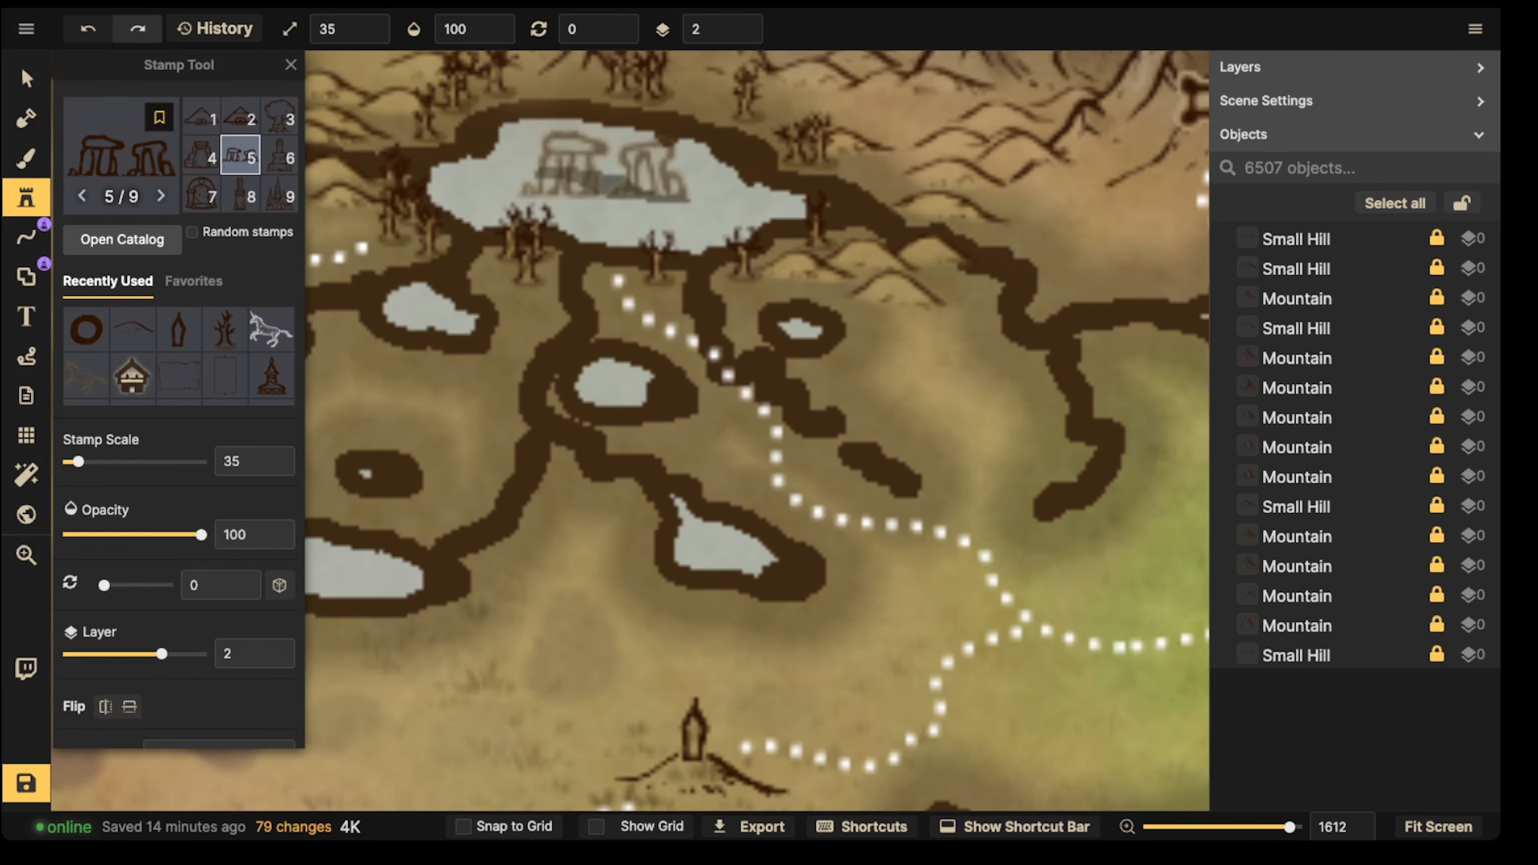
pyautogui.click(606, 165)
pyautogui.press('s')
pyautogui.click(605, 164)
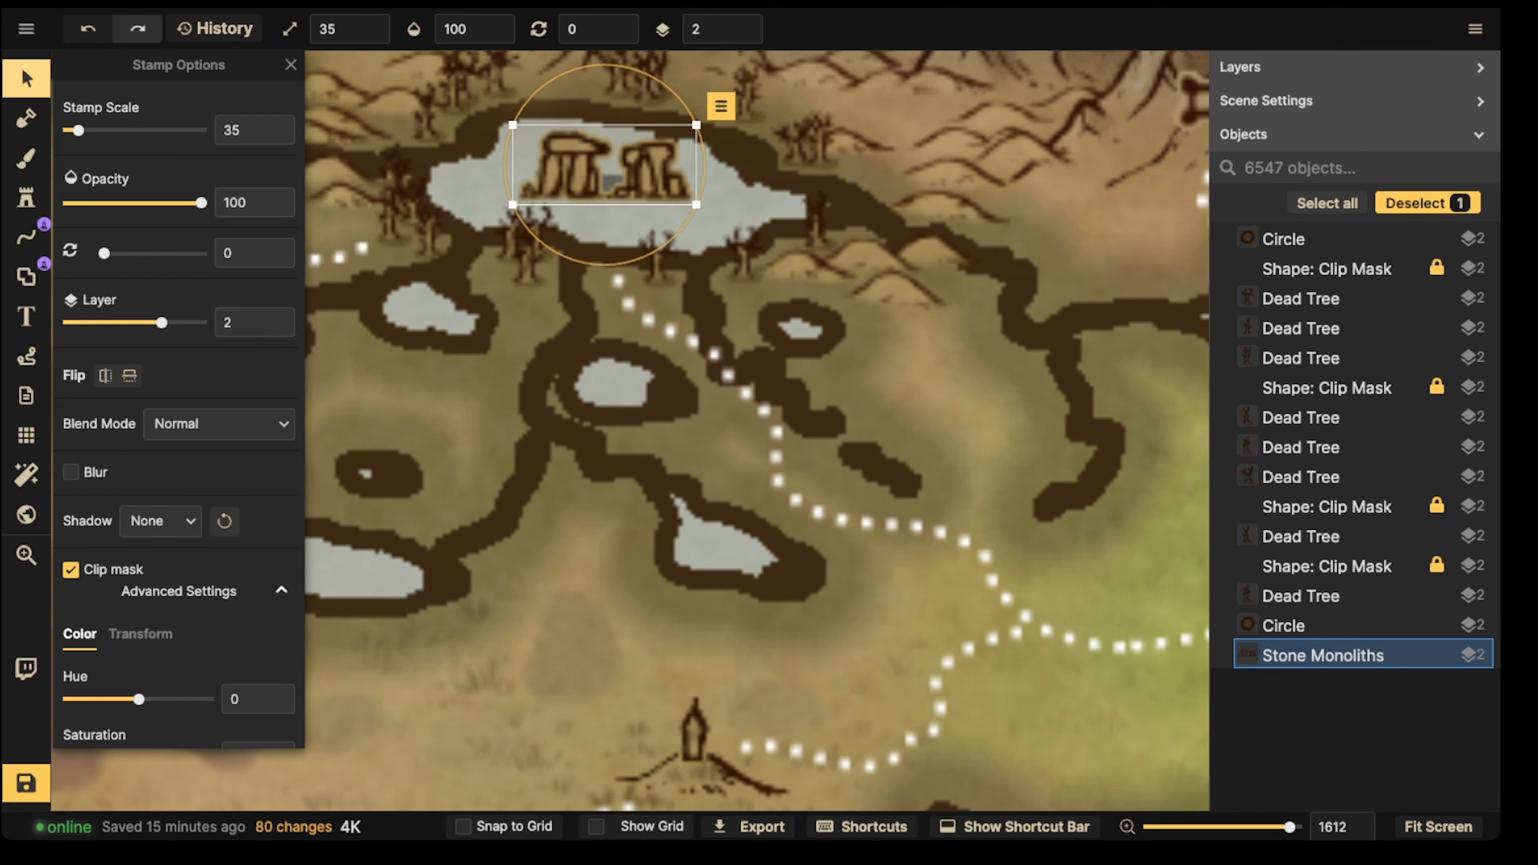
pyautogui.click(600, 152)
pyautogui.moveTo(608, 181); pyautogui.dragTo(644, 166)
pyautogui.scroll(-3, 552, 153)
pyautogui.press('Escape')
pyautogui.scroll(-4, 551, 153)
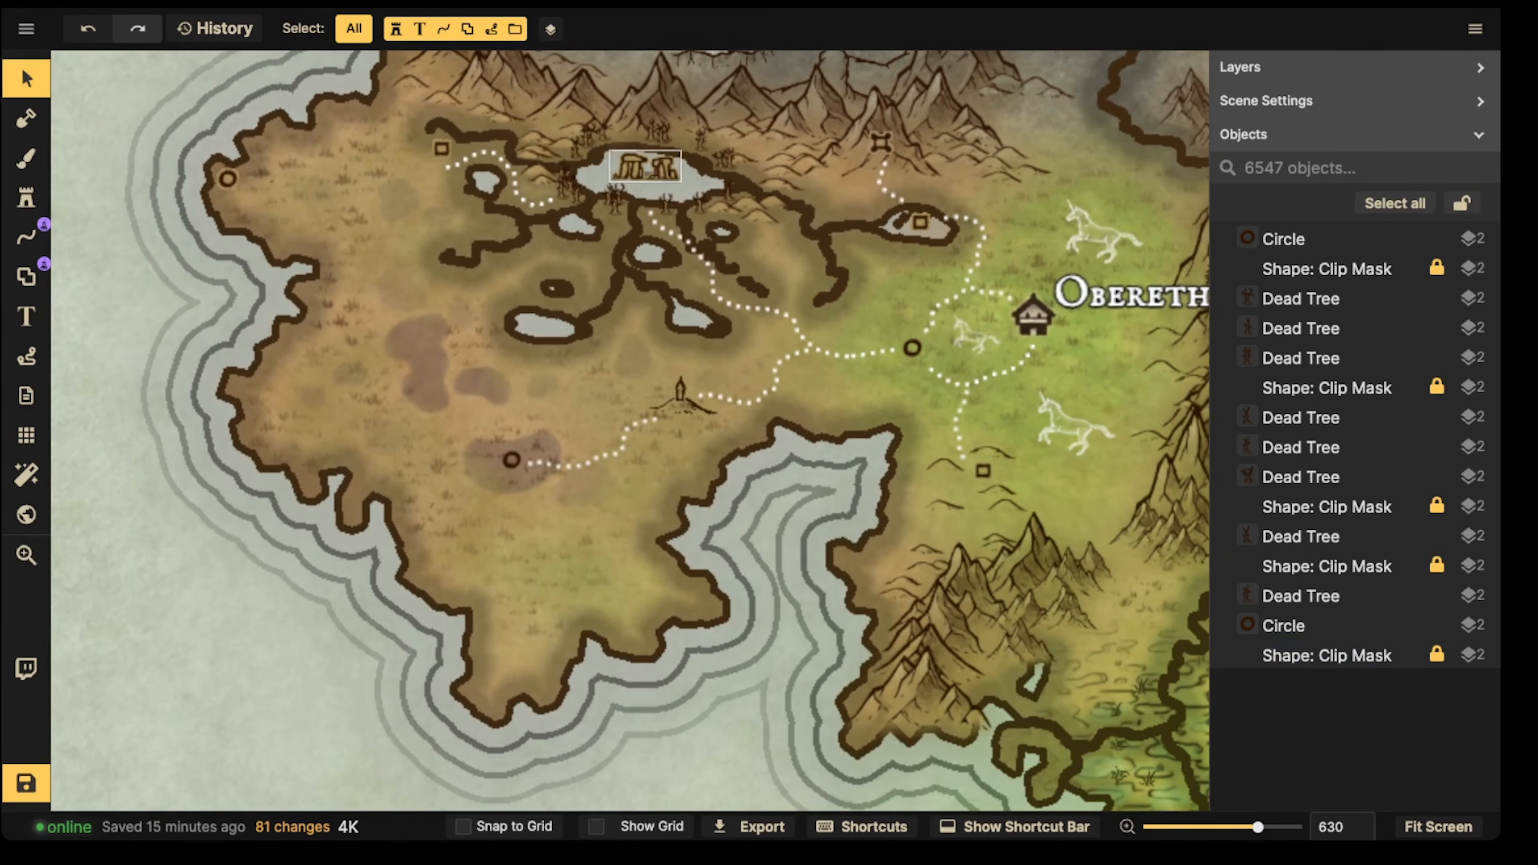
# Step: Choose the Simple Elven Icon with the wide pagoda roof from the Parchment World stamp catalog
pyautogui.click(645, 165)
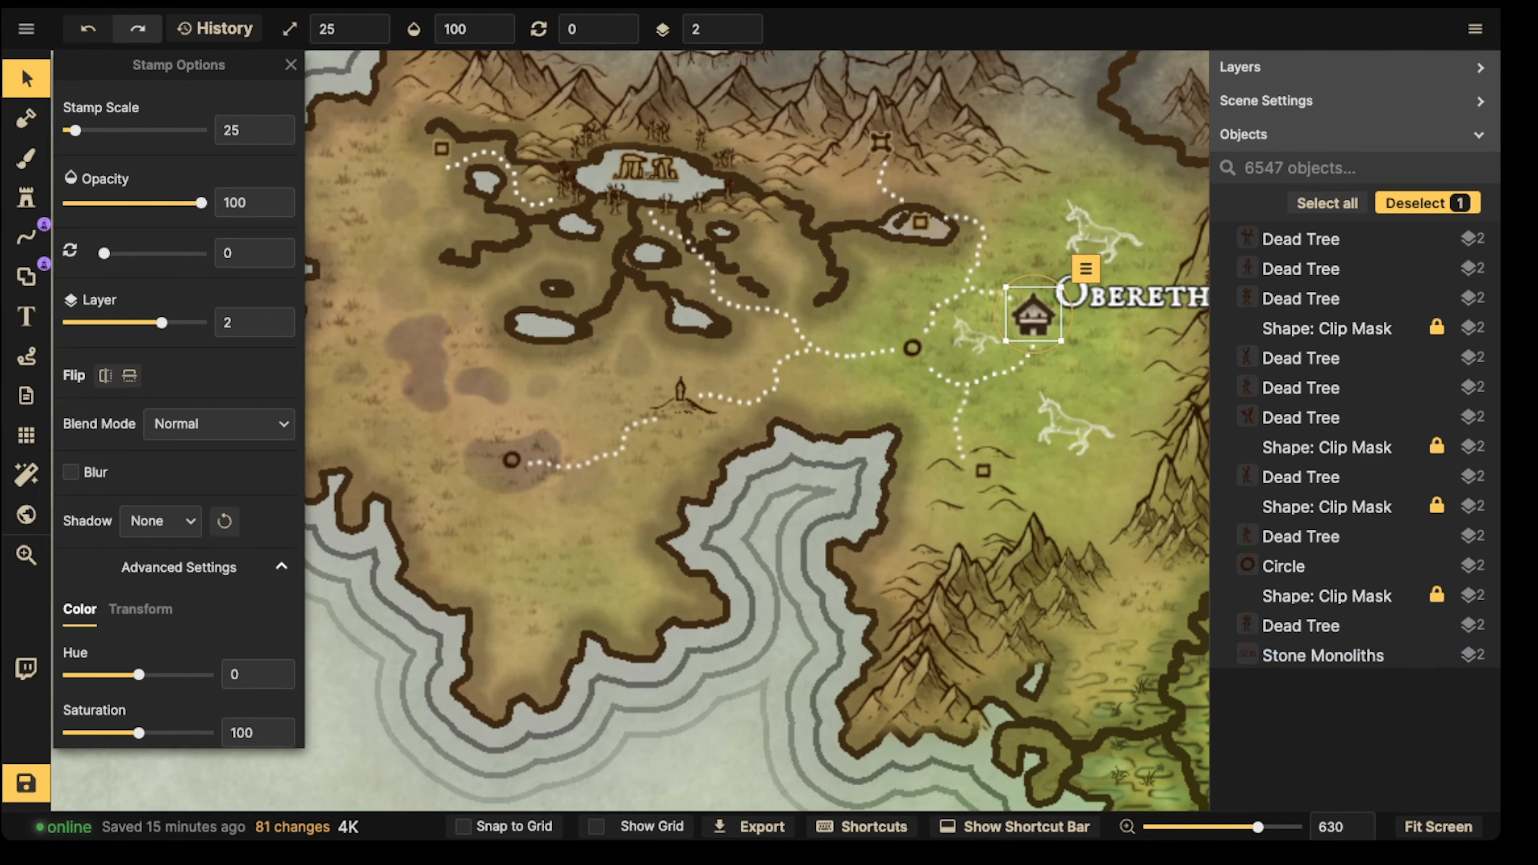
pyautogui.click(1032, 314)
pyautogui.click(26, 198)
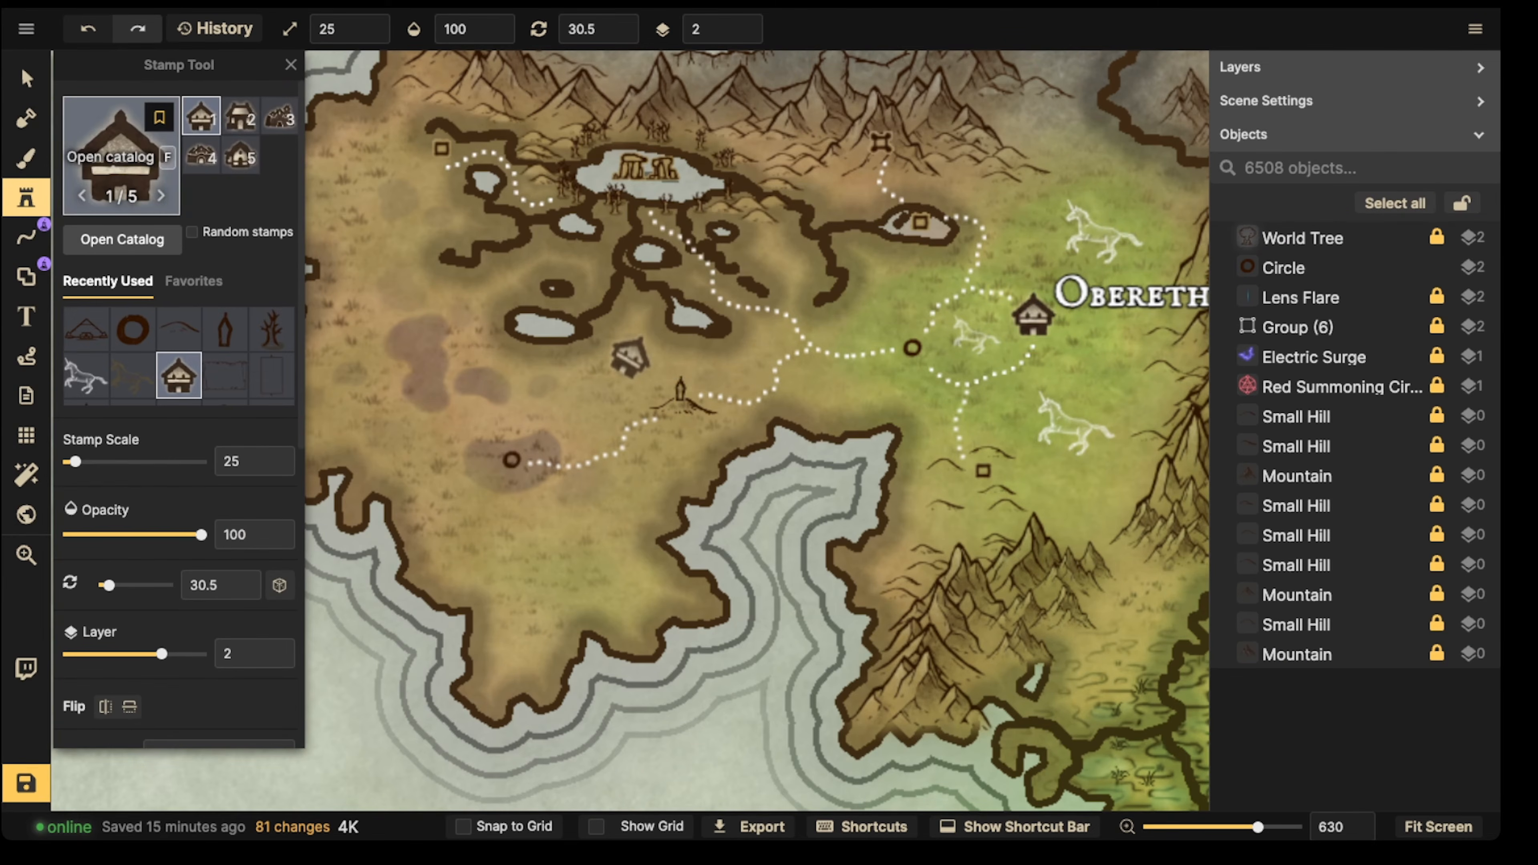
pyautogui.click(126, 160)
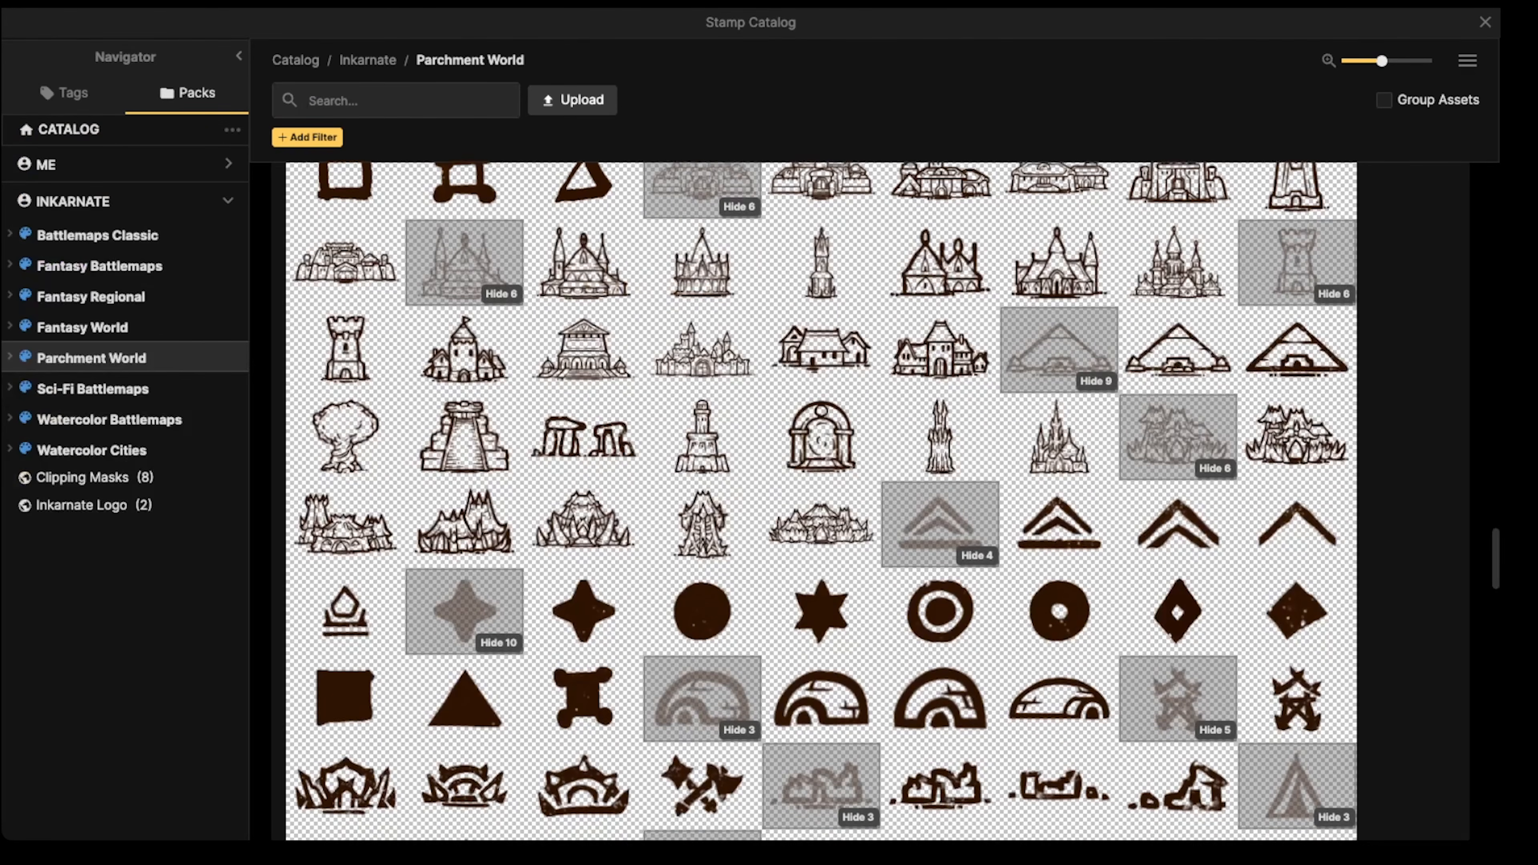
pyautogui.scroll(-1, 821, 527)
pyautogui.scroll(1, 821, 503)
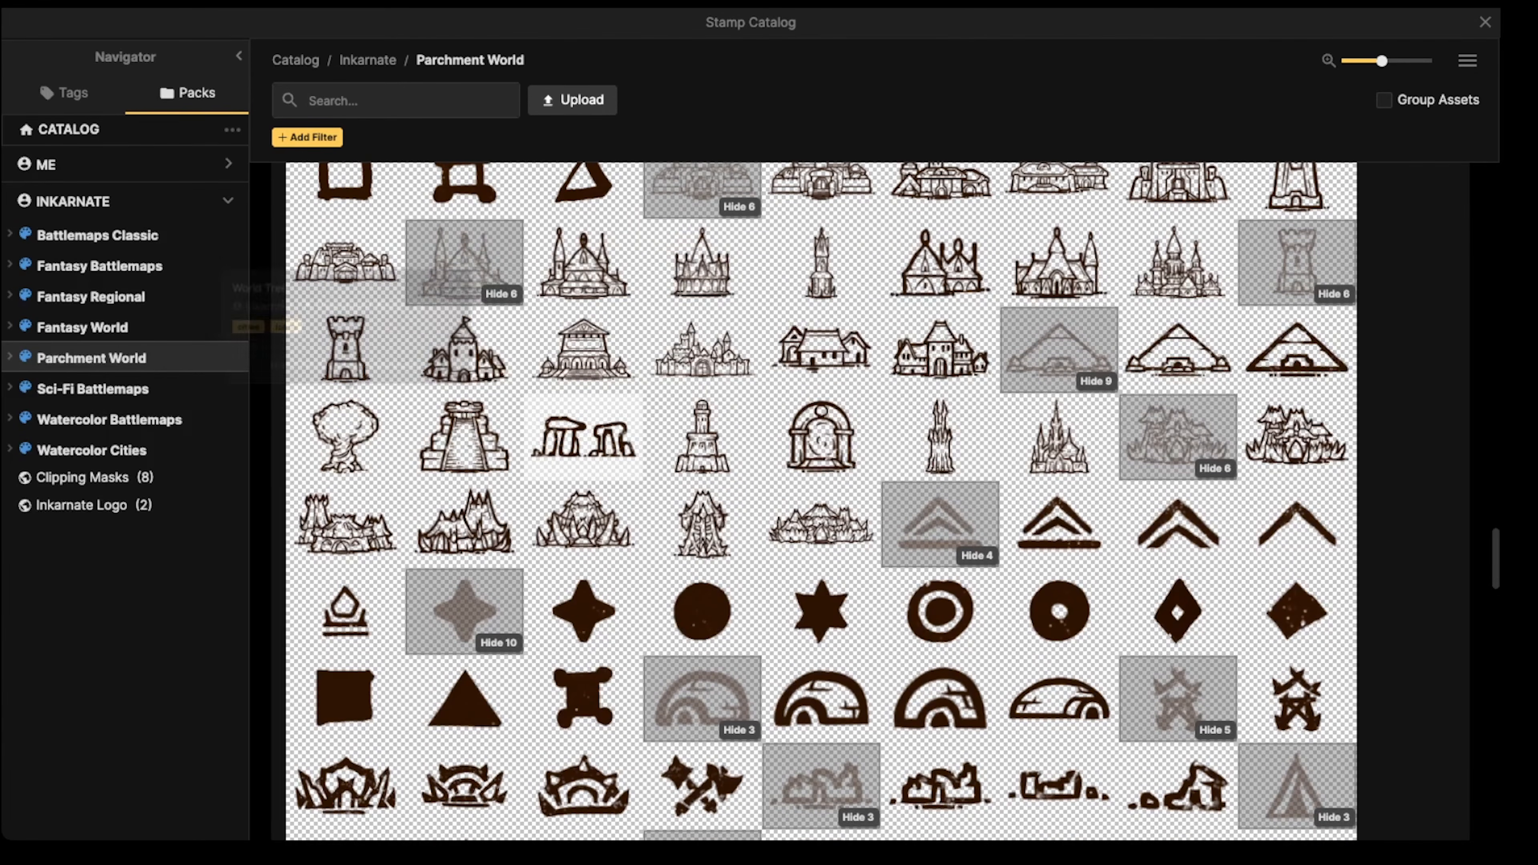
pyautogui.scroll(1, 703, 303)
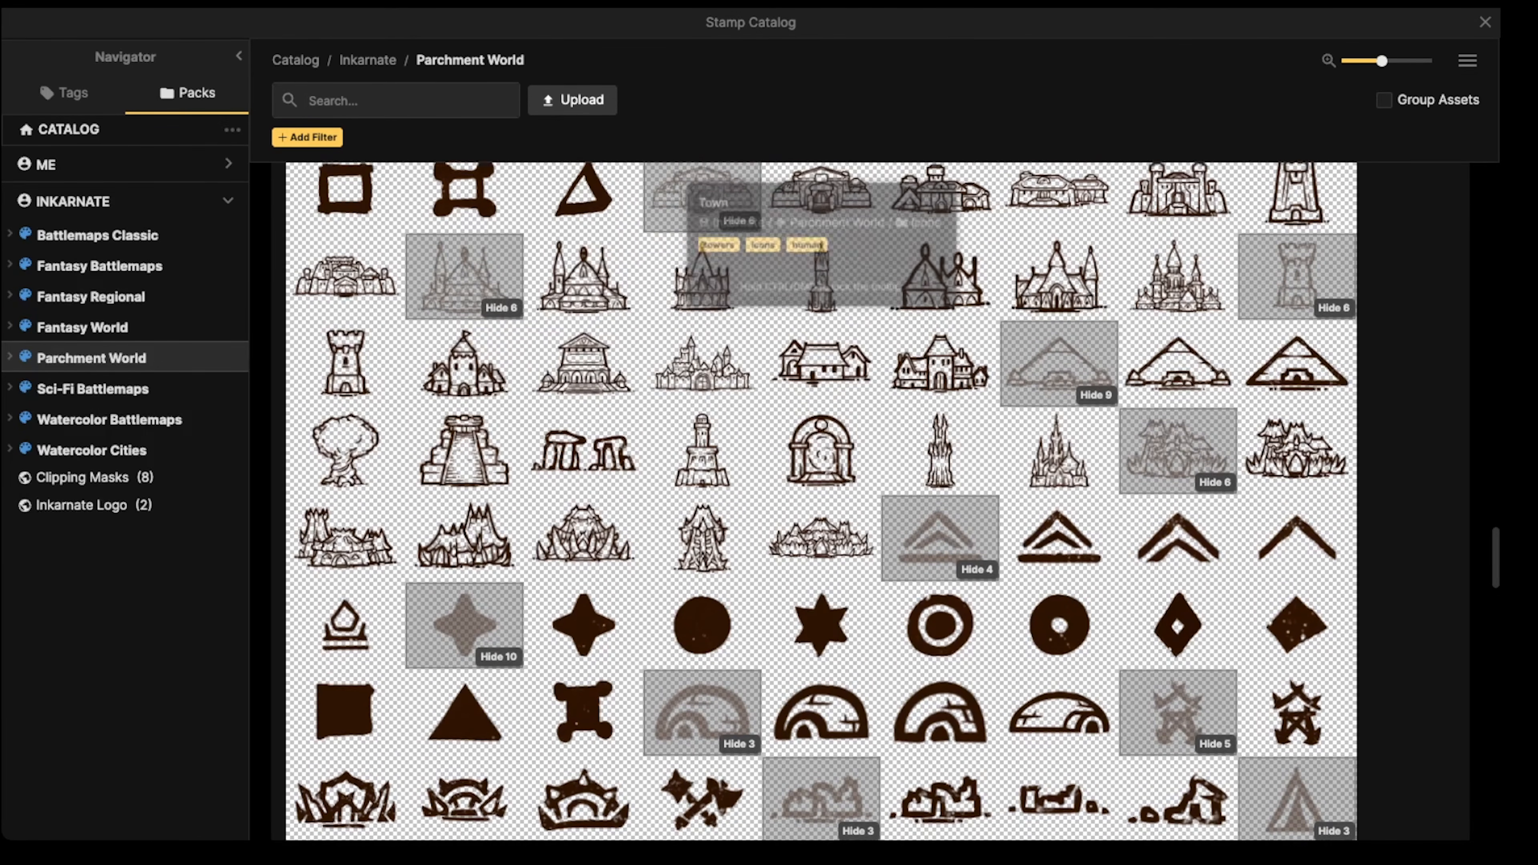
pyautogui.scroll(-6, 1178, 375)
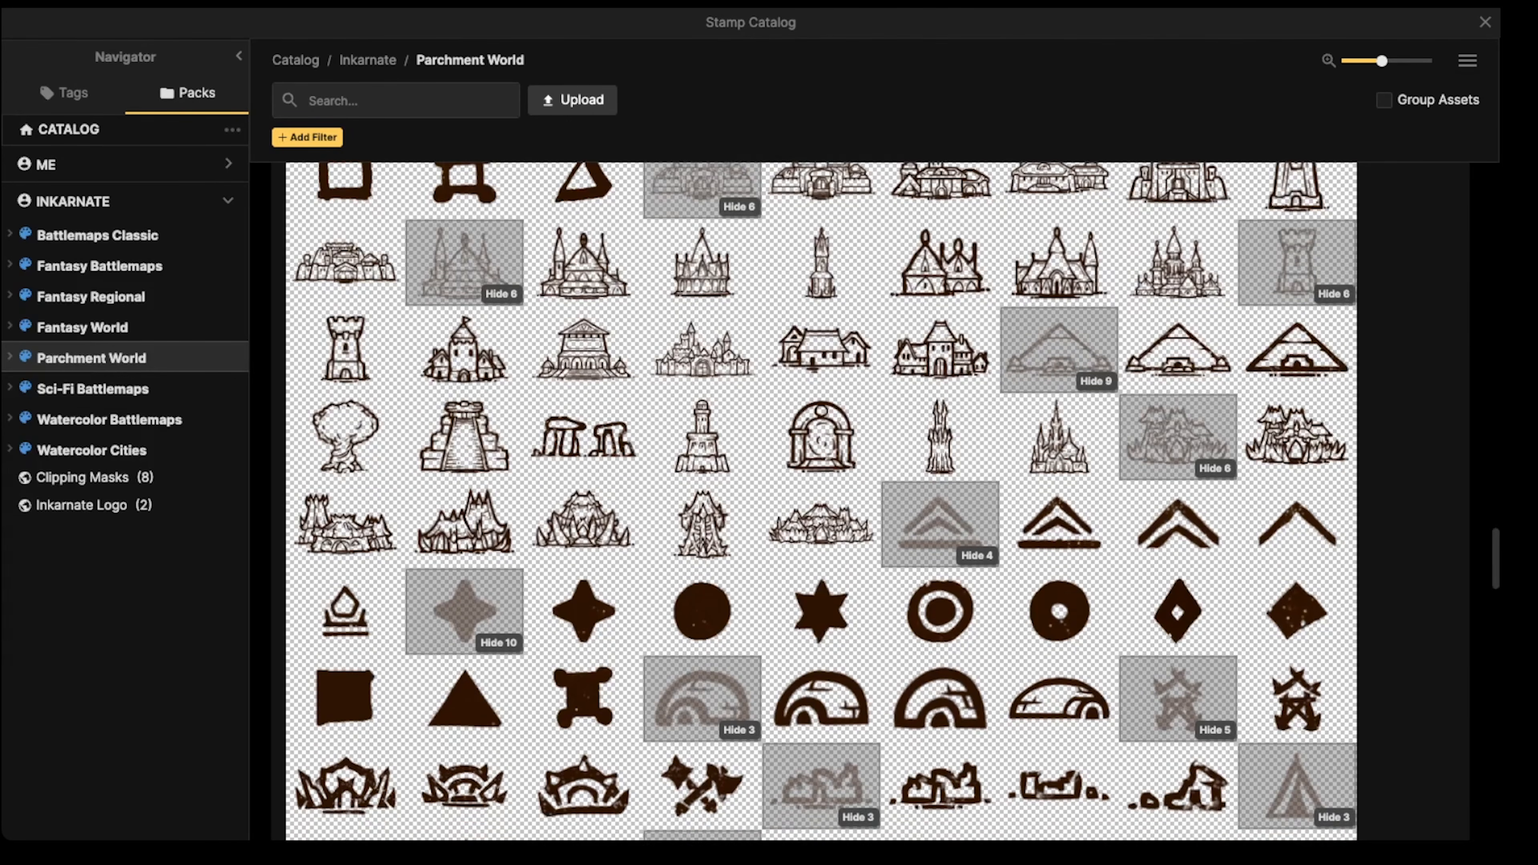
pyautogui.scroll(-5, 822, 501)
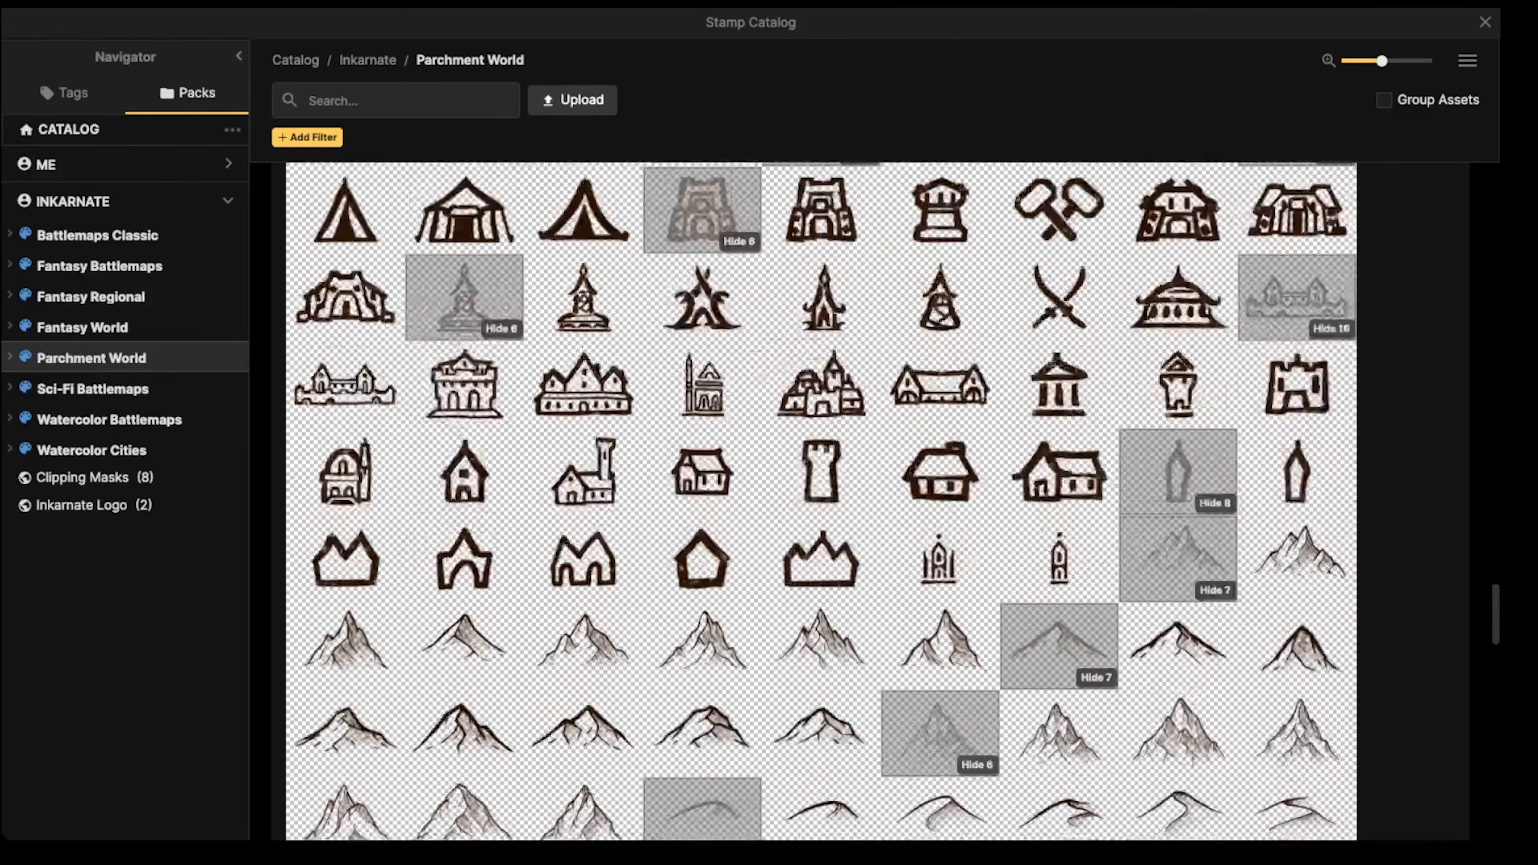
pyautogui.scroll(5, 822, 502)
pyautogui.click(1178, 573)
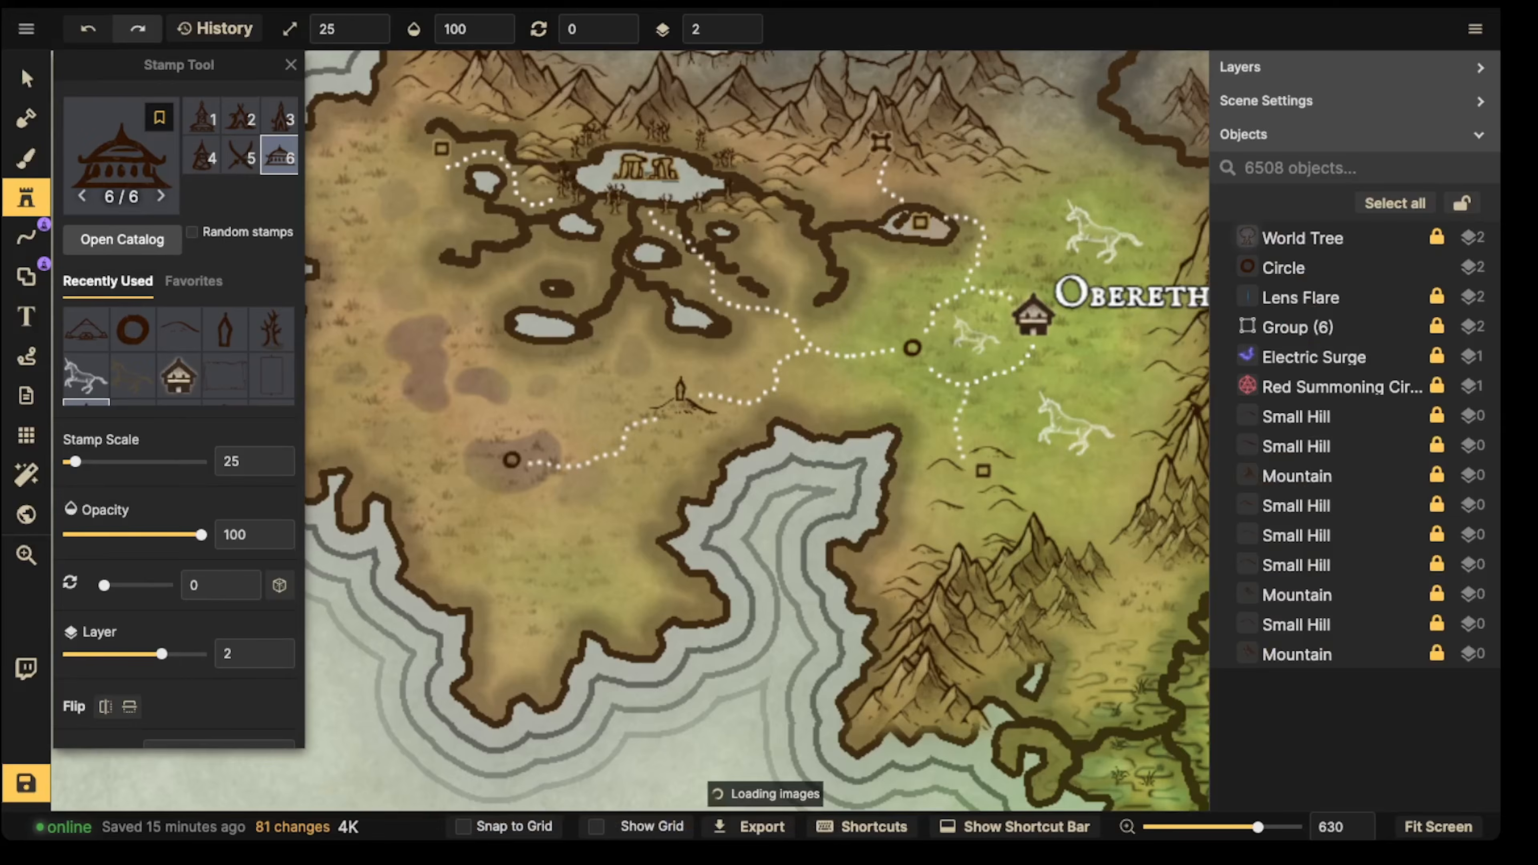
# Step: Place the Simple Elven Icon at scale 35 near the west coast of the western plain, west of the purple ground patches
pyautogui.scroll(3, 654, 475)
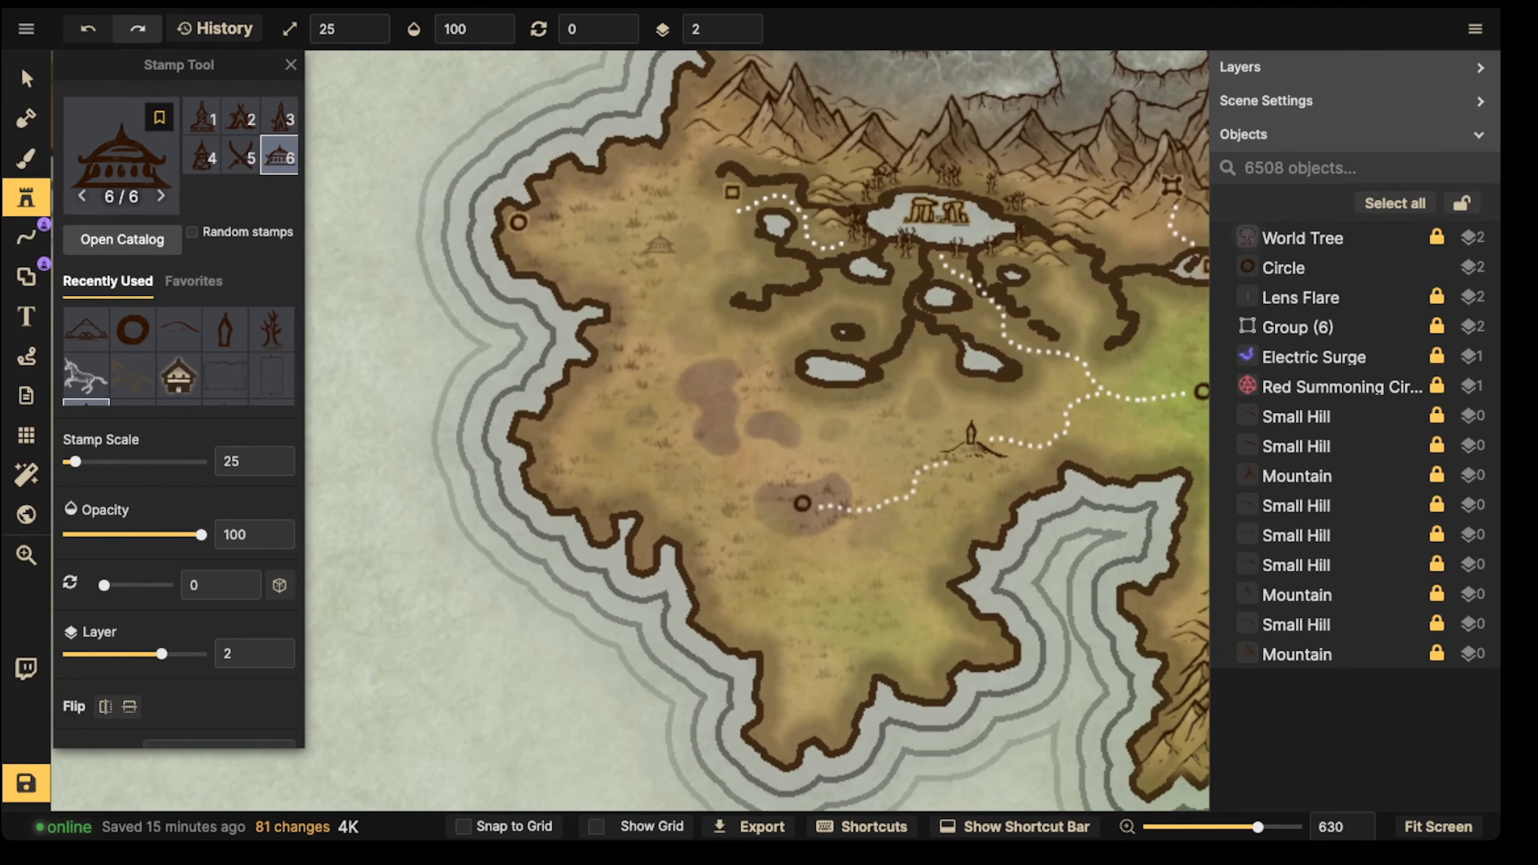
pyautogui.press('space')
pyautogui.moveTo(722, 230); pyautogui.dragTo(458, 118)
pyautogui.scroll(2, 1037, 390)
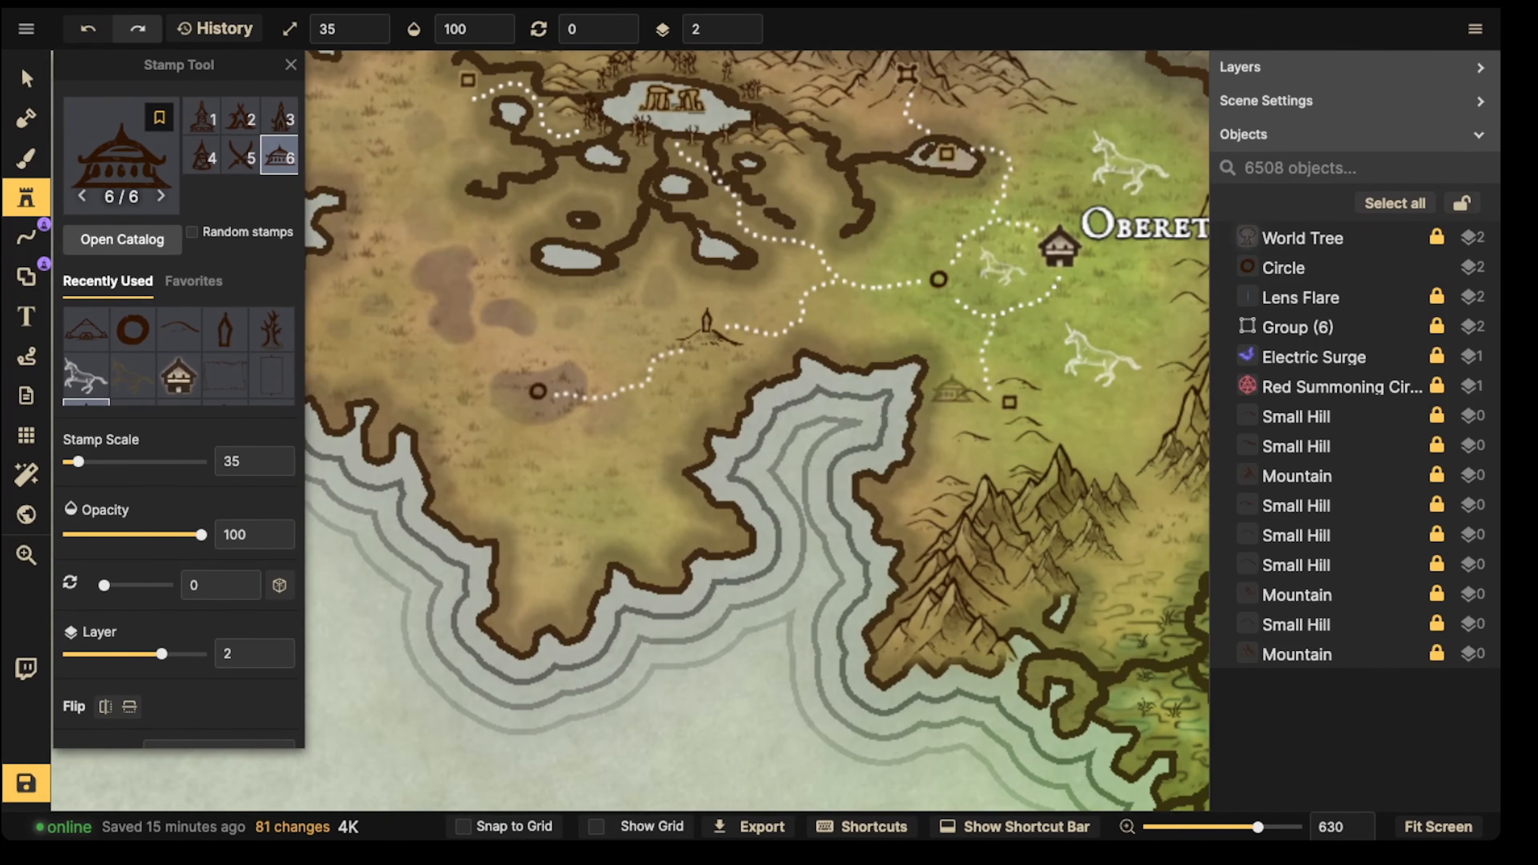
pyautogui.press('space')
pyautogui.moveTo(692, 388); pyautogui.dragTo(828, 255)
pyautogui.press('space')
pyautogui.moveTo(942, 252); pyautogui.dragTo(876, 297)
pyautogui.press('space')
pyautogui.scroll(-2, 640, 358)
pyautogui.moveTo(644, 363); pyautogui.dragTo(867, 476)
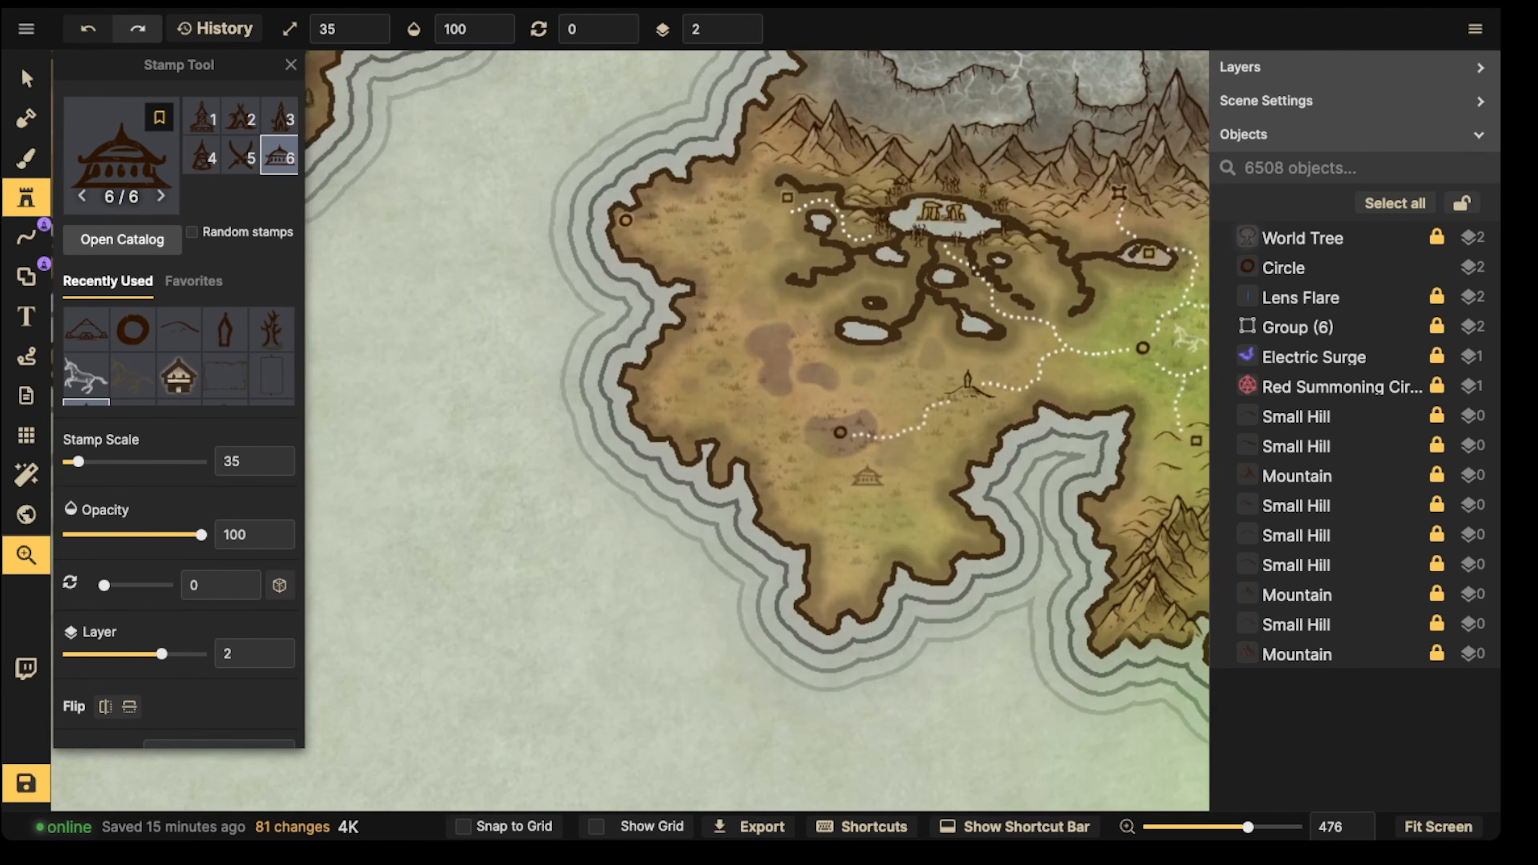
pyautogui.press('space')
pyautogui.moveTo(731, 346); pyautogui.dragTo(581, 348)
pyautogui.moveTo(564, 281); pyautogui.dragTo(588, 349)
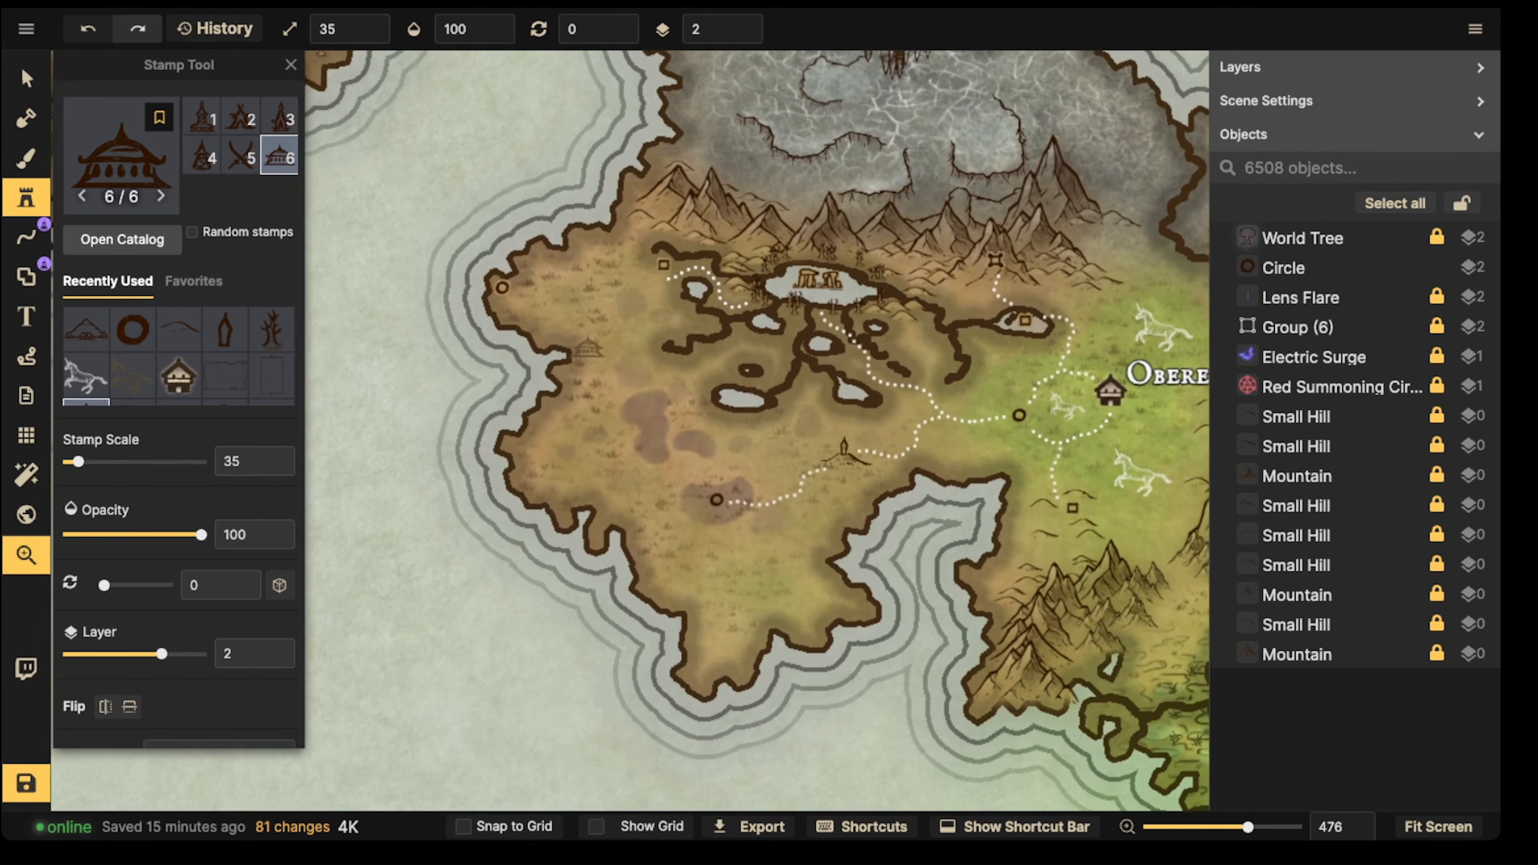
pyautogui.scroll(4, 570, 337)
pyautogui.press('space')
pyautogui.moveTo(786, 739); pyautogui.dragTo(829, 522)
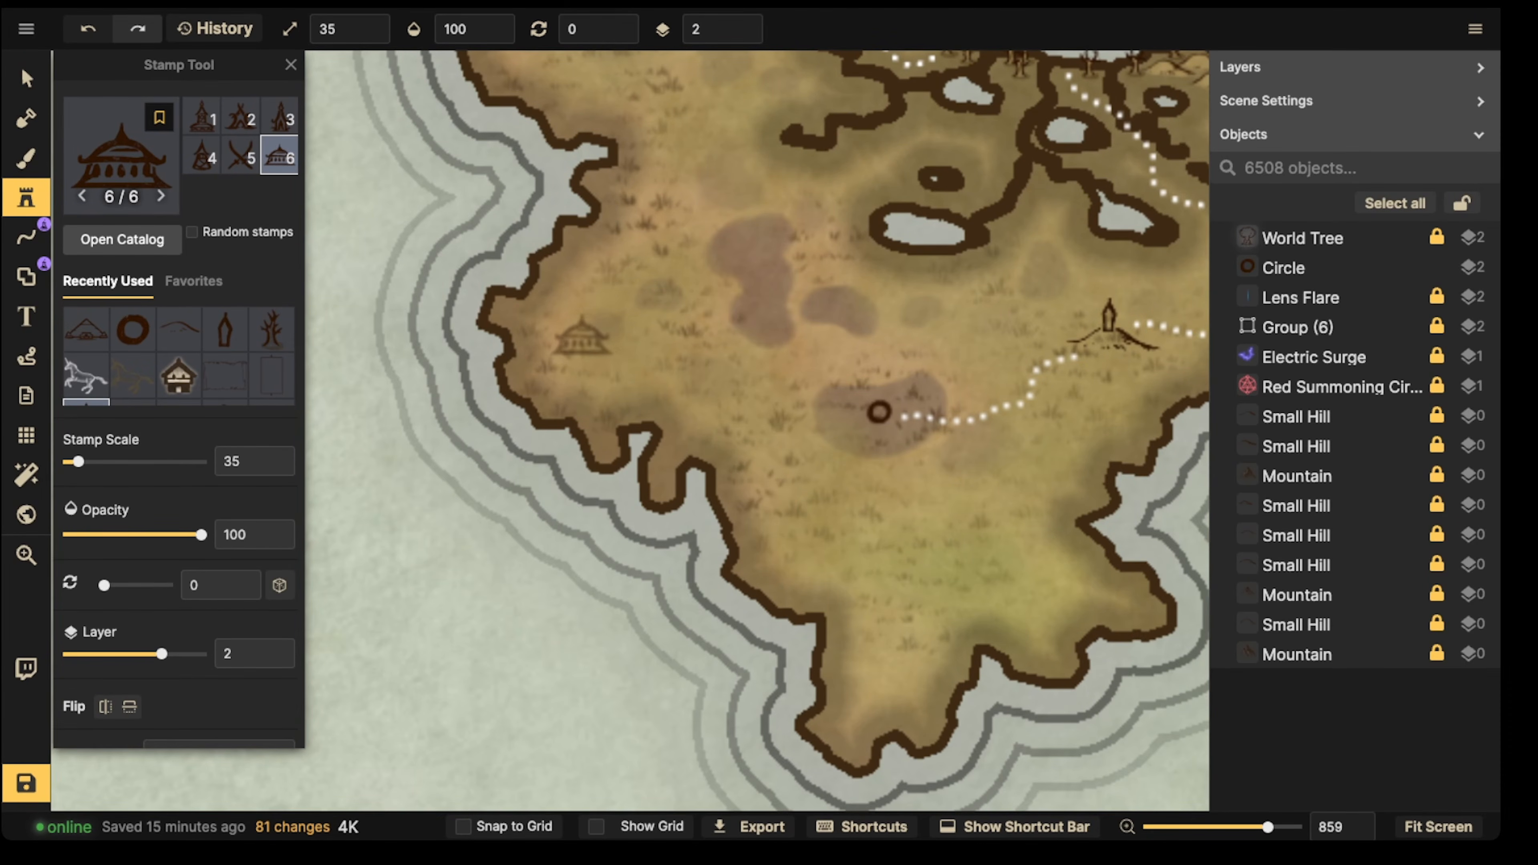
pyautogui.click(580, 338)
# Step: Move the Simple Elven Icon slightly southwest so it sits close to the western coastline
pyautogui.press('v')
pyautogui.click(580, 336)
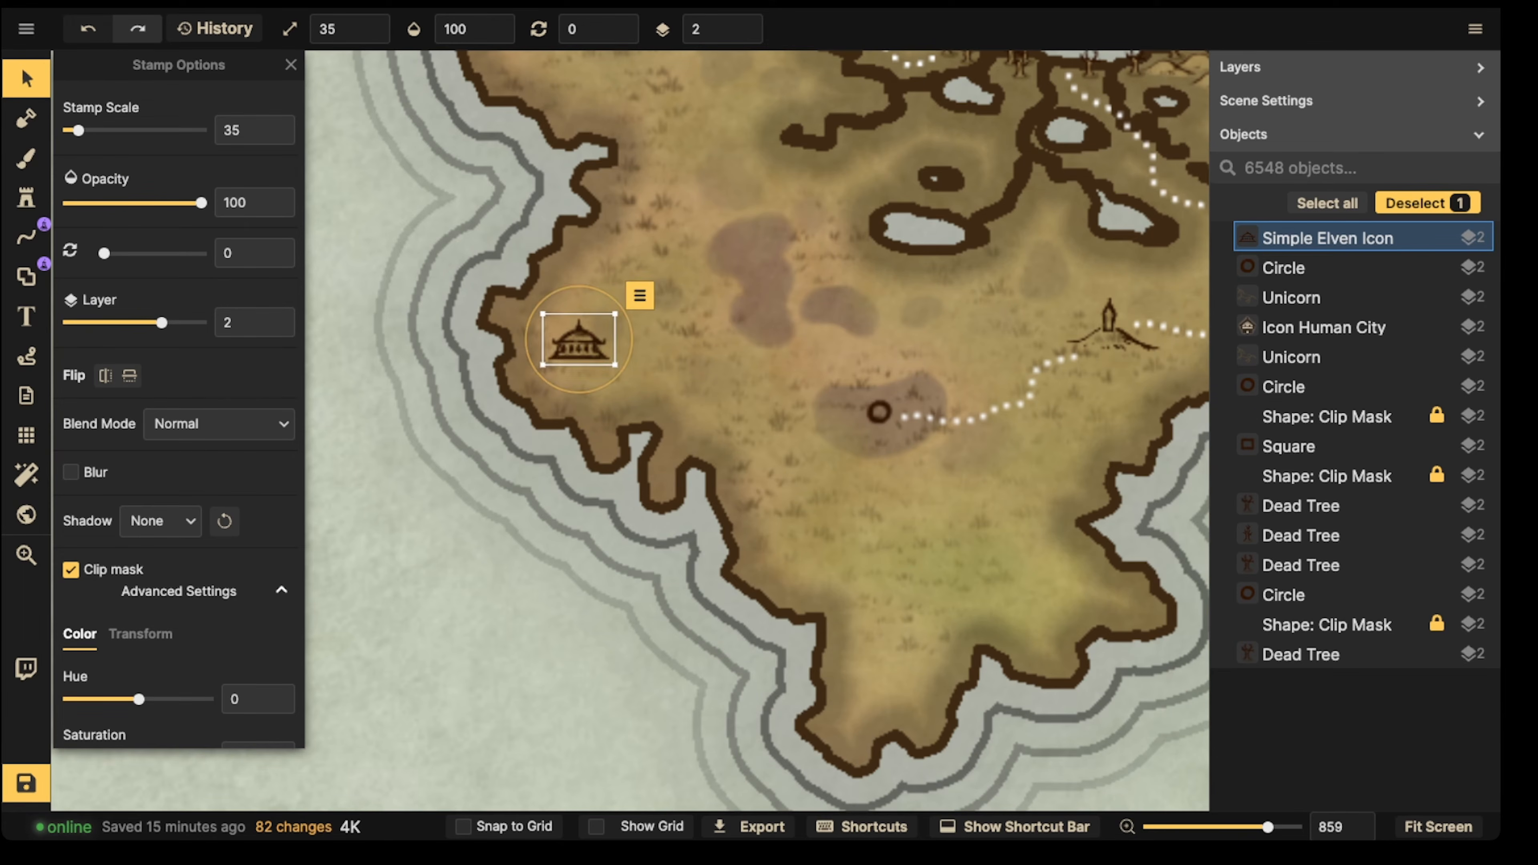
pyautogui.moveTo(579, 339); pyautogui.dragTo(549, 351)
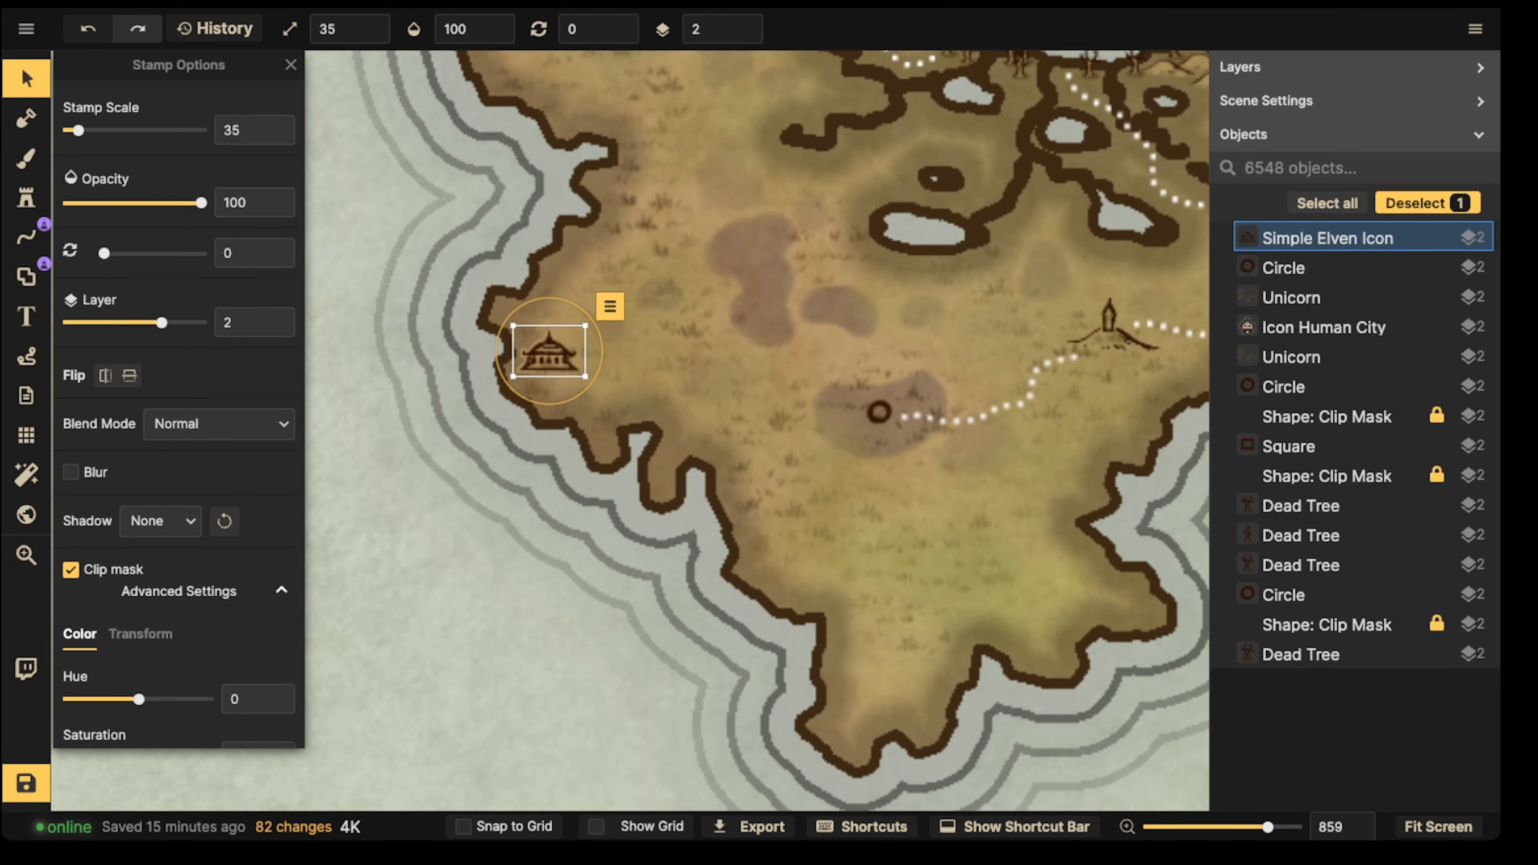
pyautogui.moveTo(549, 351); pyautogui.dragTo(542, 356)
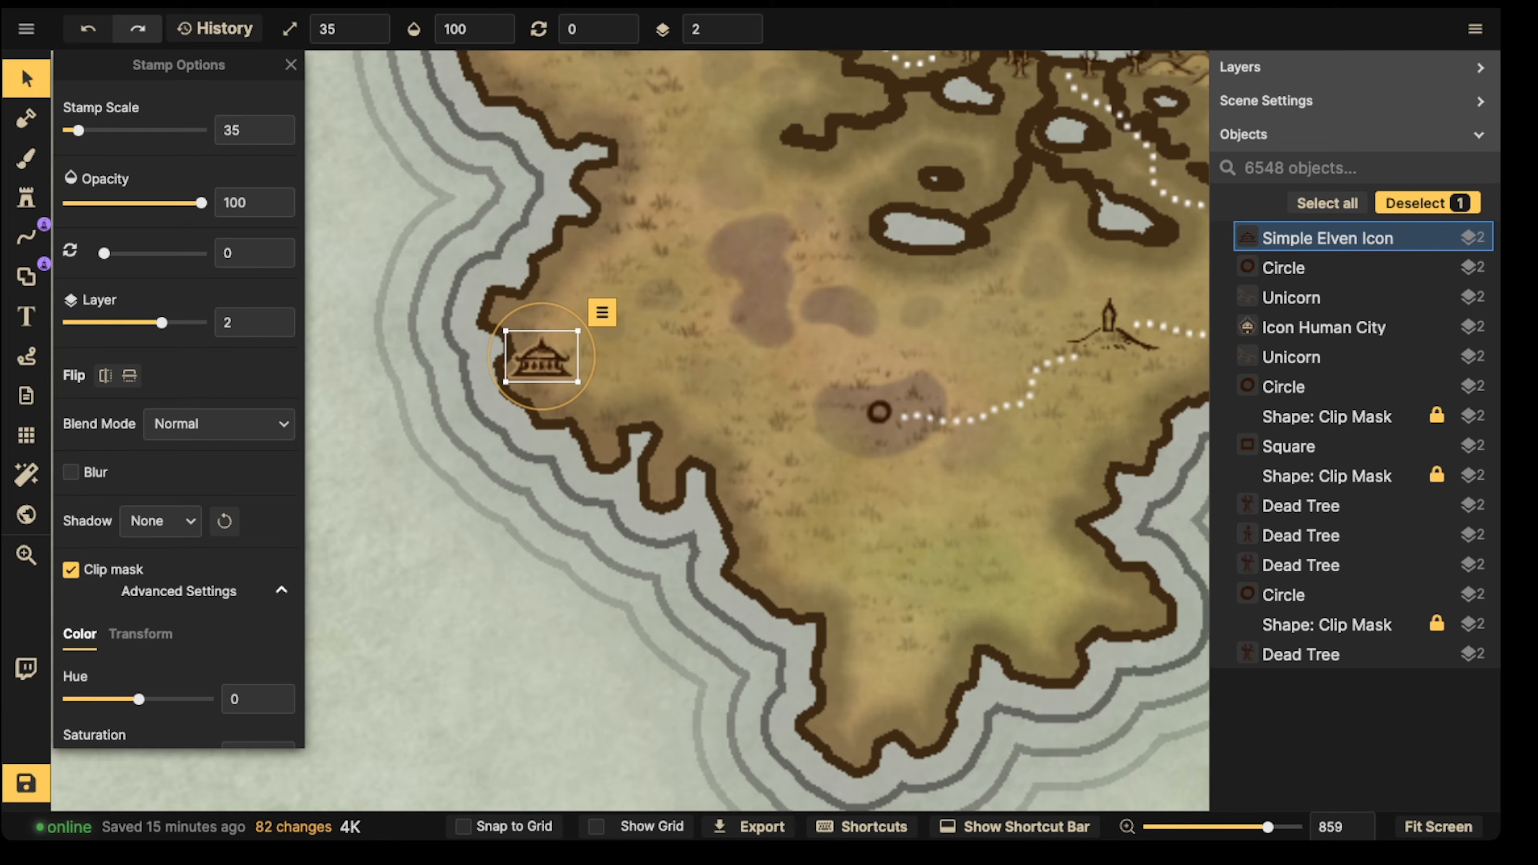
pyautogui.moveTo(542, 357); pyautogui.dragTo(544, 362)
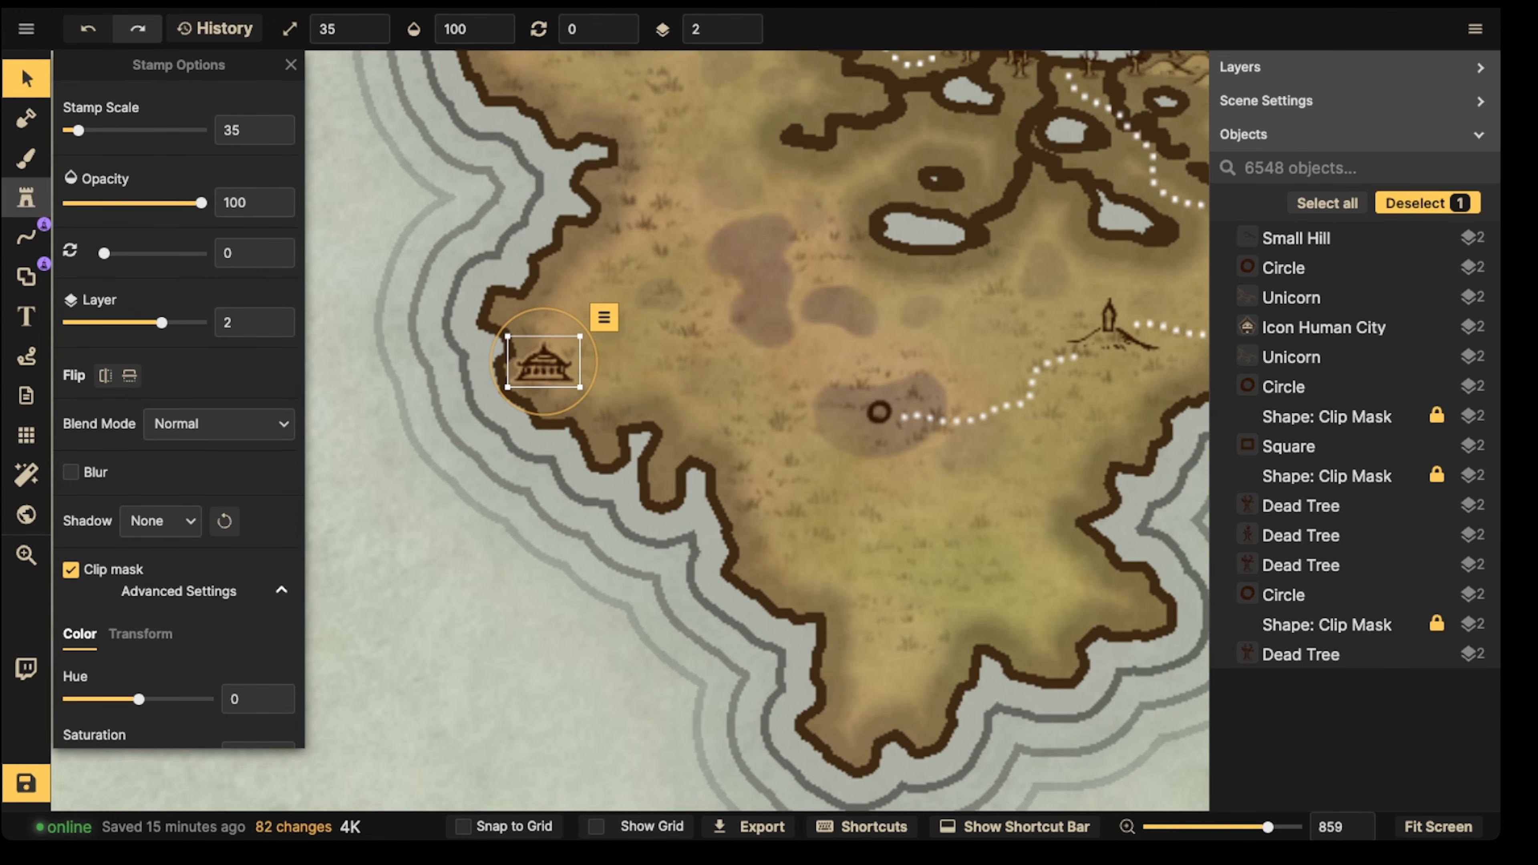
# Step: Choose the plain pentagon house-shaped Simple Icon from the Parchment World stamp catalog
pyautogui.click(26, 198)
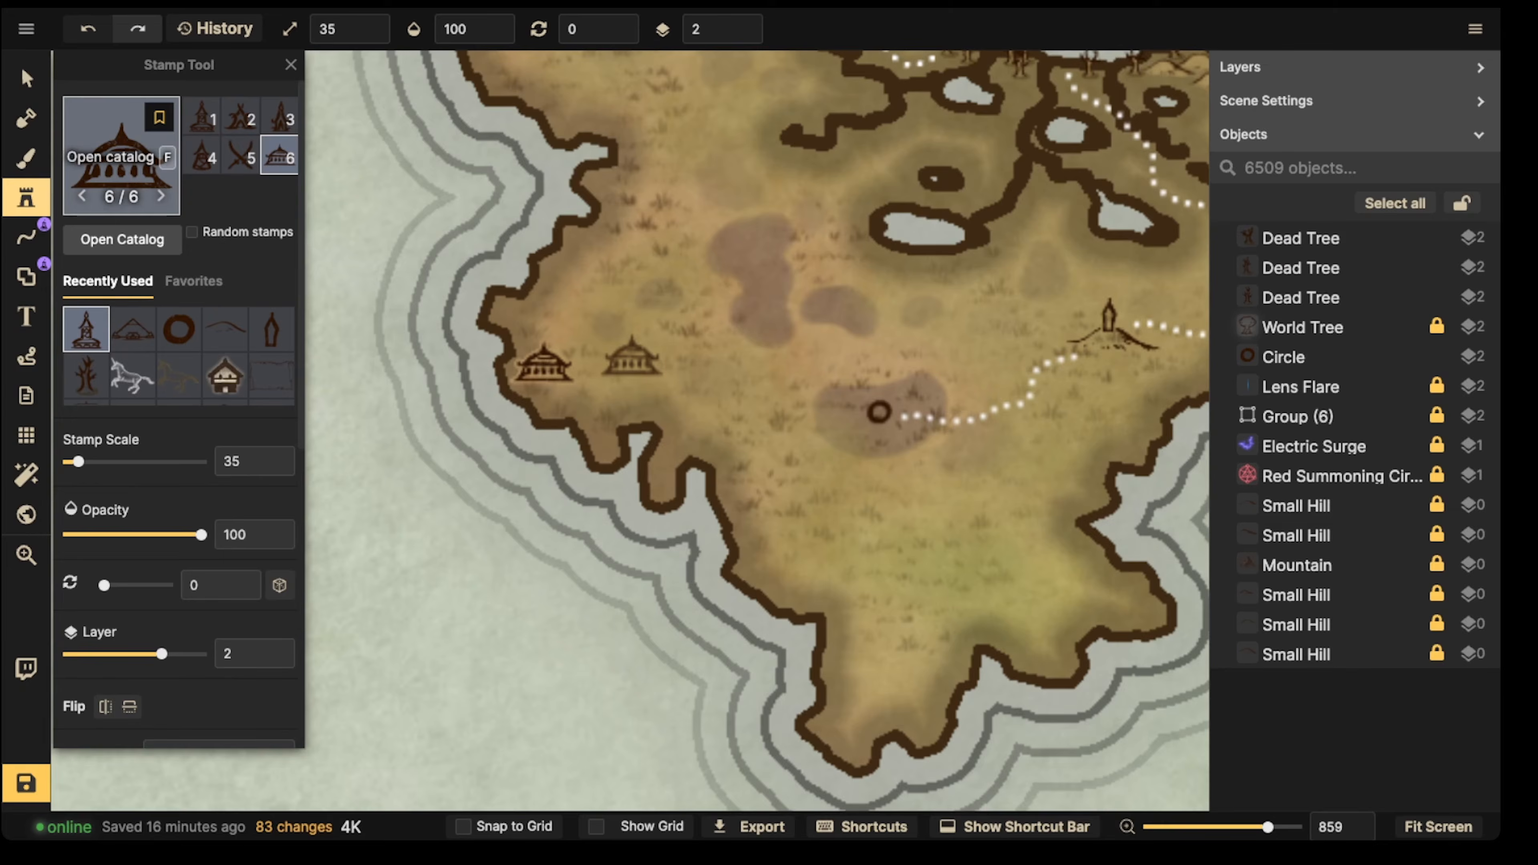
pyautogui.click(119, 157)
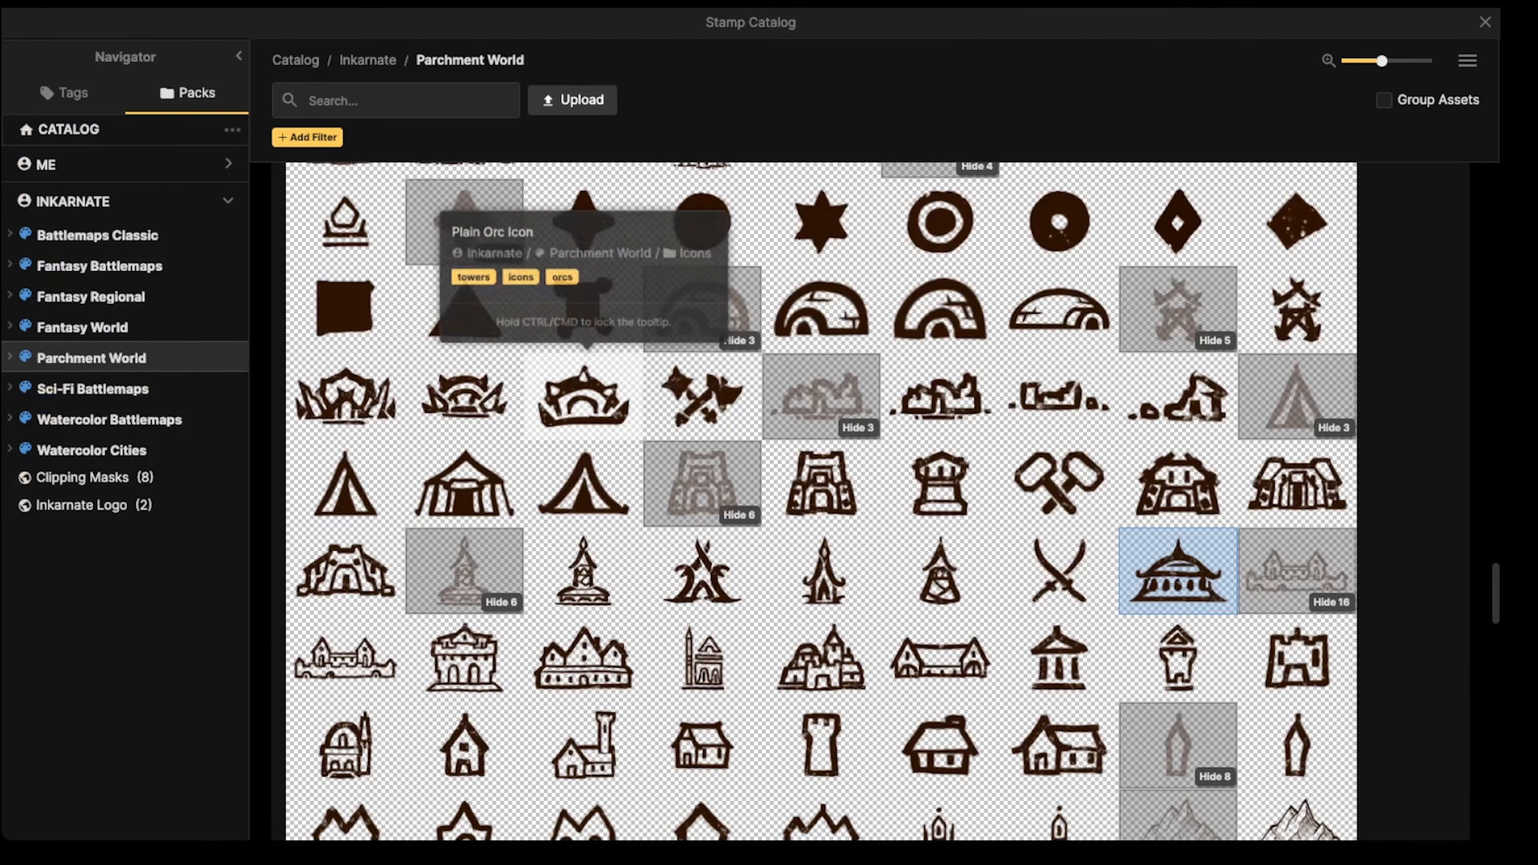
pyautogui.scroll(-9, 642, 455)
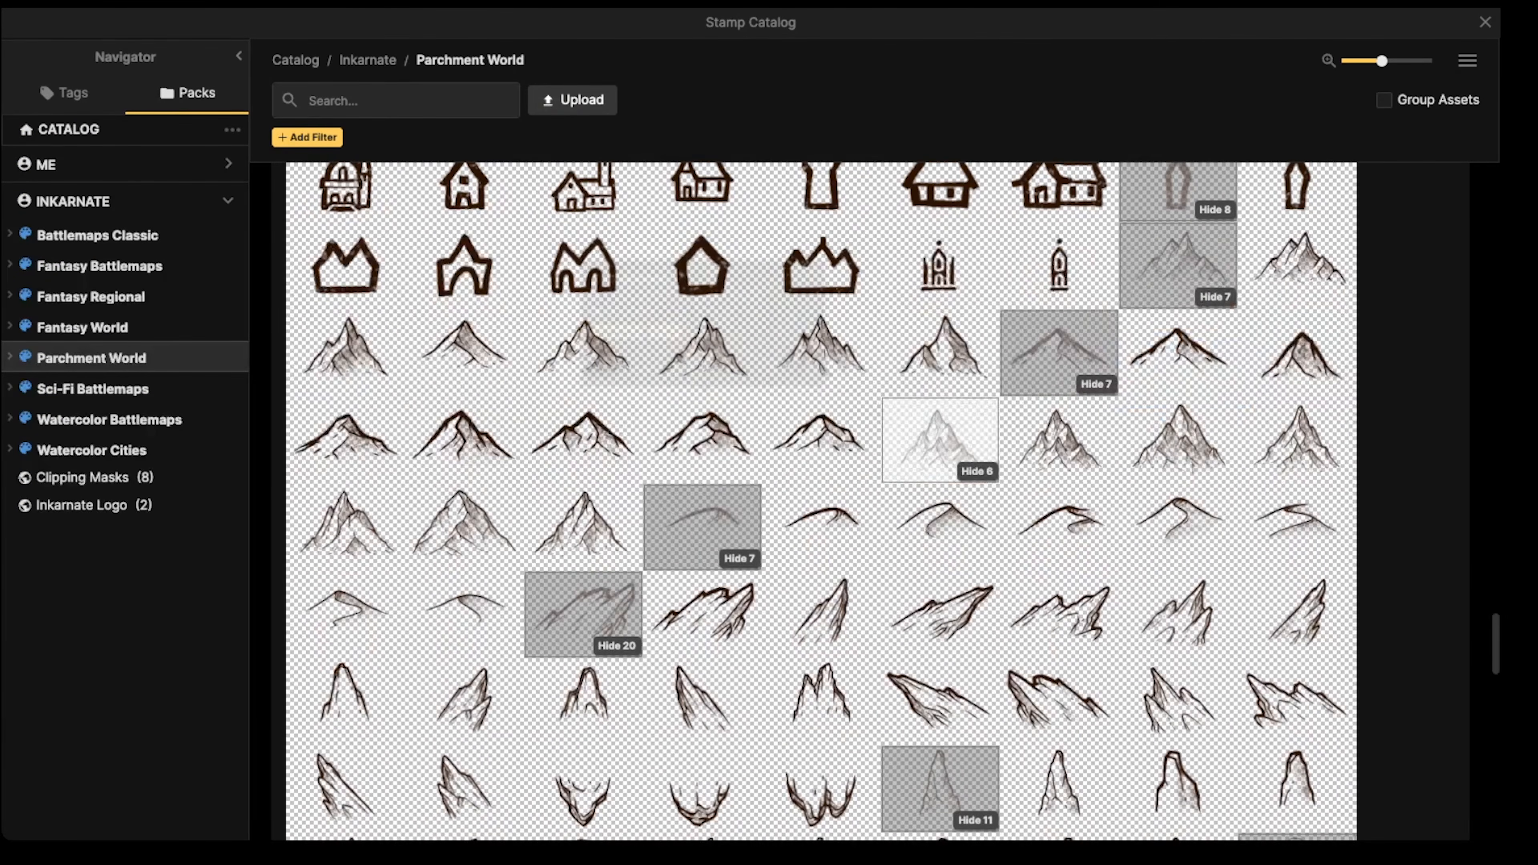
pyautogui.click(703, 266)
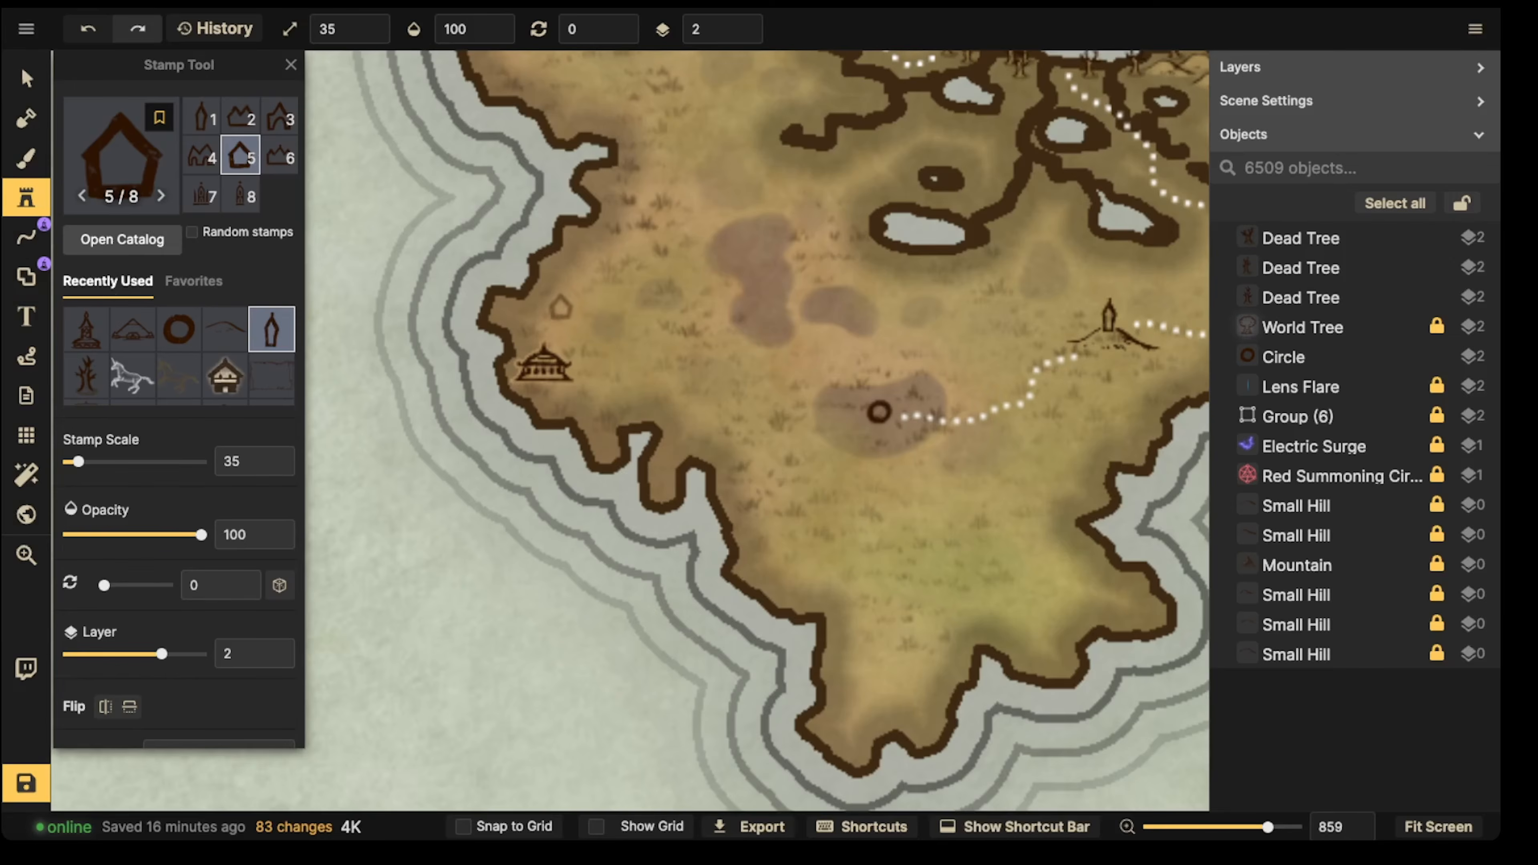
pyautogui.scroll(6, 662, 273)
pyautogui.scroll(-4, 662, 273)
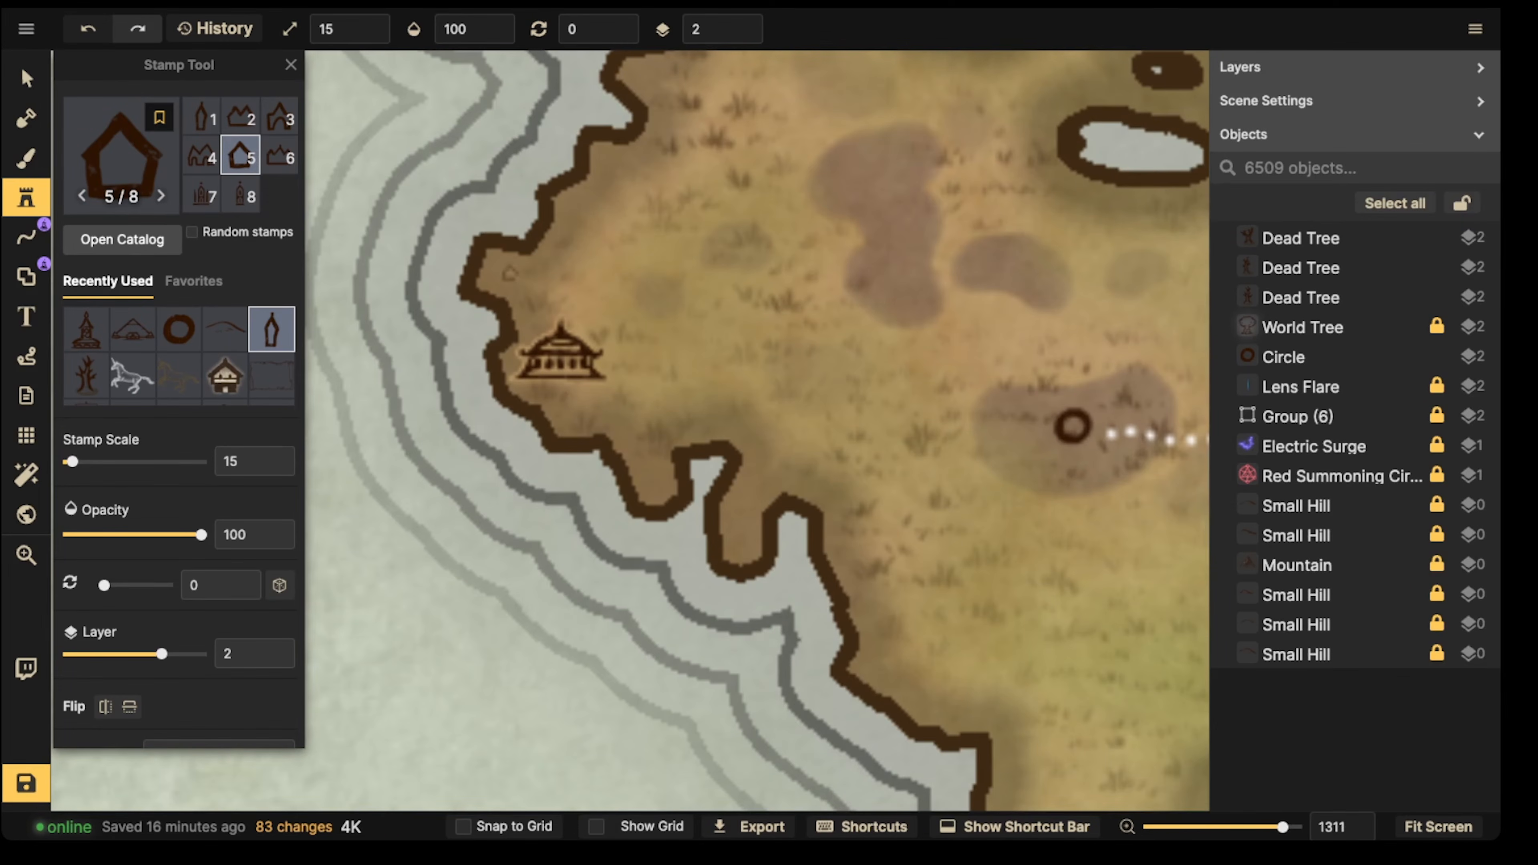
pyautogui.click(509, 273)
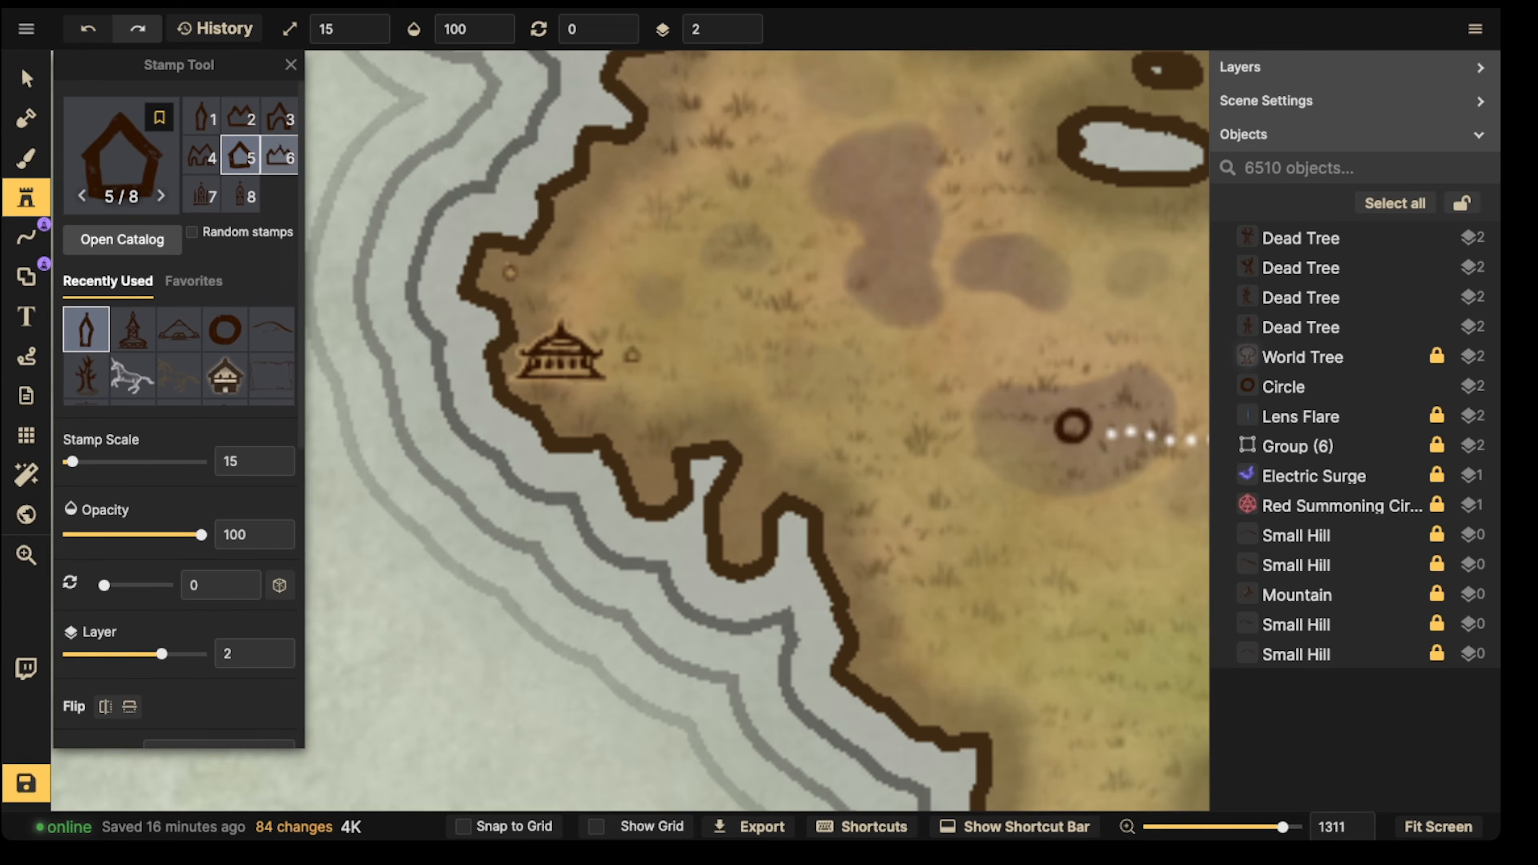
pyautogui.hotkey('ctrl', 'z')
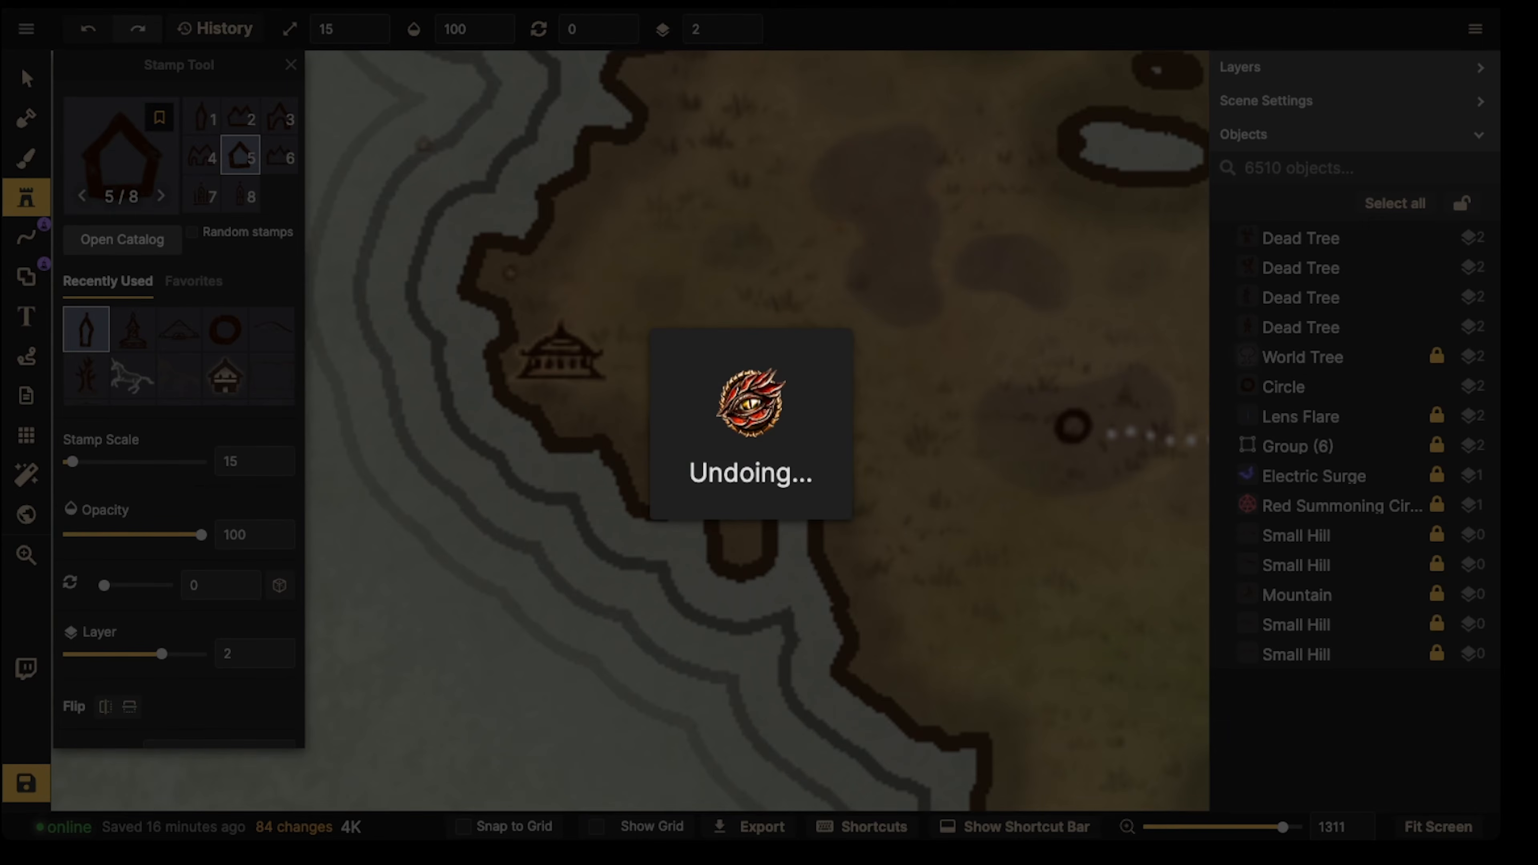
# Step: Place four pentagon house icons at scale 25 around the Simple Elven Icon: northwest headland, northeast, east and the small southern peninsula
pyautogui.press(']')
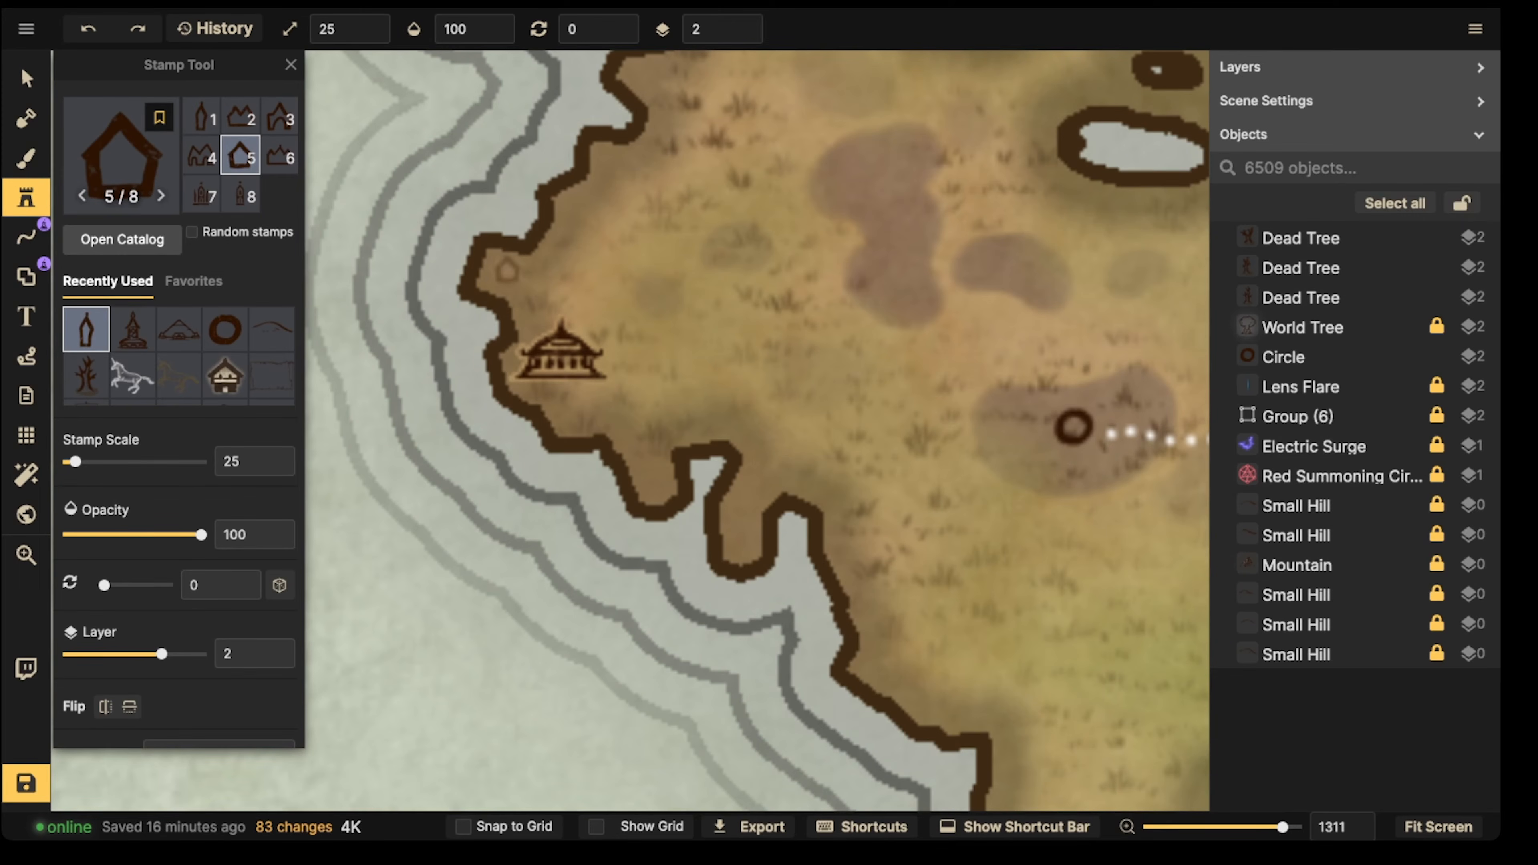
pyautogui.click(503, 273)
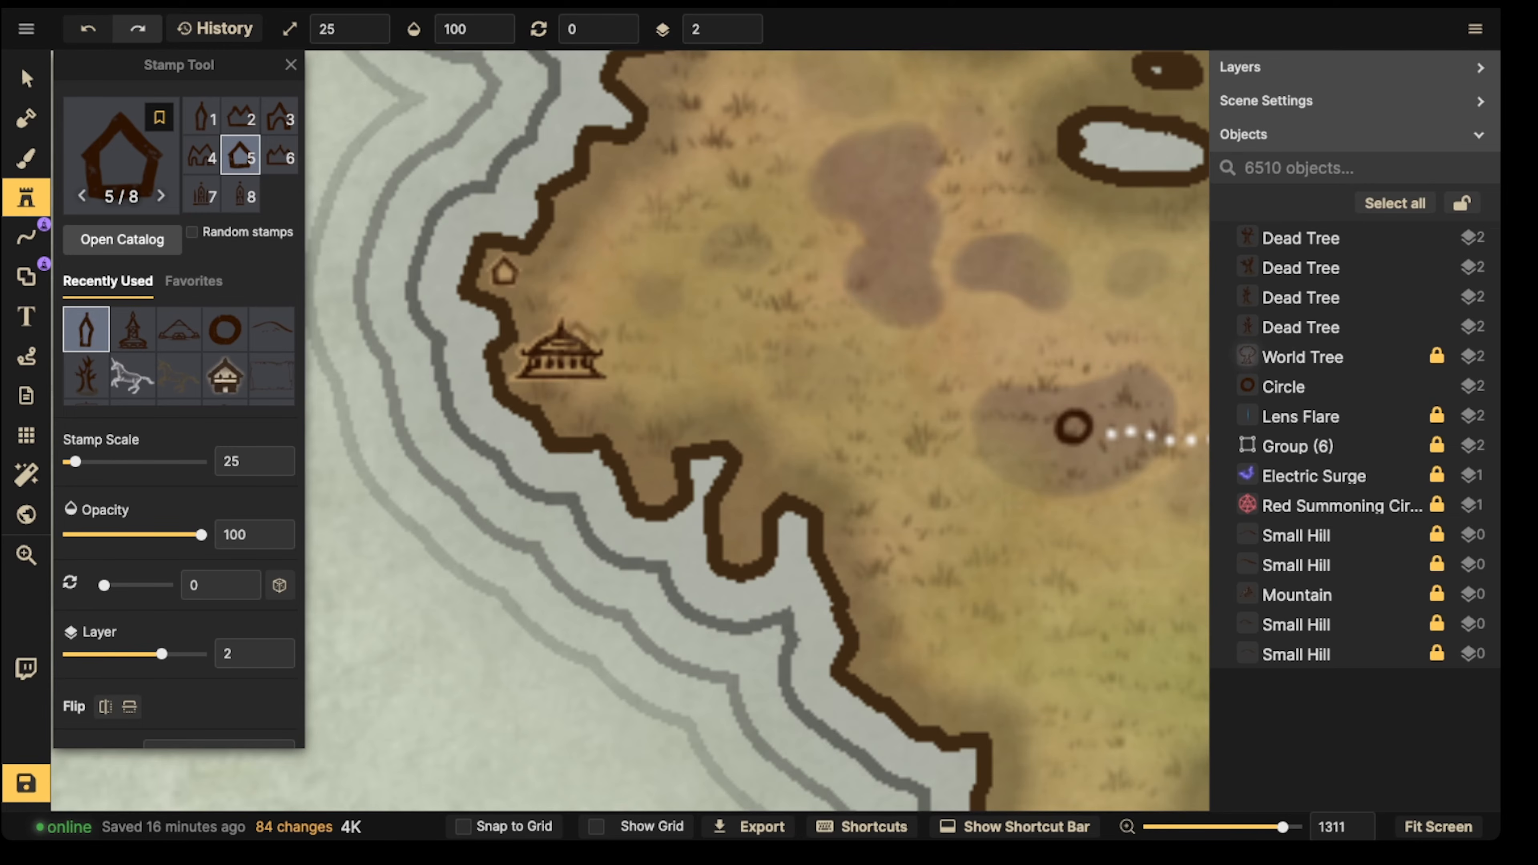
pyautogui.click(644, 240)
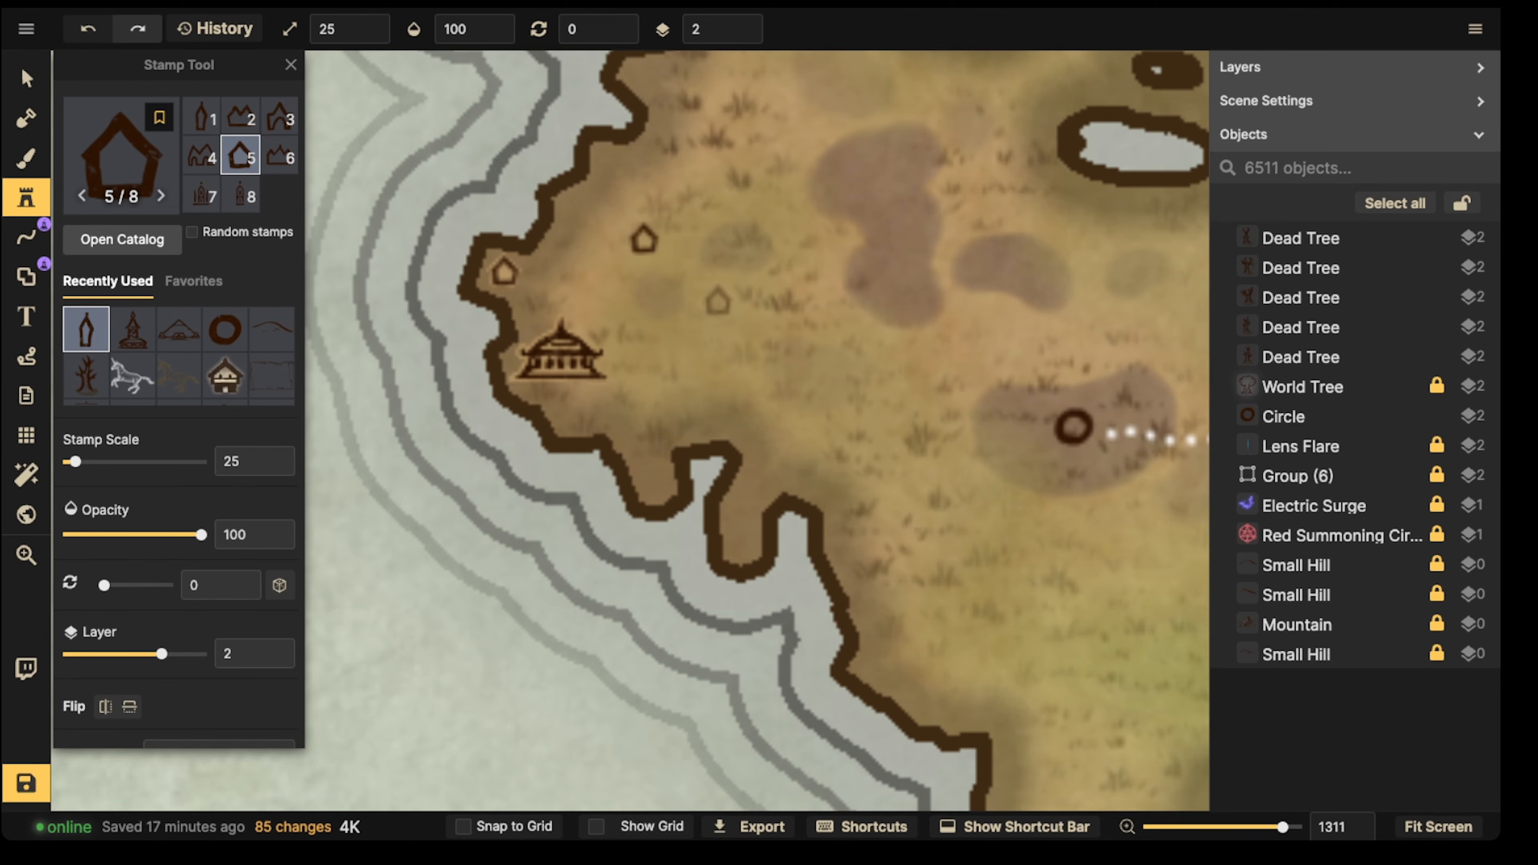
pyautogui.click(725, 355)
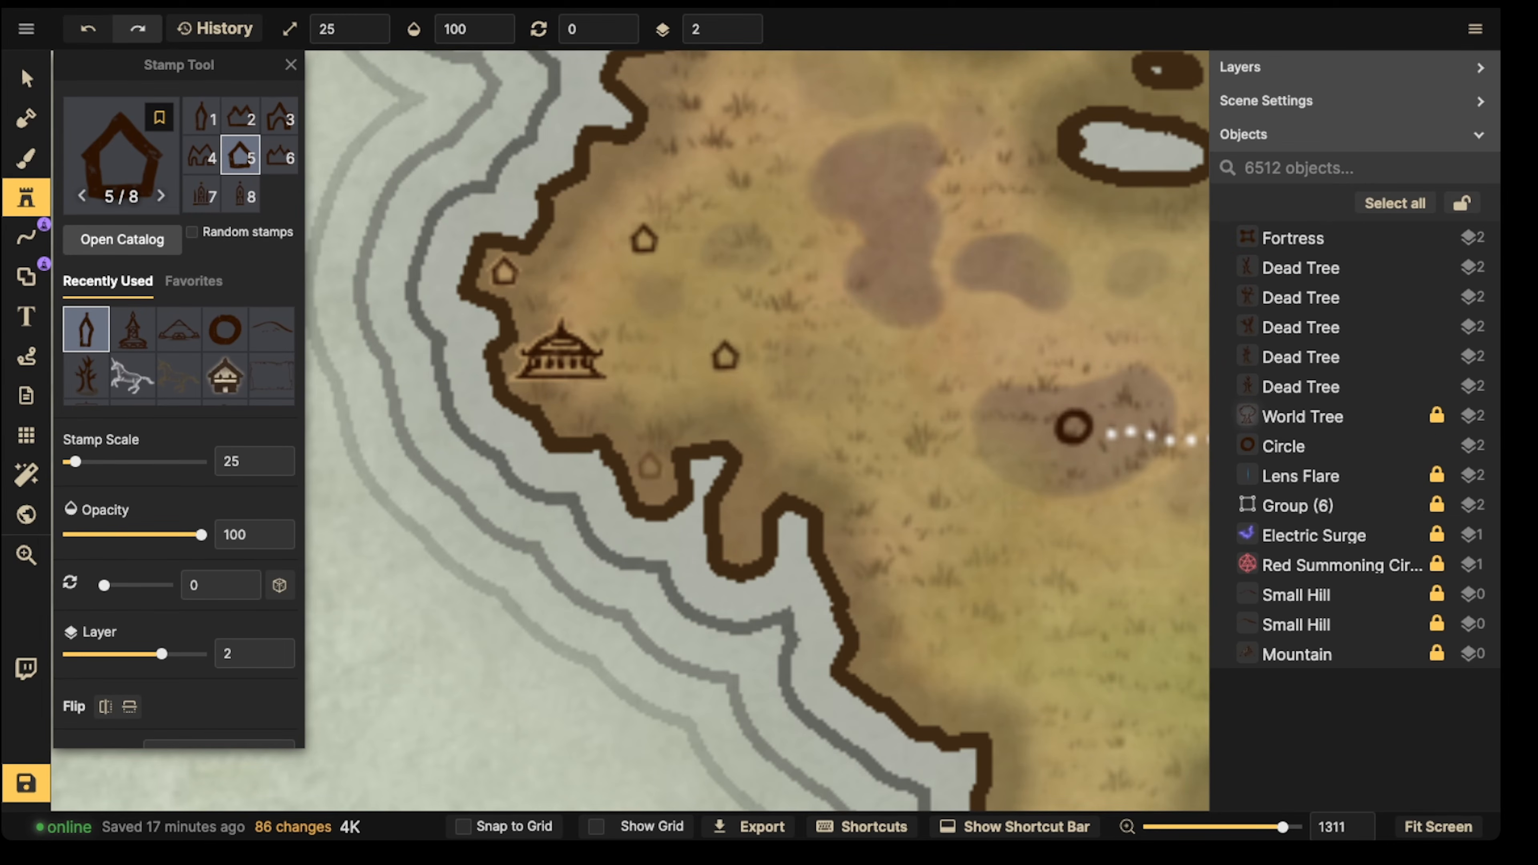
pyautogui.click(649, 464)
# Step: Nudge the northern and northwest headland house icons slightly, and shift the Simple Elven Icon slightly east from the coastline
pyautogui.click(26, 78)
pyautogui.scroll(4, 667, 296)
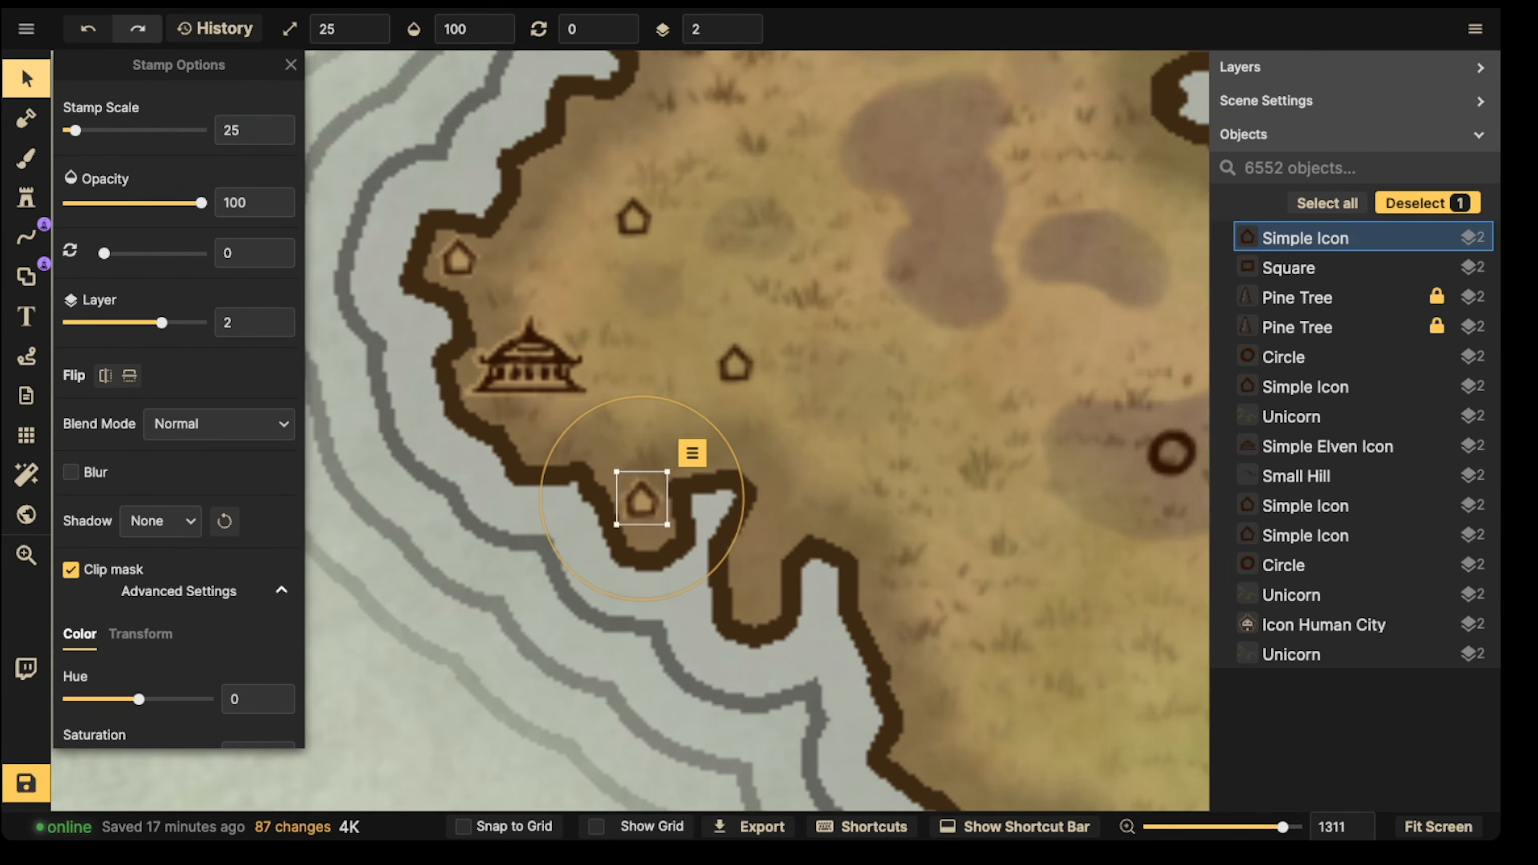
pyautogui.click(632, 209)
pyautogui.moveTo(632, 209); pyautogui.dragTo(627, 216)
pyautogui.click(419, 259)
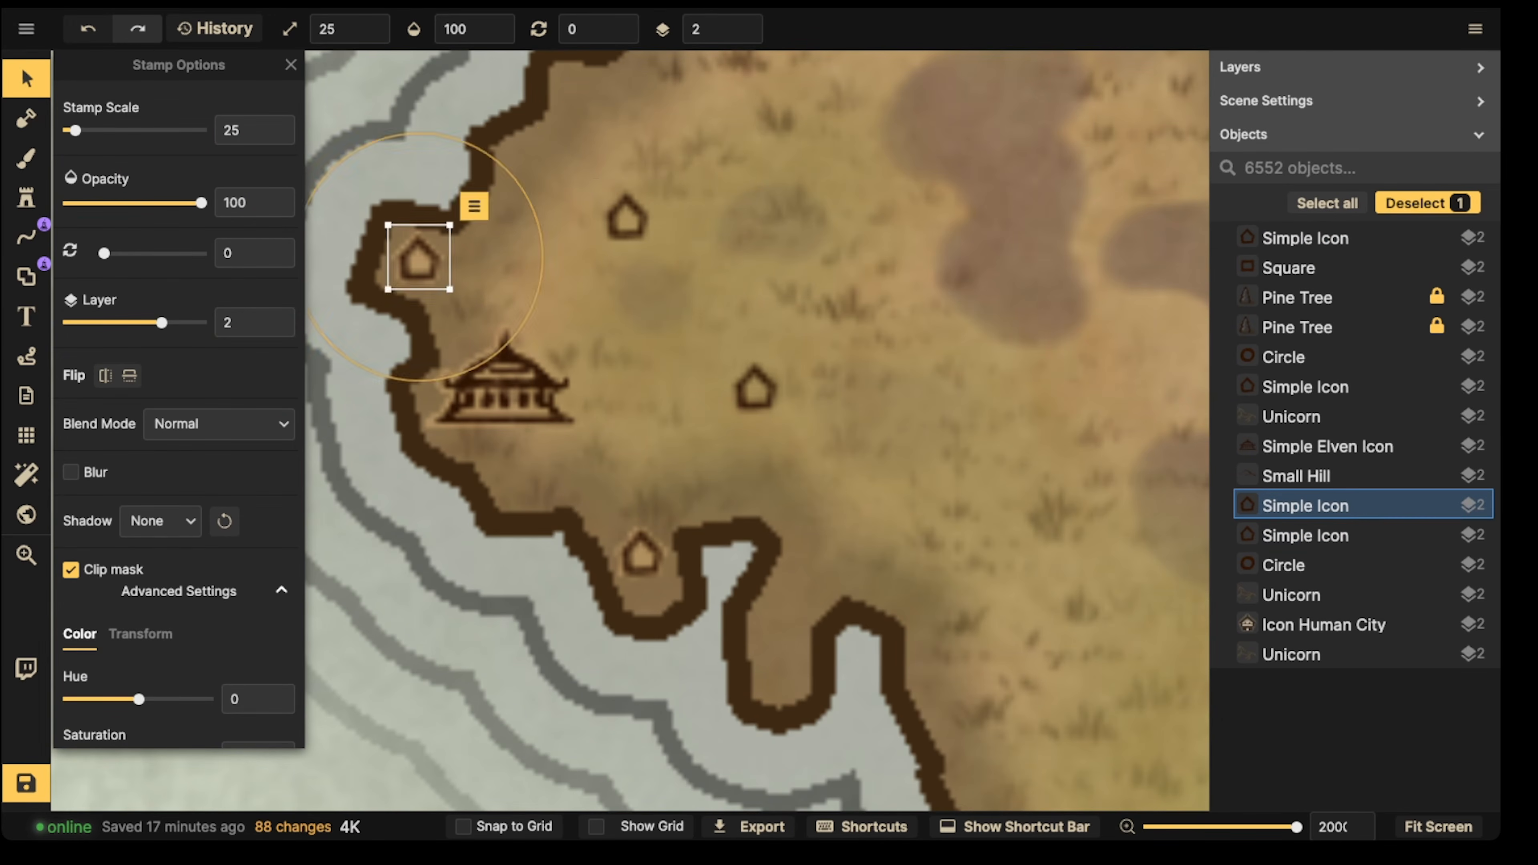
pyautogui.moveTo(419, 259); pyautogui.dragTo(421, 262)
pyautogui.moveTo(505, 386); pyautogui.dragTo(516, 387)
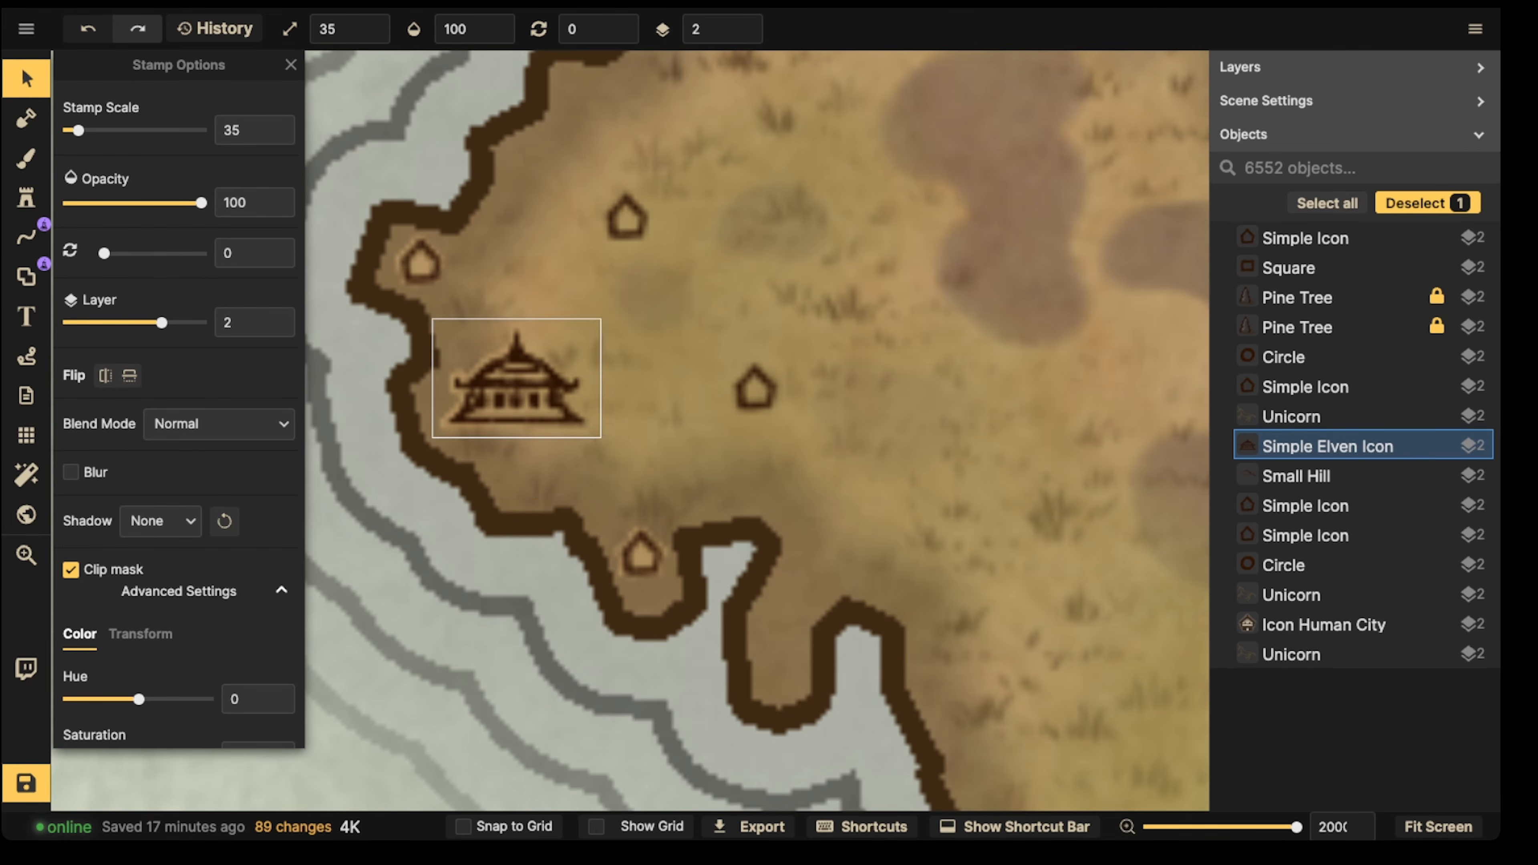
# Step: Draw a winding white dotted path with stroke size 42 between the Simple Elven Icon and the circle marker to the east
pyautogui.scroll(-5, 726, 267)
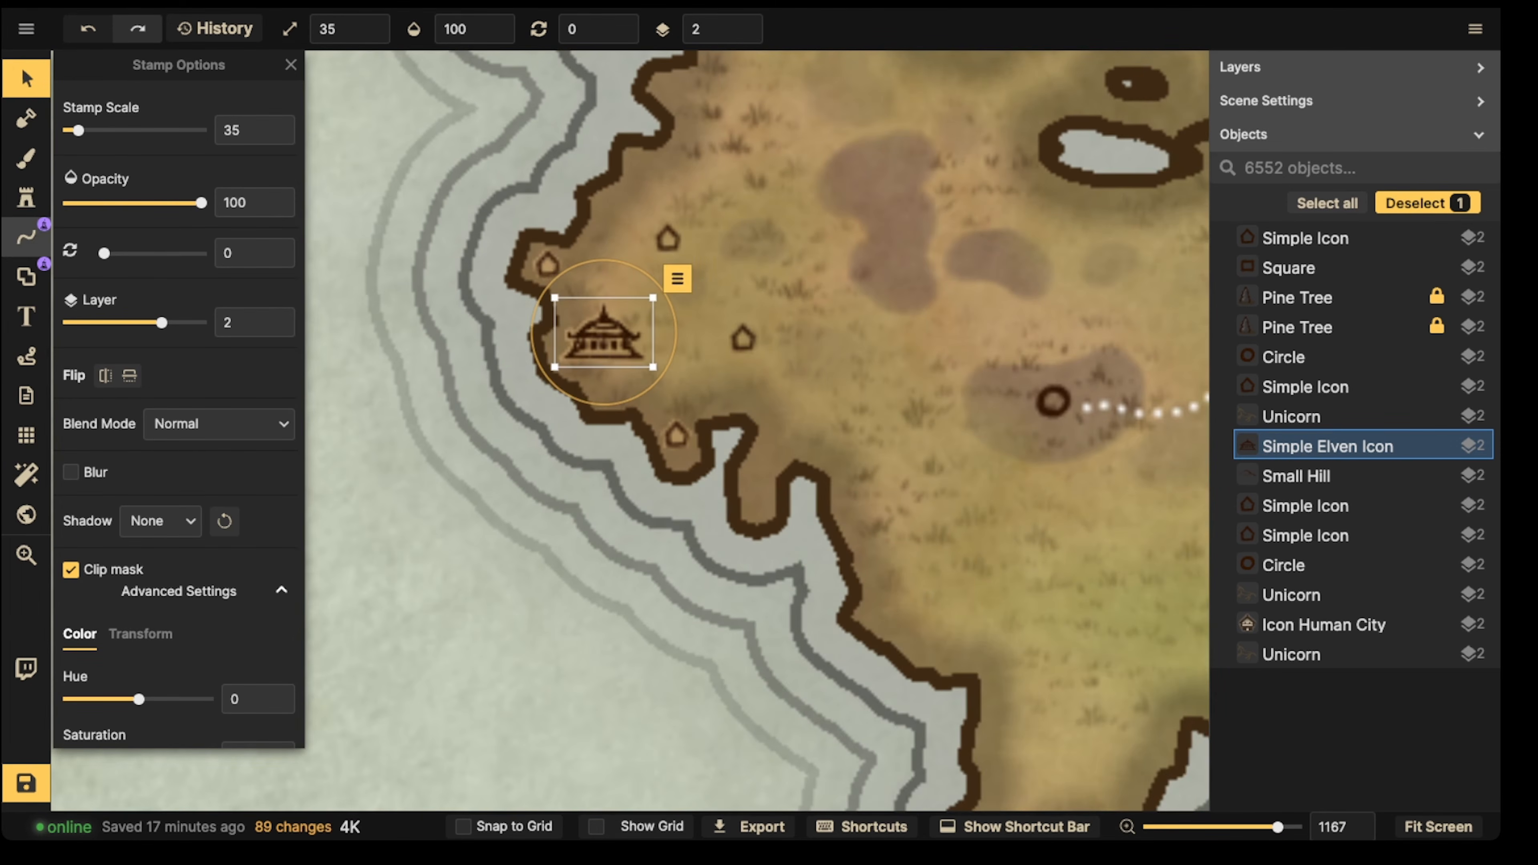
pyautogui.click(26, 237)
pyautogui.scroll(-2, 516, 320)
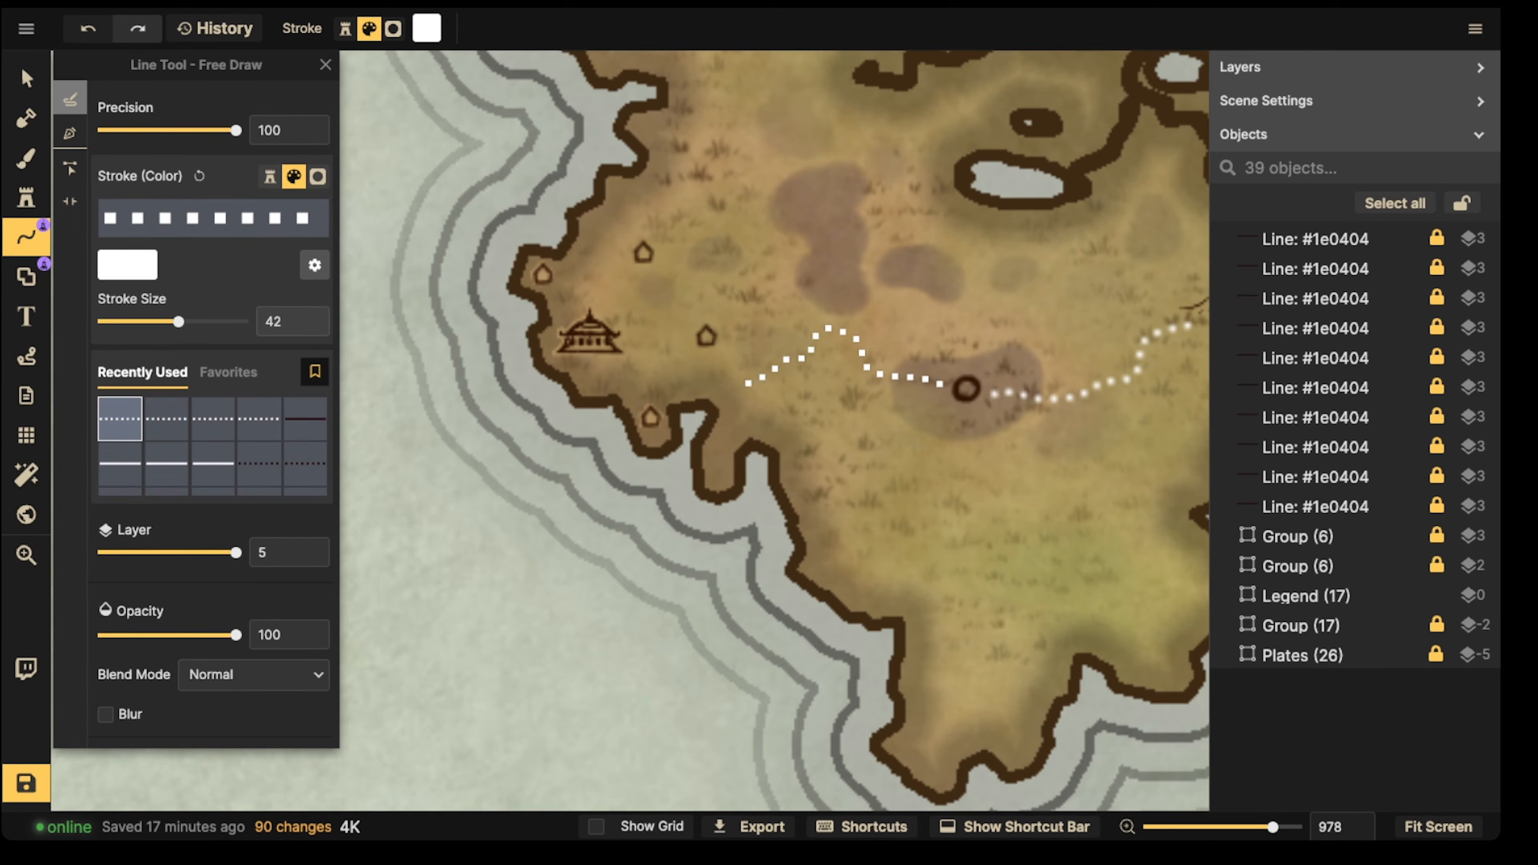
pyautogui.moveTo(940, 383); pyautogui.dragTo(957, 388)
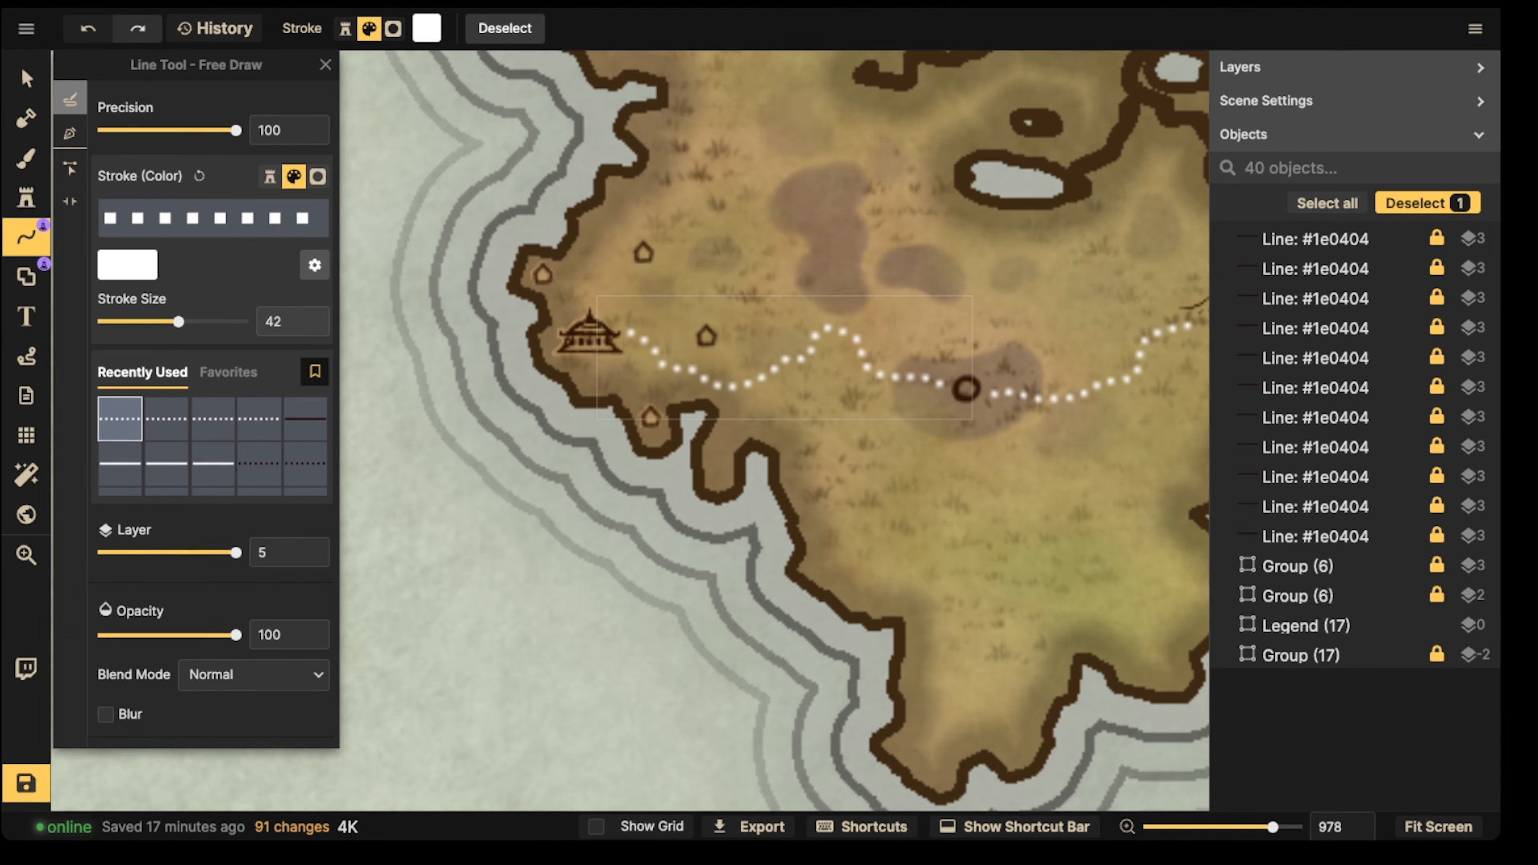
pyautogui.press('Escape')
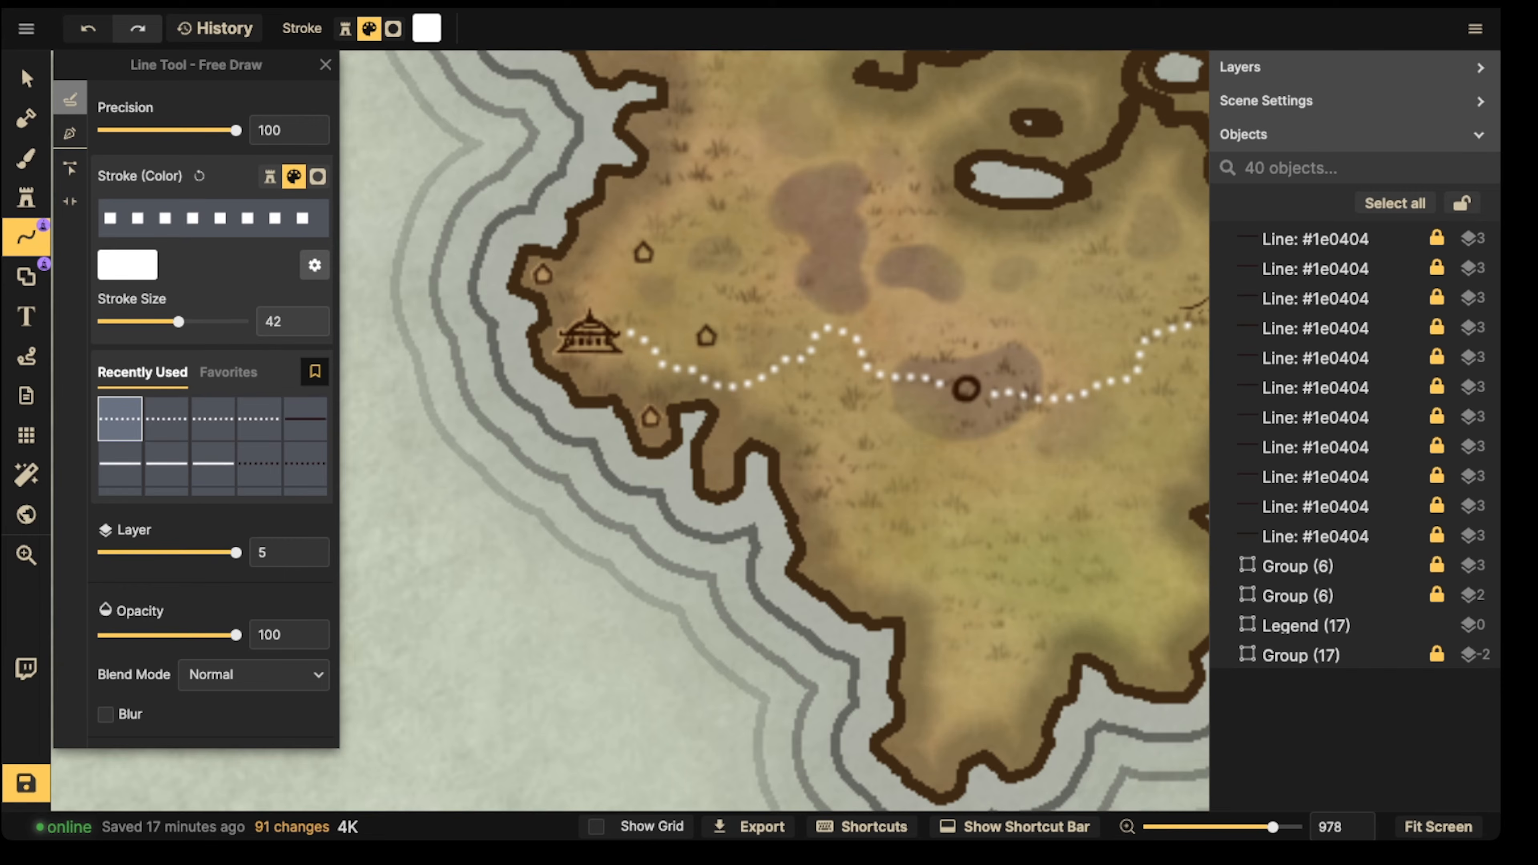
# Step: Nudge the northwest headland house icon slightly southeast and delete the house icon on the small southern peninsula
pyautogui.click(26, 79)
pyautogui.scroll(1, 585, 322)
pyautogui.click(586, 323)
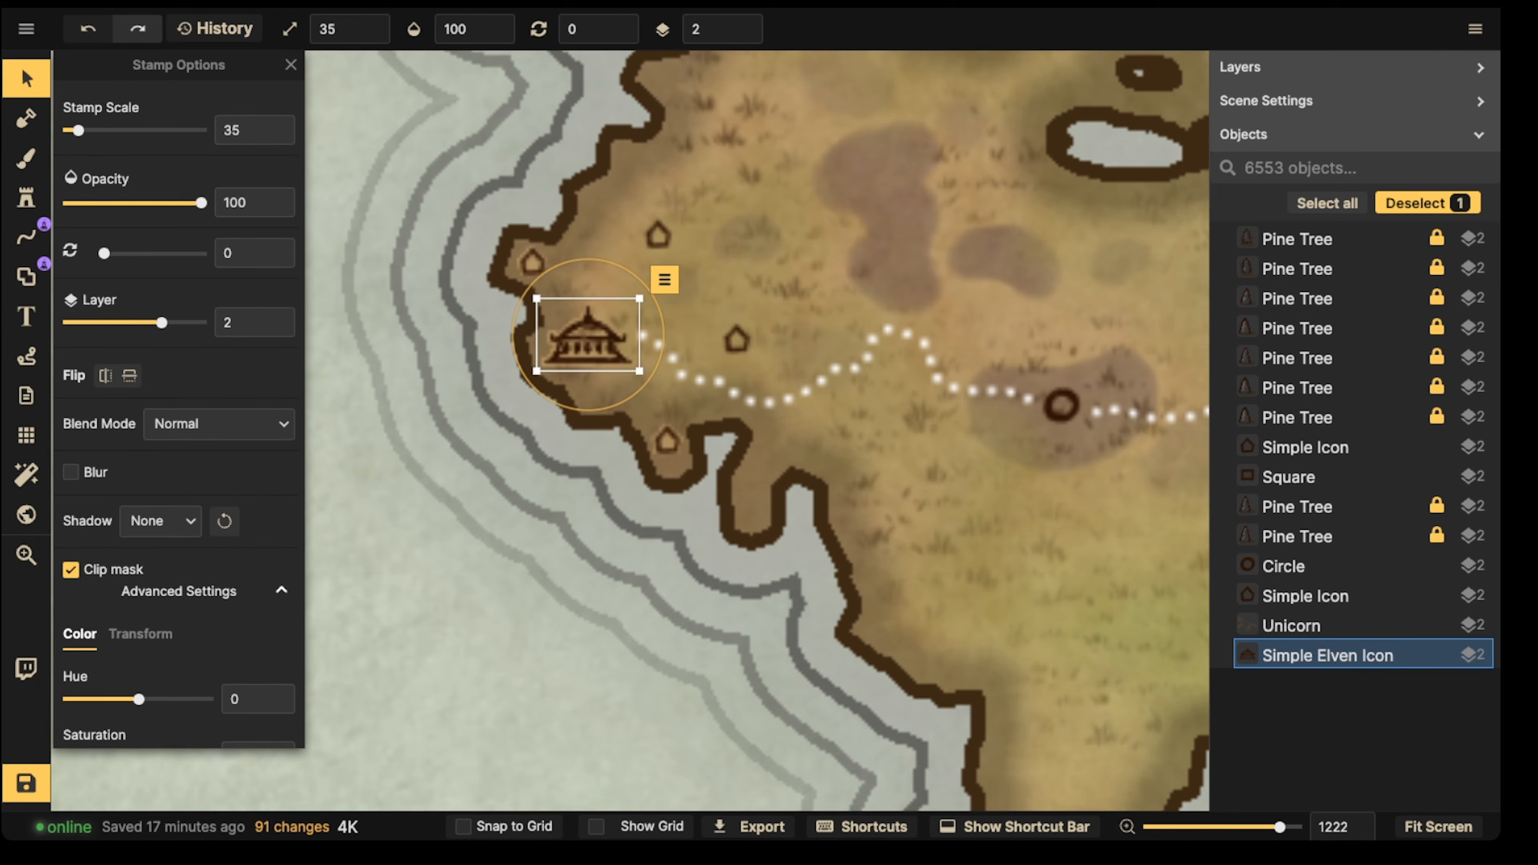
pyautogui.moveTo(533, 263); pyautogui.dragTo(537, 266)
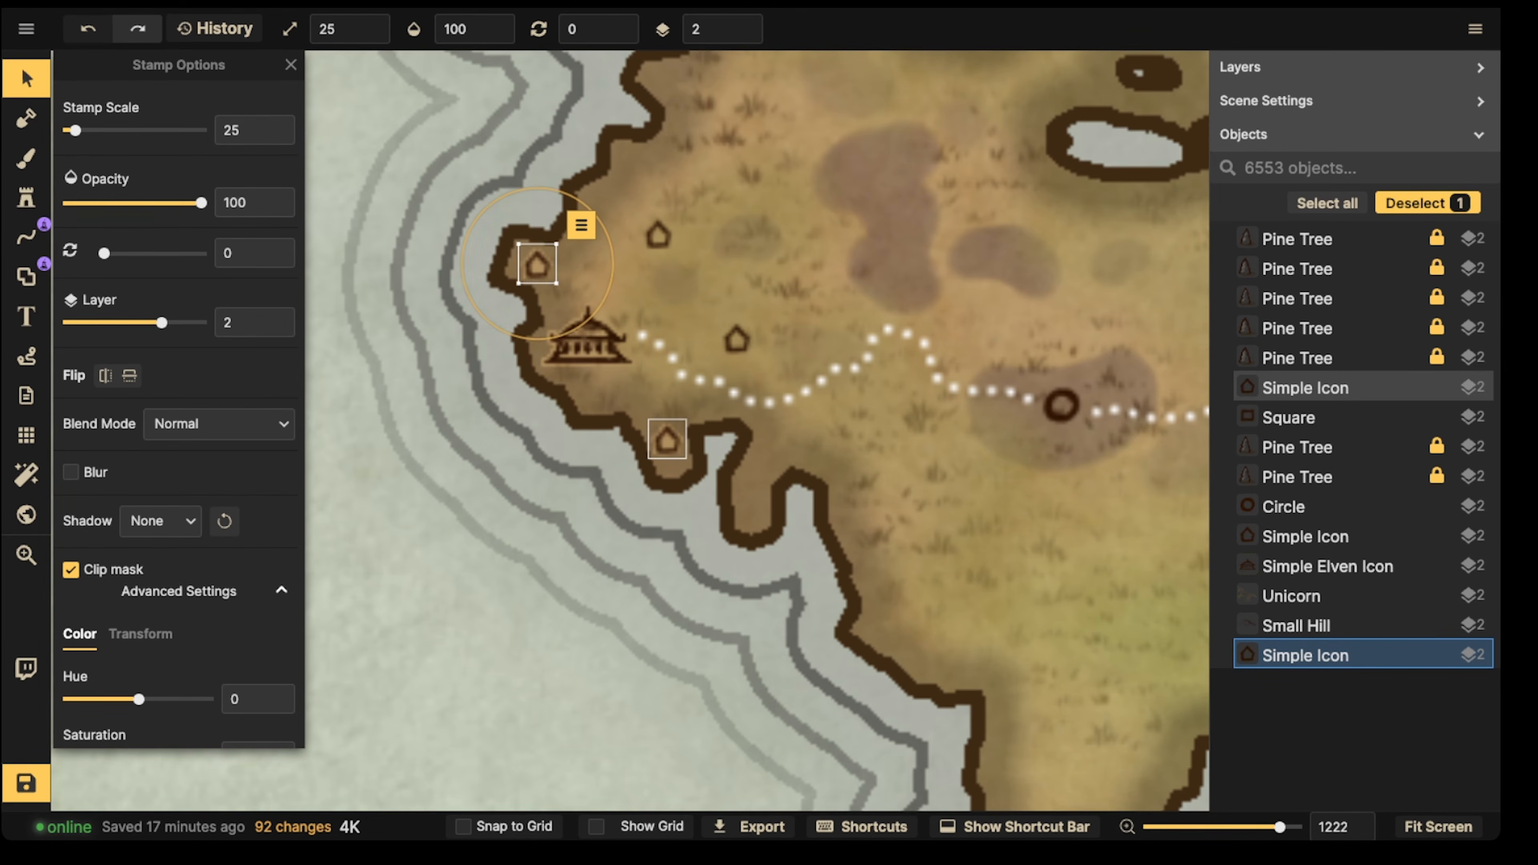
pyautogui.click(667, 440)
pyautogui.press('Delete')
# Step: Move the three remaining house icons beside the dotted path, spaced out between the Simple Elven Icon and the circle marker
pyautogui.moveTo(658, 236); pyautogui.dragTo(607, 199)
pyautogui.click(737, 340)
pyautogui.moveTo(737, 339); pyautogui.dragTo(889, 354)
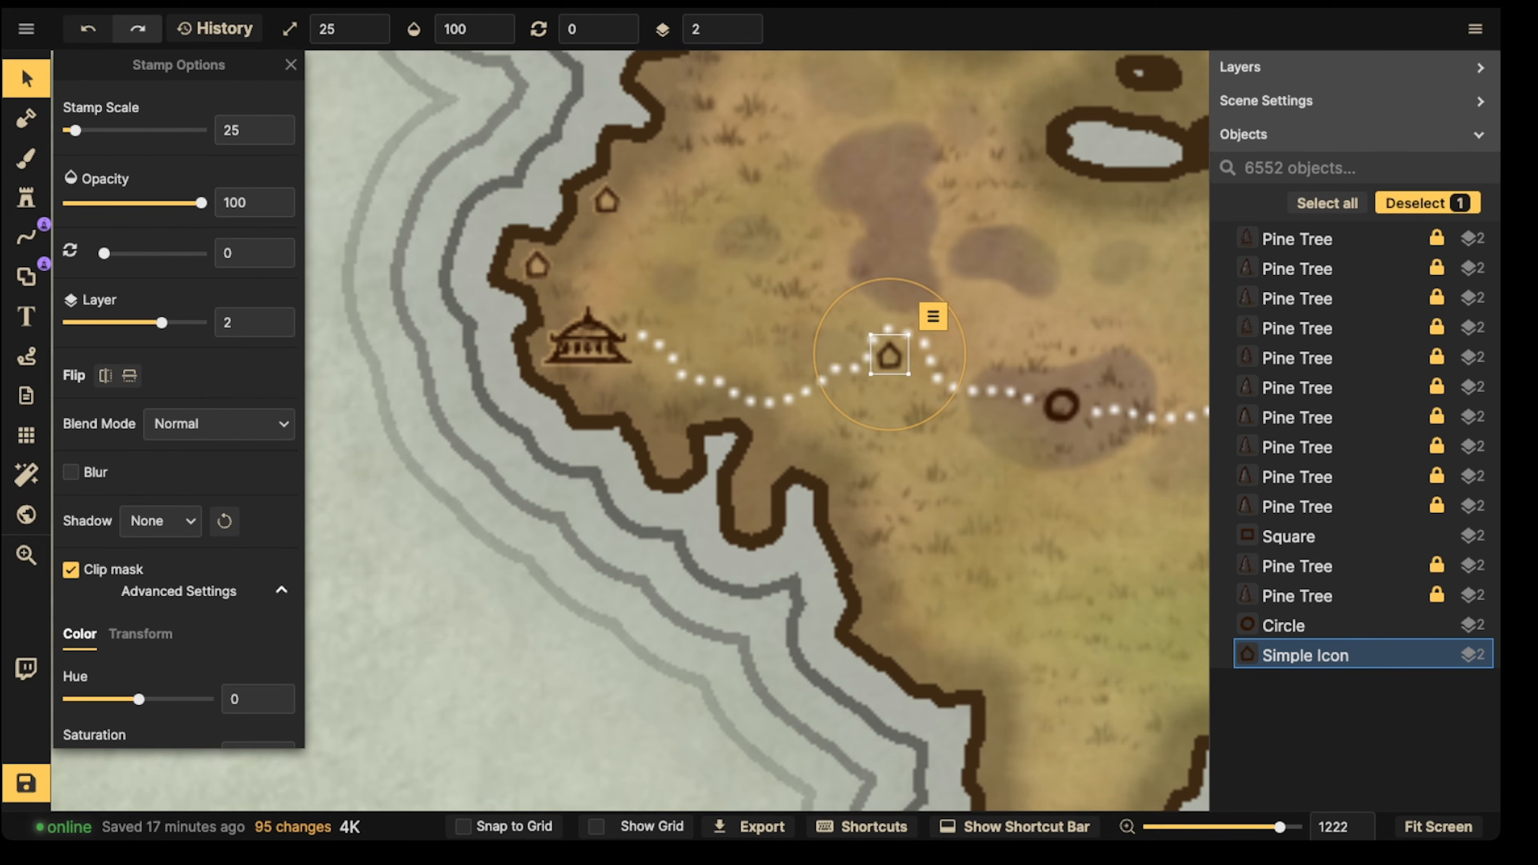
pyautogui.moveTo(607, 199); pyautogui.dragTo(762, 375)
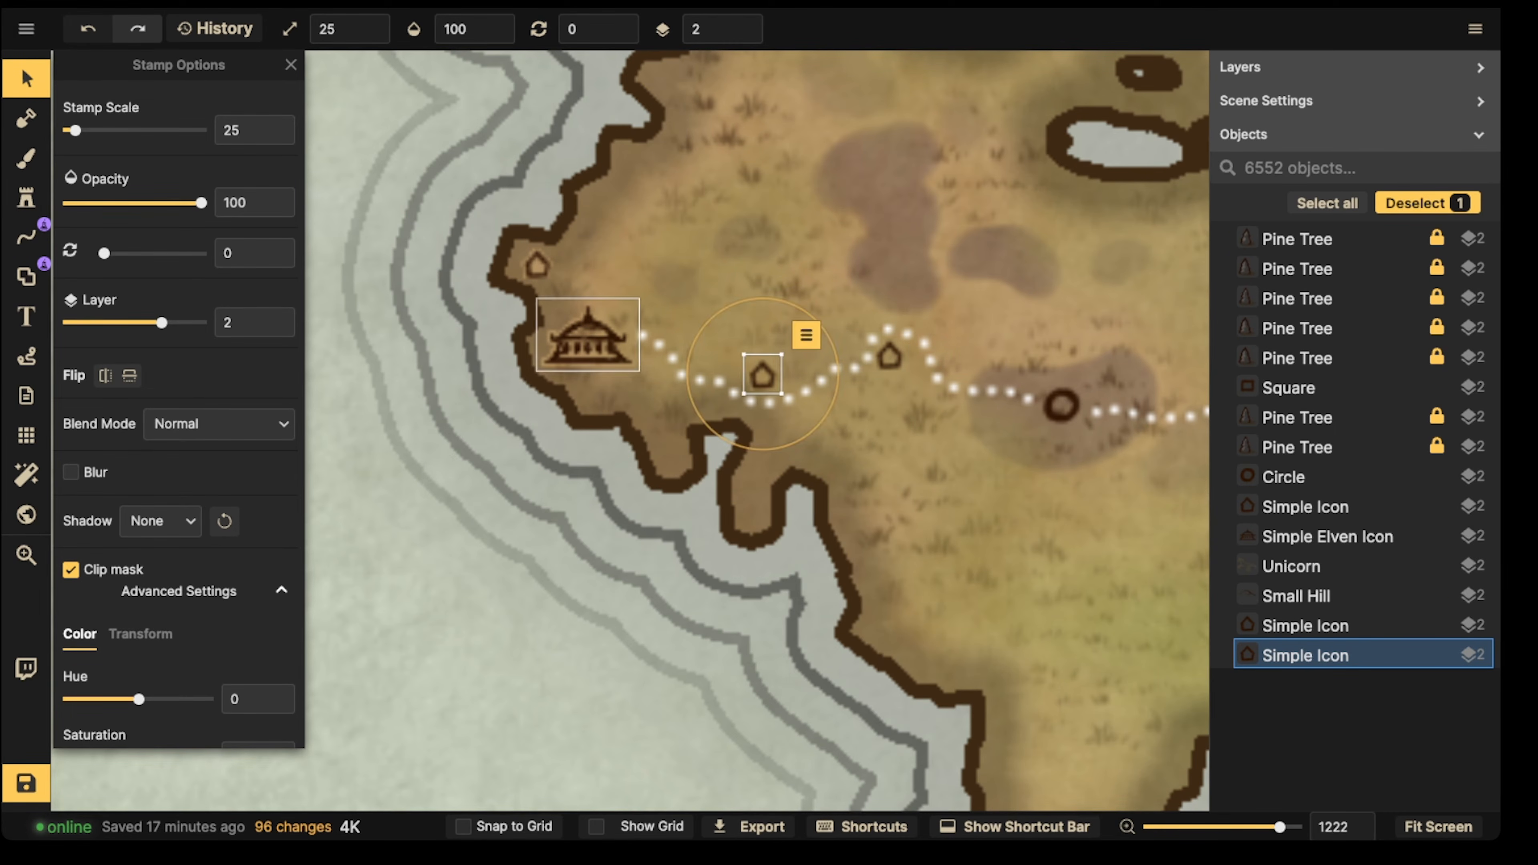
pyautogui.moveTo(536, 265)
pyautogui.mouseDown()
pyautogui.moveTo(672, 312)
pyautogui.moveTo(669, 388)
pyautogui.moveTo(697, 401)
pyautogui.moveTo(787, 375)
pyautogui.mouseUp()
pyautogui.press('Escape')
pyautogui.moveTo(600, 290); pyautogui.dragTo(1069, 443)
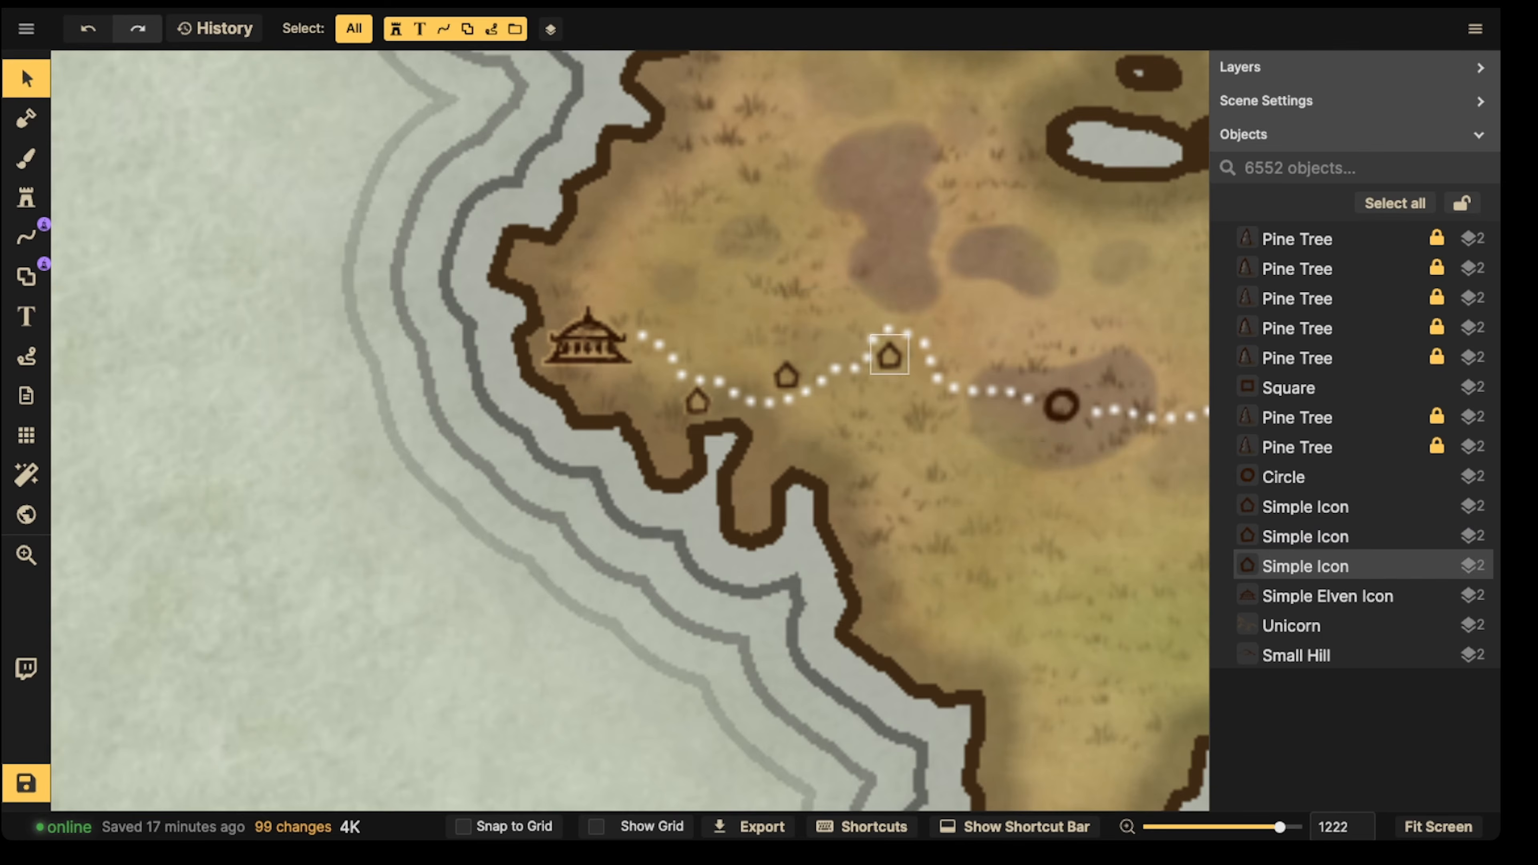
pyautogui.moveTo(890, 357); pyautogui.dragTo(894, 358)
pyautogui.press('Escape')
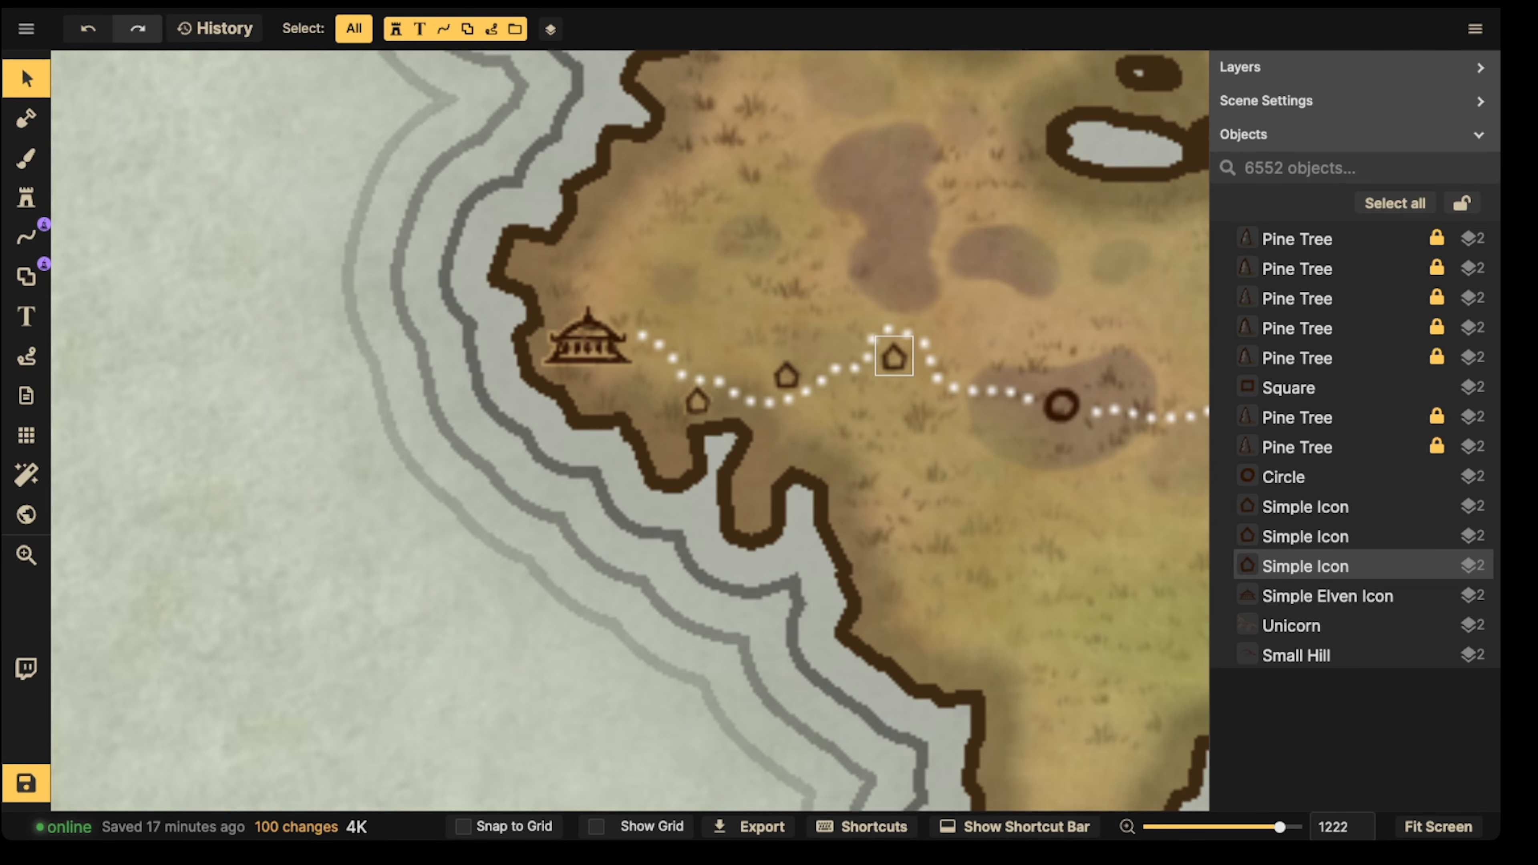
pyautogui.click(697, 400)
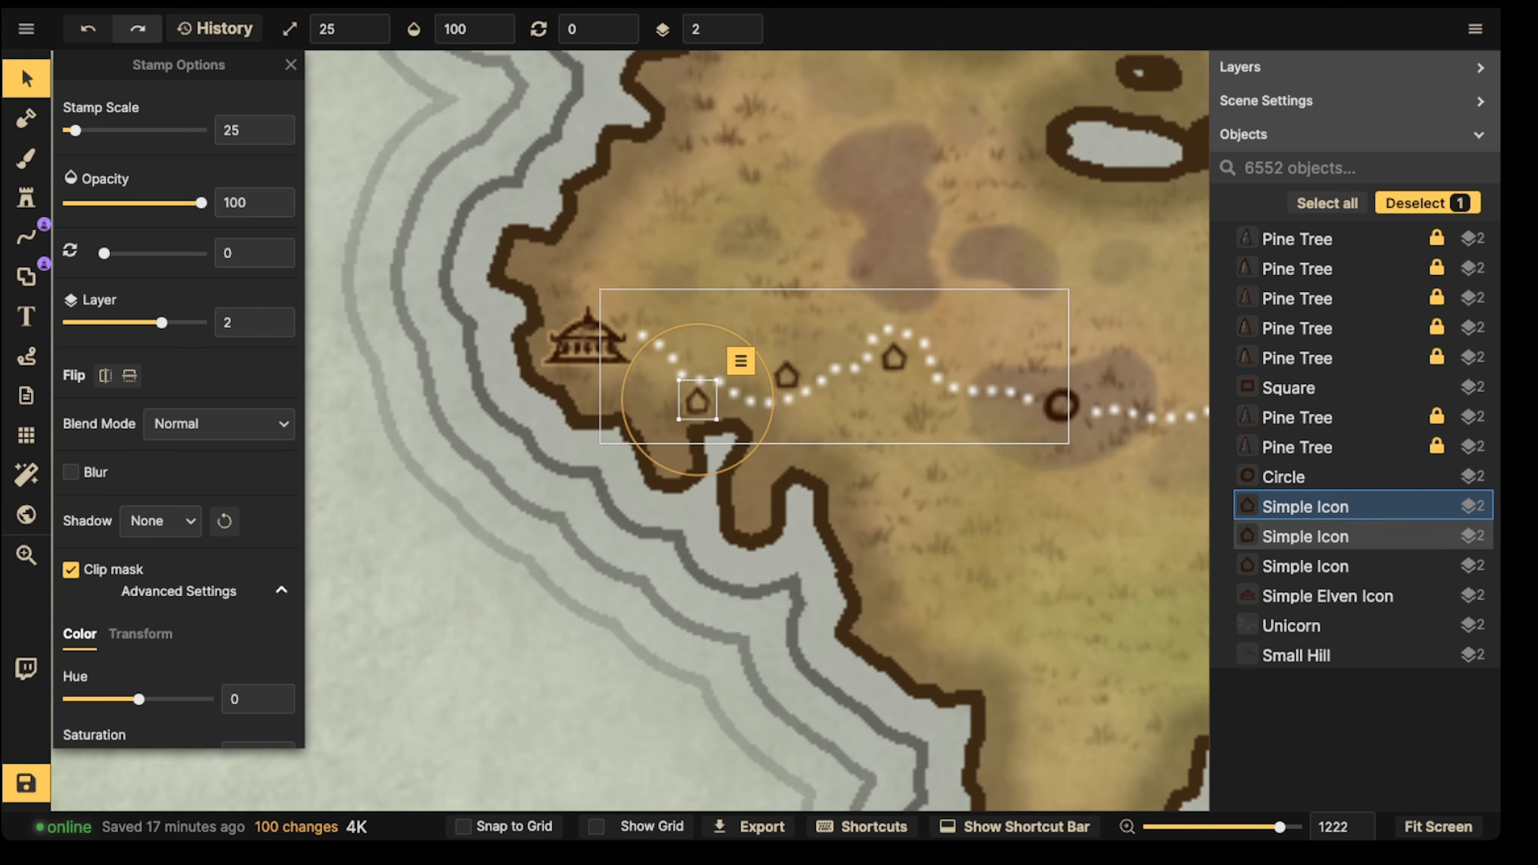
pyautogui.click(1326, 596)
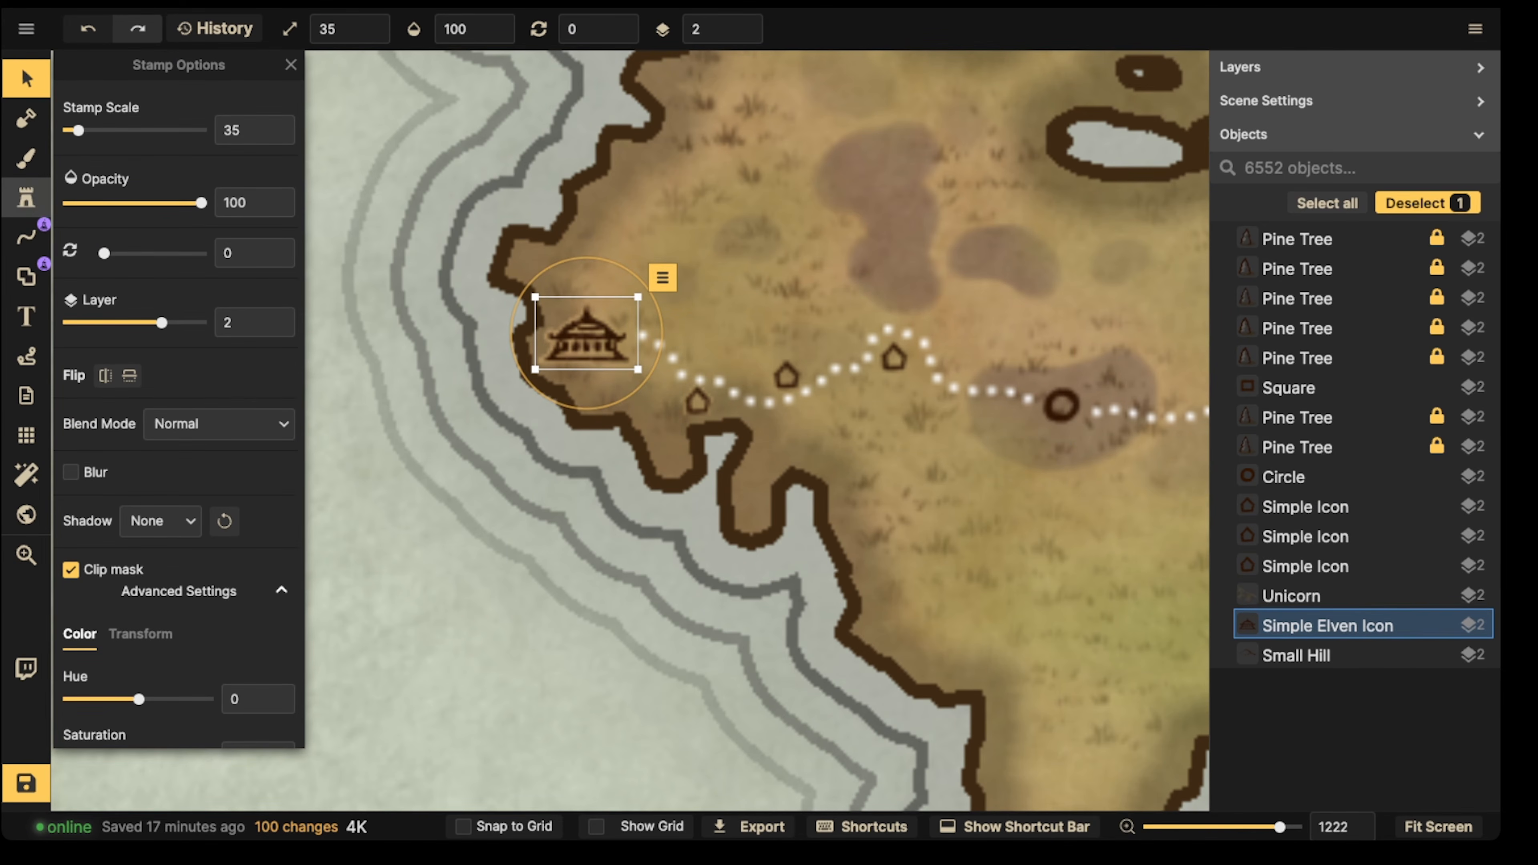
# Step: Search the Parchment World stamps for "TREE" and choose the shaded pine tree with jagged branches
pyautogui.click(26, 198)
pyautogui.click(120, 155)
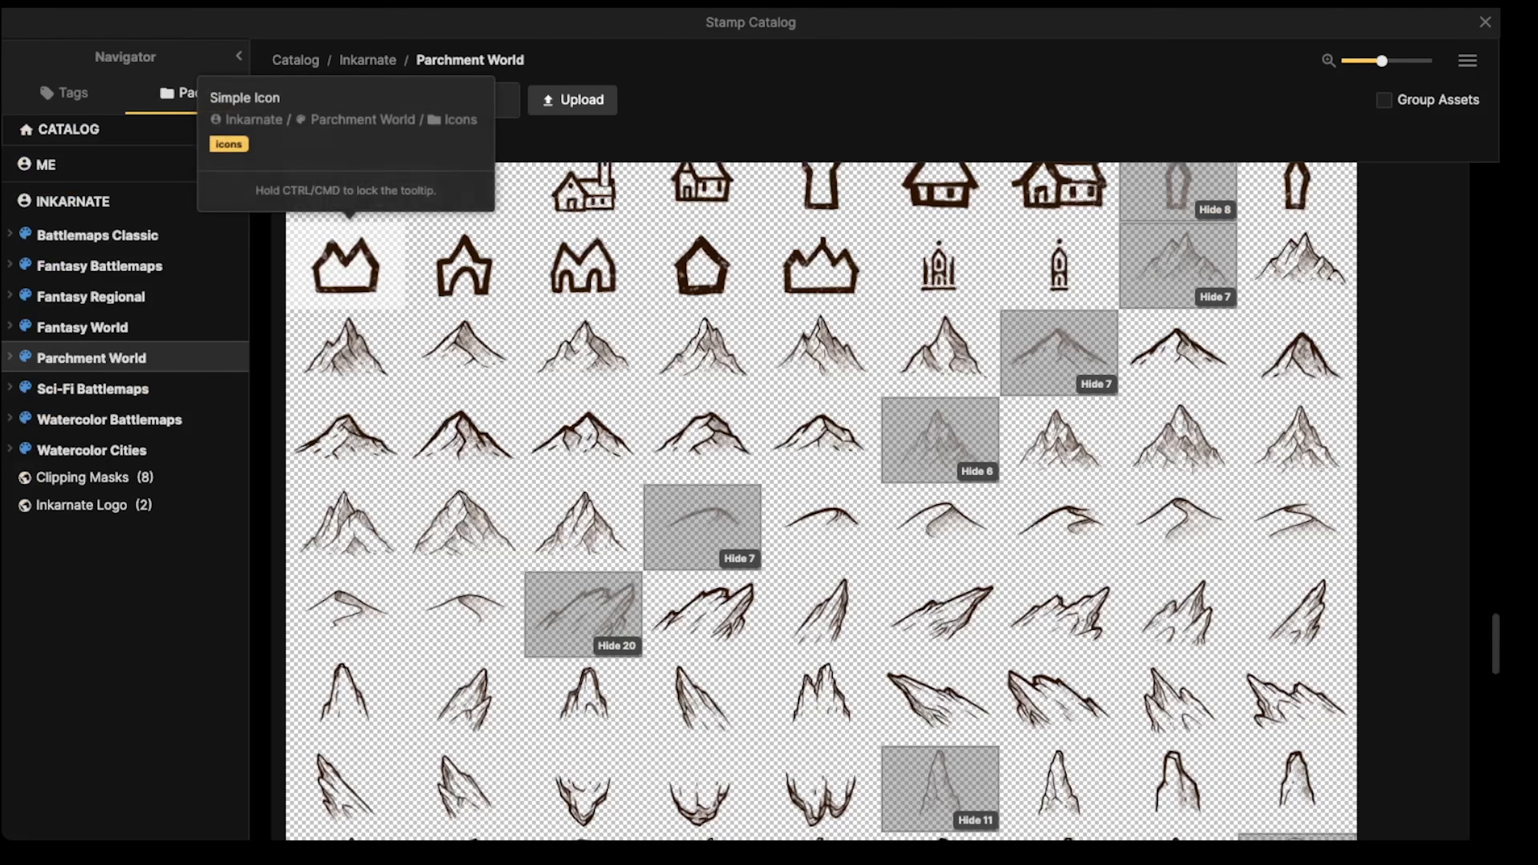
pyautogui.scroll(10, 546, 303)
pyautogui.click(388, 101)
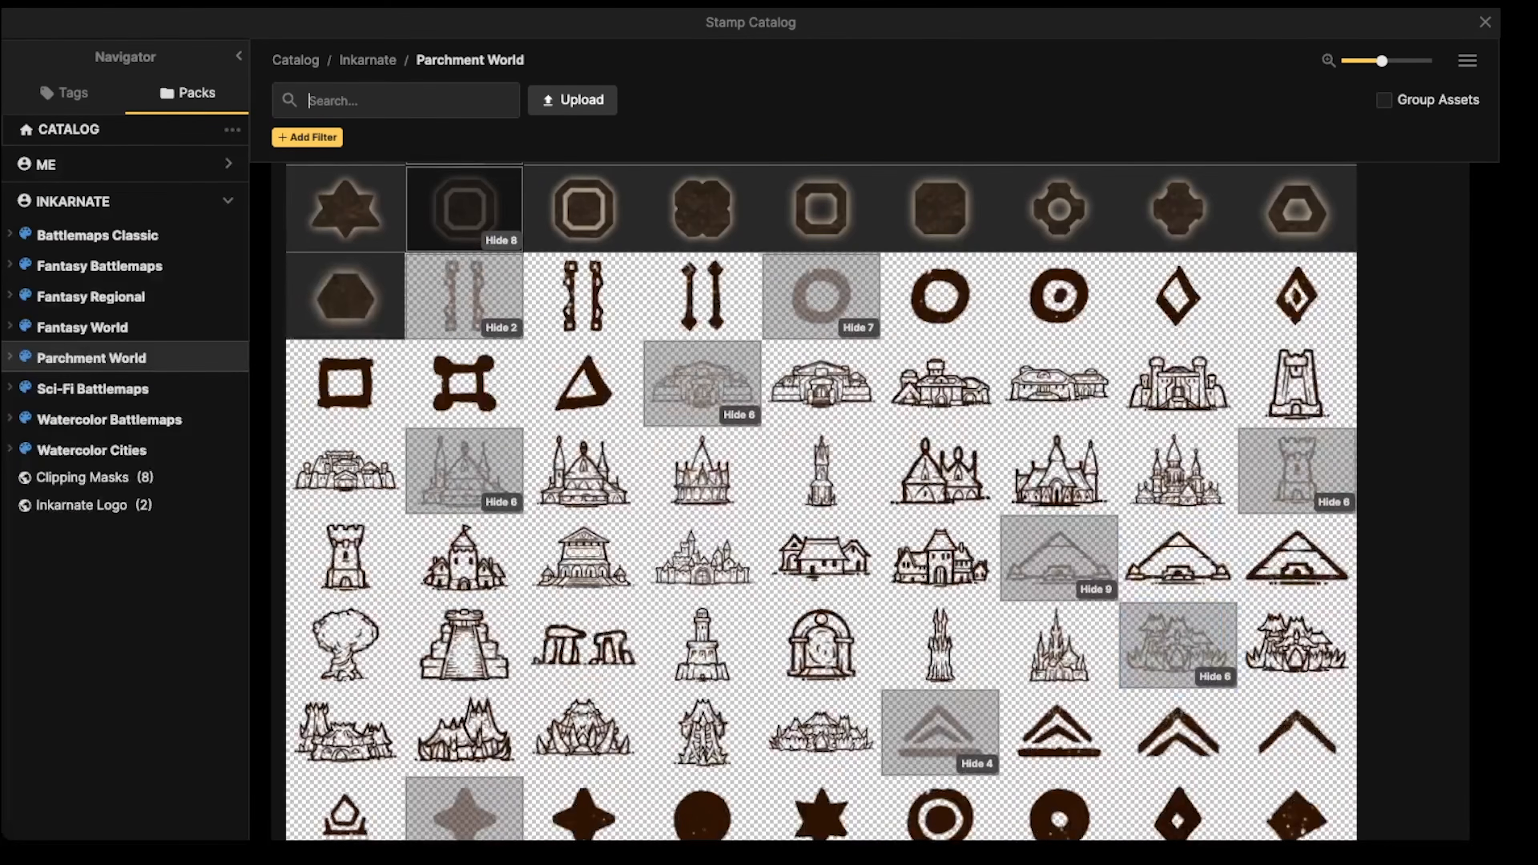
pyautogui.write('R')
pyautogui.press('BackSpace')
pyautogui.write('TREE')
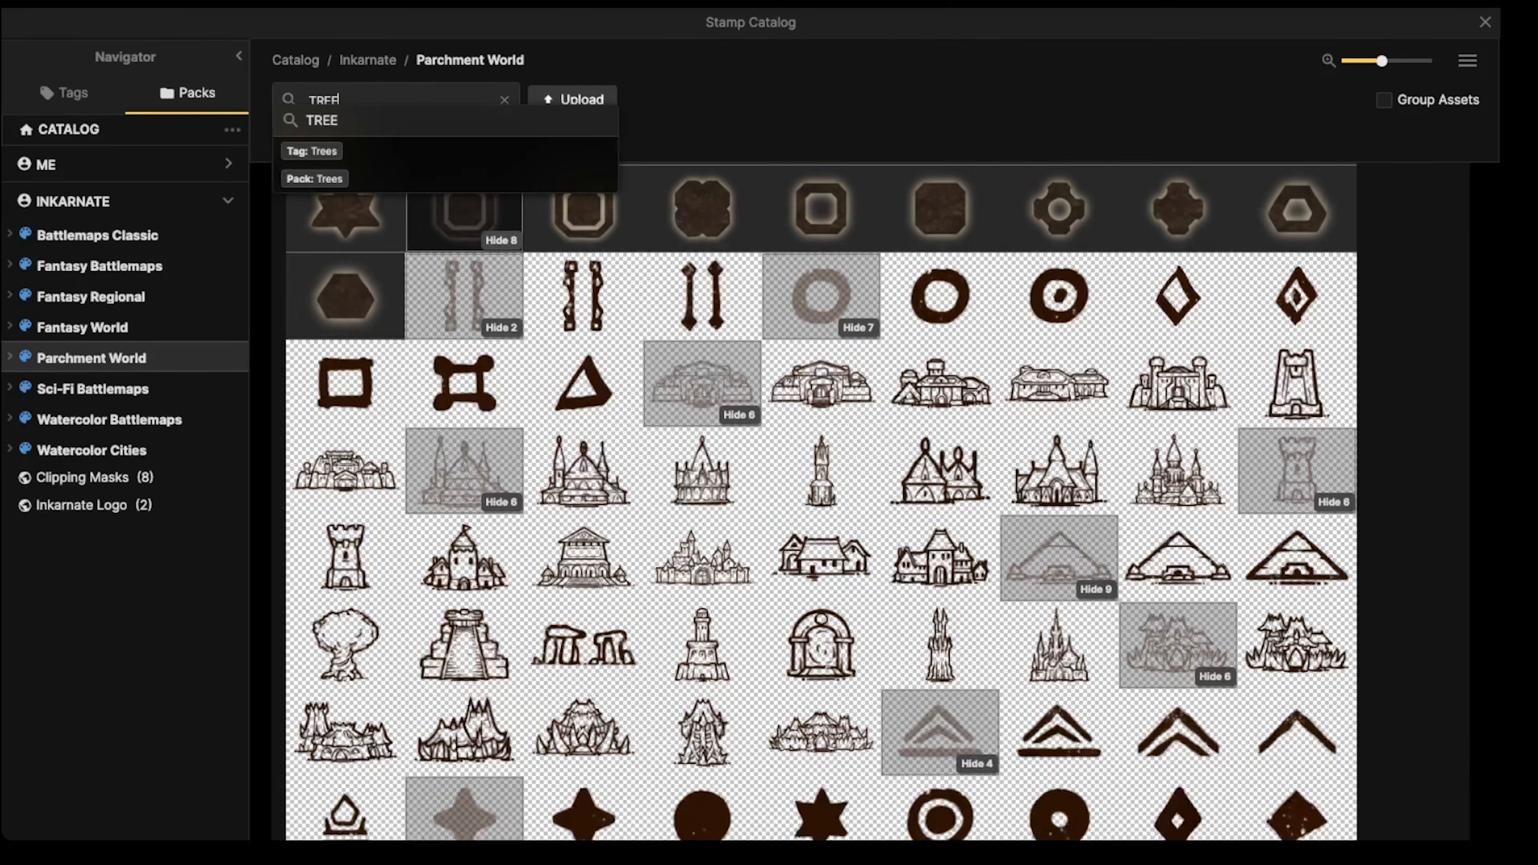
pyautogui.press('Return')
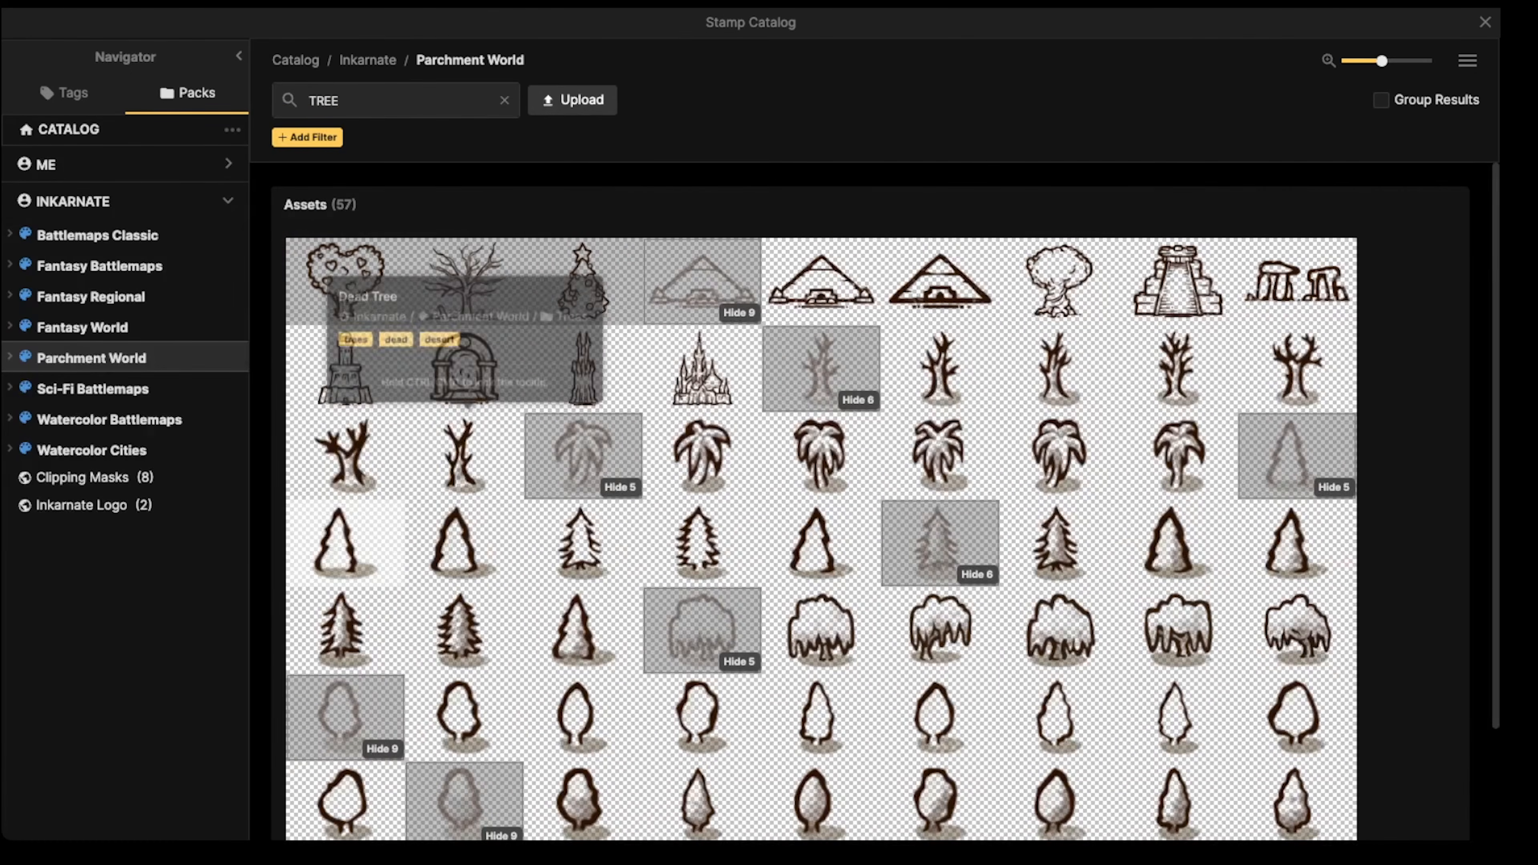
pyautogui.click(342, 631)
# Step: Place five randomly varied shaded pine trees at scale 35 around the Simple Elven Icon, three in front and two behind
pyautogui.moveTo(498, 436); pyautogui.dragTo(524, 421)
pyautogui.scroll(4, 632, 299)
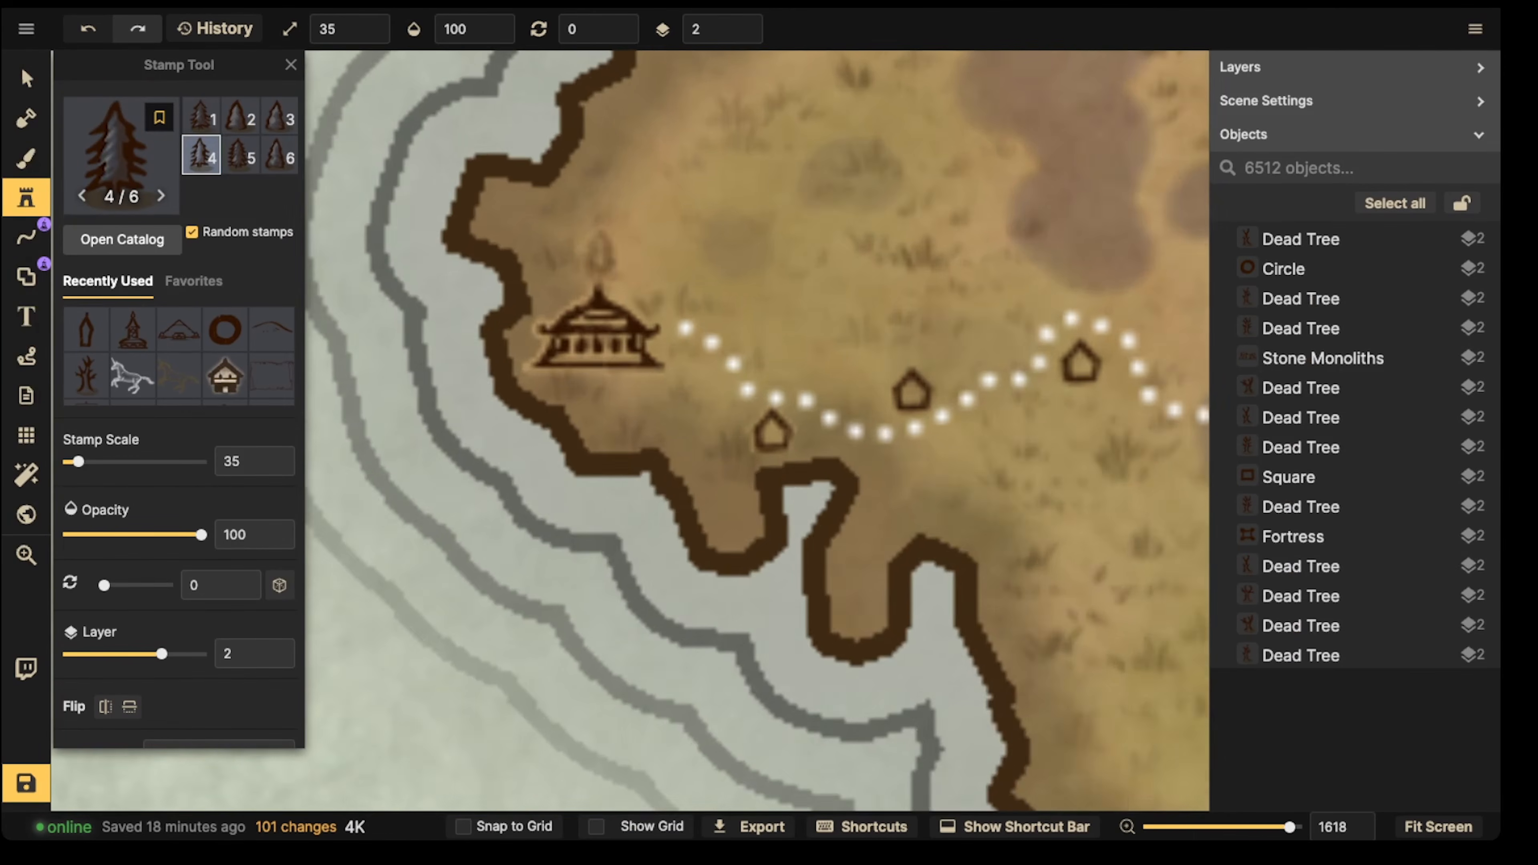
pyautogui.scroll(-5, 697, 299)
pyautogui.moveTo(875, 266); pyautogui.dragTo(387, 736)
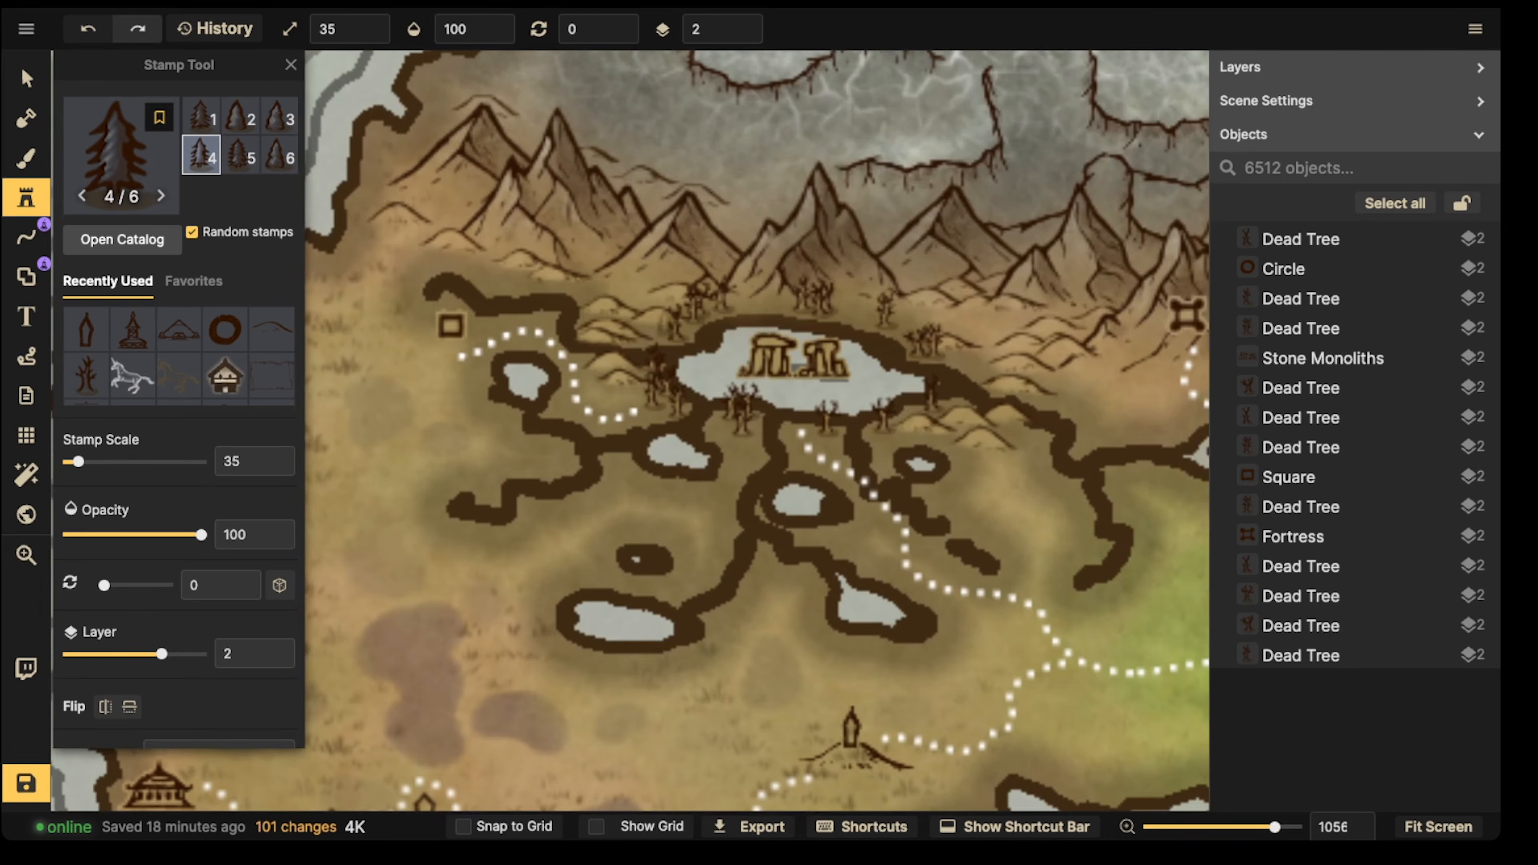
pyautogui.moveTo(664, 325); pyautogui.dragTo(959, 83)
pyautogui.scroll(4, 449, 572)
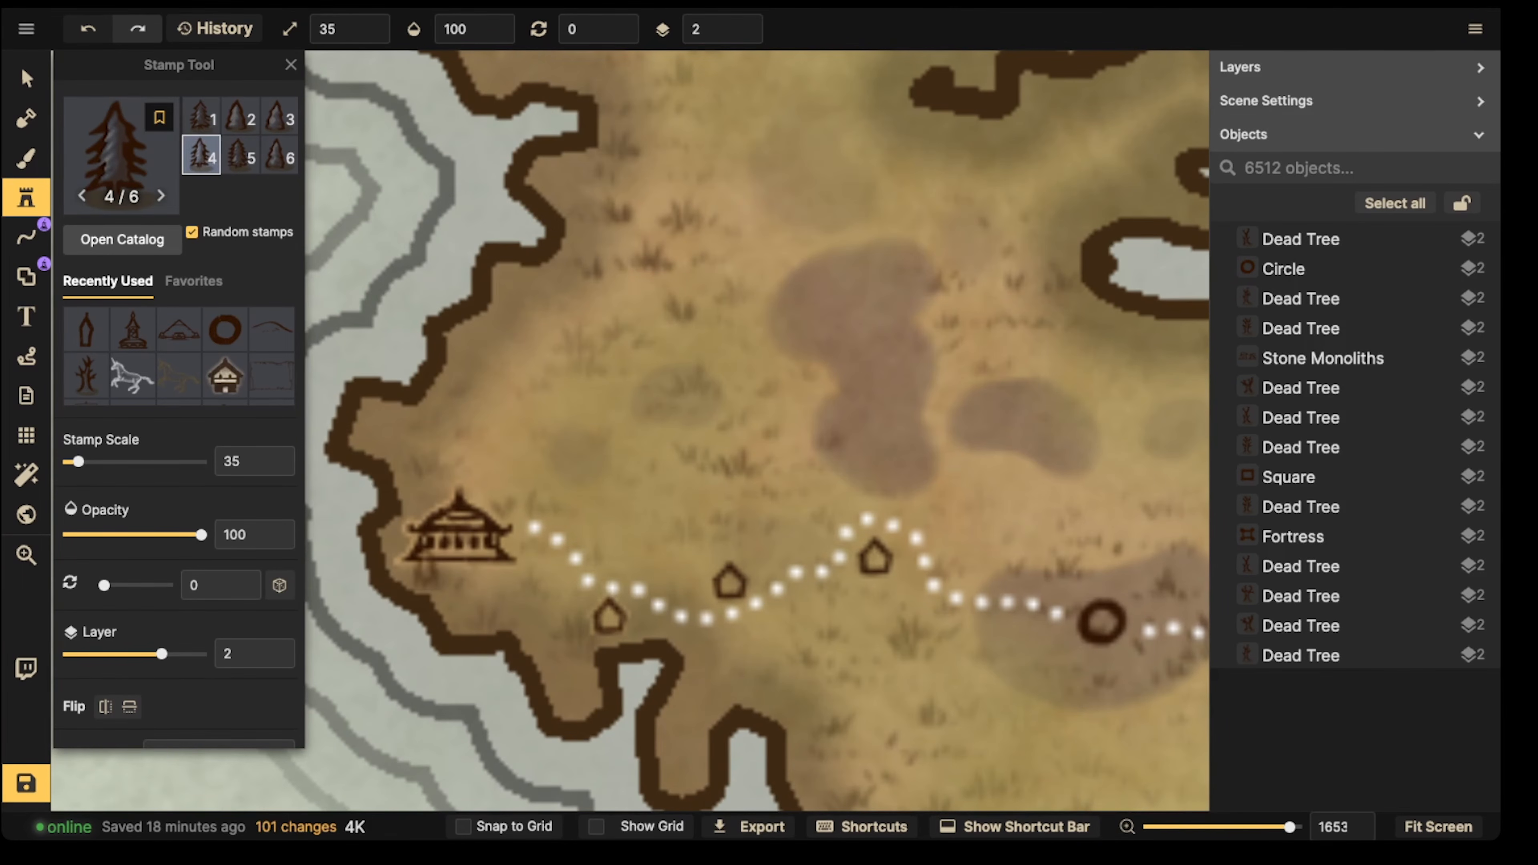
pyautogui.click(427, 564)
pyautogui.click(449, 566)
pyautogui.click(471, 589)
pyautogui.click(484, 490)
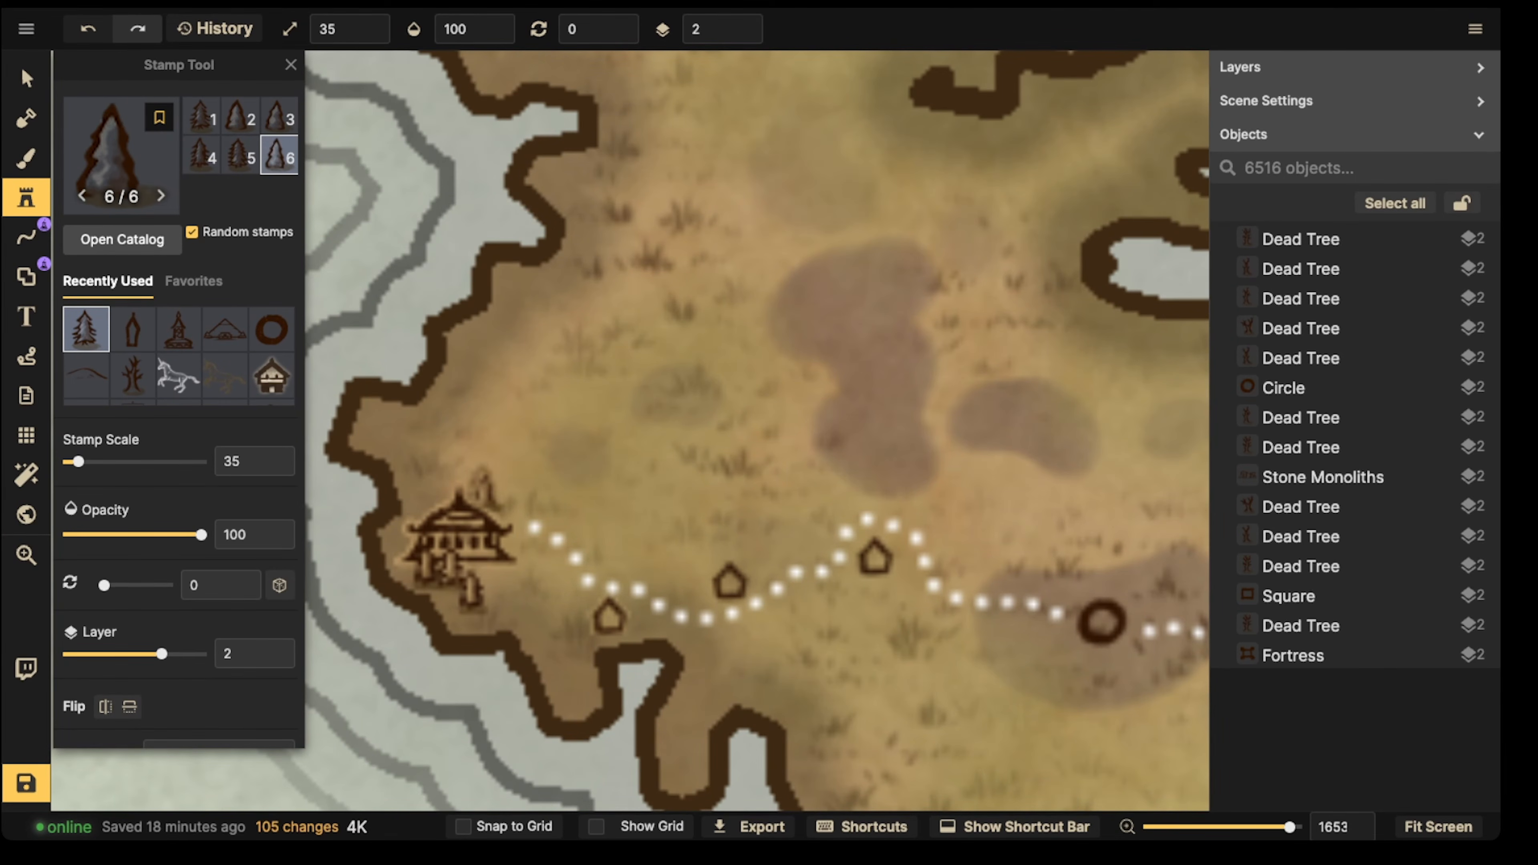
pyautogui.click(426, 494)
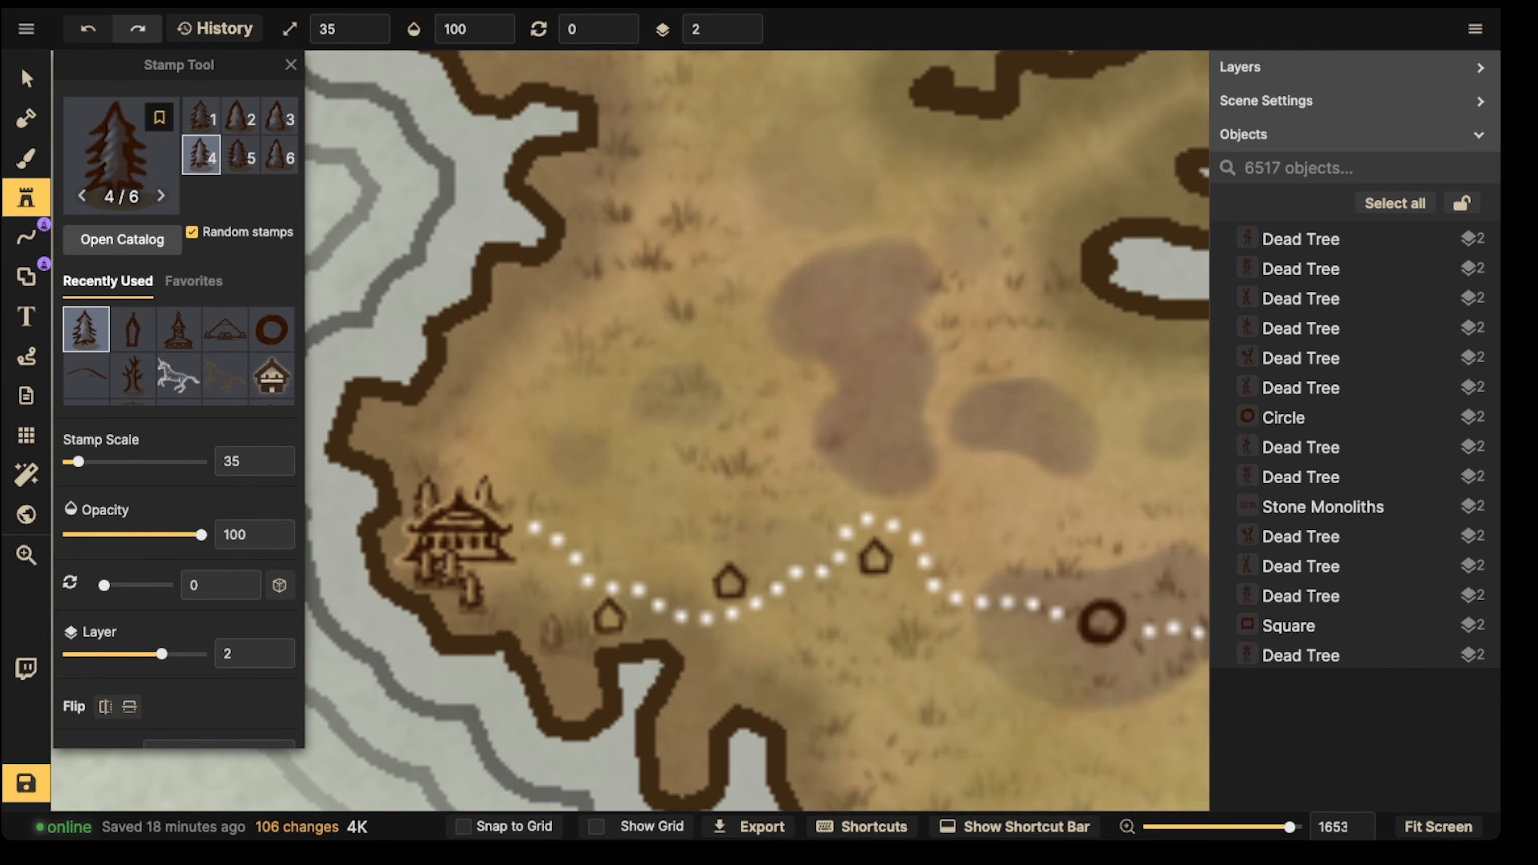
# Step: Scatter six more shaded pine trees at scale 35 around the elven settlement: two near the path, three inland north and one on the coastal headland
pyautogui.click(557, 625)
pyautogui.click(580, 500)
pyautogui.click(492, 410)
pyautogui.click(516, 409)
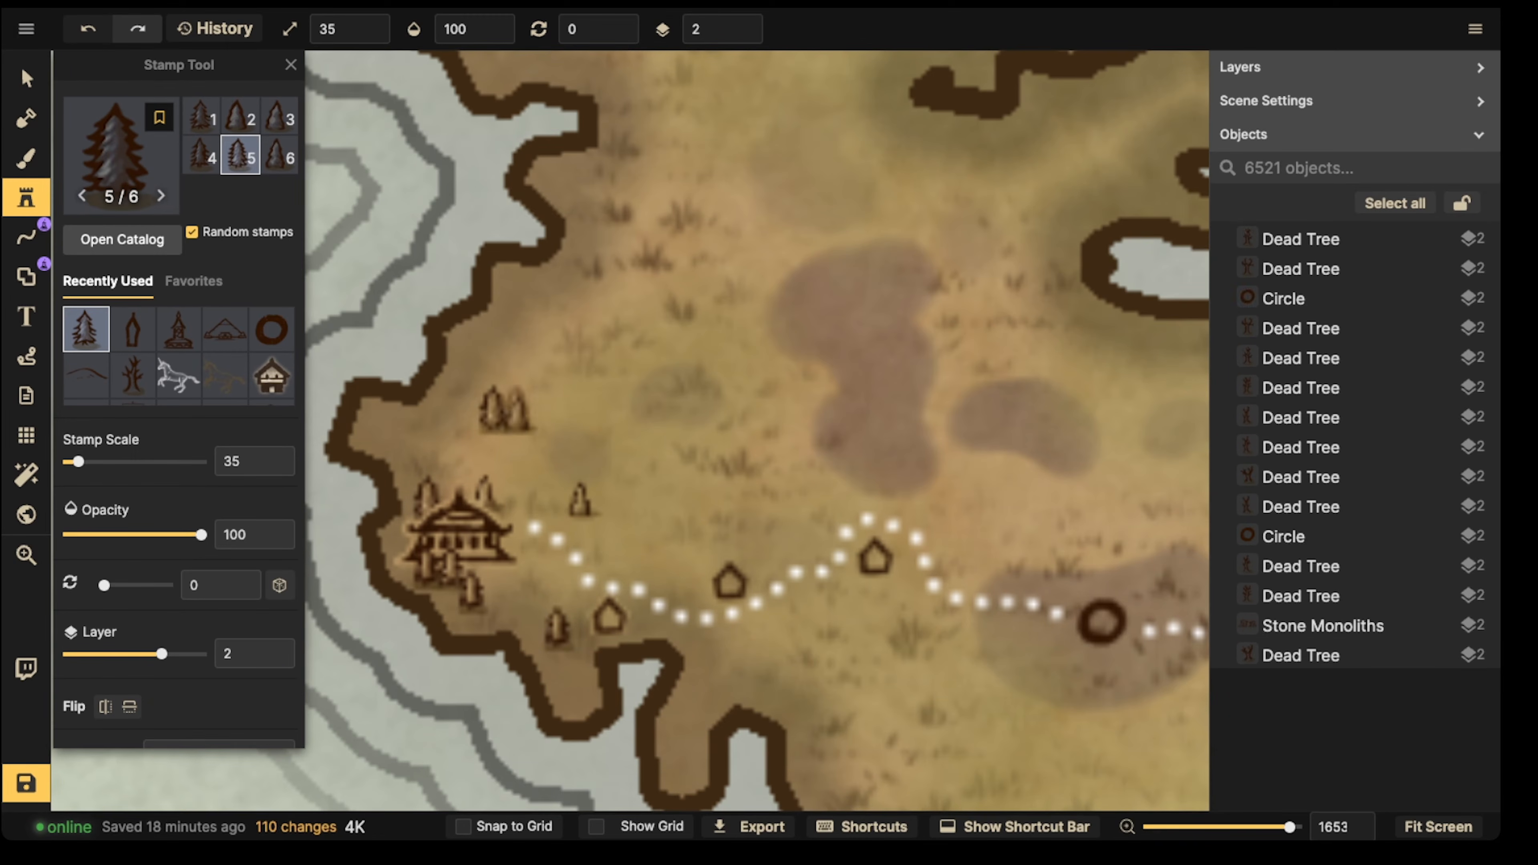
pyautogui.click(514, 426)
pyautogui.click(375, 401)
# Step: Place three shaded pine trees at scale 35 around the easternmost house icon on the dotted path
pyautogui.scroll(-8, 291, 318)
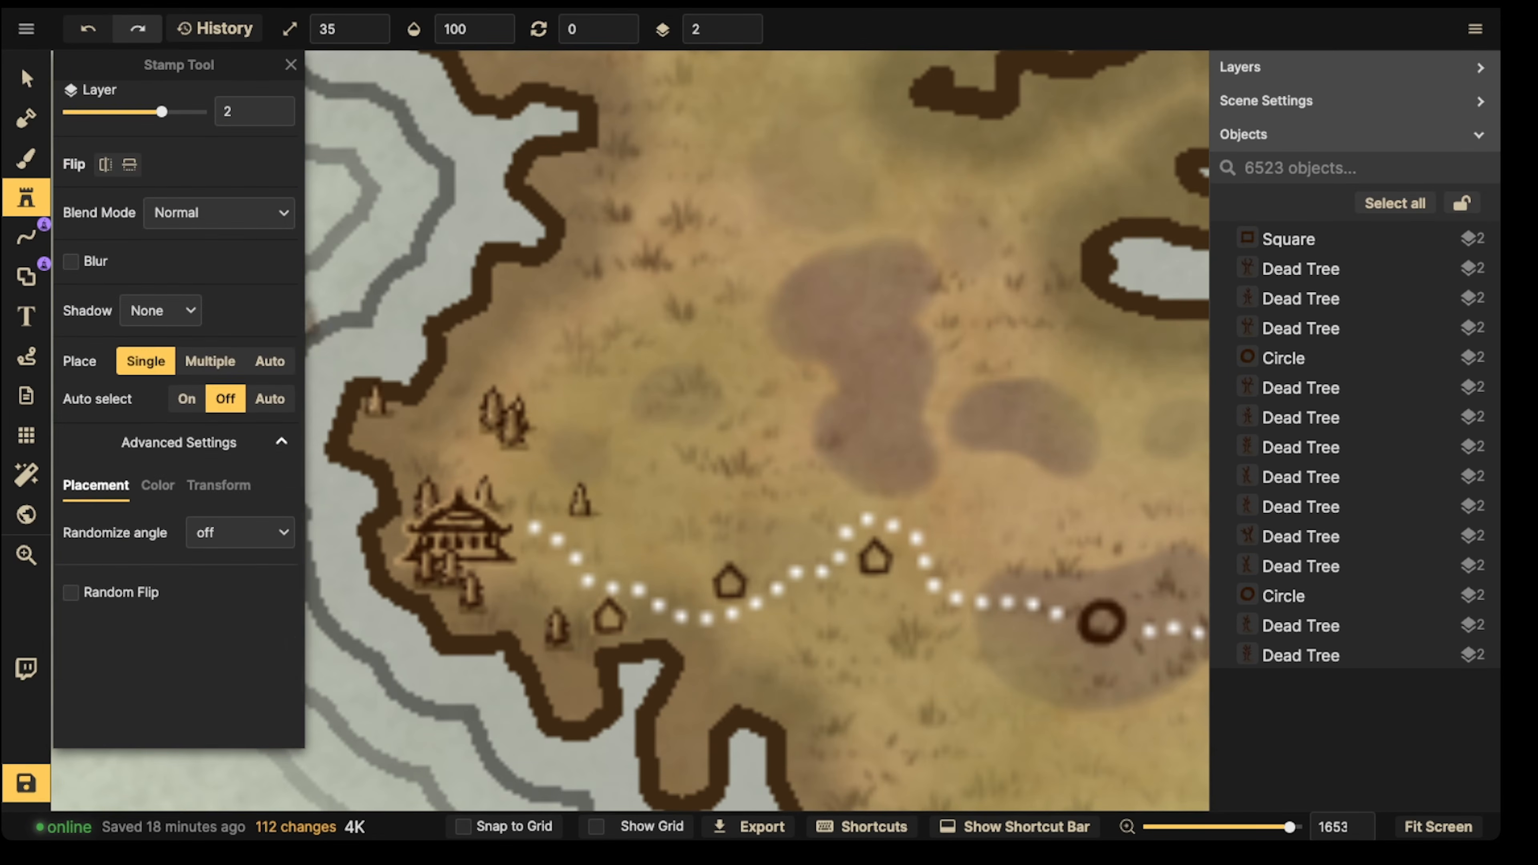
pyautogui.click(26, 78)
pyautogui.scroll(-2, 774, 481)
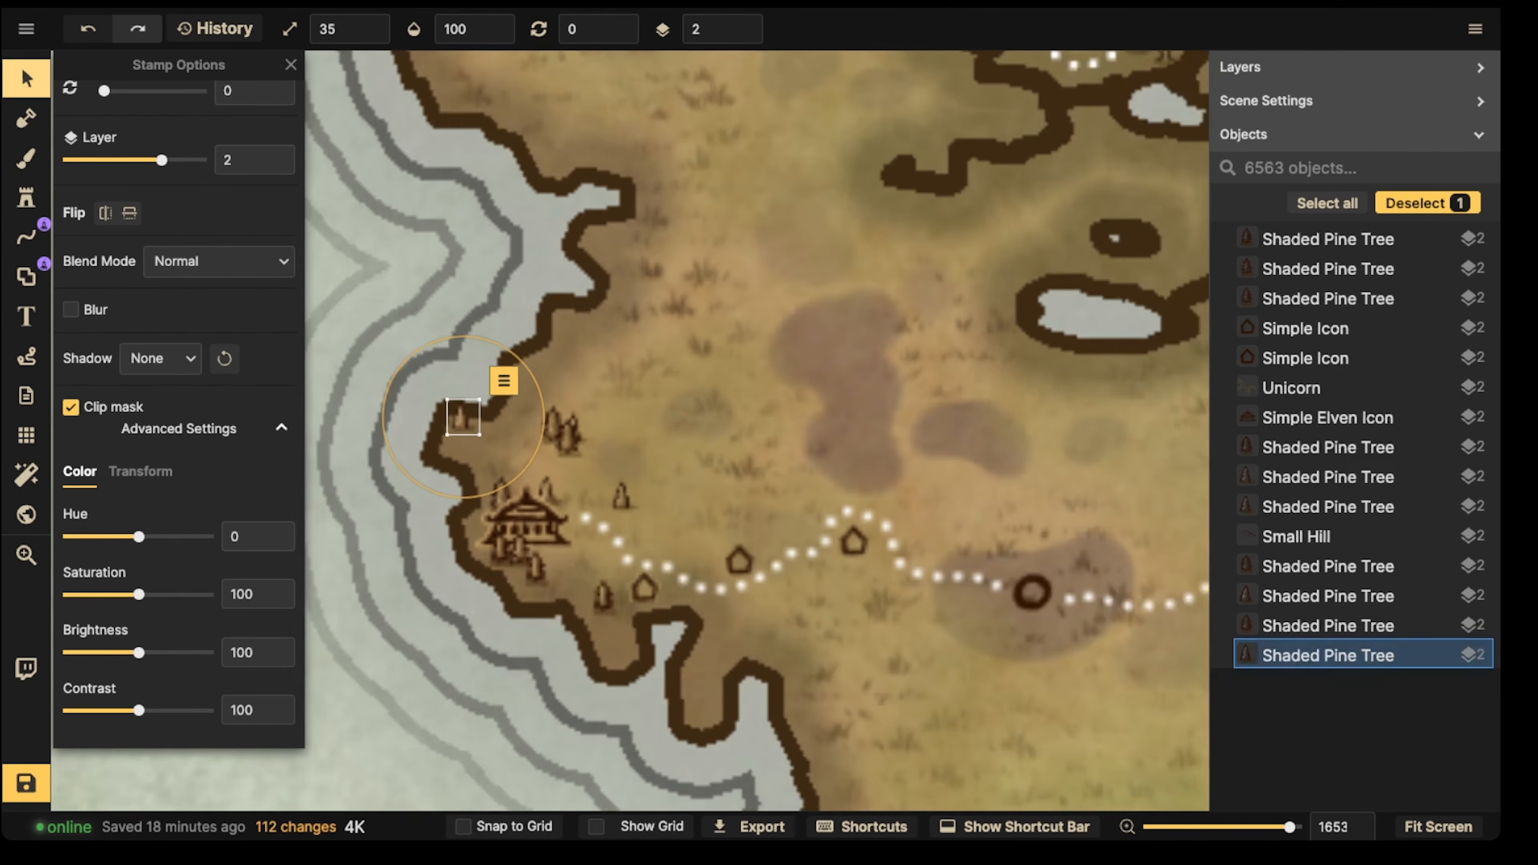
pyautogui.moveTo(773, 548); pyautogui.dragTo(834, 405)
pyautogui.click(26, 198)
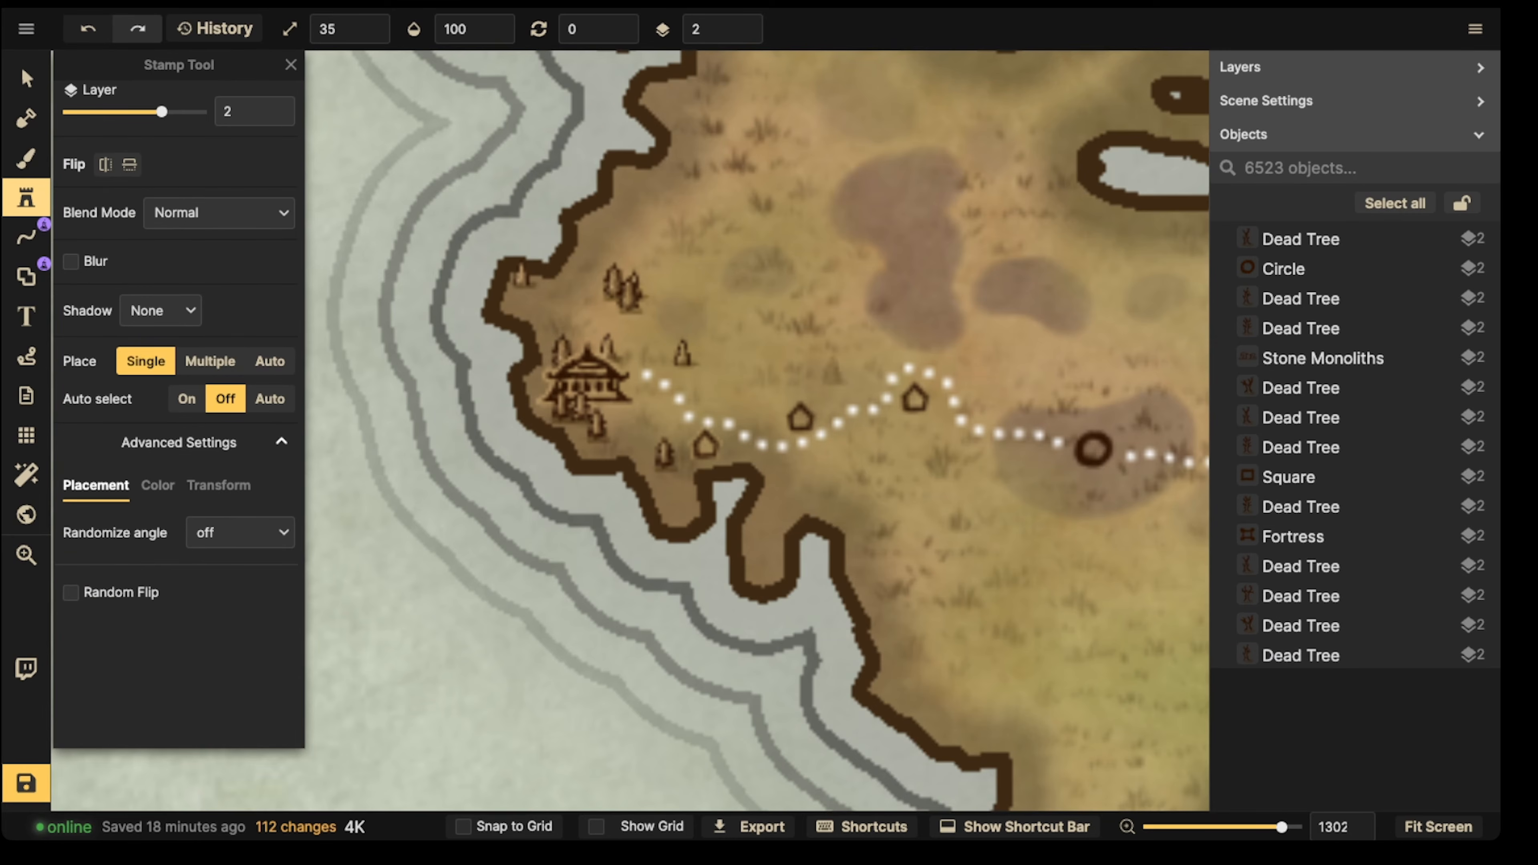
pyautogui.click(940, 404)
pyautogui.click(911, 411)
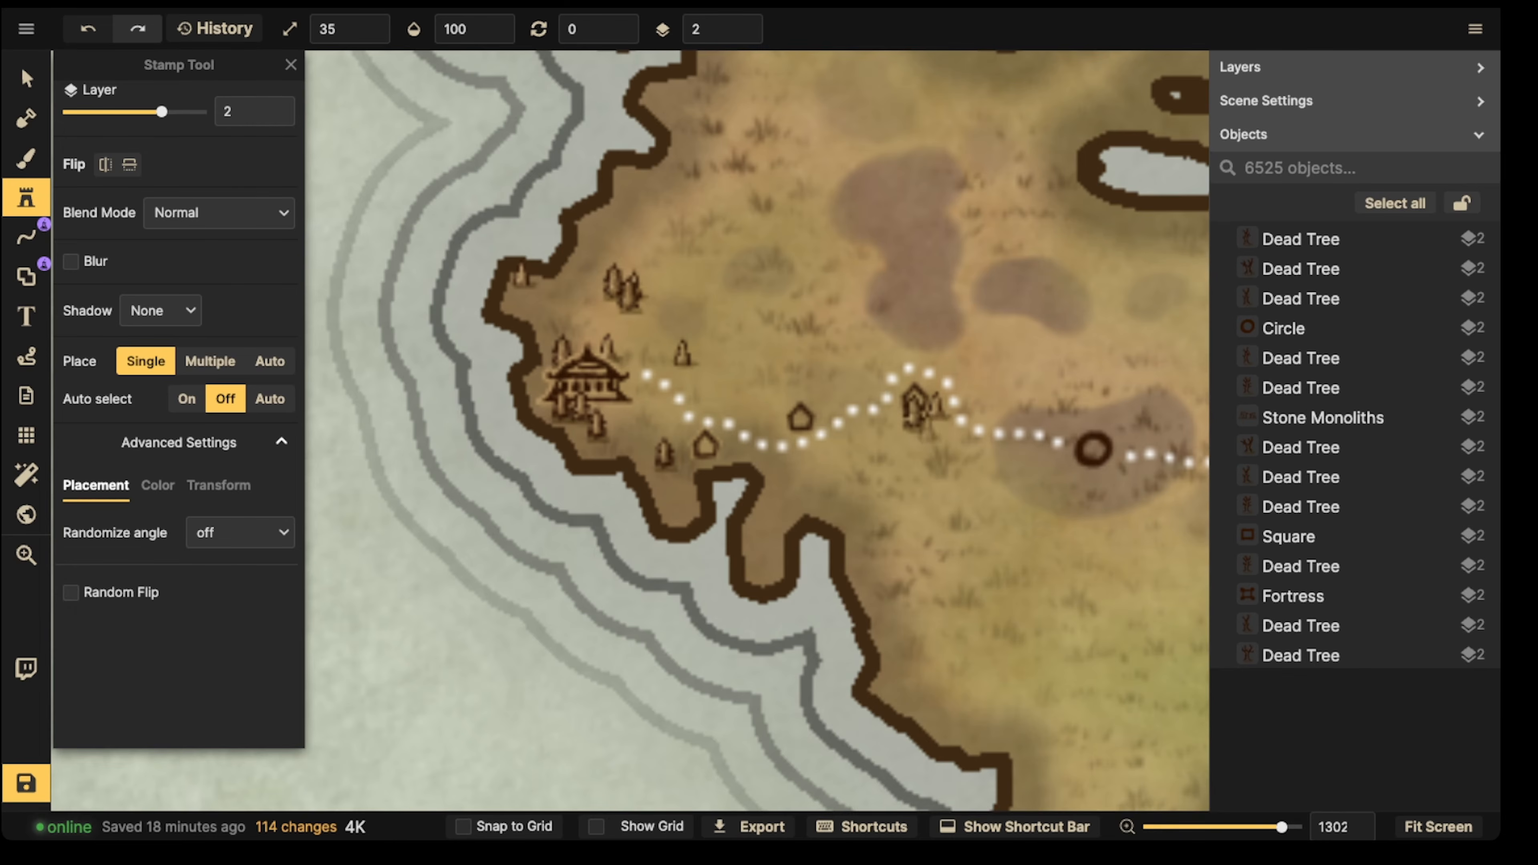
pyautogui.click(939, 432)
# Step: Place four shaded pine trees at the foot of the small hill with the tower, east of the circle marker
pyautogui.moveTo(1014, 430); pyautogui.dragTo(756, 337)
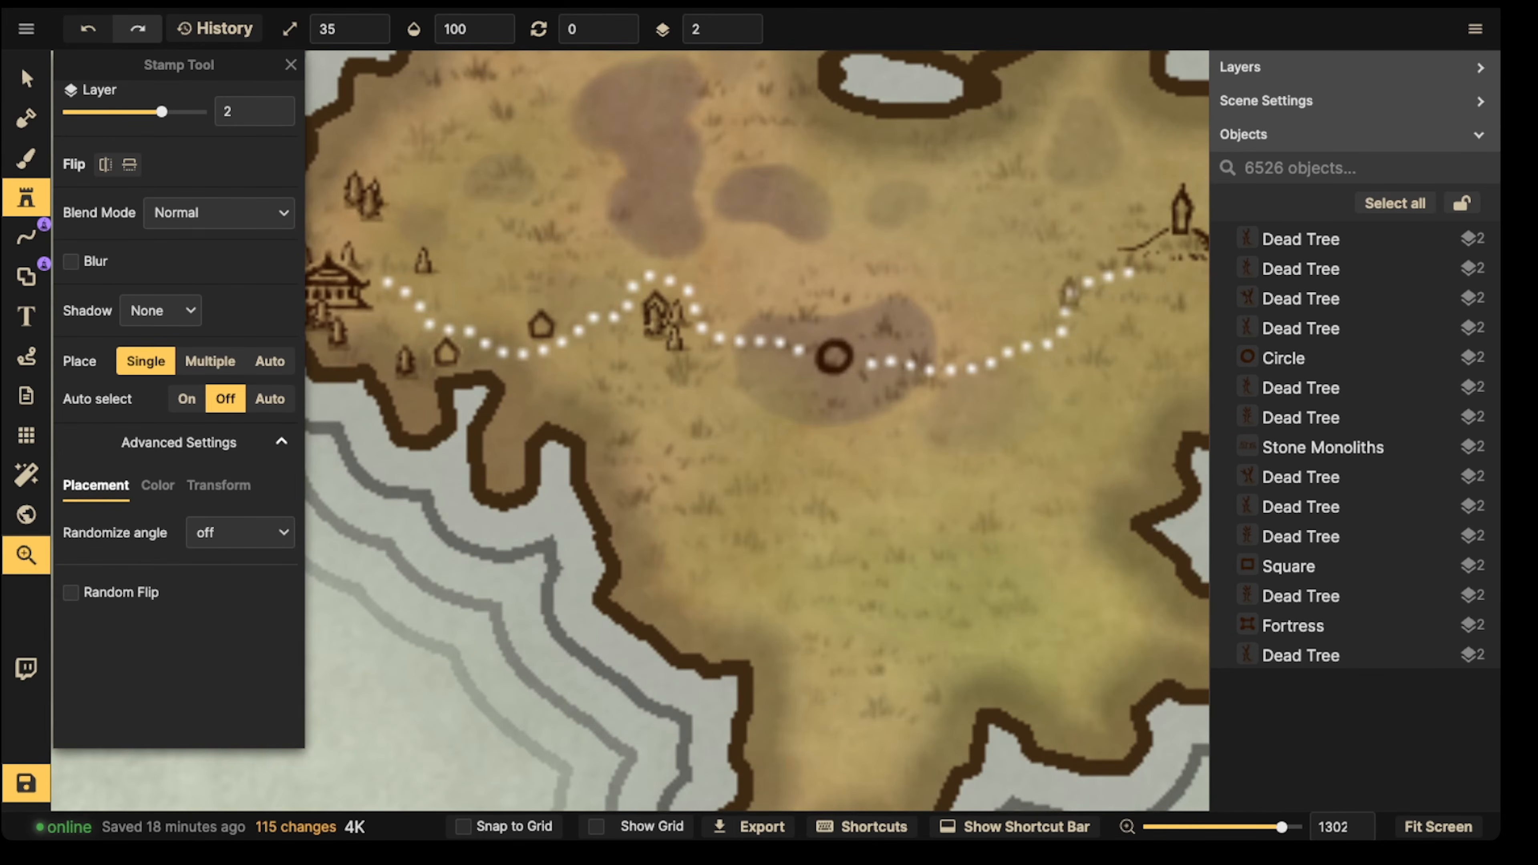
pyautogui.moveTo(1069, 294); pyautogui.dragTo(793, 407)
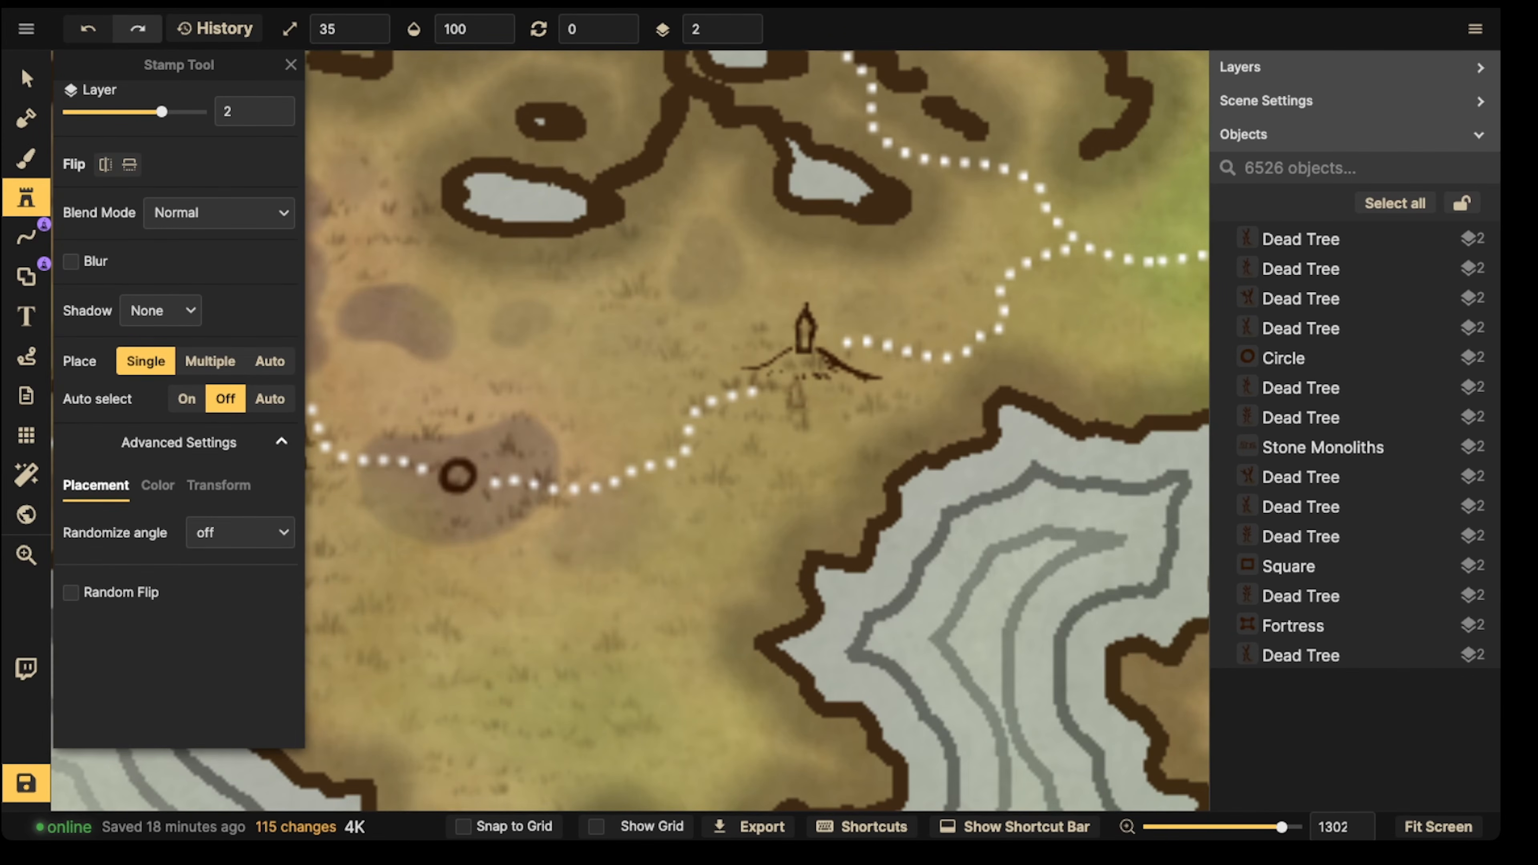
pyautogui.click(791, 400)
pyautogui.click(805, 409)
pyautogui.click(859, 395)
pyautogui.click(864, 383)
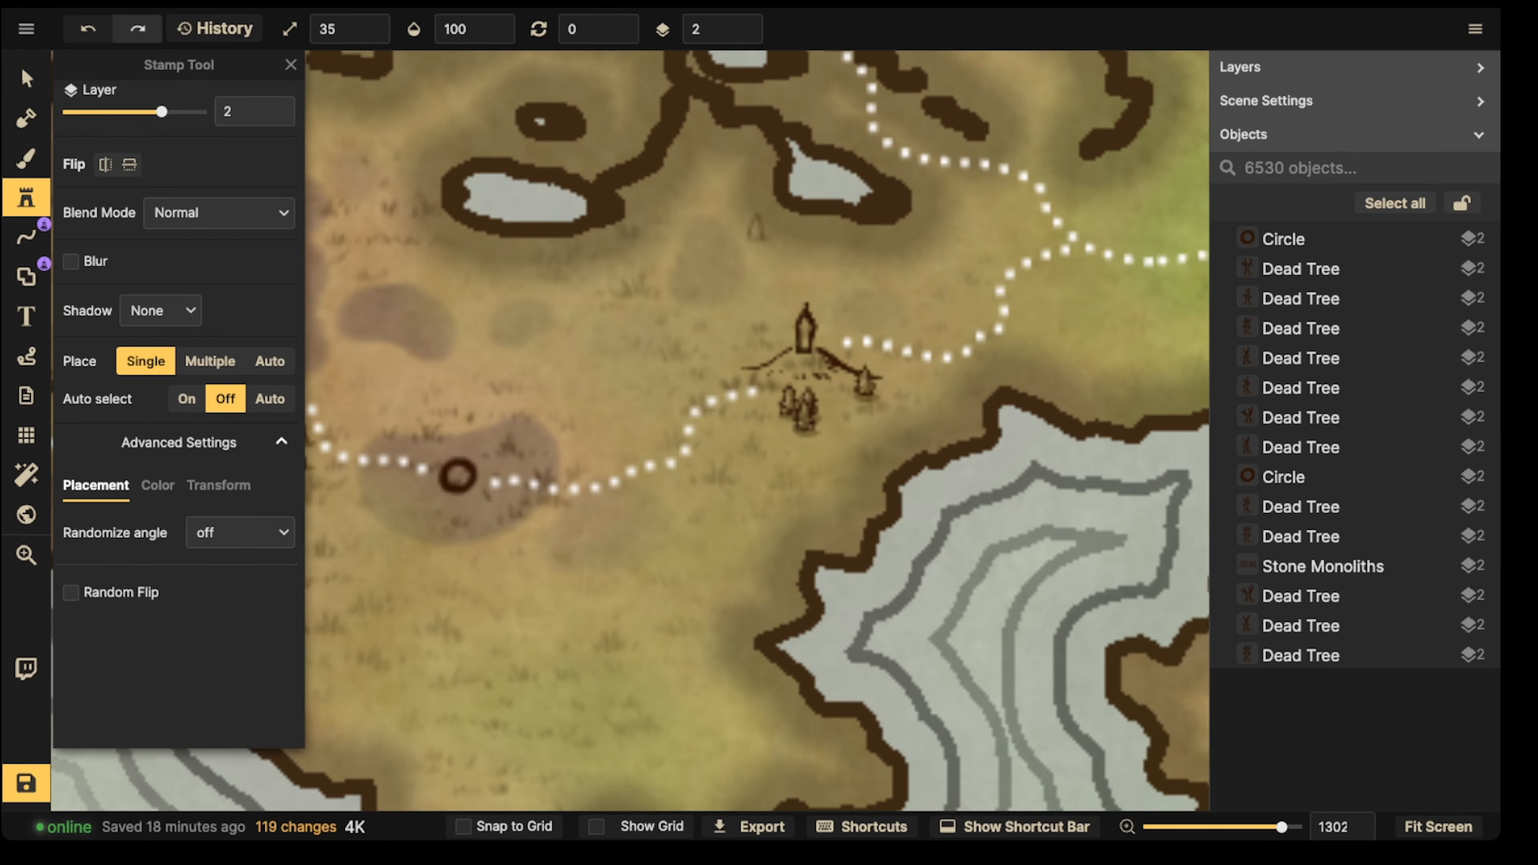
# Step: Place seven shaded pine trees beside the Obereth city icon, four on its west side and three on its east side
pyautogui.scroll(-3, 757, 229)
pyautogui.moveTo(757, 229); pyautogui.dragTo(265, 298)
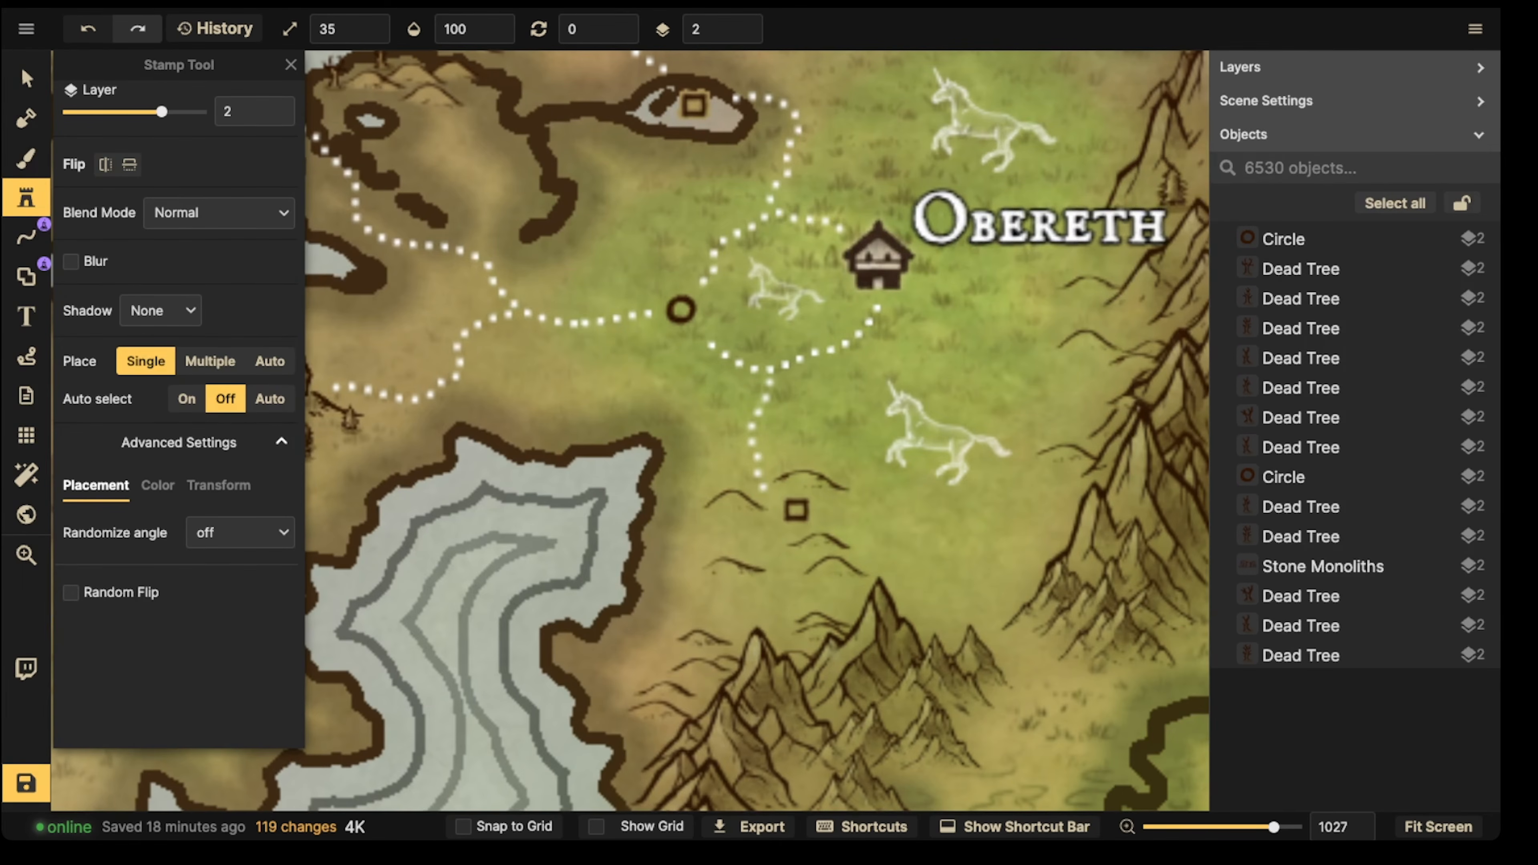
pyautogui.click(833, 257)
pyautogui.click(823, 264)
pyautogui.click(841, 280)
pyautogui.click(847, 288)
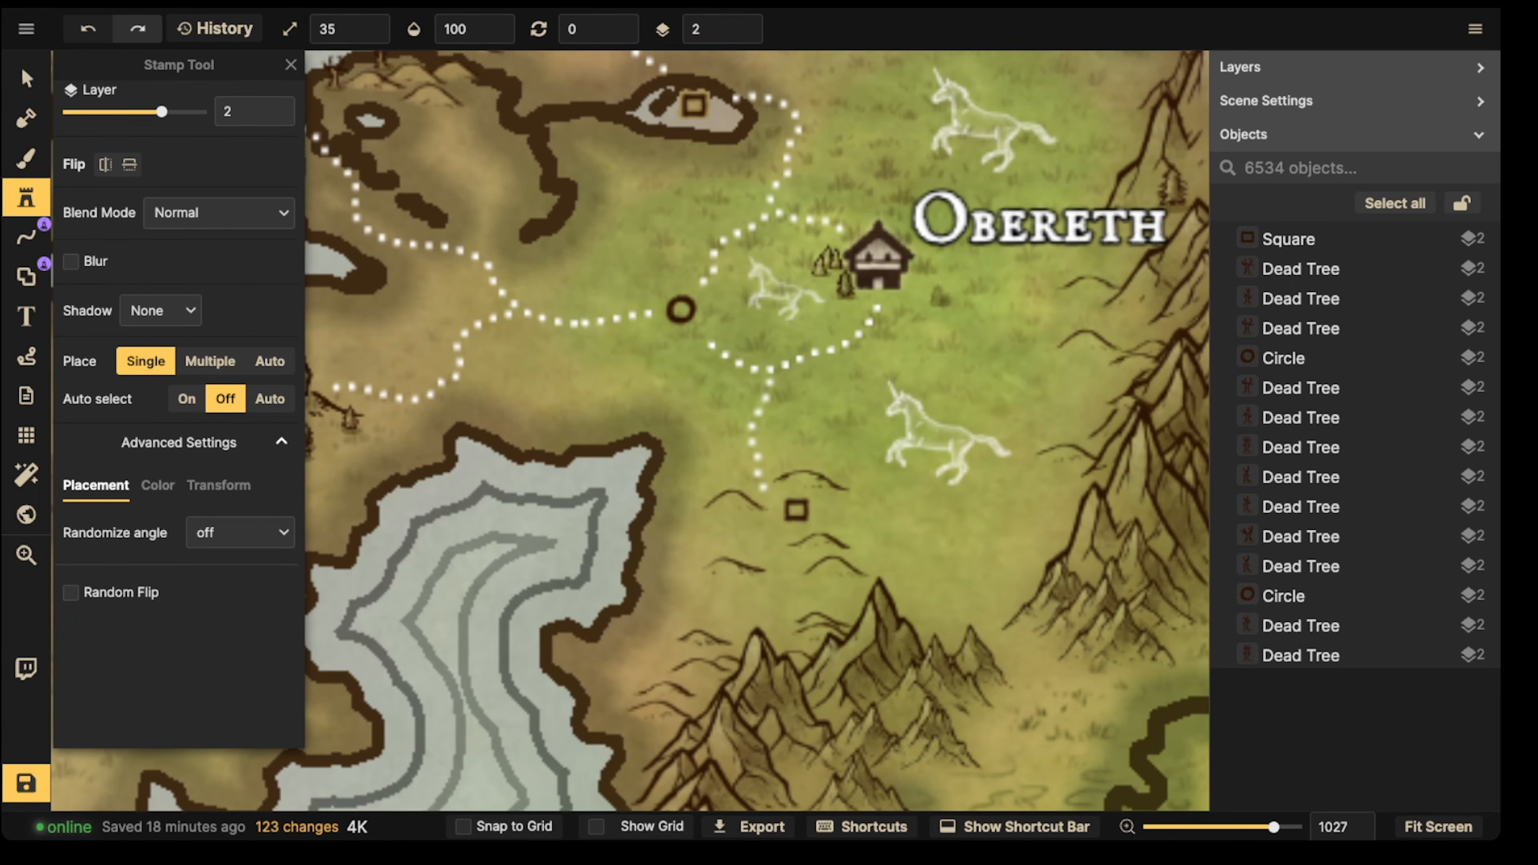
pyautogui.click(915, 280)
pyautogui.click(942, 272)
pyautogui.click(932, 286)
# Step: Draw white dotted paths of stroke size 42 from the northwest circle marker to the nearby square marker and down the coast to the elven settlement
pyautogui.scroll(-3, 682, 339)
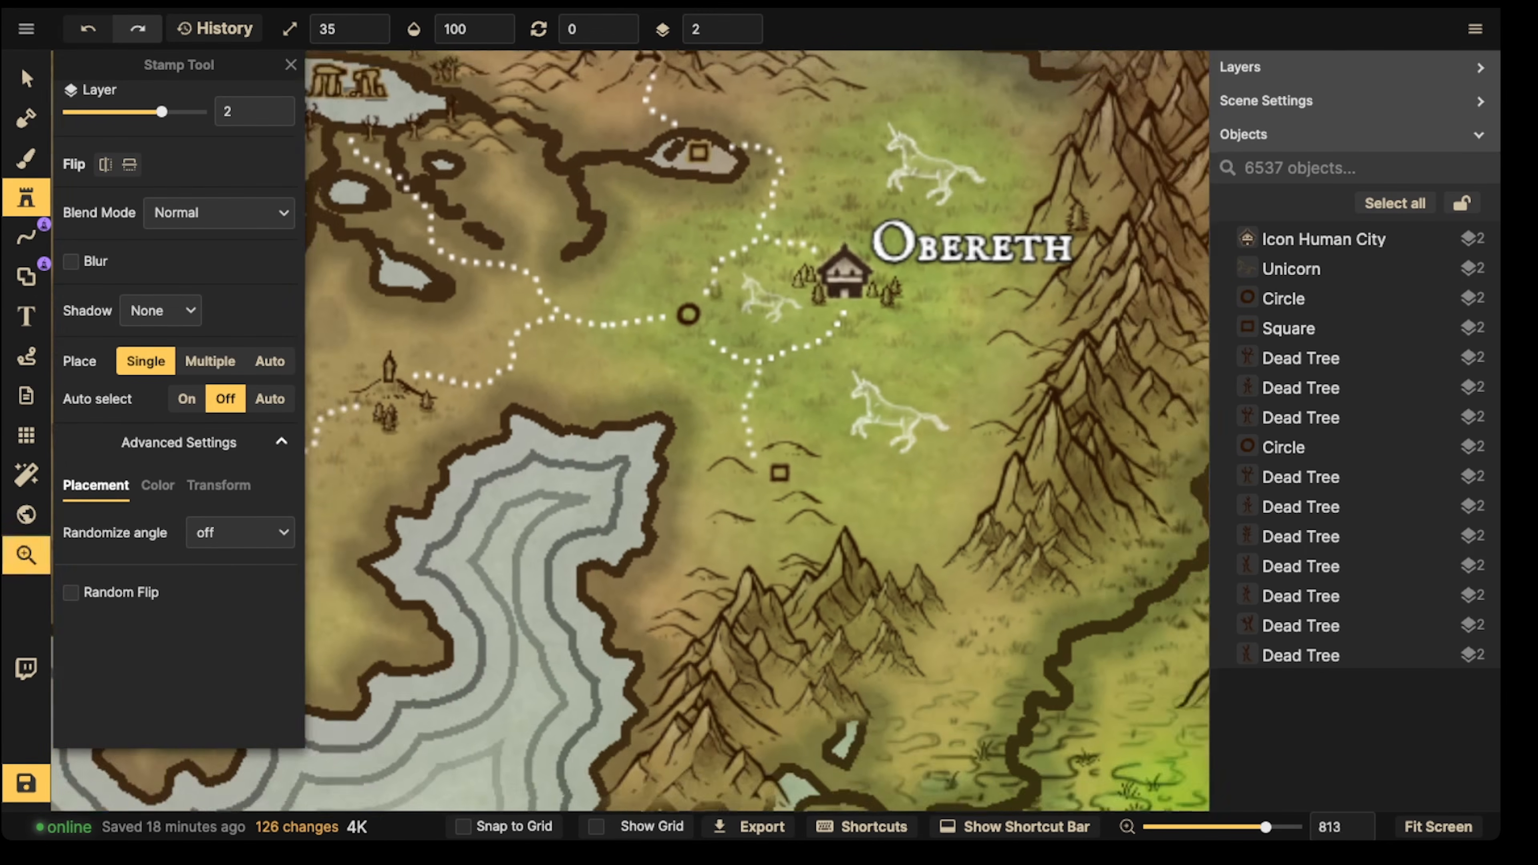
pyautogui.moveTo(681, 340); pyautogui.dragTo(1032, 483)
pyautogui.scroll(-3, 682, 423)
pyautogui.moveTo(683, 423); pyautogui.dragTo(907, 385)
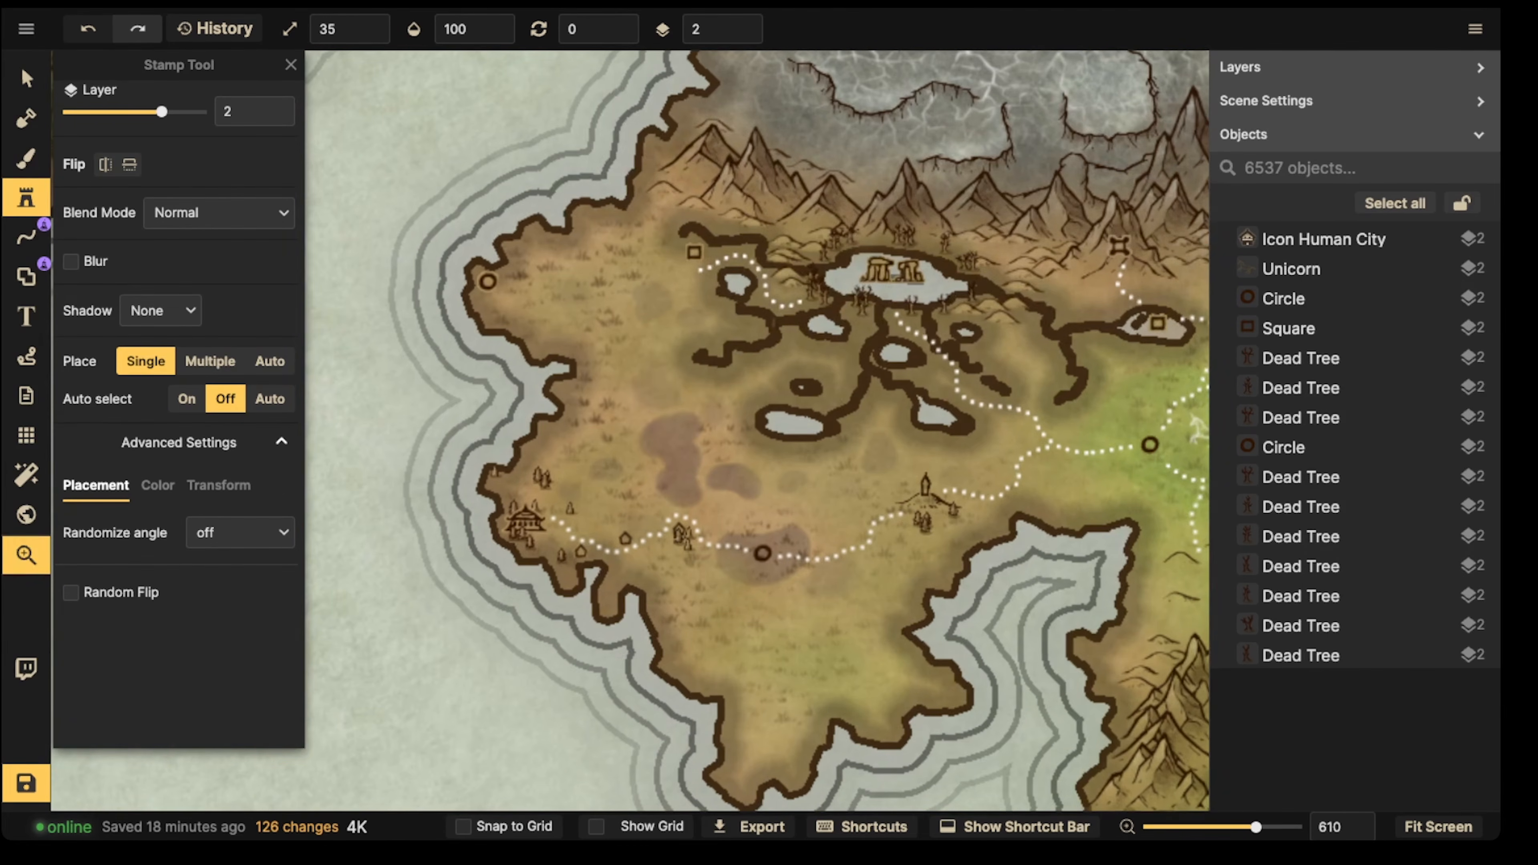
pyautogui.scroll(-2, 666, 425)
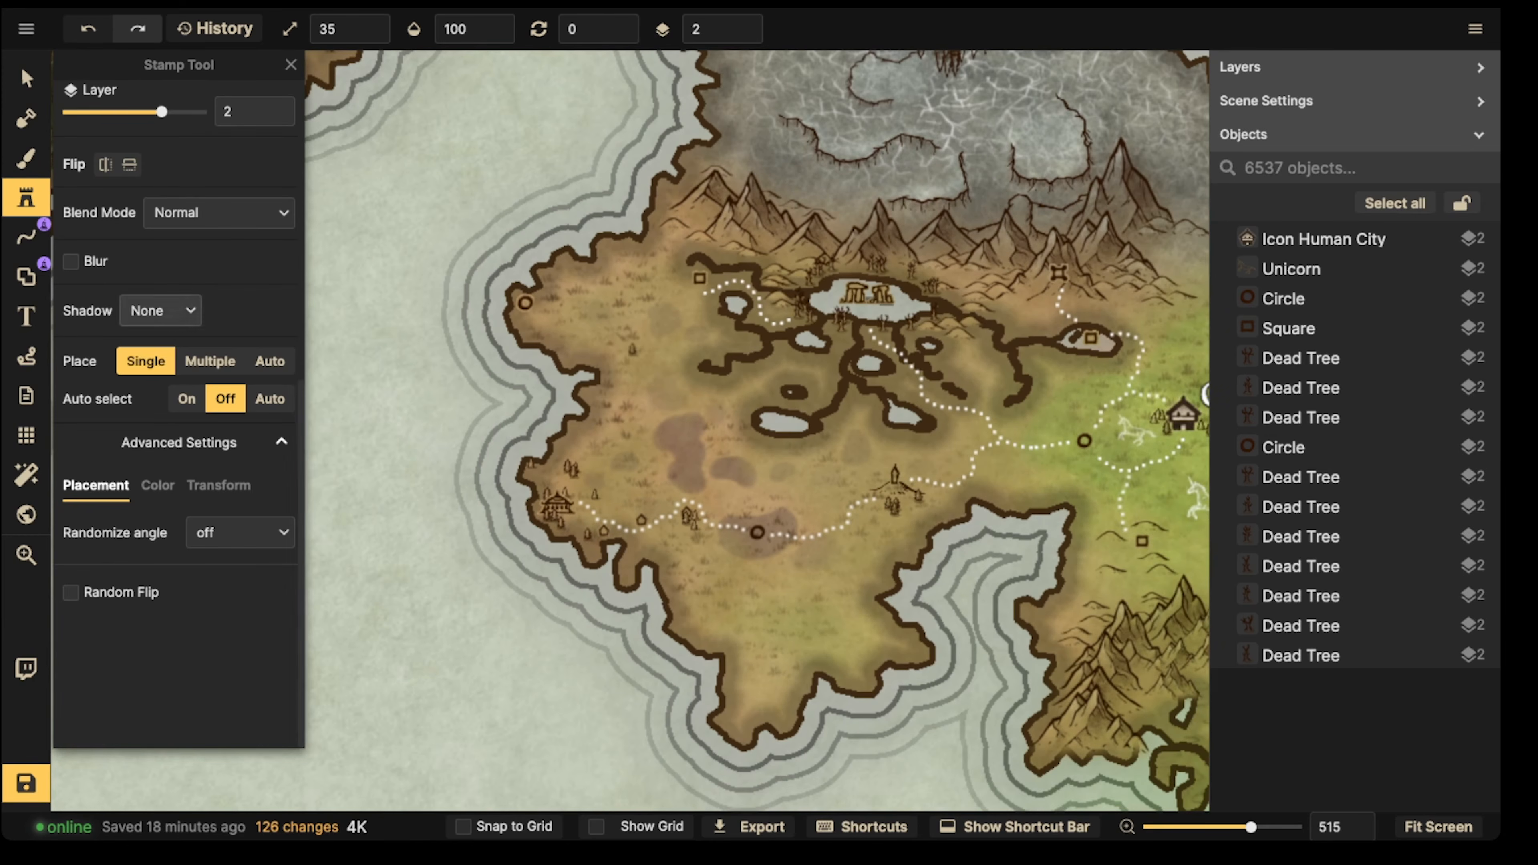
pyautogui.click(26, 237)
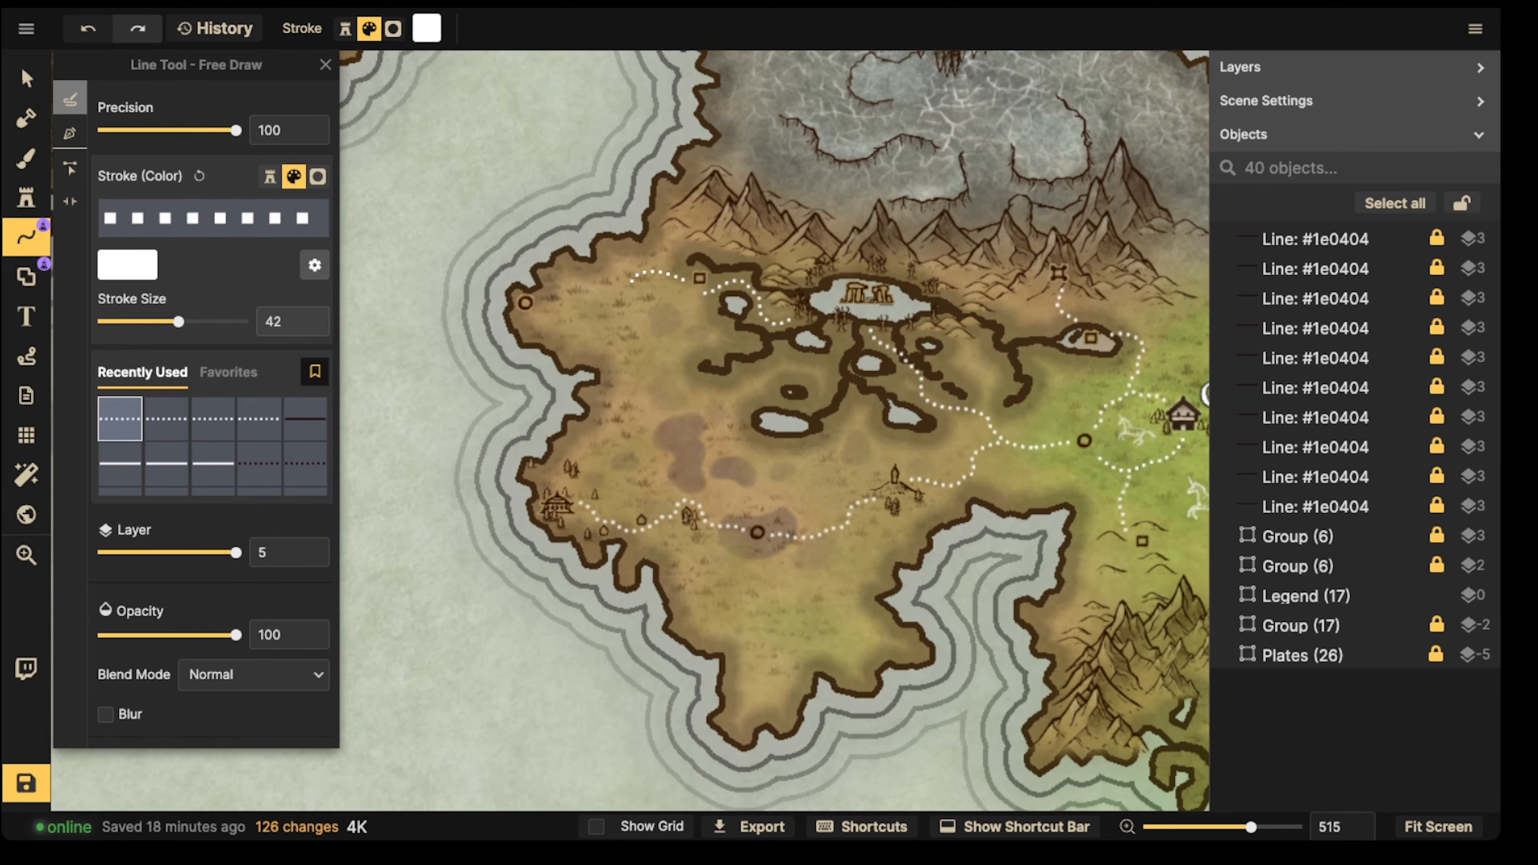
pyautogui.moveTo(553, 320); pyautogui.dragTo(537, 318)
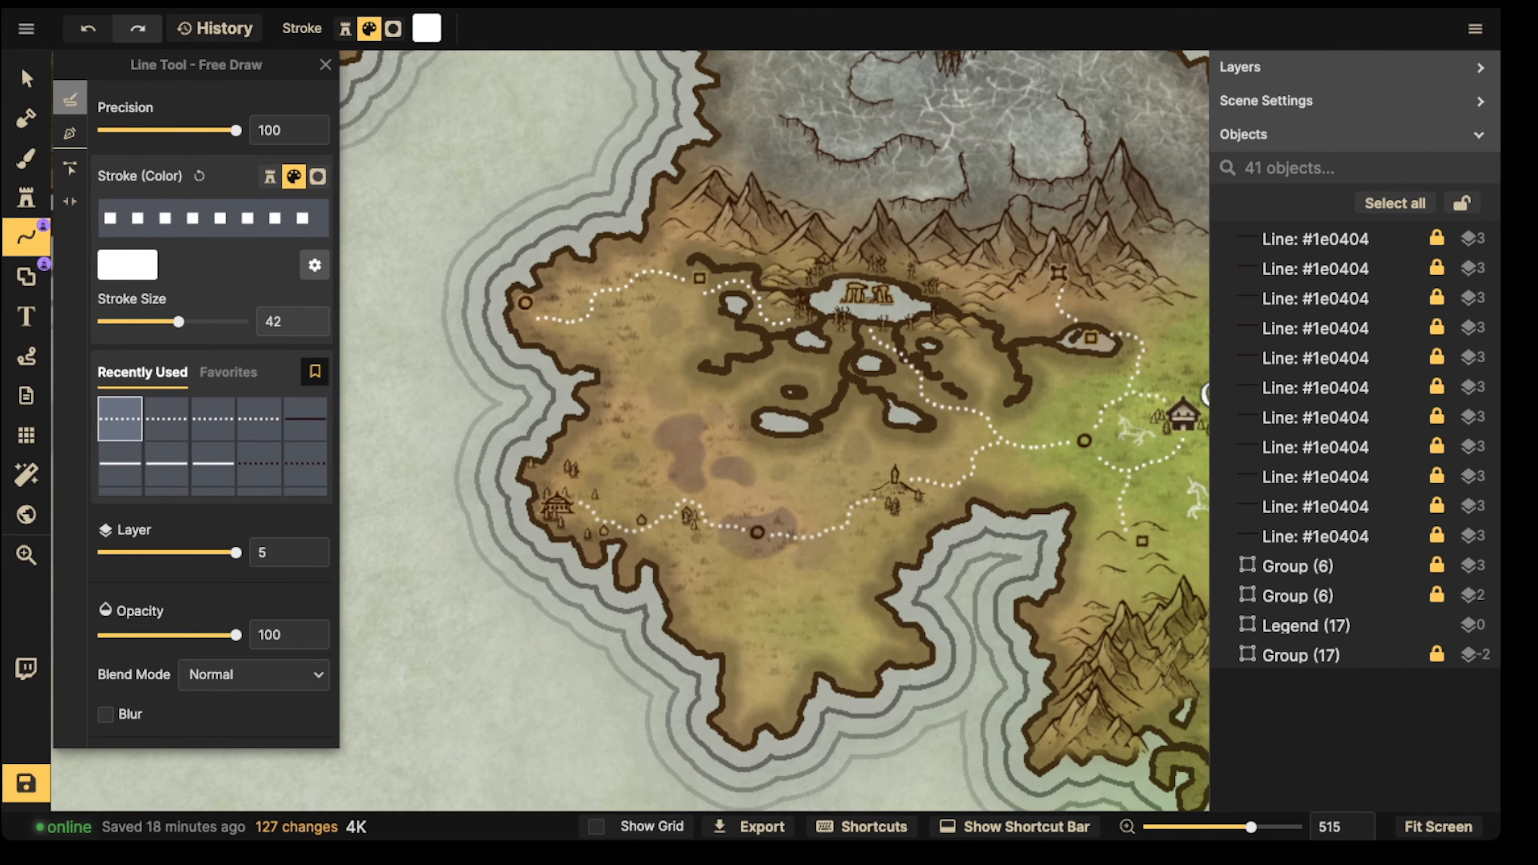
pyautogui.hotkey('ctrl', 'z')
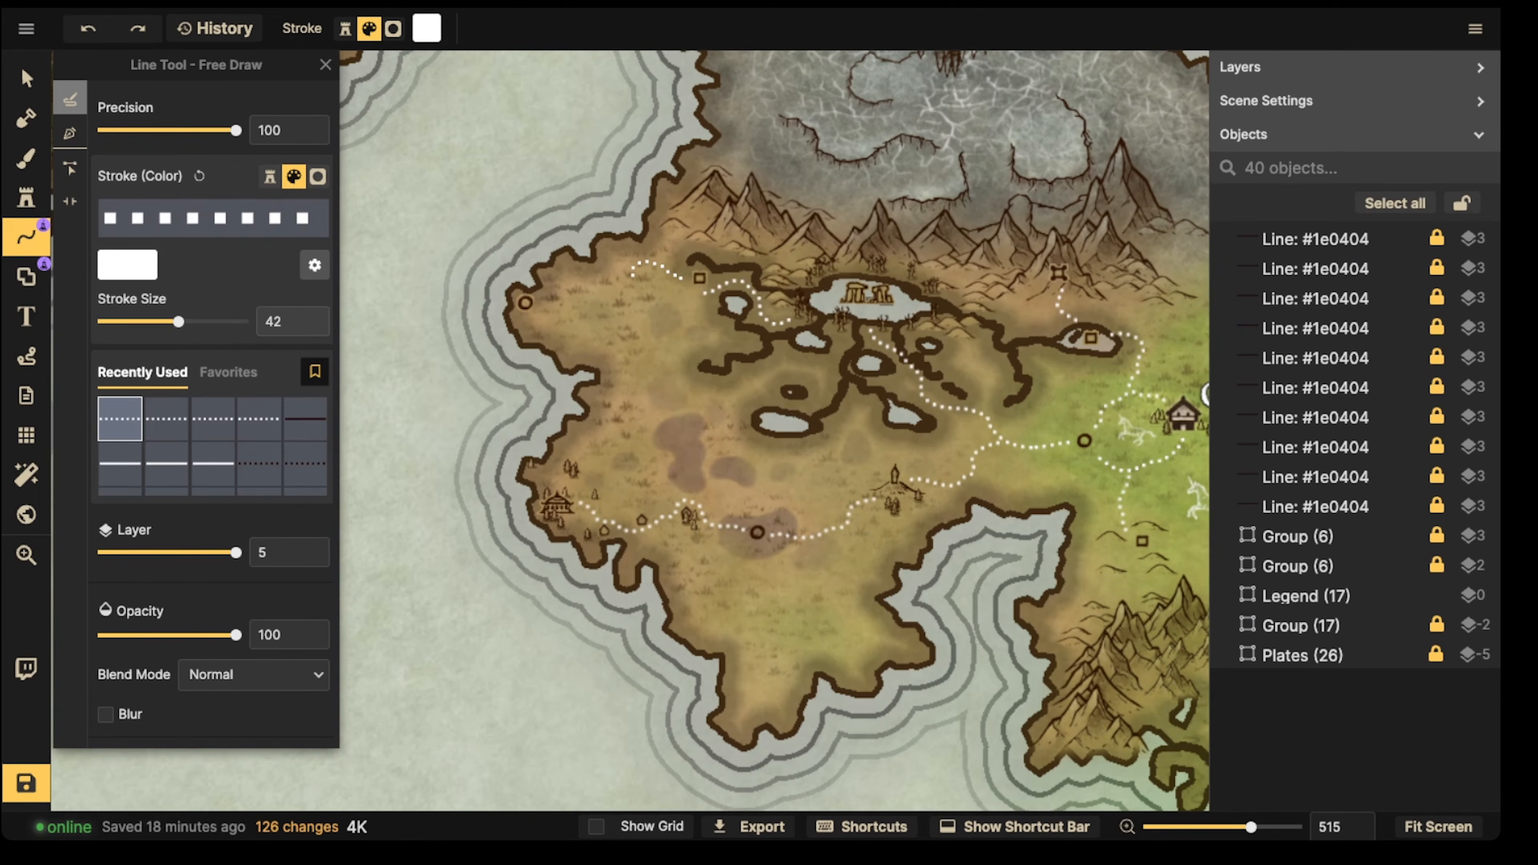
pyautogui.hotkey('ctrl', 'shift', 'z')
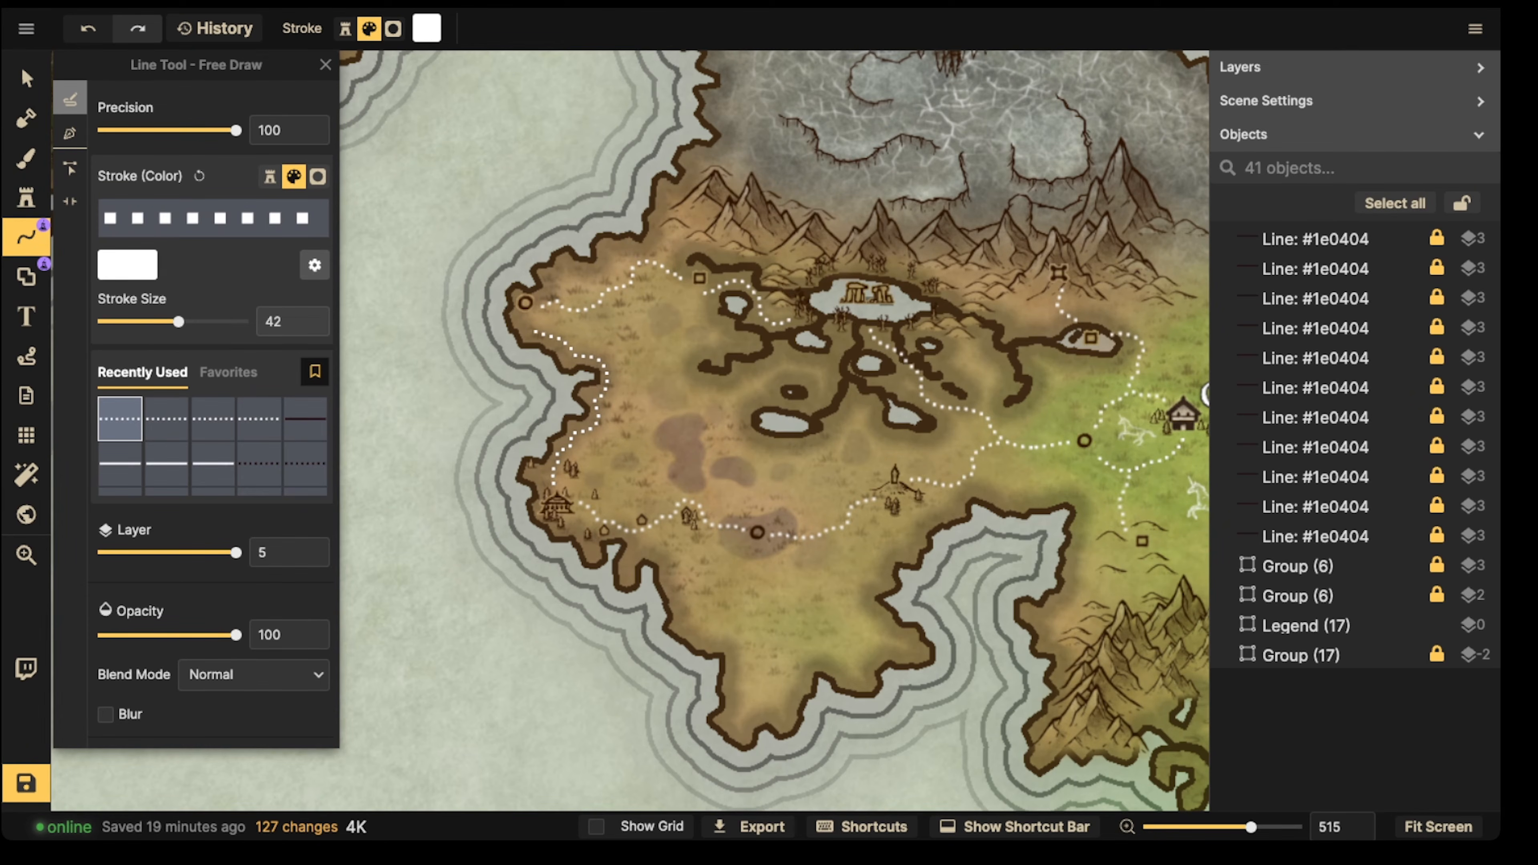
pyautogui.moveTo(536, 332); pyautogui.dragTo(531, 317)
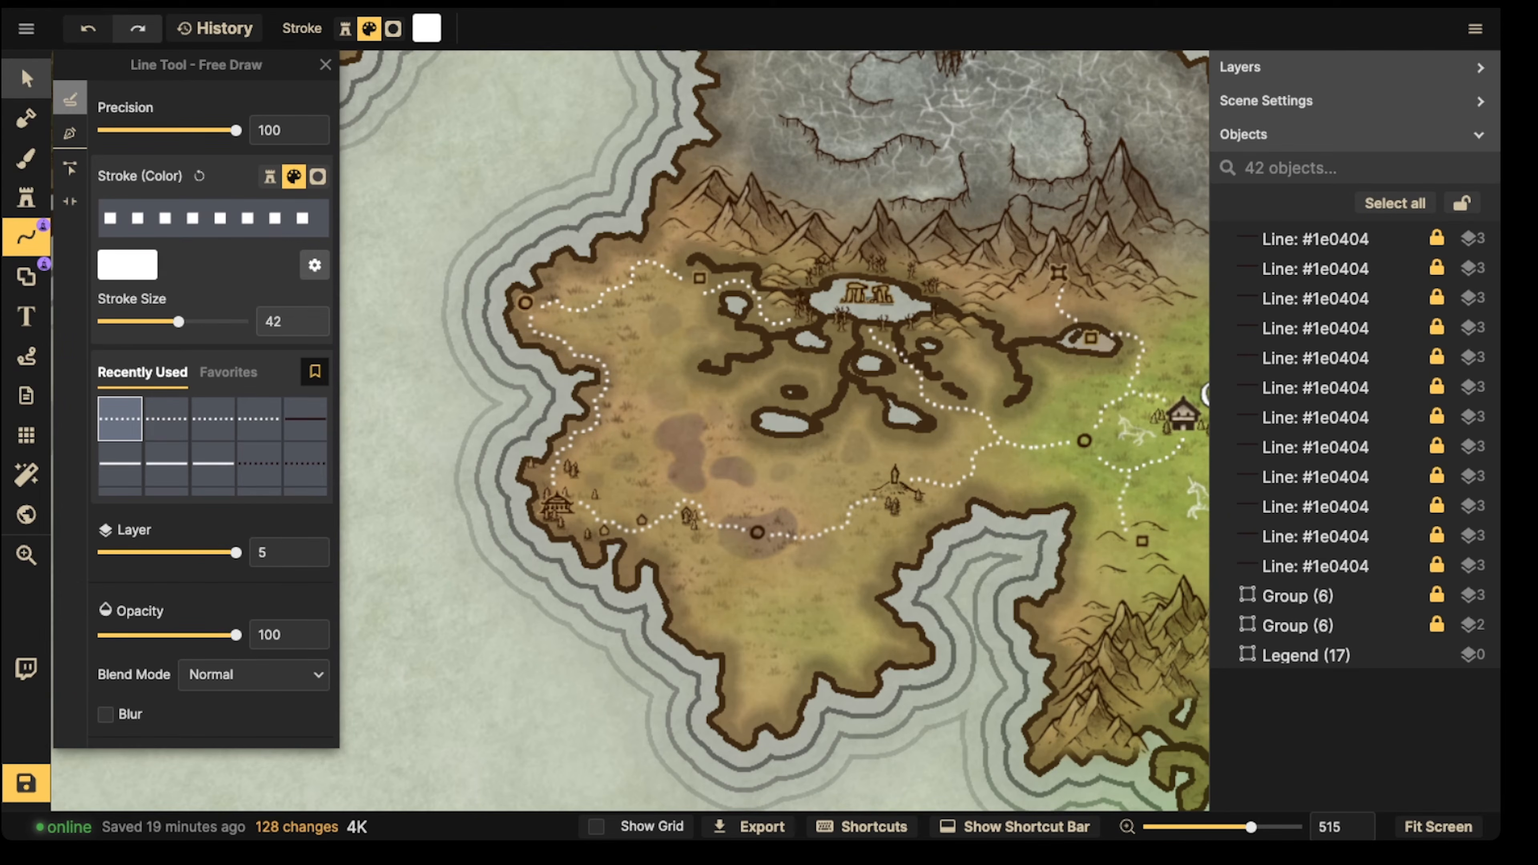
# Step: Examine the path network west of Obereth in the context of the surrounding continents and up close
pyautogui.click(26, 78)
pyautogui.scroll(-1, 744, 308)
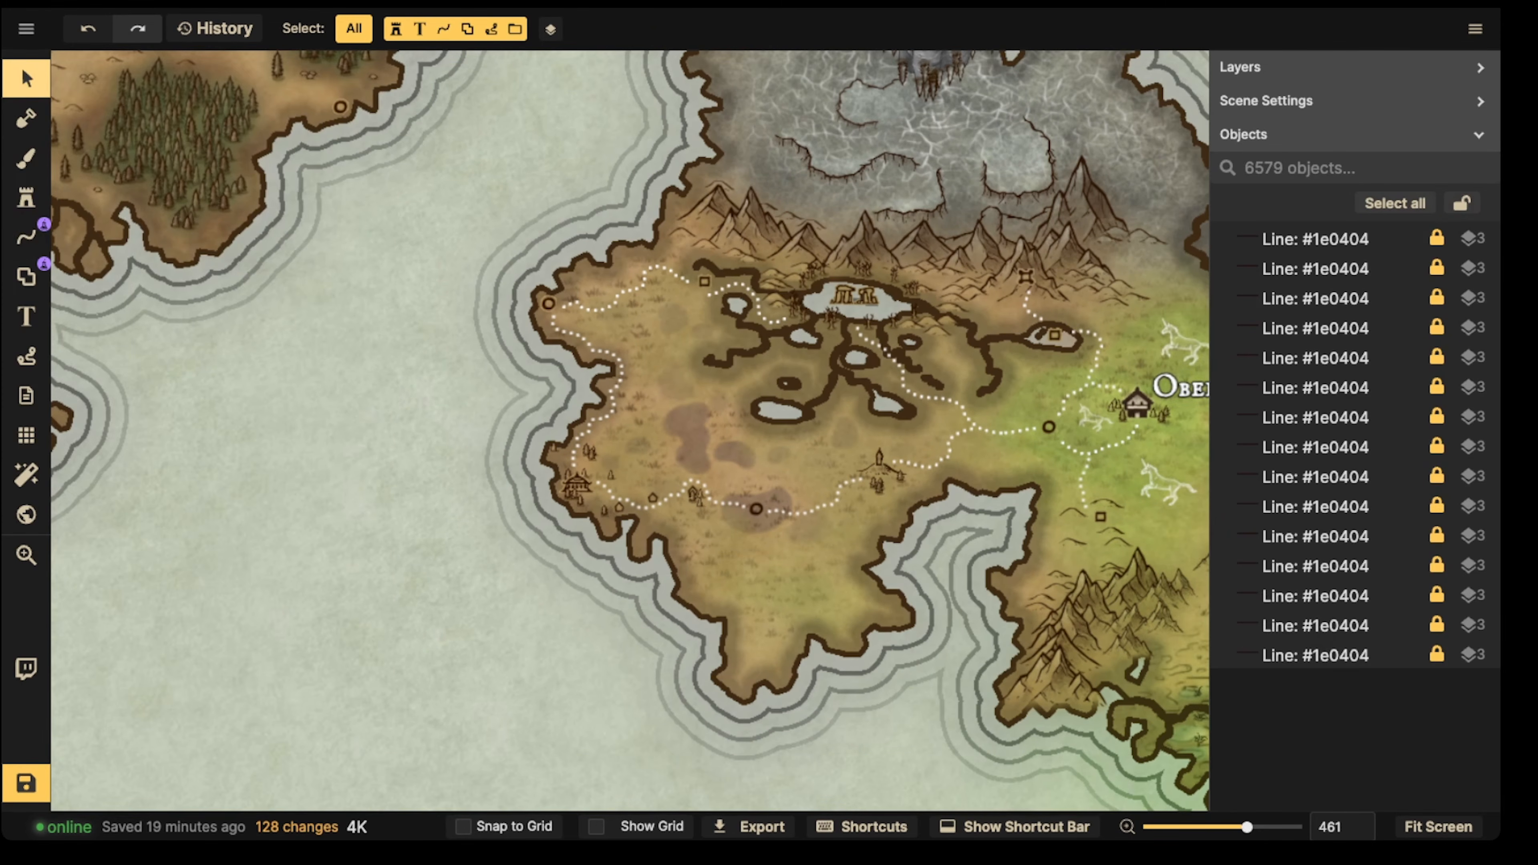
pyautogui.scroll(-6, 875, 221)
pyautogui.press('space')
pyautogui.moveTo(875, 221); pyautogui.dragTo(662, 253)
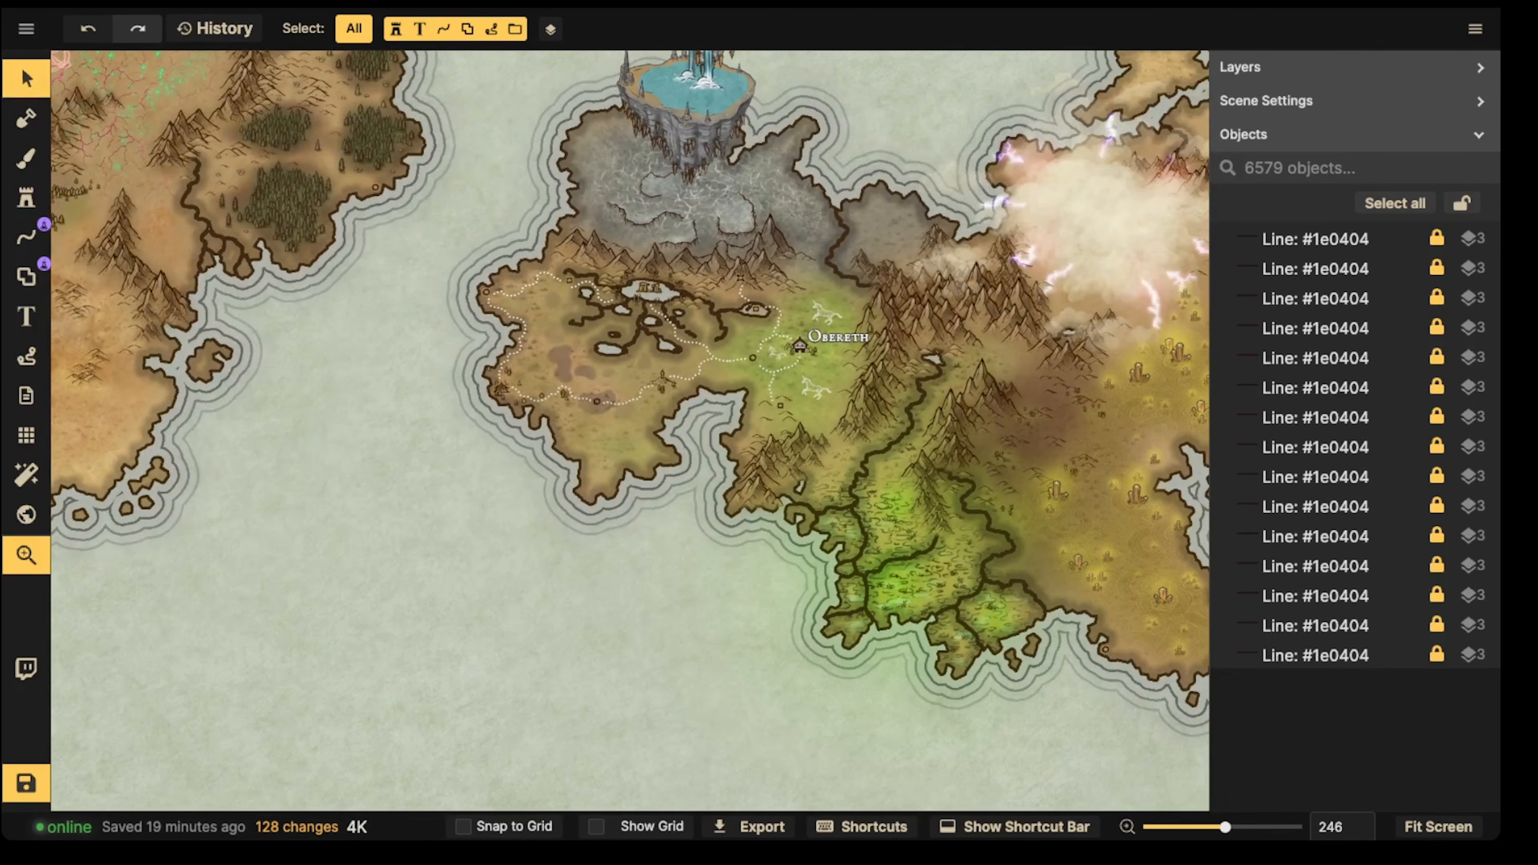
pyautogui.scroll(-2, 662, 253)
pyautogui.scroll(-5, 661, 253)
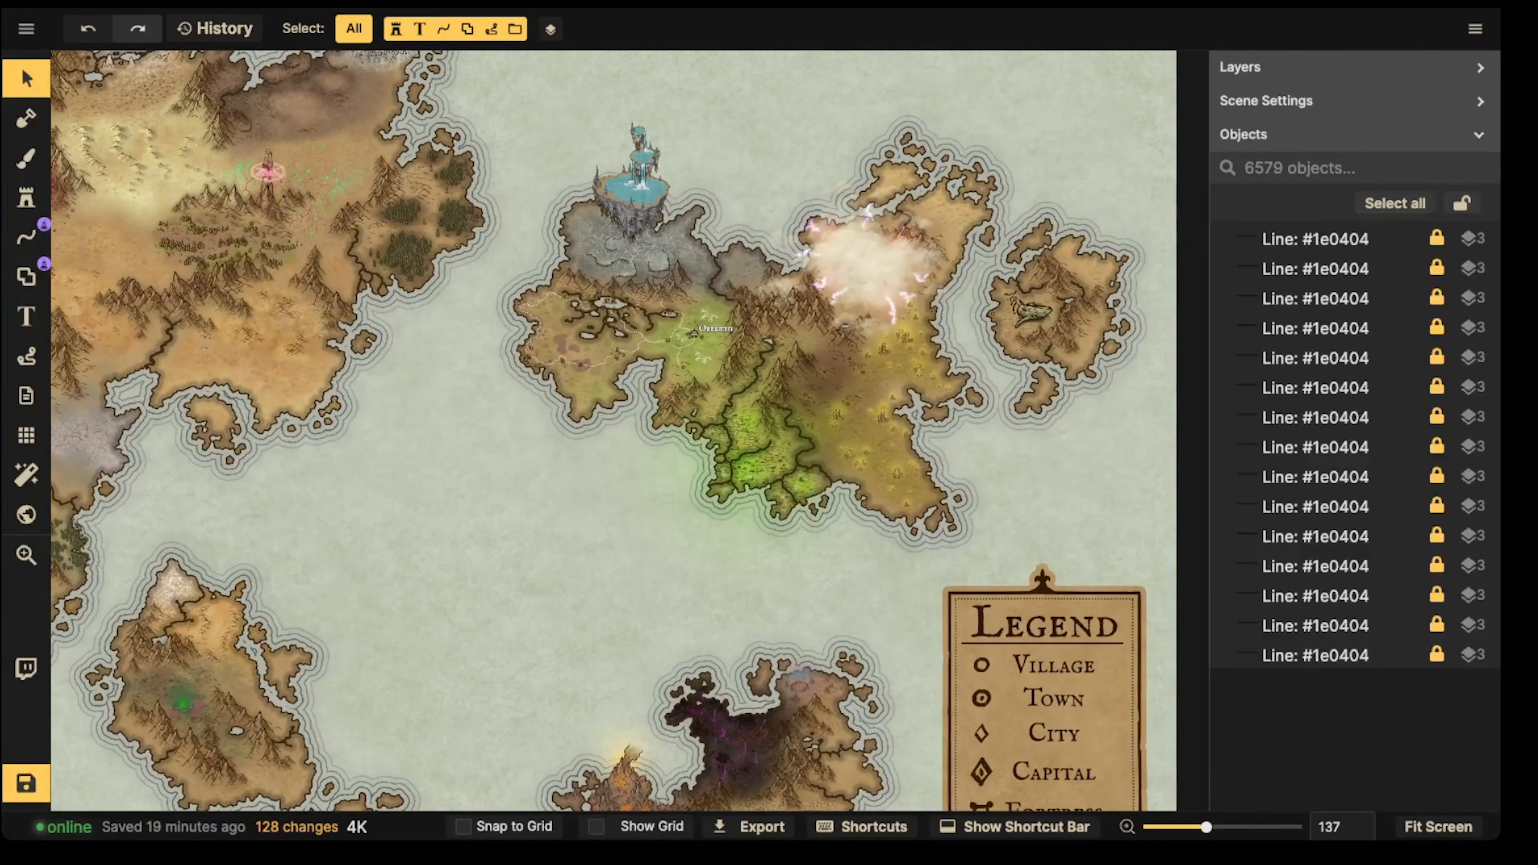
pyautogui.scroll(10, 617, 297)
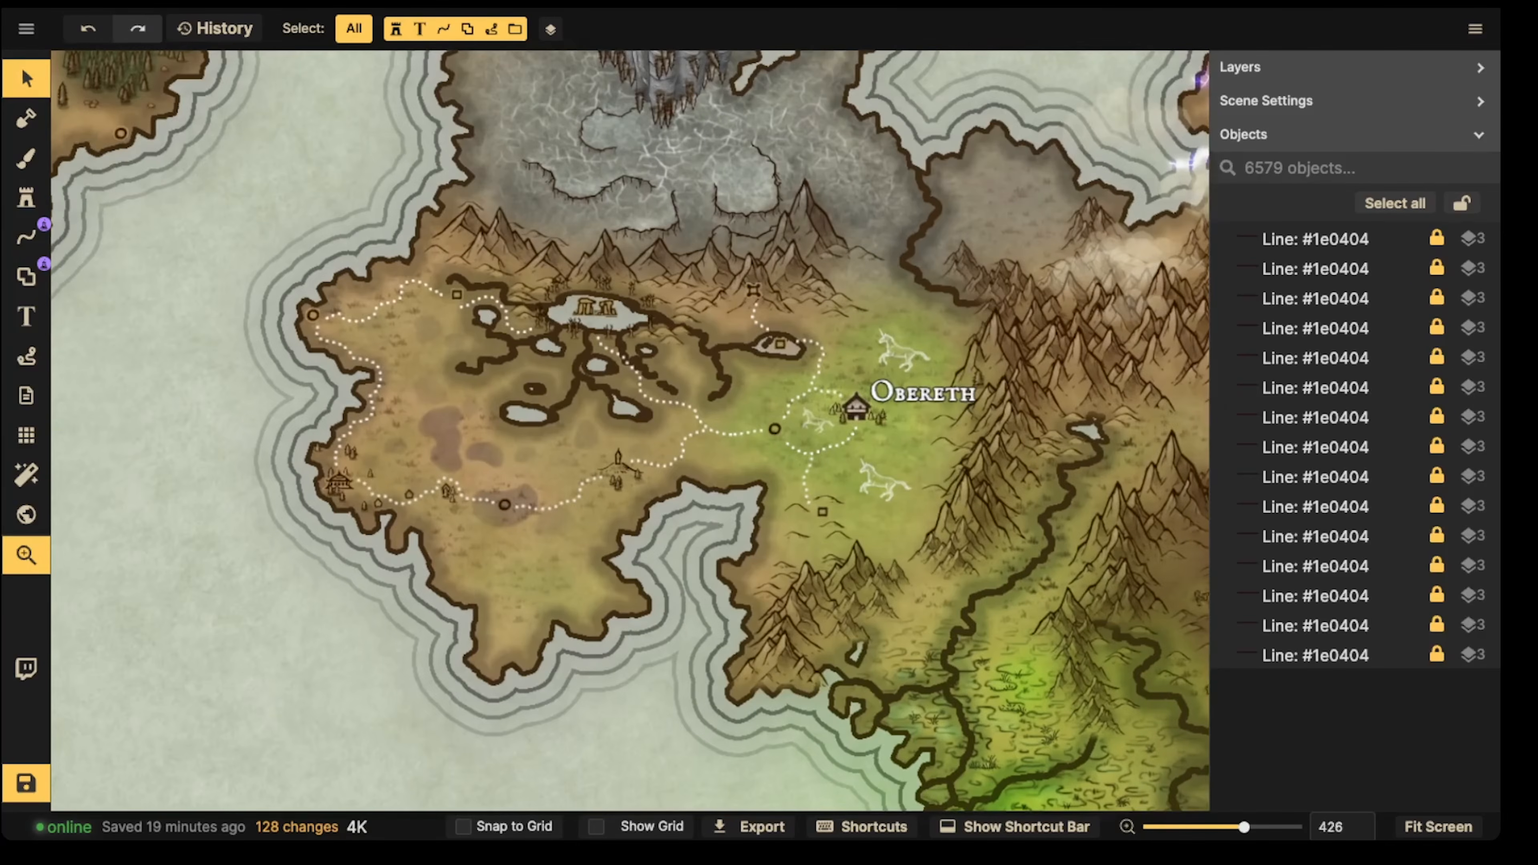
pyautogui.moveTo(745, 424); pyautogui.dragTo(581, 390)
pyautogui.scroll(3, 718, 440)
pyautogui.press('space')
pyautogui.moveTo(424, 327); pyautogui.dragTo(730, 307)
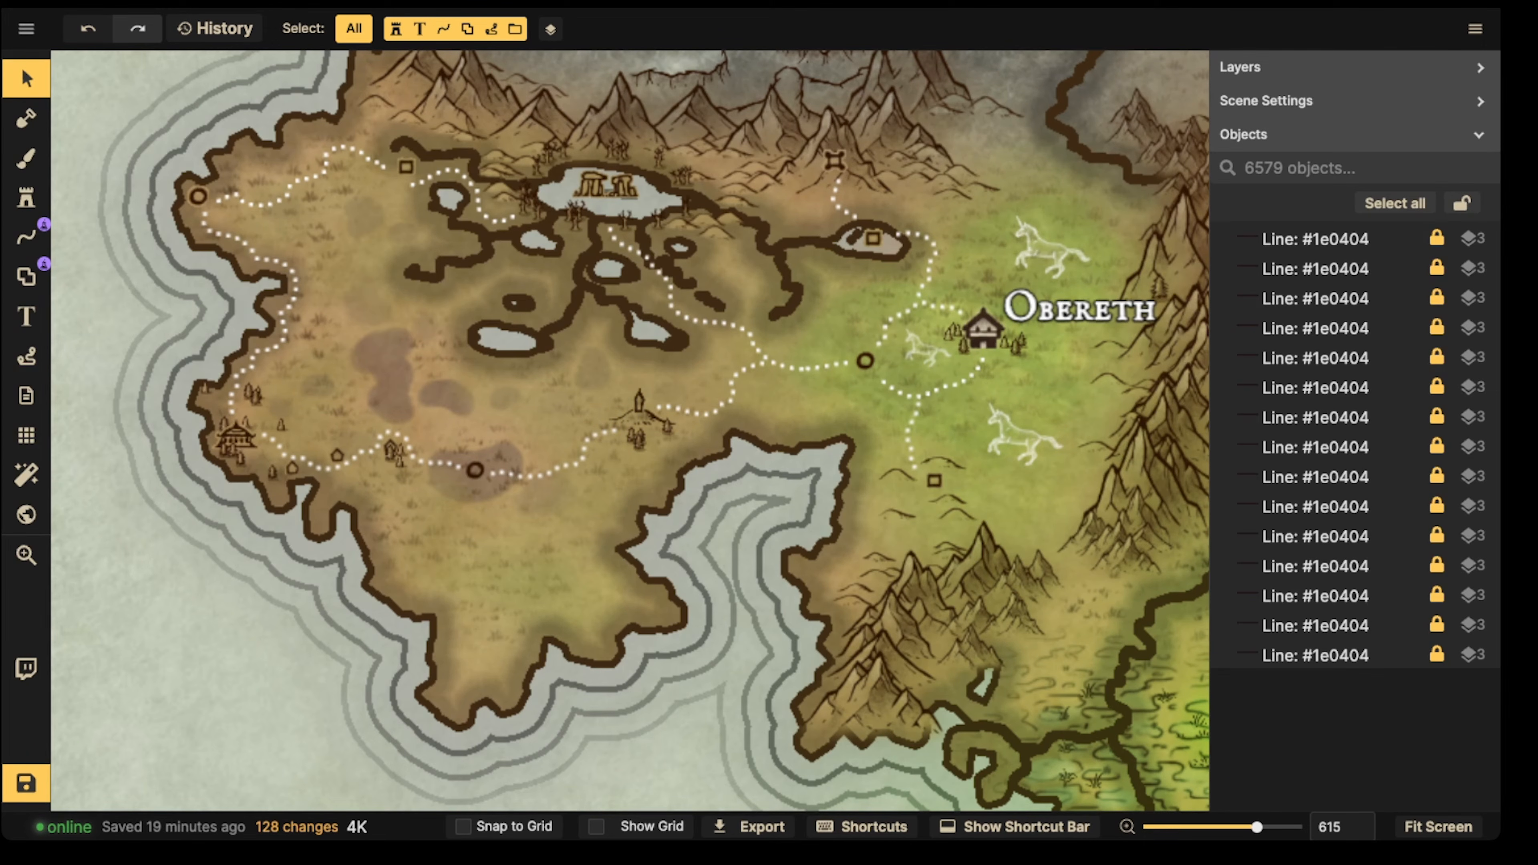
# Step: Copy the northwest square marker and place the duplicate near the tip of the southern peninsula
pyautogui.click(406, 167)
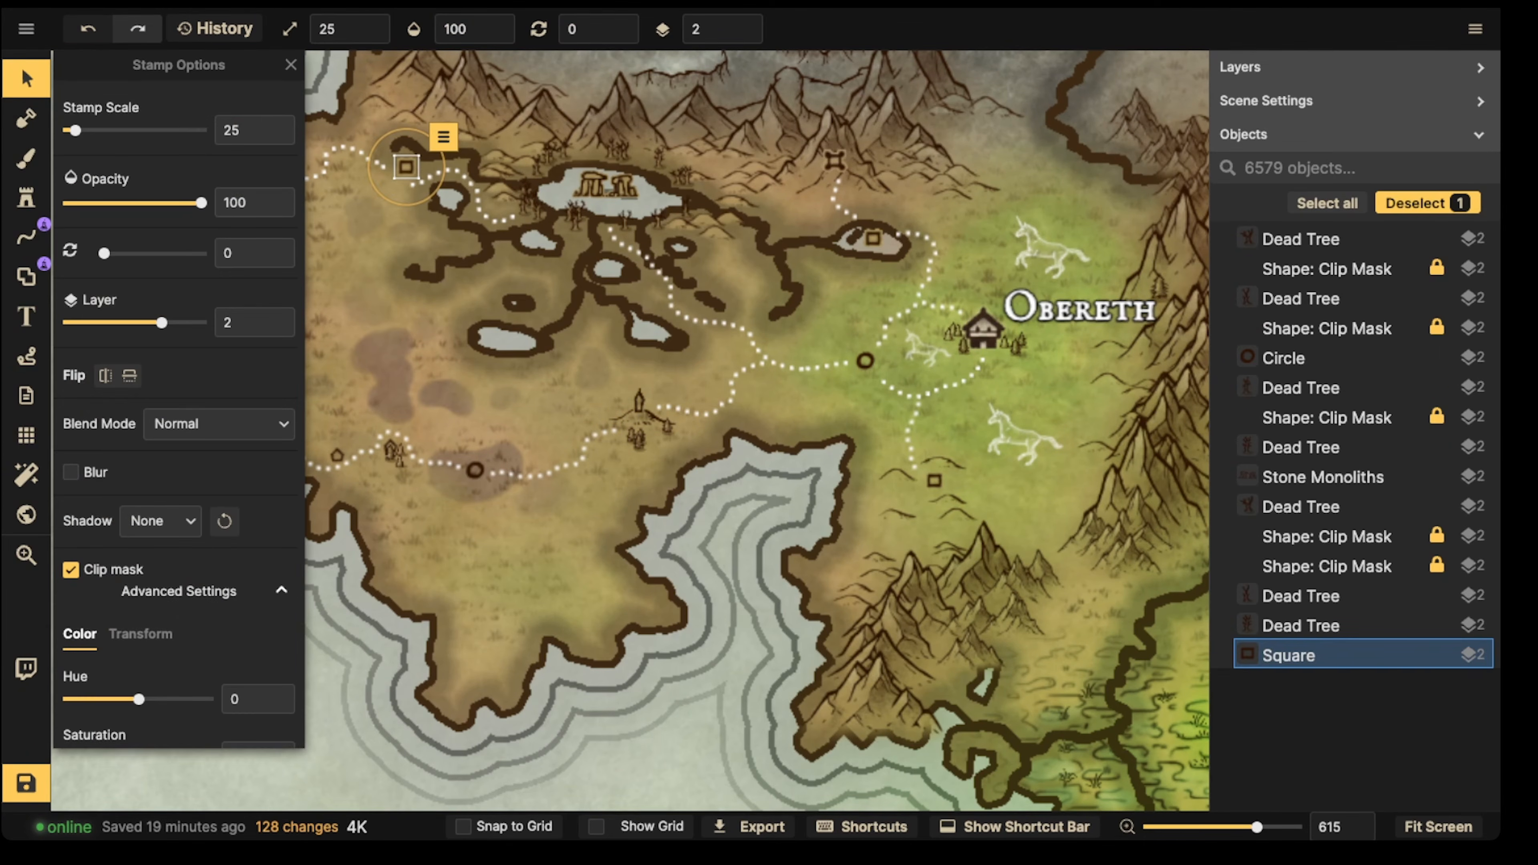
pyautogui.scroll(1, 475, 674)
pyautogui.hotkey('ctrl', 'v')
pyautogui.moveTo(484, 676)
pyautogui.mouseDown()
pyautogui.moveTo(745, 506)
pyautogui.moveTo(744, 469)
pyautogui.moveTo(645, 491)
pyautogui.mouseUp()
pyautogui.scroll(-2, 733, 436)
pyautogui.press('Escape')
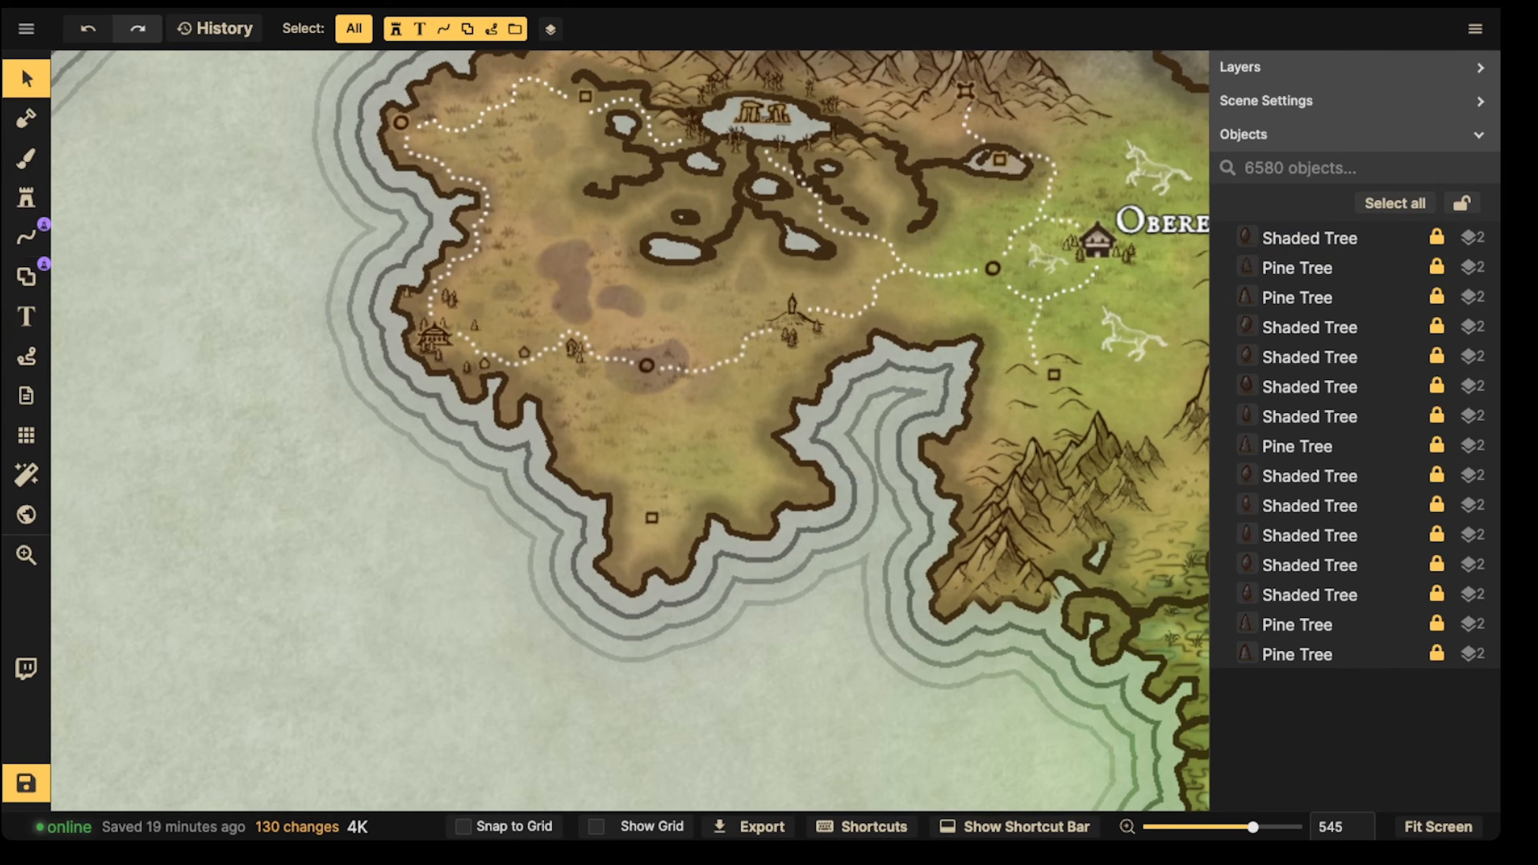
# Step: Draw a winding white dotted path from the circle marker on the dark patch south to the peninsula's square marker
pyautogui.click(26, 237)
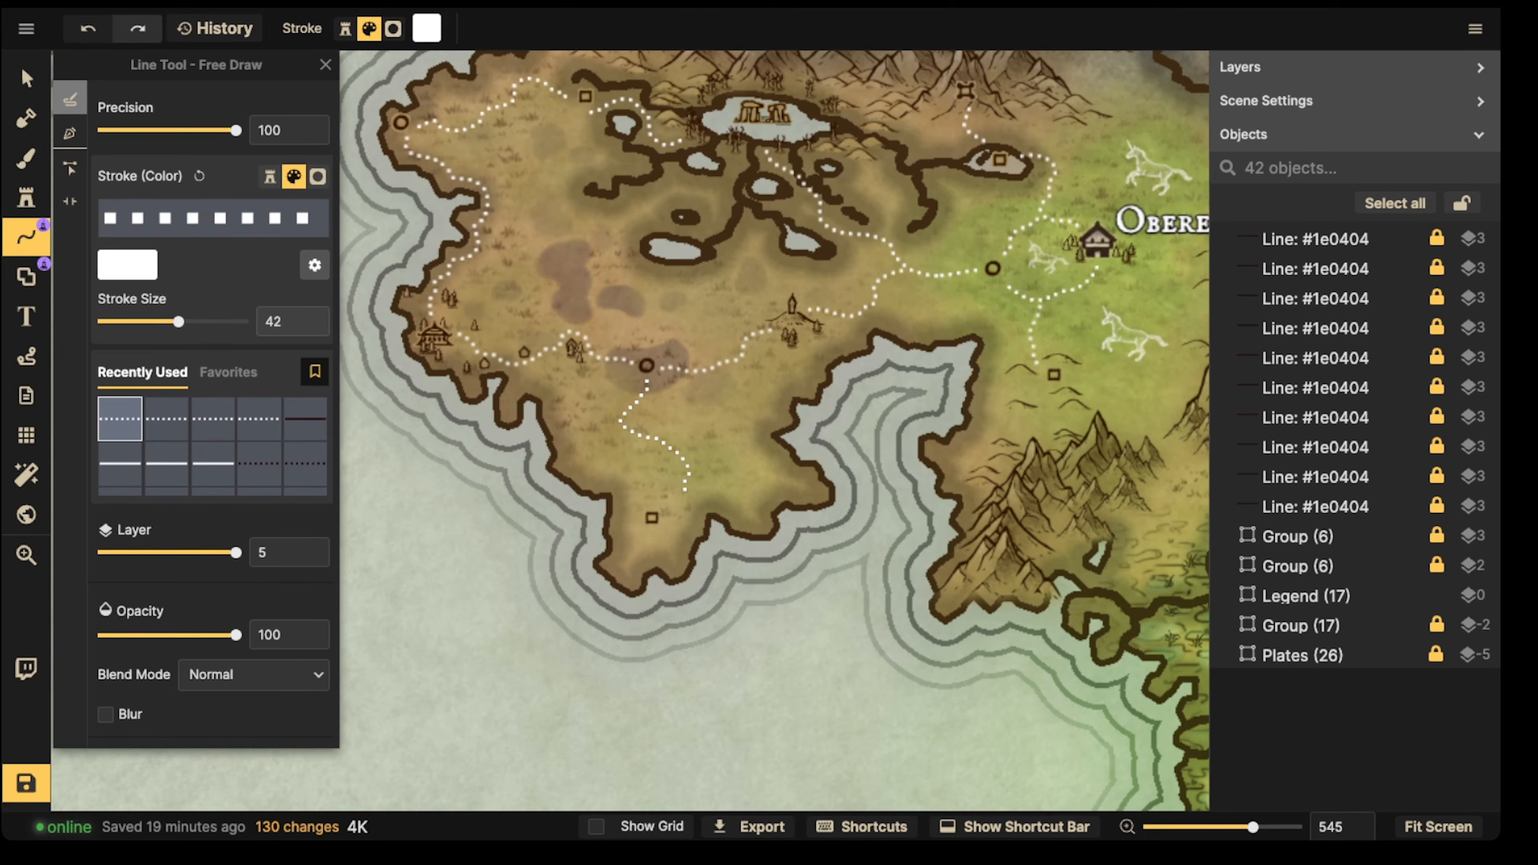
pyautogui.moveTo(674, 503); pyautogui.dragTo(664, 510)
pyautogui.press('Escape')
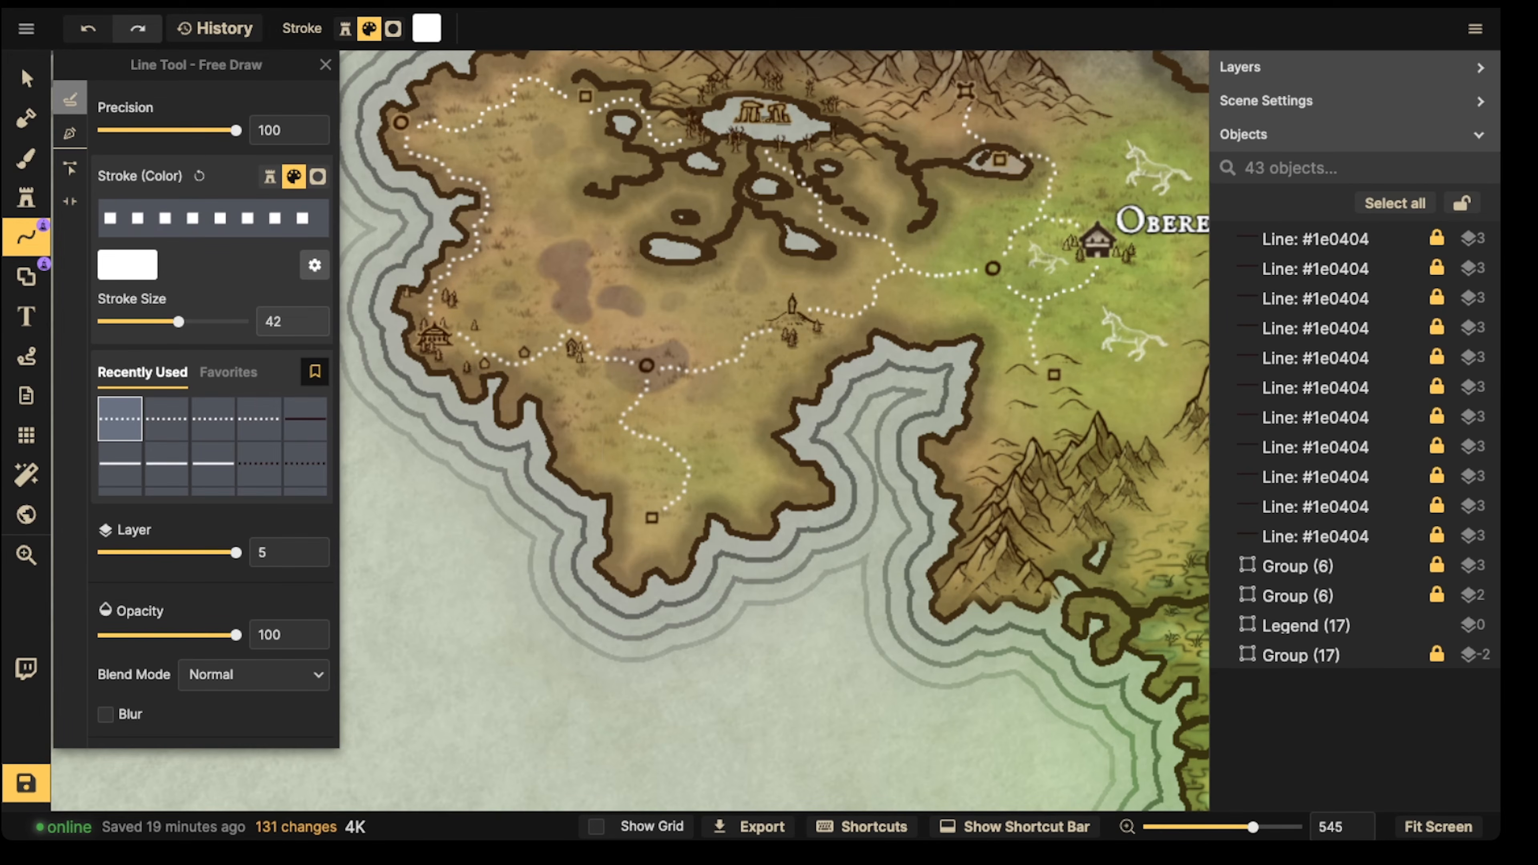
# Step: Delete the three Unicorn stamps around Obereth
pyautogui.scroll(-5, 400, 478)
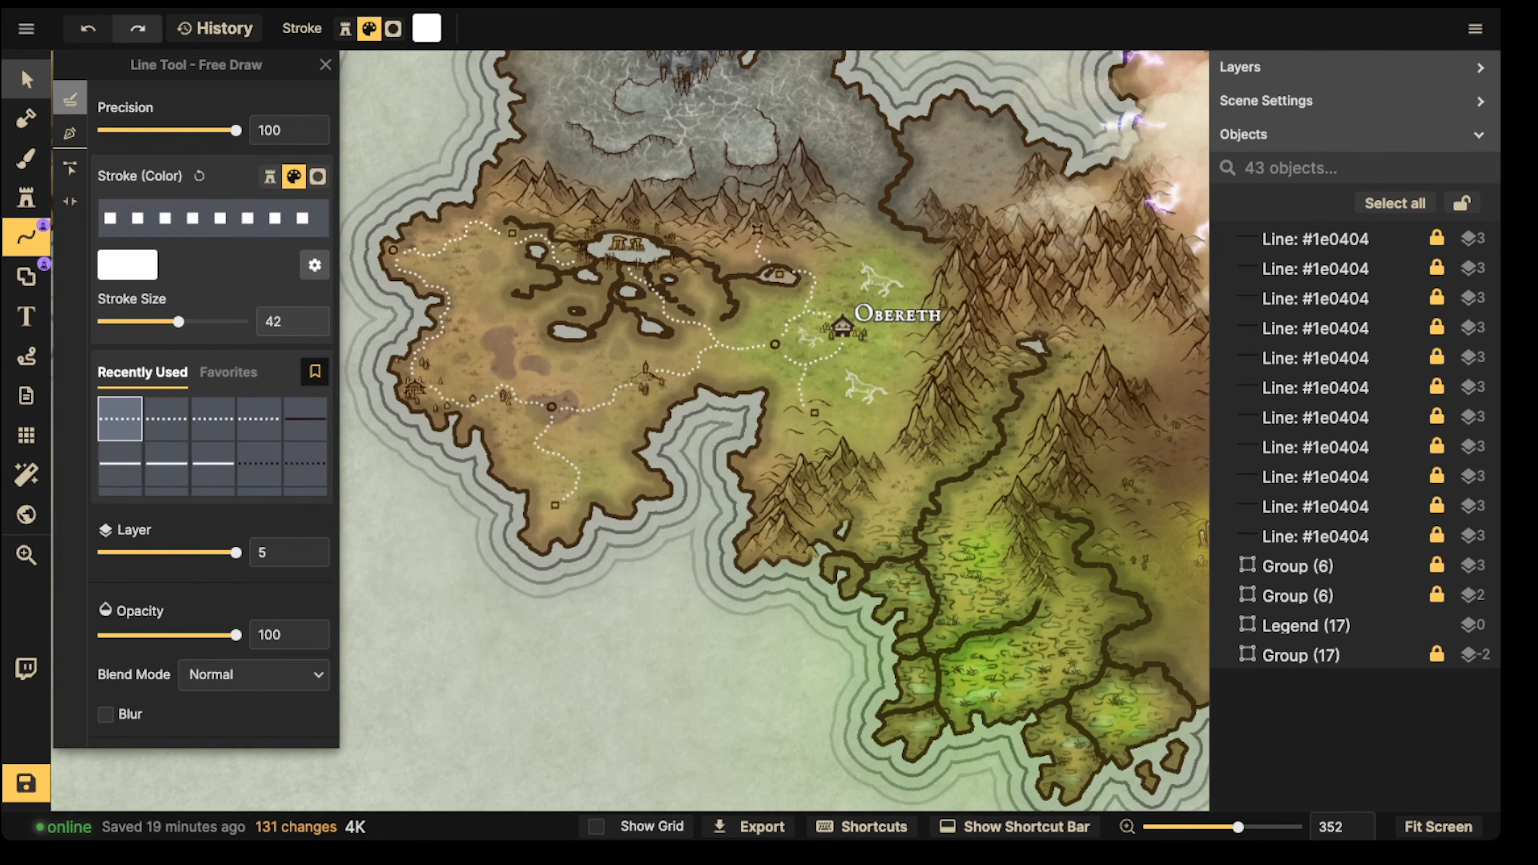
pyautogui.click(27, 78)
pyautogui.scroll(3, 696, 224)
pyautogui.scroll(4, 878, 394)
pyautogui.click(891, 388)
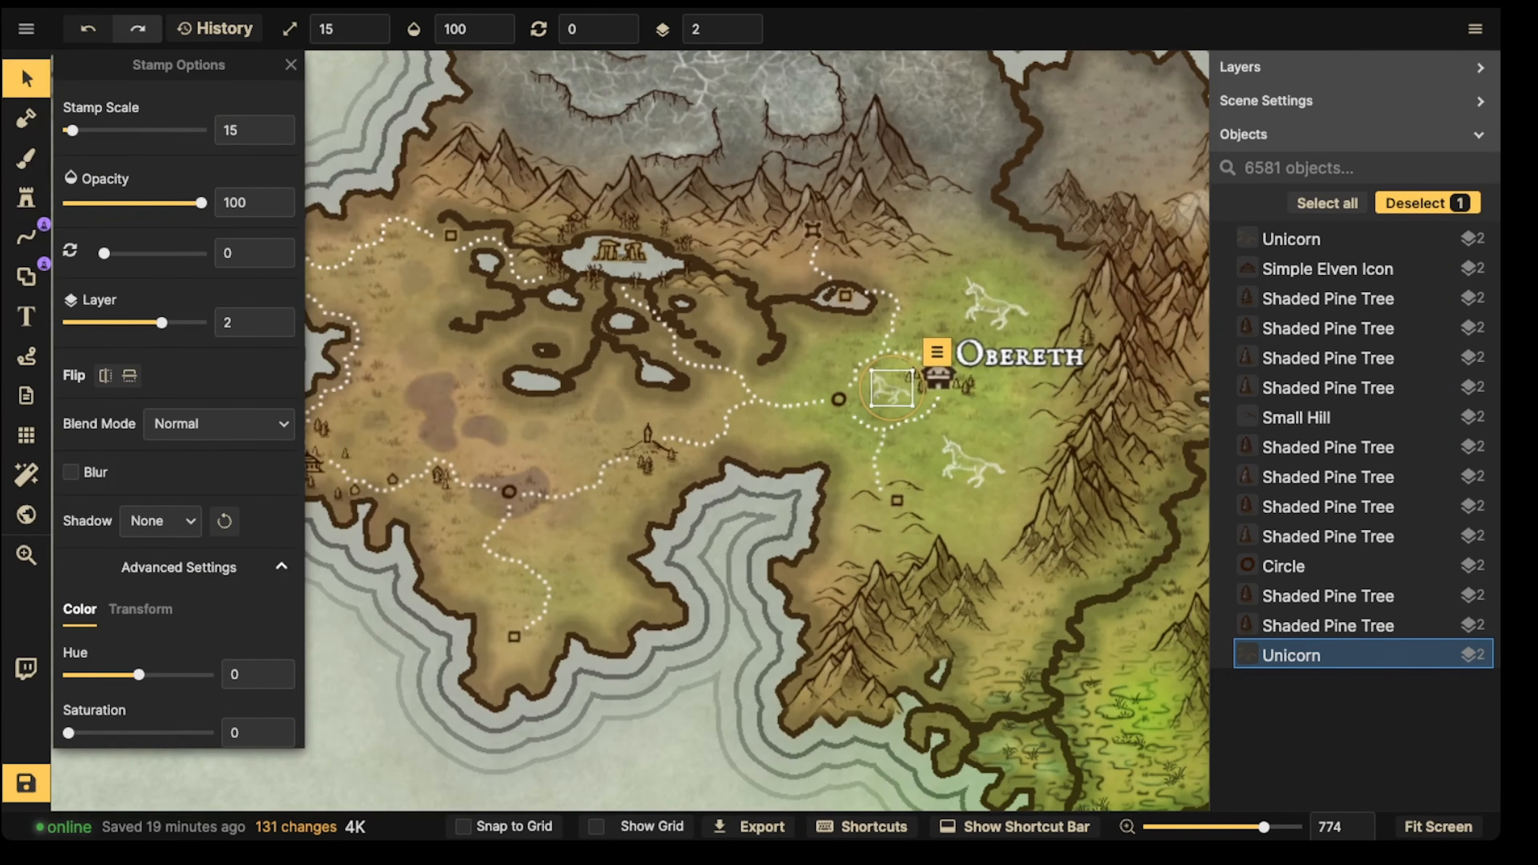
pyautogui.press('Delete')
pyautogui.click(972, 462)
pyautogui.press('Delete')
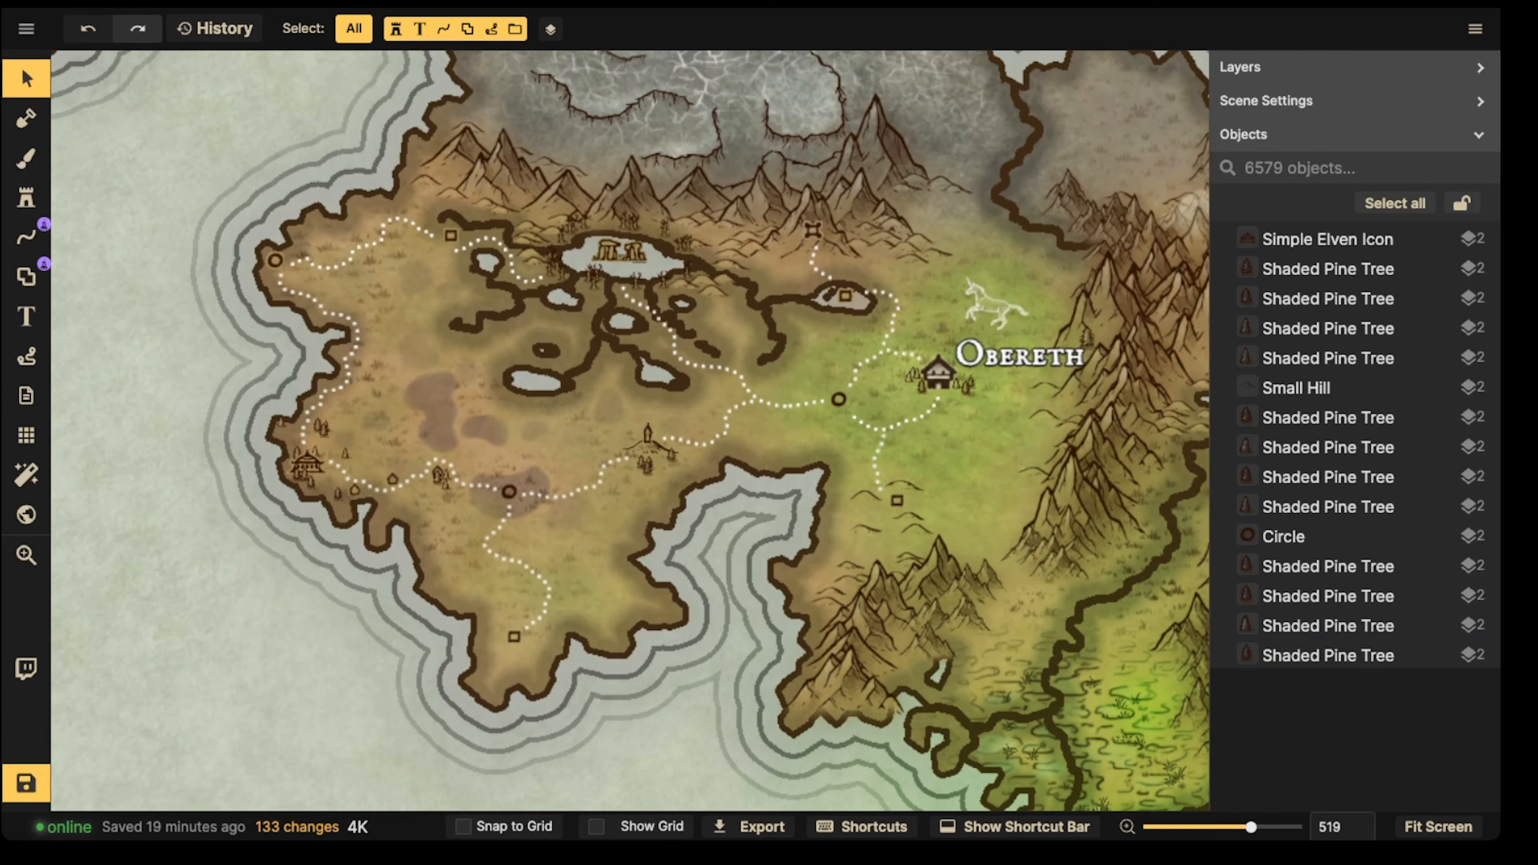
pyautogui.click(995, 305)
pyautogui.press('Delete')
# Step: Move the Obereth label north, away from the paths, and delete the Icon Human City stamp below it
pyautogui.moveTo(1020, 355); pyautogui.dragTo(1022, 283)
pyautogui.click(938, 372)
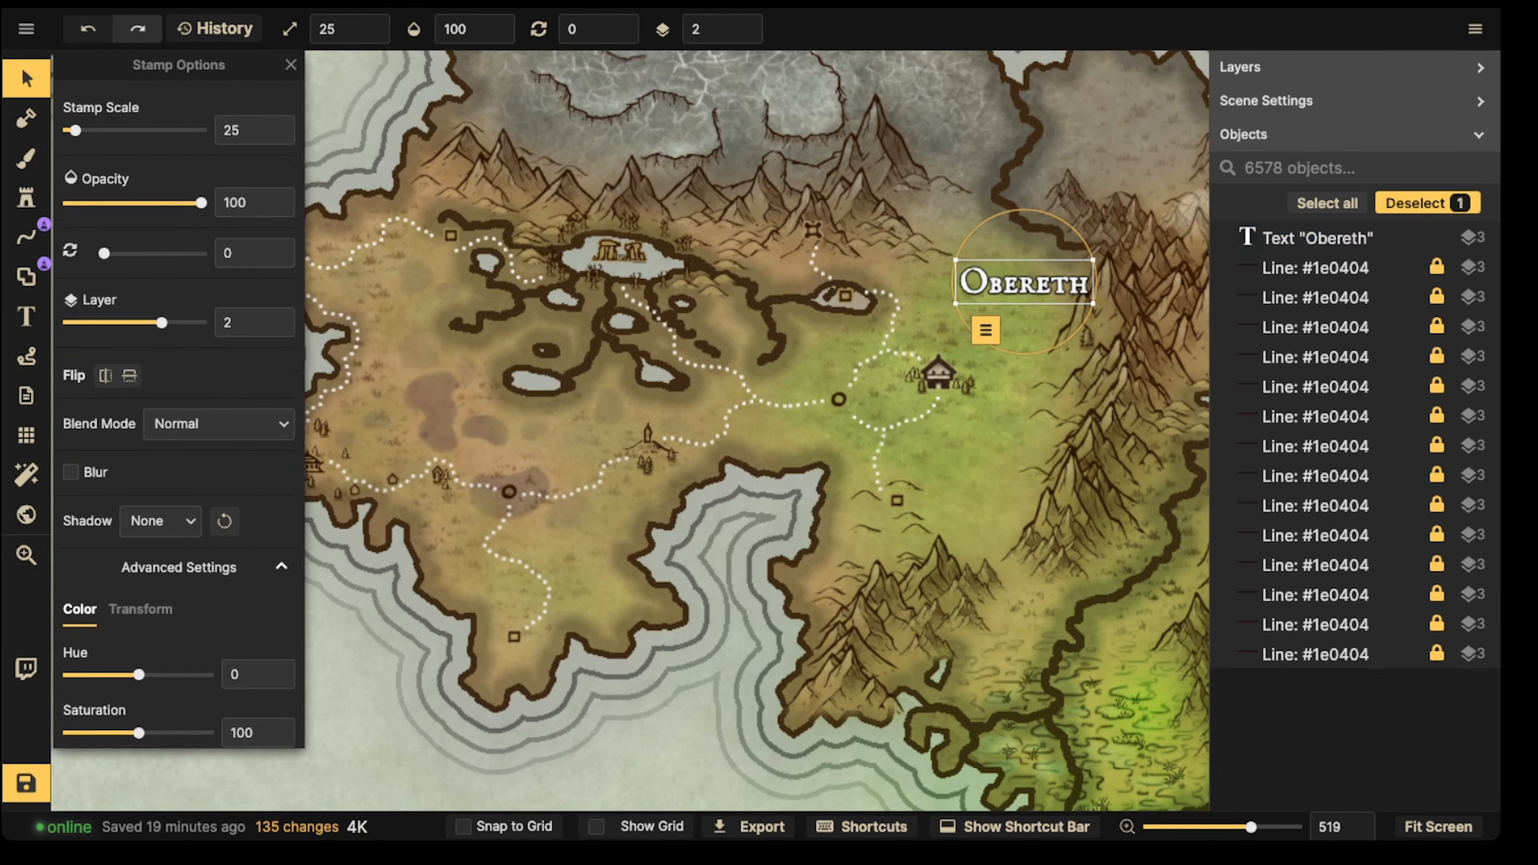
pyautogui.scroll(4, 938, 371)
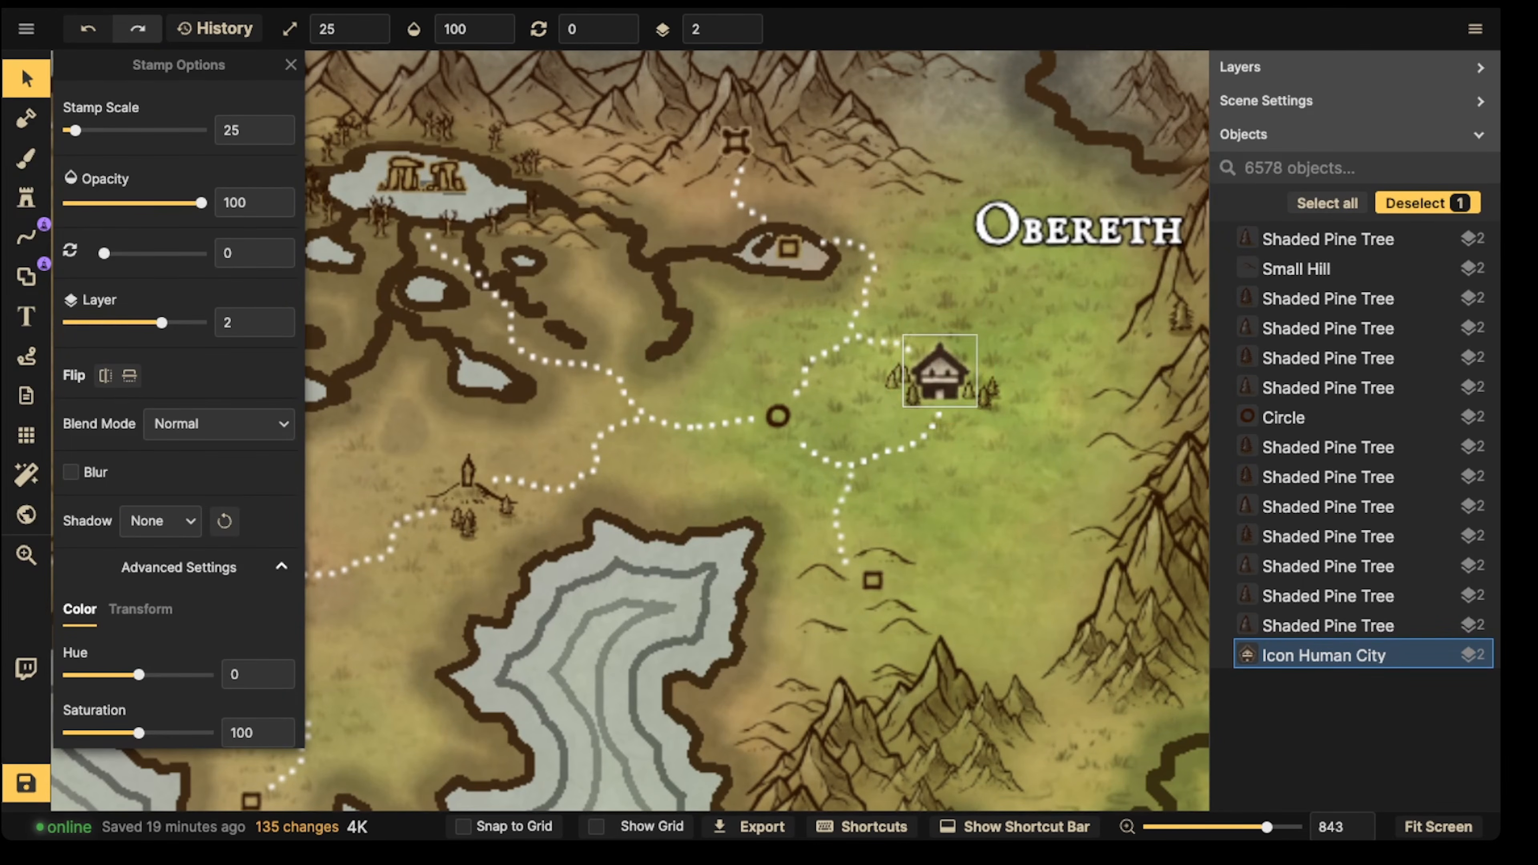
pyautogui.press('Delete')
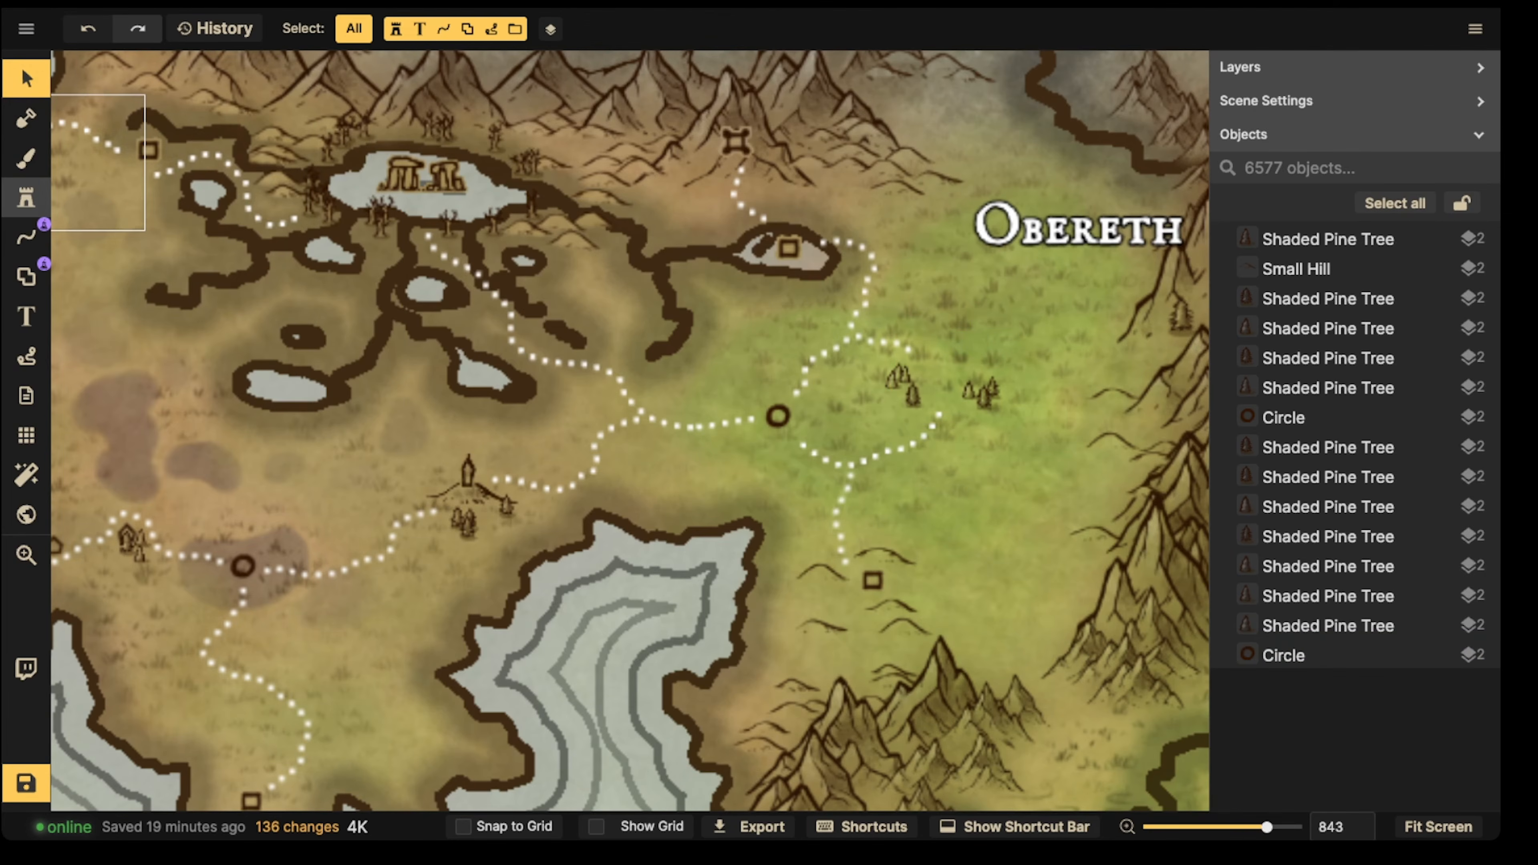
# Step: Clear the tree search in the Parchment World stamp catalog and choose the Simple Human Icon house stamp
pyautogui.click(26, 198)
pyautogui.click(121, 156)
pyautogui.scroll(-2, 464, 369)
pyautogui.scroll(-1, 583, 410)
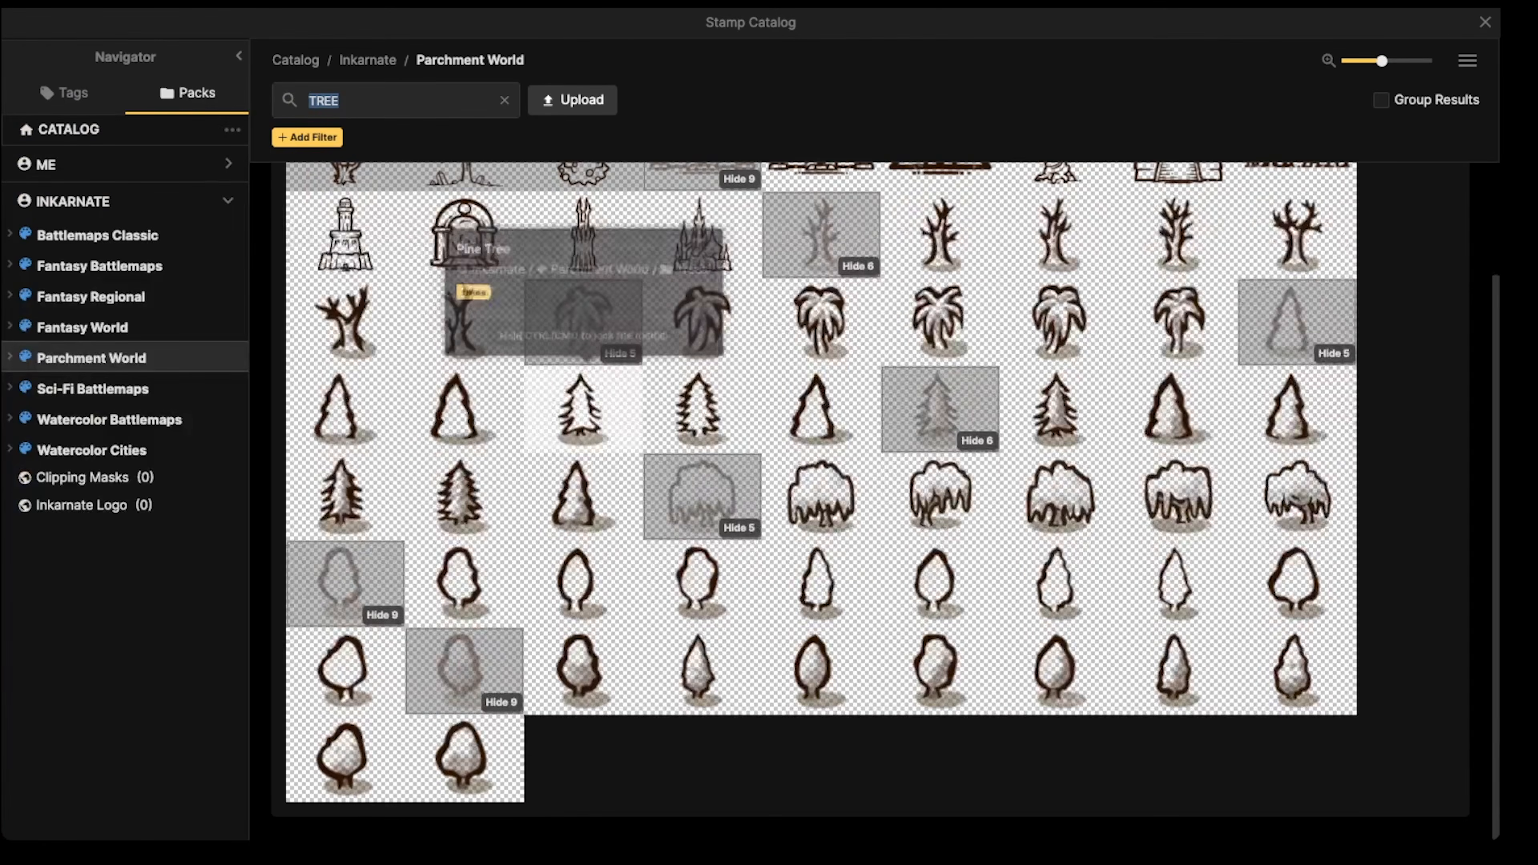
pyautogui.scroll(3, 583, 410)
pyautogui.click(504, 100)
pyautogui.scroll(-20, 822, 502)
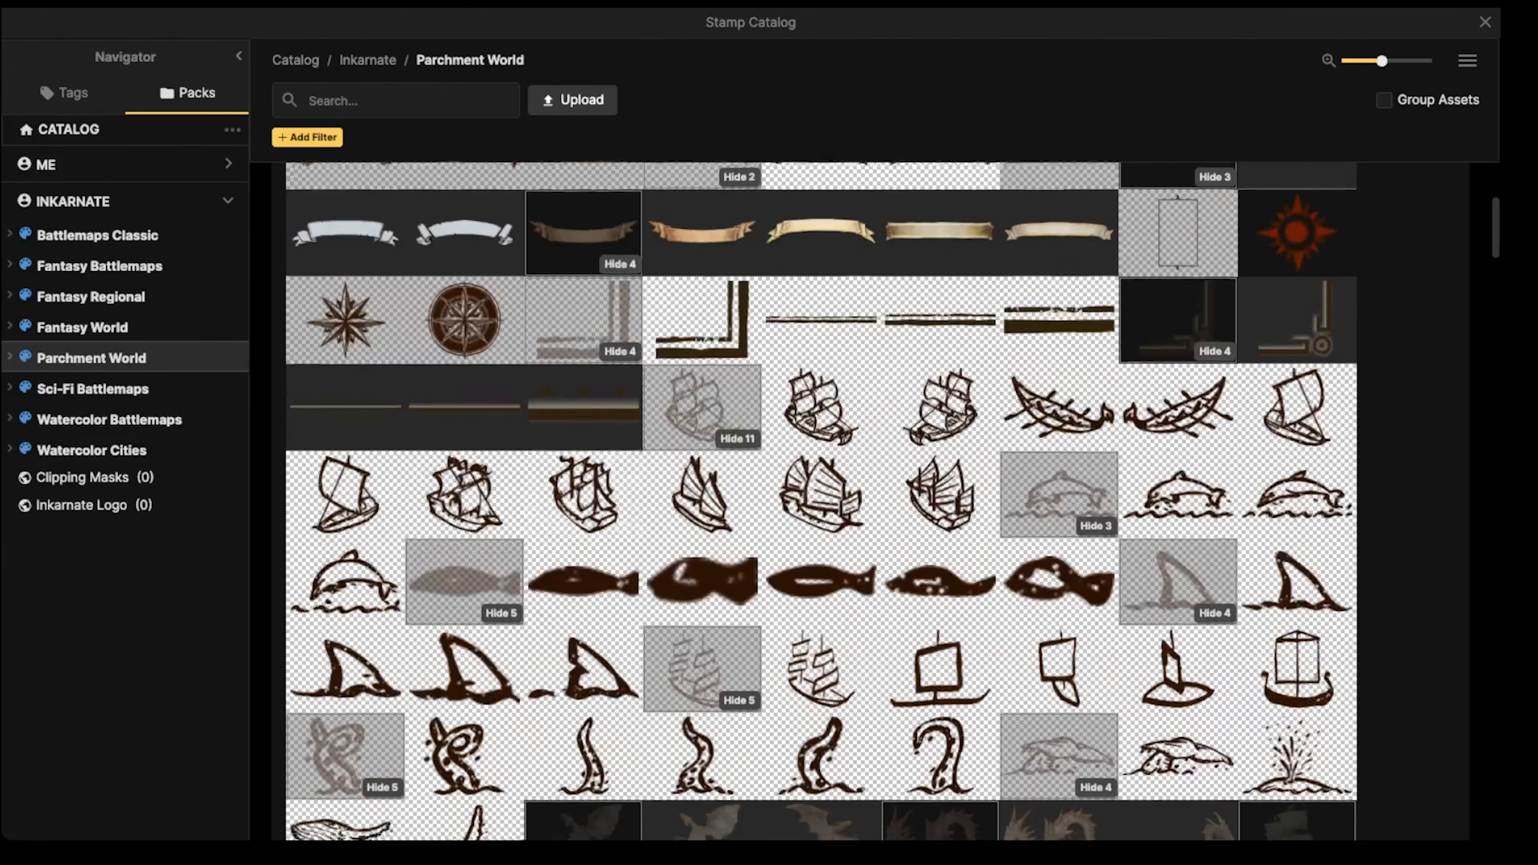
pyautogui.scroll(-10, 583, 551)
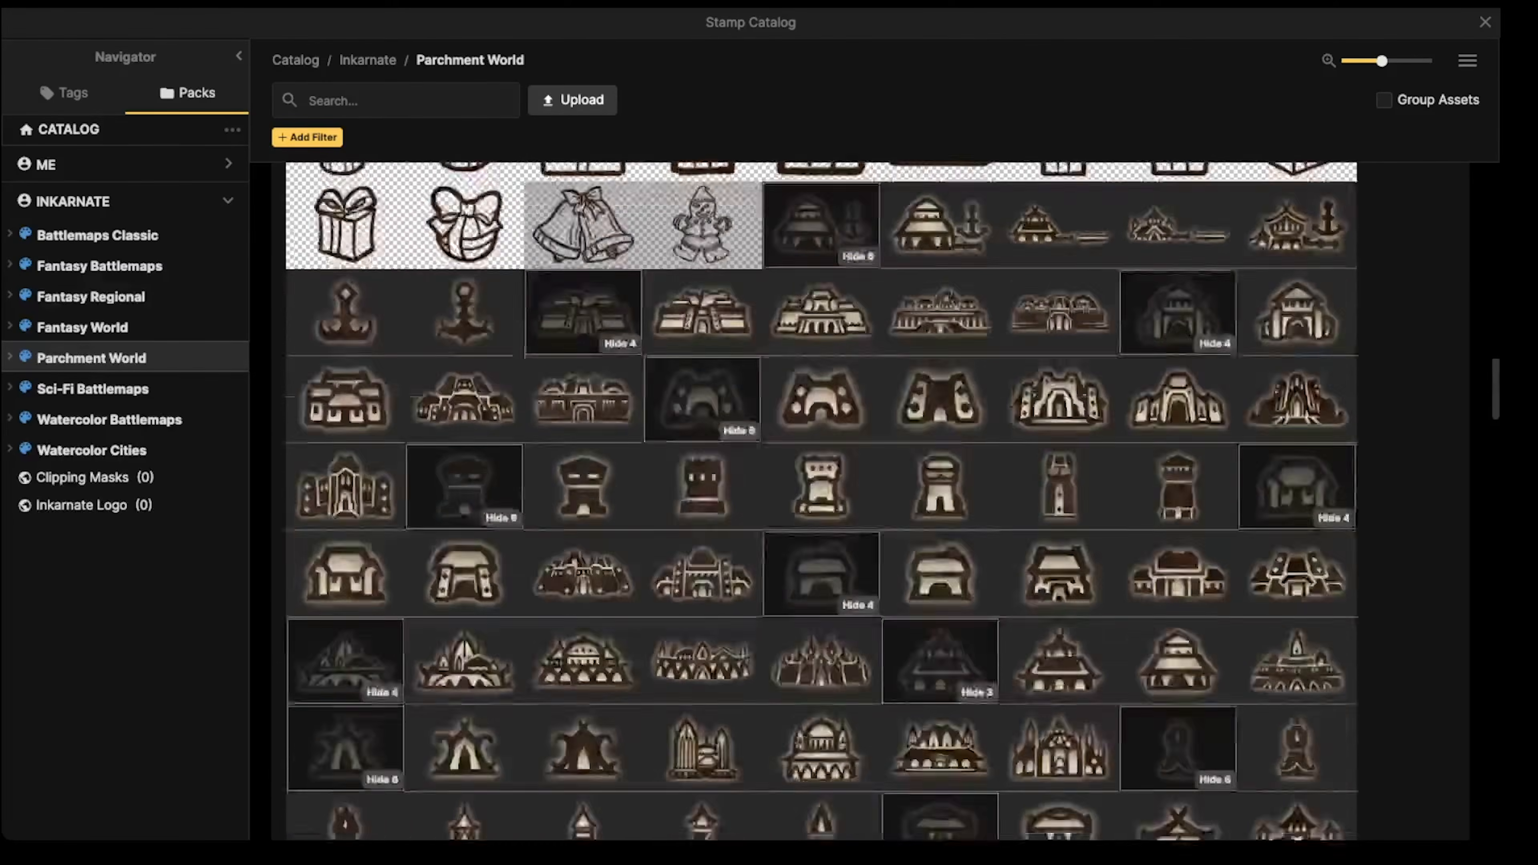
pyautogui.scroll(-15, 703, 545)
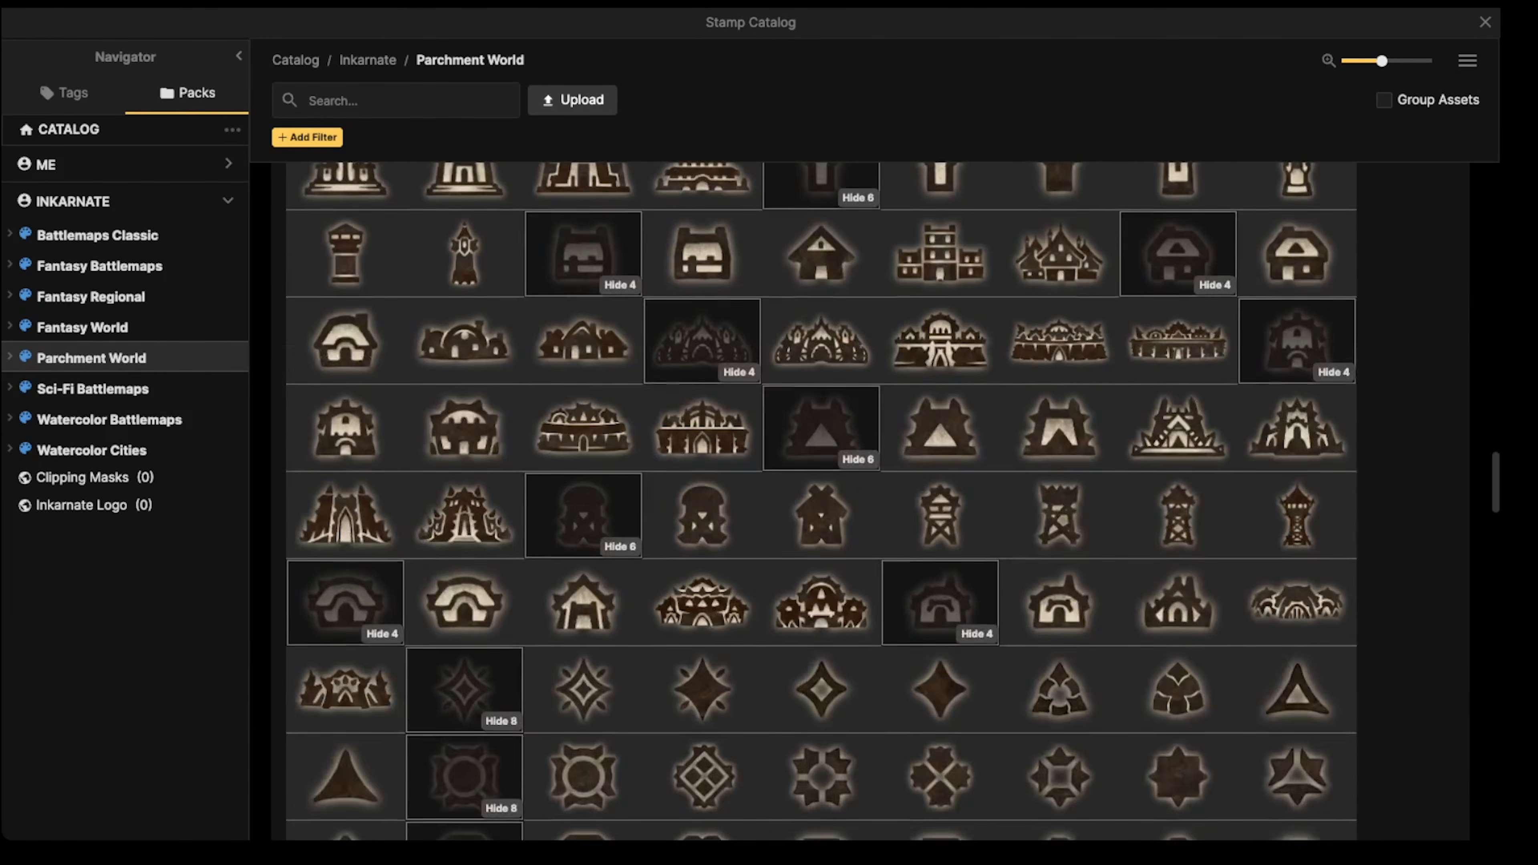
pyautogui.scroll(-5, 702, 503)
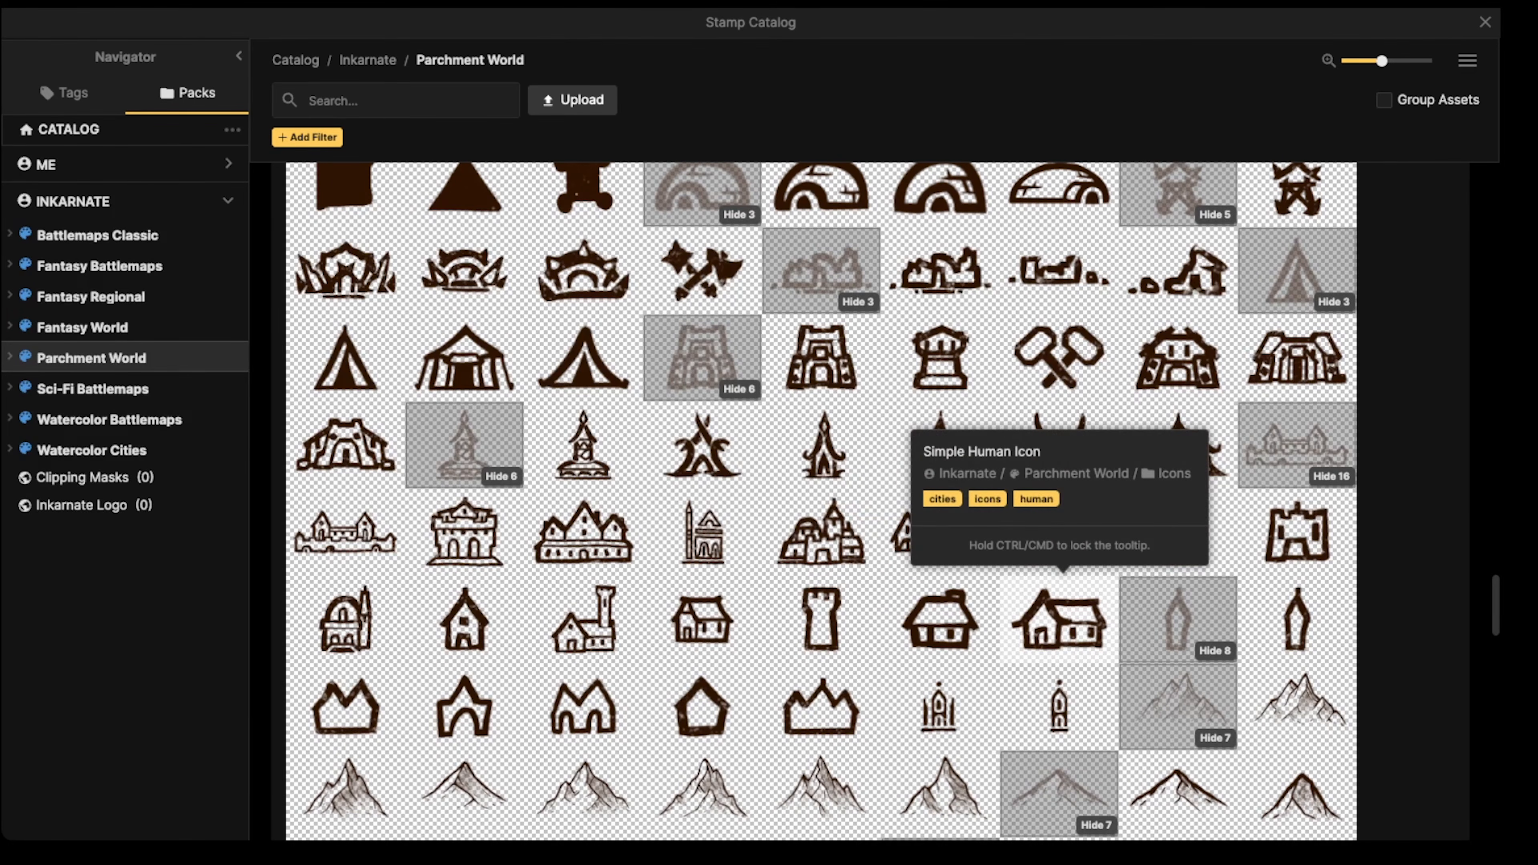
pyautogui.click(1060, 618)
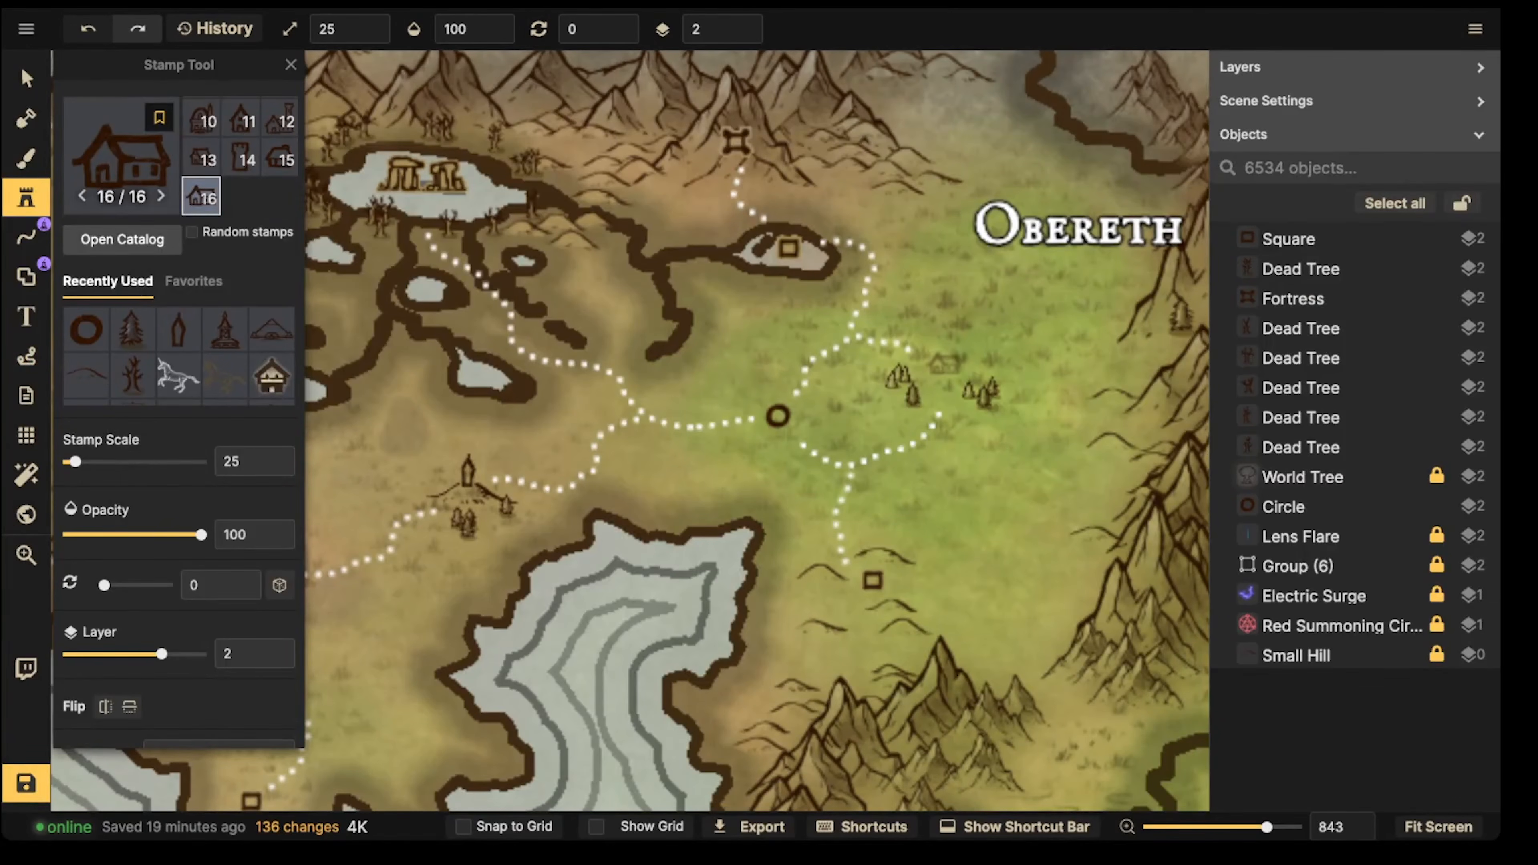
# Step: Place the Simple Human Icon at scale 45 just above the pine trees at the path's end southwest of the Obereth label
pyautogui.press(']')
pyautogui.press(']')
pyautogui.press(']')
pyautogui.press(']')
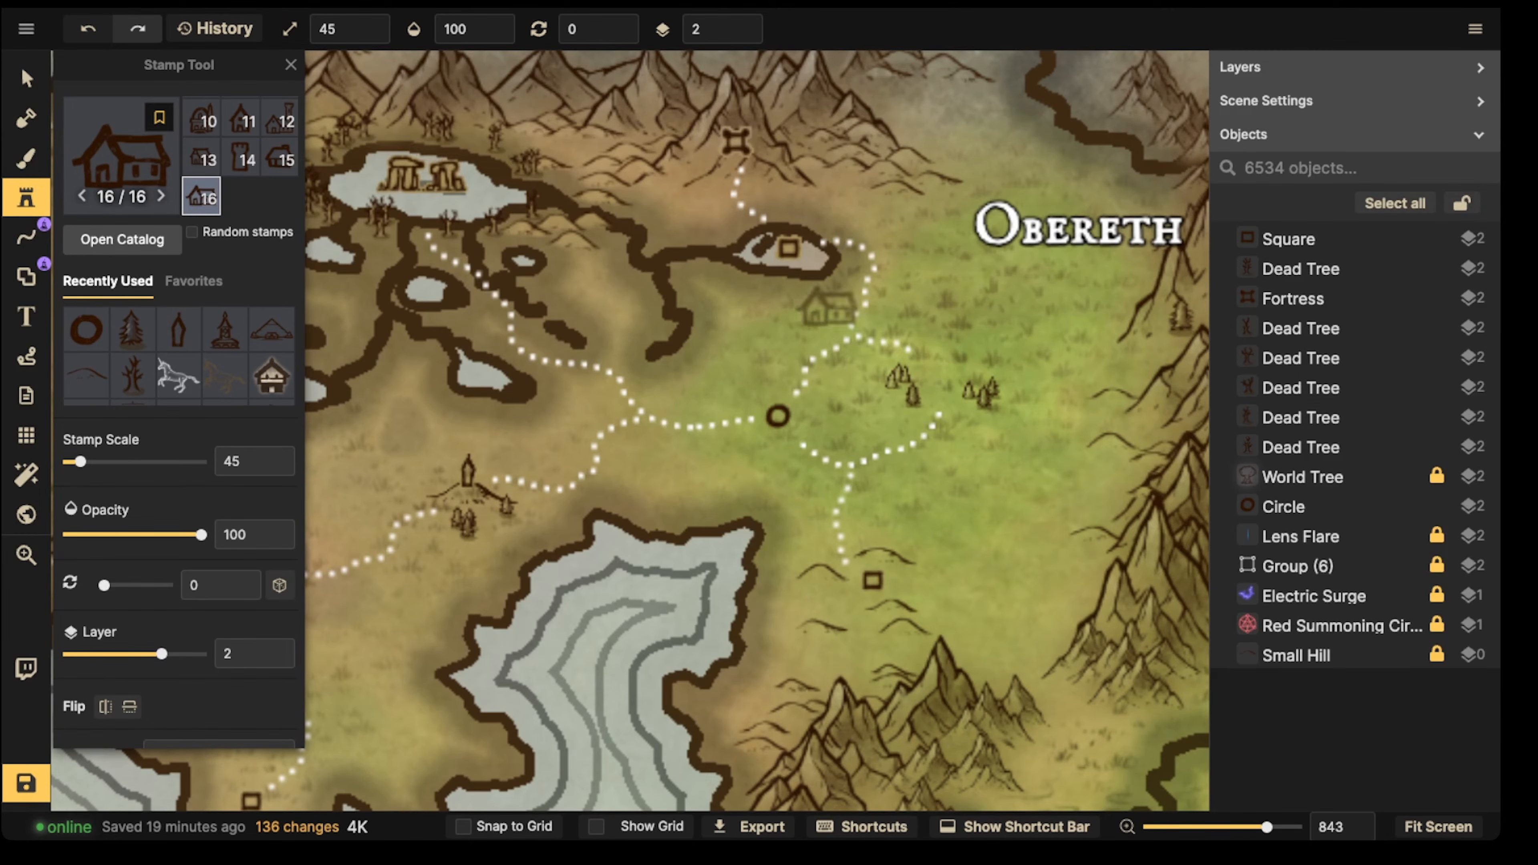
pyautogui.click(954, 352)
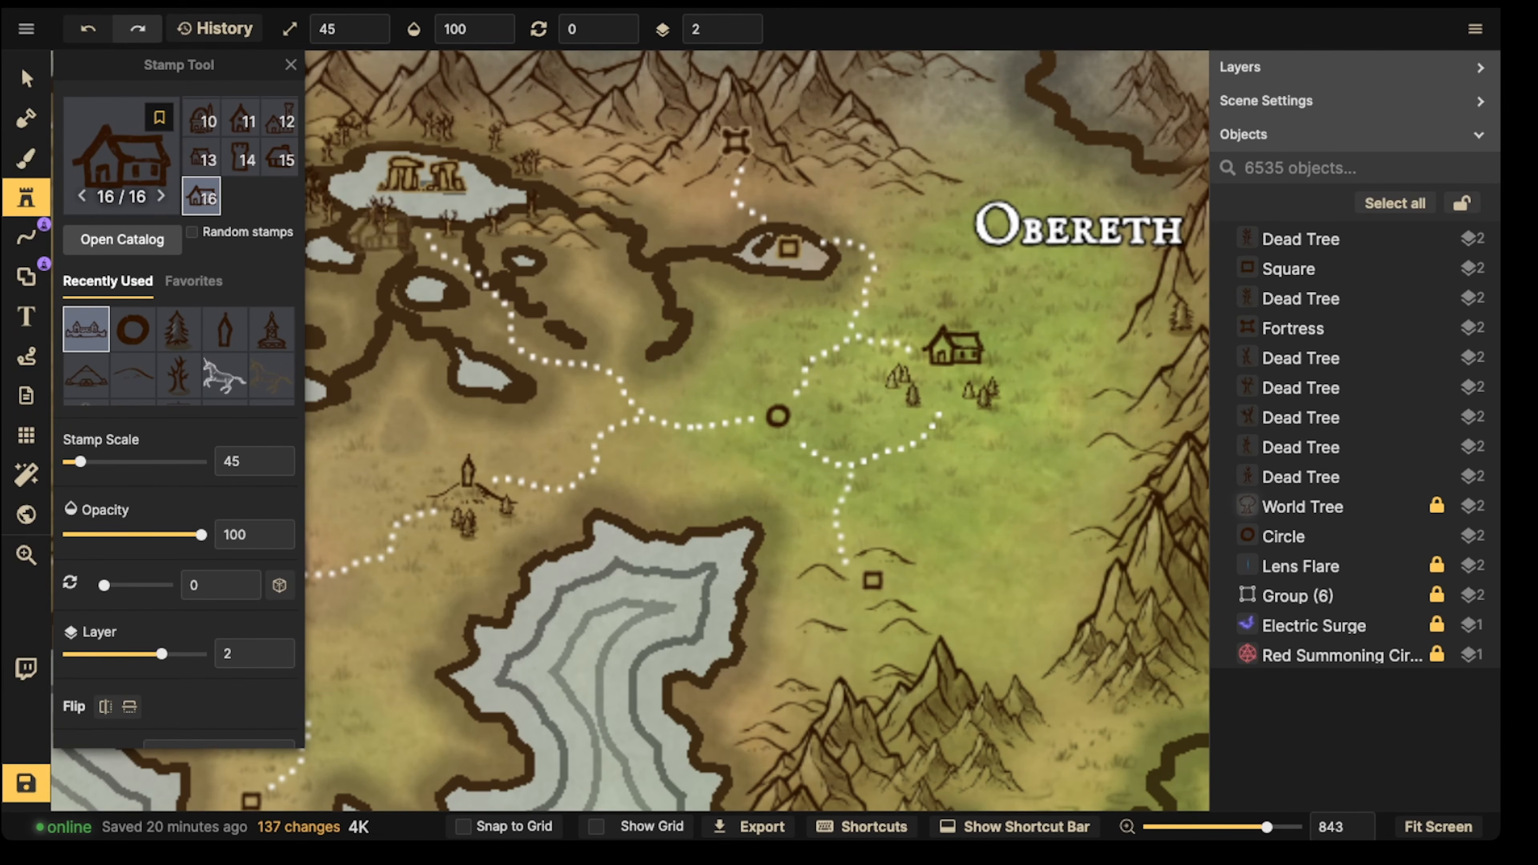
pyautogui.click(26, 79)
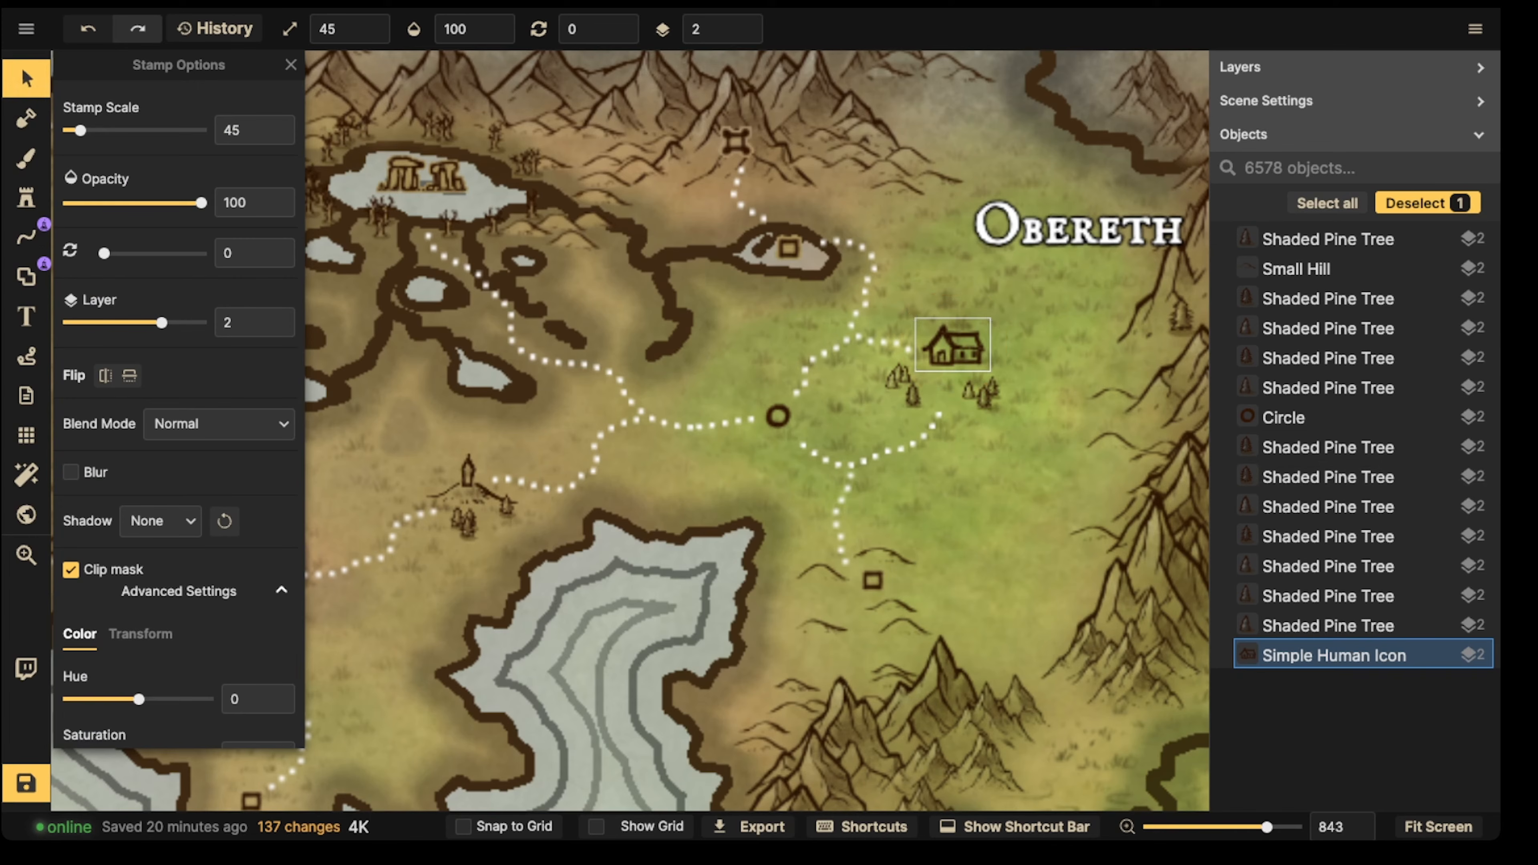
pyautogui.moveTo(954, 345)
pyautogui.mouseDown()
pyautogui.moveTo(959, 329)
pyautogui.moveTo(900, 285)
pyautogui.moveTo(952, 351)
pyautogui.mouseUp()
# Step: Move the Obereth label just above the house icon, slightly to its east, and turn off the label's outline
pyautogui.scroll(-5, 566, 252)
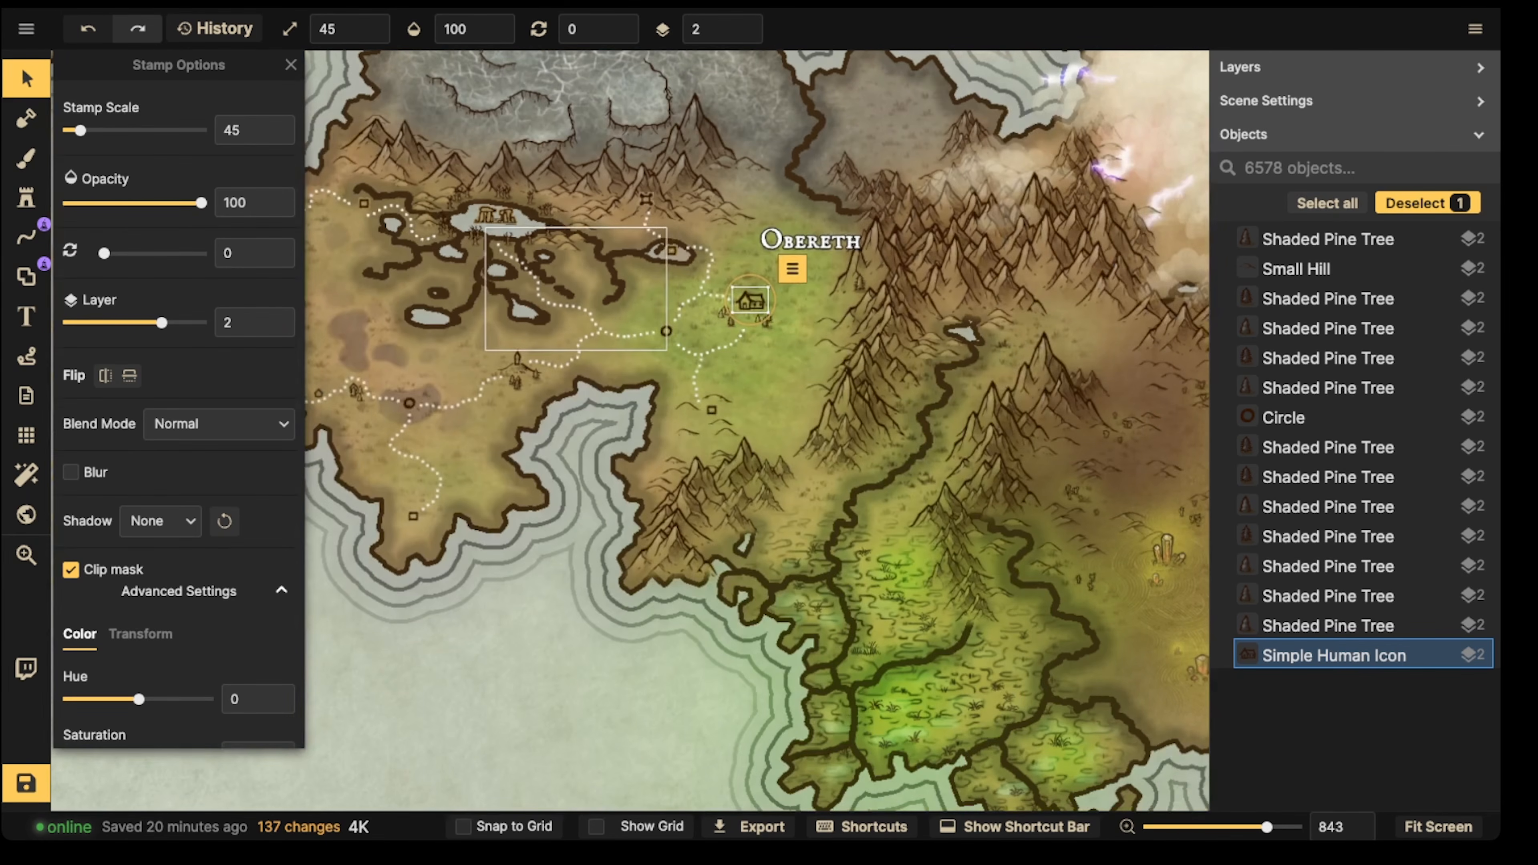
pyautogui.click(811, 241)
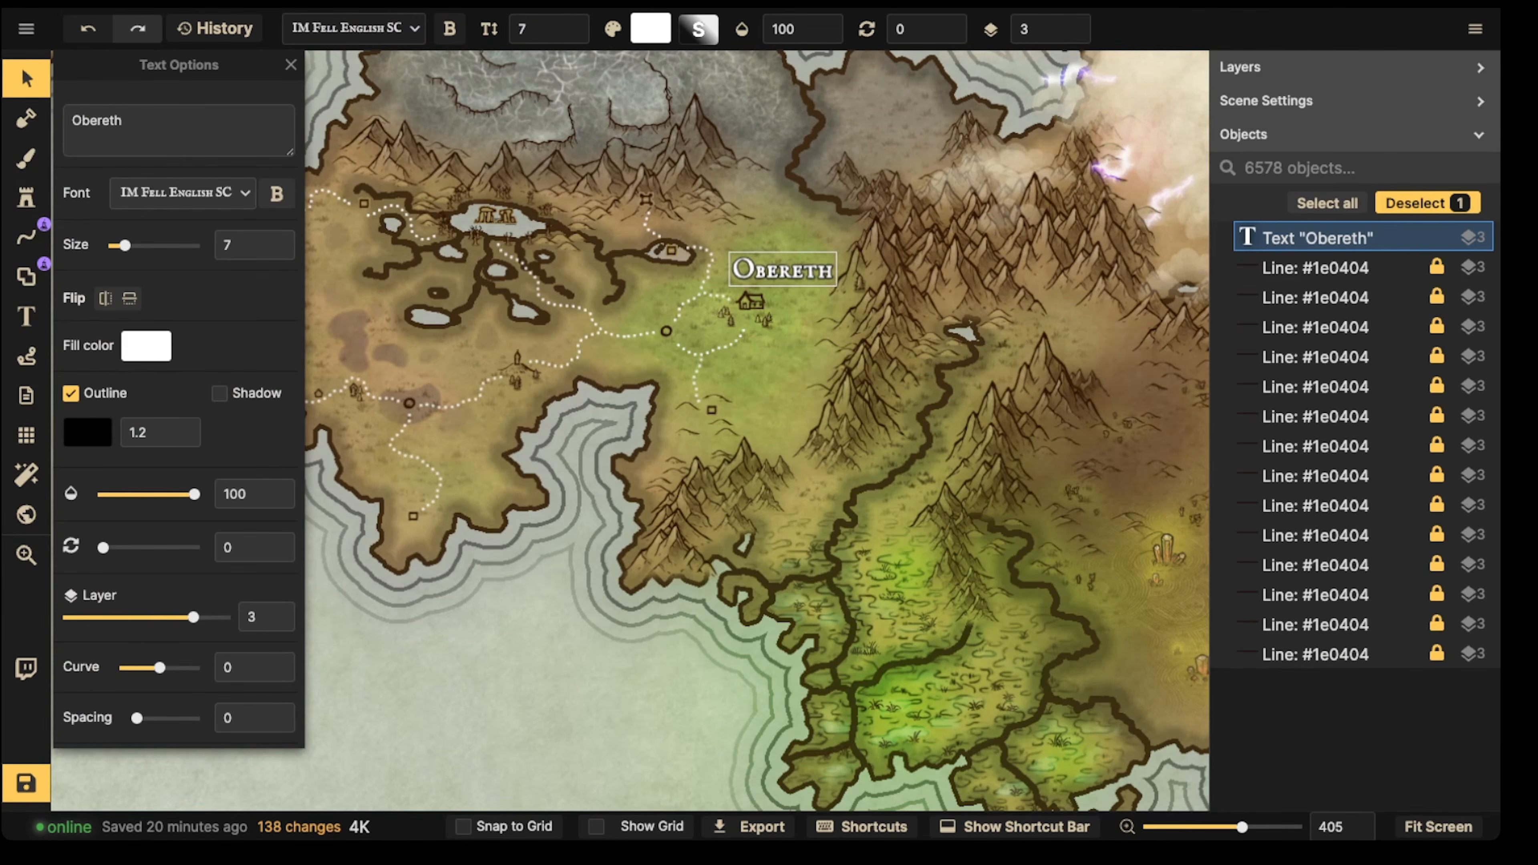
pyautogui.scroll(-2, 644, 370)
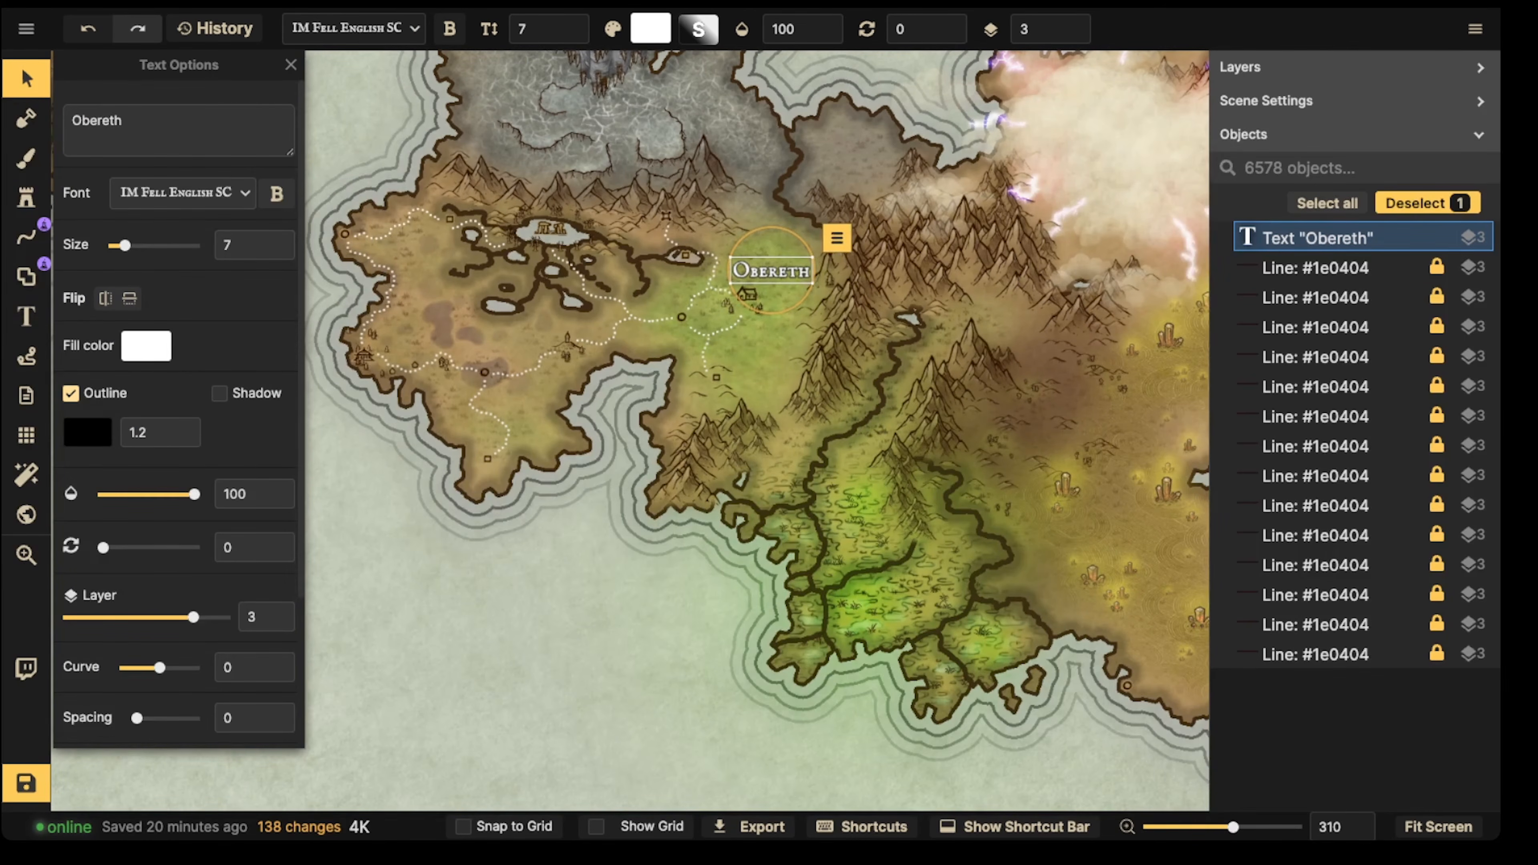
pyautogui.click(71, 394)
pyautogui.moveTo(771, 271); pyautogui.dragTo(780, 271)
pyautogui.click(503, 330)
# Step: Save the map and dismiss the error dialog
pyautogui.scroll(-3, 503, 330)
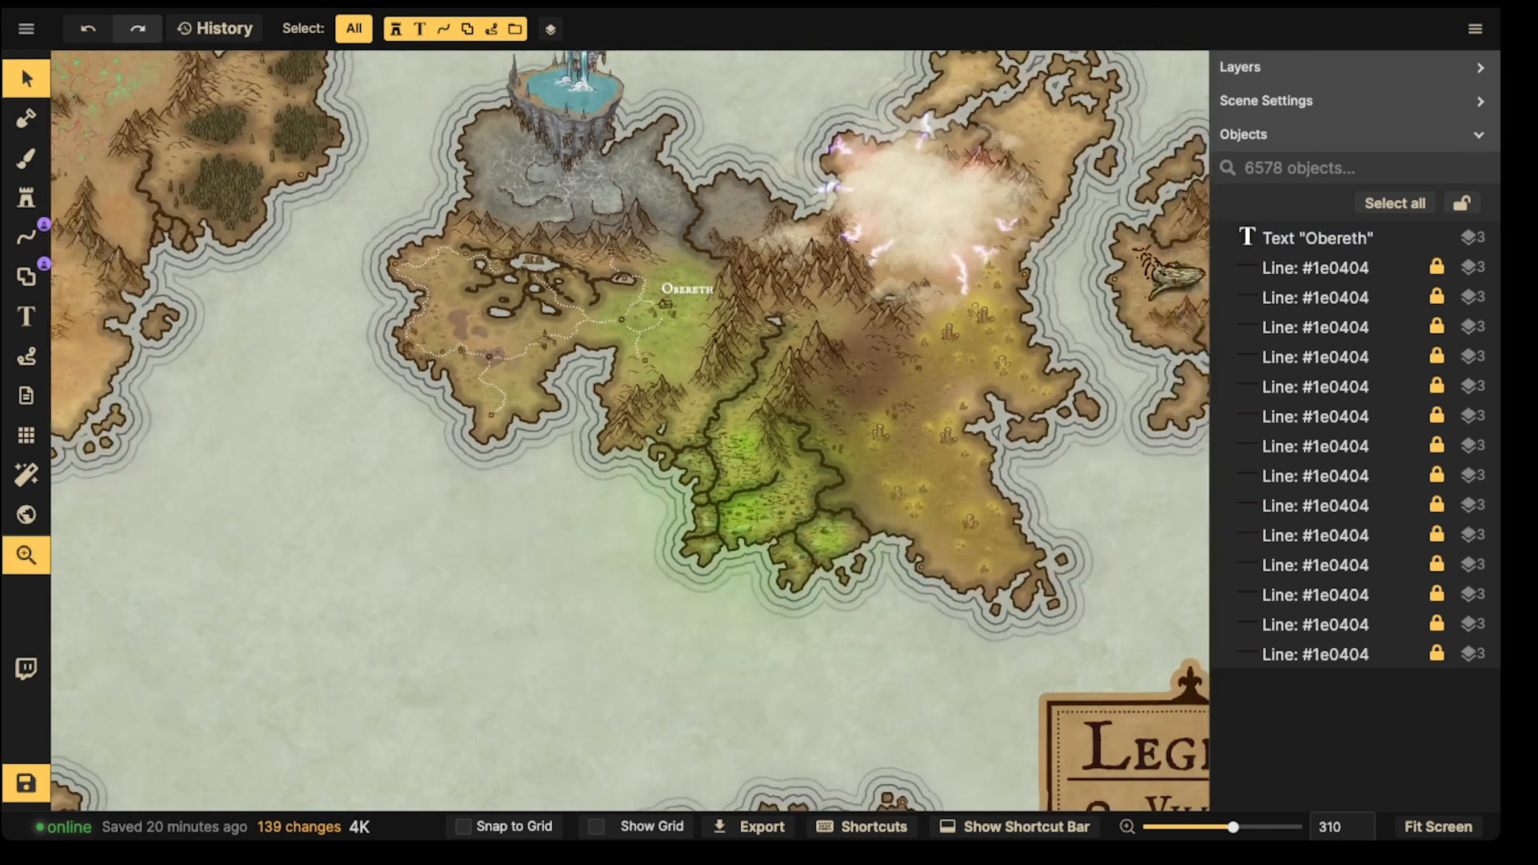
pyautogui.moveTo(502, 330); pyautogui.dragTo(596, 249)
pyautogui.hotkey('ctrl', 's')
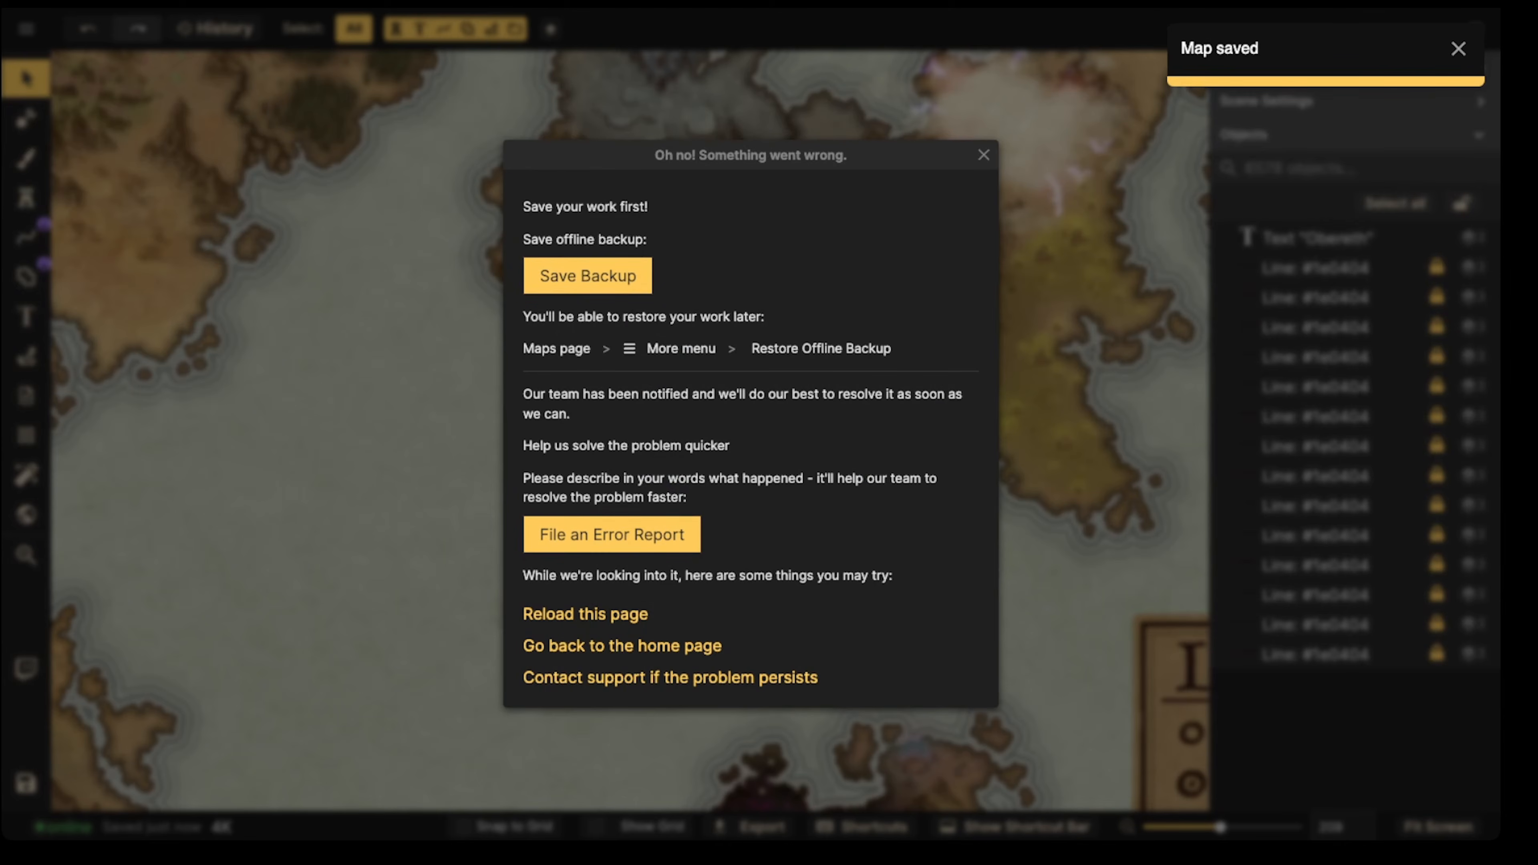
pyautogui.click(984, 155)
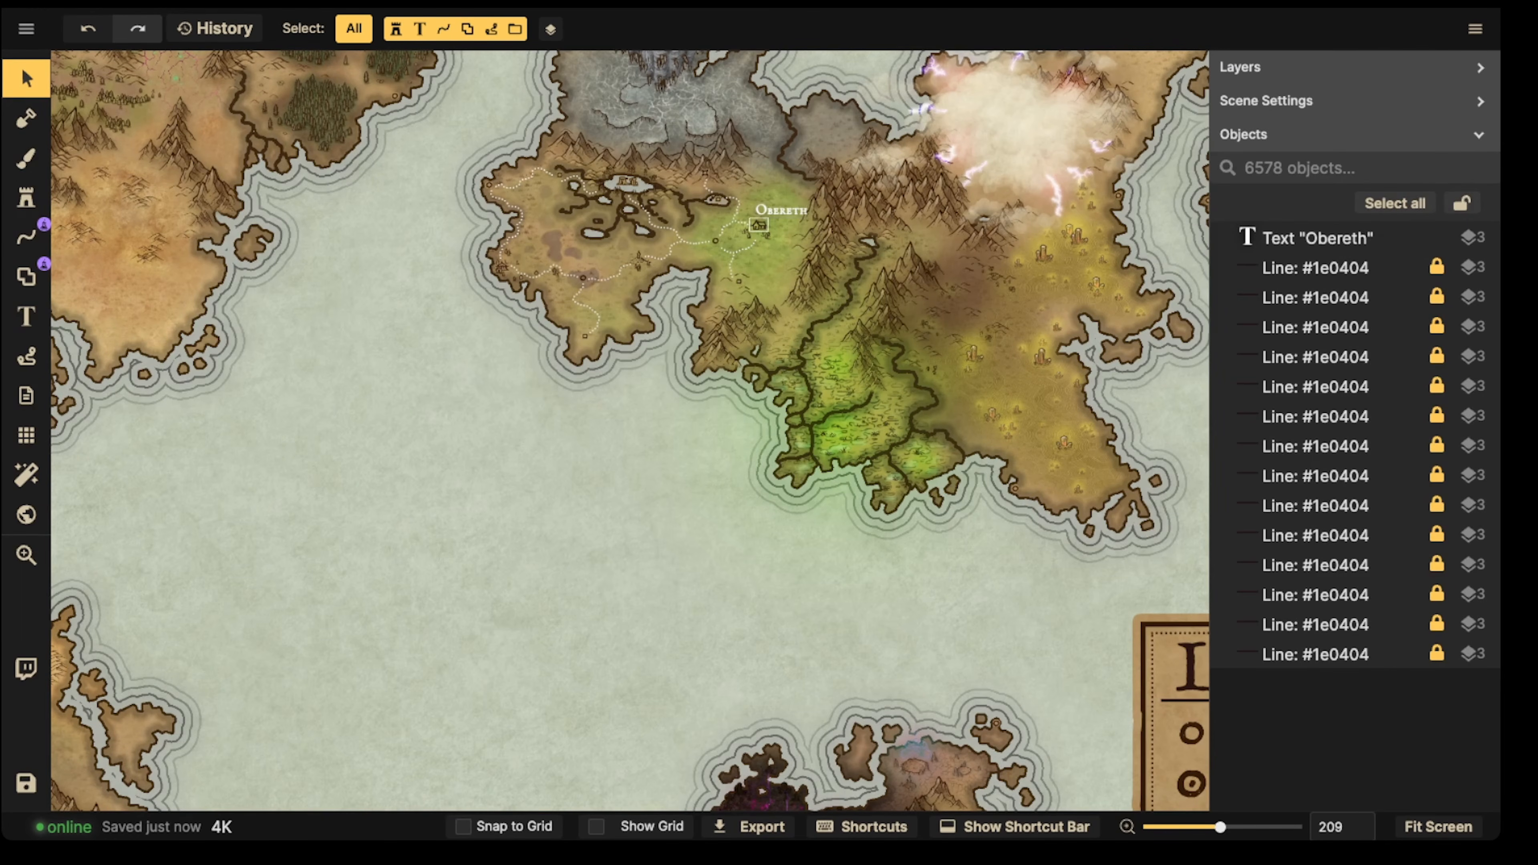
# Step: Examine the whole map, including its legend, and the markers and paths around Obereth
pyautogui.scroll(-5, 740, 348)
pyautogui.scroll(-1, 740, 348)
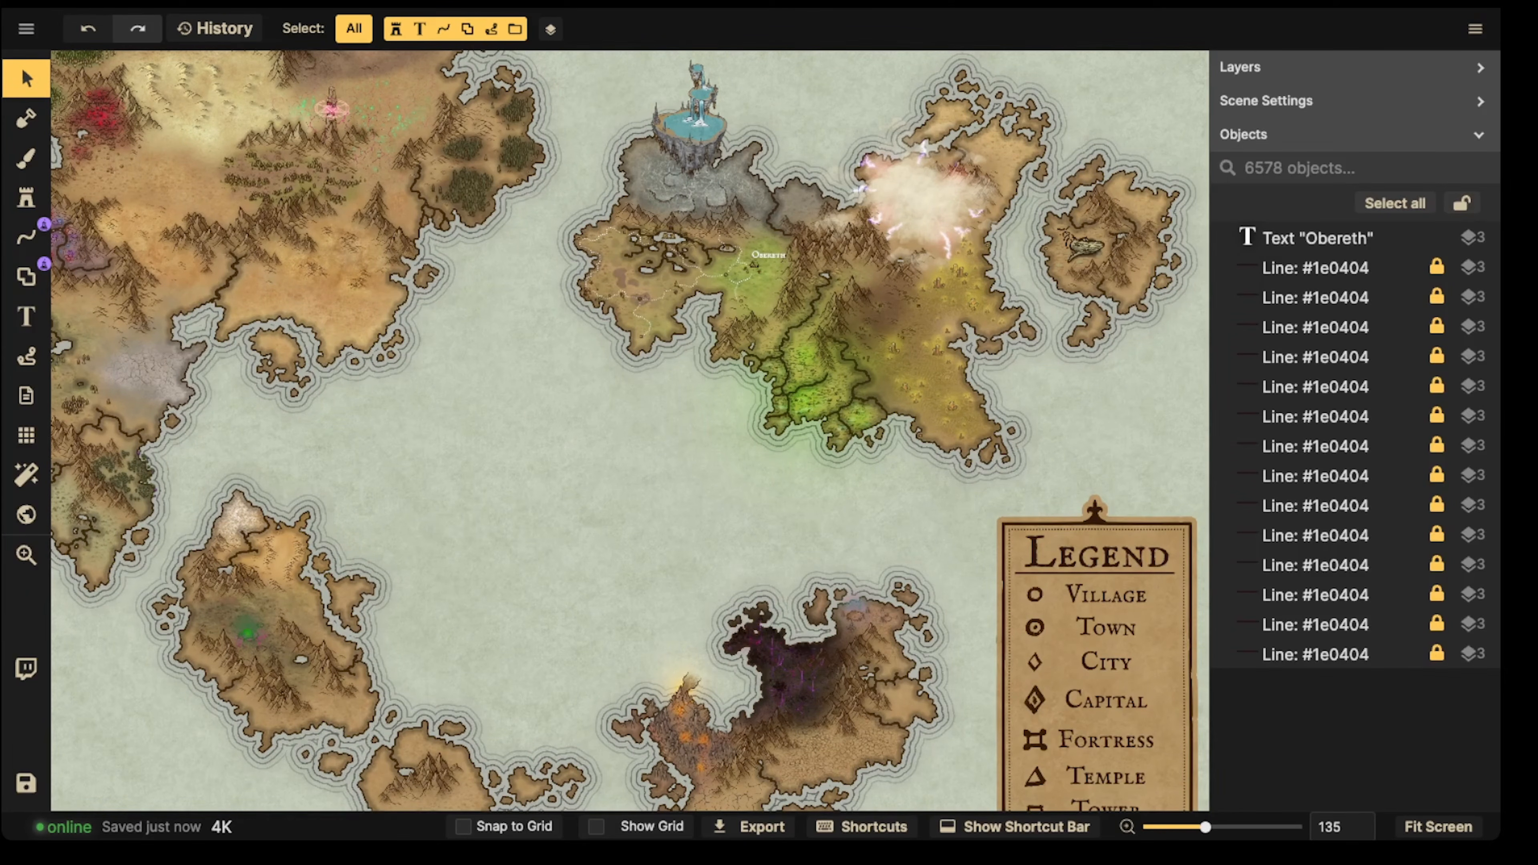
pyautogui.scroll(-4, 721, 276)
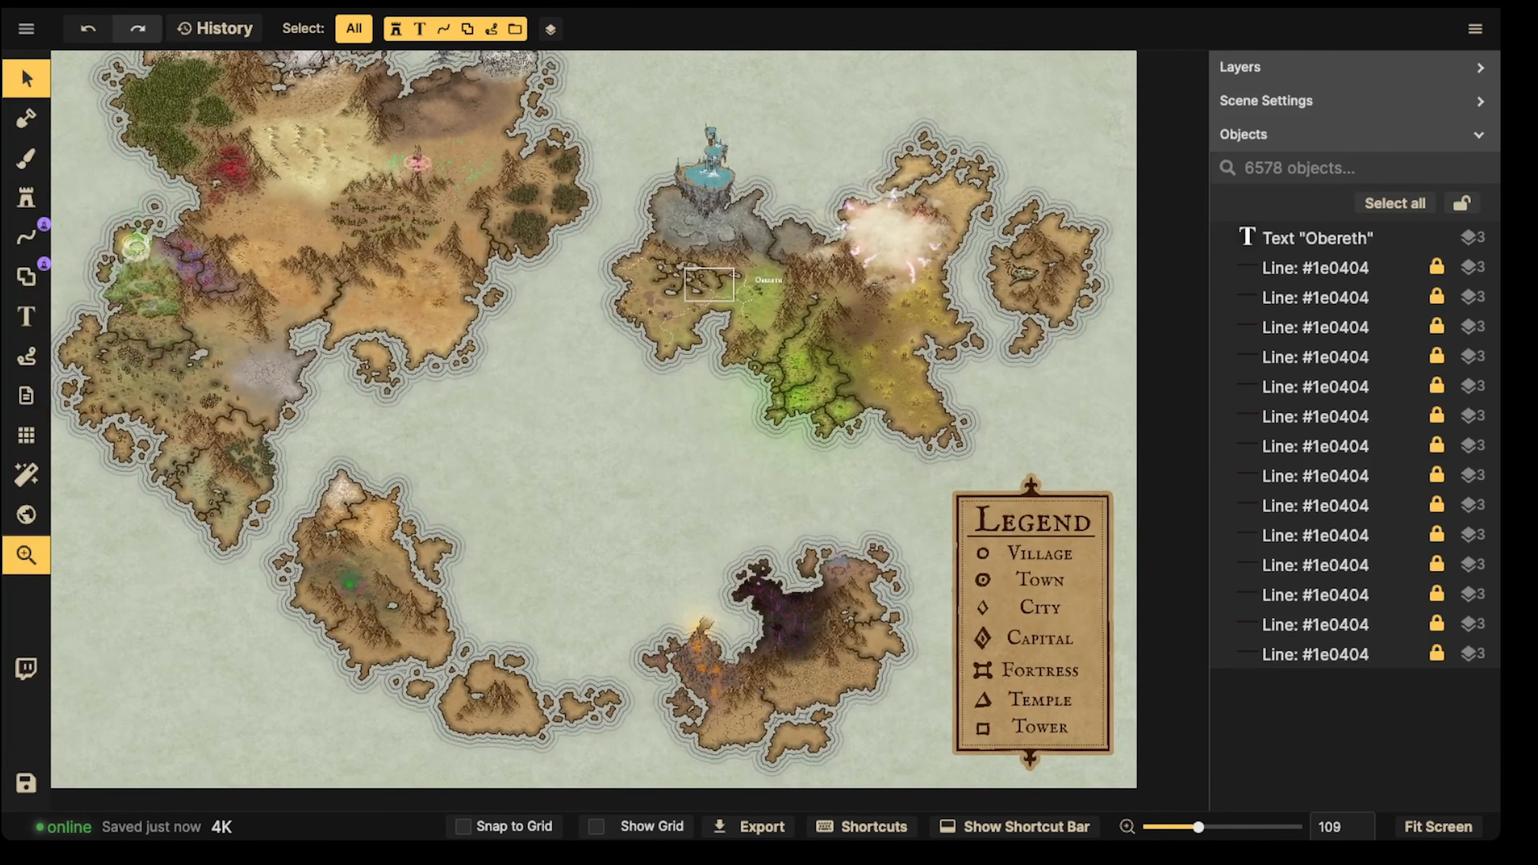
pyautogui.scroll(-3, 709, 285)
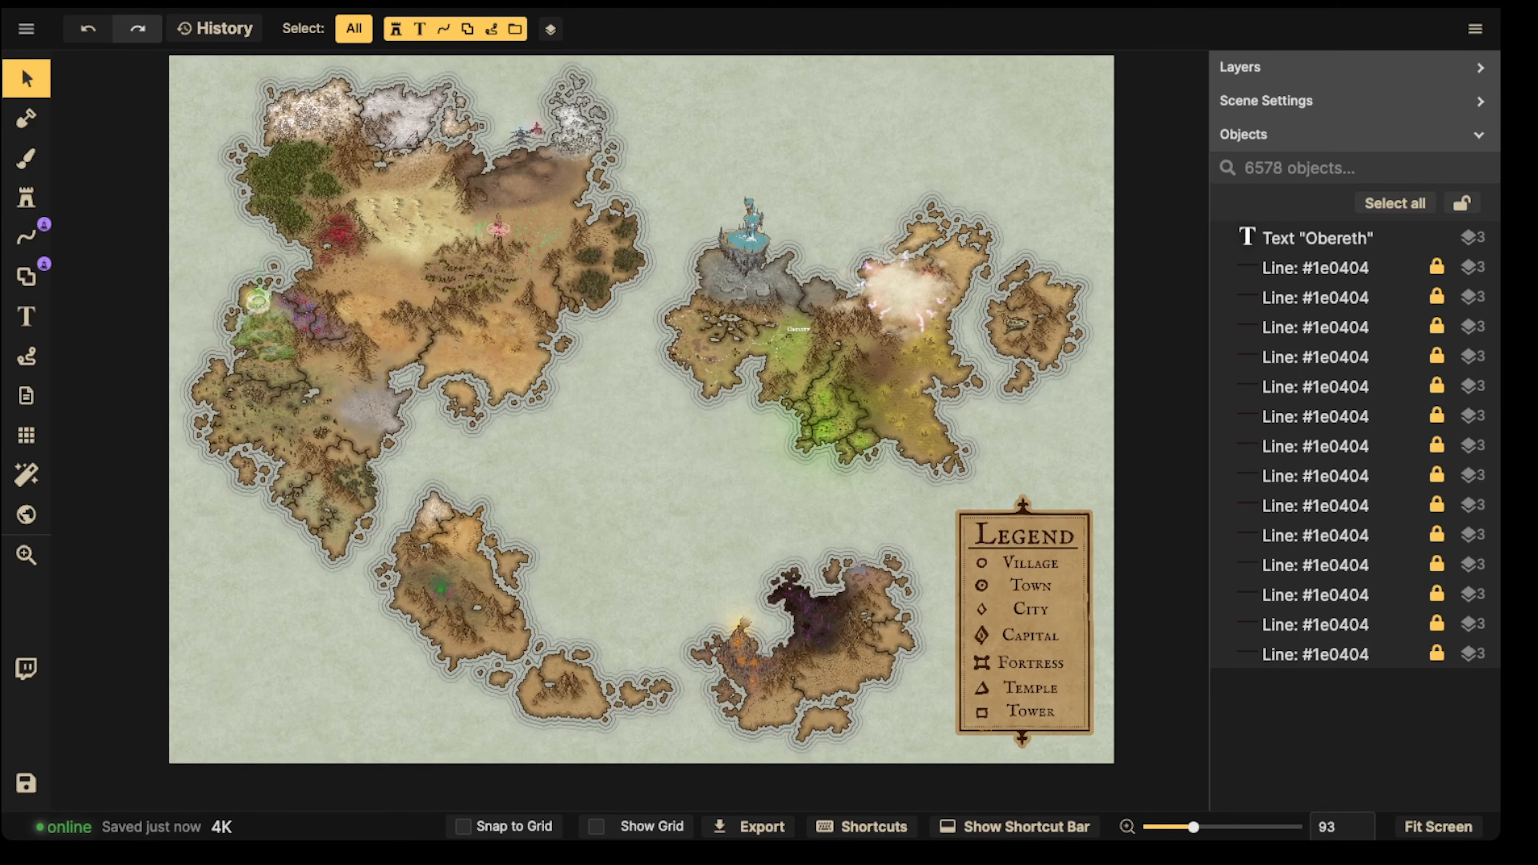
pyautogui.scroll(8, 752, 347)
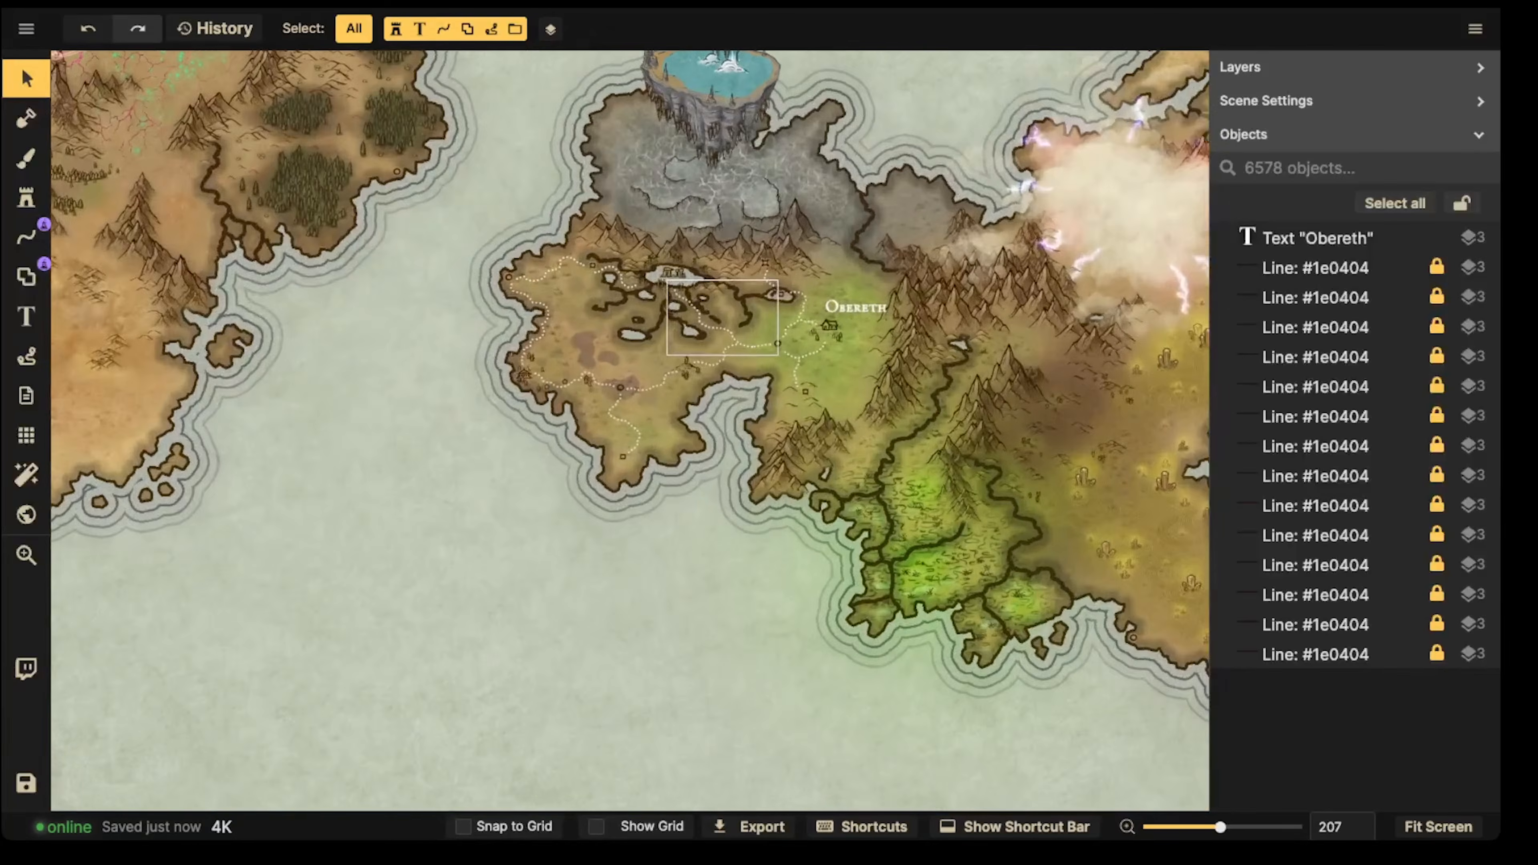
pyautogui.scroll(10, 623, 381)
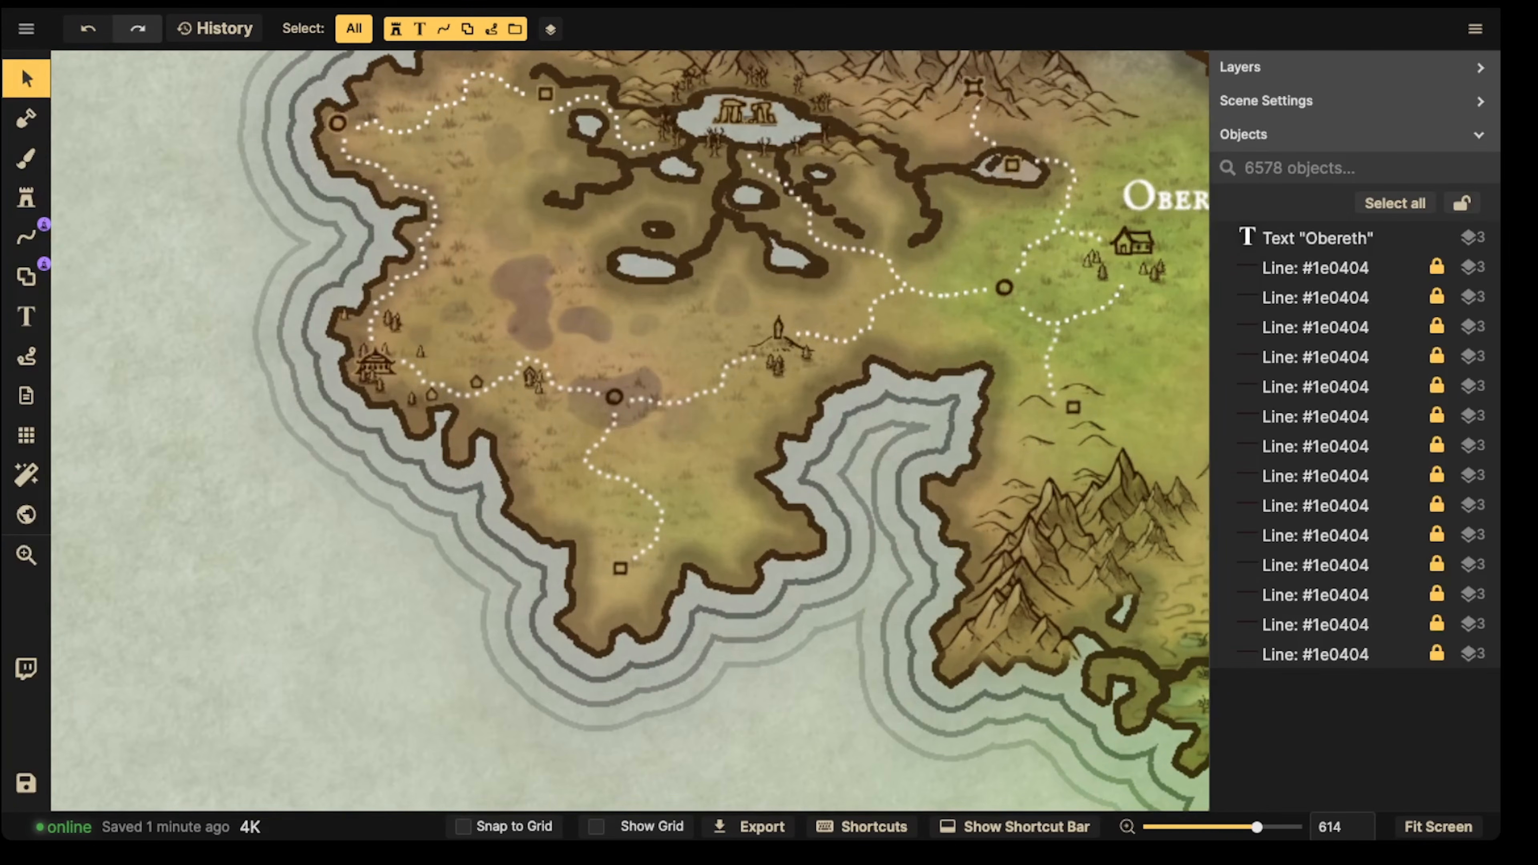
pyautogui.press('space')
pyautogui.moveTo(727, 357); pyautogui.dragTo(679, 383)
pyautogui.press('space')
pyautogui.moveTo(986, 279); pyautogui.dragTo(654, 307)
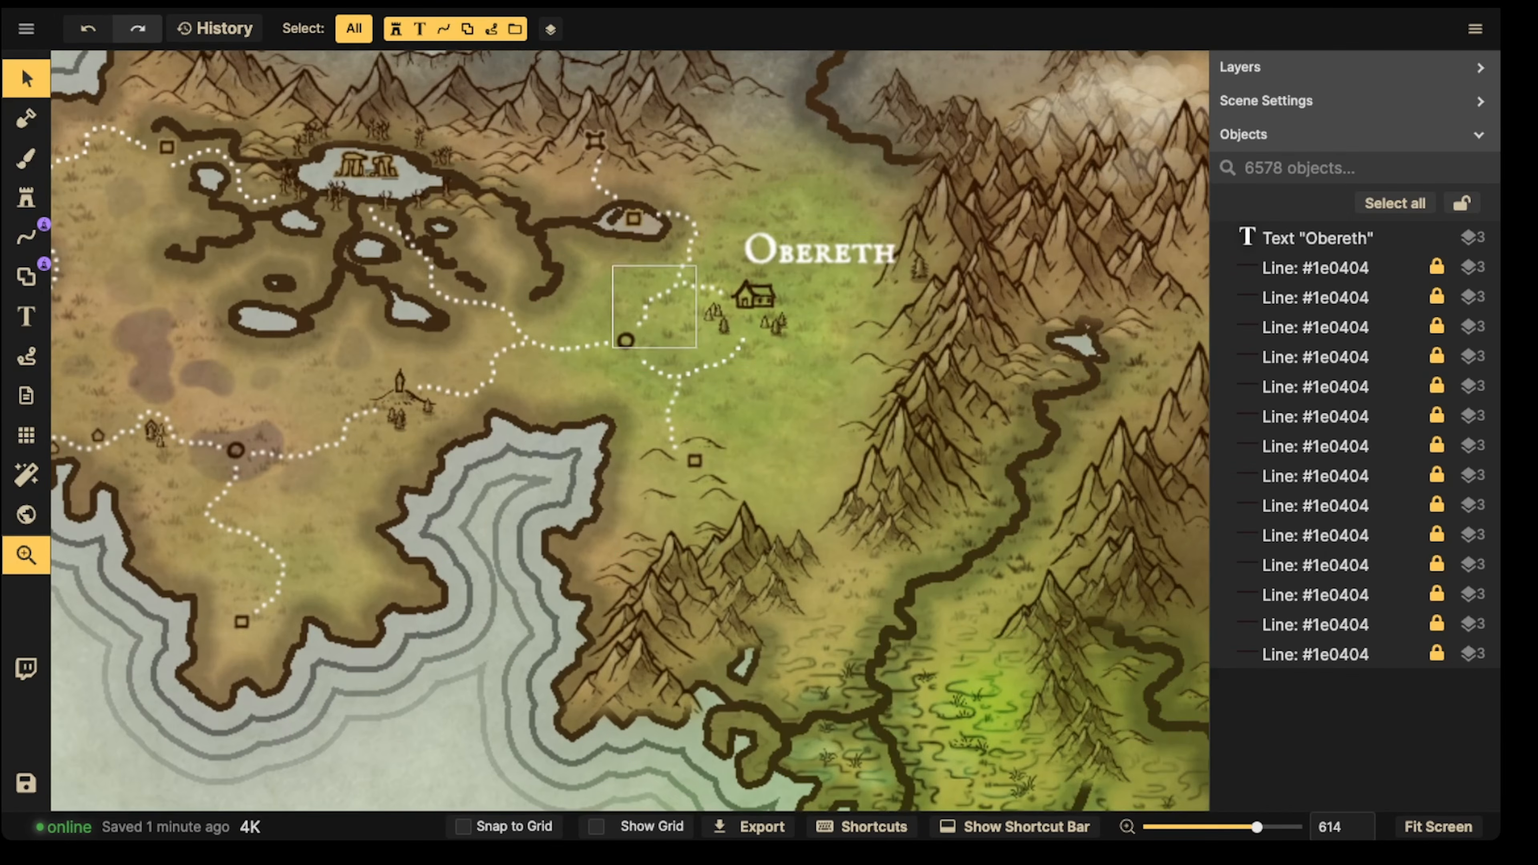
pyautogui.moveTo(689, 254); pyautogui.dragTo(784, 300)
pyautogui.moveTo(812, 428); pyautogui.dragTo(846, 385)
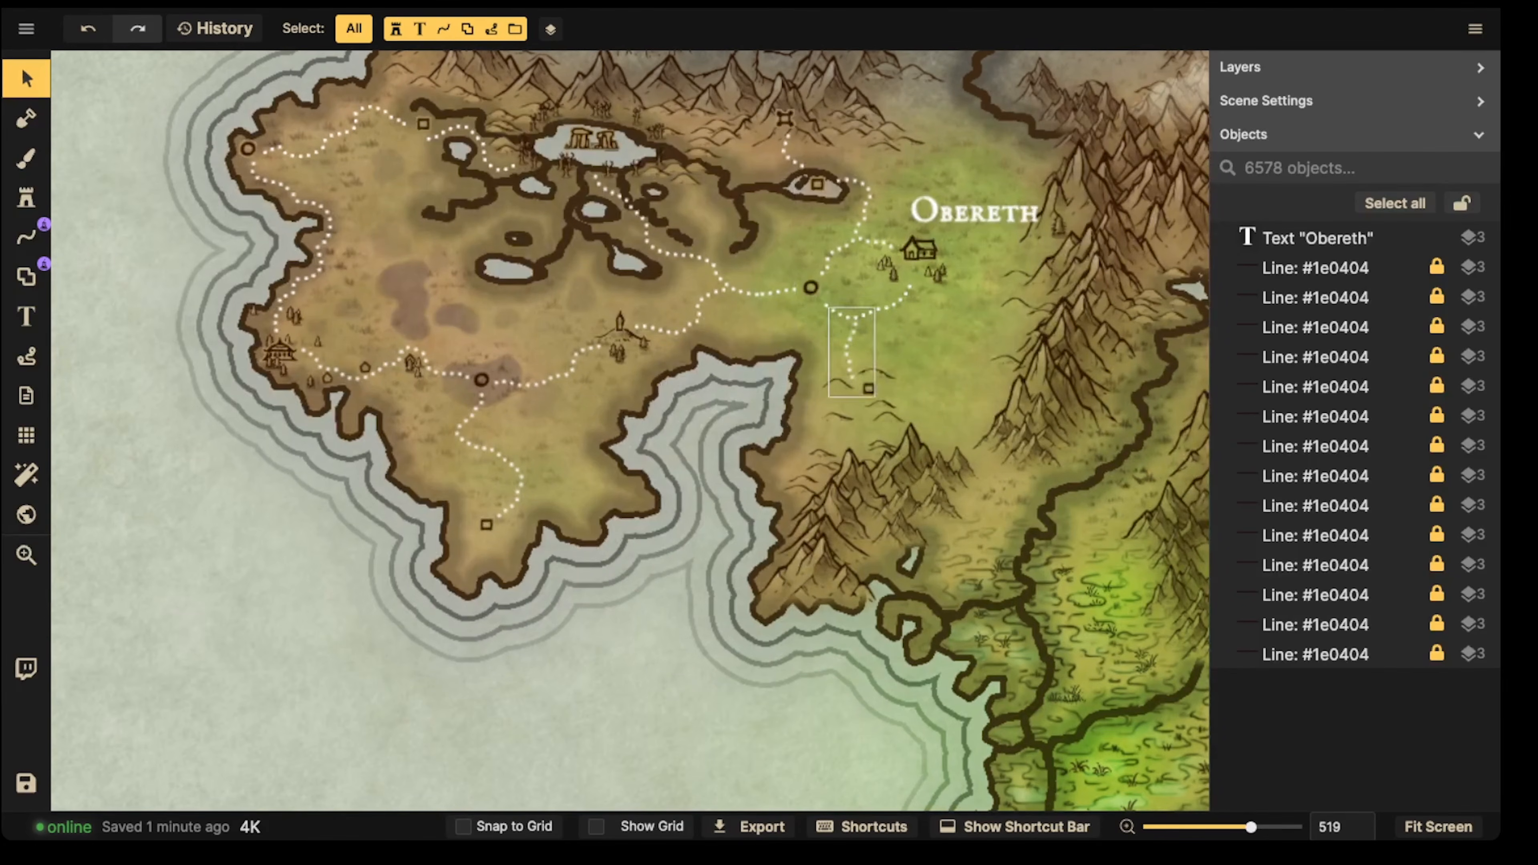
# Step: Copy the circle marker west of the house icon and place the duplicate in the gap between the two southern mountain ranges
pyautogui.click(811, 288)
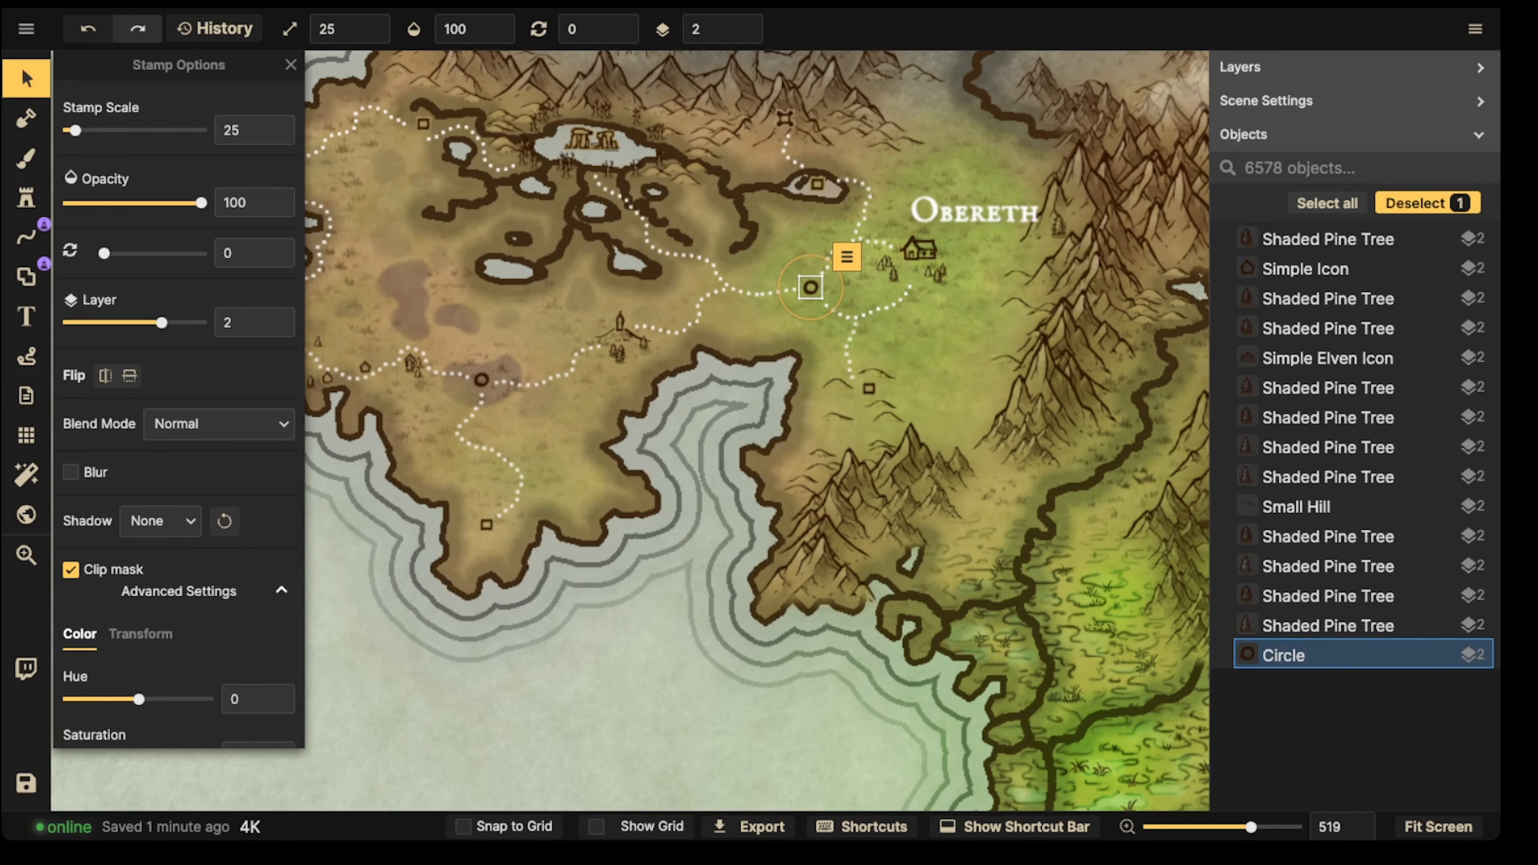
pyautogui.moveTo(996, 463); pyautogui.dragTo(879, 382)
pyautogui.scroll(6, 878, 382)
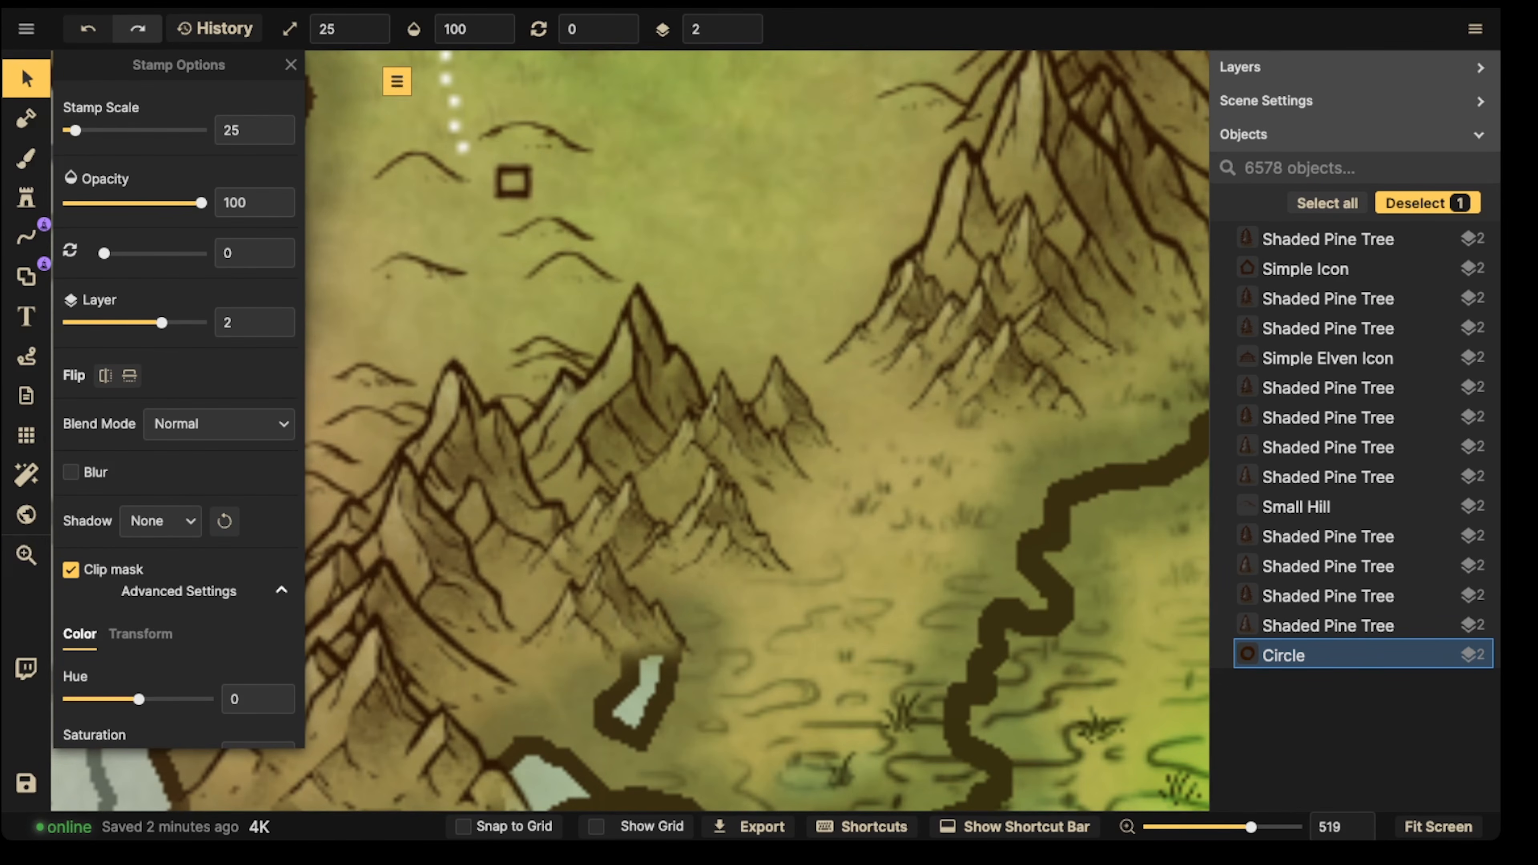
pyautogui.click(849, 398)
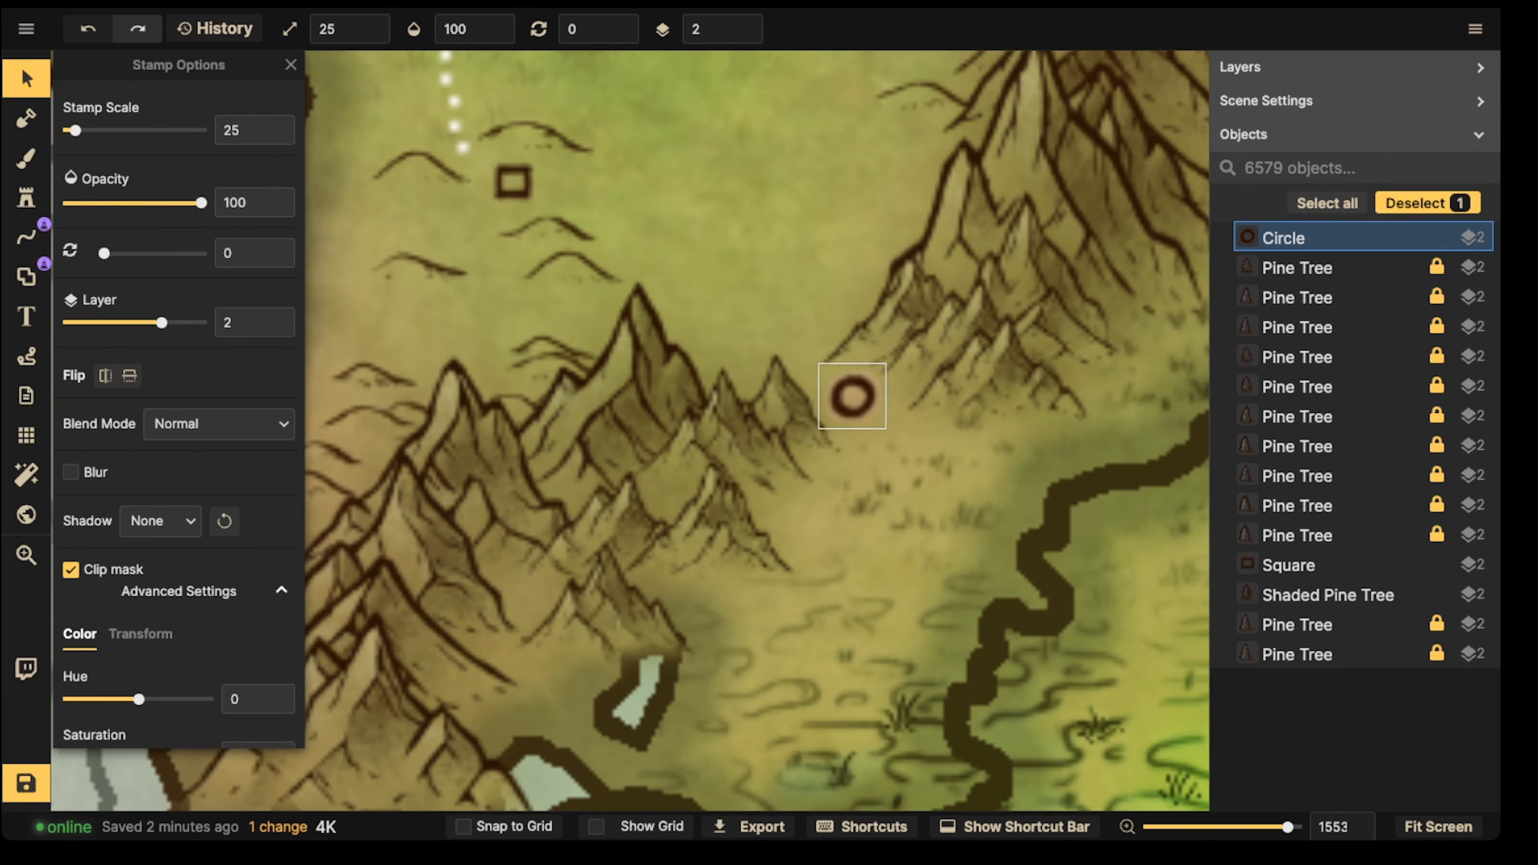
pyautogui.moveTo(852, 387)
pyautogui.mouseDown()
pyautogui.moveTo(1017, 236)
pyautogui.moveTo(636, 366)
pyautogui.moveTo(758, 392)
pyautogui.moveTo(992, 298)
pyautogui.moveTo(833, 386)
pyautogui.moveTo(790, 333)
pyautogui.moveTo(906, 446)
pyautogui.moveTo(824, 385)
pyautogui.moveTo(859, 397)
pyautogui.moveTo(866, 385)
pyautogui.mouseUp()
pyautogui.scroll(-2, 842, 385)
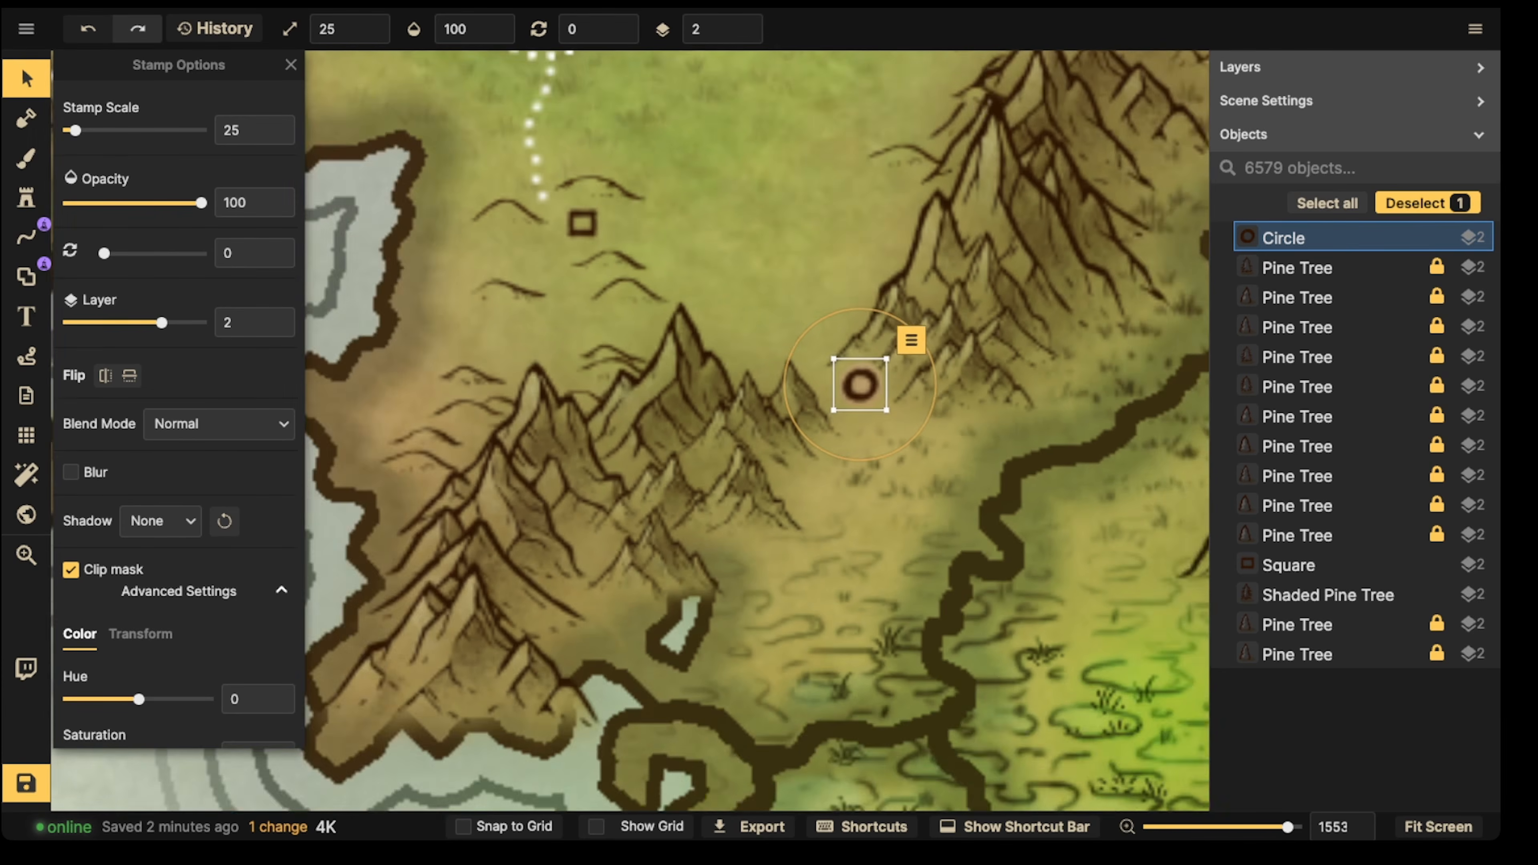
# Step: Place another copy of the circle marker north of Obereth, beside the dark border at the eastern end of the northern mountains
pyautogui.scroll(-3, 854, 383)
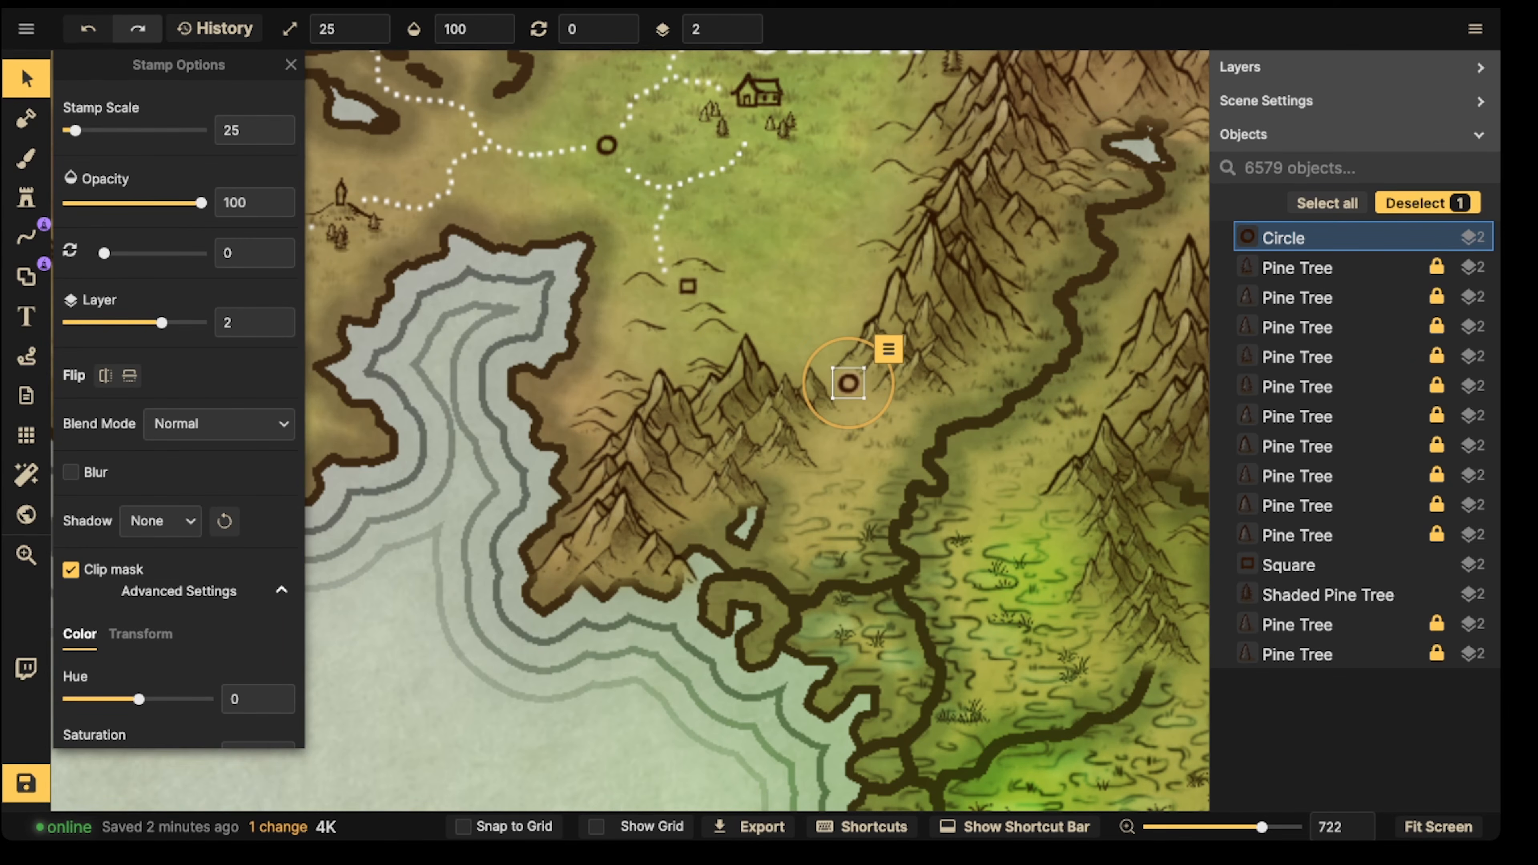
pyautogui.click(849, 383)
pyautogui.press('space')
pyautogui.moveTo(848, 182); pyautogui.dragTo(853, 773)
pyautogui.scroll(3, 834, 438)
pyautogui.moveTo(834, 438); pyautogui.dragTo(932, 492)
pyautogui.hotkey('ctrl', 'v')
pyautogui.scroll(-6, 829, 411)
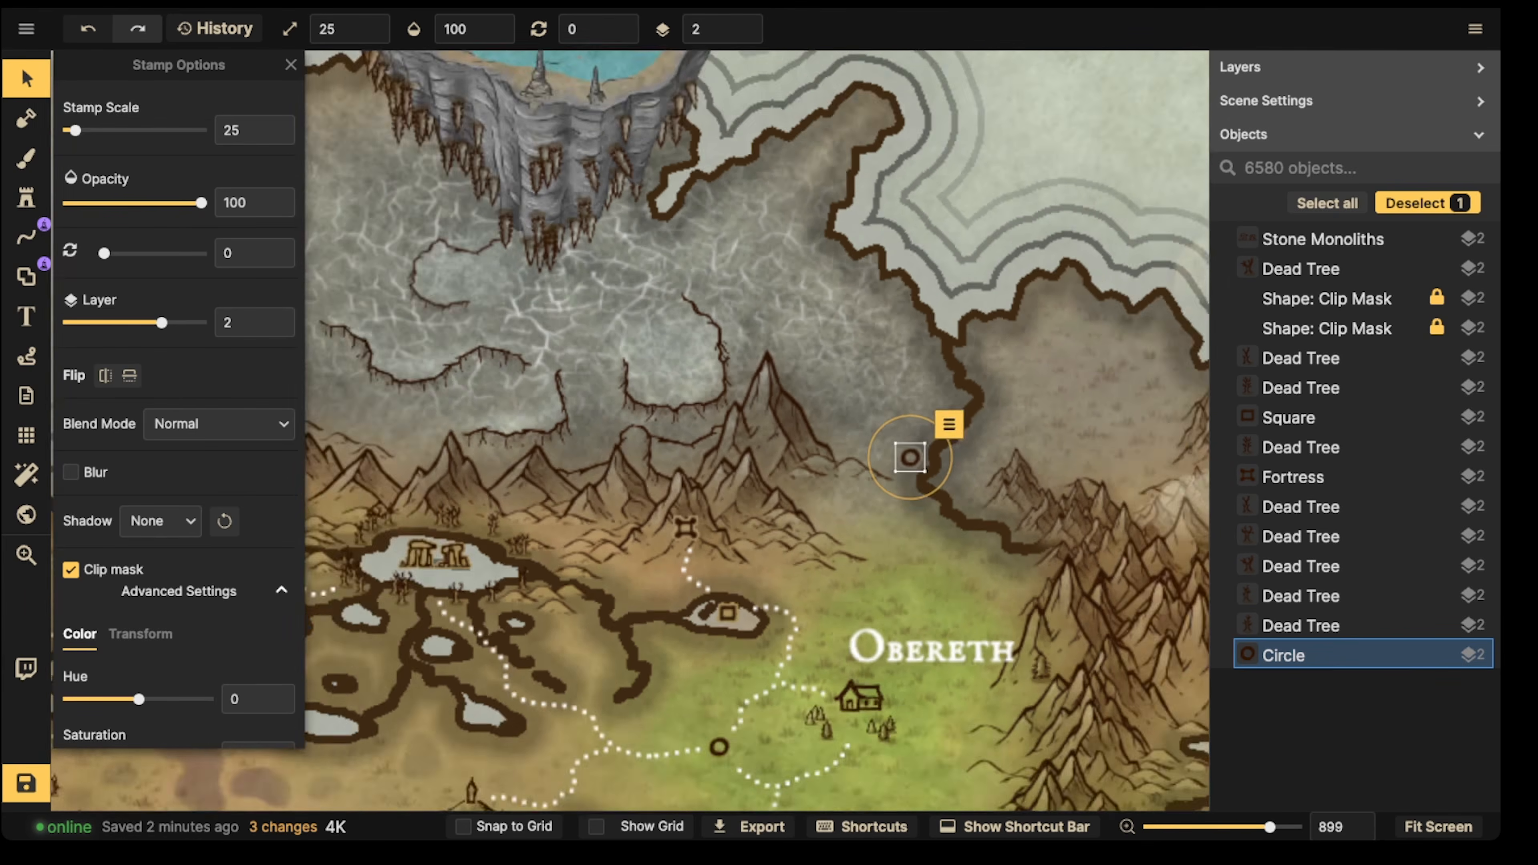
pyautogui.press('Escape')
# Step: Draw white dotted paths from the road northwest of Obereth to the northern circle marker and from the southern square marker to the southeastern circle
pyautogui.scroll(-3, 817, 419)
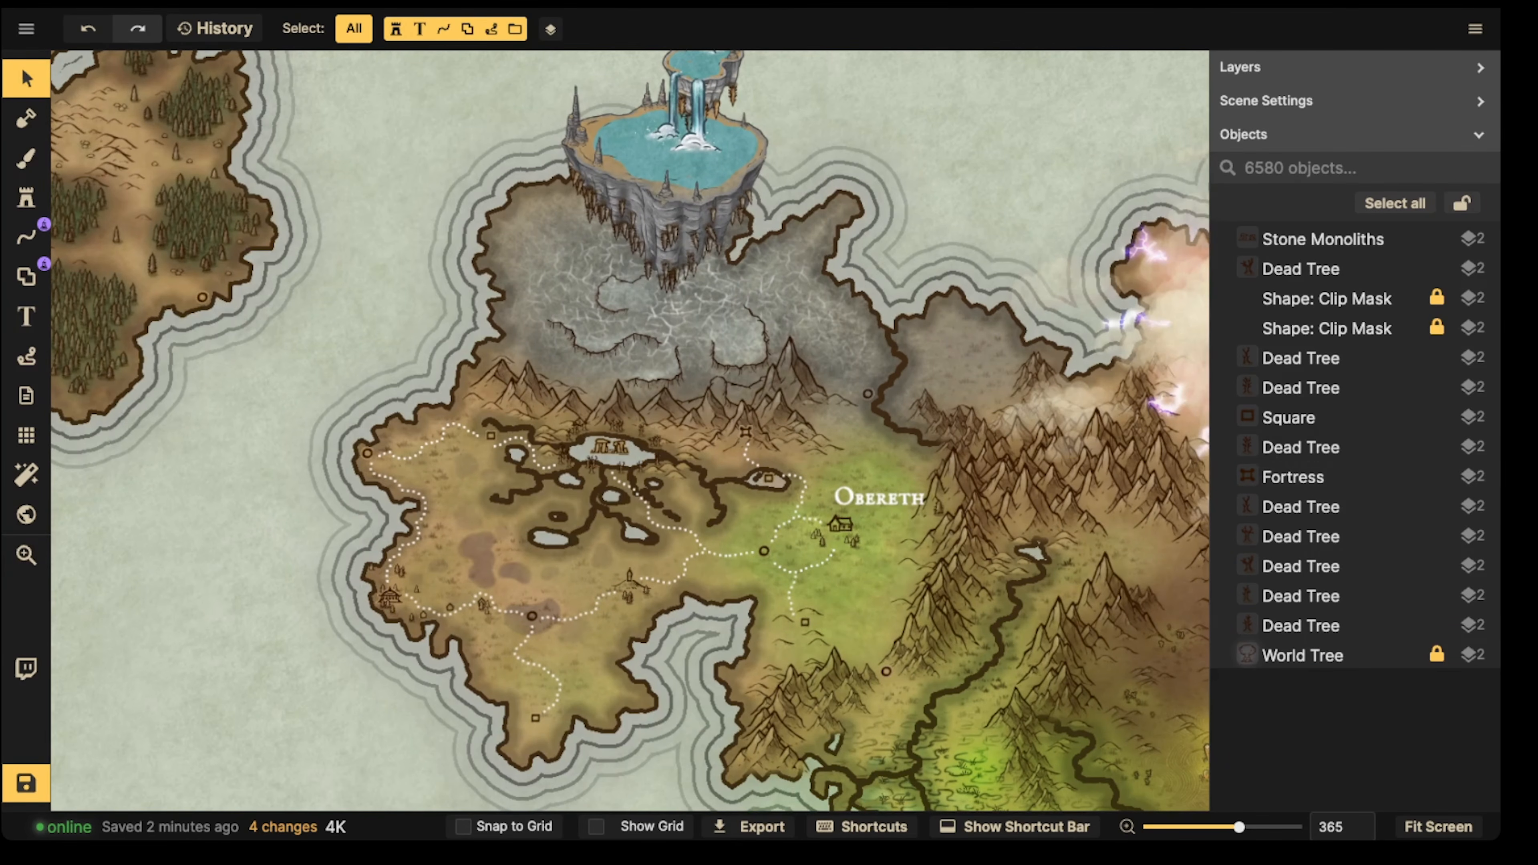
pyautogui.moveTo(818, 418); pyautogui.dragTo(742, 356)
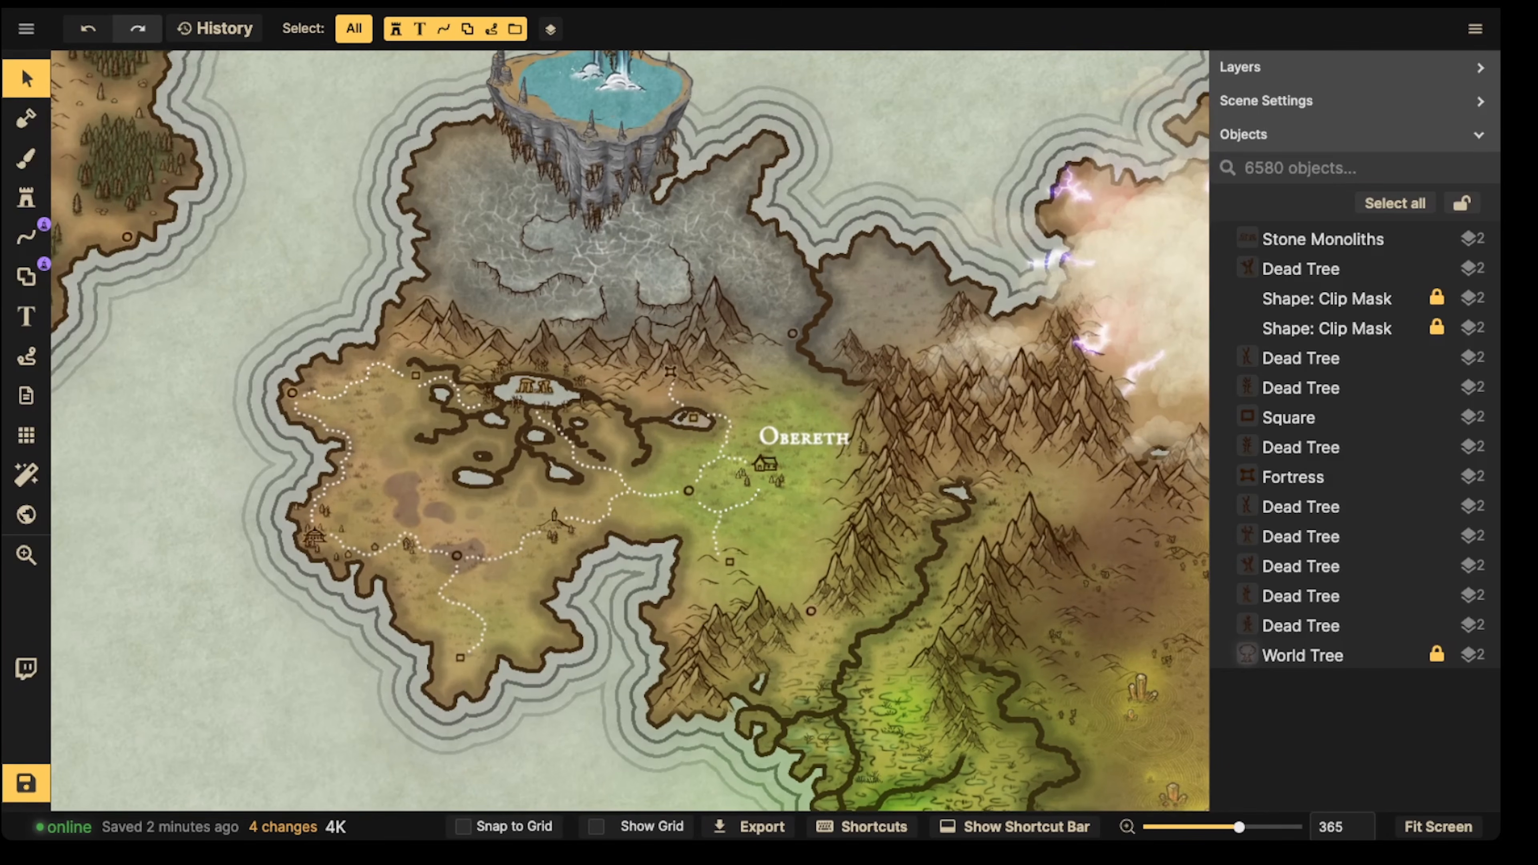
pyautogui.click(26, 237)
pyautogui.scroll(5, 564, 353)
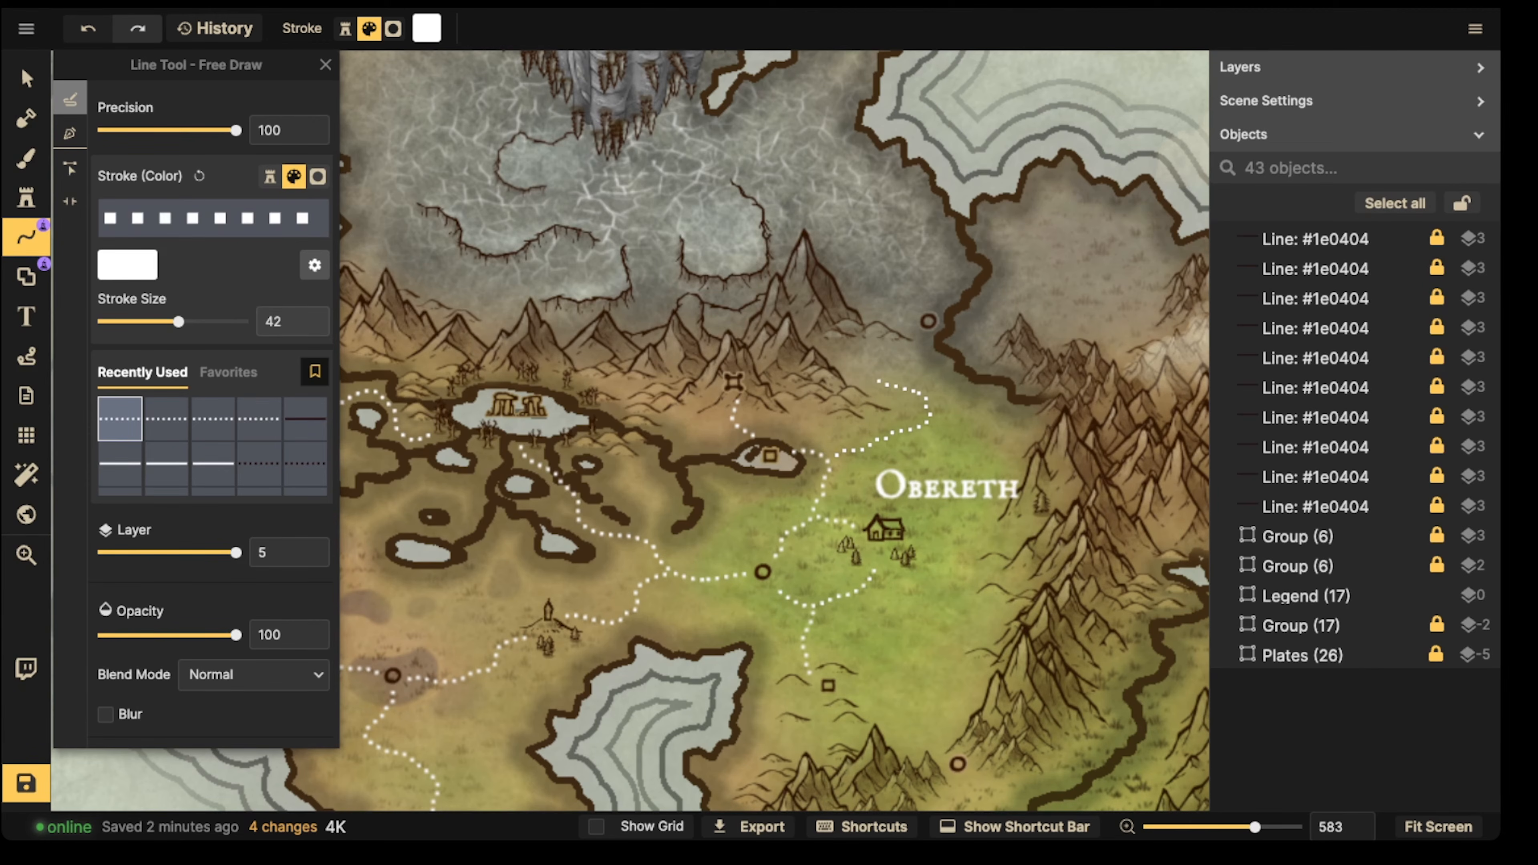
pyautogui.moveTo(915, 350); pyautogui.dragTo(723, 188)
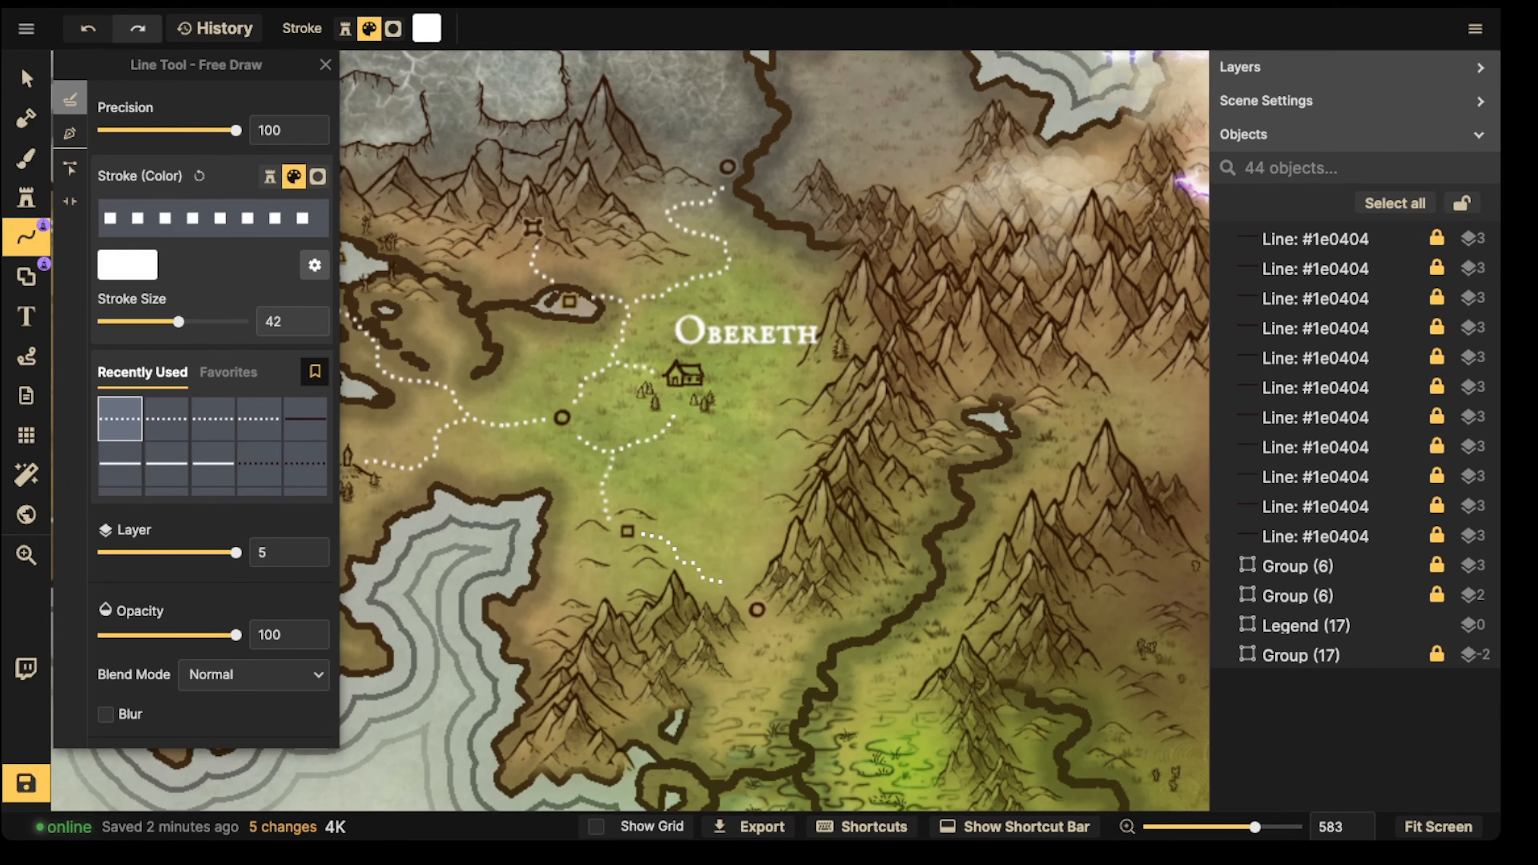
pyautogui.moveTo(739, 601); pyautogui.dragTo(741, 603)
pyautogui.press('Escape')
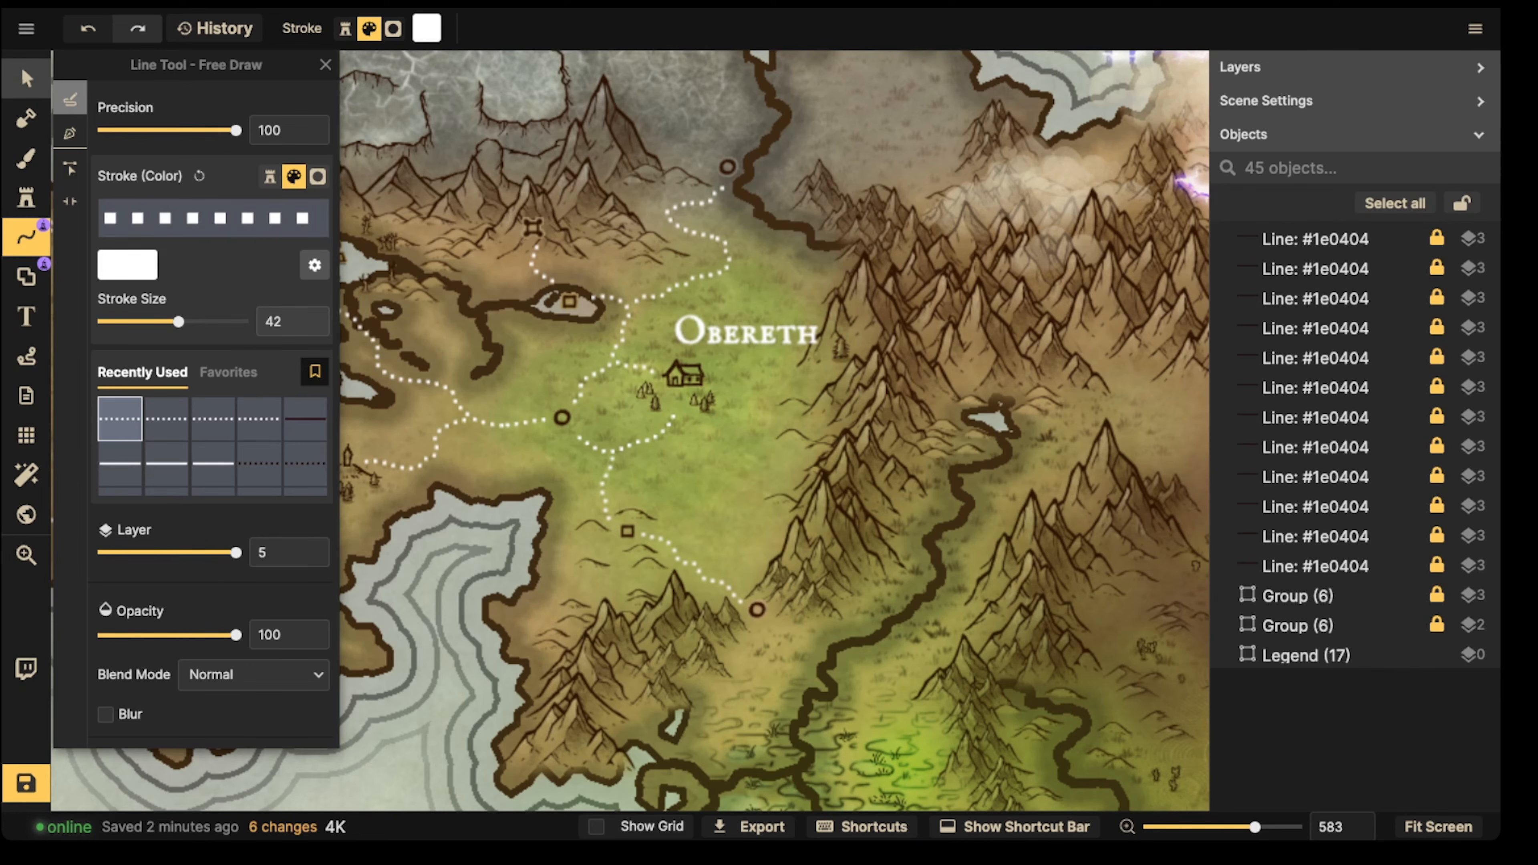
pyautogui.click(26, 78)
# Step: Examine the path network and markers across the Obereth region and its western coast
pyautogui.scroll(-3, 335, 254)
pyautogui.moveTo(319, 252); pyautogui.dragTo(594, 272)
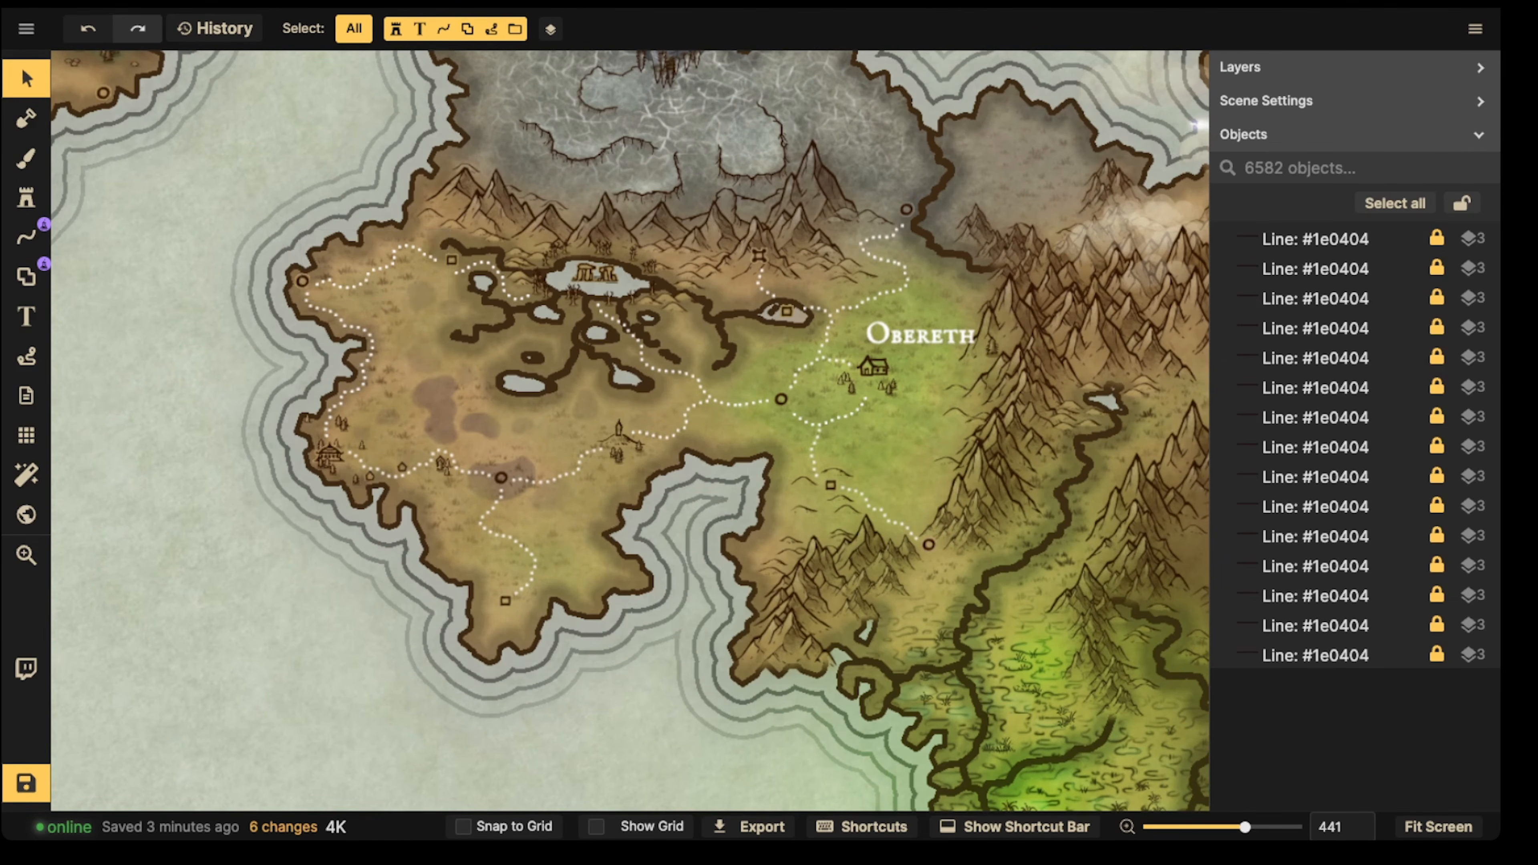
pyautogui.scroll(3, 627, 424)
pyautogui.moveTo(628, 418); pyautogui.dragTo(711, 354)
pyautogui.moveTo(410, 424); pyautogui.dragTo(271, 588)
pyautogui.moveTo(463, 395); pyautogui.dragTo(598, 411)
pyautogui.scroll(-4, 556, 364)
pyautogui.scroll(-3, 557, 364)
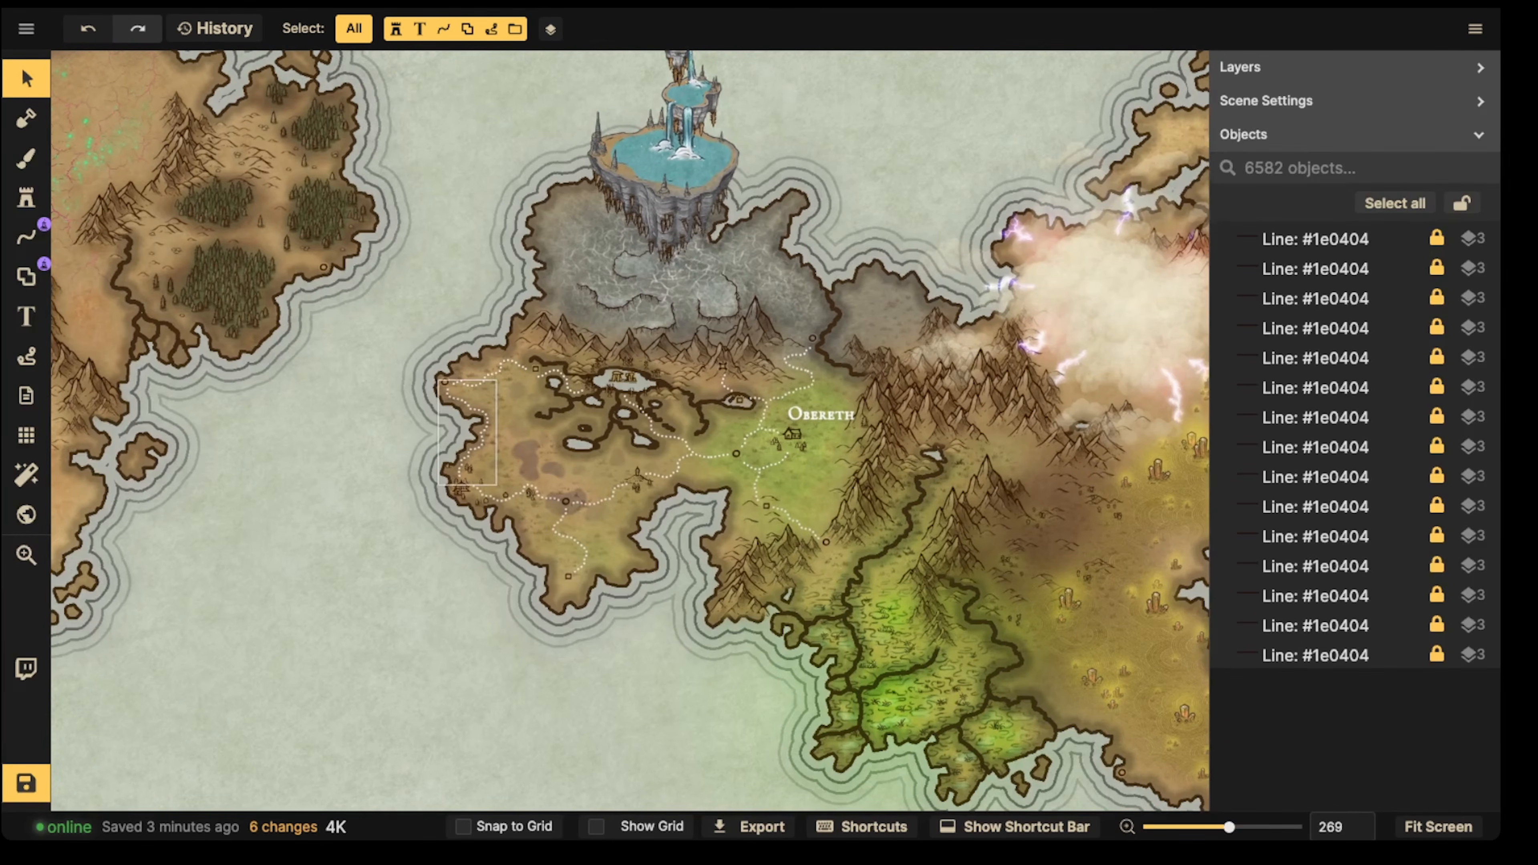
# Step: Delete the circle marker on the dark patch where the southwestern dotted paths meet
pyautogui.scroll(6, 549, 381)
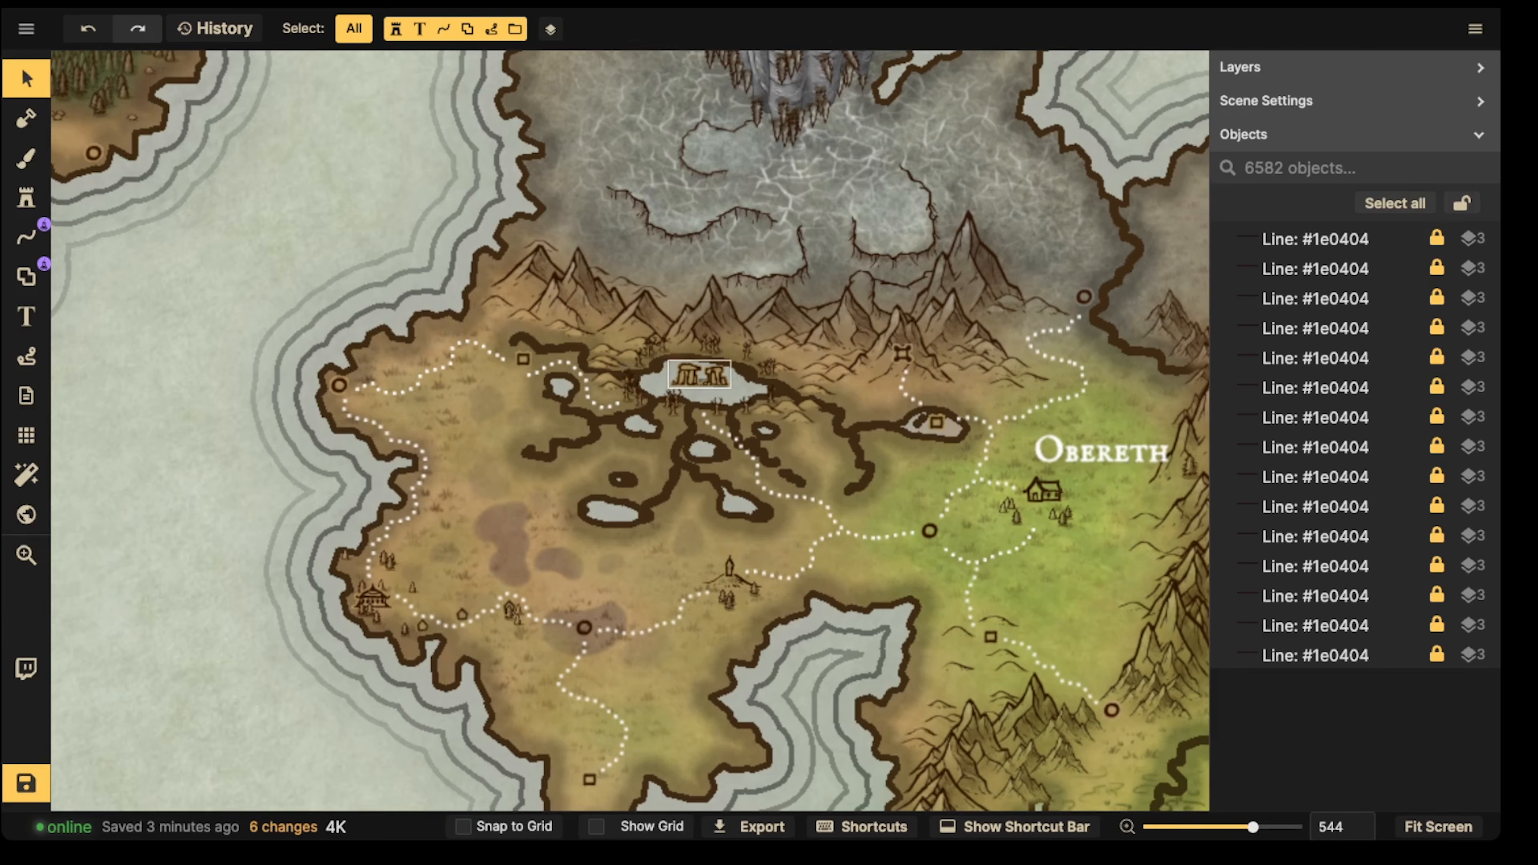
pyautogui.click(700, 374)
pyautogui.moveTo(569, 388); pyautogui.dragTo(579, 364)
pyautogui.moveTo(494, 588); pyautogui.dragTo(511, 459)
pyautogui.scroll(5, 611, 473)
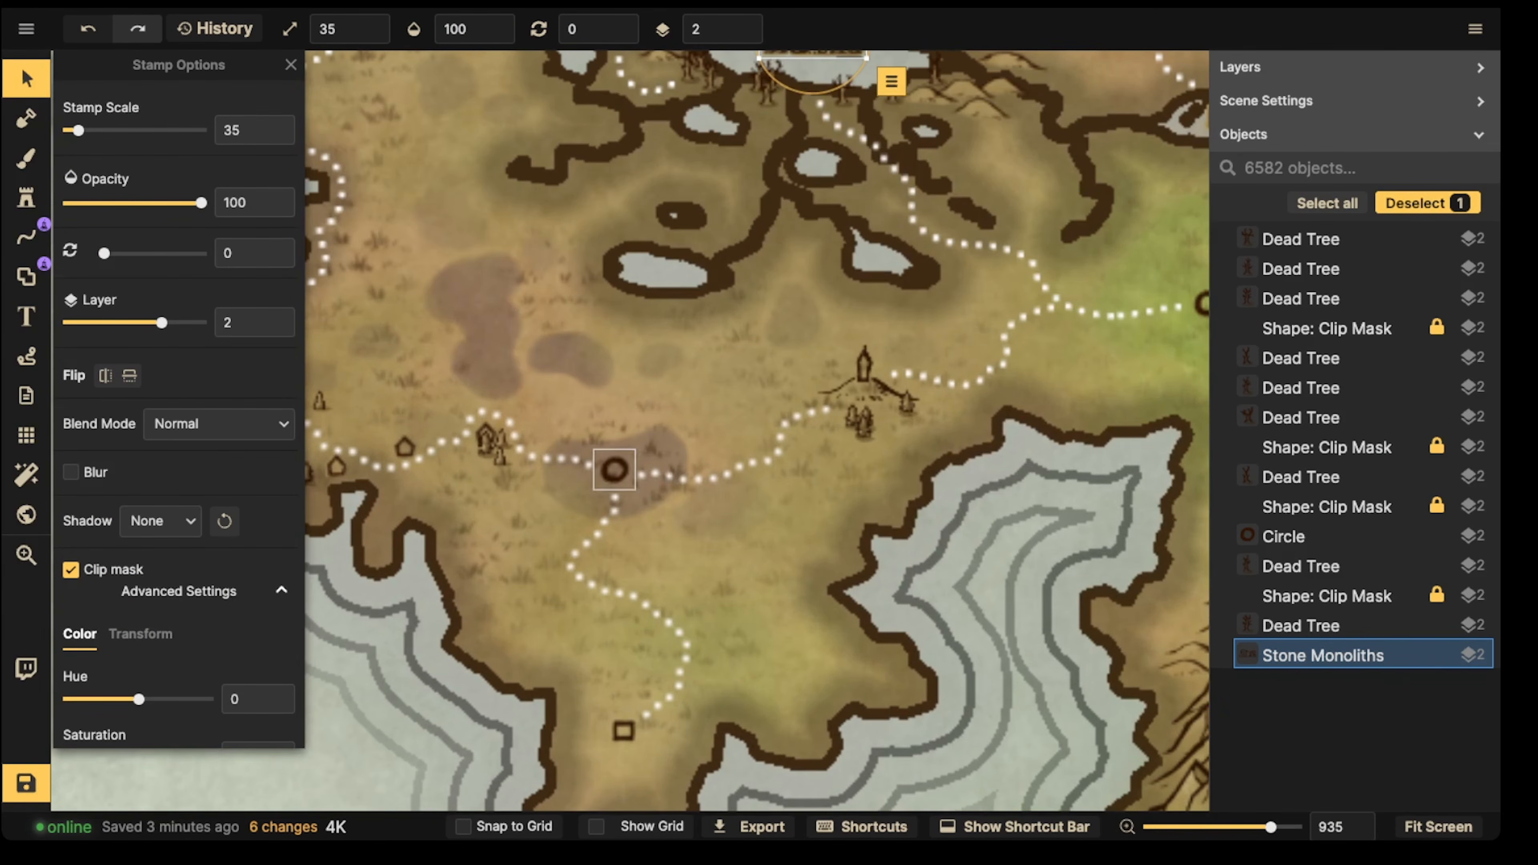
pyautogui.click(613, 470)
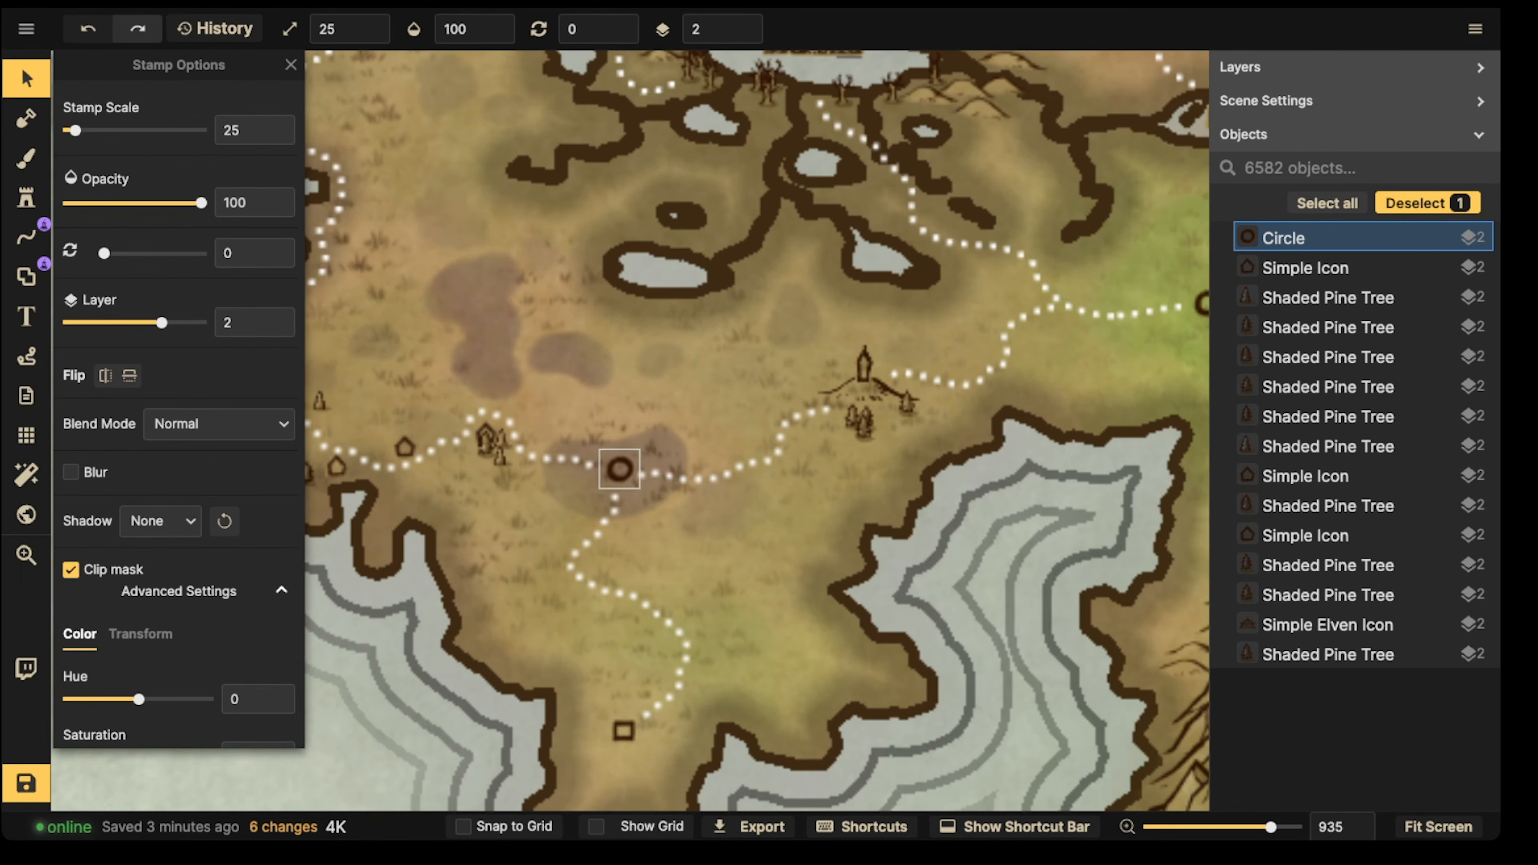
pyautogui.moveTo(620, 469); pyautogui.dragTo(801, 583)
pyautogui.press('Delete')
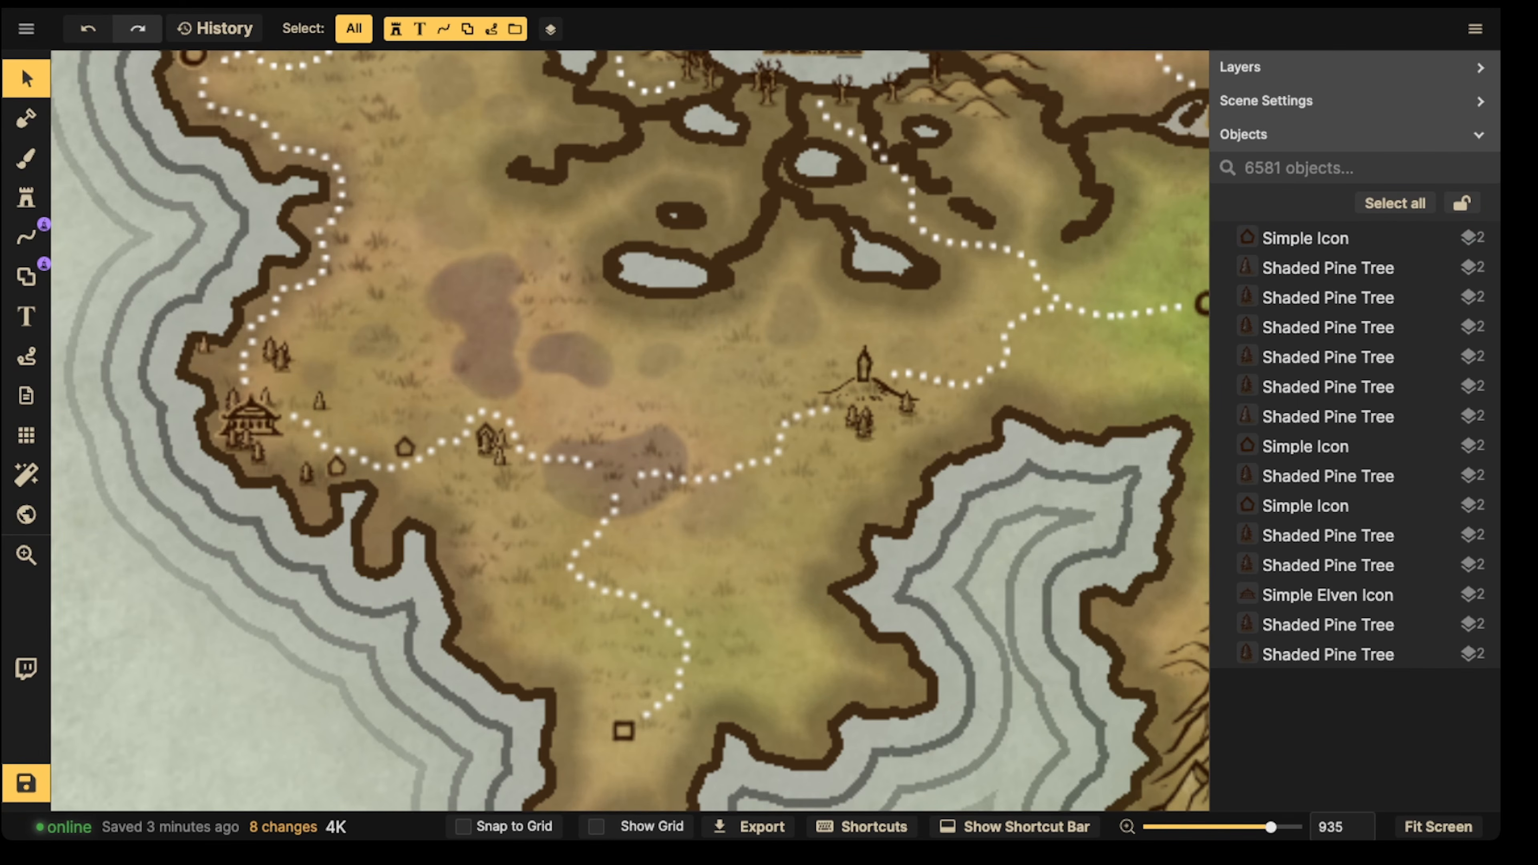
# Step: Place the columned town building from the Parchment World pack at scale 35 on the dark patch where the southwestern paths meet
pyautogui.click(26, 197)
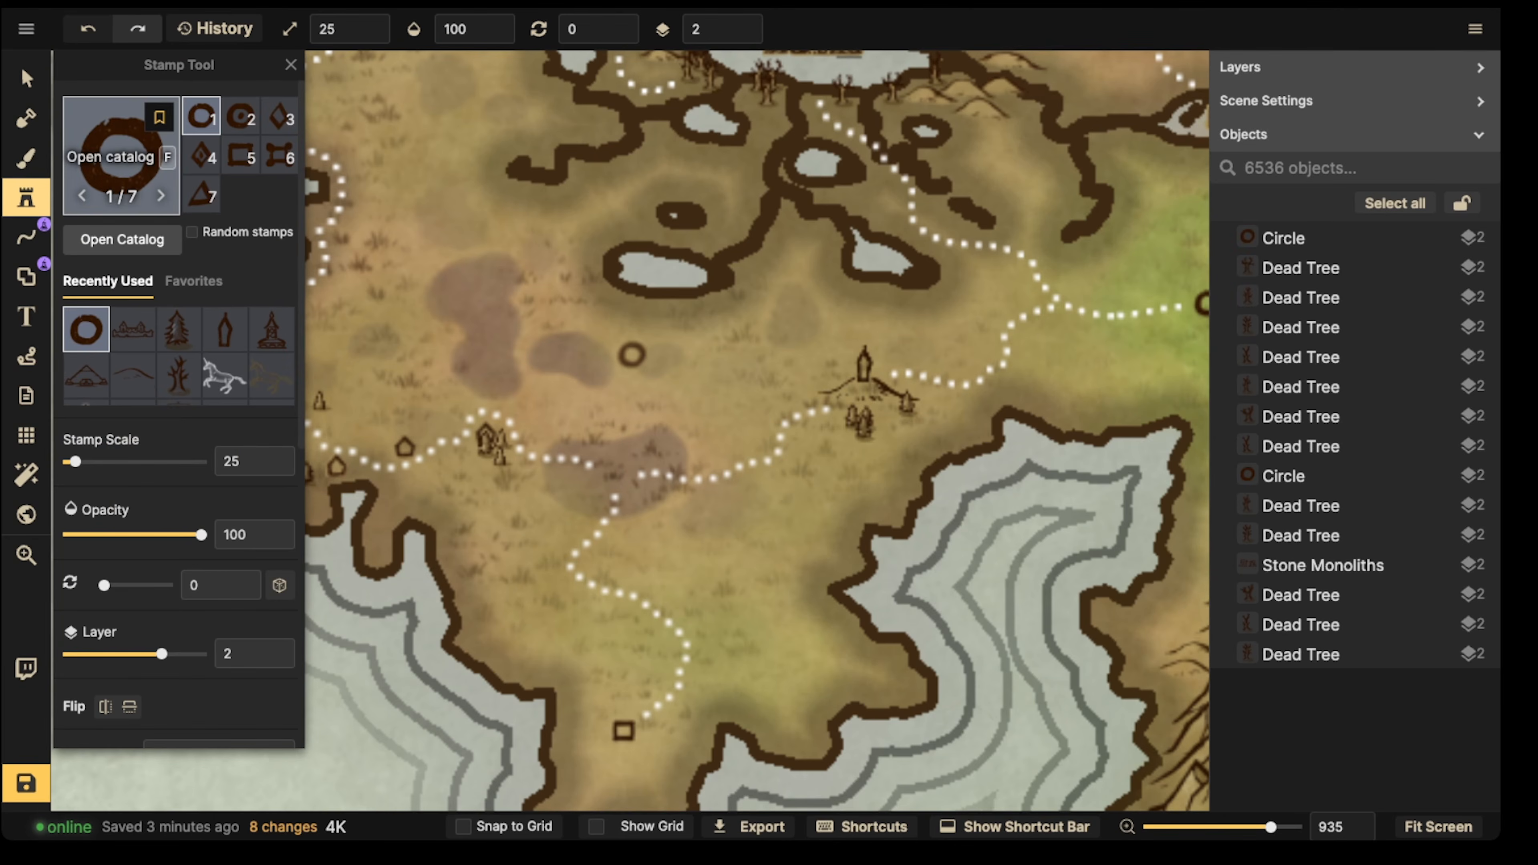
pyautogui.click(115, 156)
pyautogui.scroll(-2, 585, 364)
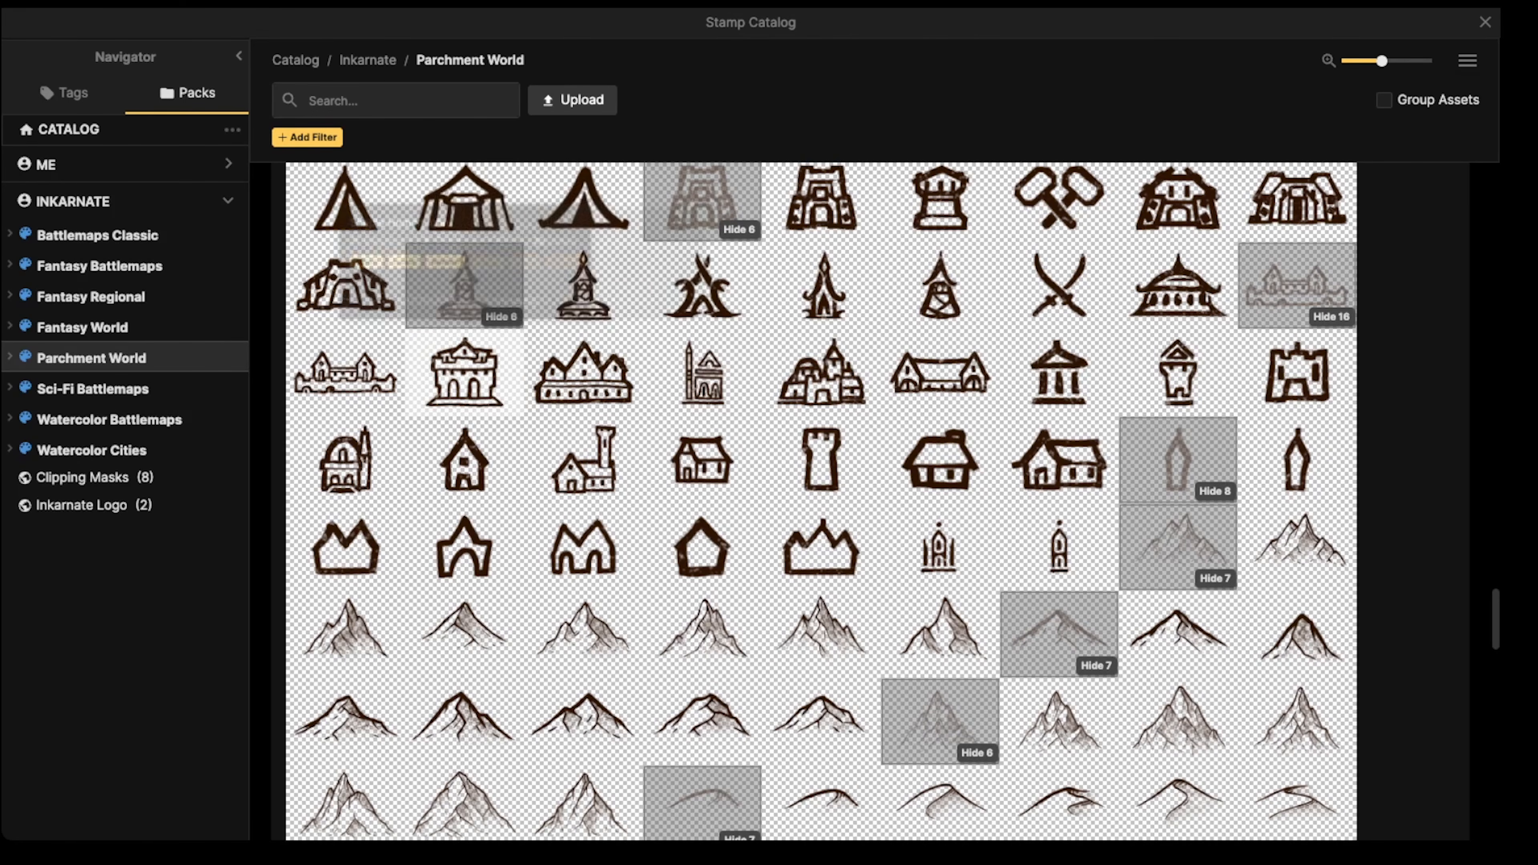
pyautogui.click(464, 373)
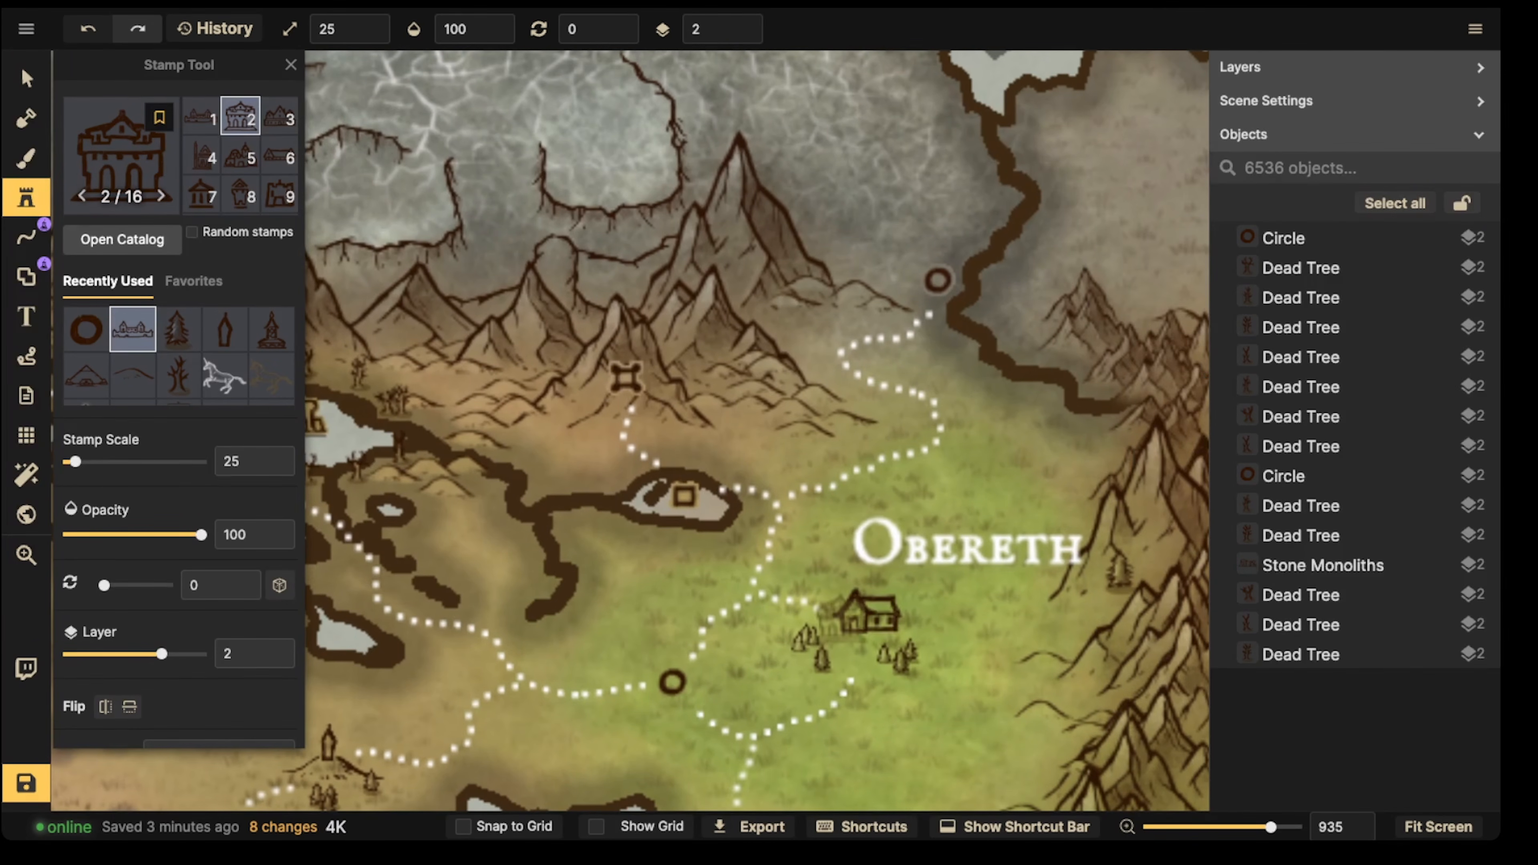
pyautogui.press(']')
pyautogui.press(']')
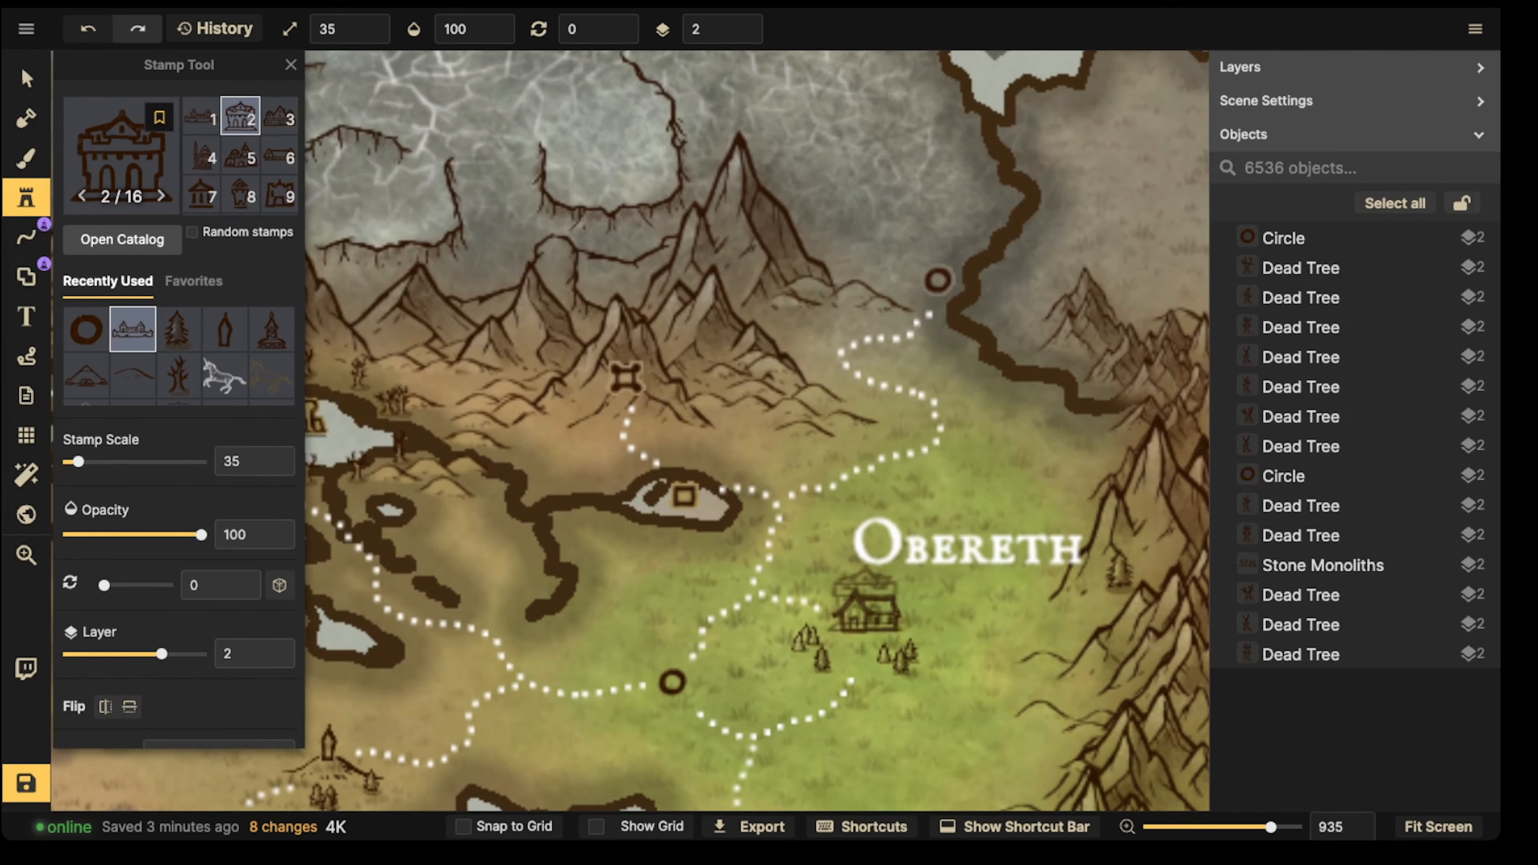
pyautogui.press('space')
pyautogui.moveTo(419, 566); pyautogui.dragTo(835, 246)
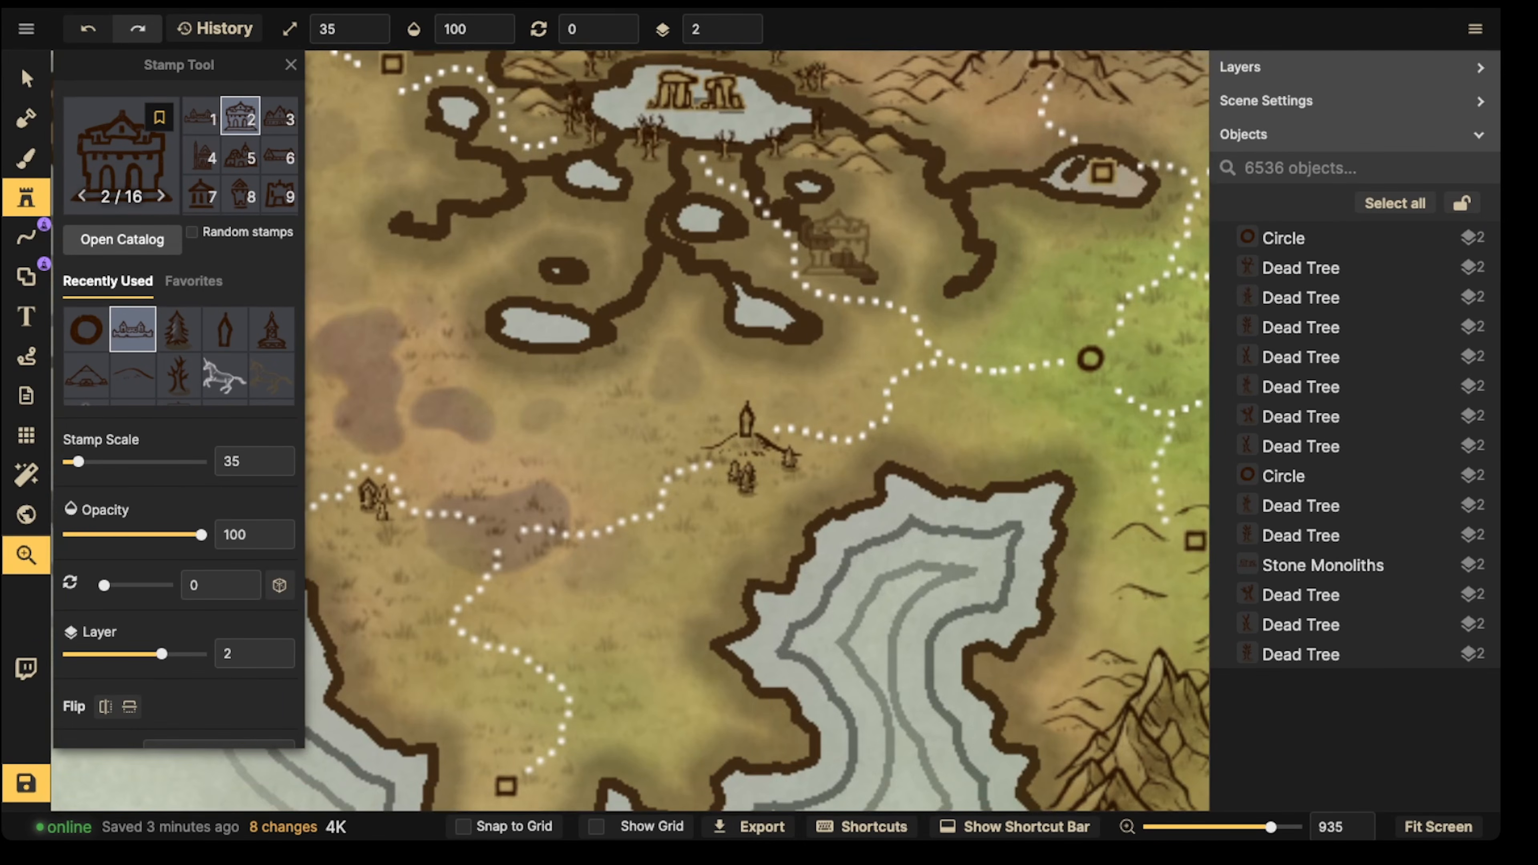
pyautogui.click(500, 515)
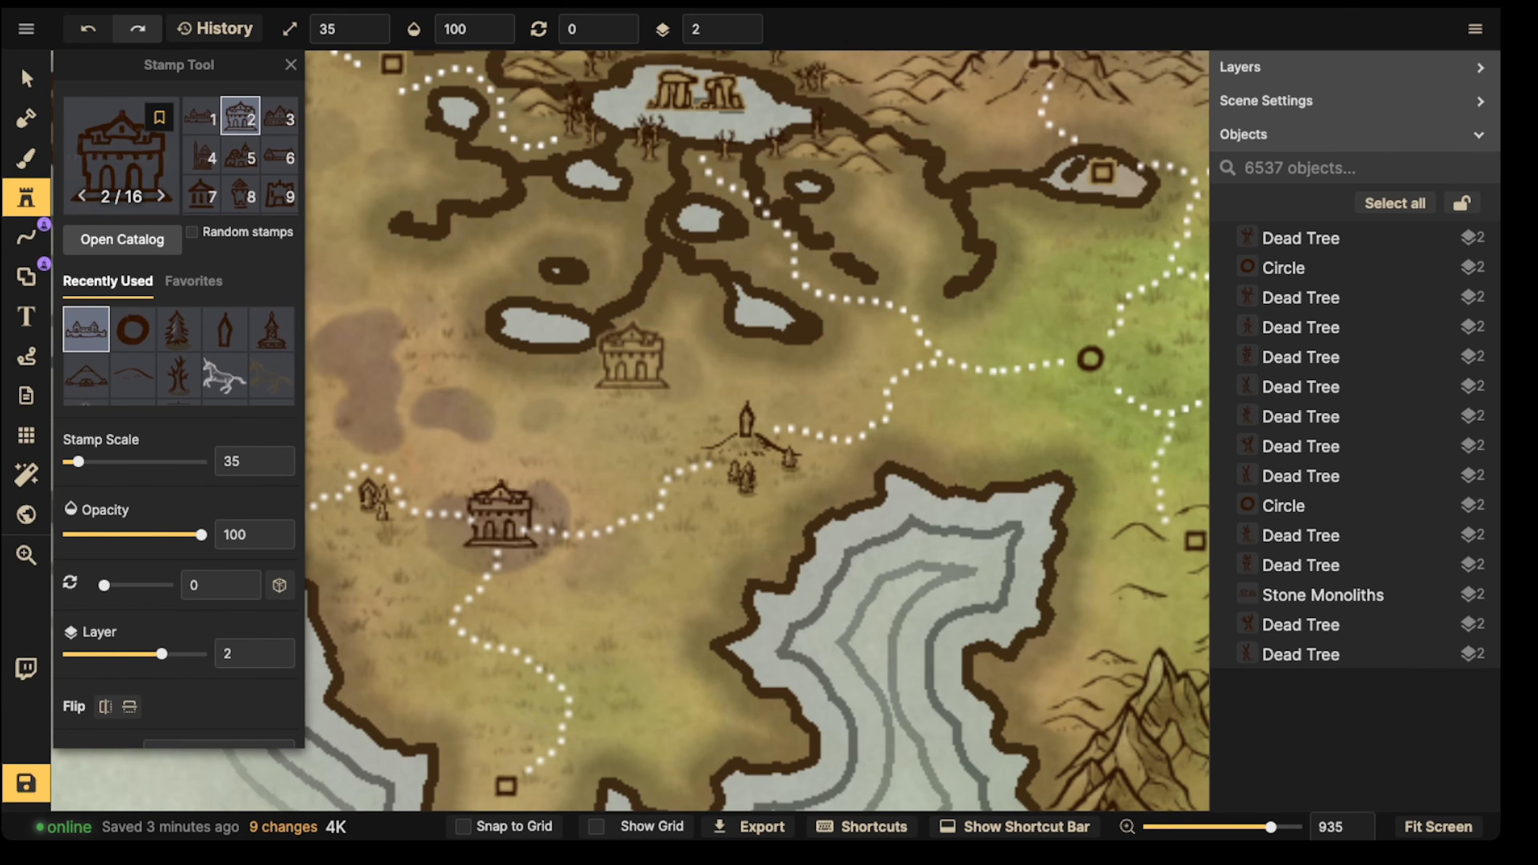
# Step: Raise the new town building icon to layer 5 and deselect it
pyautogui.click(26, 78)
pyautogui.click(744, 22)
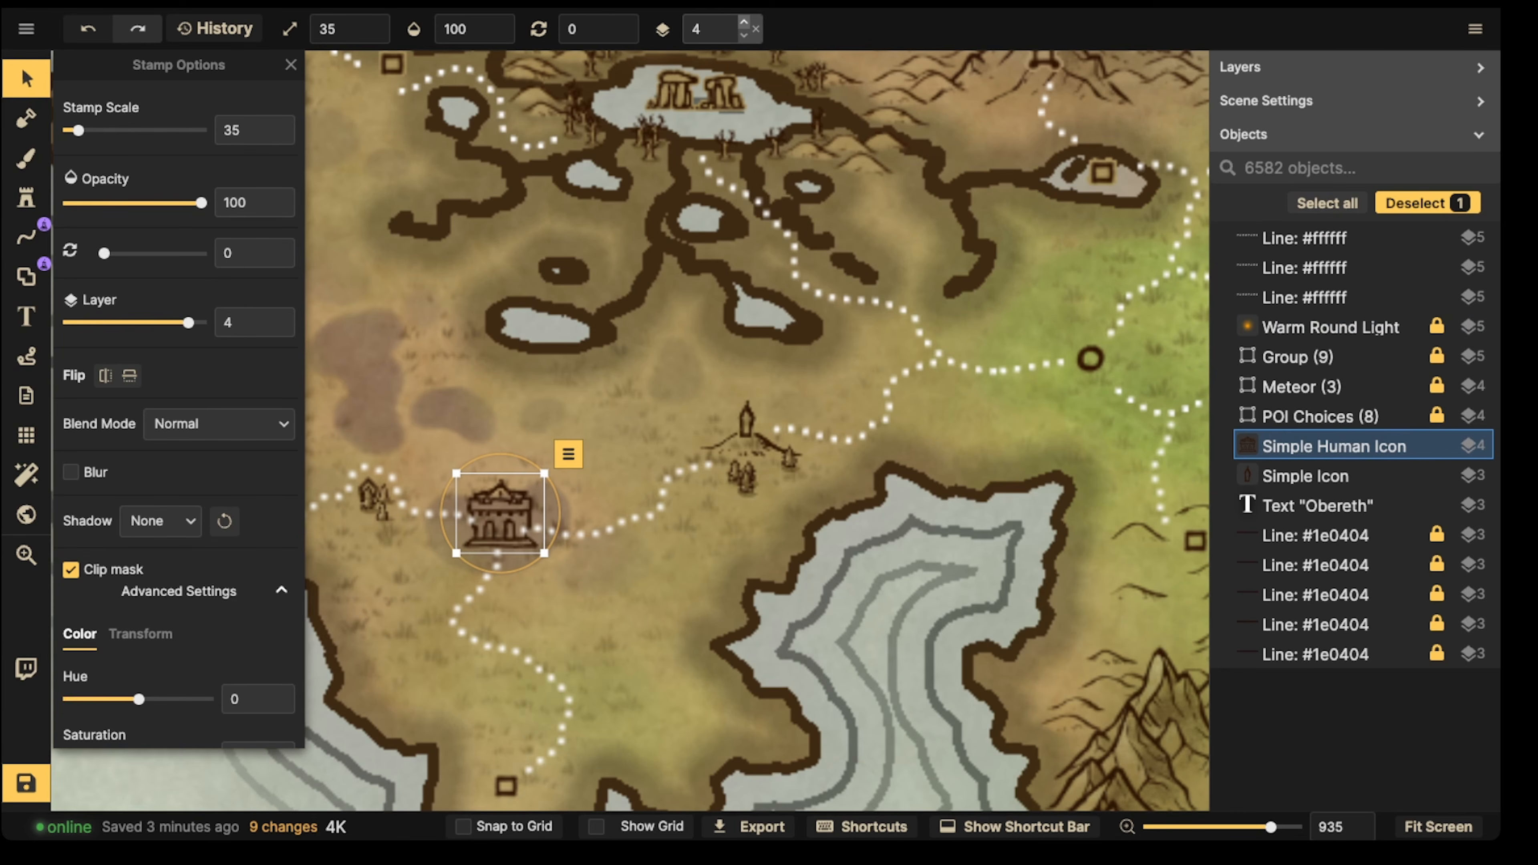
pyautogui.click(744, 22)
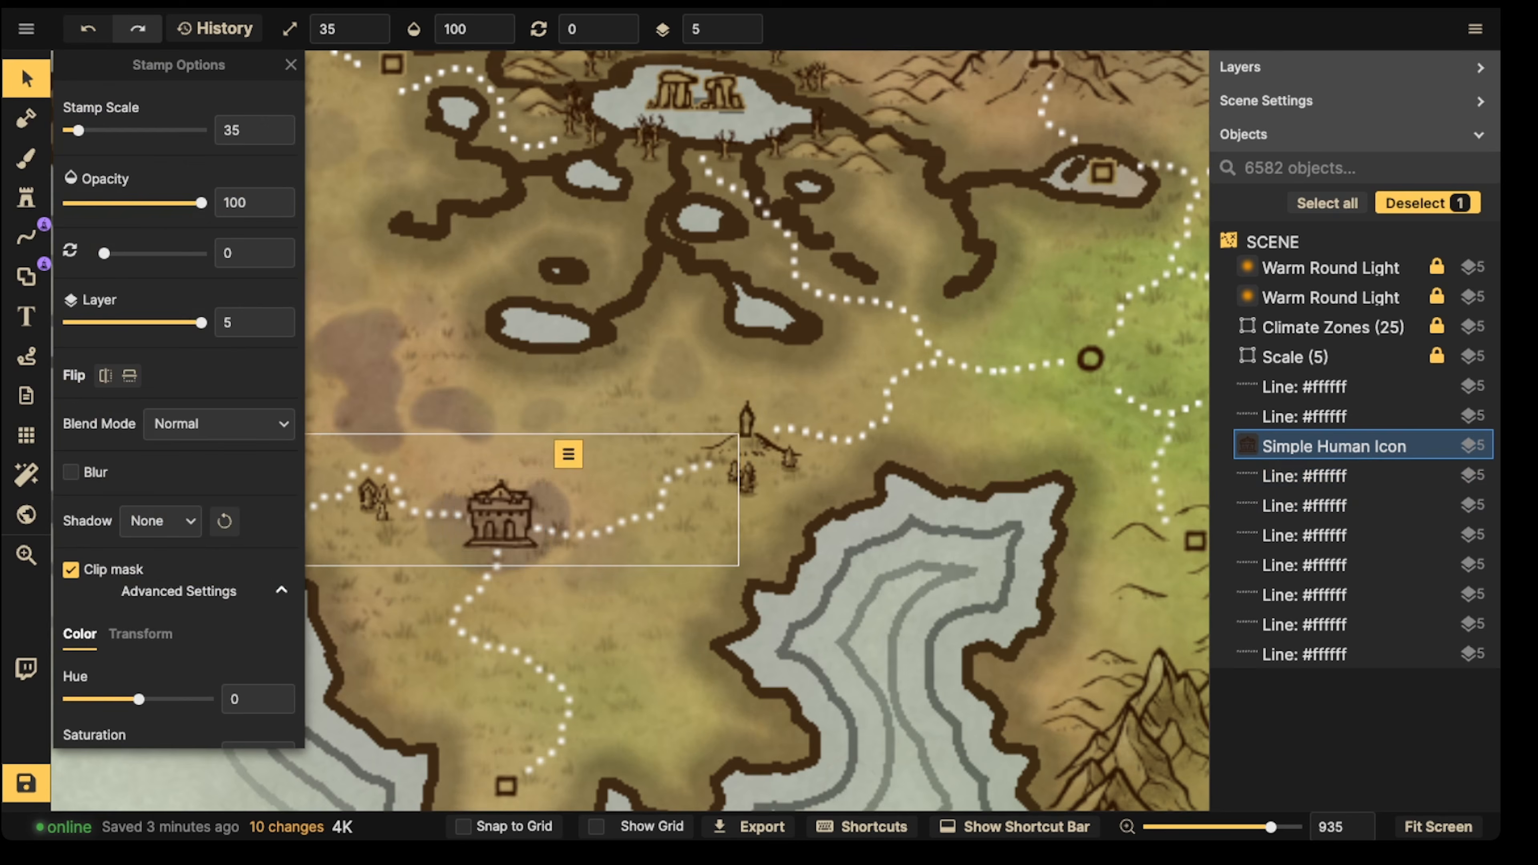
pyautogui.moveTo(464, 490); pyautogui.dragTo(650, 417)
pyautogui.scroll(-3, 464, 483)
pyautogui.press('Escape')
pyautogui.scroll(-1, 488, 497)
pyautogui.click(650, 417)
# Step: Duplicate the Obereth label and place the copy just above the southwestern town building icon
pyautogui.scroll(-2, 788, 394)
pyautogui.moveTo(1095, 271); pyautogui.dragTo(1060, 310)
pyautogui.click(959, 280)
pyautogui.hotkey('ctrl', 'c')
pyautogui.hotkey('ctrl', 'v')
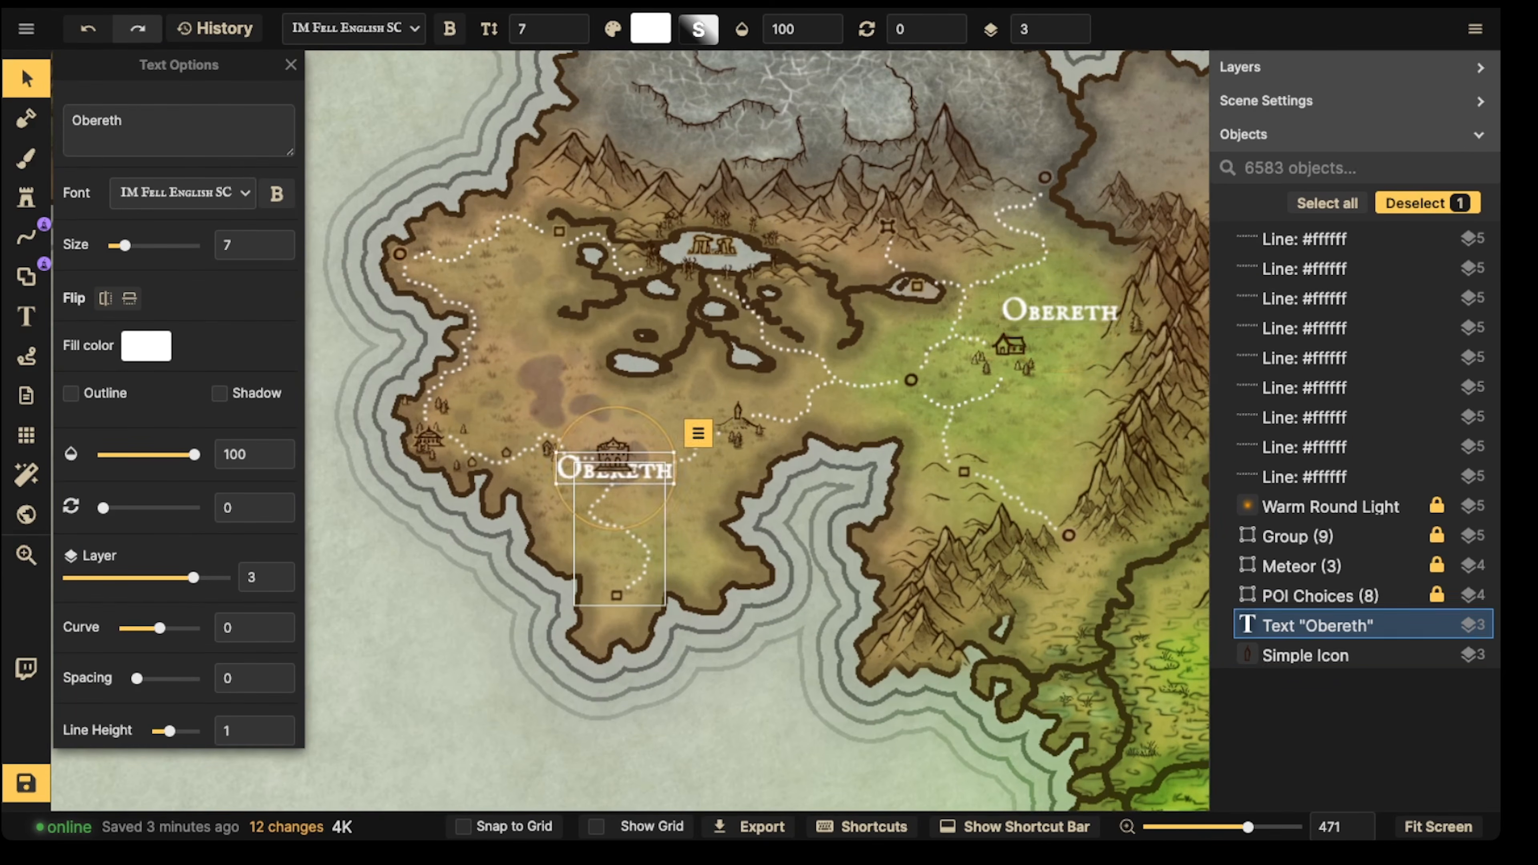
pyautogui.moveTo(615, 470); pyautogui.dragTo(622, 420)
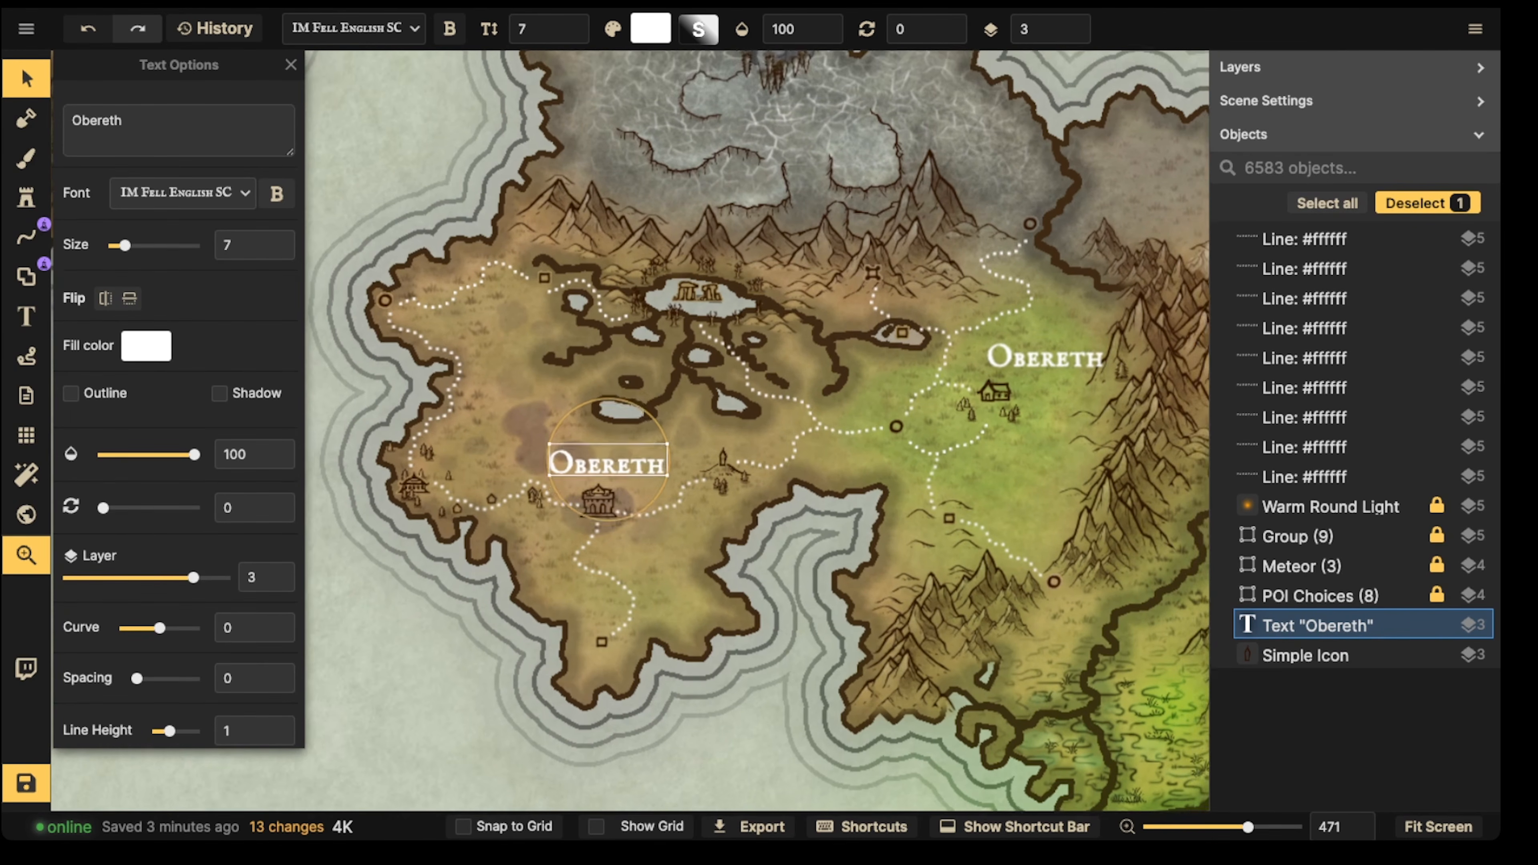
# Step: Change the copied label's text to "Sadara" and centre it above the town building
pyautogui.scroll(4, 593, 458)
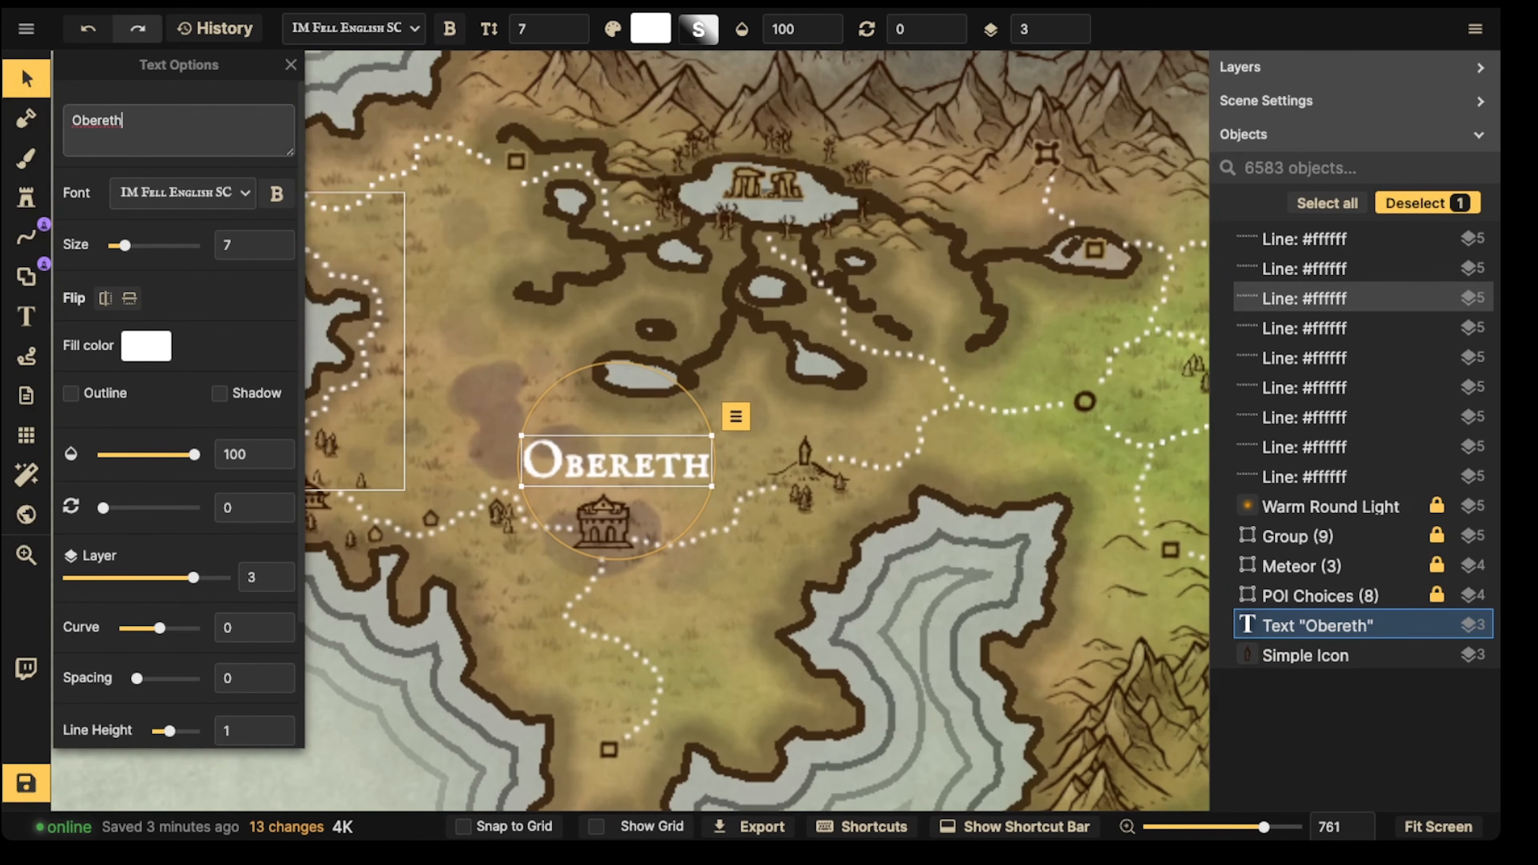
pyautogui.moveTo(123, 120); pyautogui.dragTo(26, 119)
pyautogui.press('BackSpace')
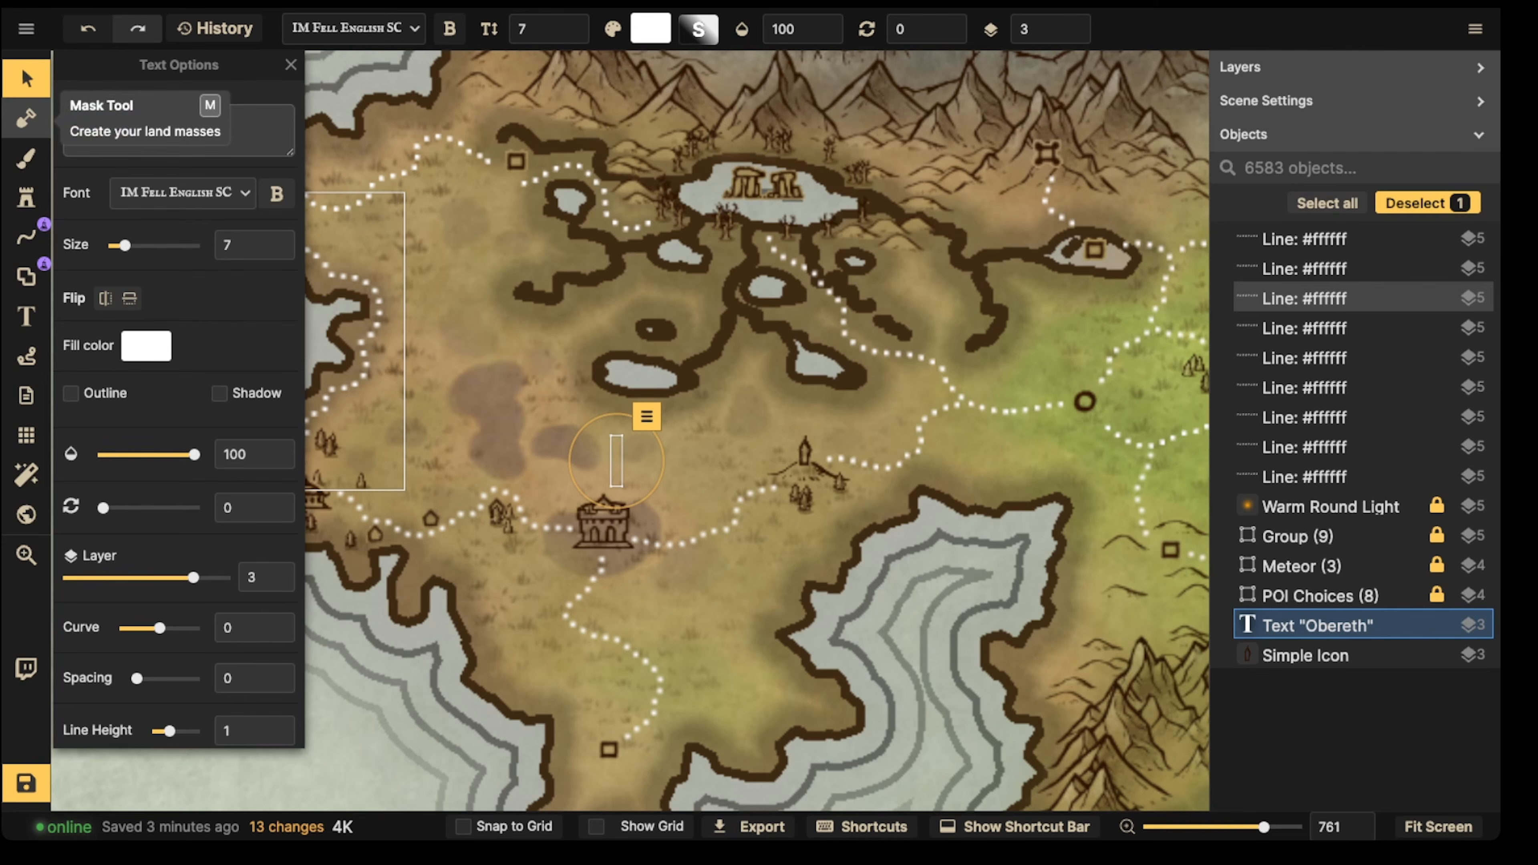
pyautogui.write('SADARA')
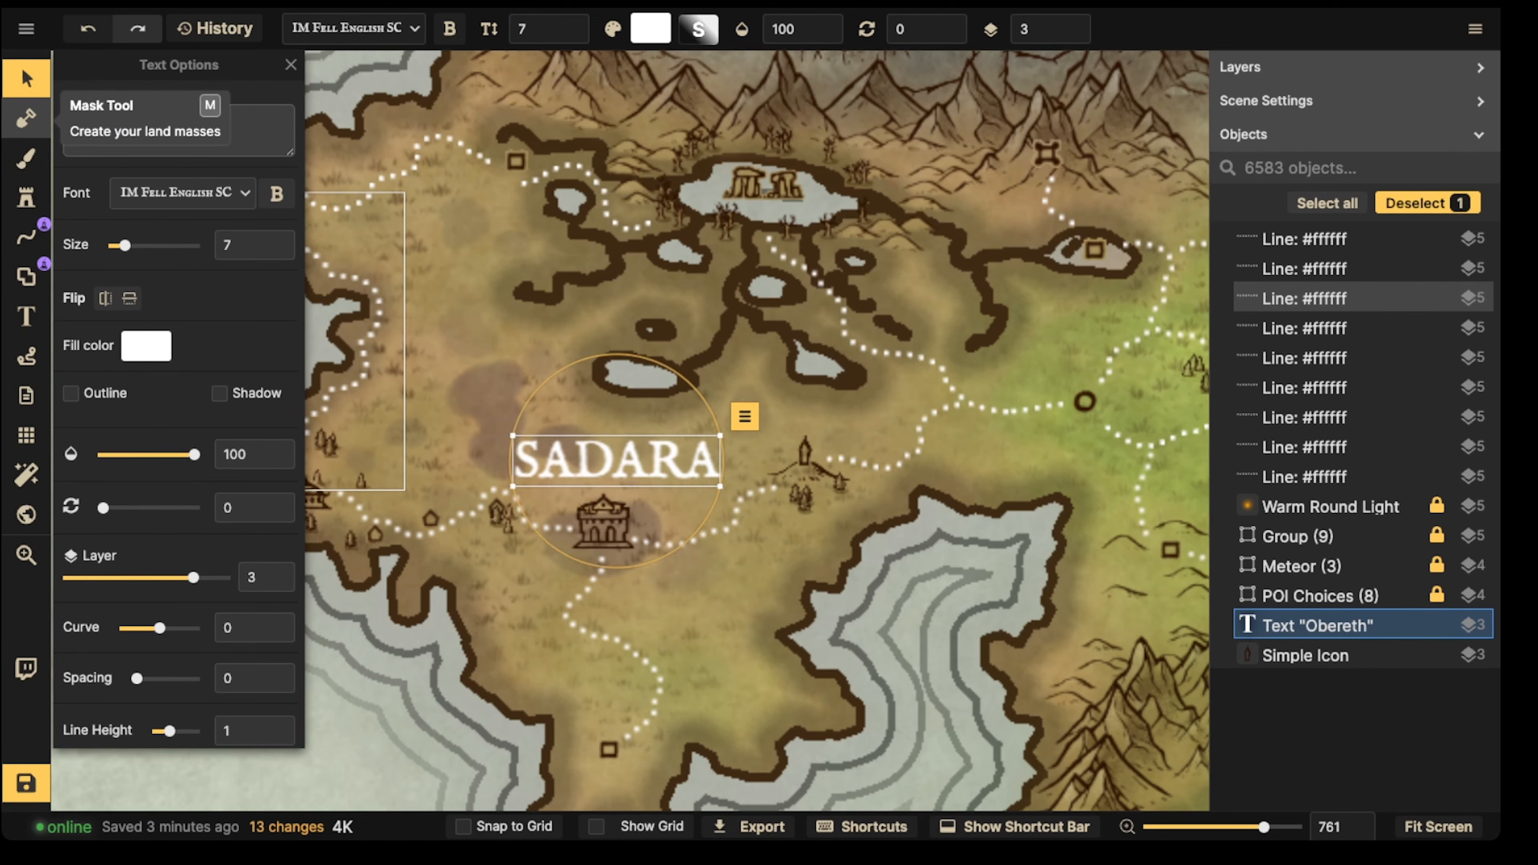
pyautogui.press('BackSpace')
pyautogui.press('BackSpace')
pyautogui.press('BackSpace')
pyautogui.press('BackSpace')
pyautogui.press('BackSpace')
pyautogui.write('ad')
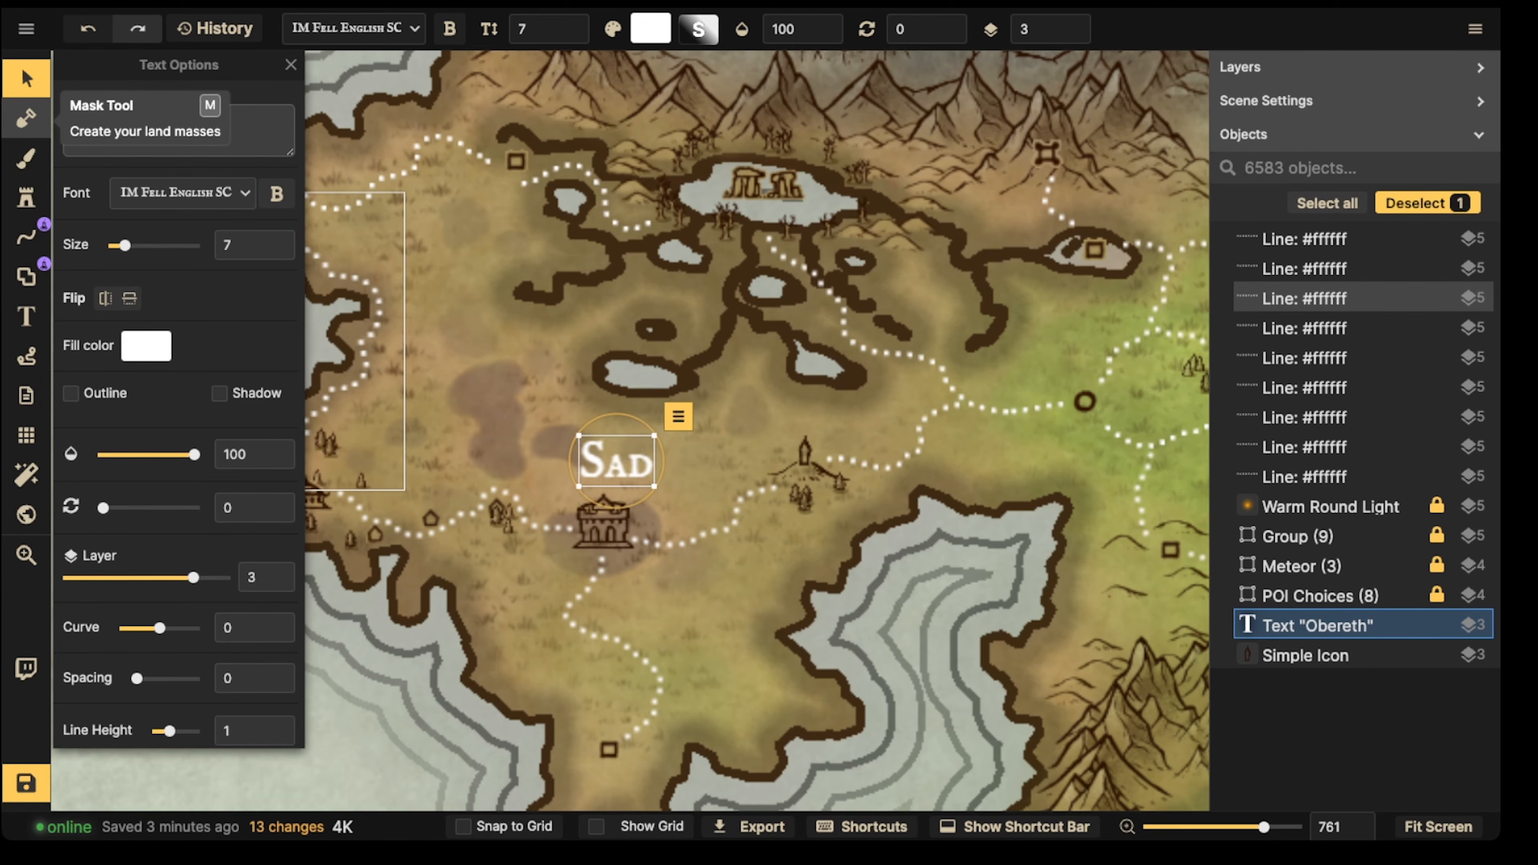
pyautogui.write('ara')
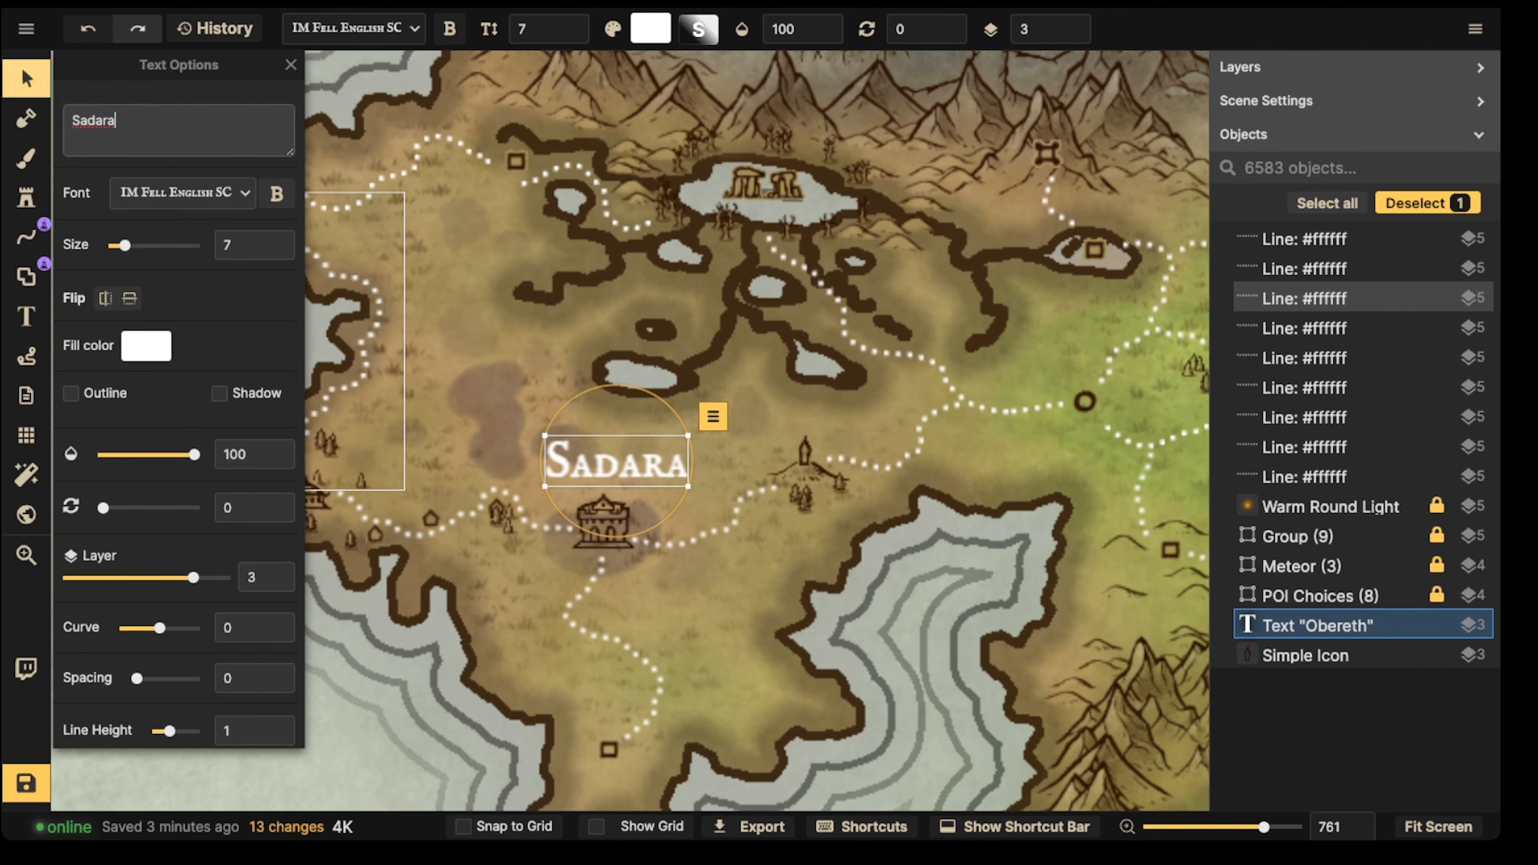
pyautogui.press('Escape')
pyautogui.moveTo(617, 461); pyautogui.dragTo(614, 460)
pyautogui.click(563, 402)
pyautogui.scroll(-2, 562, 402)
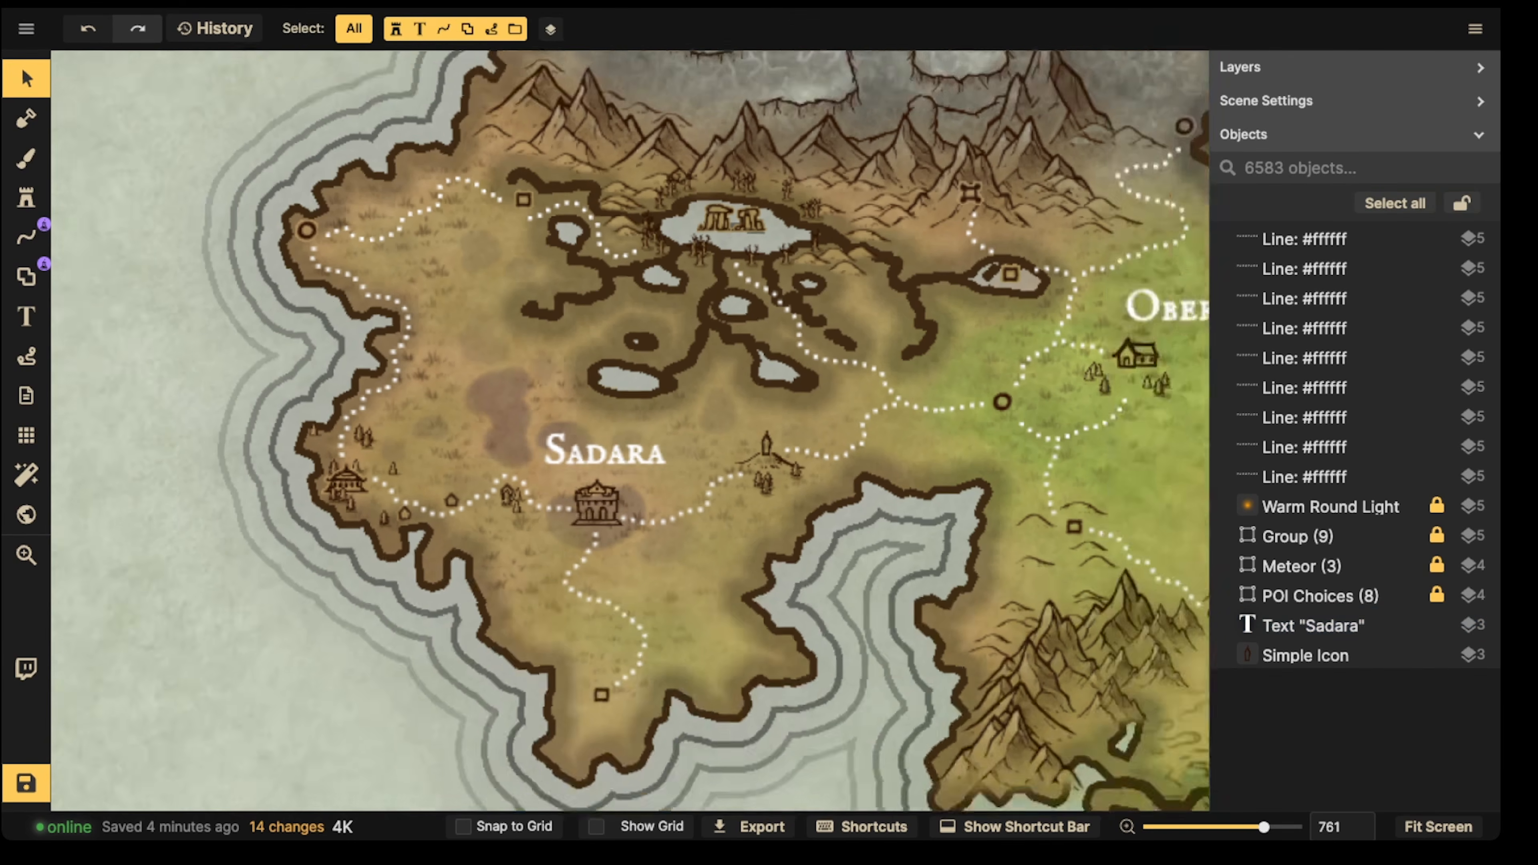
# Step: Try a copied two-line label reading "Ruin of the Drowned King" above the stone monoliths
pyautogui.scroll(-3, 562, 402)
pyautogui.click(1314, 626)
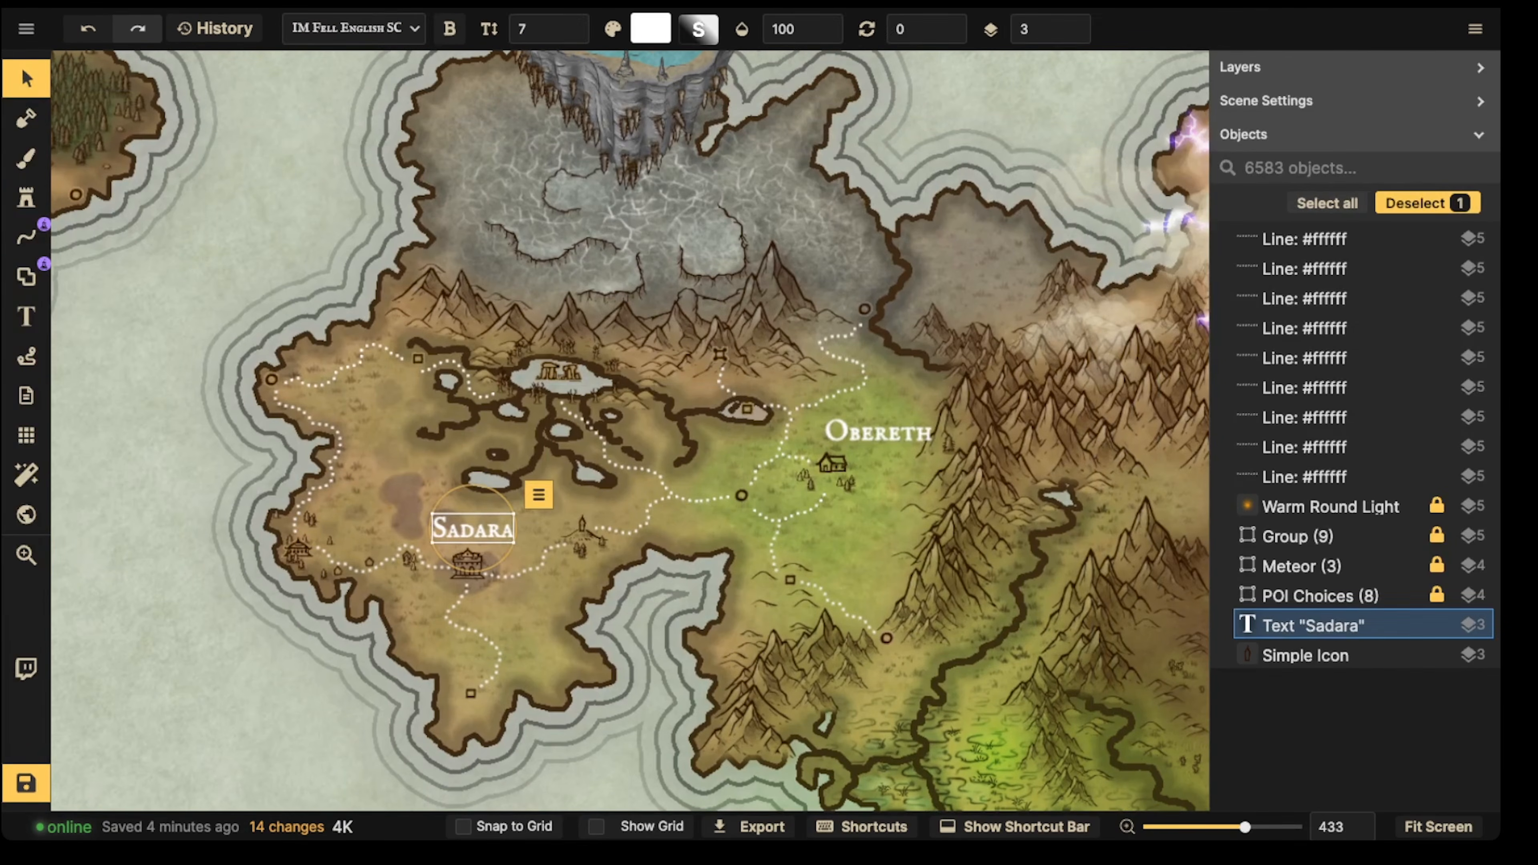
pyautogui.hotkey('ctrl', 'v')
pyautogui.moveTo(524, 294); pyautogui.dragTo(560, 338)
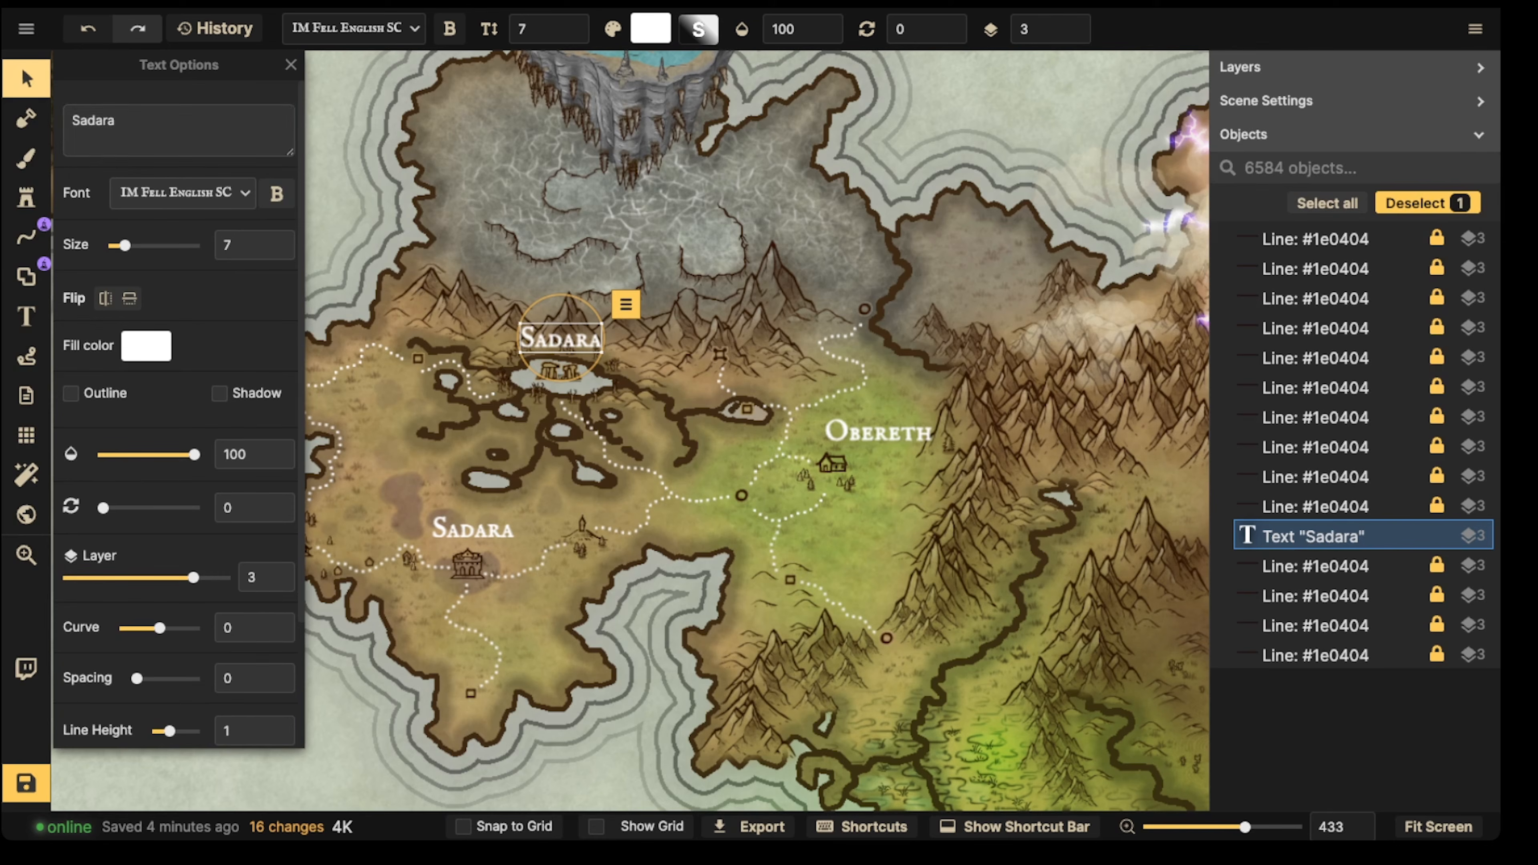
pyautogui.hotkey('ctrl', 'a')
pyautogui.write('Ruin of the')
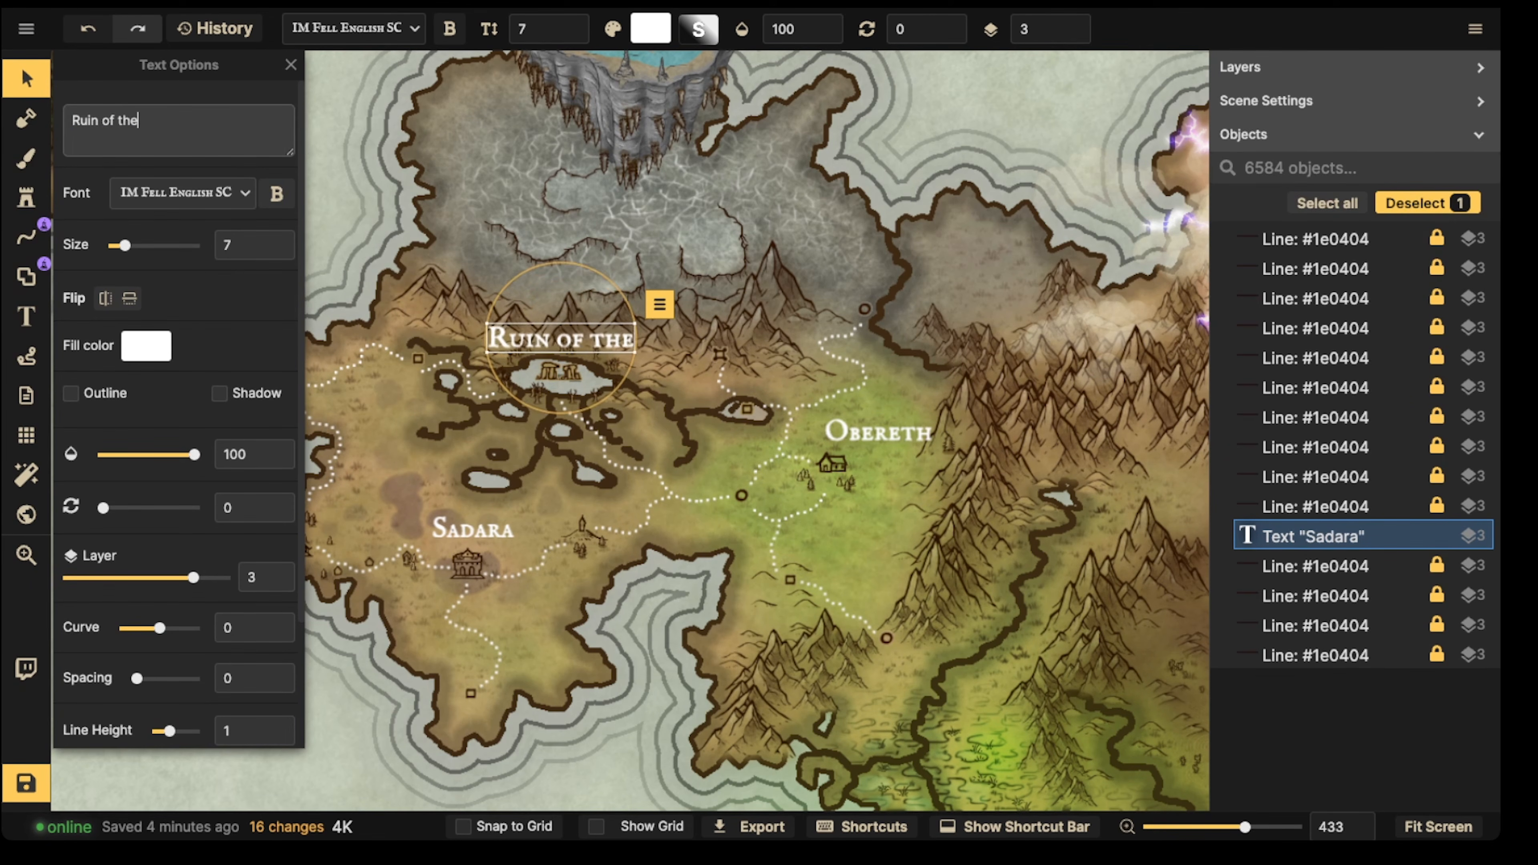
pyautogui.press('Return')
pyautogui.write('Drowned King')
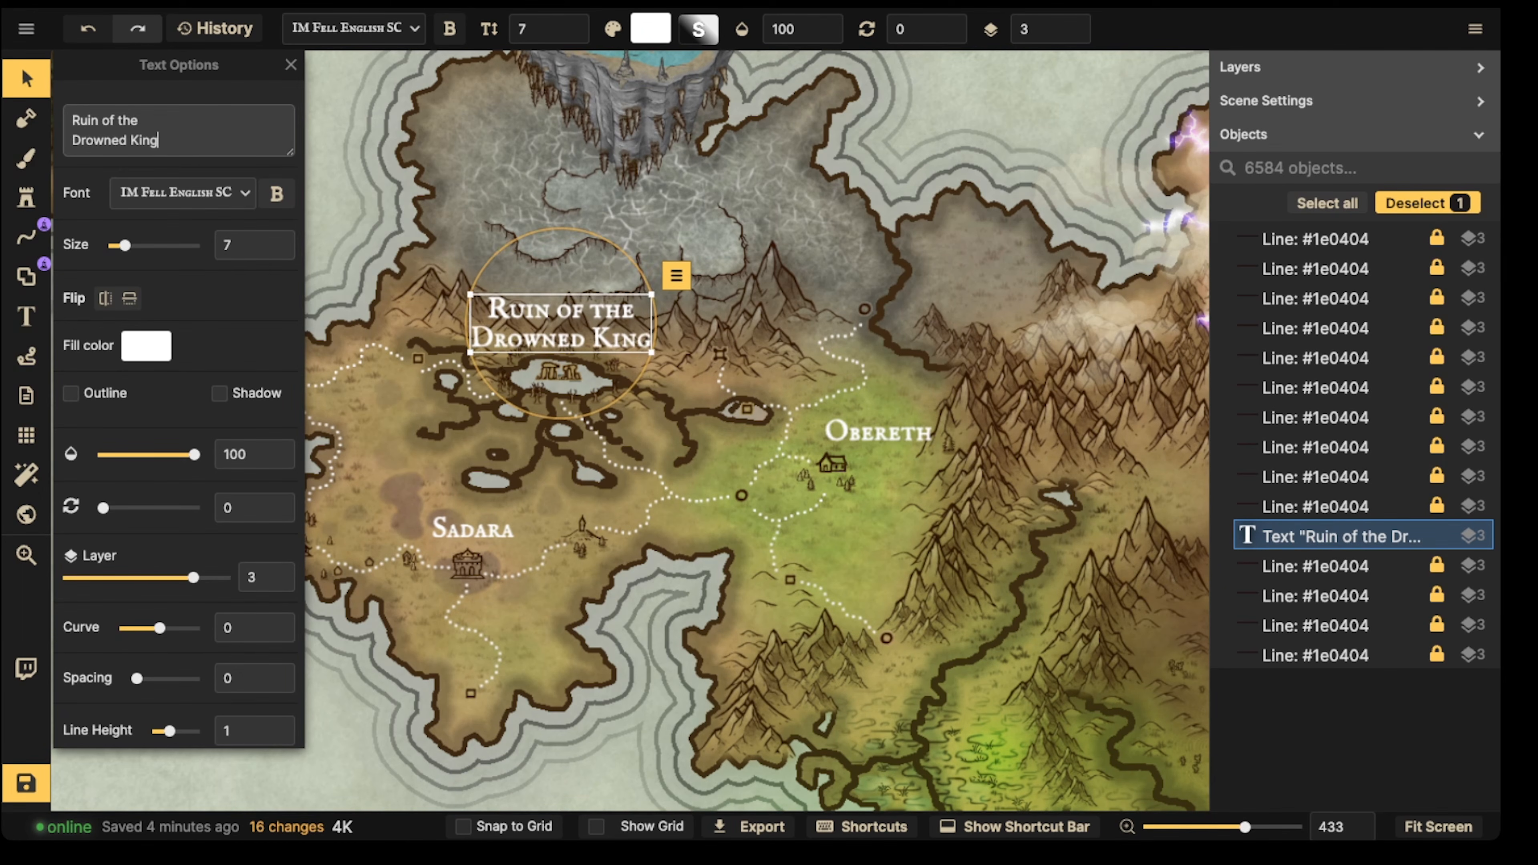
pyautogui.moveTo(561, 324); pyautogui.dragTo(561, 319)
pyautogui.press('Delete')
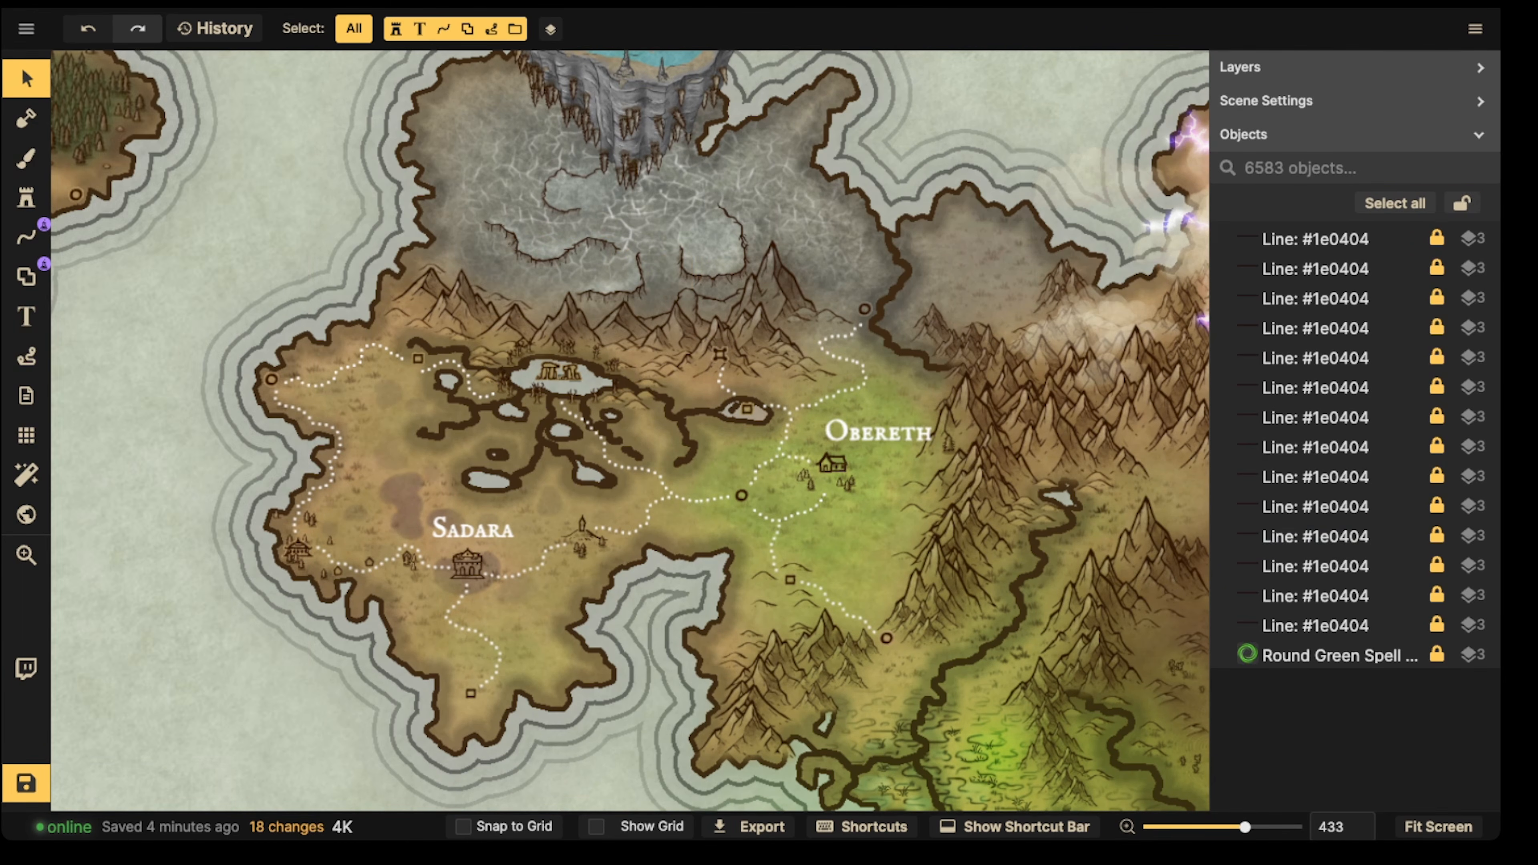
# Step: Place the skull and crossbones stamp at scale 75 on the mountains just north of the stone monoliths
pyautogui.scroll(5, 546, 318)
pyautogui.press('s')
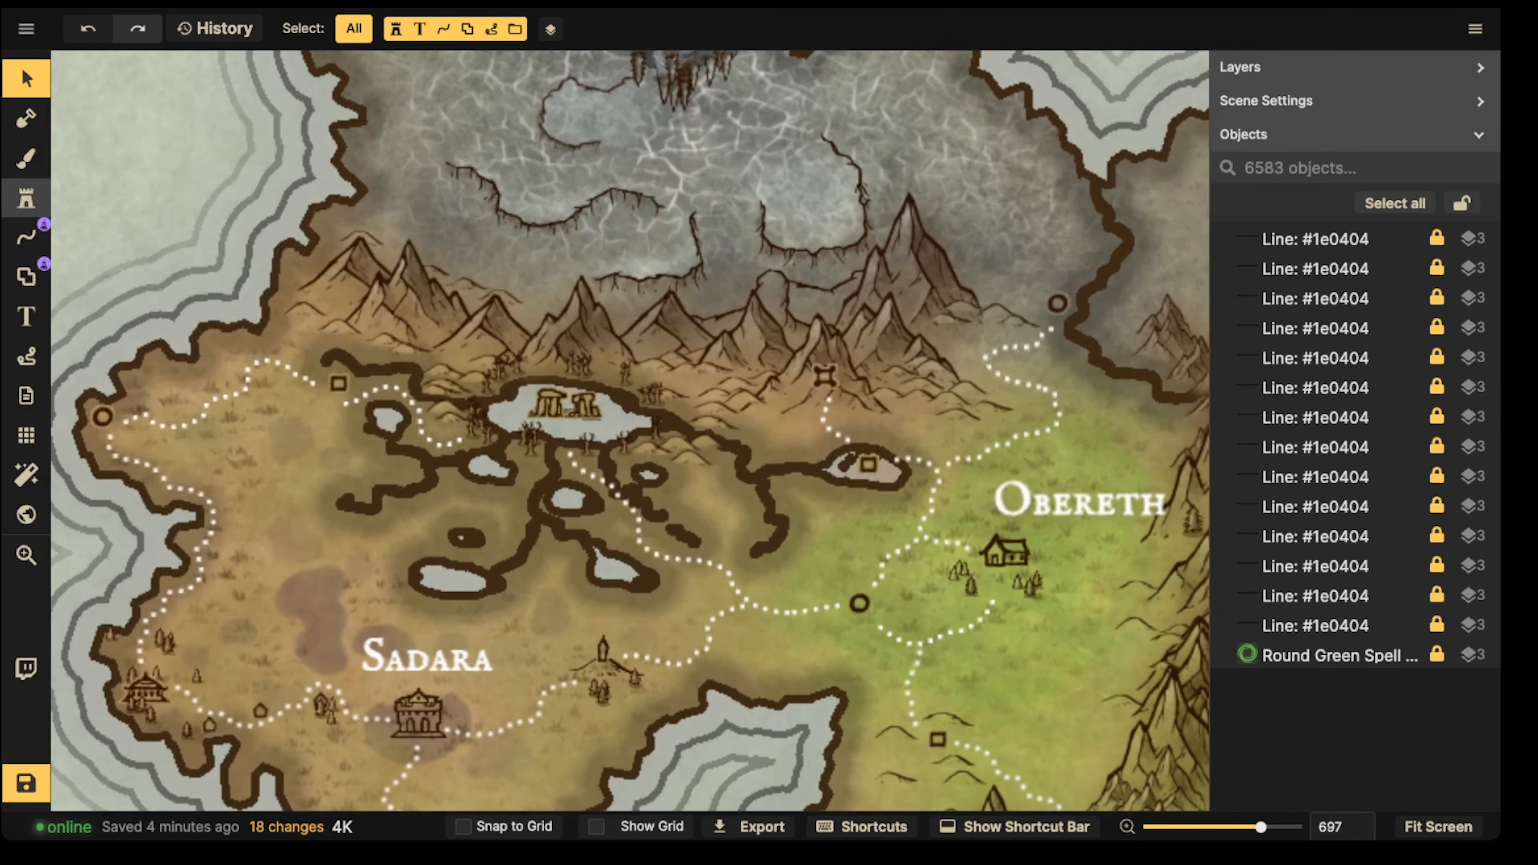
pyautogui.press('f')
pyautogui.scroll(-10, 582, 464)
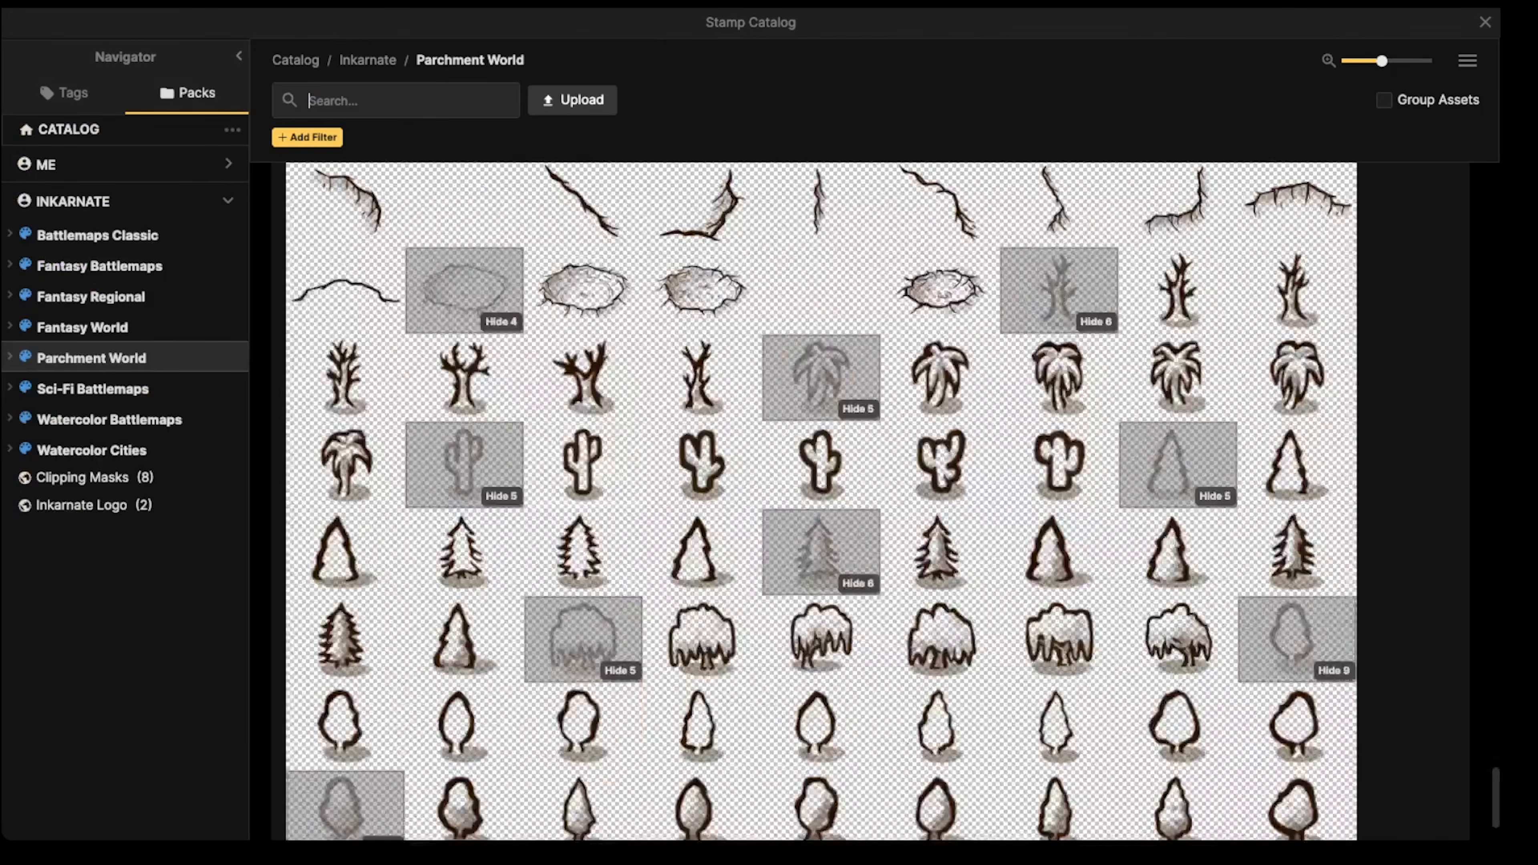
pyautogui.scroll(10, 583, 464)
pyautogui.scroll(1, 343, 447)
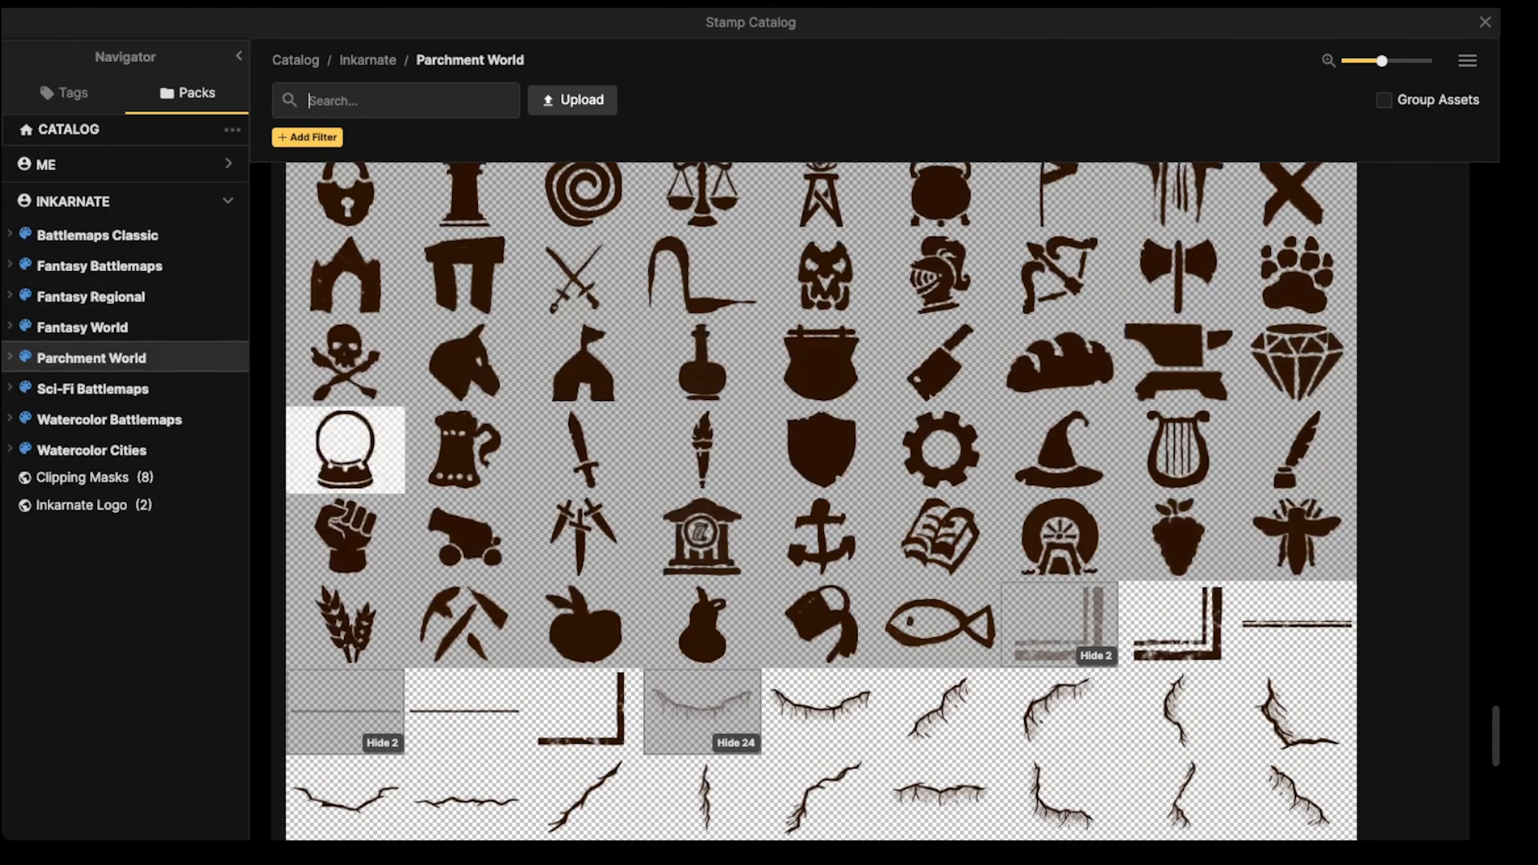
pyautogui.click(340, 279)
pyautogui.scroll(2, 567, 359)
pyautogui.scroll(4, 558, 330)
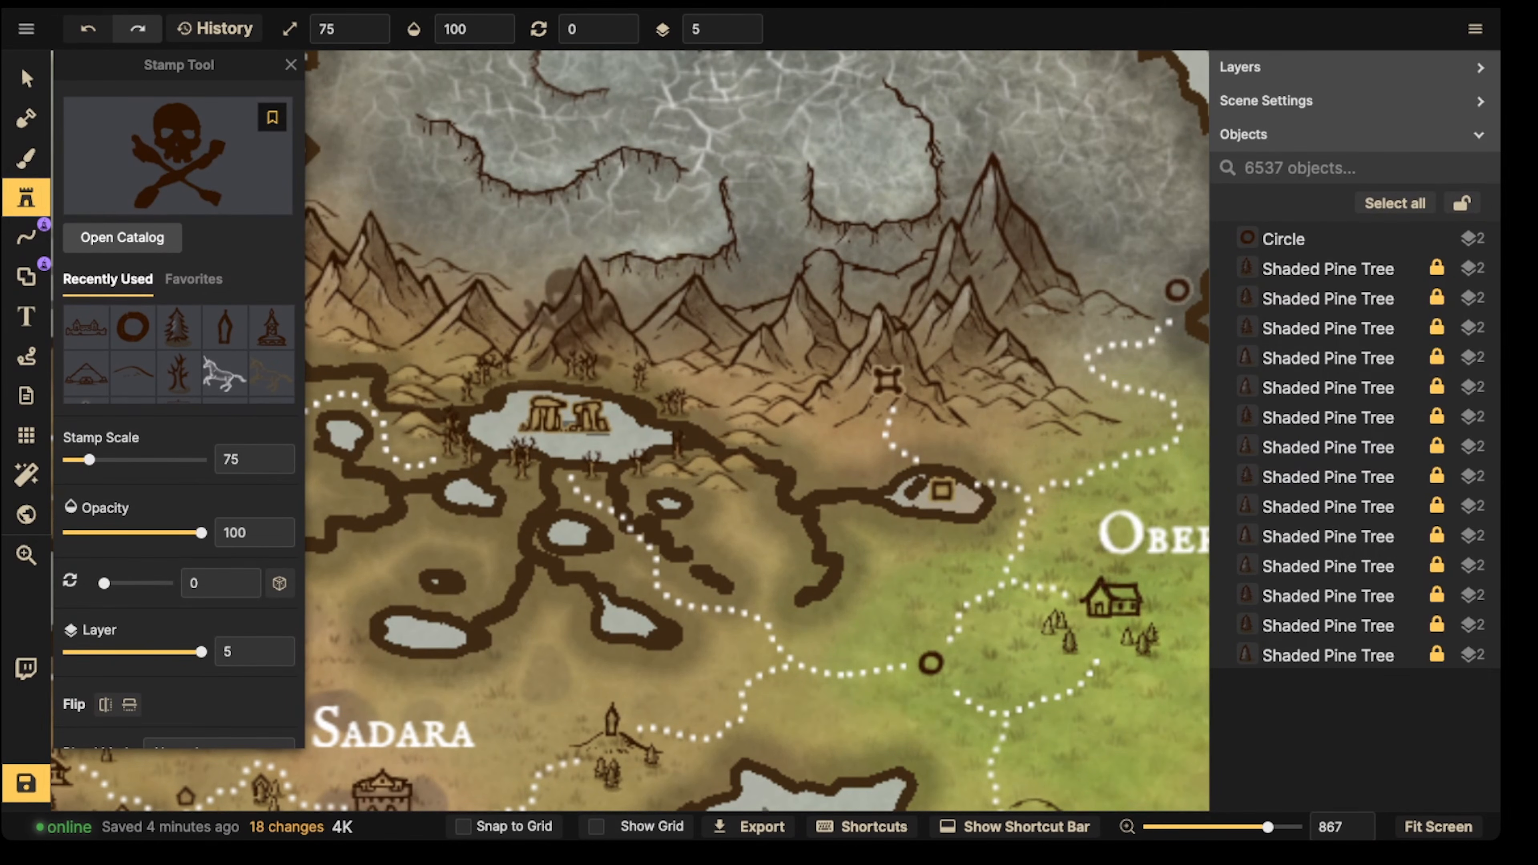
pyautogui.scroll(1, 572, 308)
pyautogui.click(585, 310)
# Step: Turn the skull and crossbones white by setting its contrast to 0 and brightness to 200
pyautogui.click(26, 78)
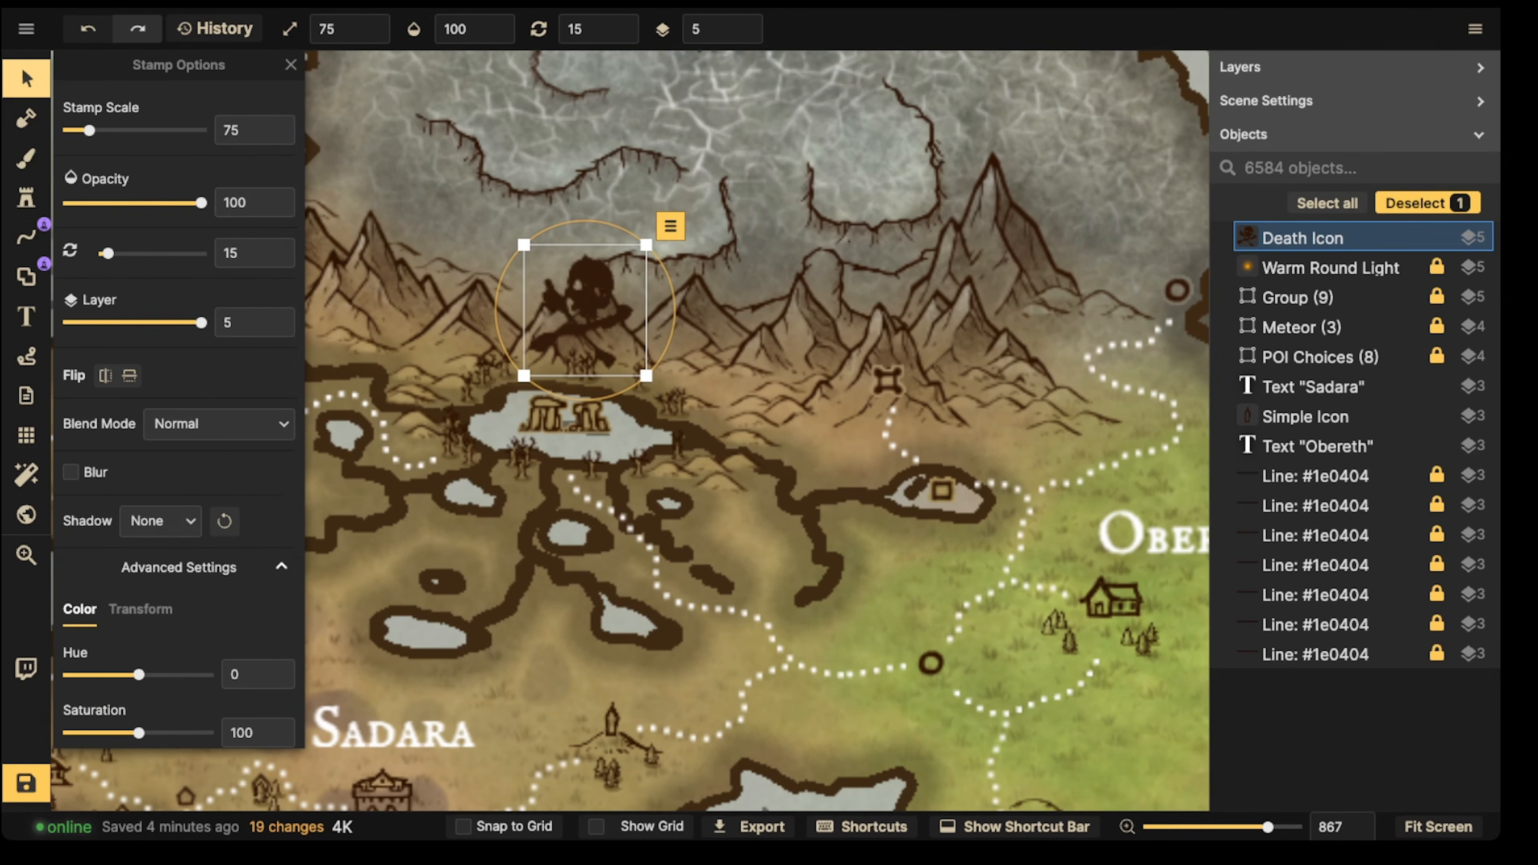
pyautogui.scroll(-3, 179, 400)
pyautogui.moveTo(139, 710); pyautogui.dragTo(69, 710)
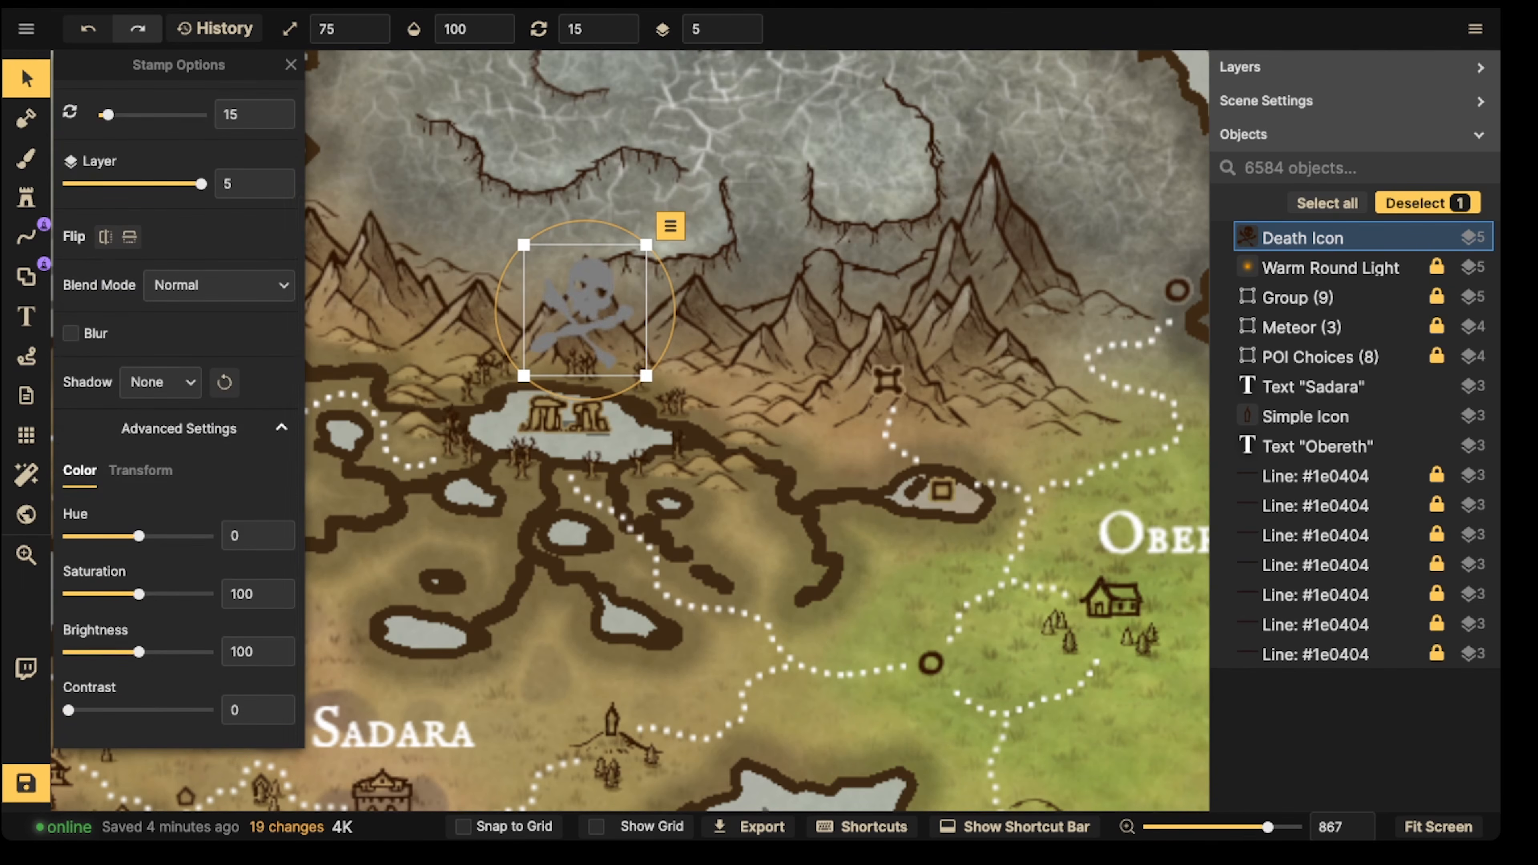
pyautogui.moveTo(139, 653); pyautogui.dragTo(208, 653)
pyautogui.click(596, 306)
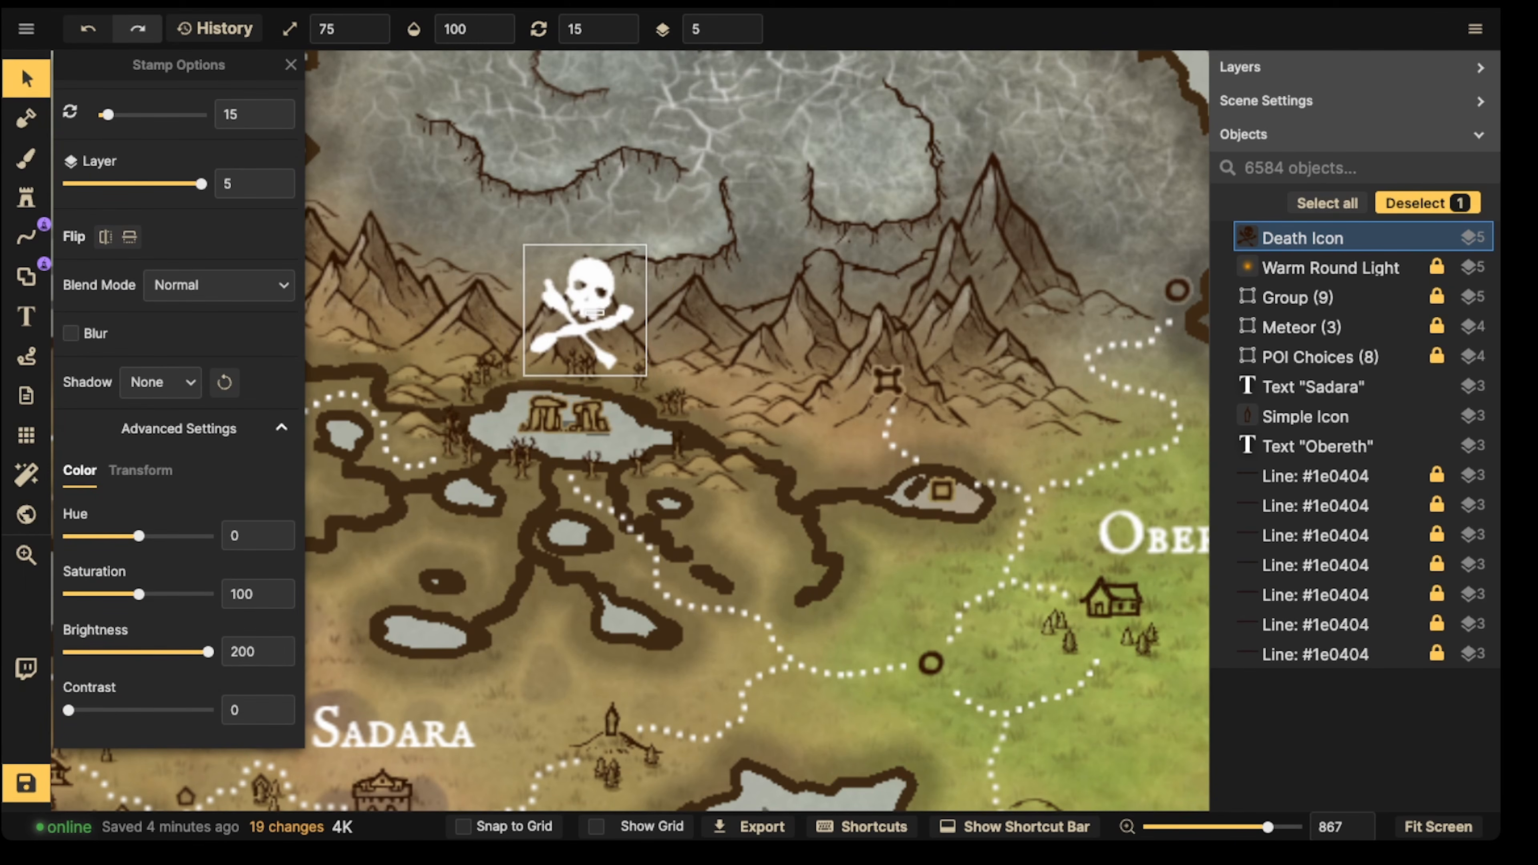
# Step: Reduce the skull and crossbones to scale 55 and move it among the dark channels just west of the stone monoliths
pyautogui.moveTo(596, 306); pyautogui.dragTo(594, 326)
pyautogui.scroll(-3, 509, 277)
pyautogui.scroll(-5, 521, 286)
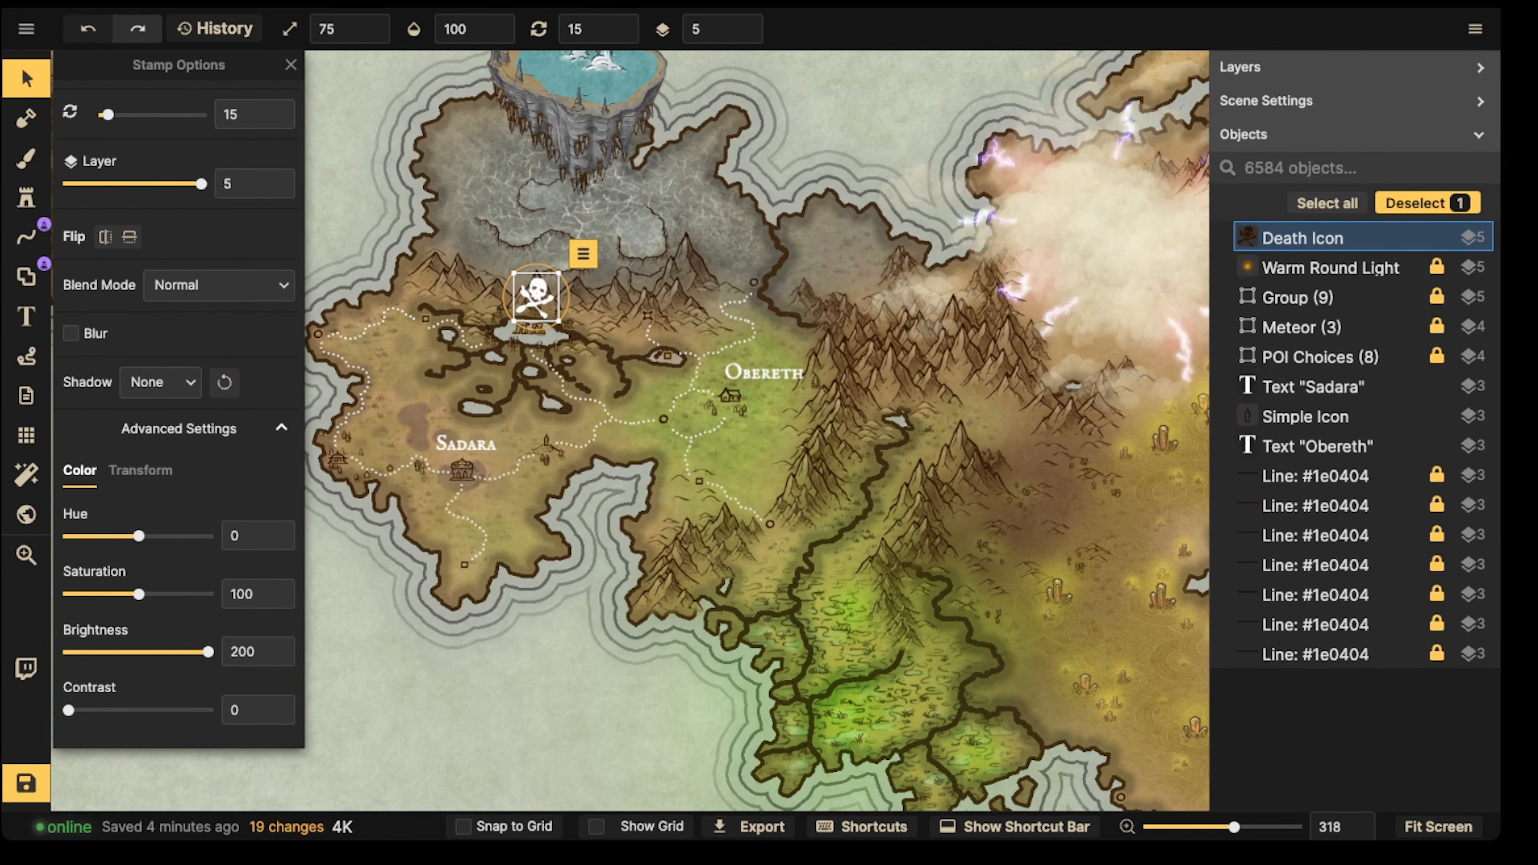
pyautogui.moveTo(522, 287); pyautogui.dragTo(585, 407)
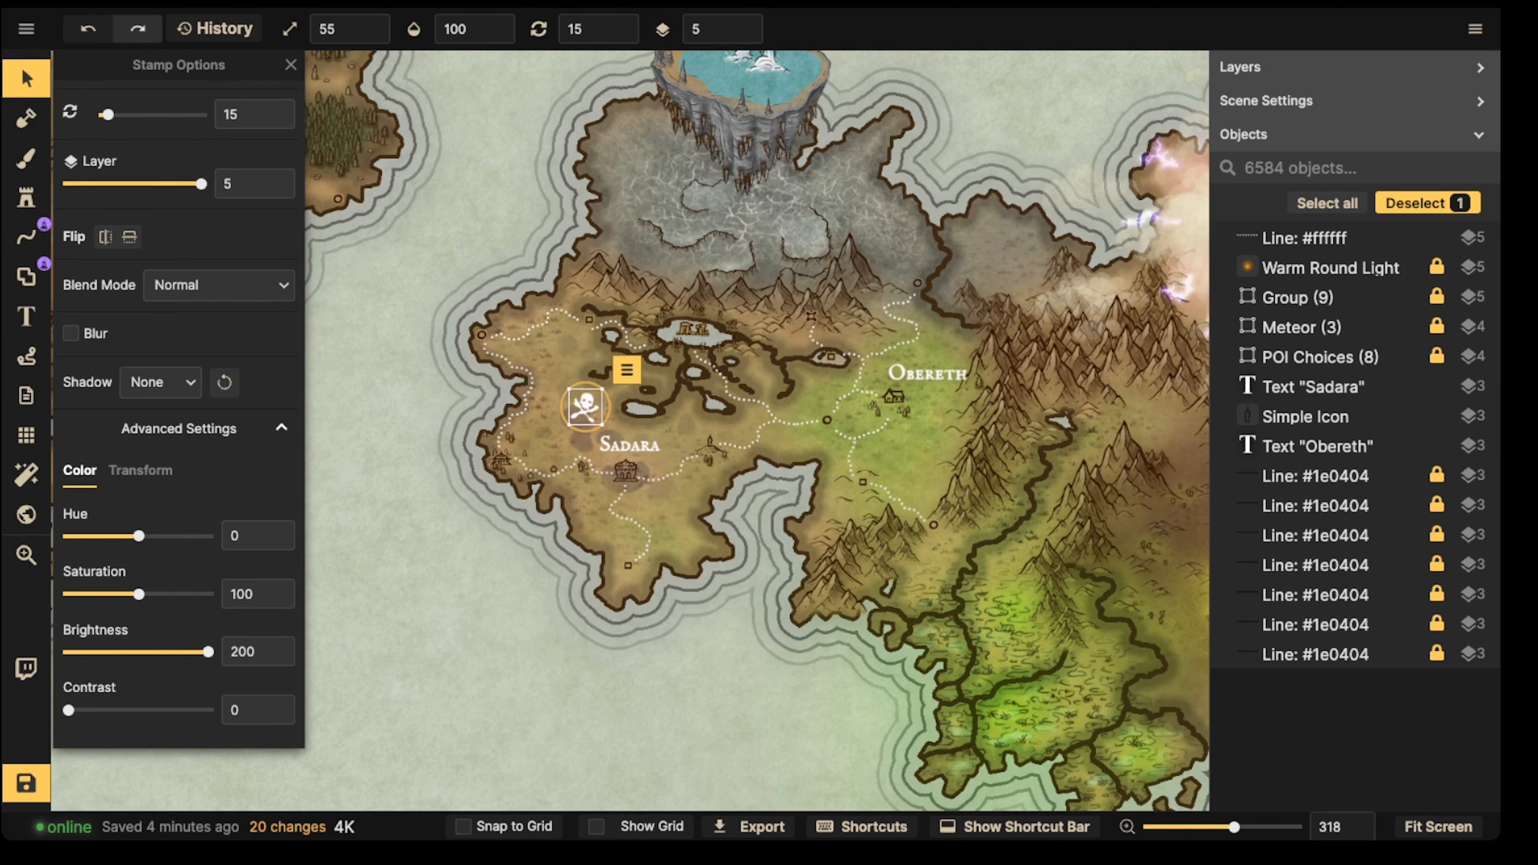
pyautogui.press('Escape')
# Step: Place the camp icon stamp at scale 35 on the dotted path junction between Sadara and Obereth
pyautogui.click(26, 197)
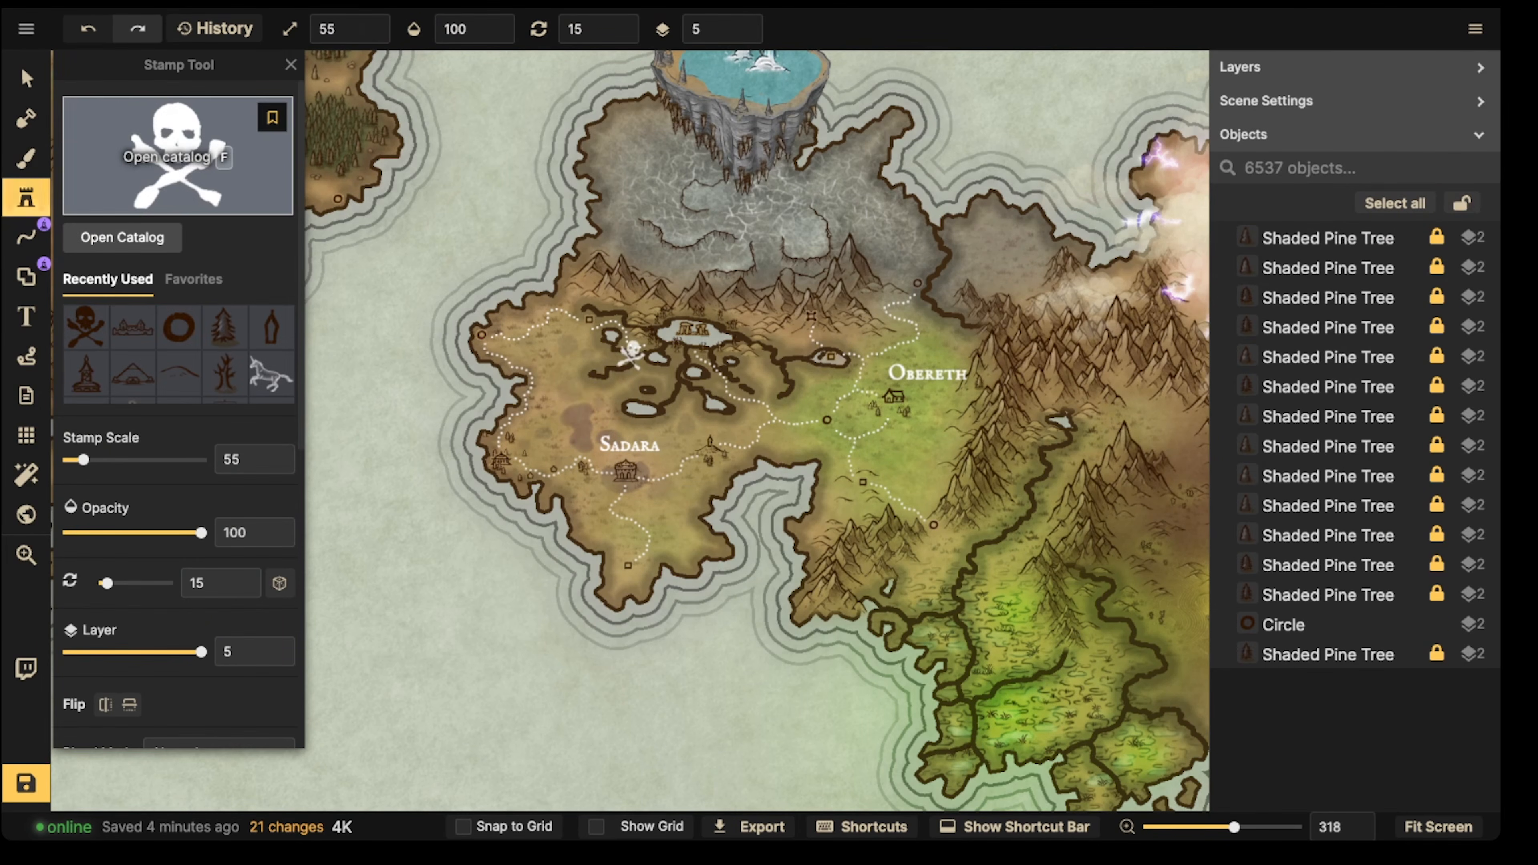
pyautogui.click(127, 233)
pyautogui.click(583, 362)
pyautogui.scroll(5, 554, 345)
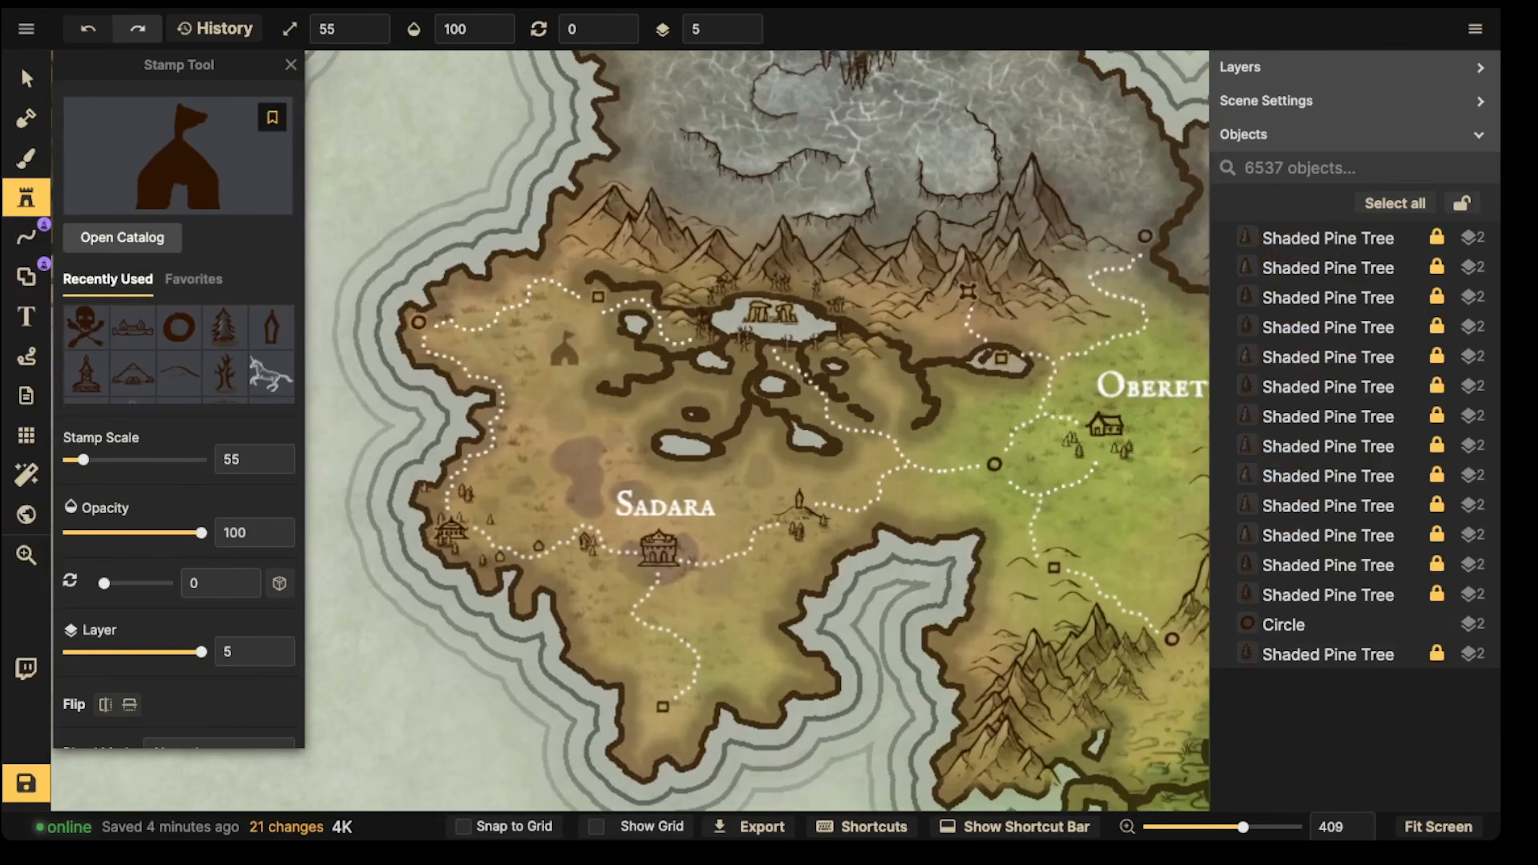
pyautogui.moveTo(560, 403); pyautogui.dragTo(510, 332)
pyautogui.moveTo(756, 467); pyautogui.dragTo(872, 491)
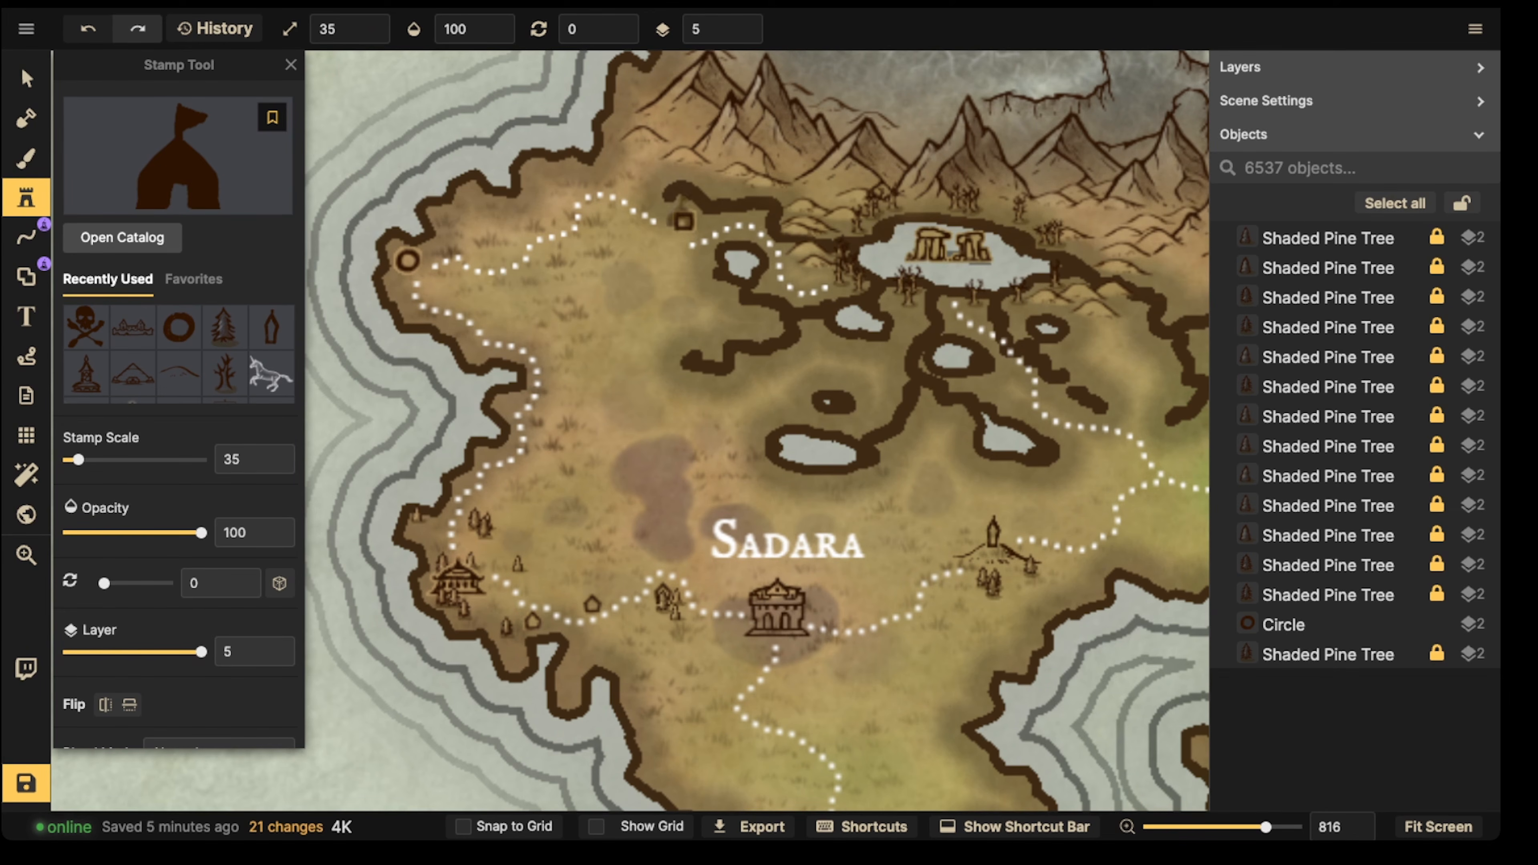
pyautogui.press('space')
pyautogui.moveTo(712, 219); pyautogui.dragTo(463, 212)
pyautogui.moveTo(955, 458); pyautogui.dragTo(840, 364)
pyautogui.scroll(-2, 764, 384)
pyautogui.scroll(5, 841, 364)
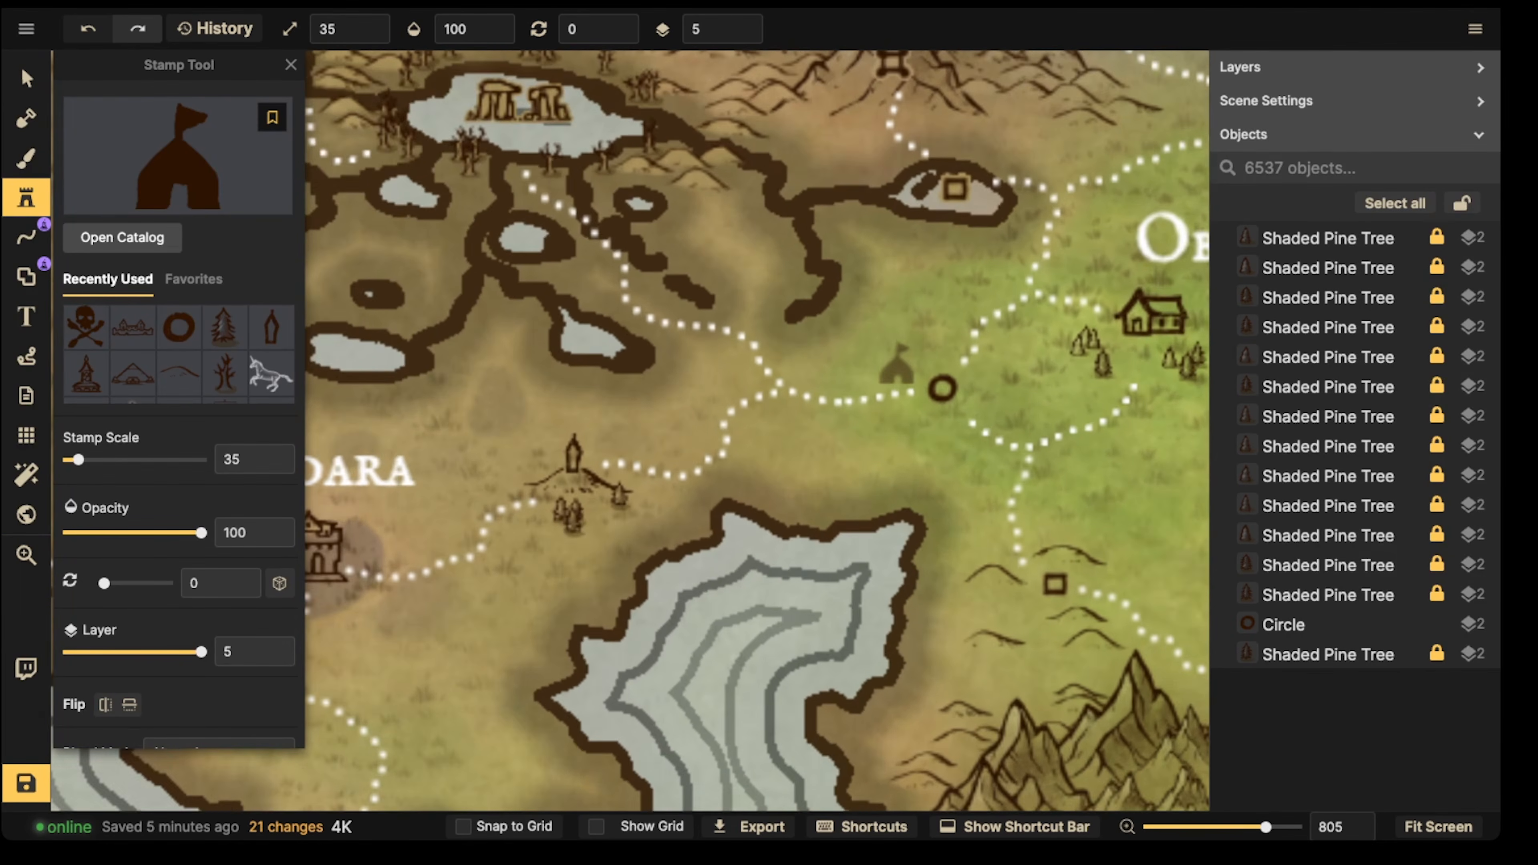
pyautogui.click(755, 373)
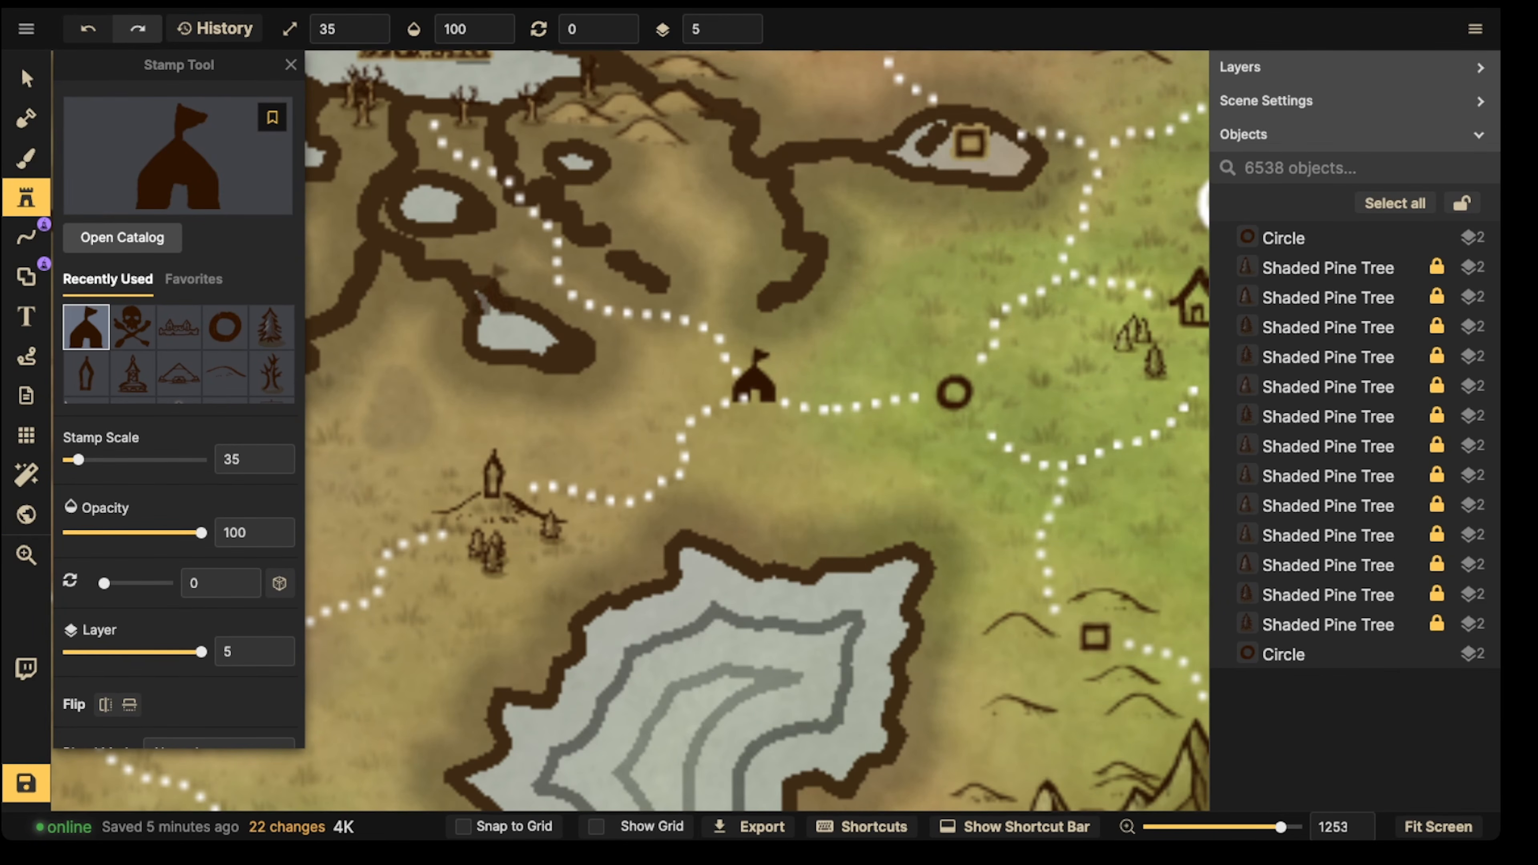
# Step: Move the camp icon aside and put all white dotted lines of the same style on layer 0
pyautogui.click(26, 78)
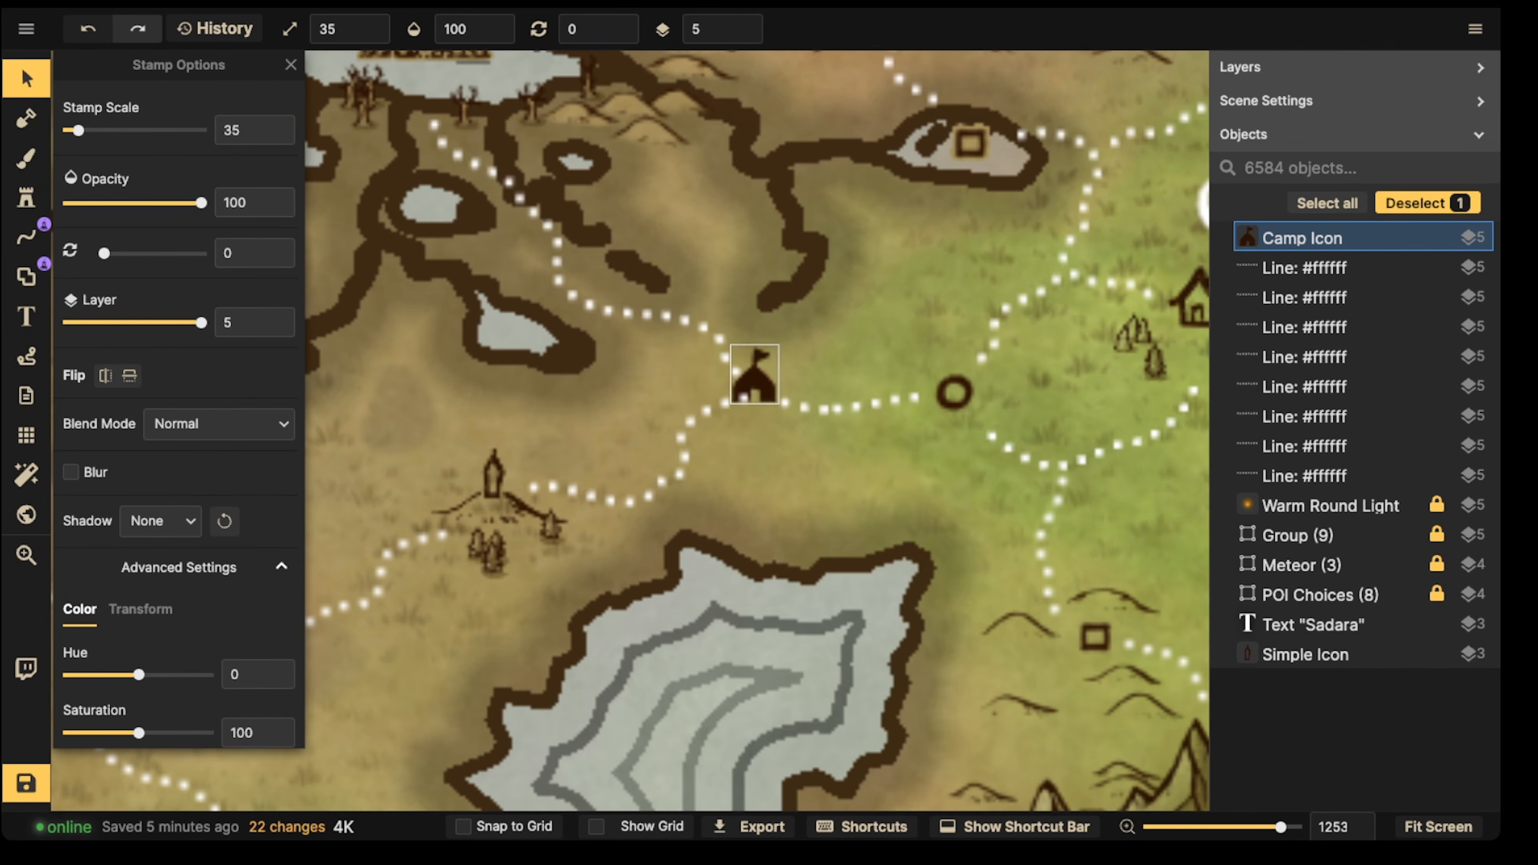
pyautogui.moveTo(956, 71); pyautogui.dragTo(393, 451)
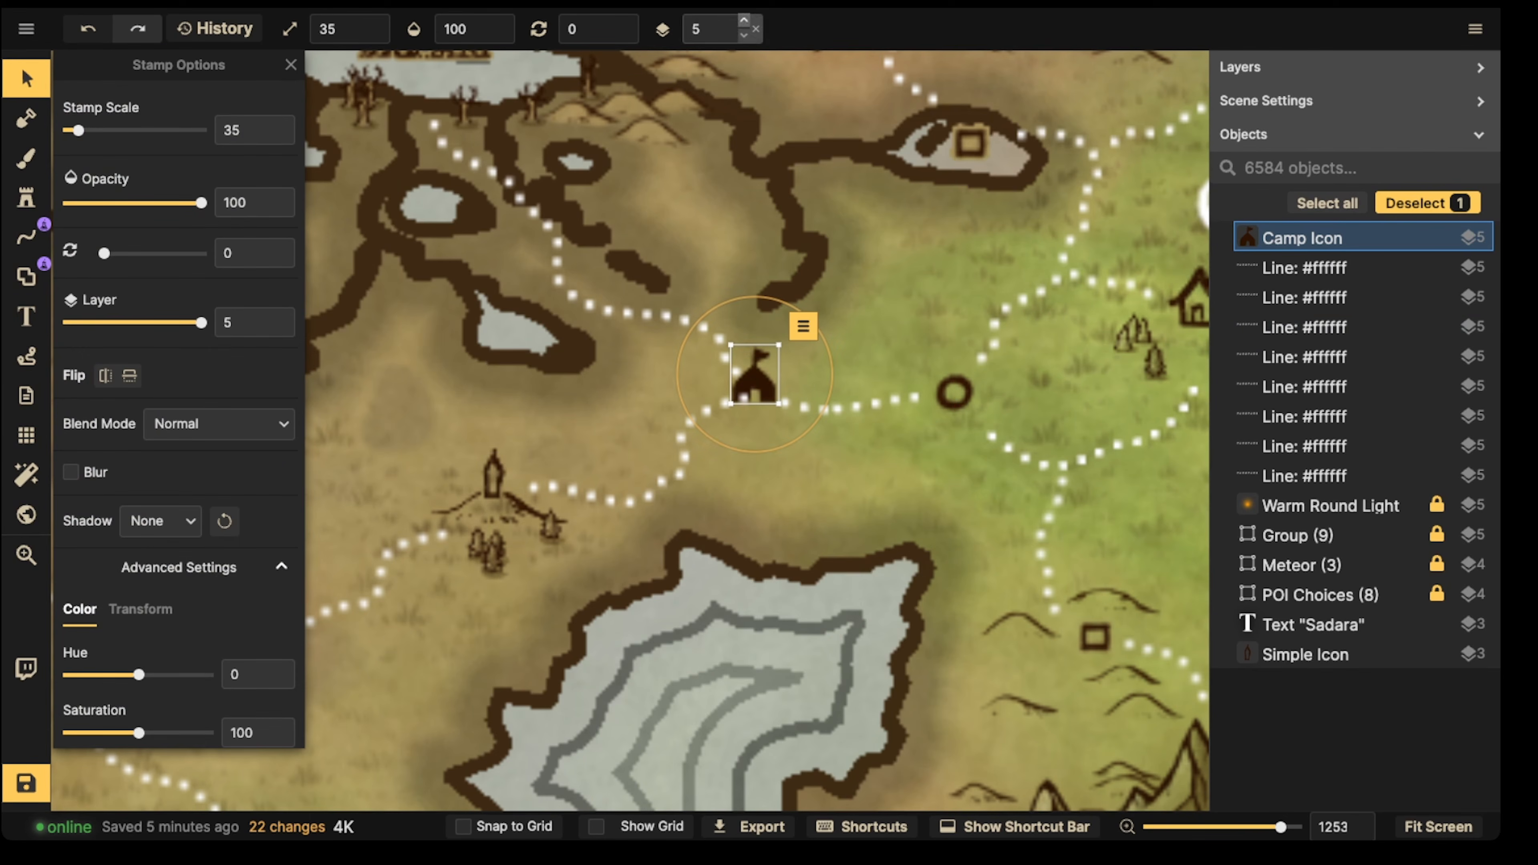
pyautogui.moveTo(754, 375); pyautogui.dragTo(763, 472)
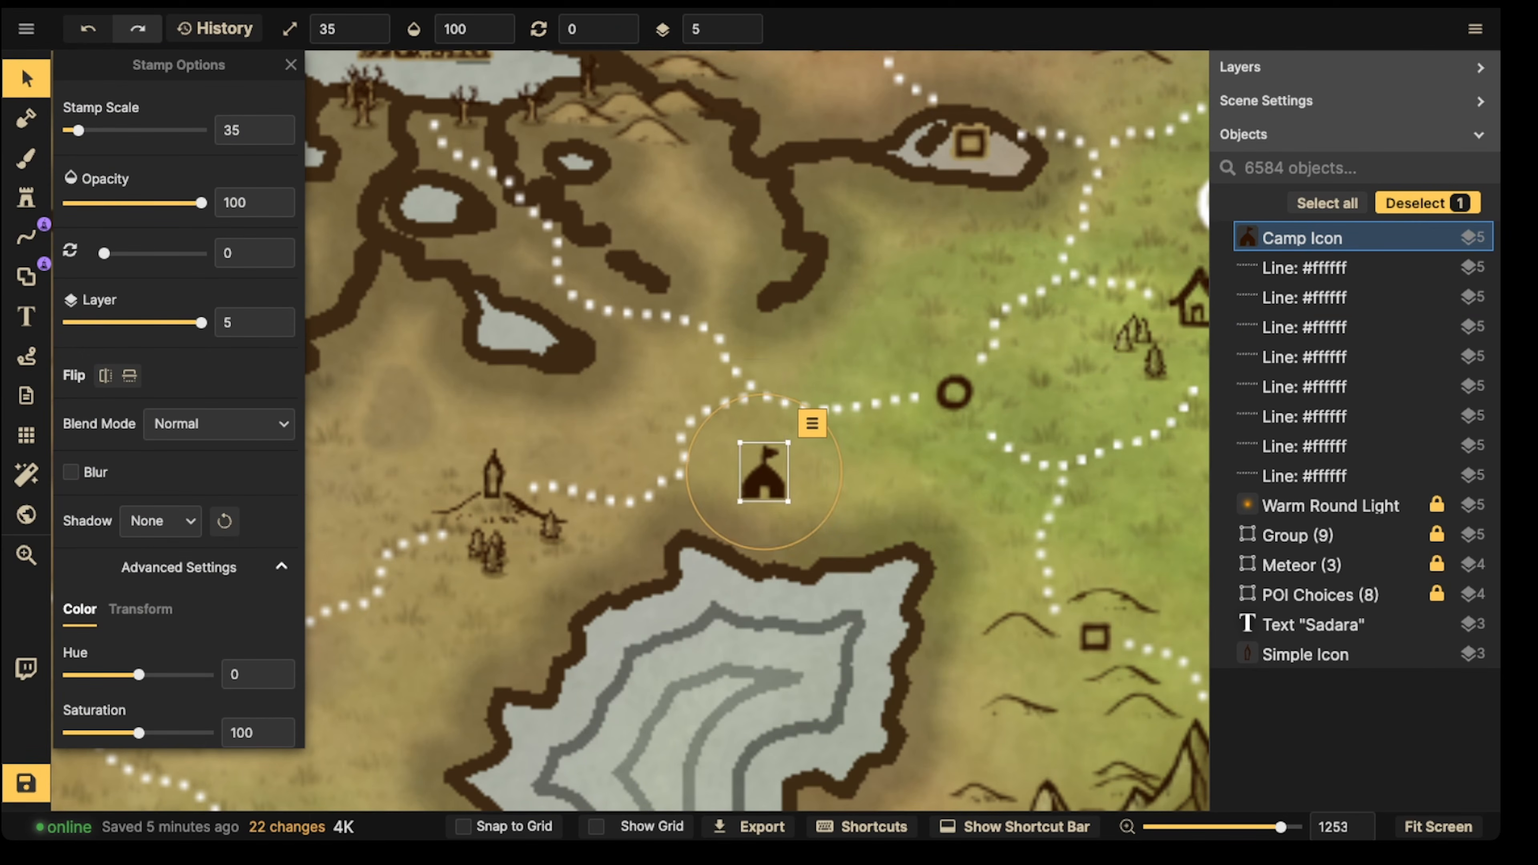
pyautogui.click(683, 437)
pyautogui.click(810, 338)
pyautogui.moveTo(849, 374)
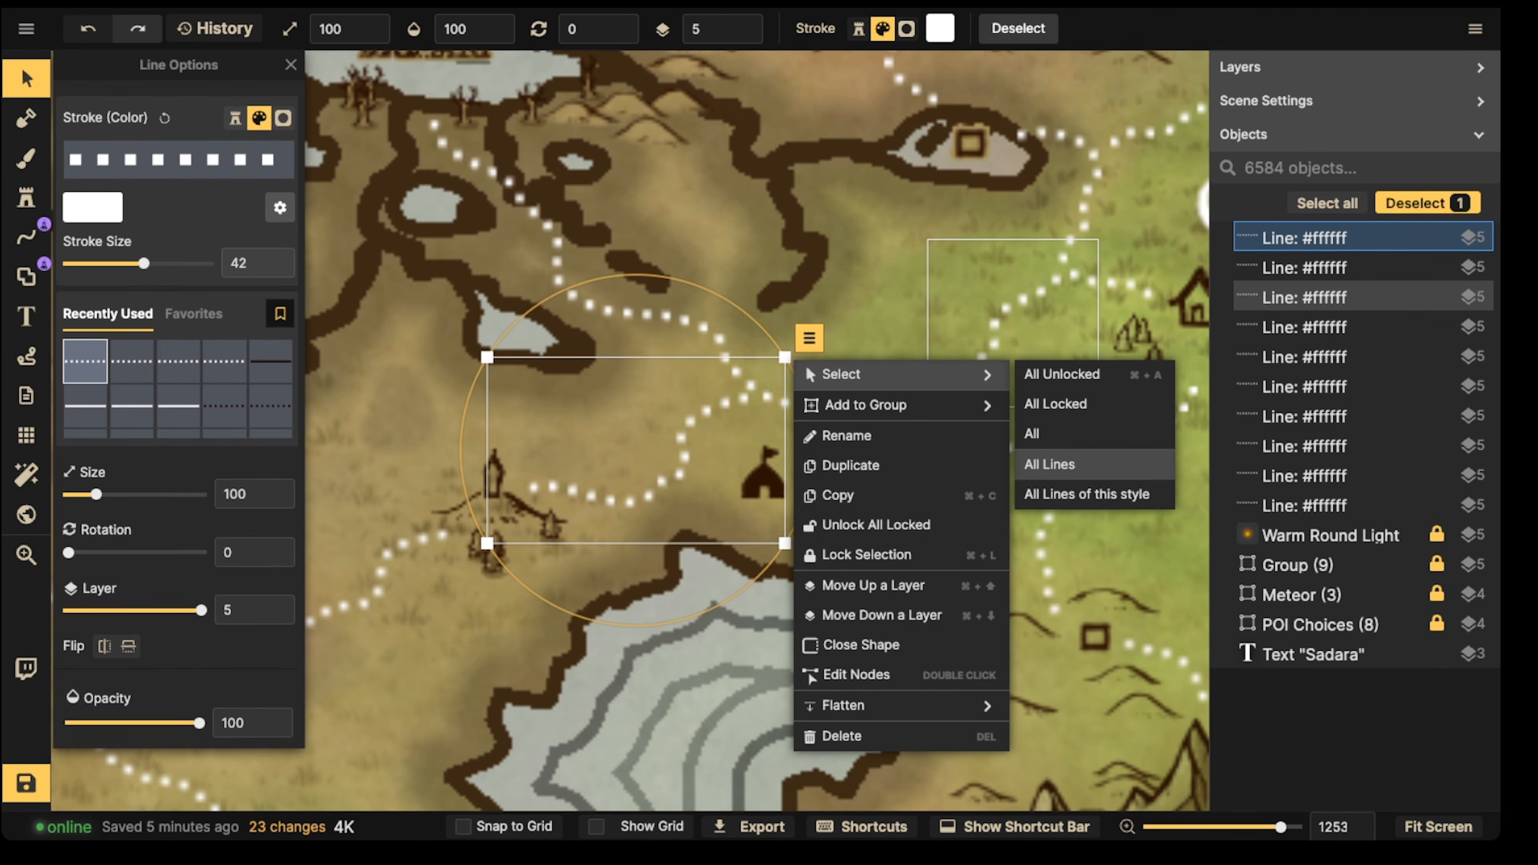
pyautogui.click(1087, 494)
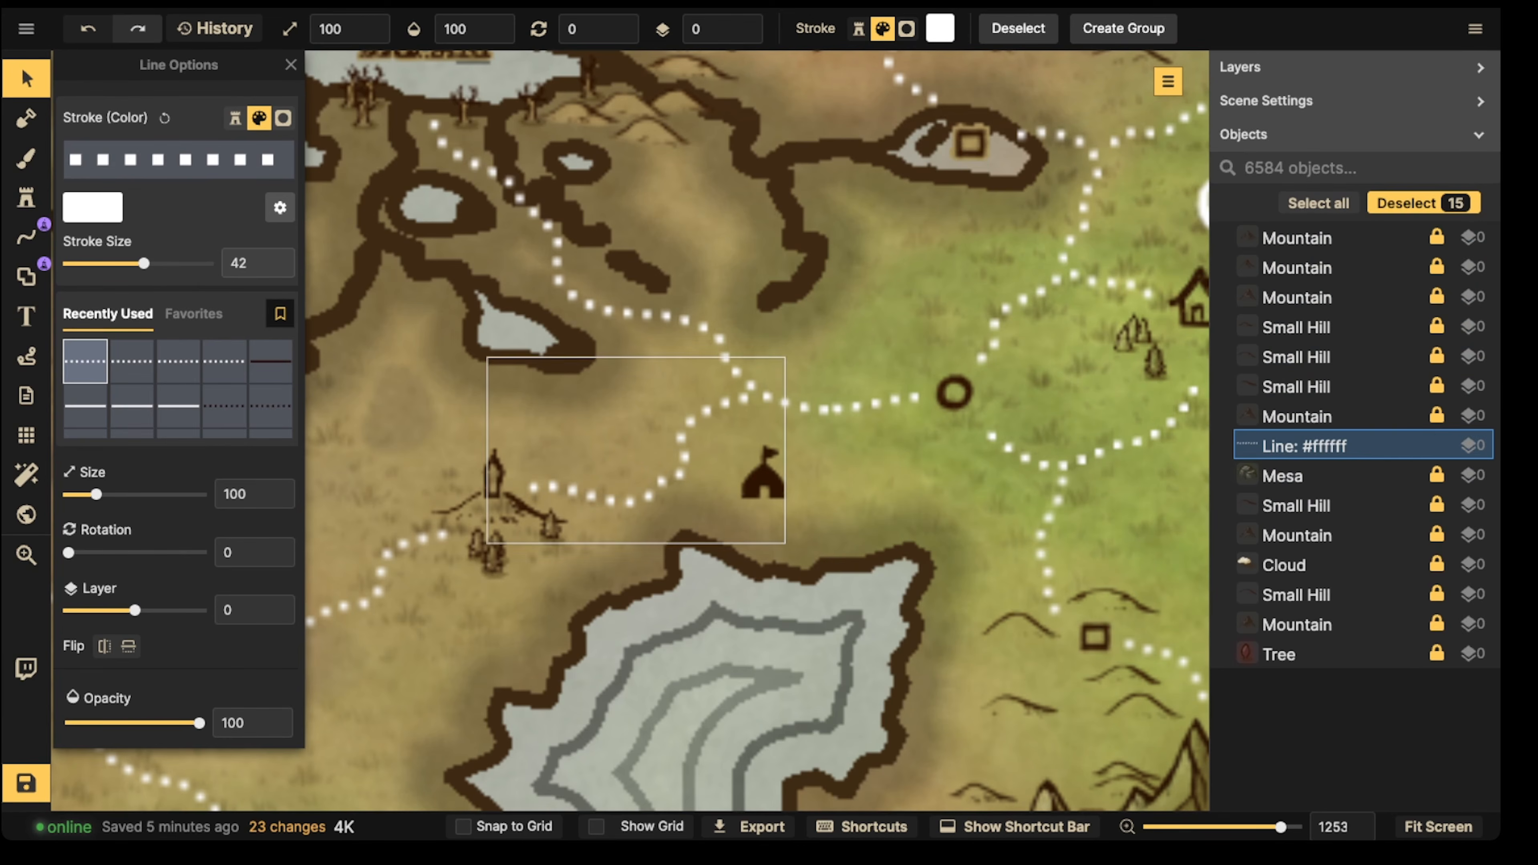
pyautogui.press('Escape')
# Step: Move the camp icon back onto the path junction between Sadara and Obereth and deselect it
pyautogui.moveTo(764, 472); pyautogui.dragTo(750, 373)
pyautogui.scroll(-2, 629, 373)
pyautogui.scroll(-5, 624, 381)
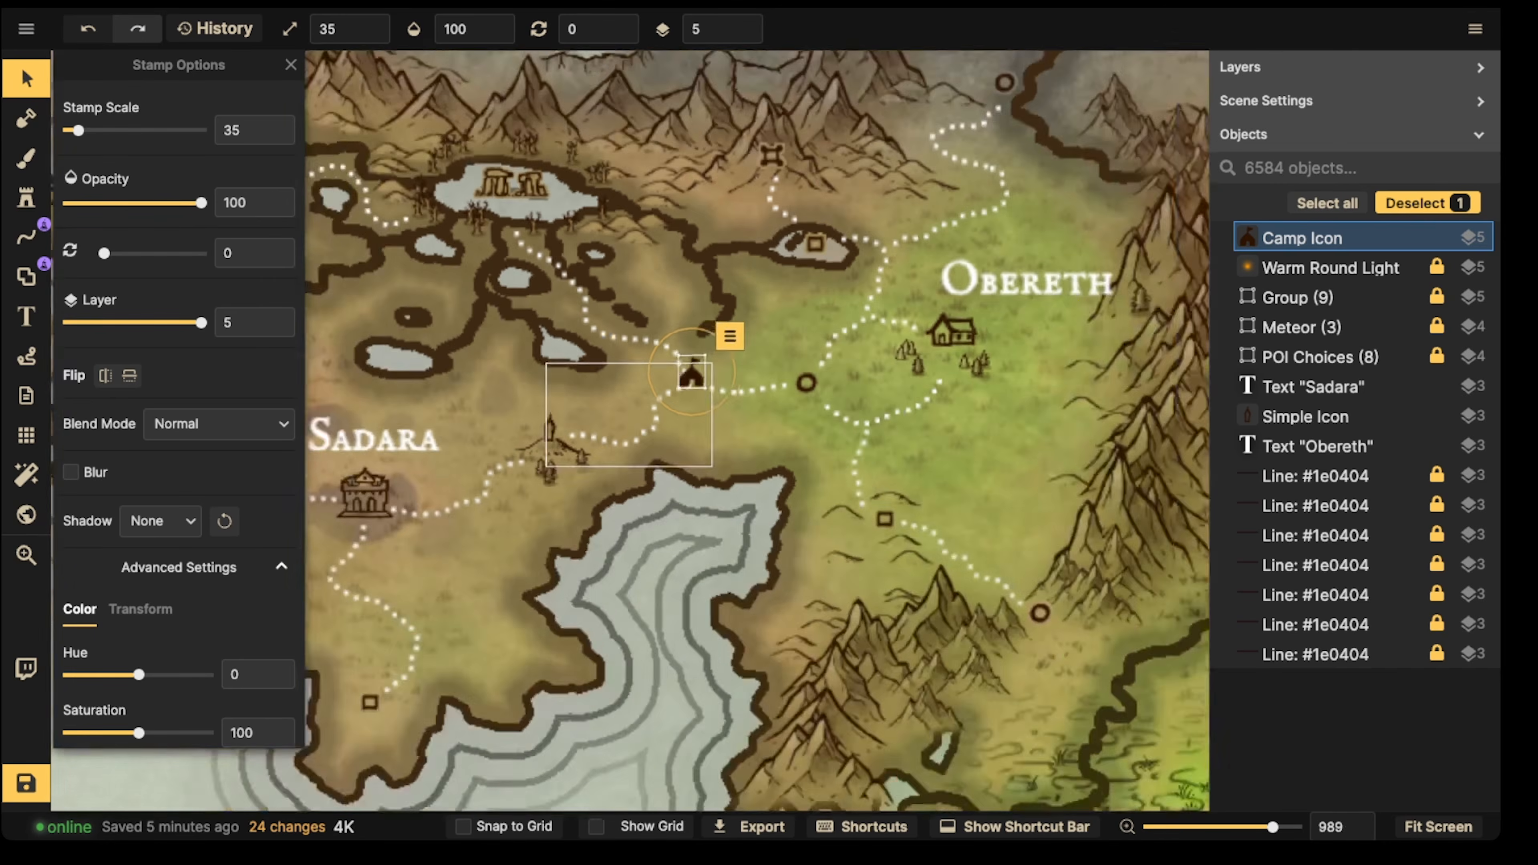
pyautogui.press('Escape')
pyautogui.scroll(-2, 623, 370)
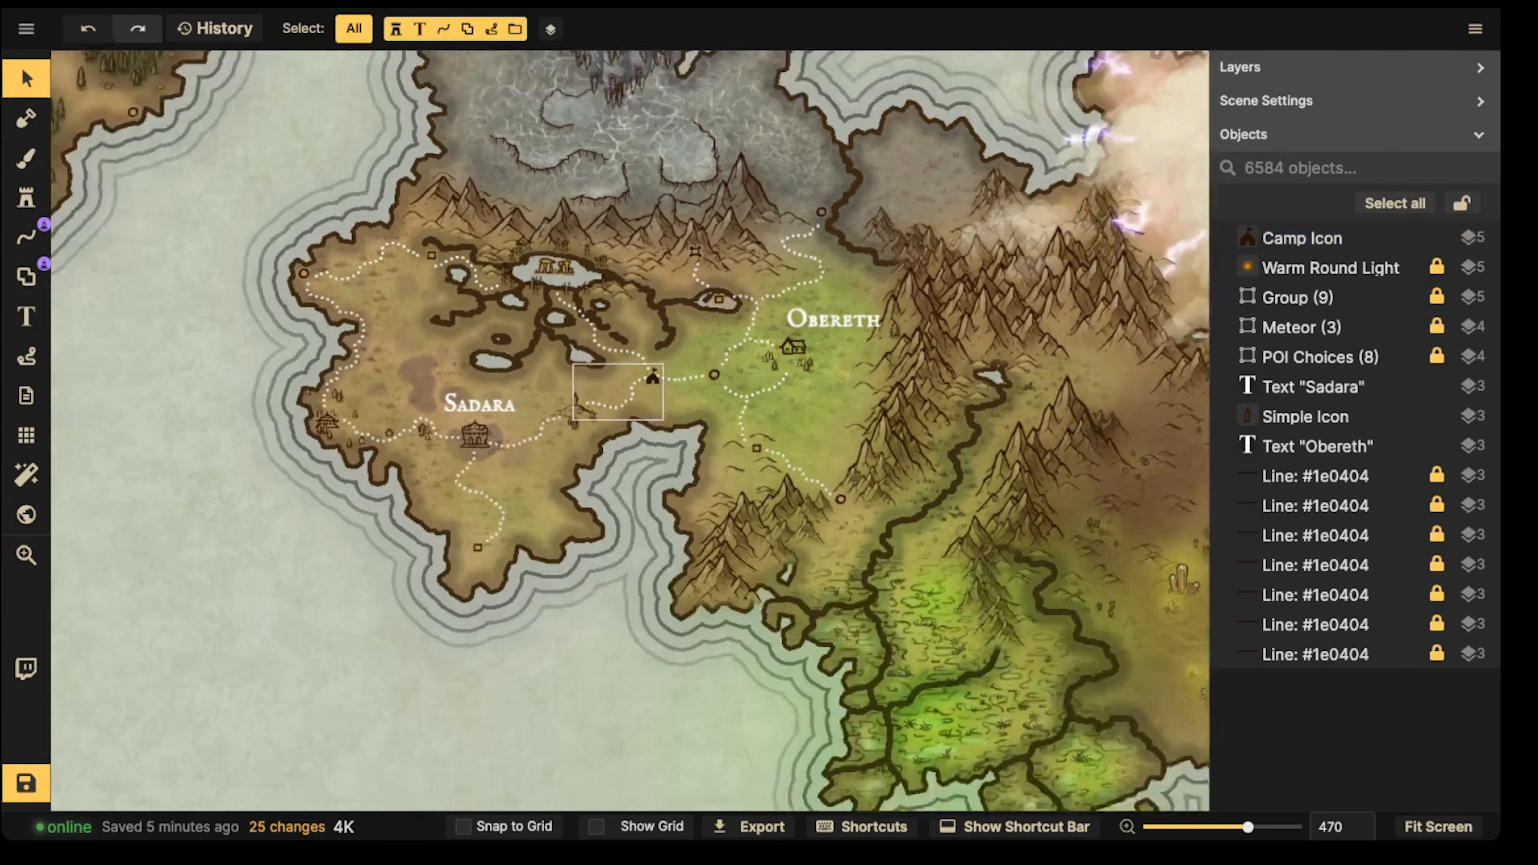
# Step: Try the camp icon just northwest of the circle marker that lies west of Obereth
pyautogui.click(653, 376)
pyautogui.scroll(4, 633, 371)
pyautogui.hscroll(-5, 630, 424)
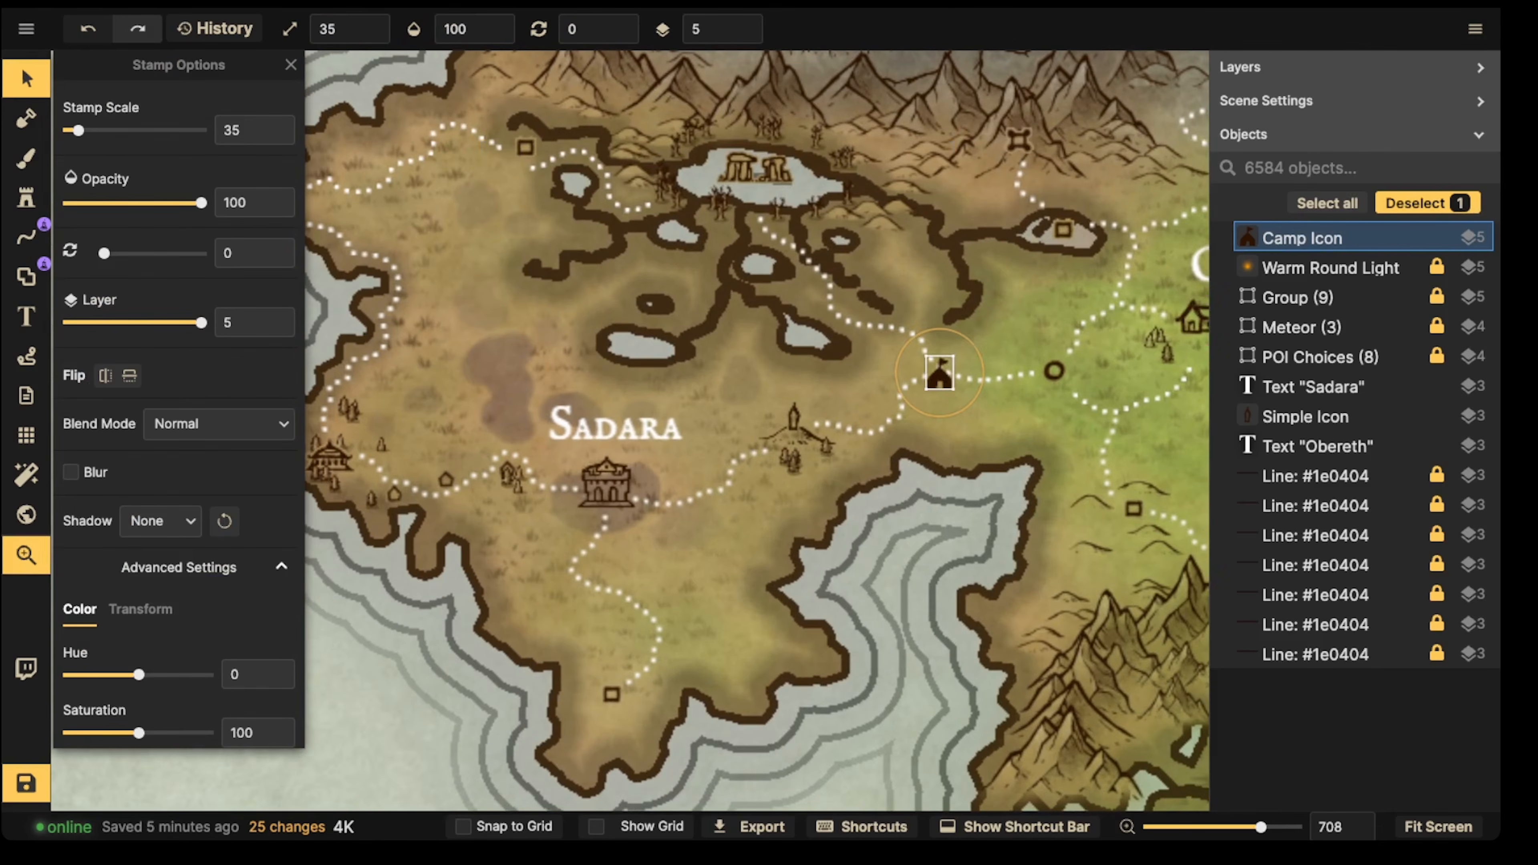
pyautogui.moveTo(939, 372); pyautogui.dragTo(1019, 362)
pyautogui.scroll(-4, 1020, 362)
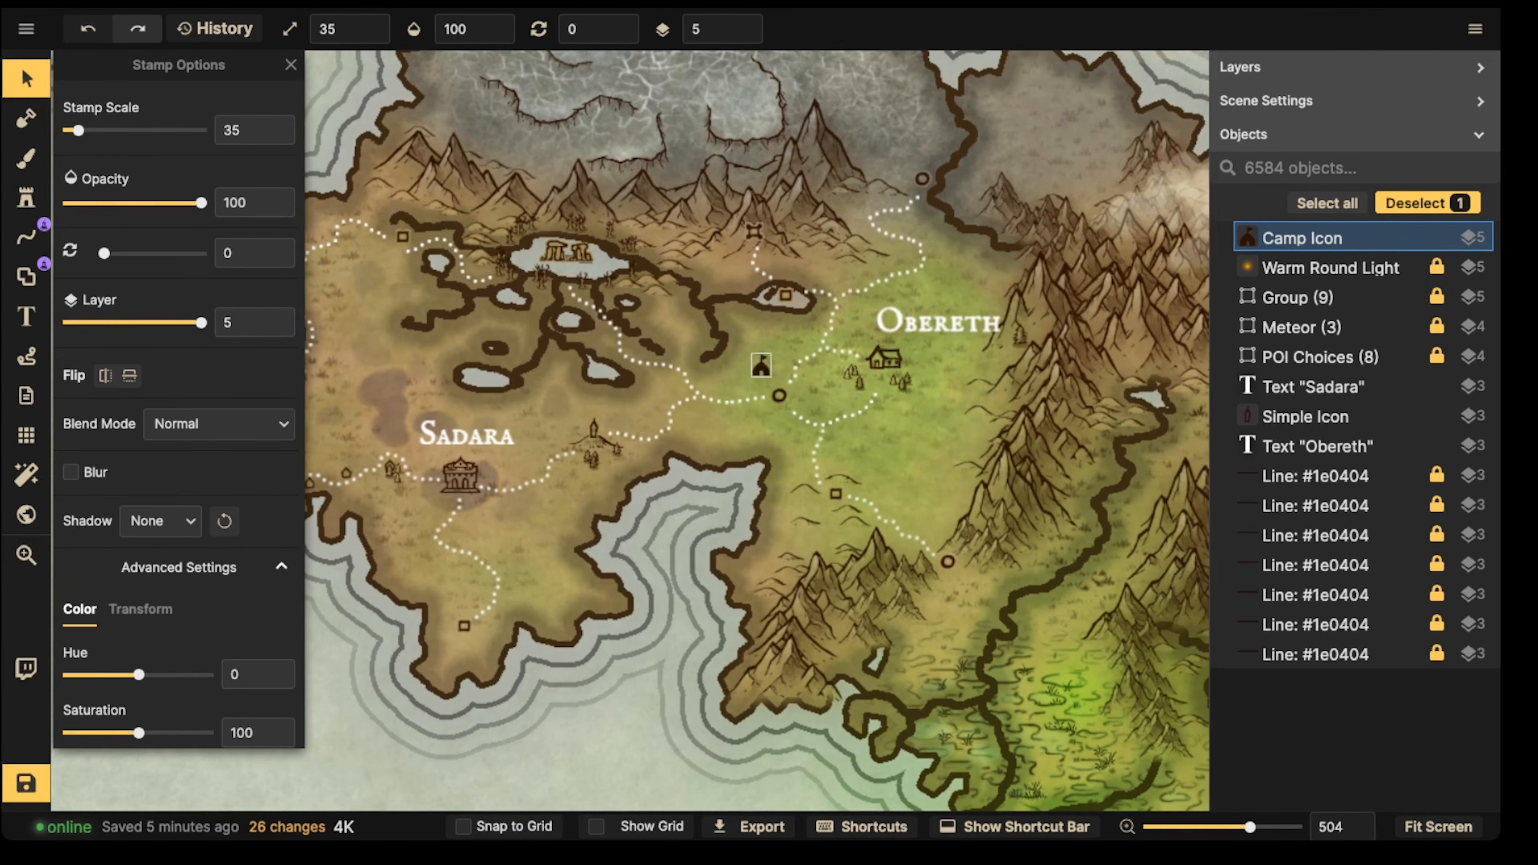
# Step: Try a chain of camps along the dotted path north of Obereth by moving the camp icon there and pasting two copies
pyautogui.moveTo(762, 365); pyautogui.dragTo(928, 229)
pyautogui.hotkey('ctrl', 'c')
pyautogui.hotkey('ctrl', 'v')
pyautogui.hotkey('ctrl', 'v')
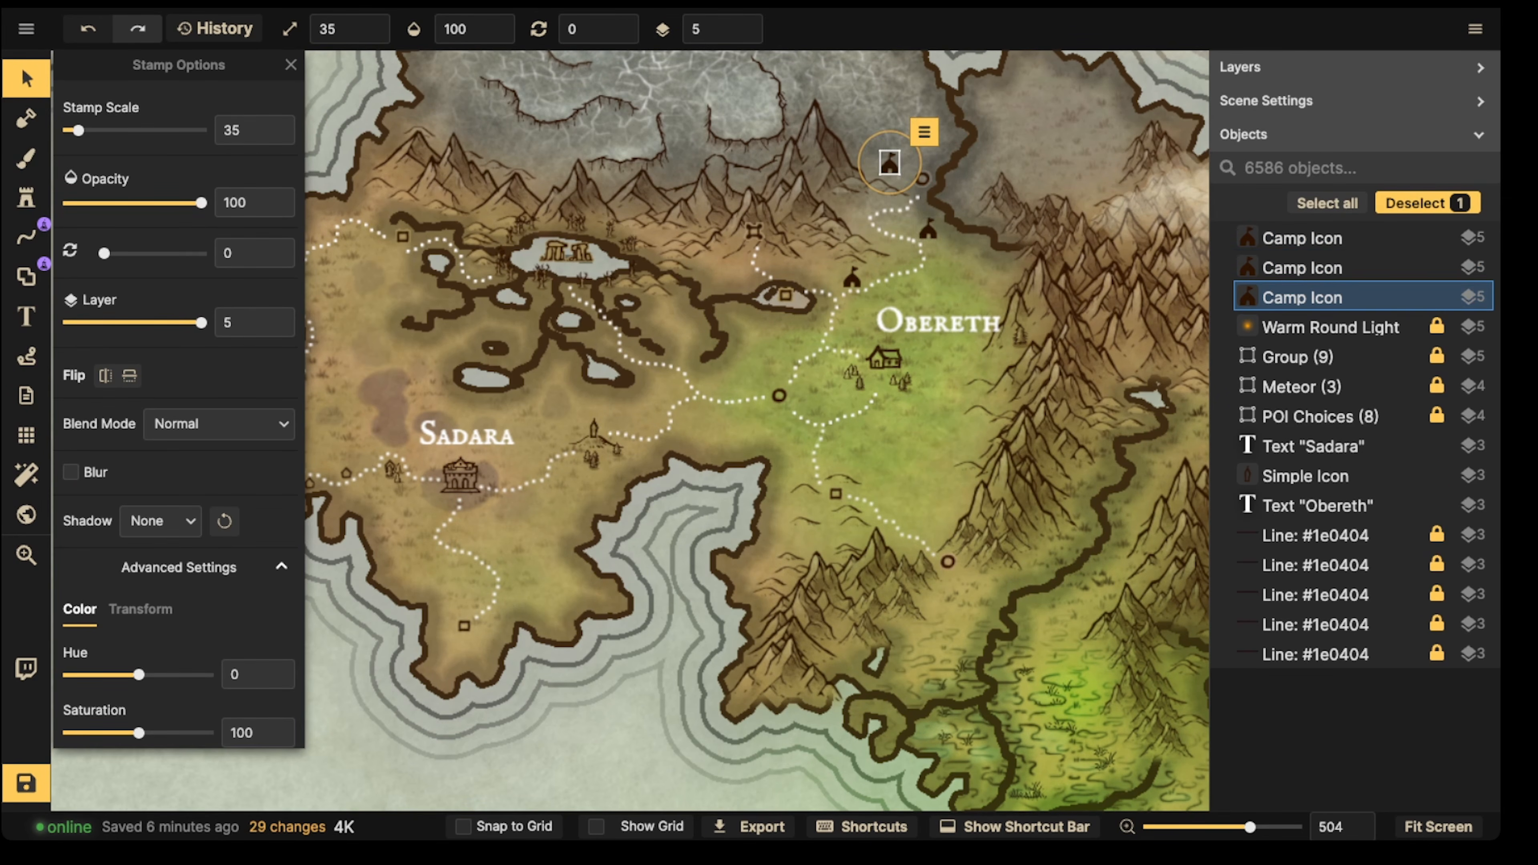
pyautogui.moveTo(889, 161); pyautogui.dragTo(881, 195)
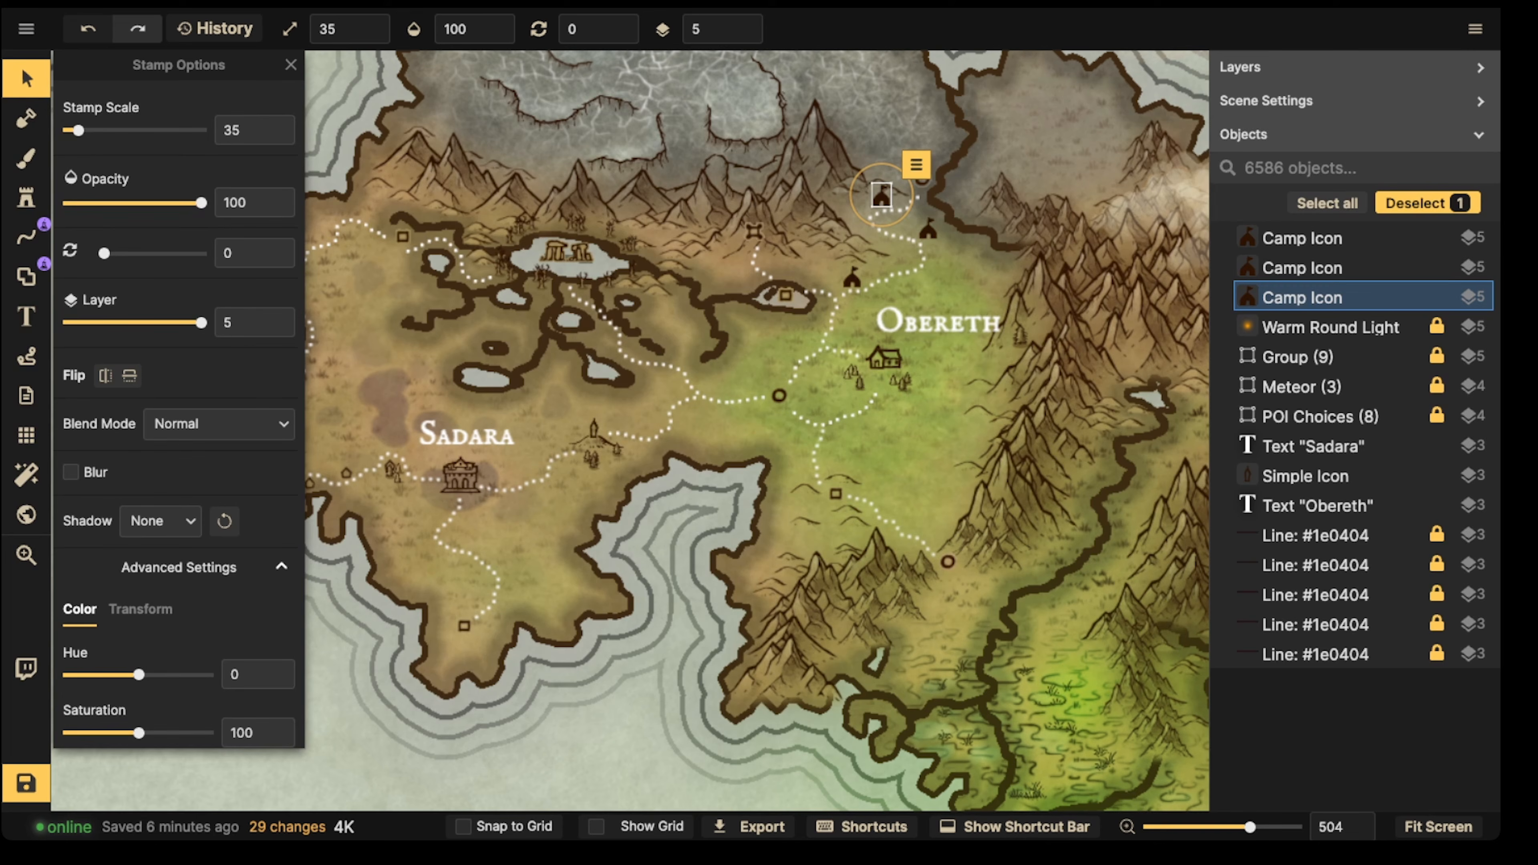
# Step: Undo the last camp move and both pasted camp icons
pyautogui.hotkey('ctrl', 'z')
pyautogui.hotkey('ctrl', 'z')
pyautogui.hotkey('ctrl', 'z')
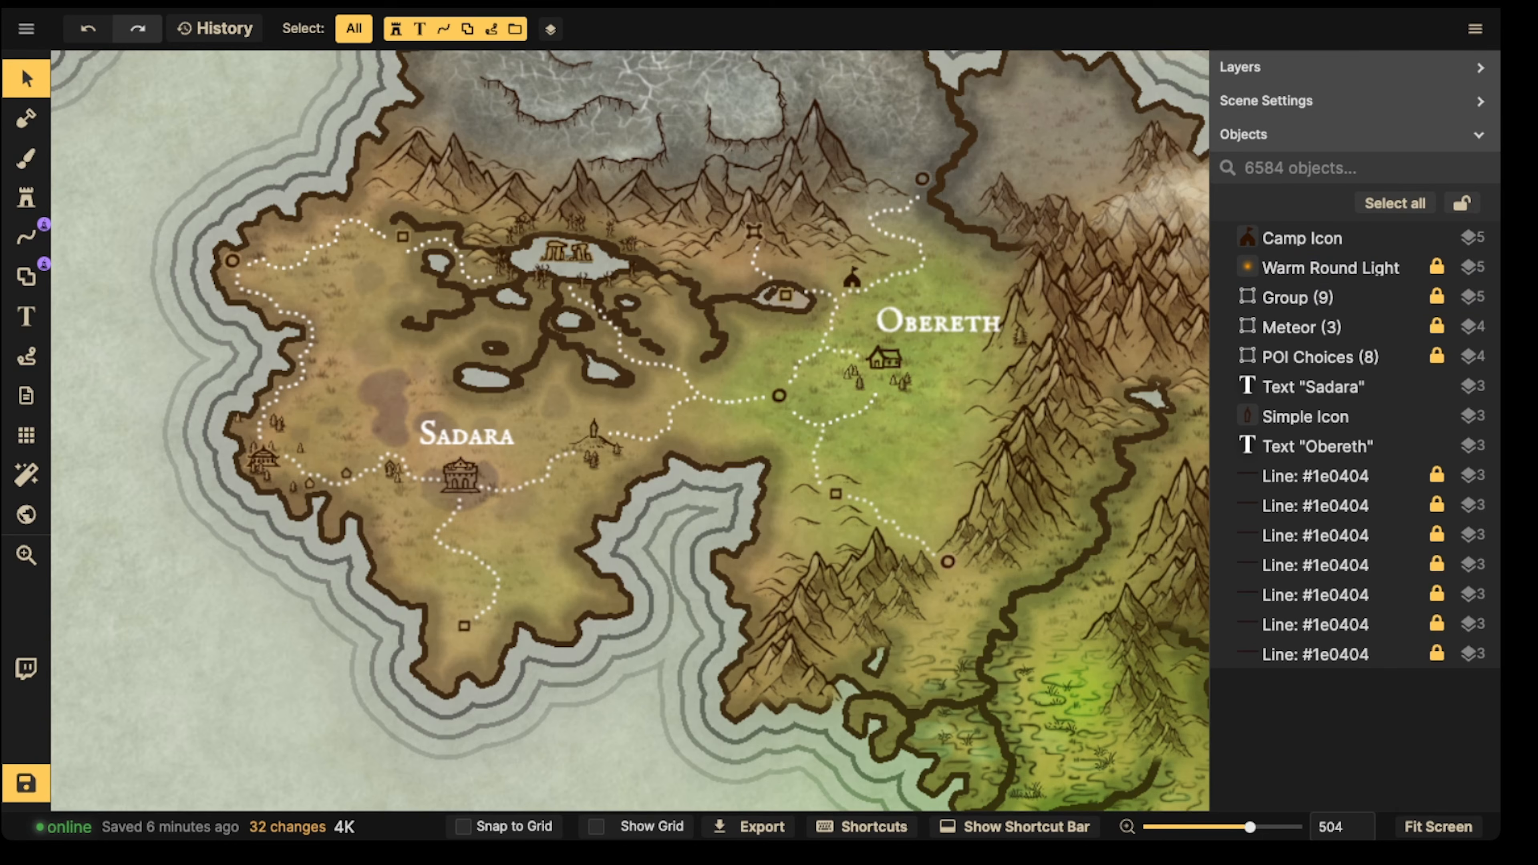
# Step: Return the remaining camp icon to the path junction west of the circle marker and deselect it
pyautogui.click(852, 279)
pyautogui.moveTo(852, 278); pyautogui.dragTo(698, 397)
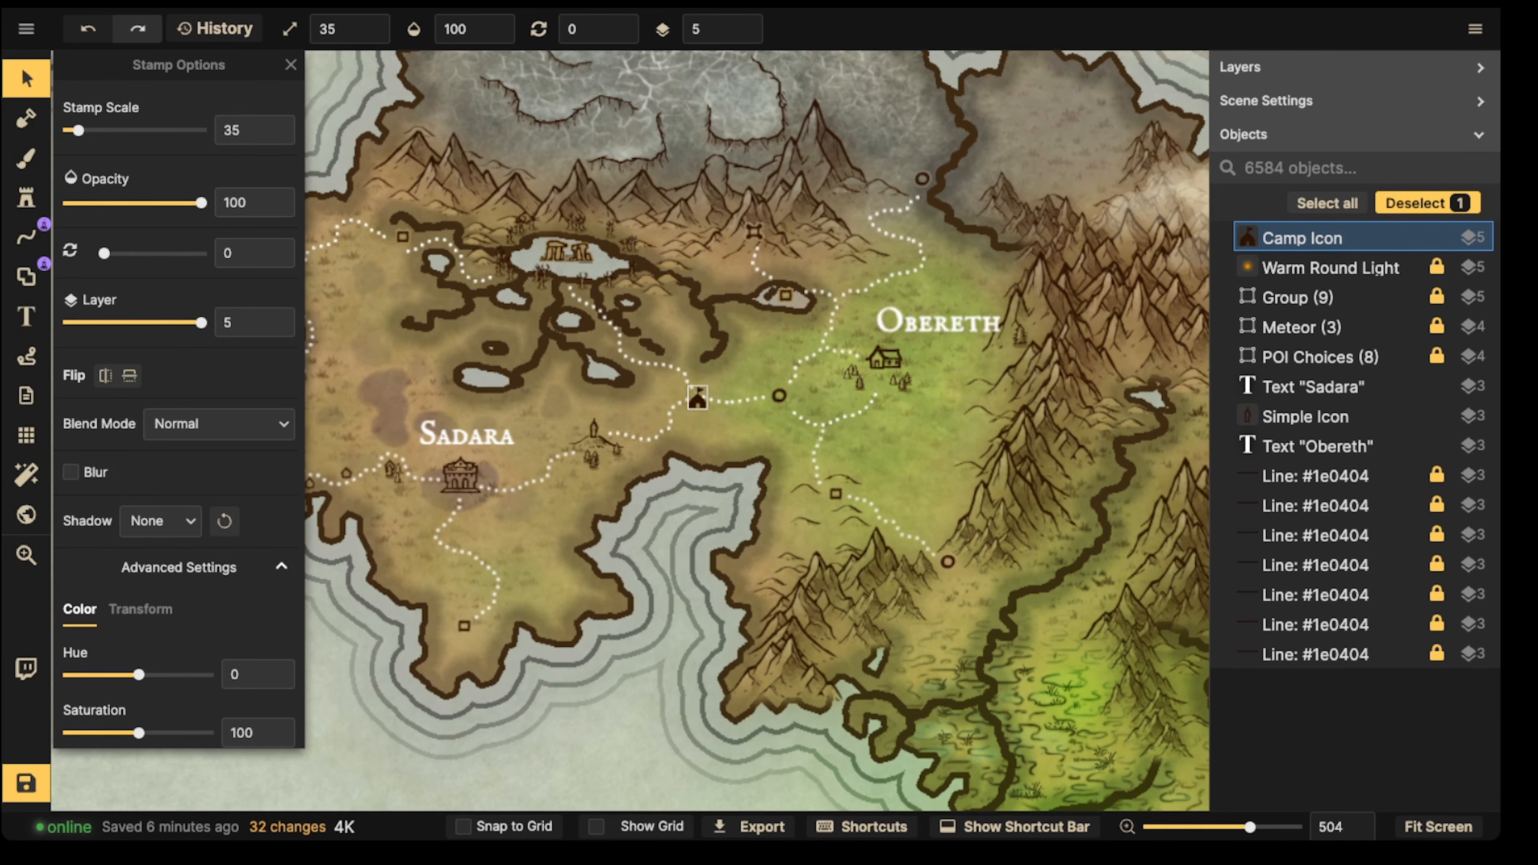
pyautogui.scroll(-3, 517, 311)
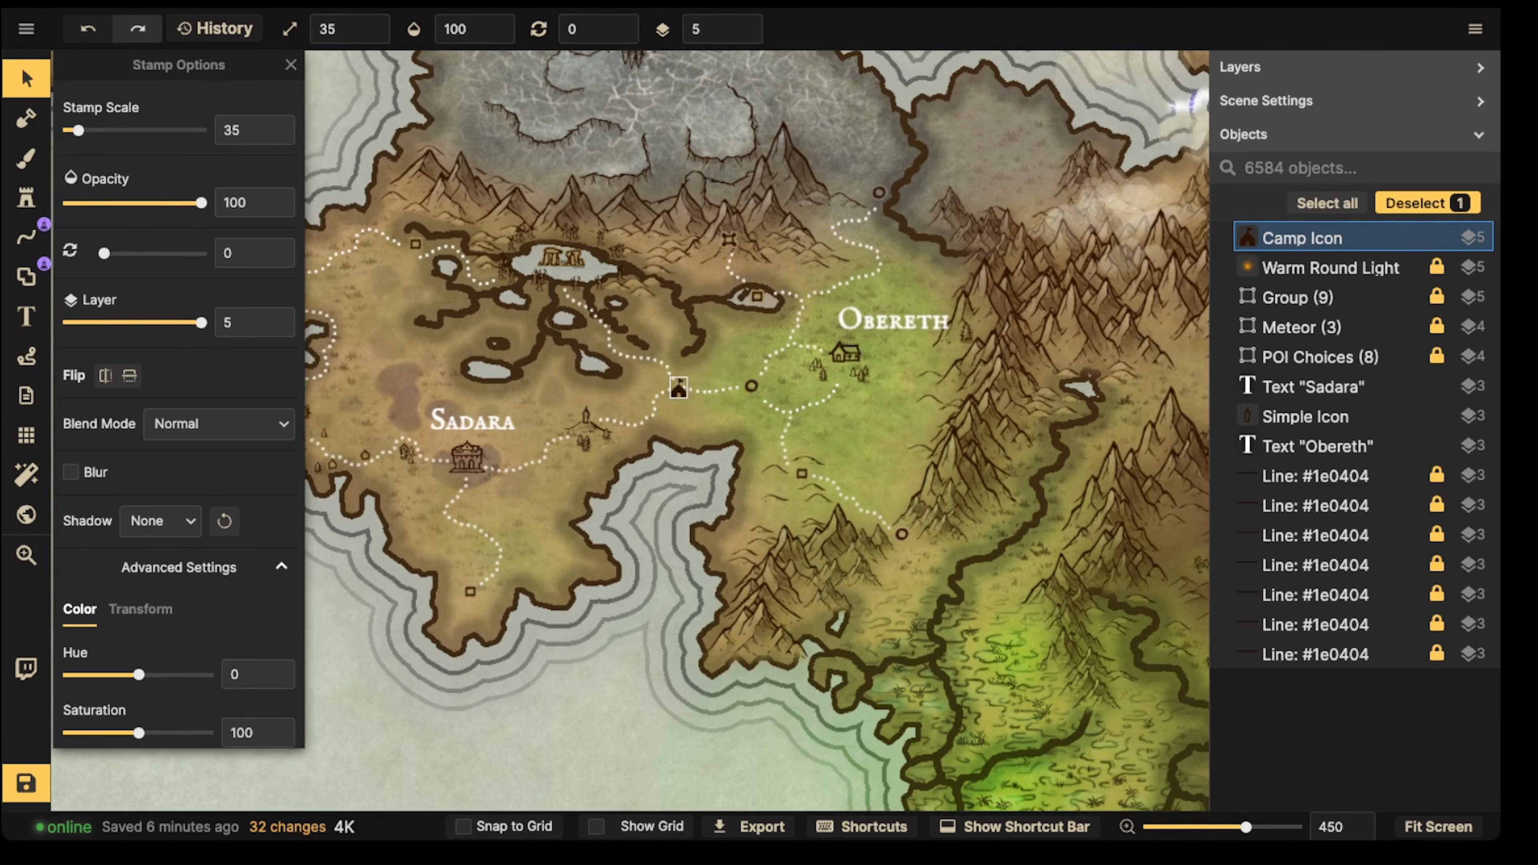
pyautogui.click(710, 356)
pyautogui.scroll(-3, 508, 322)
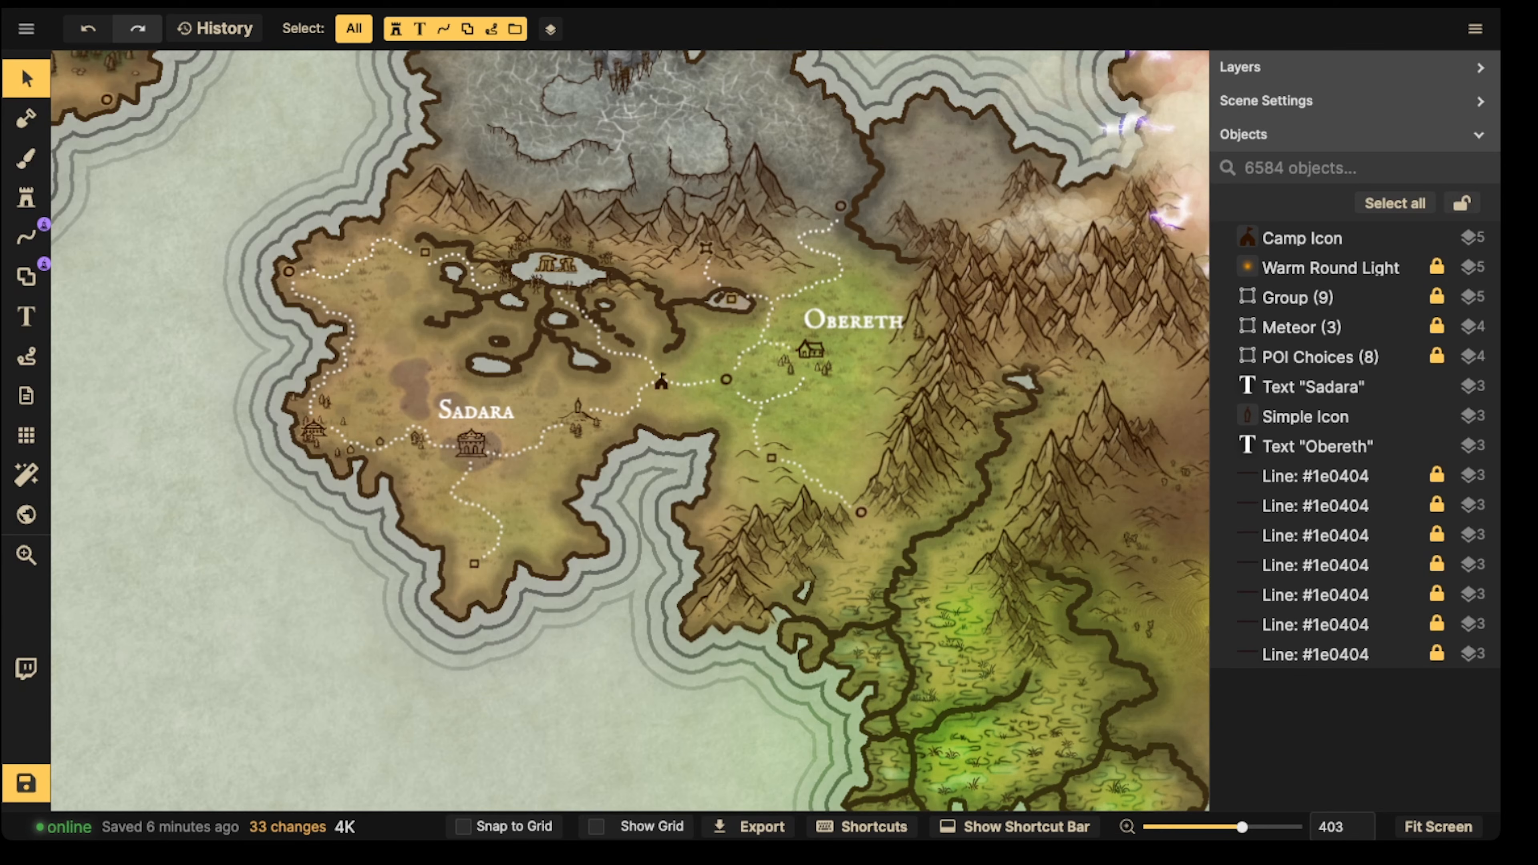
pyautogui.scroll(-1, 597, 307)
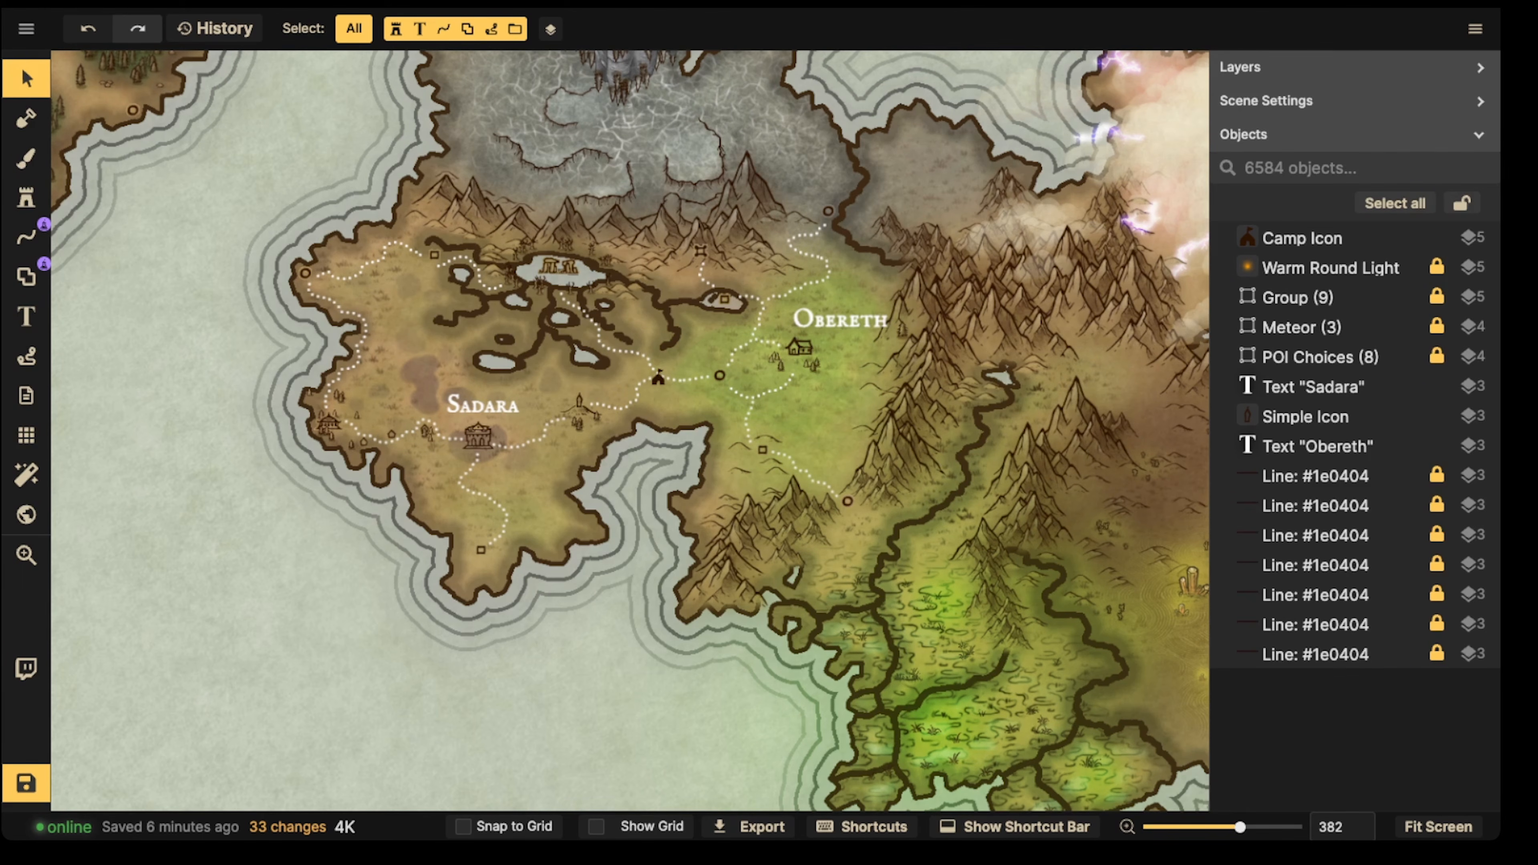
# Step: Nudge the square marker west of the monoliths slightly southwest and the circle marker on the northwest coast slightly inland
pyautogui.scroll(2, 373, 250)
pyautogui.click(448, 256)
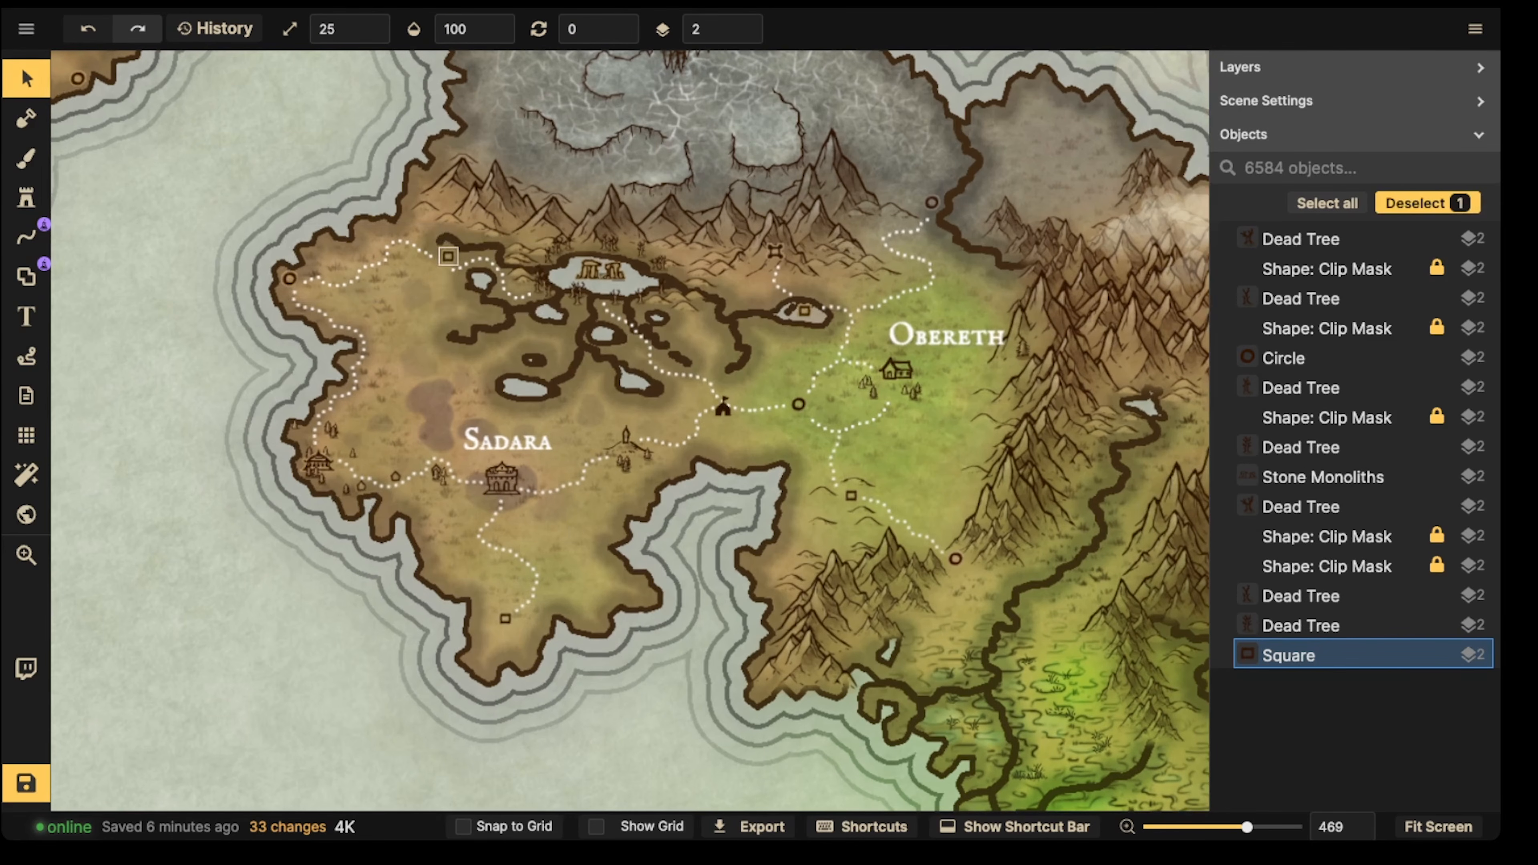
pyautogui.moveTo(448, 256); pyautogui.dragTo(441, 265)
pyautogui.scroll(-2, 220, 227)
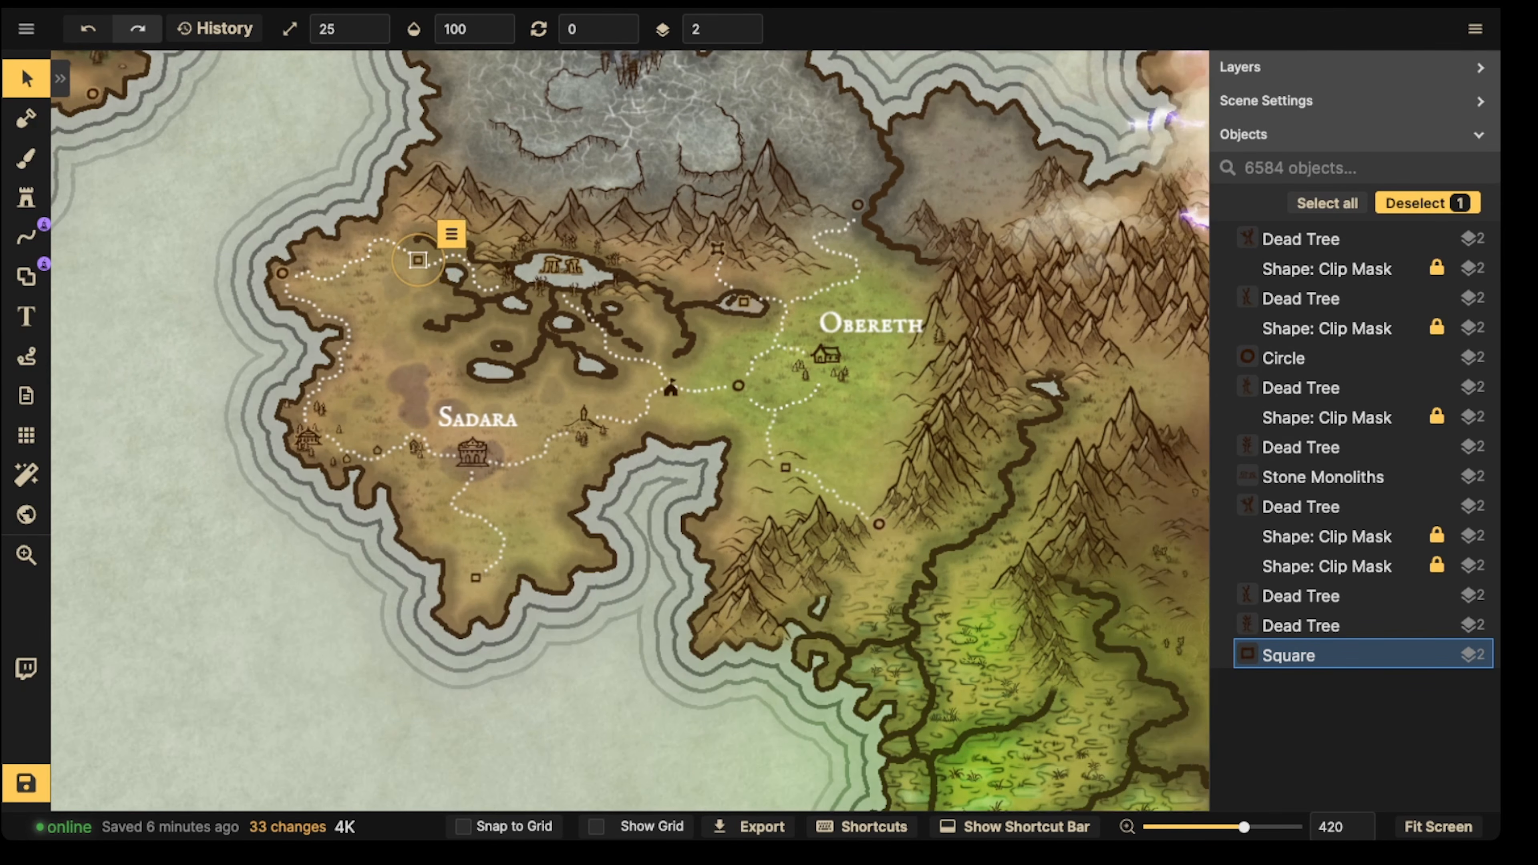
pyautogui.click(283, 273)
pyautogui.moveTo(283, 273); pyautogui.dragTo(285, 275)
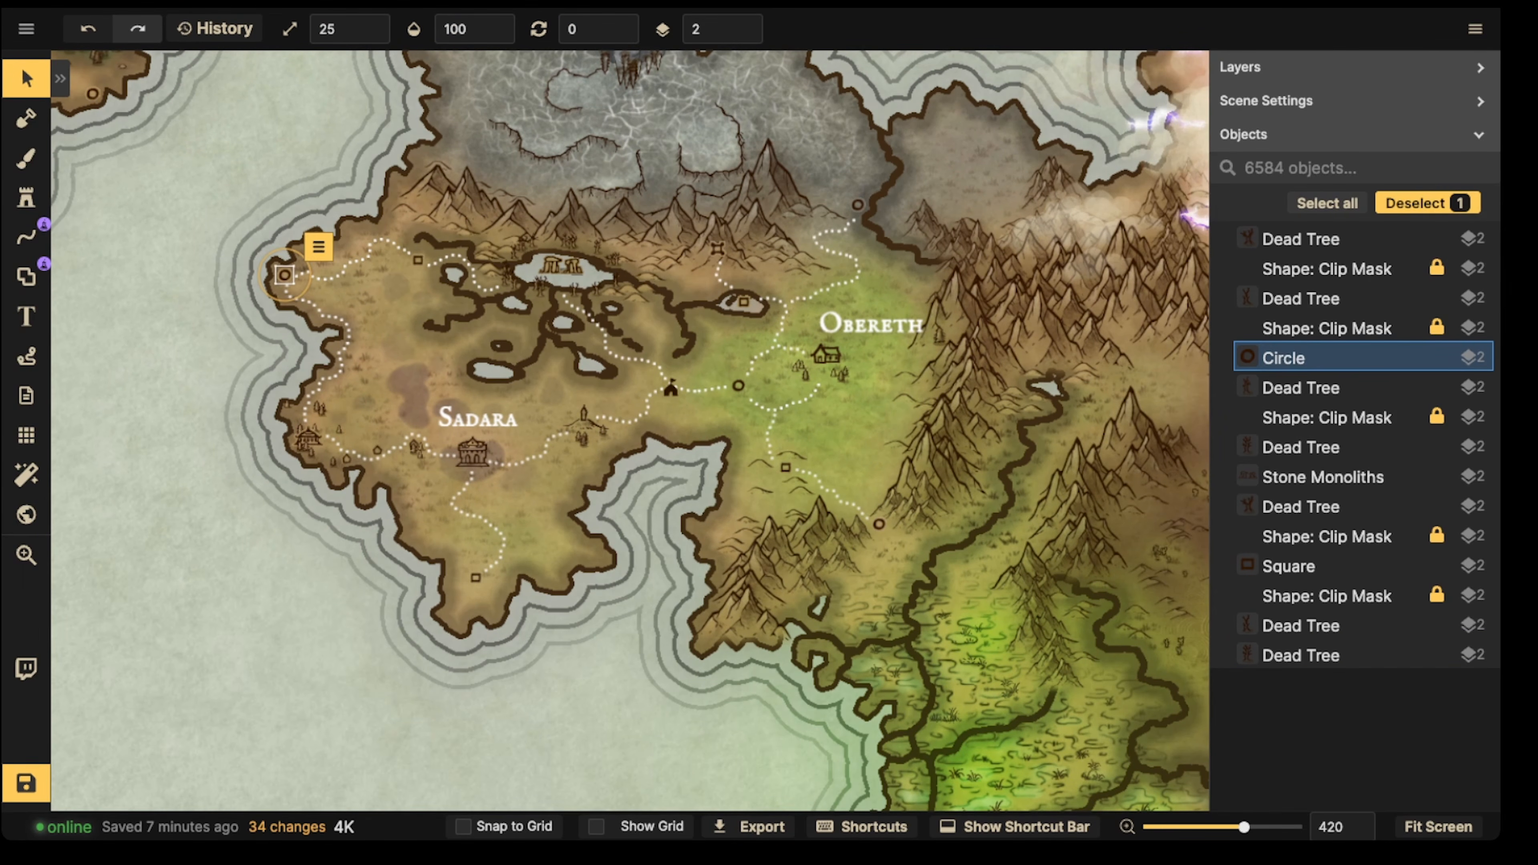
pyautogui.press('Escape')
# Step: Save the map
pyautogui.scroll(-4, 485, 277)
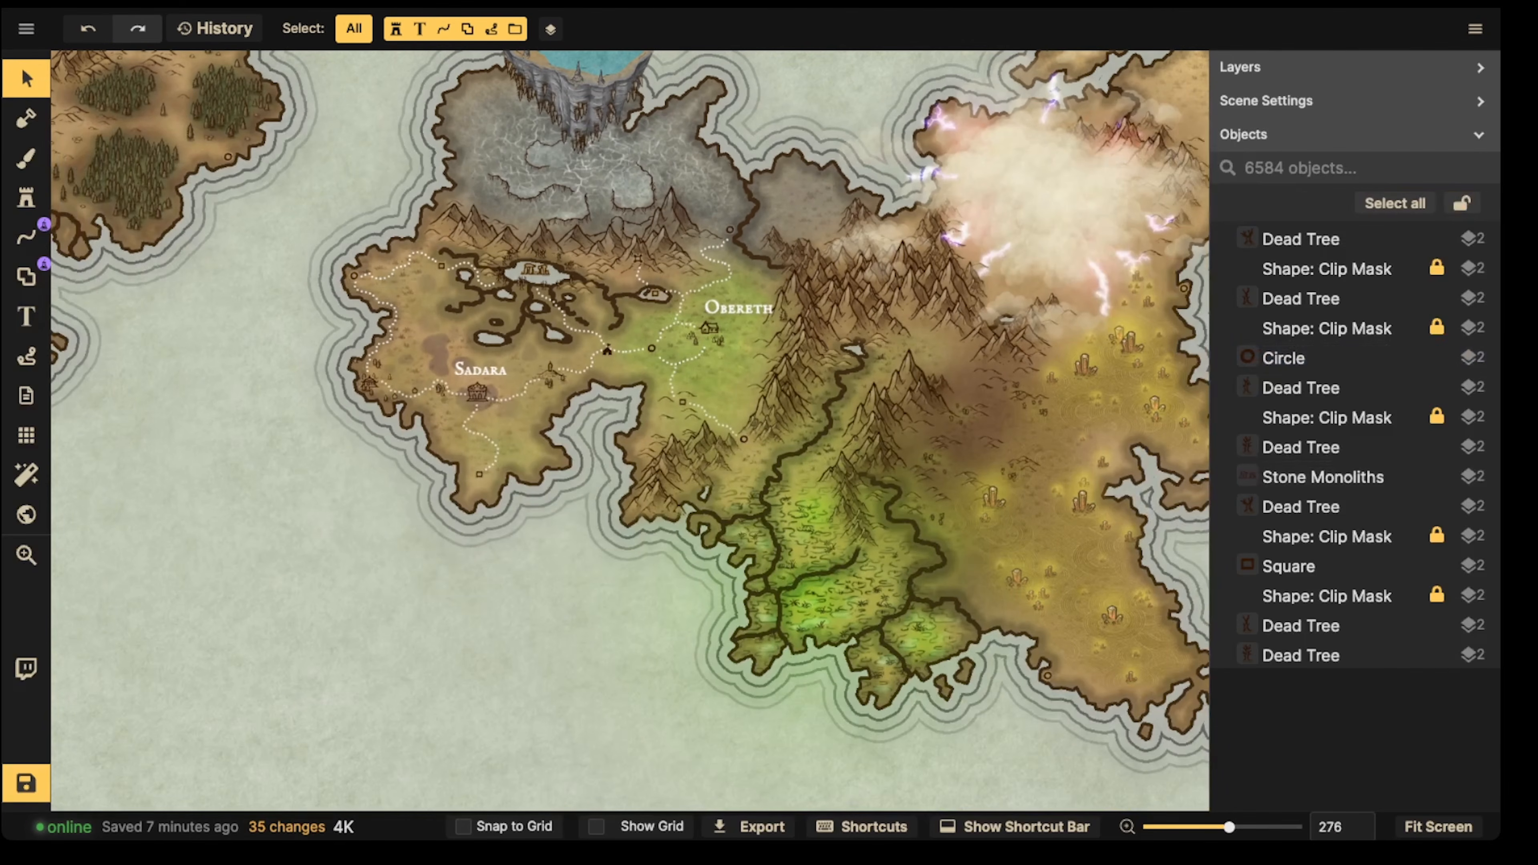
pyautogui.hotkey('ctrl', 's')
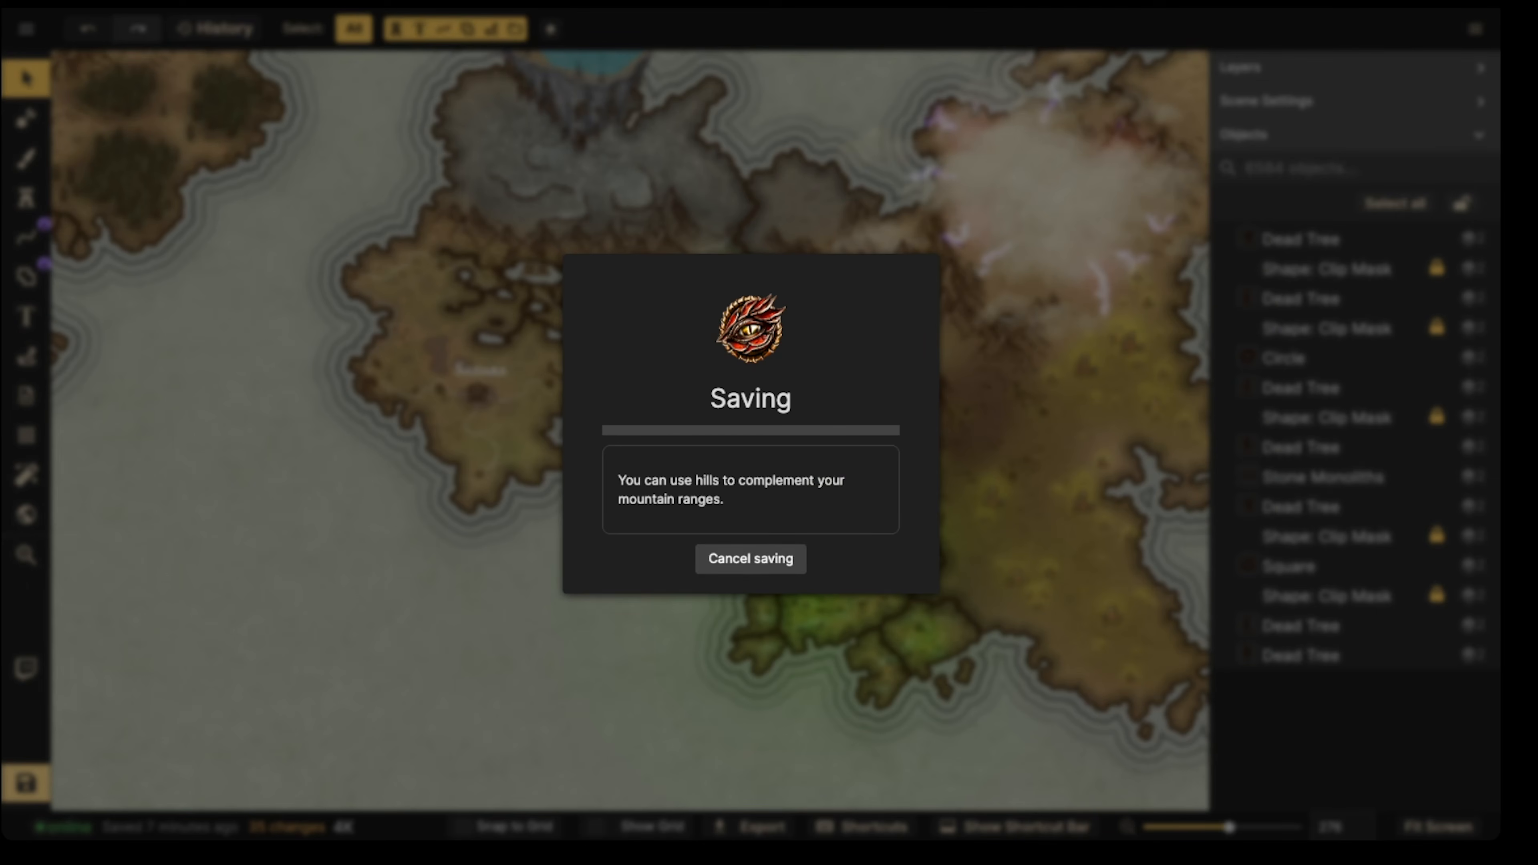